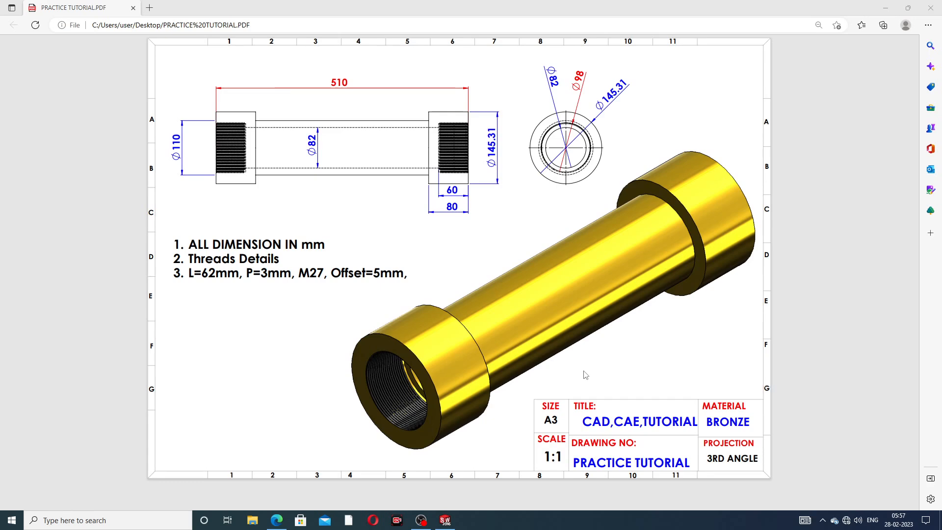
Switch to SOLIDWORKS and examine the finished threaded pipe model, including the end collars and the internal threads
{"action": "left_click", "coordinate": [446, 520]}
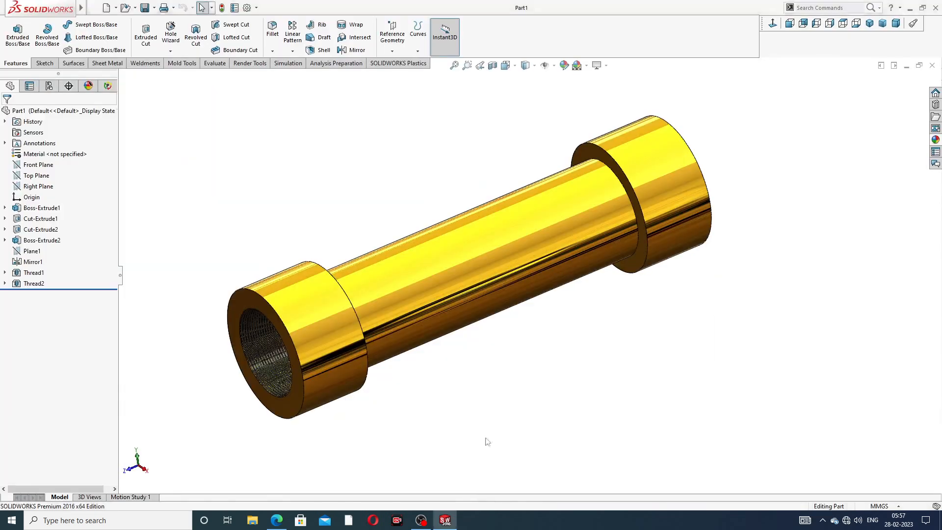
{"action": "mouse_move", "coordinate": [534, 242]}
{"action": "middle_mouse_down"}
{"action": "mouse_move", "coordinate": [427, 211]}
{"action": "mouse_move", "coordinate": [581, 142]}
{"action": "mouse_move", "coordinate": [550, 159]}
{"action": "mouse_move", "coordinate": [521, 237]}
{"action": "mouse_move", "coordinate": [550, 141]}
{"action": "mouse_move", "coordinate": [545, 190]}
{"action": "mouse_move", "coordinate": [500, 176]}
{"action": "mouse_move", "coordinate": [450, 209]}
{"action": "mouse_move", "coordinate": [401, 191]}
{"action": "mouse_move", "coordinate": [364, 196]}
{"action": "mouse_move", "coordinate": [469, 187]}
{"action": "mouse_move", "coordinate": [490, 244]}
{"action": "mouse_move", "coordinate": [522, 242]}
{"action": "middle_mouse_up"}
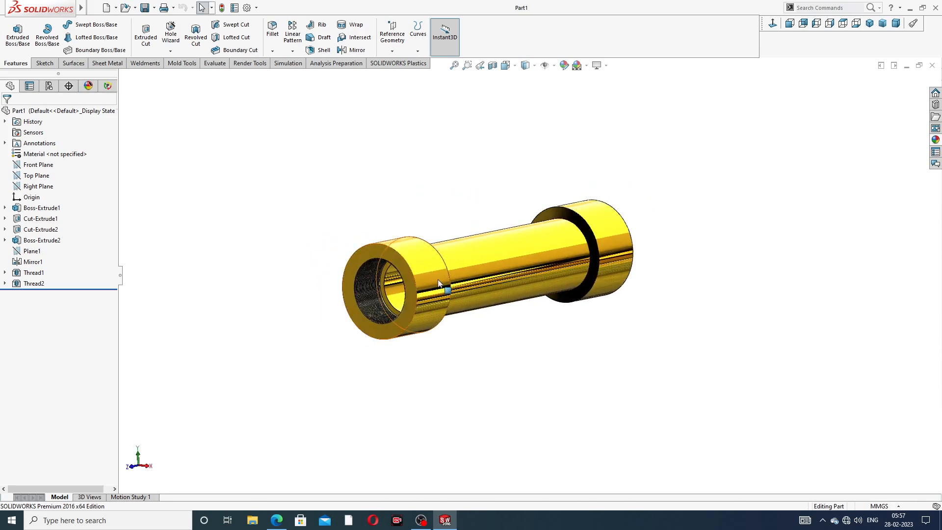
{"action": "scroll", "coordinate": [435, 279], "scroll_direction": "down", "scroll_amount": 4}
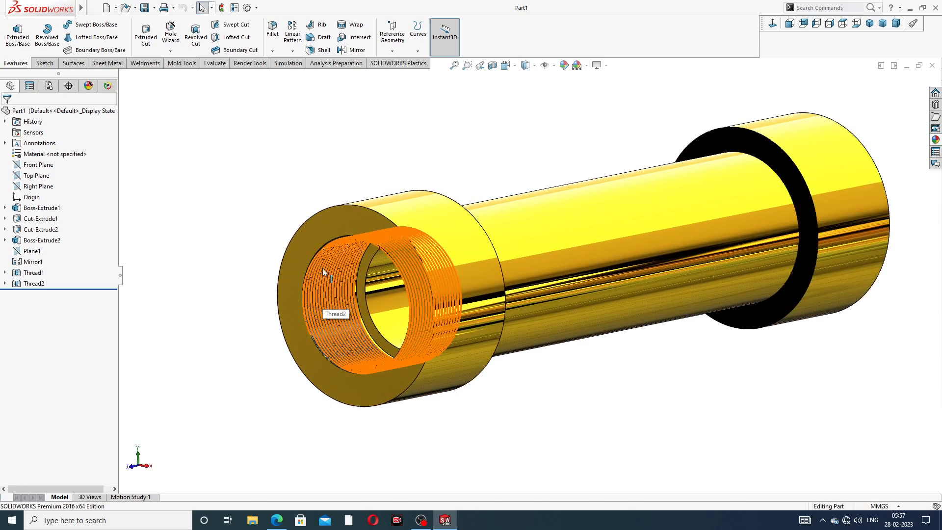
{"action": "scroll", "coordinate": [490, 164], "scroll_direction": "up", "scroll_amount": 4}
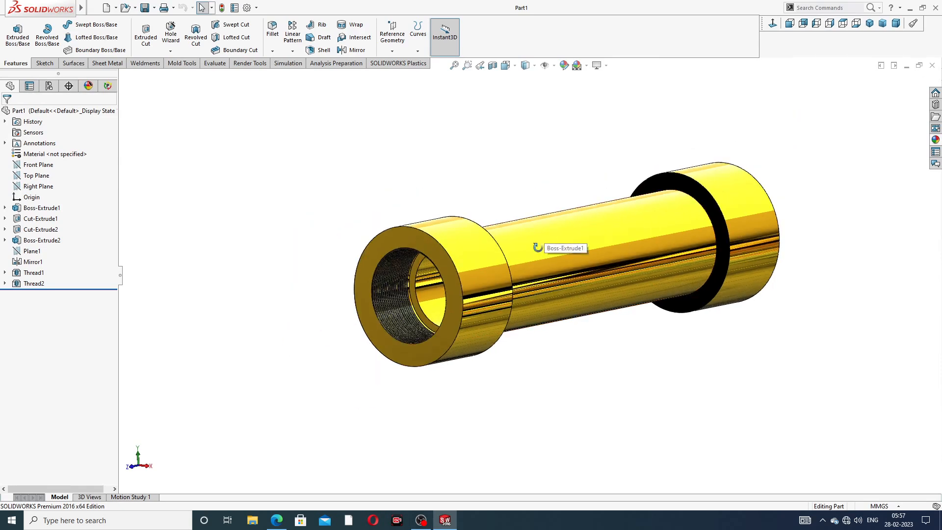
{"action": "middle_click_drag", "start_coordinate": [543, 248], "coordinate": [713, 160]}
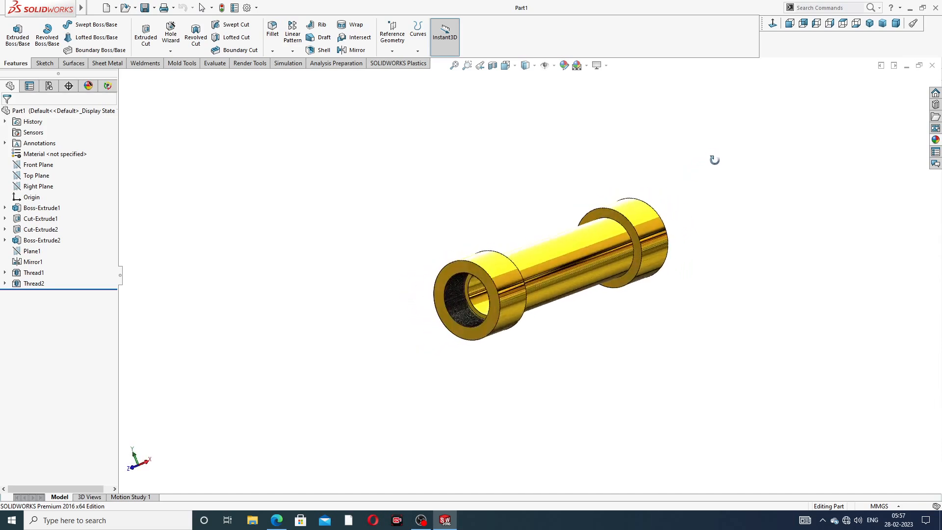
{"action": "scroll", "coordinate": [582, 267], "scroll_direction": "down", "scroll_amount": 5}
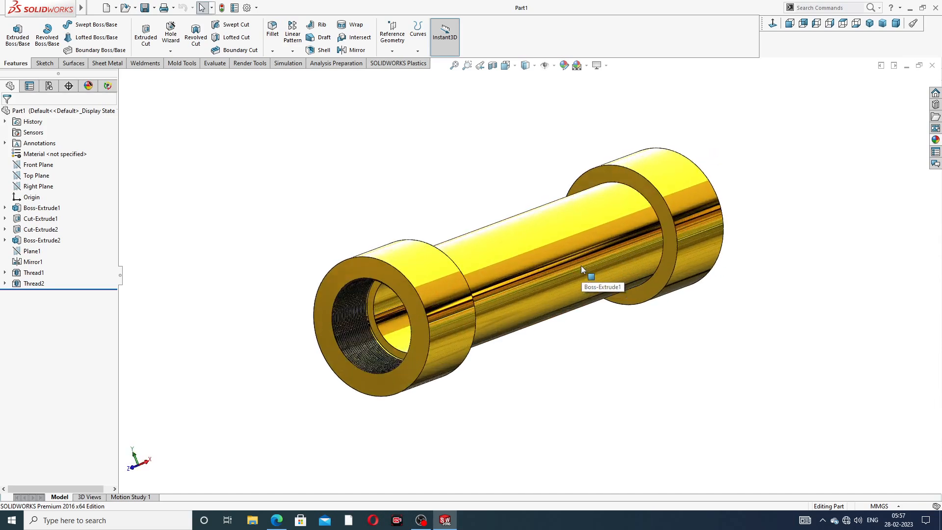
{"action": "middle_click_drag", "start_coordinate": [570, 267], "coordinate": [530, 227]}
{"action": "scroll", "coordinate": [519, 254], "scroll_direction": "up", "scroll_amount": 2}
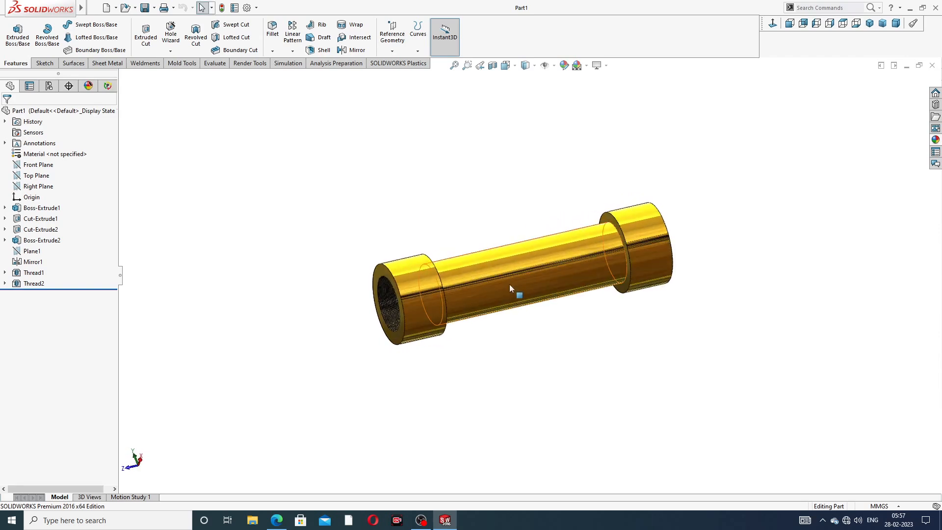
{"action": "scroll", "coordinate": [509, 285], "scroll_direction": "down", "scroll_amount": 3}
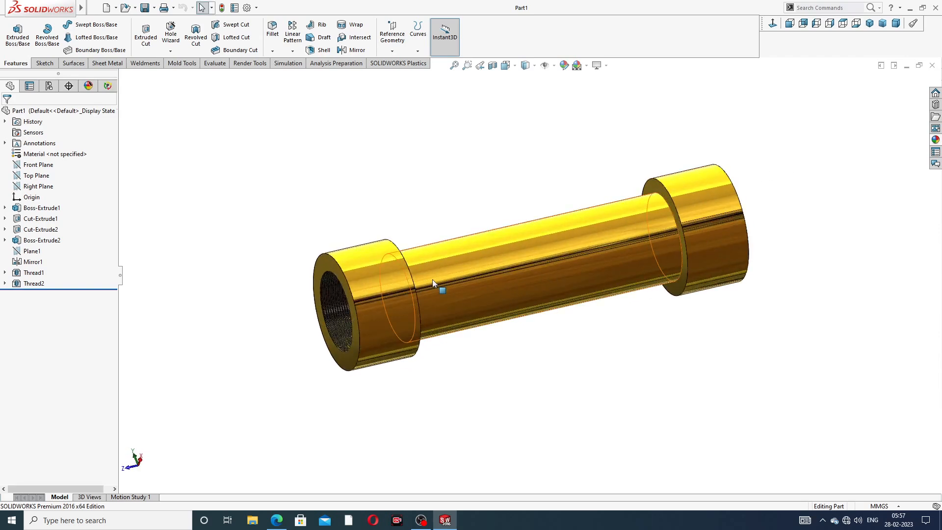
{"action": "middle_click_drag", "start_coordinate": [433, 280], "coordinate": [511, 226]}
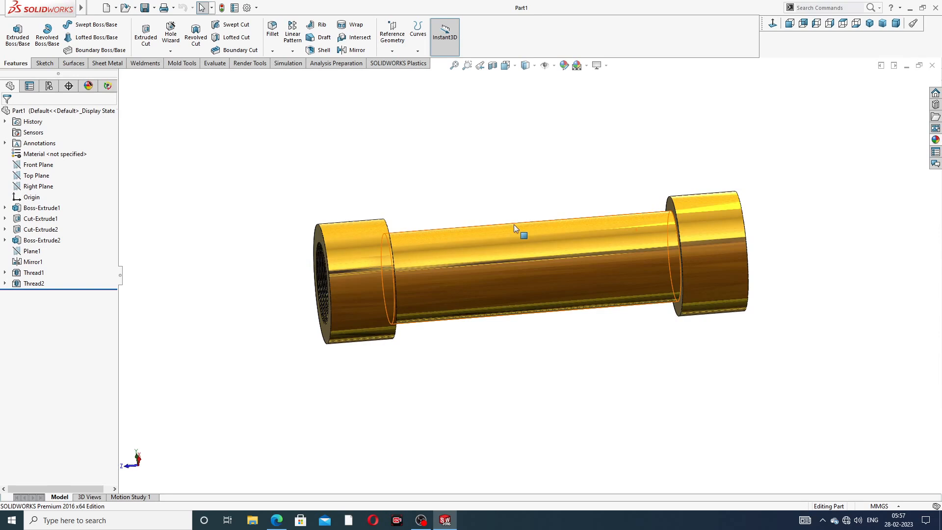
{"action": "middle_click_drag", "start_coordinate": [555, 260], "coordinate": [572, 204]}
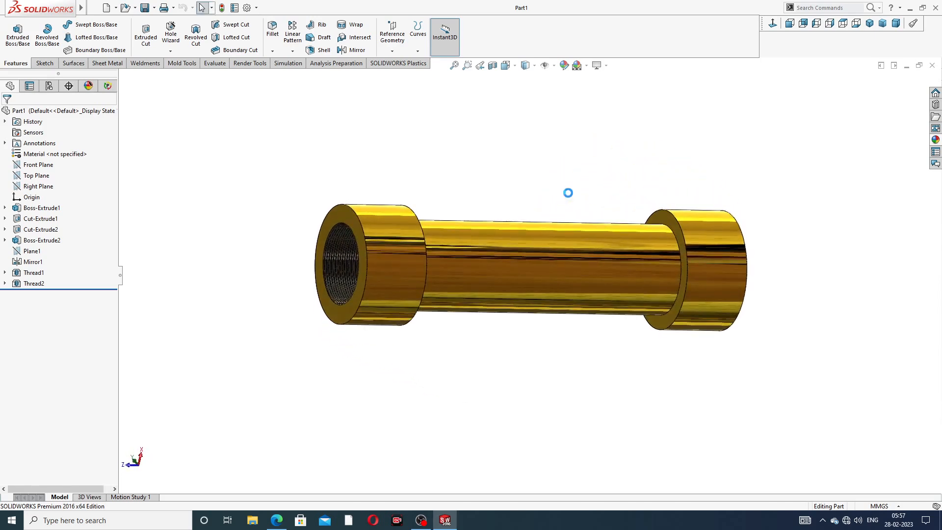
Close the finished model and create a new part document
{"action": "left_click", "coordinate": [932, 67]}
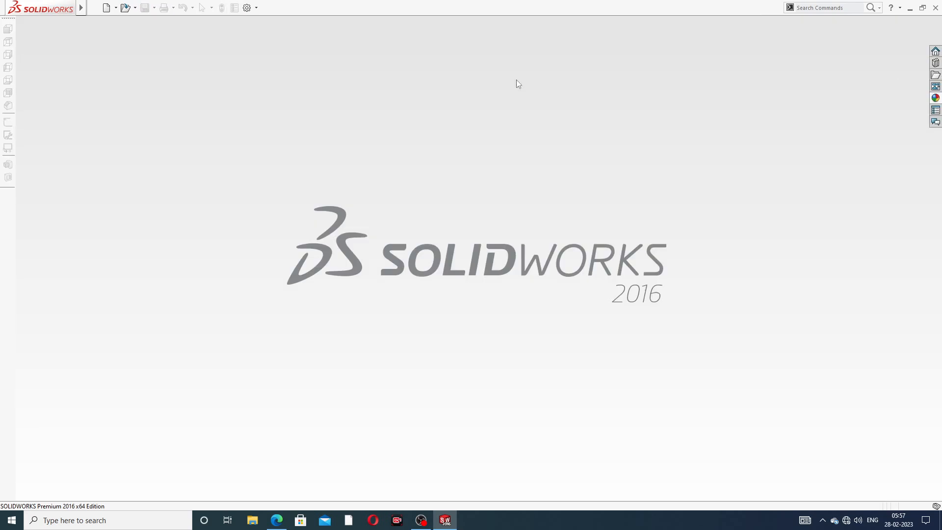
{"action": "left_click", "coordinate": [107, 11]}
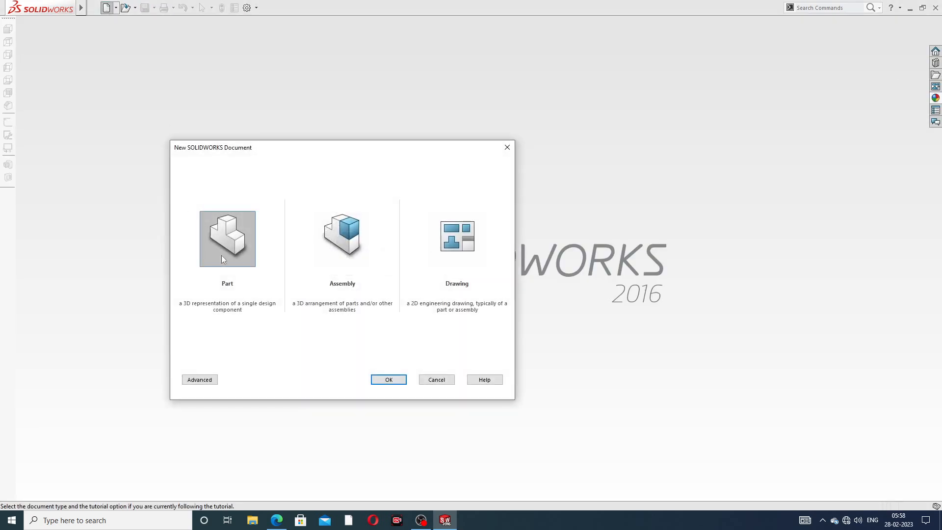
{"action": "left_click", "coordinate": [390, 380]}
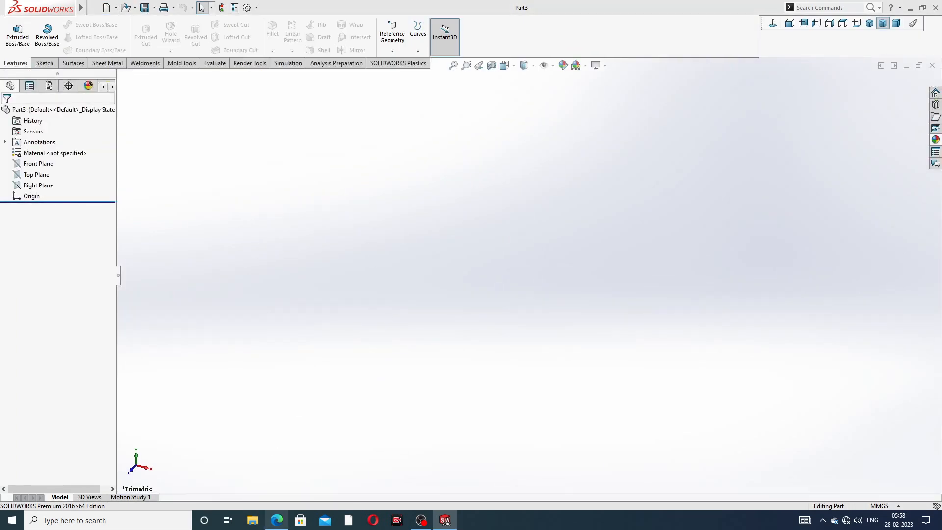
Start a sketch on the Front Plane and draw a circle about 99 mm in diameter centred on the origin
{"action": "left_click", "coordinate": [38, 164]}
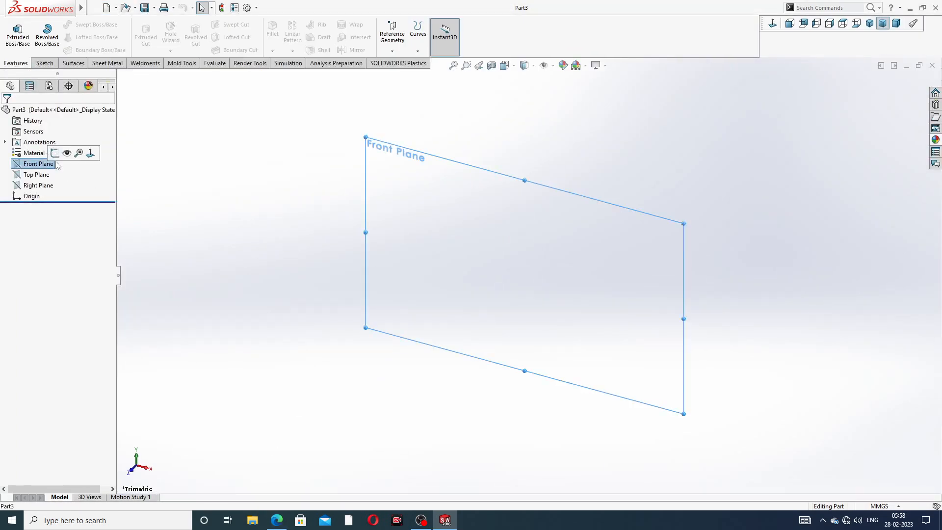
{"action": "left_click", "coordinate": [55, 154]}
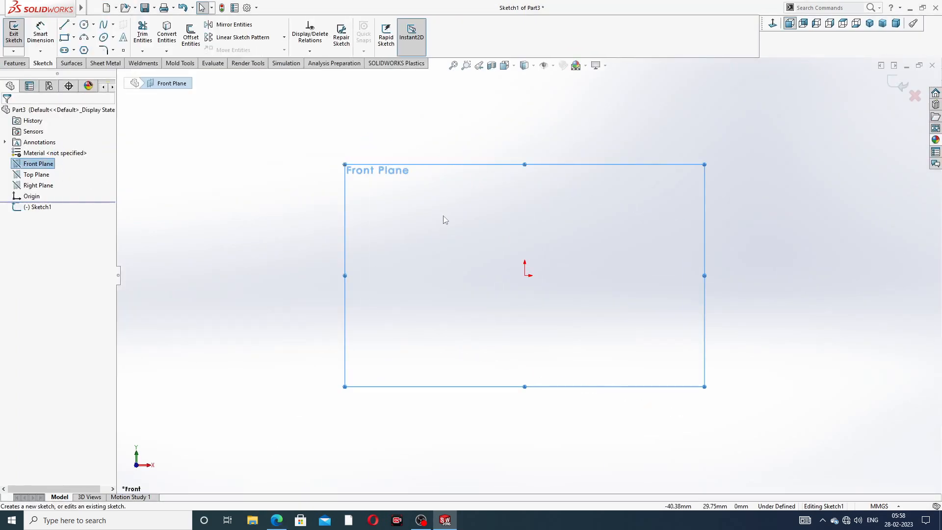
{"action": "left_click", "coordinate": [277, 521]}
{"action": "left_click", "coordinate": [85, 24]}
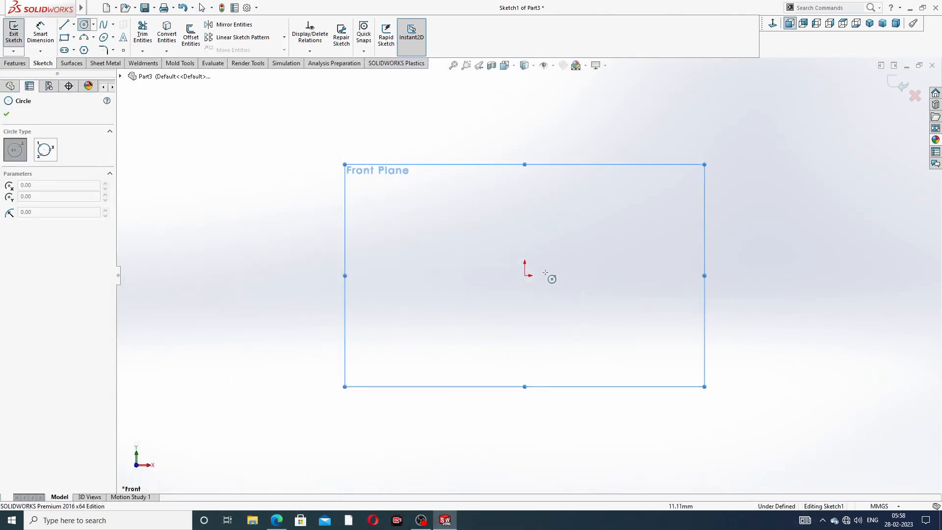
{"action": "left_click", "coordinate": [524, 276]}
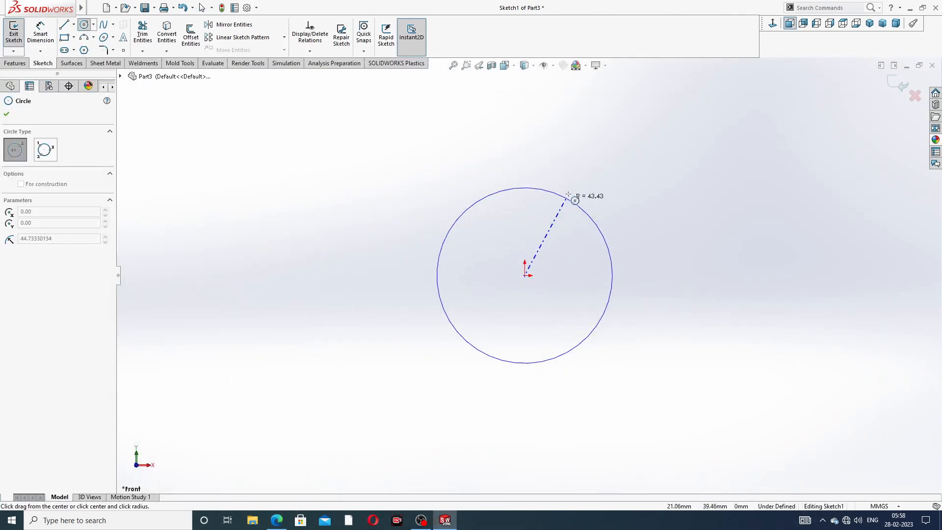
{"action": "left_click", "coordinate": [587, 196]}
{"action": "right_click", "coordinate": [639, 130]}
{"action": "left_click", "coordinate": [657, 175]}
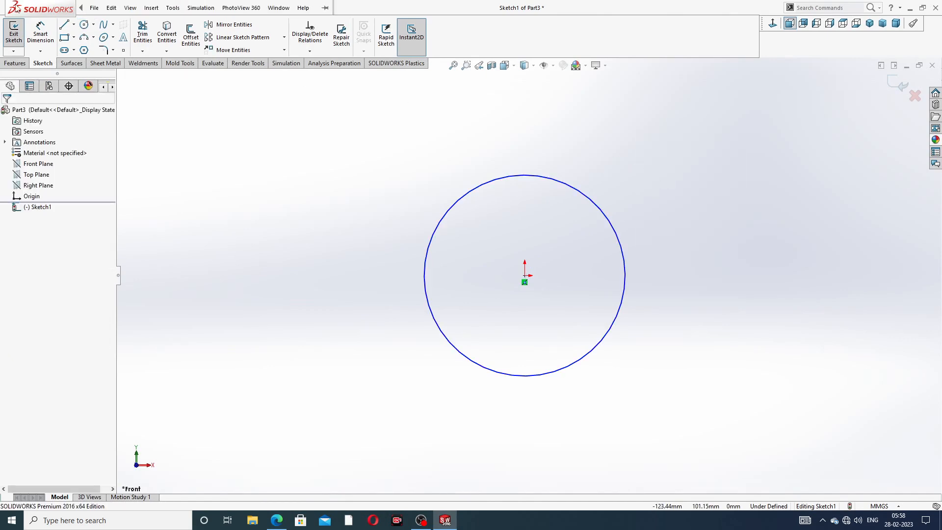
Dimension the circle's diameter as 110 mm
{"action": "left_click", "coordinate": [40, 30]}
{"action": "left_click", "coordinate": [606, 208]}
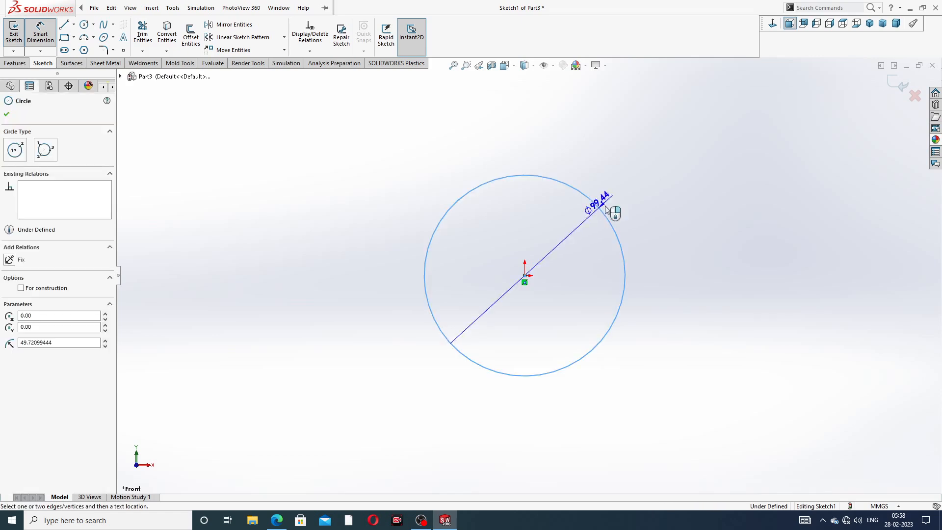
{"action": "left_click", "coordinate": [665, 175]}
{"action": "type", "text": "110"}
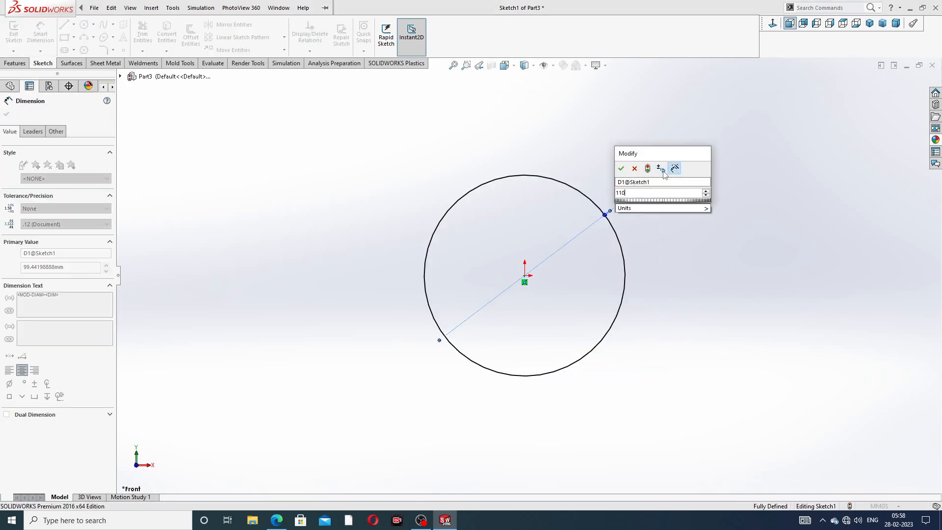
{"action": "key", "text": "Return"}
{"action": "left_click", "coordinate": [710, 190]}
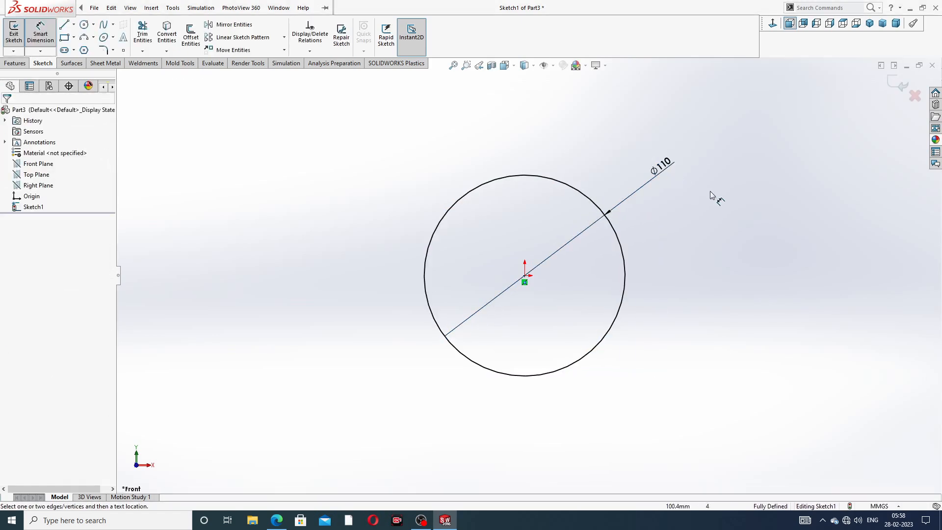
{"action": "right_click", "coordinate": [725, 159]}
{"action": "left_click", "coordinate": [757, 153]}
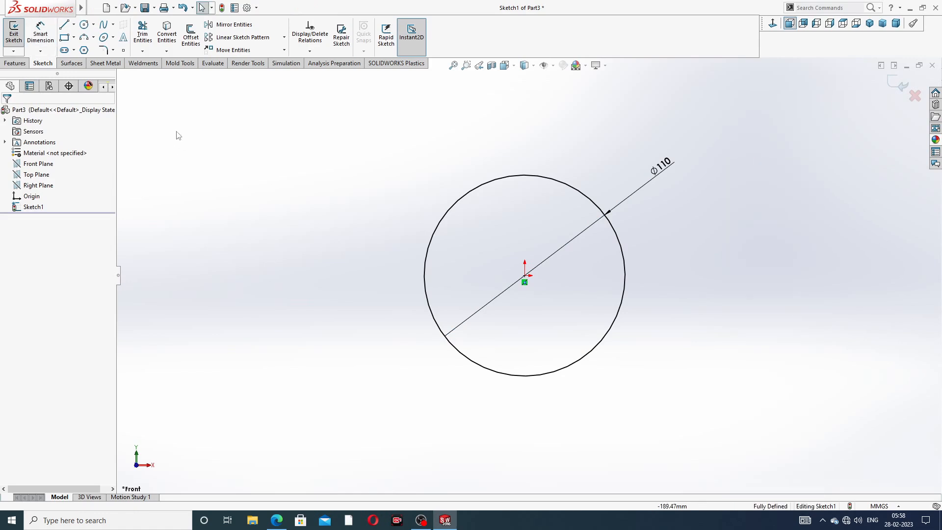
Extrude the circle as a solid boss to a blind depth of 510 mm
{"action": "left_click", "coordinate": [15, 63]}
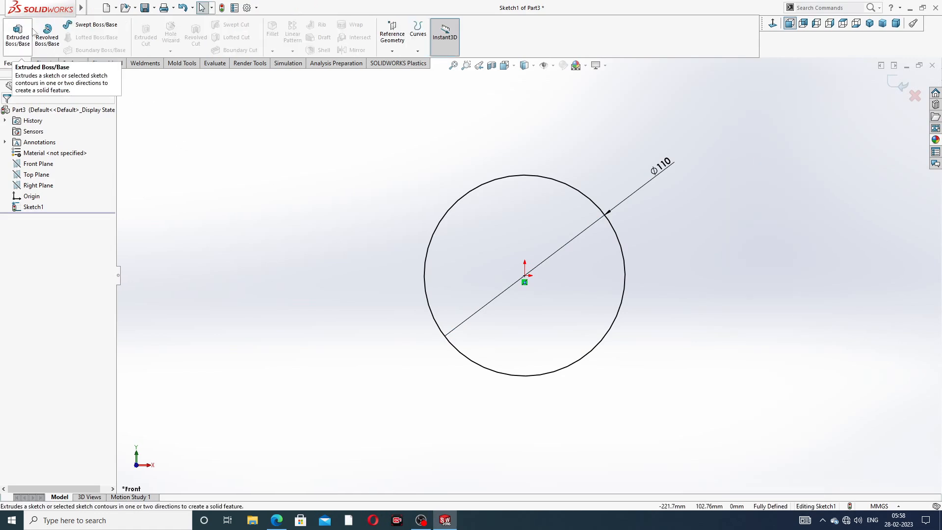
{"action": "left_click", "coordinate": [17, 34]}
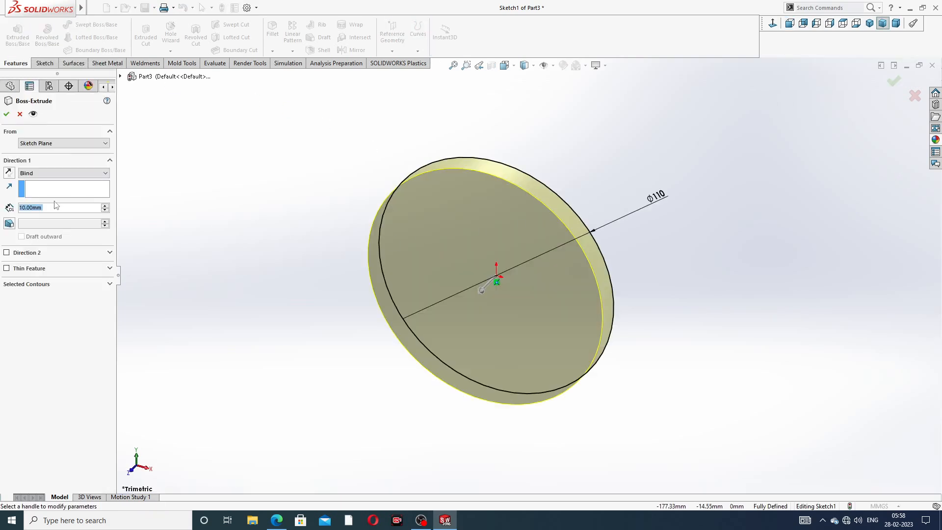
{"action": "type", "text": "510"}
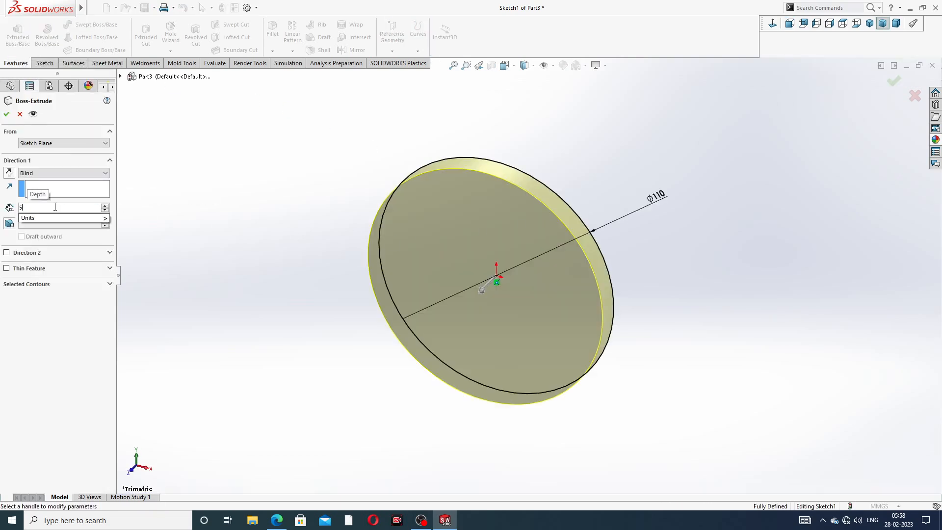
{"action": "key", "text": "Return"}
{"action": "scroll", "coordinate": [467, 321], "scroll_direction": "up", "scroll_amount": 8}
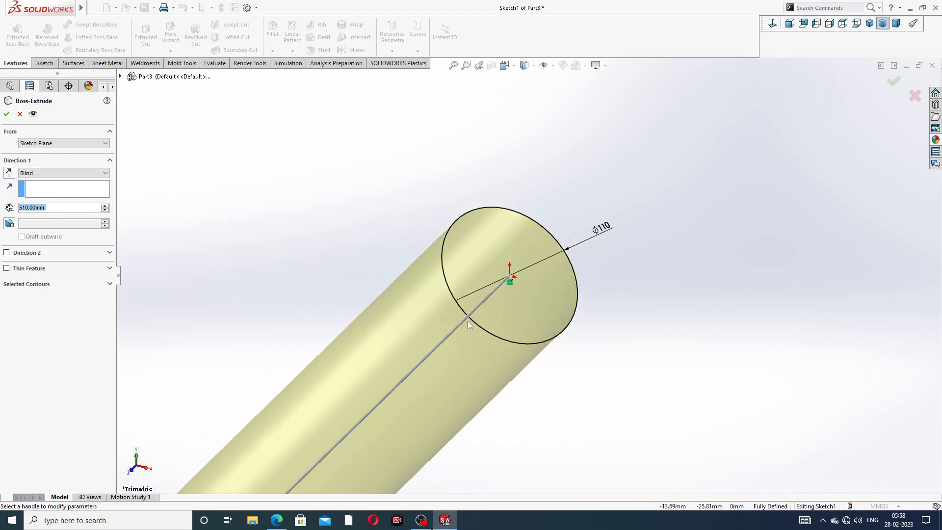
{"action": "middle_click_drag", "start_coordinate": [402, 385], "coordinate": [373, 314]}
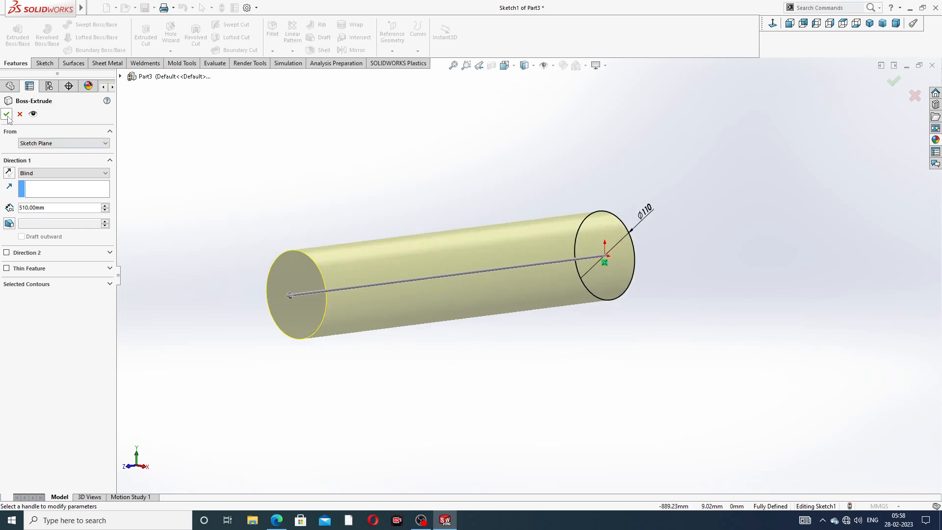
{"action": "key", "text": "Return"}
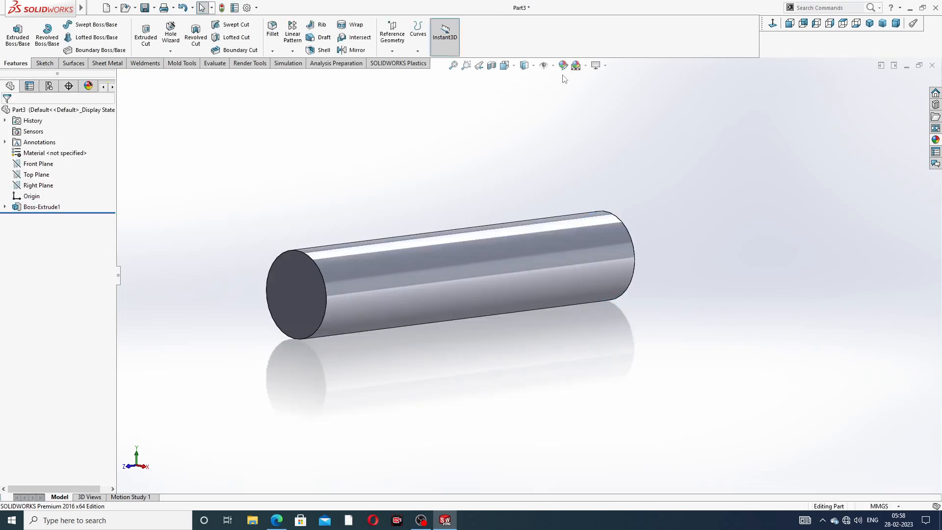
Apply a plain white scene and set the document's shaded and draft image quality to the highest resolution
{"action": "left_click", "coordinate": [586, 66]}
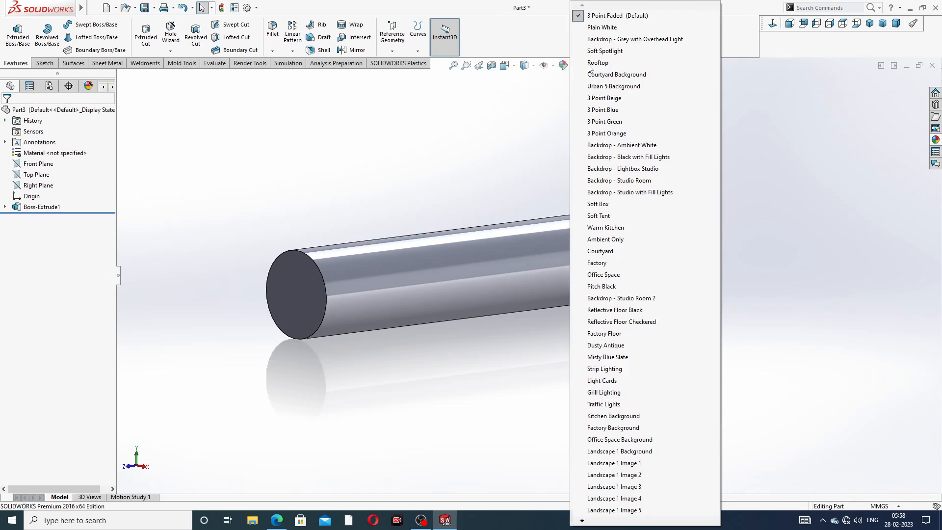
{"action": "left_click", "coordinate": [614, 39]}
{"action": "left_click", "coordinate": [247, 8]}
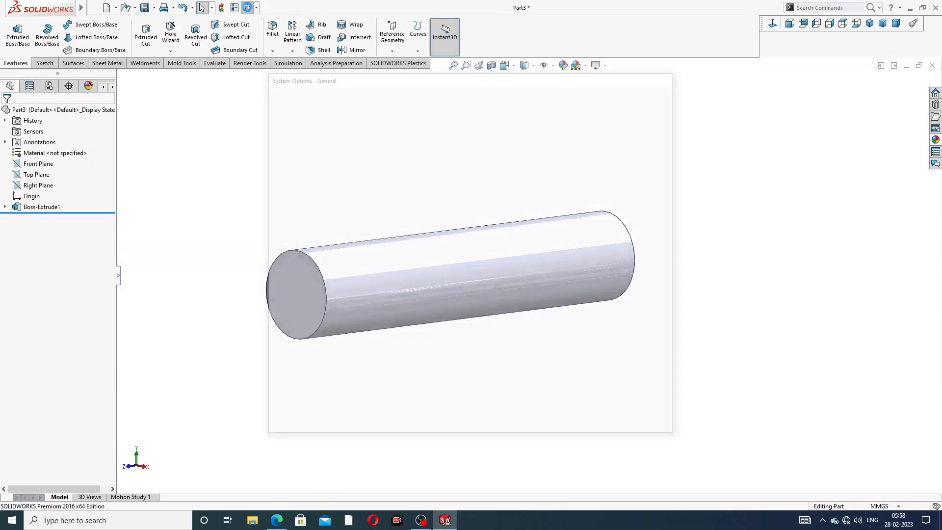
{"action": "left_click", "coordinate": [346, 95]}
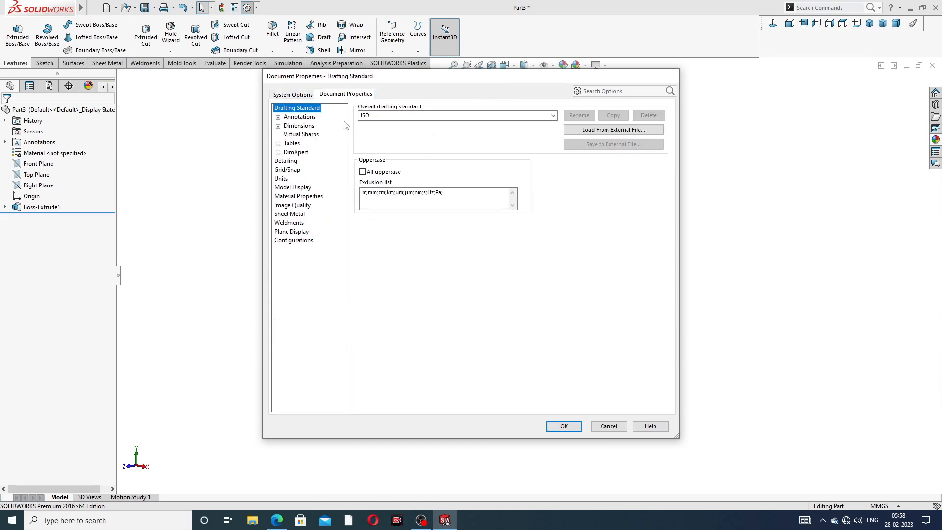
{"action": "left_click", "coordinate": [292, 205]}
{"action": "left_click_drag", "start_coordinate": [440, 122], "coordinate": [541, 122]}
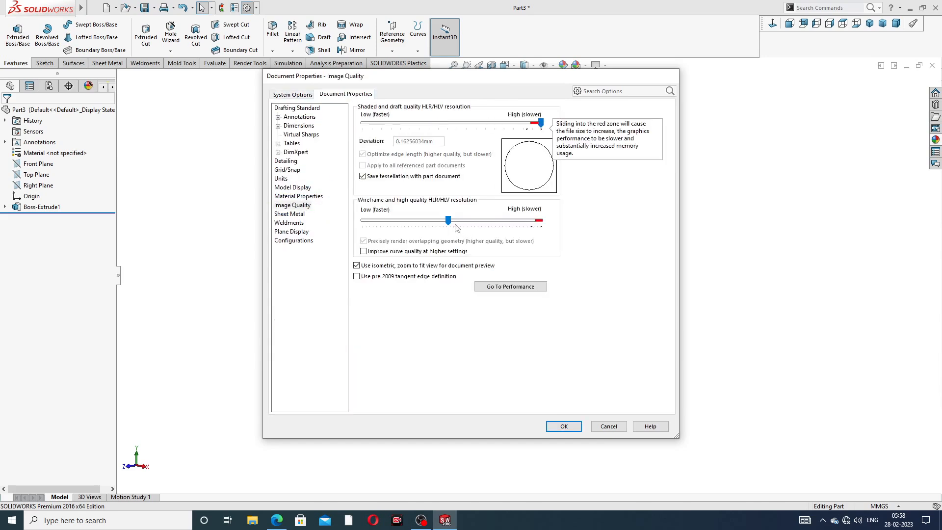
{"action": "left_click", "coordinate": [564, 426]}
Check the practice tutorial PDF drawing for the end collar dimensions and return to the cylinder part in SOLIDWORKS
{"action": "middle_click_drag", "start_coordinate": [467, 263], "coordinate": [400, 271]}
{"action": "scroll", "coordinate": [378, 280], "scroll_direction": "down", "scroll_amount": 3}
{"action": "scroll", "coordinate": [408, 268], "scroll_direction": "up", "scroll_amount": 5}
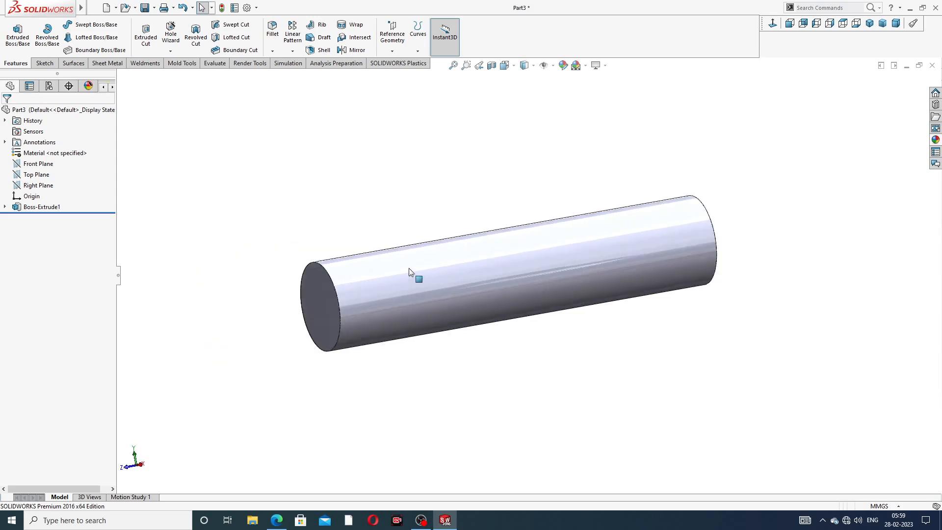
{"action": "left_click", "coordinate": [277, 520]}
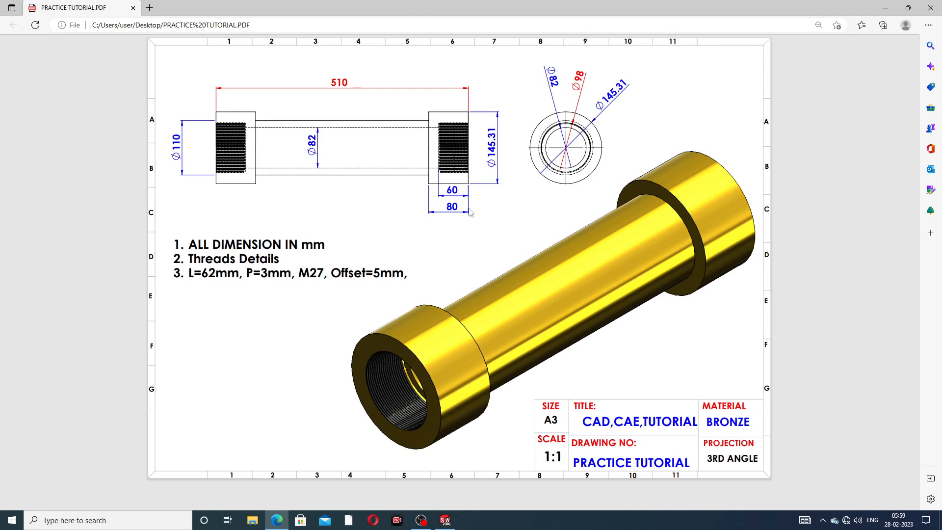
{"action": "left_click", "coordinate": [445, 520]}
{"action": "middle_click_drag", "start_coordinate": [439, 302], "coordinate": [487, 298]}
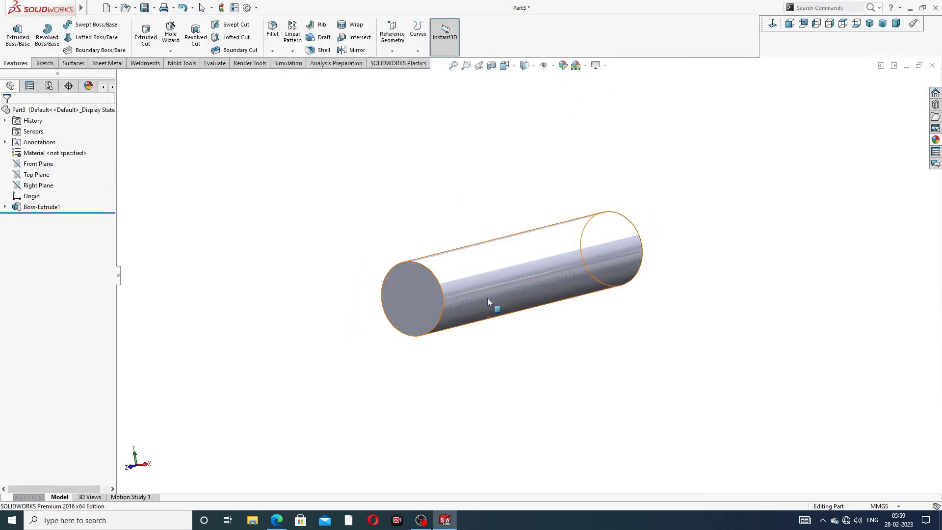
Sketch a circle about 89 mm in diameter, centred on the origin, on the solid cylinder's end face
{"action": "scroll", "coordinate": [422, 298], "scroll_direction": "down", "scroll_amount": 3}
{"action": "scroll", "coordinate": [422, 298], "scroll_direction": "down", "scroll_amount": 1}
{"action": "left_click", "coordinate": [437, 275]}
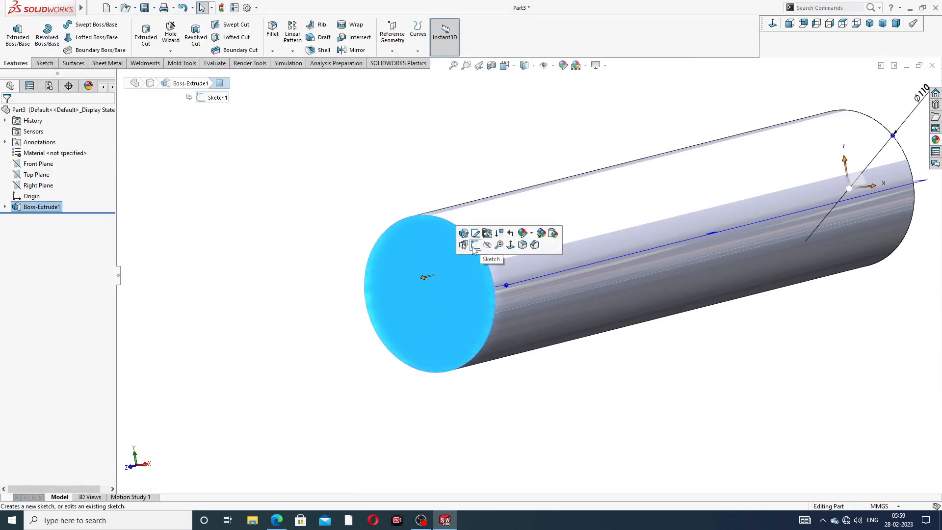
{"action": "left_click", "coordinate": [475, 246]}
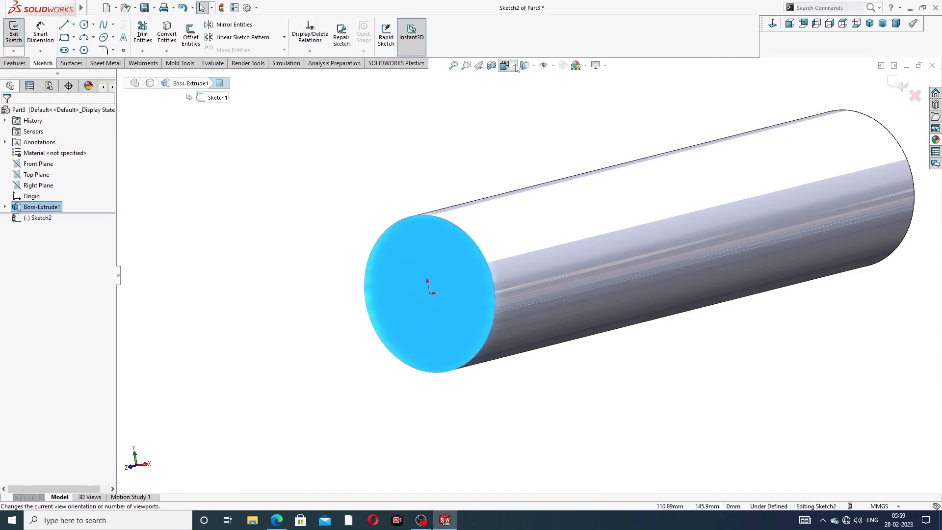
{"action": "left_click", "coordinate": [790, 23]}
{"action": "left_click", "coordinate": [84, 24]}
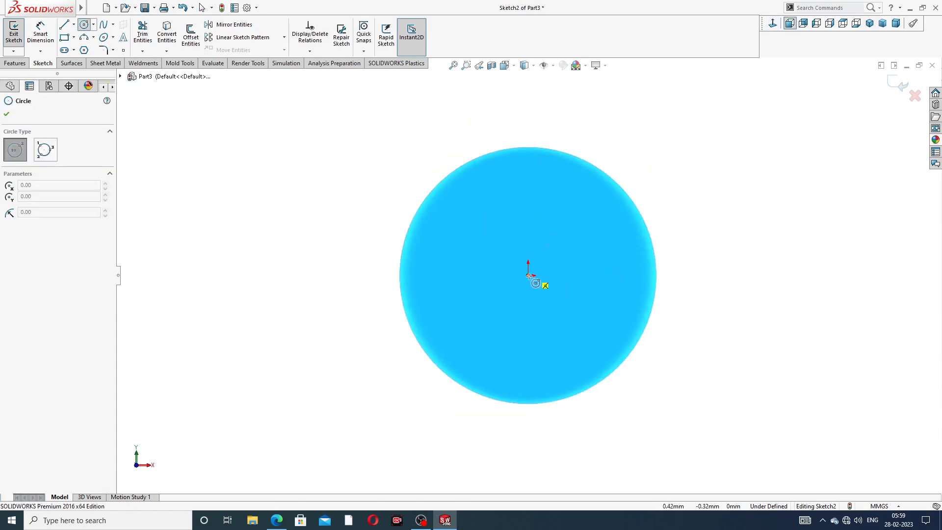
{"action": "left_click", "coordinate": [529, 275]}
{"action": "left_click", "coordinate": [571, 180]}
{"action": "right_click", "coordinate": [621, 86]}
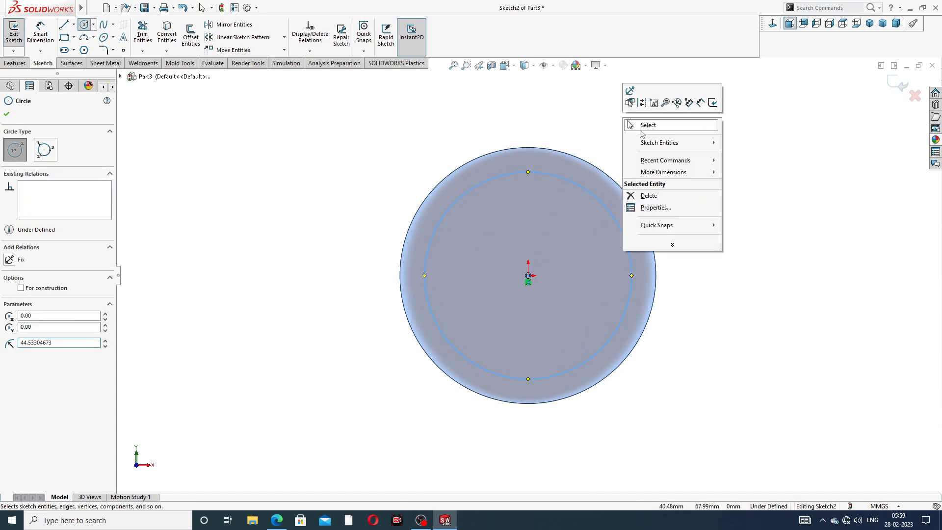
{"action": "left_click", "coordinate": [644, 122]}
Dimension the bore circle's diameter as 82 mm
{"action": "left_click", "coordinate": [40, 34]}
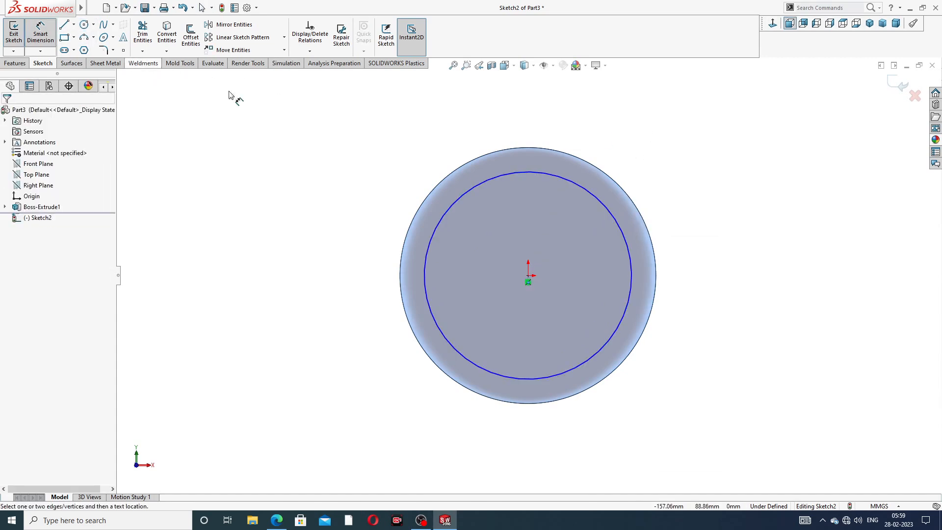
{"action": "left_click", "coordinate": [592, 198]}
{"action": "left_click", "coordinate": [676, 156]}
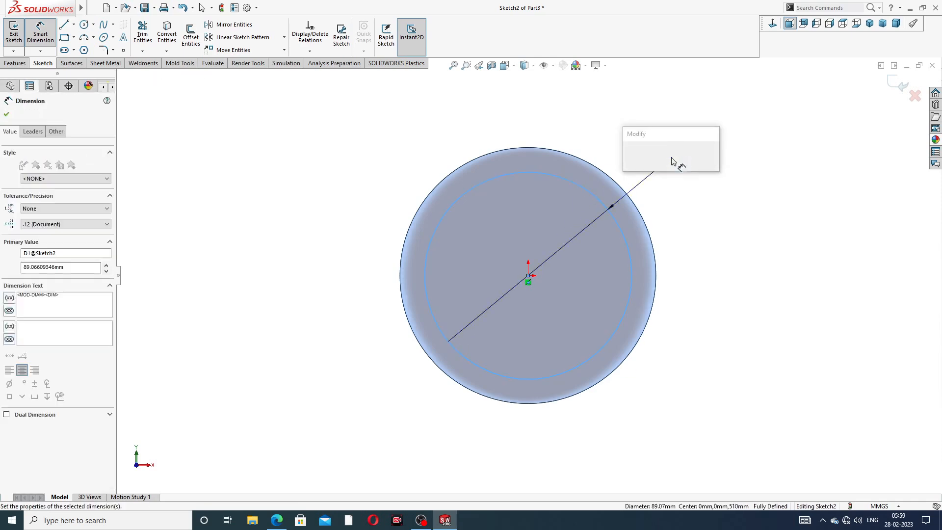
{"action": "type", "text": "82"}
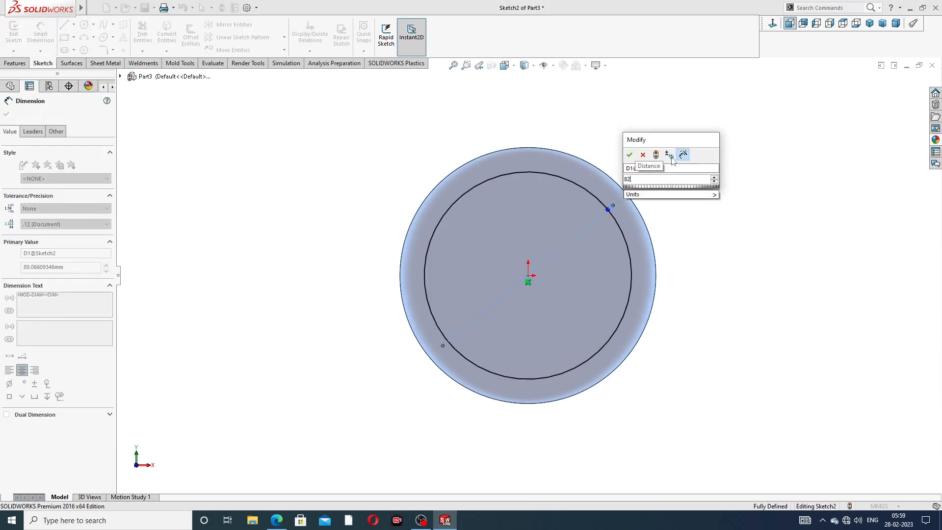
{"action": "key", "text": "Return"}
{"action": "right_click", "coordinate": [739, 162]}
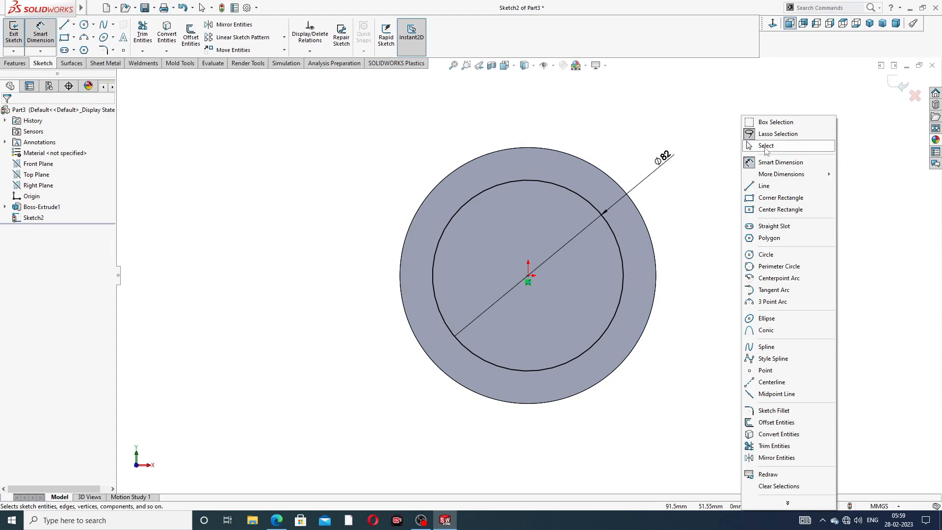
{"action": "left_click", "coordinate": [763, 146]}
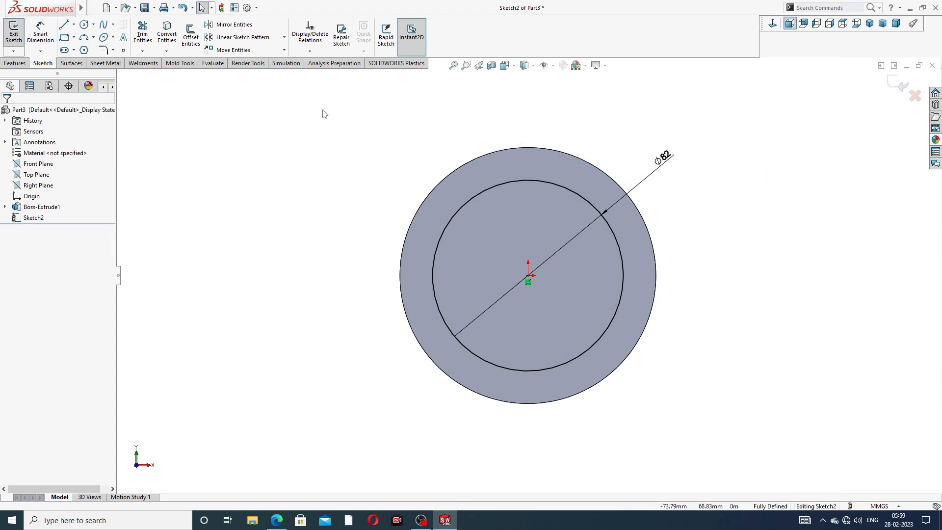
Cut the 82 mm circle through the cylinder with an Extruded Cut at a blind depth of 510 mm
{"action": "left_click", "coordinate": [15, 62]}
{"action": "left_click", "coordinate": [148, 41]}
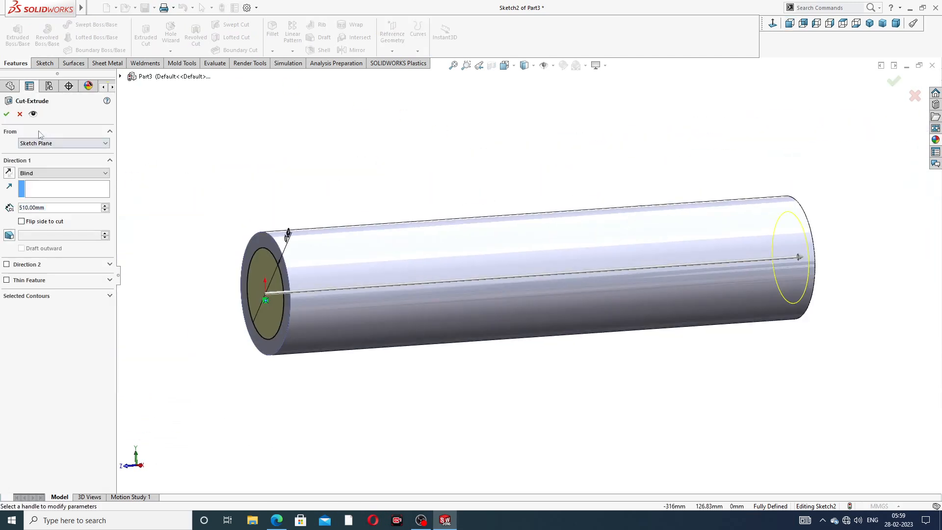
{"action": "left_click", "coordinate": [7, 114]}
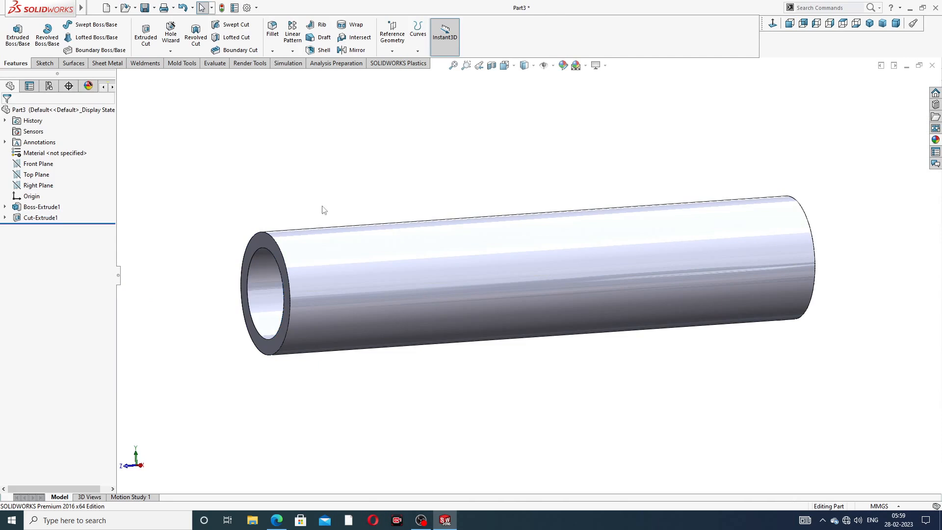
Sketch a circle about 152 mm in diameter, centred on the origin, on the pipe's annular end face for the collar
{"action": "middle_click_drag", "start_coordinate": [339, 207], "coordinate": [411, 196]}
{"action": "scroll", "coordinate": [417, 192], "scroll_direction": "up", "scroll_amount": 3}
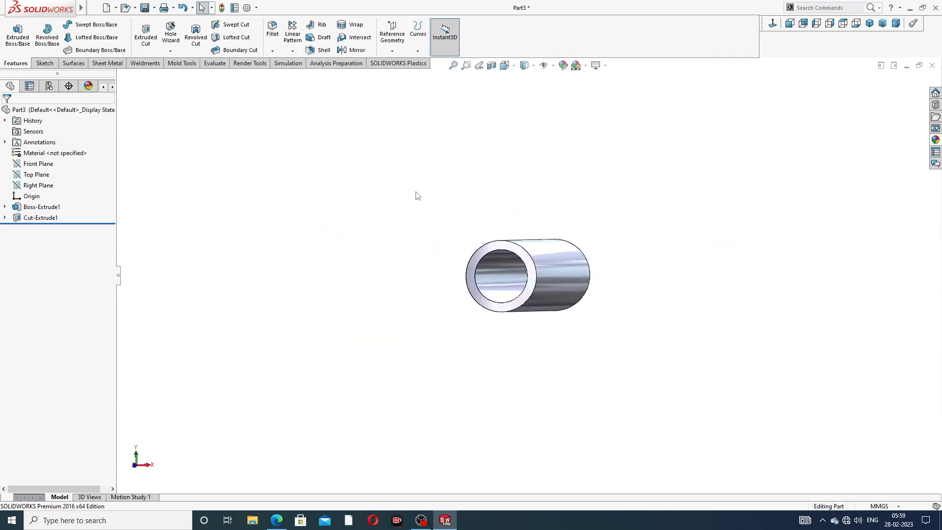
{"action": "scroll", "coordinate": [489, 208], "scroll_direction": "down", "scroll_amount": 2}
{"action": "left_click", "coordinate": [498, 261]}
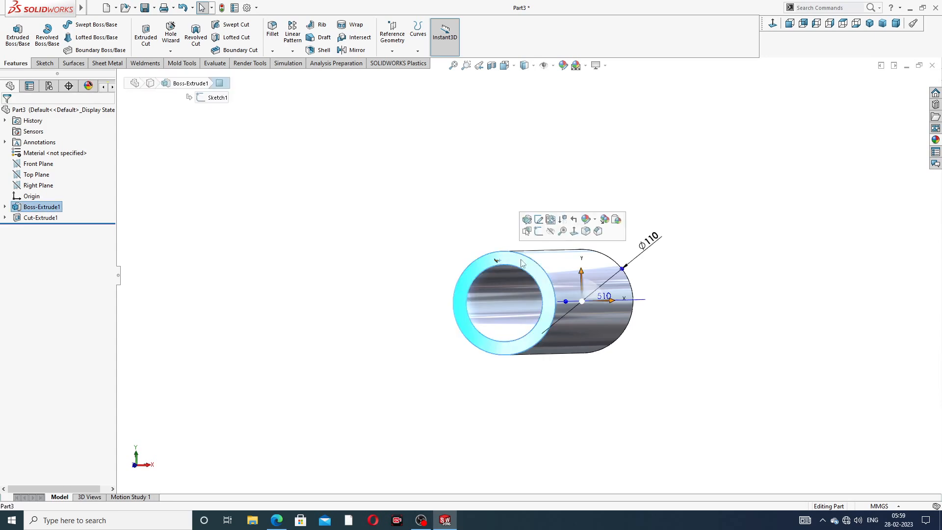
{"action": "left_click", "coordinate": [539, 231]}
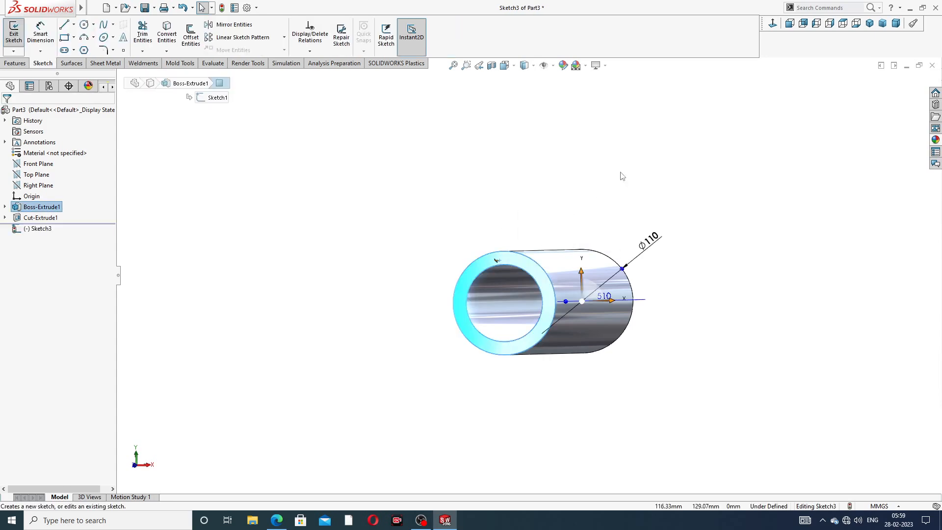
{"action": "left_click", "coordinate": [774, 24]}
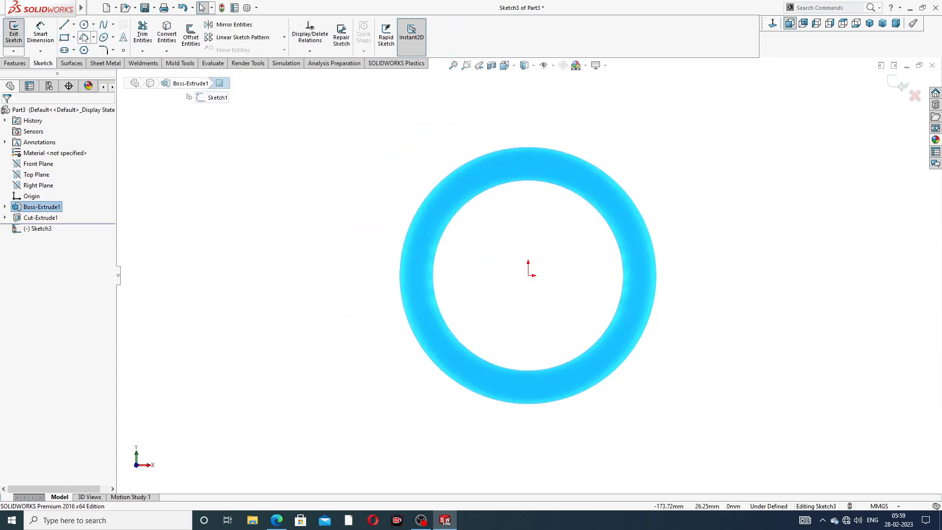
{"action": "left_click", "coordinate": [85, 25]}
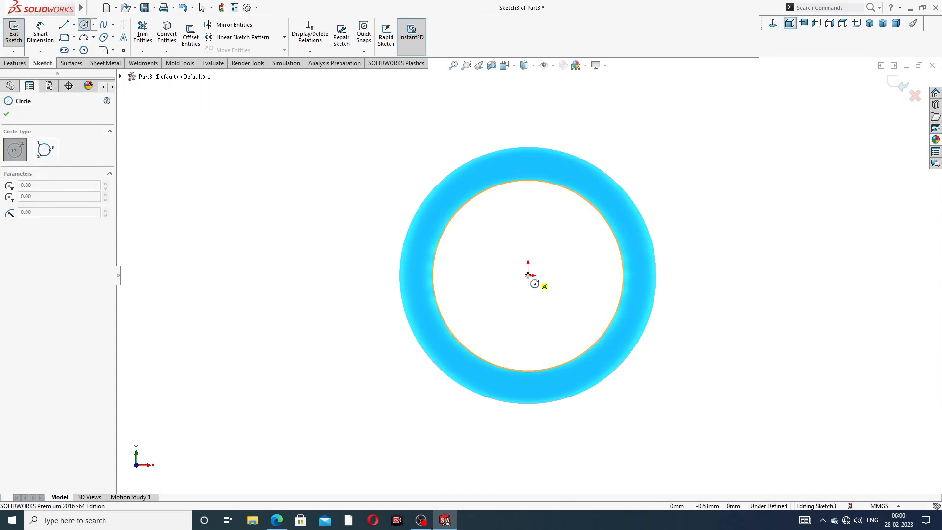
{"action": "left_click", "coordinate": [528, 275]}
{"action": "left_click", "coordinate": [600, 113]}
{"action": "right_click", "coordinate": [638, 98]}
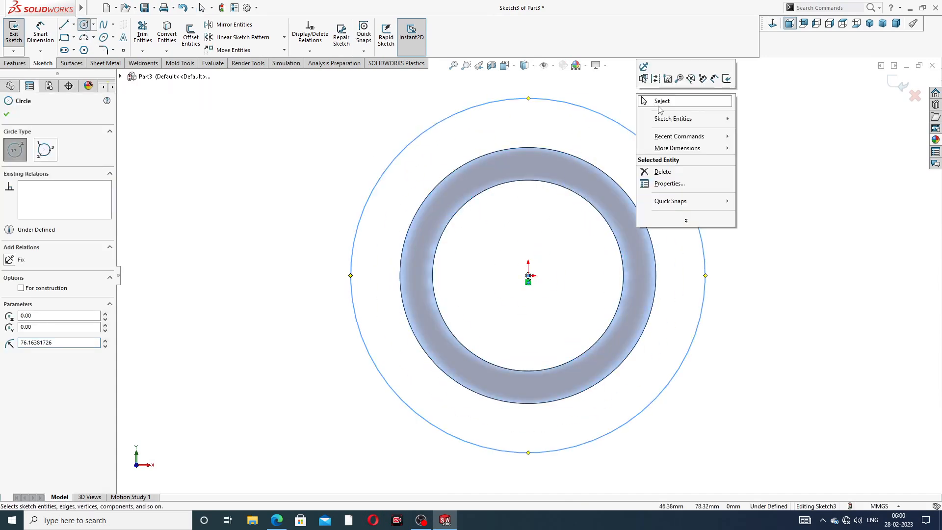
{"action": "left_click", "coordinate": [662, 101]}
Check the collar diameter in the practice tutorial PDF, then return to SOLIDWORKS and dimension the collar circle's diameter as 145.3 mm
{"action": "left_click", "coordinate": [277, 520]}
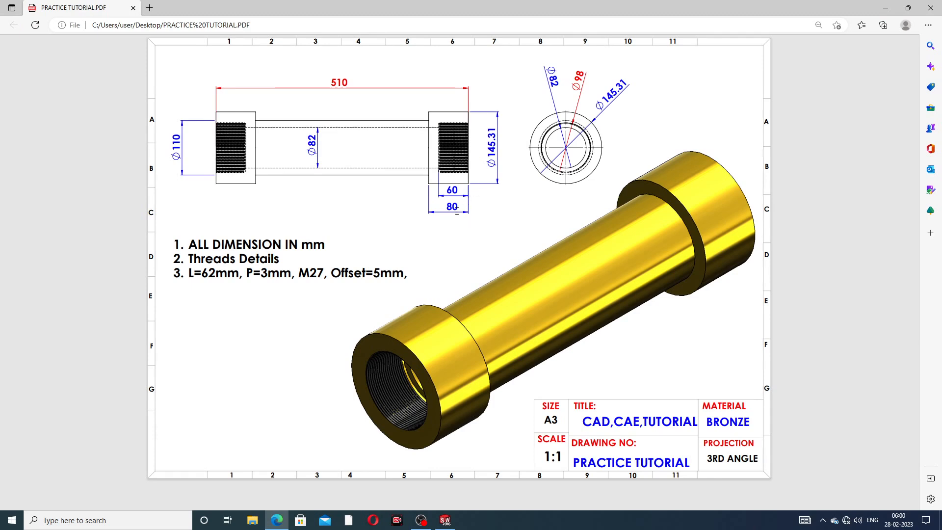
{"action": "key", "text": "alt+Tab"}
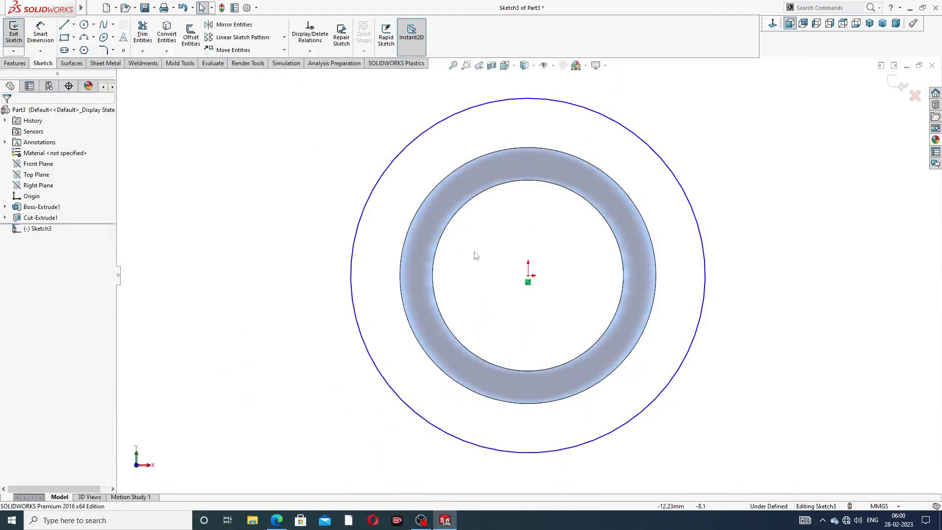
{"action": "left_click", "coordinate": [40, 33]}
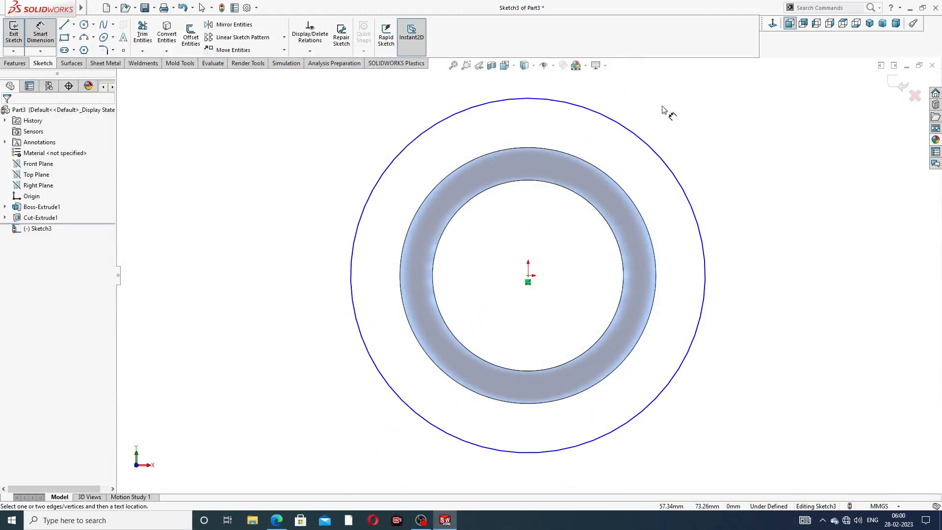
{"action": "left_click", "coordinate": [632, 131]}
{"action": "left_click", "coordinate": [681, 107]}
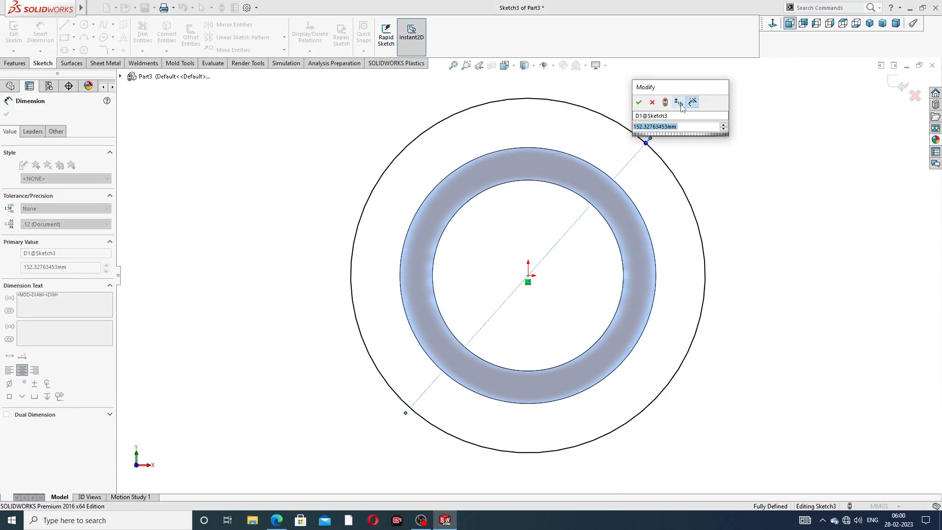
{"action": "type", "text": "145."}
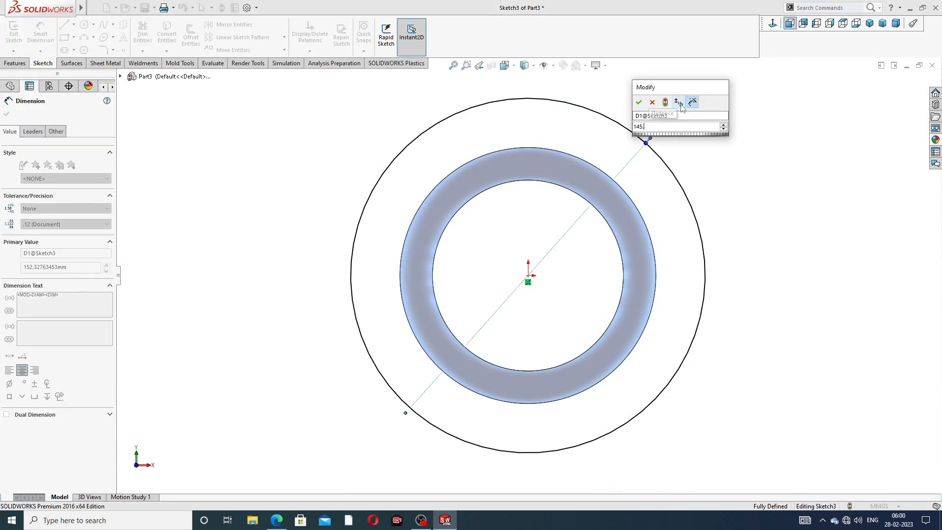
{"action": "type", "text": "3"}
{"action": "key", "text": "Return"}
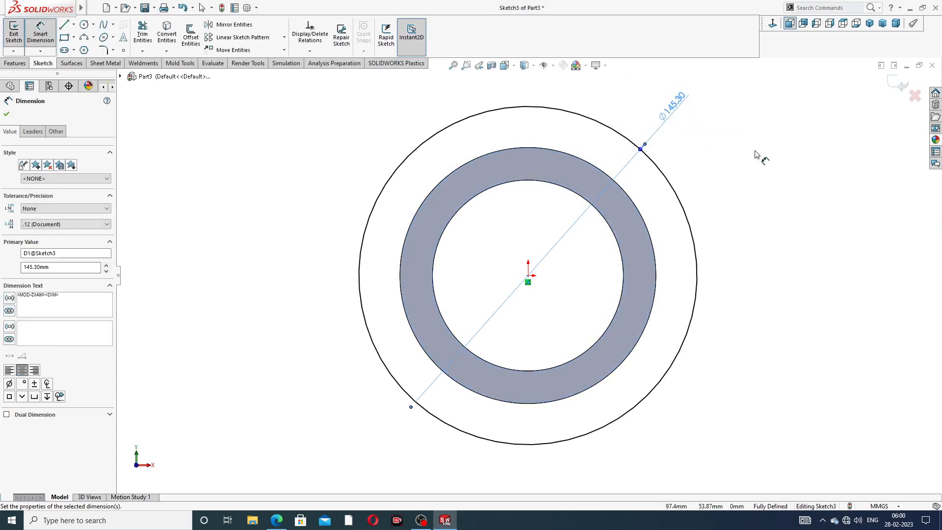
{"action": "right_click", "coordinate": [710, 142]}
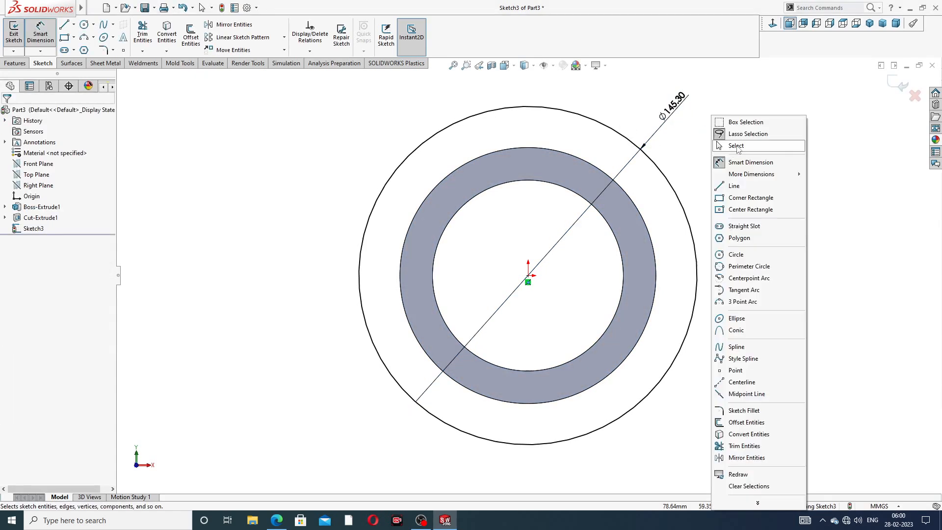
{"action": "left_click", "coordinate": [736, 145]}
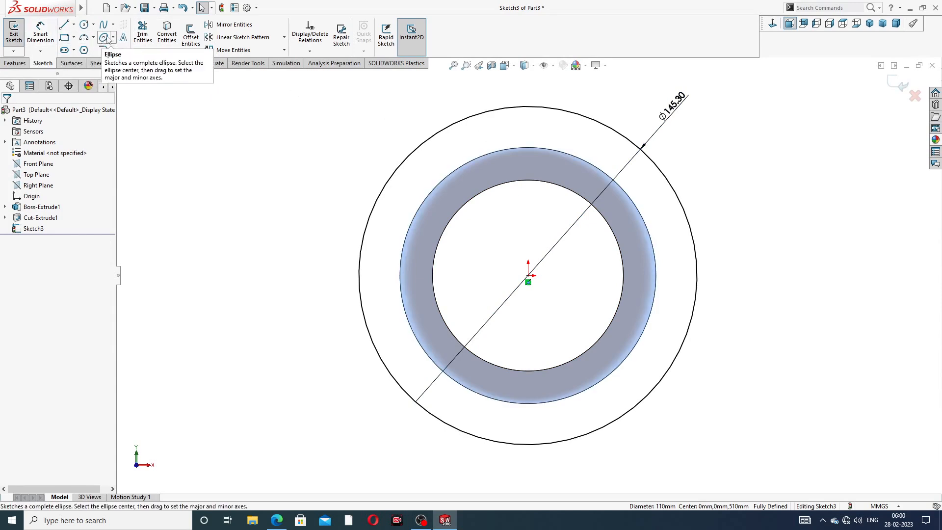
Convert the outer circular edge of the pipe's end face into the collar sketch
{"action": "left_click", "coordinate": [167, 34]}
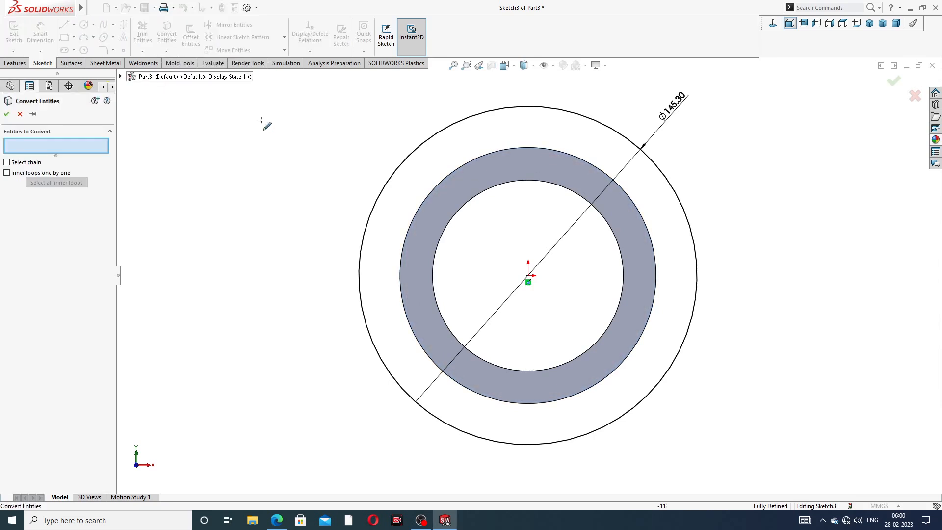
{"action": "left_click", "coordinate": [7, 114]}
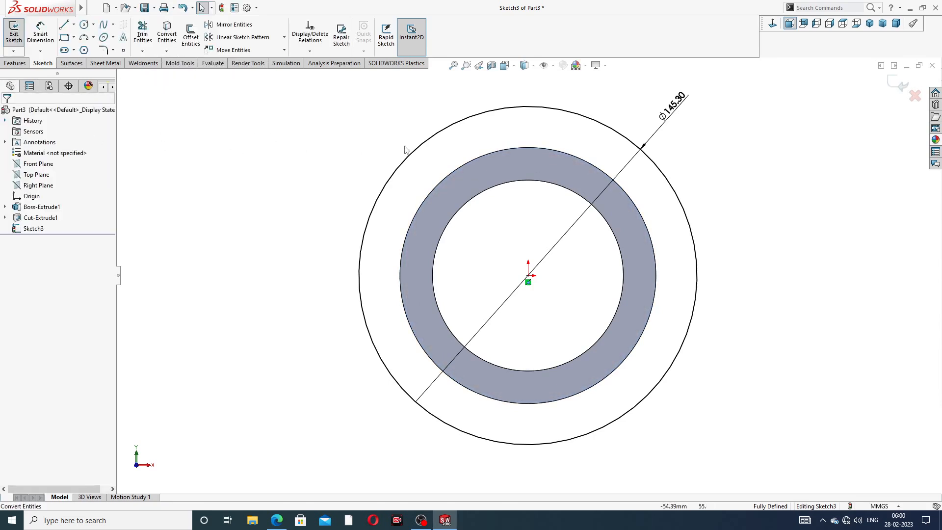
{"action": "scroll", "coordinate": [558, 151], "scroll_direction": "down", "scroll_amount": 1}
{"action": "scroll", "coordinate": [557, 151], "scroll_direction": "up", "scroll_amount": 3}
{"action": "middle_click_drag", "start_coordinate": [557, 152], "coordinate": [540, 167]}
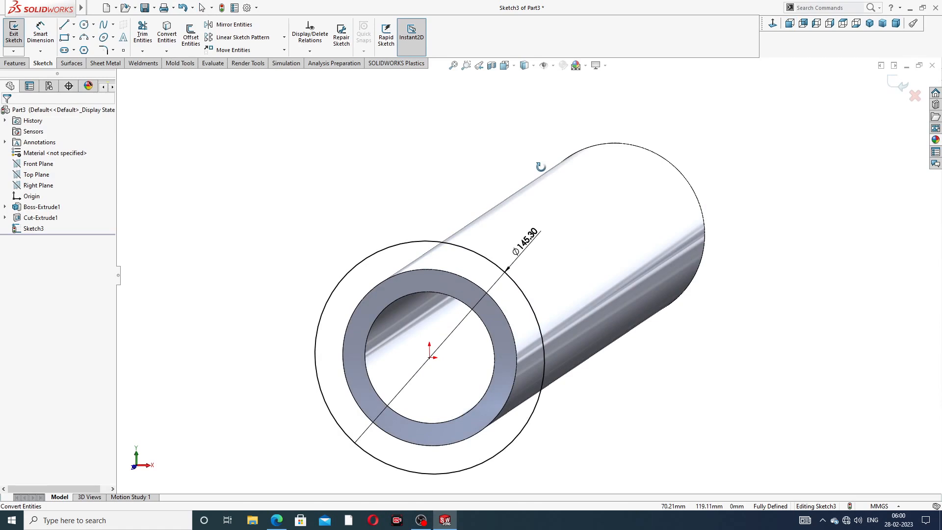
{"action": "left_click", "coordinate": [450, 274]}
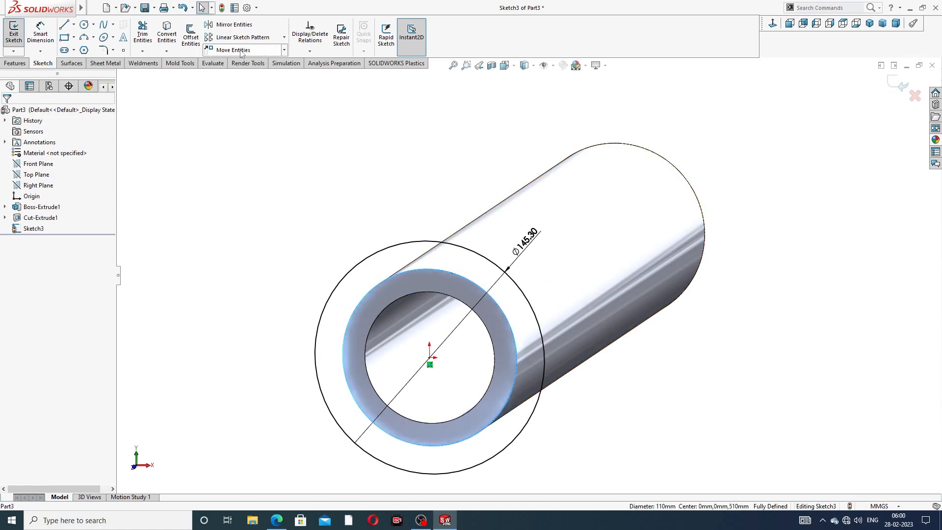
{"action": "left_click", "coordinate": [168, 38]}
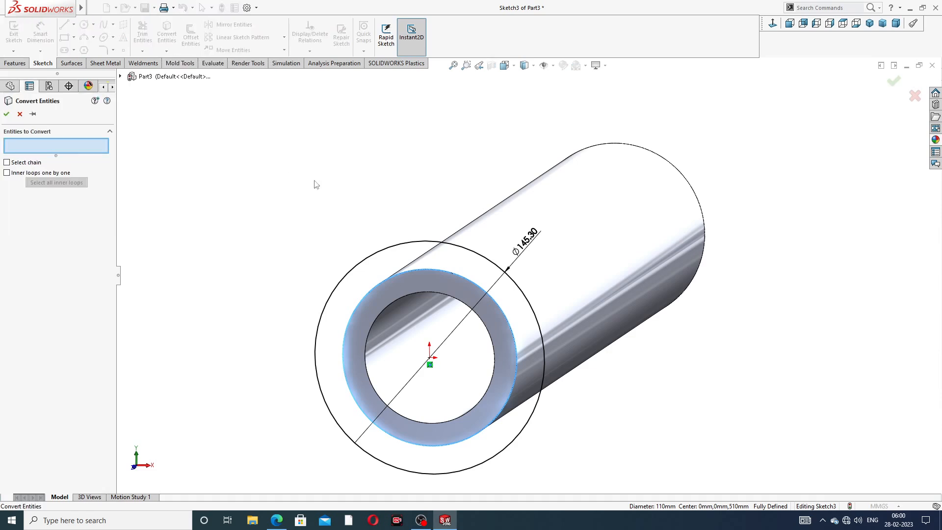
{"action": "left_click", "coordinate": [445, 273]}
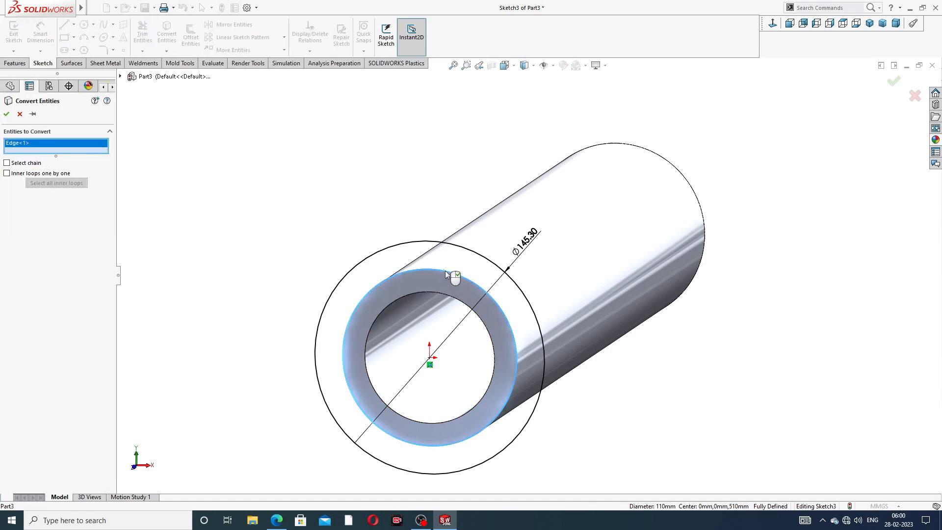
{"action": "left_click", "coordinate": [6, 114]}
Start a blind boss extrusion of the collar sketch, check the collar length in the practice tutorial PDF, and set the depth to 80 mm
{"action": "scroll", "coordinate": [403, 225], "scroll_direction": "up", "scroll_amount": 3}
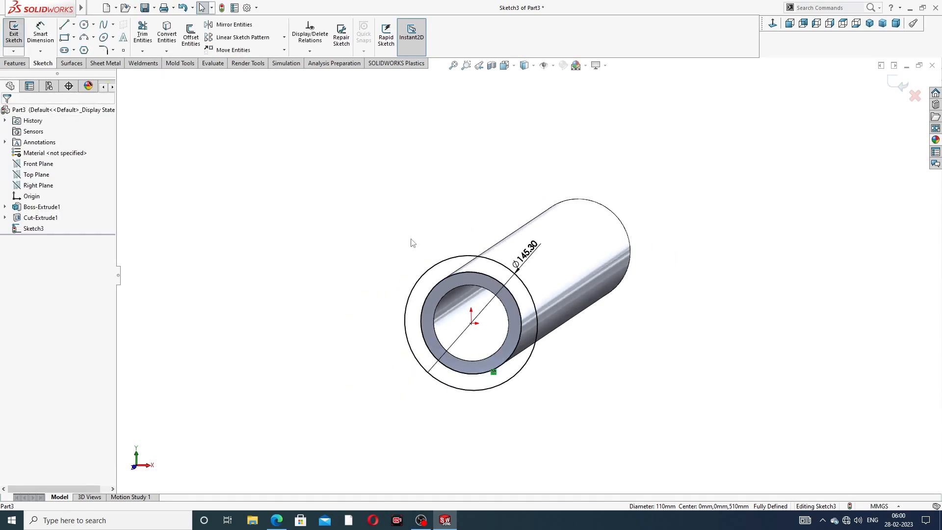
{"action": "middle_click_drag", "start_coordinate": [411, 243], "coordinate": [206, 177]}
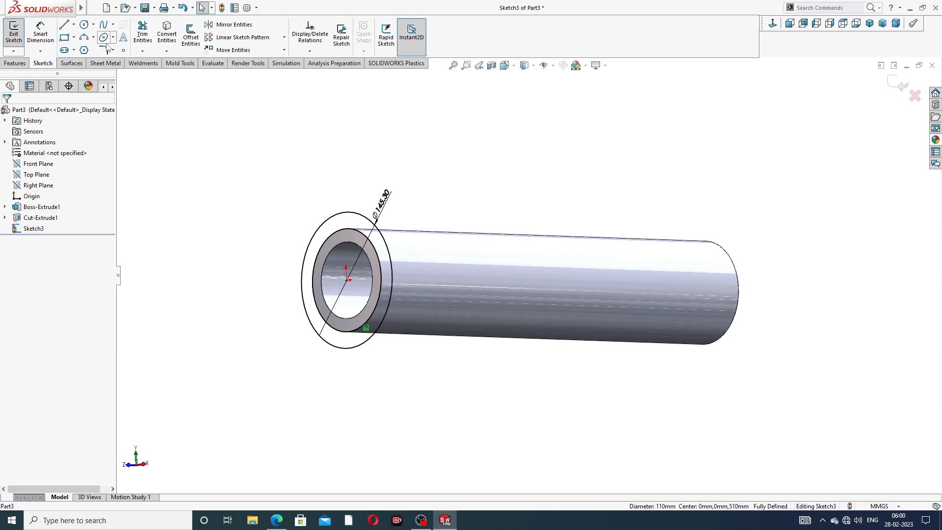
{"action": "left_click", "coordinate": [15, 63]}
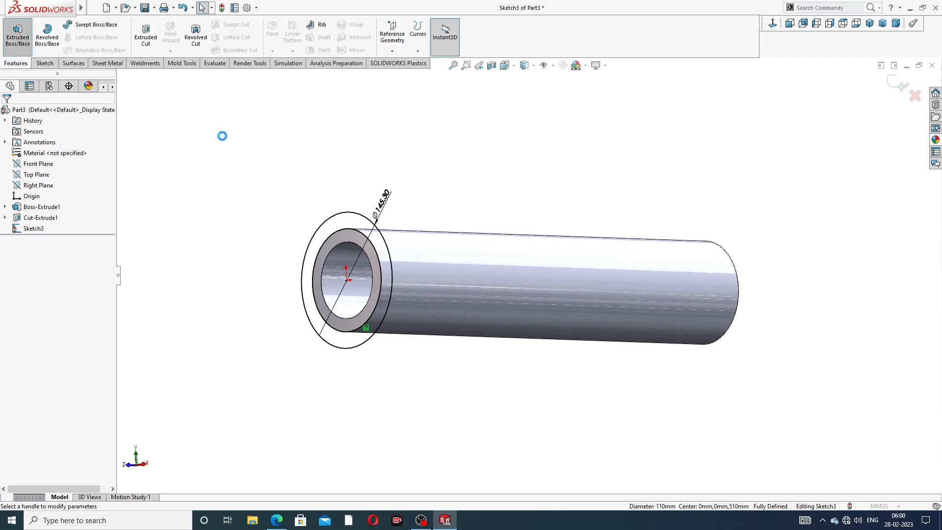
{"action": "middle_click_drag", "start_coordinate": [337, 179], "coordinate": [359, 251]}
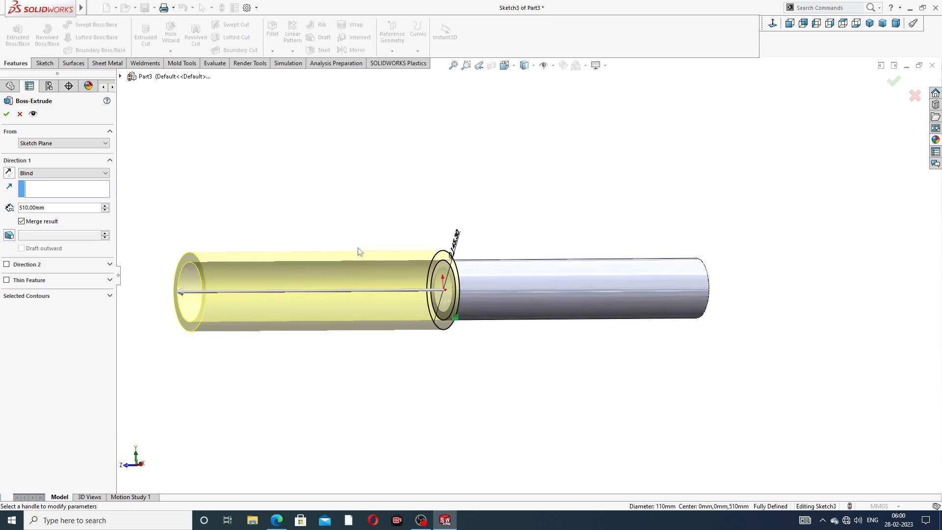
{"action": "left_click", "coordinate": [277, 520]}
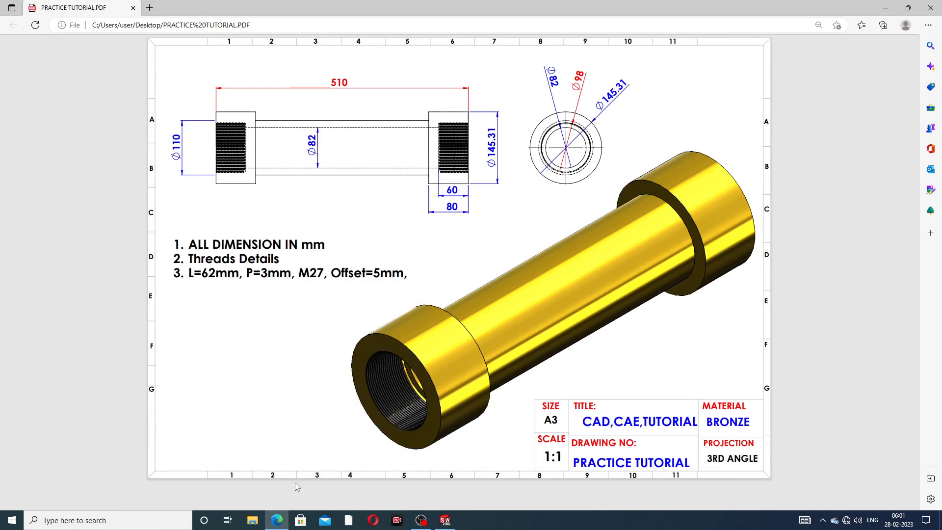
{"action": "left_click", "coordinate": [277, 521]}
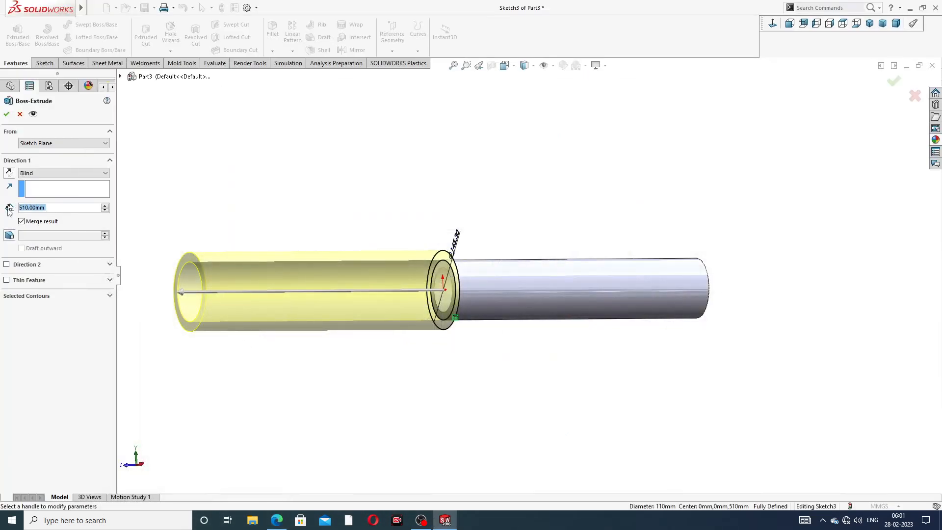
{"action": "type", "text": "8"}
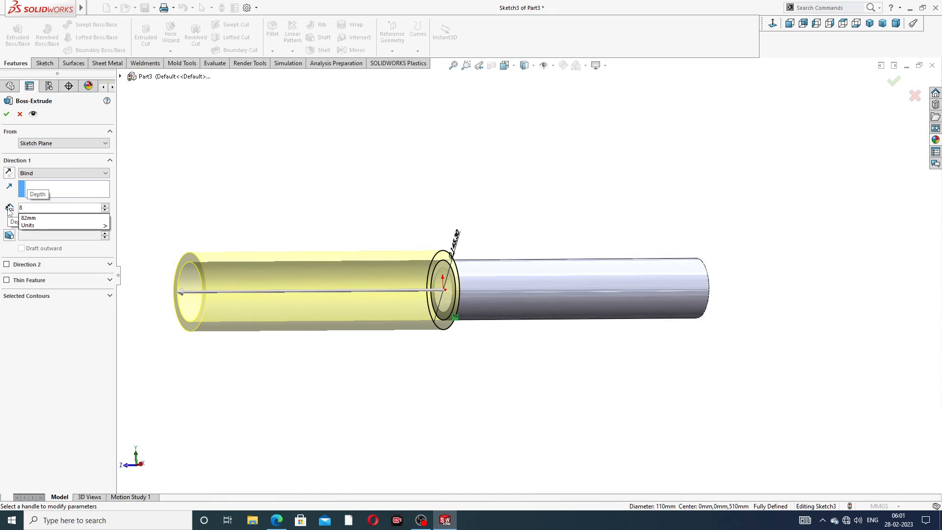
{"action": "type", "text": "0"}
{"action": "key", "text": "Return"}
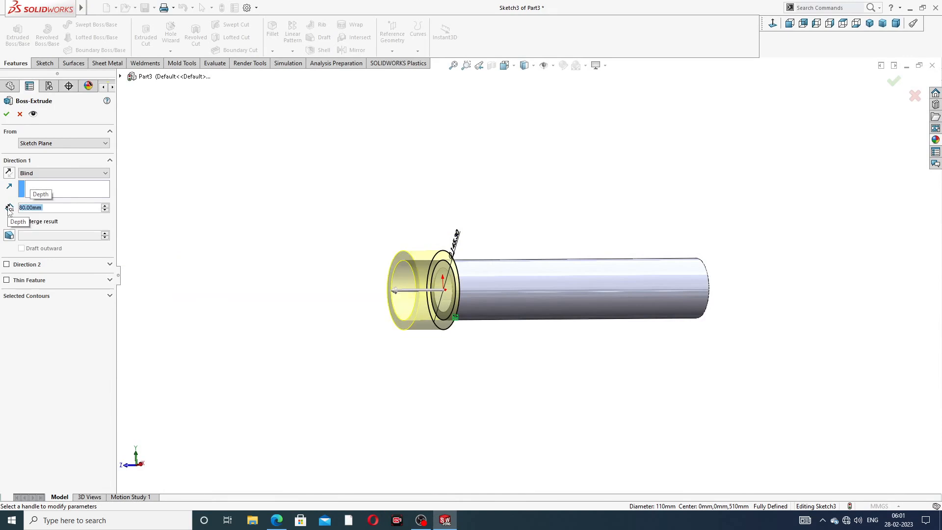
Reverse the collar extrusion so it runs back along the pipe, and finish the boss
{"action": "left_click", "coordinate": [9, 173]}
{"action": "middle_click_drag", "start_coordinate": [391, 325], "coordinate": [421, 319]}
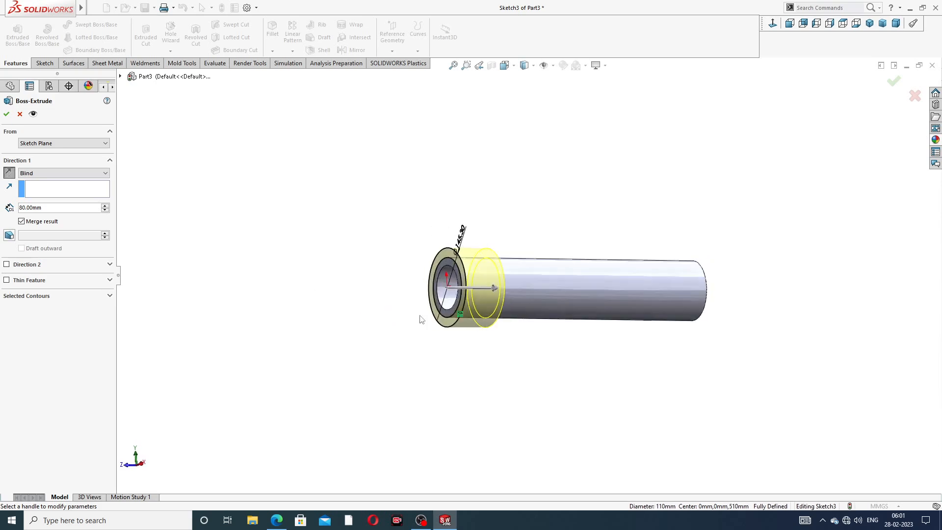
{"action": "scroll", "coordinate": [484, 294], "scroll_direction": "down", "scroll_amount": 3}
{"action": "middle_click_drag", "start_coordinate": [482, 292], "coordinate": [539, 271]}
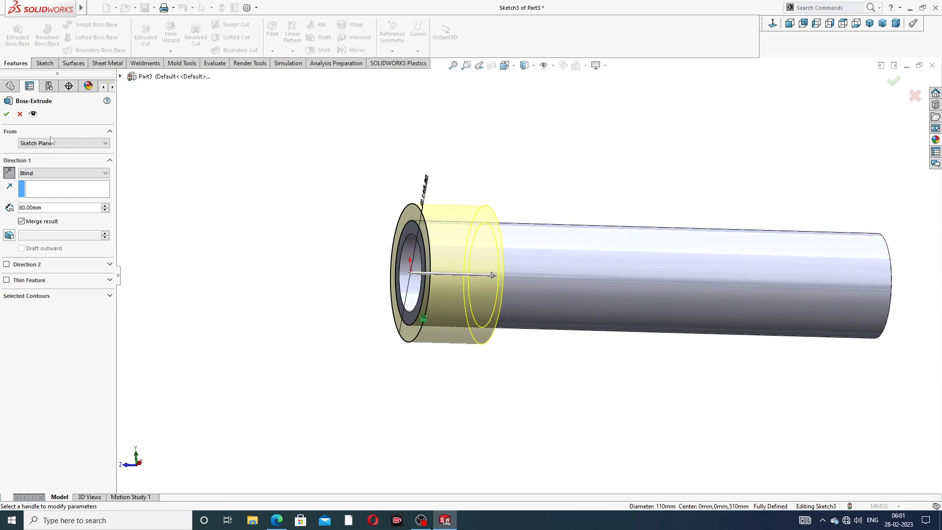
{"action": "left_click", "coordinate": [7, 115]}
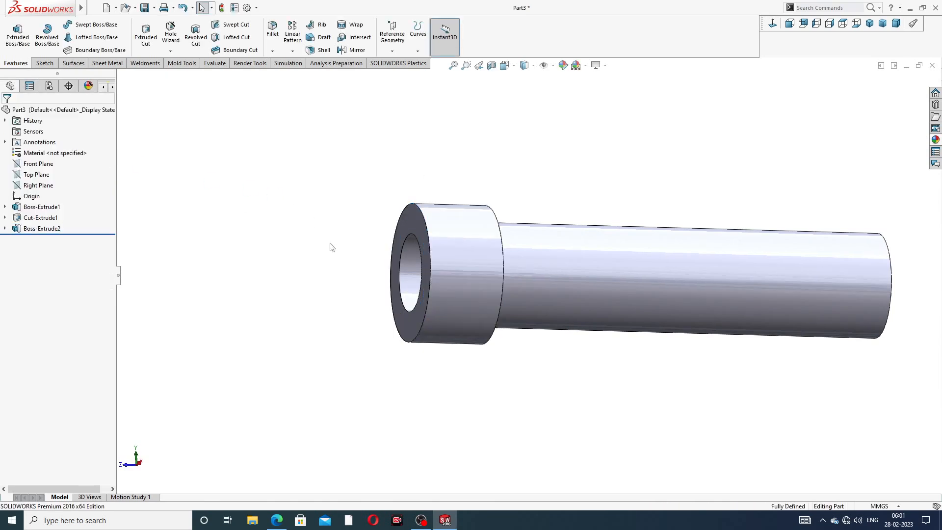
Sketch a circle about 114 mm in diameter, centred on the origin, on the annular end face at the collar end
{"action": "middle_click_drag", "start_coordinate": [381, 269], "coordinate": [605, 293]}
{"action": "scroll", "coordinate": [531, 284], "scroll_direction": "down", "scroll_amount": 3}
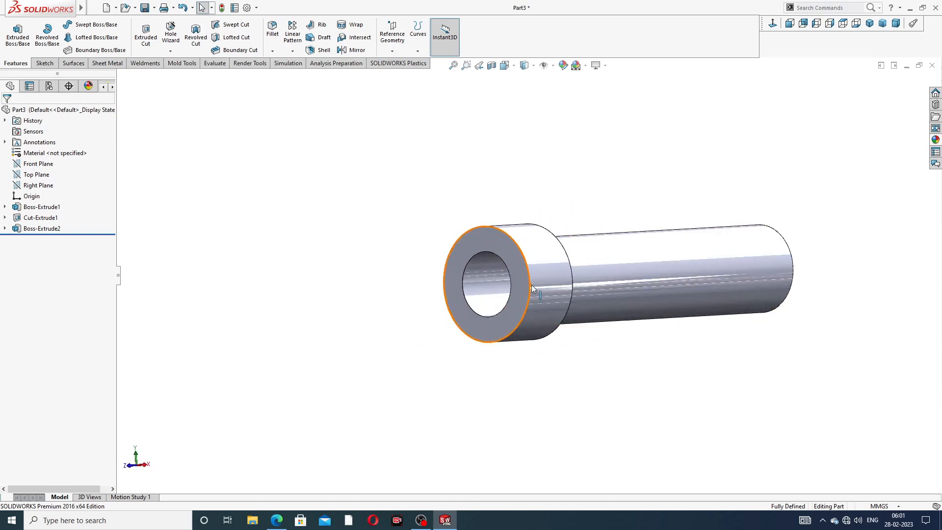
{"action": "left_click", "coordinate": [489, 235]}
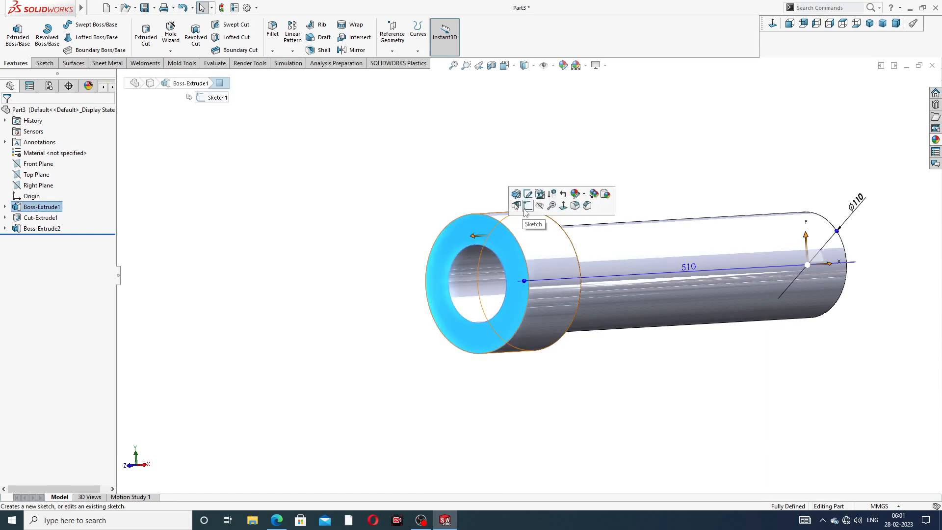
{"action": "left_click", "coordinate": [525, 211]}
{"action": "left_click", "coordinate": [773, 23]}
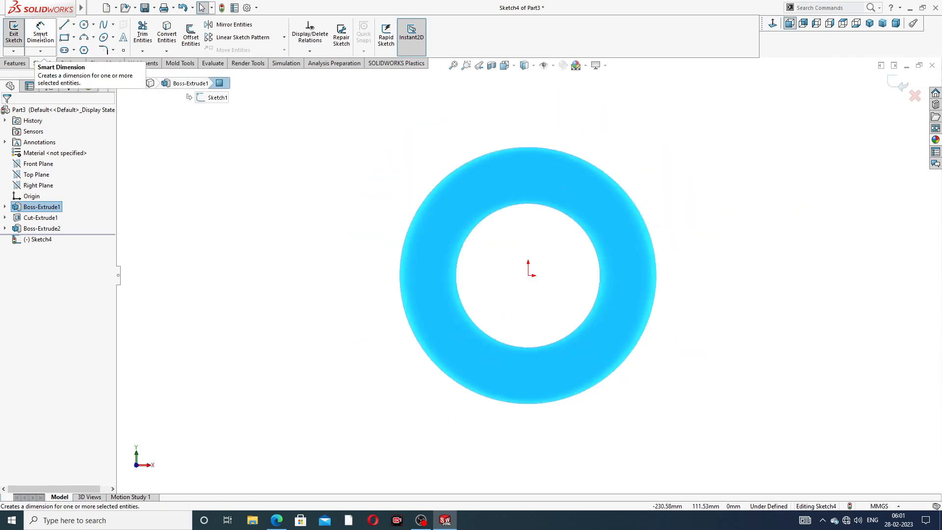
{"action": "left_click", "coordinate": [84, 25]}
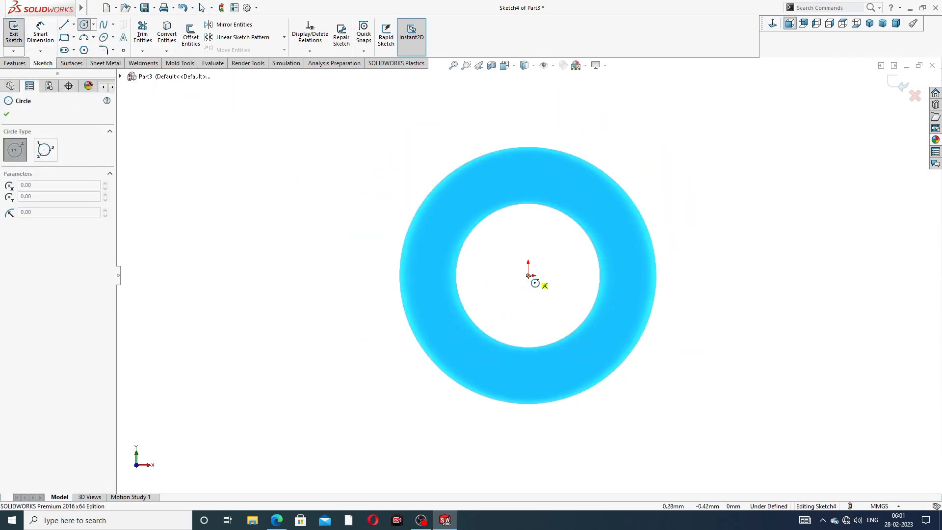
{"action": "left_click", "coordinate": [529, 276]}
{"action": "left_click", "coordinate": [533, 175]}
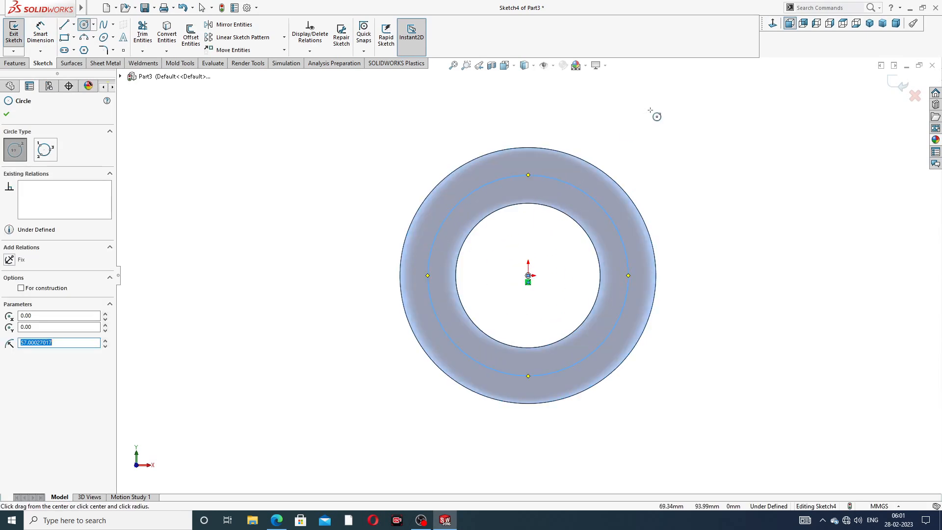
{"action": "right_click", "coordinate": [657, 117]}
{"action": "left_click", "coordinate": [680, 123]}
Dimension the new circle's diameter as 98 mm
{"action": "left_click", "coordinate": [40, 32]}
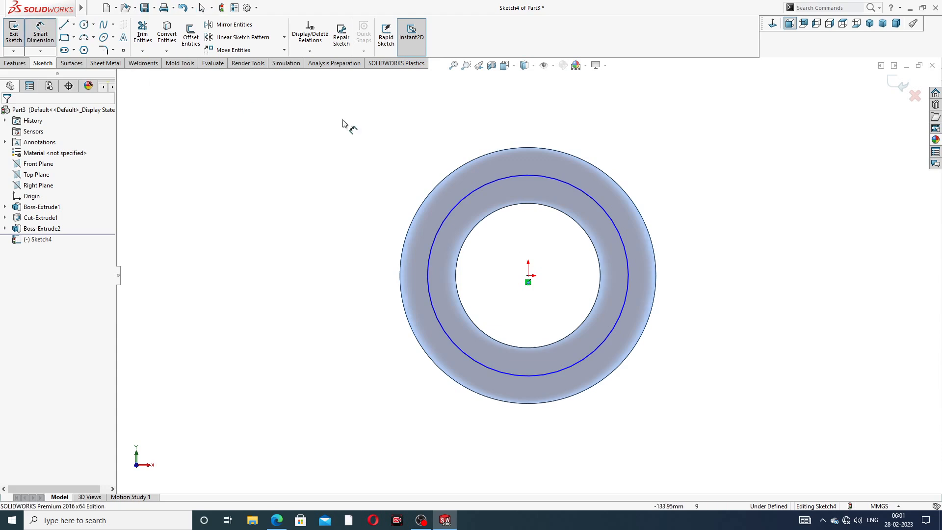
{"action": "left_click", "coordinate": [563, 187]}
{"action": "left_click", "coordinate": [664, 168]}
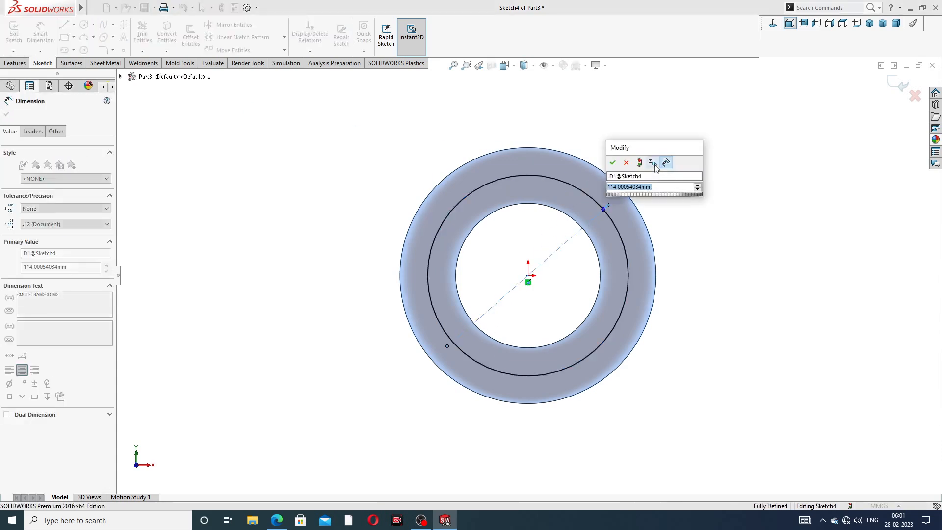
{"action": "type", "text": "98"}
{"action": "key", "text": "Return"}
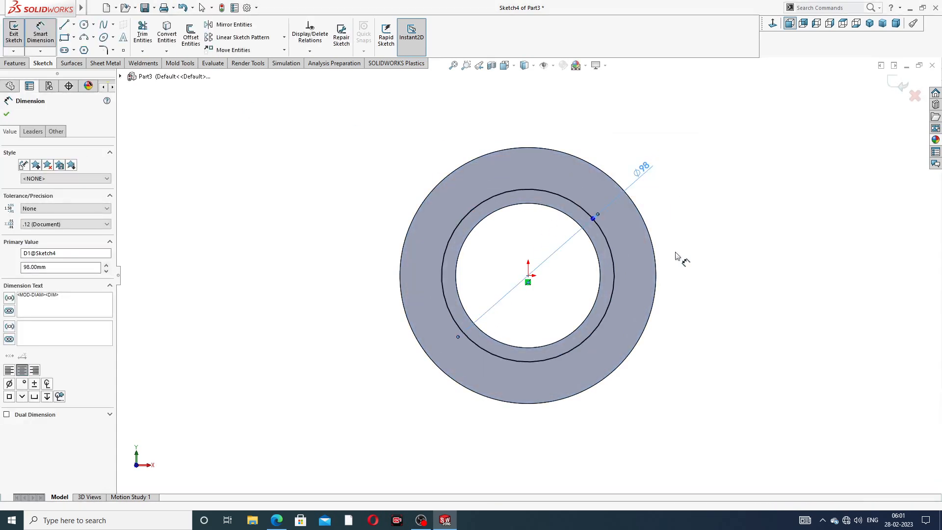
{"action": "right_click", "coordinate": [747, 154]}
{"action": "left_click", "coordinate": [765, 146]}
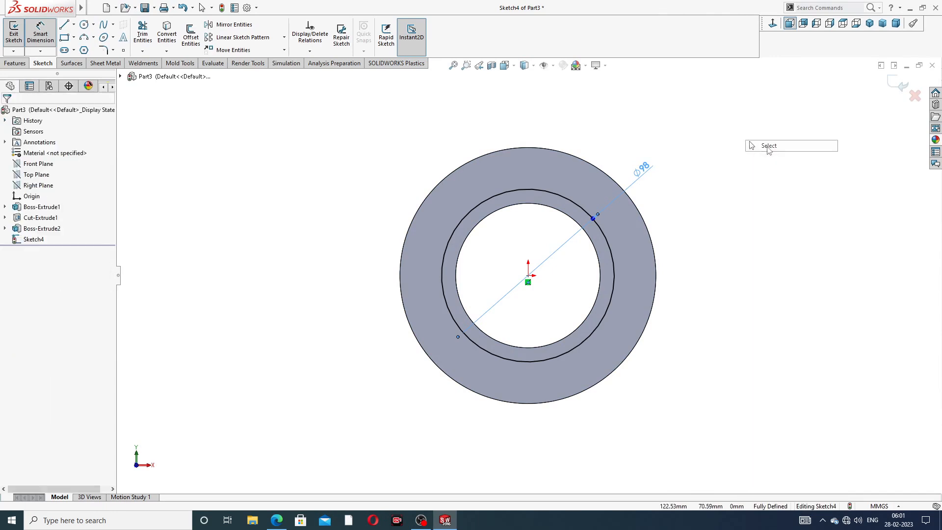
Check the bore diameters in the practice tutorial PDF, then return to SOLIDWORKS, set the circle's diameter to 120 mm and exit the sketch
{"action": "left_click", "coordinate": [444, 521]}
{"action": "left_click", "coordinate": [444, 521]}
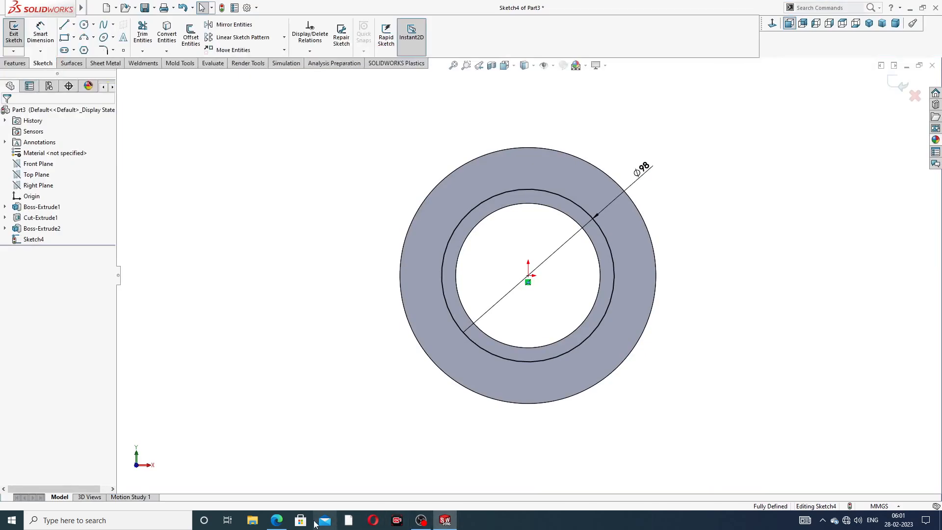
{"action": "left_click", "coordinate": [277, 522]}
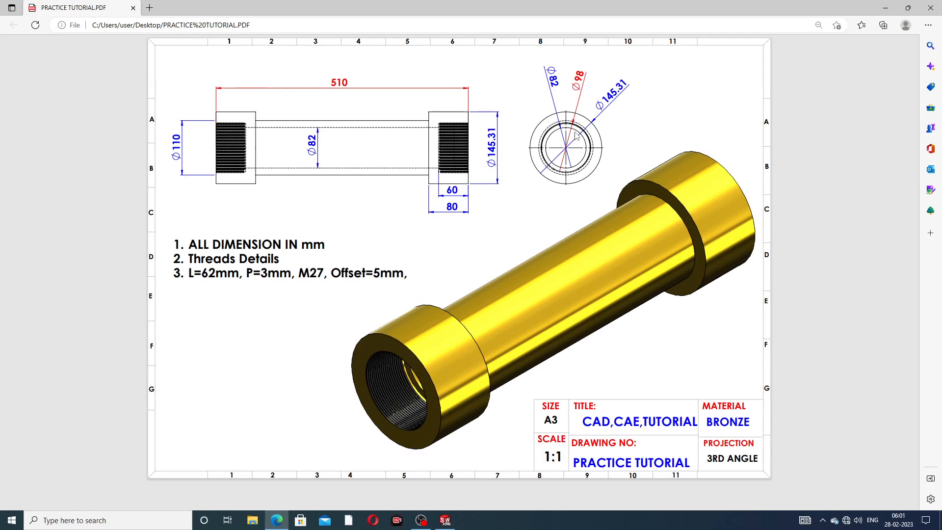
{"action": "left_click", "coordinate": [446, 521]}
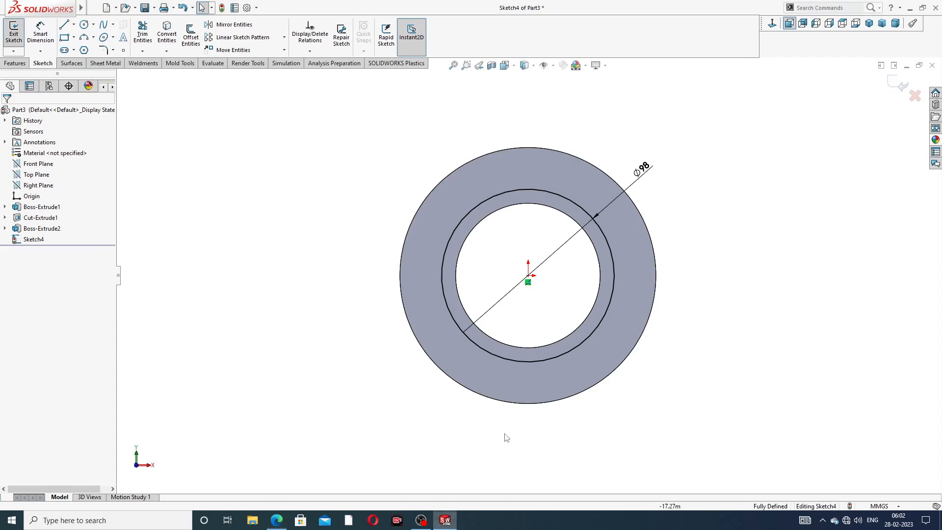
{"action": "double_click", "coordinate": [643, 170]}
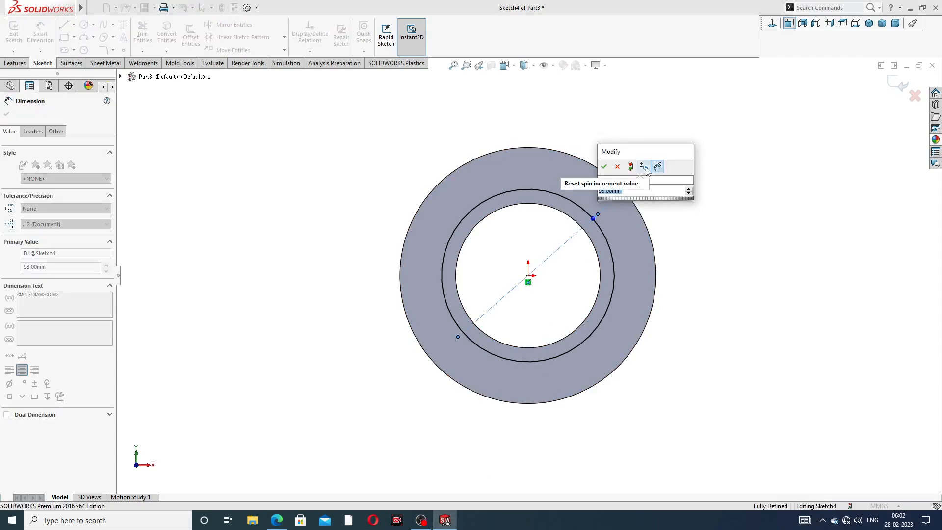
{"action": "type", "text": "120"}
{"action": "key", "text": "Return"}
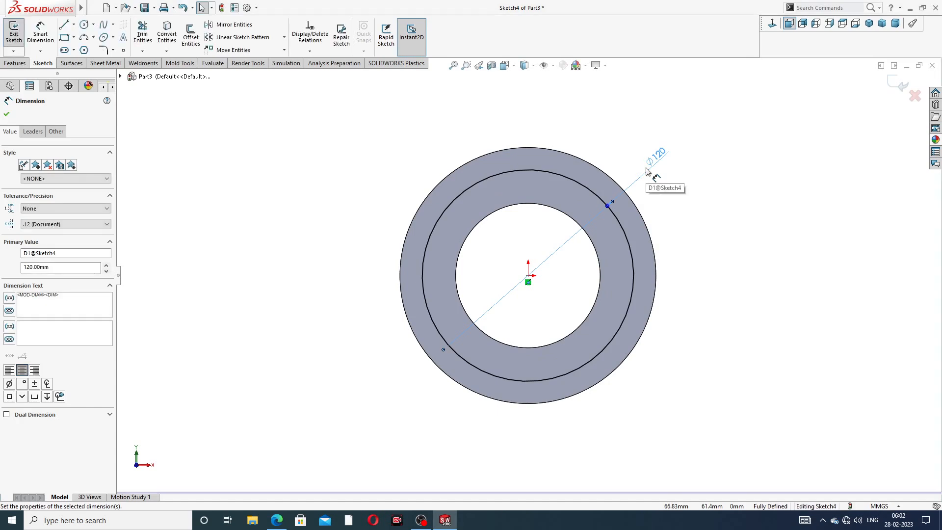
{"action": "left_click", "coordinate": [690, 142]}
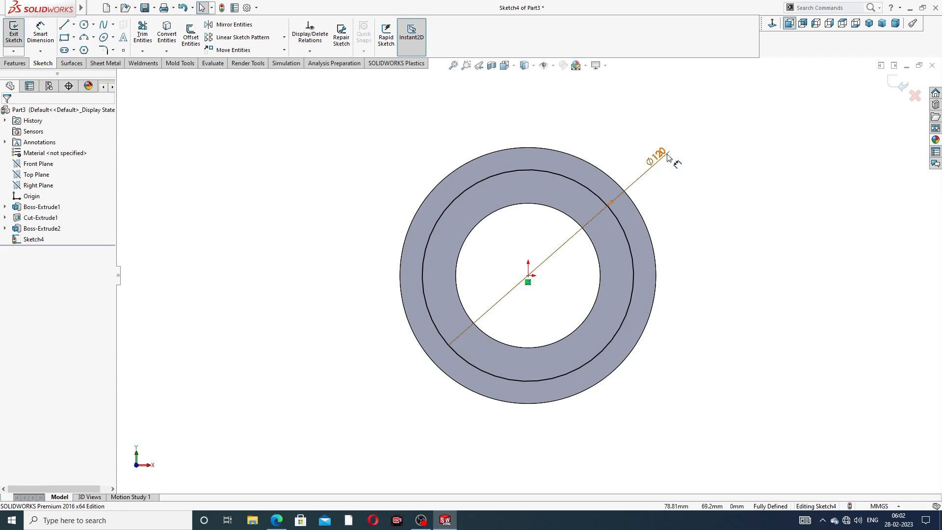
{"action": "left_click", "coordinate": [891, 88]}
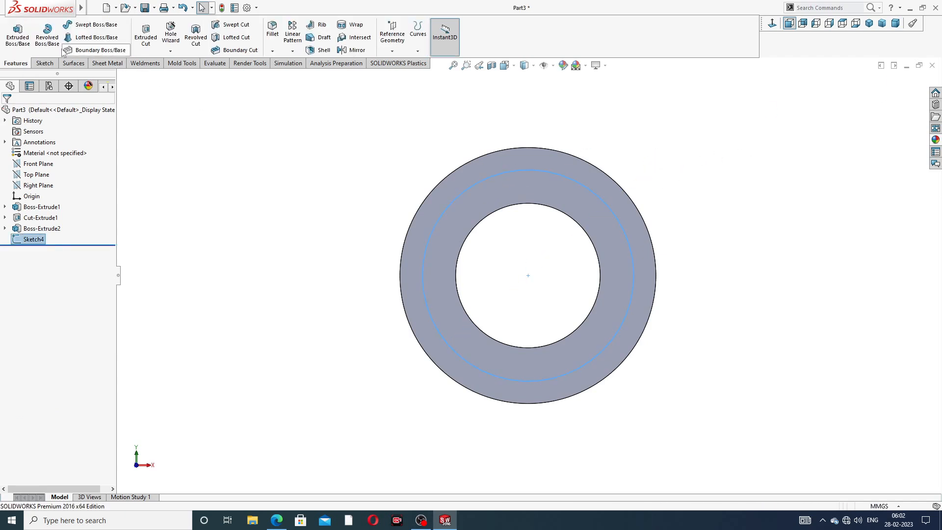
Cut the 120 mm circle into the collar with a blind Extruded Cut 60 mm deep, checking the depth against the practice tutorial PDF
{"action": "left_click", "coordinate": [146, 35]}
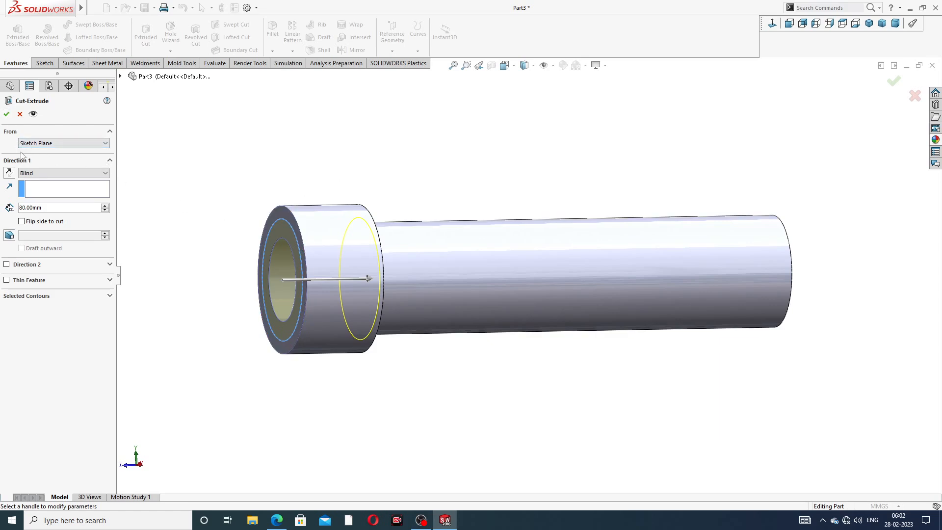
{"action": "type", "text": "60"}
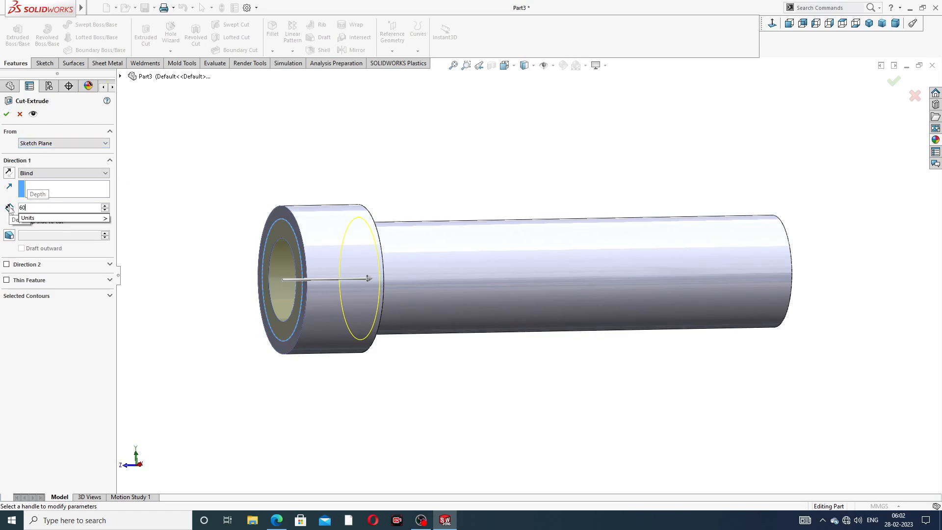
{"action": "key", "text": "Return"}
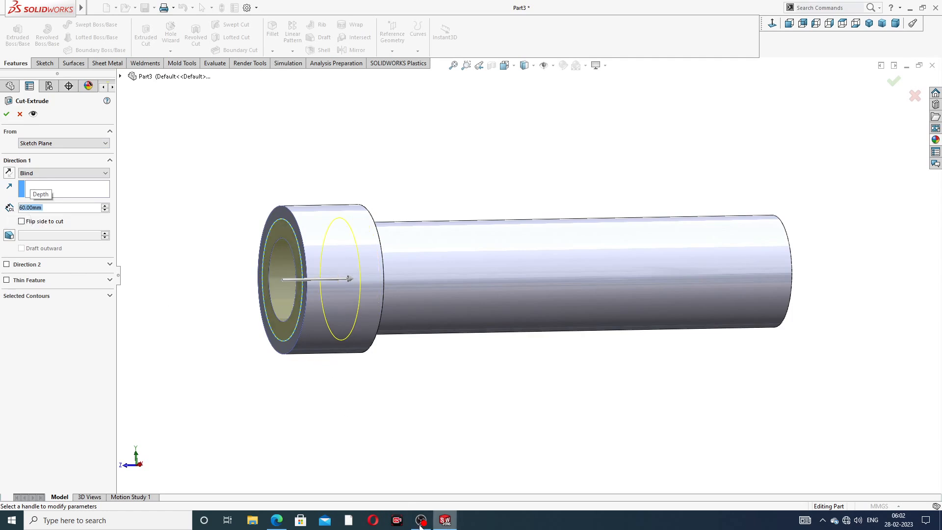
{"action": "left_click", "coordinate": [276, 520]}
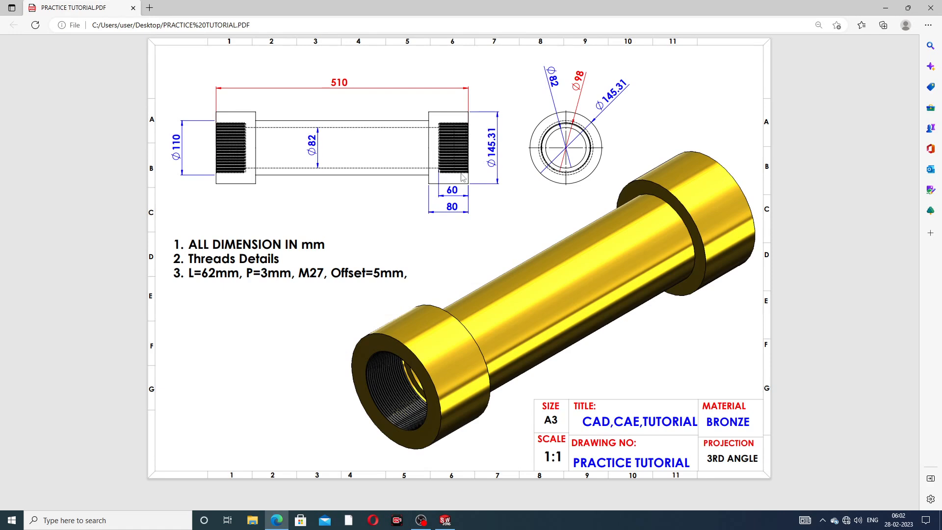
{"action": "left_click", "coordinate": [277, 522]}
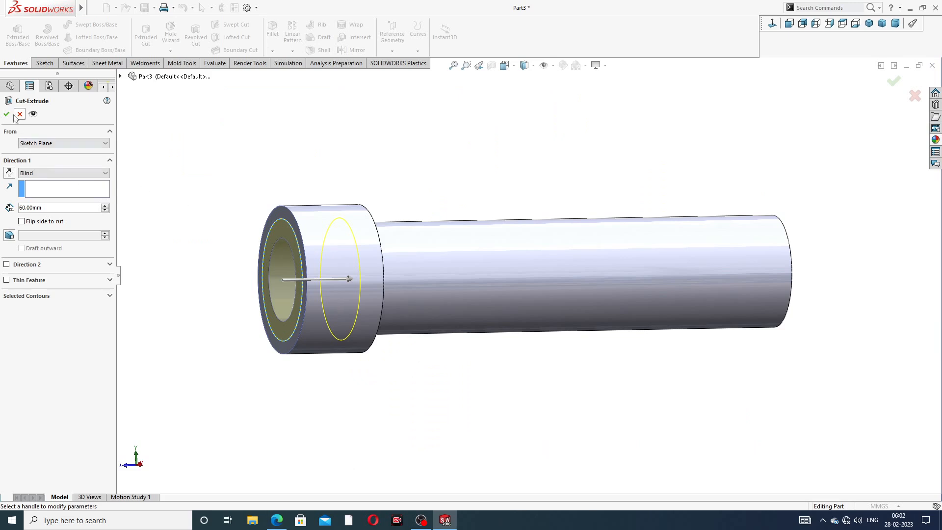
{"action": "left_click", "coordinate": [8, 116]}
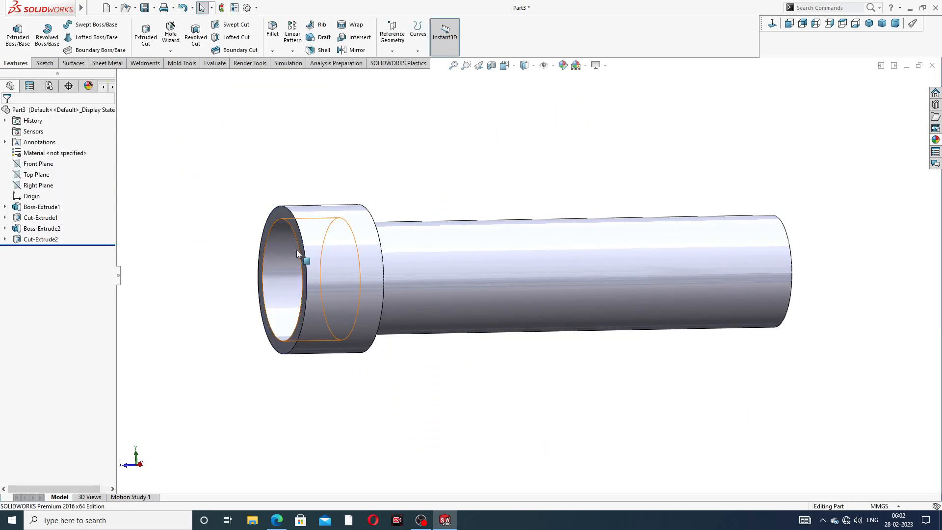
Edit the collar's counterbore cut and set its blind depth to 70 mm
{"action": "middle_click_drag", "start_coordinate": [296, 249], "coordinate": [381, 247]}
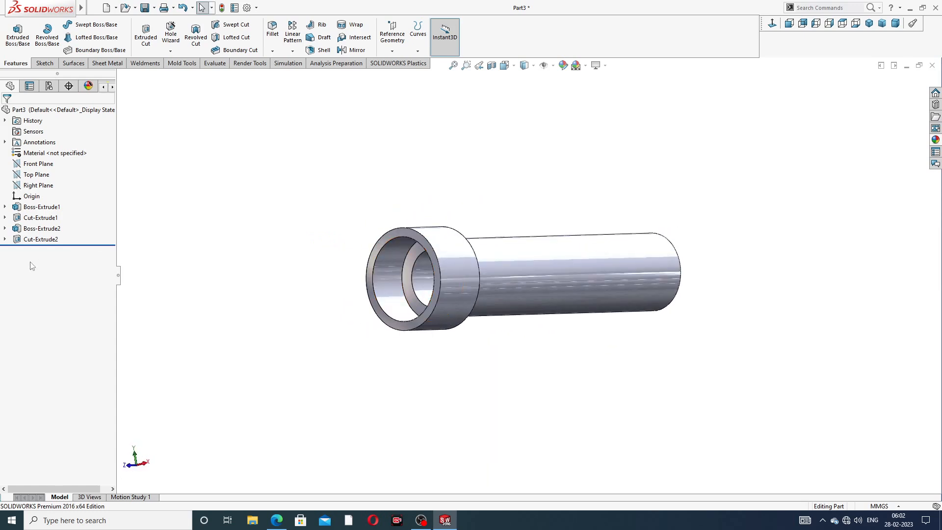
{"action": "left_click", "coordinate": [40, 239]}
{"action": "left_click", "coordinate": [48, 211]}
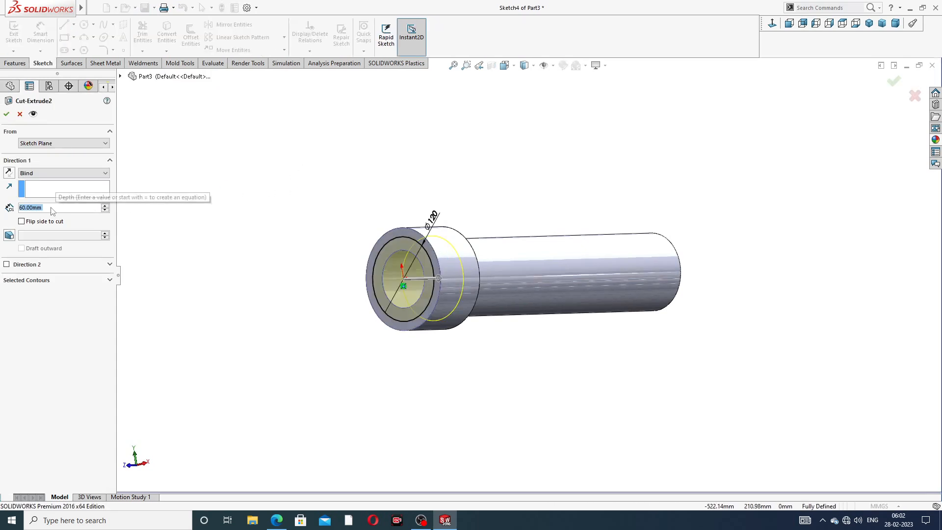
{"action": "type", "text": "70"}
{"action": "key", "text": "Return"}
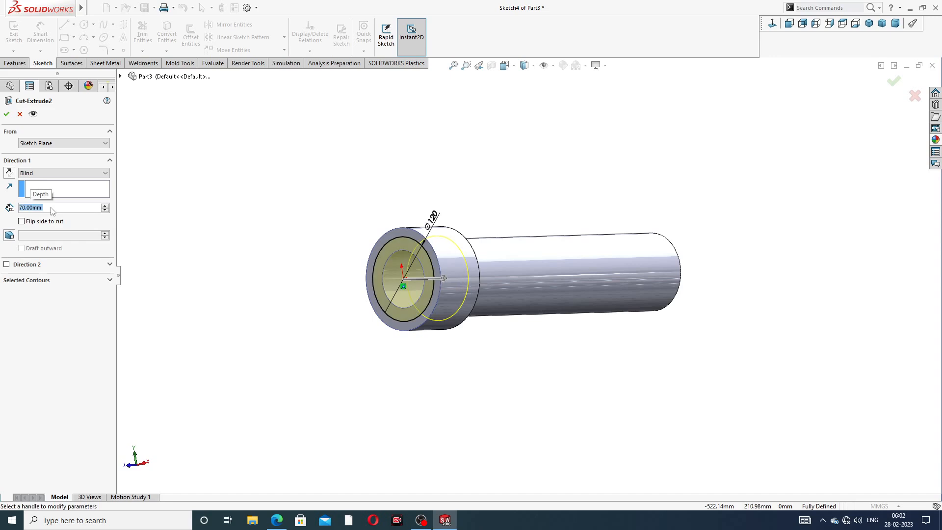
{"action": "left_click", "coordinate": [7, 115]}
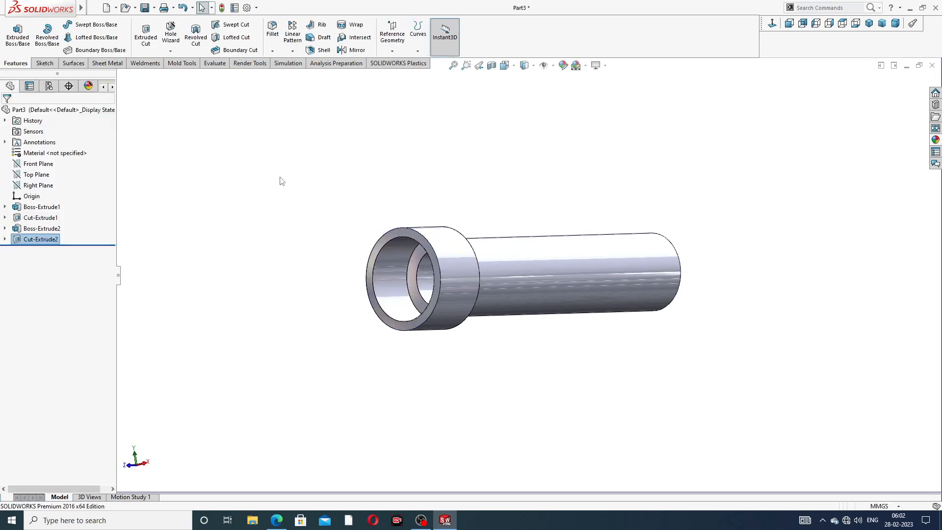
Create a mid reference plane between the collar's outer end face and the opposite end face of the pipe
{"action": "middle_click_drag", "start_coordinate": [280, 179], "coordinate": [555, 285]}
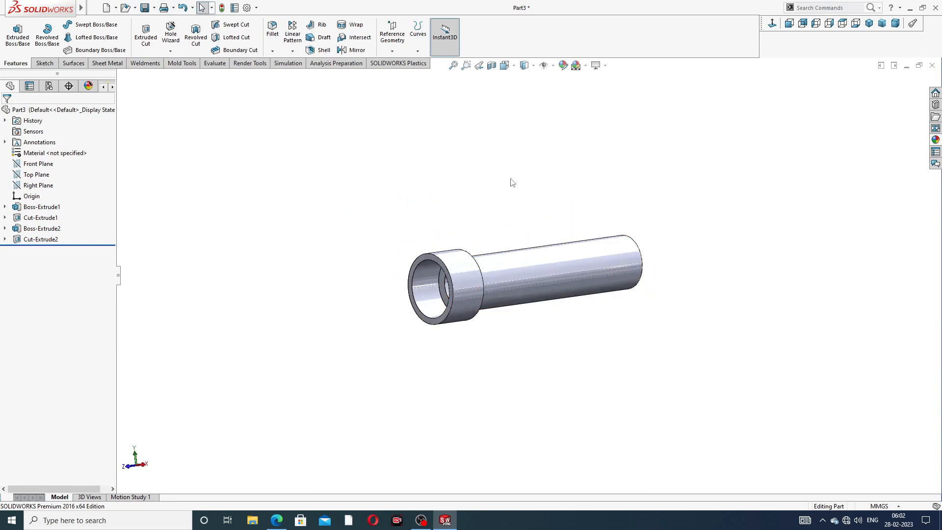
{"action": "left_click", "coordinate": [392, 51]}
{"action": "left_click", "coordinate": [412, 62]}
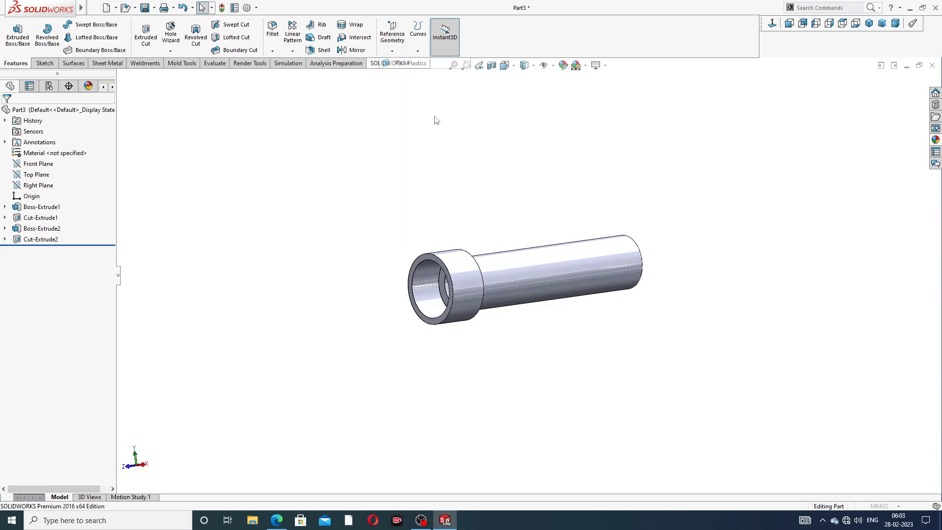
{"action": "scroll", "coordinate": [481, 246], "scroll_direction": "down", "scroll_amount": 3}
{"action": "scroll", "coordinate": [481, 246], "scroll_direction": "down", "scroll_amount": 2}
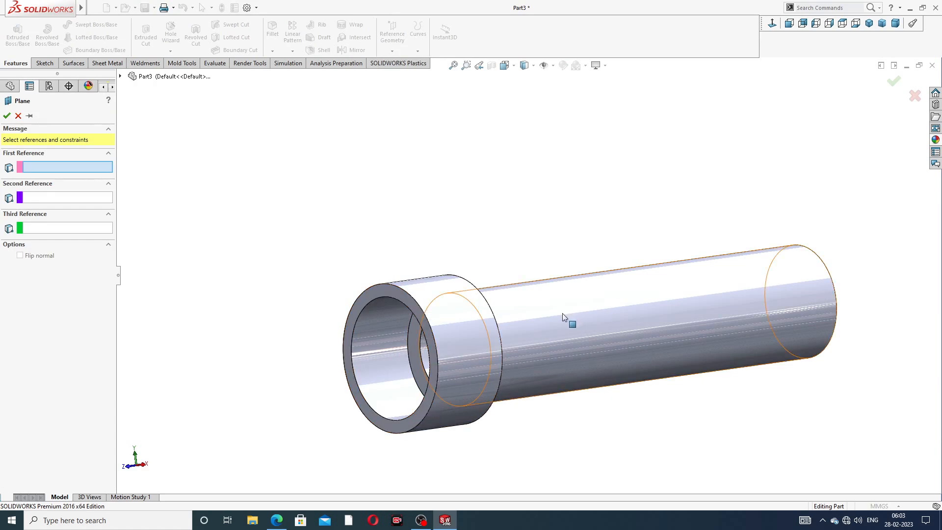
{"action": "middle_click_drag", "start_coordinate": [563, 313], "coordinate": [540, 284]}
{"action": "left_click", "coordinate": [419, 284]}
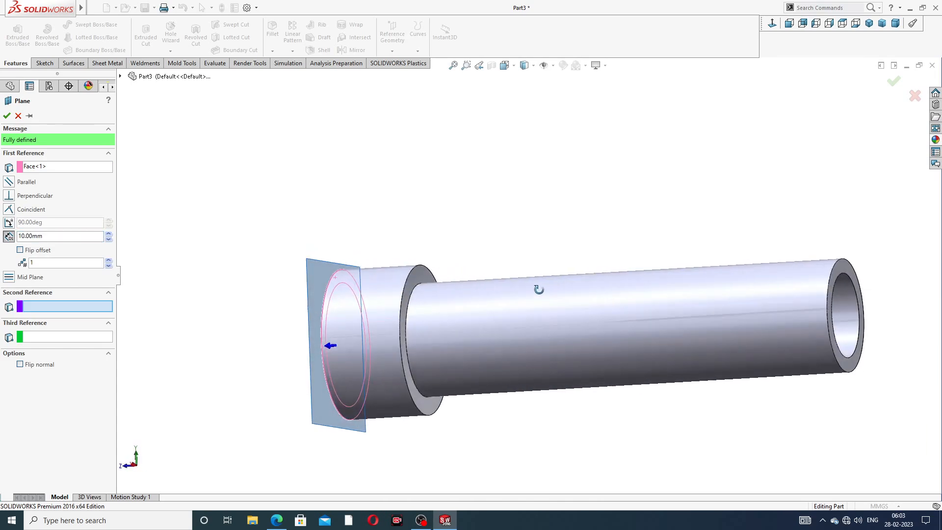
{"action": "left_click", "coordinate": [847, 268]}
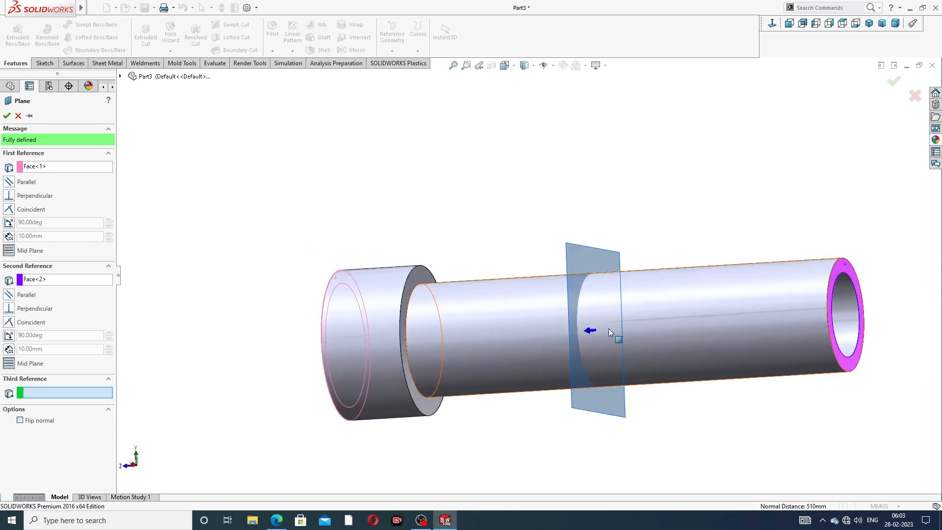
{"action": "middle_click_drag", "start_coordinate": [608, 329], "coordinate": [647, 322]}
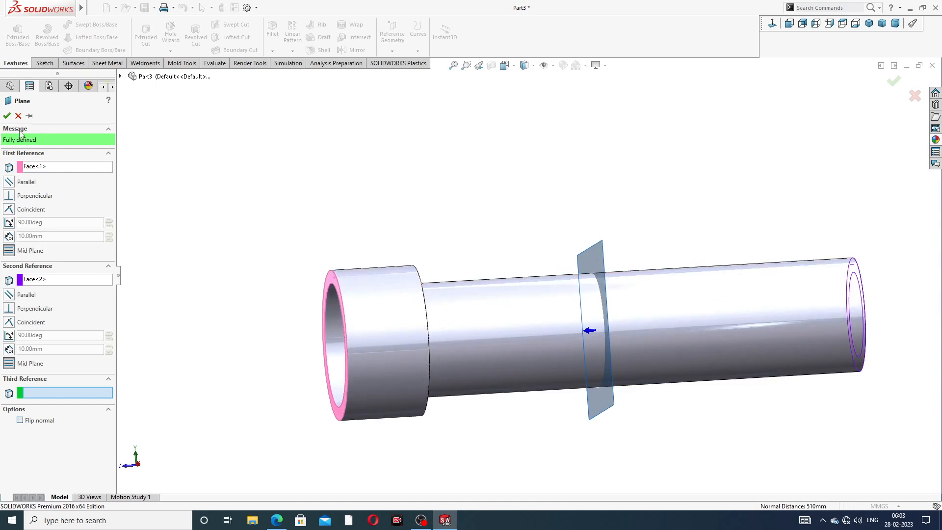
{"action": "left_click", "coordinate": [7, 115]}
Mirror the collar Boss-Extrude2 and its counterbore Cut-Extrude2 about Plane1 to the other end of the pipe
{"action": "scroll", "coordinate": [357, 218], "scroll_direction": "down", "scroll_amount": 2}
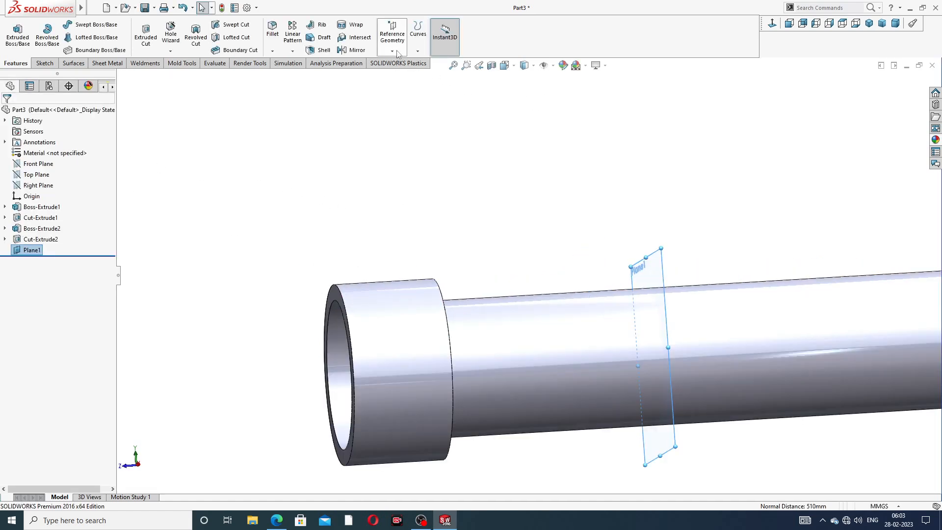
{"action": "left_click", "coordinate": [357, 50]}
{"action": "scroll", "coordinate": [452, 225], "scroll_direction": "up", "scroll_amount": 3}
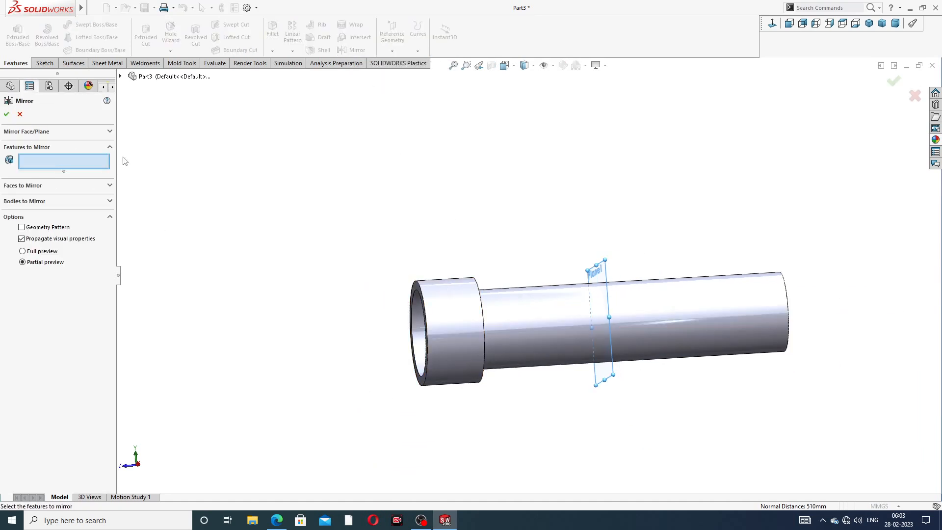
{"action": "left_click", "coordinate": [120, 76]}
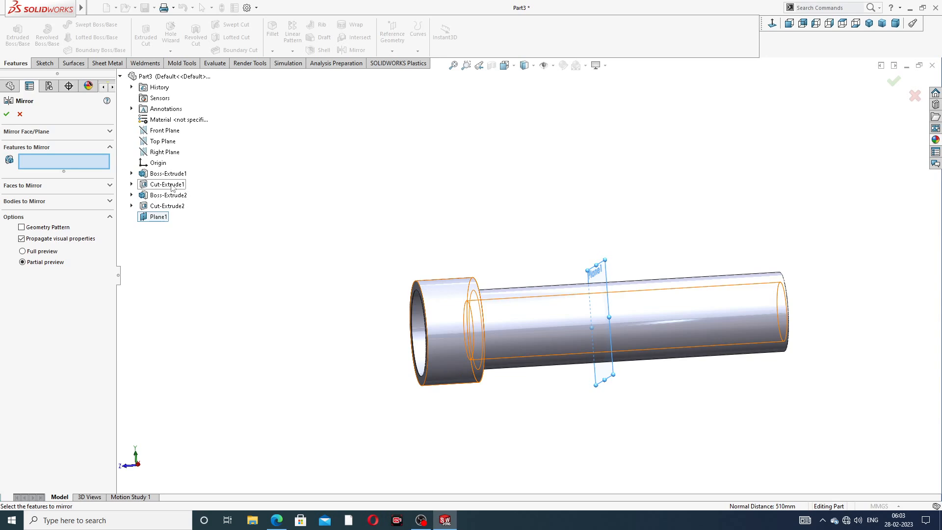
{"action": "middle_click_drag", "start_coordinate": [290, 239], "coordinate": [317, 234]}
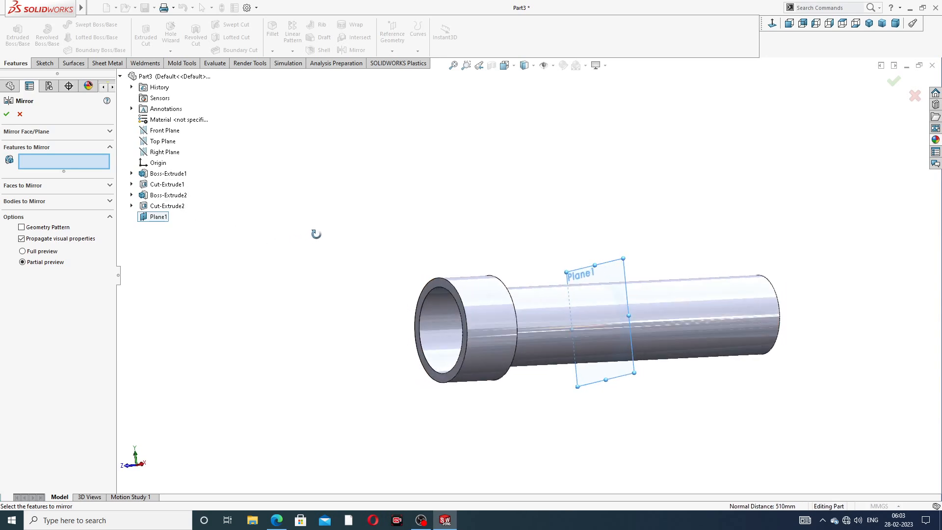
{"action": "left_click", "coordinate": [165, 196]}
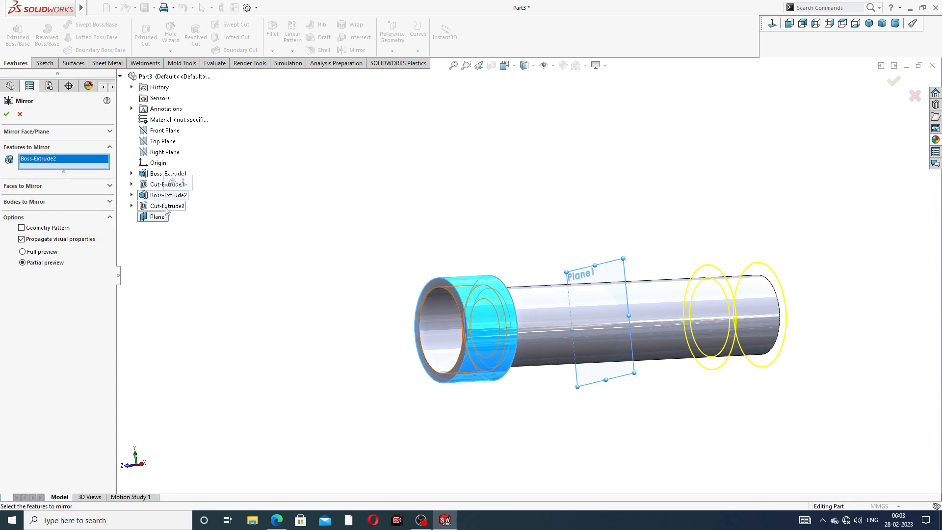
{"action": "left_click", "coordinate": [168, 207]}
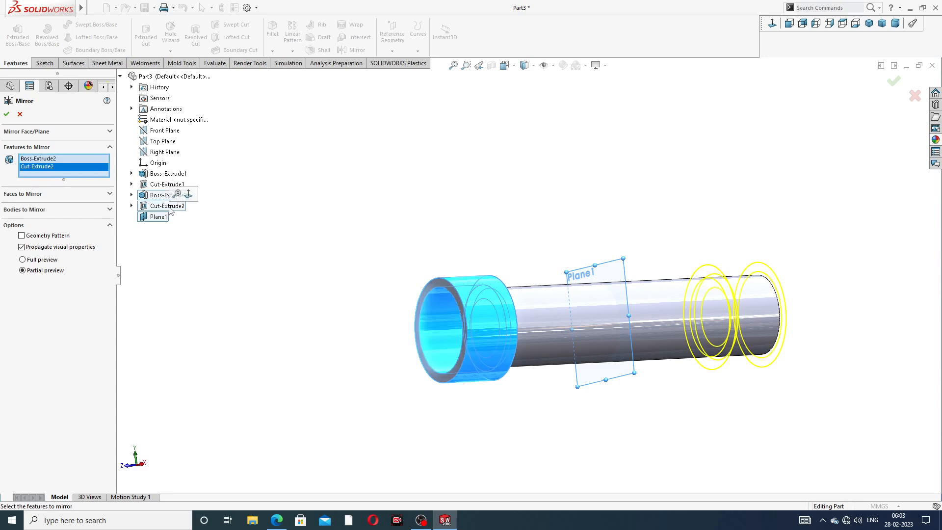
{"action": "left_click", "coordinate": [6, 114]}
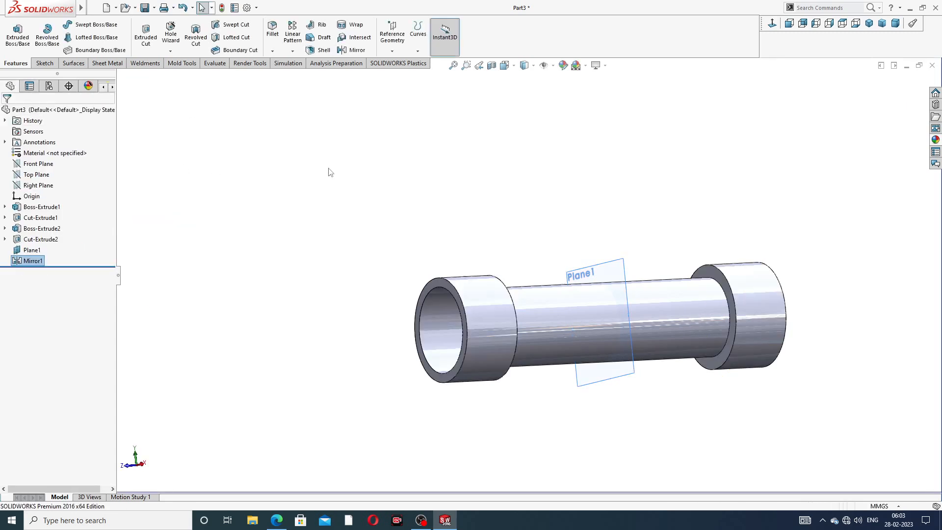
Hide the reference plane at the middle of the pipe
{"action": "middle_click_drag", "start_coordinate": [560, 254], "coordinate": [511, 212]}
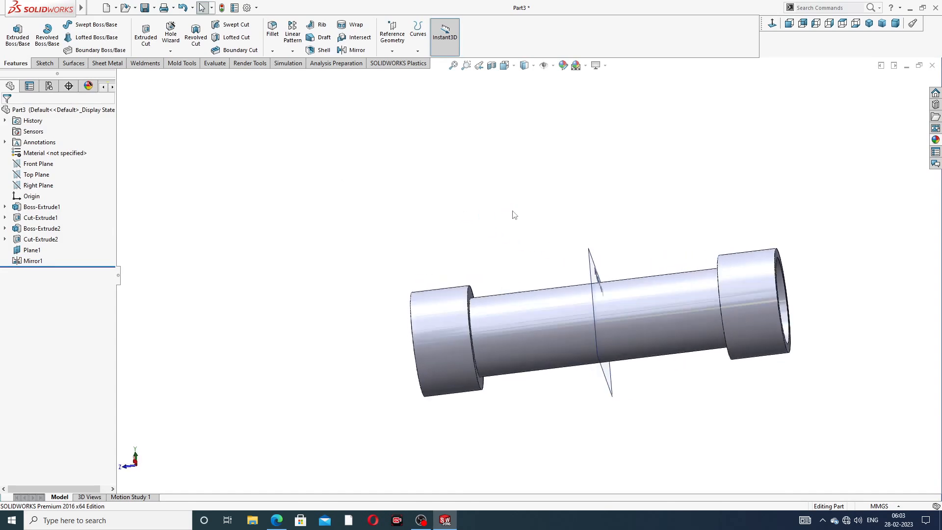
{"action": "middle_click_drag", "start_coordinate": [595, 257], "coordinate": [621, 277]}
{"action": "left_click", "coordinate": [621, 277]}
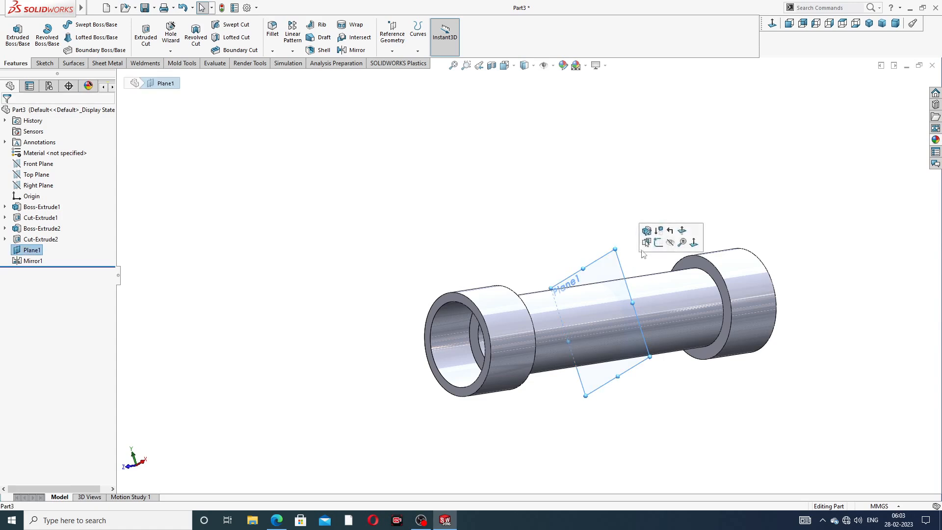
{"action": "left_click", "coordinate": [672, 247]}
Check the thread details in the practice tutorial PDF, then return to SOLIDWORKS
{"action": "scroll", "coordinate": [579, 330], "scroll_direction": "down", "scroll_amount": 2}
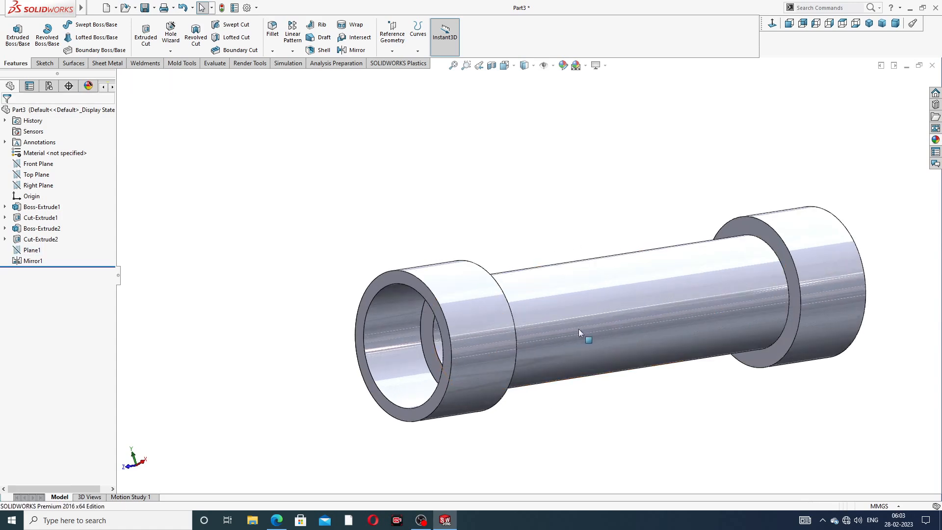
{"action": "scroll", "coordinate": [655, 319], "scroll_direction": "up", "scroll_amount": 2}
{"action": "middle_click_drag", "start_coordinate": [661, 287], "coordinate": [677, 235]}
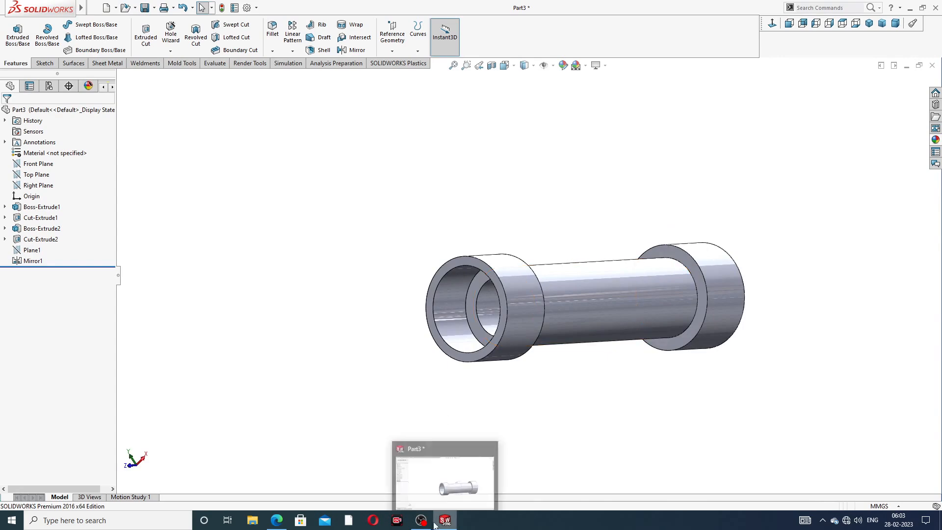
{"action": "left_click", "coordinate": [281, 524]}
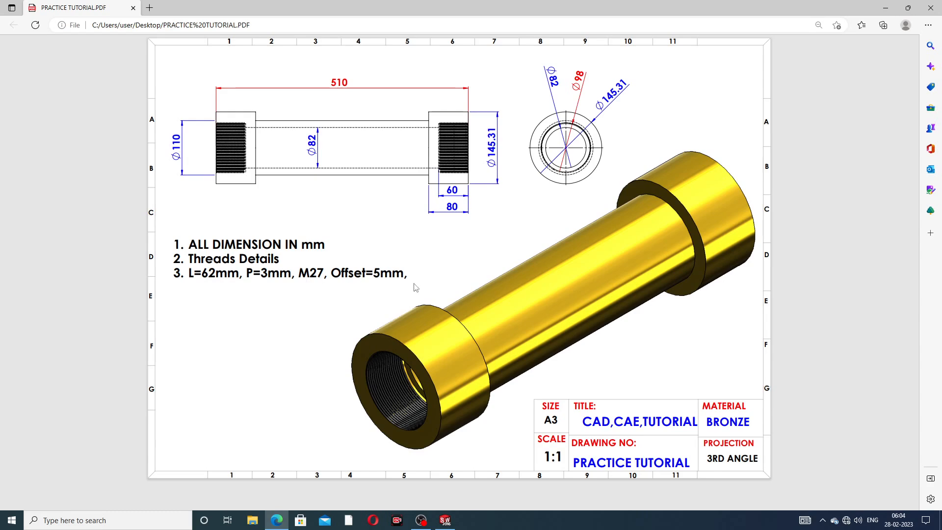
{"action": "left_click", "coordinate": [278, 522]}
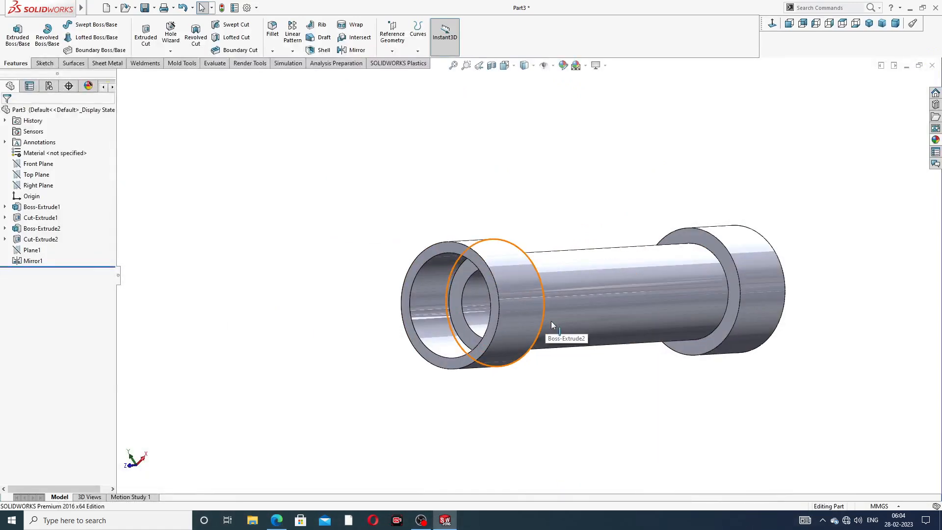
Start a Thread on the outer circular edge of the first collar's counterbore, with a blind depth of 62 mm
{"action": "middle_click_drag", "start_coordinate": [552, 321], "coordinate": [531, 295]}
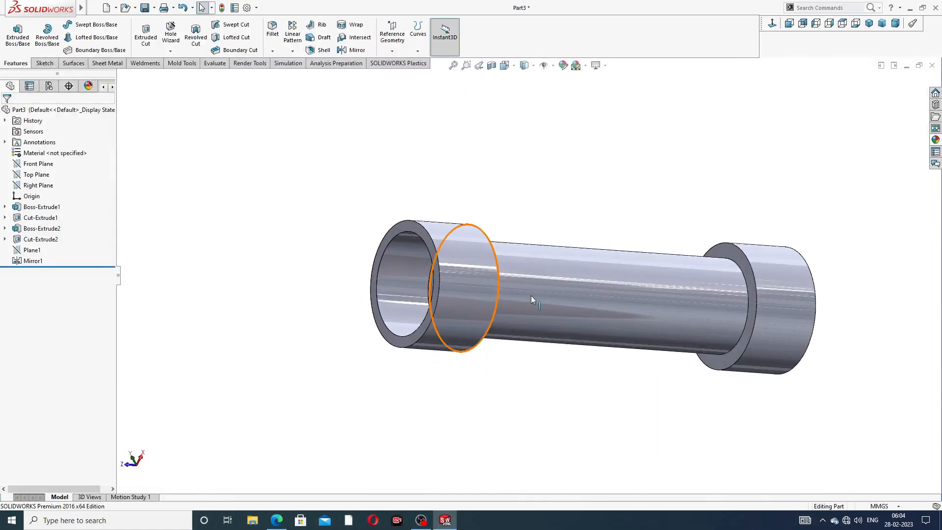
{"action": "left_click", "coordinate": [171, 52]}
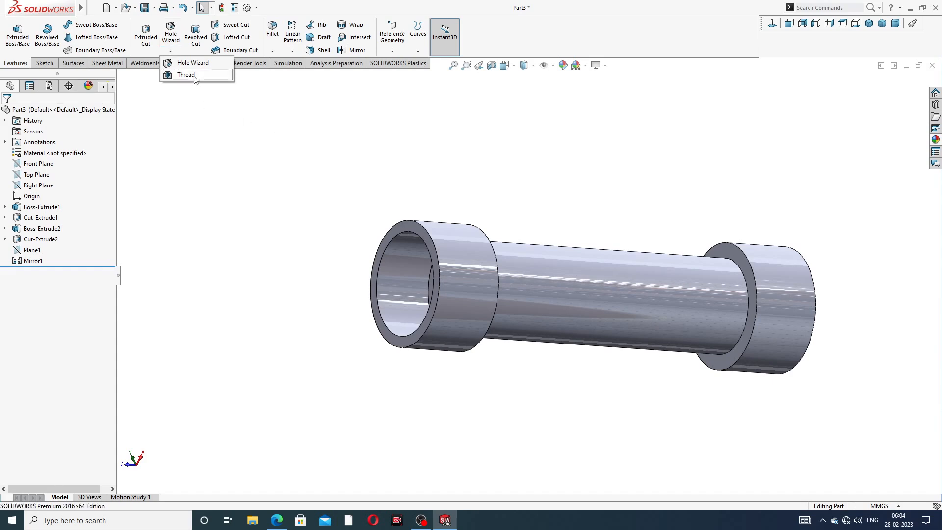
{"action": "left_click", "coordinate": [187, 75]}
{"action": "scroll", "coordinate": [455, 287], "scroll_direction": "down", "scroll_amount": 3}
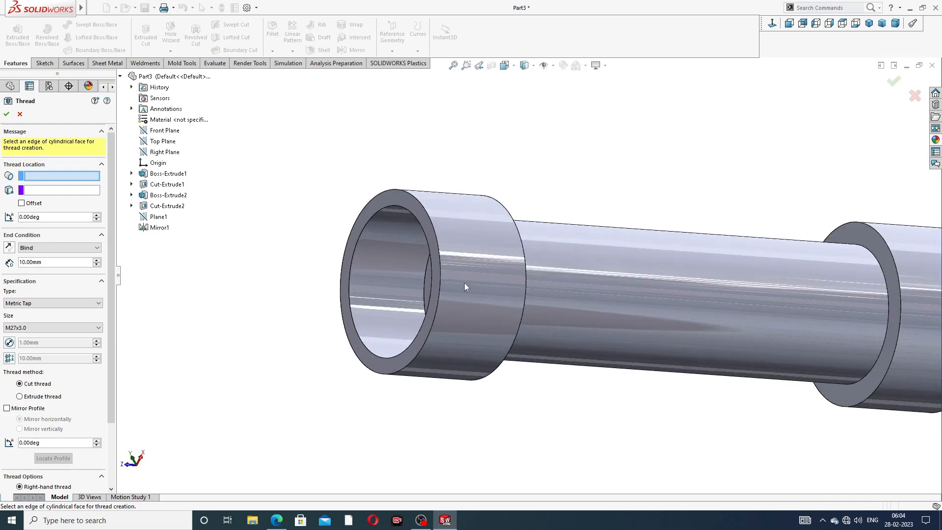
{"action": "scroll", "coordinate": [464, 283], "scroll_direction": "up", "scroll_amount": 1}
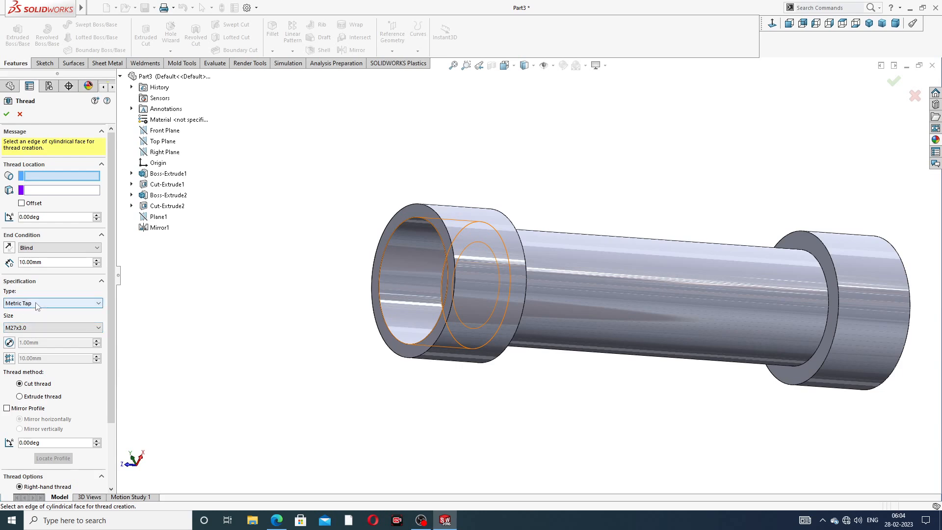
{"action": "scroll", "coordinate": [434, 243], "scroll_direction": "down", "scroll_amount": 3}
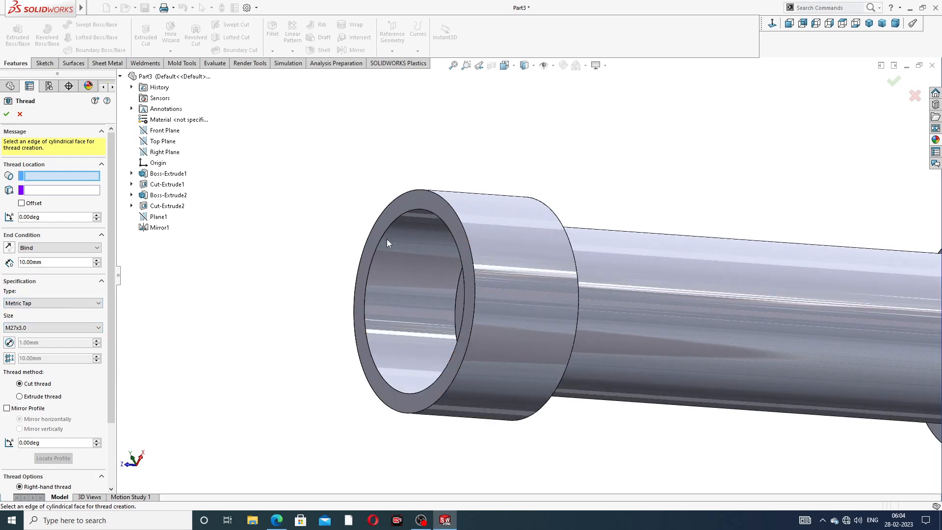
{"action": "double_click", "coordinate": [35, 261]}
{"action": "type", "text": "62"}
{"action": "key", "text": "Return"}
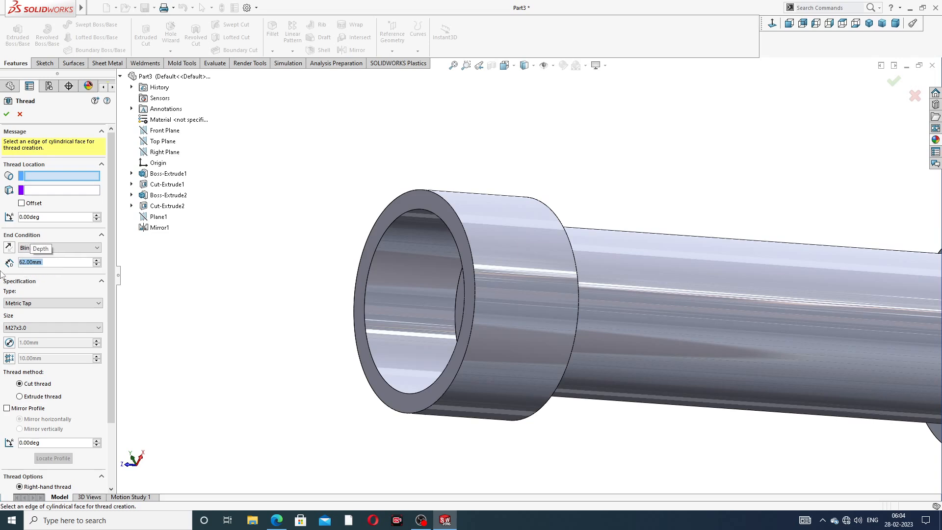
{"action": "scroll", "coordinate": [39, 217], "scroll_direction": "down", "scroll_amount": 3}
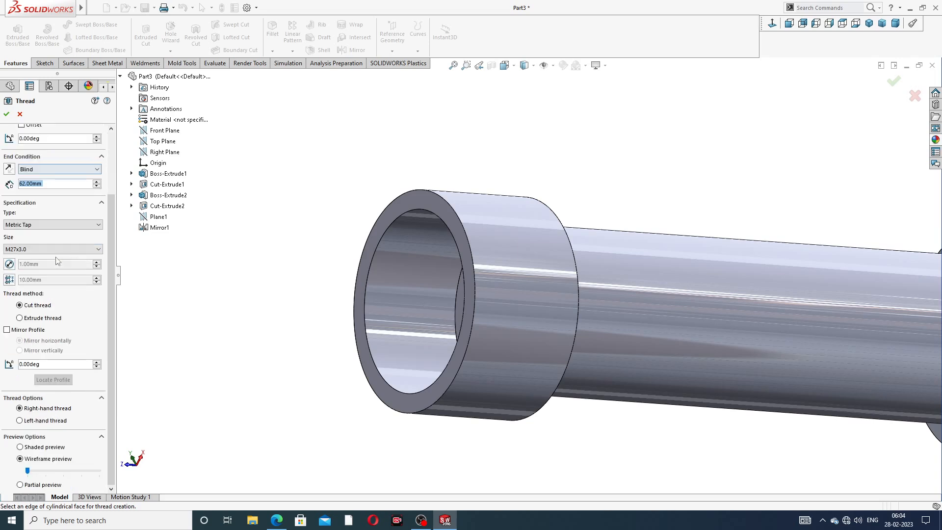
{"action": "left_click", "coordinate": [395, 221]}
{"action": "scroll", "coordinate": [408, 234], "scroll_direction": "up", "scroll_amount": 1}
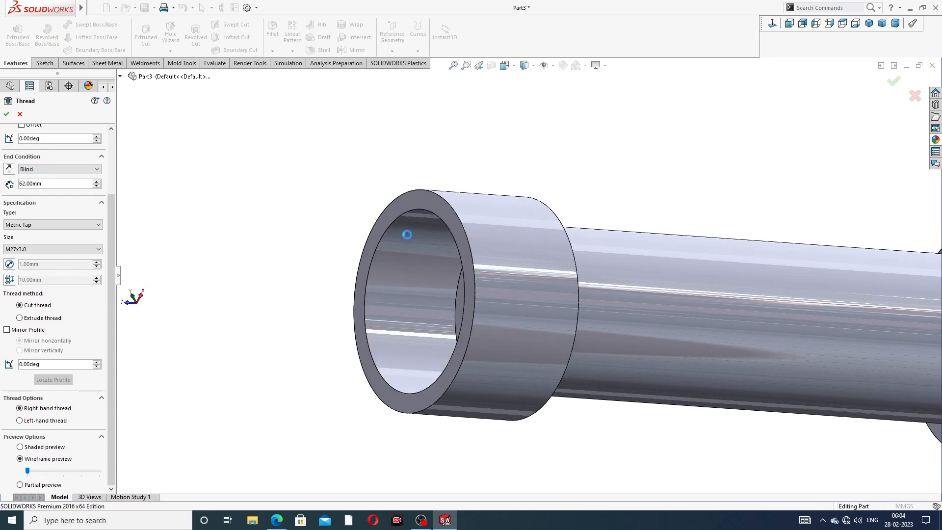
{"action": "scroll", "coordinate": [409, 240], "scroll_direction": "up", "scroll_amount": 2}
{"action": "middle_click_drag", "start_coordinate": [410, 244], "coordinate": [368, 230]}
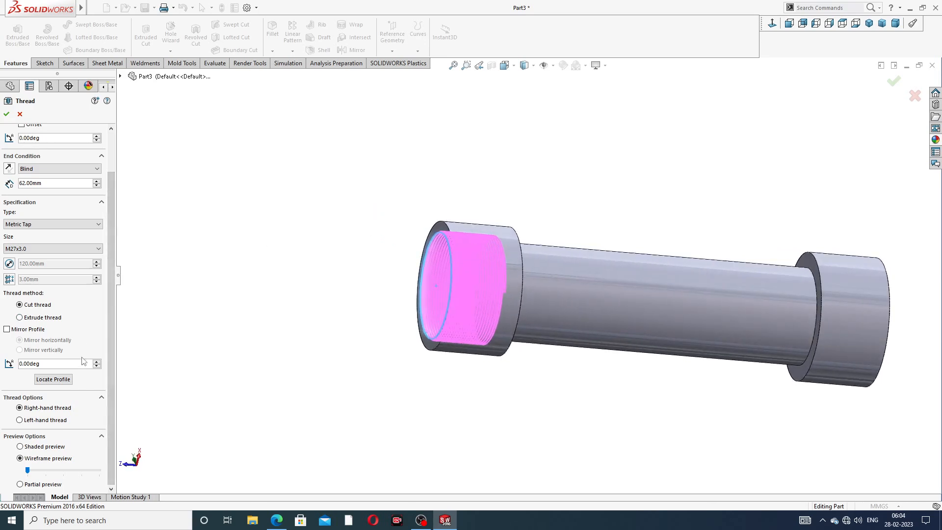
Offset the thread's start 5 mm outward from the outer edge of the first collar's counterbore
{"action": "left_click_drag", "start_coordinate": [111, 418], "coordinate": [111, 375]}
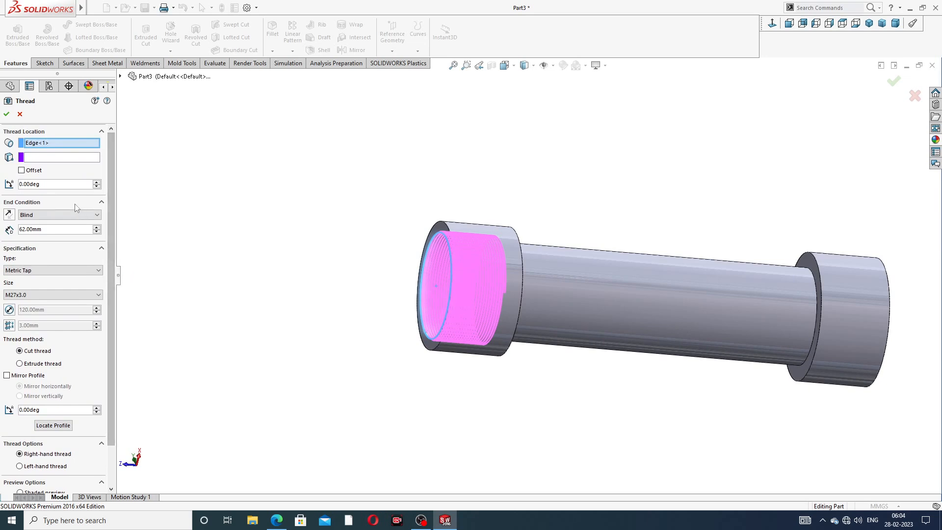
{"action": "left_click", "coordinate": [22, 170]}
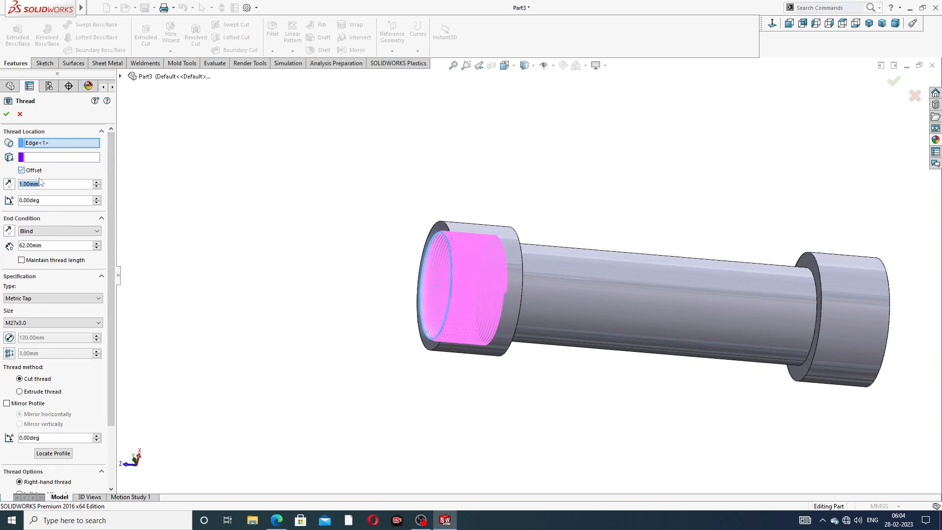
{"action": "type", "text": "5"}
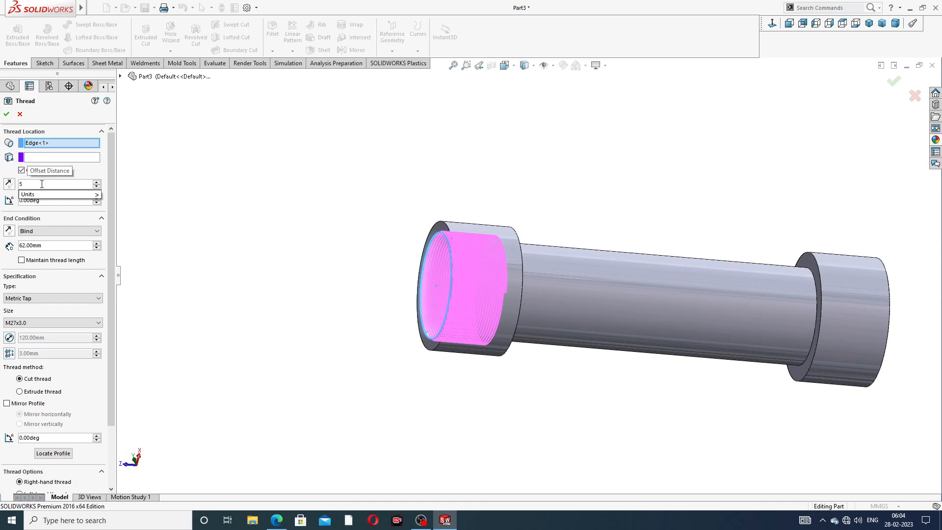
{"action": "key", "text": "Return"}
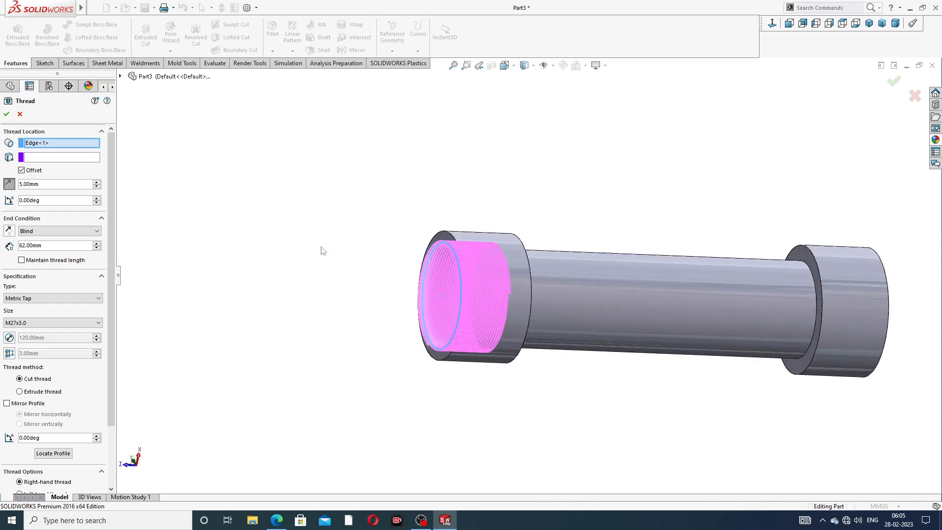
{"action": "scroll", "coordinate": [468, 278], "scroll_direction": "down", "scroll_amount": 4}
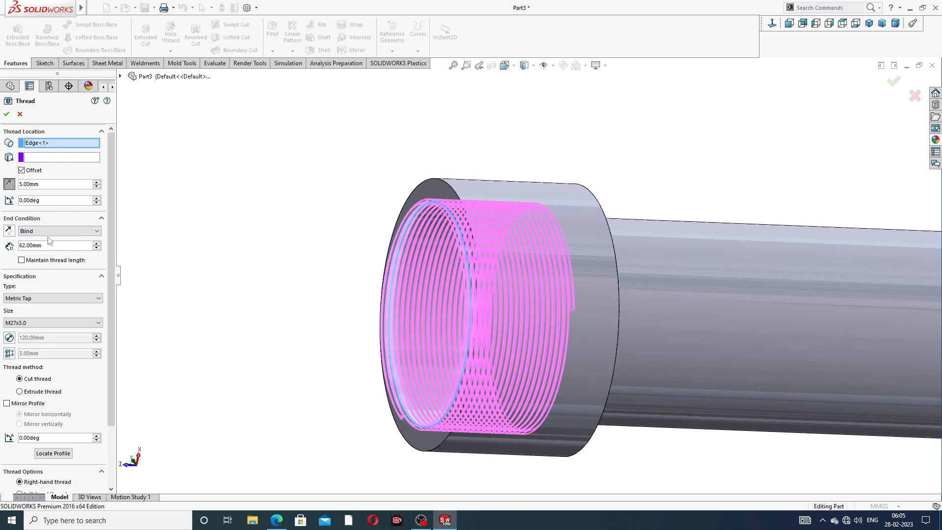
Set the thread's blind depth to 67 mm and create the thread in the first collar
{"action": "double_click", "coordinate": [44, 246]}
{"action": "type", "text": "67"}
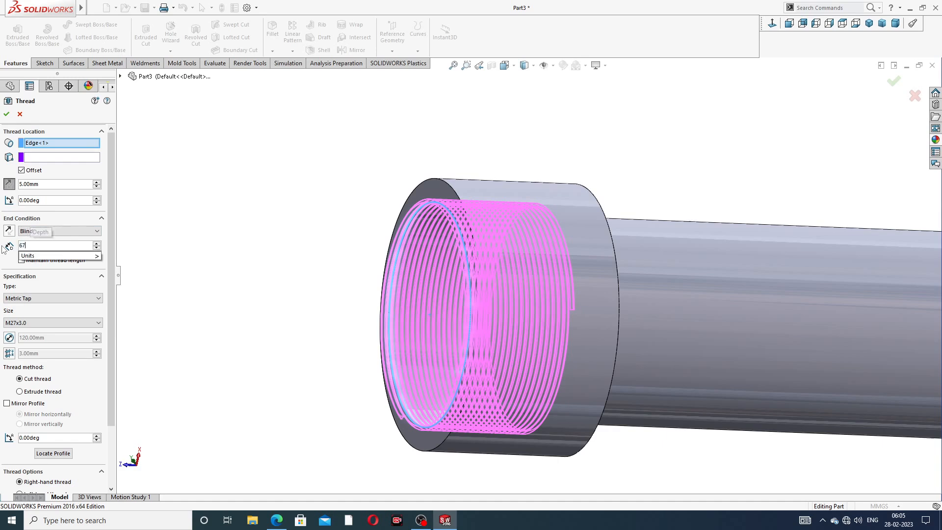
{"action": "key", "text": "Return"}
{"action": "middle_click_drag", "start_coordinate": [536, 299], "coordinate": [621, 272]}
{"action": "scroll", "coordinate": [622, 273], "scroll_direction": "down", "scroll_amount": 2}
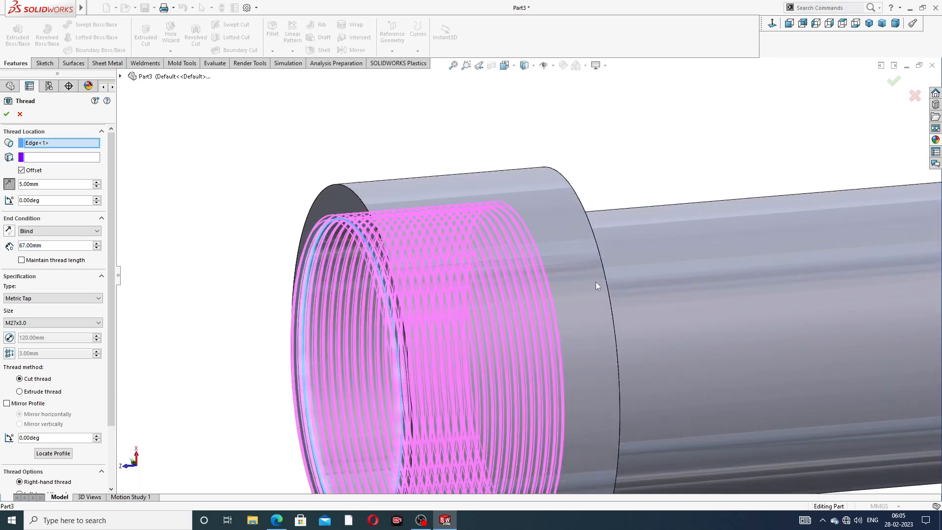
{"action": "scroll", "coordinate": [596, 282], "scroll_direction": "up", "scroll_amount": 4}
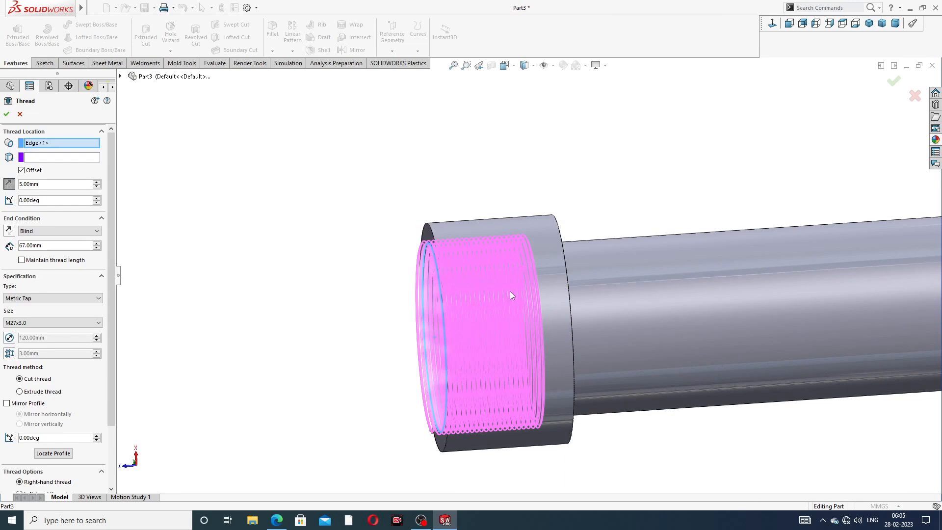
{"action": "middle_click_drag", "start_coordinate": [511, 291], "coordinate": [504, 288]}
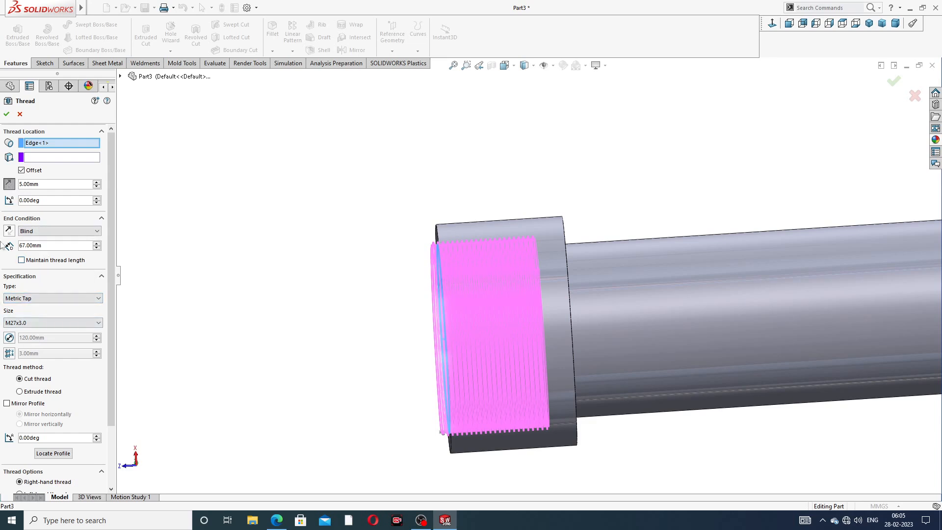
{"action": "left_click", "coordinate": [6, 114]}
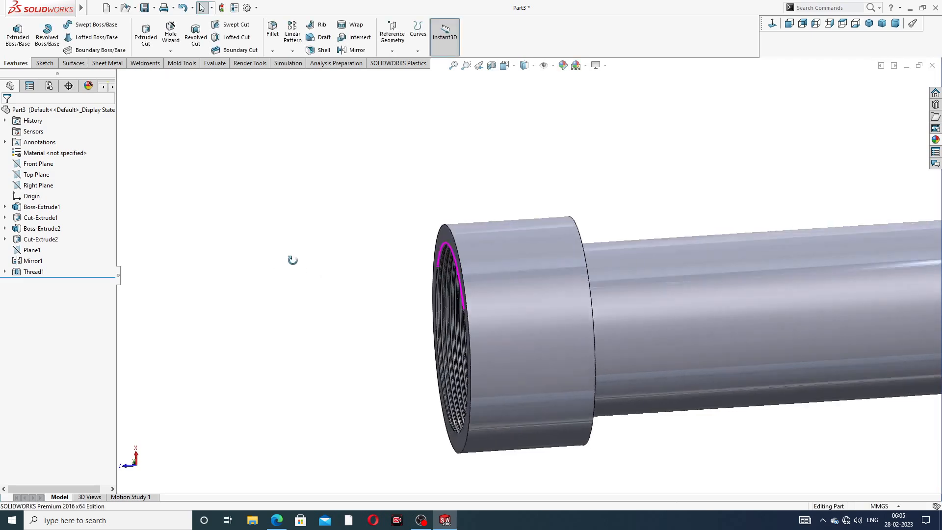
Colour the Thread1 feature dark grey with RGB 64, 64, 64
{"action": "middle_click_drag", "start_coordinate": [293, 260], "coordinate": [509, 145]}
{"action": "scroll", "coordinate": [504, 282], "scroll_direction": "down", "scroll_amount": 3}
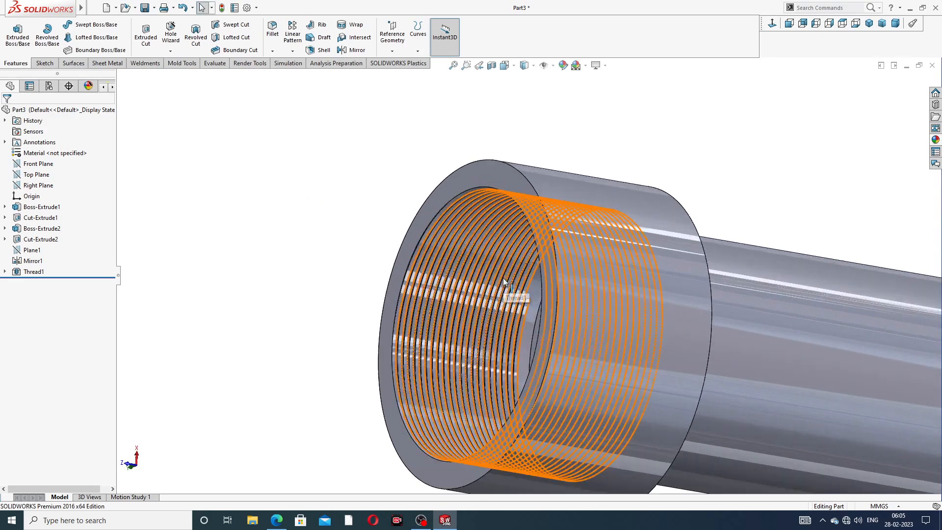
{"action": "scroll", "coordinate": [506, 273], "scroll_direction": "up", "scroll_amount": 5}
{"action": "middle_click_drag", "start_coordinate": [510, 274], "coordinate": [534, 284]}
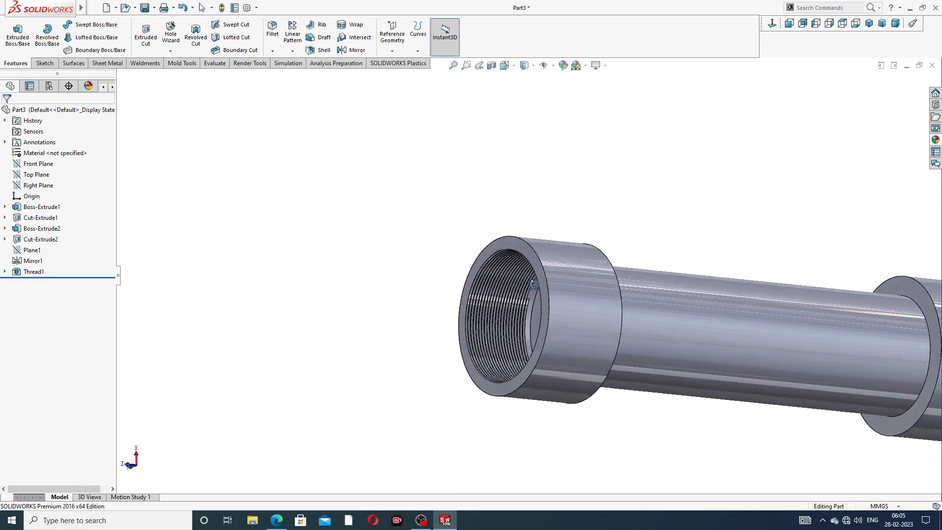
{"action": "scroll", "coordinate": [517, 321], "scroll_direction": "down", "scroll_amount": 2}
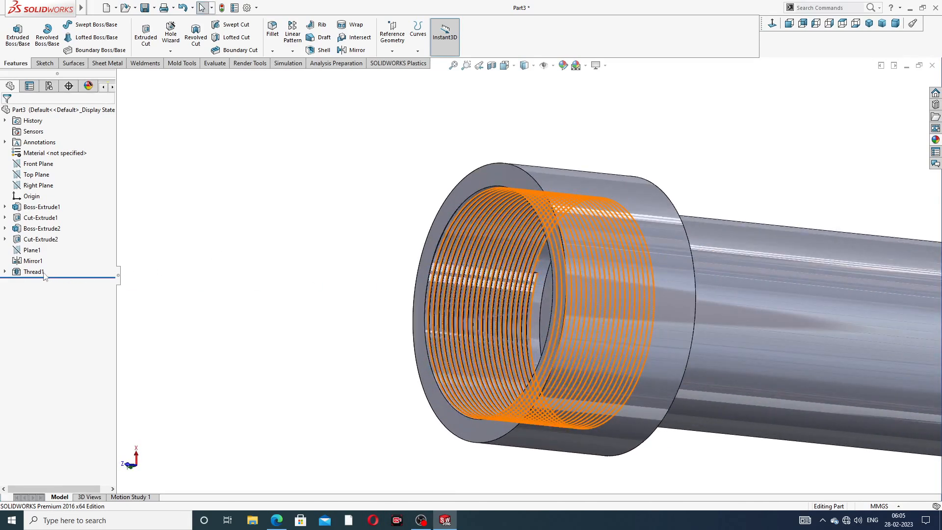
{"action": "left_click", "coordinate": [43, 272]}
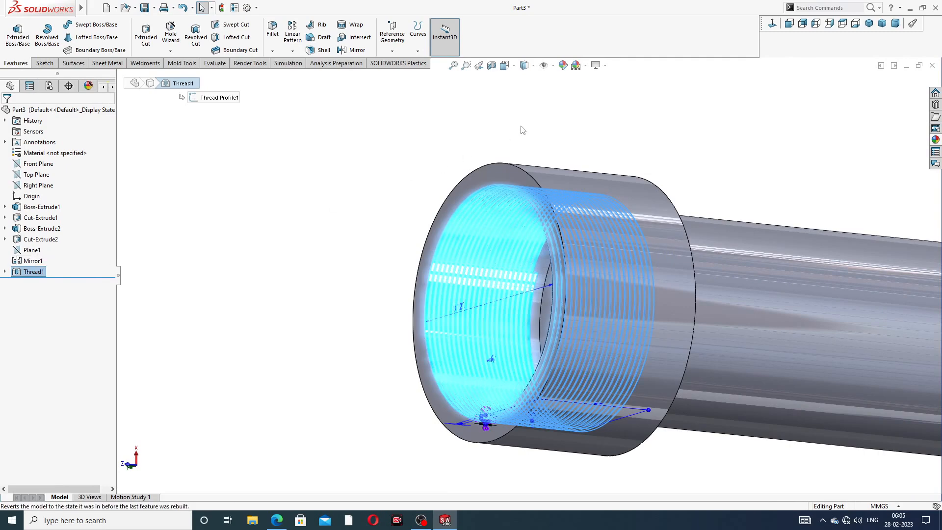
{"action": "left_click", "coordinate": [563, 65]}
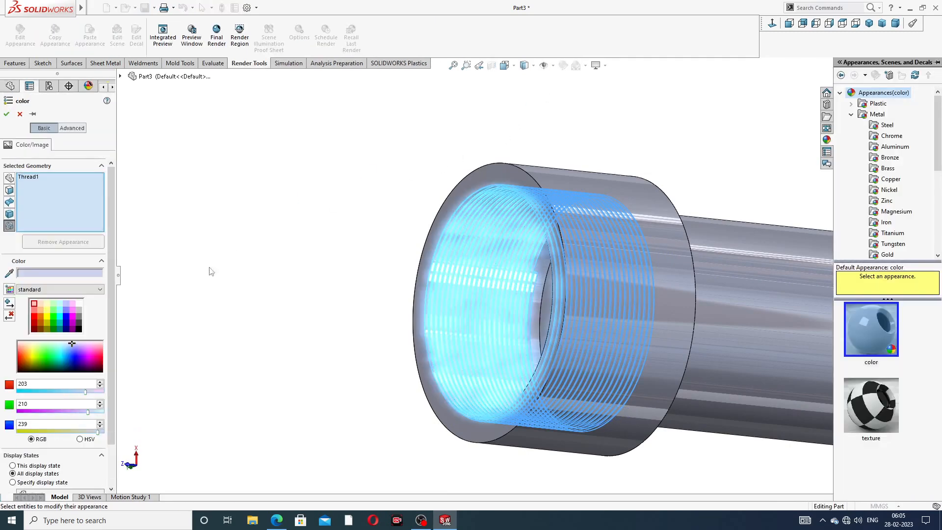
{"action": "left_click", "coordinate": [80, 328]}
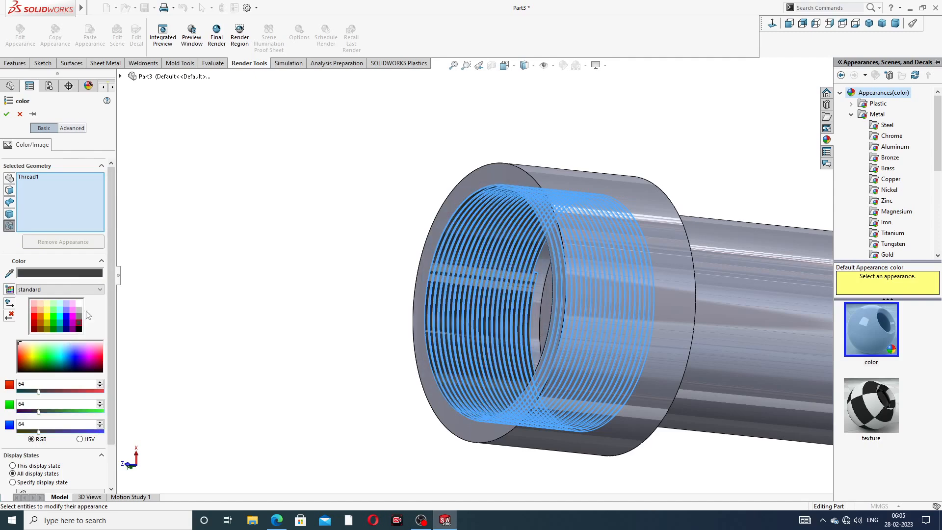
{"action": "left_click", "coordinate": [6, 114]}
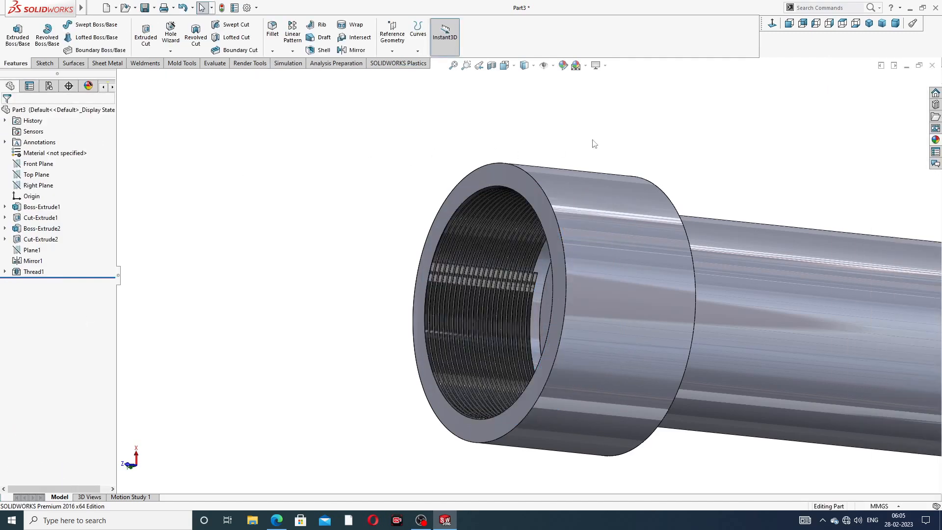
Start a second Thread on the outer circular edge of the opposite collar's counterbore, keeping the 67 mm blind depth
{"action": "scroll", "coordinate": [596, 160], "scroll_direction": "up", "scroll_amount": 2}
{"action": "scroll", "coordinate": [599, 278], "scroll_direction": "up", "scroll_amount": 3}
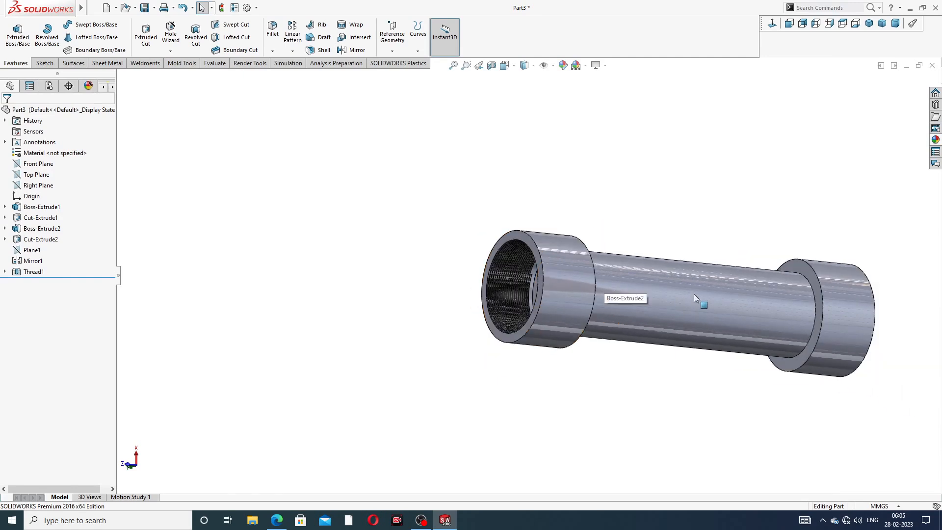
{"action": "middle_click_drag", "start_coordinate": [694, 294], "coordinate": [561, 263]}
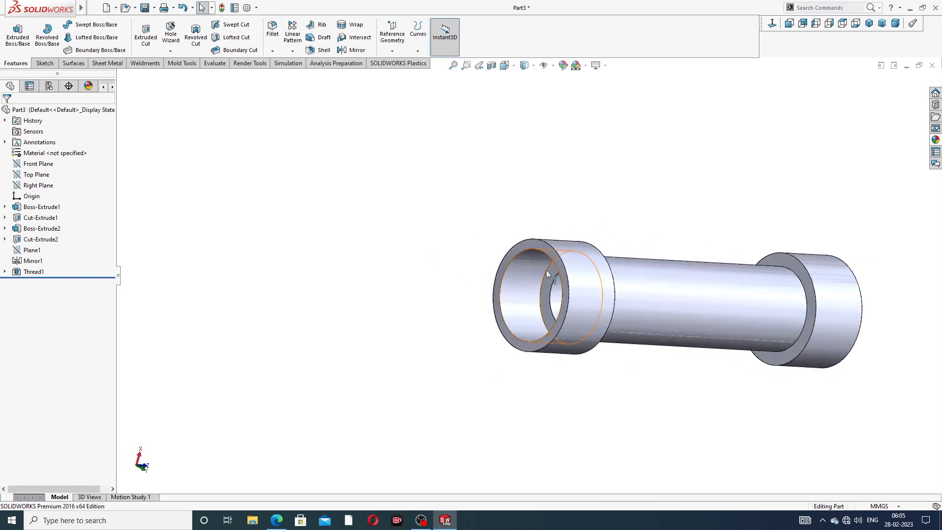
{"action": "scroll", "coordinate": [561, 261], "scroll_direction": "down", "scroll_amount": 5}
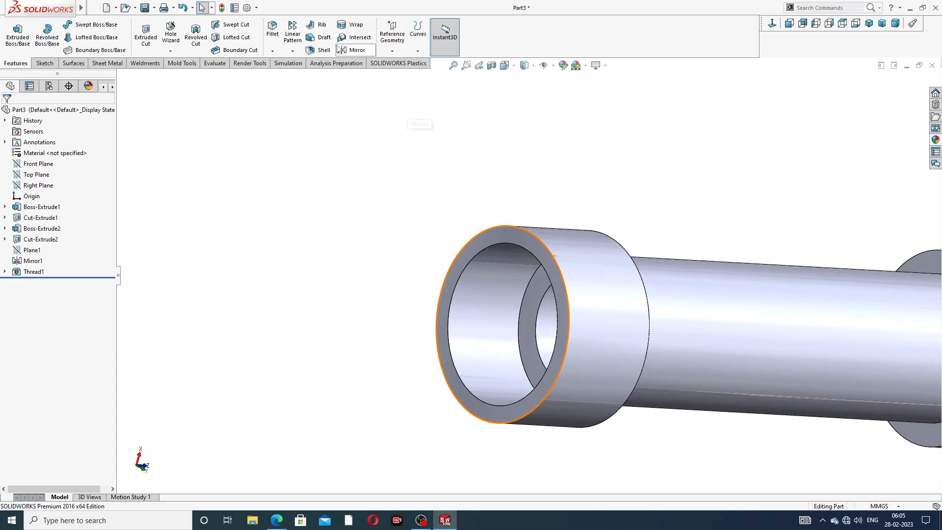
{"action": "left_click", "coordinate": [171, 51]}
{"action": "left_click", "coordinate": [185, 75]}
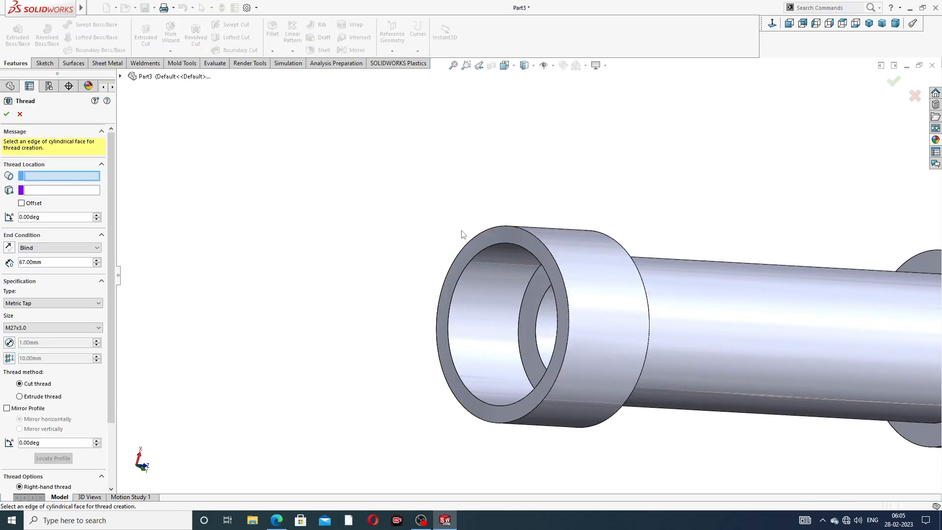
{"action": "scroll", "coordinate": [493, 299], "scroll_direction": "down", "scroll_amount": 4}
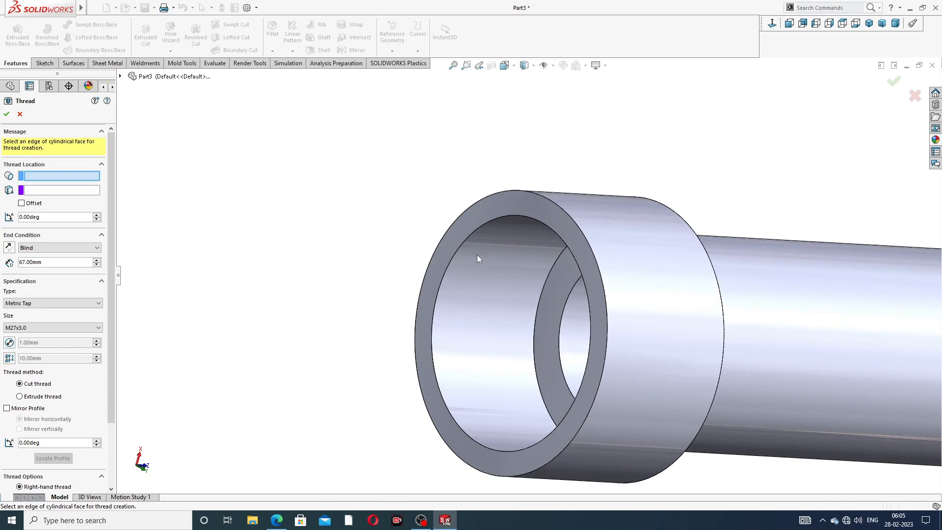
{"action": "left_click", "coordinate": [470, 239]}
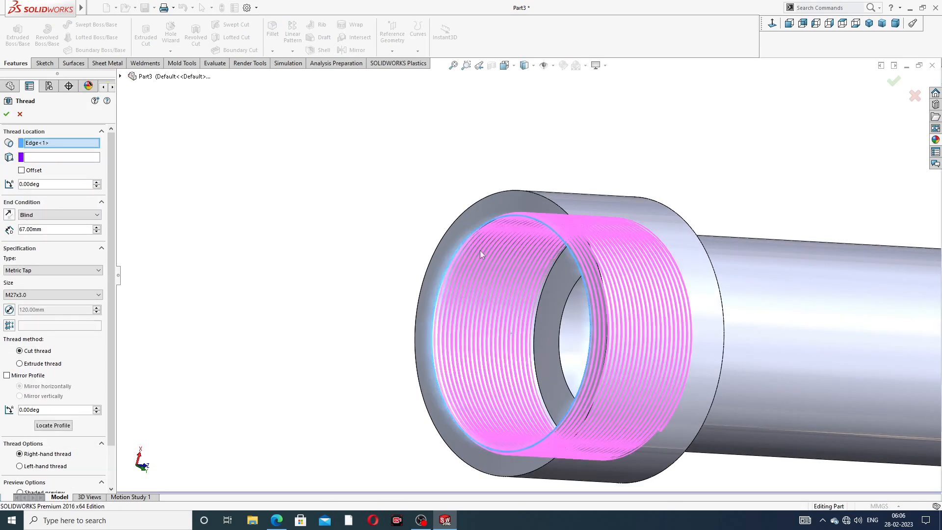
{"action": "middle_click_drag", "start_coordinate": [485, 276], "coordinate": [391, 298]}
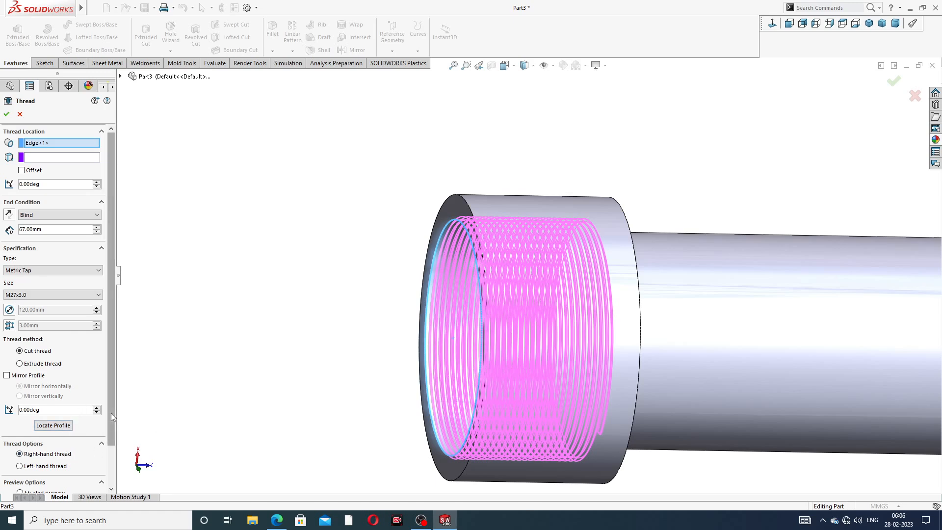
Make the second thread left-hand, offset its start 5 mm outward from the collar's end, and create it
{"action": "scroll", "coordinate": [110, 413], "scroll_direction": "down", "scroll_amount": 2}
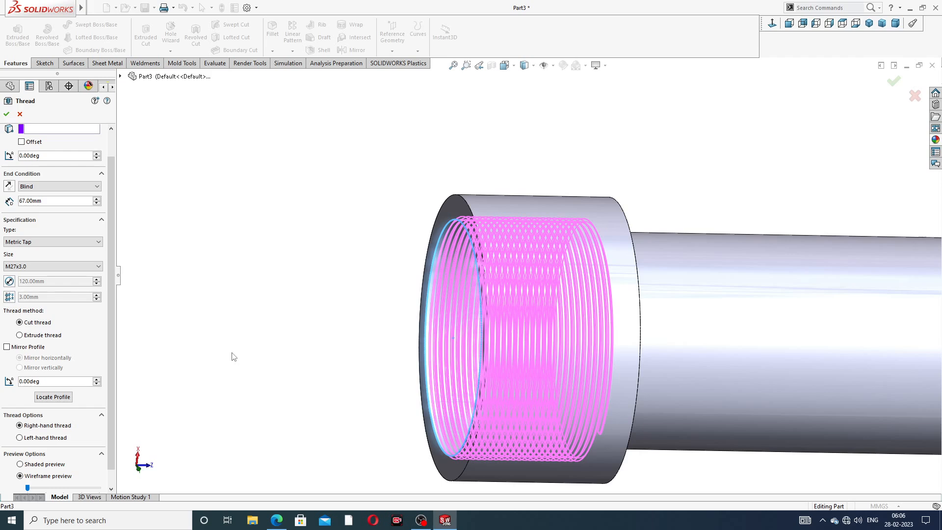
{"action": "left_click", "coordinate": [50, 439]}
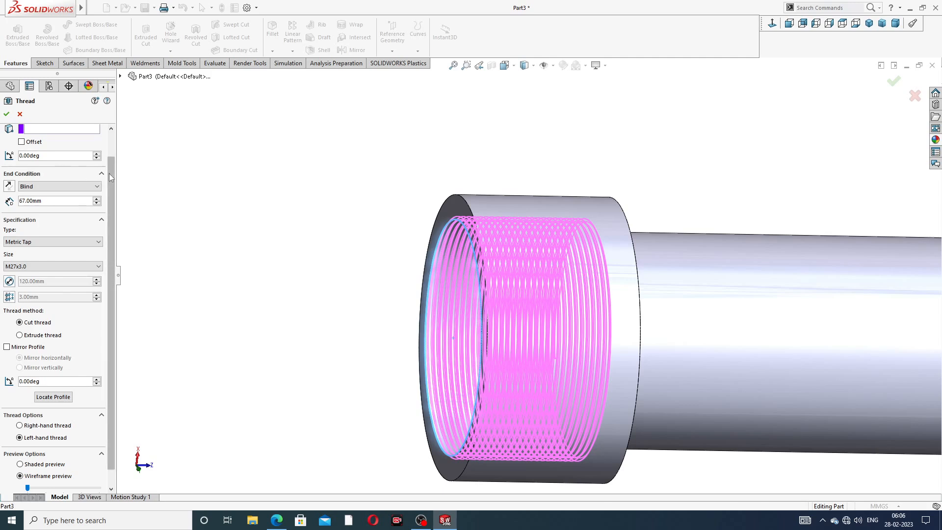
{"action": "scroll", "coordinate": [109, 173], "scroll_direction": "up", "scroll_amount": 2}
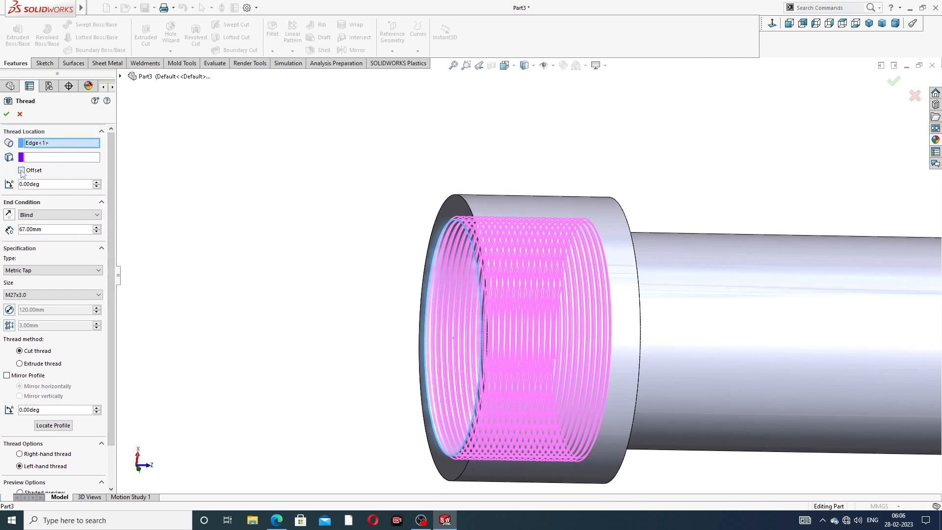
{"action": "left_click", "coordinate": [21, 171]}
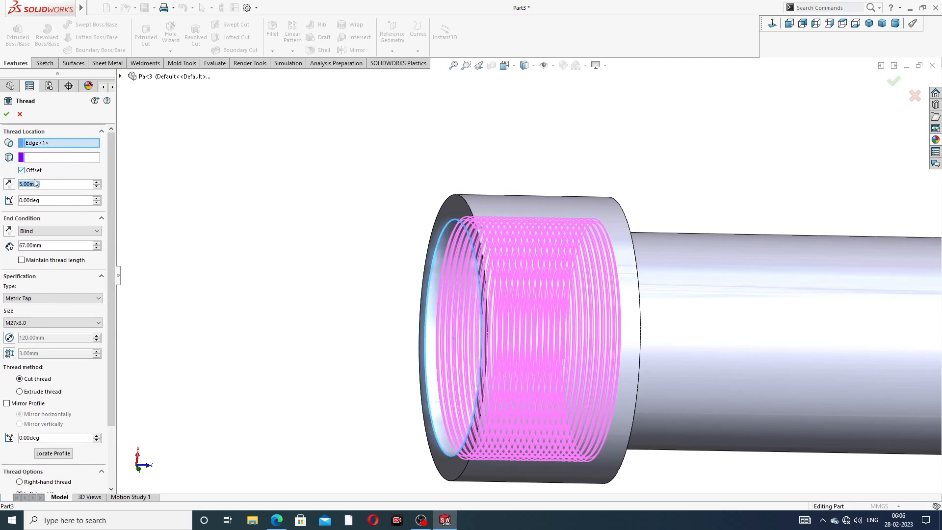
{"action": "left_click", "coordinate": [9, 184]}
{"action": "mouse_move", "coordinate": [317, 297]}
{"action": "middle_mouse_down"}
{"action": "mouse_move", "coordinate": [299, 287]}
{"action": "mouse_move", "coordinate": [305, 293]}
{"action": "middle_mouse_up"}
{"action": "left_click", "coordinate": [8, 115]}
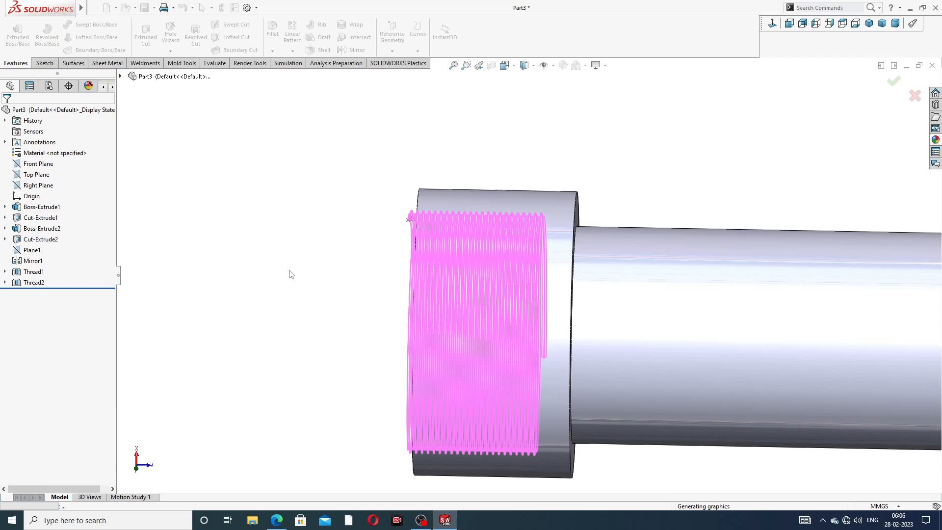
Colour the Thread2 feature dark grey with RGB 64, 64, 64
{"action": "middle_click_drag", "start_coordinate": [289, 270], "coordinate": [338, 313]}
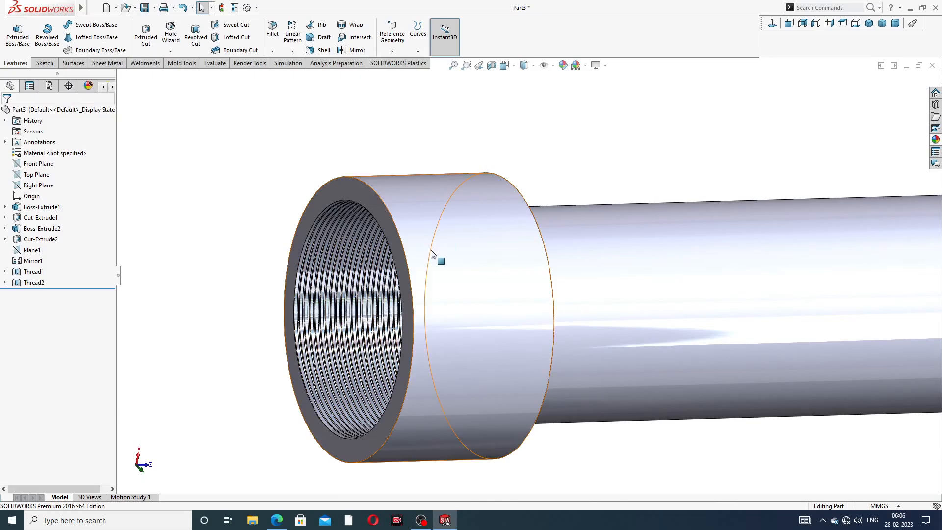
{"action": "scroll", "coordinate": [427, 255], "scroll_direction": "down", "scroll_amount": 3}
{"action": "middle_click_drag", "start_coordinate": [339, 281], "coordinate": [372, 207]}
{"action": "scroll", "coordinate": [372, 207], "scroll_direction": "up", "scroll_amount": 4}
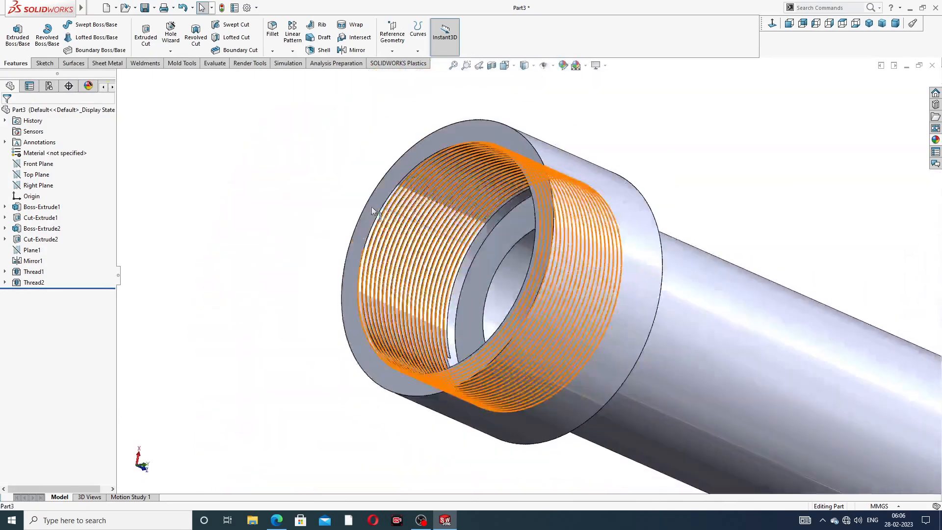
{"action": "middle_click_drag", "start_coordinate": [421, 234], "coordinate": [460, 253]}
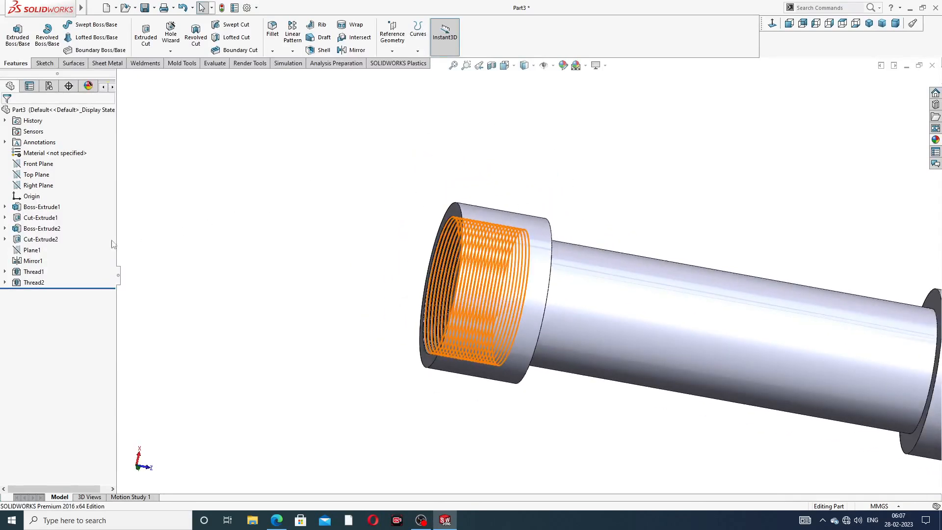
{"action": "left_click", "coordinate": [32, 283]}
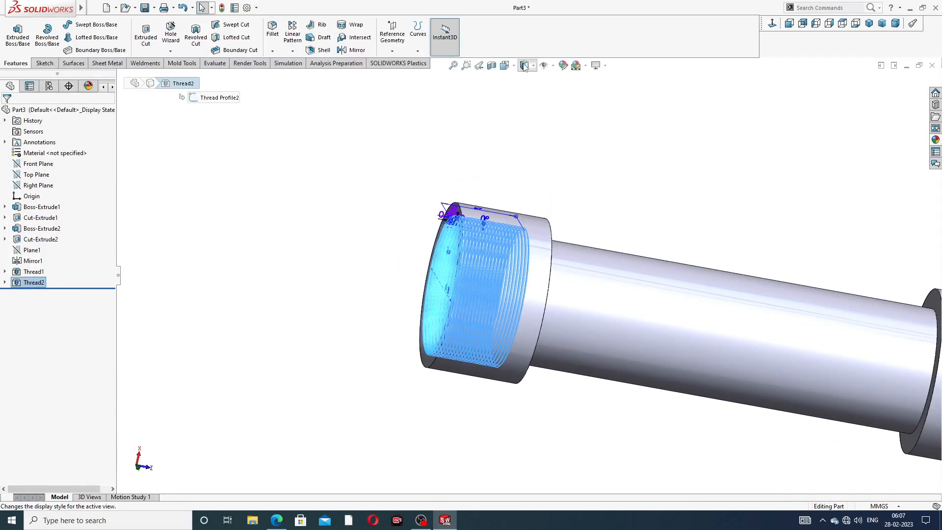
{"action": "left_click", "coordinate": [563, 66]}
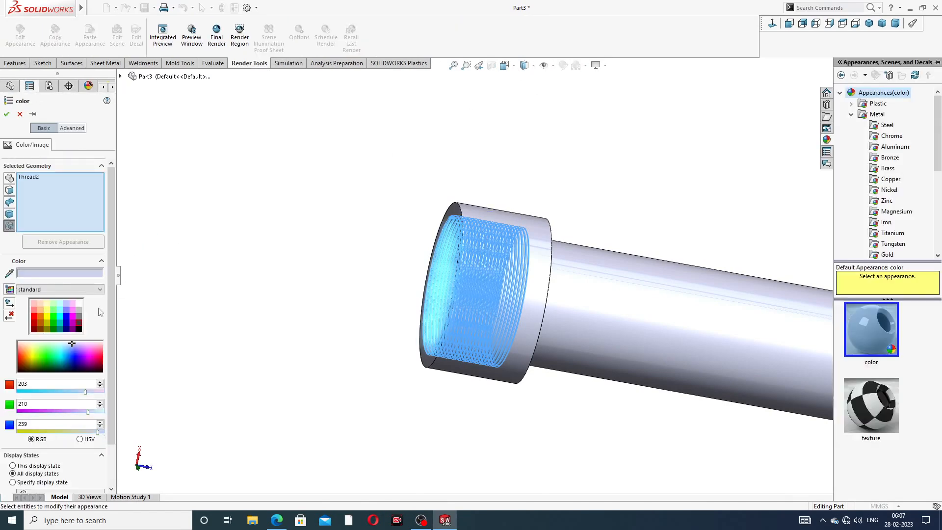
{"action": "left_click", "coordinate": [79, 329]}
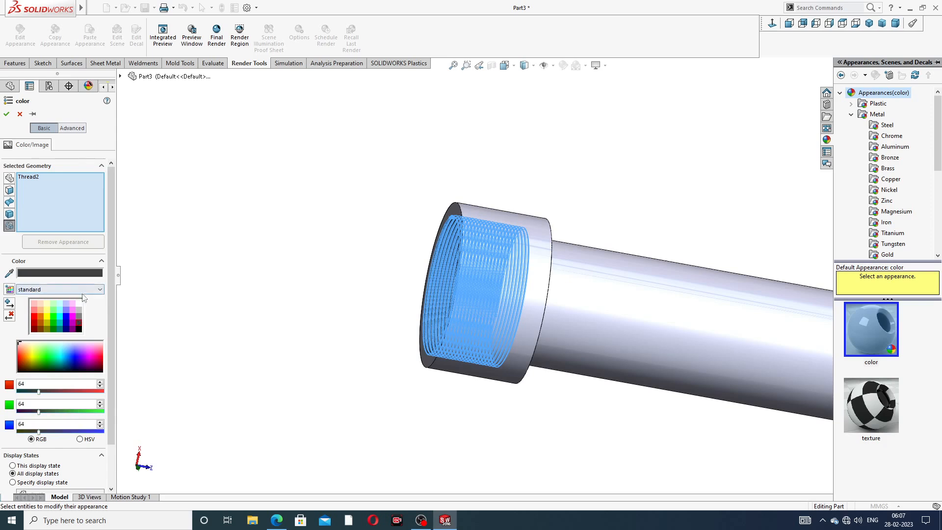
{"action": "left_click", "coordinate": [6, 114]}
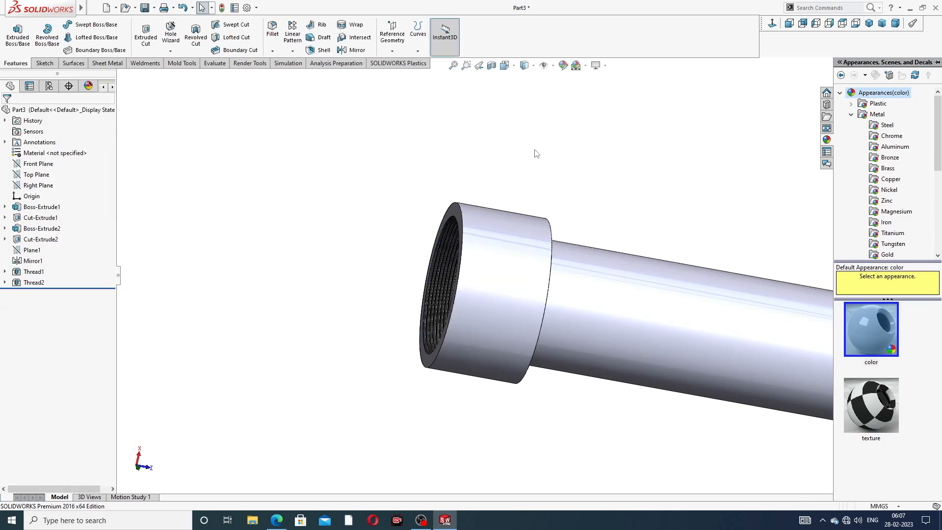
Try the polished nickel appearance on the whole pipe and check how it looks
{"action": "scroll", "coordinate": [559, 211], "scroll_direction": "up", "scroll_amount": 4}
{"action": "middle_click_drag", "start_coordinate": [585, 293], "coordinate": [582, 337]}
{"action": "scroll", "coordinate": [628, 315], "scroll_direction": "down", "scroll_amount": 5}
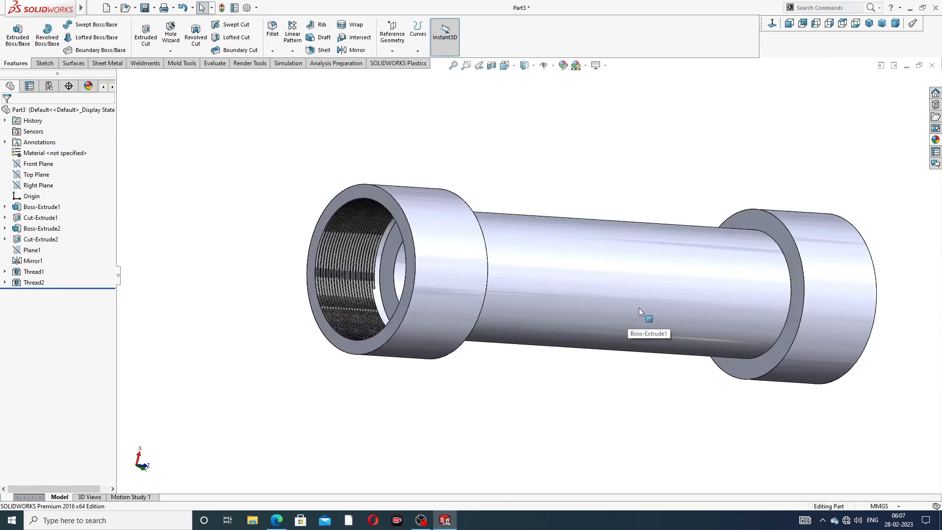
{"action": "left_click", "coordinate": [936, 139]}
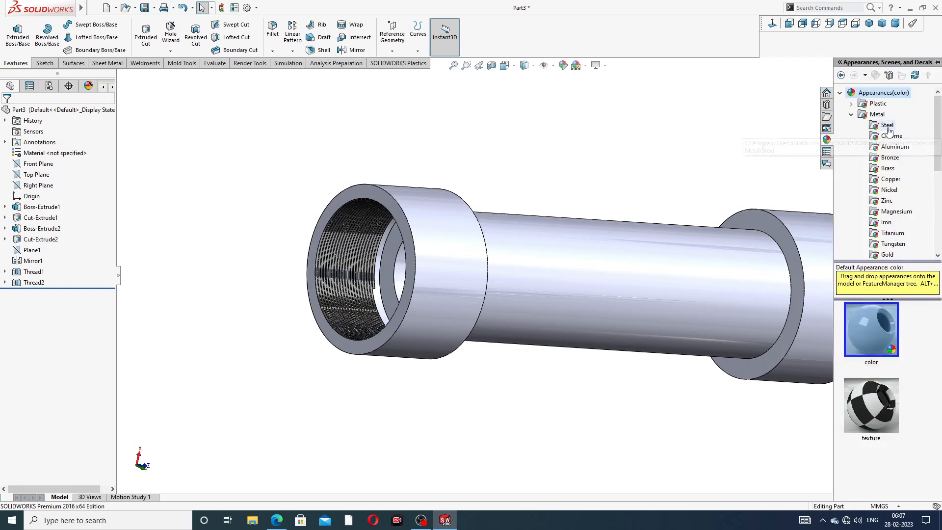
{"action": "left_click", "coordinate": [889, 189]}
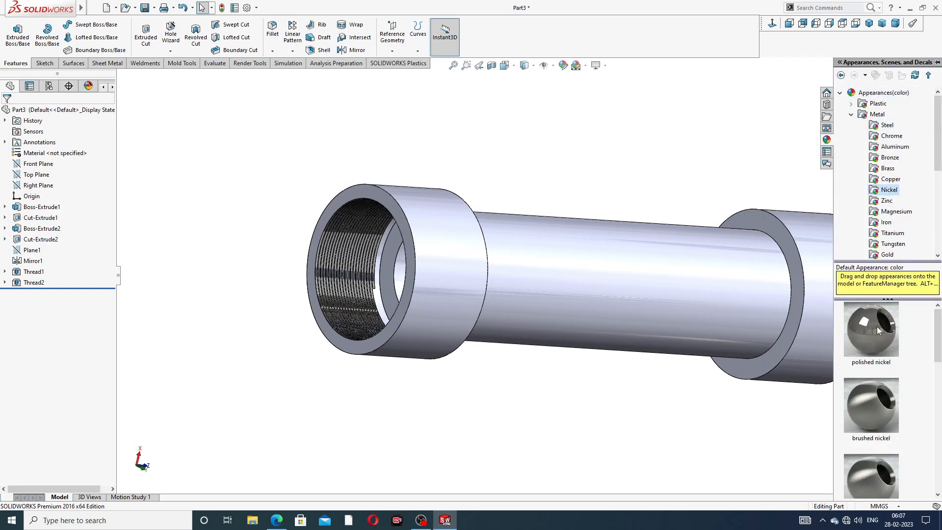
{"action": "mouse_move", "coordinate": [878, 330]}
{"action": "left_click_drag", "start_coordinate": [877, 326], "coordinate": [751, 301]}
{"action": "scroll", "coordinate": [751, 301], "scroll_direction": "up", "scroll_amount": 3}
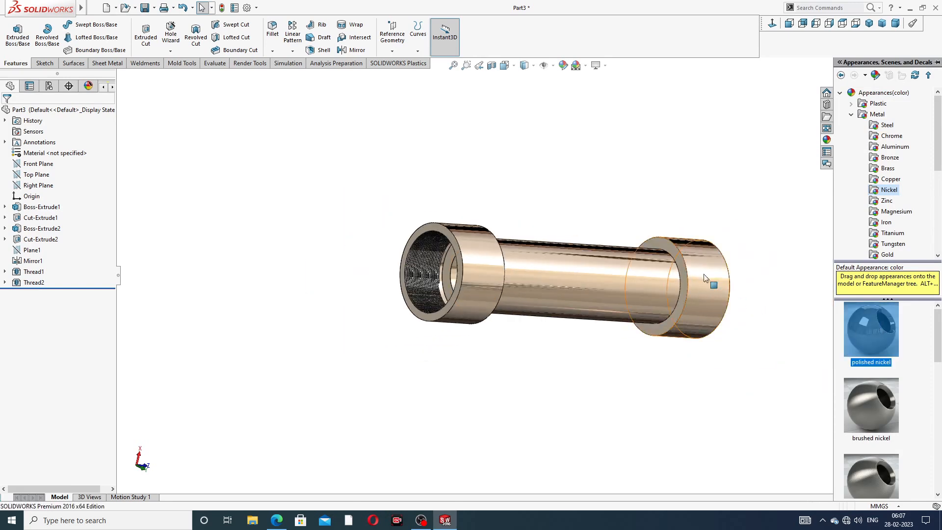
{"action": "middle_click_drag", "start_coordinate": [705, 277], "coordinate": [712, 245]}
{"action": "scroll", "coordinate": [700, 261], "scroll_direction": "down", "scroll_amount": 3}
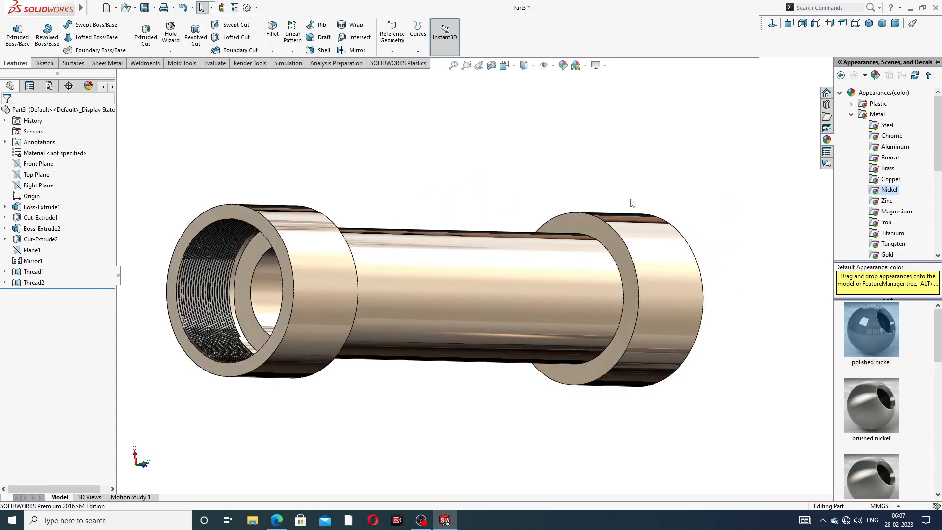
Look through the bronze, copper and chrome metal appearances and apply polished brass to the whole pipe
{"action": "left_click", "coordinate": [891, 159]}
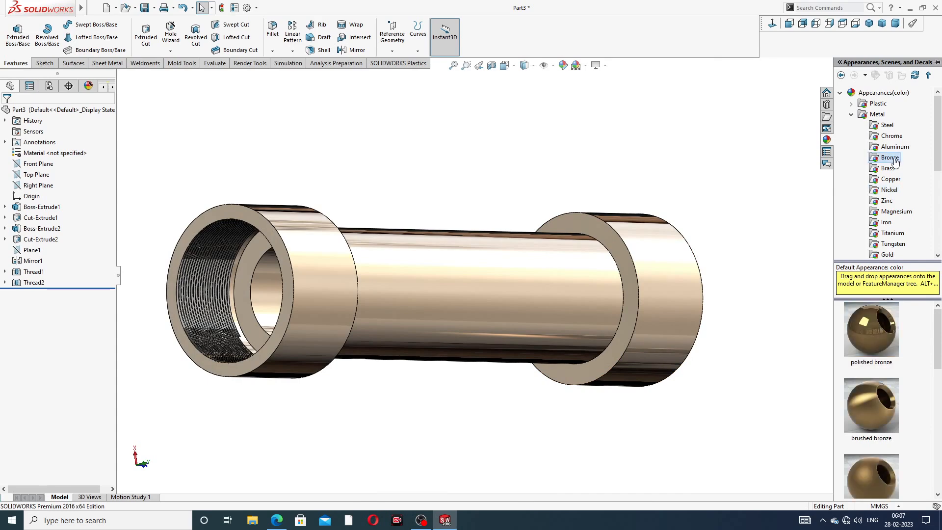
{"action": "left_click", "coordinate": [890, 180]}
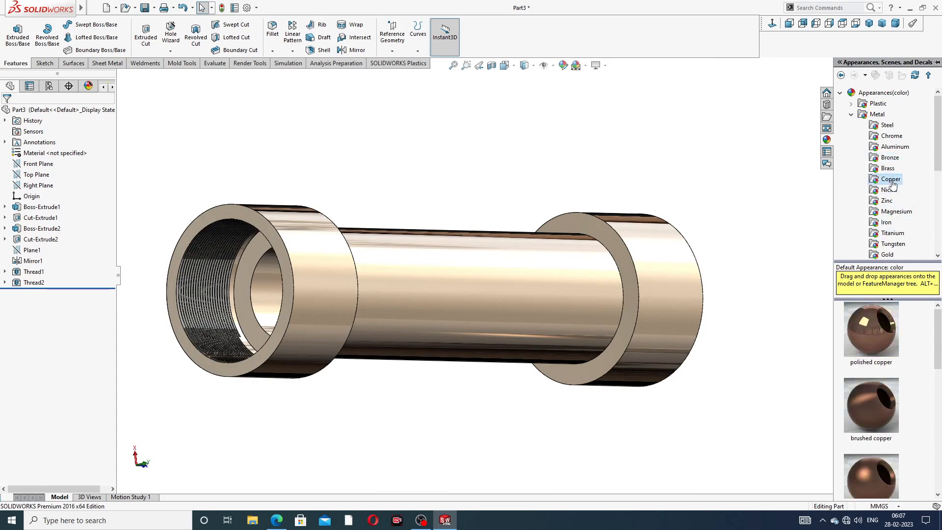
{"action": "left_click", "coordinate": [889, 161]}
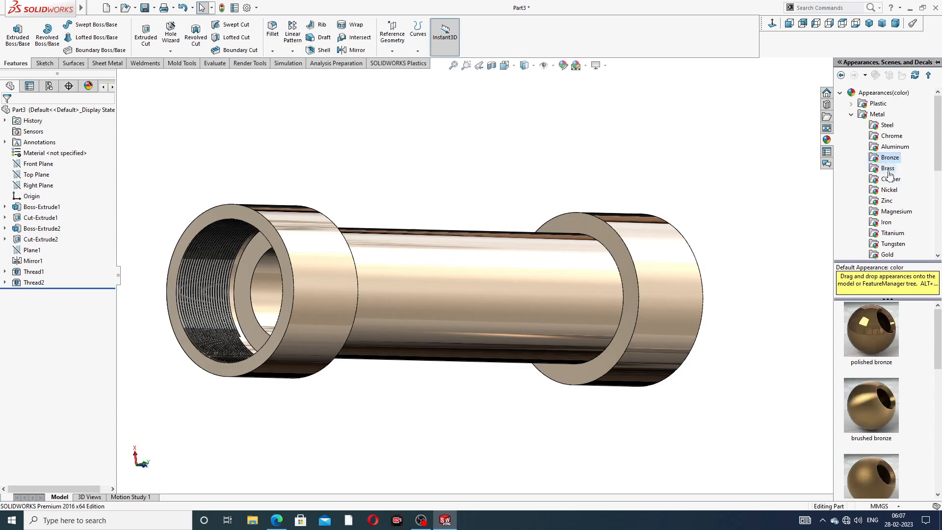
{"action": "left_click", "coordinate": [890, 136]}
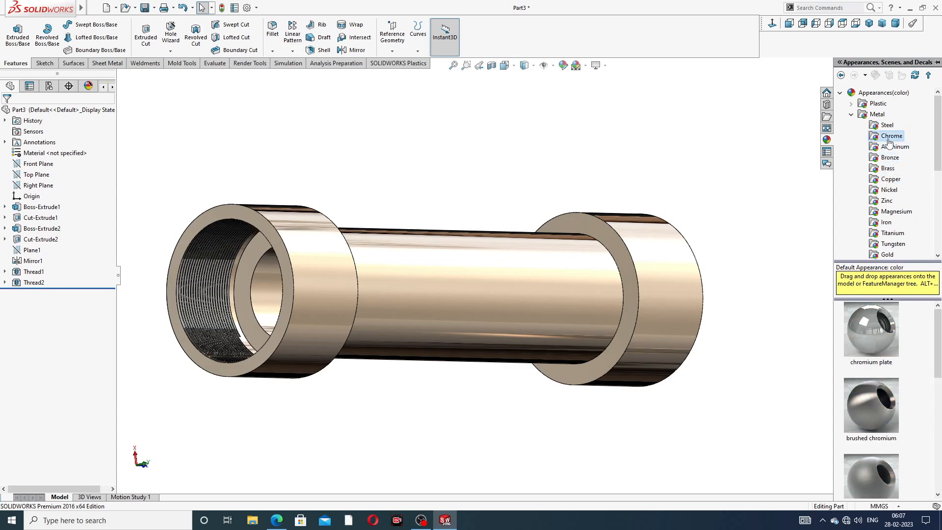
{"action": "left_click", "coordinate": [891, 180]}
{"action": "left_click", "coordinate": [889, 169]}
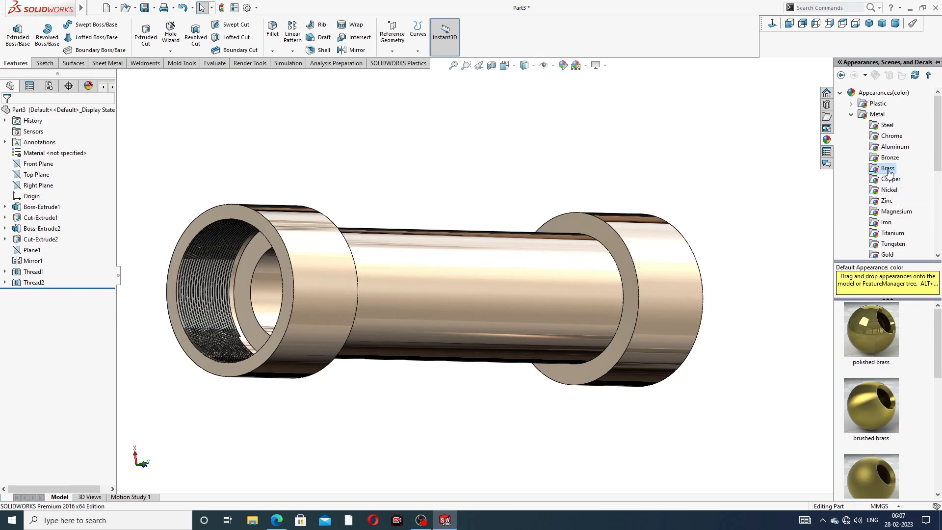
{"action": "double_click", "coordinate": [865, 330]}
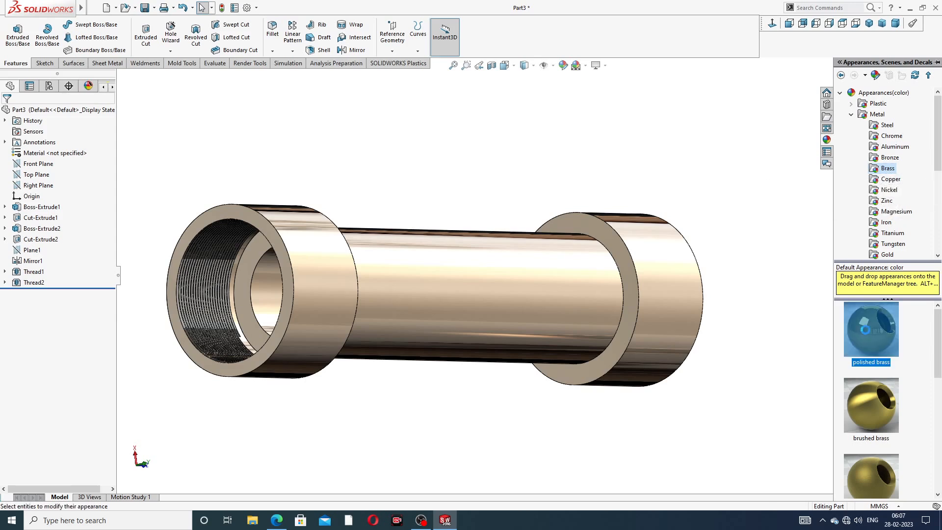
Save the pipe as Part3 on the Desktop, replacing the existing file and rebuilding the document
{"action": "scroll", "coordinate": [513, 268], "scroll_direction": "up", "scroll_amount": 5}
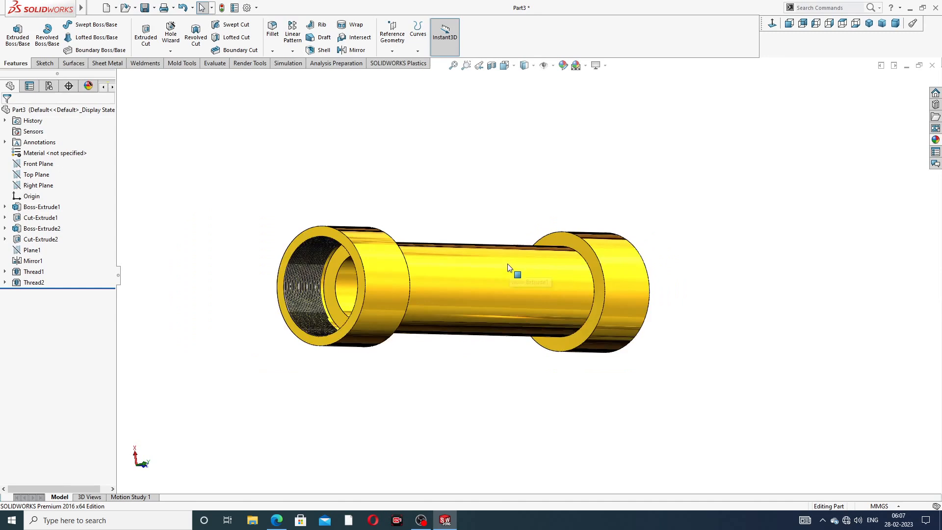
{"action": "middle_click_drag", "start_coordinate": [461, 269], "coordinate": [469, 241]}
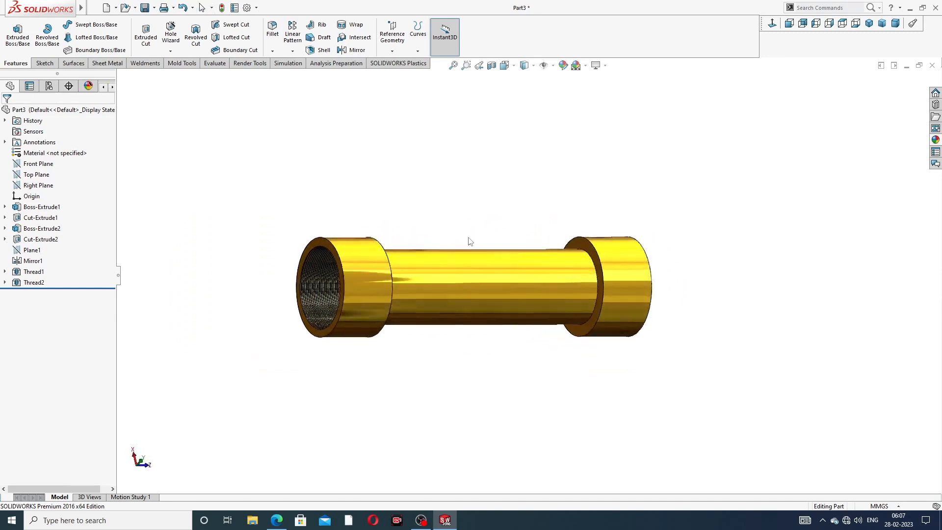
{"action": "scroll", "coordinate": [427, 309], "scroll_direction": "up", "scroll_amount": 3}
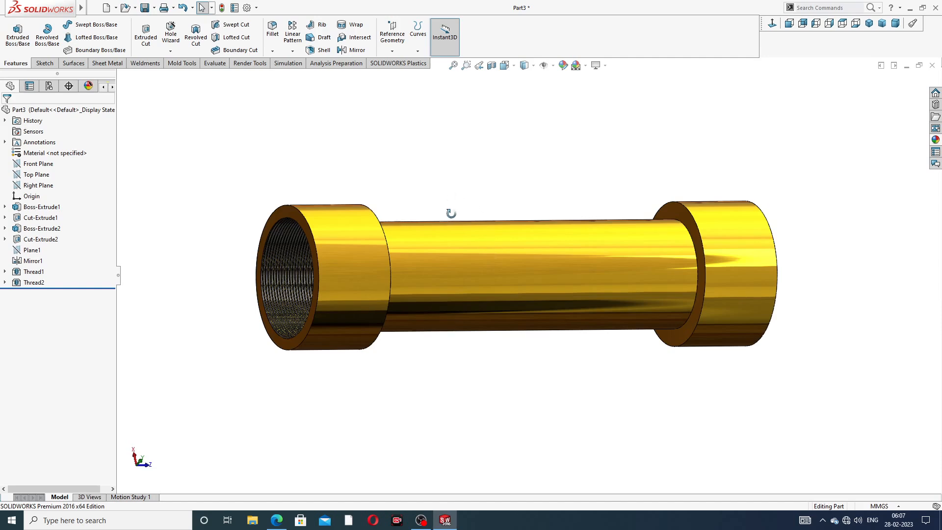
{"action": "mouse_move", "coordinate": [450, 210]}
{"action": "middle_mouse_down"}
{"action": "mouse_move", "coordinate": [490, 189]}
{"action": "mouse_move", "coordinate": [453, 206]}
{"action": "mouse_move", "coordinate": [461, 211]}
{"action": "middle_mouse_up"}
{"action": "scroll", "coordinate": [524, 271], "scroll_direction": "down", "scroll_amount": 2}
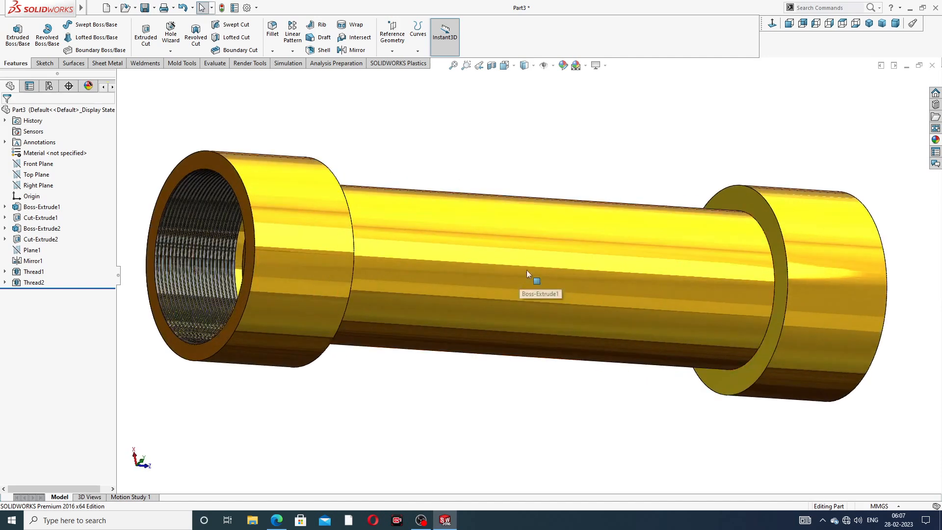
{"action": "scroll", "coordinate": [578, 171], "scroll_direction": "up", "scroll_amount": 2}
{"action": "mouse_move", "coordinate": [580, 173]}
{"action": "middle_mouse_down"}
{"action": "mouse_move", "coordinate": [606, 187]}
{"action": "mouse_move", "coordinate": [568, 176]}
{"action": "middle_mouse_up"}
{"action": "key", "text": "ctrl+s"}
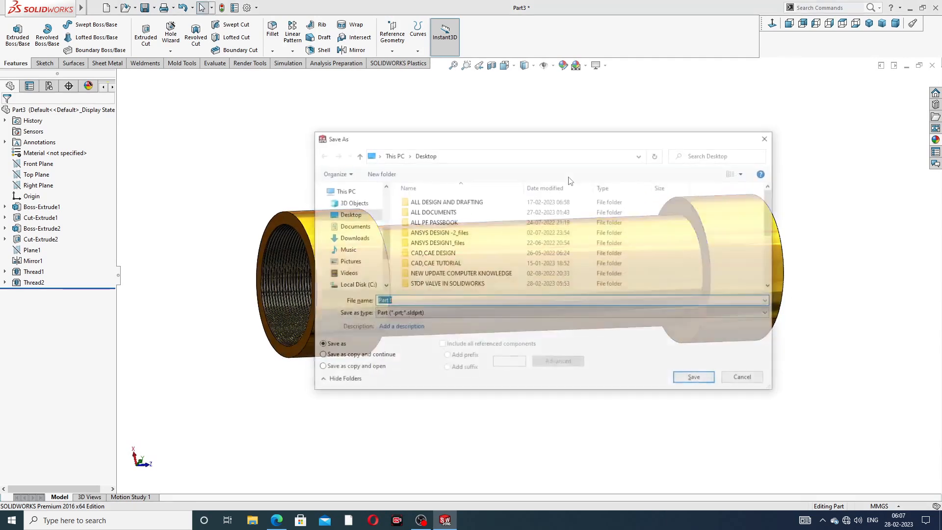
{"action": "left_click", "coordinate": [696, 380]}
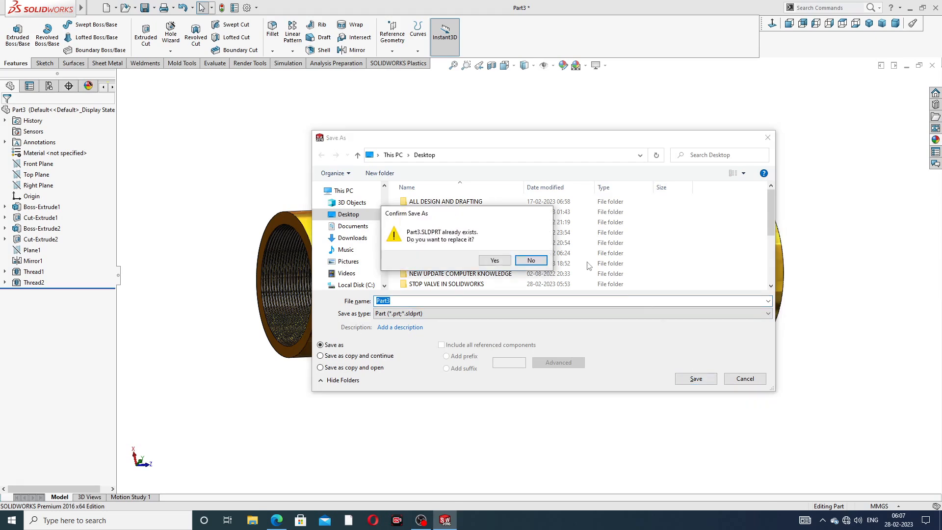
{"action": "left_click", "coordinate": [504, 264]}
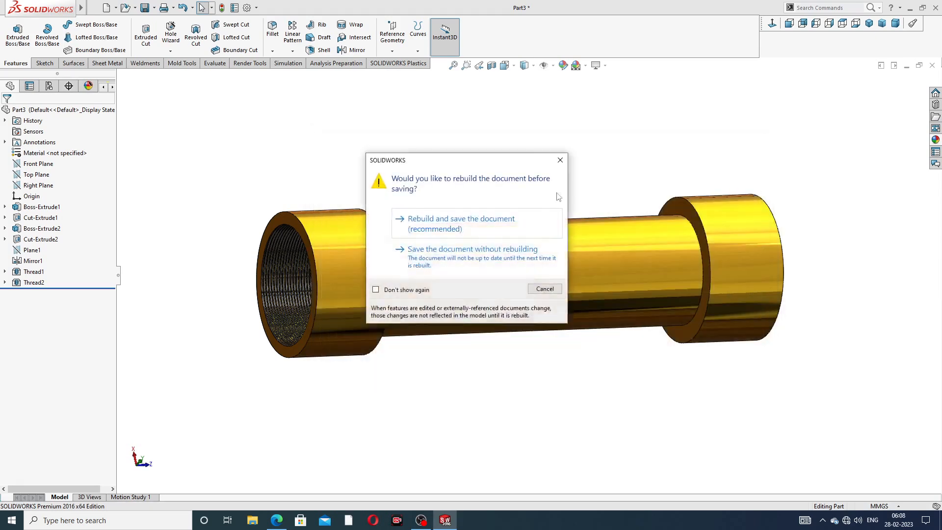
{"action": "left_click", "coordinate": [483, 228]}
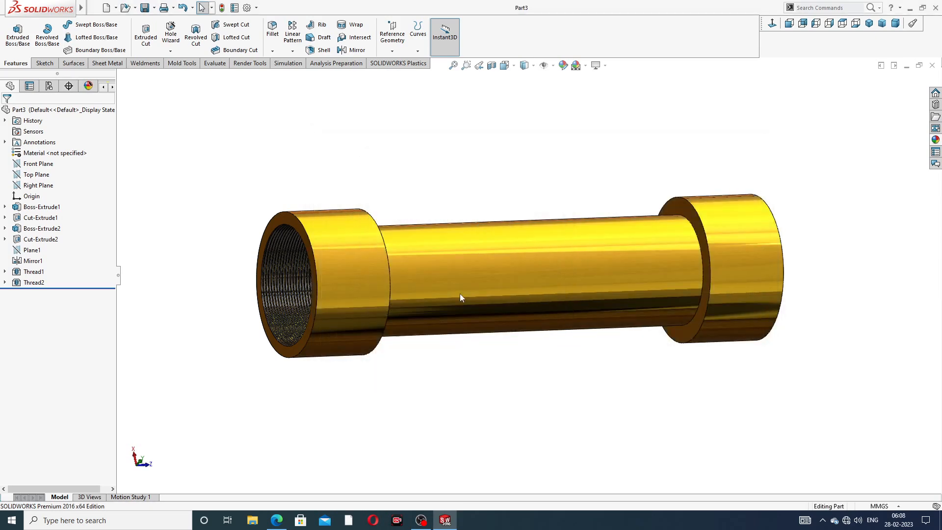
Examine the finished brass pipe and its internal thread, including in the isometric view
{"action": "scroll", "coordinate": [466, 294], "scroll_direction": "down", "scroll_amount": 2}
{"action": "scroll", "coordinate": [474, 293], "scroll_direction": "up", "scroll_amount": 2}
{"action": "middle_click_drag", "start_coordinate": [485, 295], "coordinate": [539, 280]}
{"action": "scroll", "coordinate": [611, 275], "scroll_direction": "down", "scroll_amount": 2}
{"action": "middle_click_drag", "start_coordinate": [611, 274], "coordinate": [589, 288]}
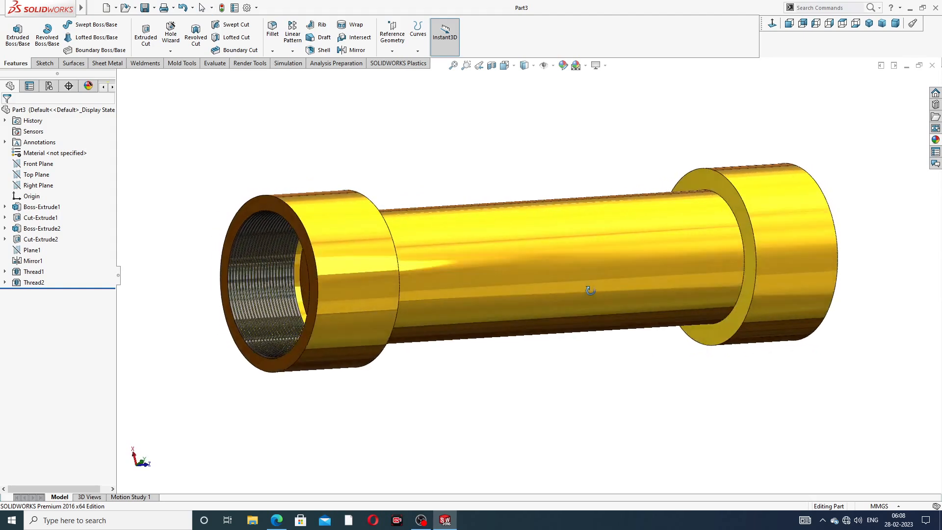
{"action": "left_click", "coordinate": [870, 24]}
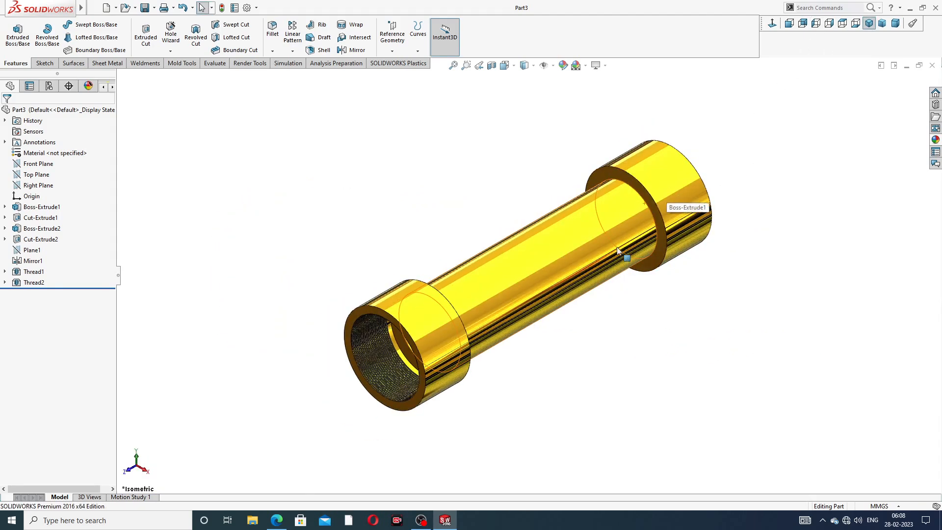
{"action": "scroll", "coordinate": [680, 243], "scroll_direction": "down", "scroll_amount": 2}
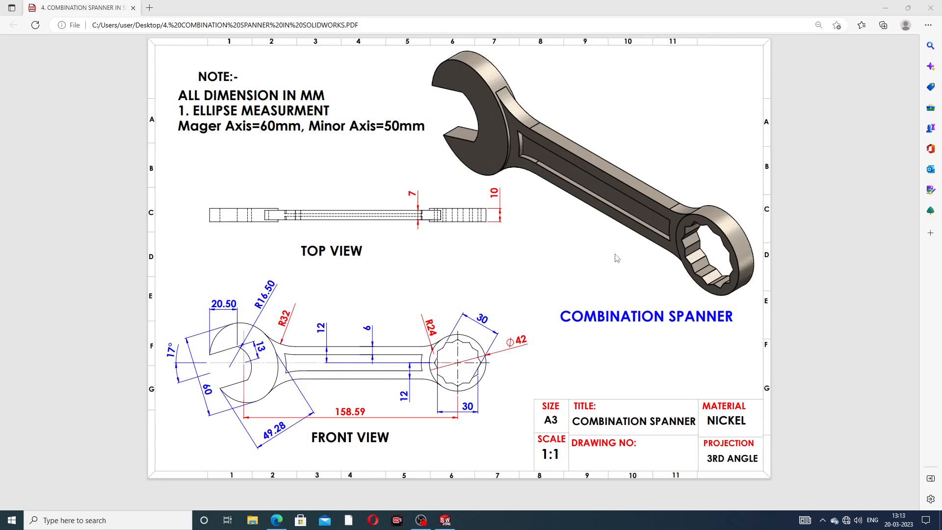
Switch from the drawing PDF to the combination spanner model in SOLIDWORKS and examine its jaw, recessed handle and ring end from both sides
{"action": "left_click", "coordinate": [446, 520]}
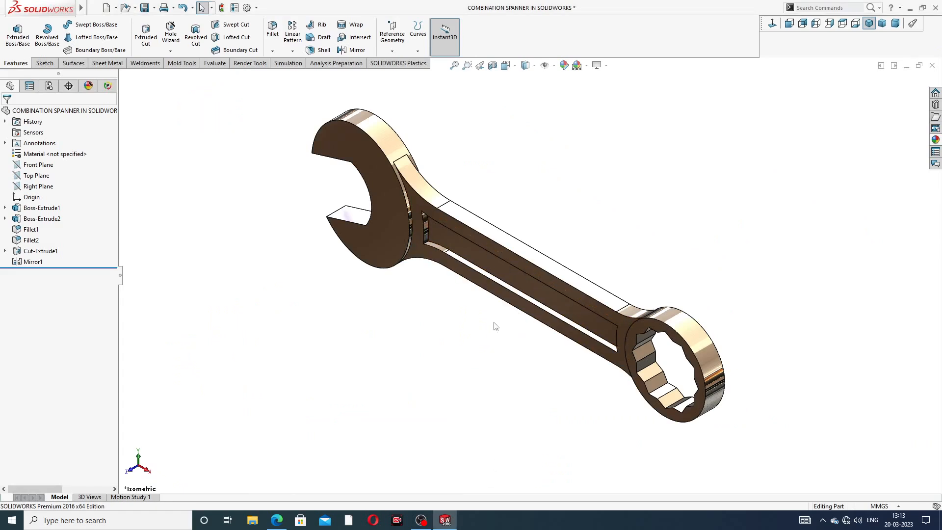
{"action": "middle_click_drag", "start_coordinate": [499, 331], "coordinate": [354, 339]}
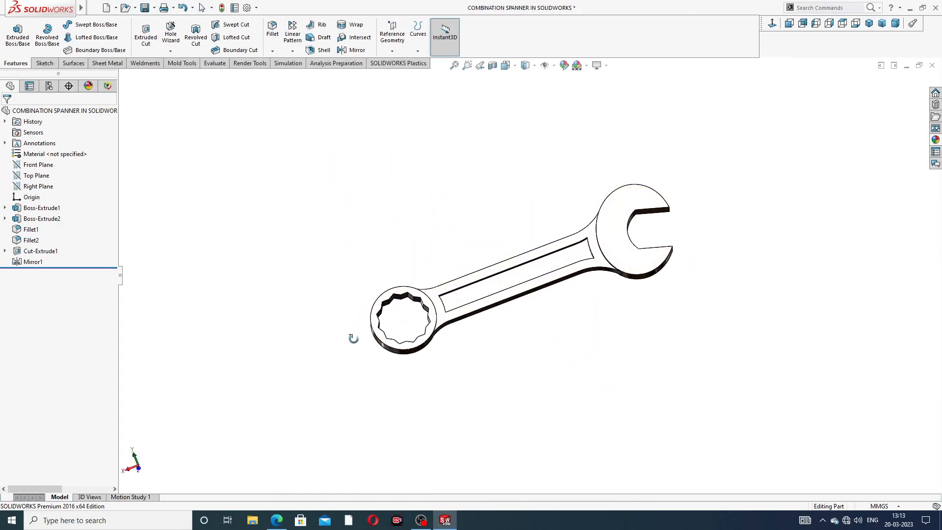
{"action": "middle_click_drag", "start_coordinate": [606, 203], "coordinate": [602, 270]}
{"action": "scroll", "coordinate": [552, 273], "scroll_direction": "down", "scroll_amount": 2}
{"action": "middle_click_drag", "start_coordinate": [679, 200], "coordinate": [699, 229]}
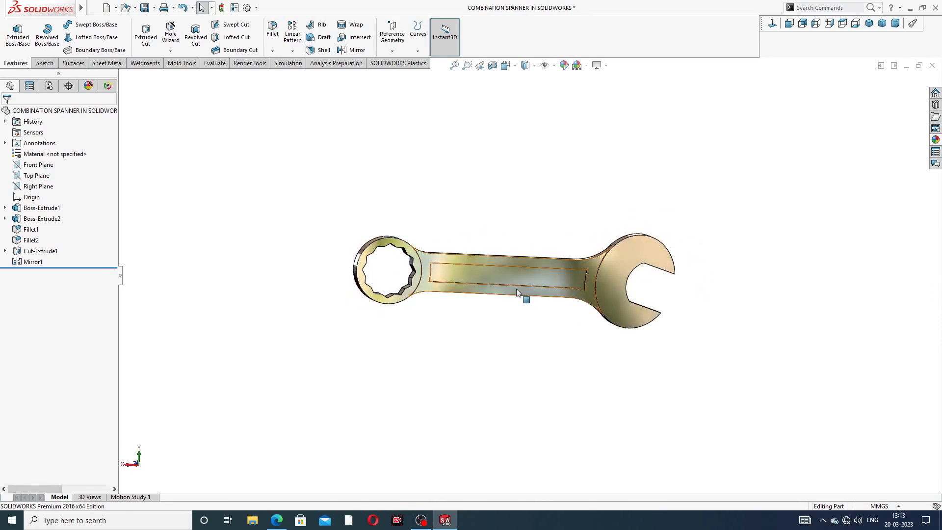
{"action": "mouse_move", "coordinate": [535, 299]}
{"action": "middle_mouse_down"}
{"action": "mouse_move", "coordinate": [582, 277]}
{"action": "mouse_move", "coordinate": [509, 282]}
{"action": "mouse_move", "coordinate": [681, 301]}
{"action": "mouse_move", "coordinate": [705, 322]}
{"action": "middle_mouse_up"}
{"action": "scroll", "coordinate": [589, 274], "scroll_direction": "down", "scroll_amount": 3}
{"action": "scroll", "coordinate": [558, 274], "scroll_direction": "up", "scroll_amount": 3}
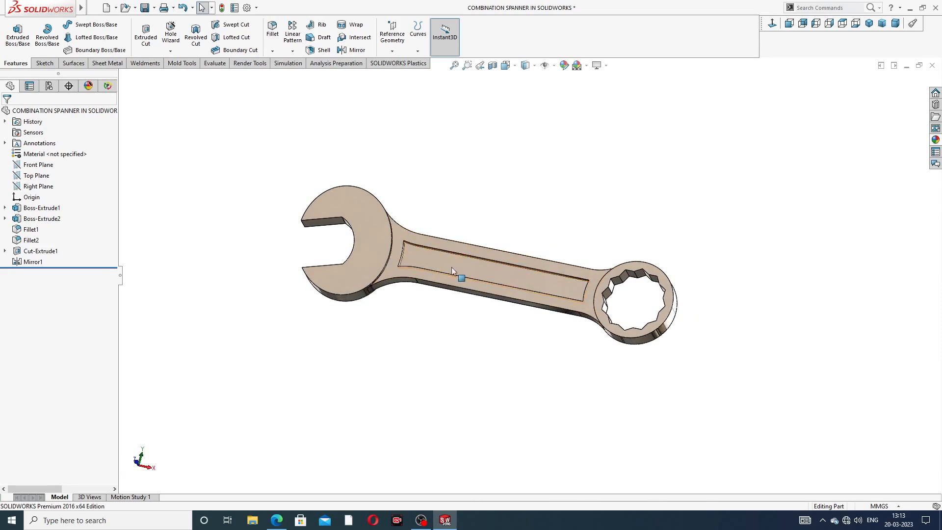
{"action": "mouse_move", "coordinate": [452, 267]}
{"action": "middle_mouse_down"}
{"action": "mouse_move", "coordinate": [475, 328]}
{"action": "mouse_move", "coordinate": [457, 347]}
{"action": "mouse_move", "coordinate": [432, 301]}
{"action": "middle_mouse_up"}
{"action": "scroll", "coordinate": [441, 295], "scroll_direction": "down", "scroll_amount": 3}
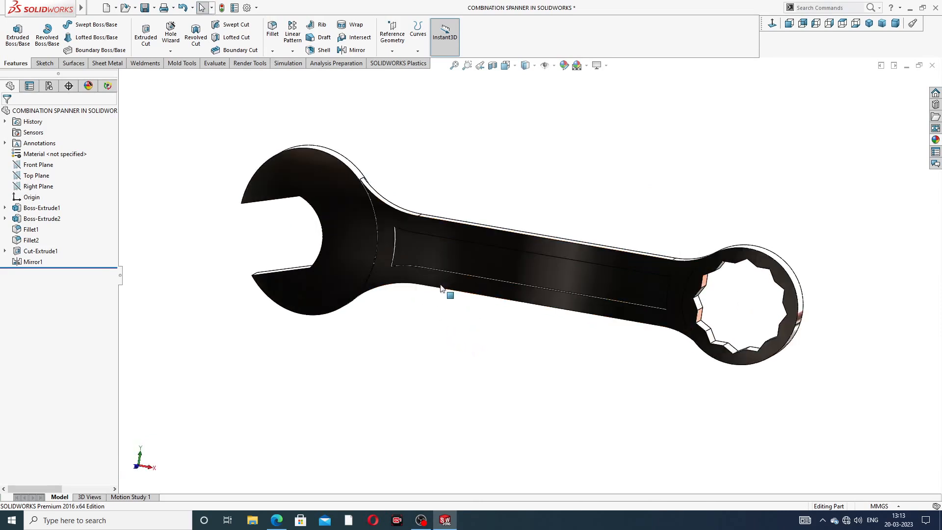
{"action": "scroll", "coordinate": [535, 196], "scroll_direction": "up", "scroll_amount": 2}
{"action": "middle_click_drag", "start_coordinate": [528, 214], "coordinate": [584, 213]}
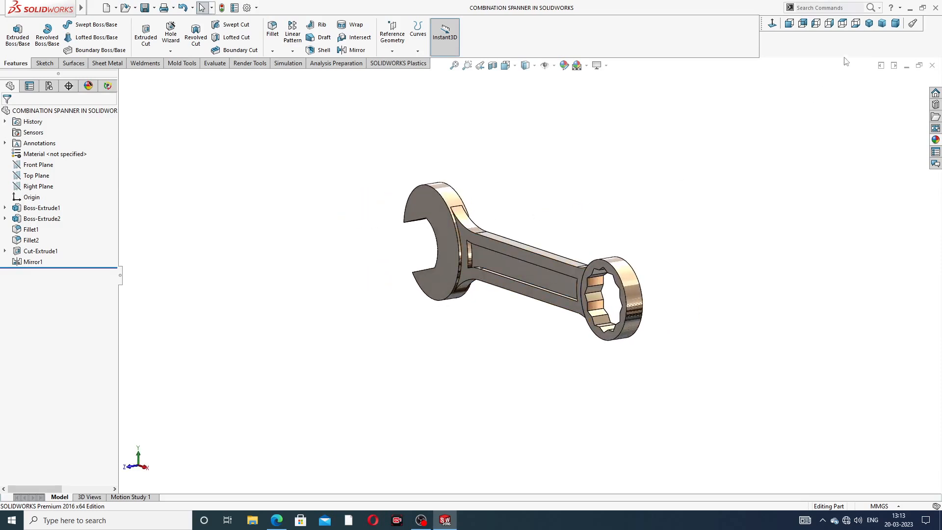
Close the combination spanner model after an isometric look and create a new part document
{"action": "left_click", "coordinate": [871, 25]}
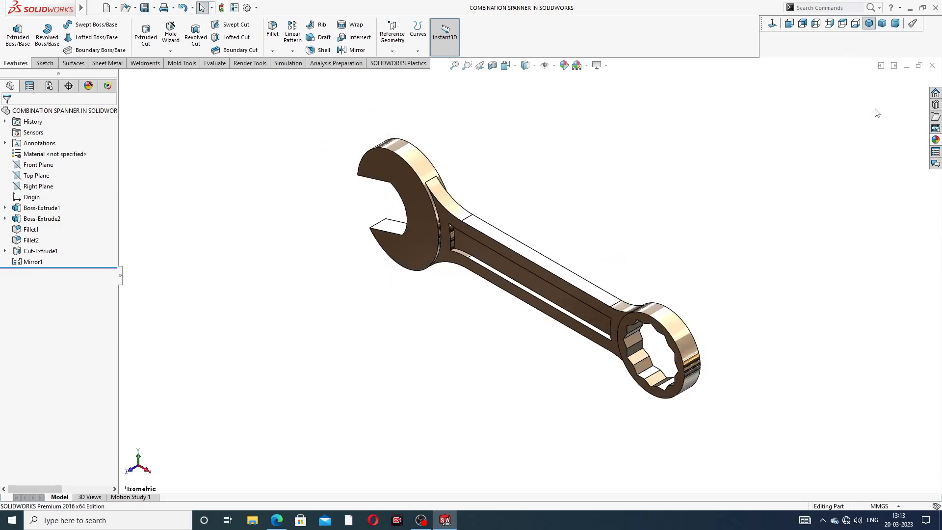
{"action": "left_click", "coordinate": [932, 66]}
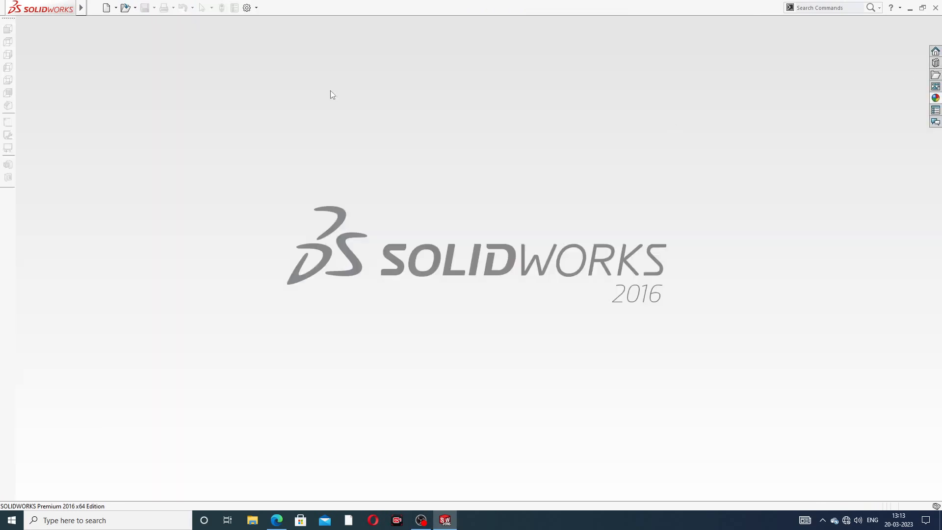
{"action": "left_click", "coordinate": [106, 9]}
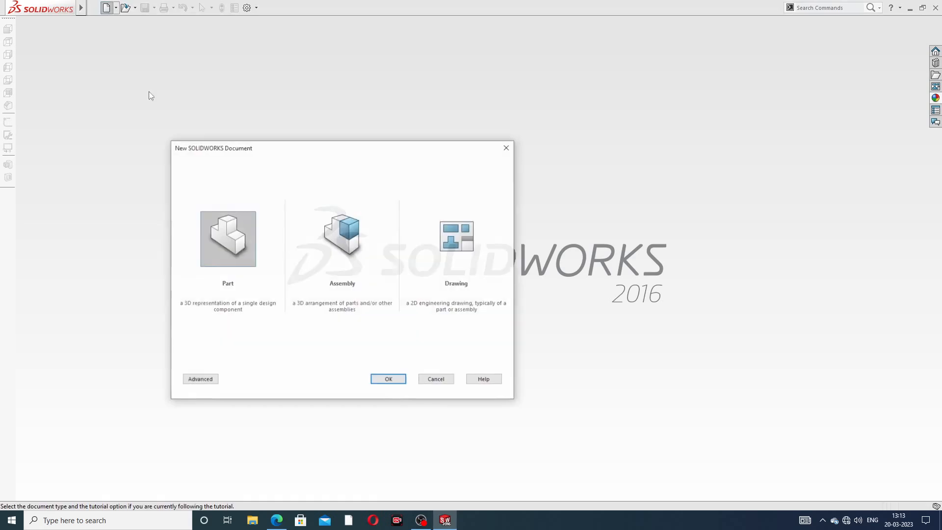
{"action": "left_click", "coordinate": [375, 380]}
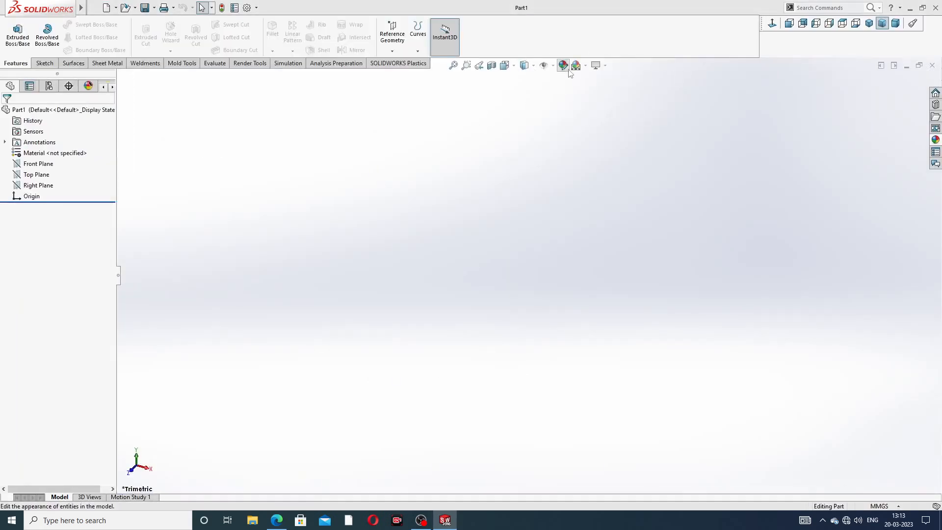
Apply the Plain White scene and raise both the shaded and the wireframe image quality of the document to the highest setting
{"action": "left_click", "coordinate": [586, 65]}
{"action": "left_click", "coordinate": [602, 27]}
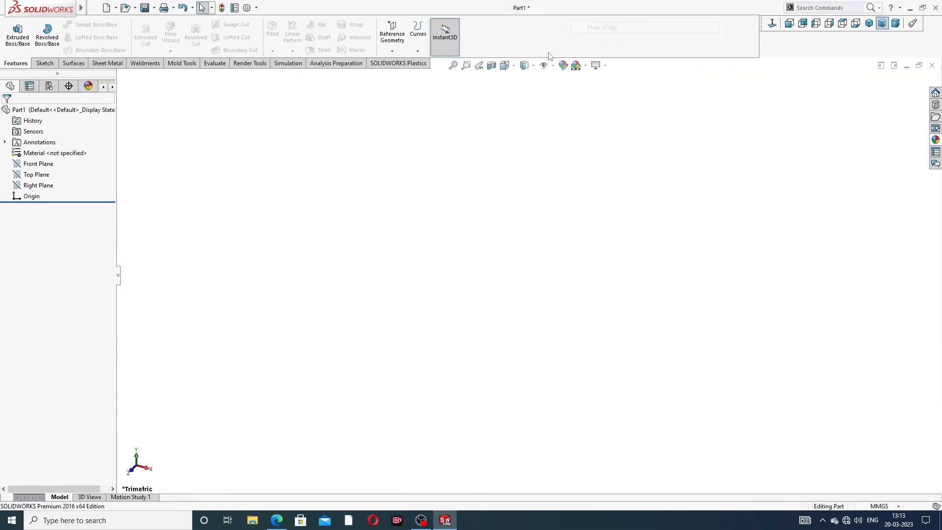
{"action": "left_click", "coordinate": [247, 7]}
{"action": "left_click", "coordinate": [343, 96]}
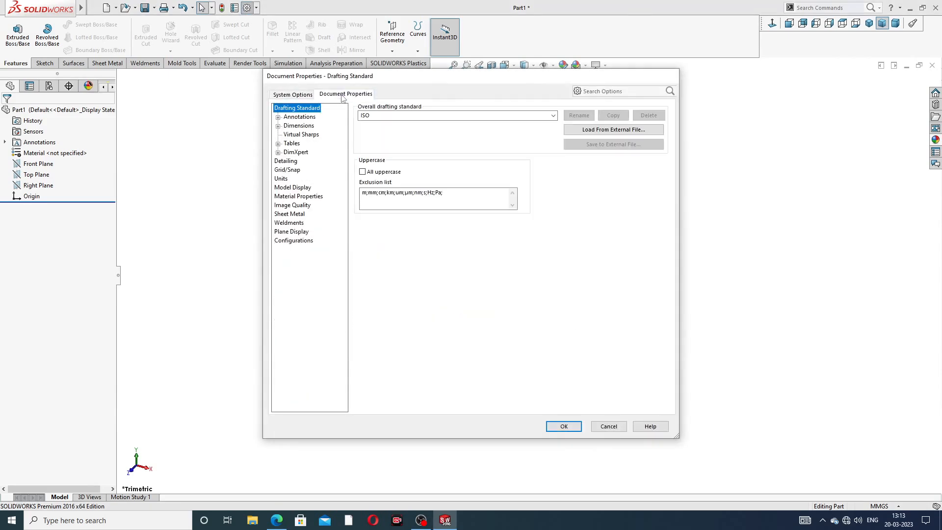
{"action": "left_click", "coordinate": [292, 206]}
{"action": "mouse_move", "coordinate": [439, 124]}
{"action": "left_mouse_down"}
{"action": "mouse_move", "coordinate": [491, 124]}
{"action": "mouse_move", "coordinate": [524, 147]}
{"action": "left_mouse_up"}
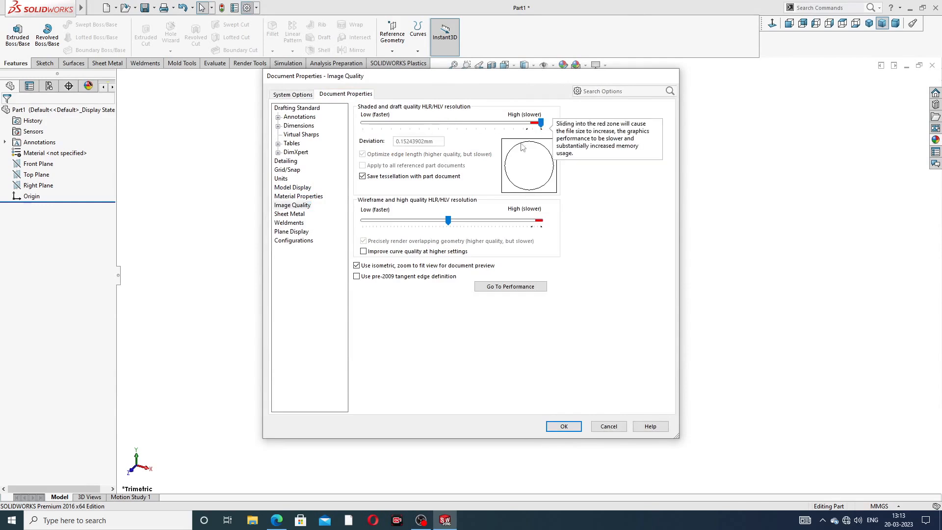
{"action": "left_click", "coordinate": [445, 219]}
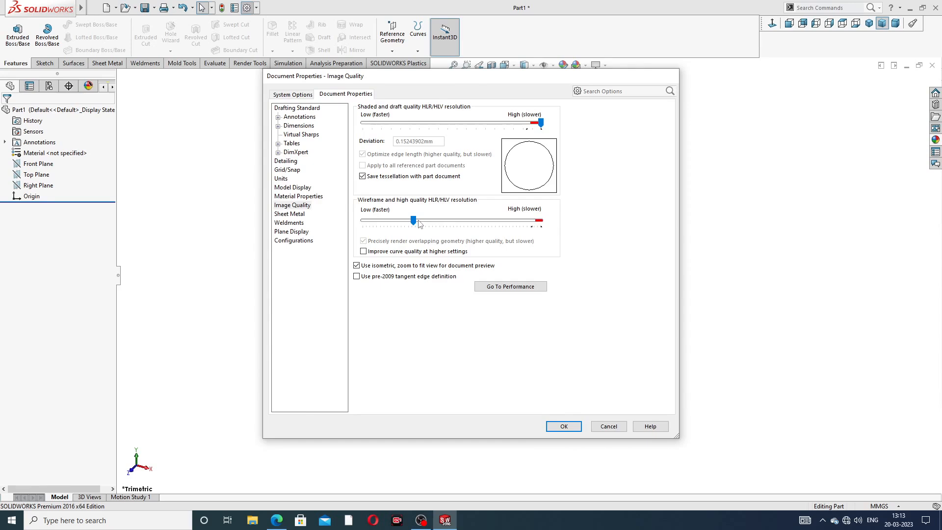
{"action": "left_click_drag", "start_coordinate": [443, 227], "coordinate": [544, 265]}
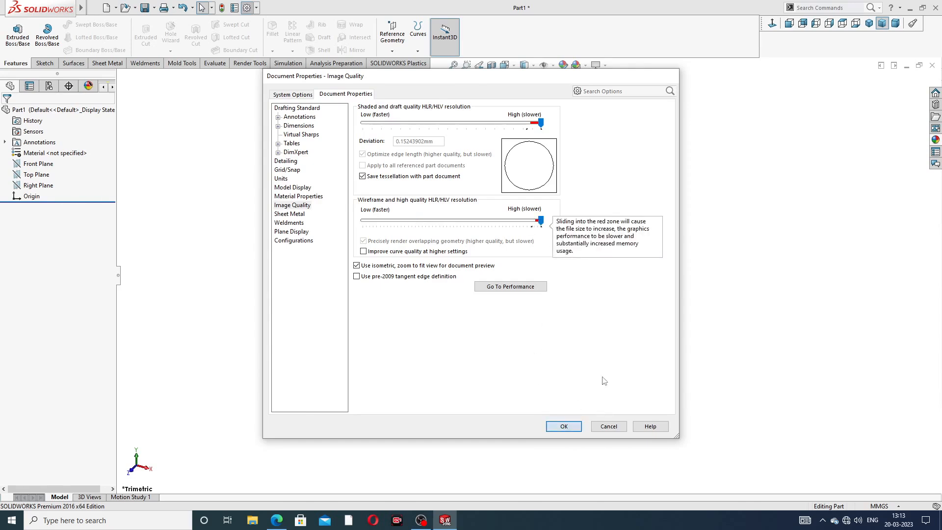
{"action": "left_click", "coordinate": [564, 427]}
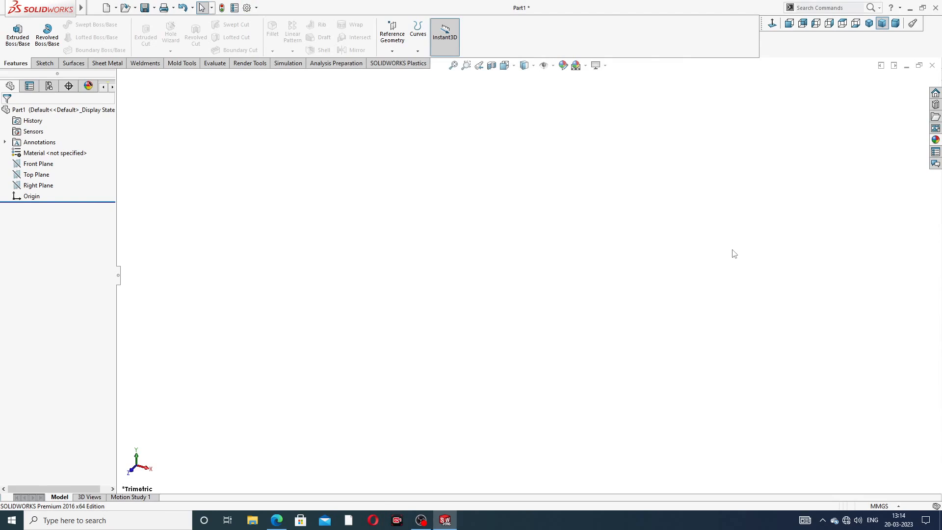
Consult the combination spanner PDF drawing and sketch a horizontal centerline about 101 mm long on the Front Plane, ending at the origin
{"action": "left_click", "coordinate": [276, 520]}
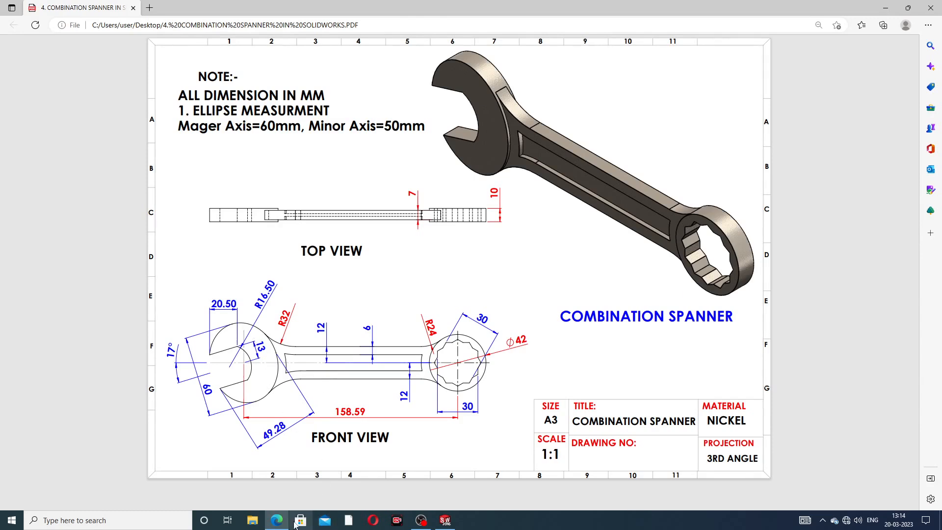
{"action": "left_click", "coordinate": [279, 522]}
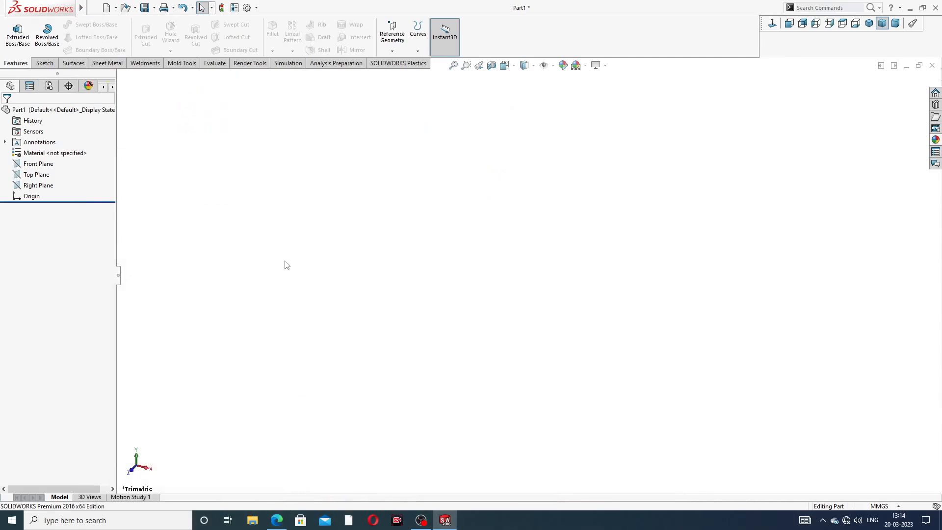
{"action": "left_click", "coordinate": [45, 63]}
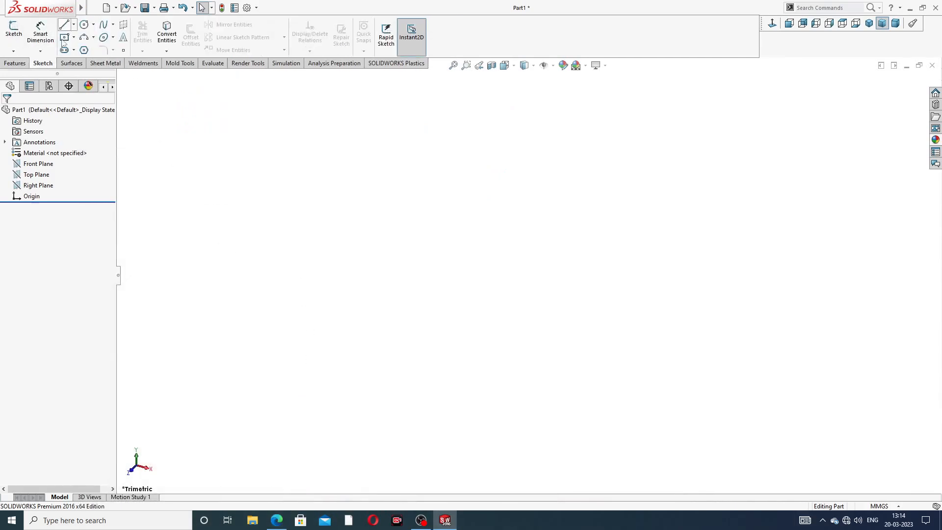
{"action": "left_click", "coordinate": [43, 167]}
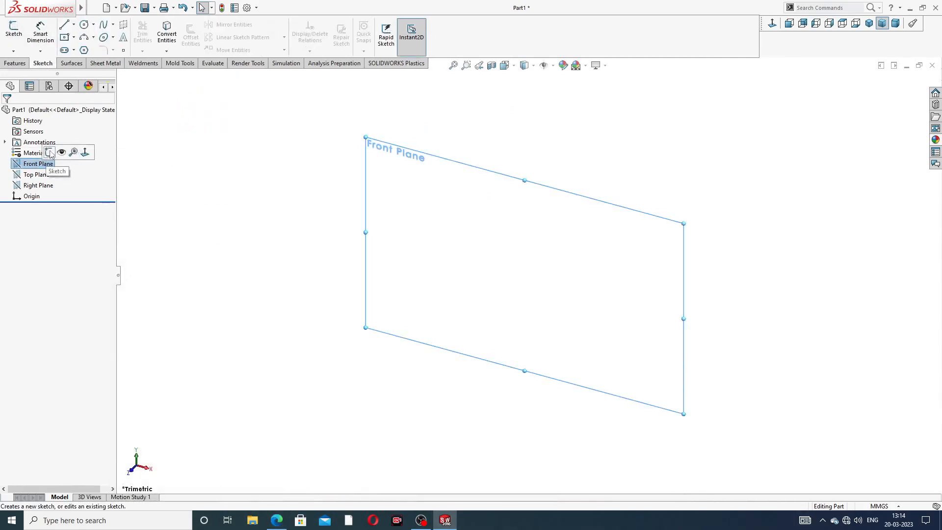
{"action": "left_click", "coordinate": [51, 156]}
{"action": "left_click", "coordinate": [74, 25]}
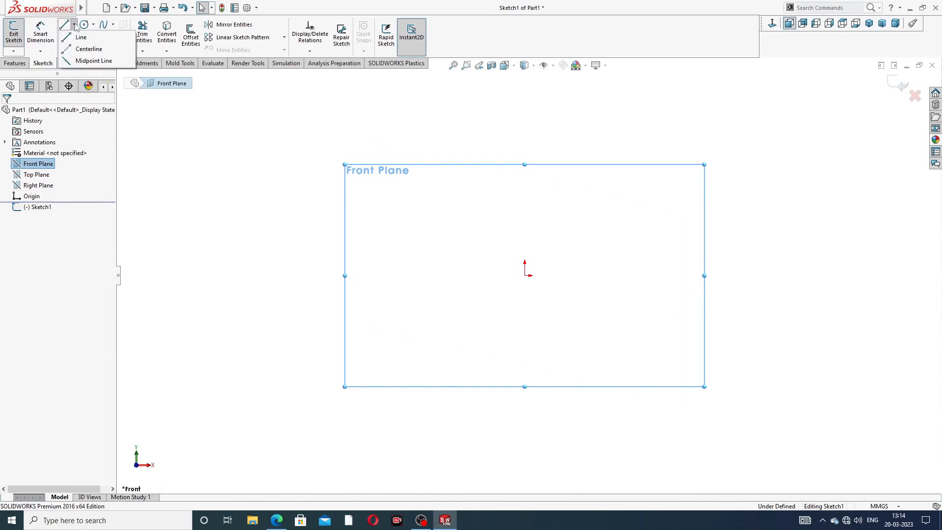
{"action": "left_click", "coordinate": [83, 48]}
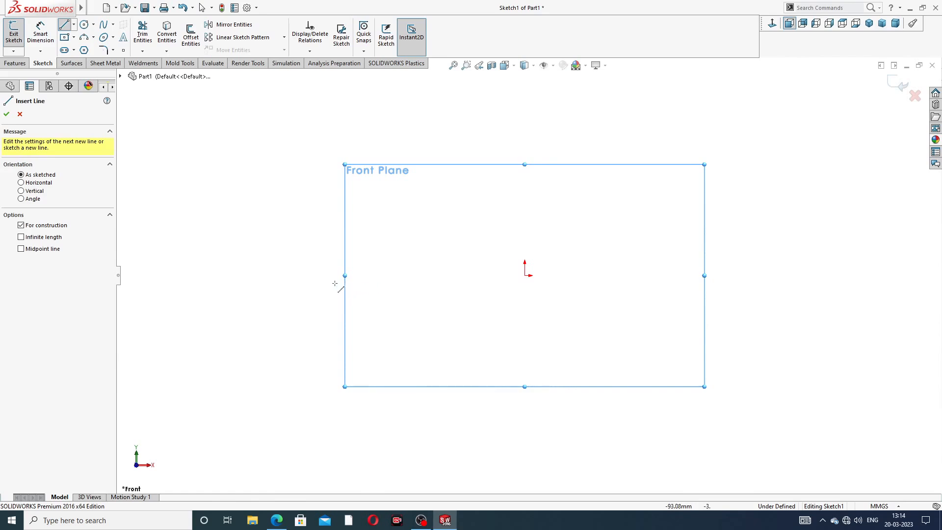
{"action": "left_click", "coordinate": [320, 275]}
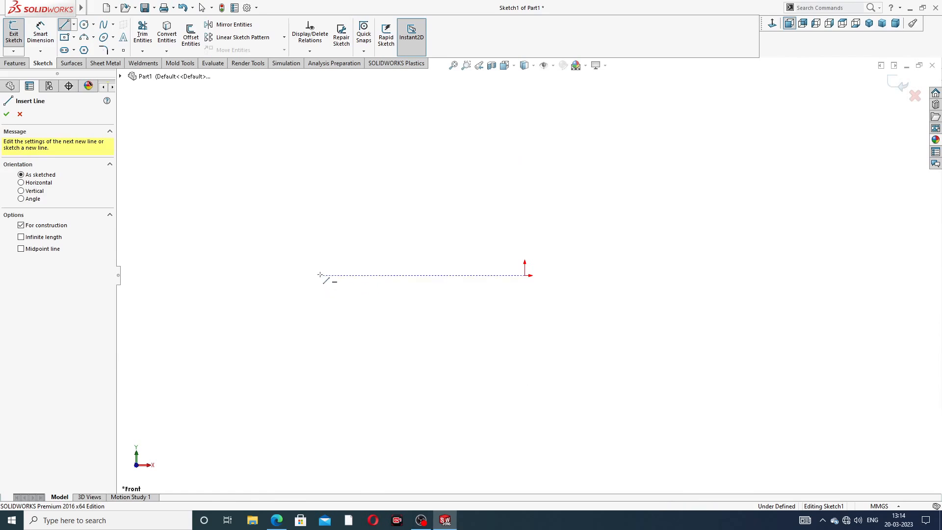
{"action": "left_click", "coordinate": [525, 276]}
{"action": "right_click", "coordinate": [575, 195]}
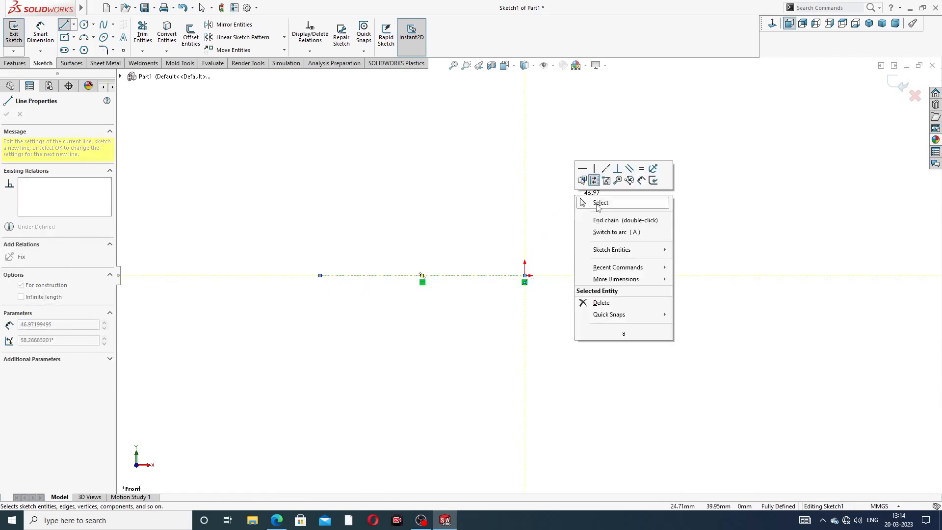
{"action": "left_click", "coordinate": [600, 203]}
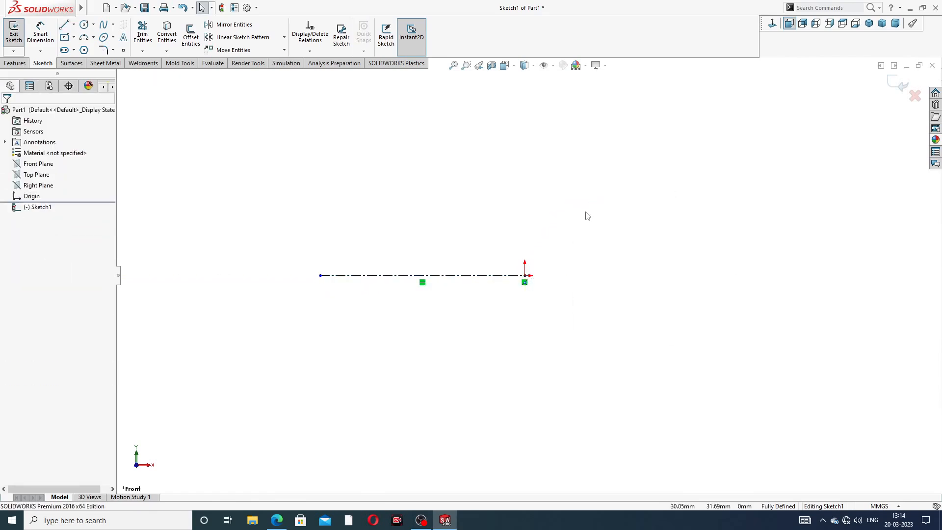
Dimension the centerline's length and set it to 158.4 mm
{"action": "left_click", "coordinate": [50, 41]}
{"action": "left_click", "coordinate": [439, 275]}
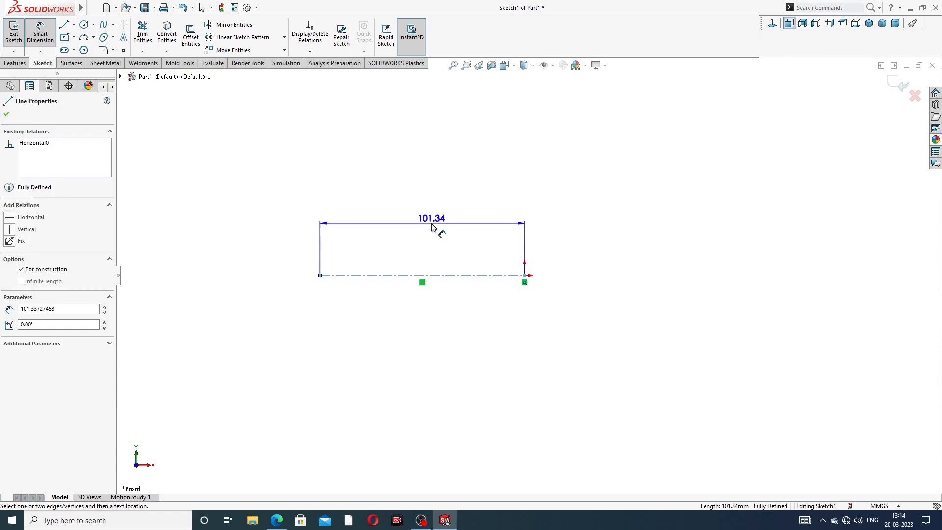
{"action": "left_click", "coordinate": [432, 227]}
{"action": "type", "text": "1"}
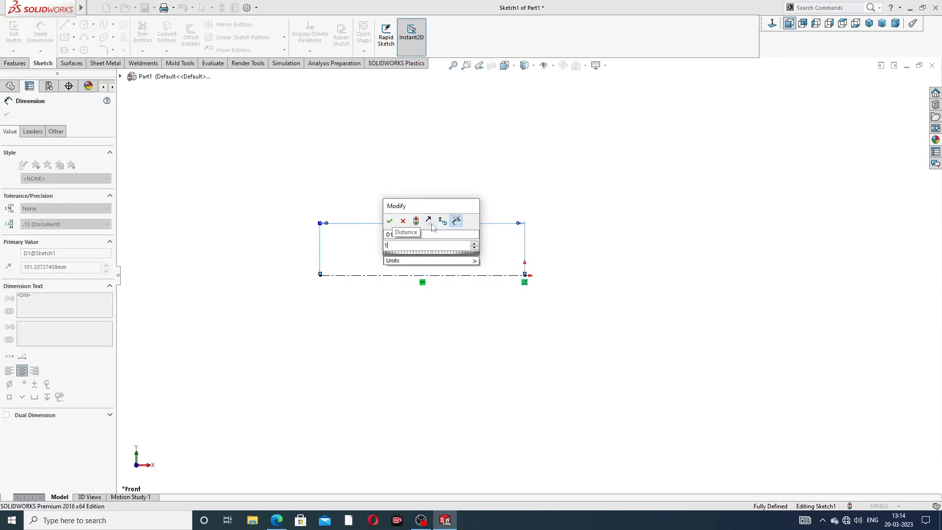
{"action": "type", "text": "58.4"}
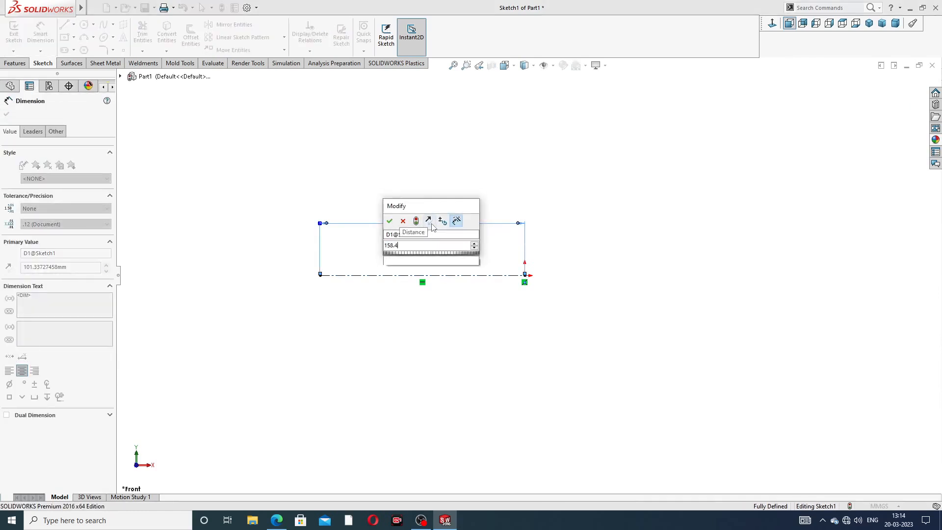
{"action": "key", "text": "Return"}
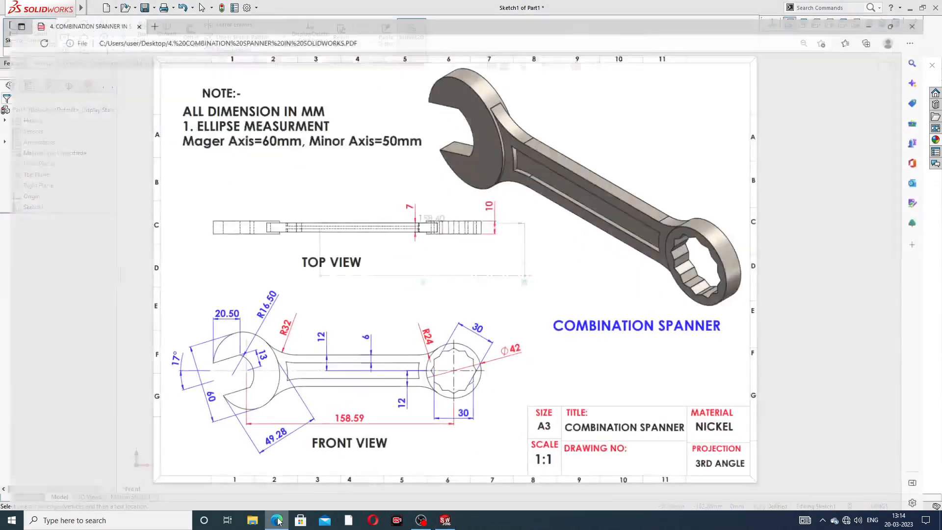
Check the centre distance in the PDF drawing and correct the centerline's length to 158.6 mm
{"action": "left_click", "coordinate": [278, 520]}
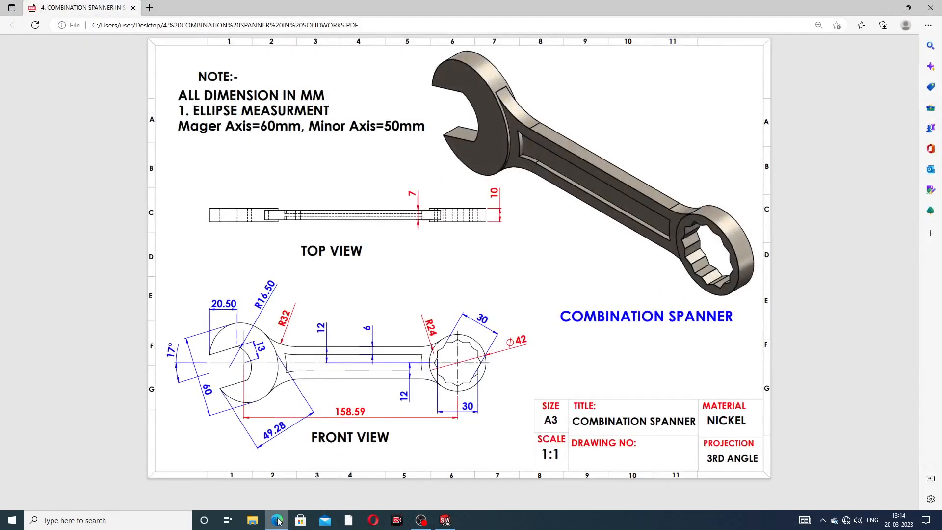
{"action": "key", "text": "alt+Tab"}
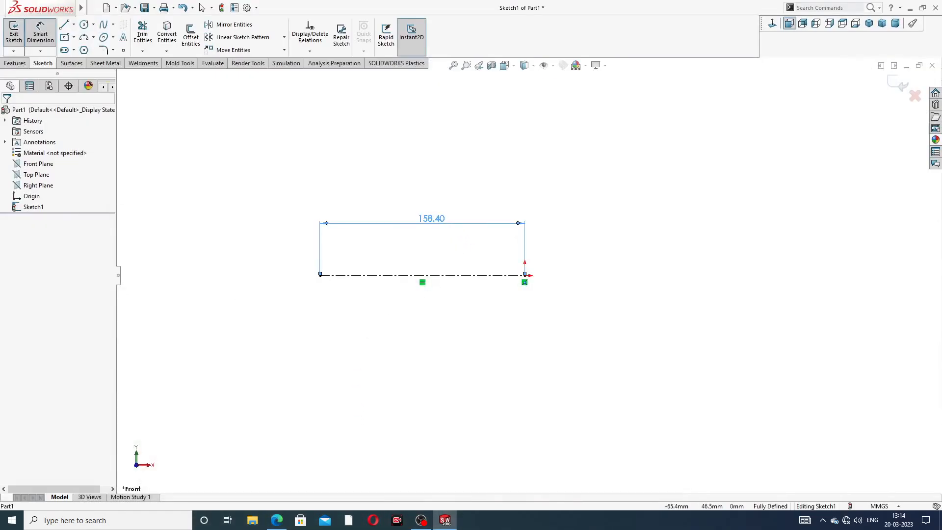
{"action": "double_click", "coordinate": [432, 218]}
{"action": "left_click", "coordinate": [430, 239]}
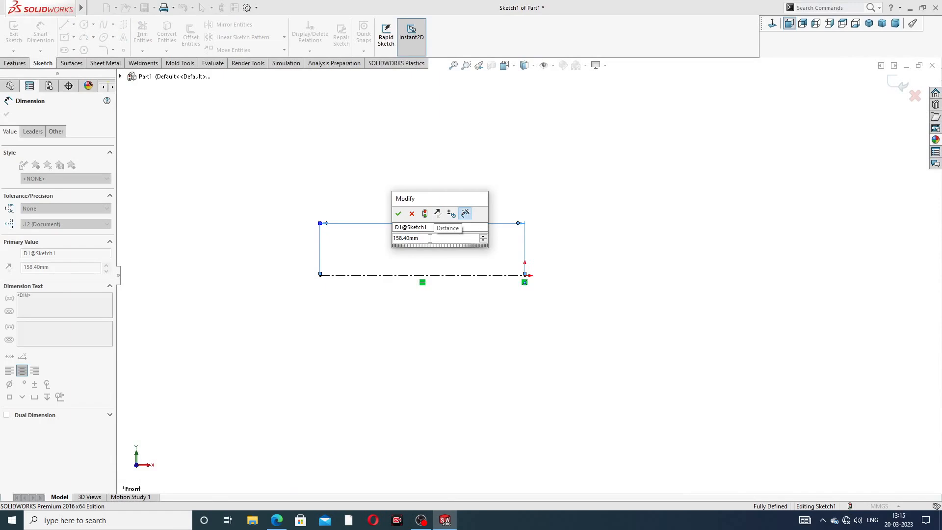
{"action": "key", "text": "BackSpace"}
{"action": "key", "text": "BackSpace"}
{"action": "key", "text": "BackSpace"}
{"action": "key", "text": "BackSpace"}
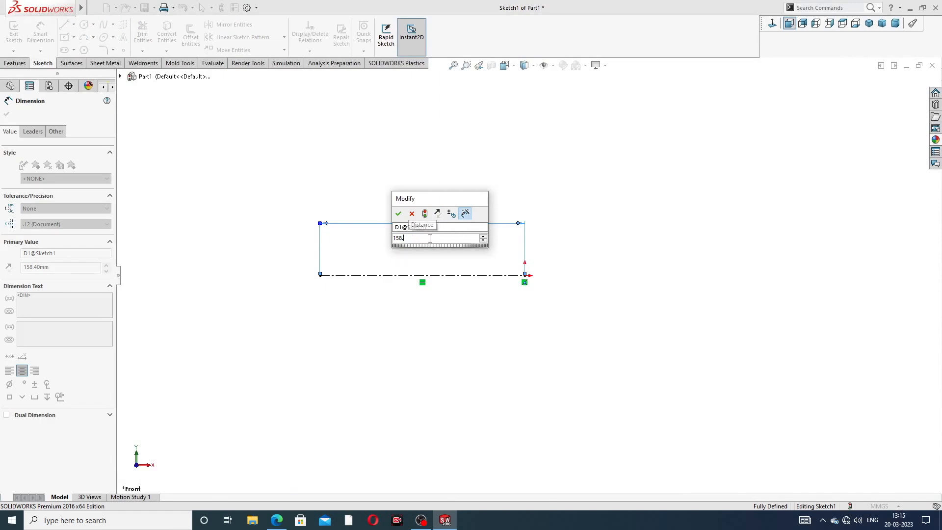
{"action": "type", "text": "6"}
{"action": "key", "text": "Return"}
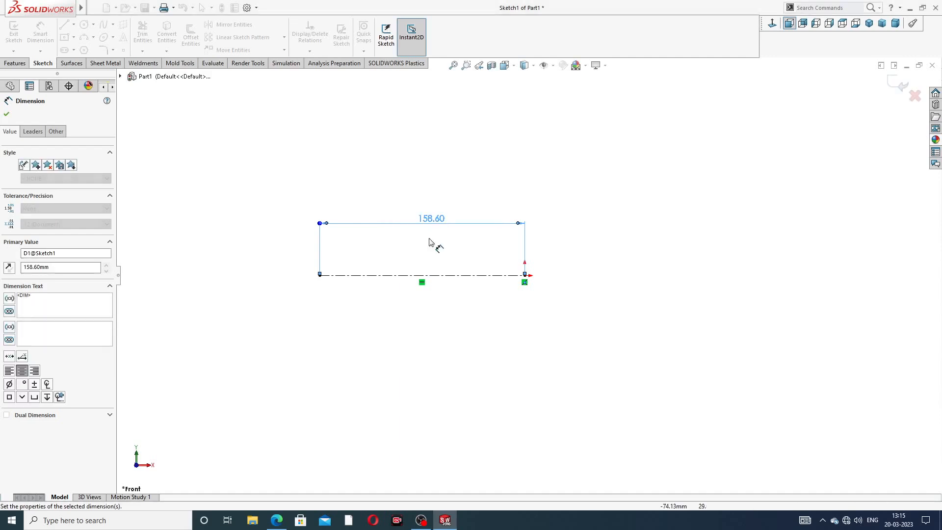
{"action": "left_click", "coordinate": [431, 196]}
{"action": "right_click", "coordinate": [458, 164]}
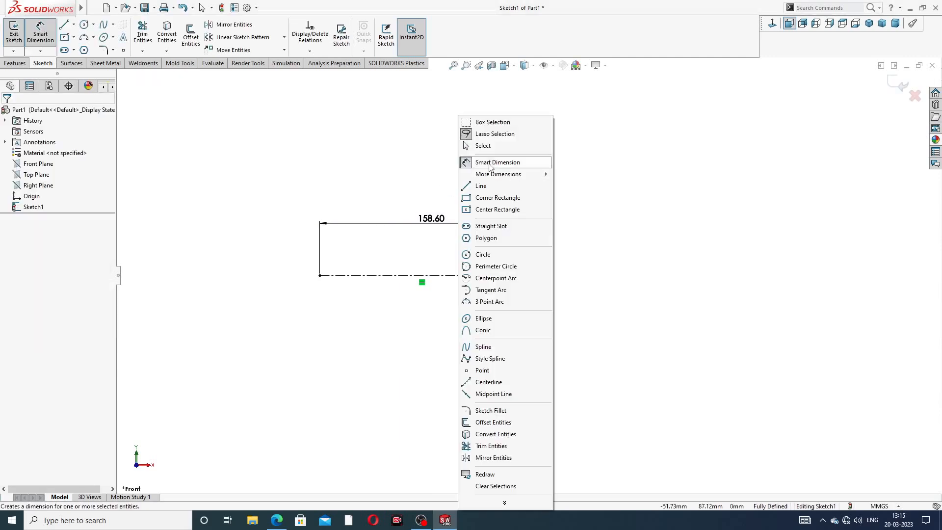
{"action": "left_click", "coordinate": [489, 146]}
Sketch a tilted ellipse centred on the centerline's left endpoint, with semi-axes of about 42.7 mm and 25.4 mm
{"action": "scroll", "coordinate": [342, 263], "scroll_direction": "down", "scroll_amount": 1}
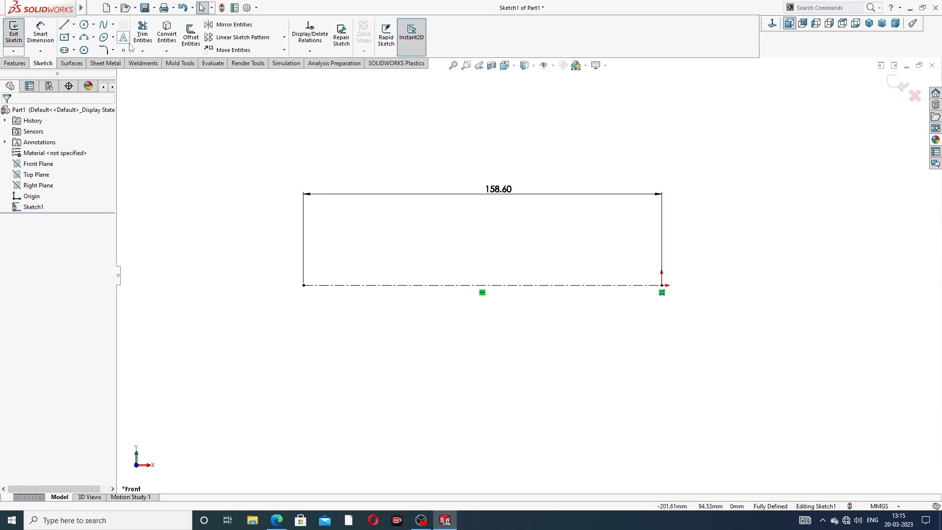
{"action": "left_click", "coordinate": [112, 38]}
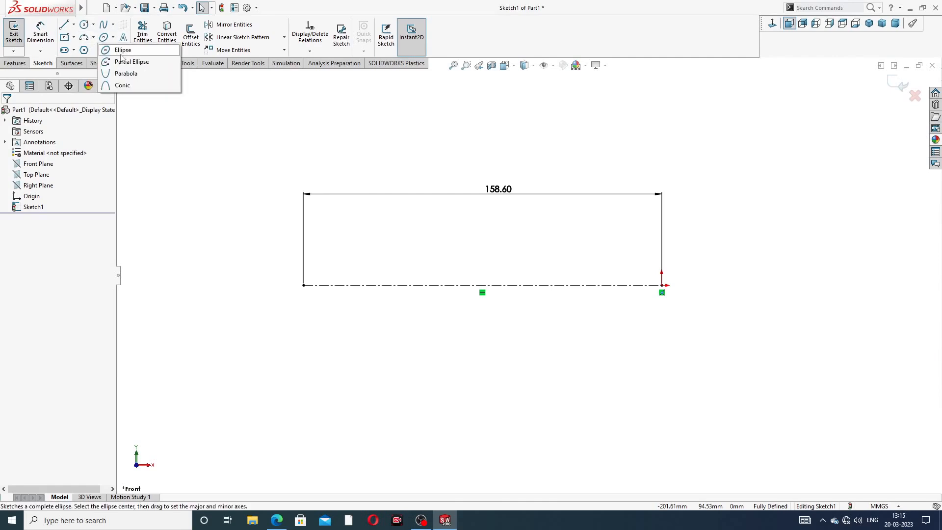
{"action": "left_click", "coordinate": [123, 50]}
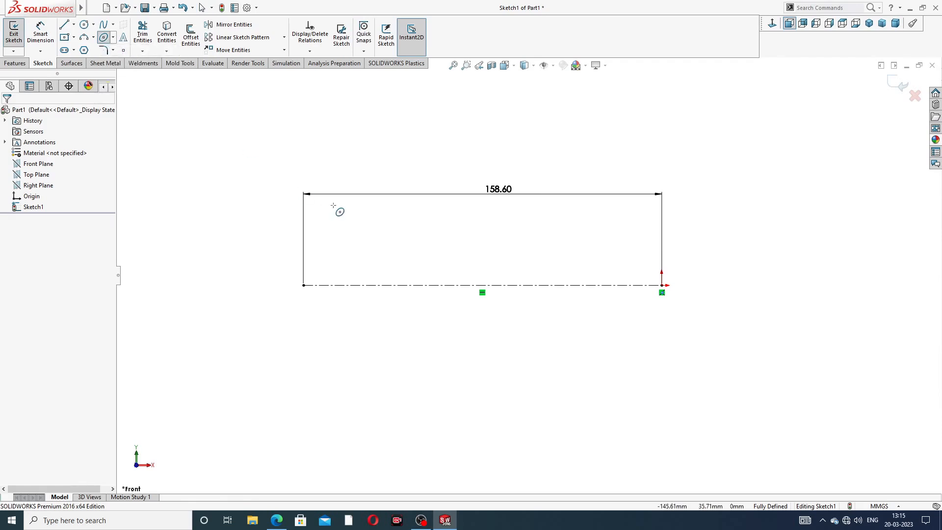
{"action": "scroll", "coordinate": [321, 284], "scroll_direction": "down", "scroll_amount": 1}
{"action": "left_click", "coordinate": [311, 286]}
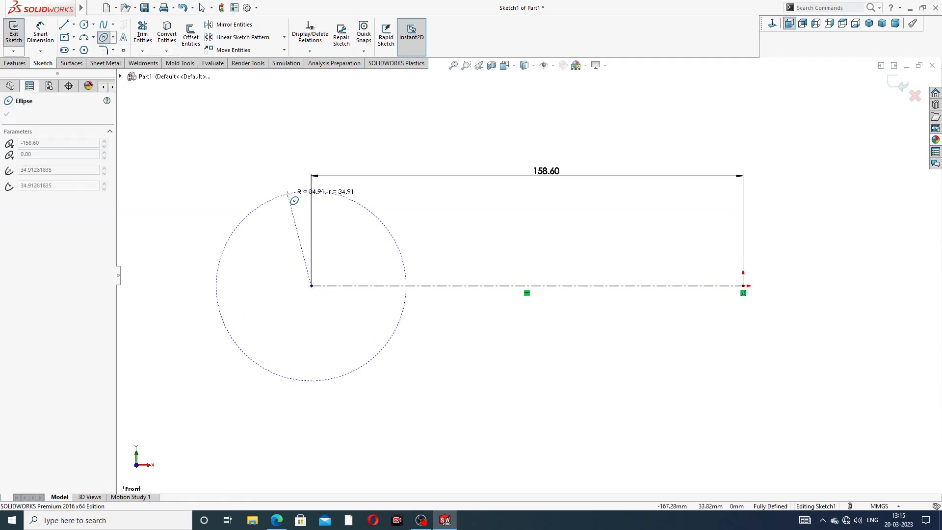
{"action": "left_click", "coordinate": [273, 178]}
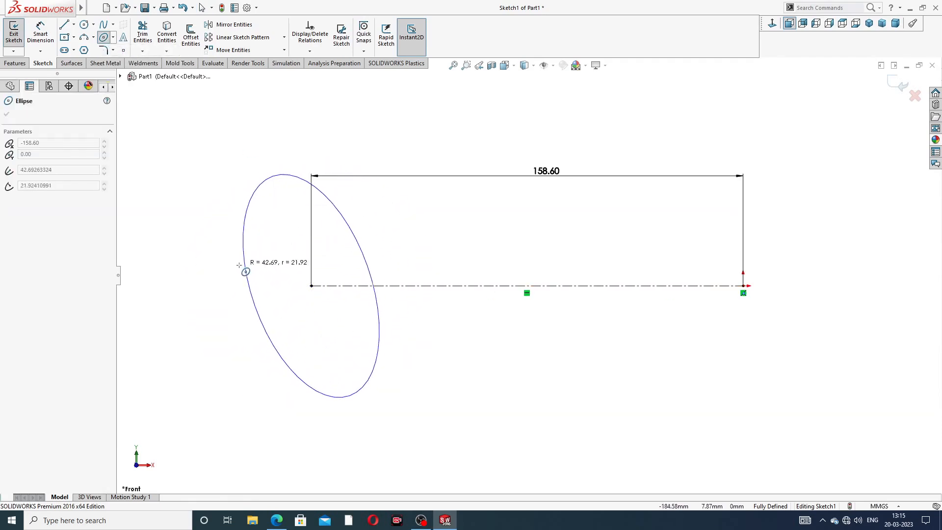
{"action": "left_click", "coordinate": [237, 269]}
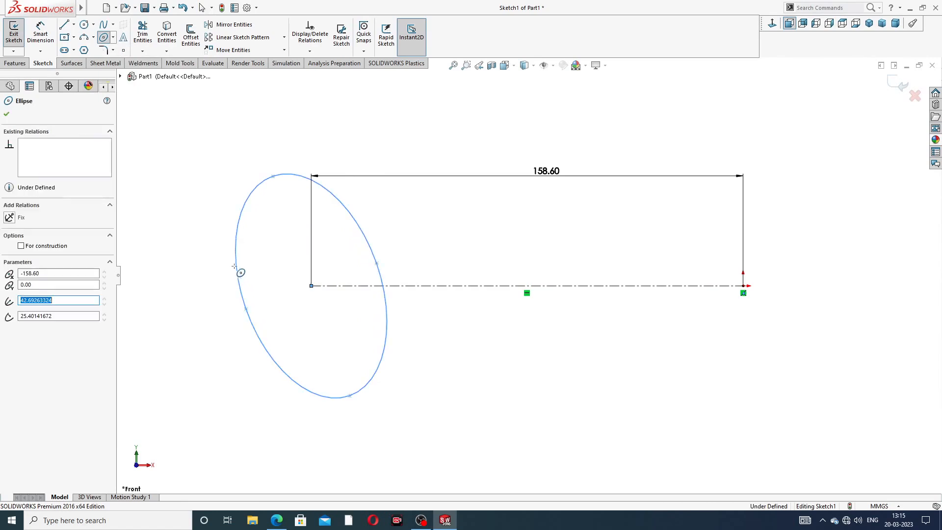
Finish the ellipse and sketch a circle centred on the origin with a radius of about 30.1 mm
{"action": "right_click", "coordinate": [346, 158]}
{"action": "left_click", "coordinate": [368, 166]}
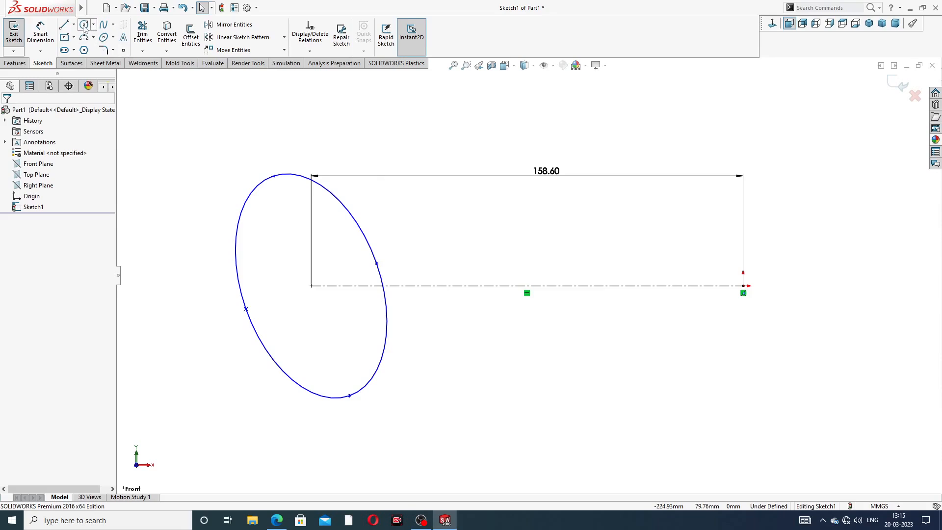
{"action": "left_click", "coordinate": [84, 25]}
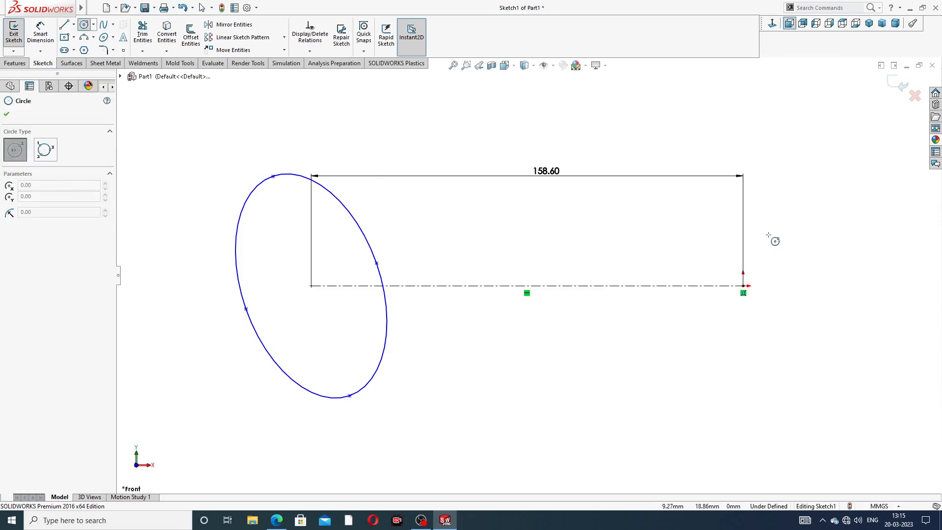
{"action": "left_click", "coordinate": [744, 286]}
{"action": "left_click", "coordinate": [744, 204]}
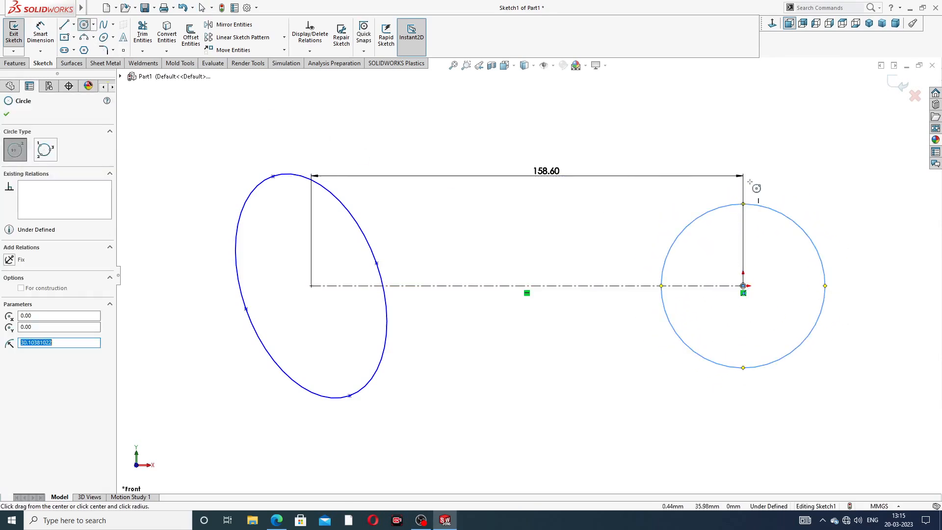
{"action": "right_click", "coordinate": [772, 159]}
{"action": "left_click", "coordinate": [795, 169]}
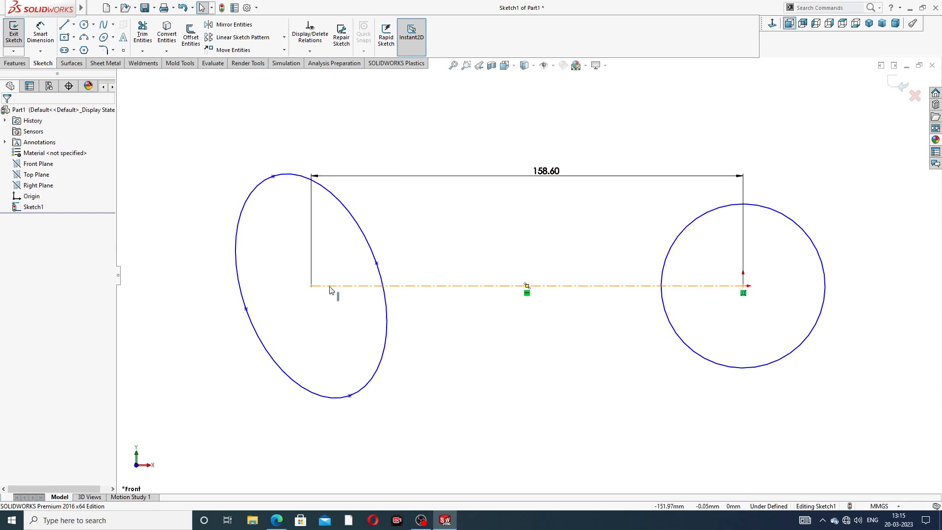
Check the ellipse measurements in the PDF drawing and dimension the ellipse's major axis to 60 mm
{"action": "left_click", "coordinate": [277, 520]}
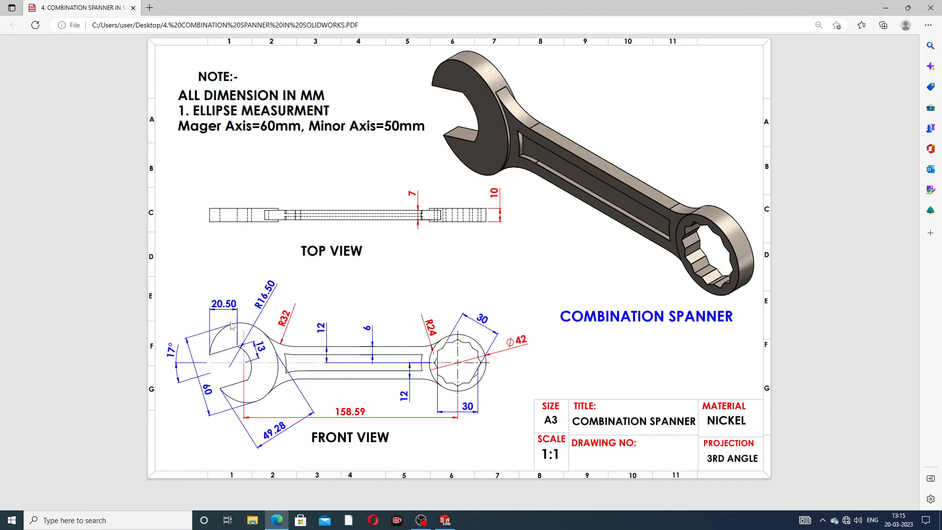
{"action": "left_click", "coordinate": [275, 521]}
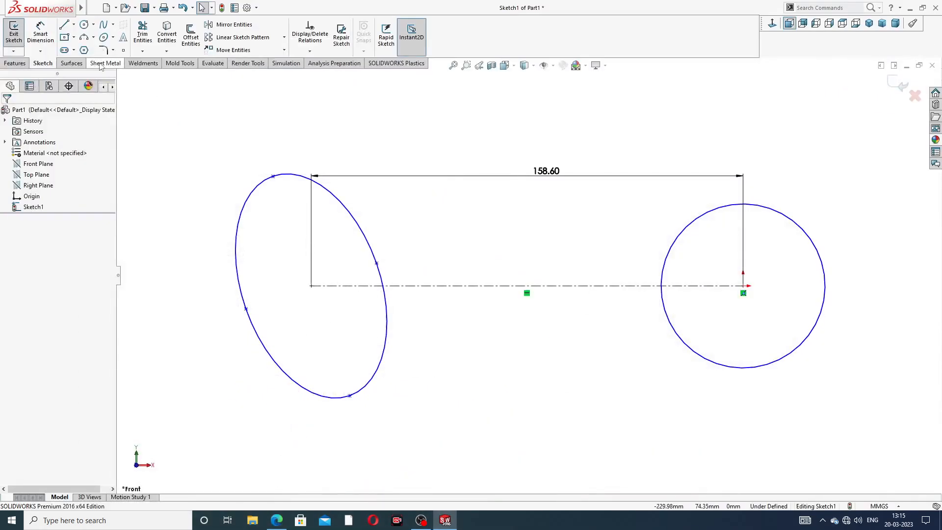
{"action": "left_click", "coordinate": [38, 37]}
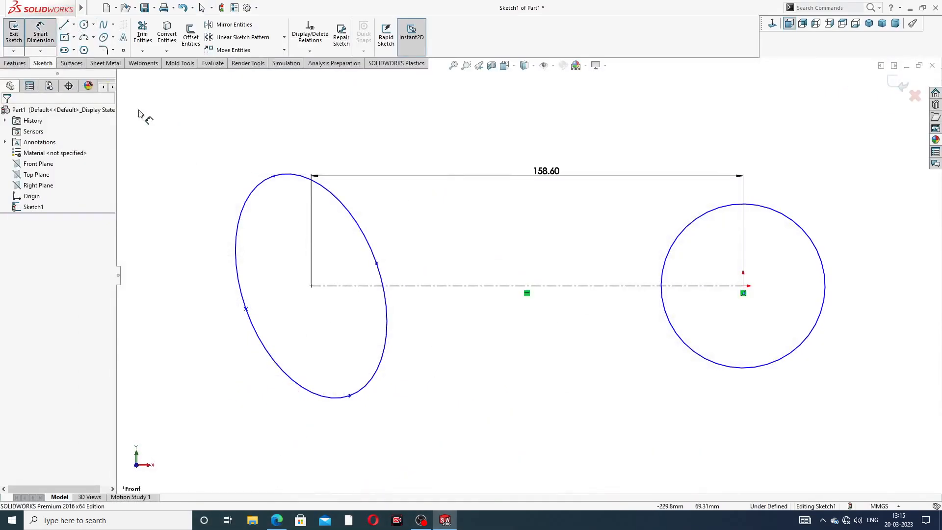
{"action": "left_click", "coordinate": [274, 176]}
{"action": "left_click", "coordinate": [350, 396]}
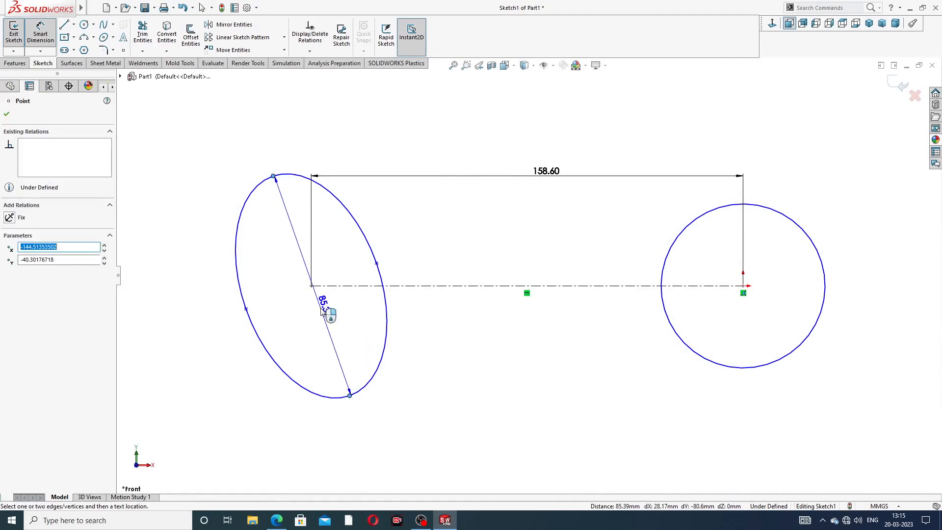
{"action": "left_click", "coordinate": [300, 299]}
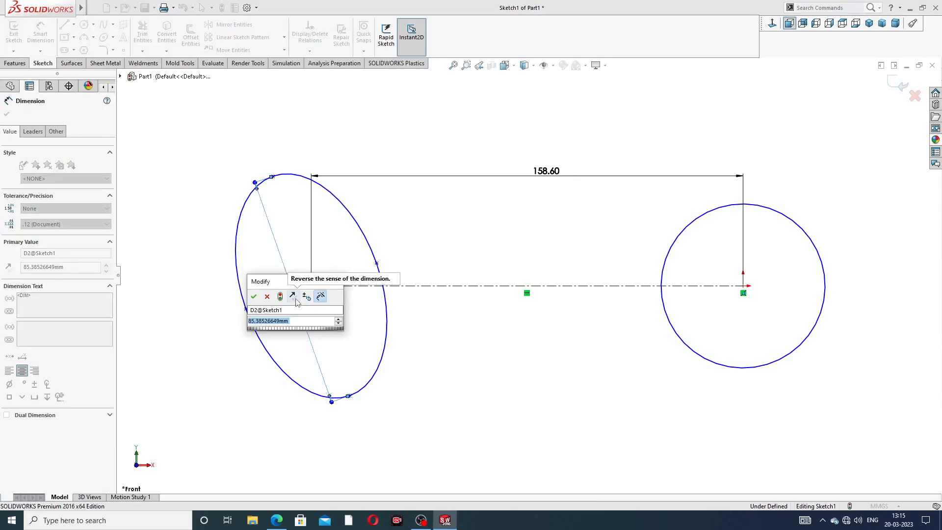
{"action": "type", "text": "80"}
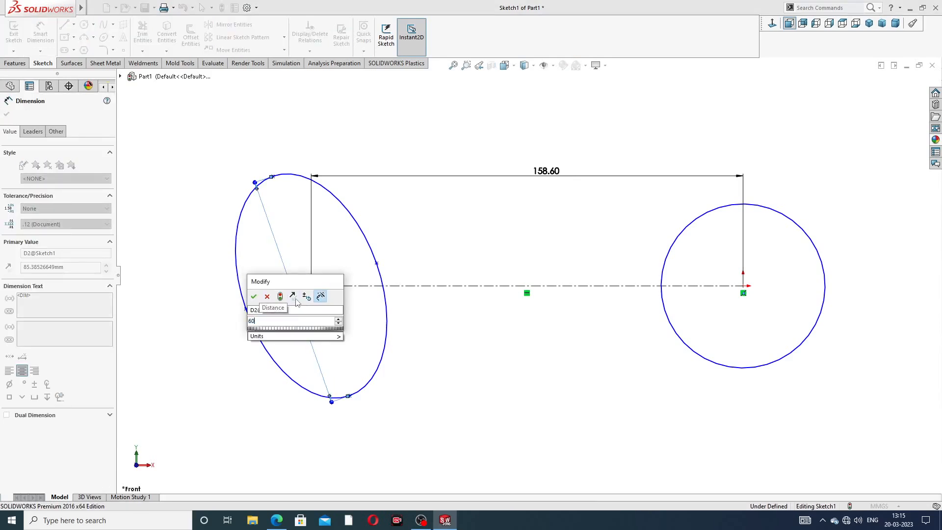
{"action": "key", "text": "Return"}
Dimension the ellipse's minor axis between its two side points to 50 mm
{"action": "left_click", "coordinate": [266, 302]}
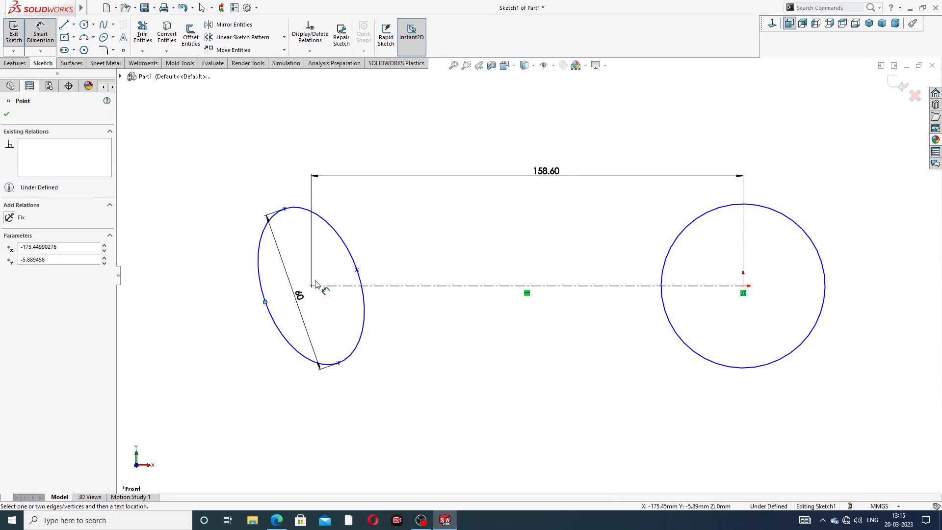
{"action": "left_click", "coordinate": [357, 270]}
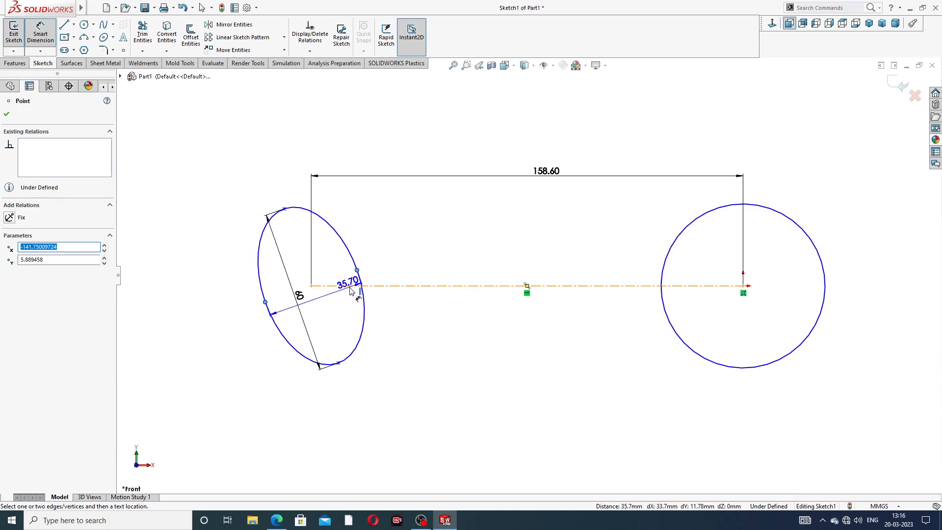
{"action": "left_click", "coordinate": [348, 294]}
{"action": "type", "text": "50"}
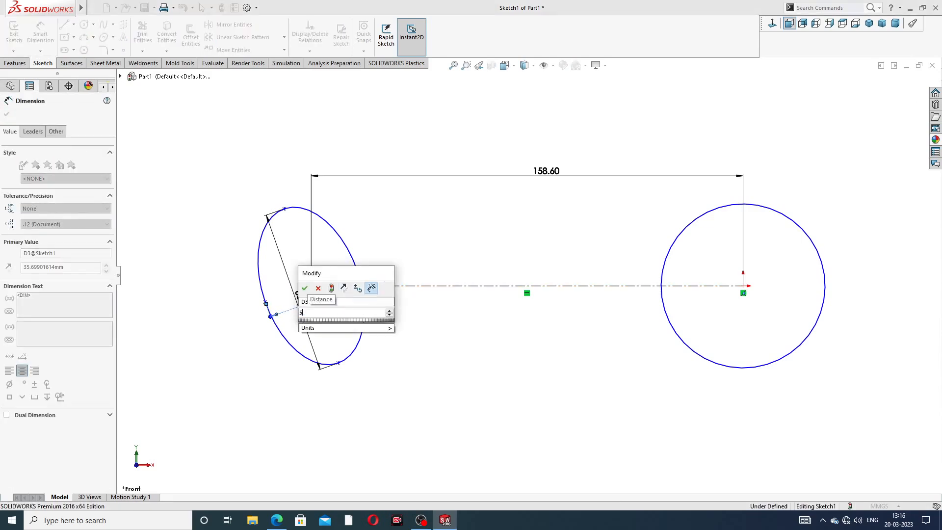
{"action": "key", "text": "Return"}
{"action": "left_click", "coordinate": [413, 358]}
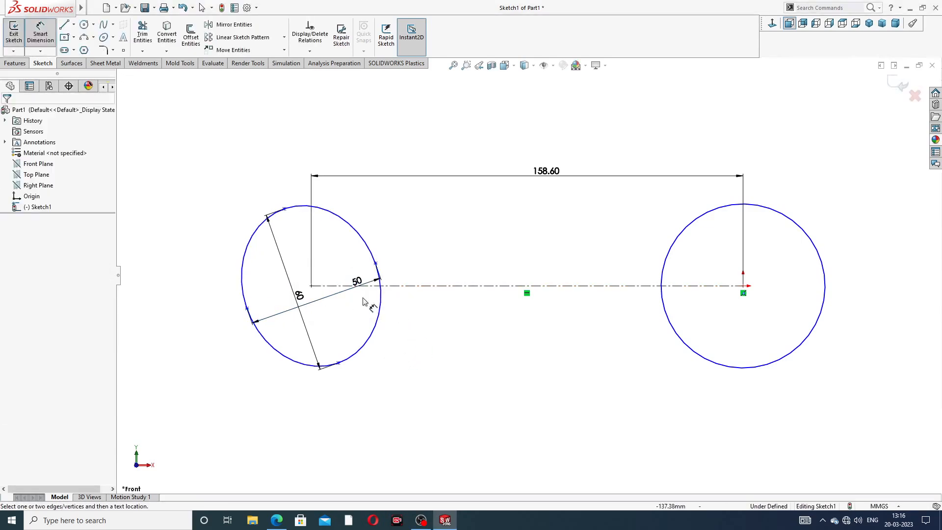
Move the 50 mm dimension below the ellipse and the 60 mm dimension to its left, outside the outline
{"action": "left_click_drag", "start_coordinate": [358, 283], "coordinate": [359, 369]}
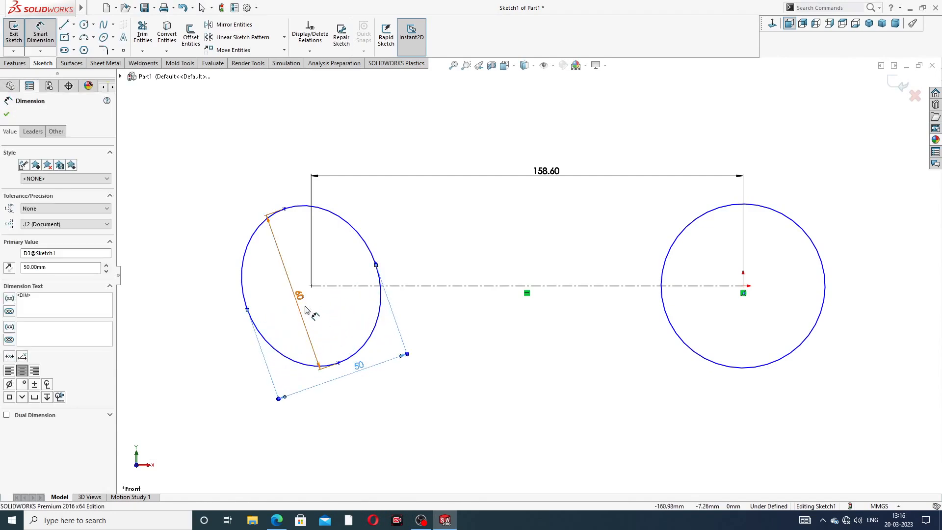
{"action": "left_click_drag", "start_coordinate": [298, 296], "coordinate": [234, 317]}
{"action": "left_click", "coordinate": [467, 326]}
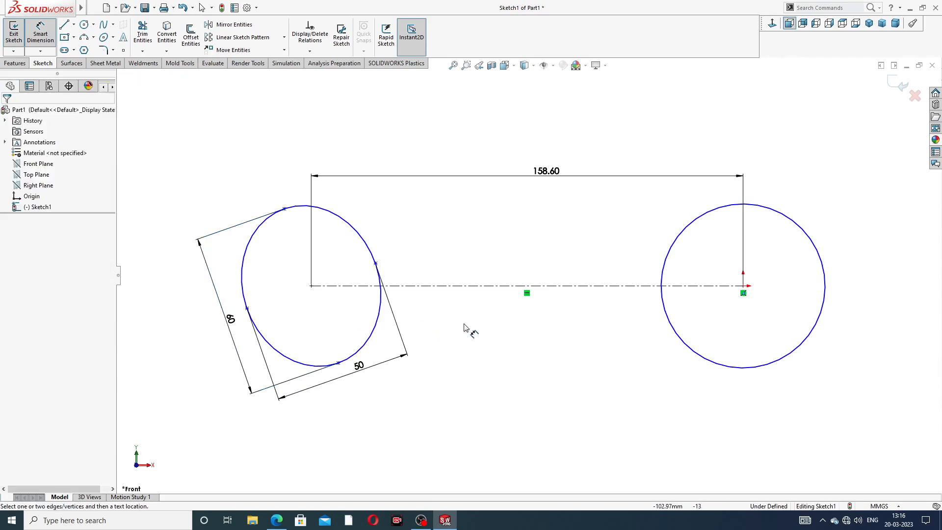
Check the ring end's diameter in the PDF drawing and dimension the circle at the origin to 42 mm diameter
{"action": "left_click", "coordinate": [277, 521]}
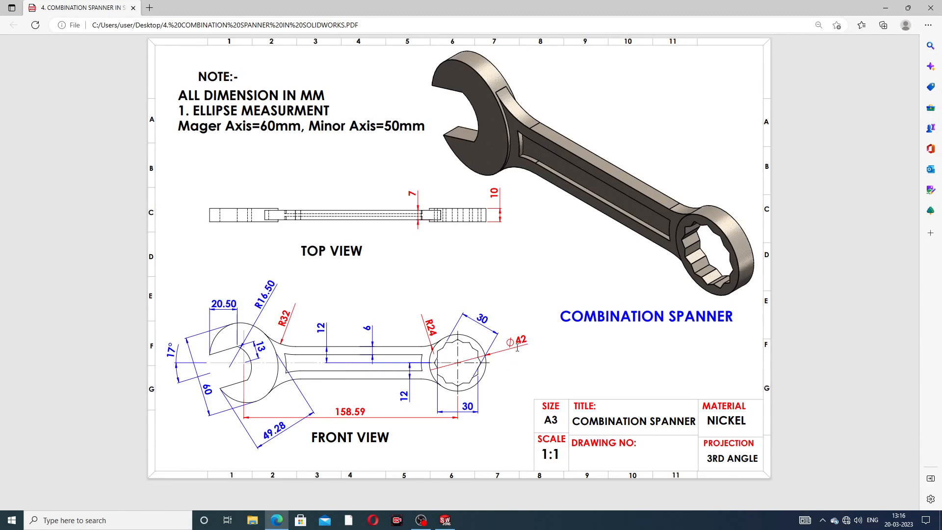
{"action": "left_click", "coordinate": [271, 521]}
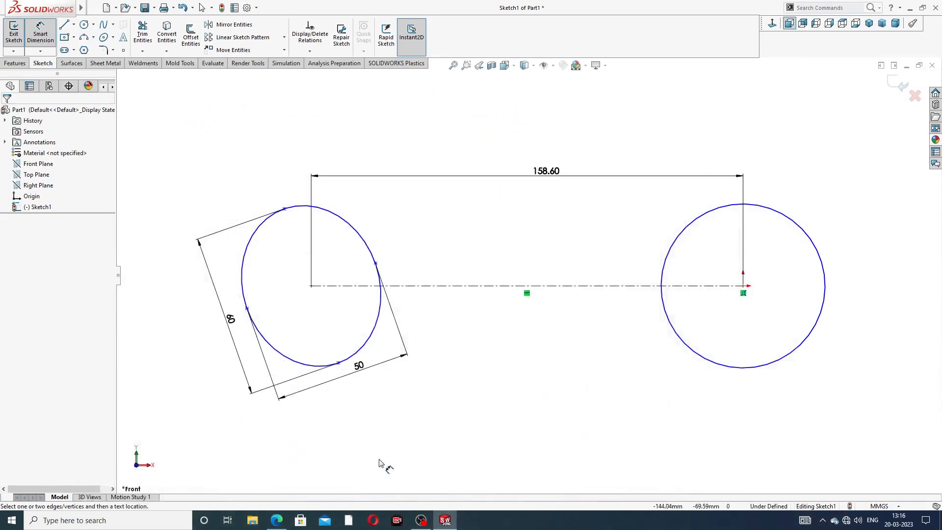
{"action": "left_click", "coordinate": [793, 220]}
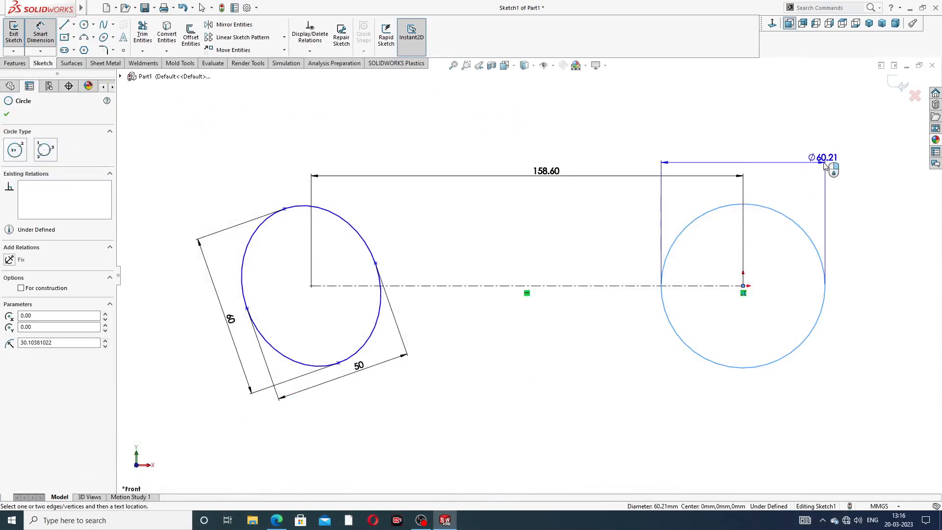
{"action": "left_click", "coordinate": [831, 158]}
{"action": "type", "text": "42"}
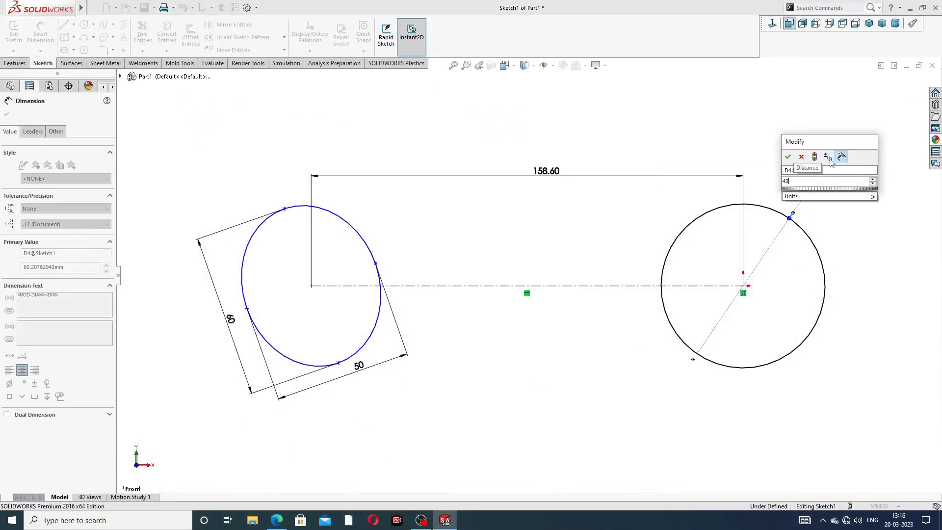
{"action": "key", "text": "Return"}
{"action": "left_click", "coordinate": [835, 185]}
Sketch a six-sided inscribed-circle polygon centred on the origin, with a vertex straight up and an inscribed diameter of about 30.9 mm
{"action": "scroll", "coordinate": [777, 281], "scroll_direction": "down", "scroll_amount": 3}
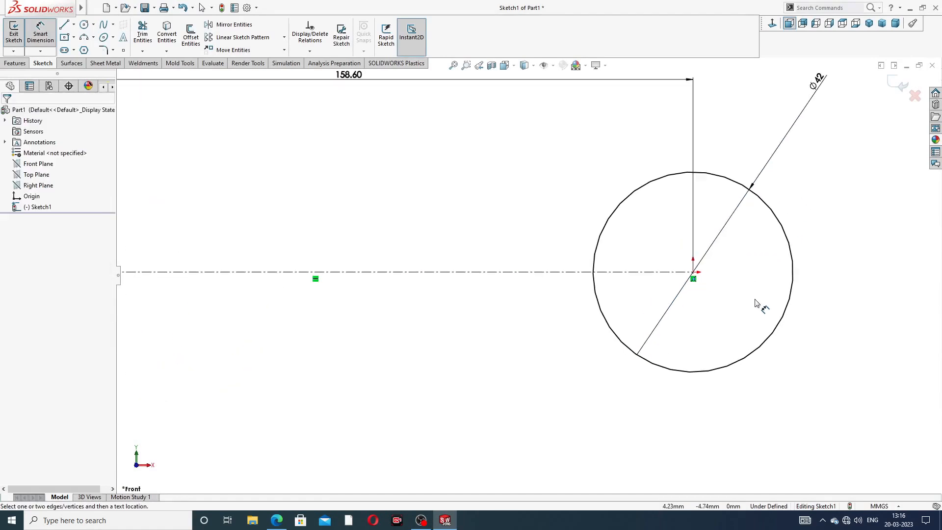
{"action": "right_click", "coordinate": [572, 186]}
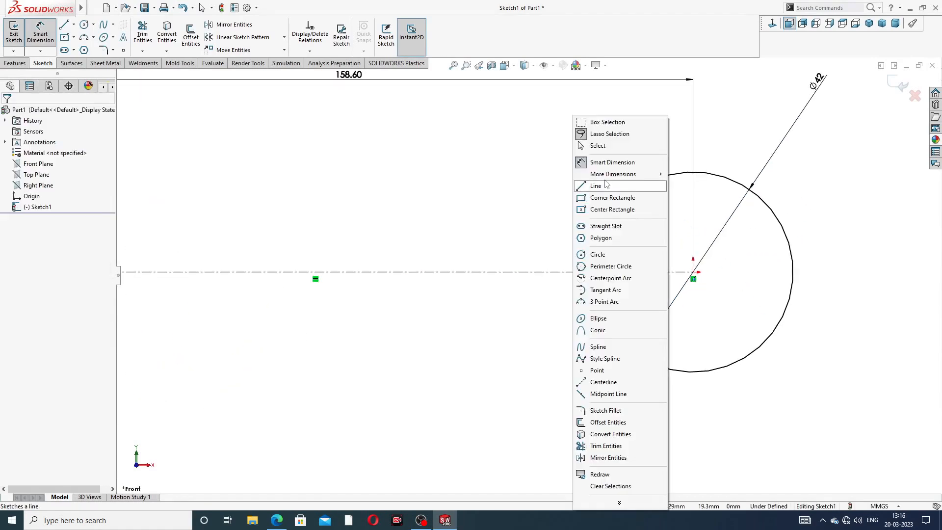
{"action": "left_click", "coordinate": [607, 150]}
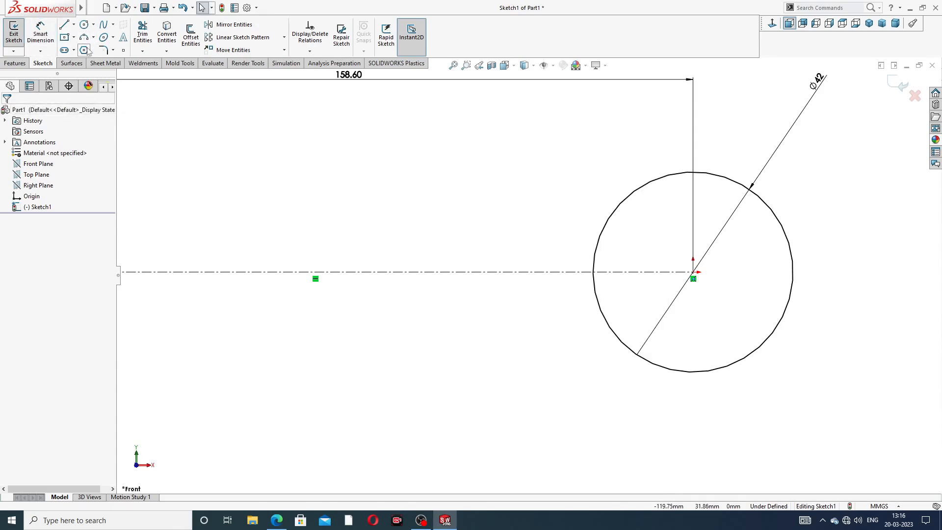
{"action": "left_click", "coordinate": [693, 272]}
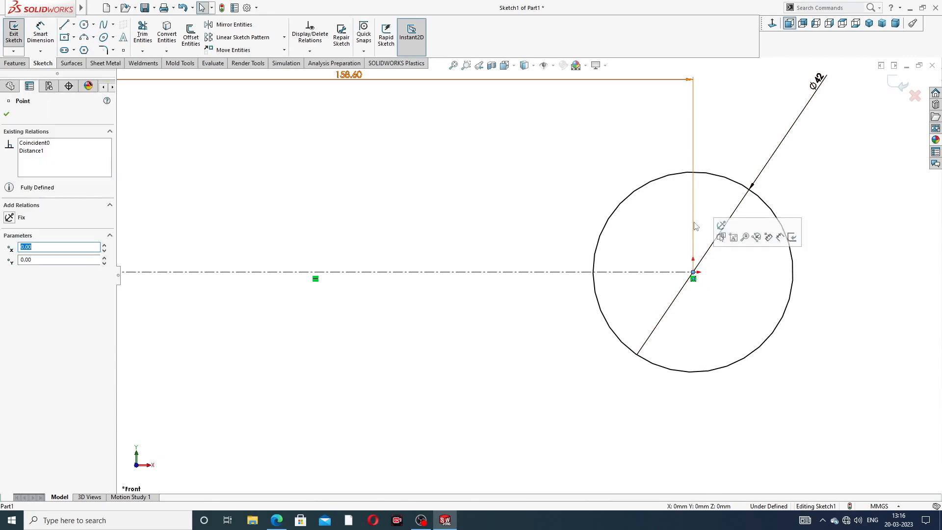
{"action": "left_click", "coordinate": [419, 191]}
{"action": "left_click", "coordinate": [84, 50]}
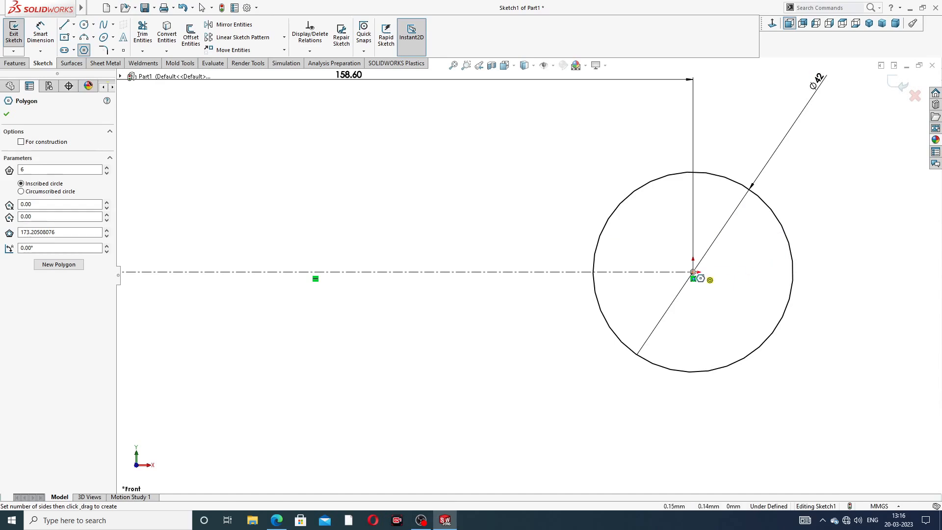
{"action": "left_click_drag", "start_coordinate": [694, 273], "coordinate": [693, 186]}
{"action": "right_click", "coordinate": [736, 152]}
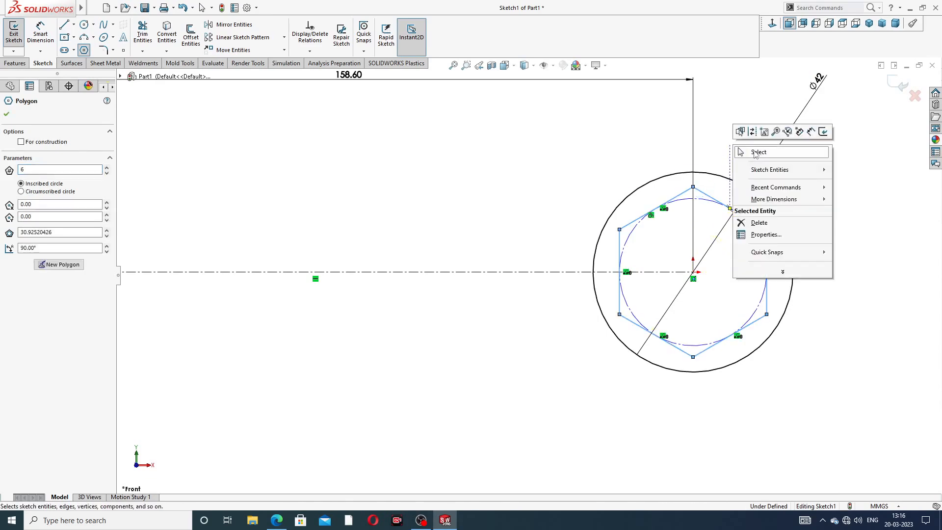
{"action": "left_click", "coordinate": [791, 93]}
Add a vertical relation to the hexagon's left side
{"action": "left_click", "coordinate": [620, 245]}
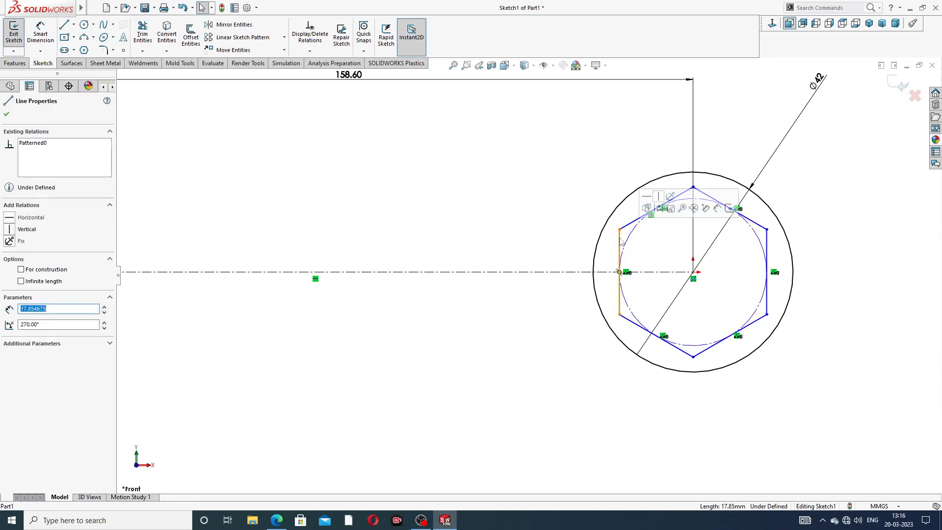
{"action": "left_click", "coordinate": [658, 196]}
{"action": "left_click", "coordinate": [719, 141]}
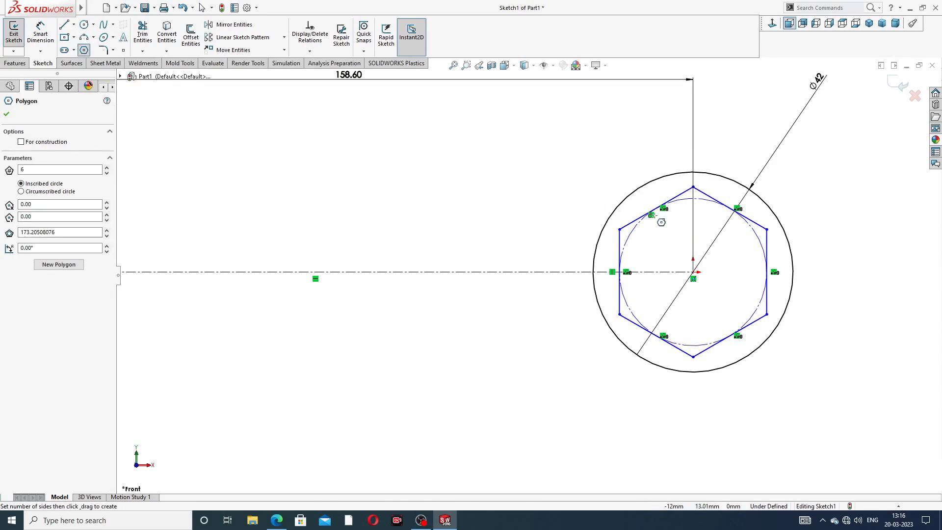
Sketch a second hexagon centred on the origin with a vertex on the centerline and an inscribed diameter of about 33.6 mm
{"action": "left_click", "coordinate": [693, 273]}
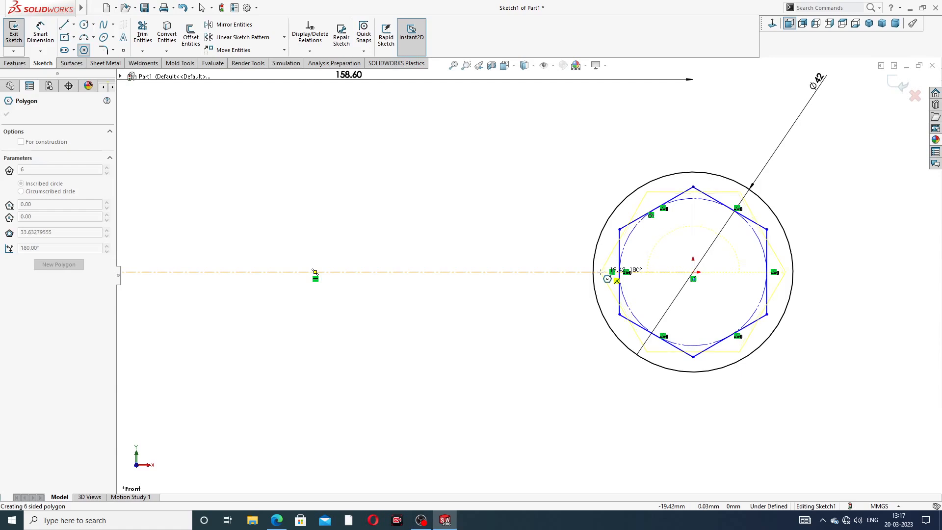
{"action": "left_click", "coordinate": [601, 272]}
{"action": "right_click", "coordinate": [557, 219]}
{"action": "left_click", "coordinate": [572, 223]}
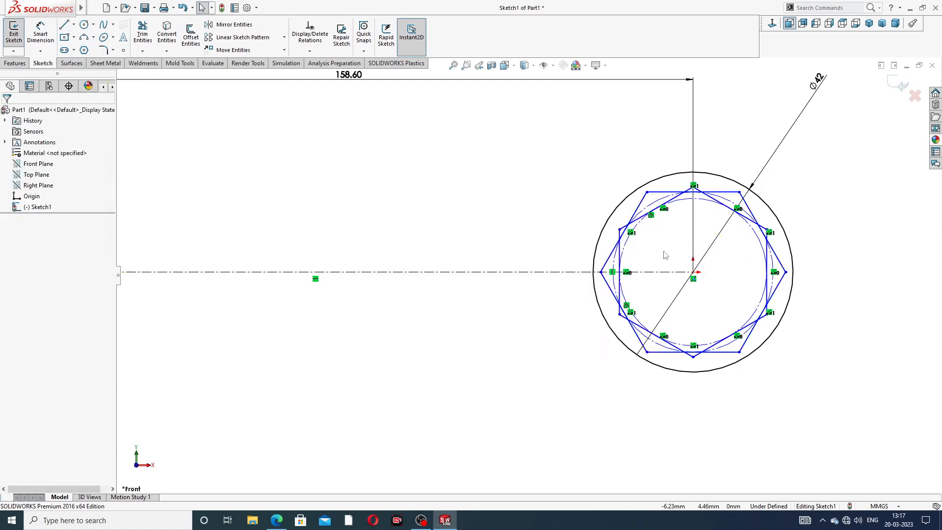
Add a horizontal relation to the second hexagon's upper side
{"action": "scroll", "coordinate": [666, 255], "scroll_direction": "down", "scroll_amount": 2}
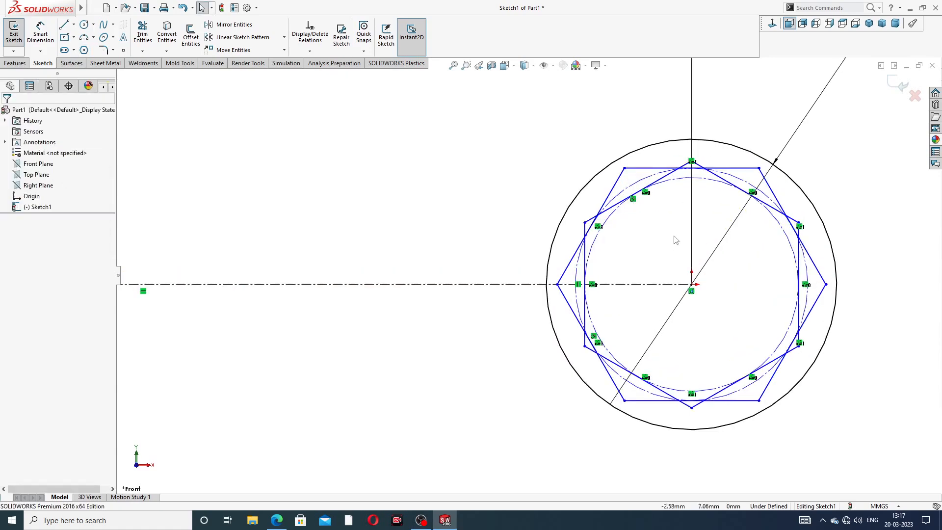
{"action": "left_click", "coordinate": [40, 33]}
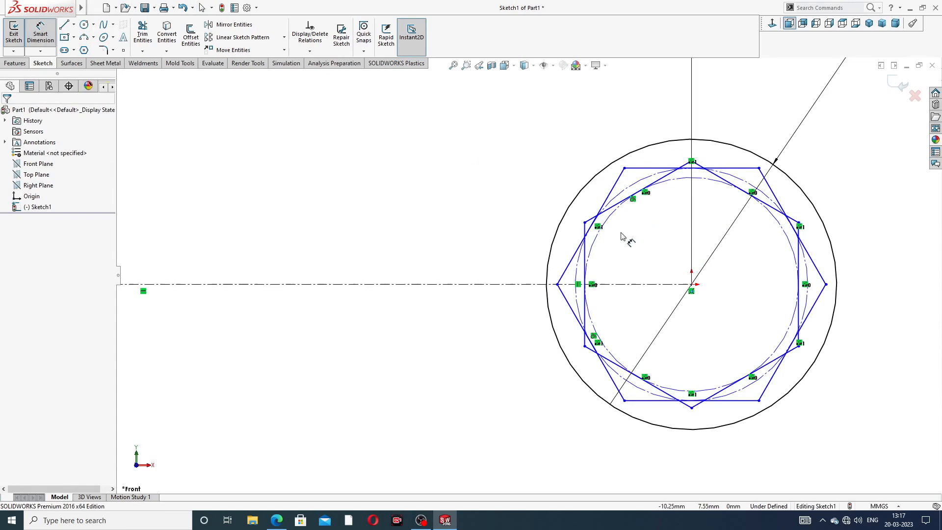
{"action": "right_click", "coordinate": [535, 162]}
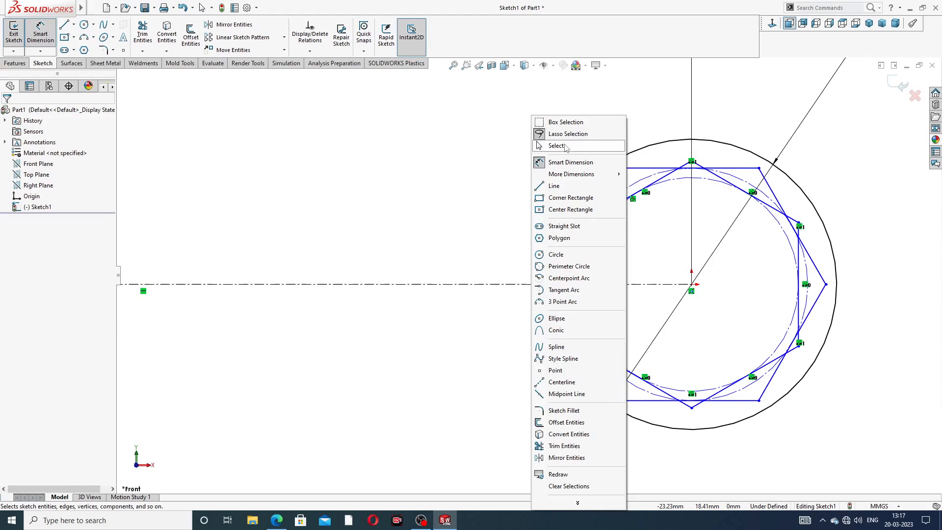
{"action": "left_click", "coordinate": [557, 145]}
{"action": "left_click", "coordinate": [648, 168]}
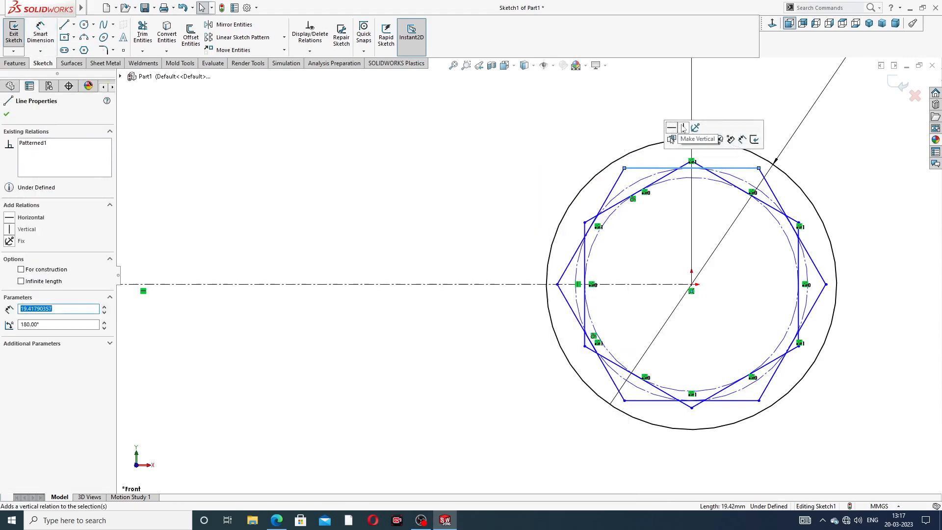
{"action": "left_click", "coordinate": [671, 129]}
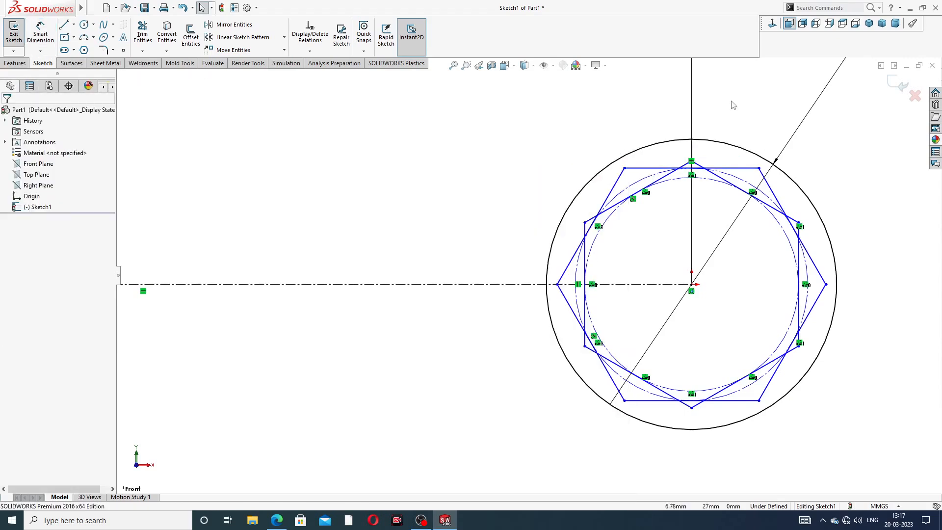
Dimension the distance between the first hexagon's two vertical sides as 30 mm
{"action": "left_click", "coordinate": [39, 37]}
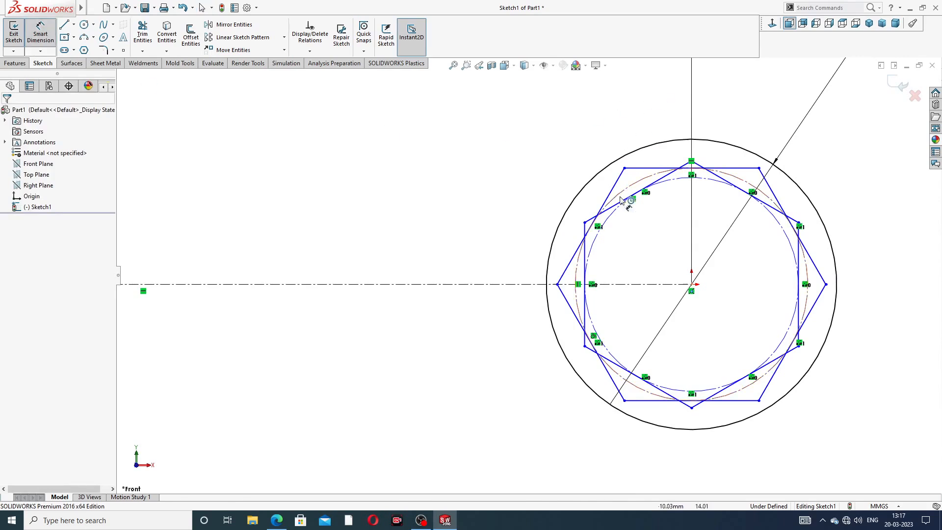
{"action": "left_click", "coordinate": [587, 255]}
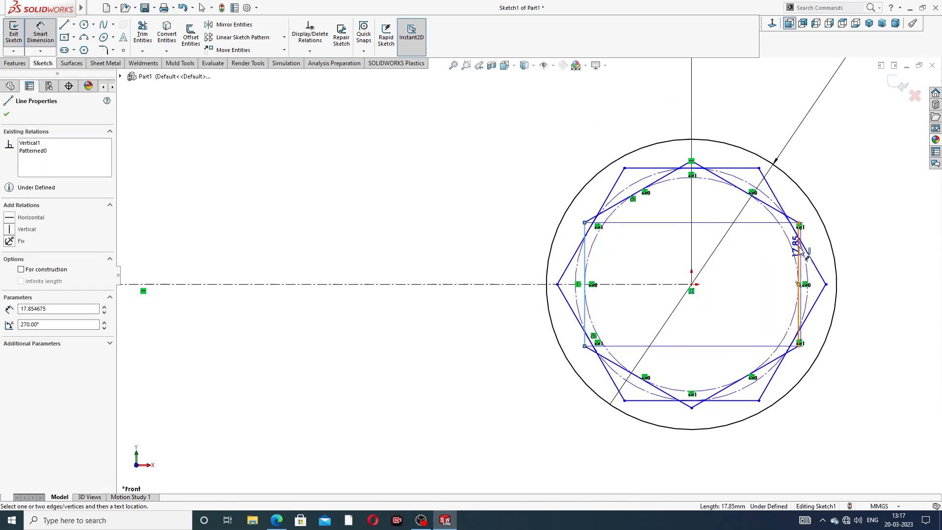
{"action": "left_click", "coordinate": [799, 280]}
{"action": "left_click", "coordinate": [691, 110]}
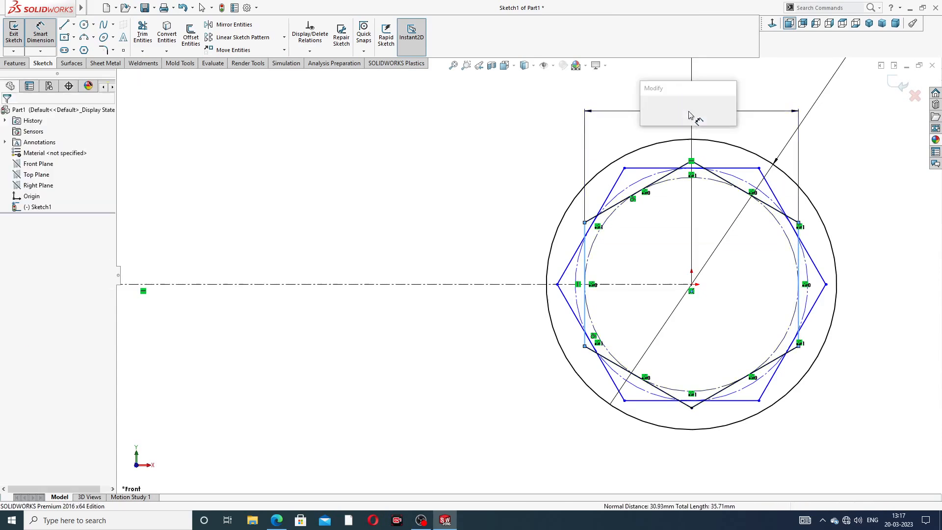
{"action": "type", "text": "30"}
{"action": "key", "text": "Return"}
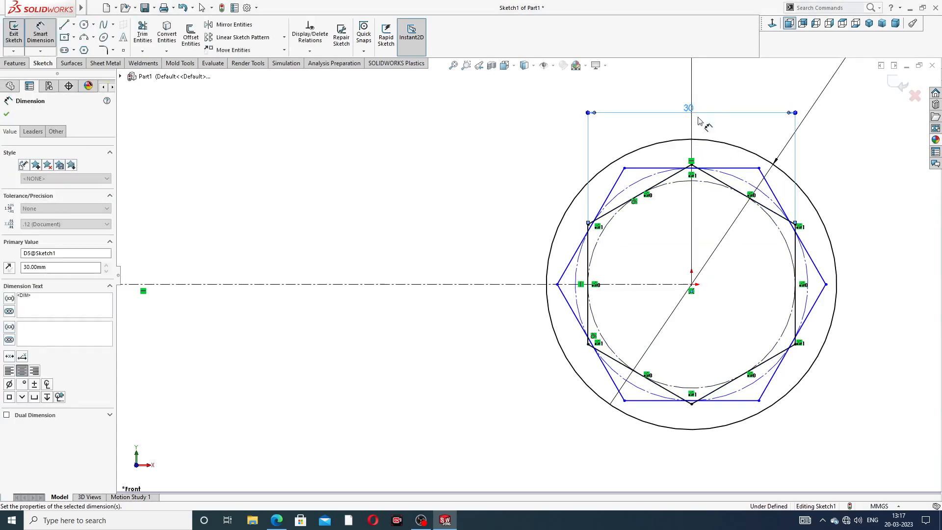
Dimension the distance between the second hexagon's upper and lower horizontal sides as 30 mm
{"action": "left_click", "coordinate": [717, 169]}
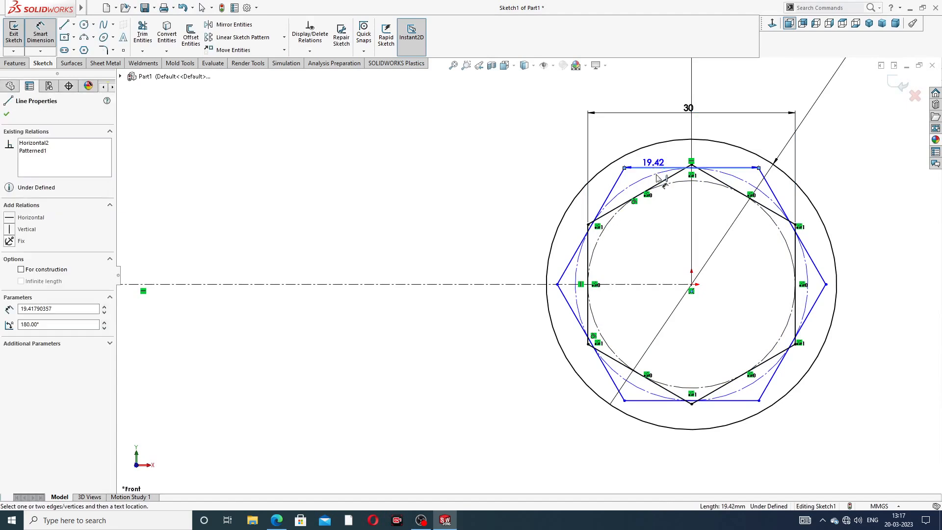
{"action": "left_click", "coordinate": [668, 402]}
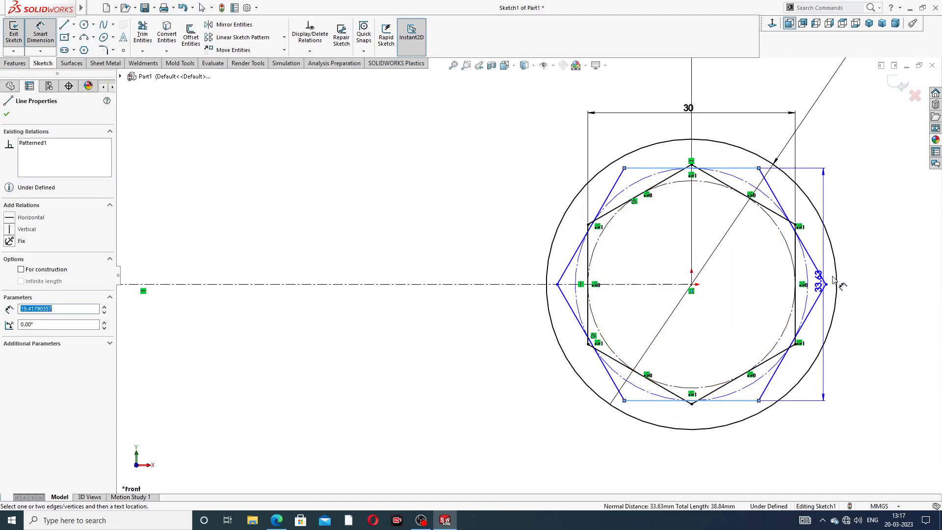
{"action": "left_click", "coordinate": [850, 275]}
{"action": "type", "text": "30"}
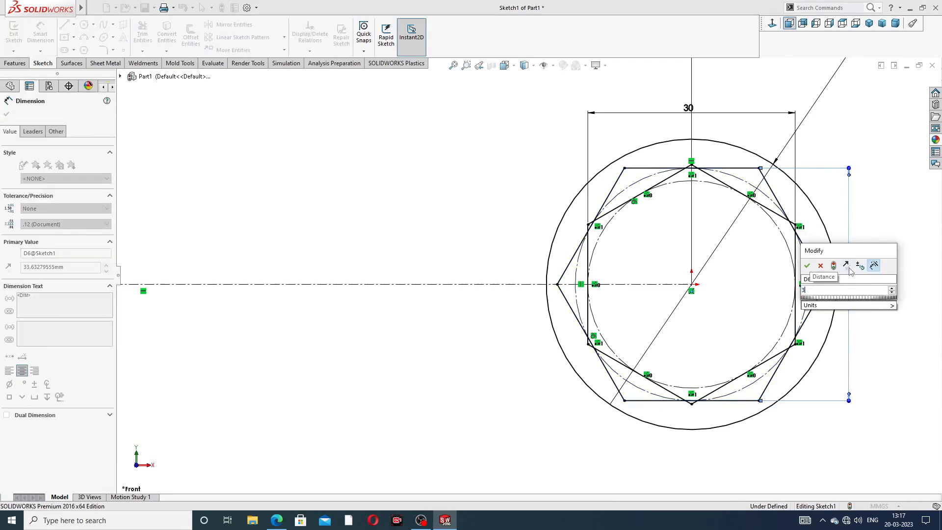
{"action": "key", "text": "Return"}
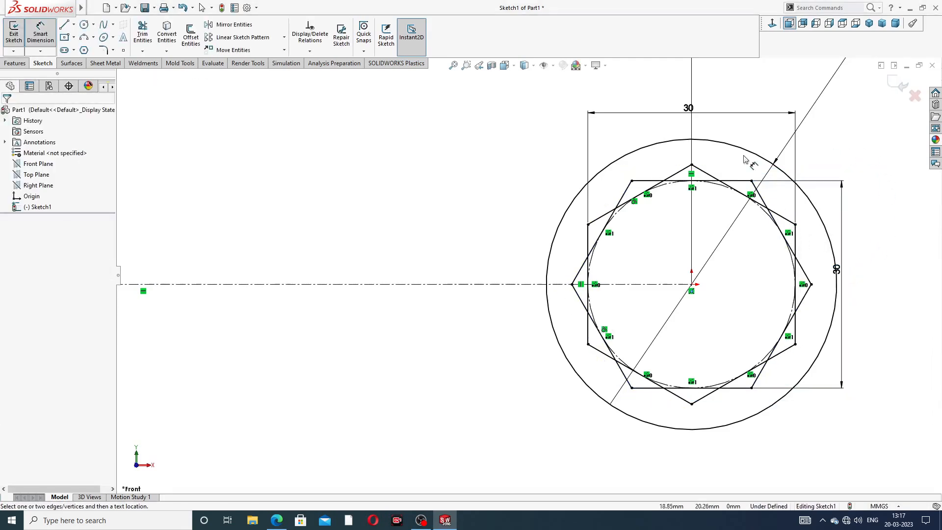
{"action": "right_click", "coordinate": [503, 179]}
{"action": "left_click", "coordinate": [528, 145]}
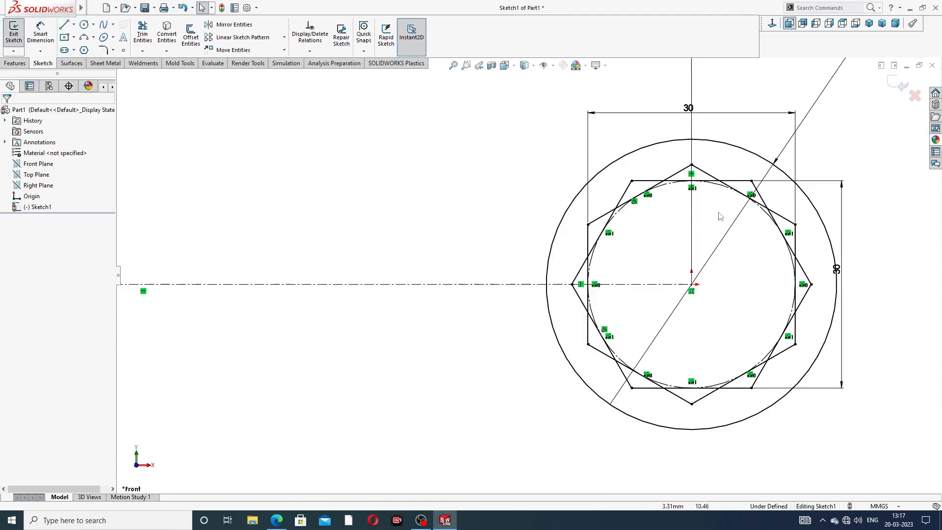
Trim the overlapping inner segments of both hexagons along the upper part of the ring opening with Trim to closest
{"action": "scroll", "coordinate": [718, 210], "scroll_direction": "down", "scroll_amount": 2}
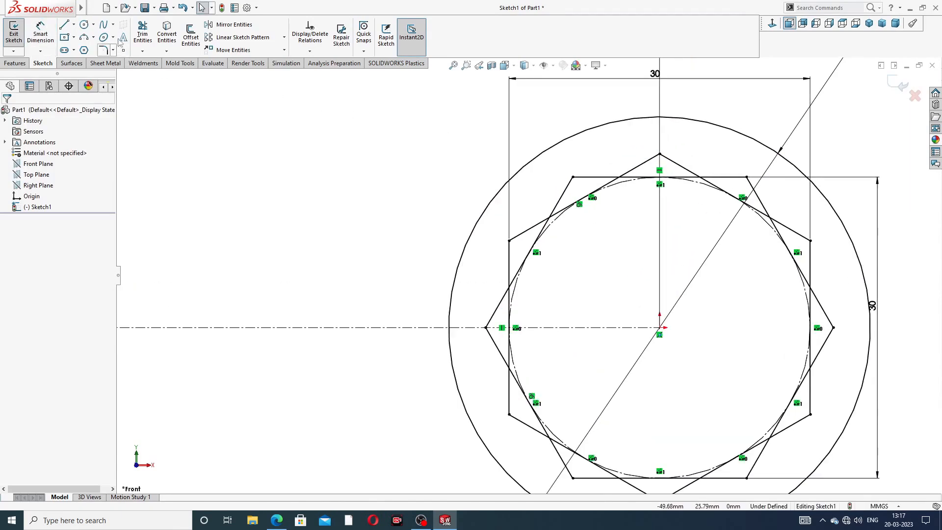
{"action": "left_click", "coordinate": [142, 34]}
{"action": "scroll", "coordinate": [644, 191], "scroll_direction": "down", "scroll_amount": 2}
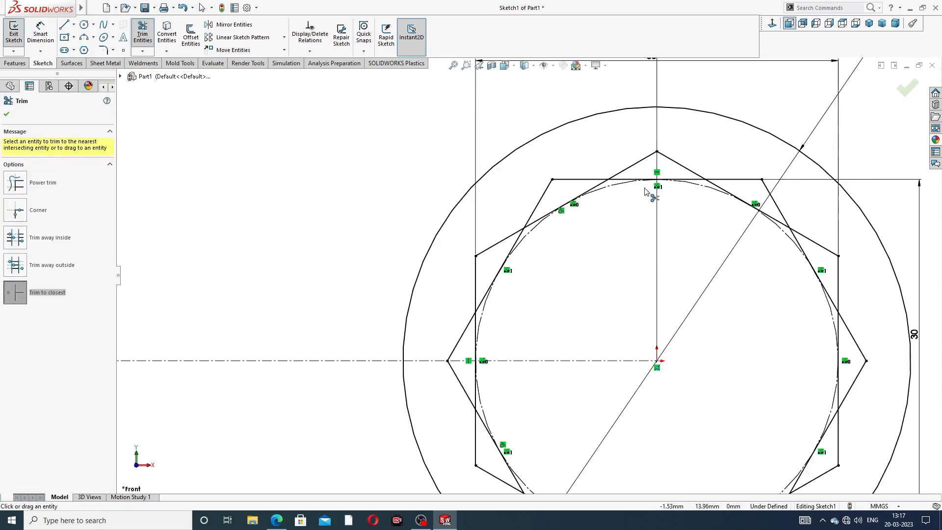
{"action": "left_click", "coordinate": [583, 191]}
{"action": "left_click", "coordinate": [523, 226]}
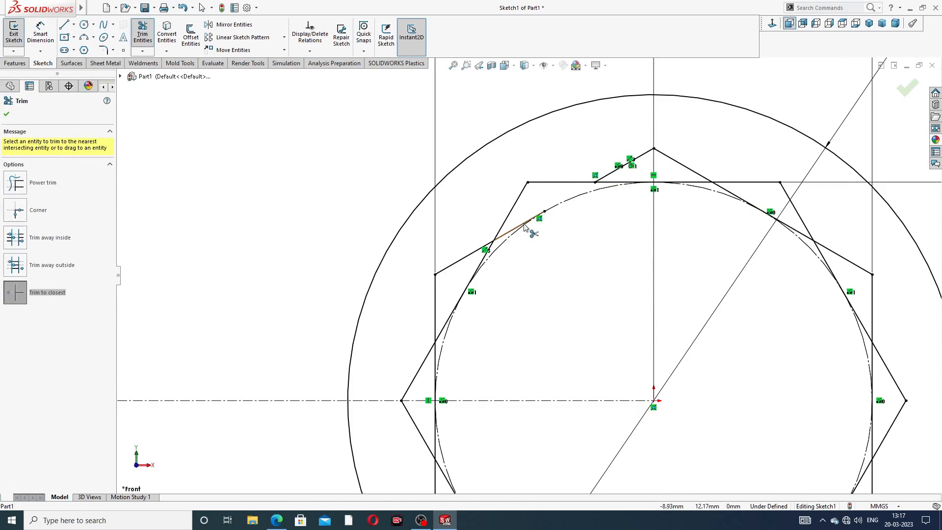
{"action": "left_click", "coordinate": [635, 184]}
{"action": "left_click", "coordinate": [706, 185]}
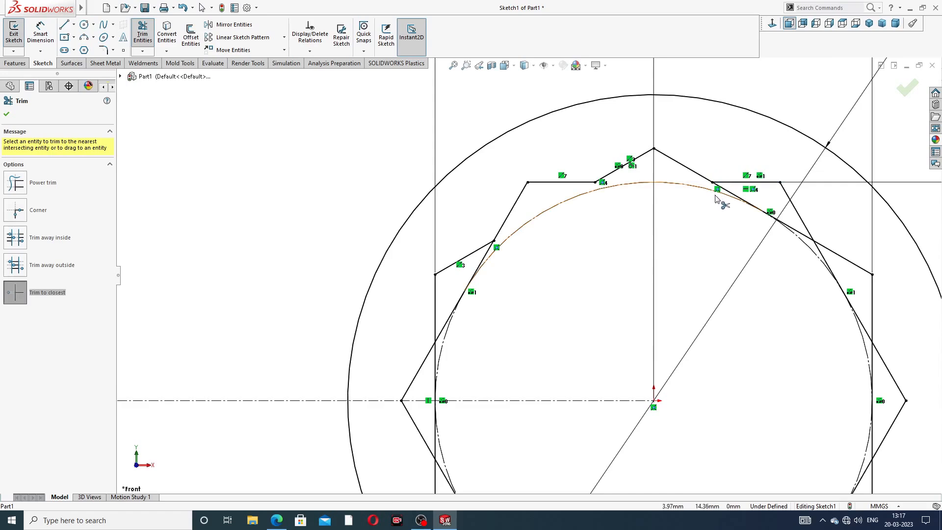
{"action": "left_click", "coordinate": [744, 201]}
{"action": "left_click", "coordinate": [786, 231]}
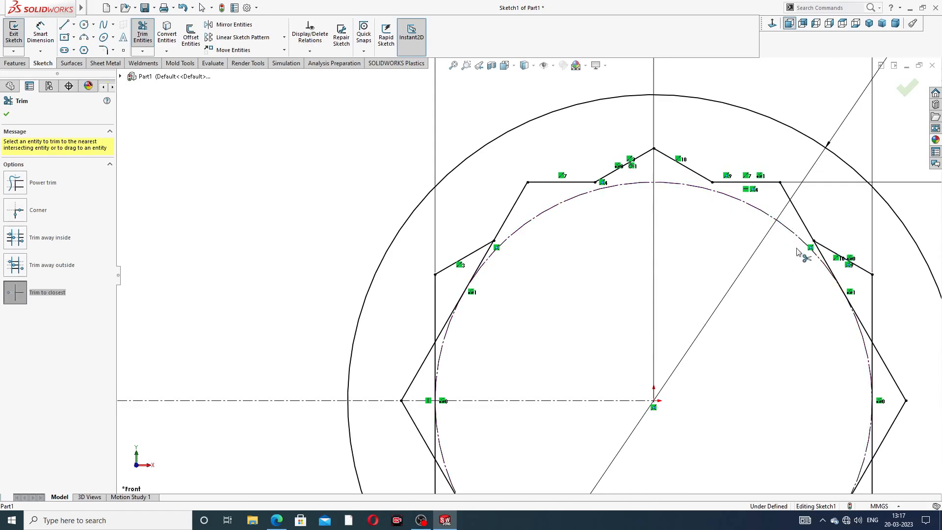
Trim the overlapping inner hexagon segments on the right side of the ring opening, above and across the horizontal axis
{"action": "scroll", "coordinate": [817, 286], "scroll_direction": "up", "scroll_amount": 3}
{"action": "scroll", "coordinate": [701, 314], "scroll_direction": "down", "scroll_amount": 2}
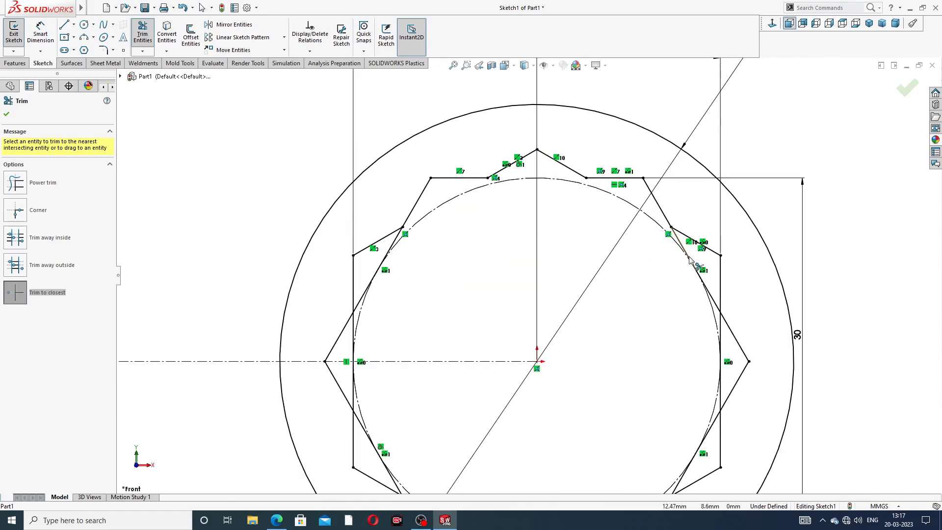
{"action": "left_click", "coordinate": [690, 259]}
{"action": "left_click", "coordinate": [719, 309]}
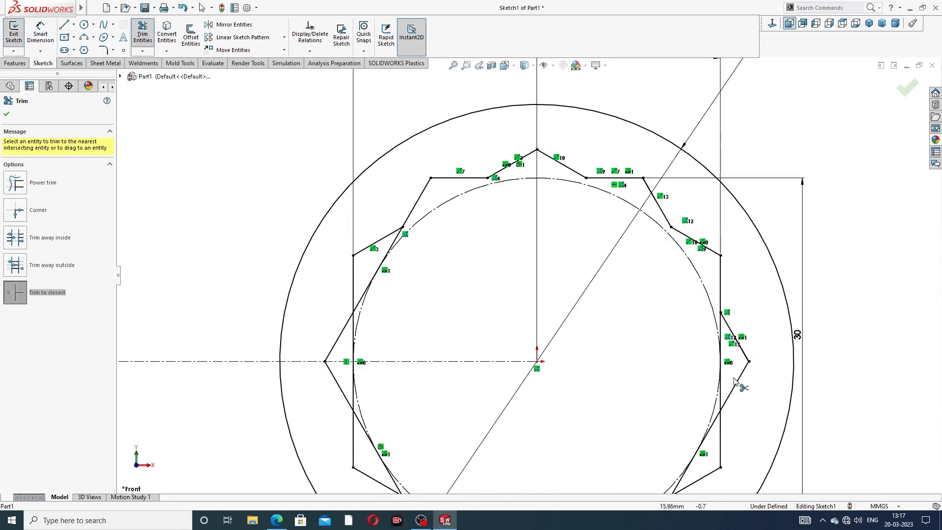
{"action": "left_click", "coordinate": [721, 388]}
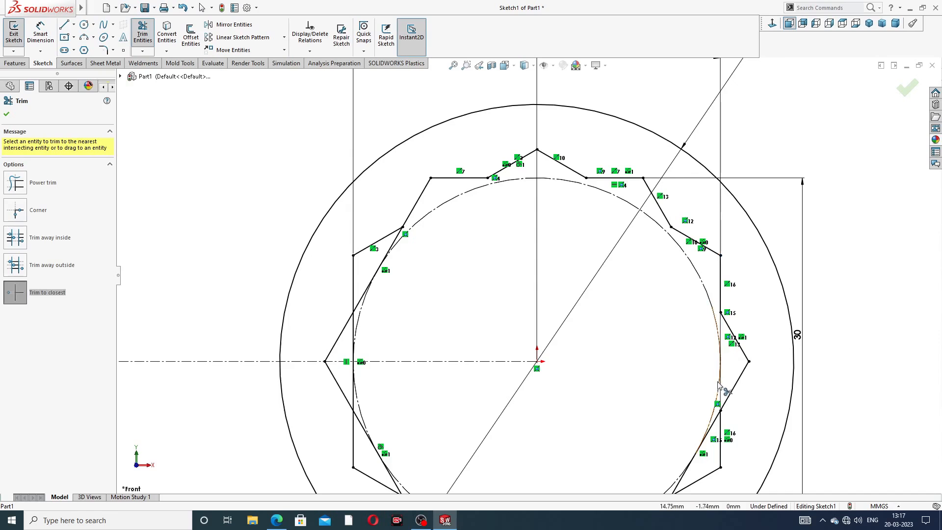
Trim the overlapping inner hexagon segments on the left side of the ring opening, above and across the centerline
{"action": "left_click", "coordinate": [383, 260]}
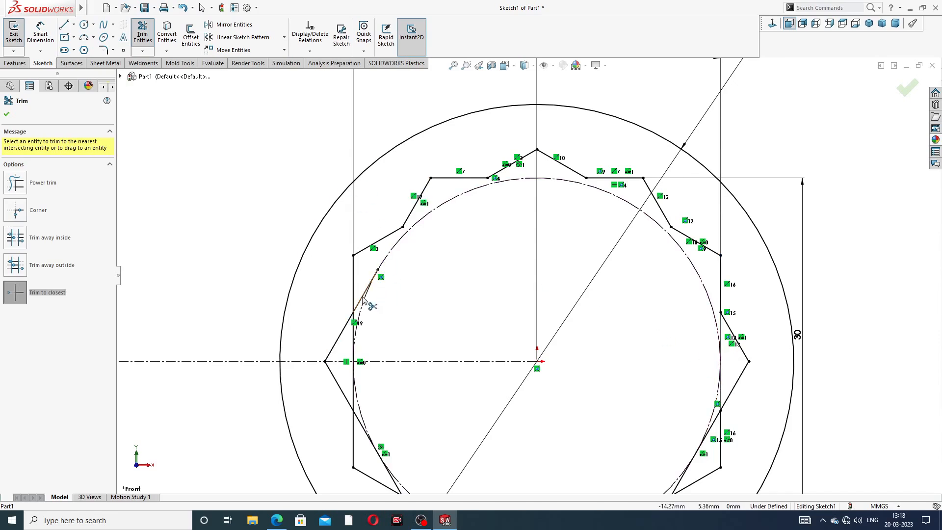
{"action": "left_click", "coordinate": [363, 300]}
{"action": "scroll", "coordinate": [395, 322], "scroll_direction": "up", "scroll_amount": 3}
{"action": "scroll", "coordinate": [422, 344], "scroll_direction": "down", "scroll_amount": 3}
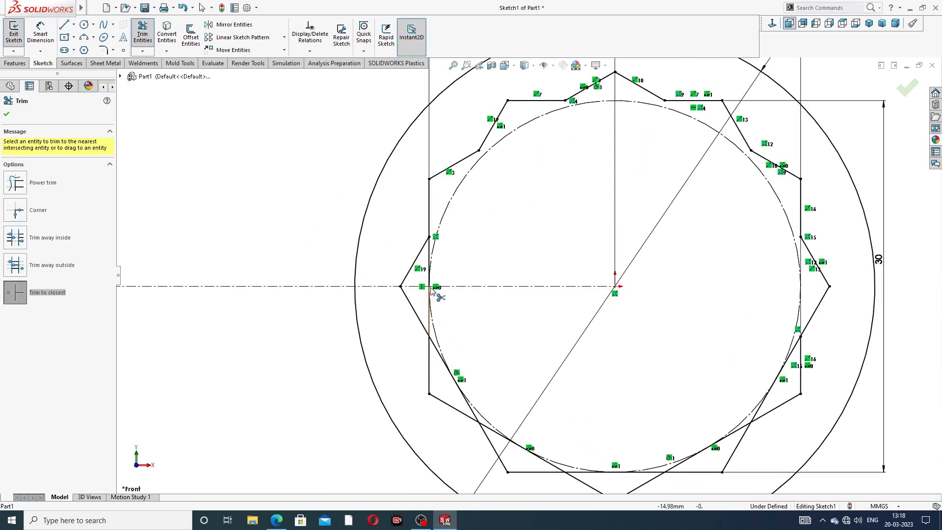
{"action": "left_click", "coordinate": [431, 271]}
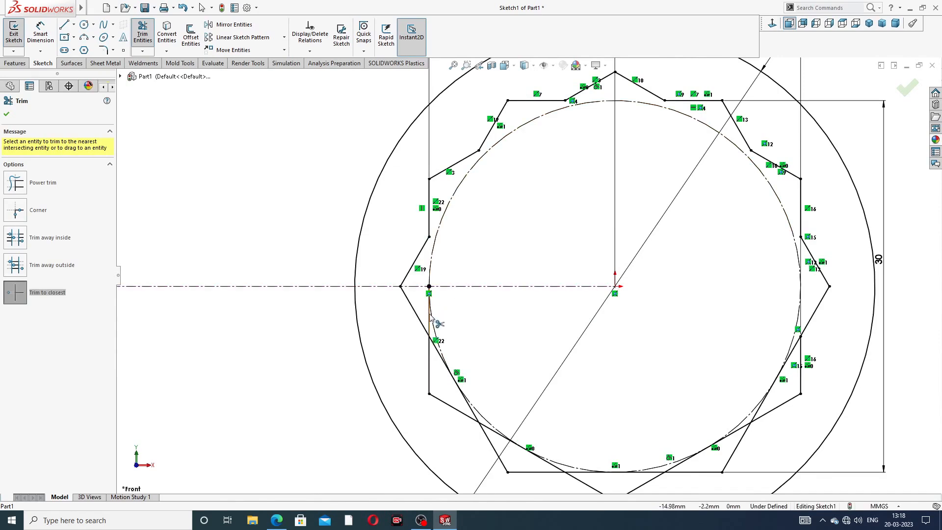
{"action": "left_click", "coordinate": [431, 318]}
Trim the overlapping inner hexagon segments at the lower left and across the lowest point of the ring opening
{"action": "scroll", "coordinate": [462, 390], "scroll_direction": "down", "scroll_amount": 2}
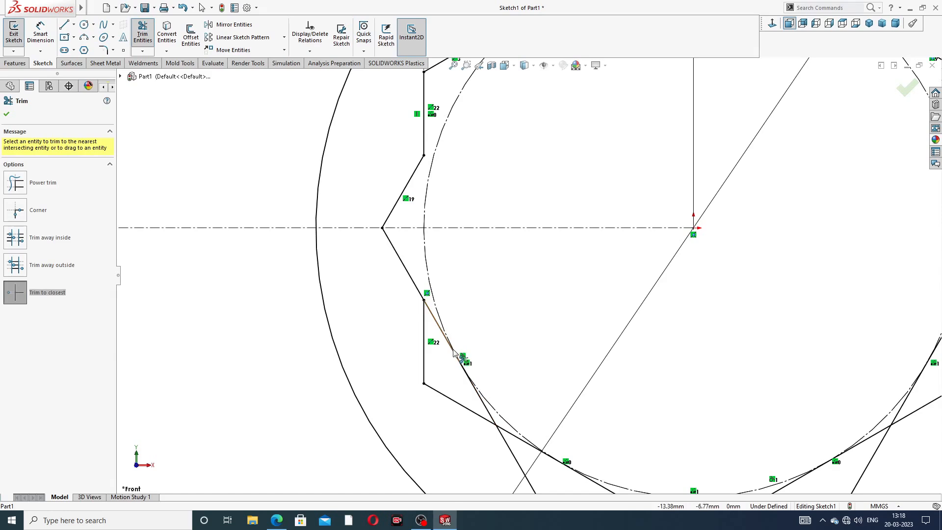
{"action": "left_click", "coordinate": [462, 361]}
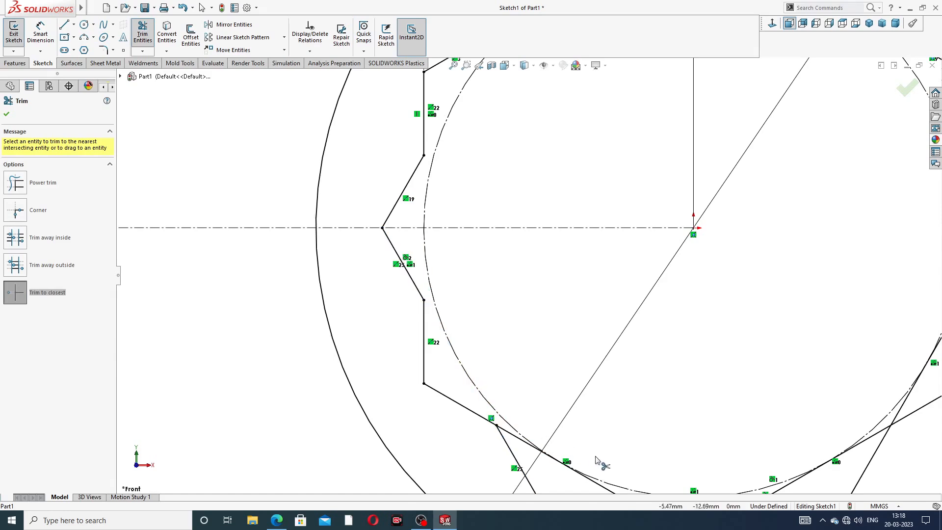
{"action": "scroll", "coordinate": [599, 463], "scroll_direction": "up", "scroll_amount": 2}
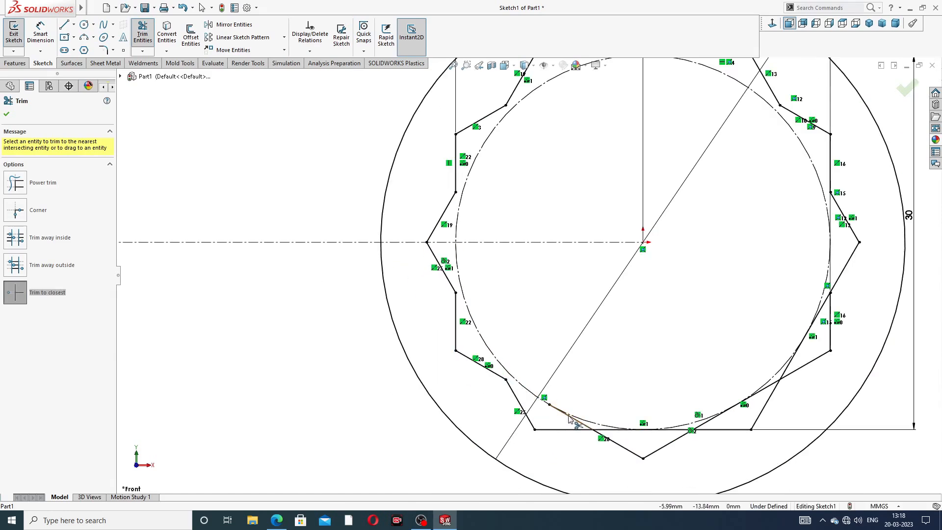
{"action": "scroll", "coordinate": [638, 441], "scroll_direction": "down", "scroll_amount": 2}
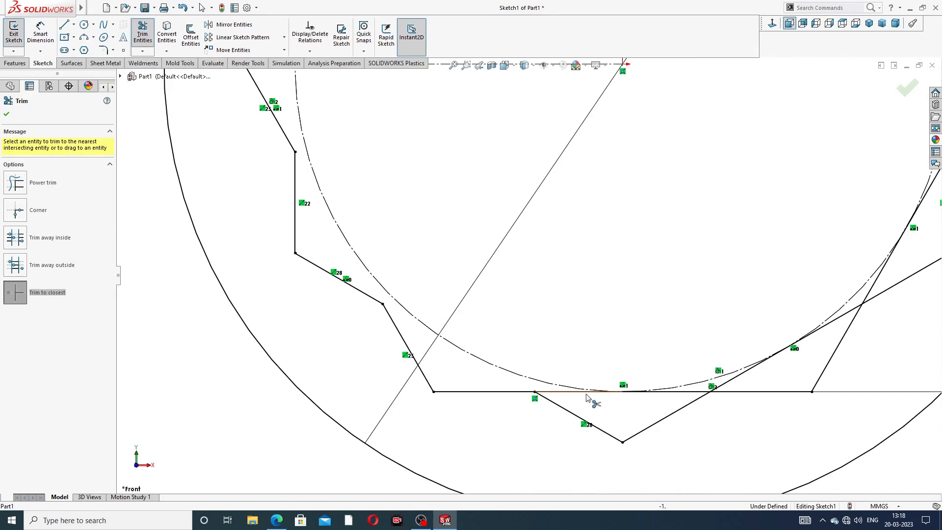
{"action": "left_click", "coordinate": [651, 392]}
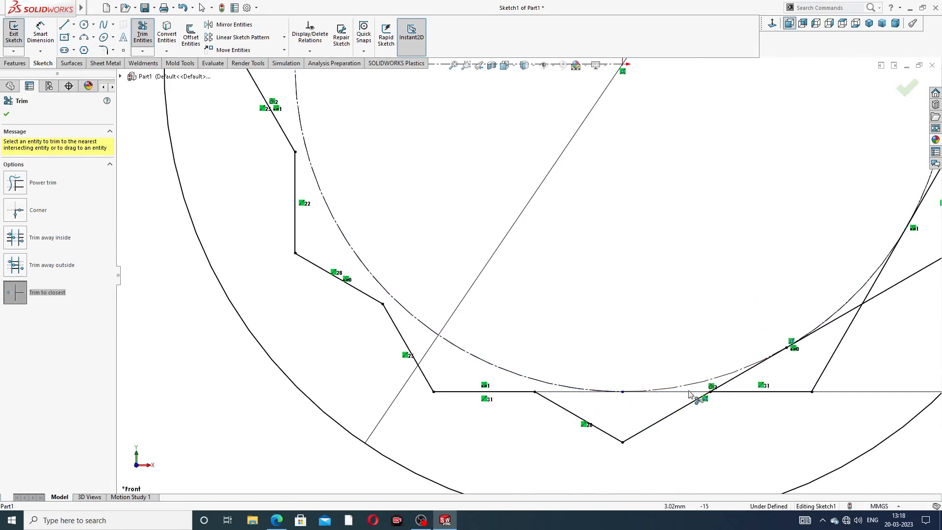
Trim the remaining overlapping inner hexagon segments at the lower right of the ring opening, leaving only the twelve-point outline
{"action": "scroll", "coordinate": [734, 371], "scroll_direction": "up", "scroll_amount": 2}
{"action": "scroll", "coordinate": [692, 324], "scroll_direction": "down", "scroll_amount": 3}
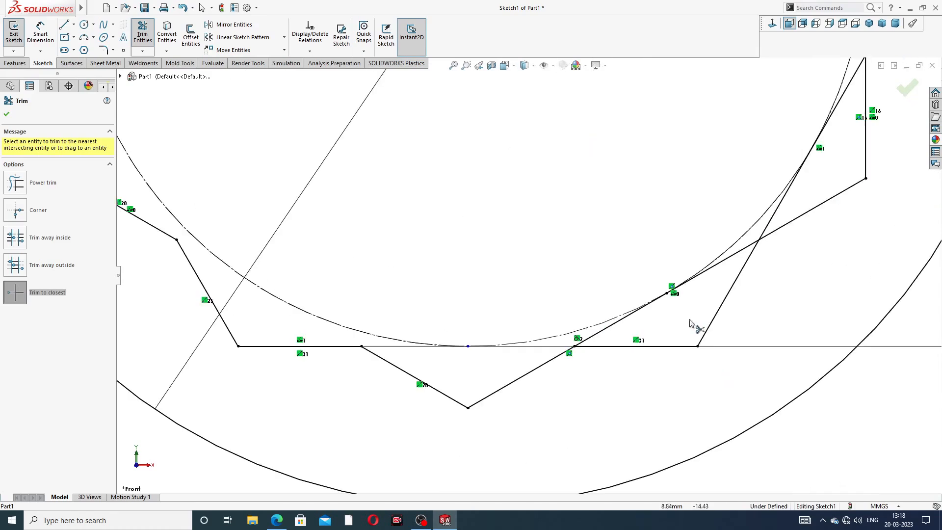
{"action": "left_click", "coordinate": [638, 314]}
{"action": "left_click", "coordinate": [715, 268]}
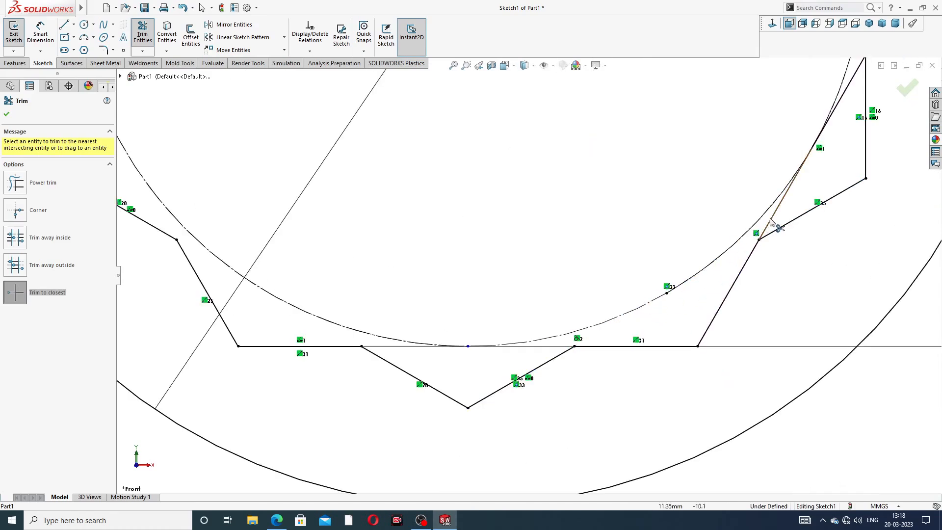
{"action": "left_click", "coordinate": [782, 216]}
{"action": "left_click", "coordinate": [825, 131]}
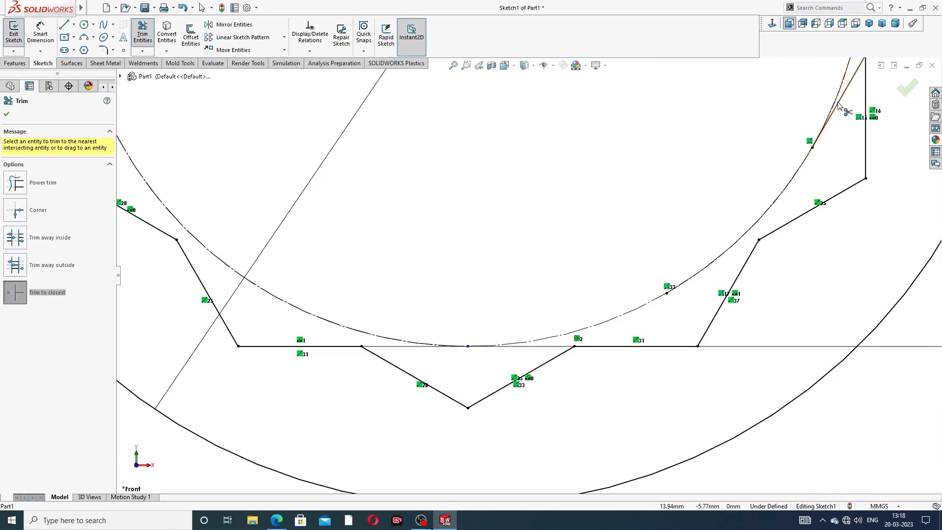
{"action": "left_click", "coordinate": [838, 105]}
Try to trim the inscribed construction circle's arc near its lowest point, and undo that trim
{"action": "scroll", "coordinate": [800, 151], "scroll_direction": "up", "scroll_amount": 5}
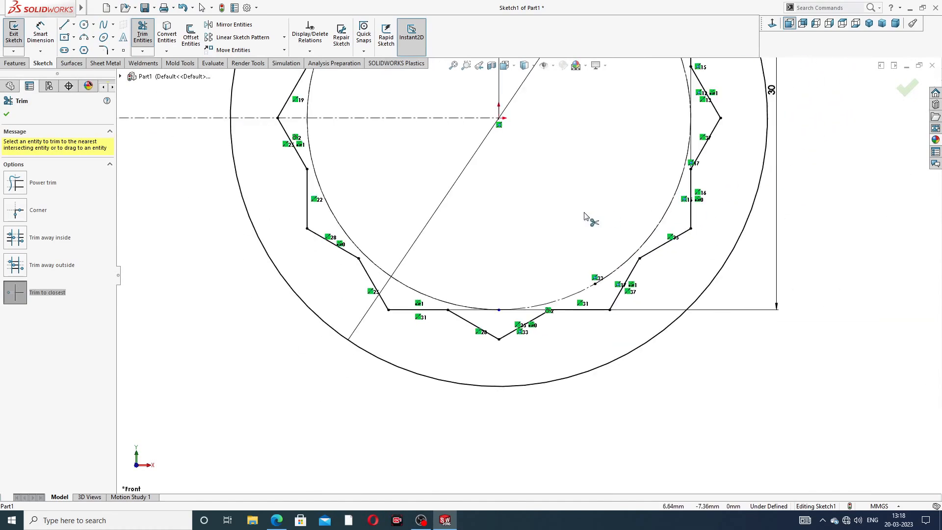
{"action": "scroll", "coordinate": [551, 159], "scroll_direction": "down", "scroll_amount": 3}
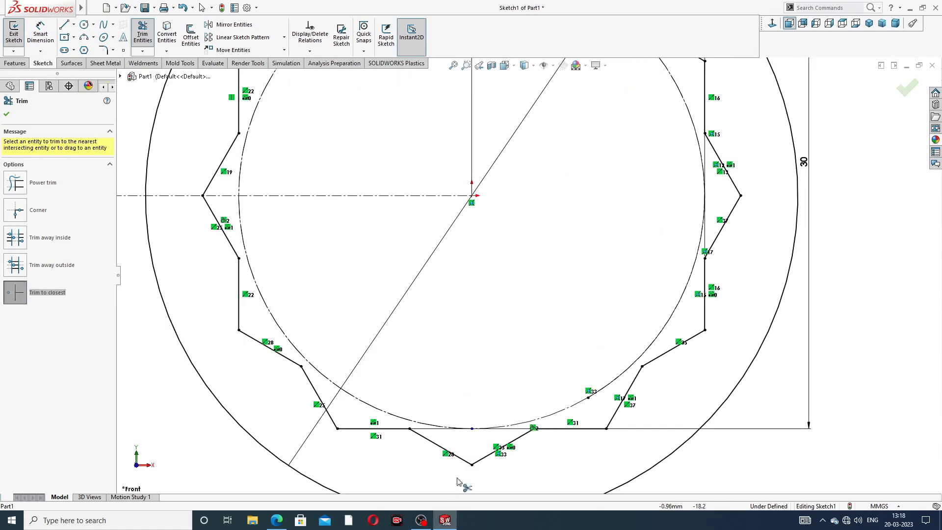
{"action": "scroll", "coordinate": [442, 456], "scroll_direction": "down", "scroll_amount": 3}
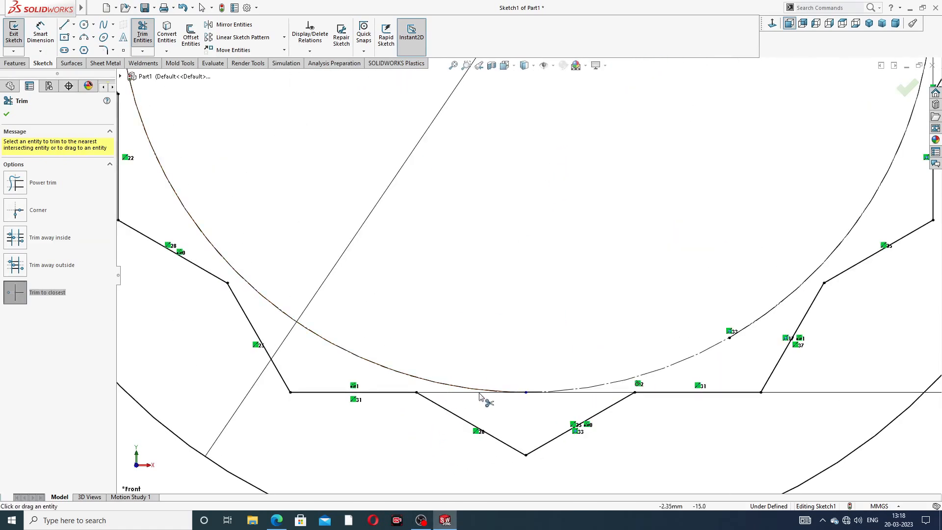
{"action": "left_click", "coordinate": [565, 397]}
{"action": "scroll", "coordinate": [568, 381], "scroll_direction": "up", "scroll_amount": 3}
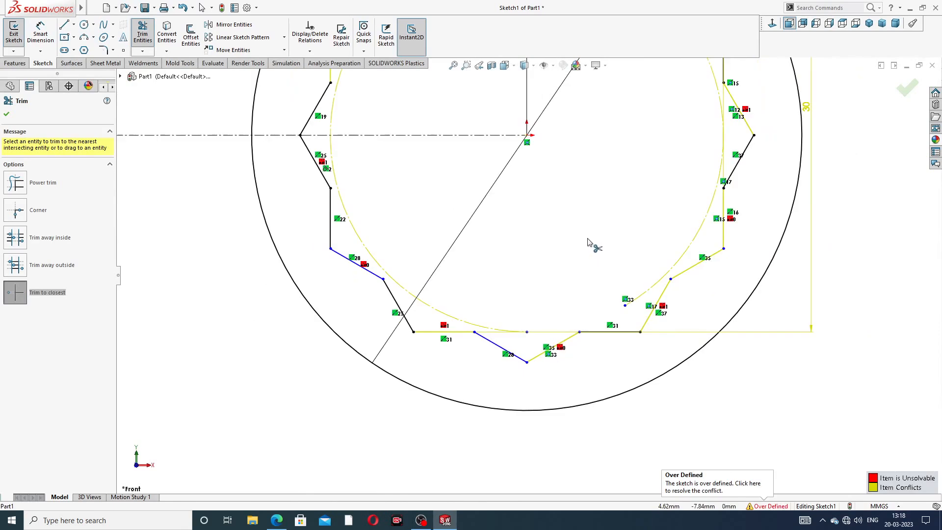
{"action": "left_click", "coordinate": [6, 114]}
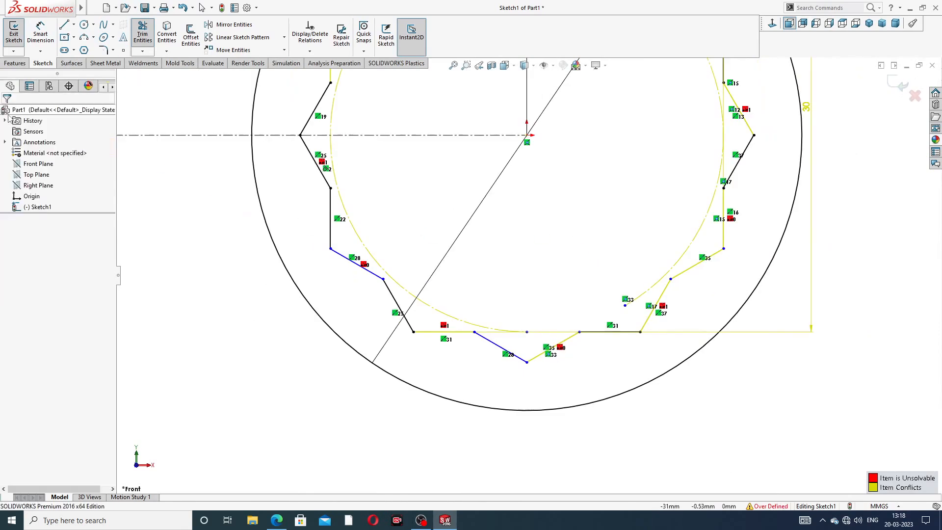
{"action": "key", "text": "ctrl+z"}
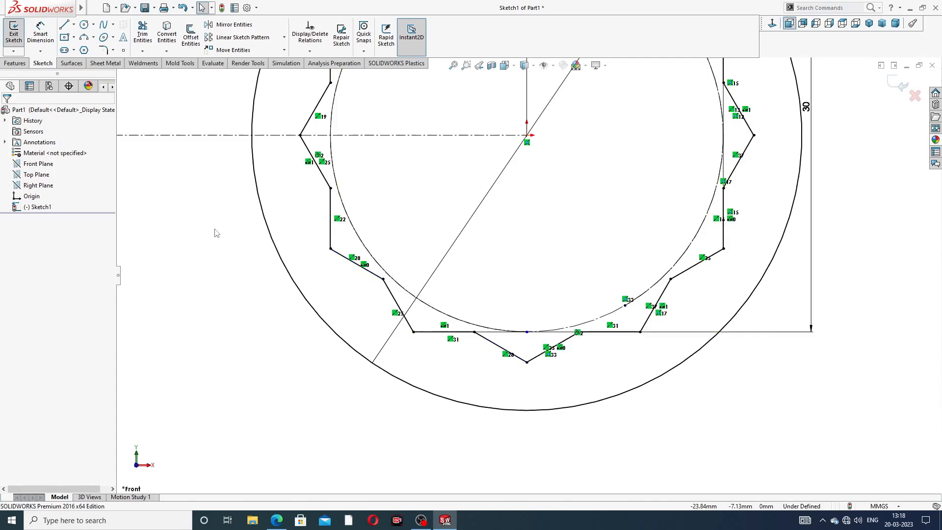
{"action": "scroll", "coordinate": [558, 271], "scroll_direction": "down", "scroll_amount": 5}
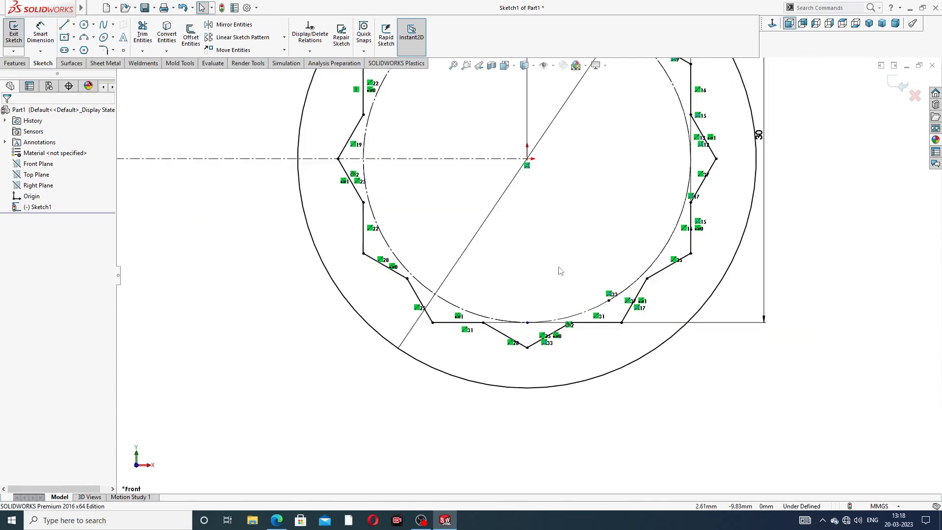
Move the ring opening's vertical 30 mm dimension outward, clear of the Ø42 outer circle
{"action": "scroll", "coordinate": [596, 182], "scroll_direction": "up", "scroll_amount": 4}
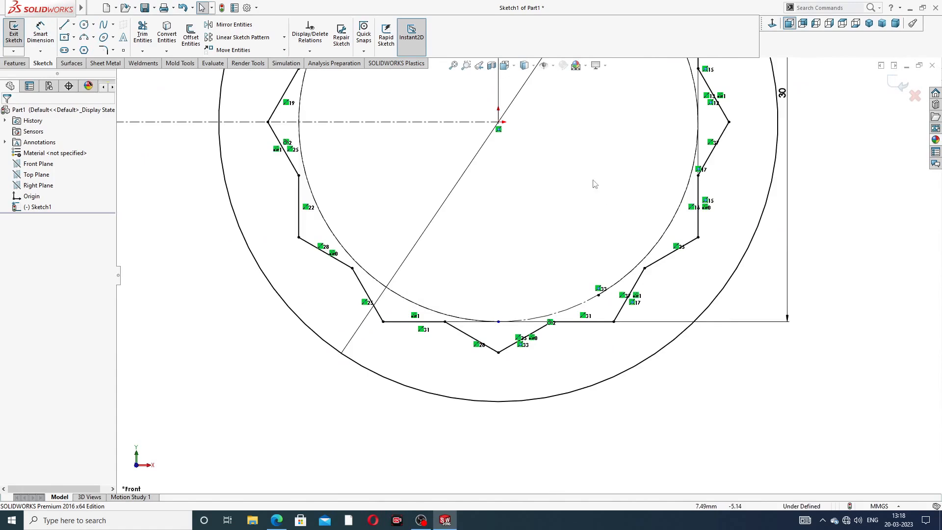
{"action": "scroll", "coordinate": [536, 158], "scroll_direction": "down", "scroll_amount": 3}
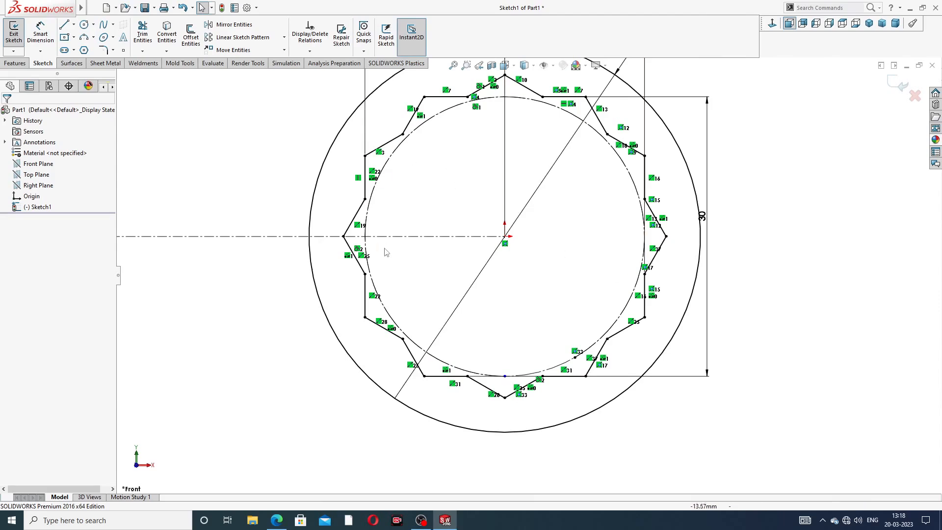
{"action": "scroll", "coordinate": [398, 239], "scroll_direction": "up", "scroll_amount": 1}
{"action": "scroll", "coordinate": [528, 275], "scroll_direction": "up", "scroll_amount": 2}
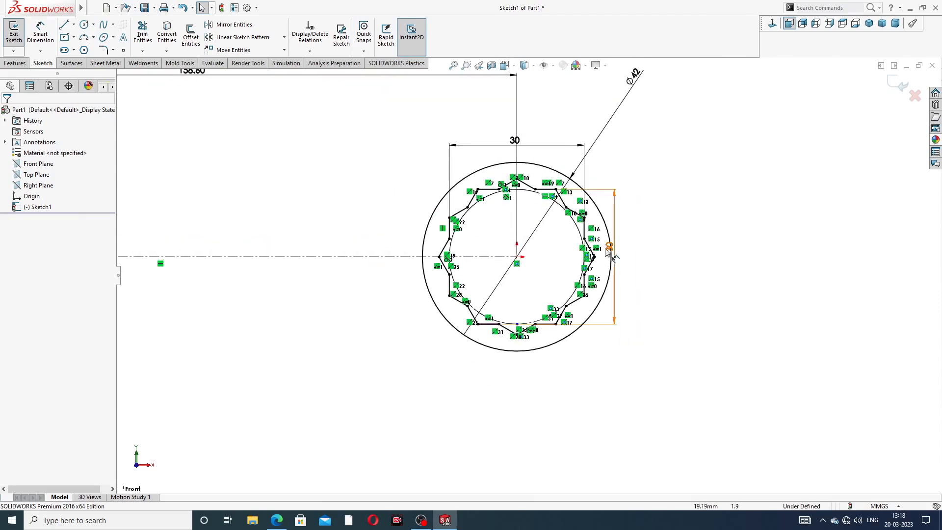
{"action": "left_click_drag", "start_coordinate": [620, 255], "coordinate": [653, 248]}
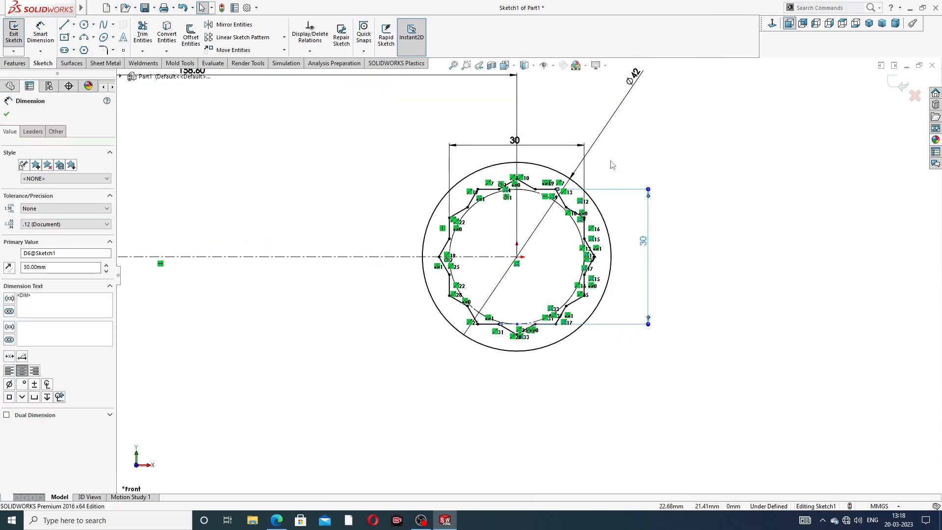
{"action": "left_click", "coordinate": [517, 149]}
{"action": "scroll", "coordinate": [299, 157], "scroll_direction": "up", "scroll_amount": 5}
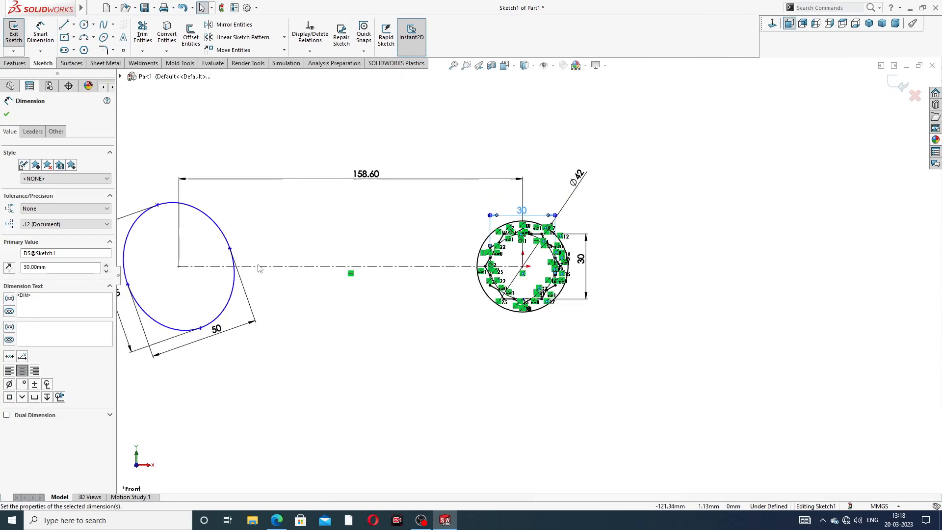
Draw a horizontal centerline about 15 mm long from the jaw ellipse's center, extending away from the ring end
{"action": "scroll", "coordinate": [242, 266], "scroll_direction": "down", "scroll_amount": 3}
{"action": "scroll", "coordinate": [275, 198], "scroll_direction": "down", "scroll_amount": 2}
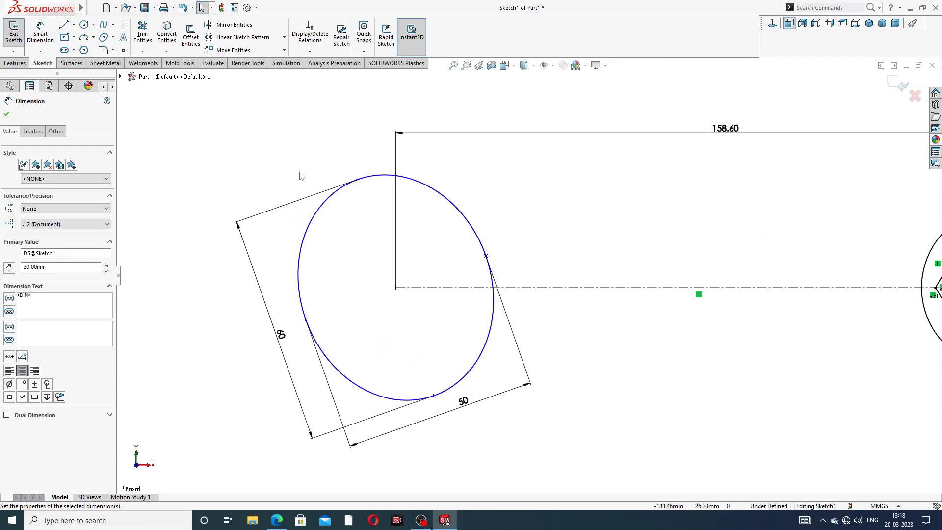
{"action": "left_click", "coordinate": [74, 24]}
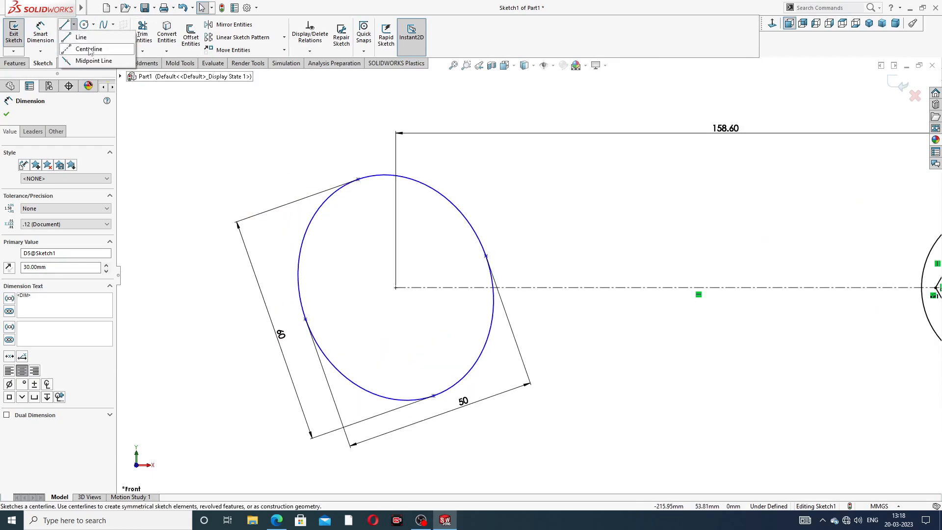
{"action": "left_click", "coordinate": [88, 46]}
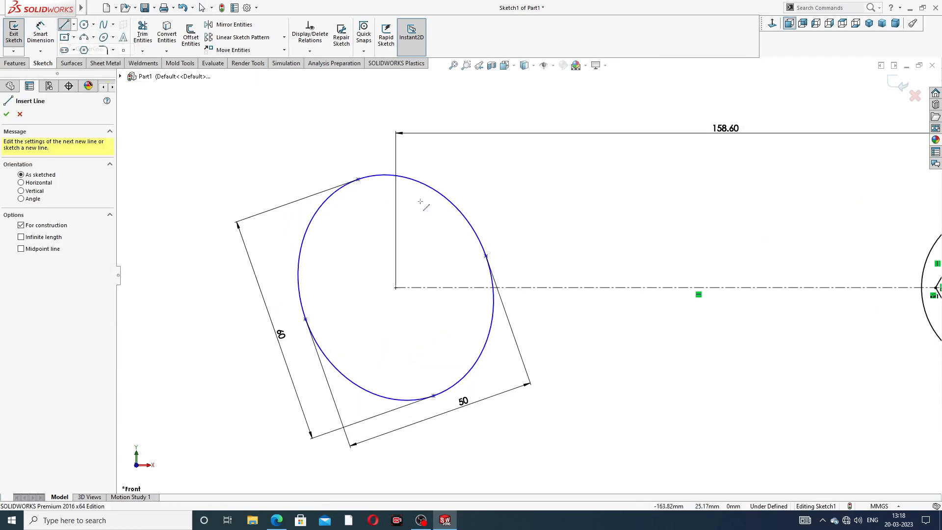
{"action": "left_click", "coordinate": [396, 288]}
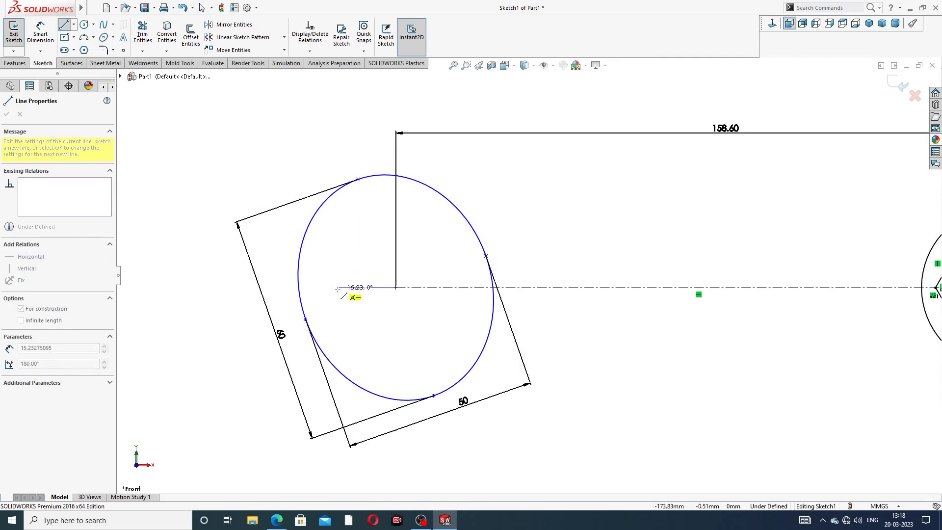
{"action": "left_click", "coordinate": [337, 288]}
{"action": "right_click", "coordinate": [360, 240]}
{"action": "left_click", "coordinate": [374, 248]}
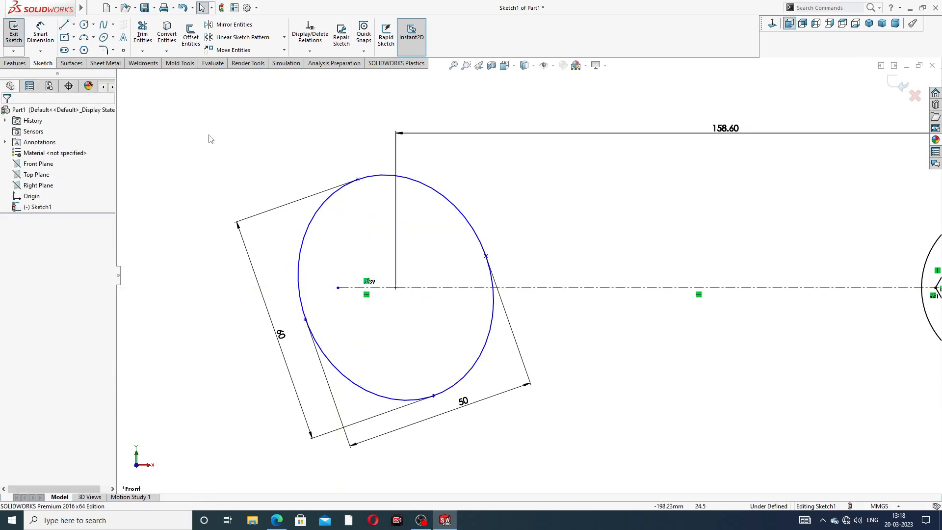
Draw a centerline along the jaw ellipse's major axis, joining its upper and lower axis endpoints
{"action": "left_click", "coordinate": [73, 24]}
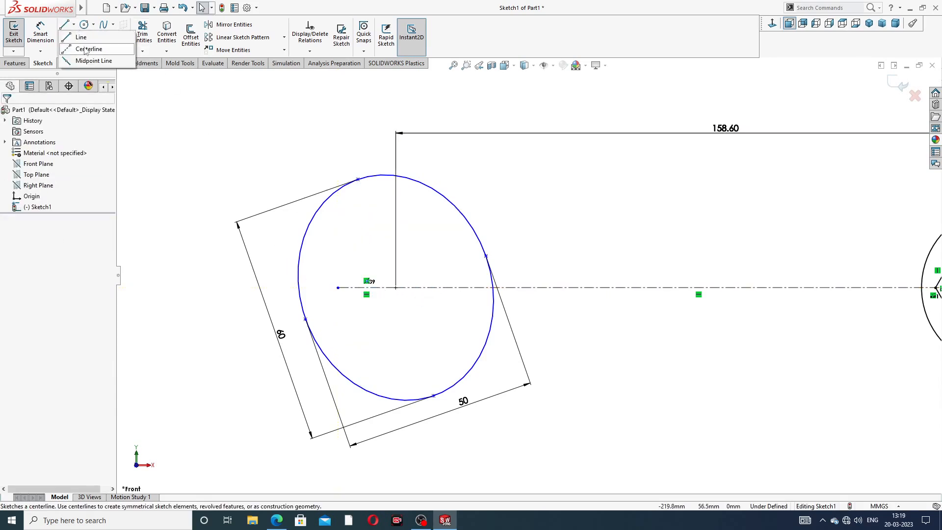
{"action": "left_click", "coordinate": [86, 47]}
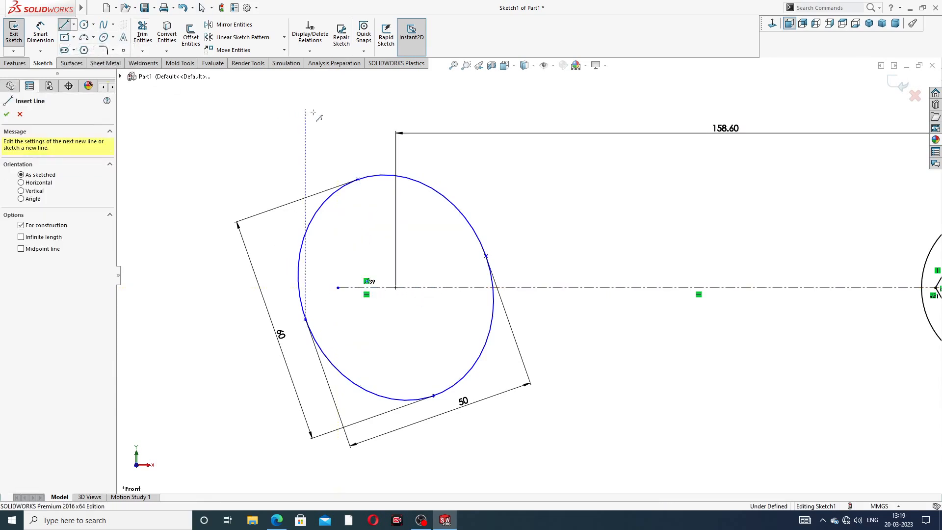
{"action": "left_click", "coordinate": [359, 181]}
{"action": "left_click", "coordinate": [433, 394]}
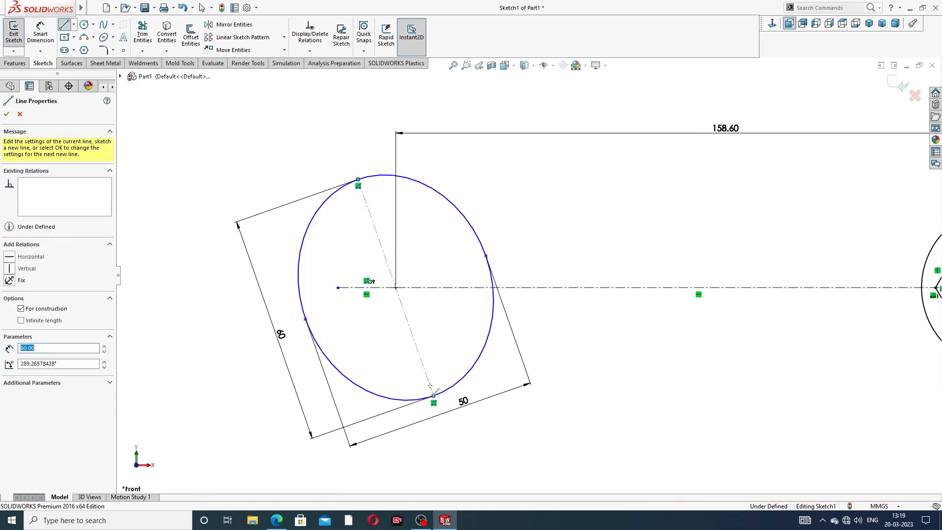
{"action": "right_click", "coordinate": [451, 226]}
{"action": "left_click", "coordinate": [476, 228]}
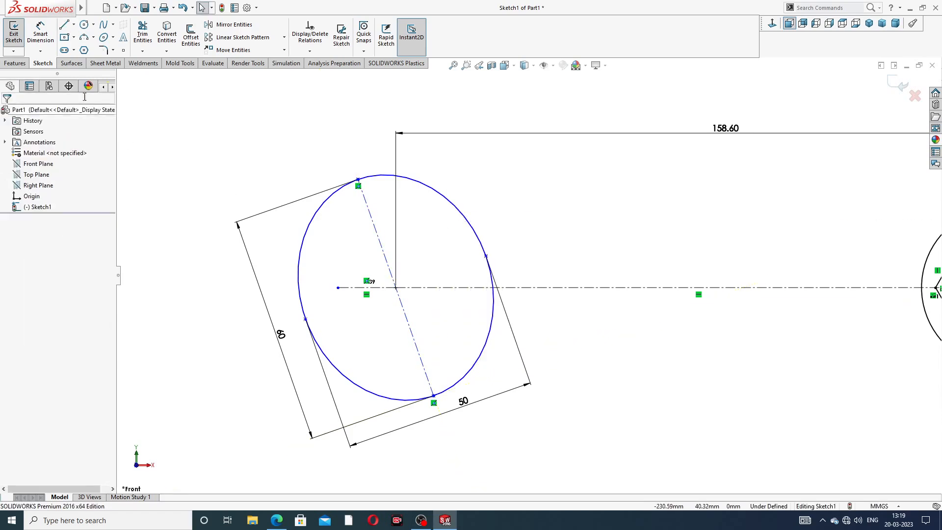
Draw a centerline from the jaw ellipse's center to its minor-axis endpoint on the side away from the ring
{"action": "left_click", "coordinate": [75, 24]}
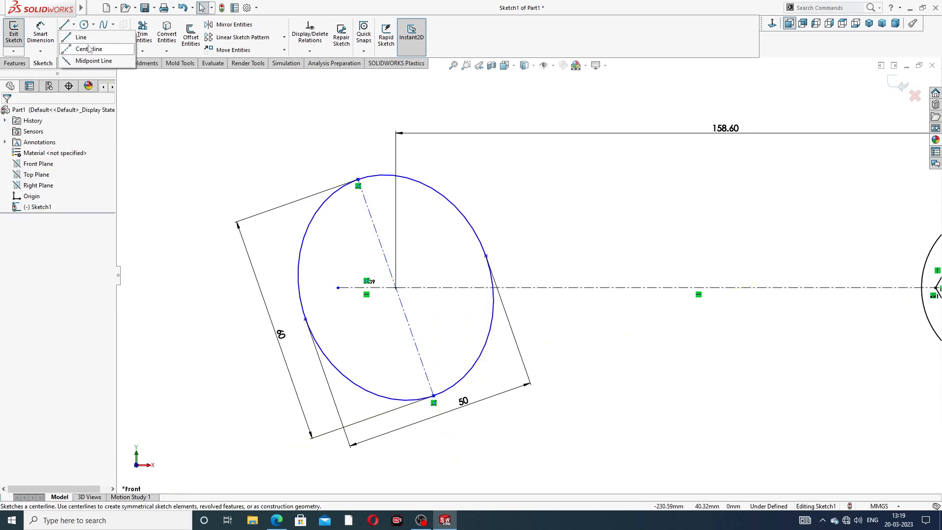
{"action": "left_click", "coordinate": [89, 45]}
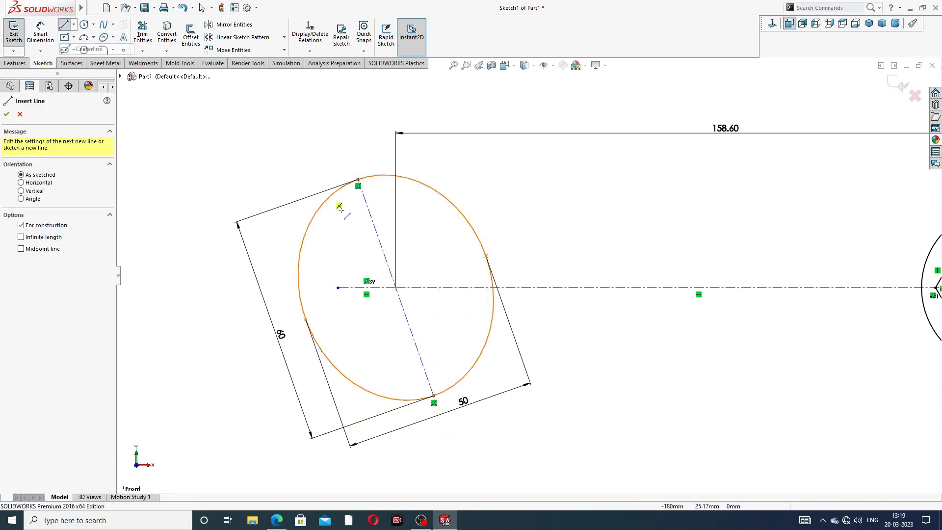
{"action": "left_click", "coordinate": [396, 288]}
{"action": "left_click", "coordinate": [306, 319]}
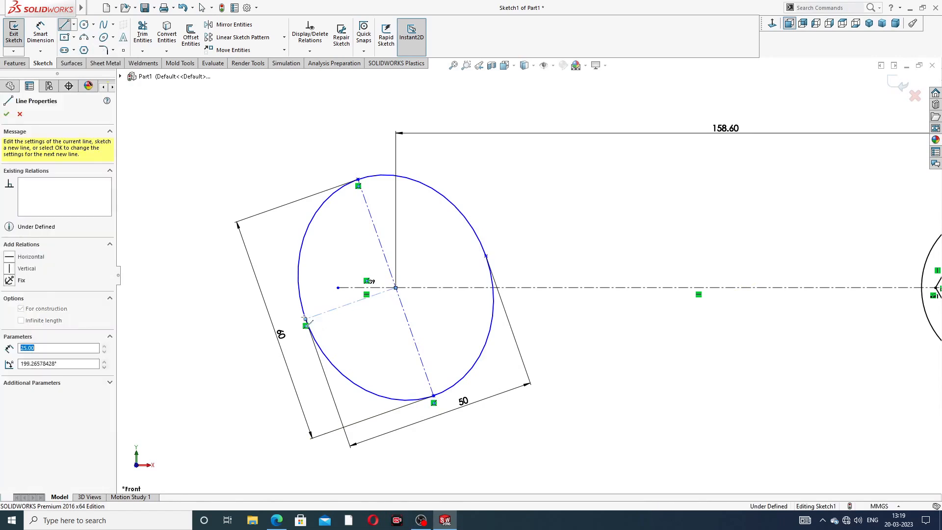
{"action": "right_click", "coordinate": [273, 262]}
{"action": "left_click", "coordinate": [302, 267]}
{"action": "scroll", "coordinate": [414, 311], "scroll_direction": "down", "scroll_amount": 1}
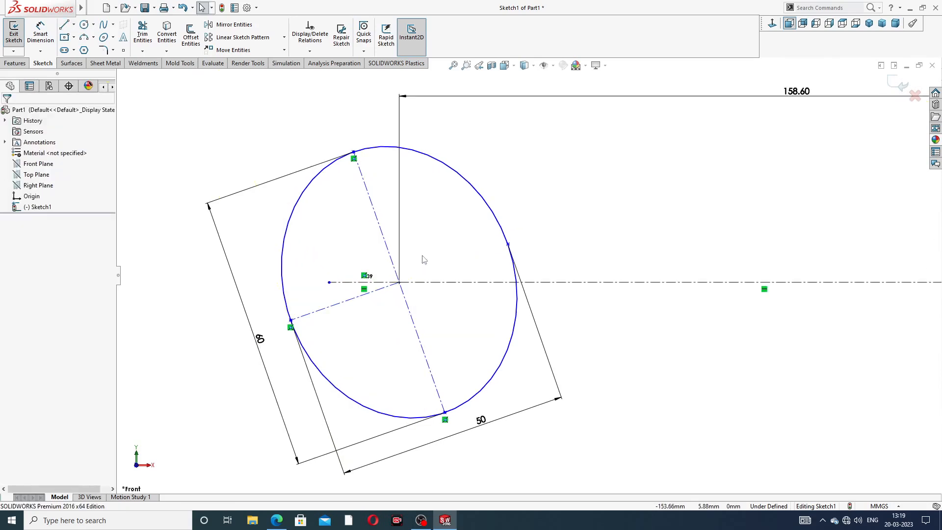
Dimension the angle between the short horizontal centerline and the minor-axis centerline as 17°, checking the value in the PDF drawing
{"action": "left_click", "coordinate": [37, 44]}
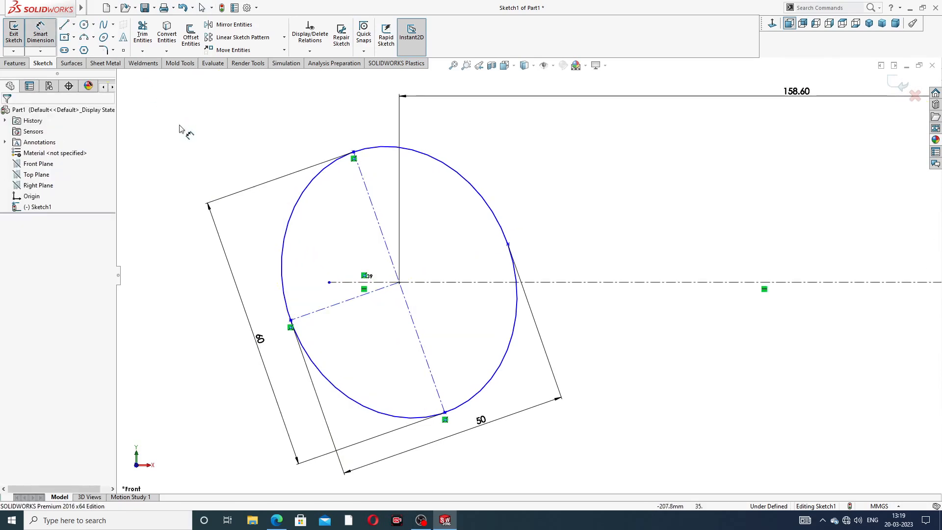
{"action": "left_click", "coordinate": [337, 282]}
{"action": "left_click", "coordinate": [338, 306]}
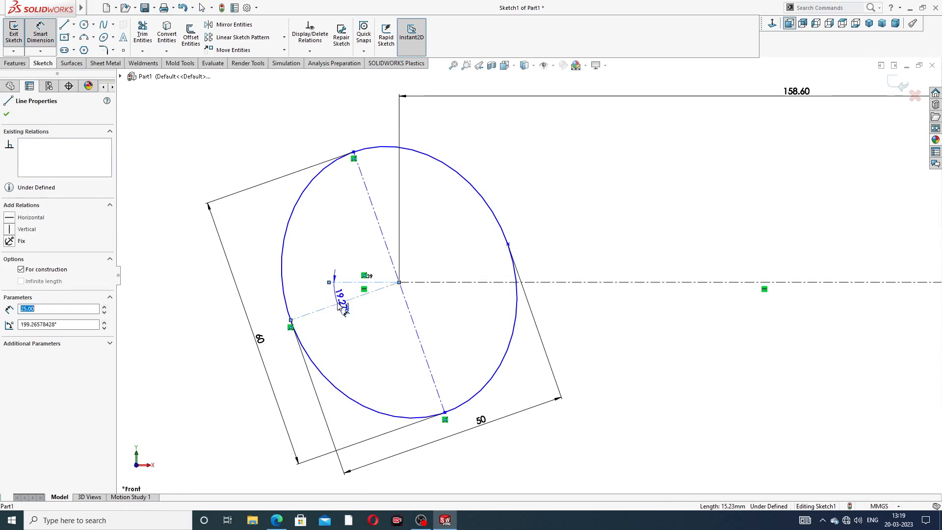
{"action": "left_click", "coordinate": [269, 304]}
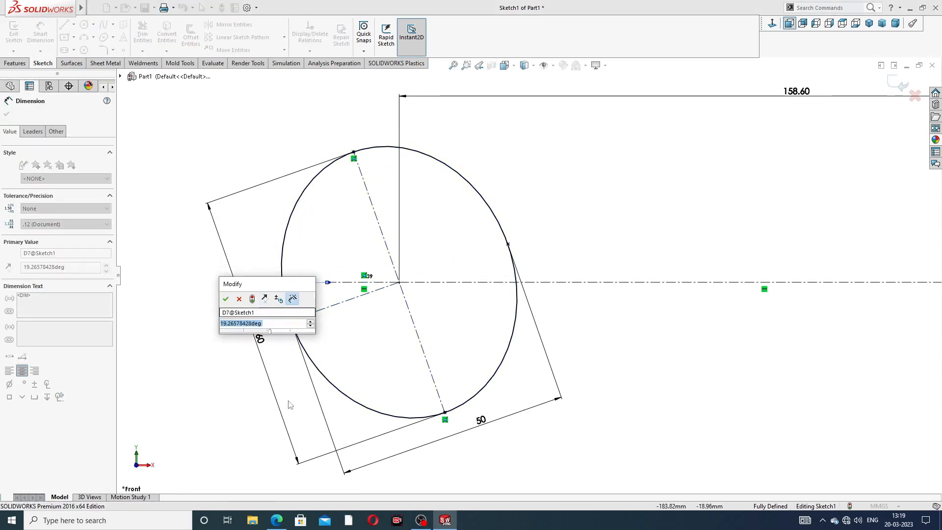
{"action": "mouse_move", "coordinate": [277, 521]}
{"action": "left_click", "coordinate": [286, 498]}
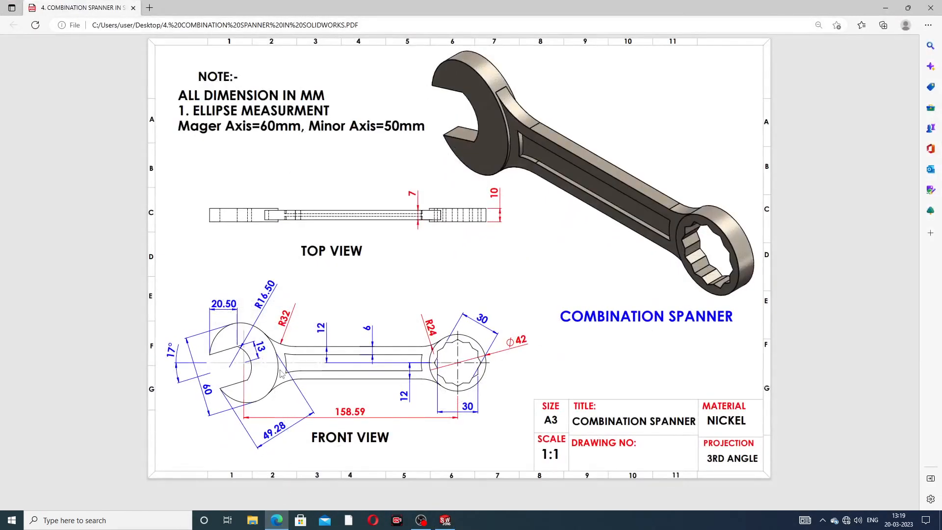
{"action": "left_click", "coordinate": [276, 521]}
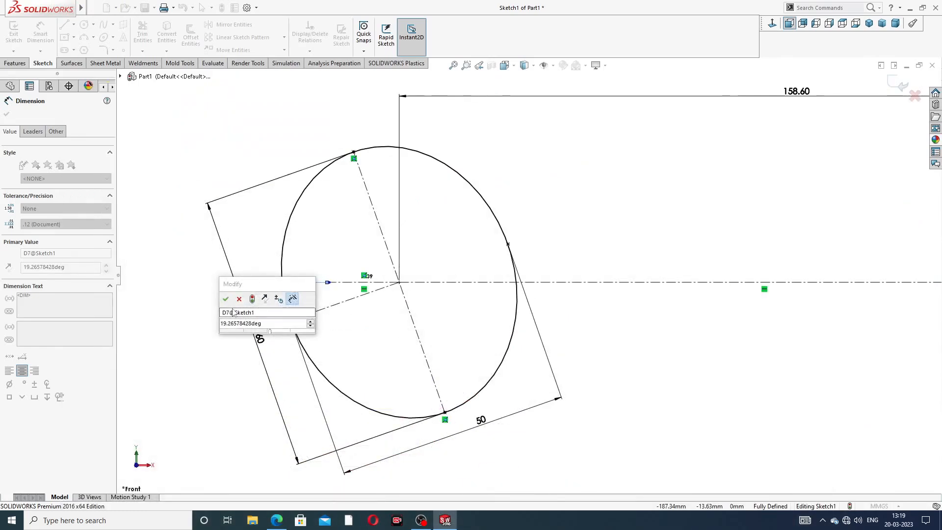
{"action": "left_click", "coordinate": [266, 326]}
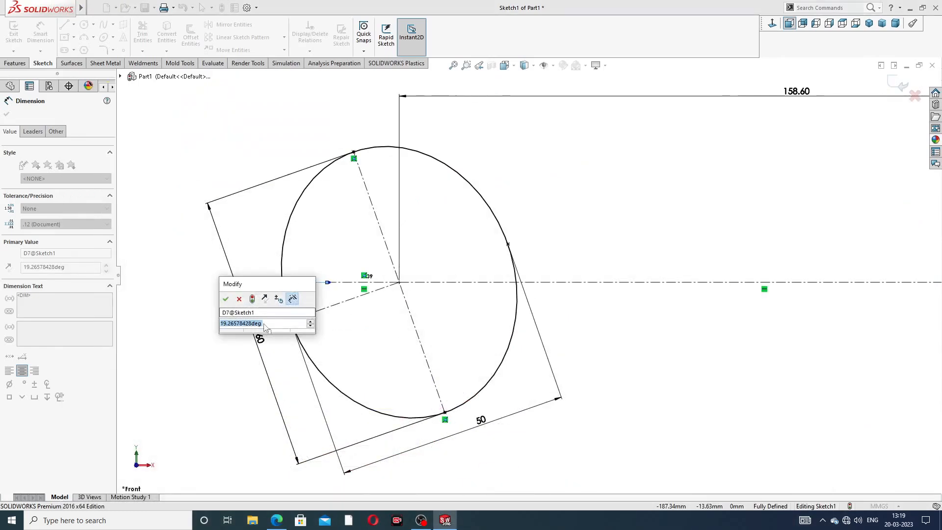
{"action": "type", "text": "17"}
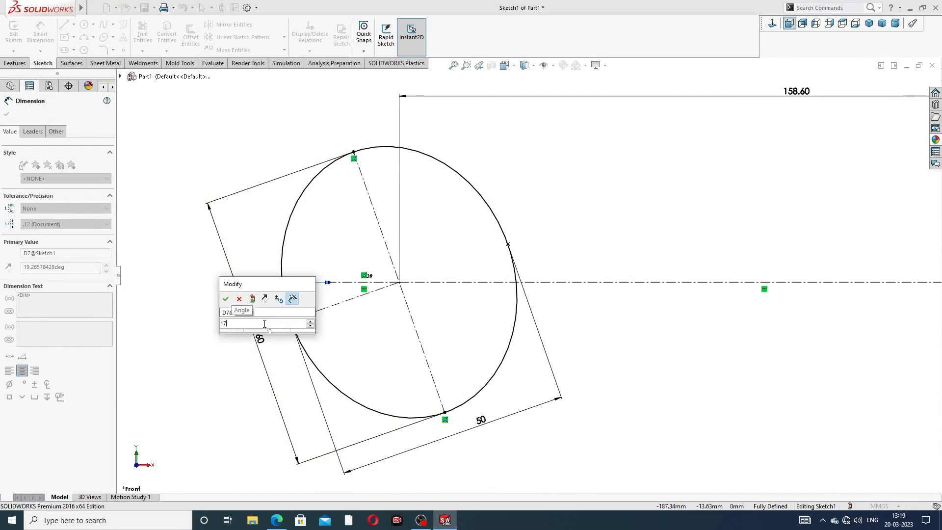
Set the angle between the ellipse's minor axis and the horizontal to 17° and reposition the angle and 60 mm dimensions clear of the ellipse
{"action": "key", "text": "Return"}
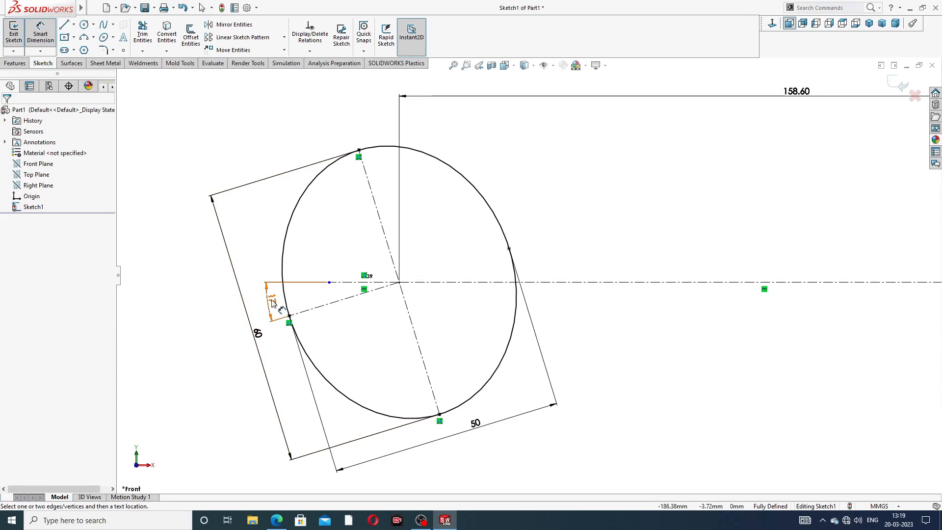
{"action": "left_click", "coordinate": [274, 303]}
{"action": "left_click", "coordinate": [205, 319]}
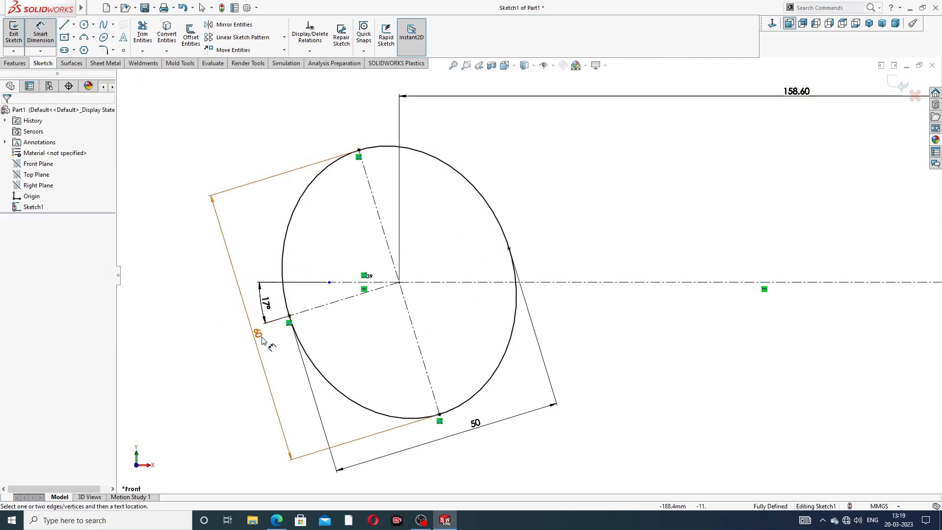
{"action": "left_click_drag", "start_coordinate": [262, 337], "coordinate": [249, 337]}
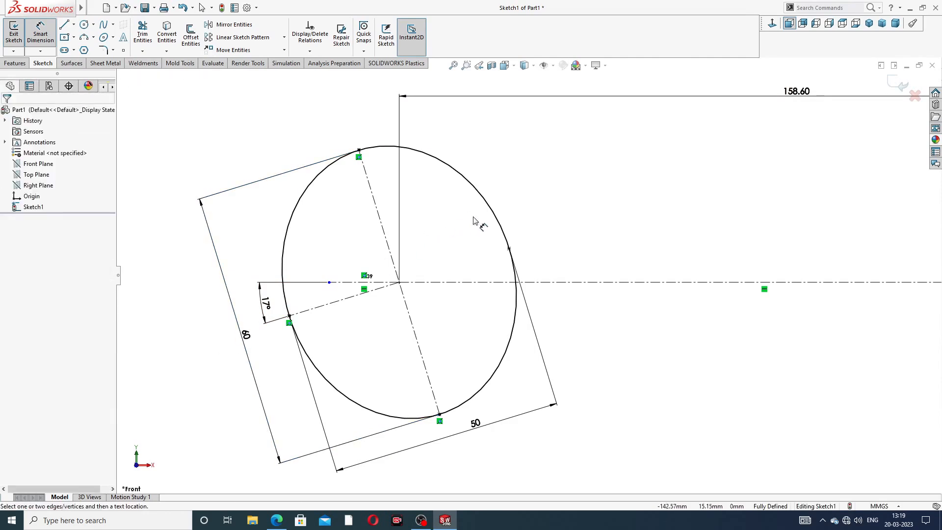
{"action": "right_click", "coordinate": [538, 165]}
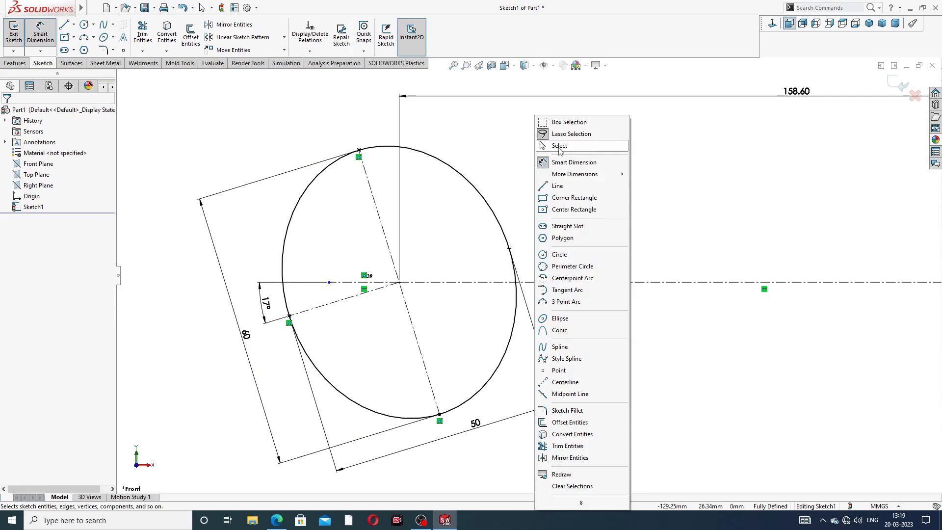
{"action": "left_click", "coordinate": [559, 146]}
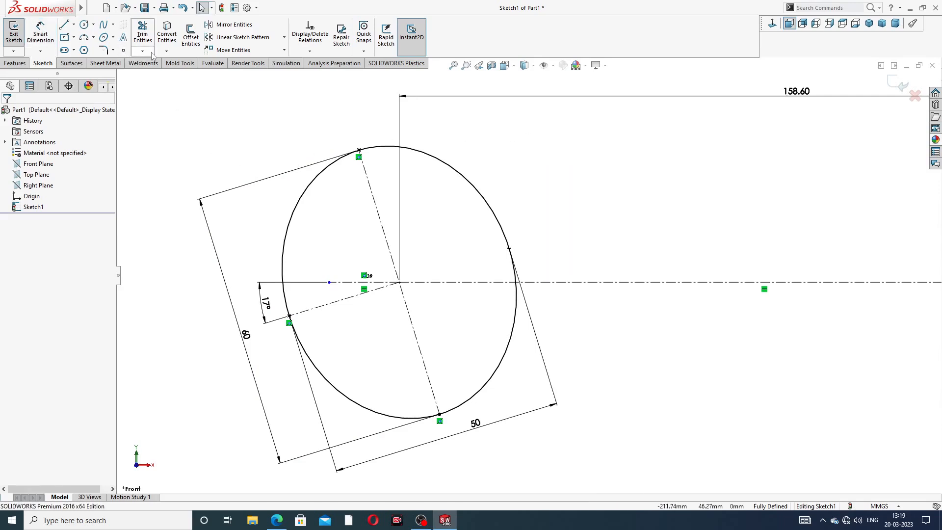
Offset the ellipse's tilted minor-axis centerline 13 mm bi-directionally with dimensions added, using the combination spanner drawing as reference
{"action": "left_click", "coordinate": [193, 39]}
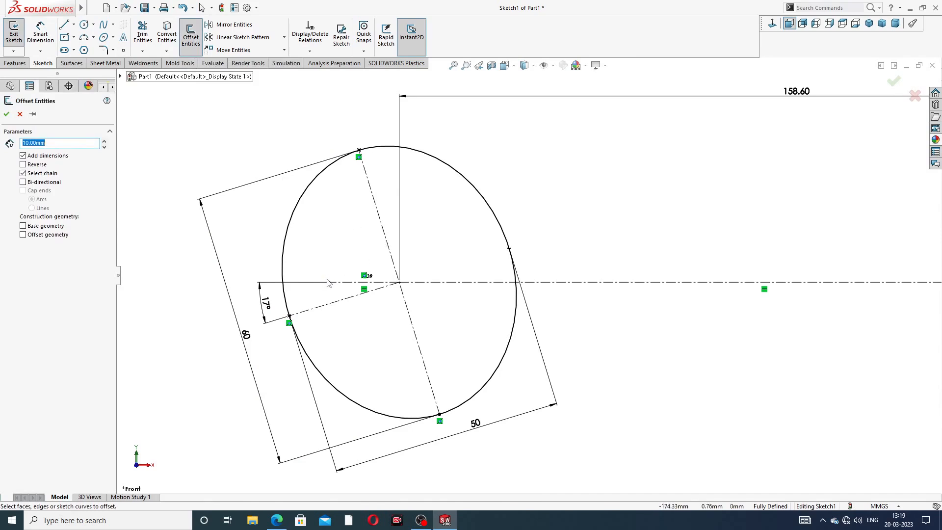
{"action": "left_click", "coordinate": [277, 520]}
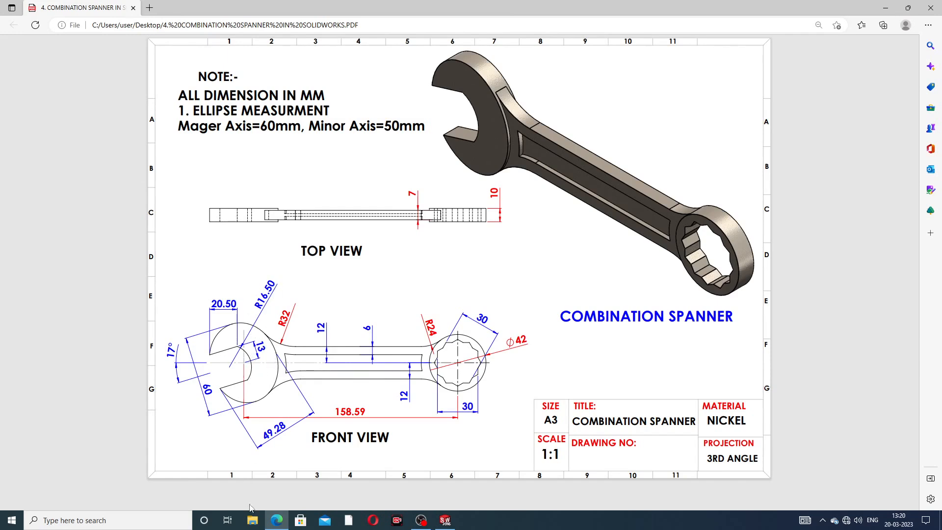
{"action": "key", "text": "alt+Tab"}
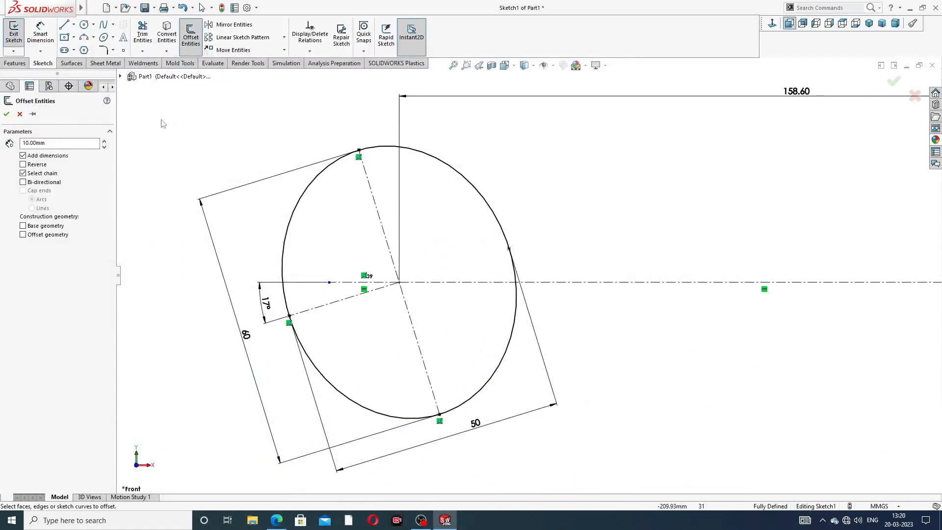
{"action": "left_click_drag", "start_coordinate": [50, 143], "coordinate": [2, 146]}
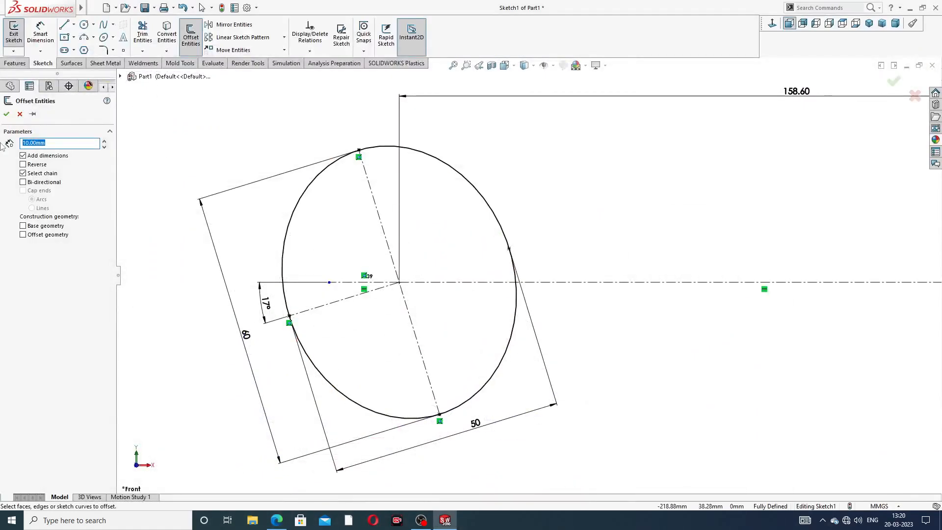
{"action": "type", "text": "1"}
{"action": "left_click", "coordinate": [335, 303]}
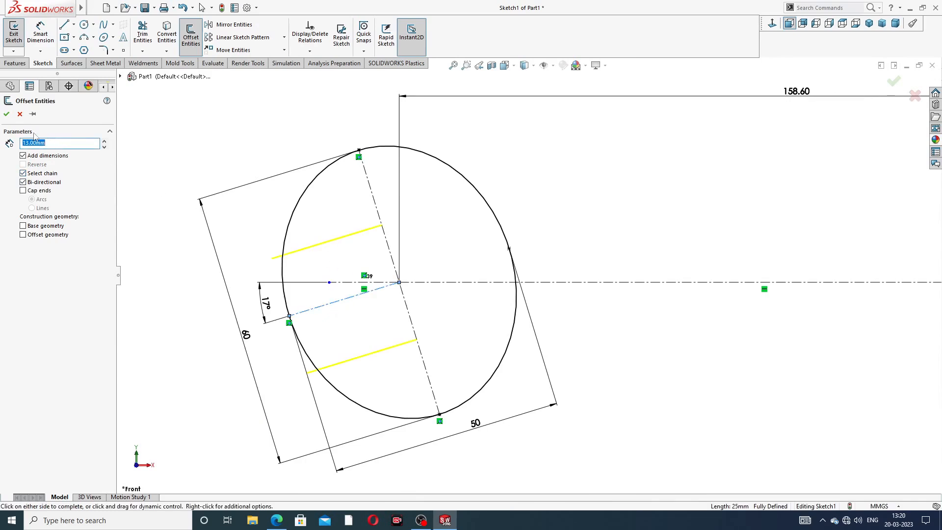
{"action": "left_click", "coordinate": [7, 115]}
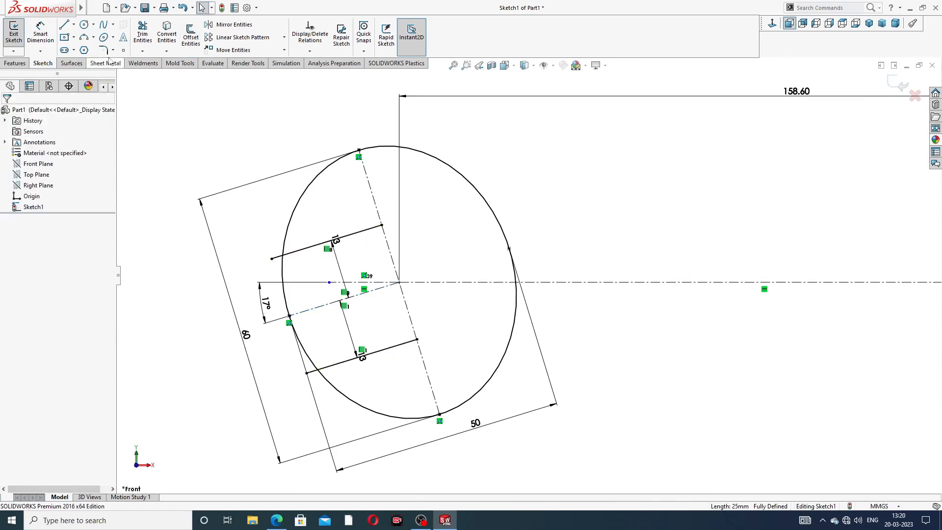
Draw a 3 Point Arc of about 15.1 mm radius joining the inner ends of the two offset lines, bulging into the ellipse
{"action": "left_click", "coordinate": [94, 37]}
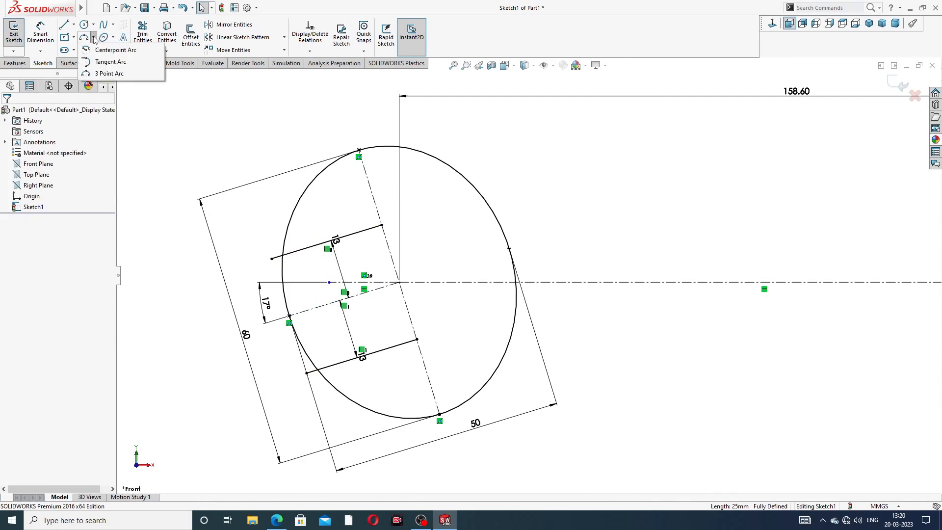
{"action": "left_click", "coordinate": [100, 71]}
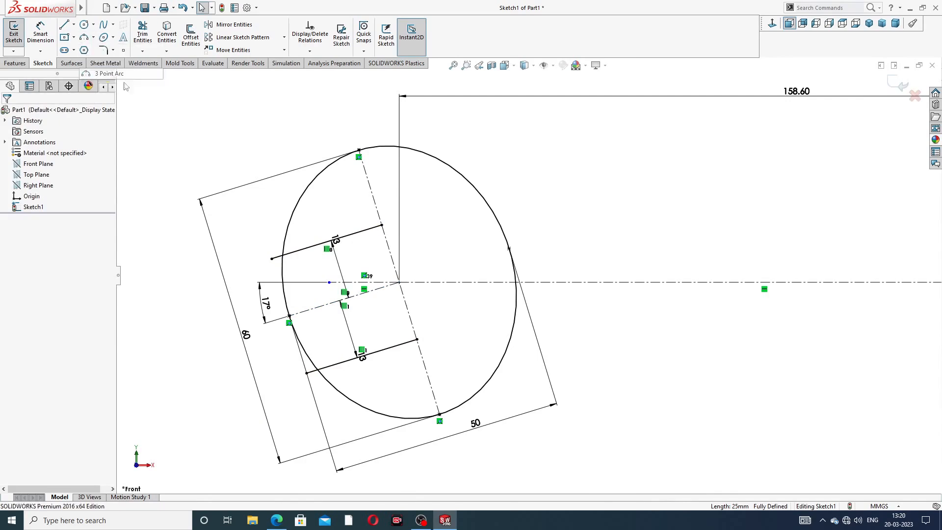
{"action": "left_click", "coordinate": [382, 226]}
{"action": "left_click", "coordinate": [418, 339]}
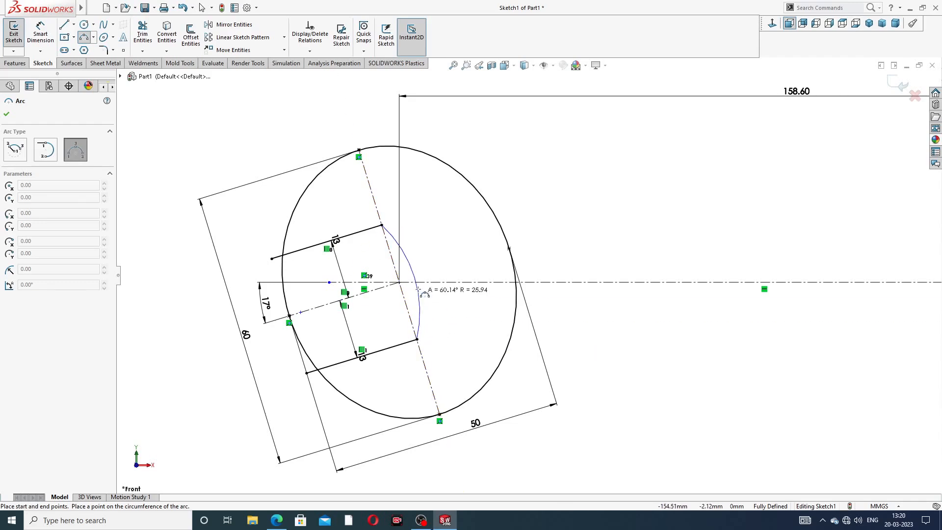
{"action": "left_click", "coordinate": [431, 271]}
{"action": "right_click", "coordinate": [543, 180]}
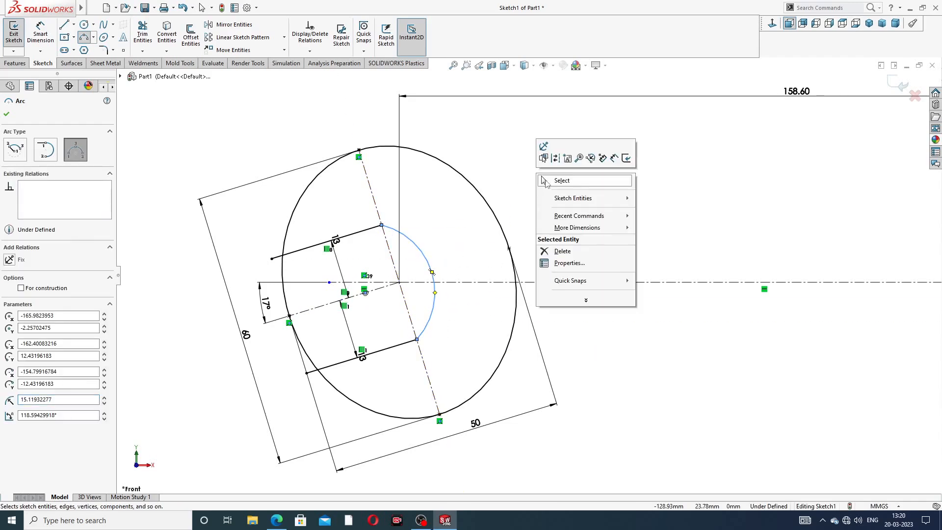
{"action": "left_click", "coordinate": [569, 181]}
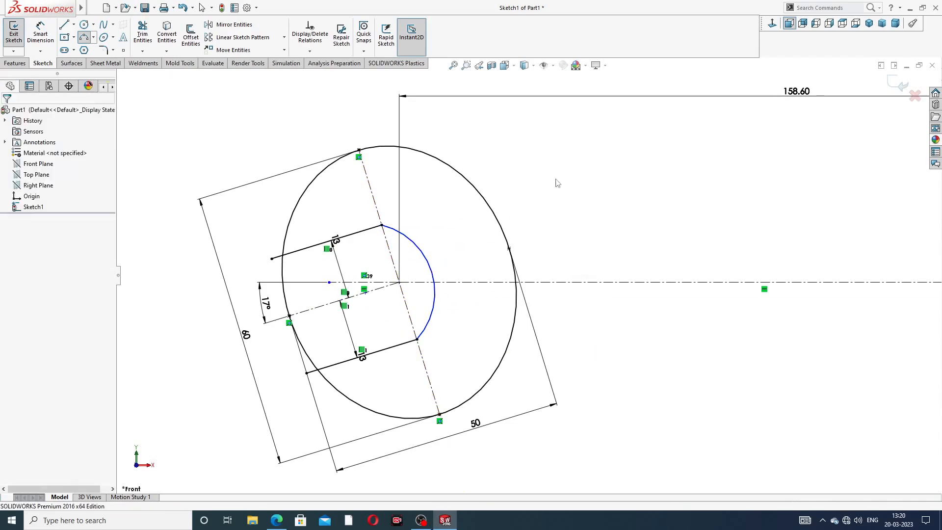
Dimension the jaw arc with a radius of 16.5 mm
{"action": "left_click", "coordinate": [40, 34]}
{"action": "left_click", "coordinate": [423, 249]}
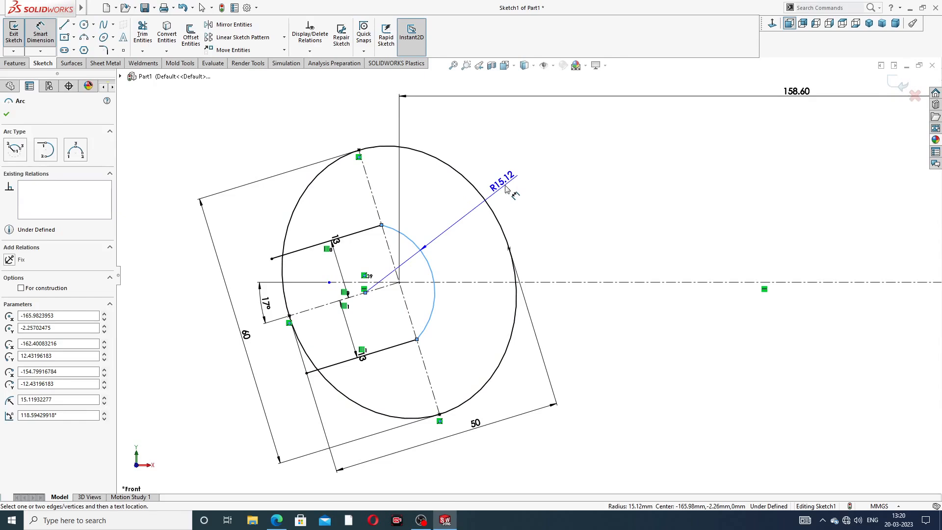
{"action": "left_click", "coordinate": [507, 189]}
{"action": "type", "text": "16"}
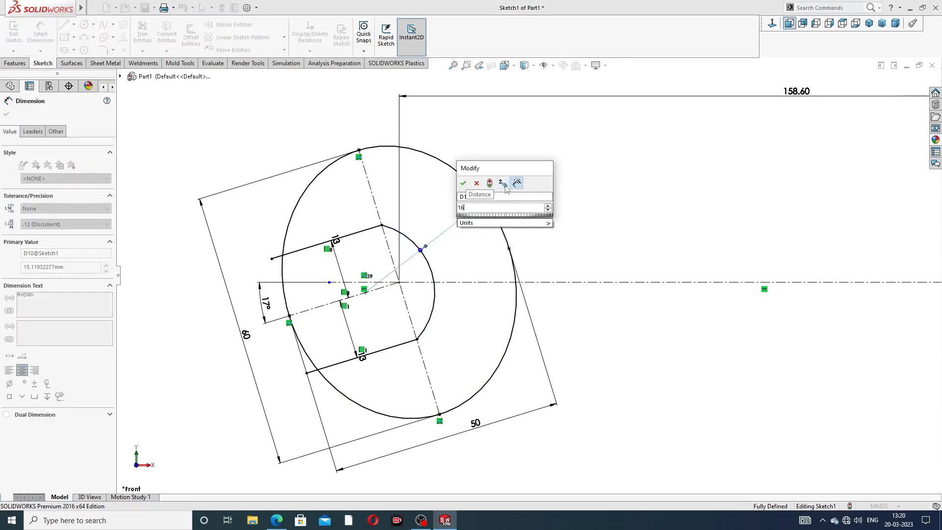
{"action": "type", "text": ".5"}
{"action": "key", "text": "Return"}
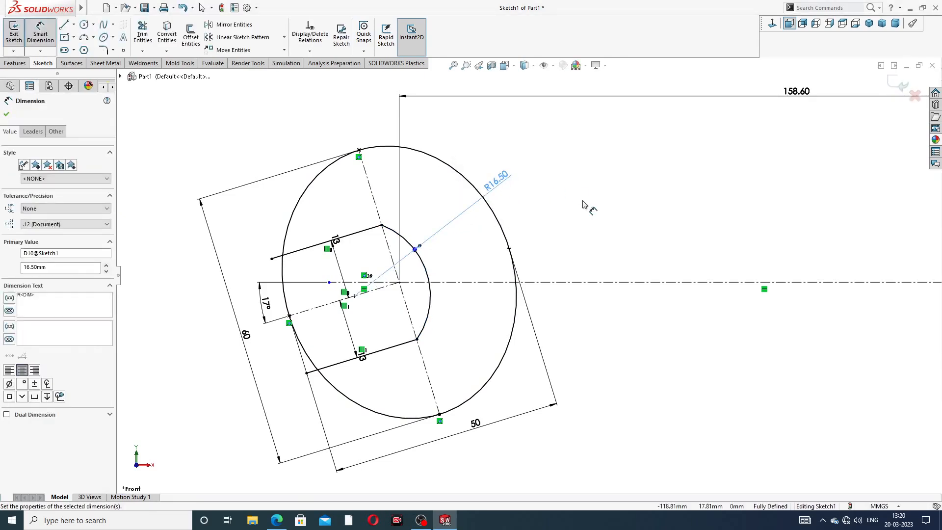
{"action": "left_click", "coordinate": [584, 205]}
{"action": "right_click", "coordinate": [585, 168]}
{"action": "left_click", "coordinate": [611, 146]}
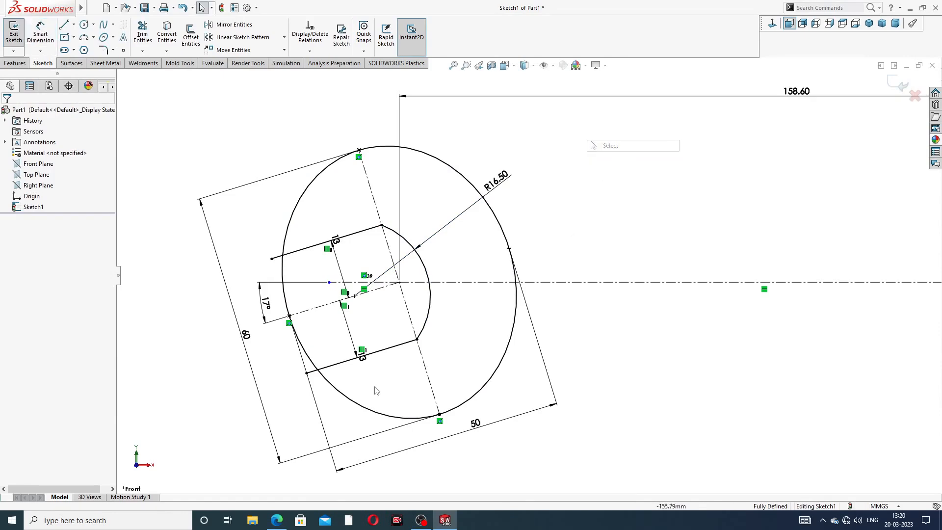
Trim the ellipse between the two offset lines and the line ends protruding outside it to open the spanner jaw, following the reference drawing
{"action": "left_click", "coordinate": [277, 520]}
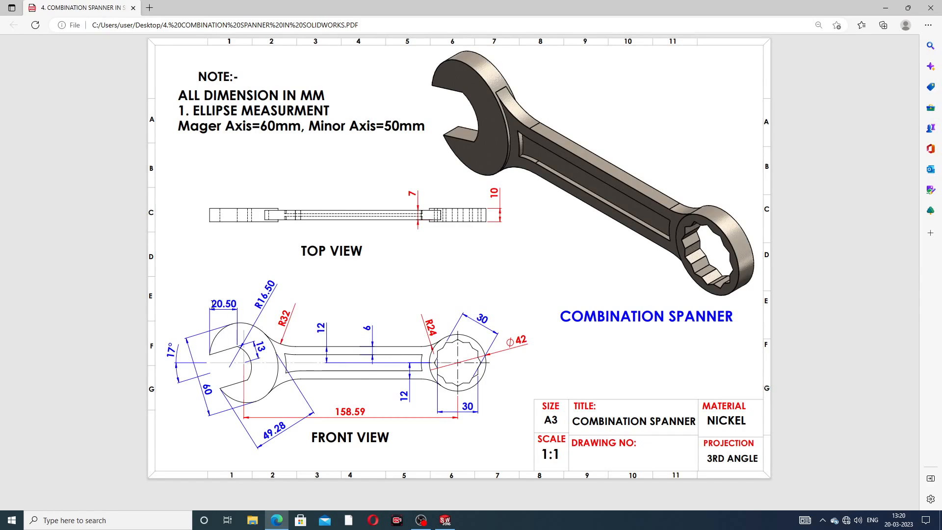
{"action": "left_click", "coordinate": [276, 521]}
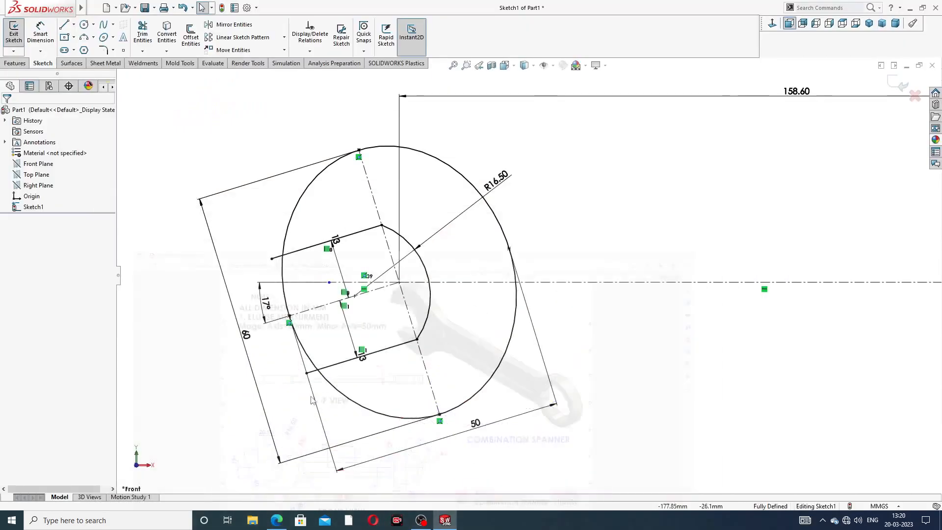
{"action": "scroll", "coordinate": [390, 334], "scroll_direction": "down", "scroll_amount": 3}
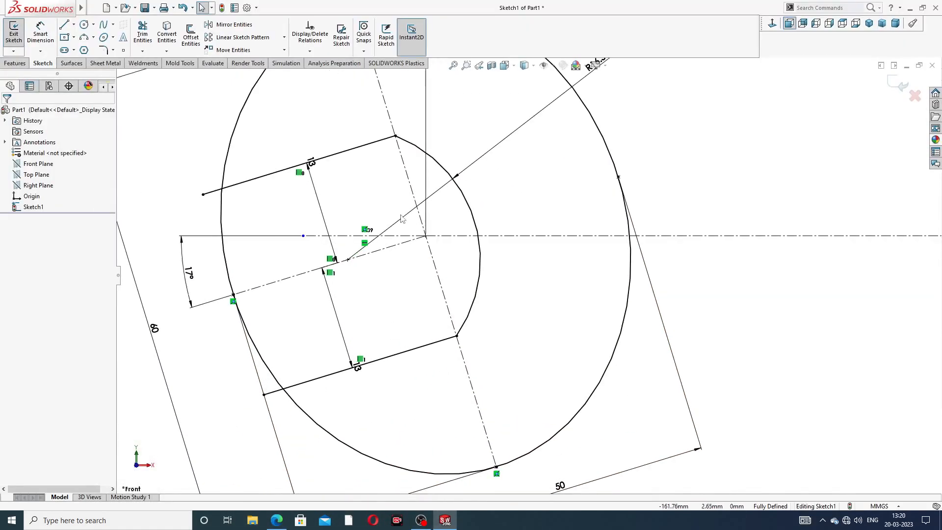
{"action": "scroll", "coordinate": [413, 209], "scroll_direction": "up", "scroll_amount": 2}
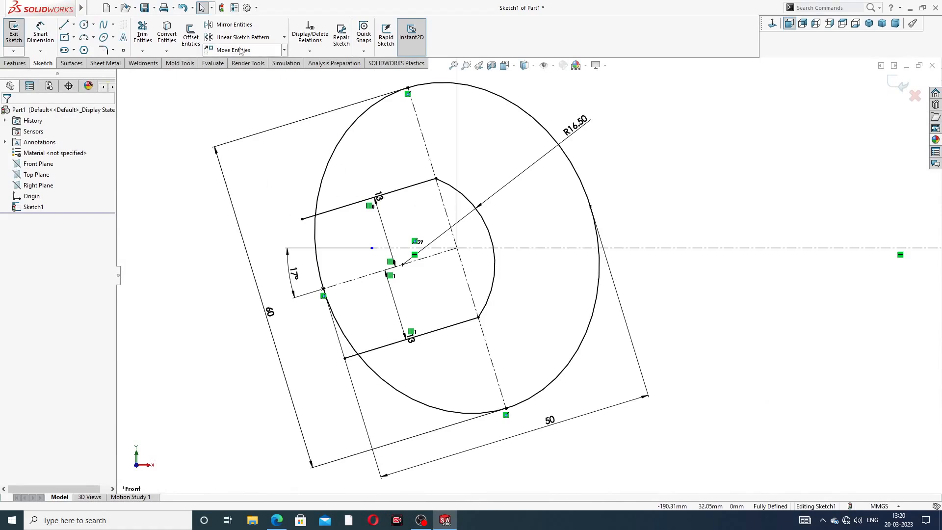
{"action": "left_click", "coordinate": [143, 34]}
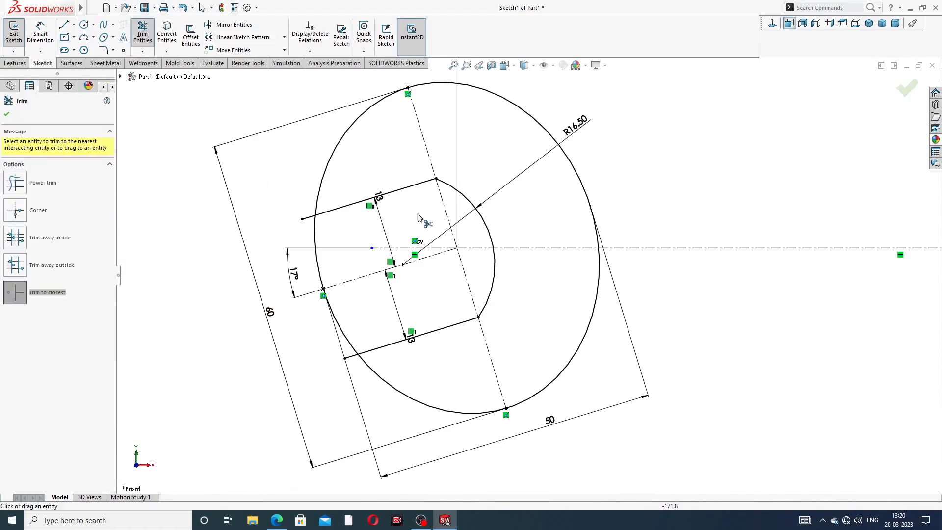
{"action": "scroll", "coordinate": [378, 245], "scroll_direction": "down", "scroll_amount": 2}
{"action": "left_click", "coordinate": [289, 213]}
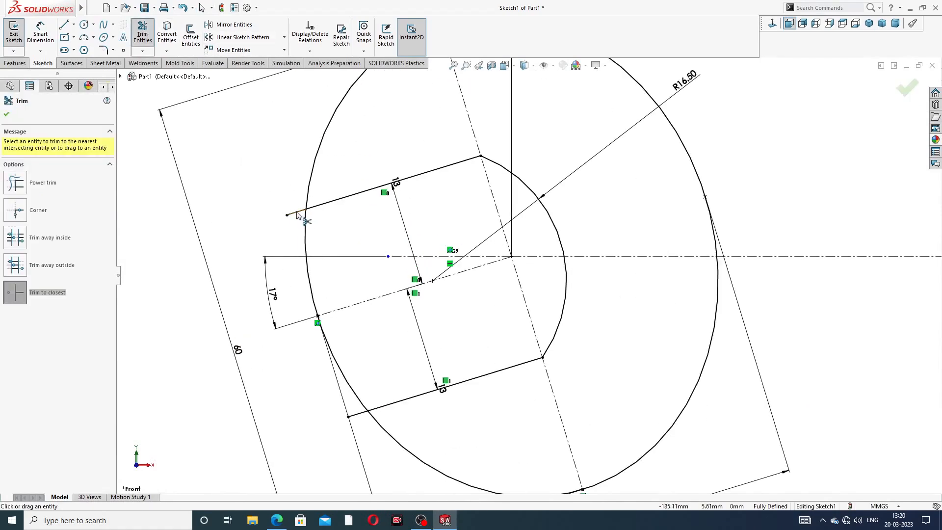
{"action": "left_click", "coordinate": [306, 238]}
{"action": "left_click", "coordinate": [345, 374]}
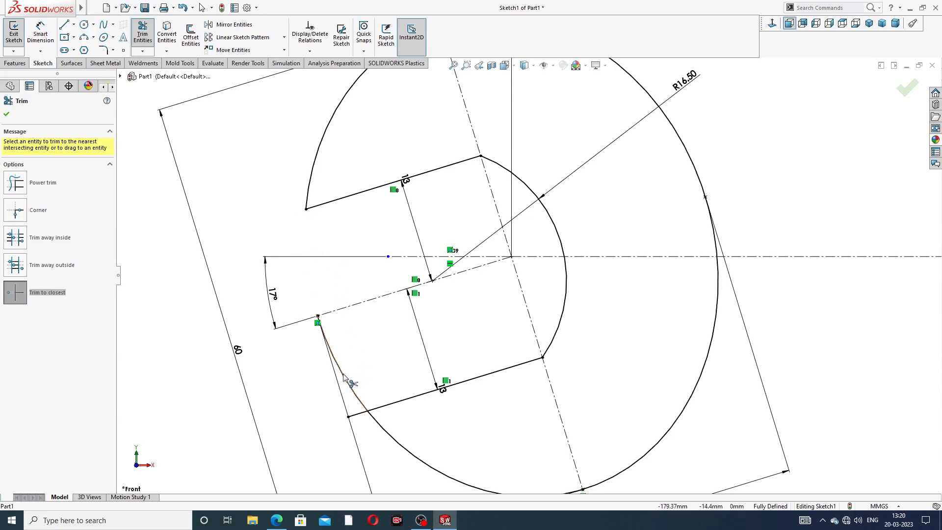
{"action": "left_click", "coordinate": [357, 416]}
{"action": "scroll", "coordinate": [529, 276], "scroll_direction": "up", "scroll_amount": 3}
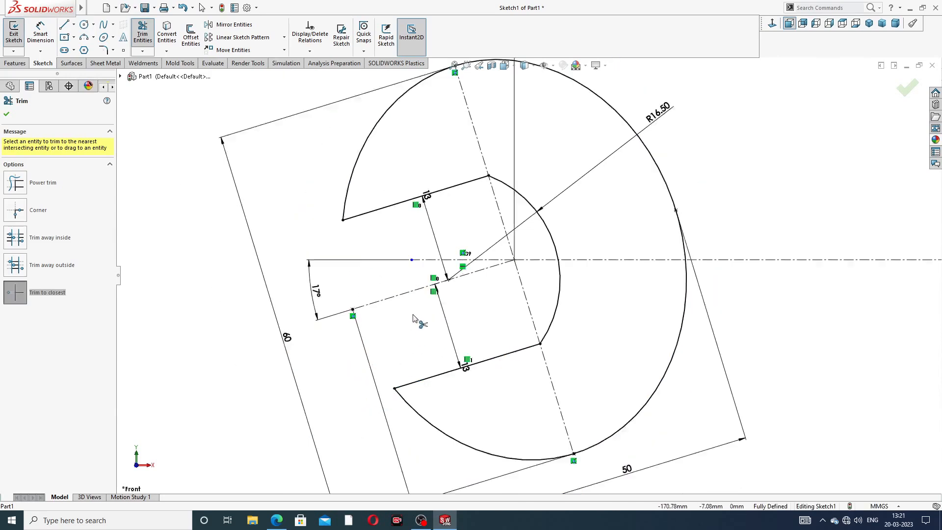
{"action": "right_click", "coordinate": [268, 215]}
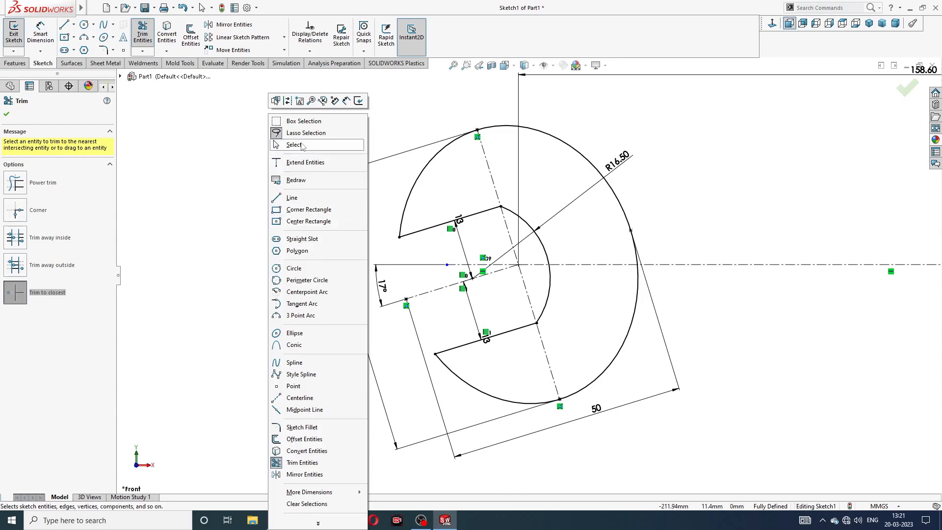
{"action": "left_click", "coordinate": [295, 145]}
Try to dimension the length of the jaw opening's upper line
{"action": "left_click", "coordinate": [40, 33]}
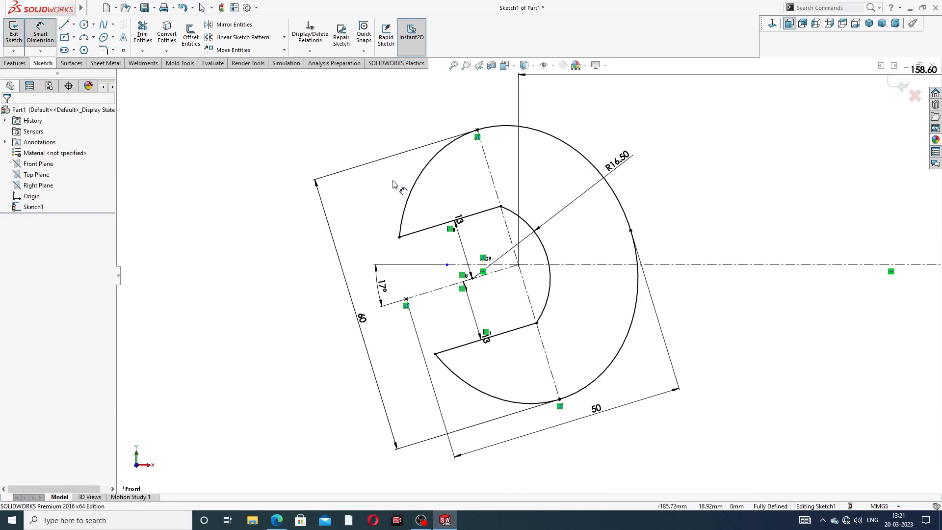
{"action": "left_click", "coordinate": [433, 227]}
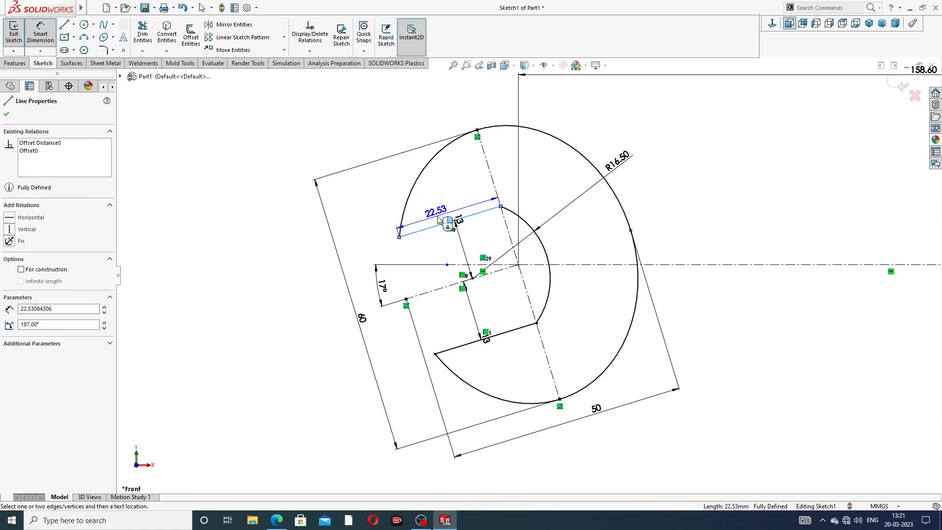
{"action": "left_click", "coordinate": [439, 221]}
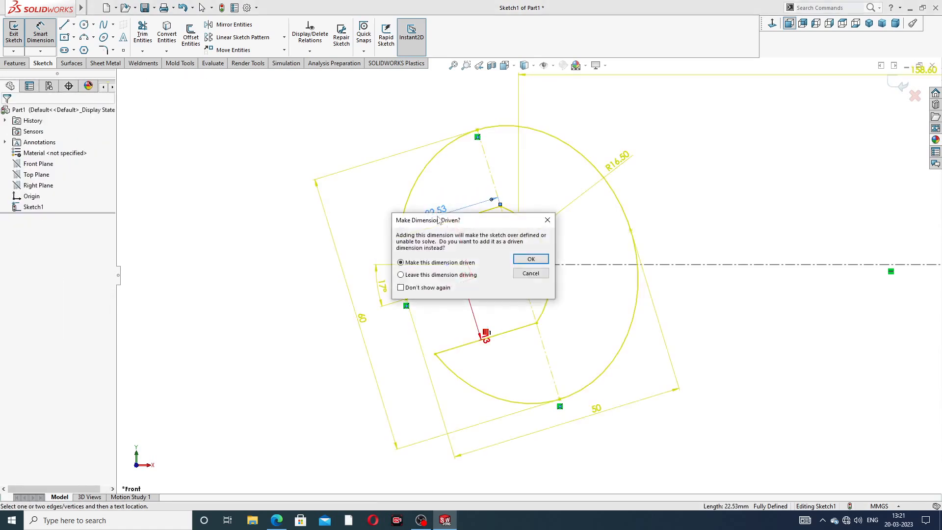
{"action": "left_click", "coordinate": [547, 220]}
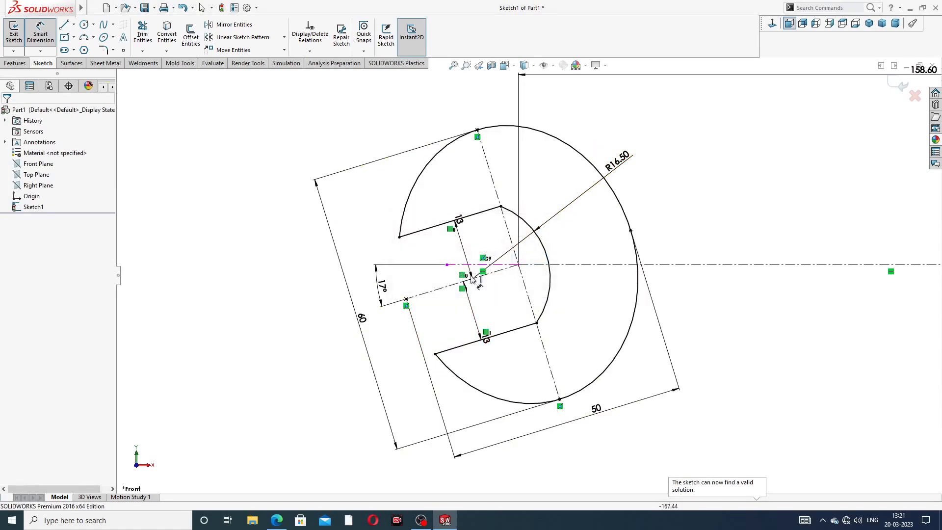
Check the jaw dimensions in the front view of the combination spanner PDF drawing
{"action": "left_click", "coordinate": [277, 521]}
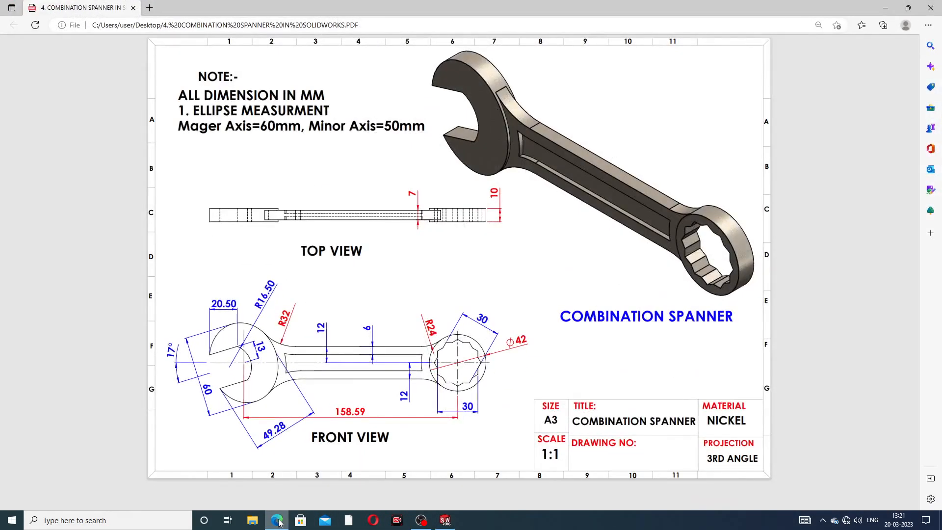
{"action": "left_click", "coordinate": [278, 520]}
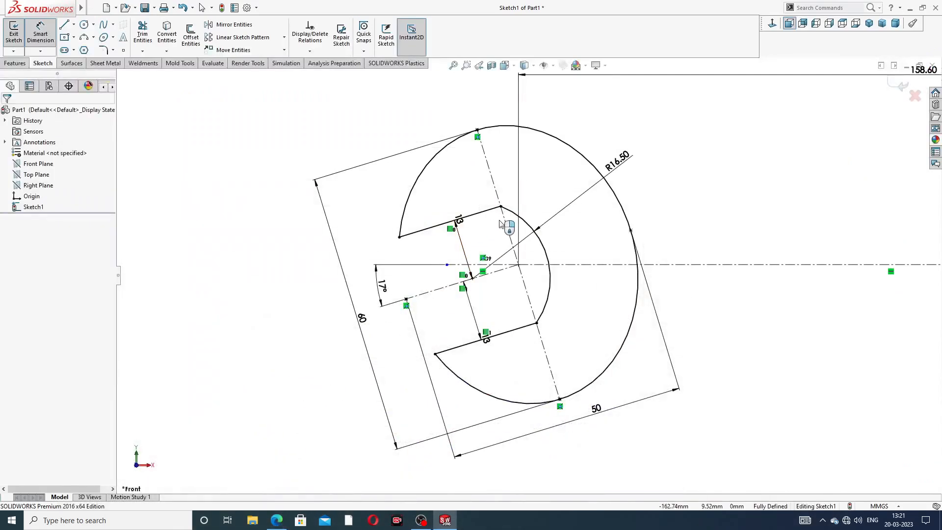
Reposition the two 13 mm dimensions so that their values sit inside the jaw opening
{"action": "left_click_drag", "start_coordinate": [456, 223], "coordinate": [479, 240]}
{"action": "left_click_drag", "start_coordinate": [485, 344], "coordinate": [484, 301]}
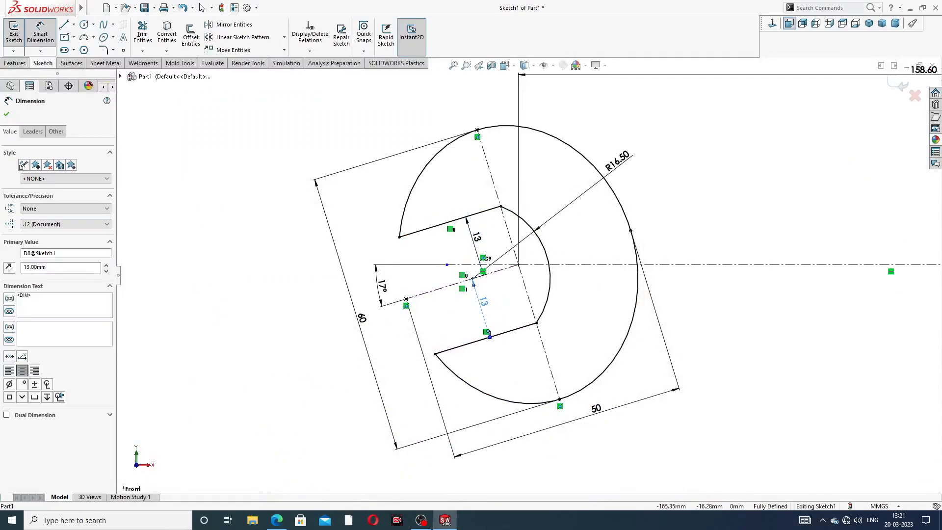
{"action": "left_click", "coordinate": [673, 206]}
Check the handle width in the combination spanner PDF drawing, and offset the horizontal centreline between the heads 12 mm bi-directionally in SolidWorks
{"action": "scroll", "coordinate": [711, 204], "scroll_direction": "up", "scroll_amount": 5}
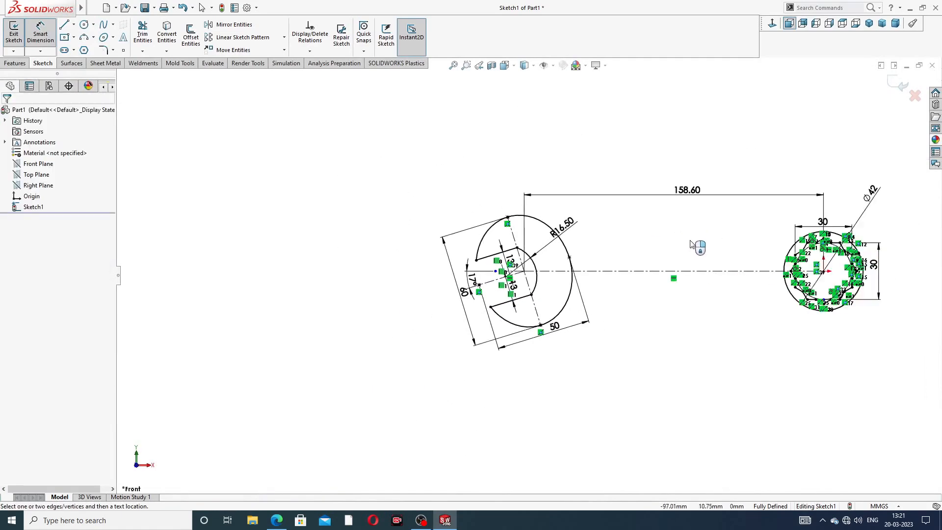
{"action": "scroll", "coordinate": [730, 291], "scroll_direction": "down", "scroll_amount": 3}
{"action": "scroll", "coordinate": [736, 277], "scroll_direction": "down", "scroll_amount": 2}
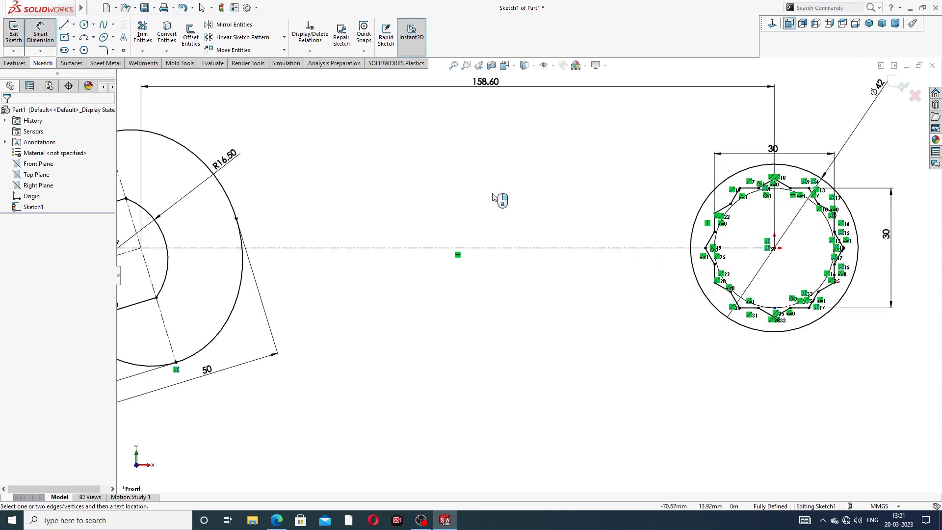
{"action": "scroll", "coordinate": [486, 196], "scroll_direction": "up", "scroll_amount": 4}
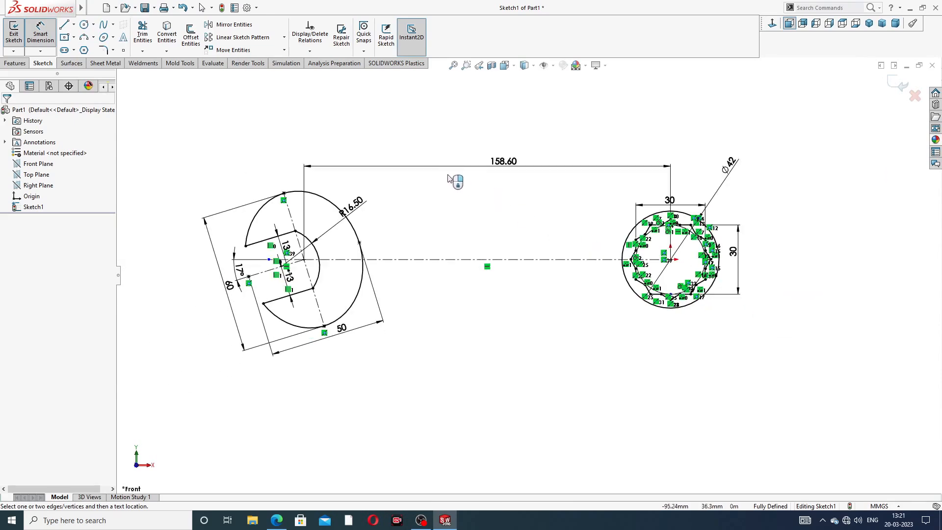
{"action": "left_click", "coordinate": [277, 521]}
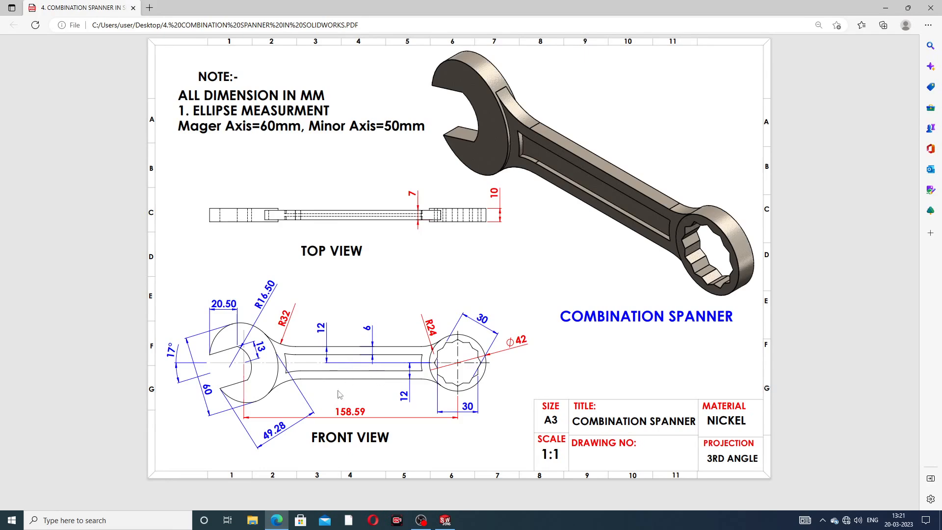
{"action": "left_click", "coordinate": [277, 520]}
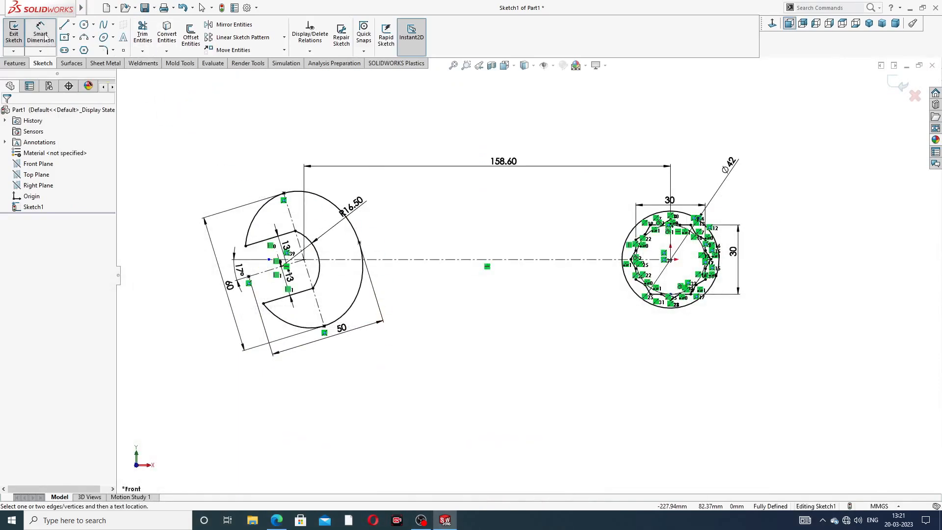
{"action": "left_click", "coordinate": [196, 43]}
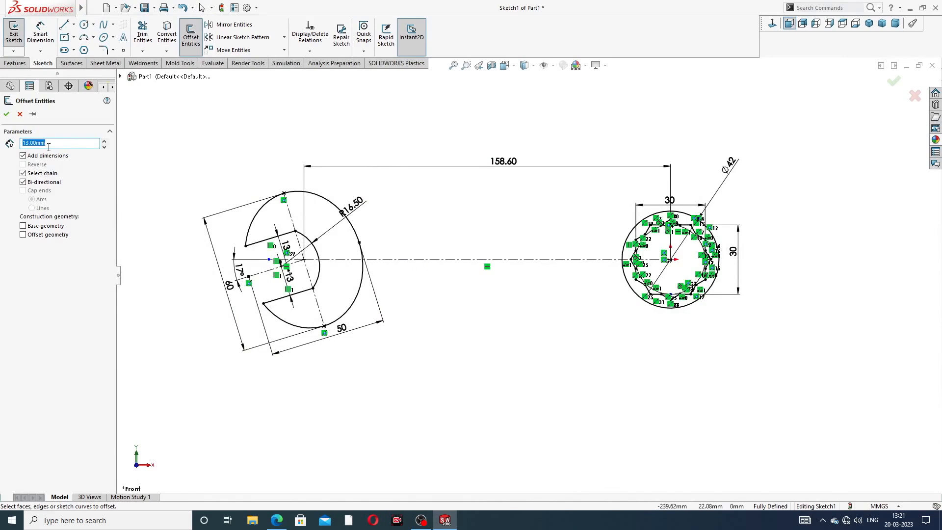
{"action": "type", "text": "12"}
{"action": "left_click", "coordinate": [427, 260]}
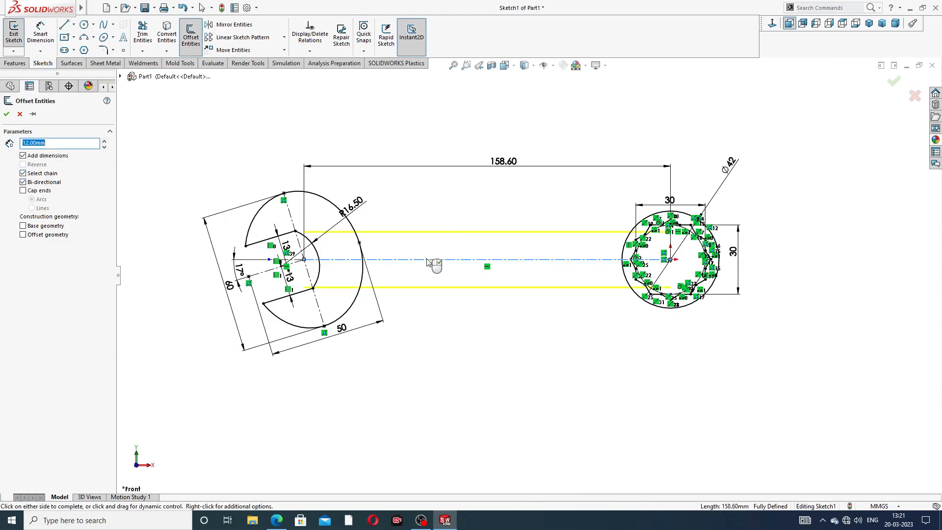
{"action": "left_click", "coordinate": [5, 115]}
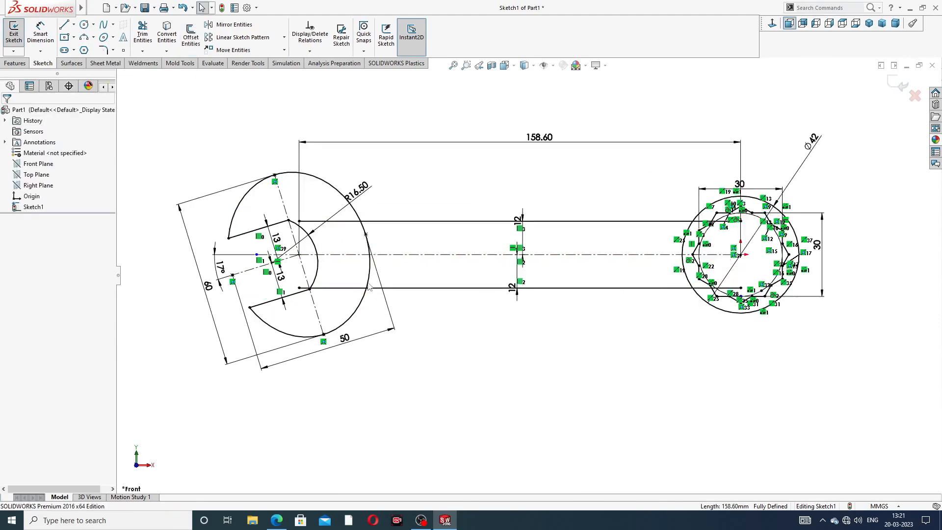
Trim both handle lines inside the open-jaw head back to the ellipse, including the short leftover piece at the lower jaw corner
{"action": "scroll", "coordinate": [358, 230], "scroll_direction": "down", "scroll_amount": 5}
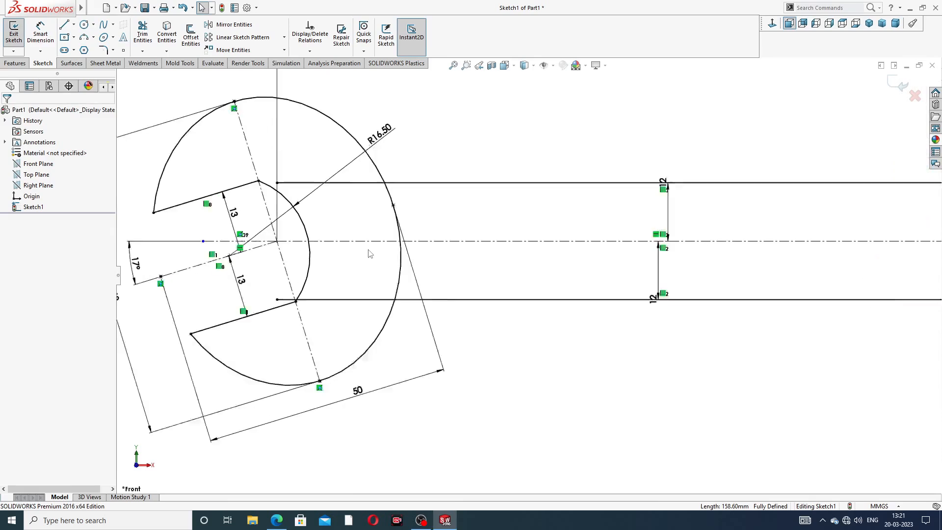
{"action": "left_click", "coordinate": [143, 40]}
{"action": "left_click", "coordinate": [307, 171]}
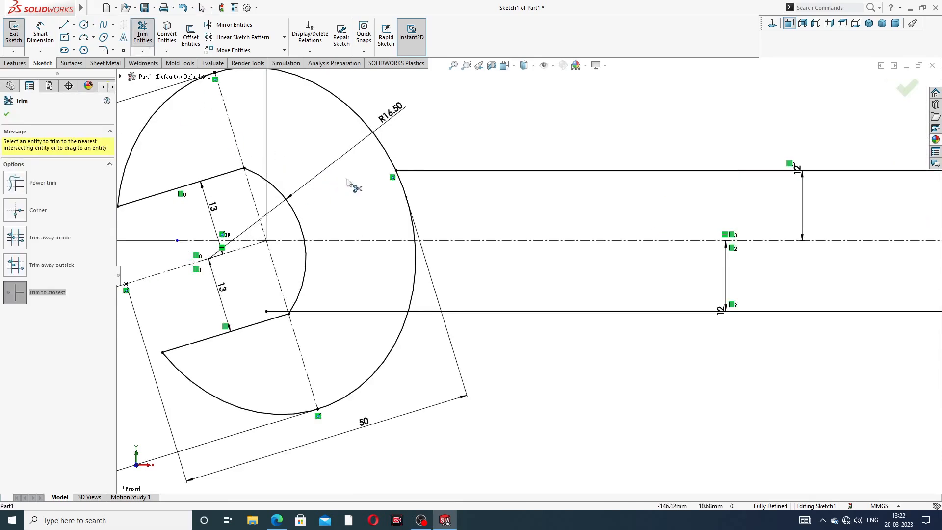
{"action": "left_click", "coordinate": [309, 314]}
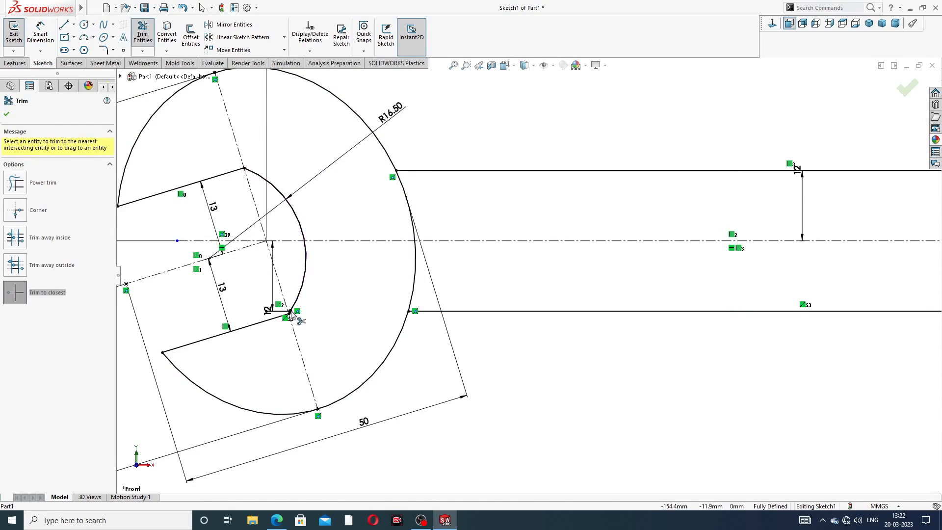
{"action": "scroll", "coordinate": [301, 312], "scroll_direction": "down", "scroll_amount": 2}
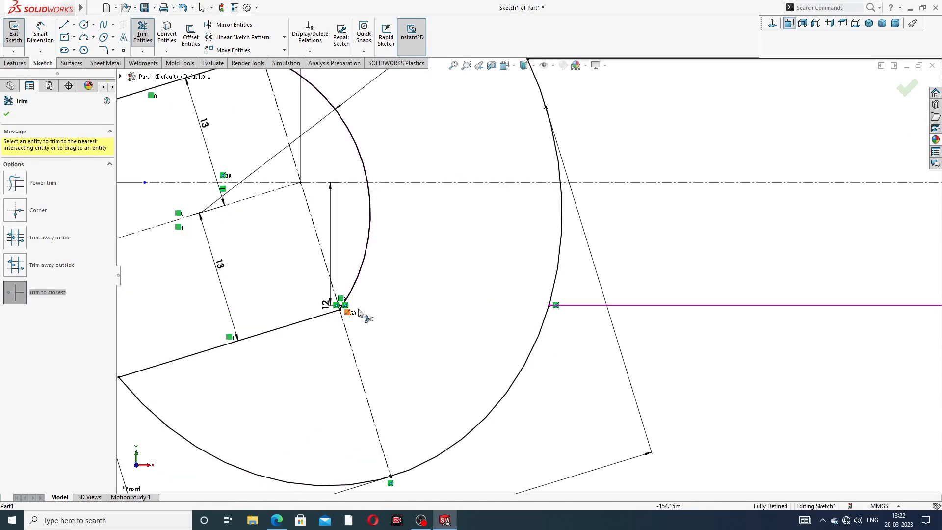
{"action": "scroll", "coordinate": [450, 303], "scroll_direction": "up", "scroll_amount": 2}
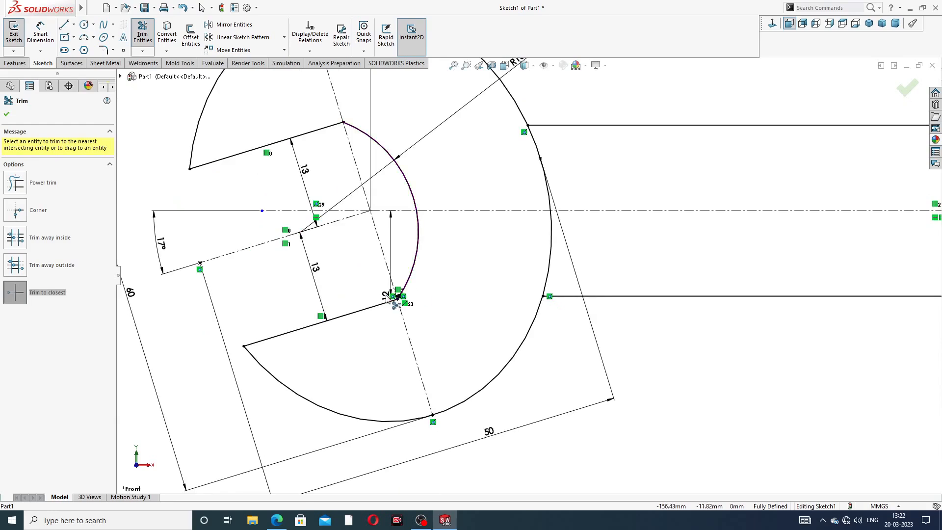
{"action": "scroll", "coordinate": [400, 296], "scroll_direction": "down", "scroll_amount": 3}
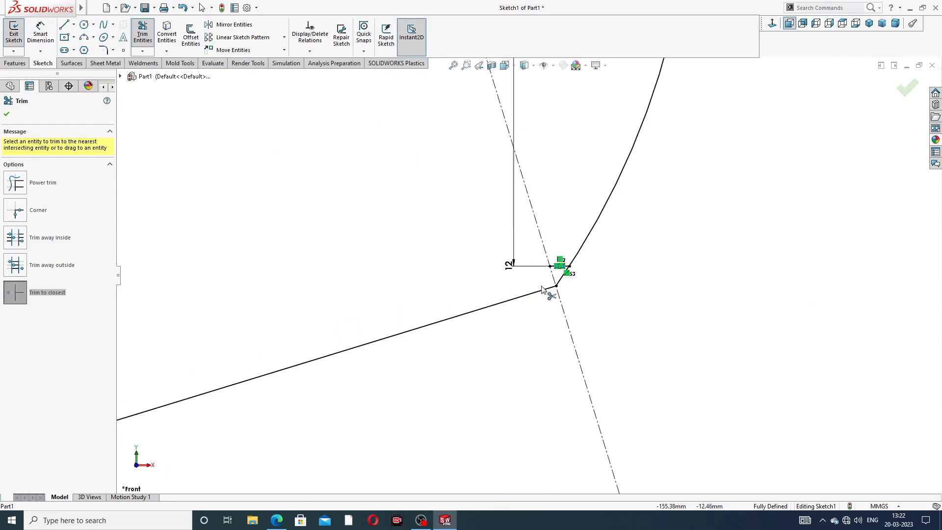
{"action": "scroll", "coordinate": [565, 268], "scroll_direction": "down", "scroll_amount": 3}
{"action": "left_click", "coordinate": [559, 266]}
{"action": "scroll", "coordinate": [625, 210], "scroll_direction": "up", "scroll_amount": 6}
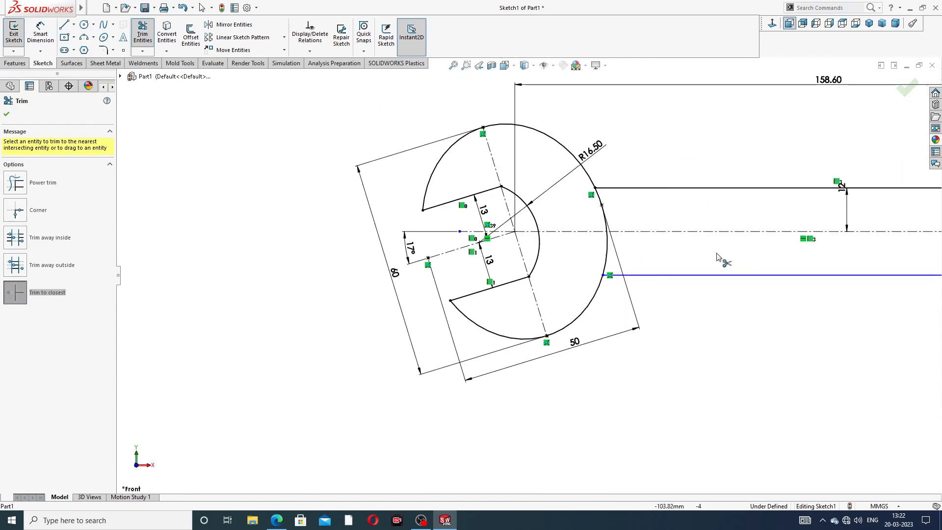
Trim the ends of both handle lines inside the ring head back to its 42 mm outer circle
{"action": "scroll", "coordinate": [717, 257], "scroll_direction": "up", "scroll_amount": 8}
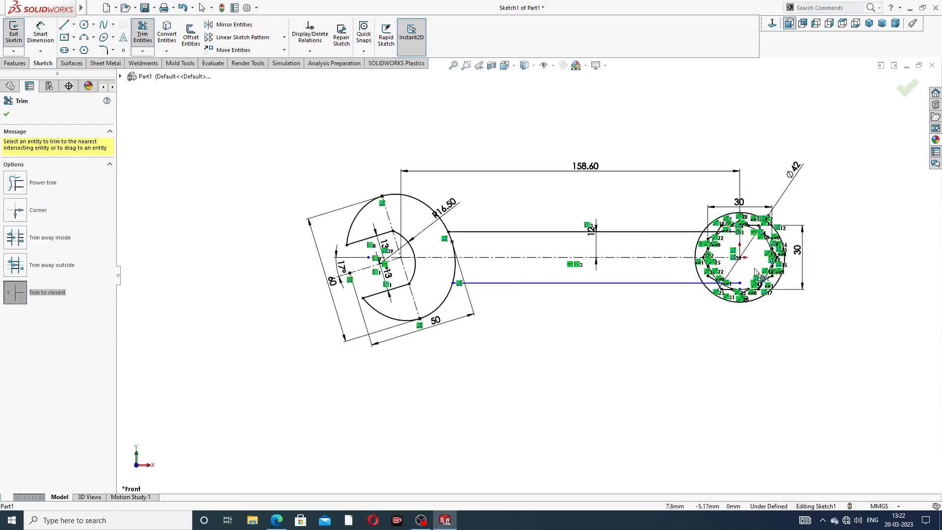
{"action": "scroll", "coordinate": [756, 273], "scroll_direction": "down", "scroll_amount": 5}
{"action": "left_click", "coordinate": [661, 179]}
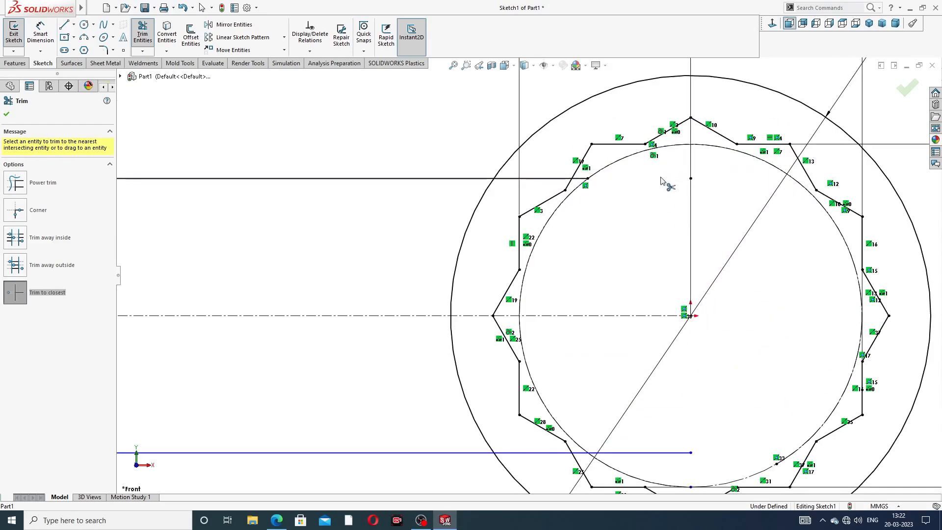
{"action": "left_click", "coordinate": [571, 179]}
{"action": "left_click", "coordinate": [641, 453]}
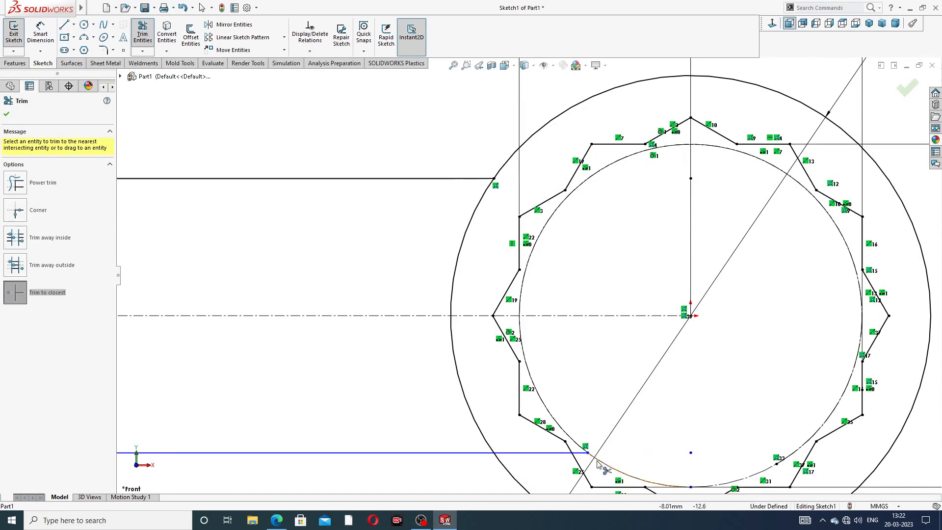
{"action": "left_click", "coordinate": [548, 452]}
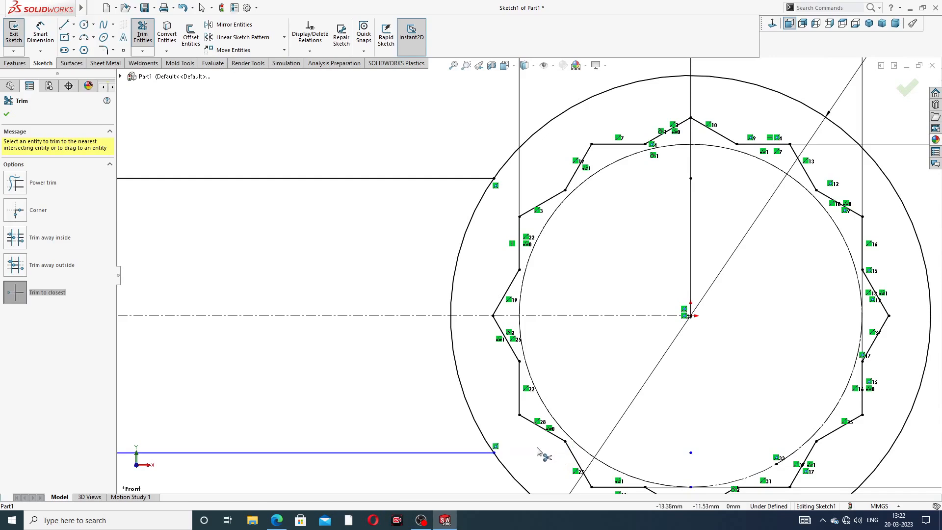
{"action": "scroll", "coordinate": [444, 400], "scroll_direction": "up", "scroll_amount": 2}
{"action": "scroll", "coordinate": [445, 400], "scroll_direction": "up", "scroll_amount": 5}
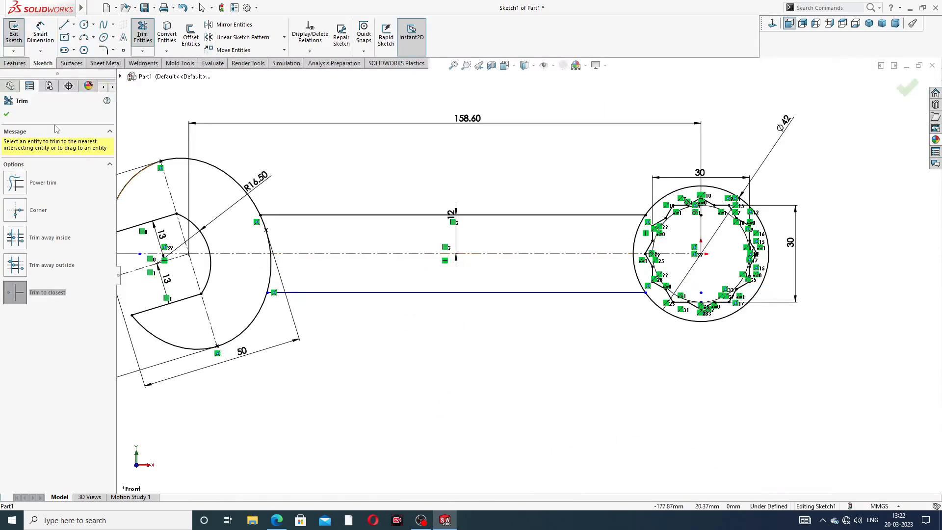
{"action": "left_click", "coordinate": [7, 114]}
Dimension the lower handle line 12 mm from the horizontal centreline
{"action": "left_click", "coordinate": [40, 34]}
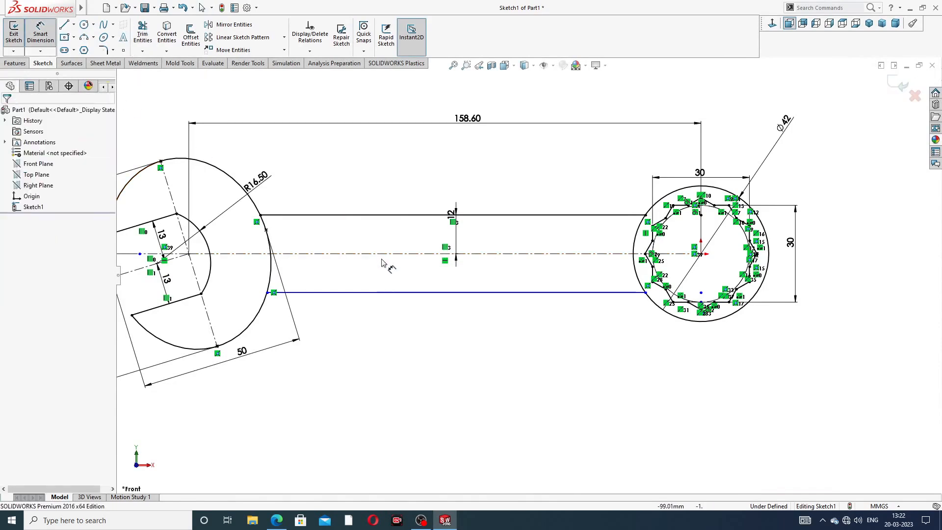
{"action": "left_click", "coordinate": [384, 254]}
{"action": "left_click", "coordinate": [382, 293]}
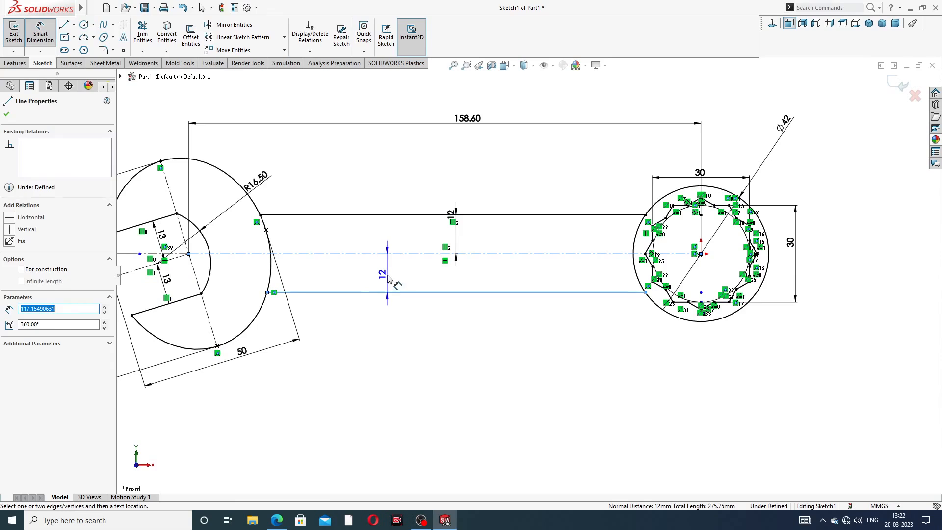
{"action": "left_click", "coordinate": [387, 275]}
{"action": "left_click", "coordinate": [345, 273]}
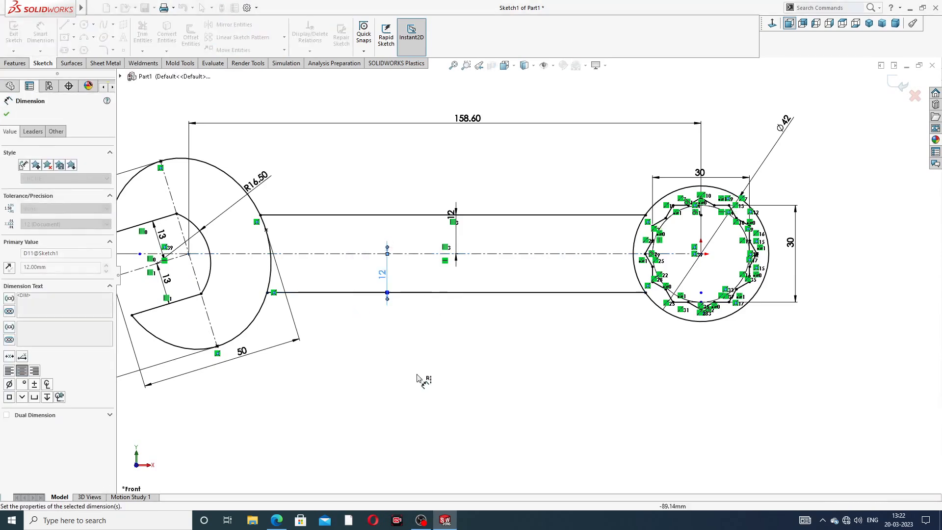
{"action": "key", "text": "Escape"}
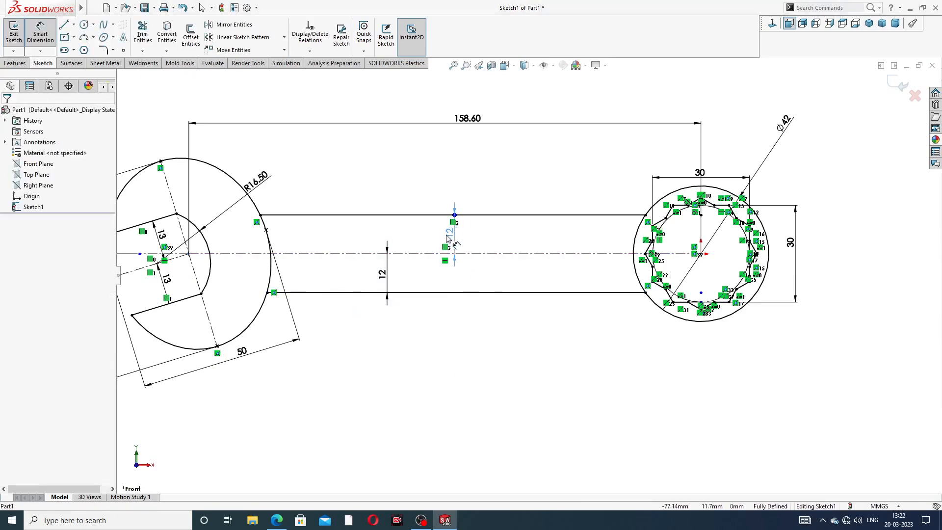
Move the upper handle line's 12 mm dimension value between the line and the centreline, and end dimensioning
{"action": "left_click_drag", "start_coordinate": [454, 222], "coordinate": [437, 222]}
{"action": "scroll", "coordinate": [454, 306], "scroll_direction": "up", "scroll_amount": 3}
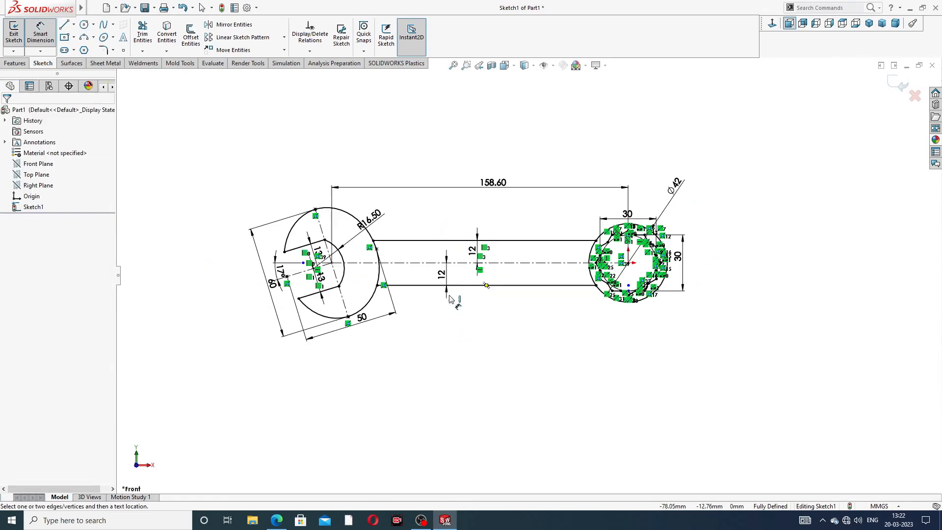
{"action": "scroll", "coordinate": [411, 292], "scroll_direction": "down", "scroll_amount": 3}
{"action": "right_click", "coordinate": [625, 129]}
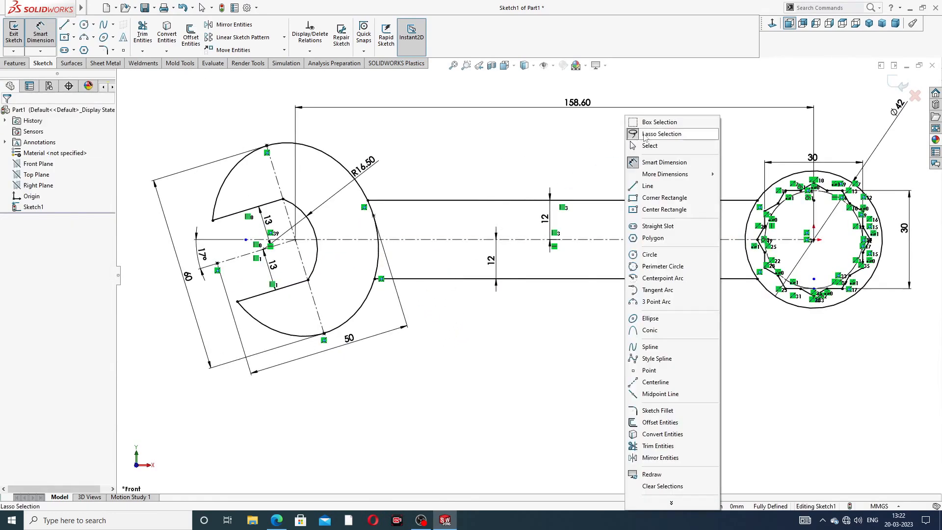
{"action": "left_click", "coordinate": [650, 144]}
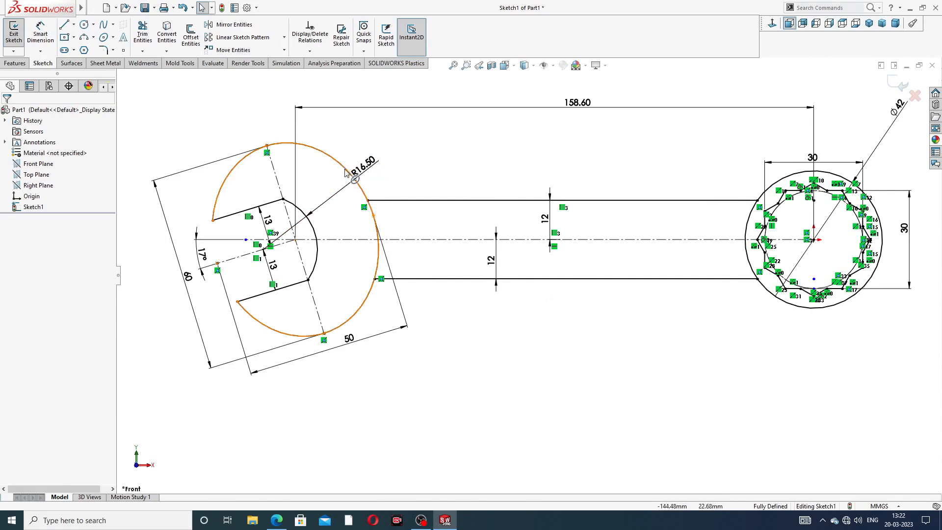
Extrude the open-jaw head region and the ring head region of the sketch 10 mm about the mid-plane, checking the thickness in the PDF drawing
{"action": "left_click", "coordinate": [15, 63]}
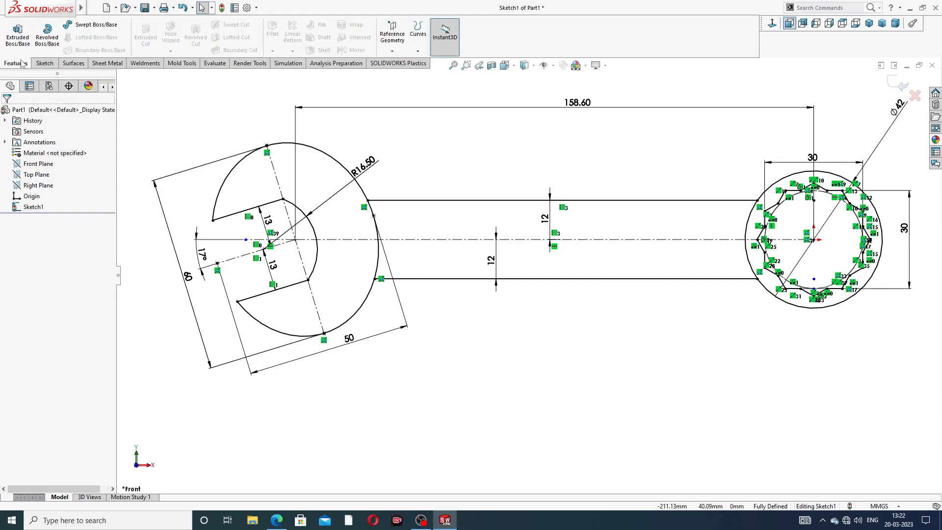
{"action": "left_click", "coordinate": [17, 34]}
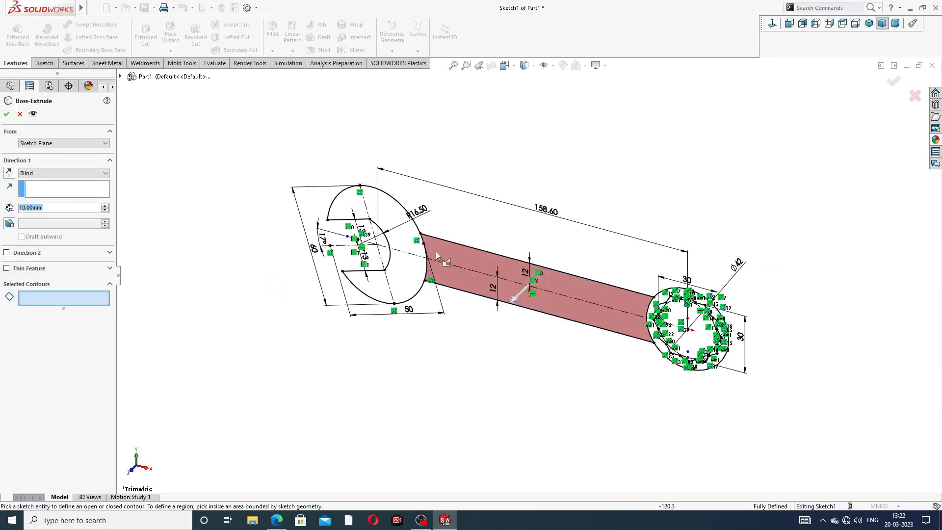
{"action": "left_click", "coordinate": [405, 234]}
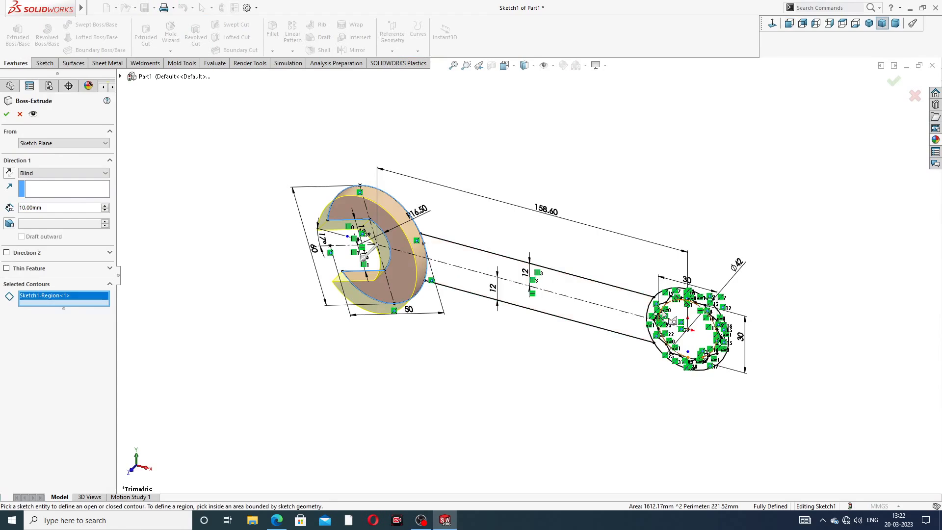
{"action": "scroll", "coordinate": [588, 306], "scroll_direction": "down", "scroll_amount": 5}
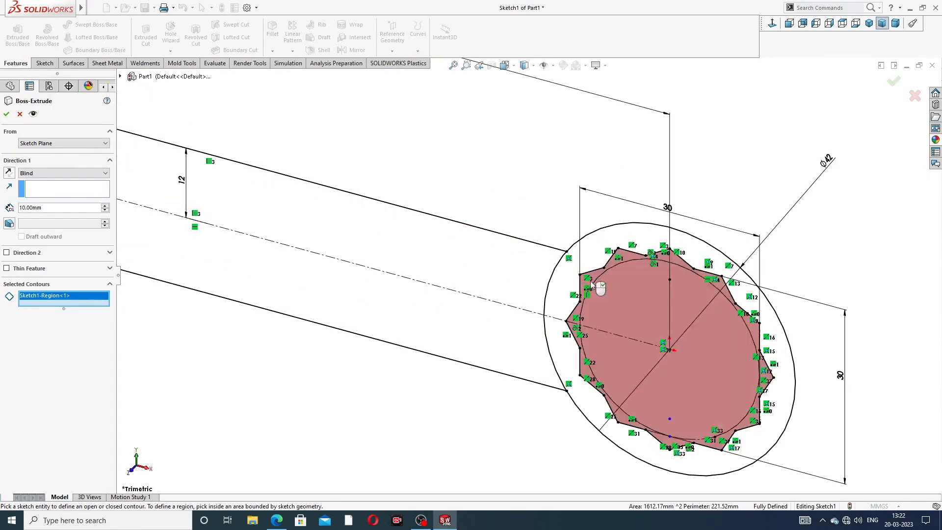
{"action": "left_click", "coordinate": [577, 267]}
{"action": "scroll", "coordinate": [611, 284], "scroll_direction": "up", "scroll_amount": 5}
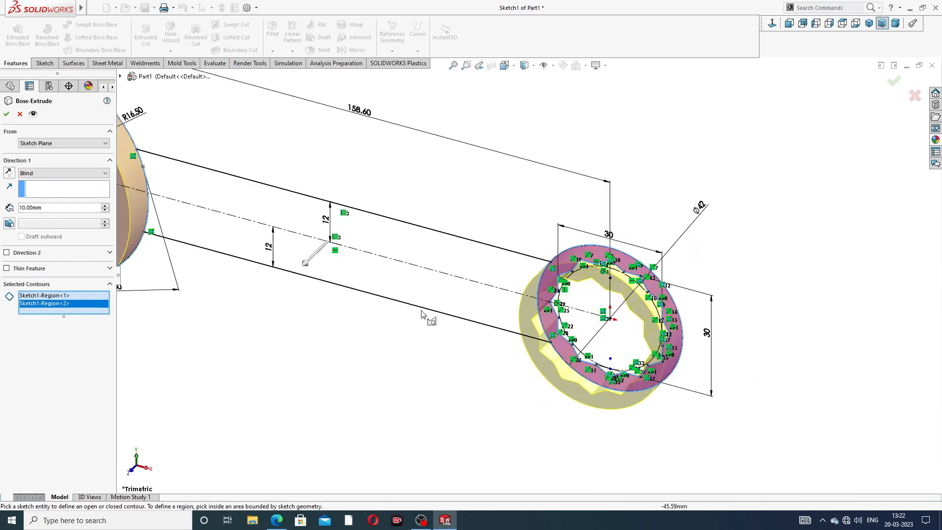
{"action": "scroll", "coordinate": [319, 339], "scroll_direction": "up", "scroll_amount": 1}
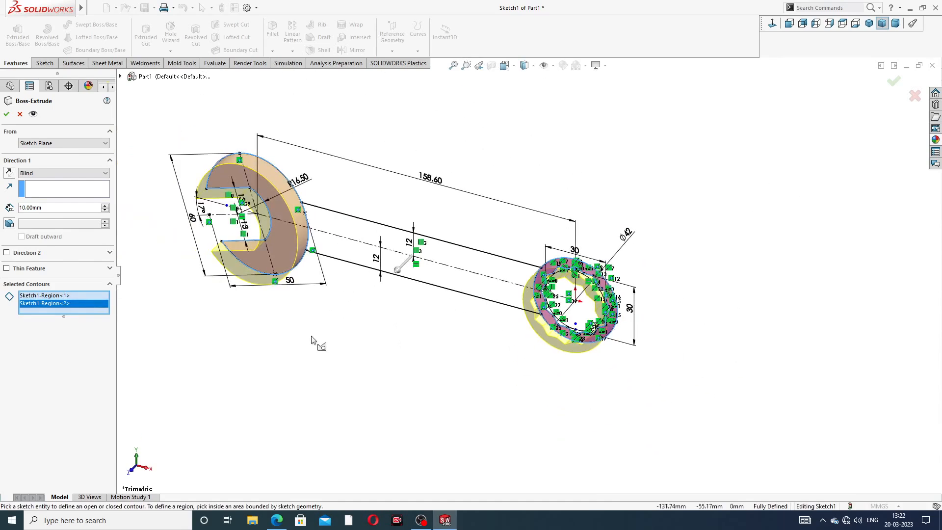
{"action": "left_click", "coordinate": [63, 174]}
{"action": "left_click", "coordinate": [57, 218]}
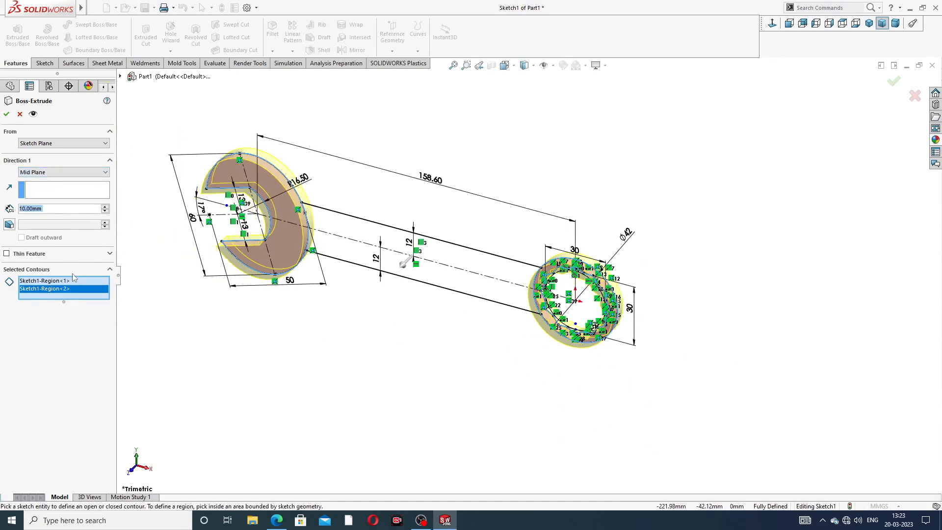
{"action": "left_click", "coordinate": [276, 521]}
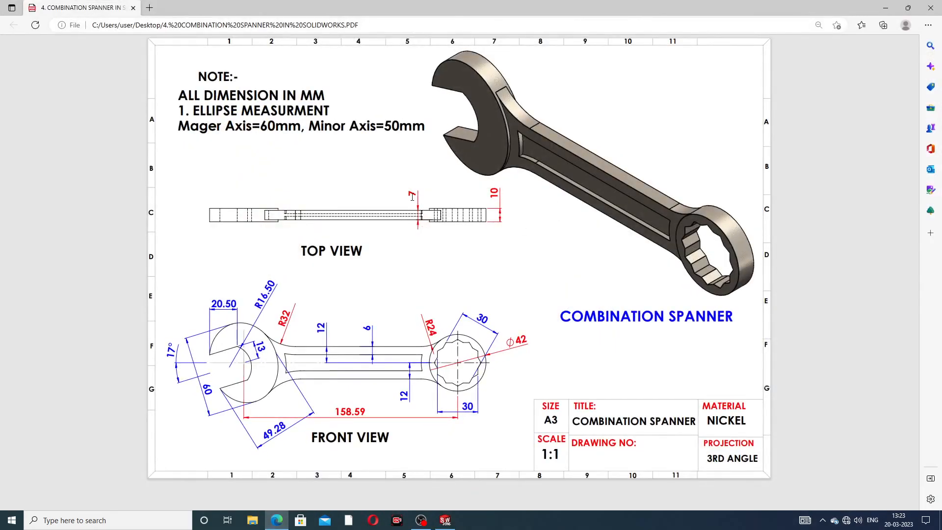
{"action": "left_click", "coordinate": [276, 521]}
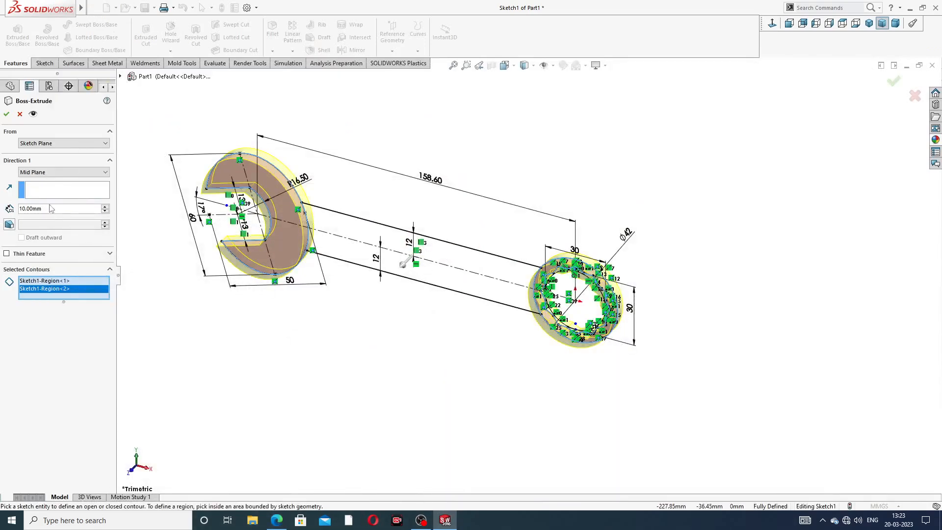
{"action": "left_click", "coordinate": [7, 114]}
{"action": "left_click", "coordinate": [178, 264]}
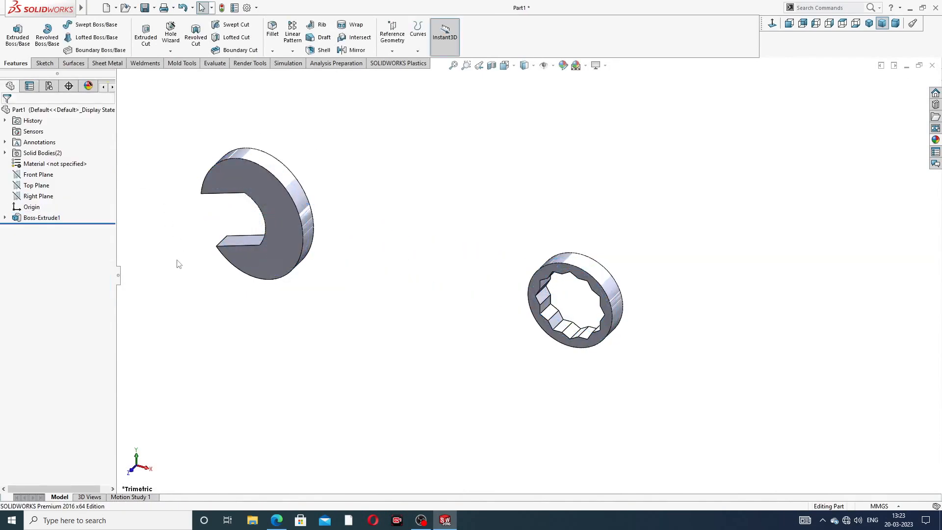
Reuse the profile sketch to extrude the handle region 7 mm about the mid-plane, merged with both heads
{"action": "left_click", "coordinate": [4, 217]}
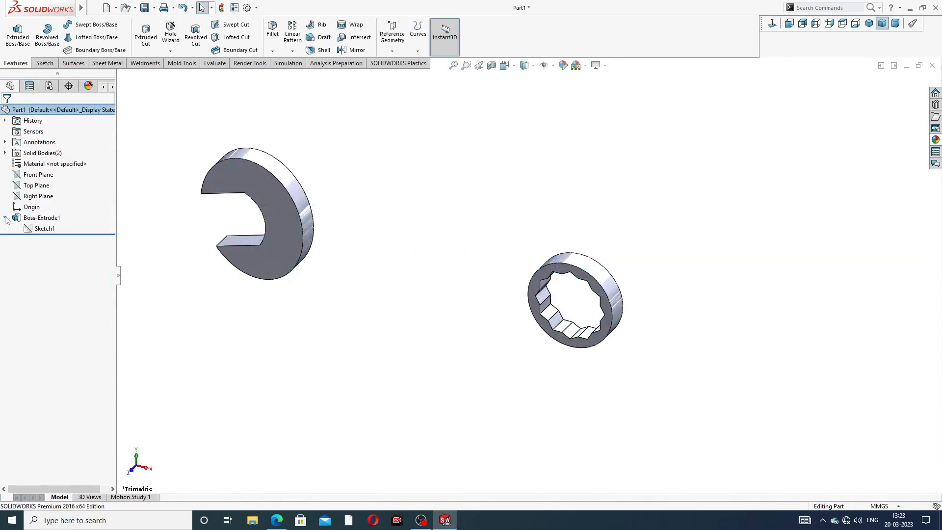
{"action": "left_click", "coordinate": [38, 228]}
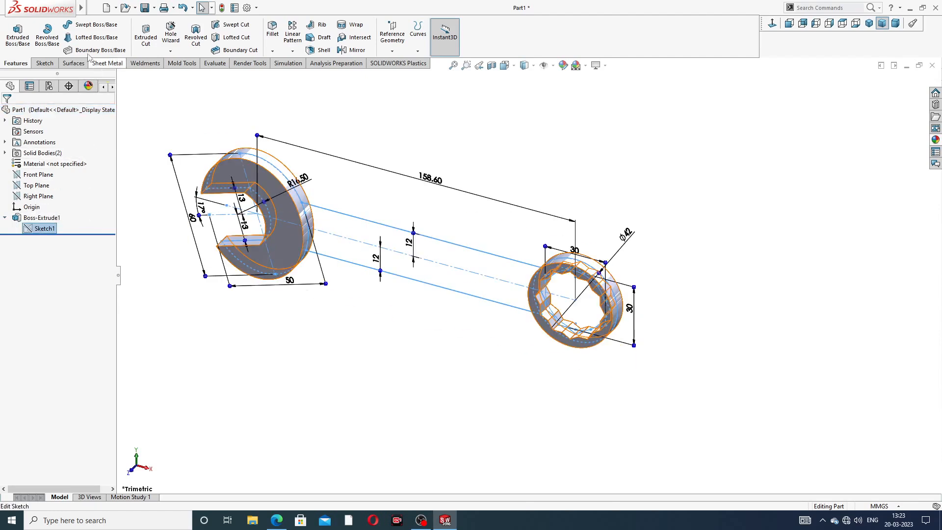
{"action": "left_click", "coordinate": [17, 34]}
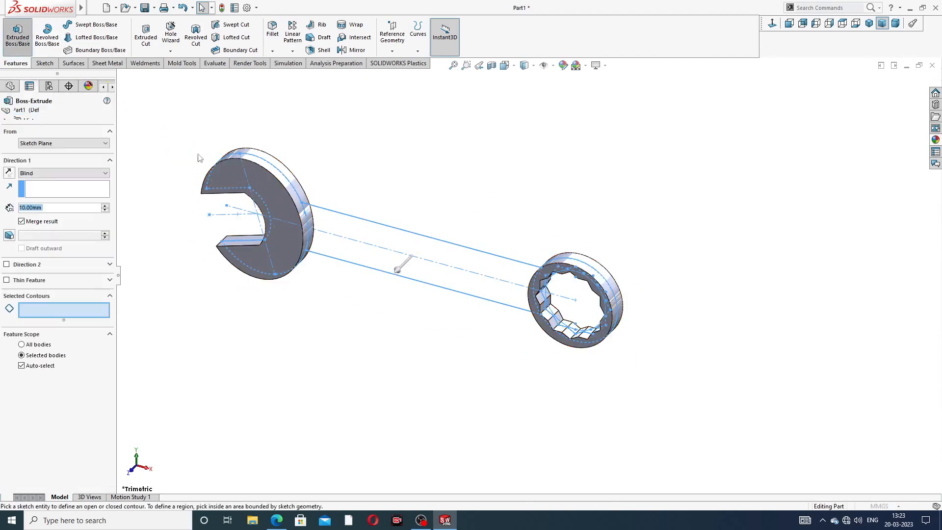
{"action": "left_click", "coordinate": [382, 242]}
{"action": "left_click", "coordinate": [93, 173]}
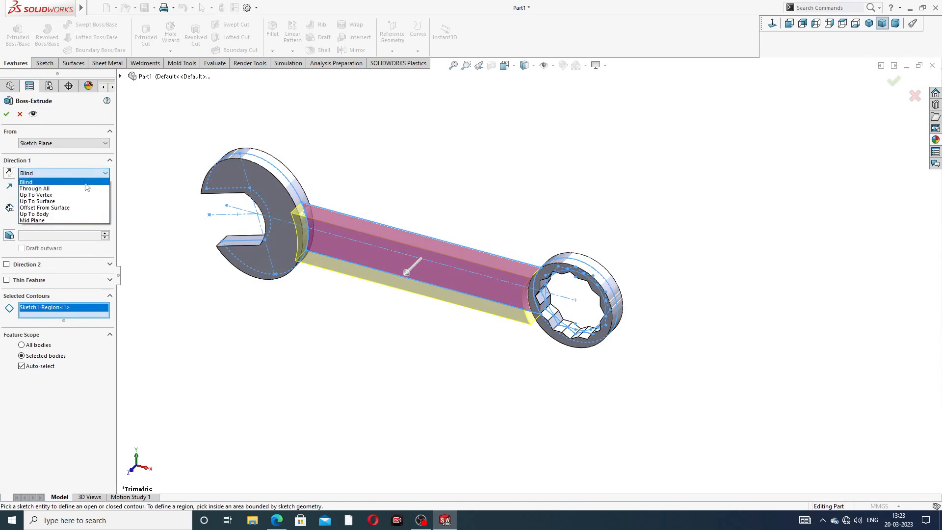
{"action": "left_click", "coordinate": [64, 220]}
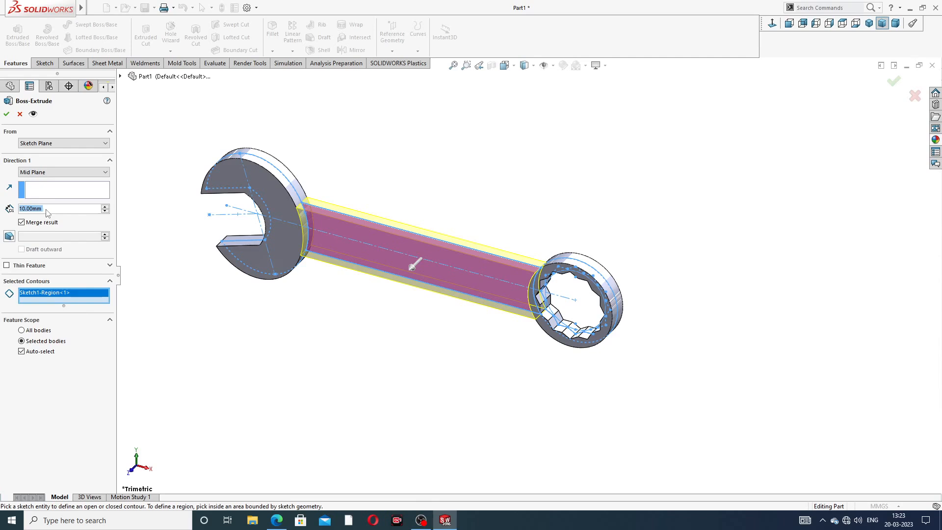
{"action": "type", "text": "7"}
{"action": "key", "text": "Return"}
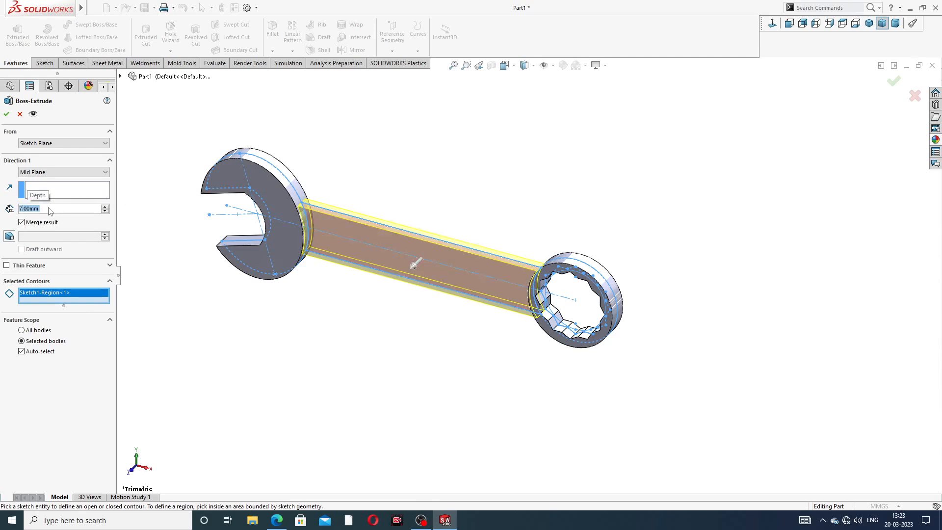
{"action": "left_click", "coordinate": [6, 114]}
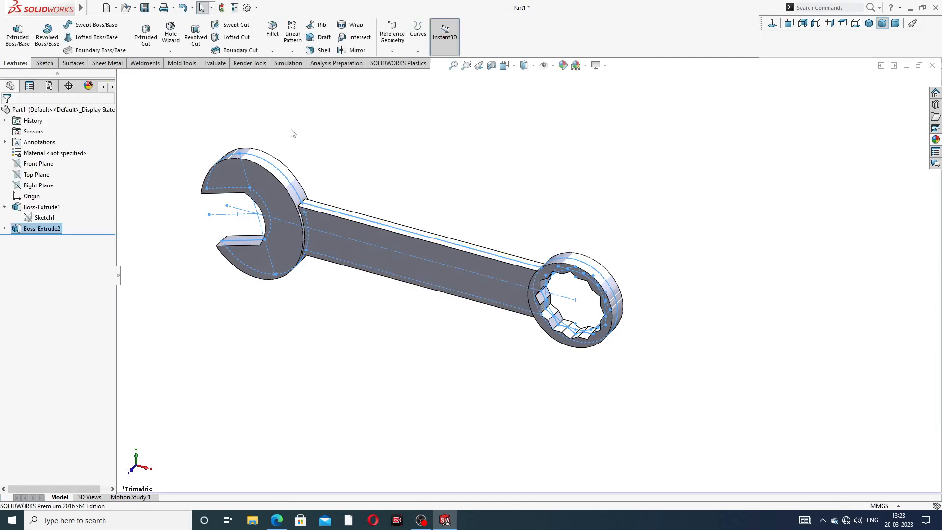
Apply a glossy brownish metallic appearance to the whole spanner
{"action": "middle_click_drag", "start_coordinate": [379, 312], "coordinate": [369, 249]}
{"action": "scroll", "coordinate": [436, 256], "scroll_direction": "up", "scroll_amount": 3}
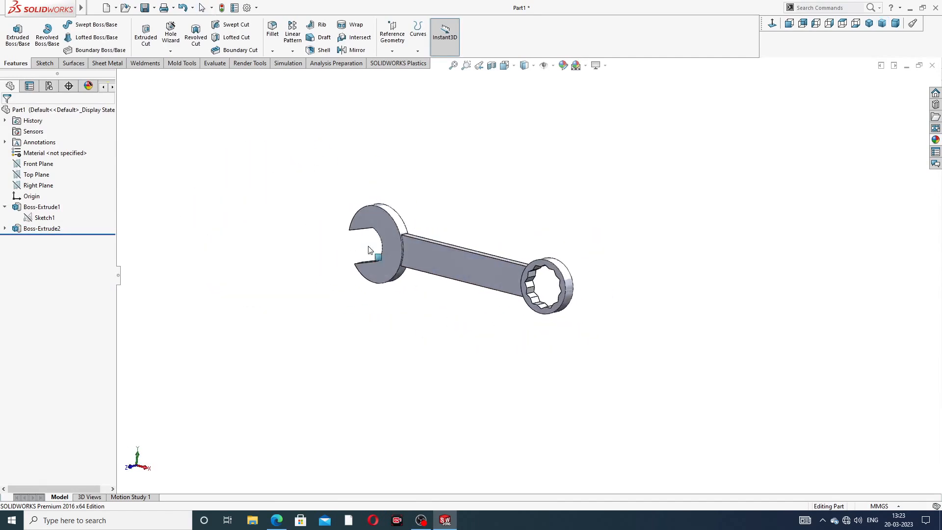
{"action": "scroll", "coordinate": [387, 273], "scroll_direction": "down", "scroll_amount": 3}
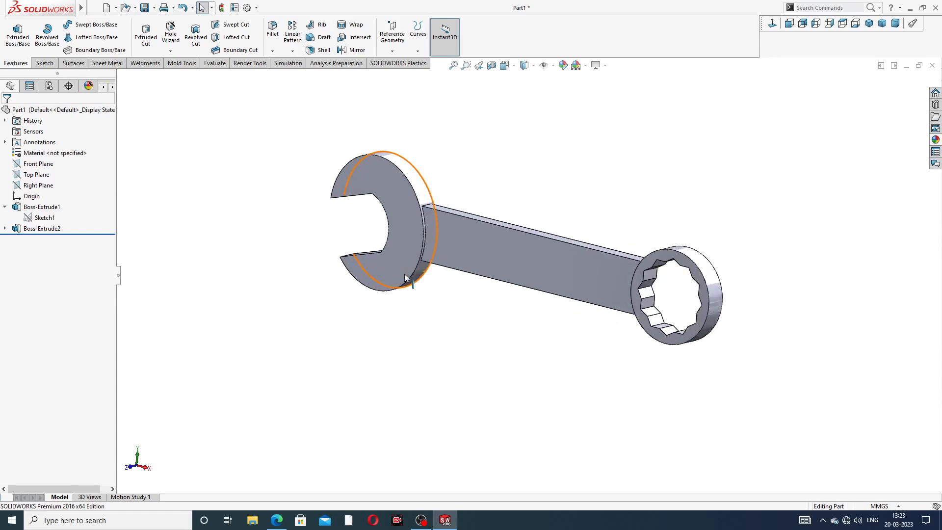
{"action": "left_click", "coordinate": [936, 141]}
{"action": "double_click", "coordinate": [881, 305]}
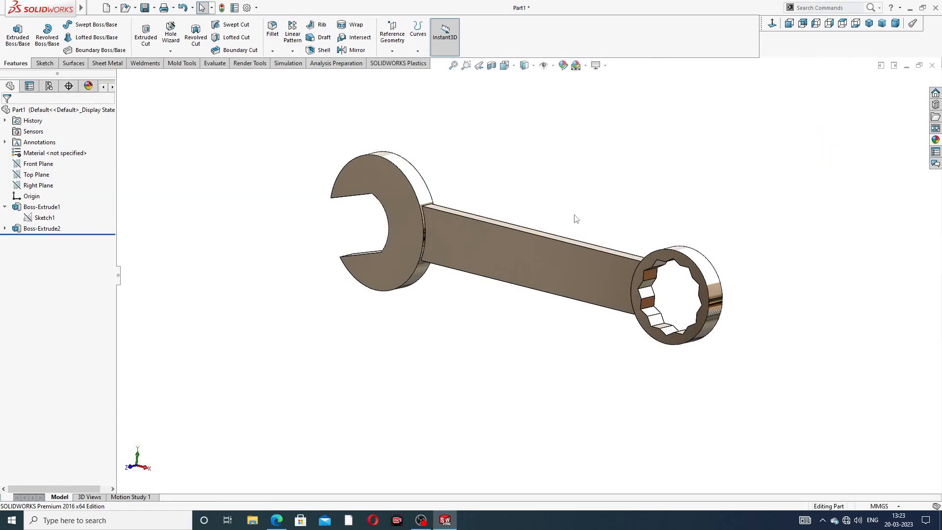
{"action": "mouse_move", "coordinate": [457, 255]}
{"action": "middle_mouse_down"}
{"action": "mouse_move", "coordinate": [487, 310]}
{"action": "mouse_move", "coordinate": [458, 267]}
{"action": "middle_mouse_up"}
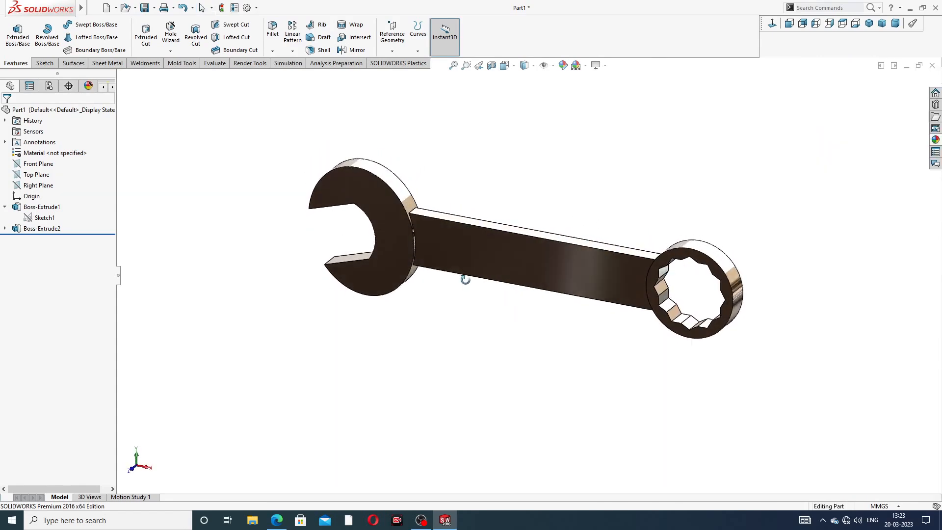
{"action": "scroll", "coordinate": [420, 243], "scroll_direction": "down", "scroll_amount": 3}
{"action": "scroll", "coordinate": [612, 160], "scroll_direction": "up", "scroll_amount": 3}
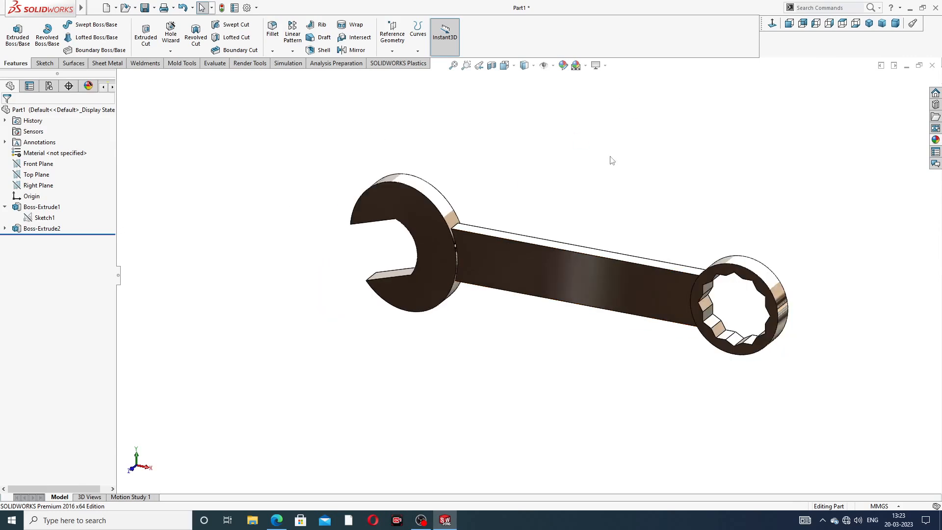
{"action": "left_click", "coordinate": [869, 23]}
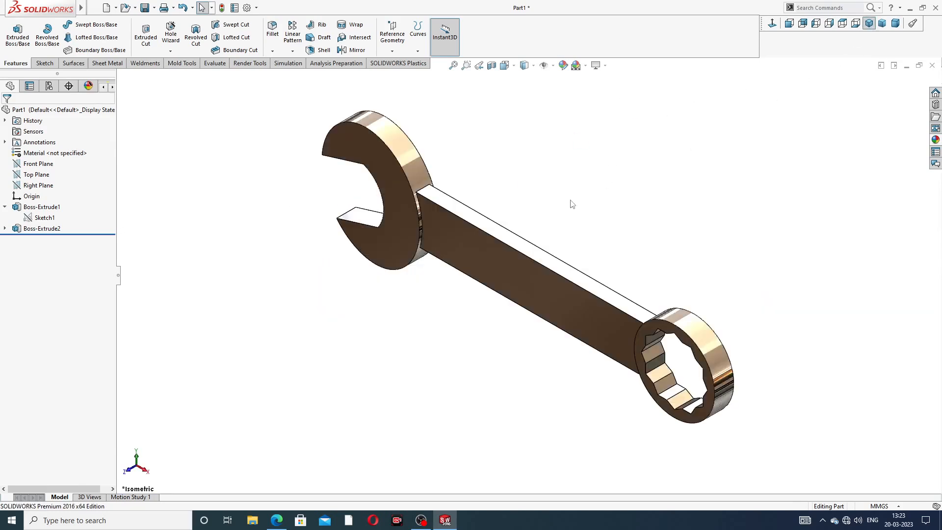
Check the fillet radii in the PDF drawing and fillet the two edges where the handle meets the open-jaw head with a 32 mm radius
{"action": "left_click", "coordinate": [277, 520]}
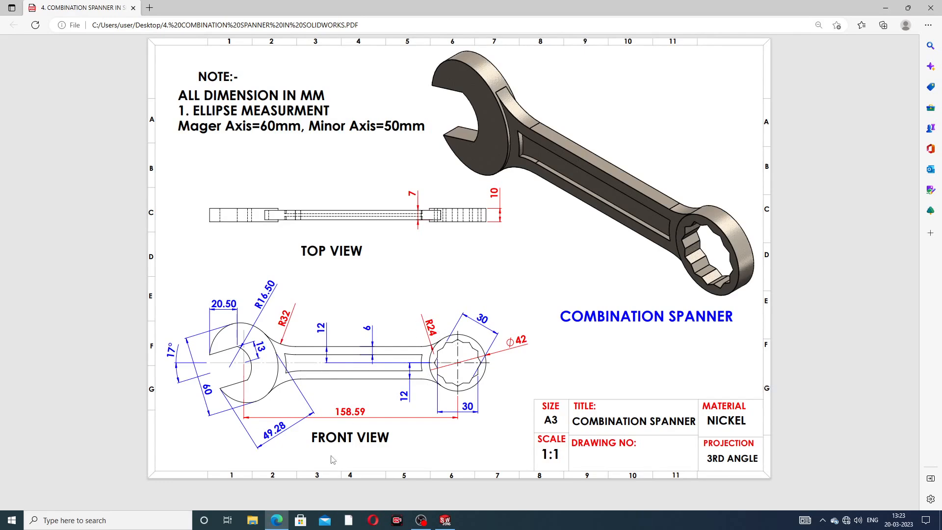
{"action": "left_click", "coordinate": [277, 520]}
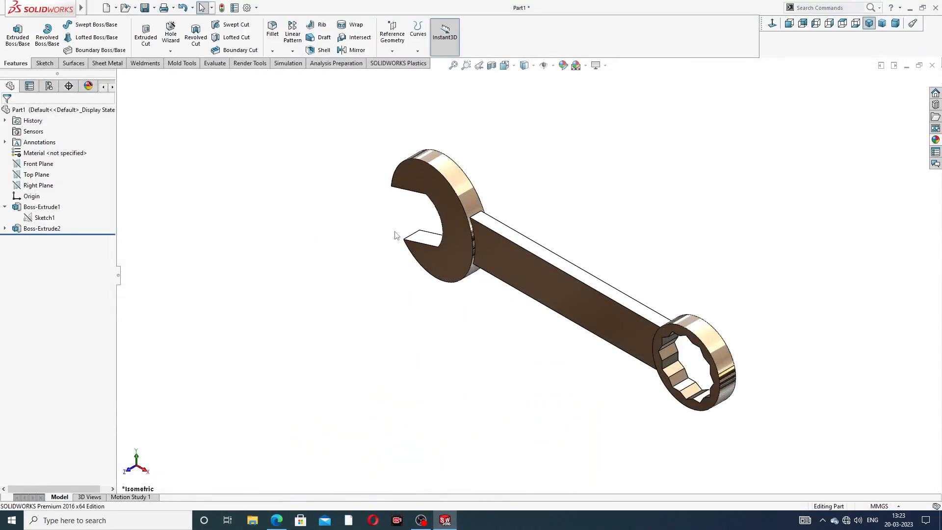
{"action": "left_click", "coordinate": [272, 30]}
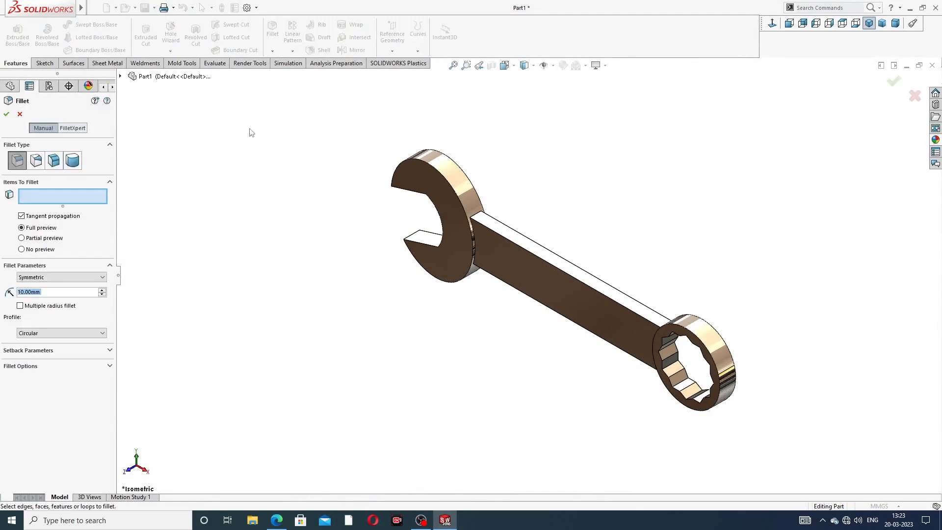
{"action": "type", "text": "32"}
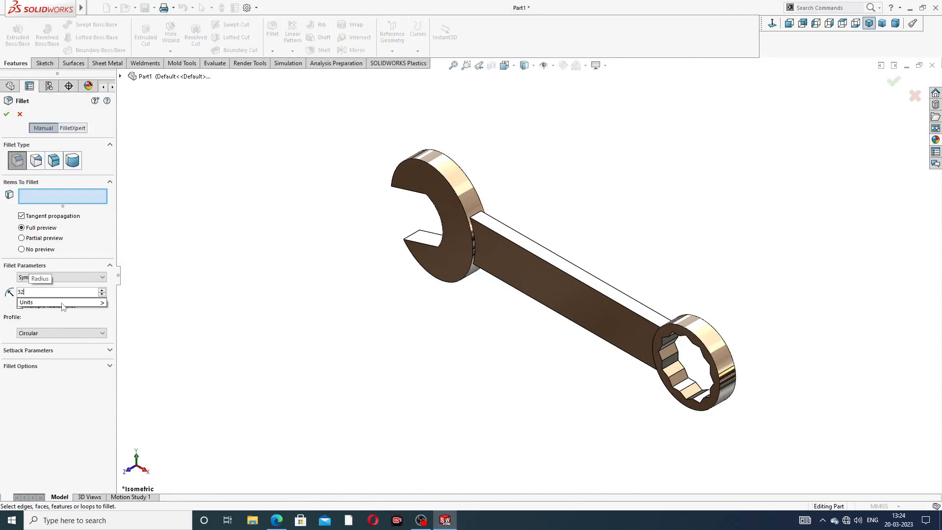
{"action": "key", "text": "Return"}
{"action": "scroll", "coordinate": [439, 303], "scroll_direction": "down", "scroll_amount": 2}
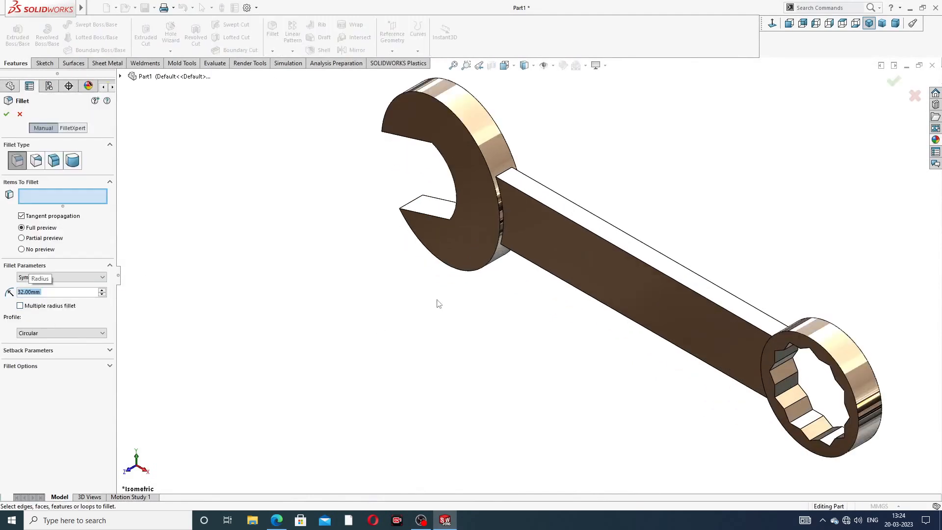
{"action": "left_click", "coordinate": [508, 171]}
{"action": "middle_click_drag", "start_coordinate": [543, 319], "coordinate": [569, 212]}
{"action": "scroll", "coordinate": [490, 318], "scroll_direction": "down", "scroll_amount": 3}
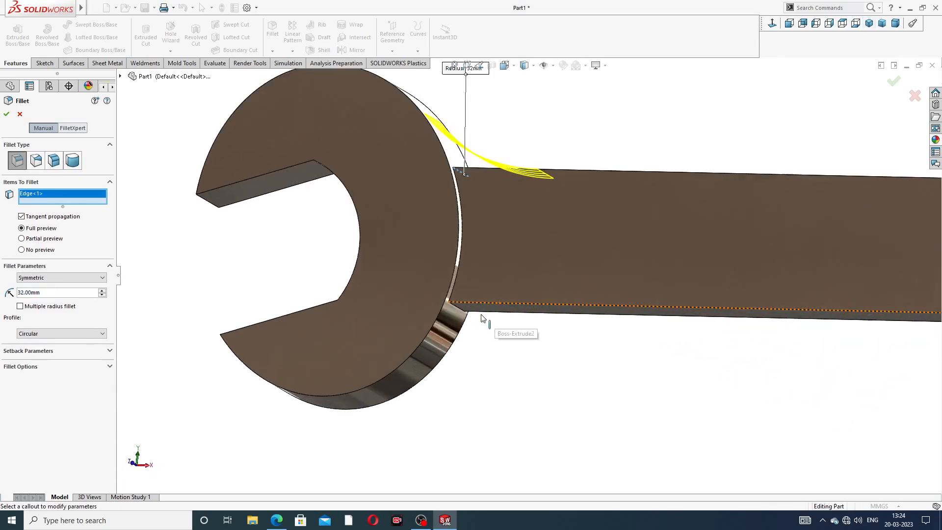
{"action": "left_click", "coordinate": [456, 308]}
{"action": "scroll", "coordinate": [622, 177], "scroll_direction": "up", "scroll_amount": 3}
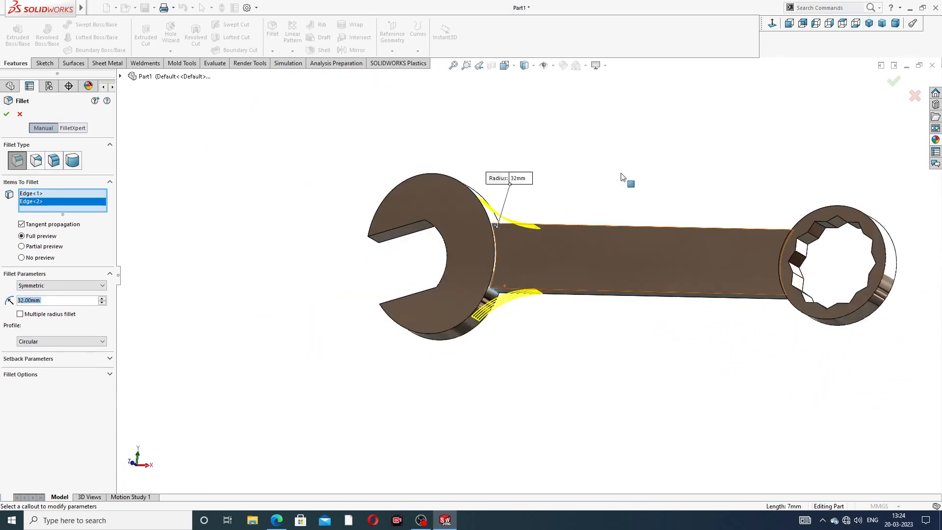
{"action": "left_click", "coordinate": [891, 82]}
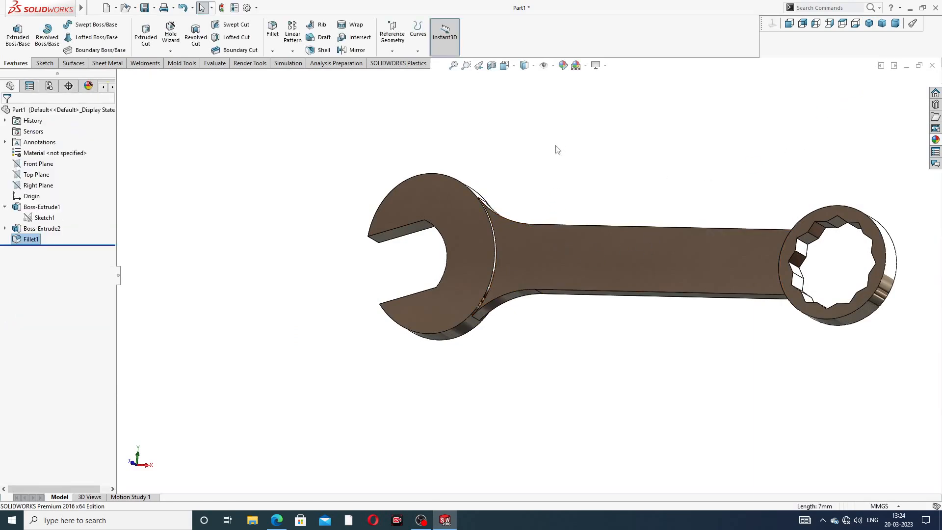
Fillet the two edges where the handle meets the ring head with a 24 mm radius
{"action": "middle_click_drag", "start_coordinate": [556, 146], "coordinate": [505, 249]}
{"action": "left_click", "coordinate": [271, 31]}
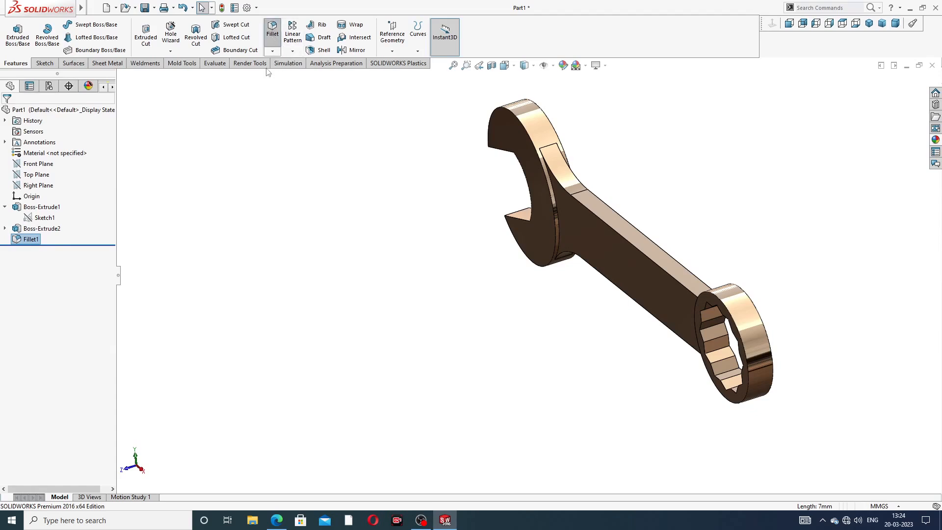
{"action": "type", "text": "24"}
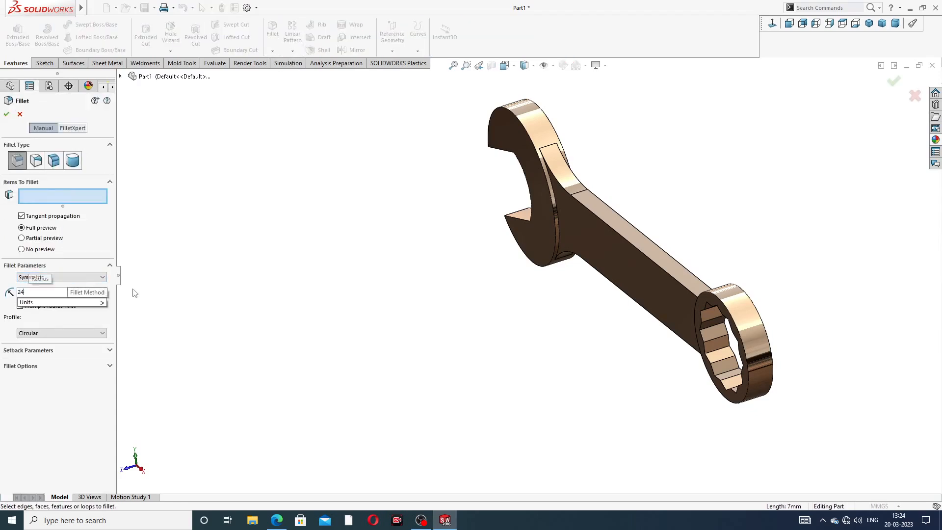
{"action": "key", "text": "Return"}
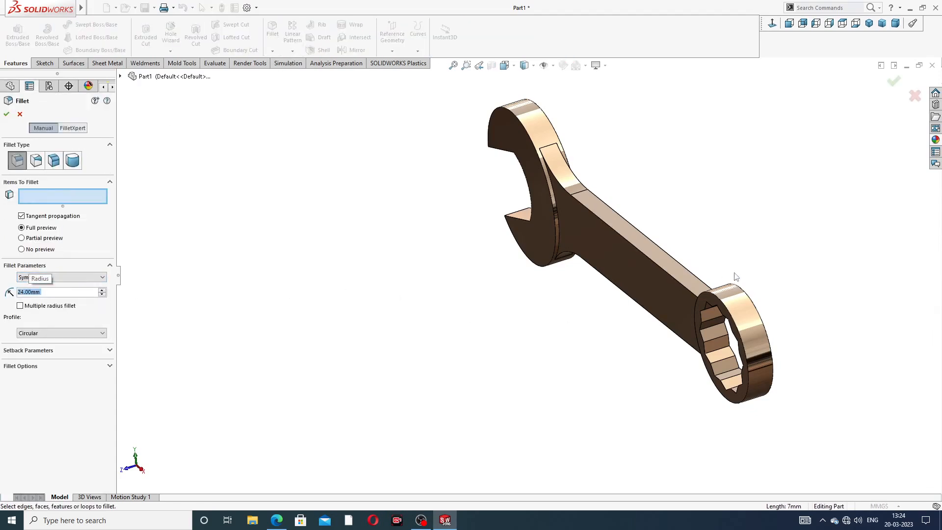
{"action": "scroll", "coordinate": [736, 277], "scroll_direction": "down", "scroll_amount": 5}
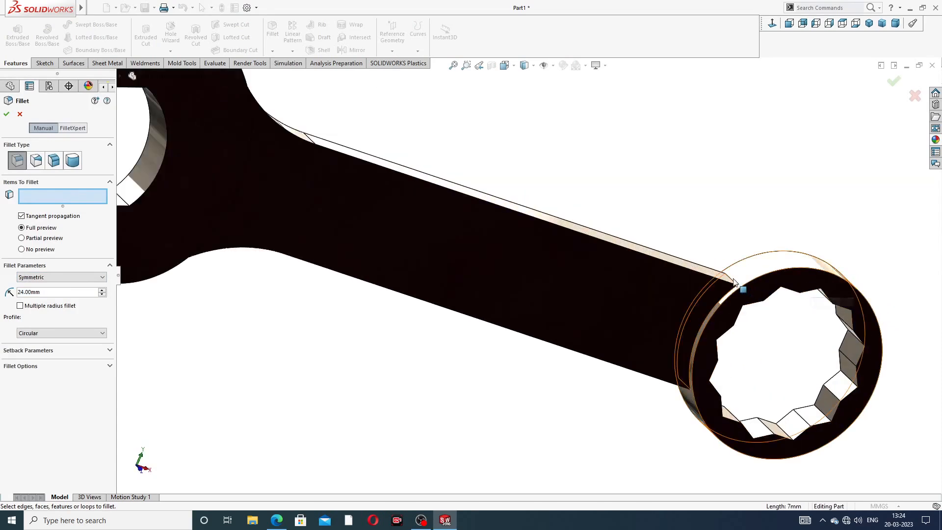
{"action": "middle_click_drag", "start_coordinate": [684, 203], "coordinate": [658, 237]}
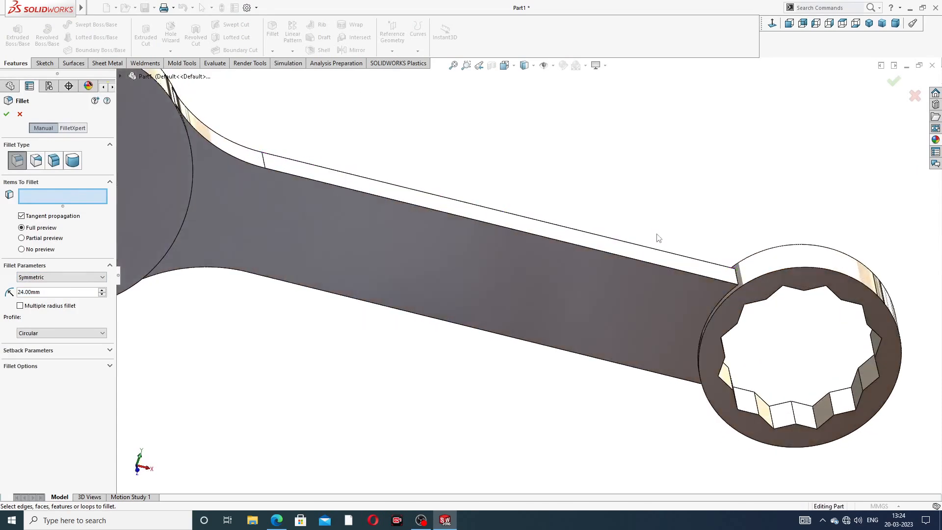
{"action": "left_click", "coordinate": [747, 280]}
{"action": "middle_click_drag", "start_coordinate": [742, 276], "coordinate": [689, 410]}
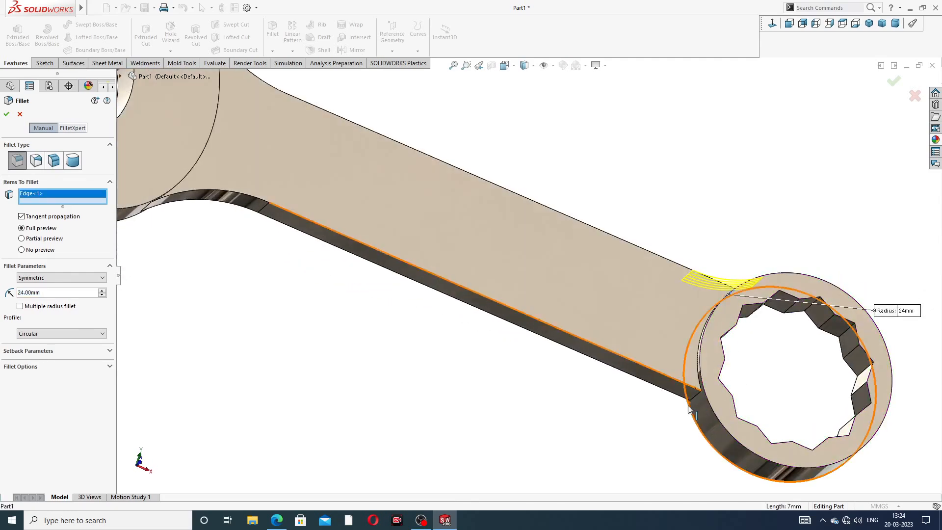
{"action": "left_click", "coordinate": [693, 407]}
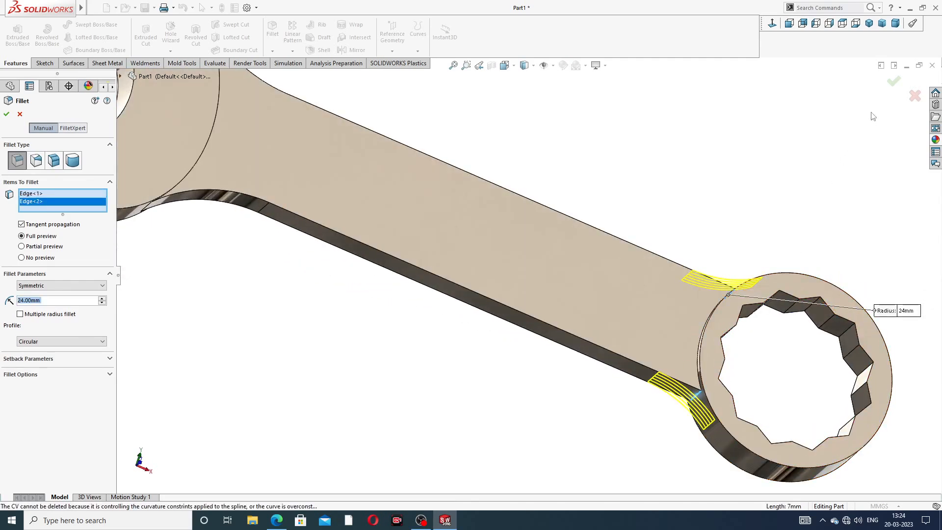
{"action": "left_click", "coordinate": [893, 82]}
Set up a 0.5 mm fillet on the curved edges where both handle faces meet the open-jaw head
{"action": "scroll", "coordinate": [628, 212], "scroll_direction": "up", "scroll_amount": 5}
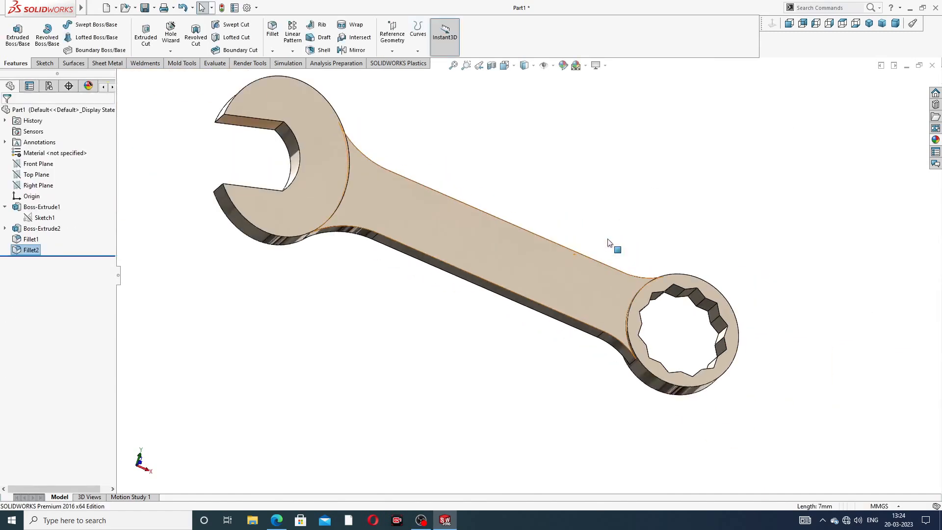
{"action": "middle_click_drag", "start_coordinate": [432, 193], "coordinate": [406, 219]}
{"action": "scroll", "coordinate": [413, 220], "scroll_direction": "down", "scroll_amount": 3}
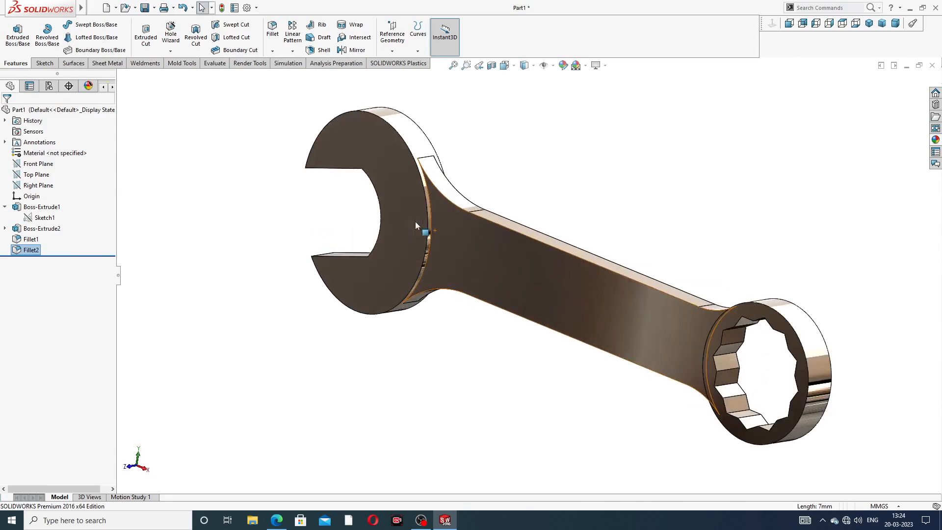
{"action": "left_click", "coordinate": [275, 45]}
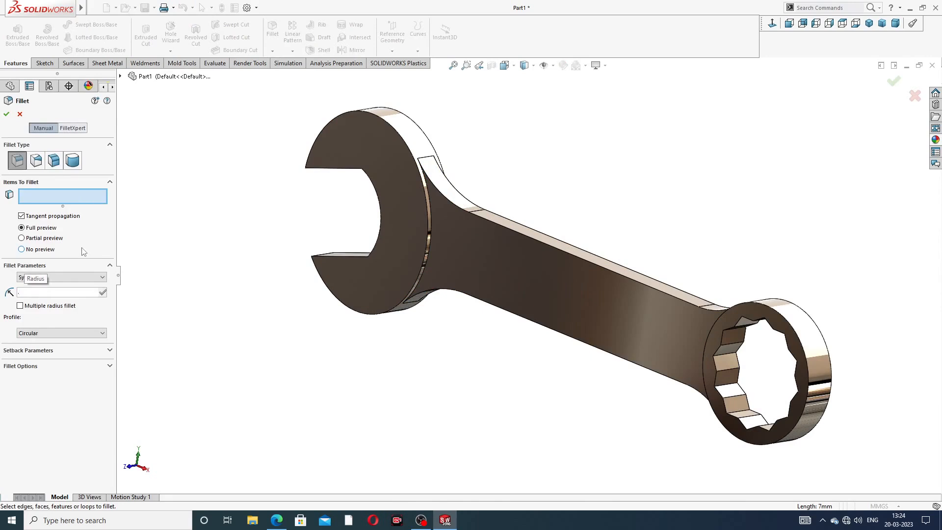
{"action": "scroll", "coordinate": [439, 291], "scroll_direction": "down", "scroll_amount": 5}
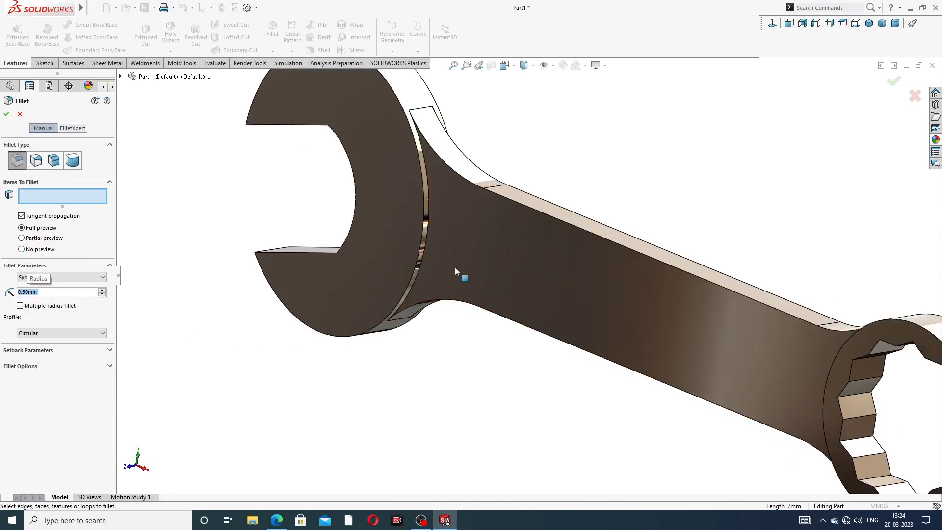
{"action": "left_click", "coordinate": [426, 202]}
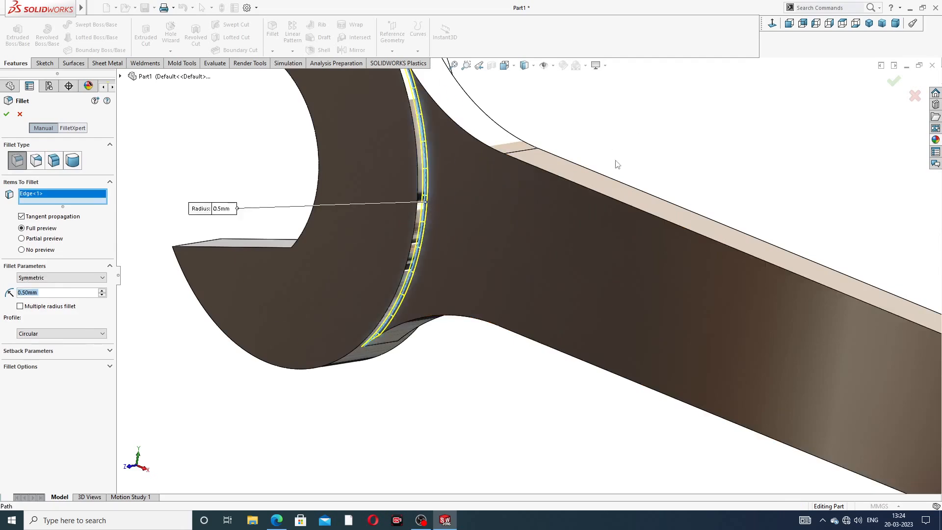
{"action": "scroll", "coordinate": [610, 157], "scroll_direction": "up", "scroll_amount": 3}
{"action": "middle_click_drag", "start_coordinate": [540, 145], "coordinate": [494, 149]}
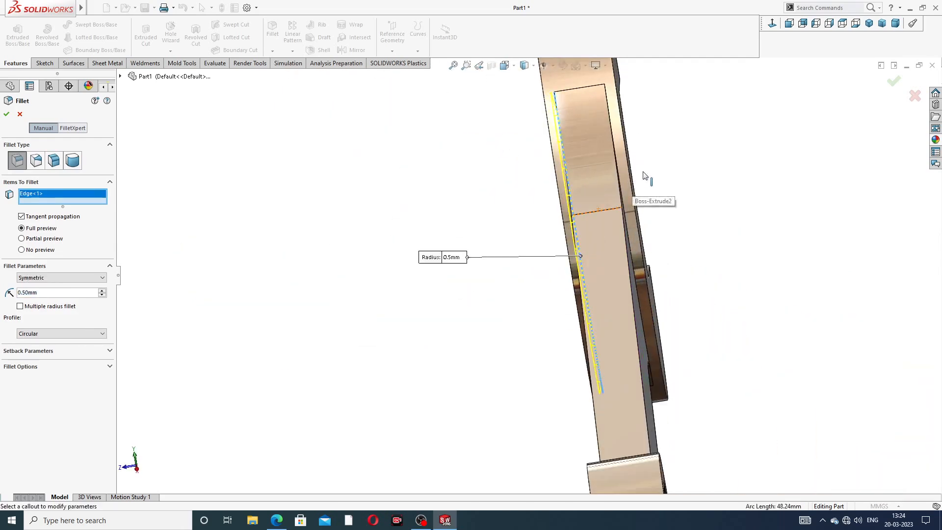
{"action": "middle_click_drag", "start_coordinate": [638, 179], "coordinate": [600, 174]}
{"action": "left_click", "coordinate": [600, 174]}
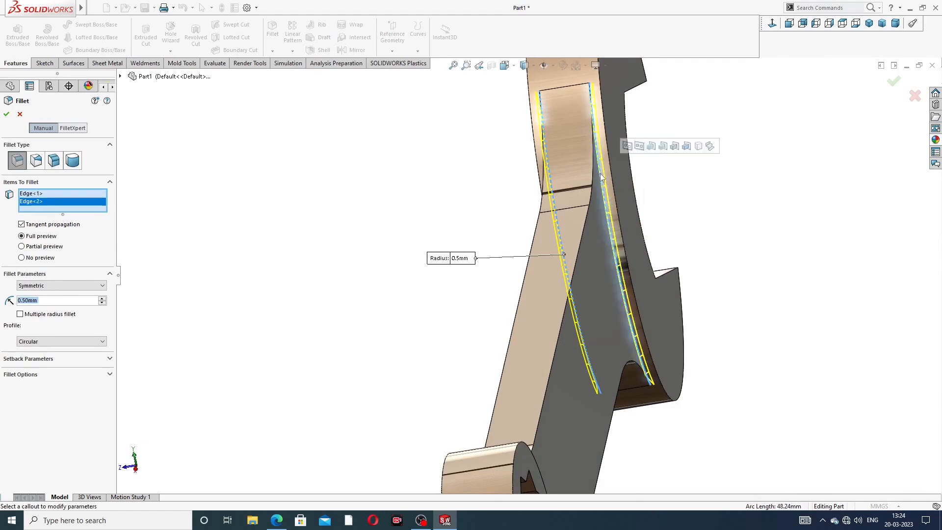
Add the curved edges where both handle faces meet the ring head and create the 0.5 mm fillet
{"action": "scroll", "coordinate": [550, 314], "scroll_direction": "up", "scroll_amount": 4}
{"action": "middle_click_drag", "start_coordinate": [551, 358], "coordinate": [600, 351]}
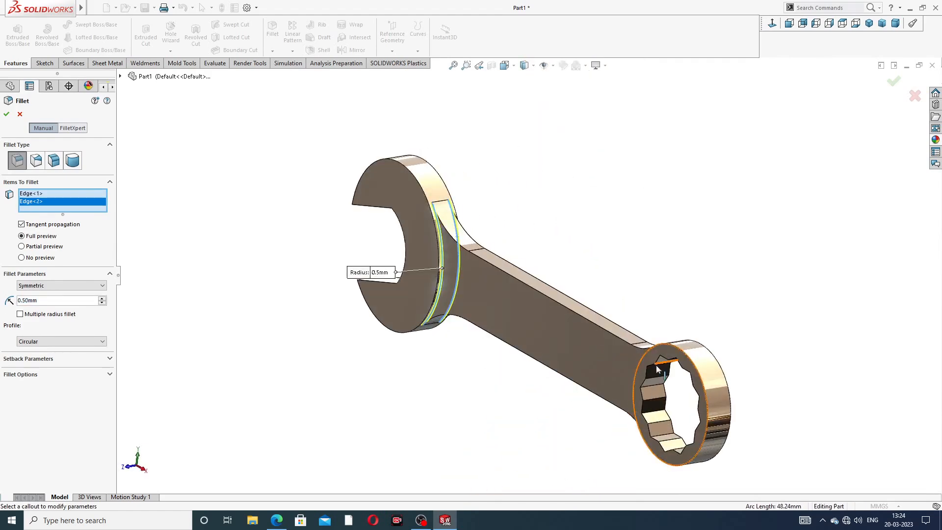
{"action": "middle_click_drag", "start_coordinate": [658, 368], "coordinate": [726, 366]}
{"action": "scroll", "coordinate": [661, 365], "scroll_direction": "down", "scroll_amount": 3}
{"action": "middle_click_drag", "start_coordinate": [660, 365], "coordinate": [686, 343]}
{"action": "scroll", "coordinate": [656, 333], "scroll_direction": "down", "scroll_amount": 3}
{"action": "left_click", "coordinate": [620, 300]}
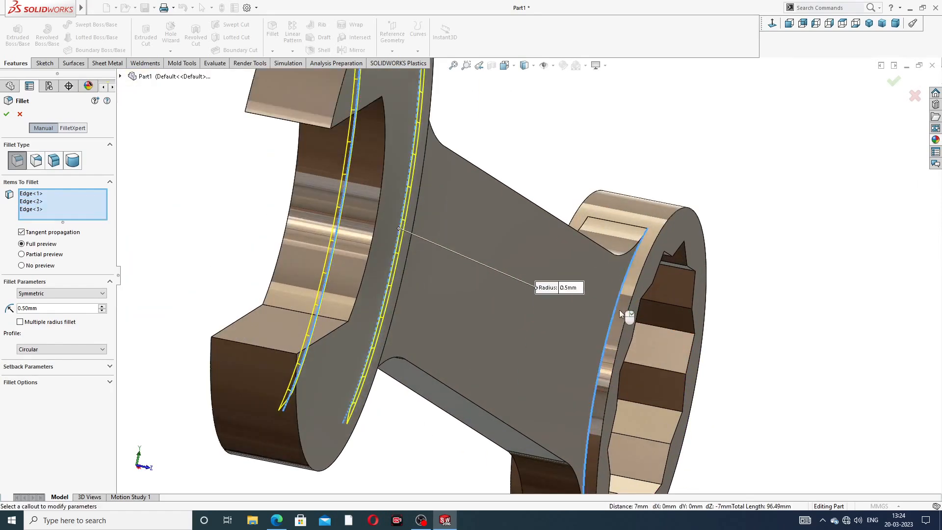
{"action": "scroll", "coordinate": [621, 301], "scroll_direction": "up", "scroll_amount": 3}
{"action": "middle_click_drag", "start_coordinate": [618, 314], "coordinate": [566, 332]}
{"action": "scroll", "coordinate": [566, 333], "scroll_direction": "down", "scroll_amount": 2}
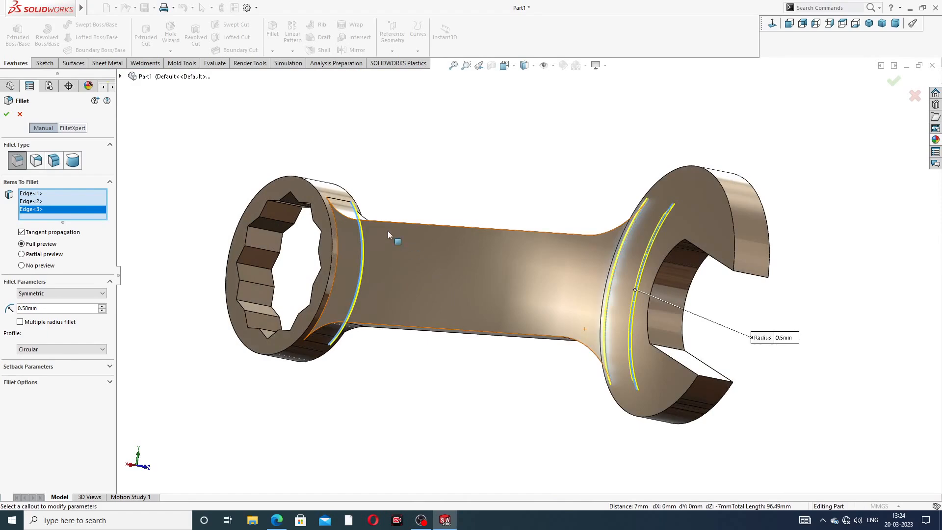
{"action": "middle_click_drag", "start_coordinate": [388, 235], "coordinate": [397, 225]}
{"action": "scroll", "coordinate": [397, 226], "scroll_direction": "down", "scroll_amount": 3}
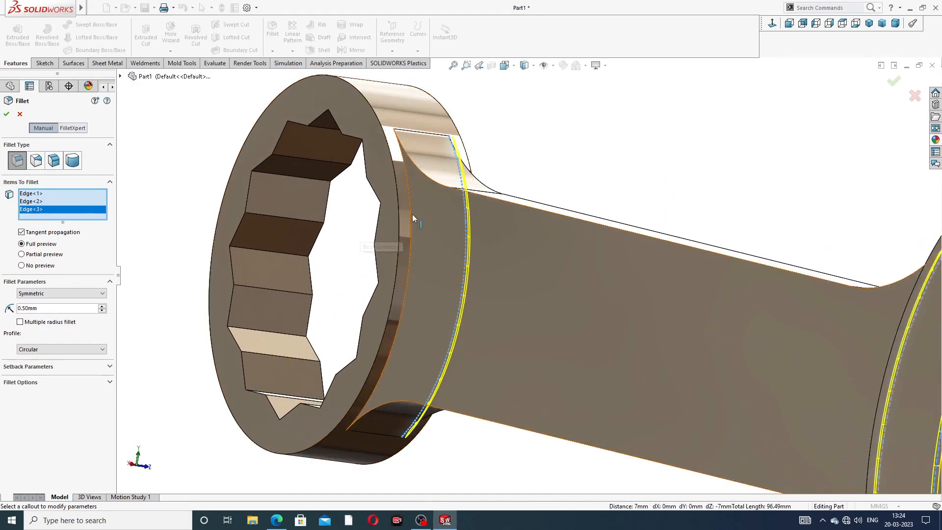
{"action": "left_click", "coordinate": [411, 213]}
{"action": "scroll", "coordinate": [527, 277], "scroll_direction": "up", "scroll_amount": 3}
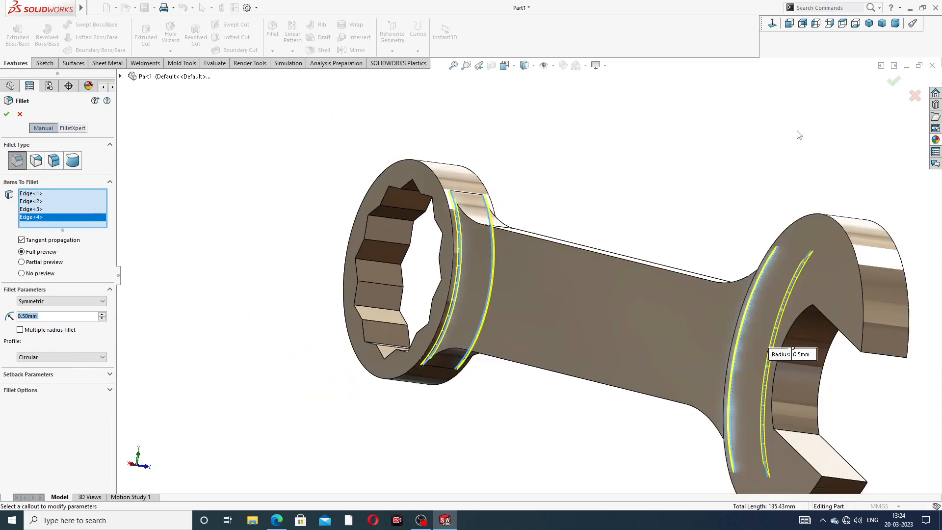
{"action": "left_click", "coordinate": [893, 82]}
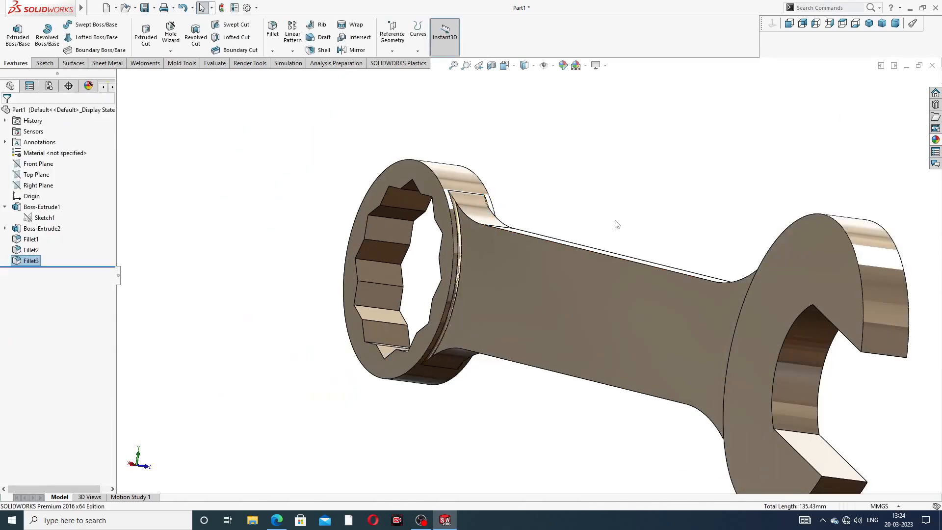
Check the handle recess in the PDF drawing and start a sketch on the handle's flat face
{"action": "scroll", "coordinate": [617, 224], "scroll_direction": "up", "scroll_amount": 2}
{"action": "middle_click_drag", "start_coordinate": [617, 224], "coordinate": [472, 195]}
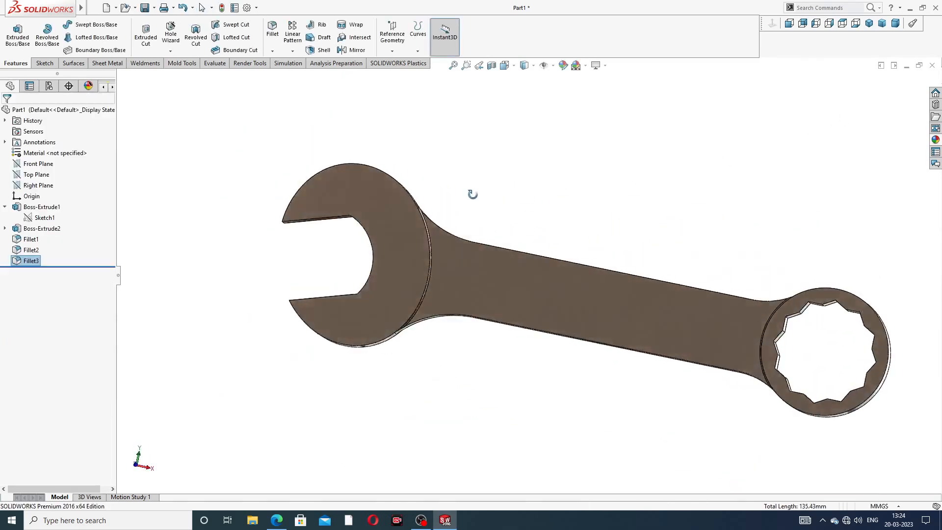
{"action": "scroll", "coordinate": [544, 246], "scroll_direction": "up", "scroll_amount": 3}
{"action": "middle_click_drag", "start_coordinate": [583, 268], "coordinate": [441, 221]}
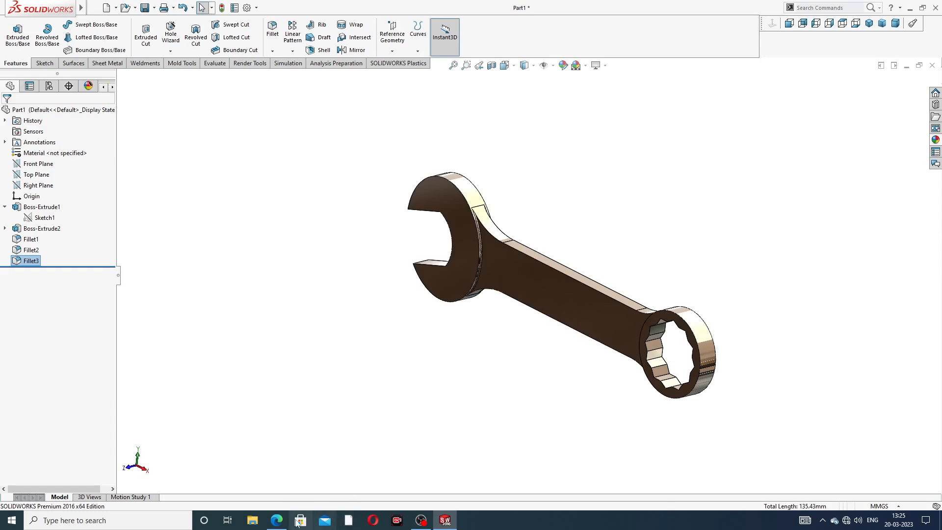
{"action": "left_click", "coordinate": [277, 520]}
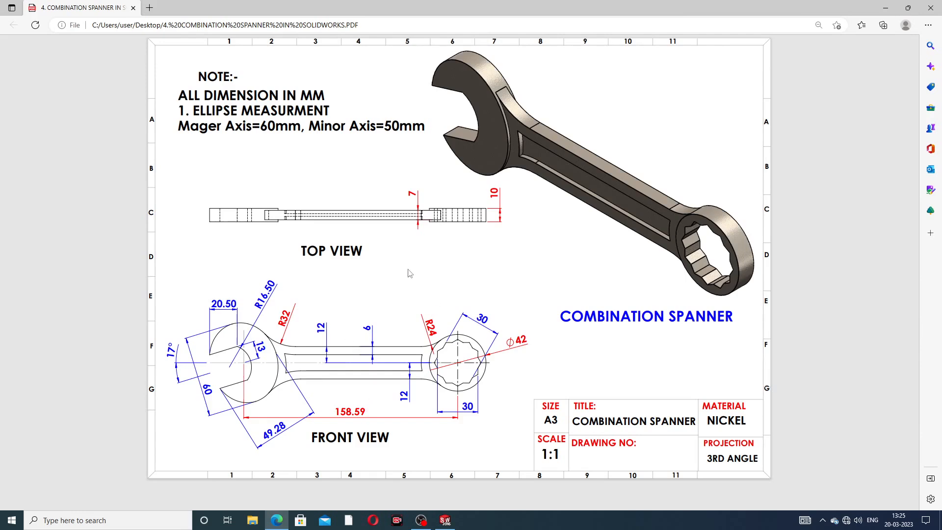
{"action": "left_click", "coordinate": [277, 519]}
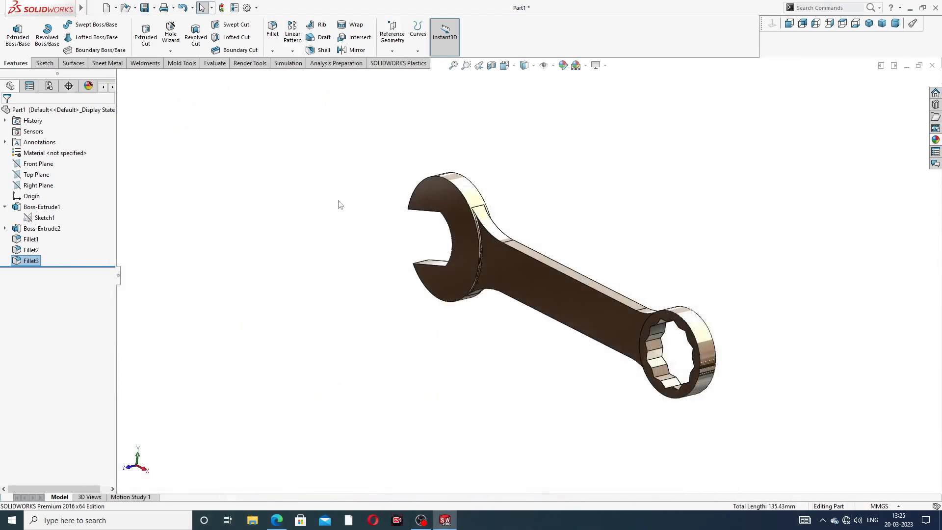
{"action": "left_click", "coordinate": [576, 299]}
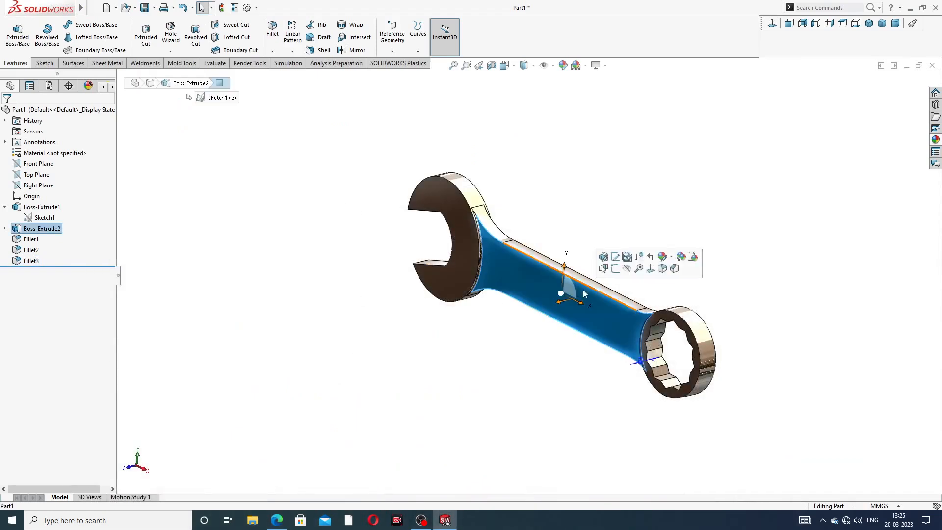
{"action": "middle_click_drag", "start_coordinate": [598, 322], "coordinate": [619, 316]}
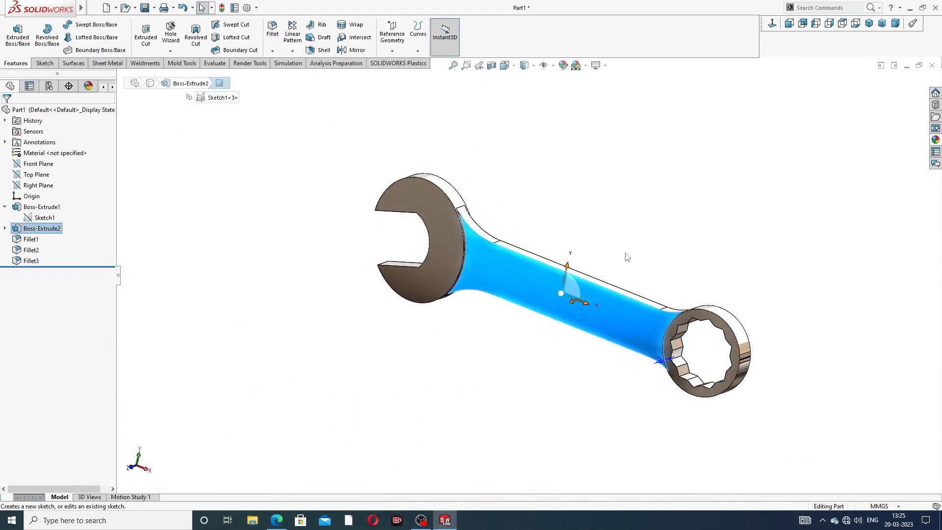
{"action": "left_click", "coordinate": [650, 215]}
{"action": "left_click", "coordinate": [585, 303]}
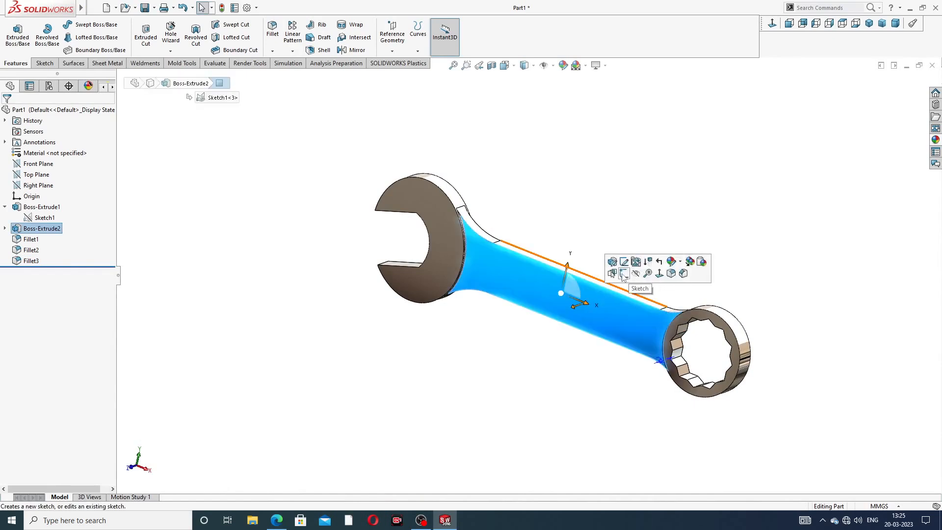
{"action": "left_click", "coordinate": [630, 275]}
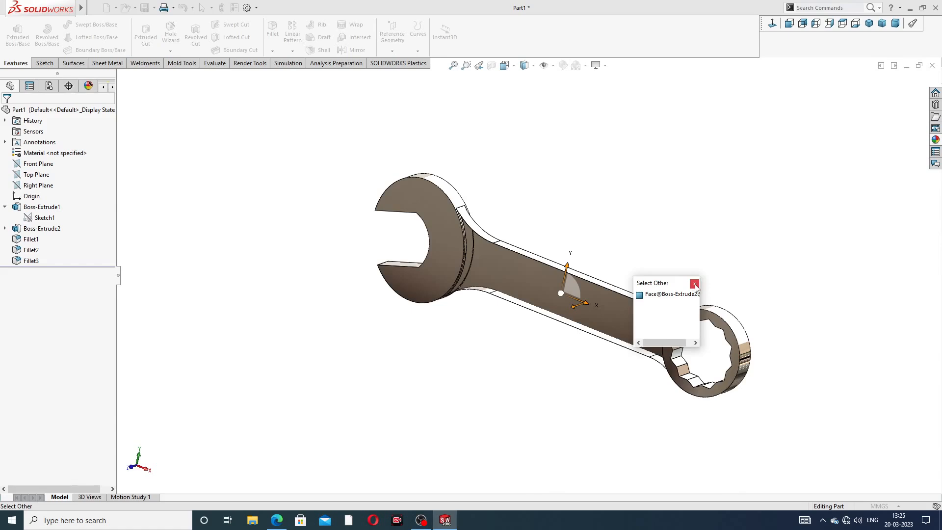
{"action": "left_click", "coordinate": [694, 284]}
{"action": "left_click", "coordinate": [568, 288]}
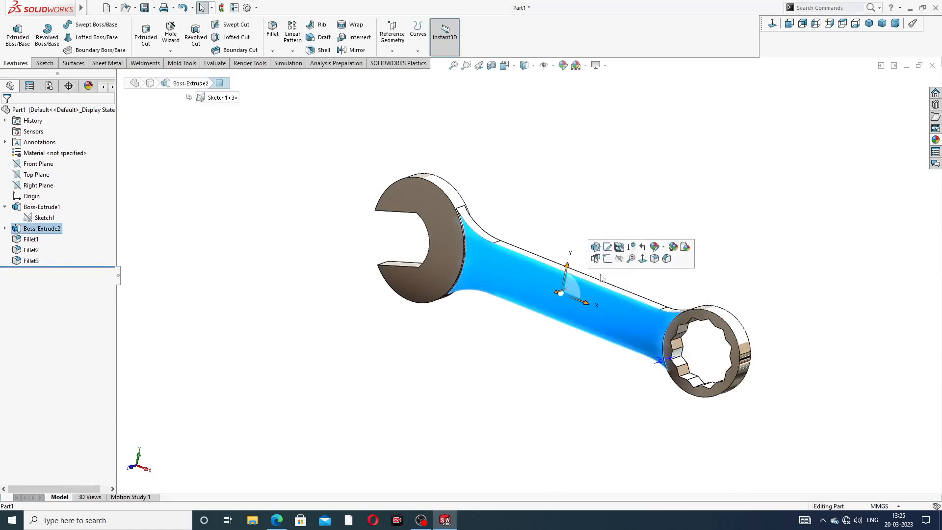
{"action": "left_click", "coordinate": [619, 247]}
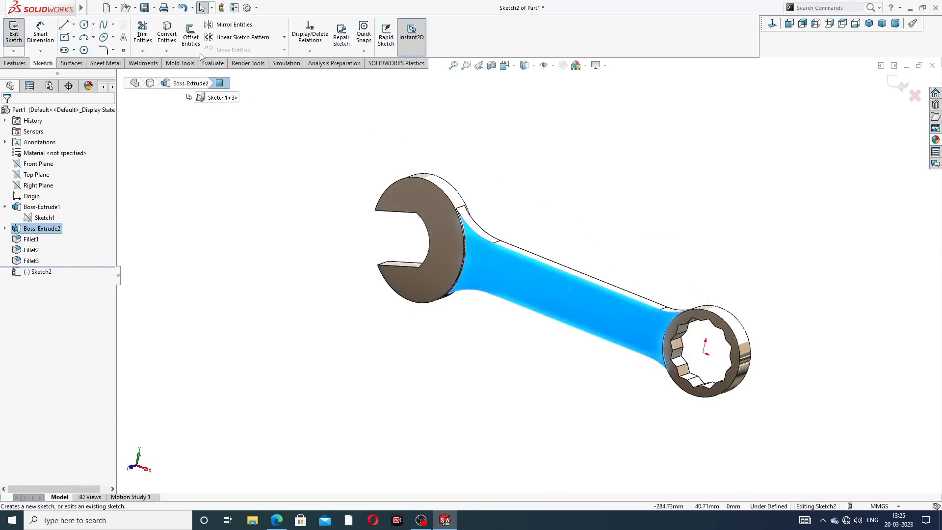
Convert the handle face's outline into the recess sketch and offset it 6 mm inward
{"action": "left_click", "coordinate": [167, 34]}
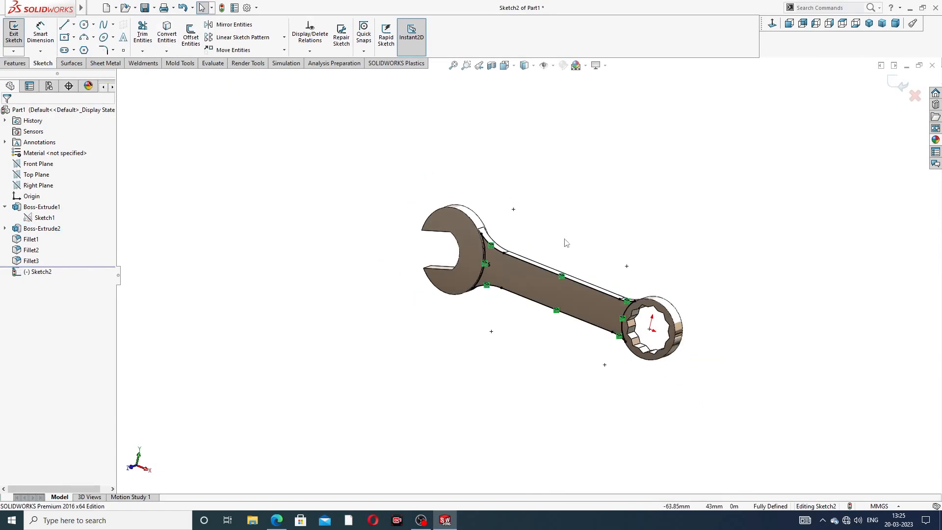
{"action": "left_click", "coordinate": [195, 43]}
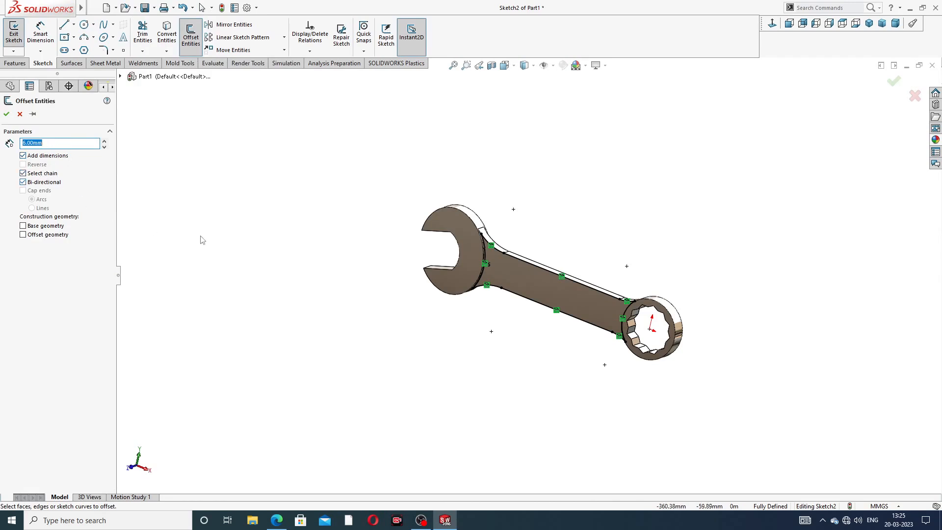
{"action": "scroll", "coordinate": [560, 280], "scroll_direction": "down", "scroll_amount": 2}
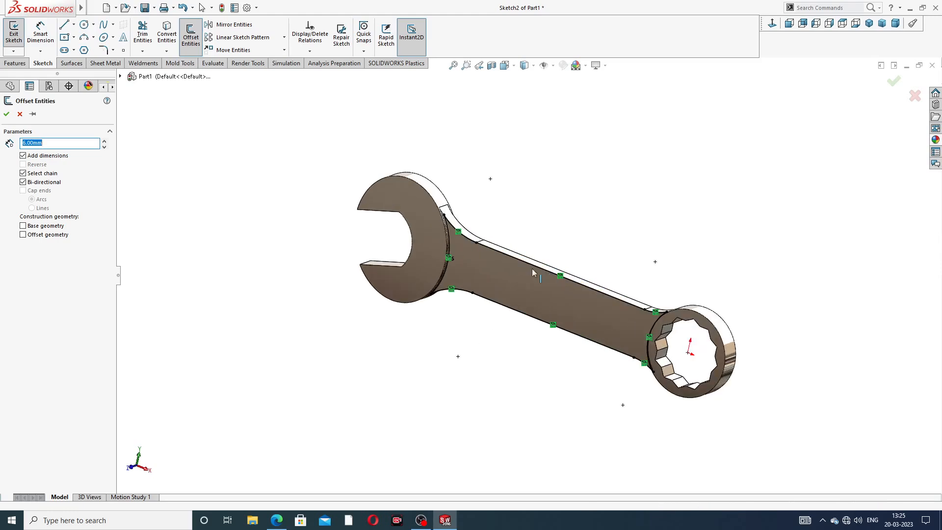
{"action": "left_click", "coordinate": [536, 269]}
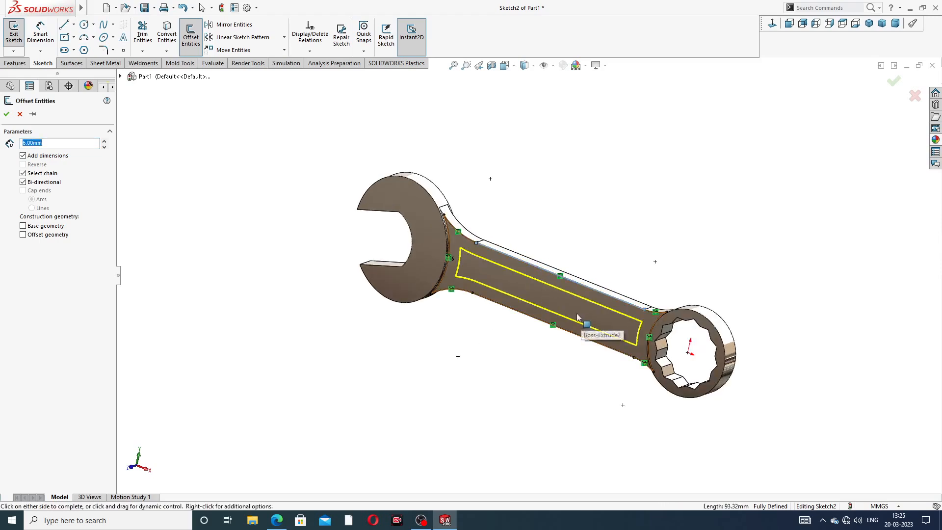
{"action": "middle_click_drag", "start_coordinate": [577, 313], "coordinate": [560, 303]}
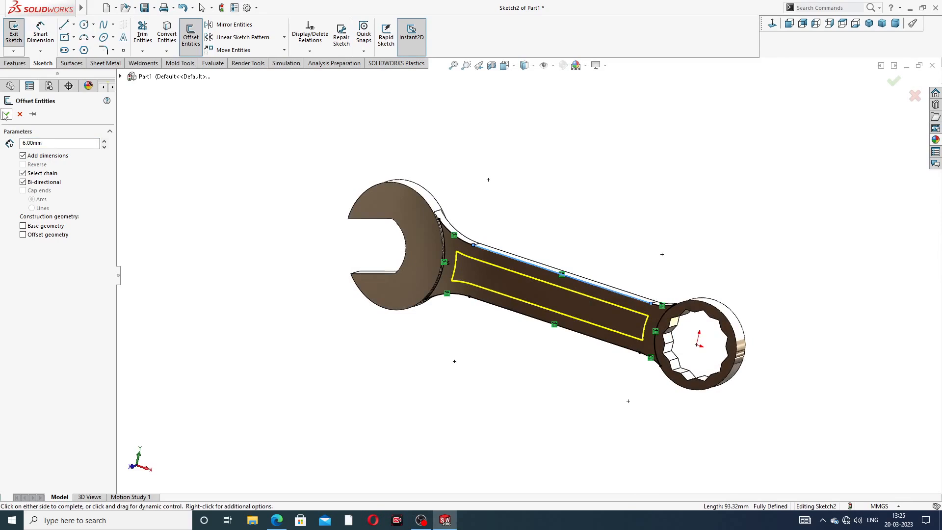
{"action": "left_click", "coordinate": [359, 171]}
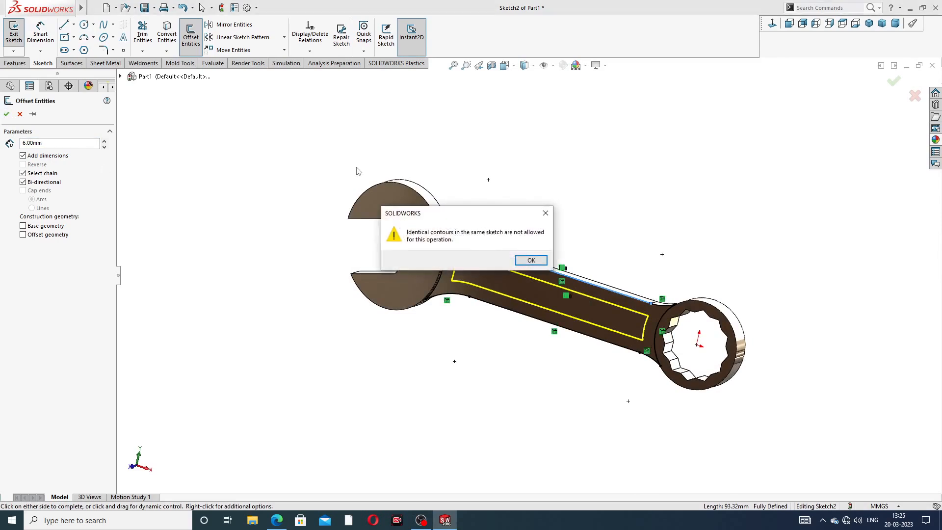
{"action": "left_click", "coordinate": [538, 260]}
{"action": "middle_click_drag", "start_coordinate": [541, 307], "coordinate": [540, 282]}
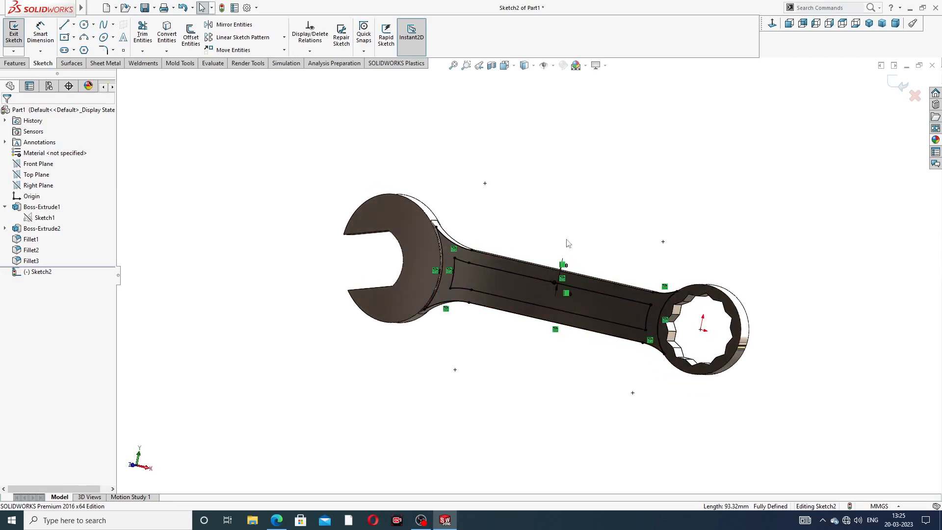
Cut the inner region of the handle sketch to a blind depth of 2 mm
{"action": "scroll", "coordinate": [560, 281], "scroll_direction": "down", "scroll_amount": 3}
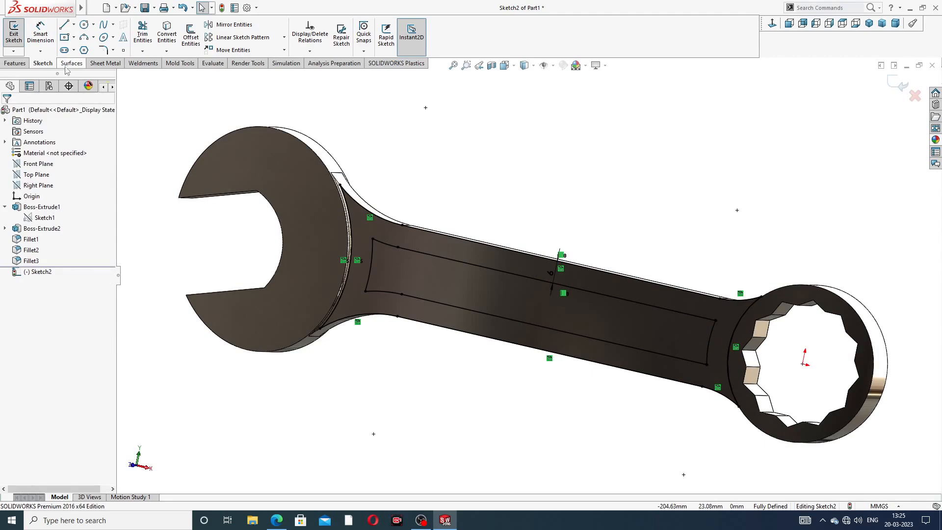
{"action": "left_click", "coordinate": [15, 64]}
{"action": "left_click", "coordinate": [146, 37]}
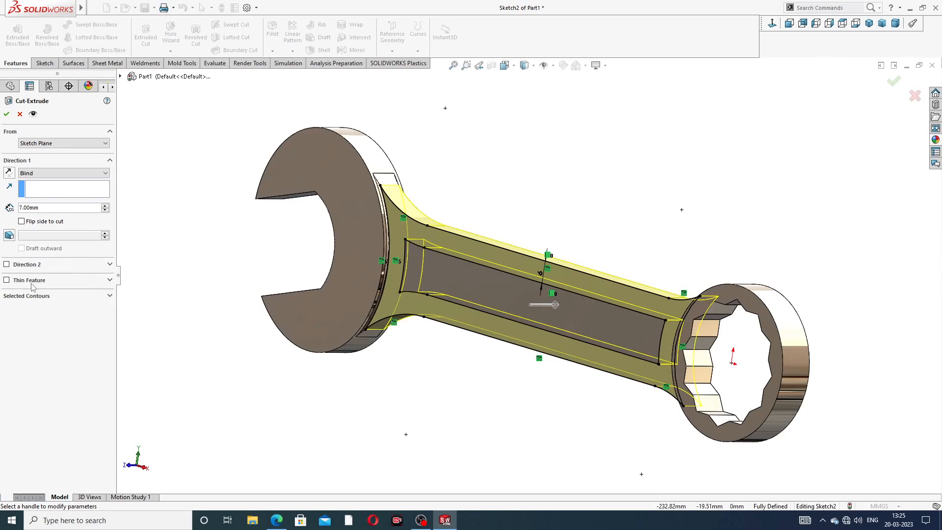
{"action": "left_click", "coordinate": [40, 297]}
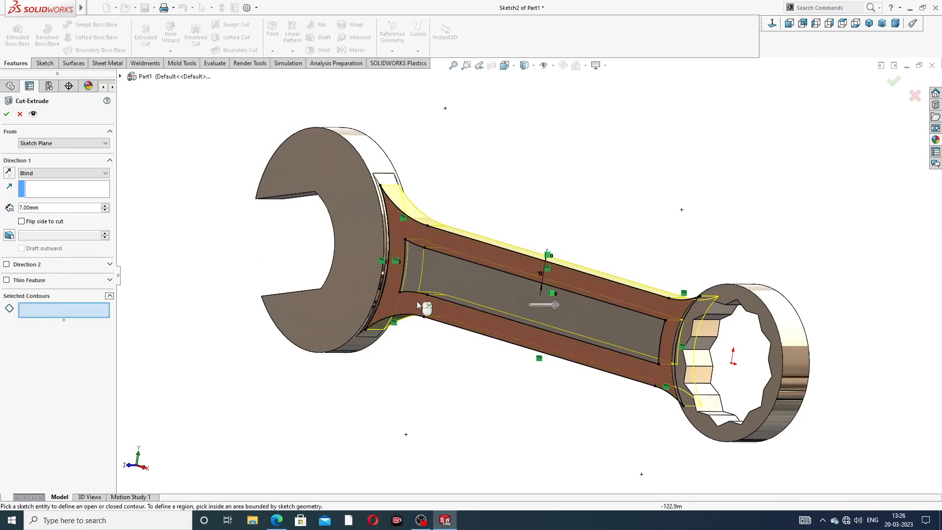
{"action": "left_click", "coordinate": [465, 284]}
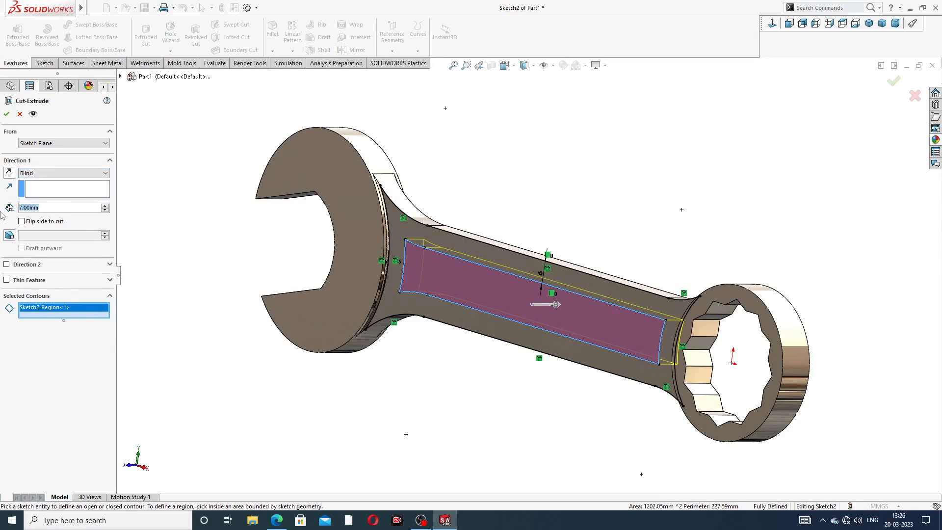
{"action": "type", "text": "2"}
{"action": "key", "text": "Return"}
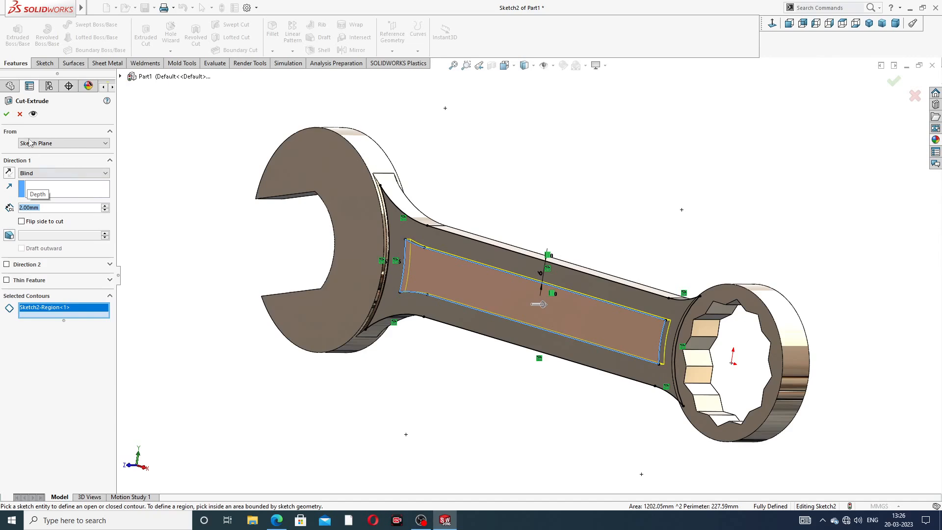
{"action": "left_click", "coordinate": [7, 116]}
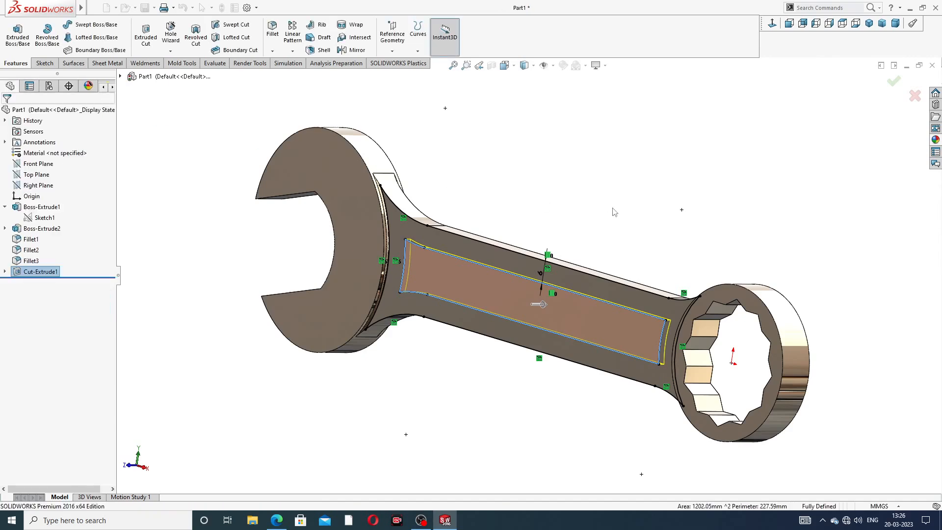
{"action": "middle_click_drag", "start_coordinate": [615, 230], "coordinate": [570, 256]}
{"action": "scroll", "coordinate": [474, 278], "scroll_direction": "down", "scroll_amount": 2}
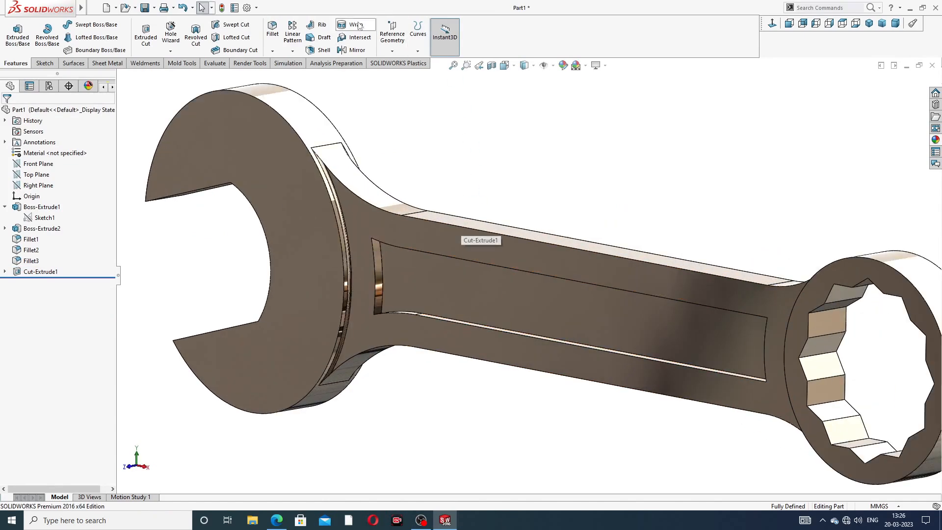
{"action": "left_click", "coordinate": [273, 31]}
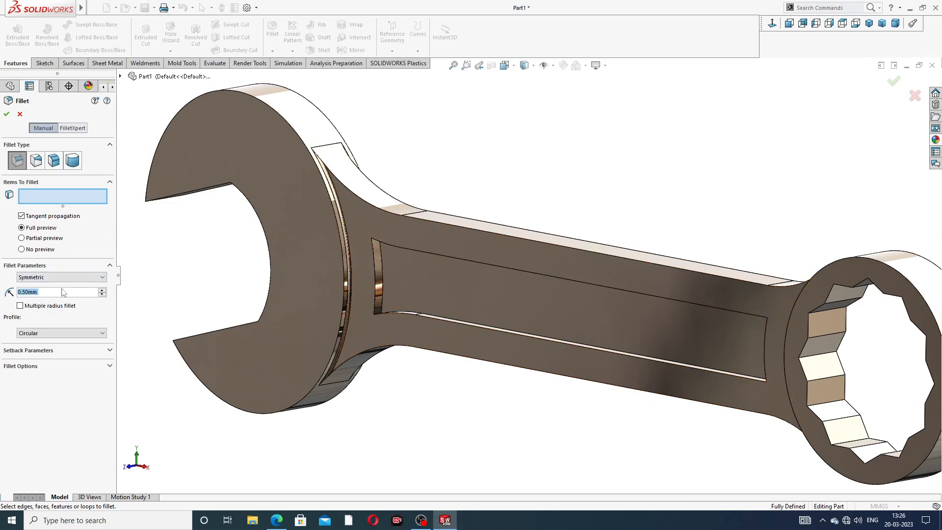
{"action": "type", "text": "2"}
{"action": "key", "text": "Return"}
{"action": "middle_click_drag", "start_coordinate": [412, 325], "coordinate": [406, 251]}
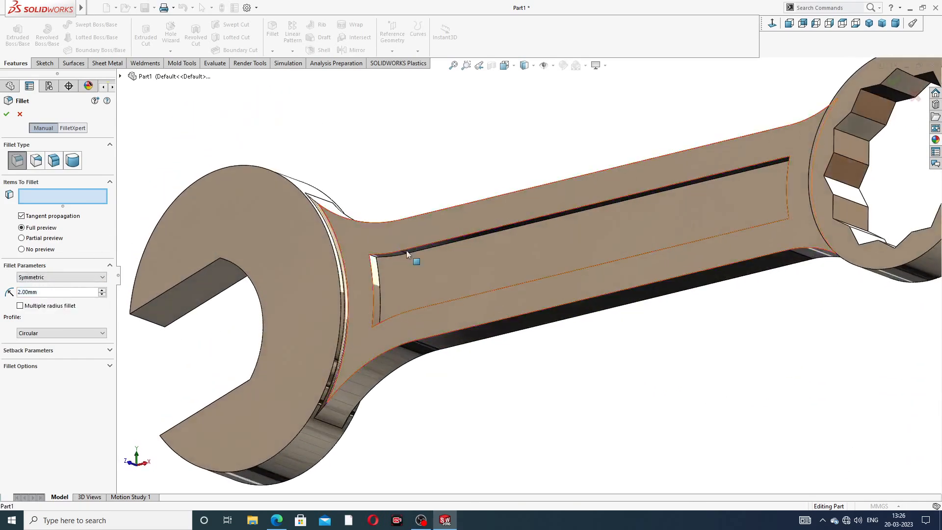
{"action": "scroll", "coordinate": [388, 246], "scroll_direction": "down", "scroll_amount": 4}
{"action": "scroll", "coordinate": [393, 276], "scroll_direction": "up", "scroll_amount": 1}
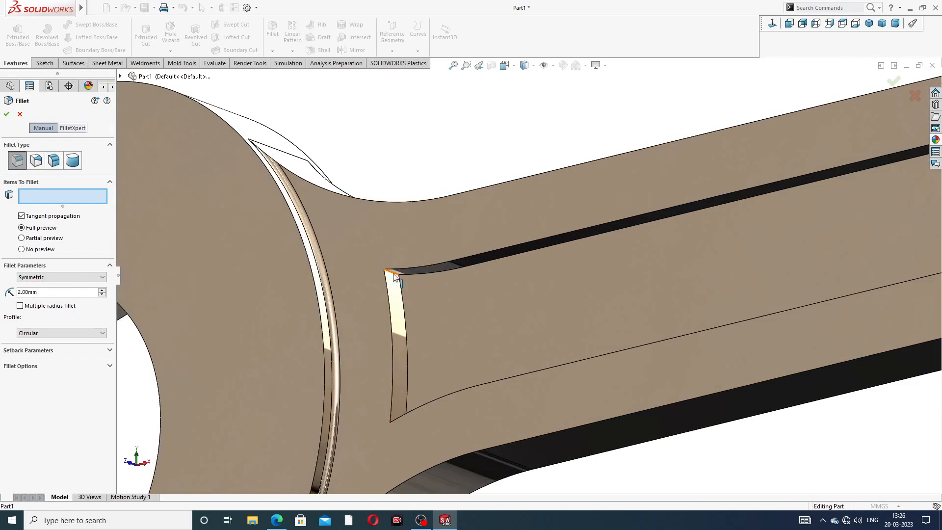
{"action": "left_click", "coordinate": [407, 294]}
{"action": "scroll", "coordinate": [444, 321], "scroll_direction": "up", "scroll_amount": 3}
{"action": "middle_click_drag", "start_coordinate": [455, 349], "coordinate": [452, 410]}
{"action": "scroll", "coordinate": [466, 376], "scroll_direction": "down", "scroll_amount": 3}
{"action": "middle_click_drag", "start_coordinate": [486, 319], "coordinate": [492, 353]}
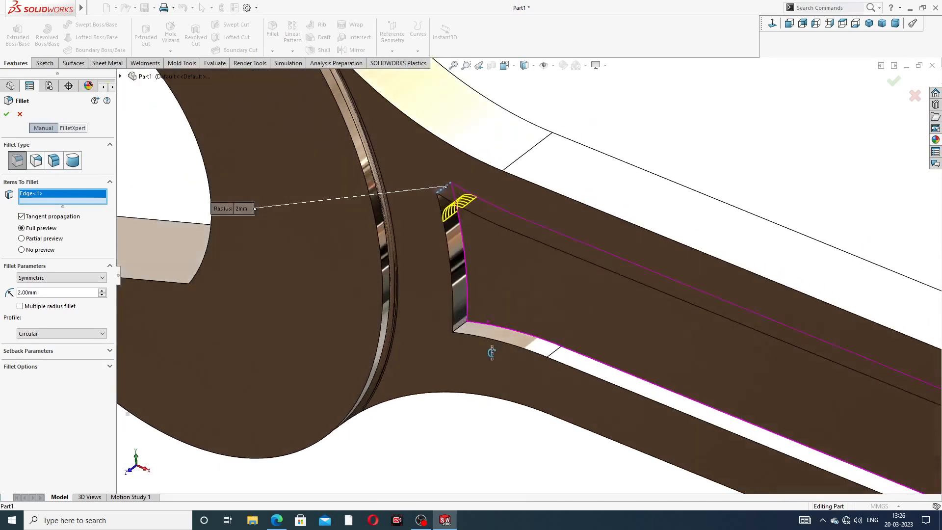
{"action": "left_click", "coordinate": [461, 329]}
{"action": "scroll", "coordinate": [638, 373], "scroll_direction": "up", "scroll_amount": 5}
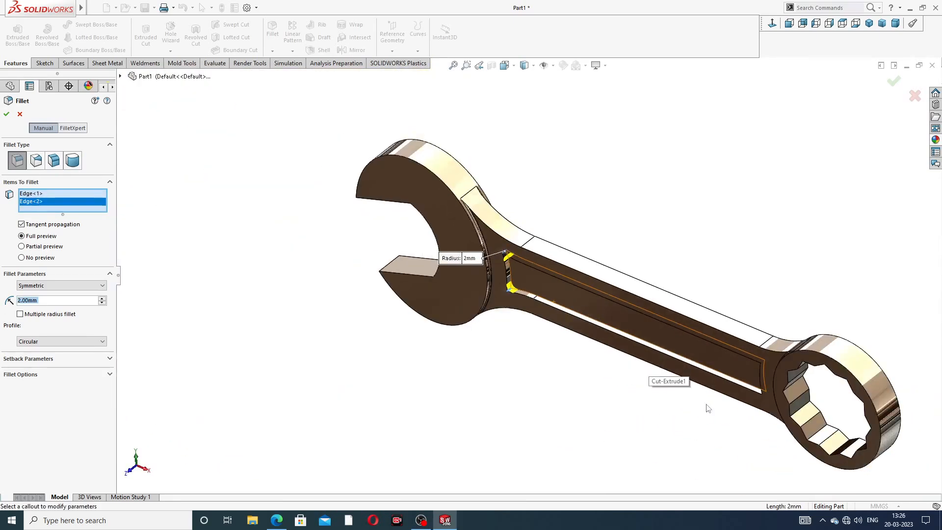
{"action": "mouse_move", "coordinate": [655, 371]}
{"action": "middle_mouse_down"}
{"action": "mouse_move", "coordinate": [694, 383]}
{"action": "mouse_move", "coordinate": [737, 319]}
{"action": "mouse_move", "coordinate": [807, 256]}
{"action": "middle_mouse_up"}
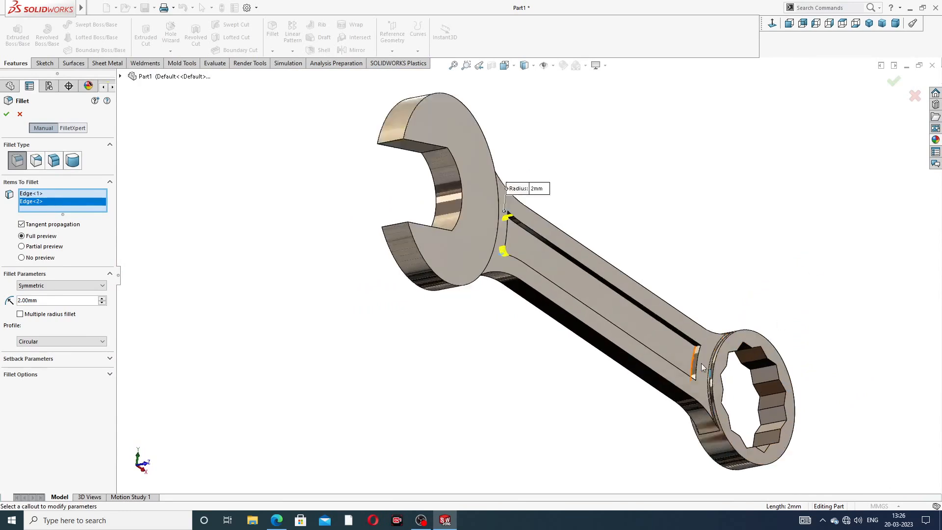
{"action": "scroll", "coordinate": [694, 353], "scroll_direction": "down", "scroll_amount": 5}
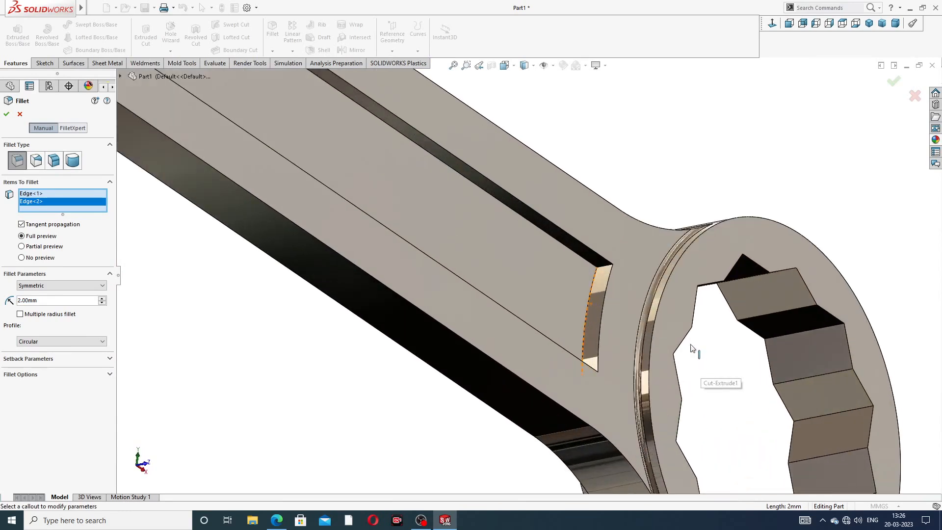
{"action": "left_click", "coordinate": [608, 268]}
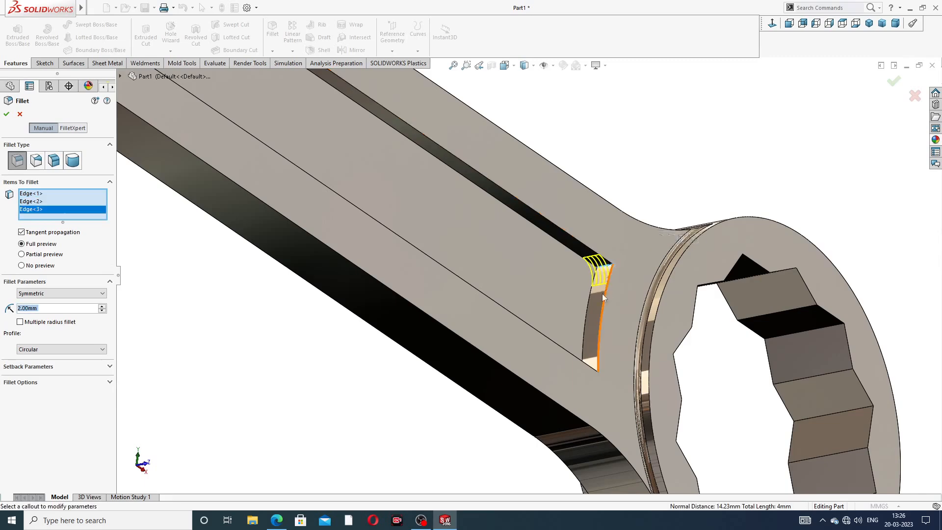
{"action": "middle_click_drag", "start_coordinate": [608, 268], "coordinate": [622, 376]}
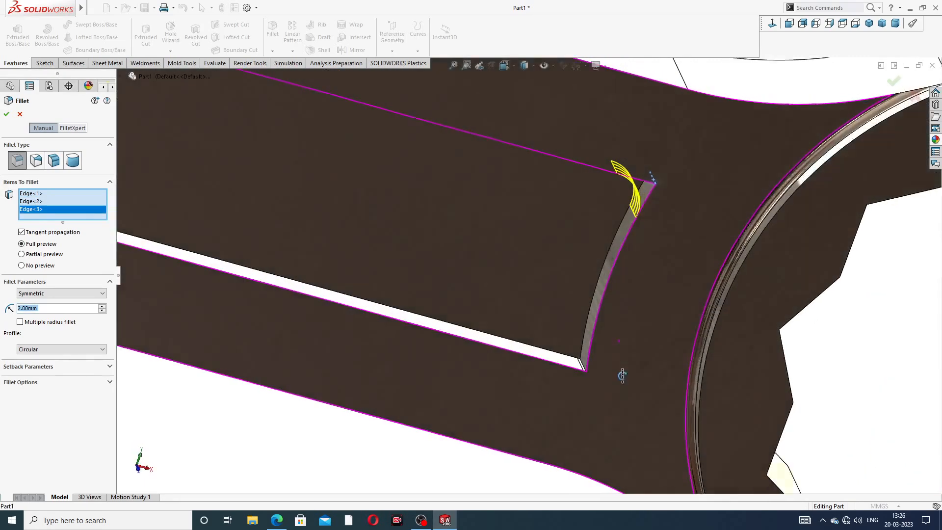
{"action": "left_click", "coordinate": [581, 366]}
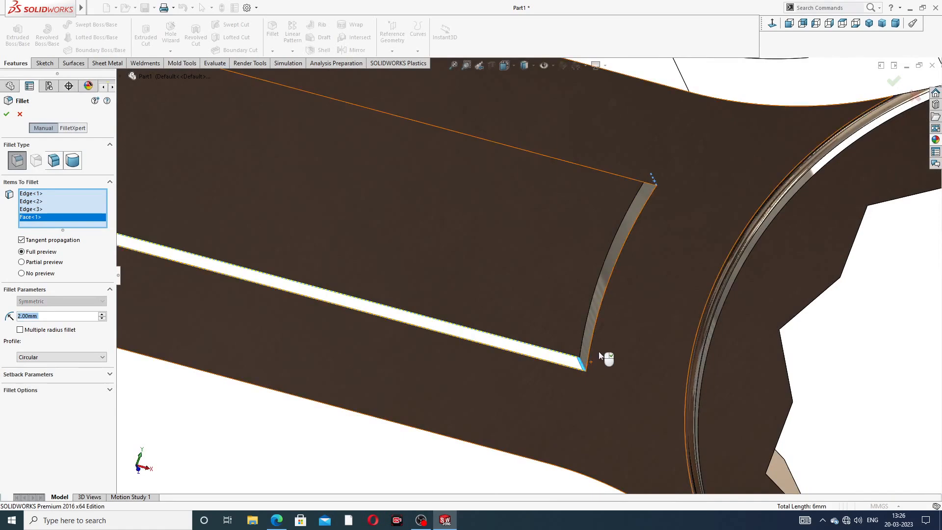
{"action": "middle_click_drag", "start_coordinate": [606, 358], "coordinate": [584, 361]}
{"action": "left_click", "coordinate": [579, 363]}
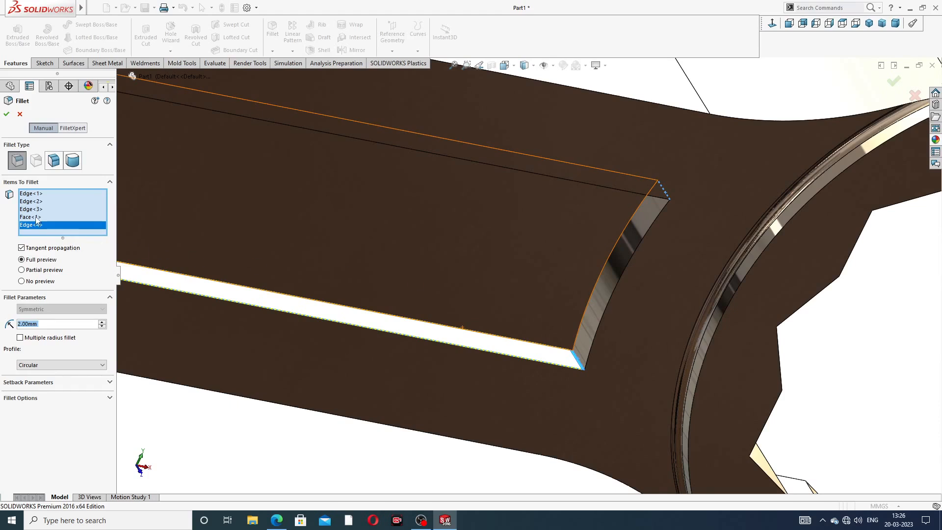
{"action": "right_click", "coordinate": [36, 217]}
{"action": "left_click", "coordinate": [72, 225]}
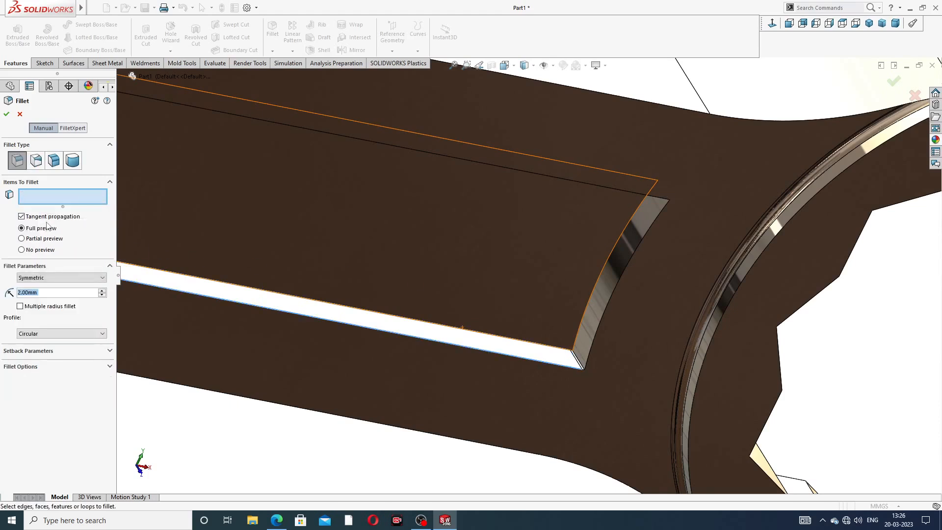
{"action": "scroll", "coordinate": [608, 219], "scroll_direction": "up", "scroll_amount": 2}
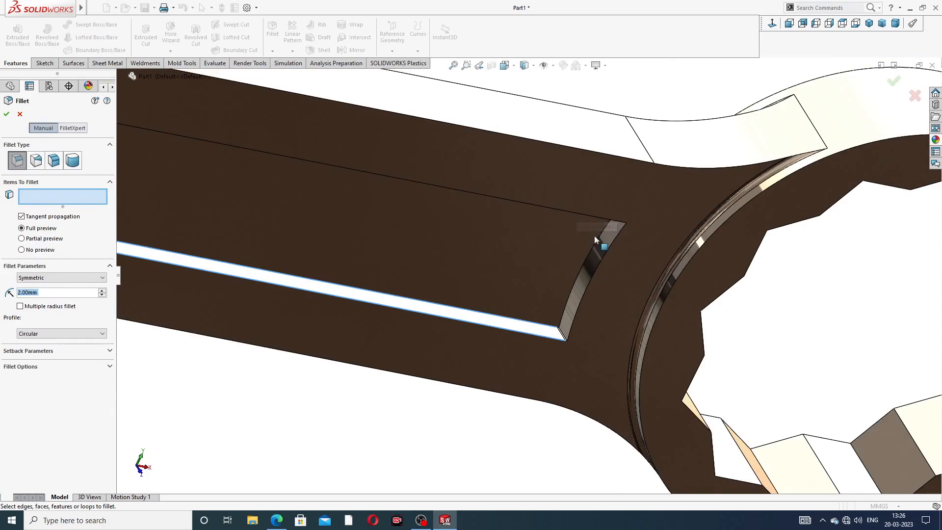
{"action": "middle_click_drag", "start_coordinate": [596, 237], "coordinate": [611, 177]}
{"action": "scroll", "coordinate": [597, 230], "scroll_direction": "down", "scroll_amount": 5}
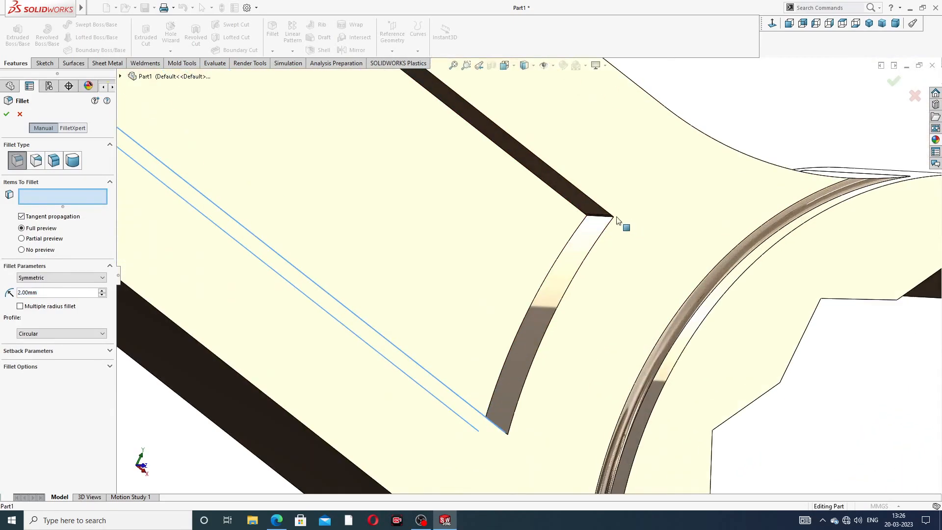
{"action": "middle_click_drag", "start_coordinate": [601, 219], "coordinate": [480, 410]}
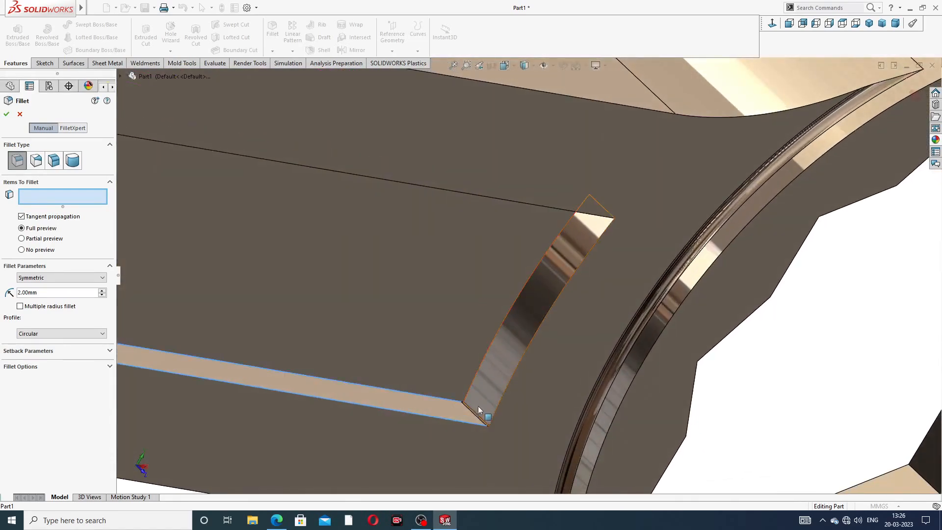
{"action": "scroll", "coordinate": [482, 416], "scroll_direction": "up", "scroll_amount": 6}
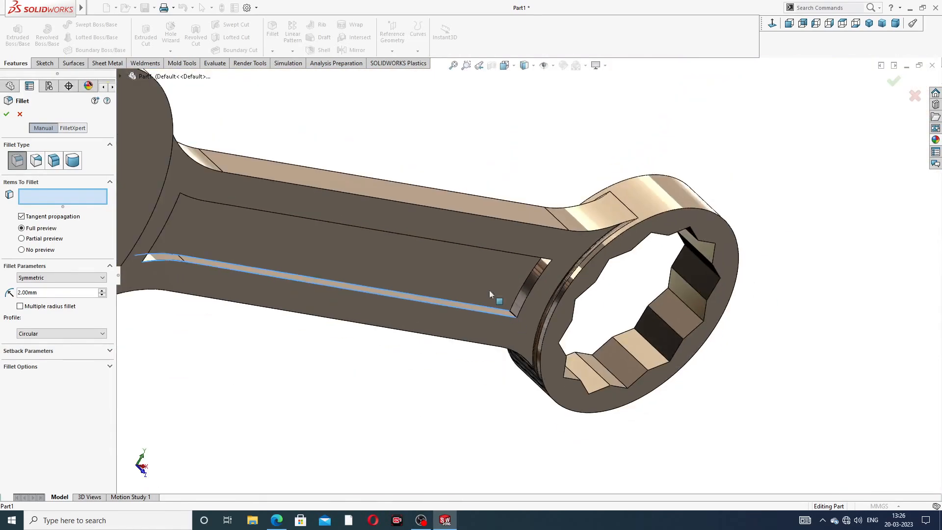
{"action": "middle_click_drag", "start_coordinate": [526, 241], "coordinate": [581, 241]}
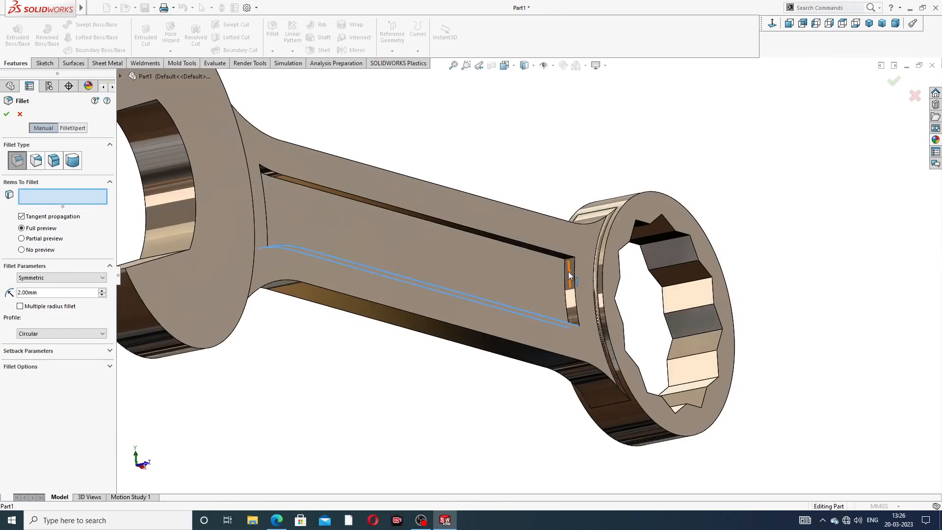
{"action": "scroll", "coordinate": [576, 252], "scroll_direction": "down", "scroll_amount": 3}
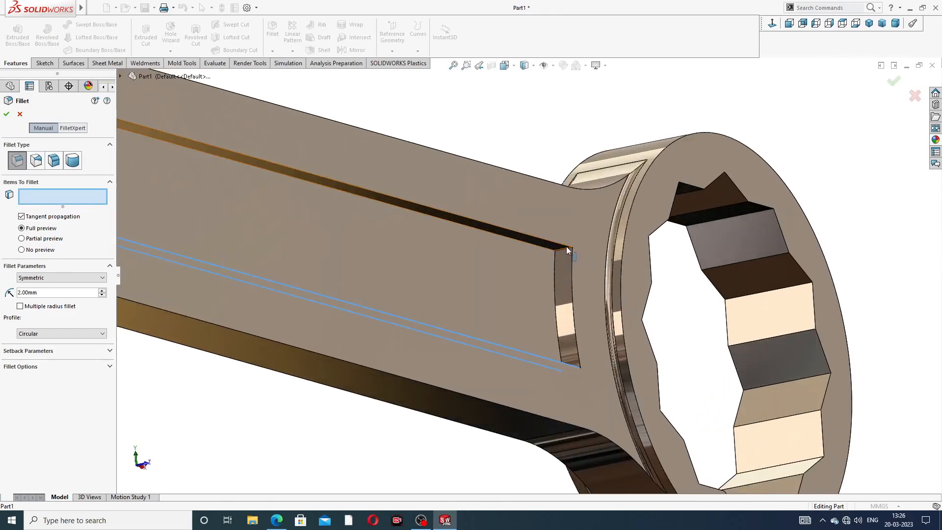
{"action": "left_click", "coordinate": [567, 252]}
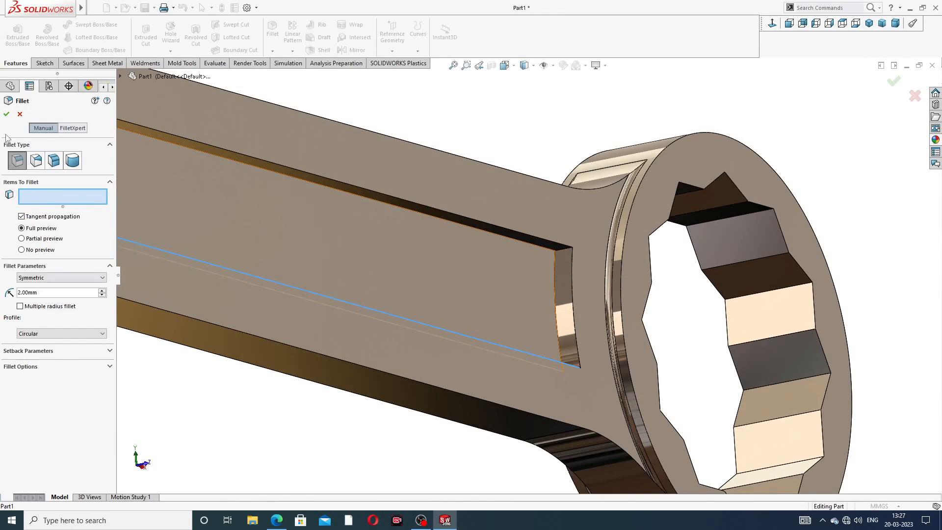
{"action": "left_click", "coordinate": [20, 115]}
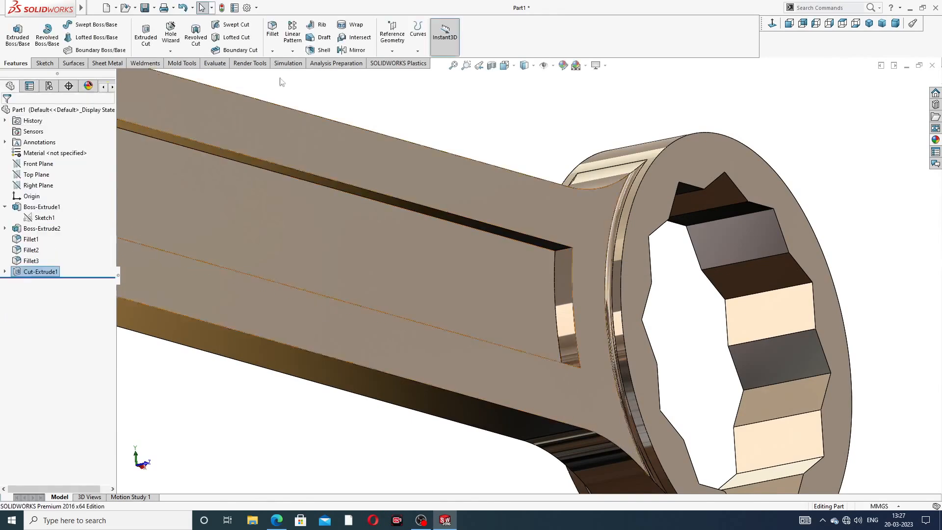
{"action": "left_click", "coordinate": [272, 34]}
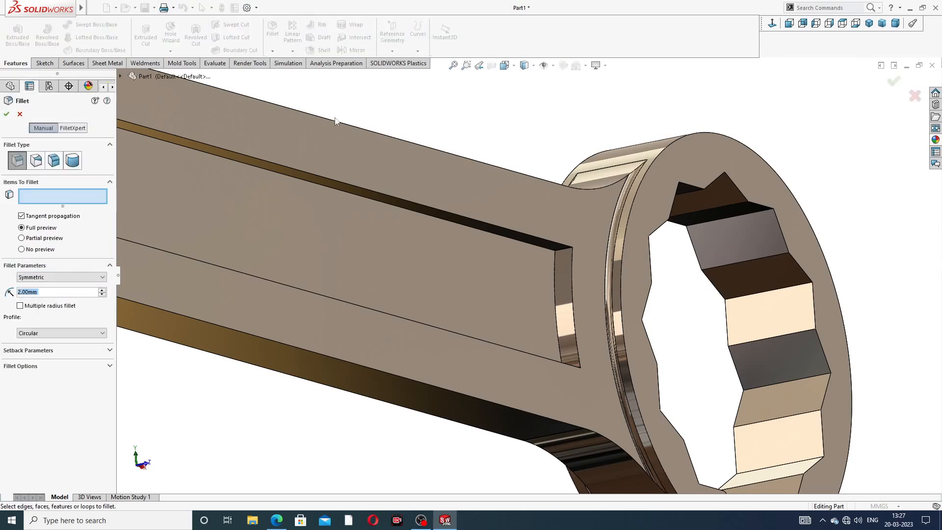
{"action": "left_click", "coordinate": [566, 250]}
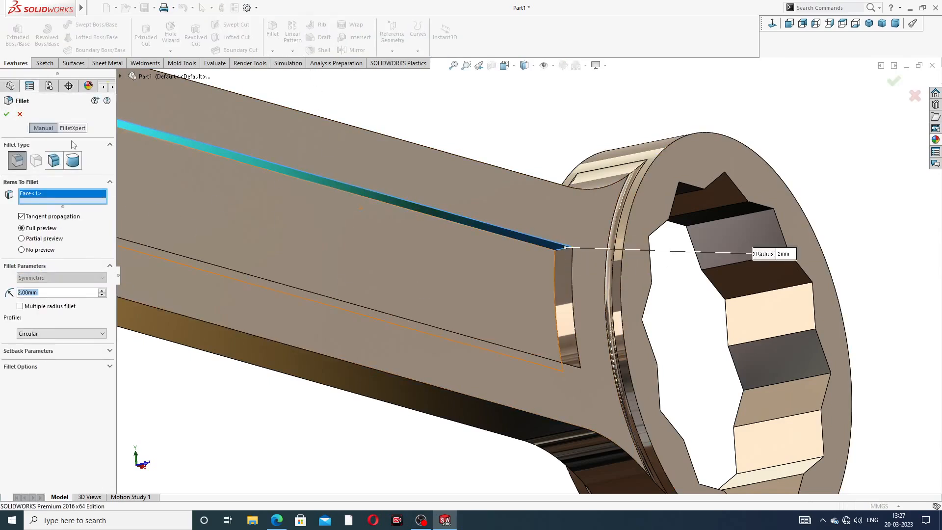
{"action": "left_click", "coordinate": [19, 114]}
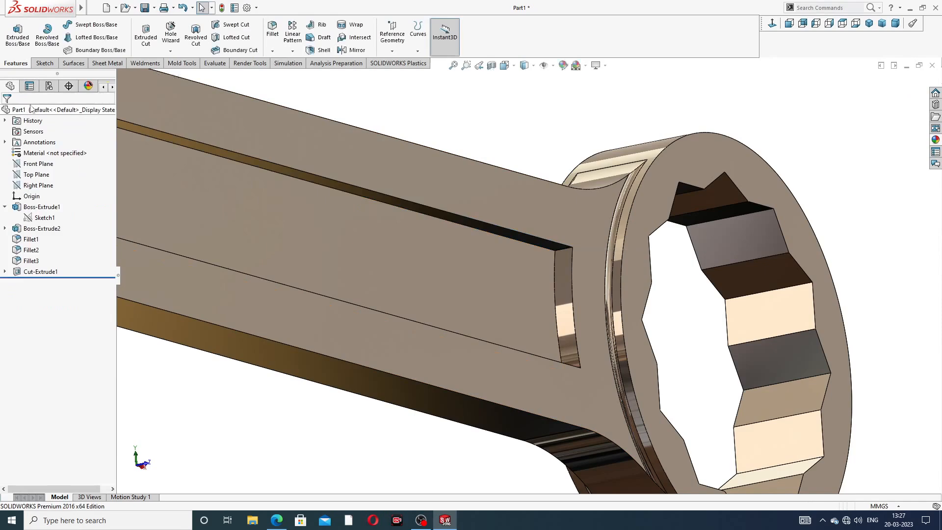
Start a fillet and select the two short corner edges of the handle recess at the ring end
{"action": "left_click", "coordinate": [272, 33]}
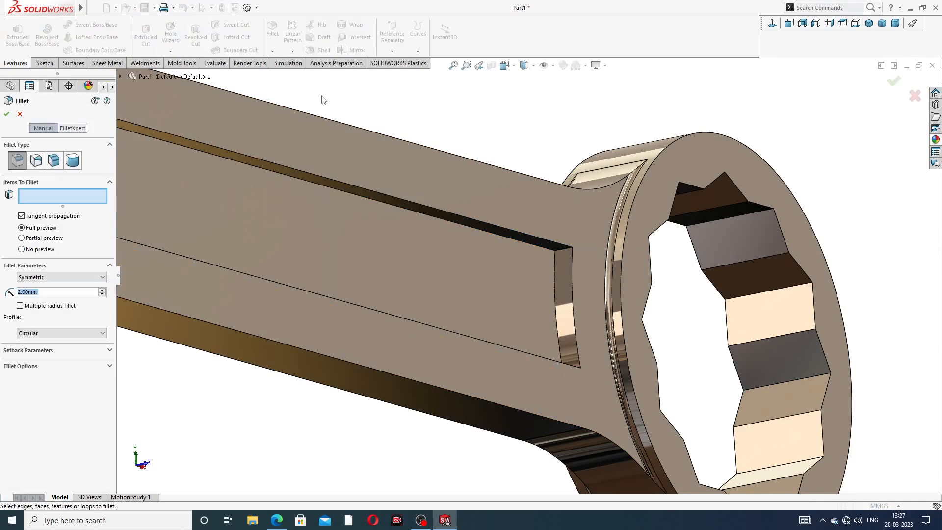
{"action": "left_click", "coordinate": [563, 255]}
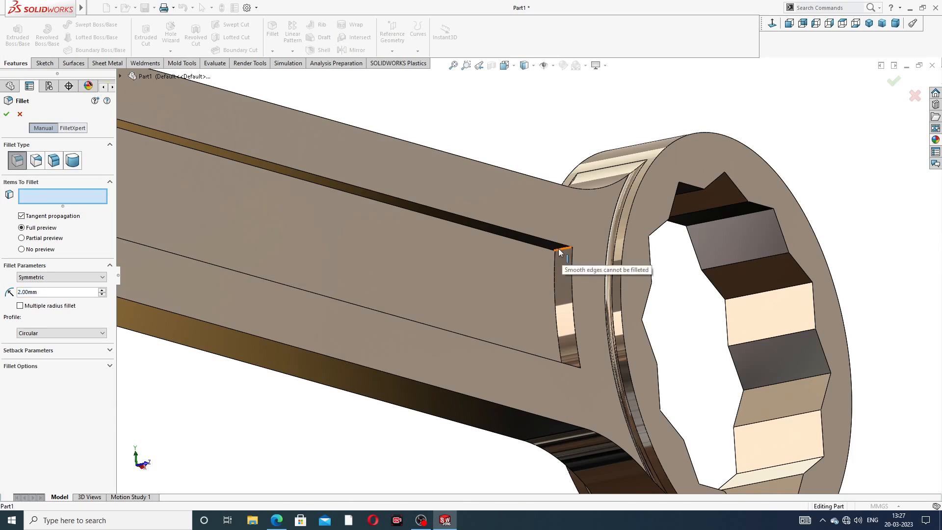
{"action": "scroll", "coordinate": [559, 255], "scroll_direction": "down", "scroll_amount": 3}
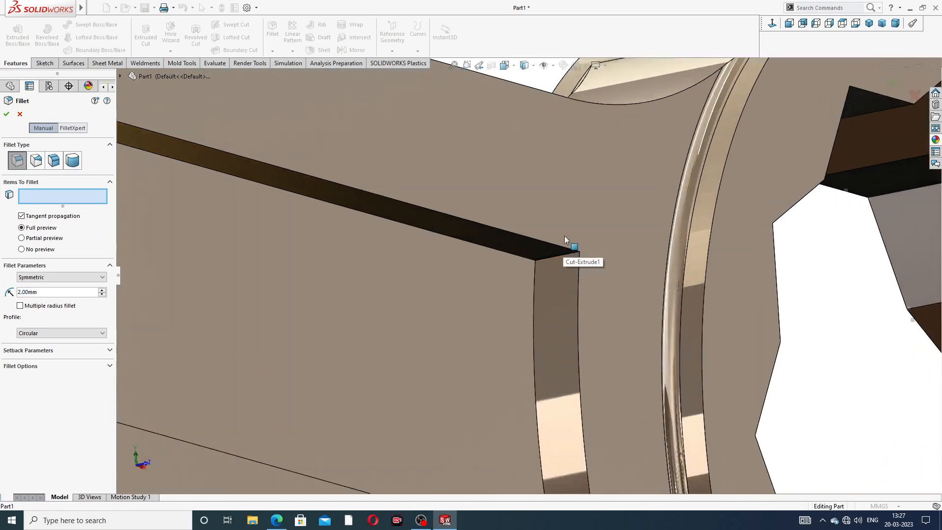
{"action": "scroll", "coordinate": [566, 241], "scroll_direction": "down", "scroll_amount": 2}
{"action": "scroll", "coordinate": [537, 287], "scroll_direction": "down", "scroll_amount": 2}
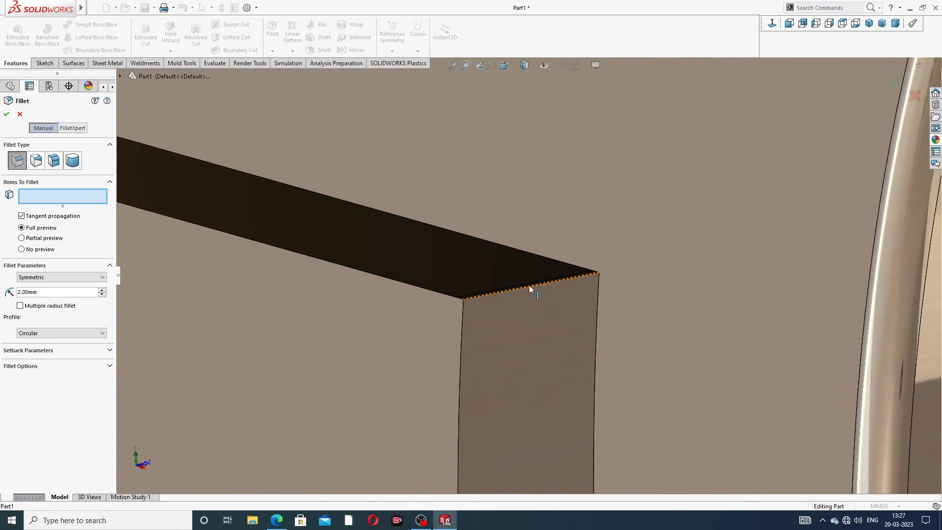
{"action": "left_click", "coordinate": [475, 296]}
{"action": "scroll", "coordinate": [490, 296], "scroll_direction": "up", "scroll_amount": 3}
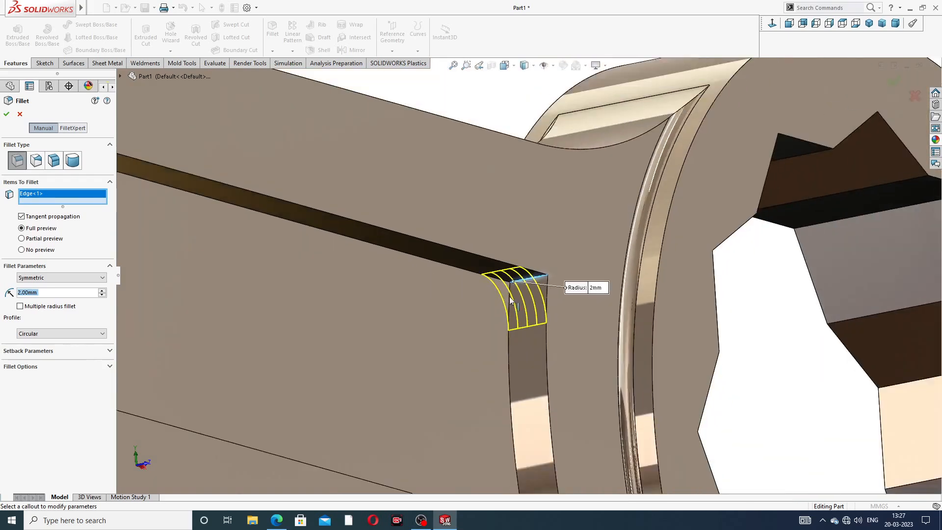
{"action": "scroll", "coordinate": [510, 300], "scroll_direction": "up", "scroll_amount": 2}
{"action": "scroll", "coordinate": [525, 368], "scroll_direction": "down", "scroll_amount": 5}
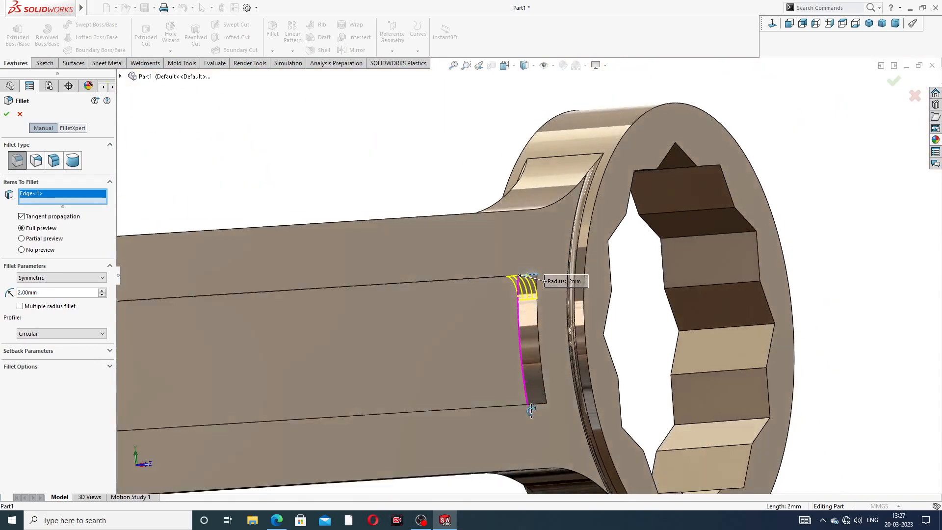
{"action": "scroll", "coordinate": [545, 361], "scroll_direction": "down", "scroll_amount": 10}
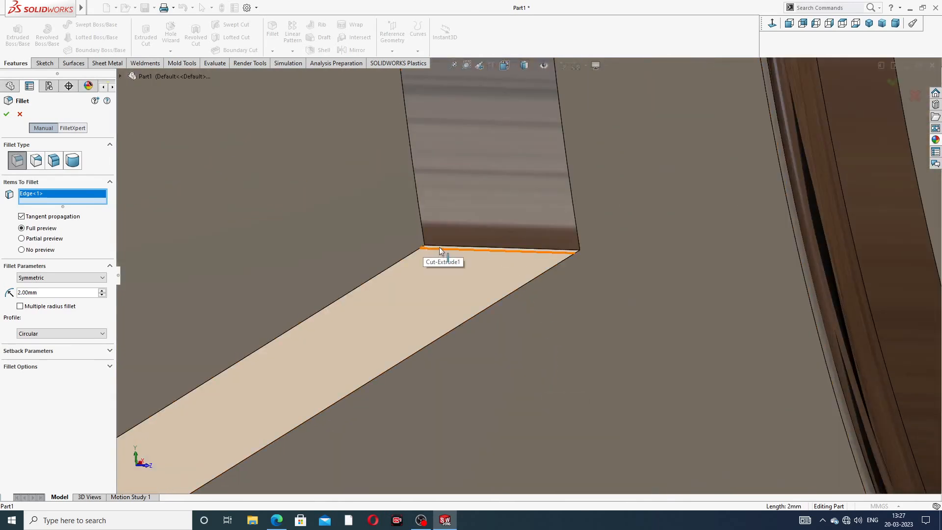
{"action": "left_click", "coordinate": [447, 249]}
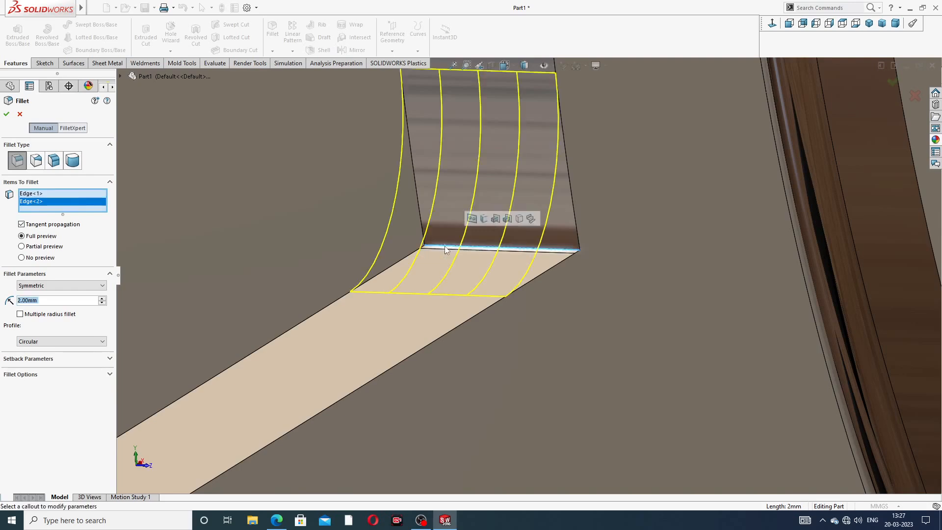
Add the two recess corner edges at the open-jaw end and create the fillet with a 3 mm radius
{"action": "scroll", "coordinate": [449, 246], "scroll_direction": "up", "scroll_amount": 10}
{"action": "middle_click_drag", "start_coordinate": [387, 303], "coordinate": [211, 266]}
{"action": "scroll", "coordinate": [211, 265], "scroll_direction": "down", "scroll_amount": 5}
{"action": "scroll", "coordinate": [511, 270], "scroll_direction": "down", "scroll_amount": 4}
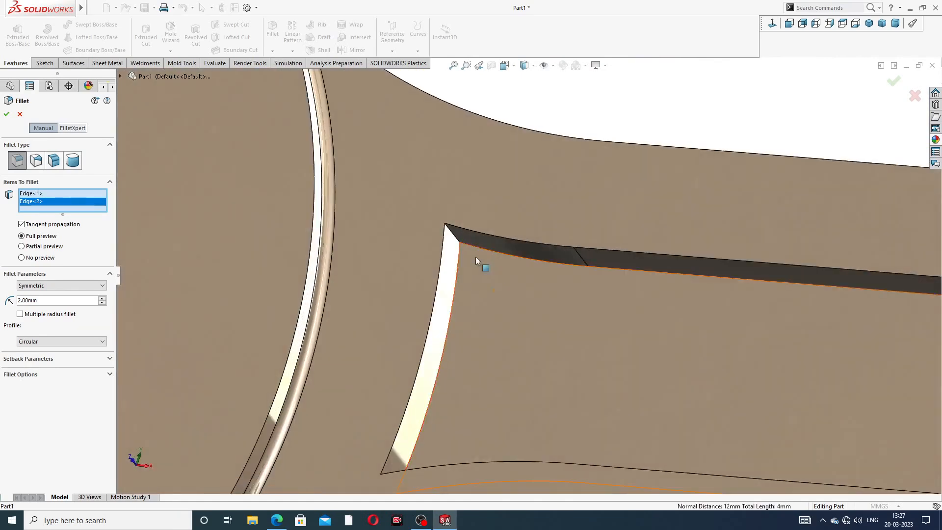
{"action": "left_click", "coordinate": [464, 229]}
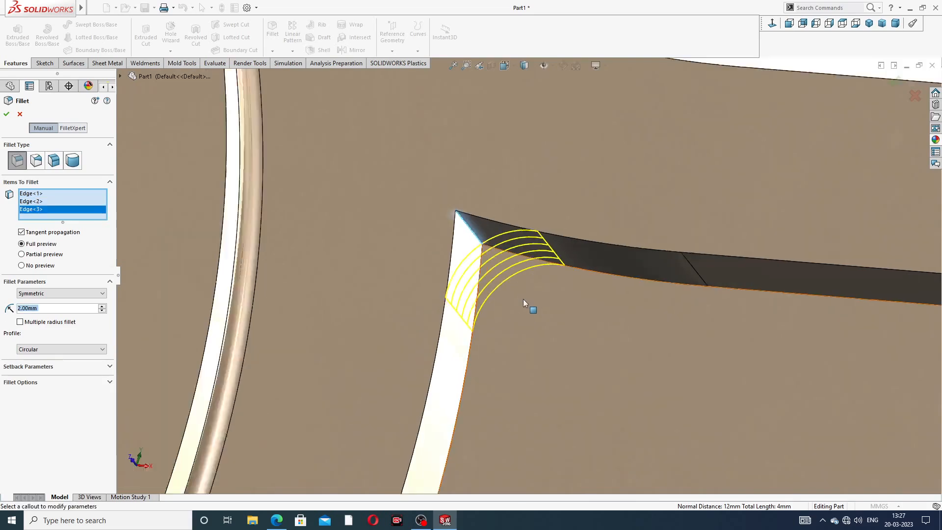
{"action": "scroll", "coordinate": [531, 325], "scroll_direction": "up", "scroll_amount": 6}
{"action": "scroll", "coordinate": [530, 314], "scroll_direction": "down", "scroll_amount": 8}
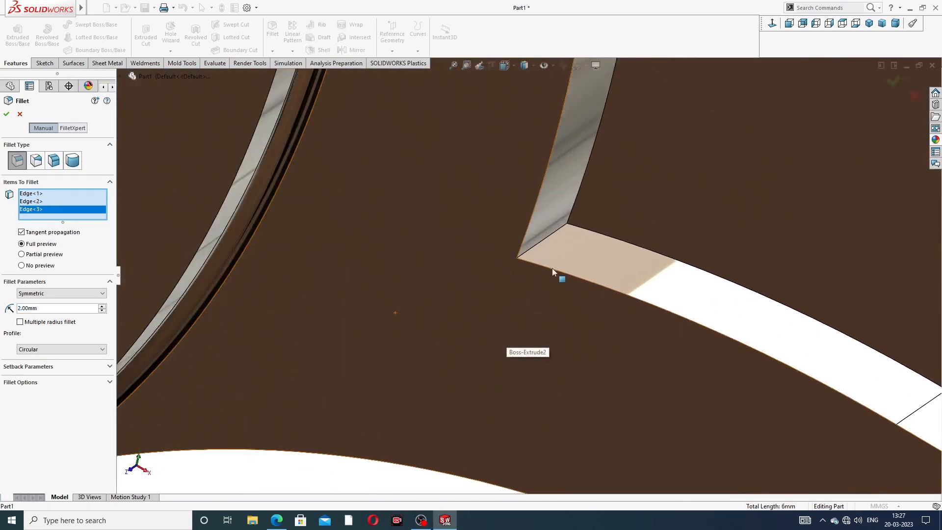
{"action": "left_click", "coordinate": [540, 245]}
{"action": "middle_click_drag", "start_coordinate": [694, 211], "coordinate": [700, 213]}
{"action": "scroll", "coordinate": [702, 215], "scroll_direction": "up", "scroll_amount": 5}
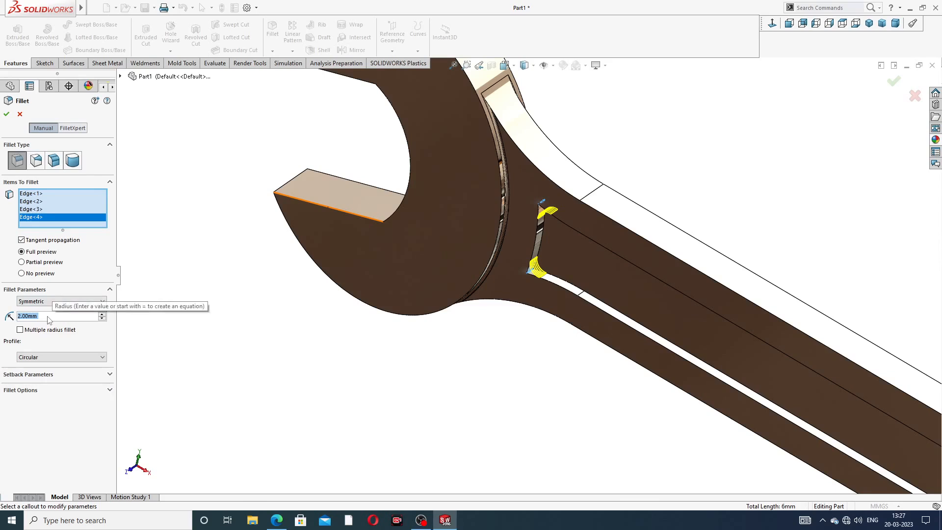
{"action": "type", "text": "3"}
{"action": "key", "text": "Return"}
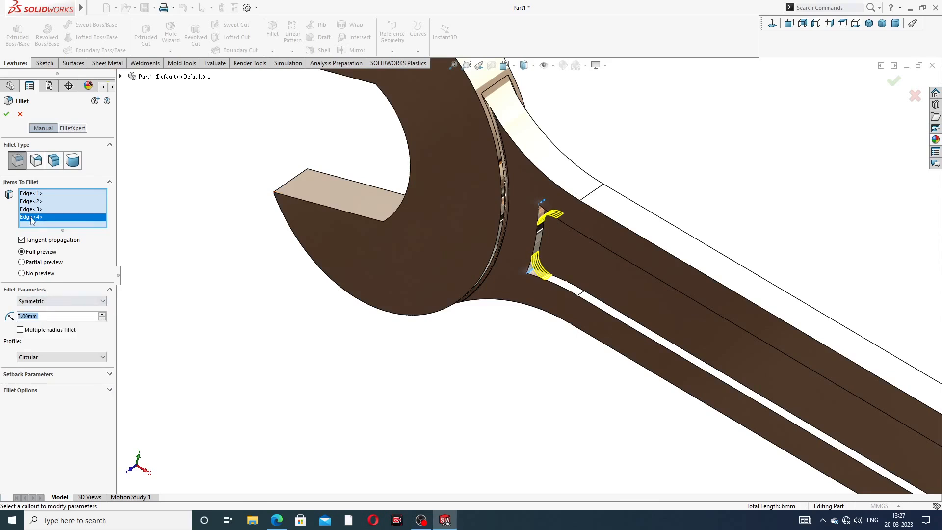
{"action": "left_click", "coordinate": [7, 114]}
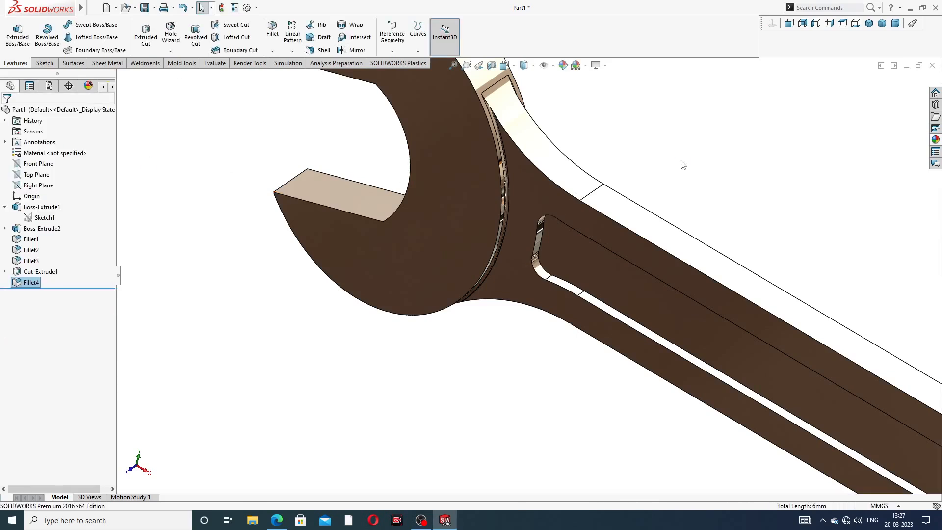
Mirror the handle recess cut and its corner fillet about the Front Plane
{"action": "scroll", "coordinate": [736, 260], "scroll_direction": "up", "scroll_amount": 5}
{"action": "middle_click_drag", "start_coordinate": [729, 305], "coordinate": [705, 219]}
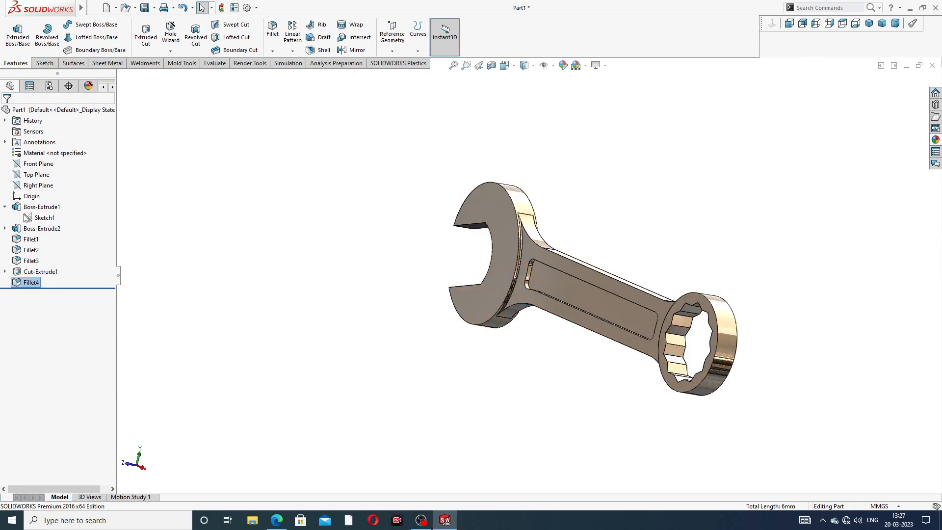
{"action": "left_click", "coordinate": [6, 207]}
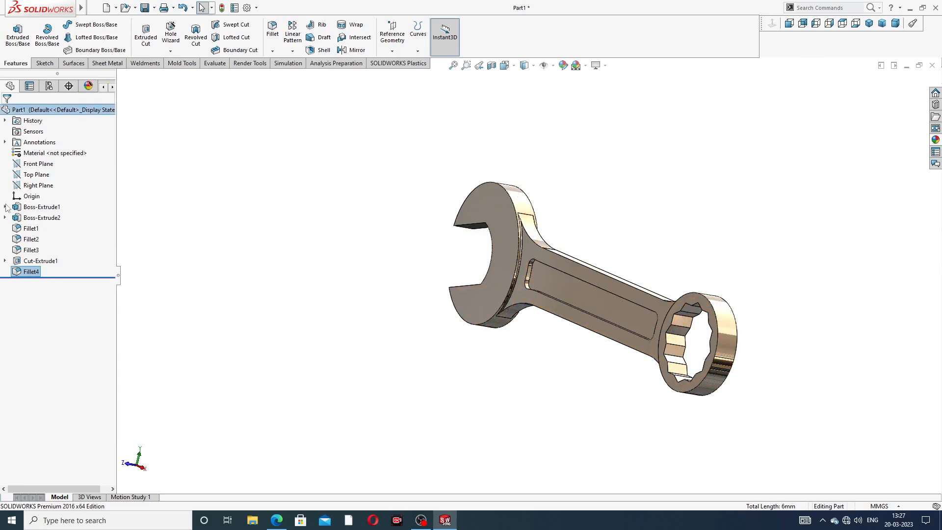
{"action": "left_click", "coordinate": [45, 165]}
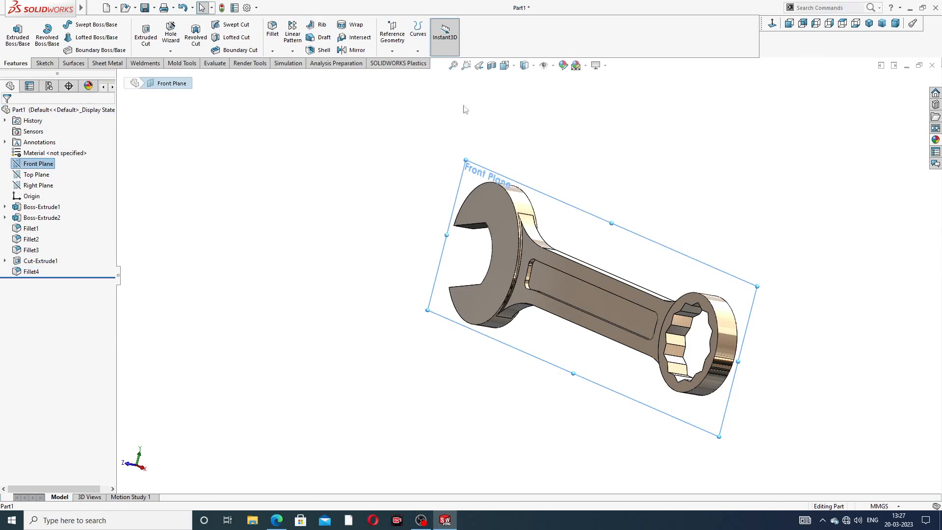
{"action": "left_click", "coordinate": [358, 51]}
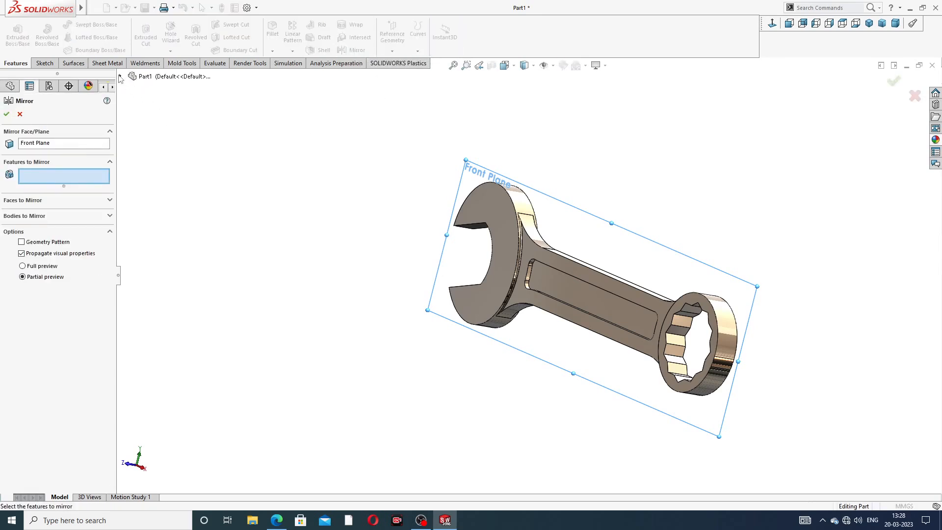
{"action": "left_click", "coordinate": [120, 77]}
{"action": "left_click", "coordinate": [167, 229]}
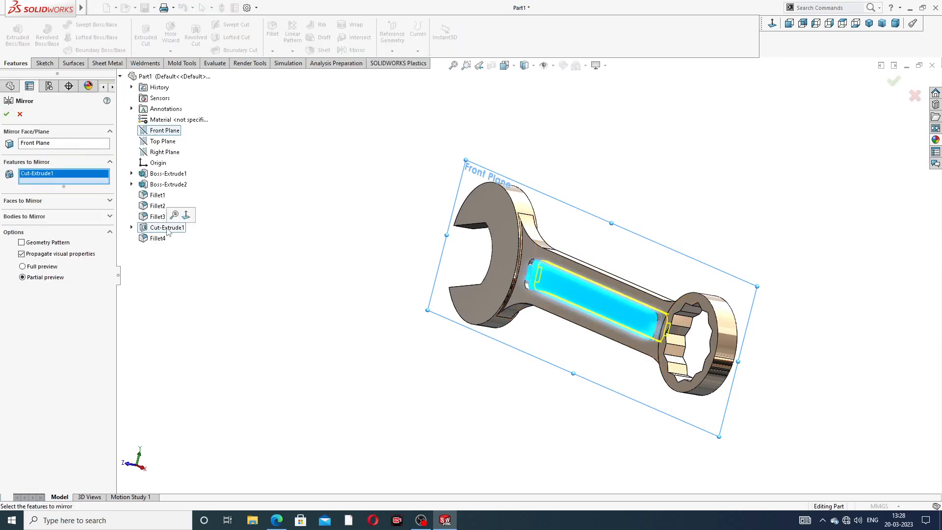
{"action": "left_click", "coordinate": [159, 239]}
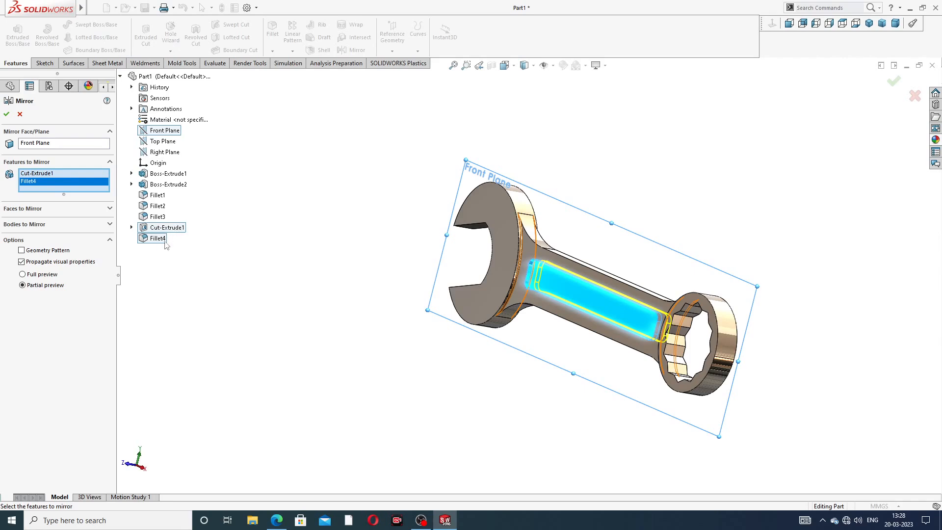
{"action": "left_click", "coordinate": [6, 115]}
Examine the spanner's handle recess, heads and blends from several angles, ending in the isometric view
{"action": "mouse_move", "coordinate": [625, 202]}
{"action": "middle_mouse_down"}
{"action": "mouse_move", "coordinate": [528, 199]}
{"action": "mouse_move", "coordinate": [537, 154]}
{"action": "mouse_move", "coordinate": [603, 309]}
{"action": "mouse_move", "coordinate": [519, 286]}
{"action": "mouse_move", "coordinate": [638, 344]}
{"action": "mouse_move", "coordinate": [717, 347]}
{"action": "mouse_move", "coordinate": [699, 384]}
{"action": "middle_mouse_up"}
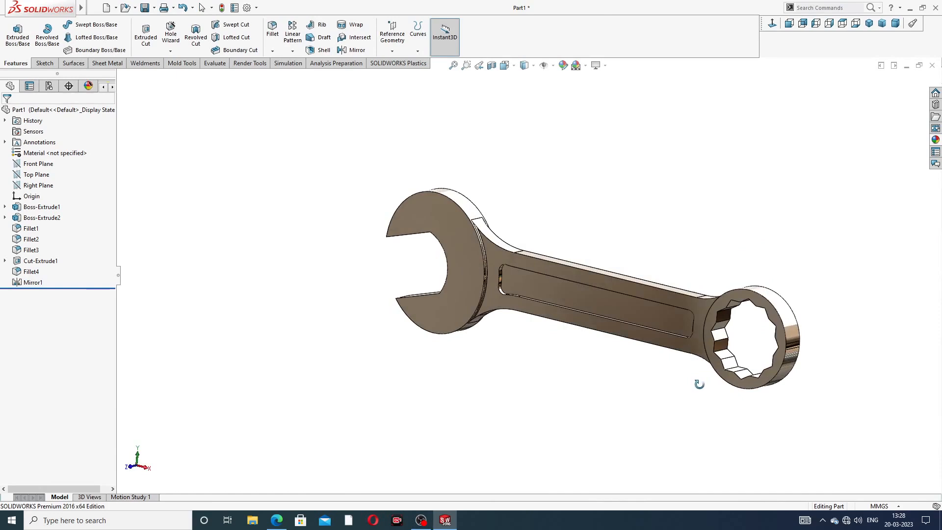
{"action": "middle_click_drag", "start_coordinate": [694, 340], "coordinate": [676, 333]}
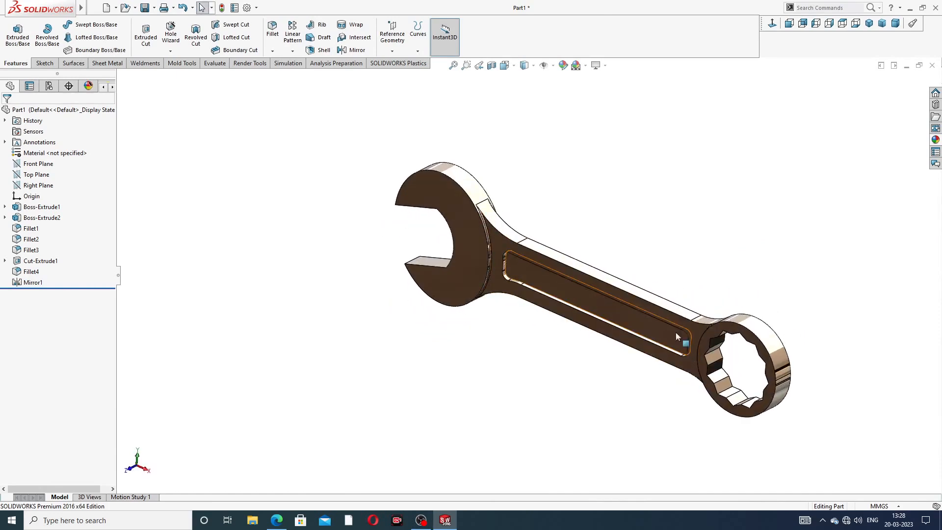
{"action": "scroll", "coordinate": [640, 341], "scroll_direction": "down", "scroll_amount": 2}
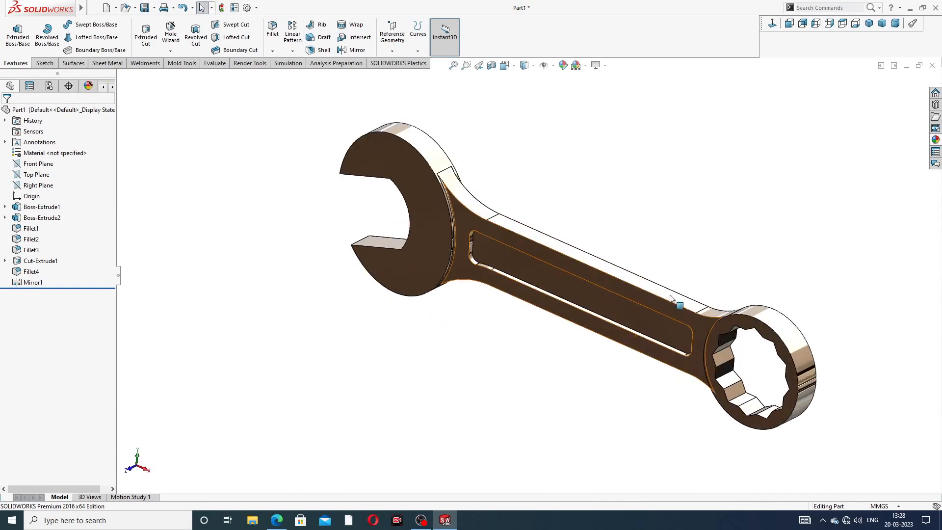
{"action": "left_click", "coordinate": [870, 24]}
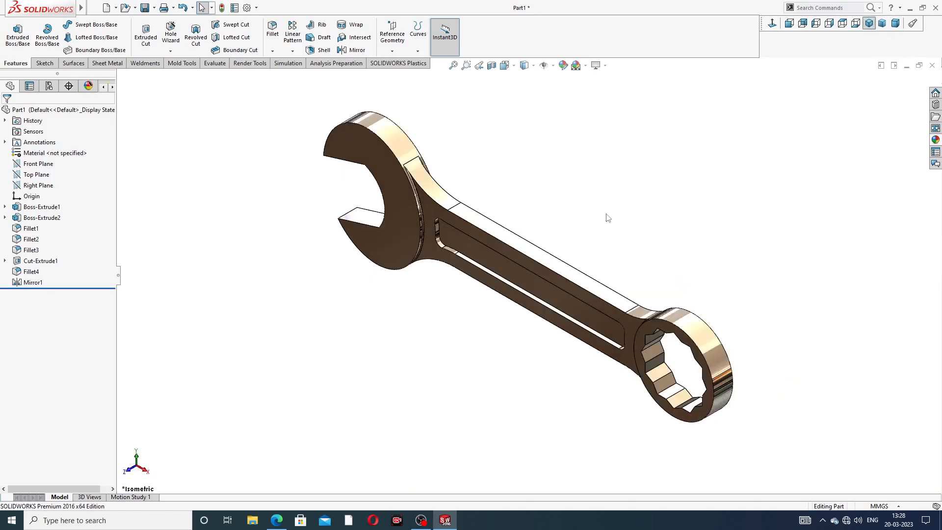
{"action": "middle_click_drag", "start_coordinate": [608, 218], "coordinate": [621, 191]}
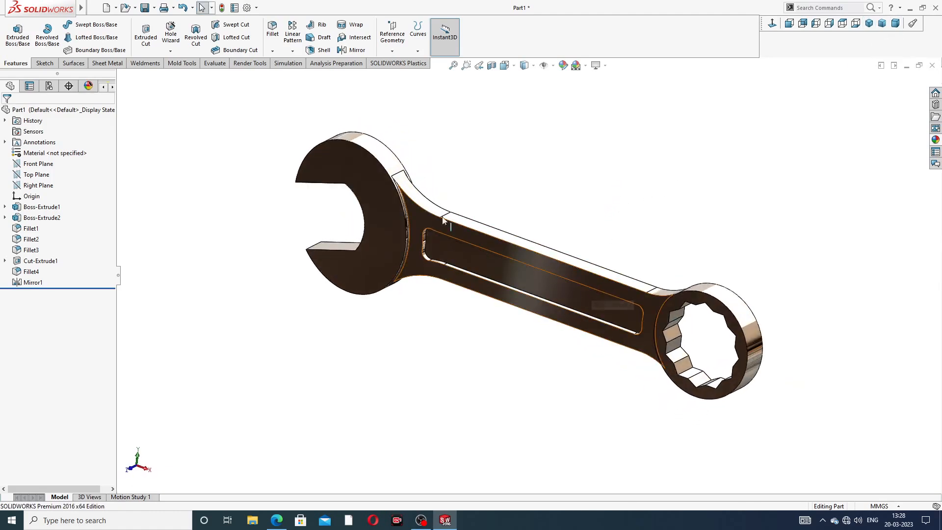
{"action": "scroll", "coordinate": [443, 219], "scroll_direction": "down", "scroll_amount": 6}
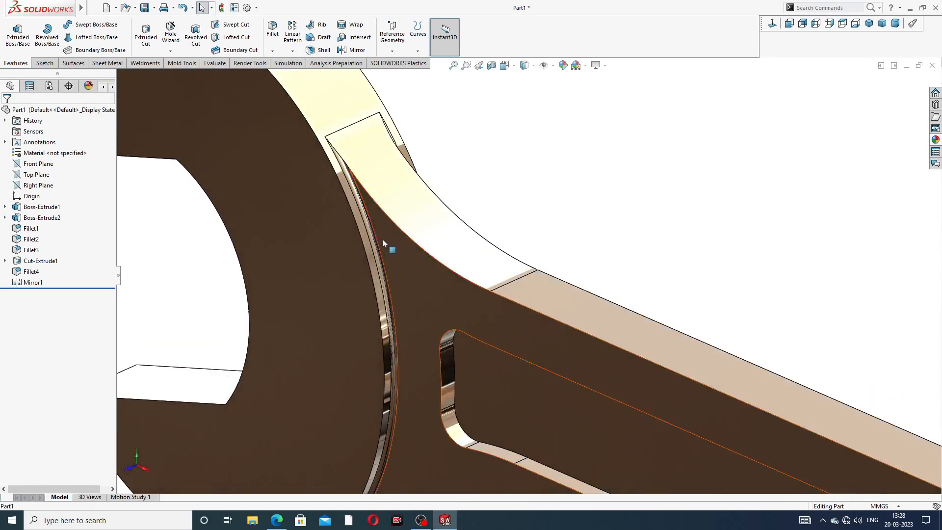
{"action": "scroll", "coordinate": [388, 255], "scroll_direction": "up", "scroll_amount": 8}
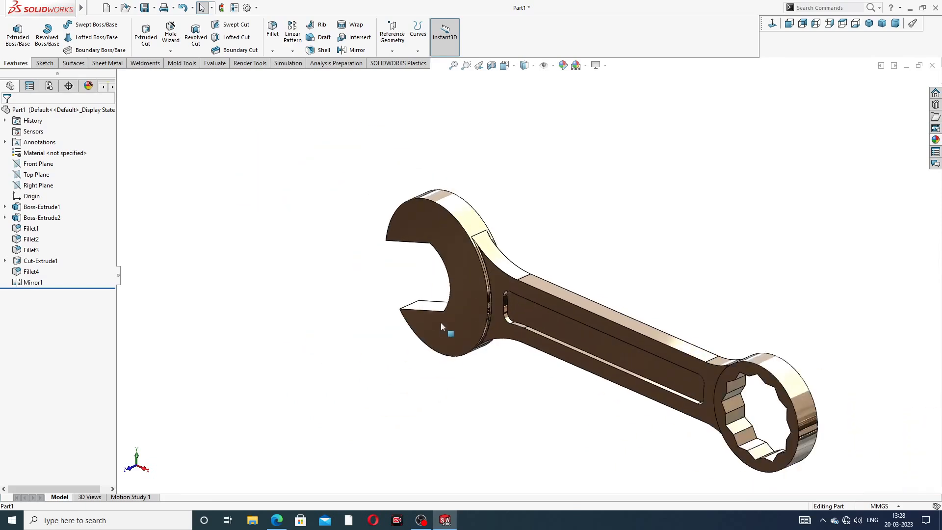
{"action": "middle_click_drag", "start_coordinate": [589, 323], "coordinate": [604, 337]}
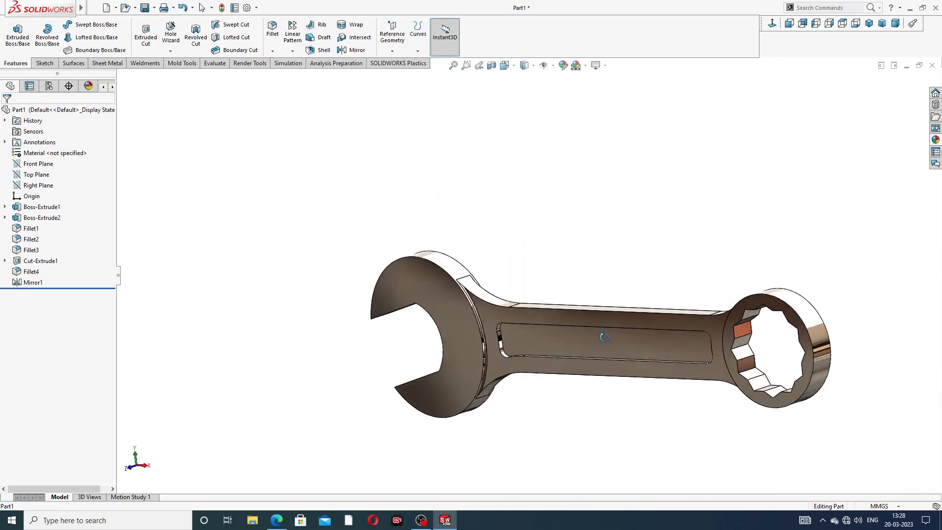
{"action": "left_click", "coordinate": [447, 521]}
{"action": "left_click", "coordinate": [446, 521]}
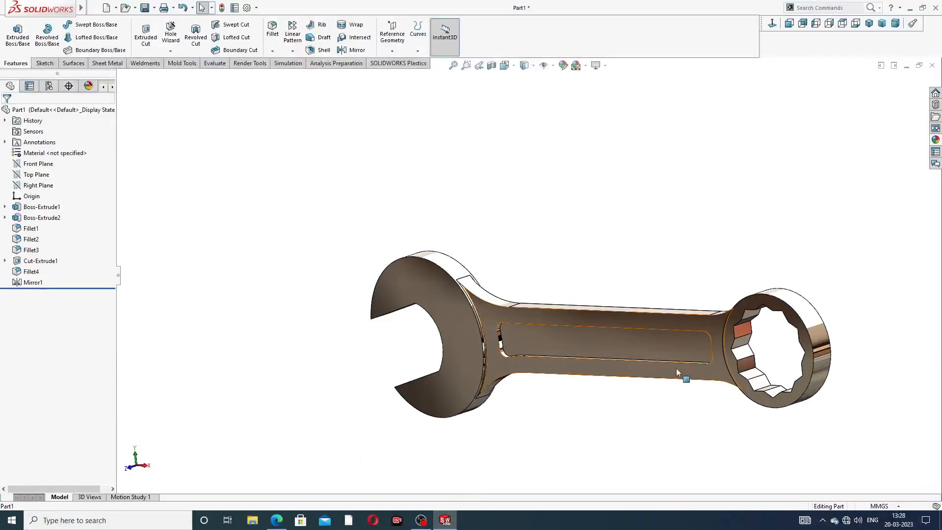
{"action": "middle_click_drag", "start_coordinate": [676, 369], "coordinate": [679, 416]}
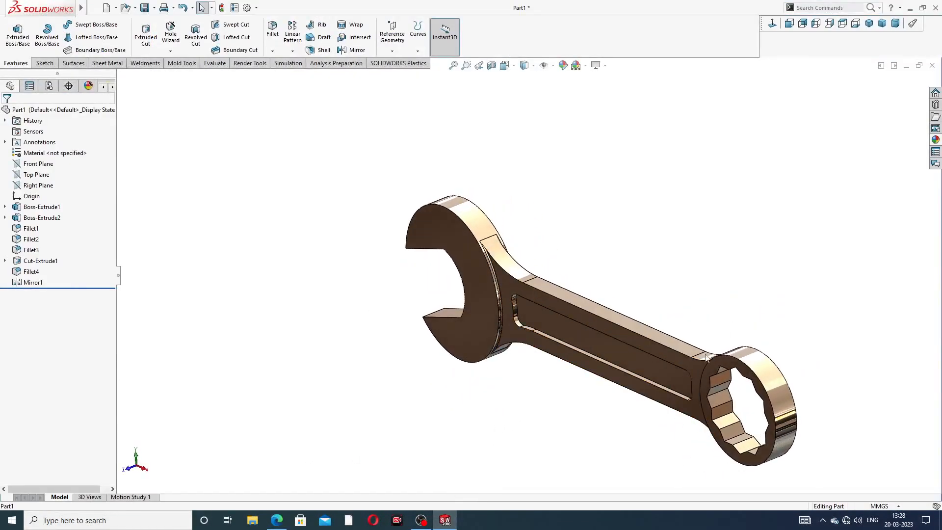
{"action": "scroll", "coordinate": [688, 400], "scroll_direction": "down", "scroll_amount": 1}
{"action": "scroll", "coordinate": [688, 399], "scroll_direction": "up", "scroll_amount": 2}
{"action": "scroll", "coordinate": [696, 409], "scroll_direction": "down", "scroll_amount": 1}
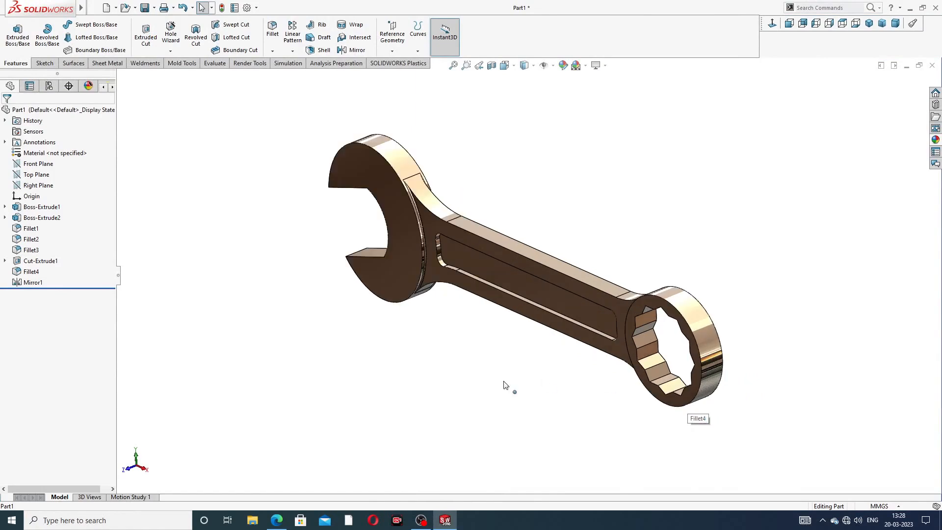
{"action": "left_click", "coordinate": [871, 24]}
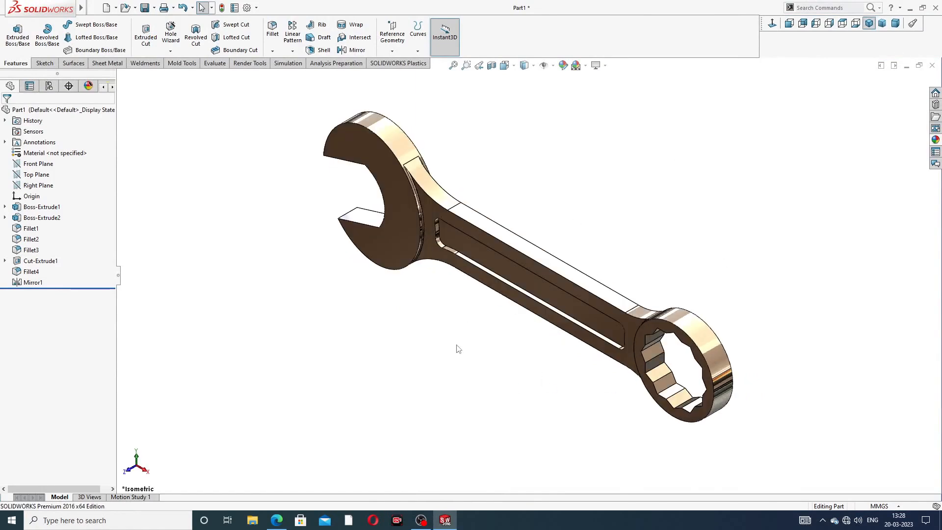
Compare the finished combination spanner with its PDF drawing and review the model's handle, open jaw and ring end
{"action": "left_click", "coordinate": [277, 520]}
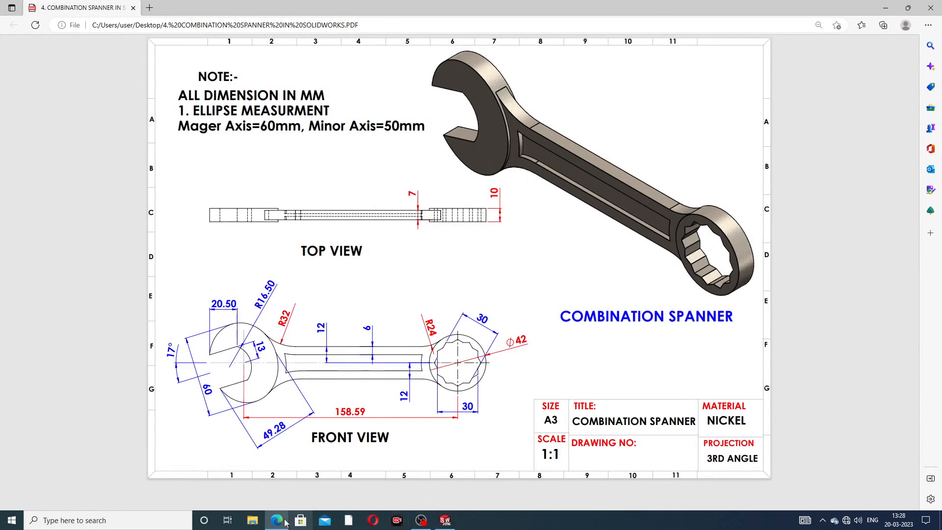
{"action": "left_click", "coordinate": [446, 521]}
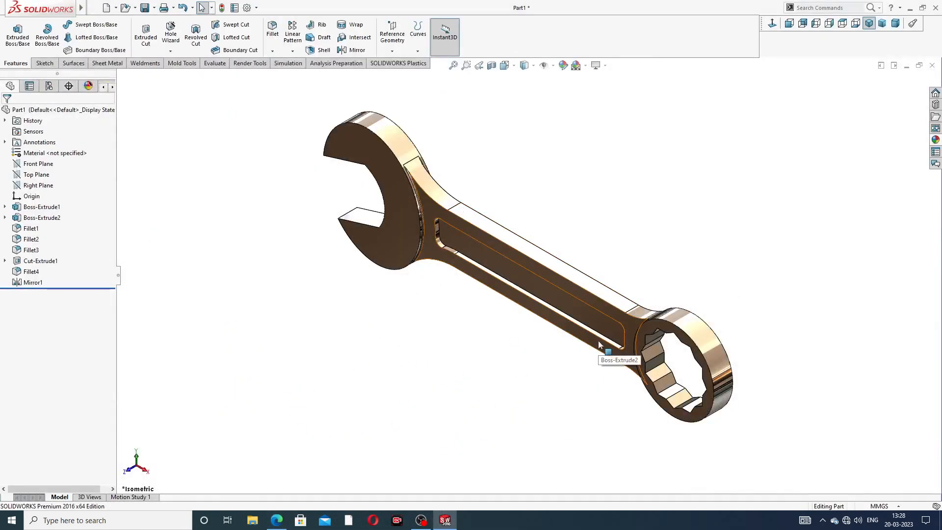
{"action": "scroll", "coordinate": [611, 343], "scroll_direction": "down", "scroll_amount": 2}
{"action": "scroll", "coordinate": [491, 238], "scroll_direction": "up", "scroll_amount": 3}
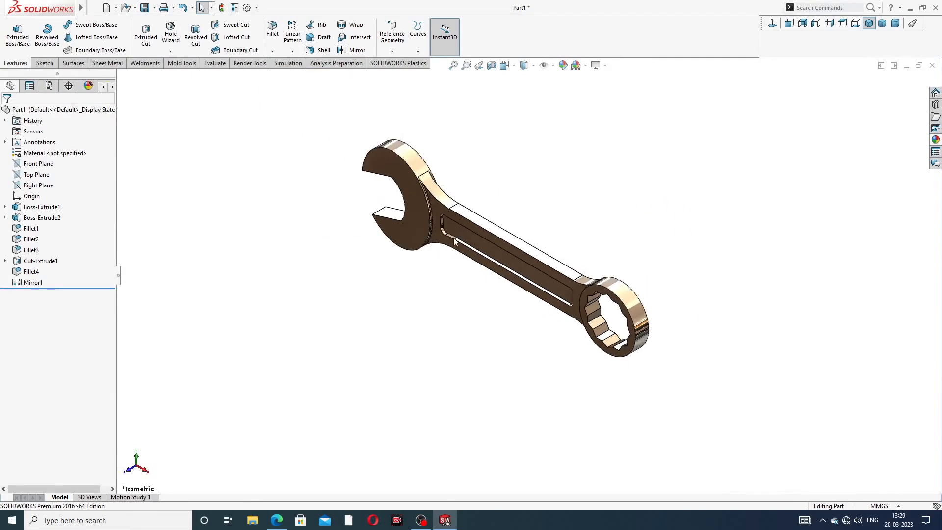
{"action": "scroll", "coordinate": [454, 238], "scroll_direction": "down", "scroll_amount": 3}
{"action": "scroll", "coordinate": [431, 119], "scroll_direction": "up", "scroll_amount": 2}
{"action": "middle_click_drag", "start_coordinate": [423, 153], "coordinate": [448, 166]}
{"action": "scroll", "coordinate": [510, 240], "scroll_direction": "down", "scroll_amount": 2}
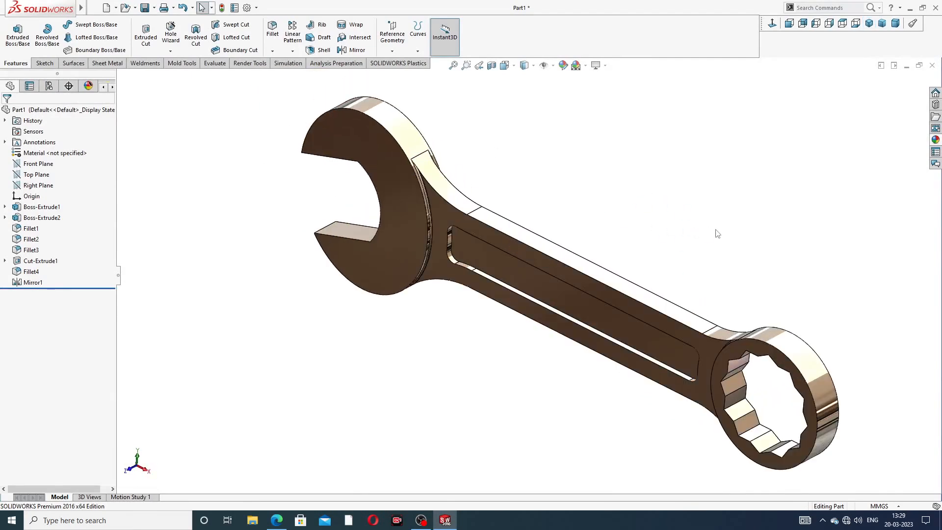
{"action": "left_click", "coordinate": [869, 23]}
{"action": "scroll", "coordinate": [540, 221], "scroll_direction": "down", "scroll_amount": 2}
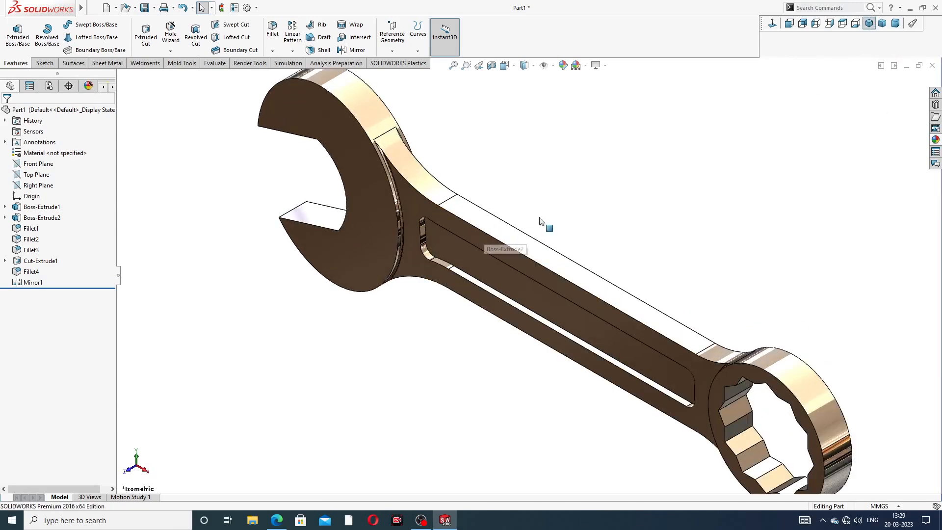
{"action": "scroll", "coordinate": [562, 214], "scroll_direction": "up", "scroll_amount": 2}
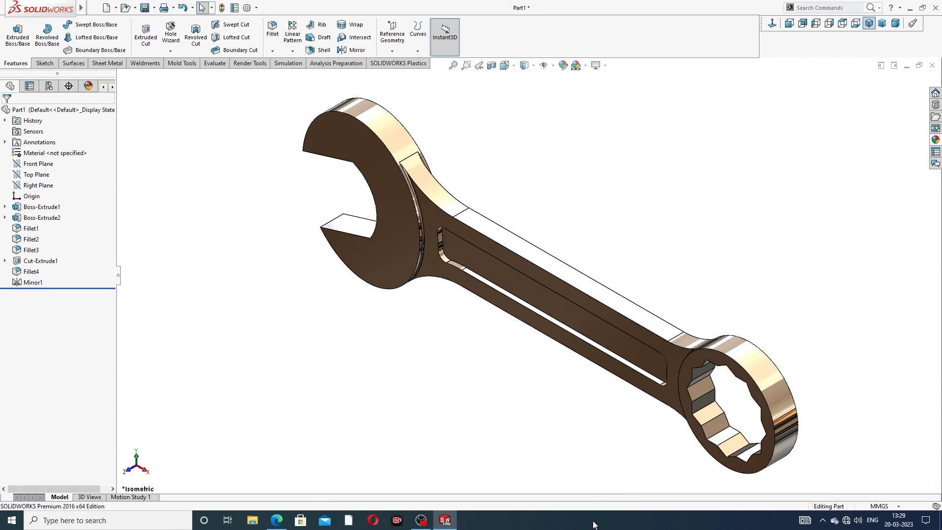
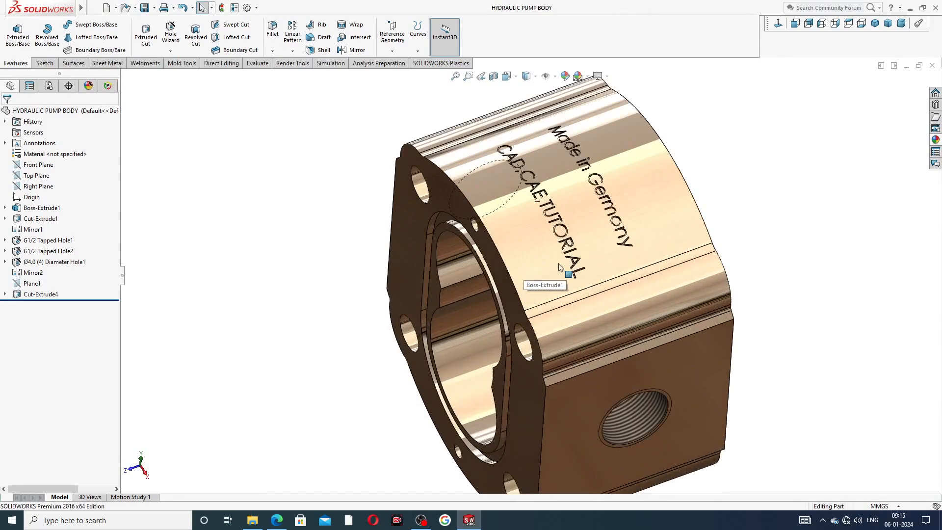
Examine the hydraulic pump body's engraved text, threaded ports, bolt holes and bore from several angles, ending in the isometric view
{"action": "scroll", "coordinate": [559, 267], "scroll_direction": "up", "scroll_amount": 3}
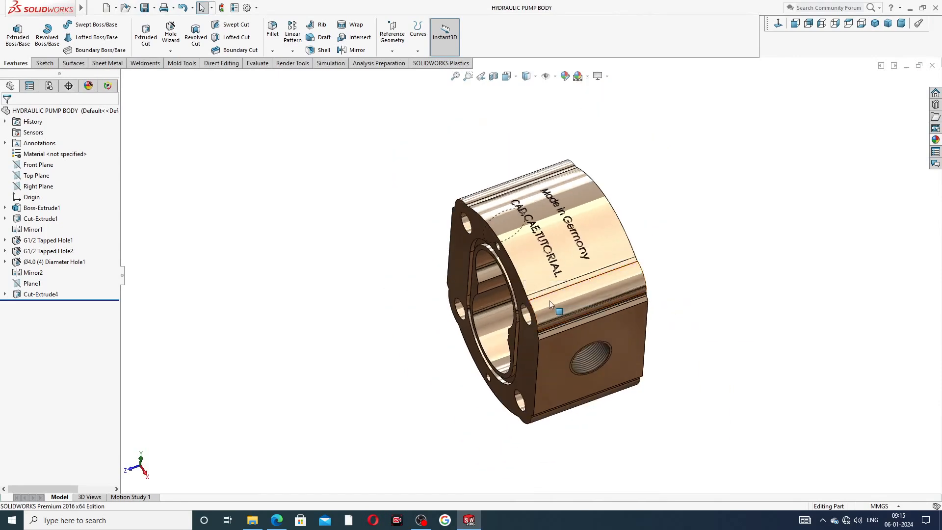
{"action": "middle_click_drag", "start_coordinate": [550, 300], "coordinate": [507, 269]}
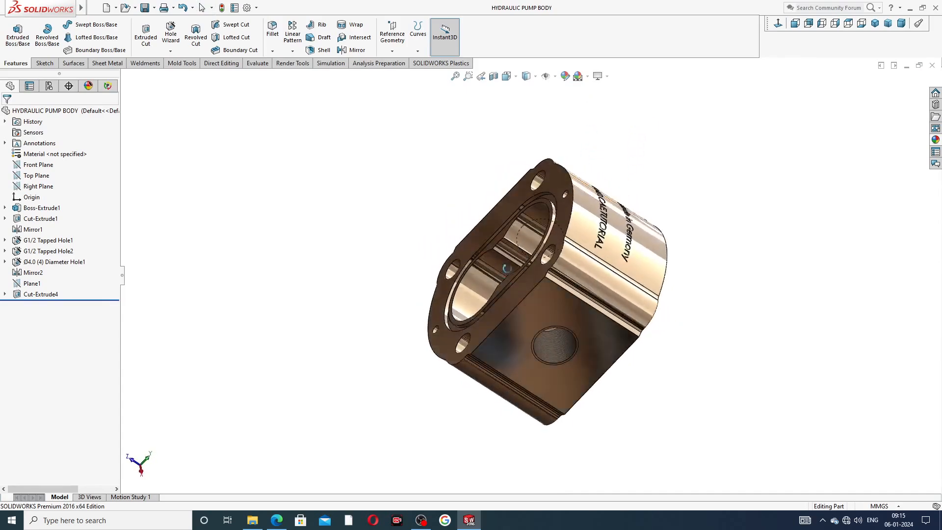
{"action": "middle_click_drag", "start_coordinate": [578, 329], "coordinate": [638, 304]}
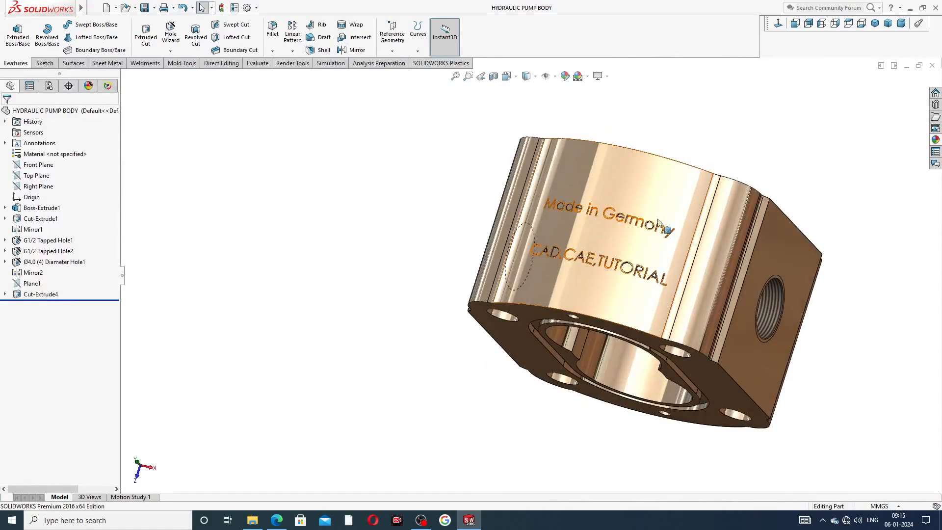
{"action": "middle_click_drag", "start_coordinate": [656, 270], "coordinate": [490, 251]}
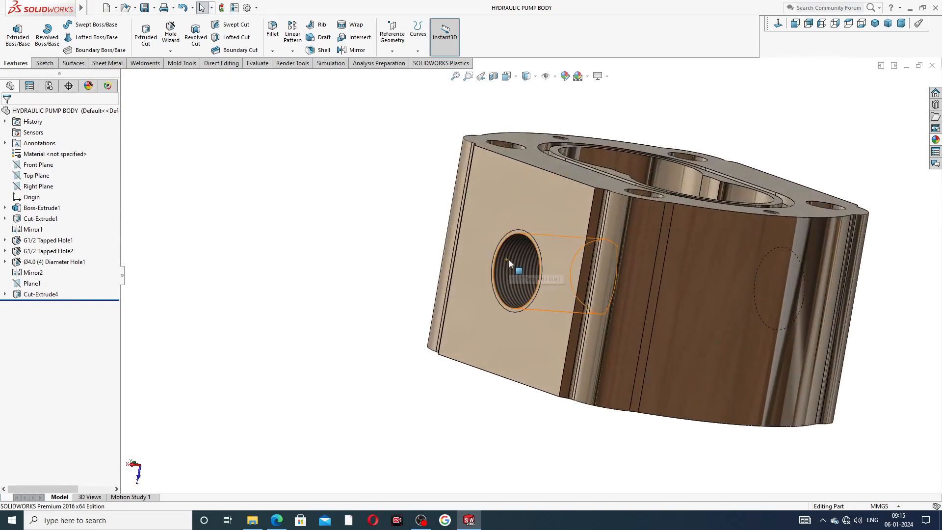
{"action": "middle_click_drag", "start_coordinate": [671, 188], "coordinate": [615, 283]}
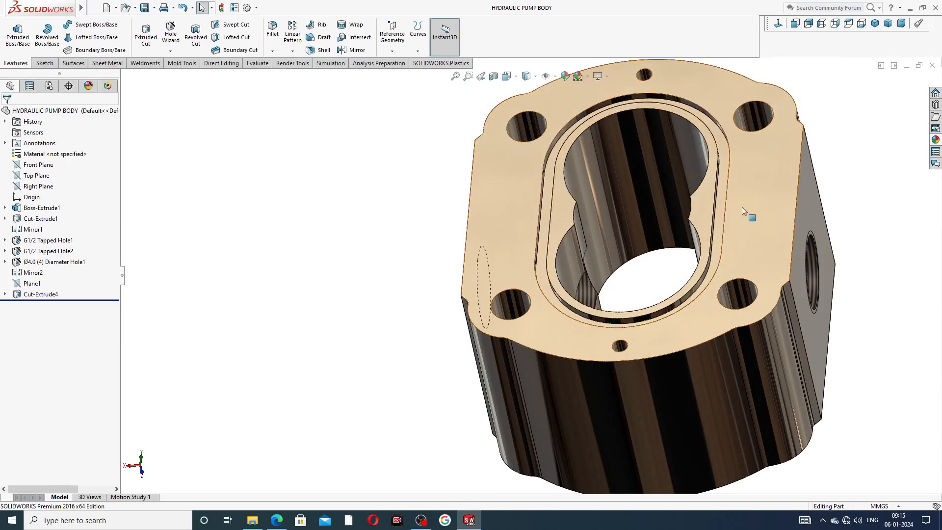
{"action": "middle_click_drag", "start_coordinate": [742, 207], "coordinate": [579, 260]}
{"action": "scroll", "coordinate": [579, 281], "scroll_direction": "down", "scroll_amount": 1}
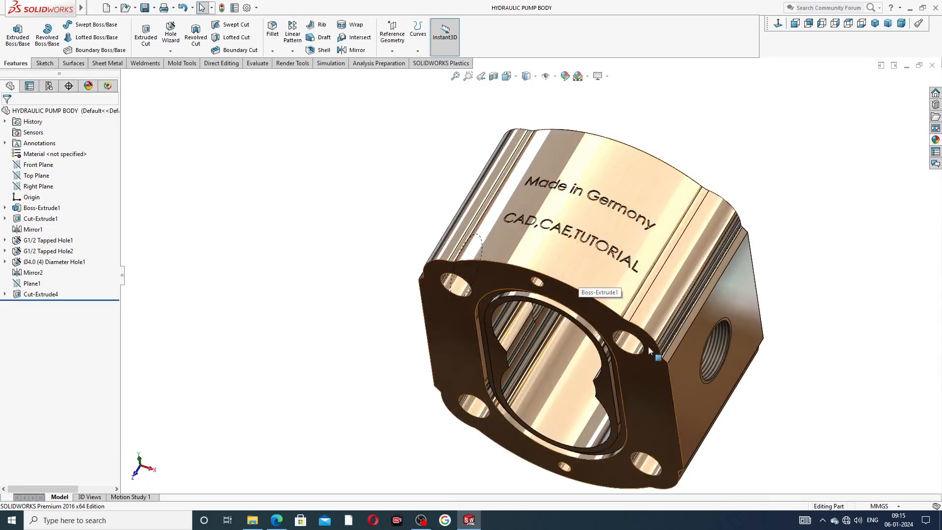
{"action": "middle_click_drag", "start_coordinate": [649, 346], "coordinate": [676, 354]}
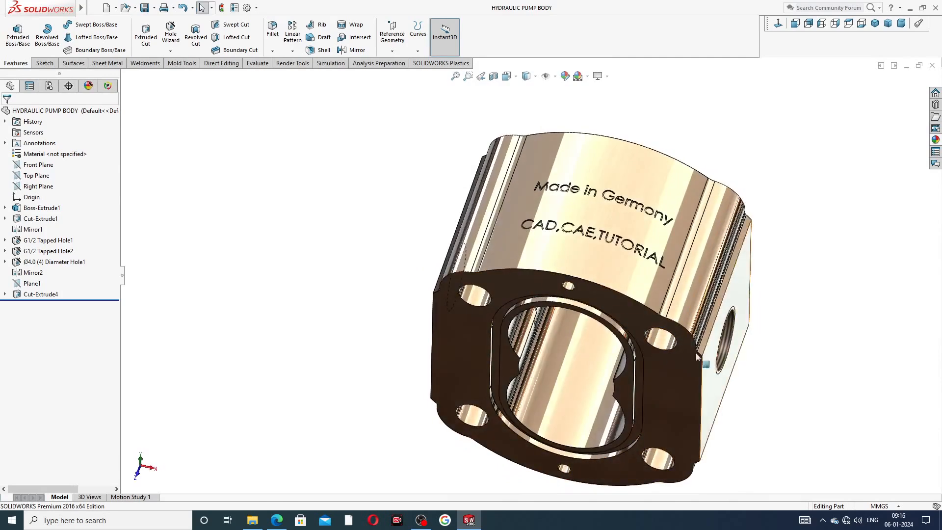
{"action": "left_click", "coordinate": [876, 24]}
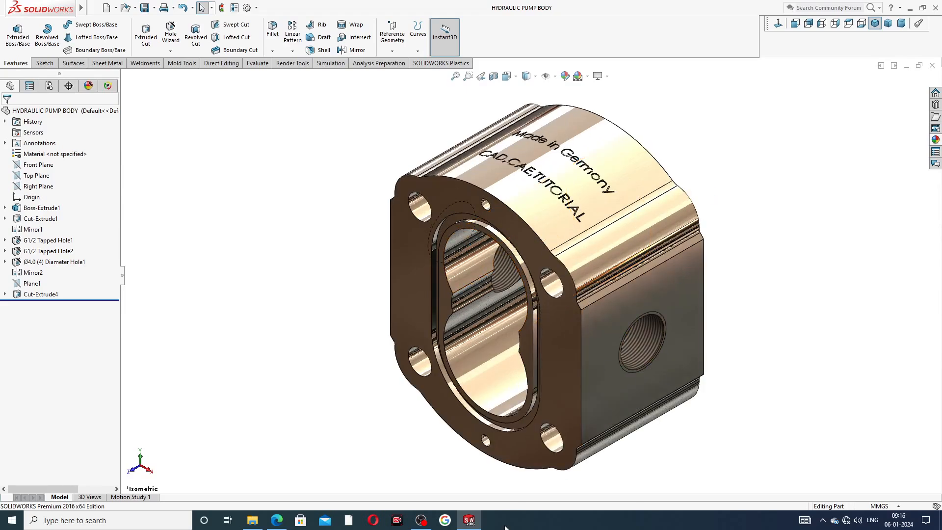
Close the hydraulic pump body model and create a new part document
{"action": "left_click", "coordinate": [933, 65]}
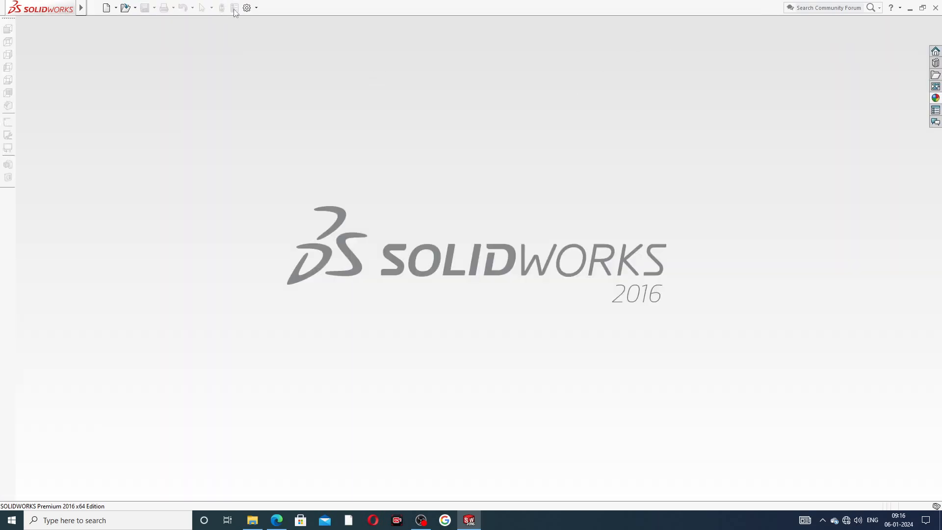
{"action": "left_click", "coordinate": [107, 7]}
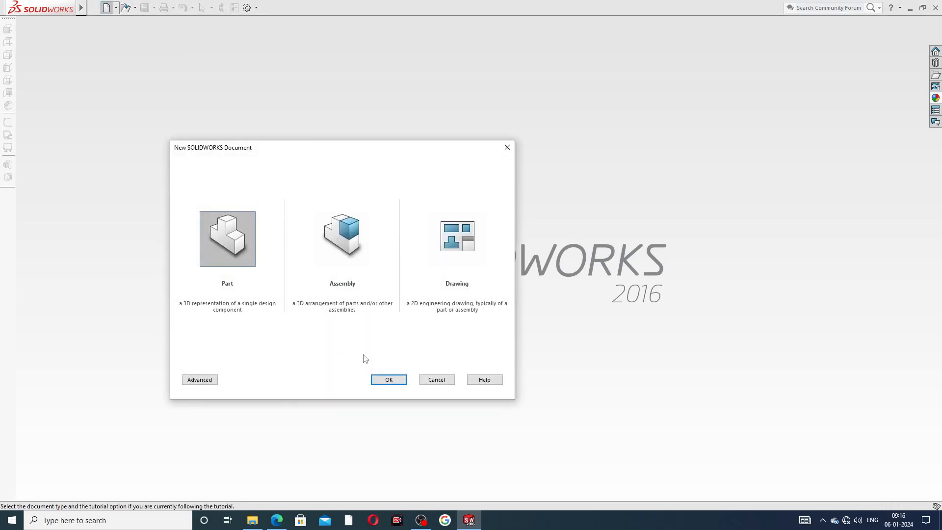
{"action": "left_click", "coordinate": [389, 379]}
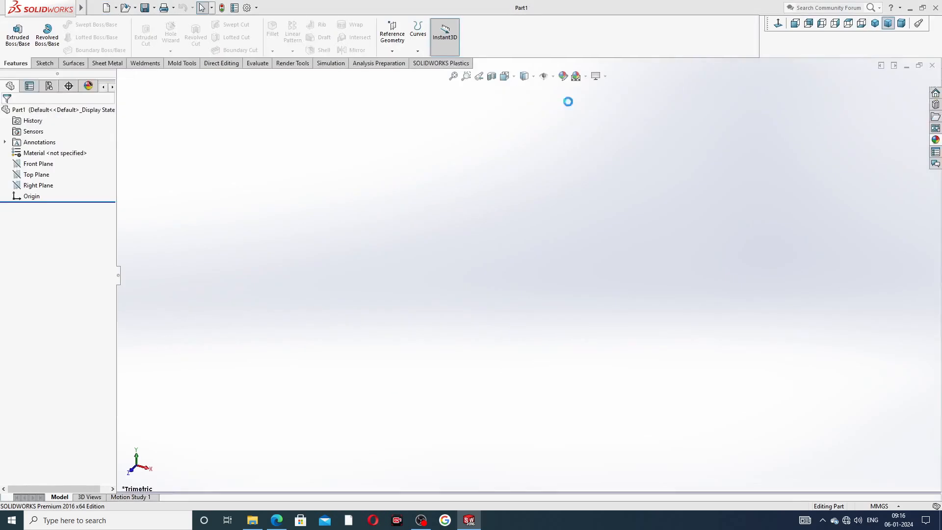
Apply the Plain White scene and set both the shaded and wireframe image quality resolutions to the highest level
{"action": "left_click", "coordinate": [587, 77]}
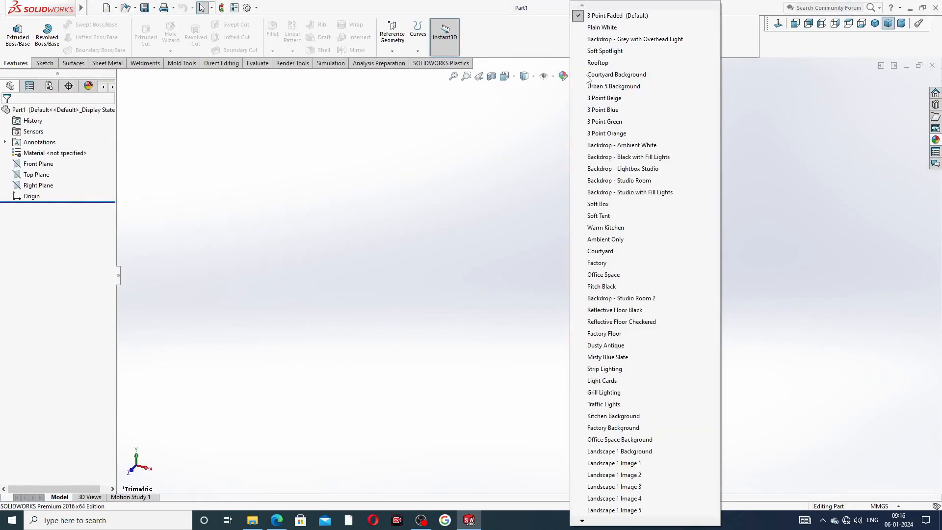
{"action": "left_click", "coordinate": [603, 28]}
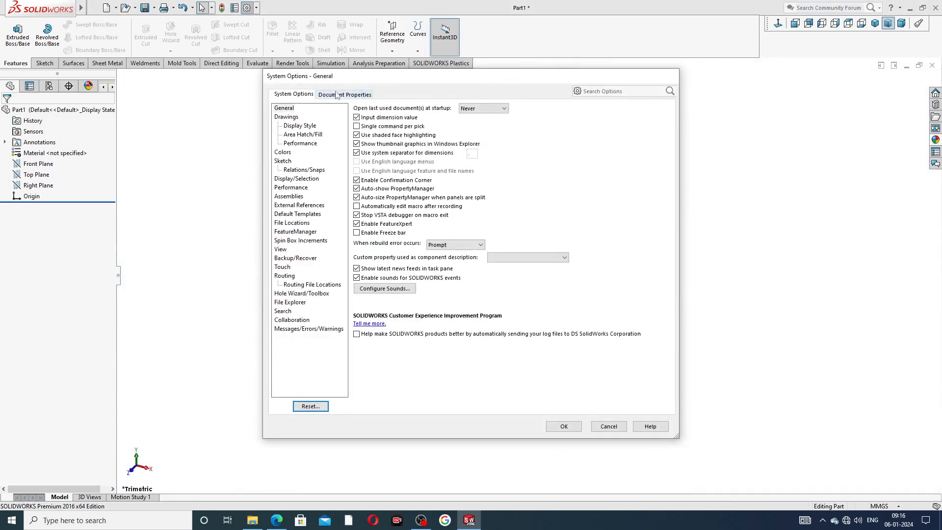
{"action": "left_click", "coordinate": [352, 96]}
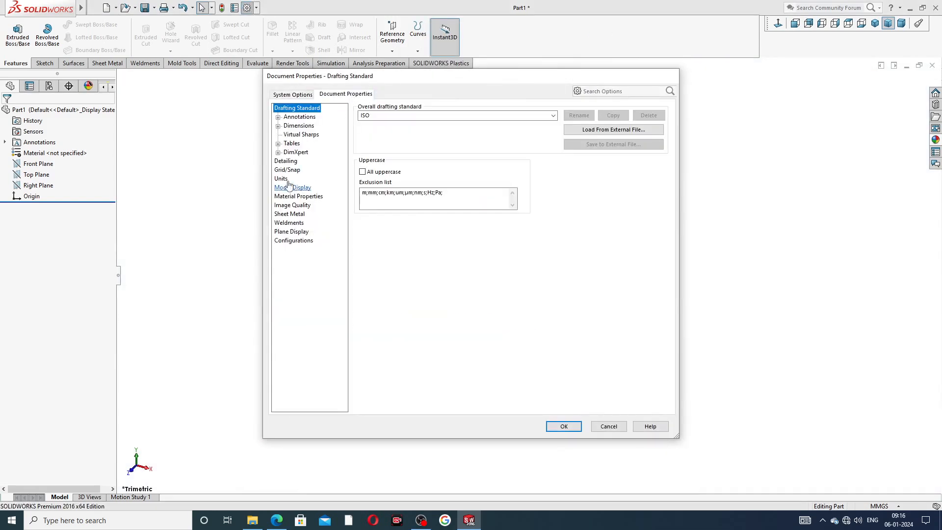
{"action": "left_click", "coordinate": [293, 205]}
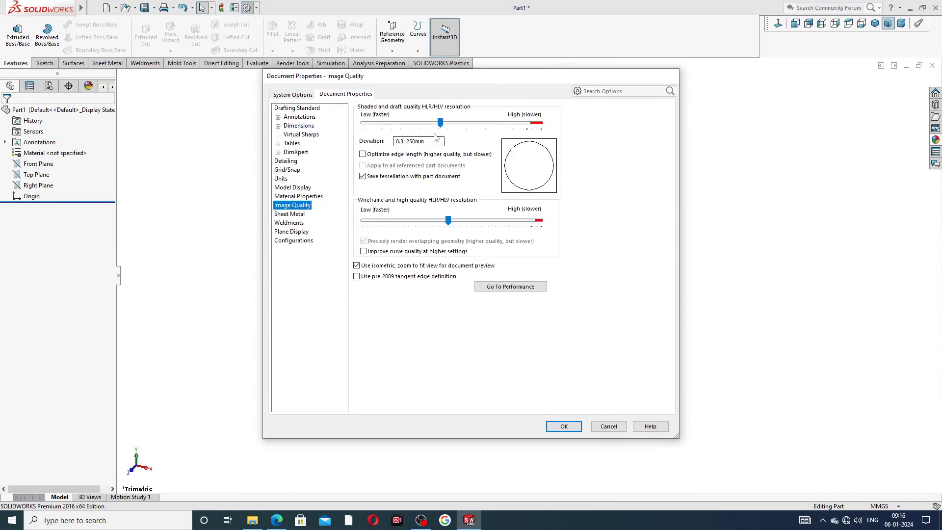
{"action": "mouse_move", "coordinate": [439, 123]}
{"action": "left_mouse_down"}
{"action": "mouse_move", "coordinate": [540, 123]}
{"action": "mouse_move", "coordinate": [549, 132]}
{"action": "left_mouse_up"}
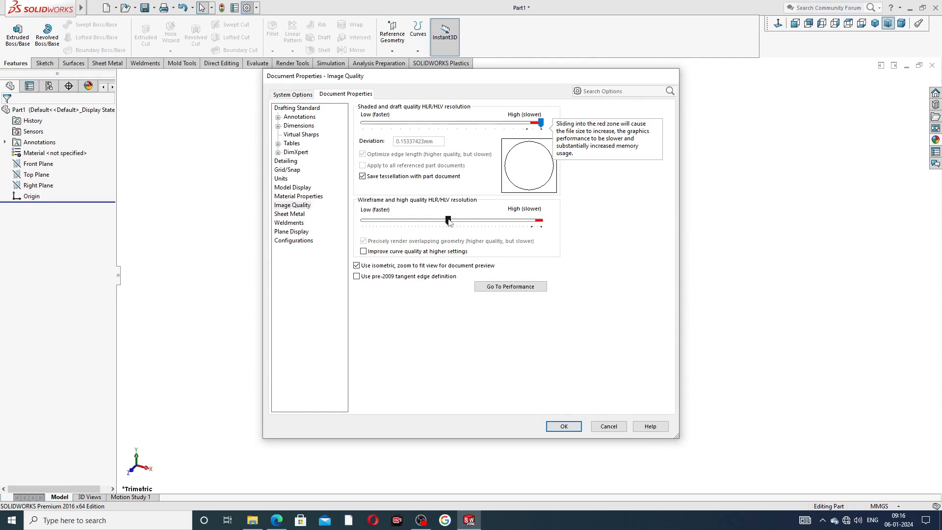
{"action": "left_click_drag", "start_coordinate": [448, 221], "coordinate": [551, 226]}
{"action": "left_click", "coordinate": [564, 426]}
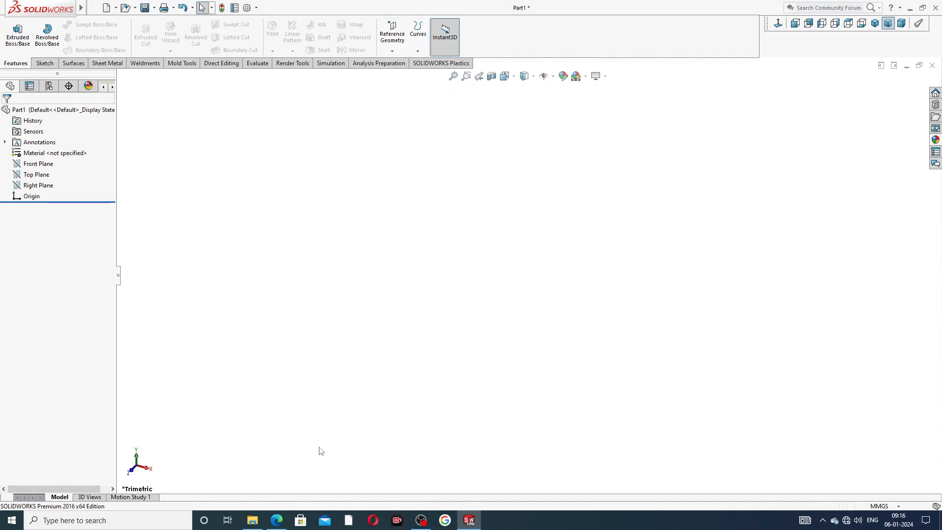
Consult the Part-12 hydraulic body PDF drawing and start a sketch on the Front Plane
{"action": "left_click", "coordinate": [285, 521]}
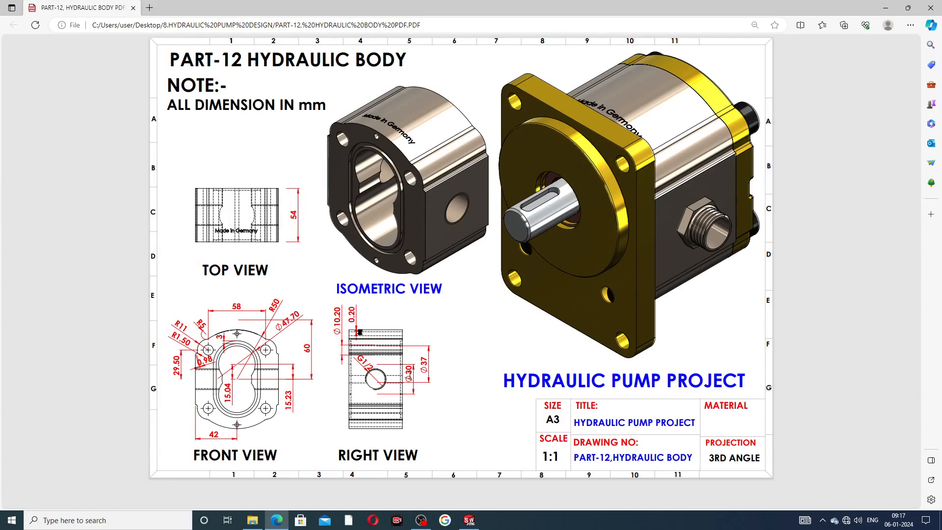
{"action": "left_click", "coordinate": [283, 519]}
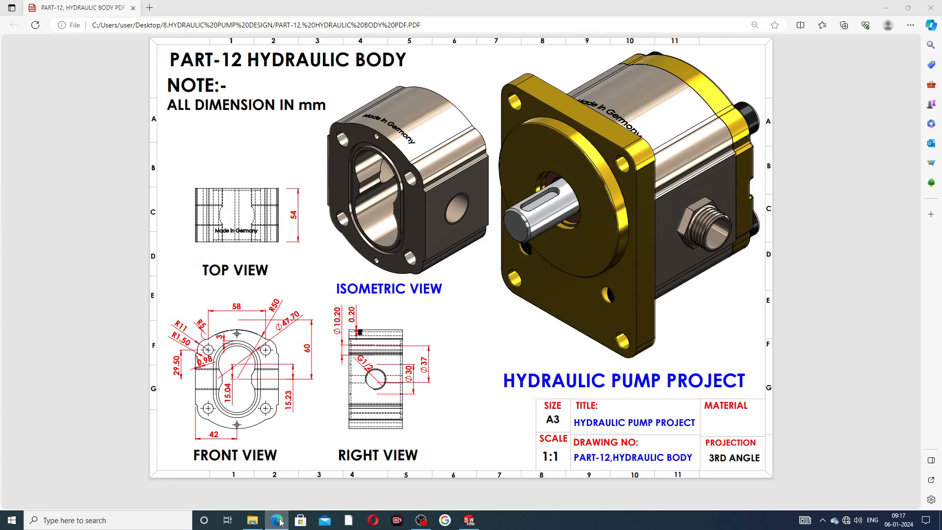
{"action": "left_click", "coordinate": [53, 165]}
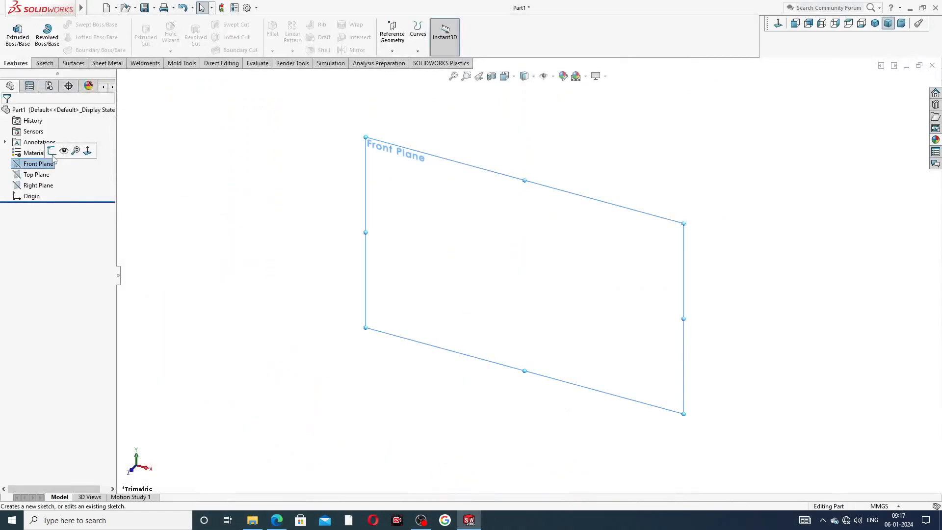
{"action": "left_click", "coordinate": [52, 152]}
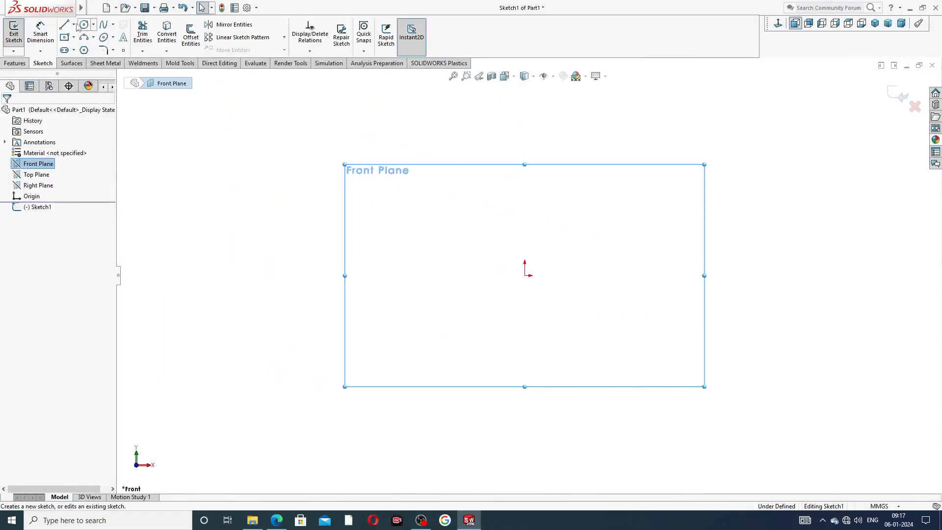
Draw vertical and horizontal centrelines meeting at the origin, and a circle about 34 mm in radius centred on the vertical one about 37 mm up
{"action": "left_click", "coordinate": [74, 25]}
{"action": "left_click", "coordinate": [88, 49]}
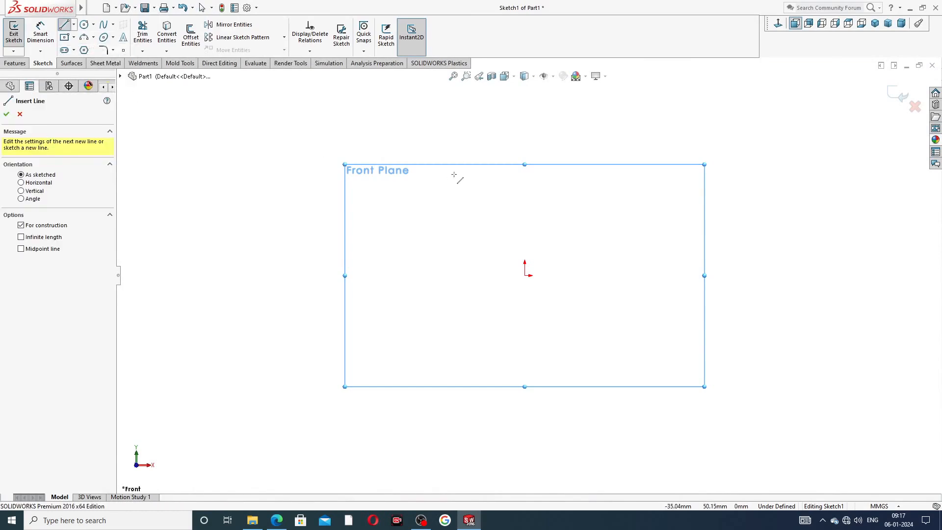
{"action": "left_click", "coordinate": [525, 114]}
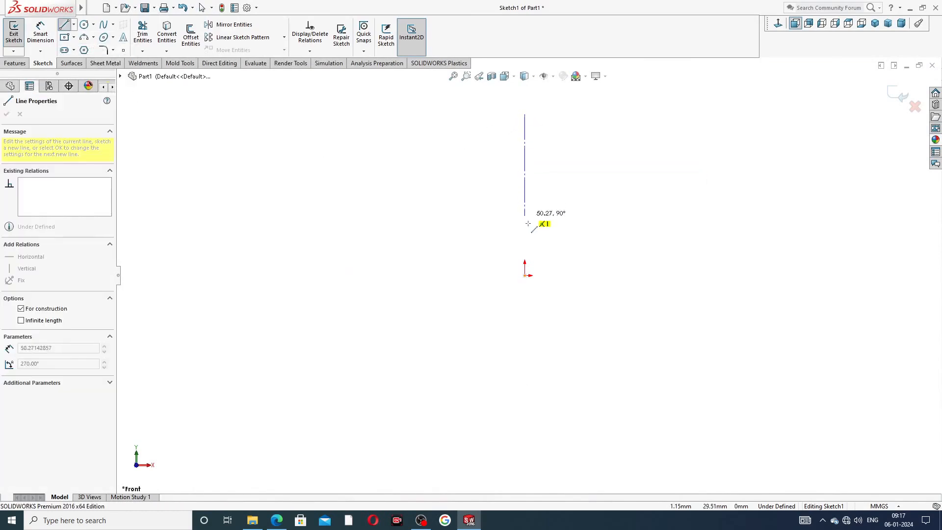
{"action": "left_click", "coordinate": [525, 275]}
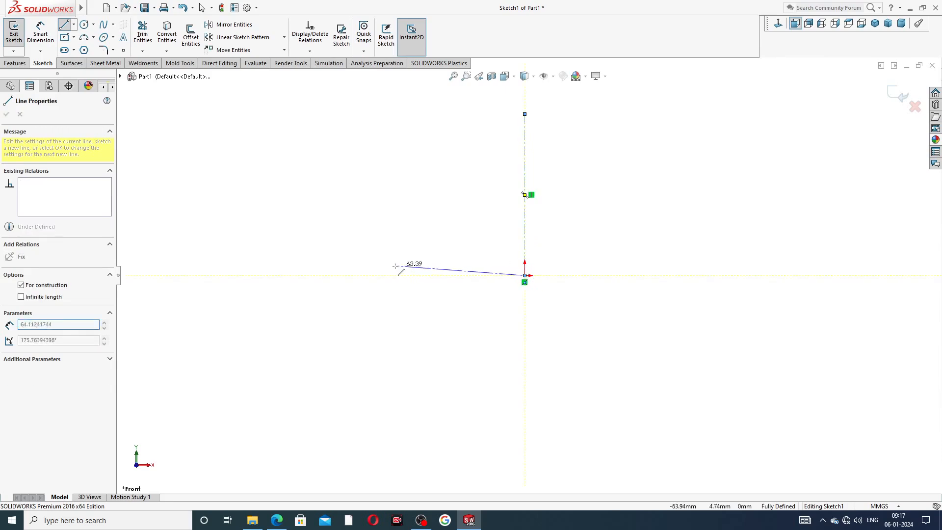
{"action": "left_click", "coordinate": [375, 276]}
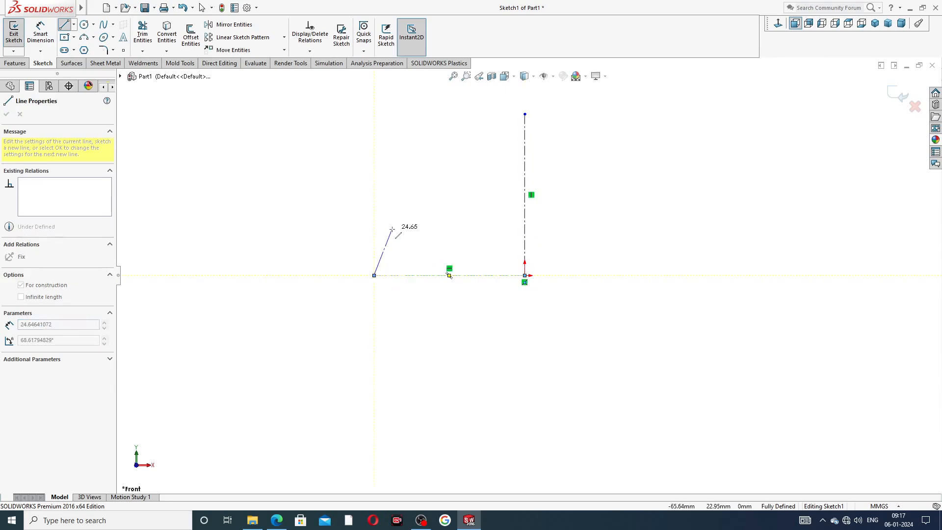
{"action": "right_click", "coordinate": [394, 229]}
{"action": "left_click", "coordinate": [419, 238]}
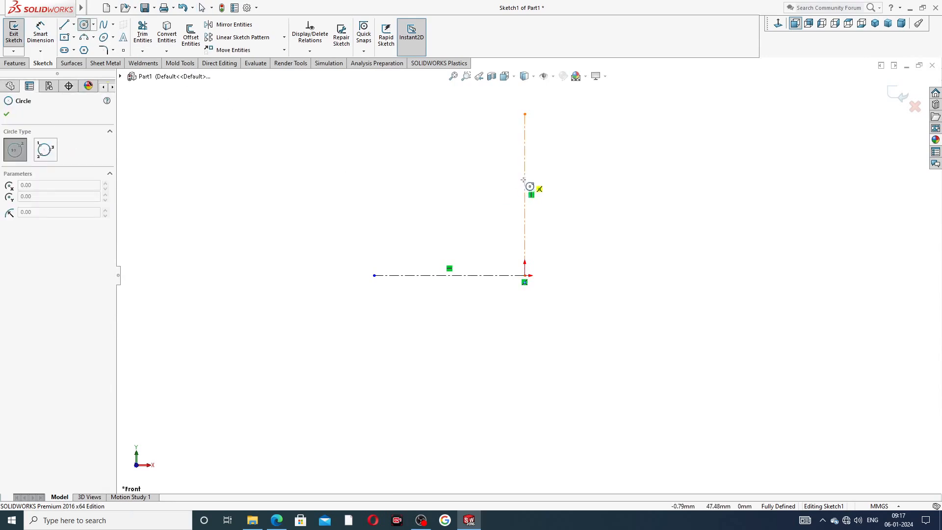
{"action": "left_click", "coordinate": [524, 201]}
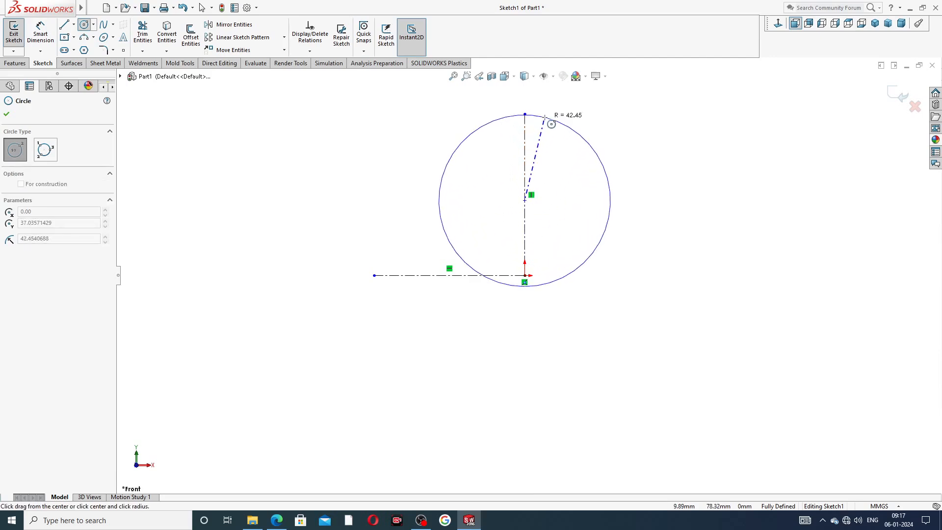
{"action": "left_click", "coordinate": [558, 140]}
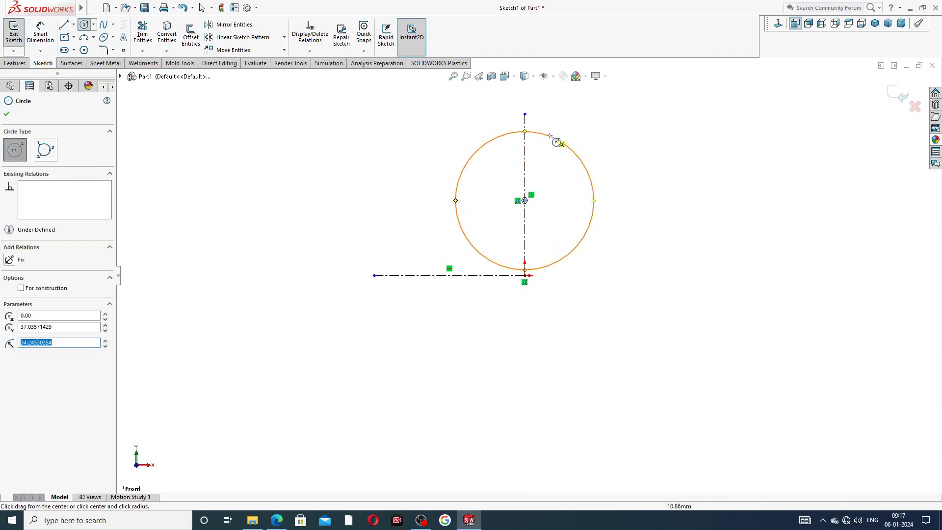
Finish the circle and dimension its diameter to 37 mm
{"action": "right_click", "coordinate": [584, 133]}
{"action": "left_click", "coordinate": [608, 141]}
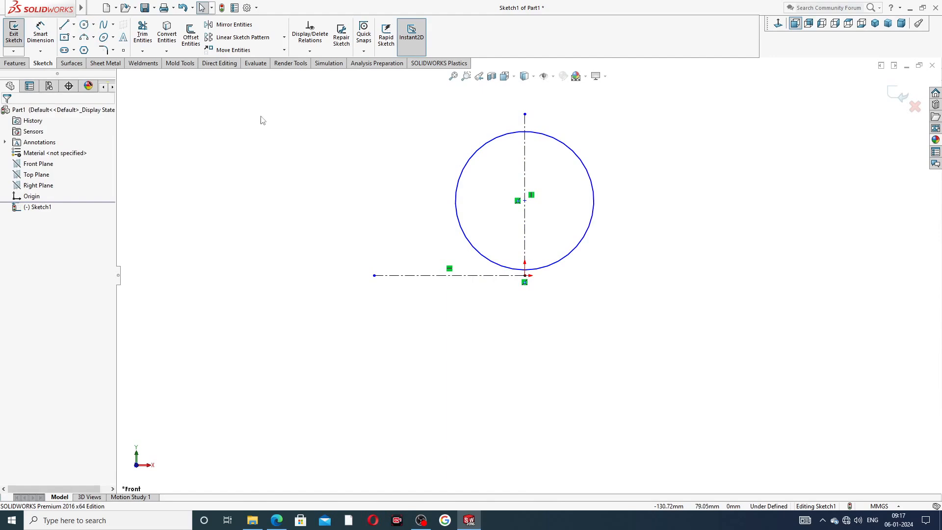
{"action": "left_click", "coordinate": [40, 32]}
{"action": "left_click", "coordinate": [559, 146]}
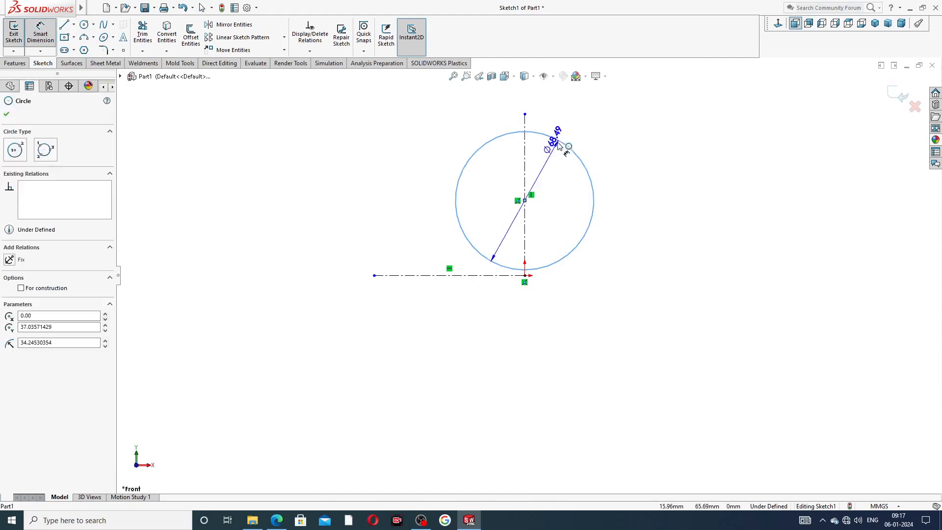
{"action": "left_click", "coordinate": [626, 130]}
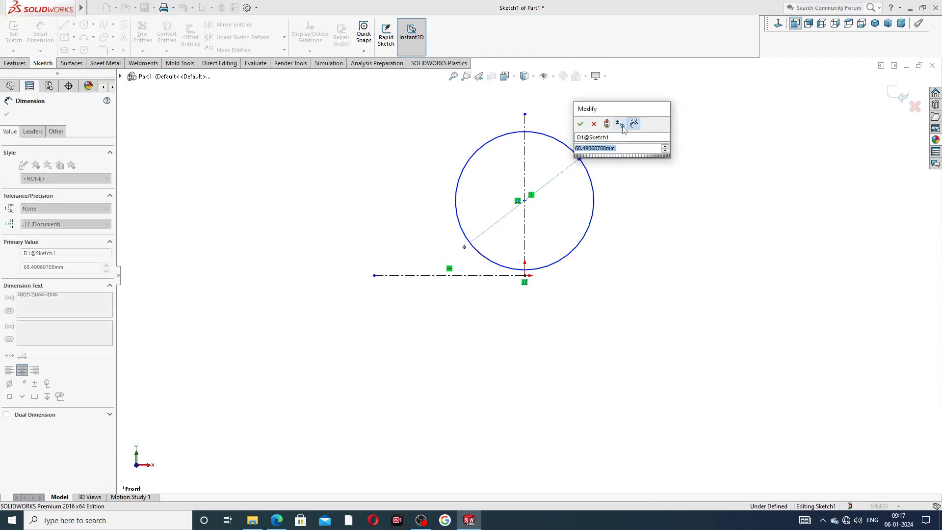
{"action": "type", "text": "37"}
{"action": "key", "text": "Return"}
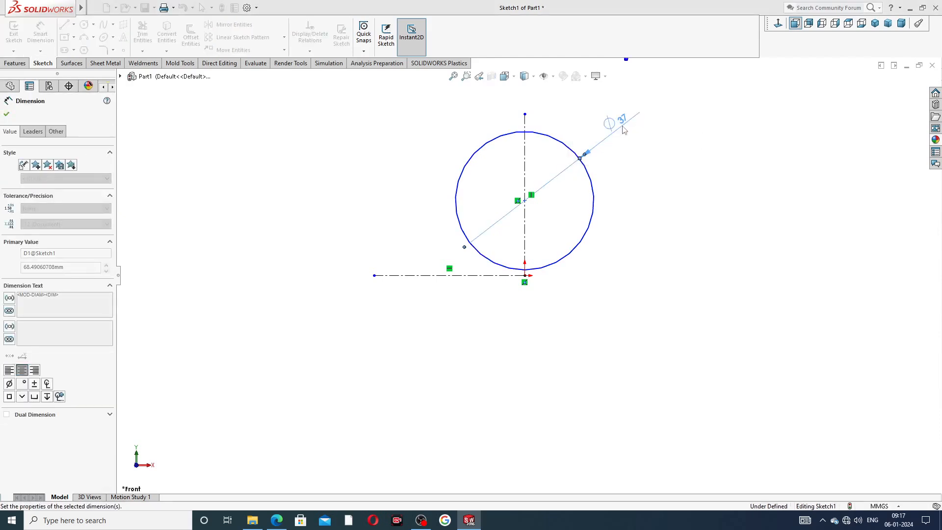
Dimension the vertical distance from the origin to the circle's centre as 15.2319 mm and end dimensioning
{"action": "left_click", "coordinate": [525, 201]}
{"action": "left_click", "coordinate": [526, 275]}
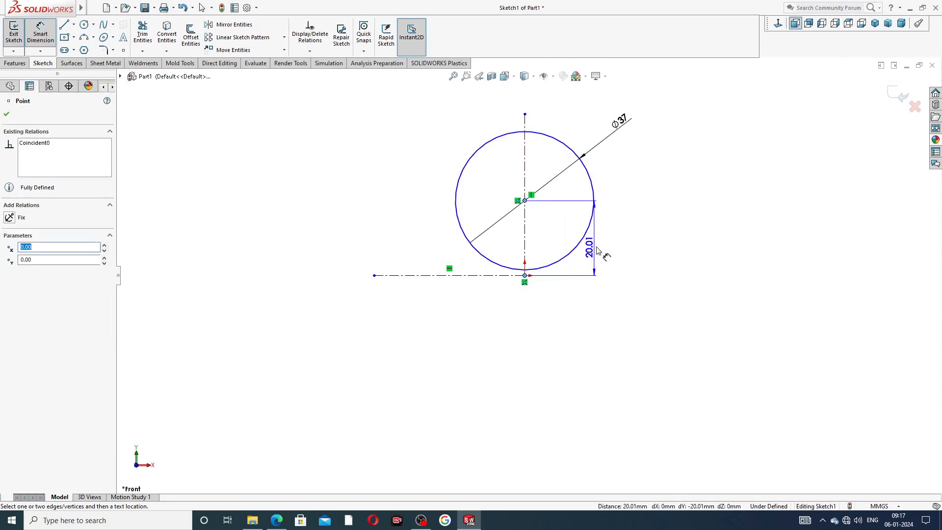
{"action": "left_click", "coordinate": [616, 241]}
{"action": "type", "text": "1"}
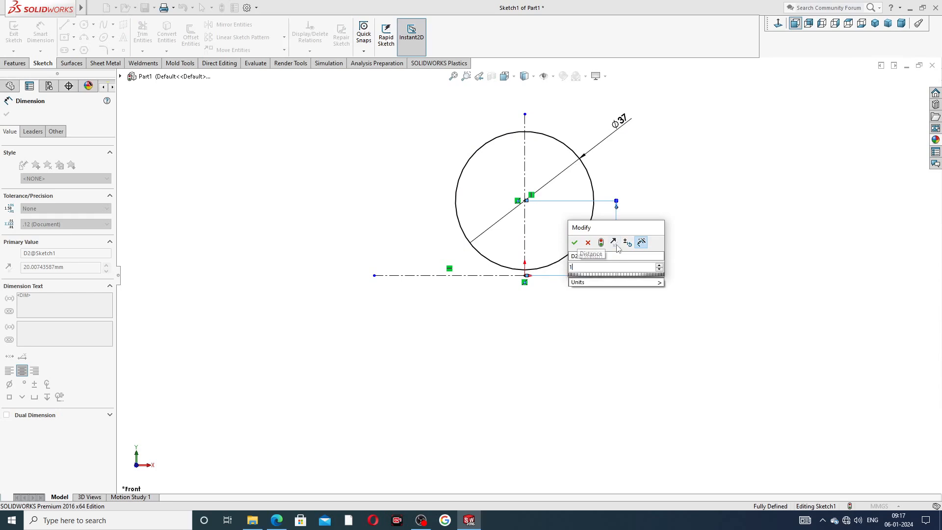
{"action": "type", "text": "5."}
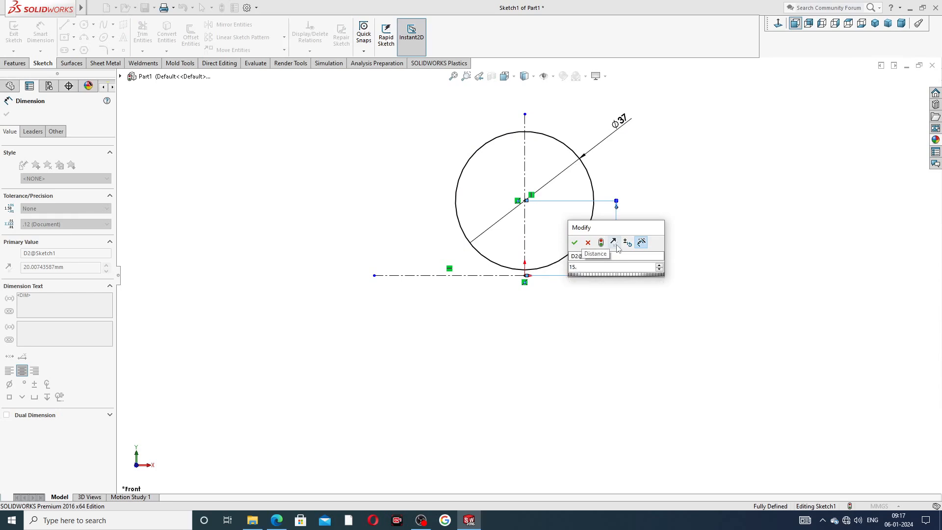
{"action": "type", "text": "2319"}
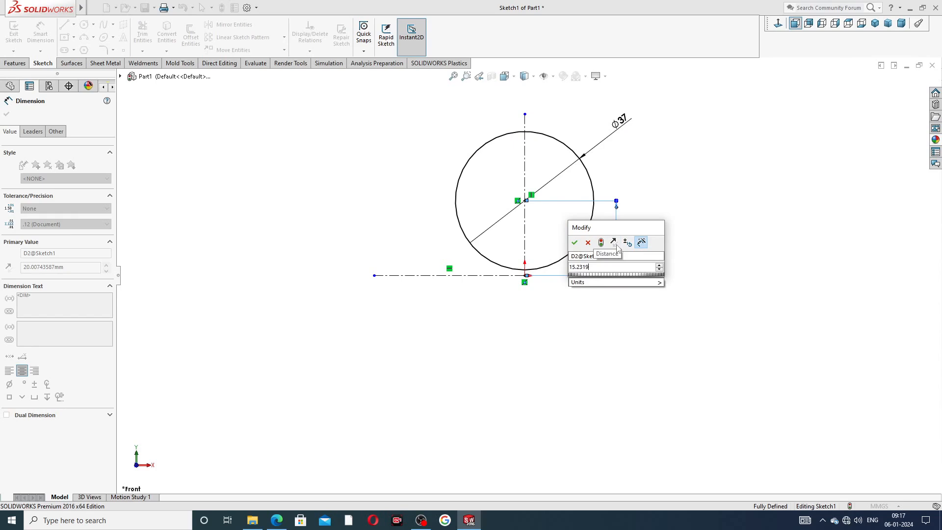
{"action": "key", "text": "Return"}
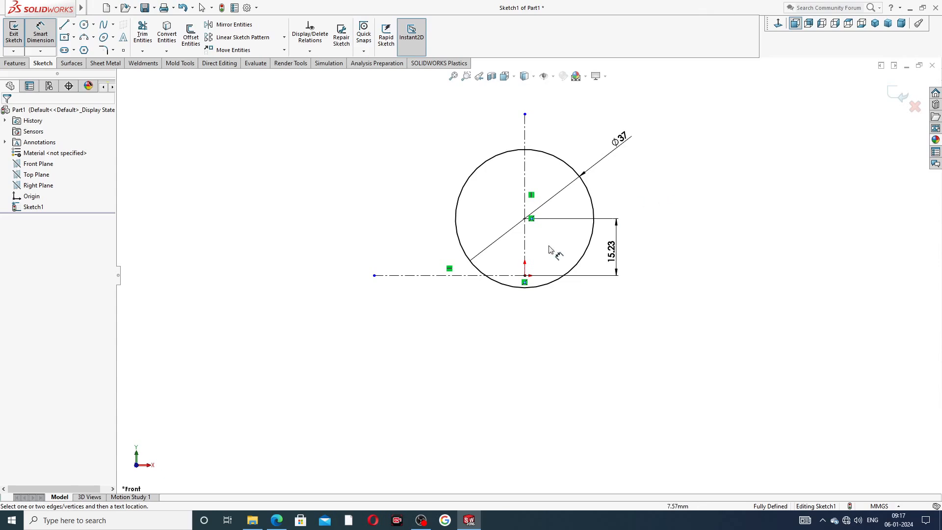
{"action": "scroll", "coordinate": [550, 245], "scroll_direction": "down", "scroll_amount": 1}
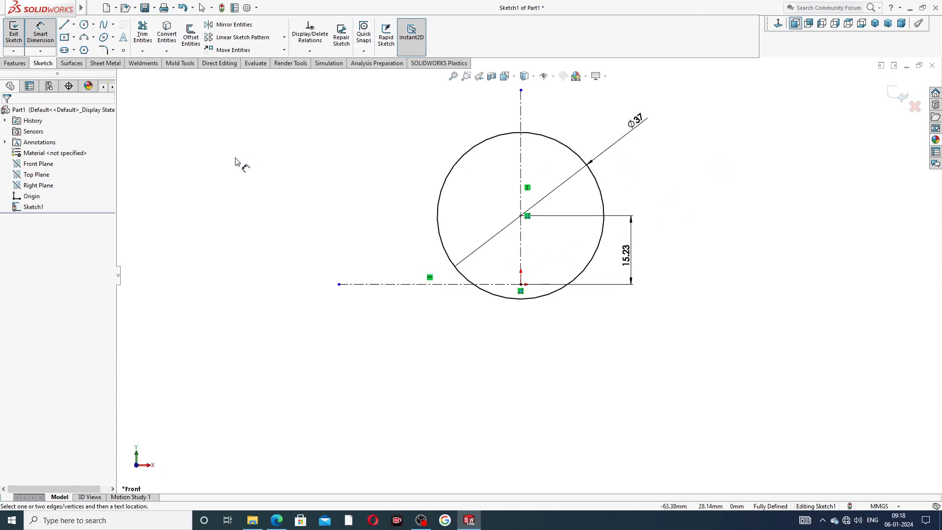
{"action": "right_click", "coordinate": [292, 167]}
{"action": "left_click", "coordinate": [295, 163]}
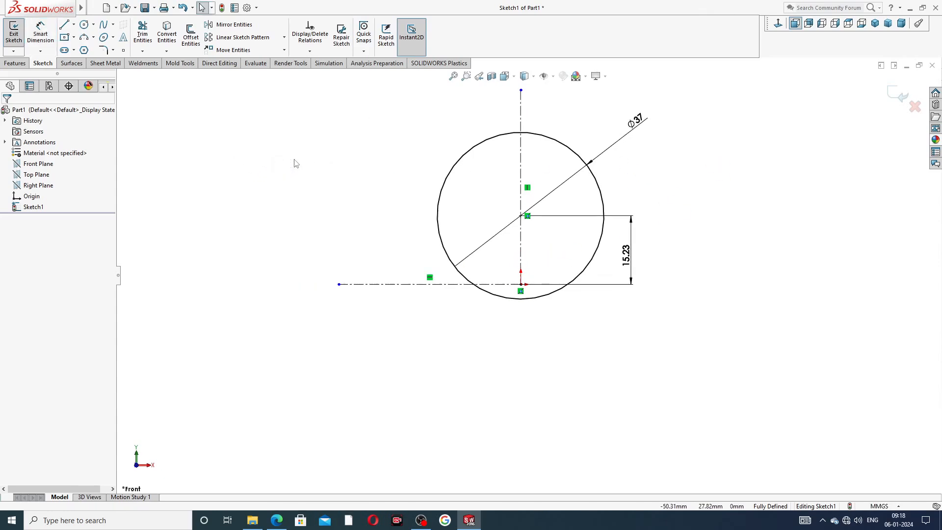
{"action": "right_click", "coordinate": [296, 152]}
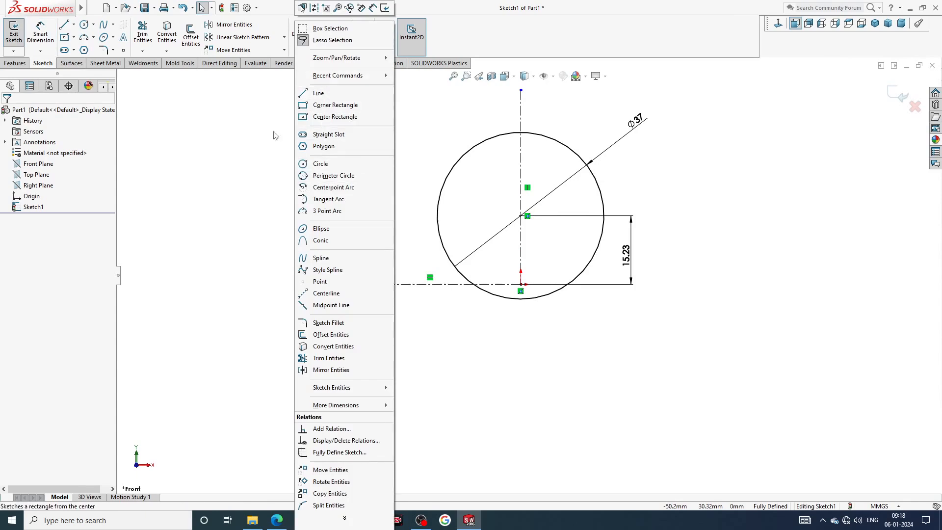
{"action": "left_click", "coordinate": [263, 126]}
{"action": "left_click", "coordinate": [84, 24]}
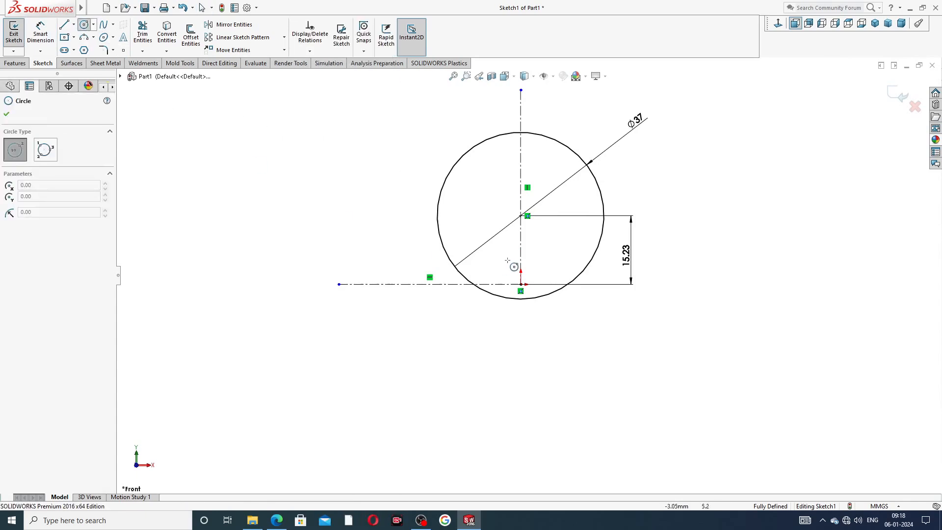
{"action": "left_click", "coordinate": [521, 216]}
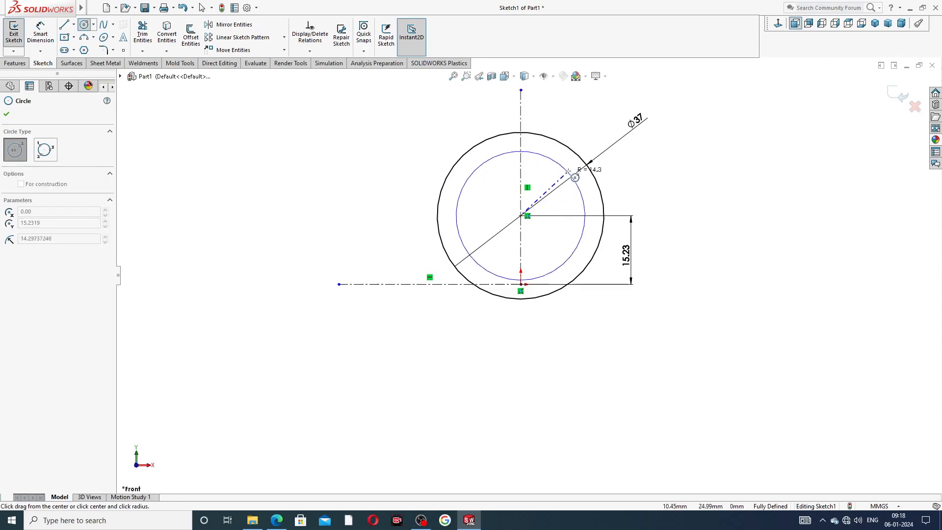
{"action": "key", "text": "Escape"}
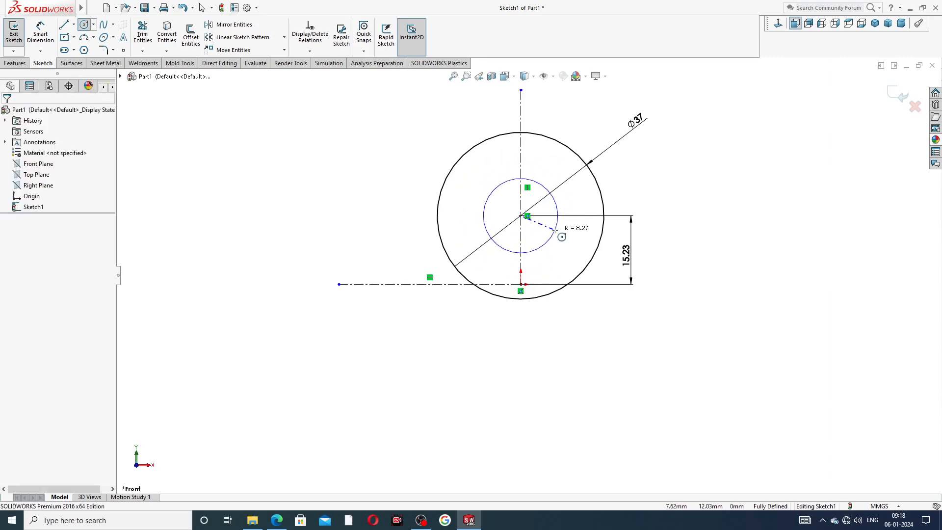
Draw a second circle about 14 mm in radius centred on the origin
{"action": "left_click", "coordinate": [84, 24]}
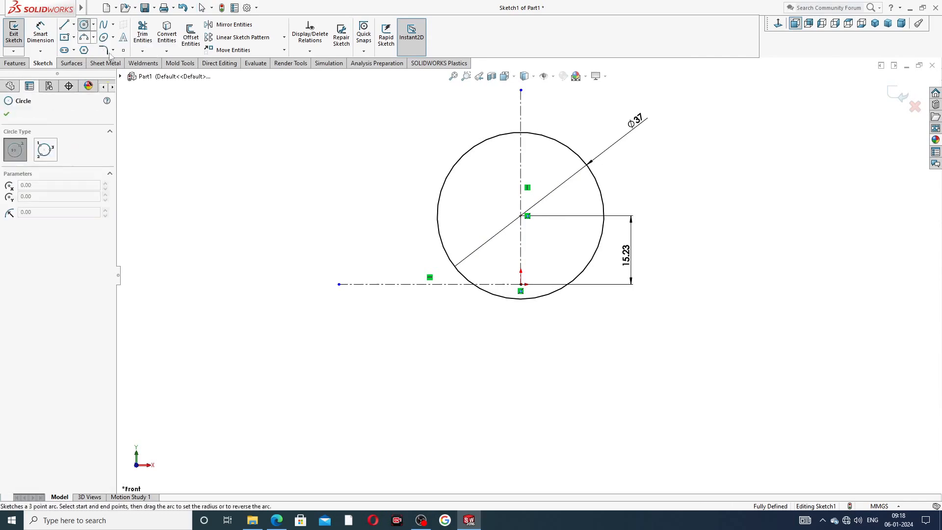
{"action": "left_click", "coordinate": [521, 284]}
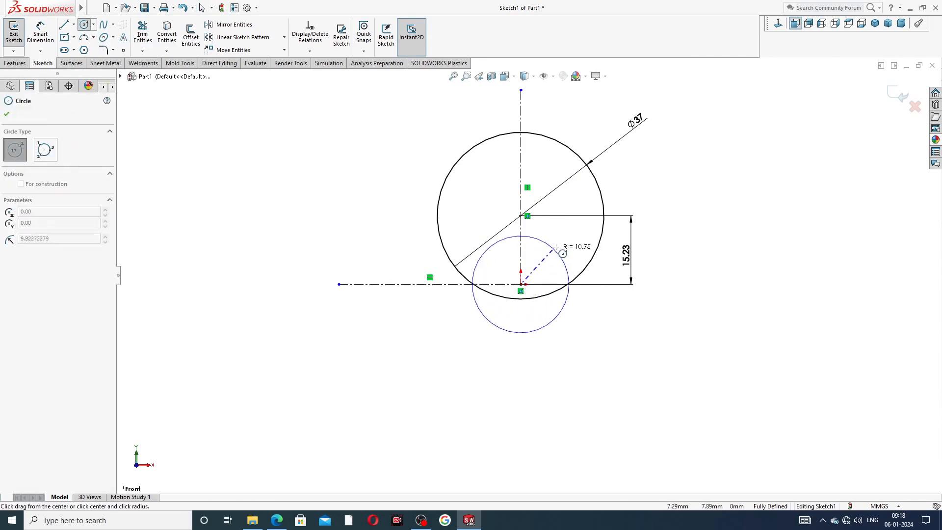
{"action": "left_click", "coordinate": [563, 237]}
{"action": "right_click", "coordinate": [677, 183]}
{"action": "left_click", "coordinate": [687, 187]}
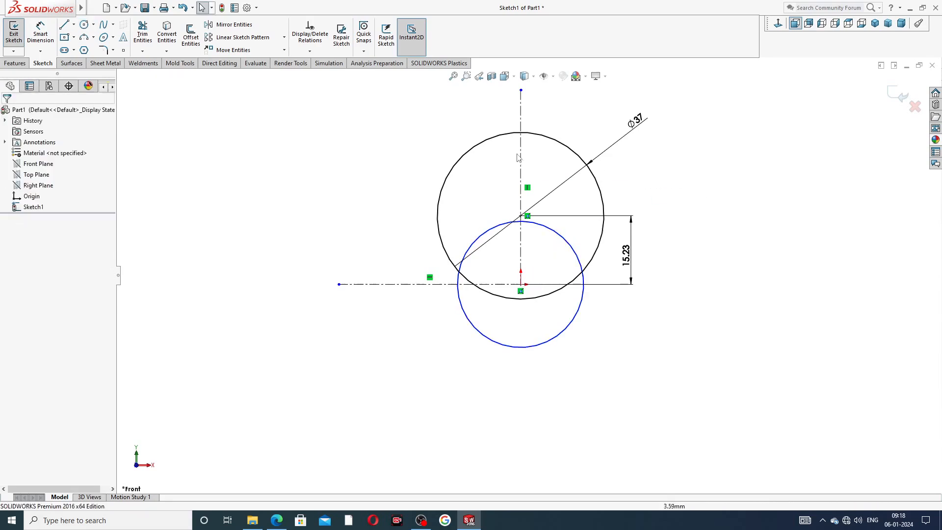
Dimension the origin-centred circle's diameter to 30 mm and end dimensioning
{"action": "left_click", "coordinate": [40, 32]}
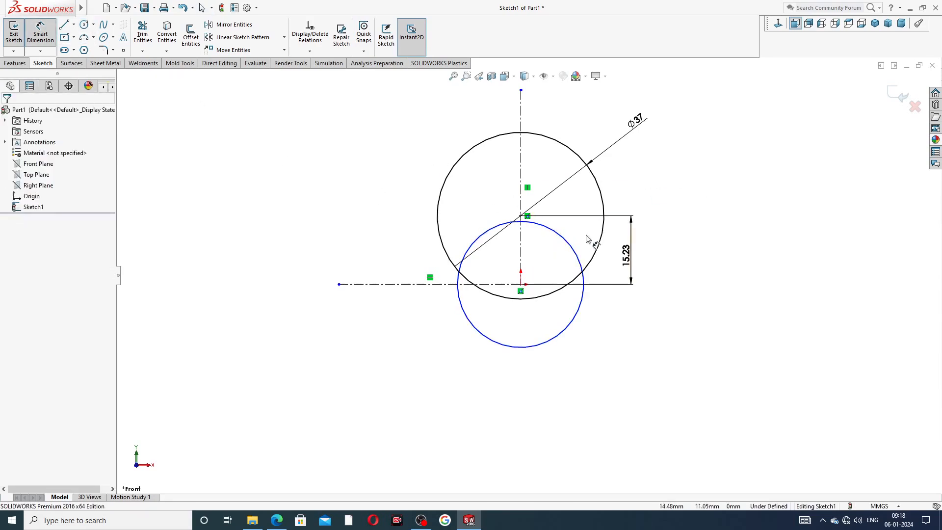
{"action": "left_click", "coordinate": [571, 248]}
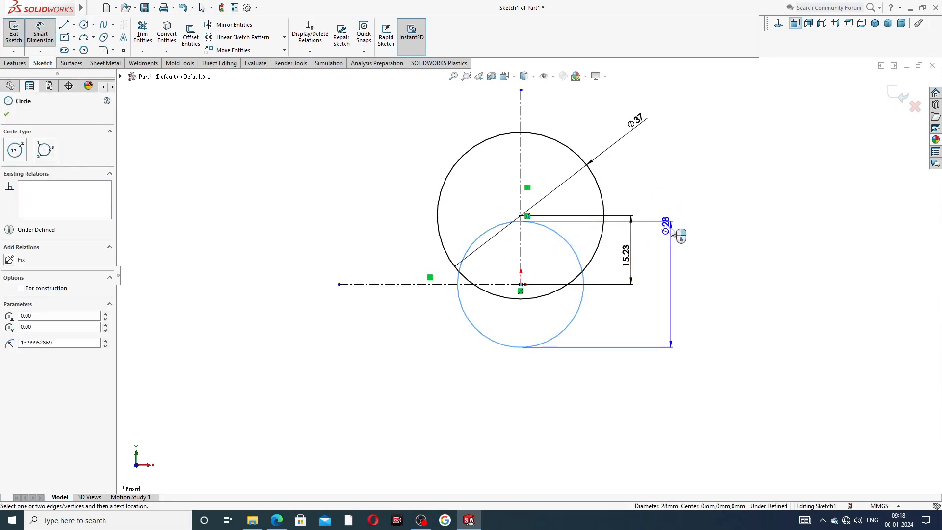
{"action": "left_click", "coordinate": [659, 292]}
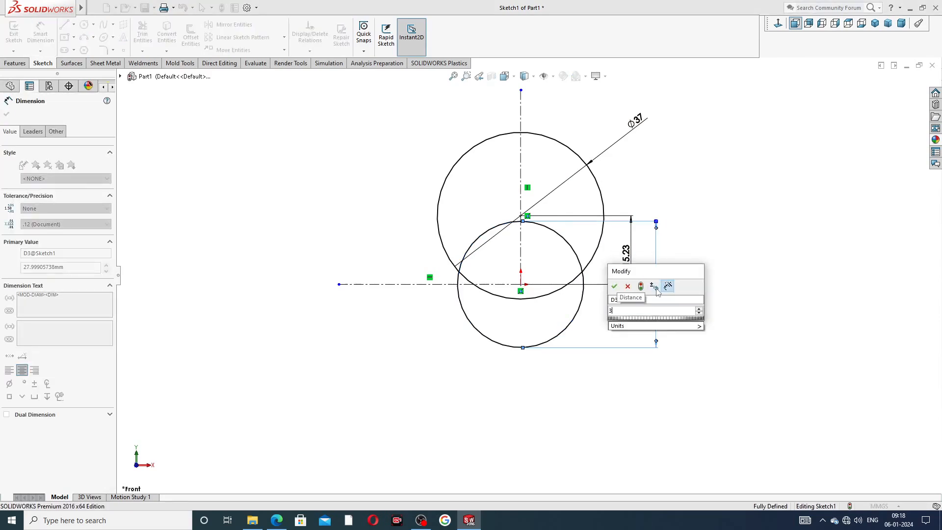
{"action": "type", "text": "30"}
{"action": "key", "text": "Return"}
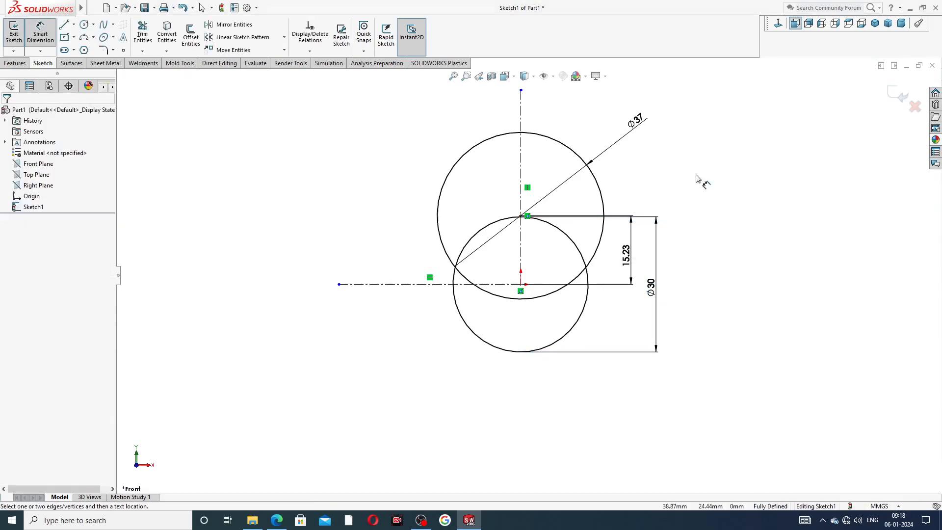
{"action": "right_click", "coordinate": [697, 179]}
{"action": "left_click", "coordinate": [724, 147]}
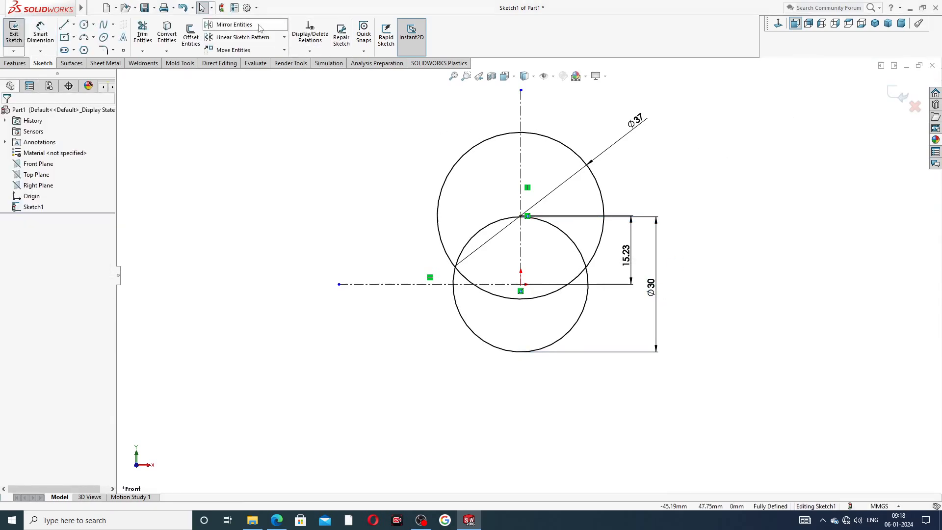
Mirror the 37 mm circle about the horizontal centreline, keeping the original
{"action": "left_click", "coordinate": [552, 141]}
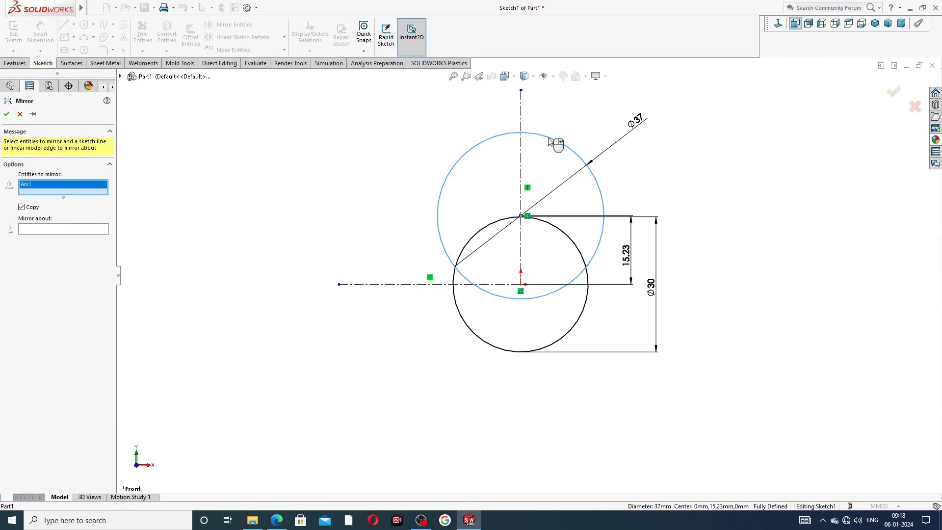
{"action": "left_click", "coordinate": [63, 231]}
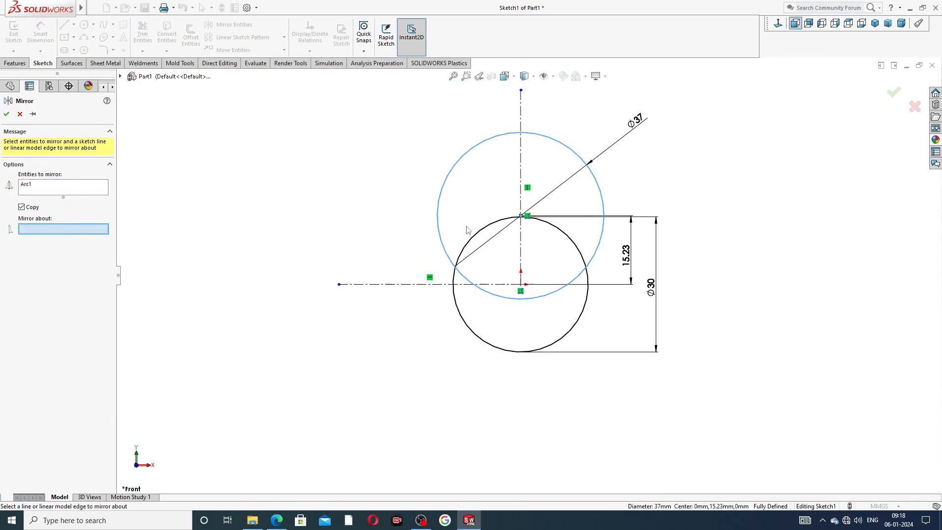
{"action": "left_click", "coordinate": [475, 284]}
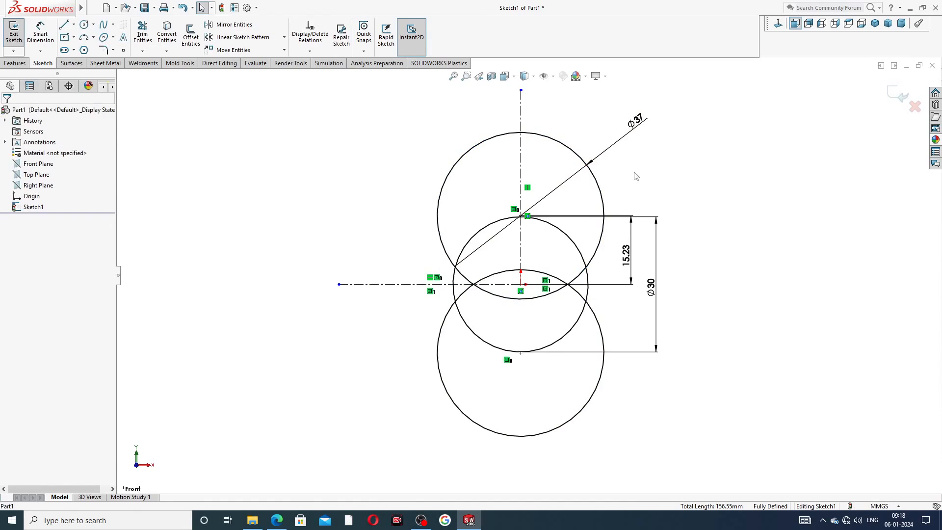
Trim away all overlapping inner arcs of the three circles, leaving one closed outline with two large lobes and a short-arc waist
{"action": "left_click", "coordinate": [143, 34]}
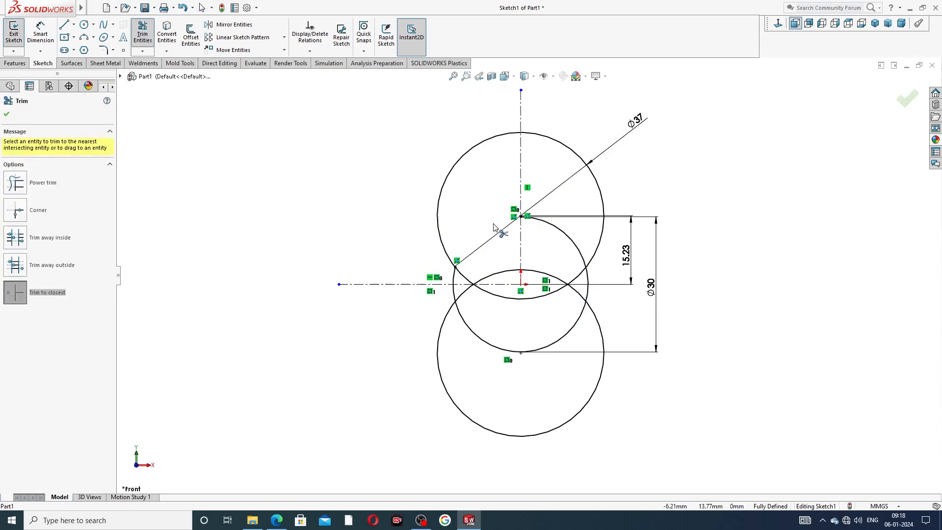
{"action": "left_click", "coordinate": [511, 351]}
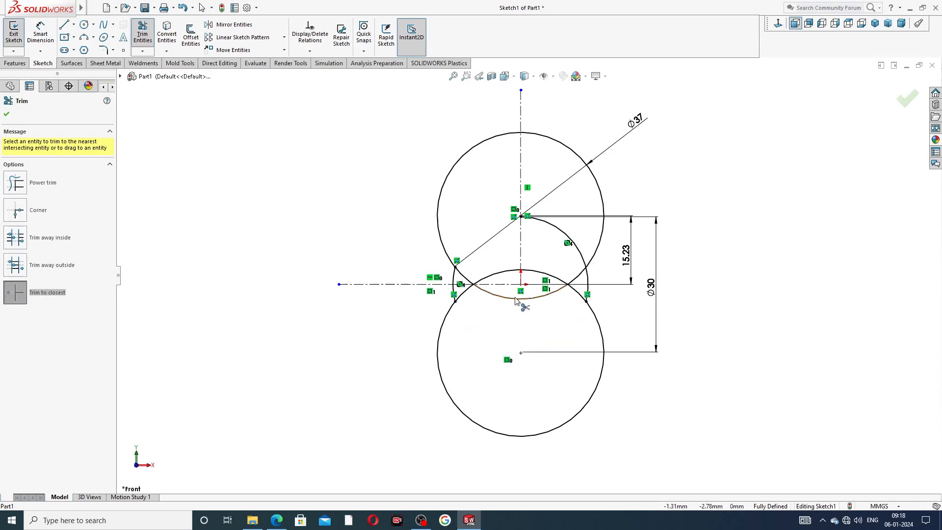
{"action": "left_click", "coordinate": [516, 299]}
{"action": "left_click", "coordinate": [508, 273]}
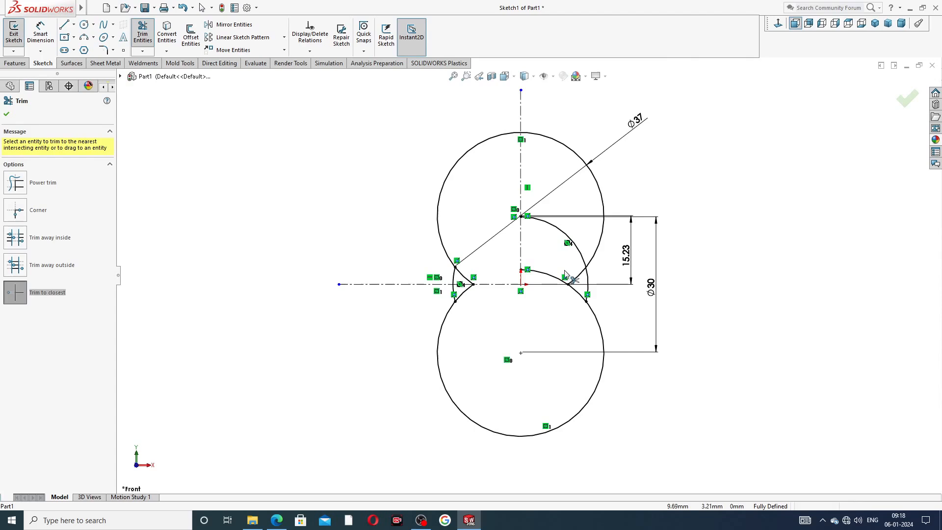
{"action": "left_click", "coordinate": [564, 275]}
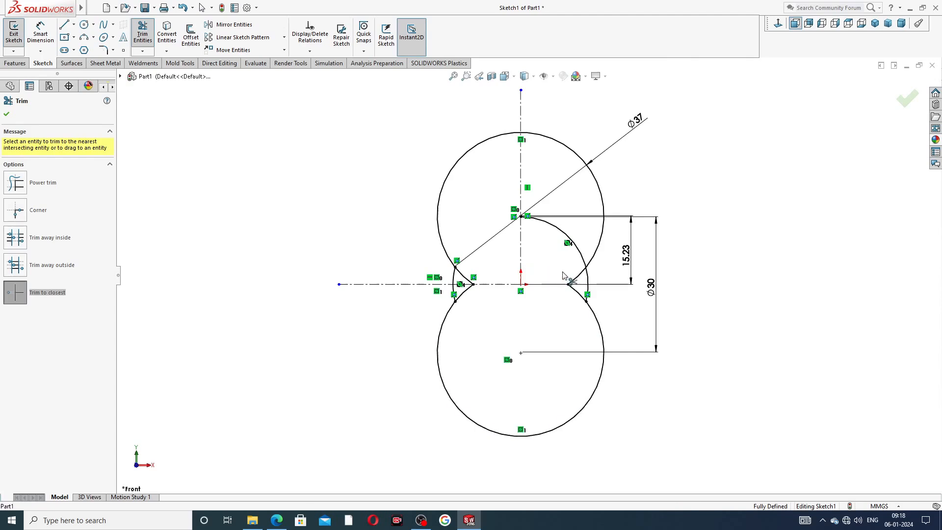
{"action": "left_click", "coordinate": [585, 259]}
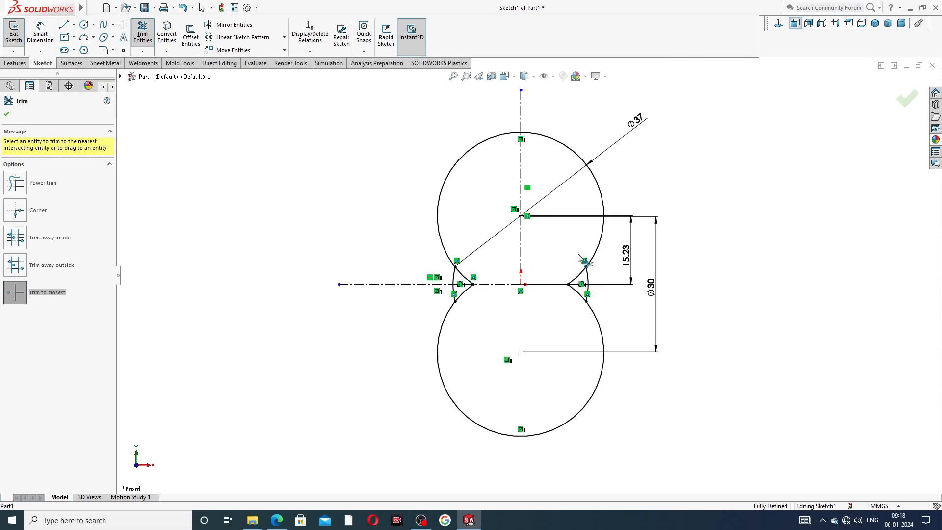
{"action": "left_click", "coordinate": [578, 283]}
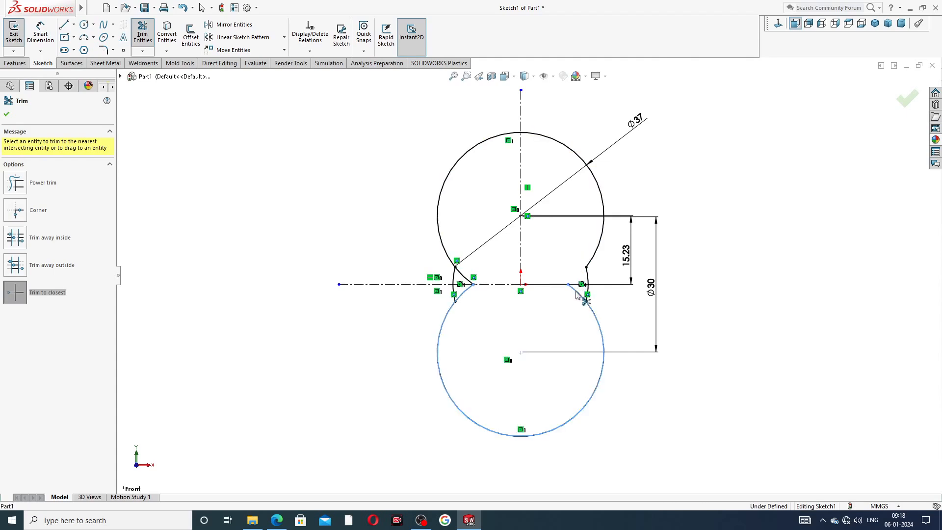
{"action": "left_click", "coordinate": [578, 292]}
{"action": "left_click", "coordinate": [465, 280]}
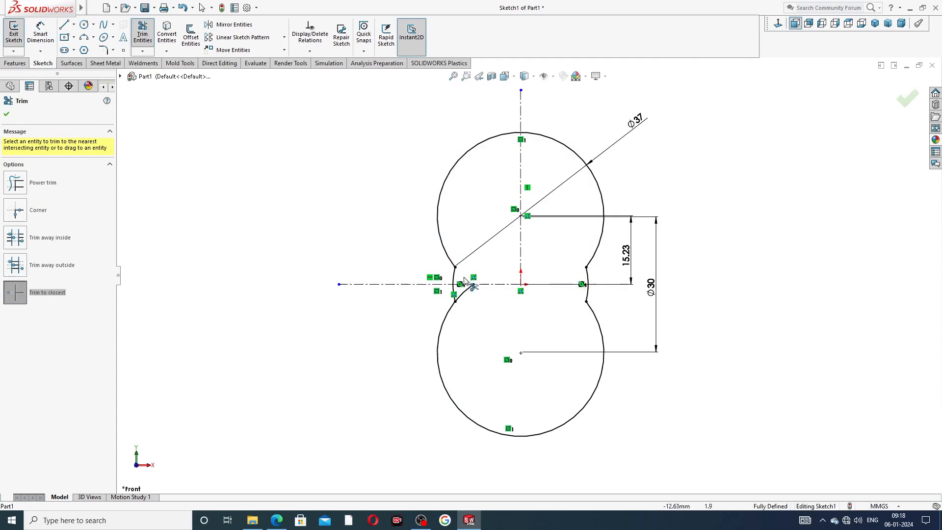
{"action": "left_click", "coordinate": [466, 291]}
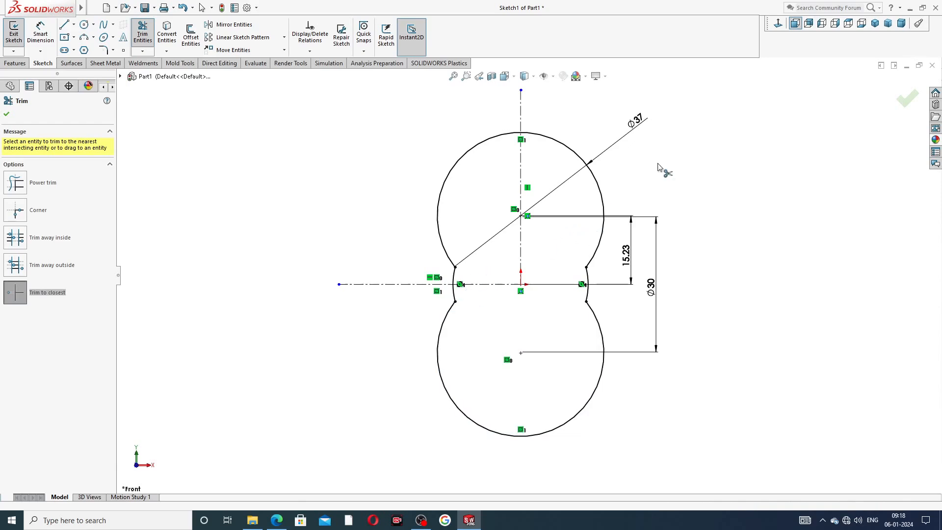
{"action": "right_click", "coordinate": [705, 143]}
{"action": "left_click", "coordinate": [716, 143]}
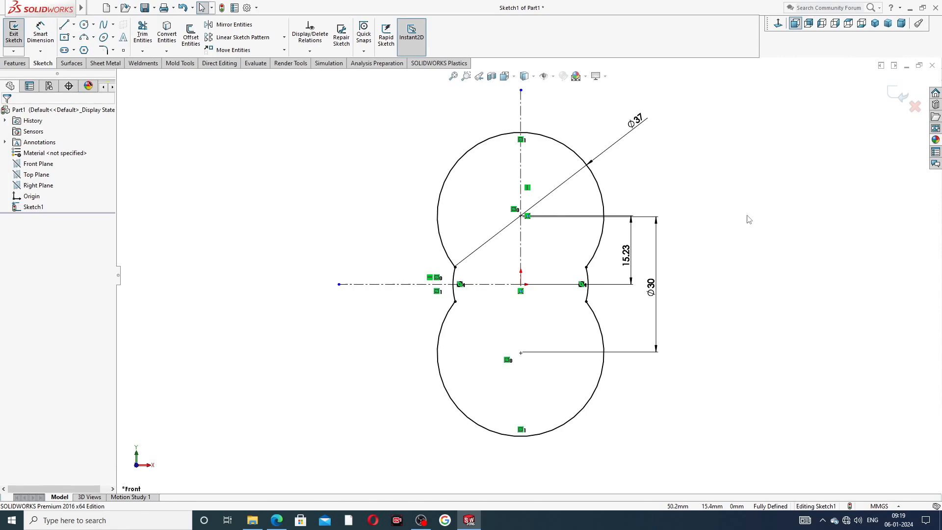
Reposition the 37 mm, 15.23 mm and 30 mm dimensions closer to the two-lobed outline
{"action": "left_click_drag", "start_coordinate": [635, 121], "coordinate": [617, 131]}
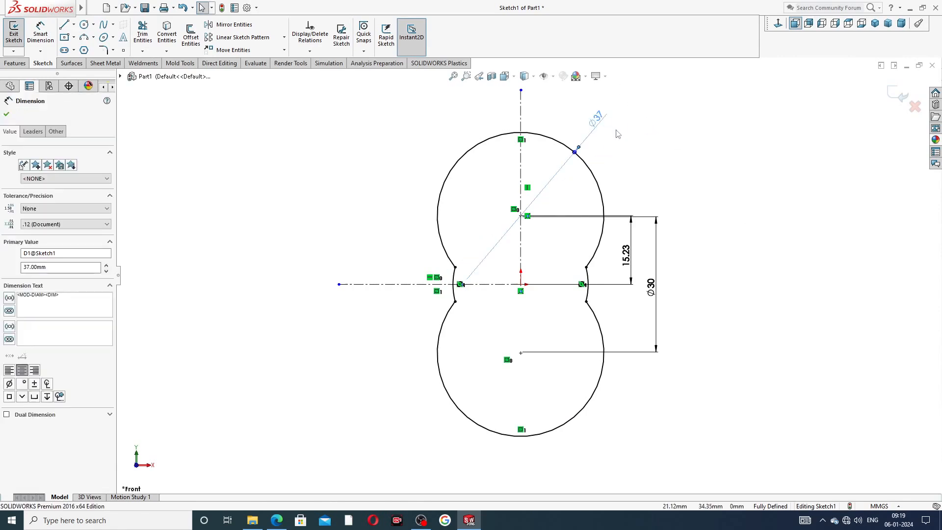
{"action": "left_click", "coordinate": [617, 133]}
{"action": "left_click_drag", "start_coordinate": [627, 256], "coordinate": [616, 255]}
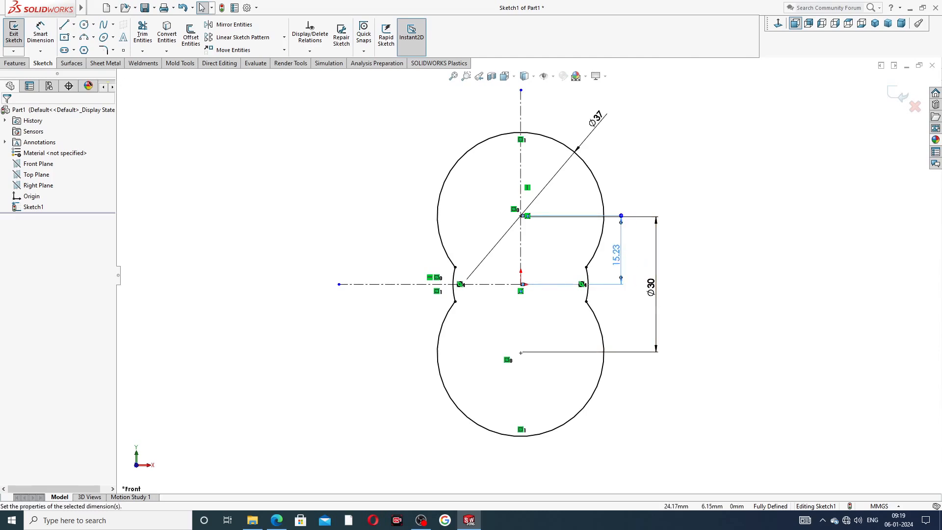
{"action": "left_click_drag", "start_coordinate": [648, 293], "coordinate": [643, 289]}
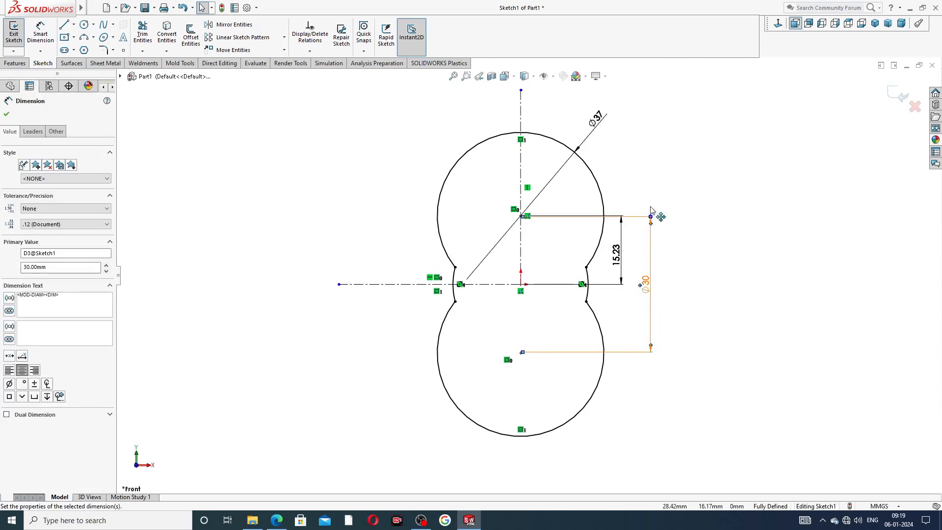
{"action": "right_click", "coordinate": [655, 146]}
{"action": "left_click", "coordinate": [831, 165]}
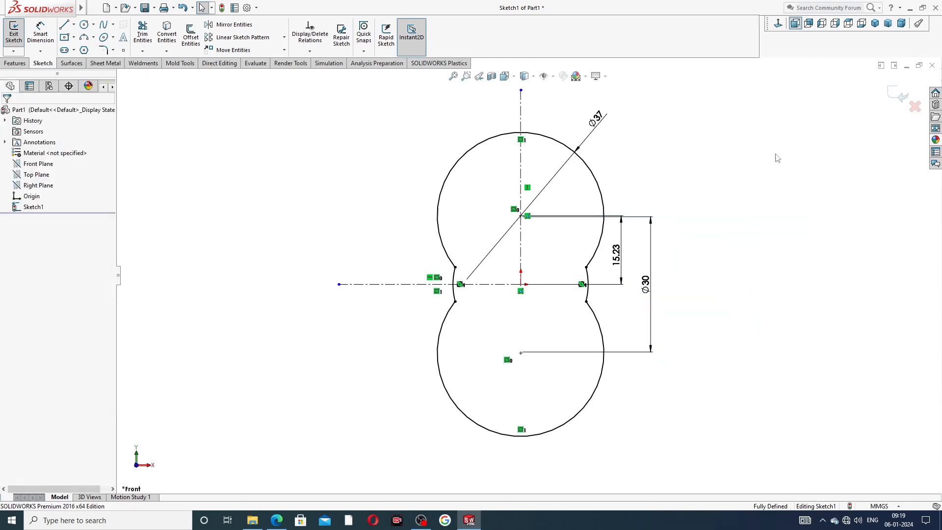
Switch to the Part-12 hydraulic body PDF to check the front view's outer profile dimensions, and return to the sketch
{"action": "scroll", "coordinate": [555, 171], "scroll_direction": "up", "scroll_amount": 3}
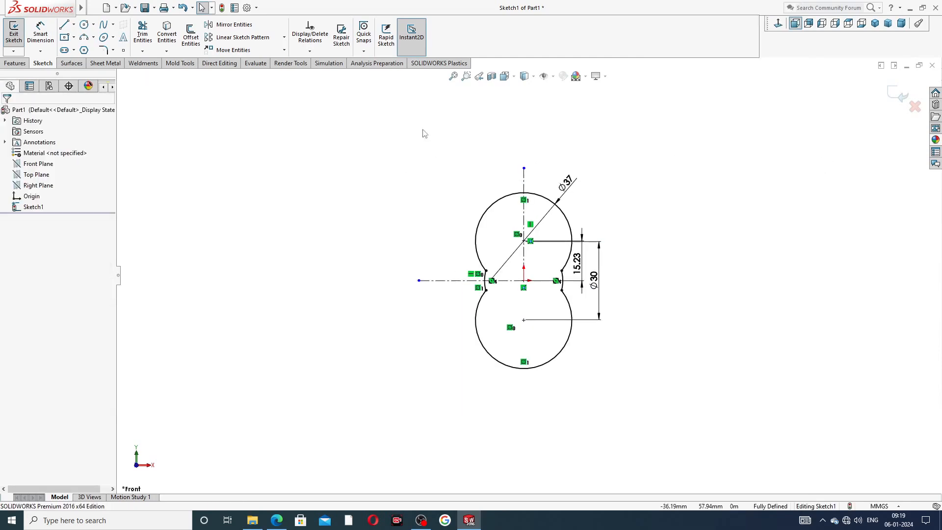
{"action": "left_click", "coordinate": [94, 38]}
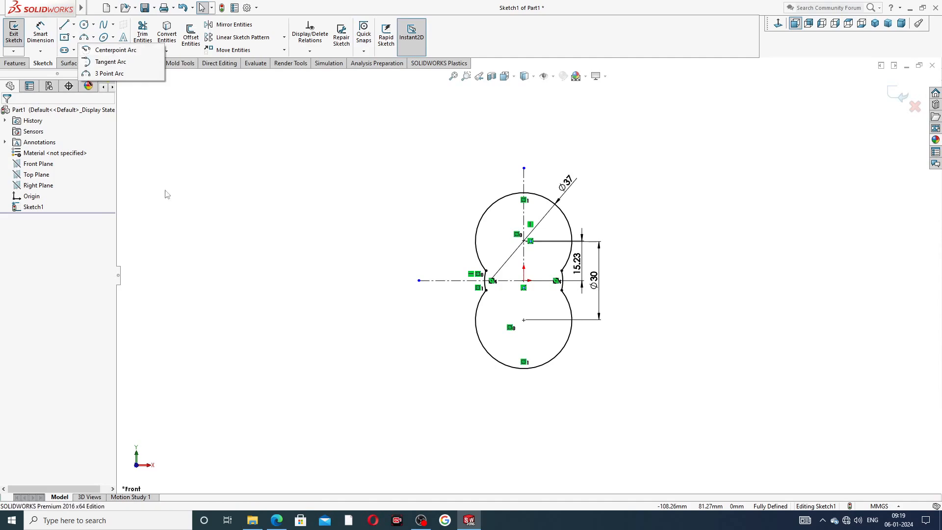
{"action": "left_click", "coordinate": [277, 521]}
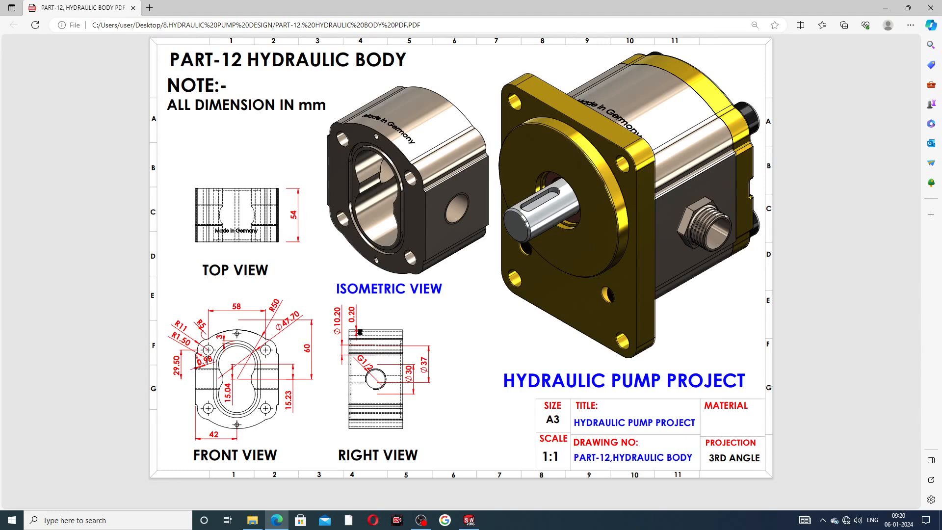
{"action": "left_click", "coordinate": [277, 520]}
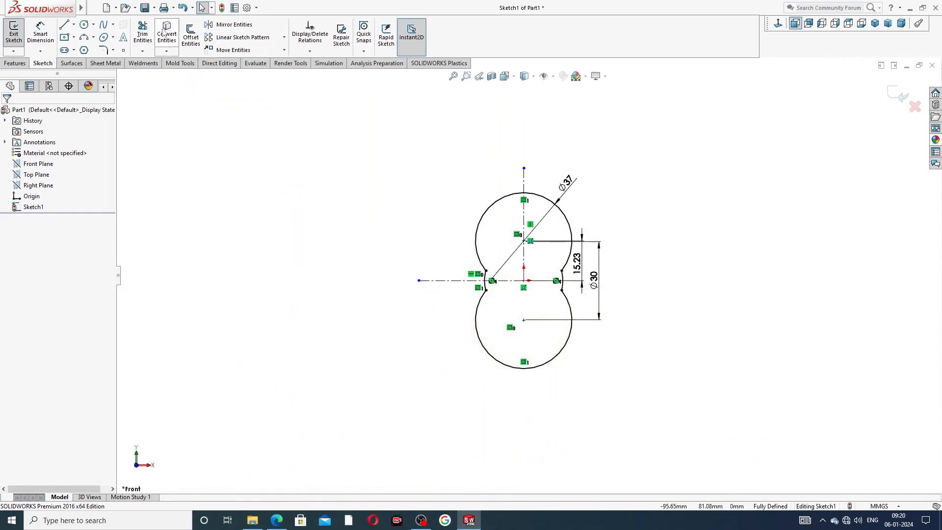
{"action": "left_click", "coordinate": [93, 38]}
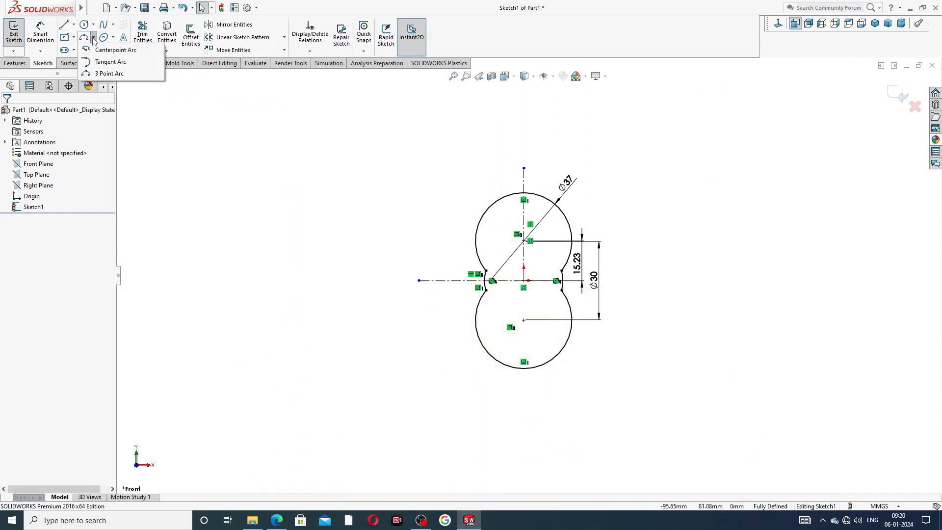
{"action": "left_click", "coordinate": [114, 50]}
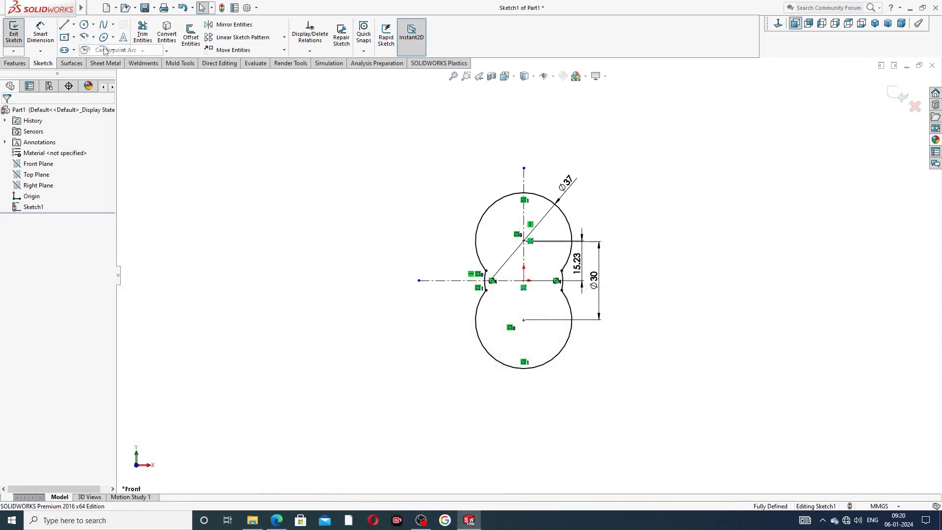
{"action": "left_click", "coordinate": [524, 280]}
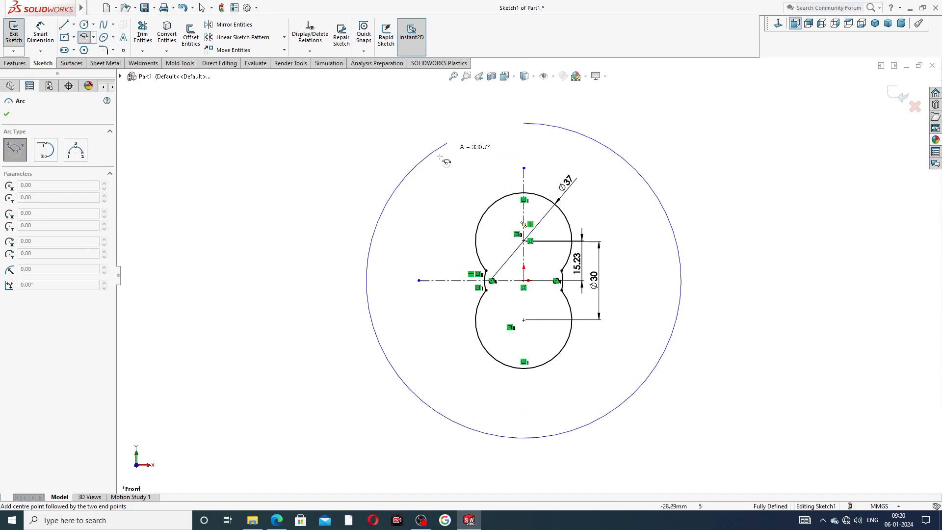
{"action": "left_click", "coordinate": [524, 123]}
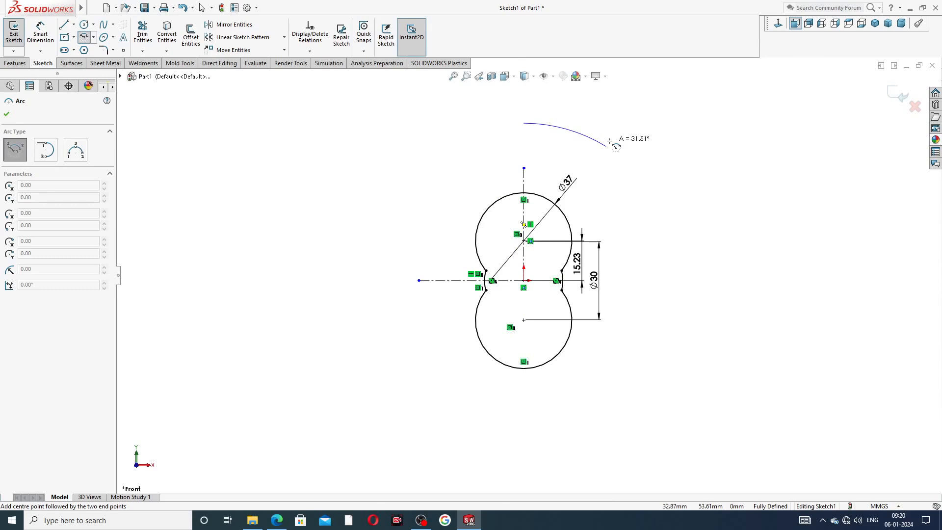
{"action": "key", "text": "Escape"}
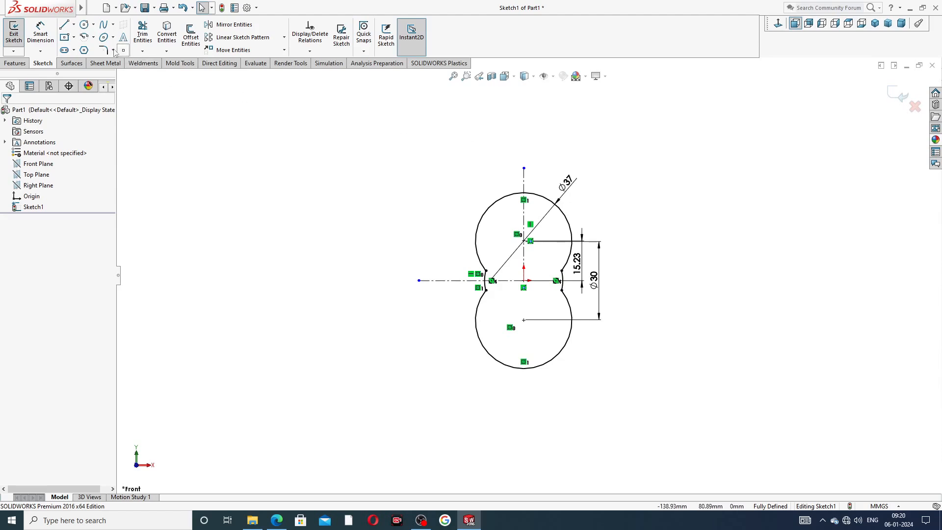
Draw a centre-point arc about 63 mm in radius above the upper lobe, centred on the origin and spanning about 50 degrees
{"action": "left_click", "coordinate": [84, 37]}
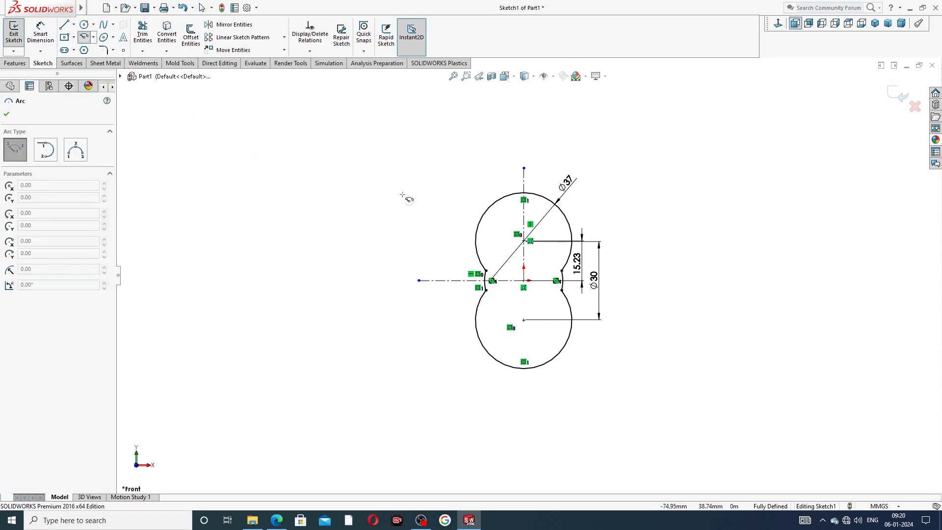
{"action": "left_click", "coordinate": [524, 280]}
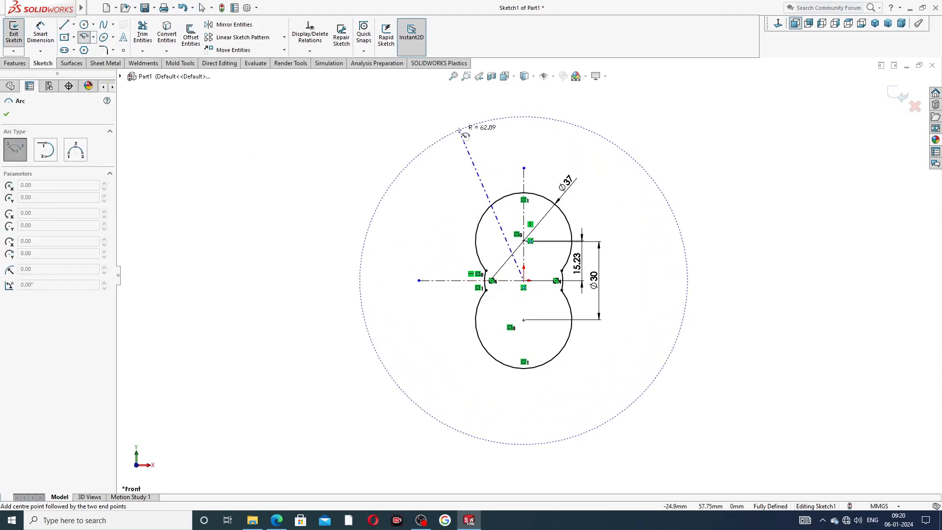
{"action": "left_click", "coordinate": [459, 131]}
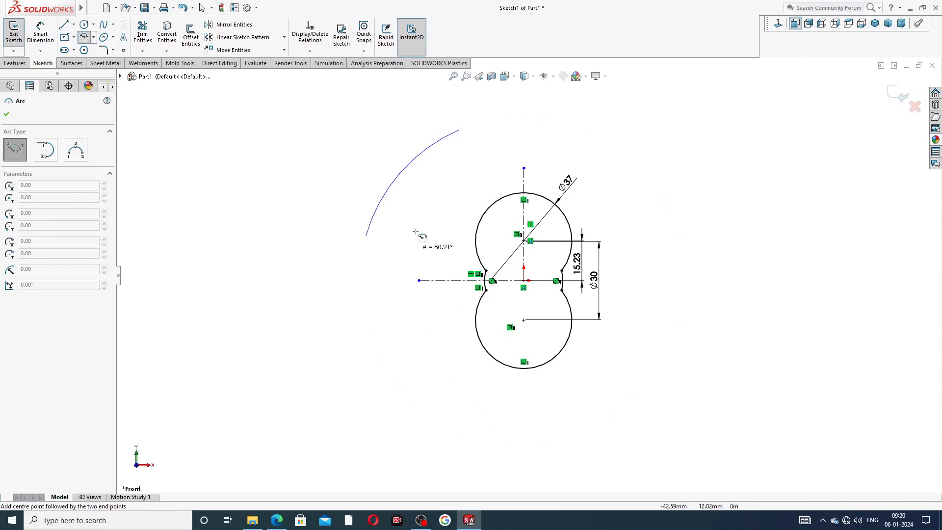
{"action": "left_click", "coordinate": [595, 141]}
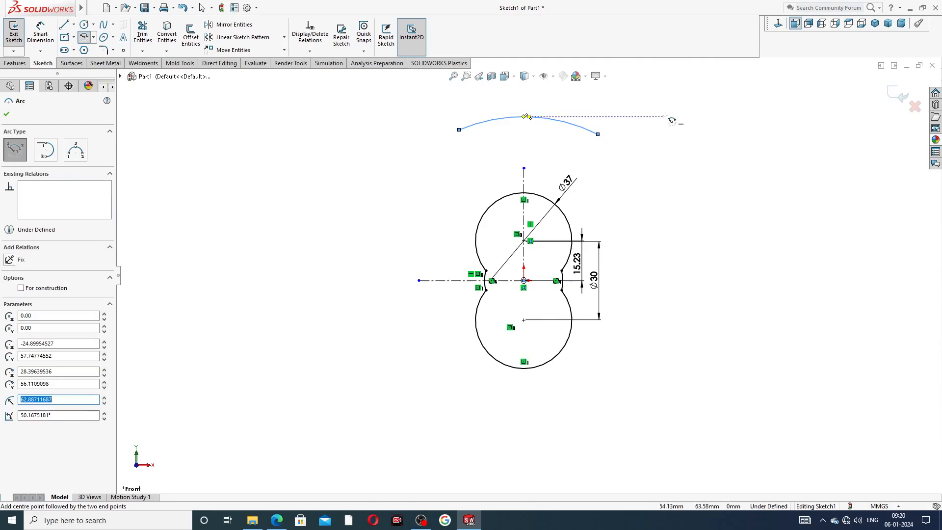
{"action": "right_click", "coordinate": [690, 92]}
{"action": "left_click", "coordinate": [714, 132]}
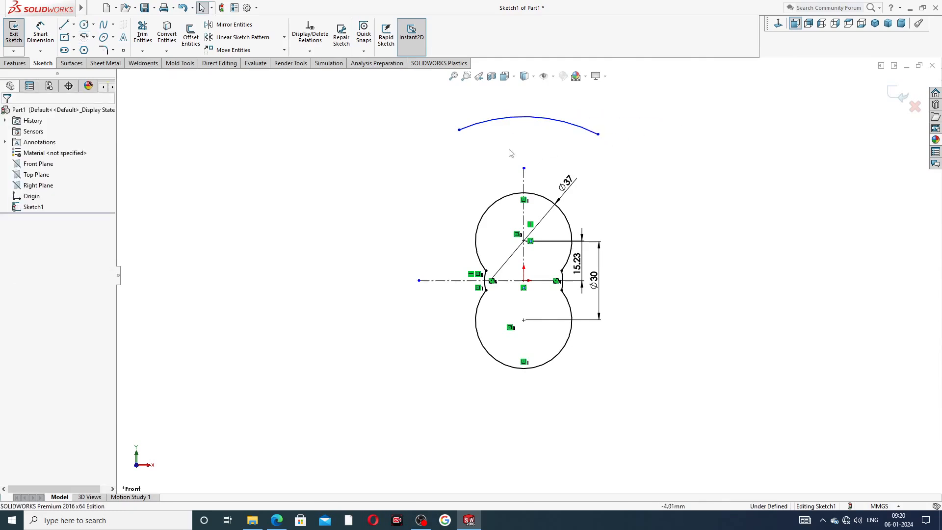
Add a horizontal relation between the two endpoints of the upper arc
{"action": "left_click", "coordinate": [459, 130]}
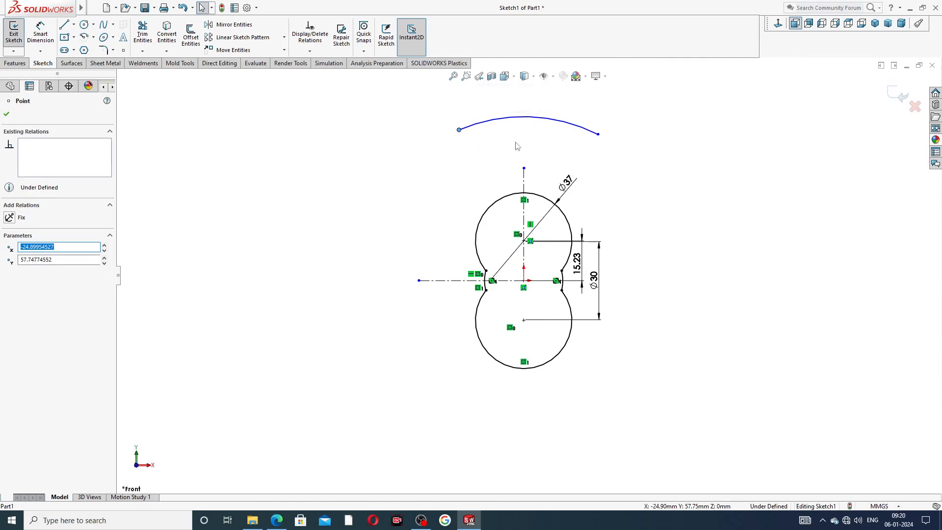
{"action": "left_click", "coordinate": [598, 135], "text": "ctrl"}
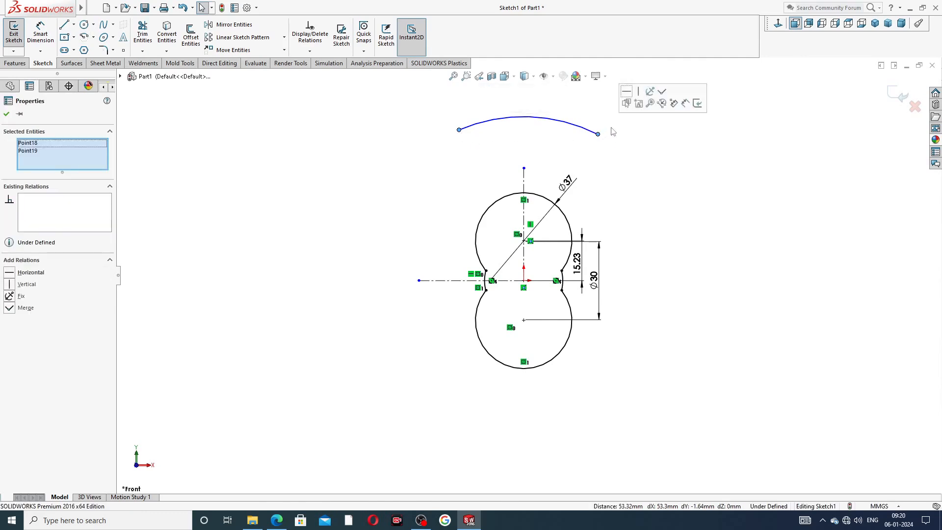
{"action": "left_click", "coordinate": [626, 91]}
{"action": "left_click", "coordinate": [618, 150]}
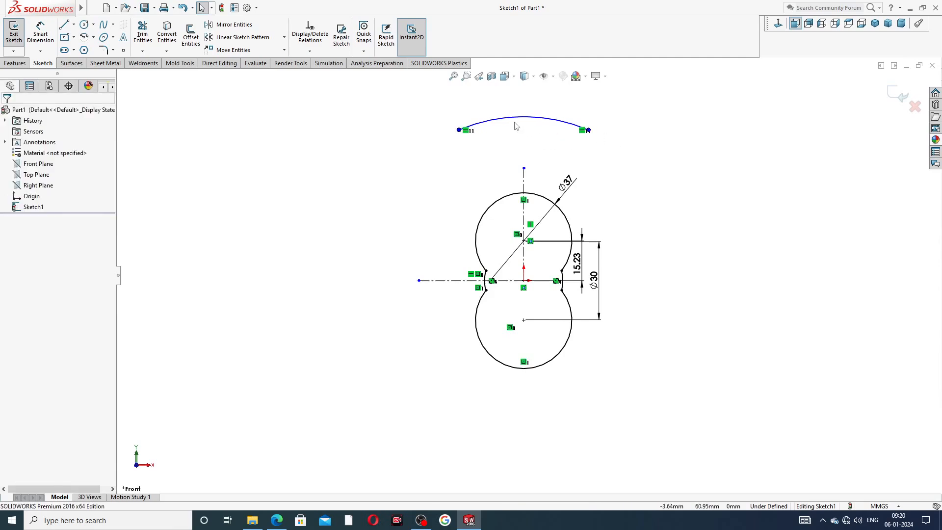
Dimension the upper arc's radius to 50 mm and end dimensioning
{"action": "left_click", "coordinate": [40, 39]}
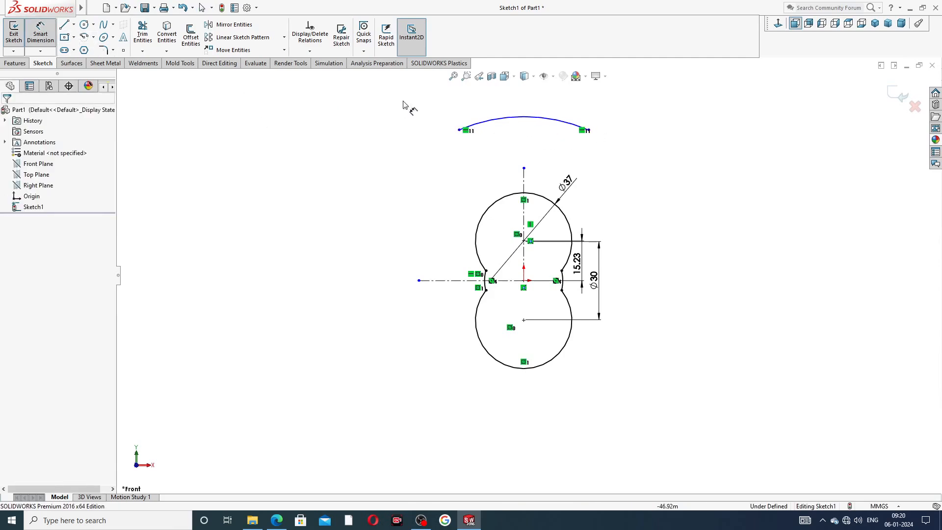
{"action": "left_click", "coordinate": [510, 118]}
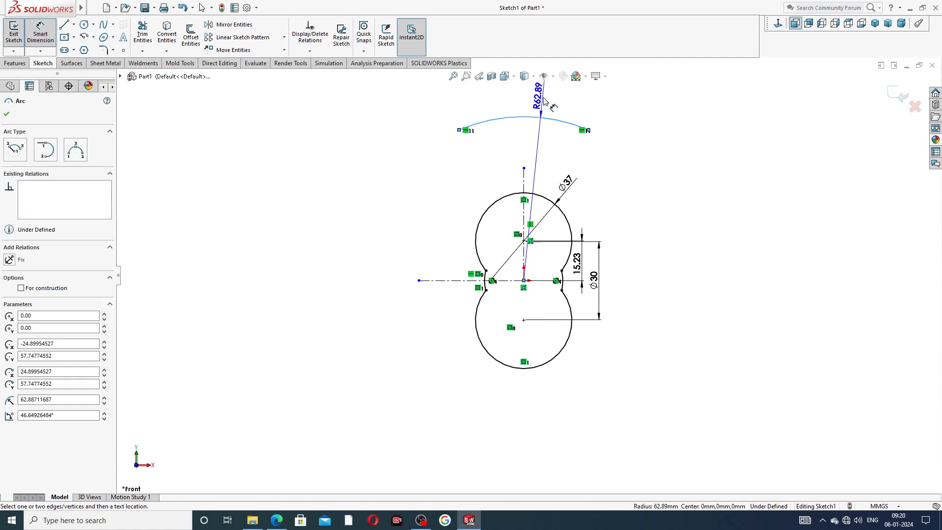
{"action": "left_click", "coordinate": [540, 96]}
{"action": "type", "text": "50"}
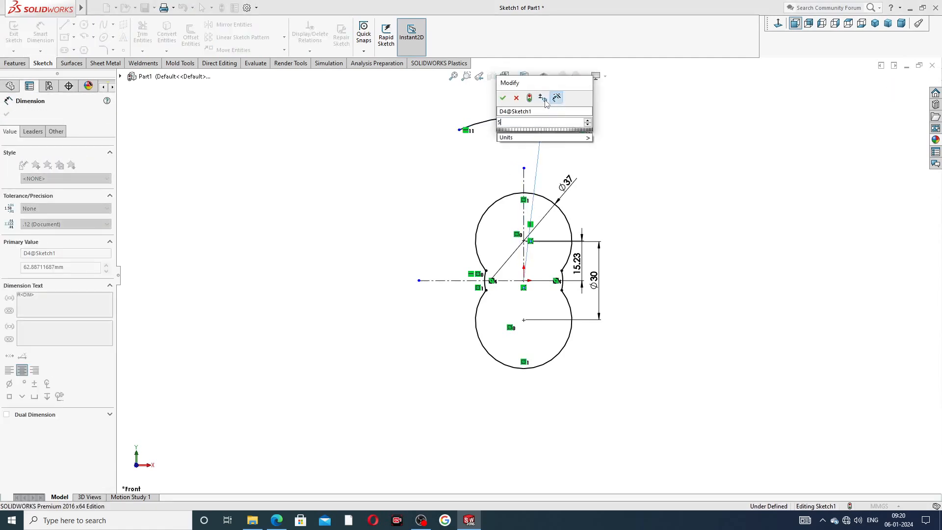
{"action": "key", "text": "Return"}
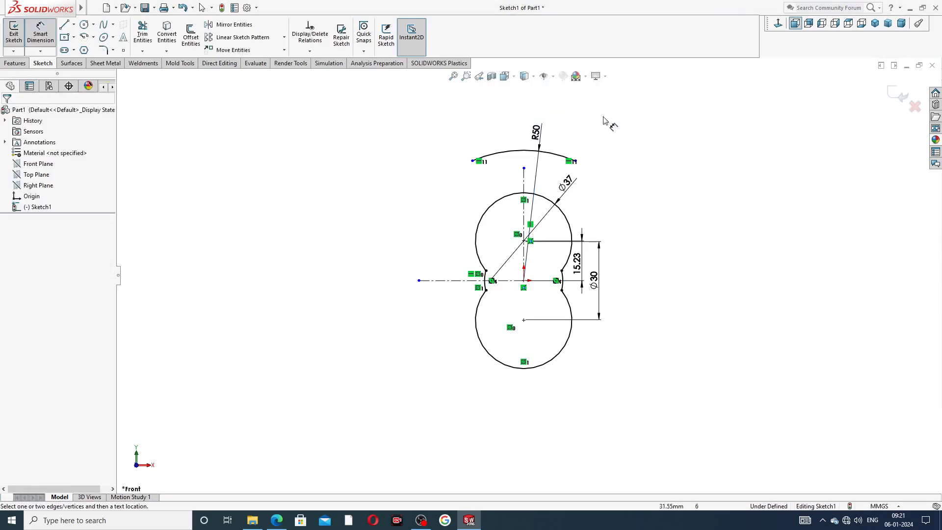
{"action": "right_click", "coordinate": [603, 114]}
{"action": "left_click", "coordinate": [634, 142]}
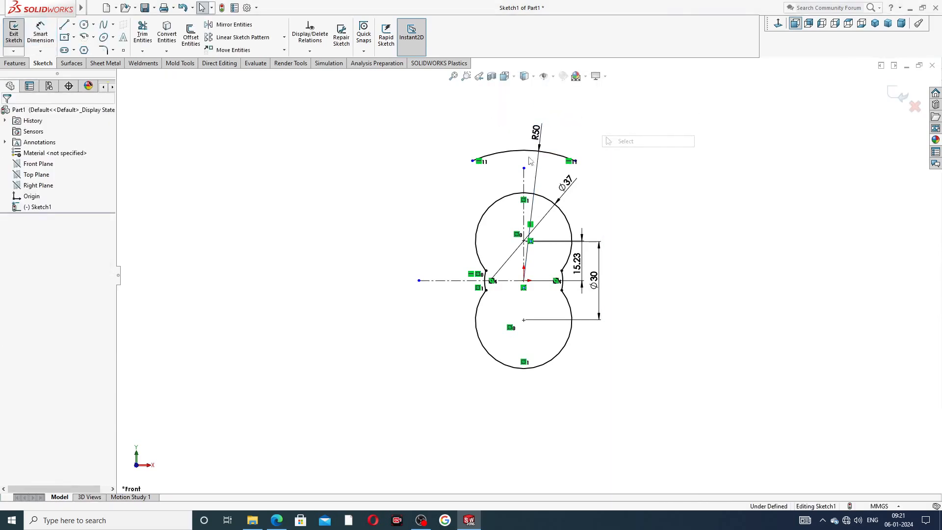
Draw a circle about 3.6 mm in radius directly below the left endpoint of the R50 arc
{"action": "scroll", "coordinate": [532, 162], "scroll_direction": "down", "scroll_amount": 2}
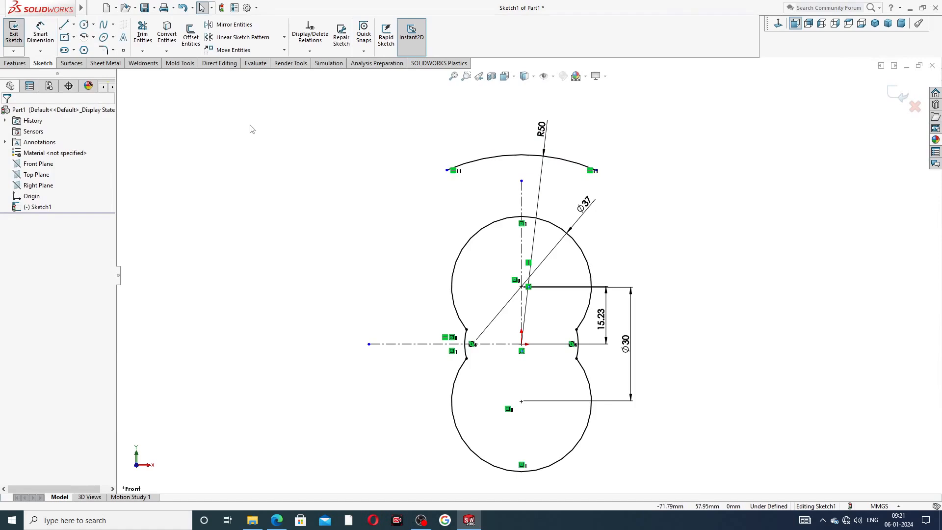
{"action": "left_click", "coordinate": [83, 24]}
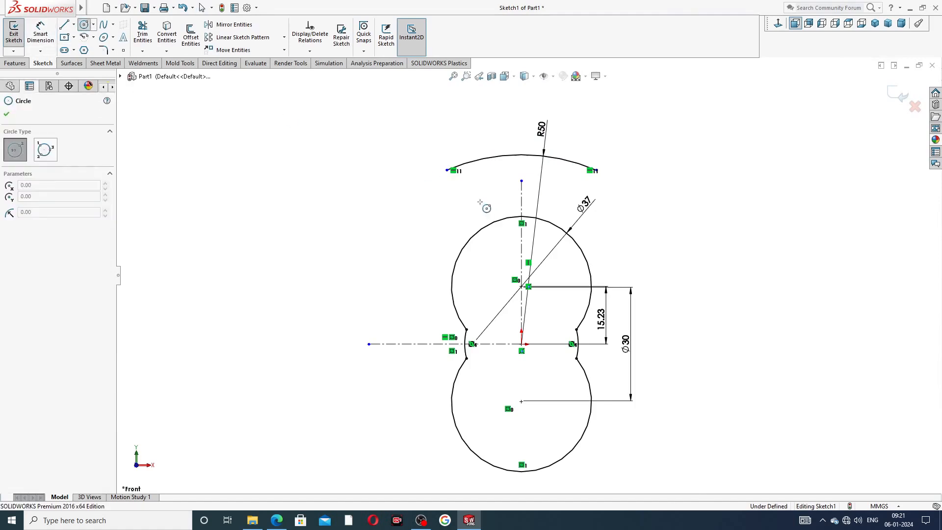
{"action": "left_click", "coordinate": [447, 206]}
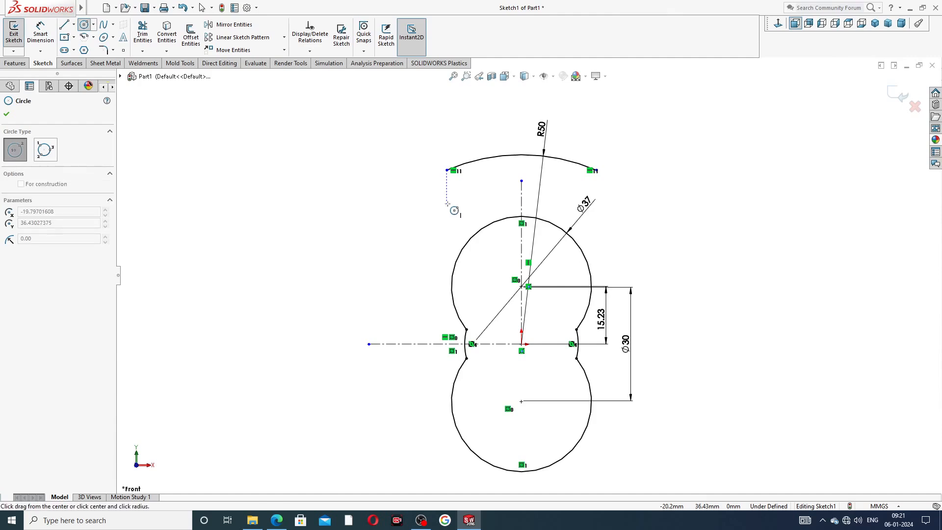
{"action": "left_click", "coordinate": [456, 196]}
{"action": "right_click", "coordinate": [482, 184]}
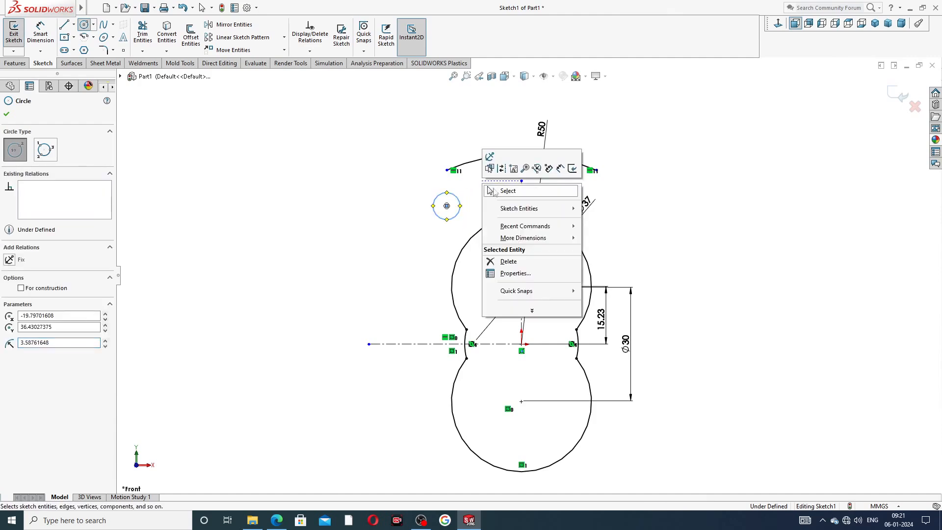
{"action": "left_click", "coordinate": [503, 191]}
Draw a second circle about 2 mm in radius directly below the right endpoint of the R50 arc
{"action": "left_click", "coordinate": [94, 24]}
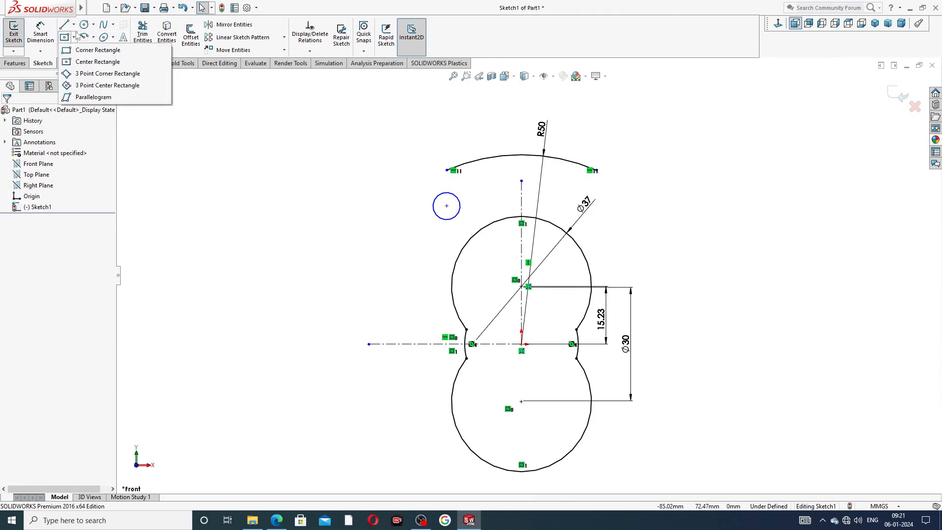
{"action": "left_click", "coordinate": [85, 25]}
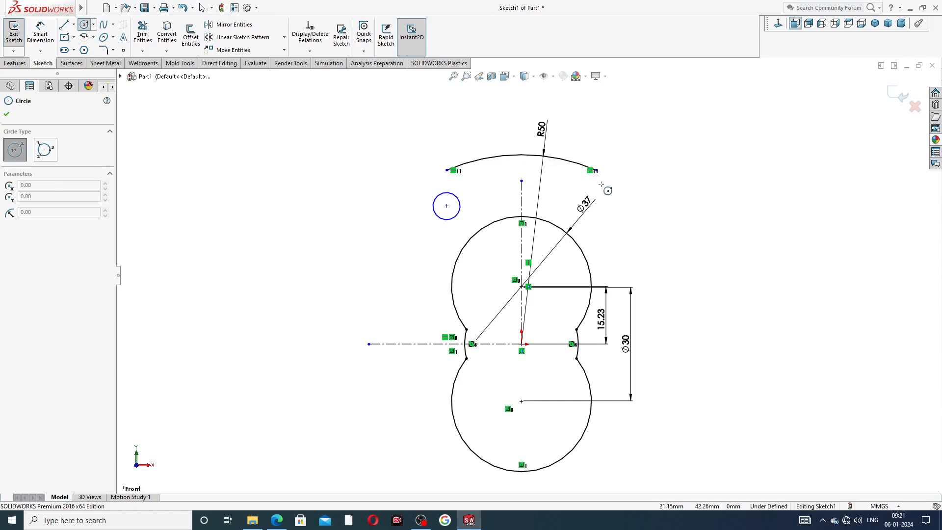
{"action": "scroll", "coordinate": [609, 188], "scroll_direction": "down", "scroll_amount": 3}
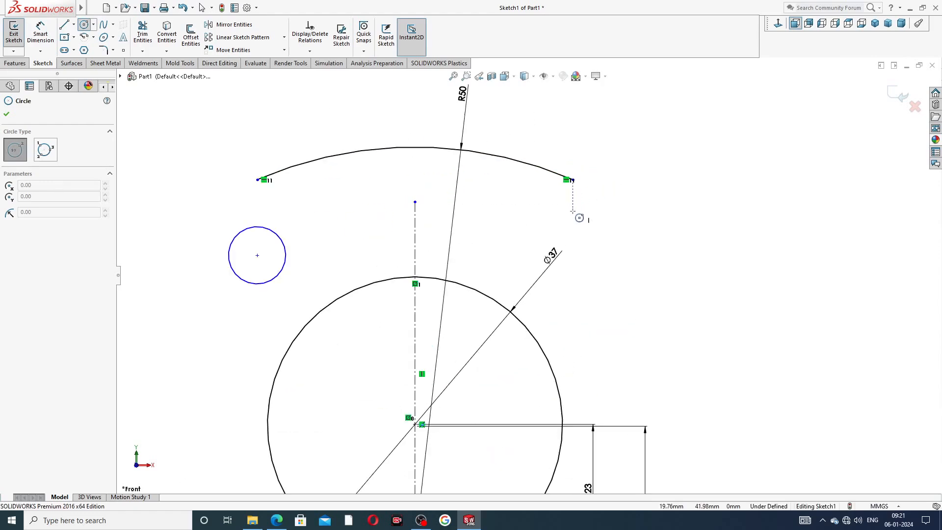
{"action": "left_click", "coordinate": [572, 212]}
{"action": "left_click", "coordinate": [581, 198]}
{"action": "right_click", "coordinate": [646, 153]}
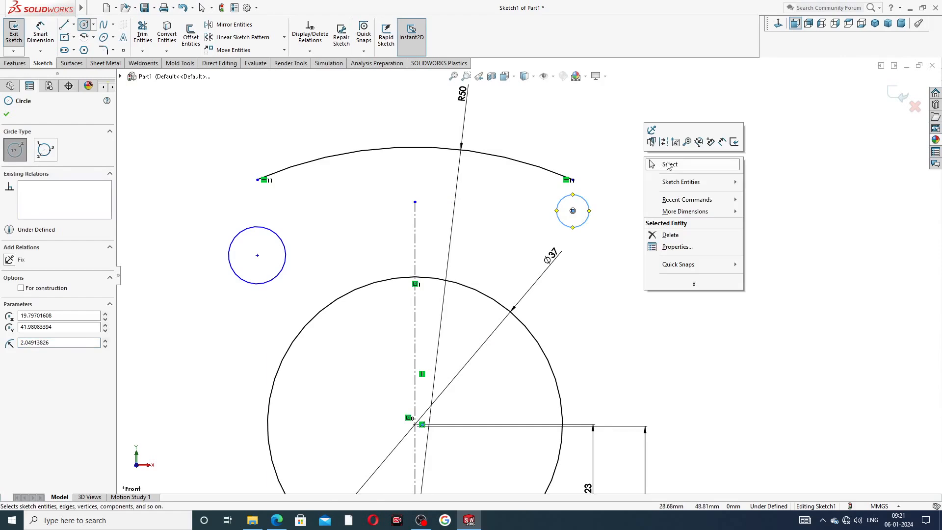
{"action": "left_click", "coordinate": [667, 166]}
Add an equal relation between the two small circles below the ends of the R50 arc
{"action": "left_click", "coordinate": [276, 235]}
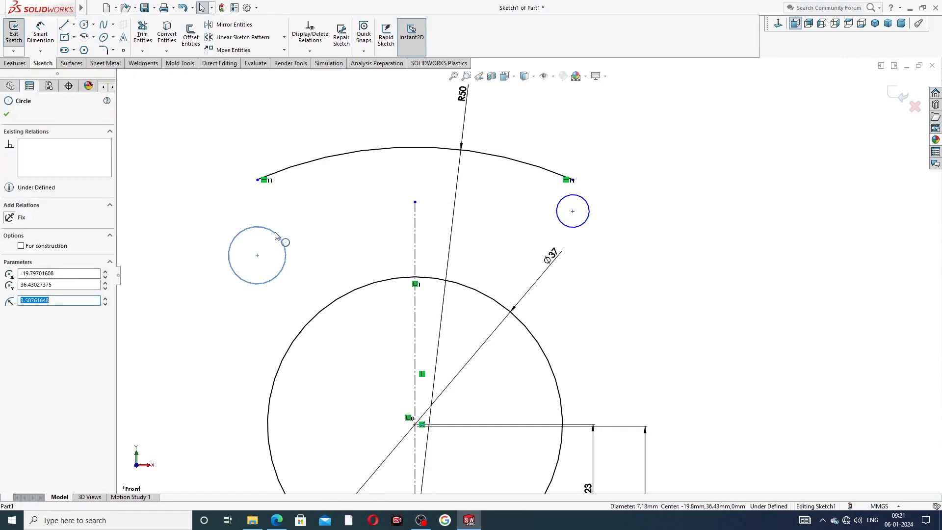
{"action": "left_click", "coordinate": [591, 220], "text": "ctrl"}
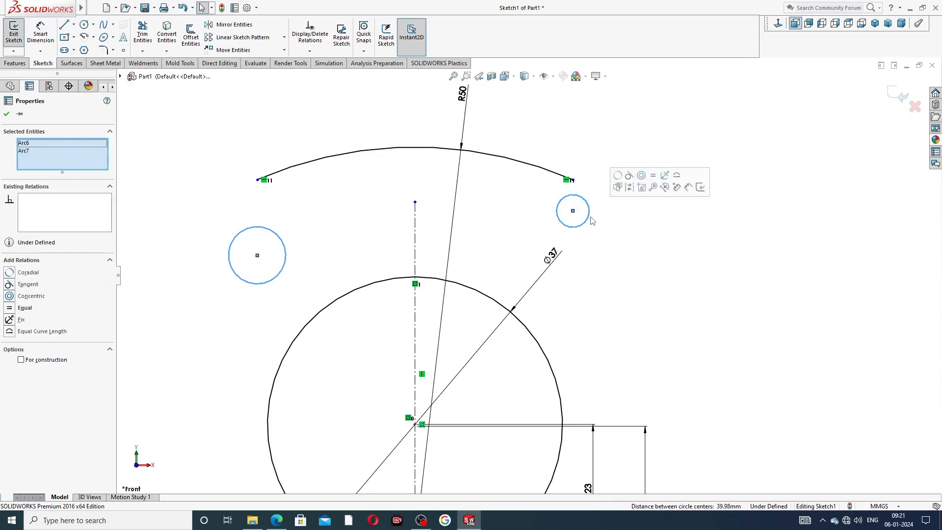
{"action": "left_click", "coordinate": [639, 190]}
{"action": "left_click", "coordinate": [490, 206]}
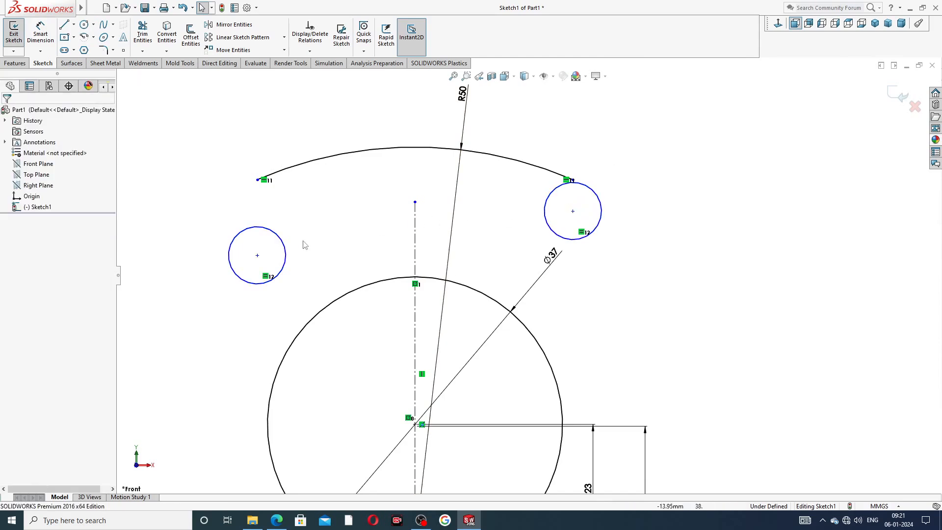
Add a horizontal relation between the centre points of the two small circles
{"action": "left_click", "coordinate": [257, 256]}
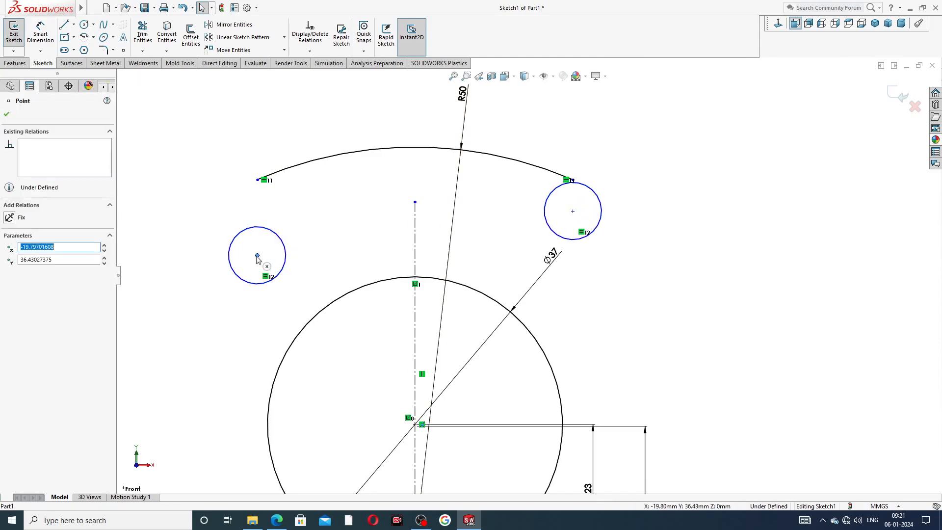
{"action": "left_click", "coordinate": [573, 212], "text": "ctrl"}
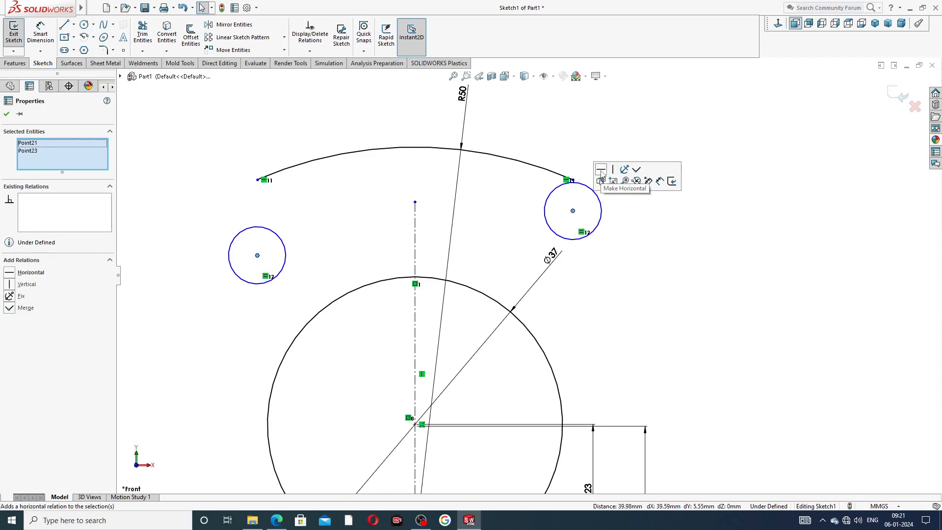
{"action": "left_click", "coordinate": [601, 169]}
{"action": "left_click", "coordinate": [596, 128]}
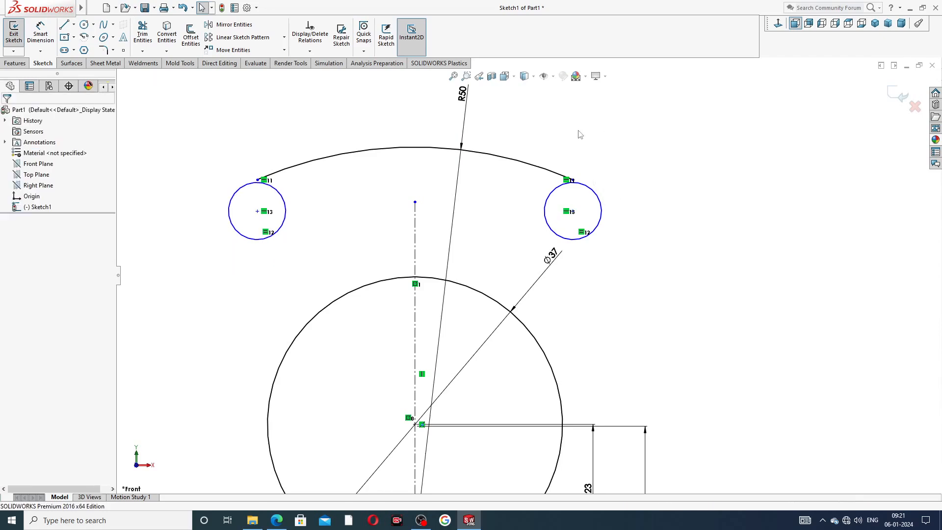
Dimension the diameter of the small circle left of the vertical centerline to 10.2 mm
{"action": "left_click", "coordinate": [41, 32]}
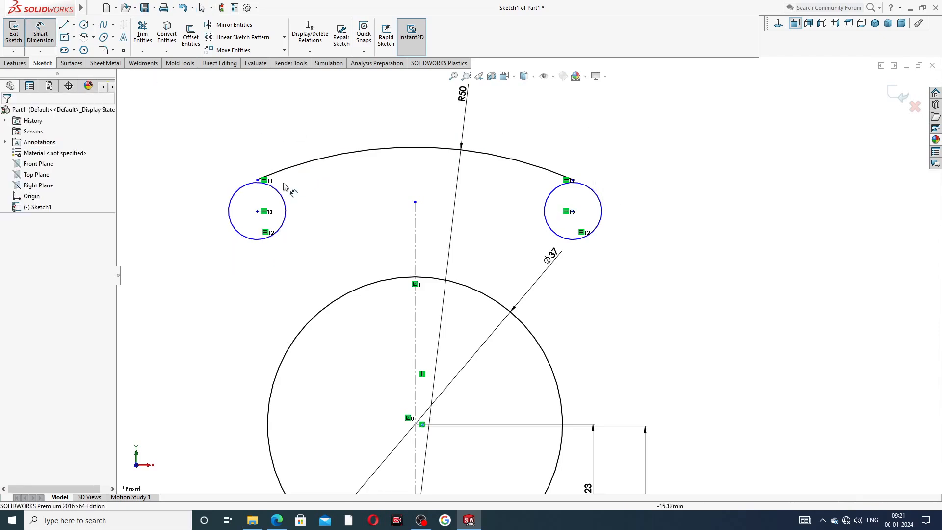
{"action": "left_click", "coordinate": [249, 189]}
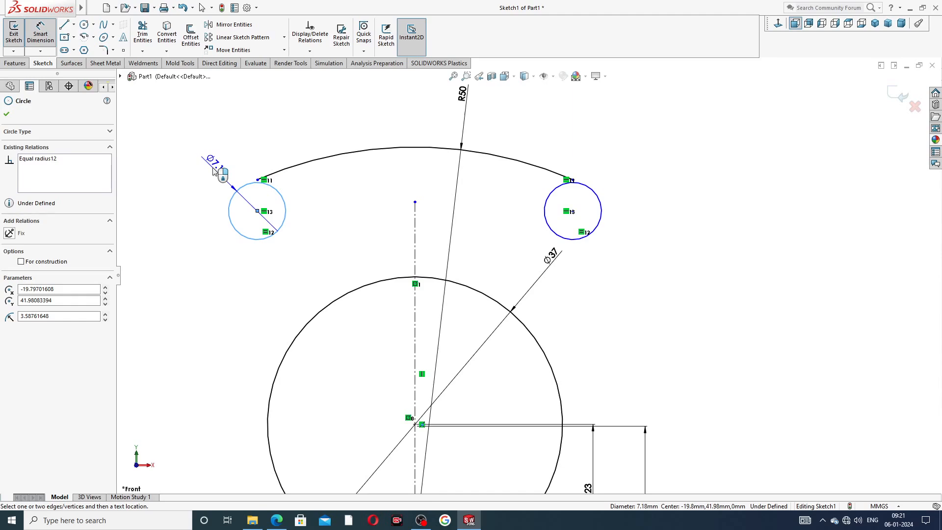
{"action": "left_click", "coordinate": [210, 173]}
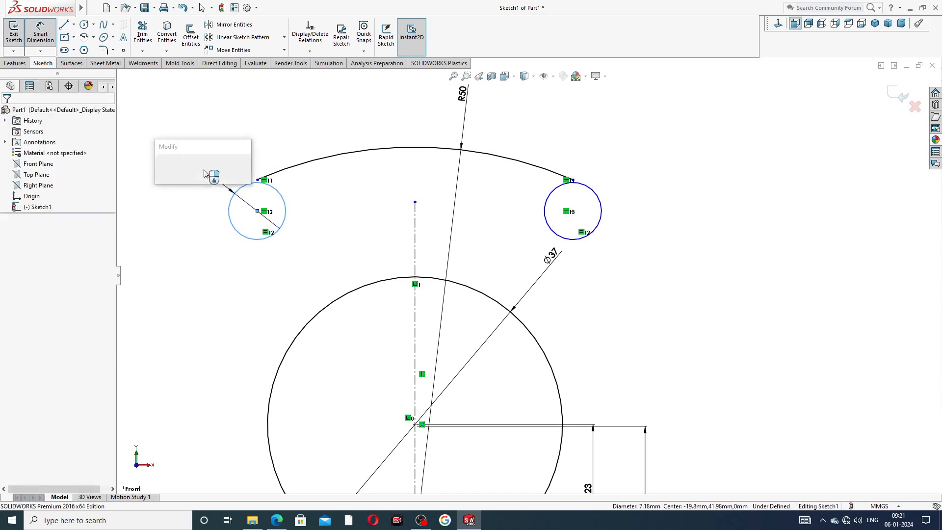
{"action": "type", "text": "1"}
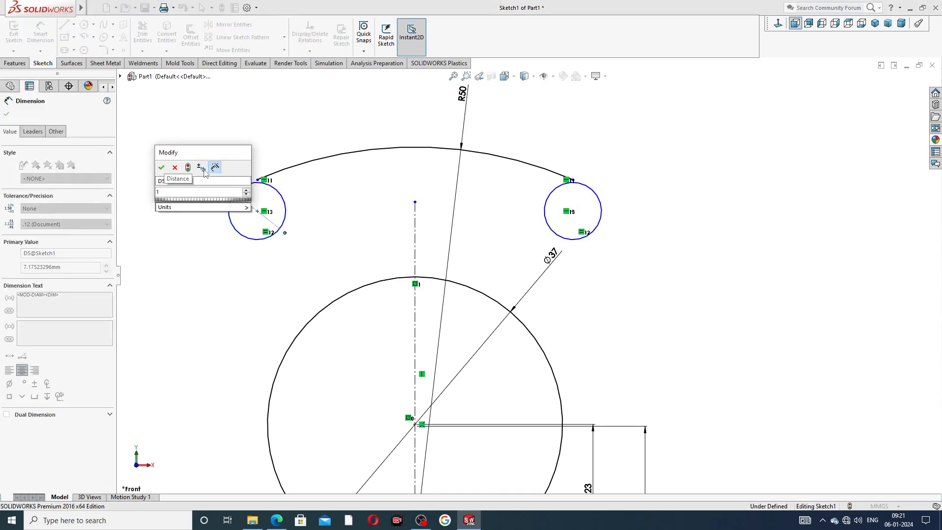
{"action": "type", "text": "0.5"}
{"action": "key", "text": "Return"}
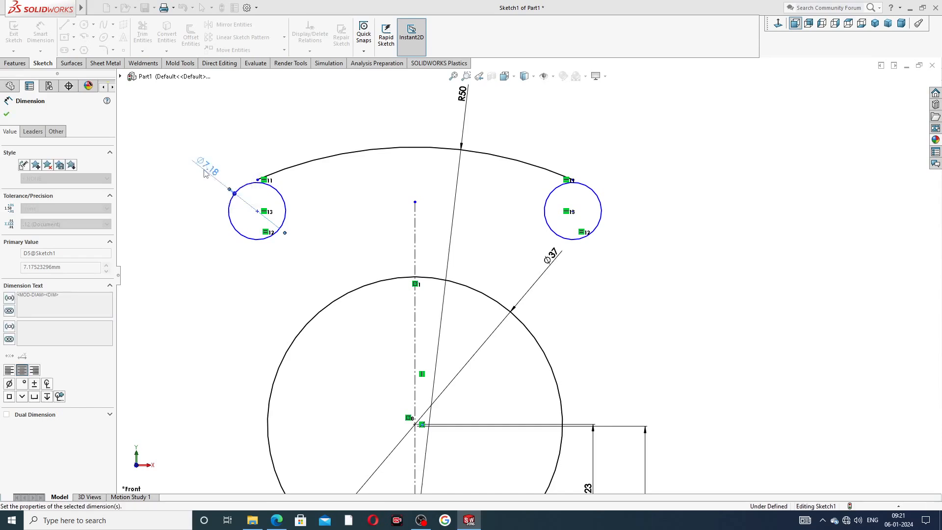
{"action": "left_click", "coordinate": [257, 135]}
Dimension the height of the left small circle's centre above the horizontal centerline to 29.5 mm
{"action": "scroll", "coordinate": [335, 214], "scroll_direction": "up", "scroll_amount": 3}
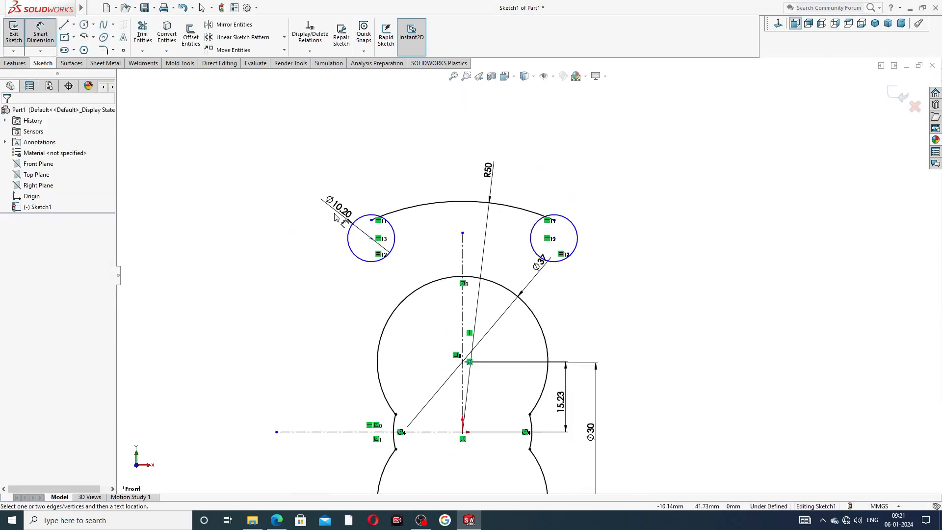
{"action": "left_click", "coordinate": [372, 238]}
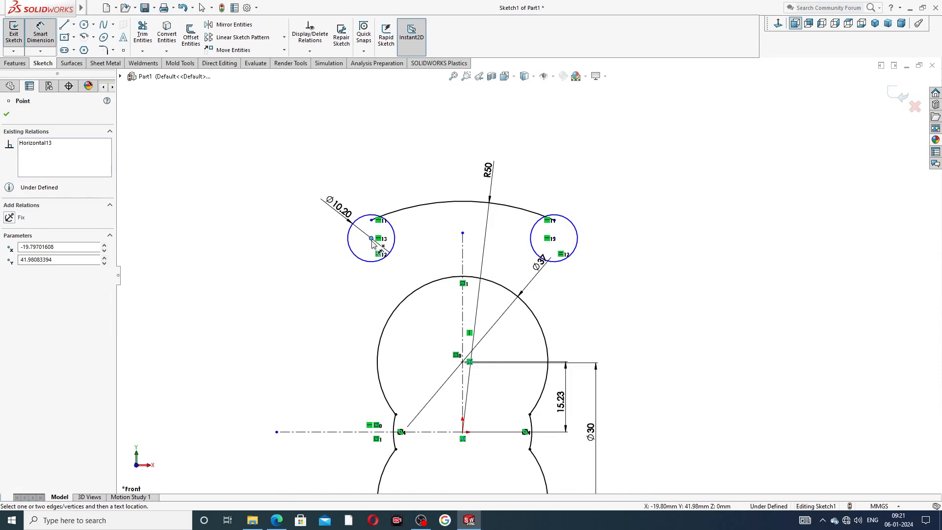
{"action": "left_click", "coordinate": [343, 432]}
{"action": "left_click", "coordinate": [298, 328]}
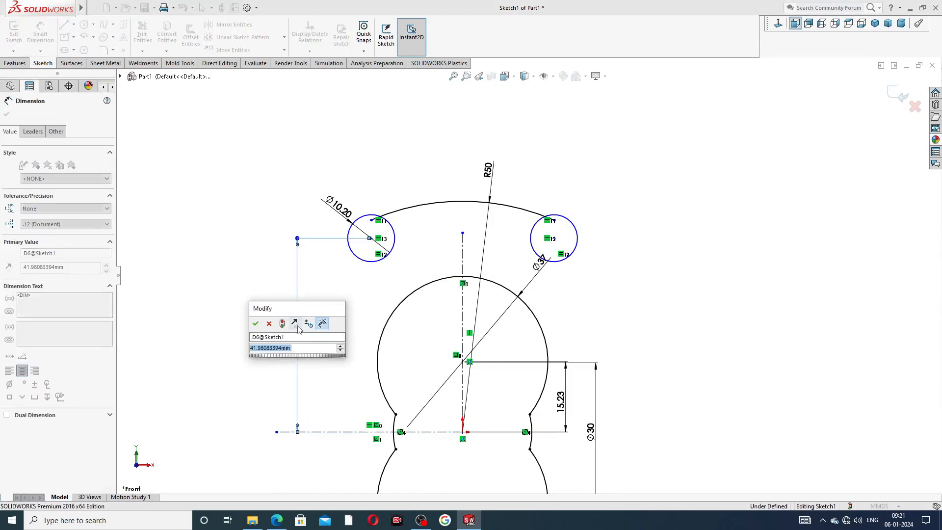
{"action": "type", "text": "29"}
{"action": "type", "text": ".5"}
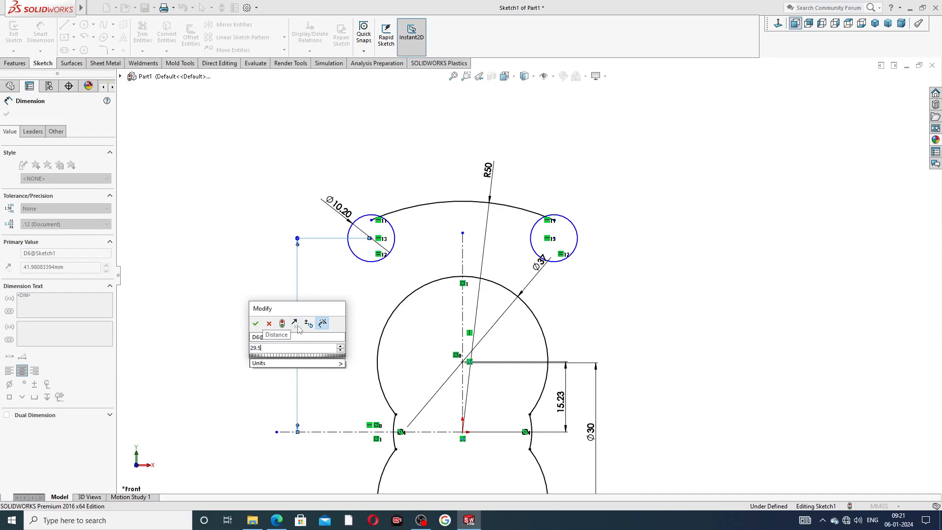
{"action": "key", "text": "Return"}
{"action": "left_click", "coordinate": [269, 284]}
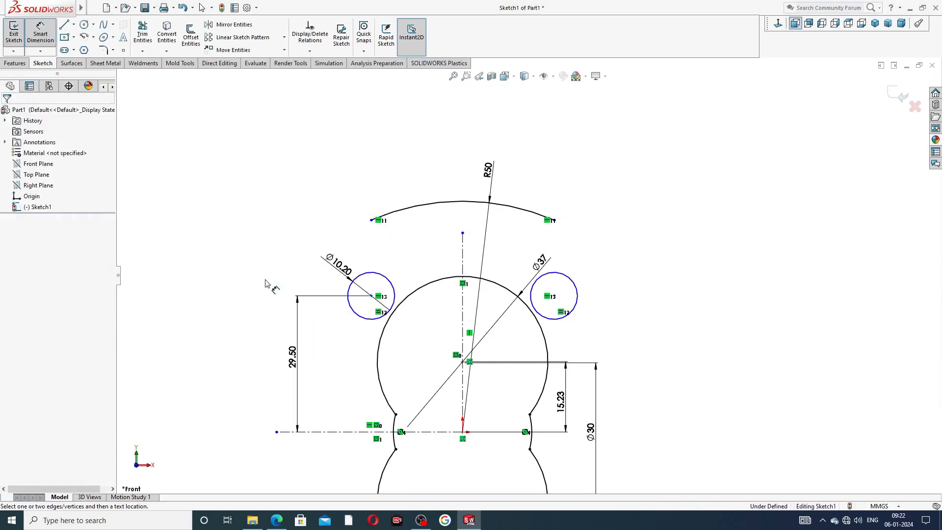
Dimension the horizontal spacing between the centres of the two small circles to 58 mm
{"action": "left_click", "coordinate": [371, 296]}
{"action": "left_click", "coordinate": [554, 296]}
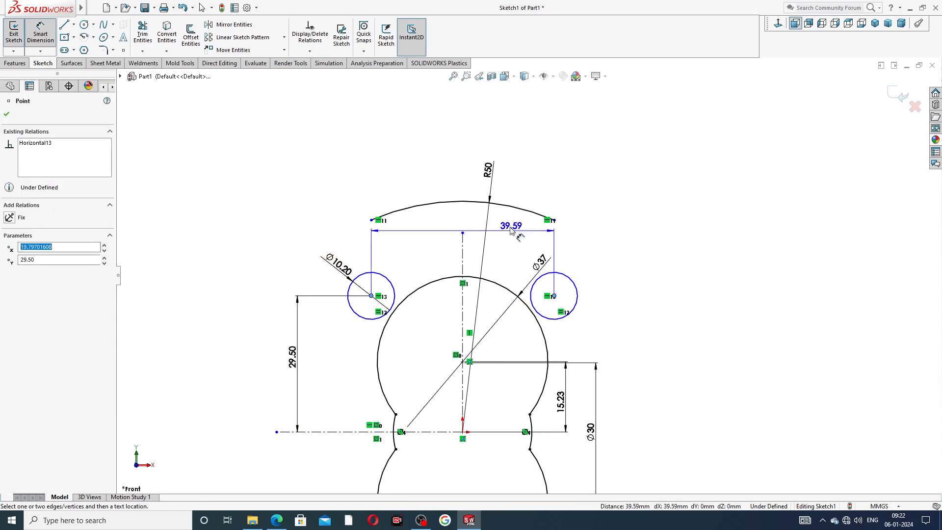
{"action": "left_click", "coordinate": [476, 196]}
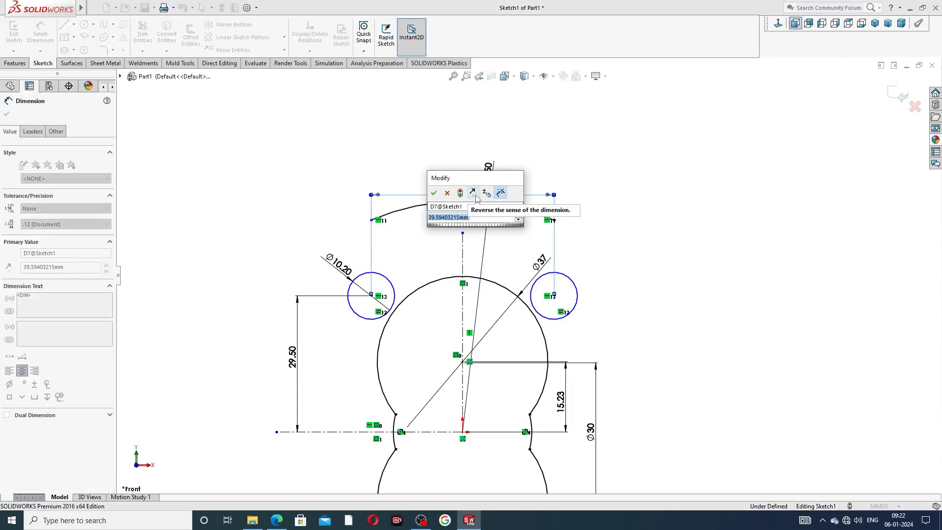
{"action": "type", "text": "58"}
{"action": "key", "text": "Return"}
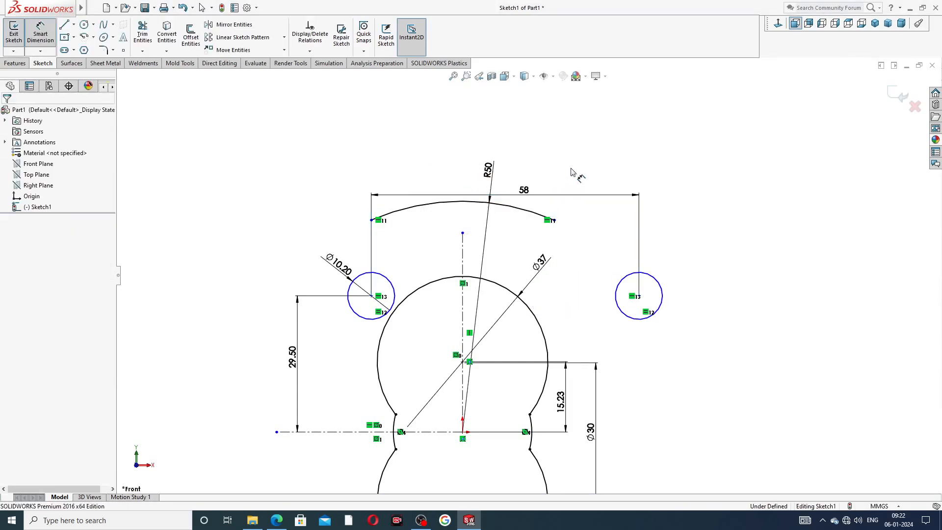
Dimension the left small circle's centre 29 mm from the vertical centerline and end dimensioning
{"action": "scroll", "coordinate": [525, 279], "scroll_direction": "up", "scroll_amount": 2}
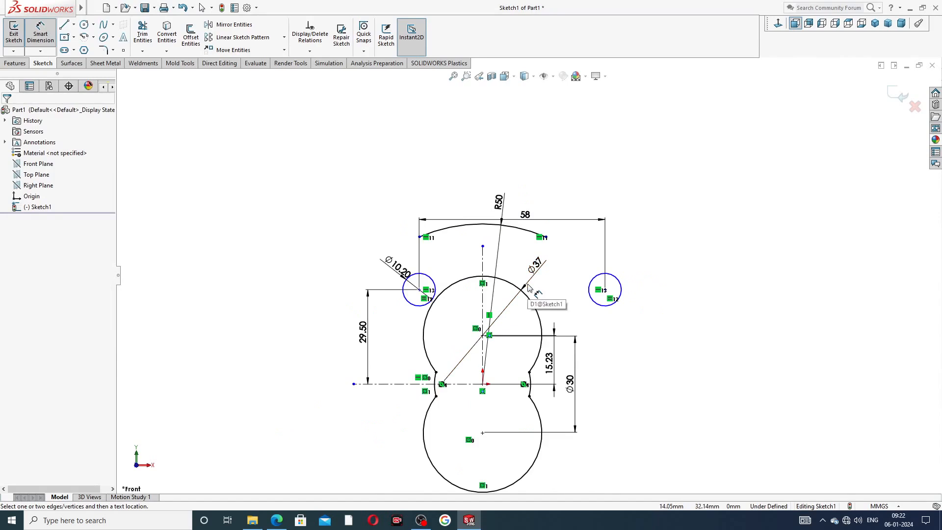
{"action": "left_click", "coordinate": [420, 290]}
{"action": "left_click", "coordinate": [484, 293]}
{"action": "left_click", "coordinate": [442, 260]}
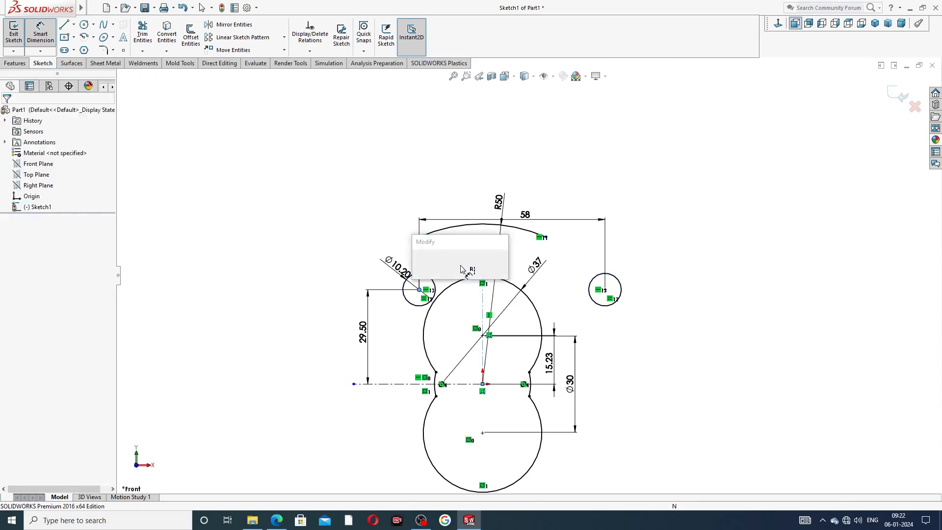
{"action": "type", "text": "2"}
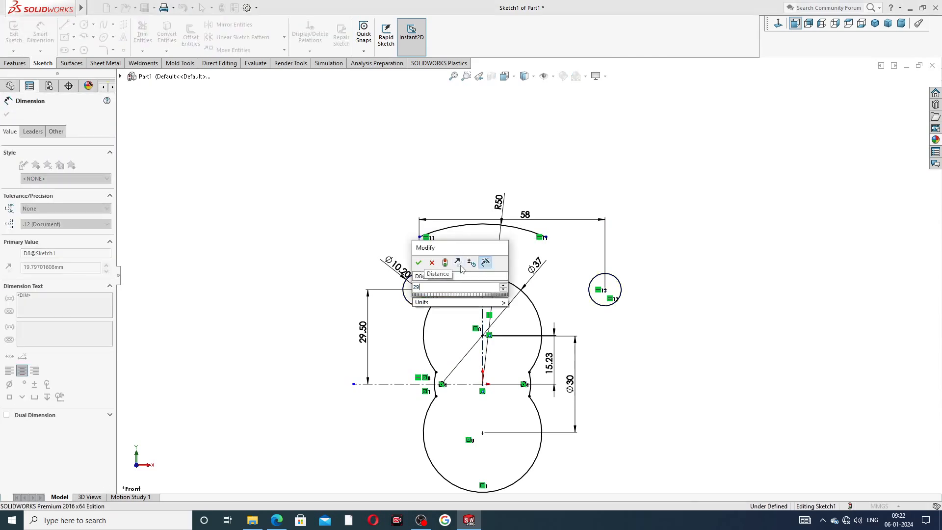
{"action": "type", "text": "9"}
{"action": "key", "text": "Return"}
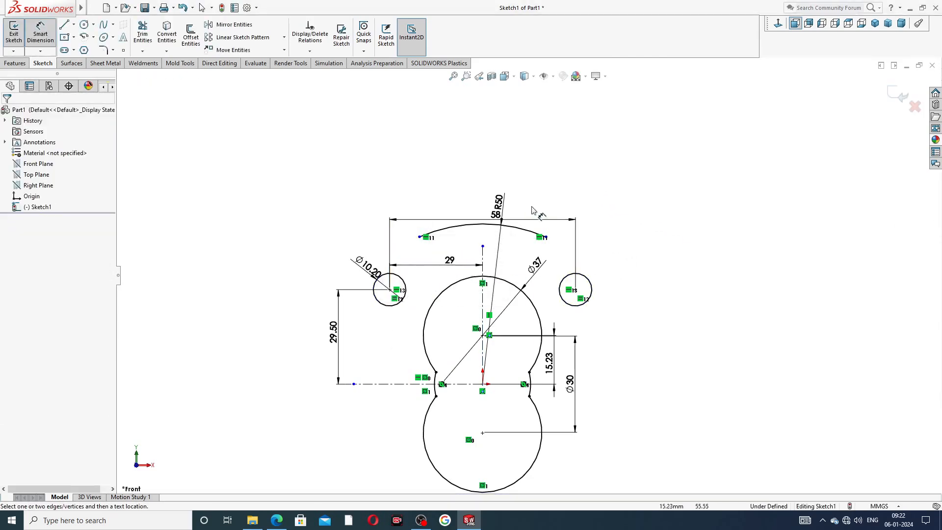
{"action": "right_click", "coordinate": [566, 178]}
{"action": "left_click", "coordinate": [595, 147]}
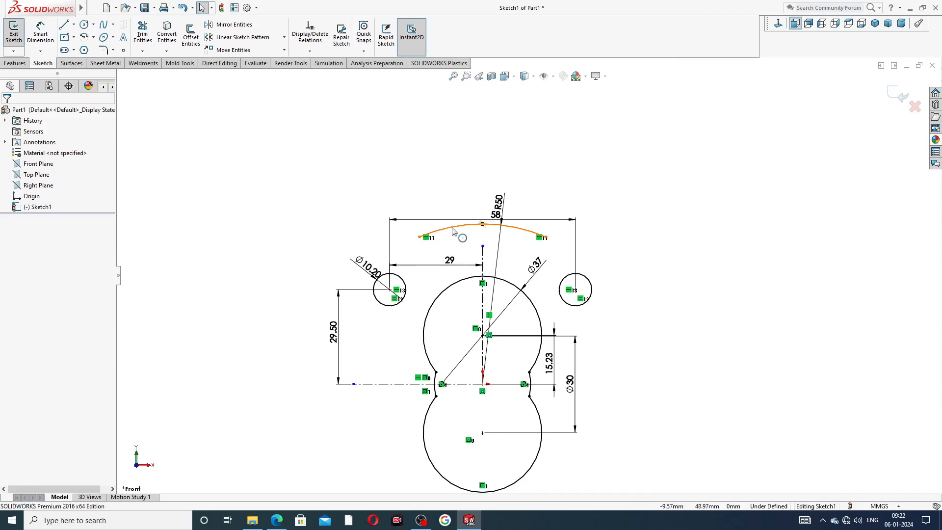
Stretch the R50 arc outward until its endpoints sit directly above the centres of the two small circles
{"action": "left_click", "coordinate": [457, 232]}
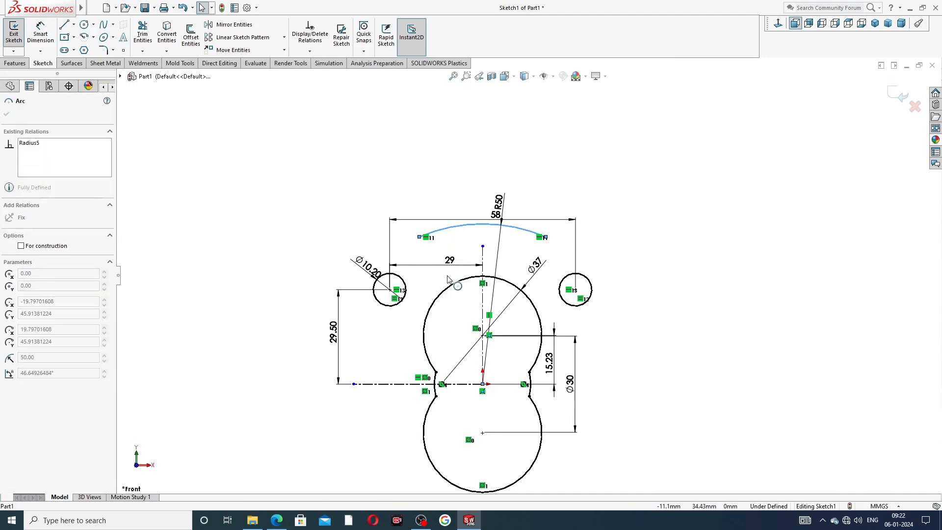
{"action": "left_click", "coordinate": [448, 192]}
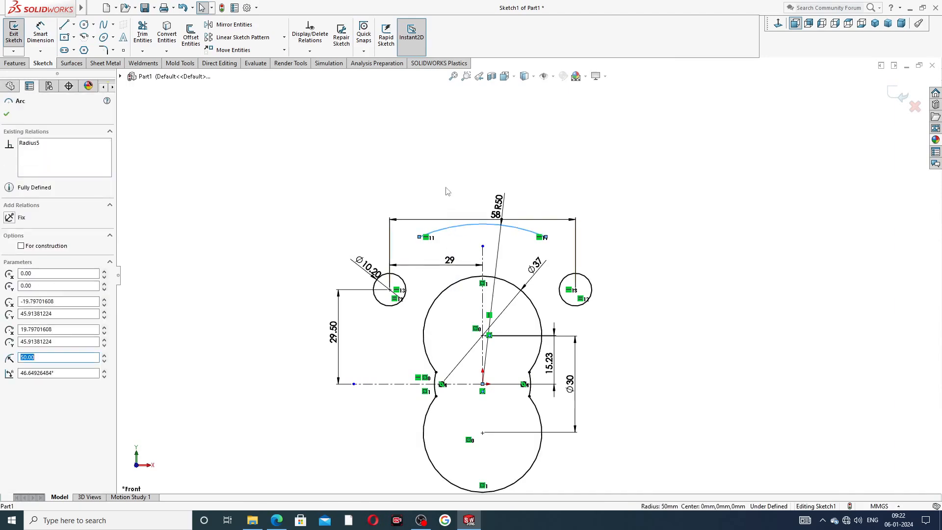
{"action": "left_click", "coordinate": [474, 227]}
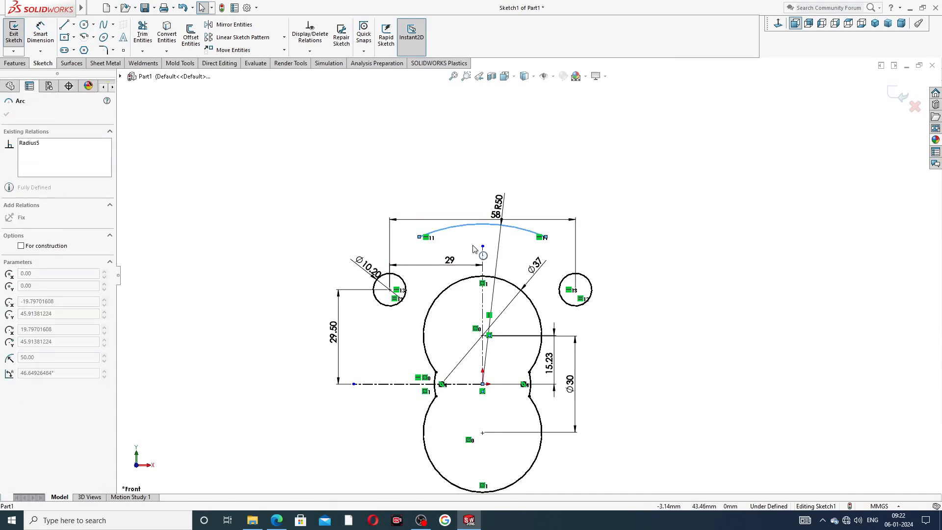
{"action": "left_click", "coordinate": [454, 186]}
{"action": "mouse_move", "coordinate": [475, 258]}
{"action": "left_mouse_down"}
{"action": "mouse_move", "coordinate": [472, 248]}
{"action": "mouse_move", "coordinate": [413, 250]}
{"action": "mouse_move", "coordinate": [401, 273]}
{"action": "left_mouse_up"}
{"action": "left_click", "coordinate": [429, 193]}
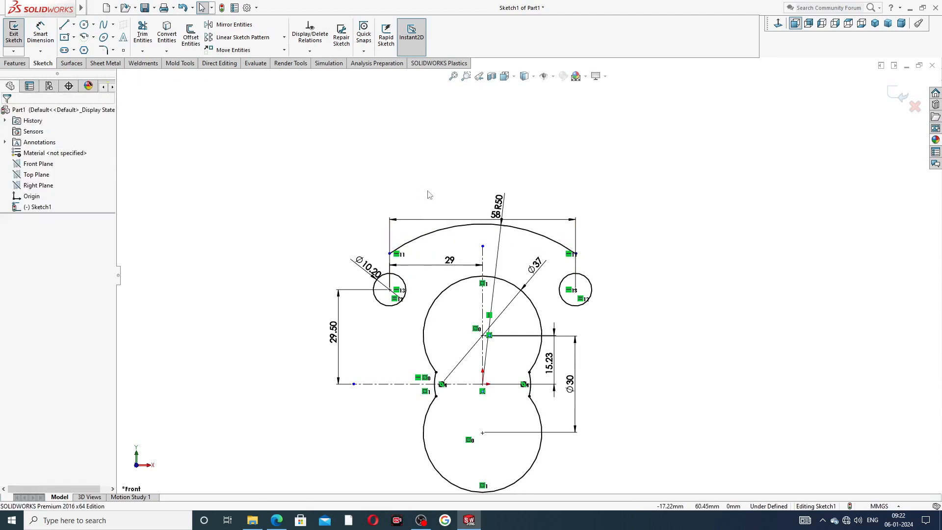
{"action": "scroll", "coordinate": [351, 297], "scroll_direction": "down", "scroll_amount": 3}
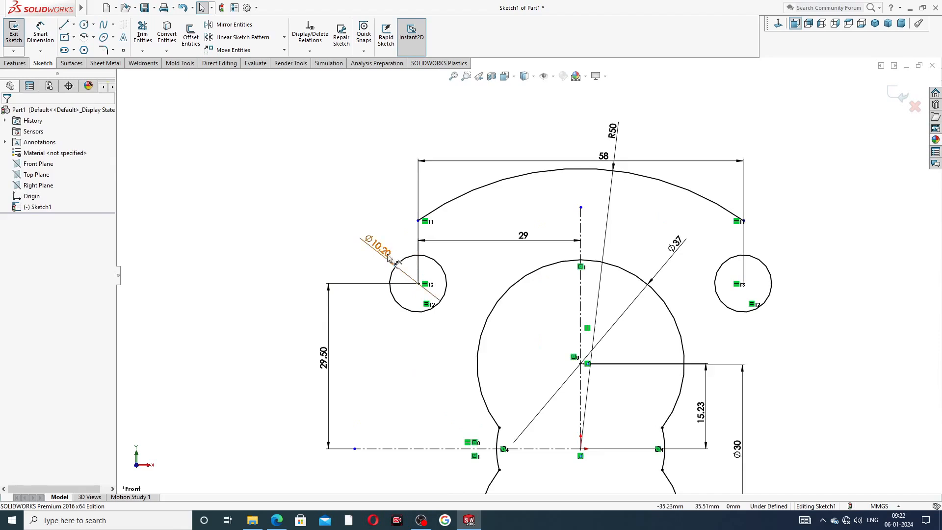
Delete the left small circle's slanted diameter dimension and add the diameter again as a vertical dimension outside the circle
{"action": "left_click", "coordinate": [407, 278]}
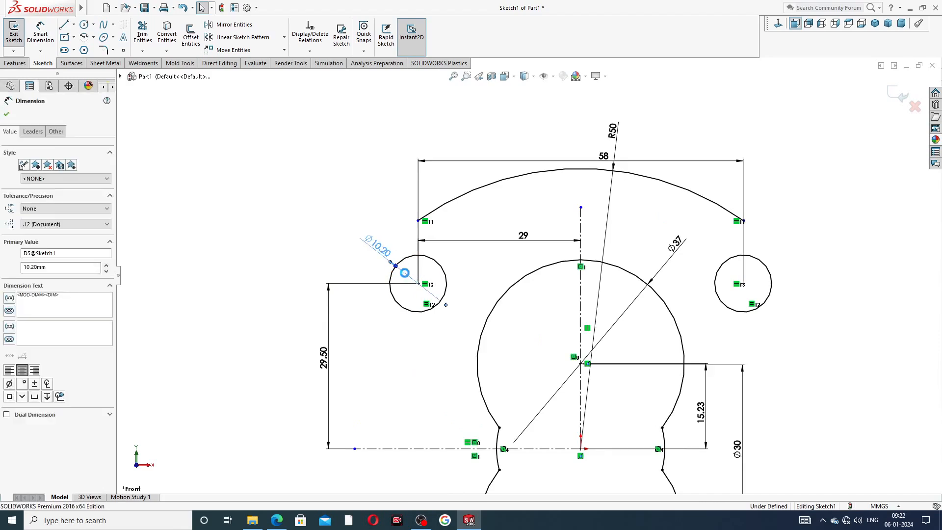
{"action": "key", "text": "Delete"}
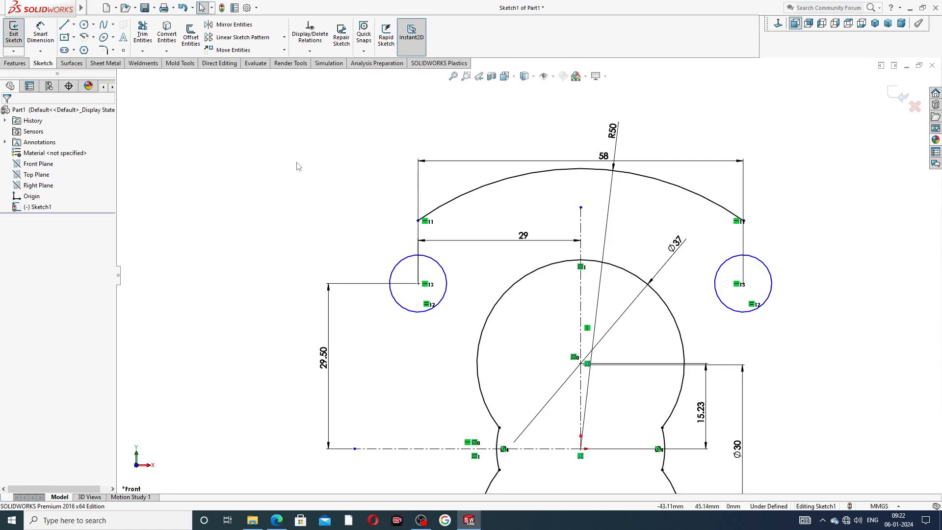
{"action": "left_click", "coordinate": [40, 33]}
{"action": "left_click", "coordinate": [397, 269]}
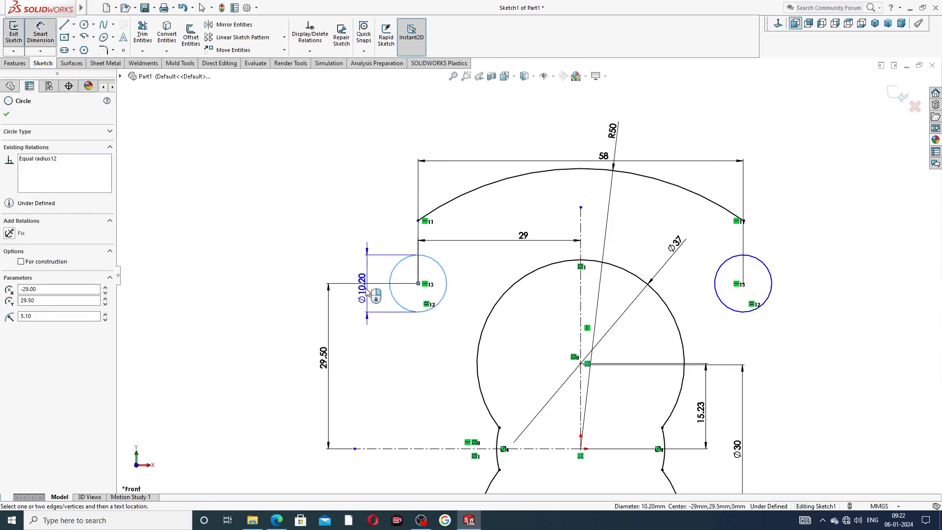
{"action": "left_click", "coordinate": [351, 275]}
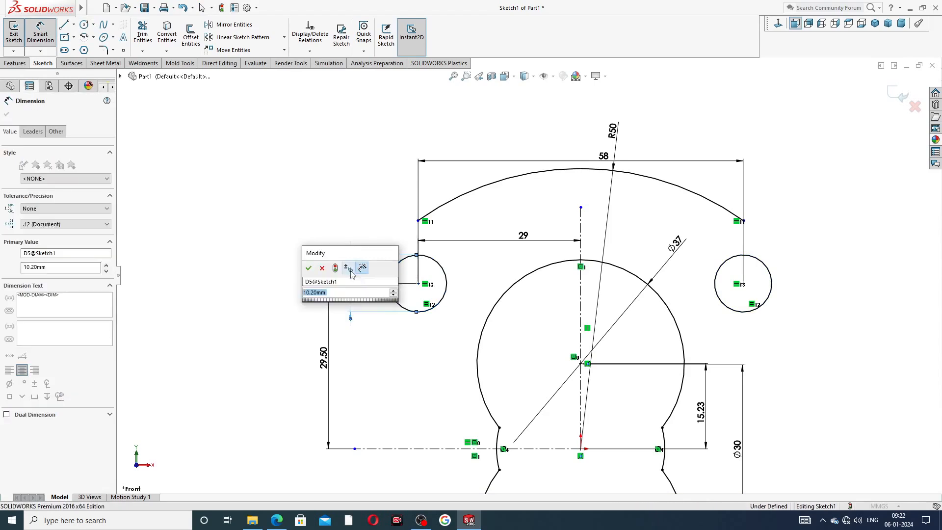
{"action": "left_click", "coordinate": [309, 269]}
{"action": "left_click", "coordinate": [277, 234]}
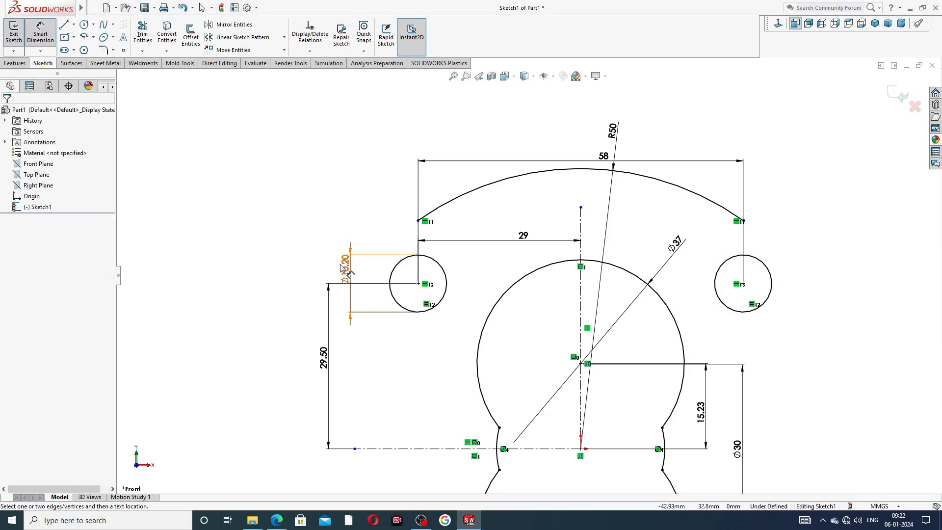
Adjust the small circle's diameter label and move the 29.50 height dimension farther out from the profile
{"action": "left_click_drag", "start_coordinate": [341, 269], "coordinate": [341, 270]}
{"action": "left_click", "coordinate": [286, 241]}
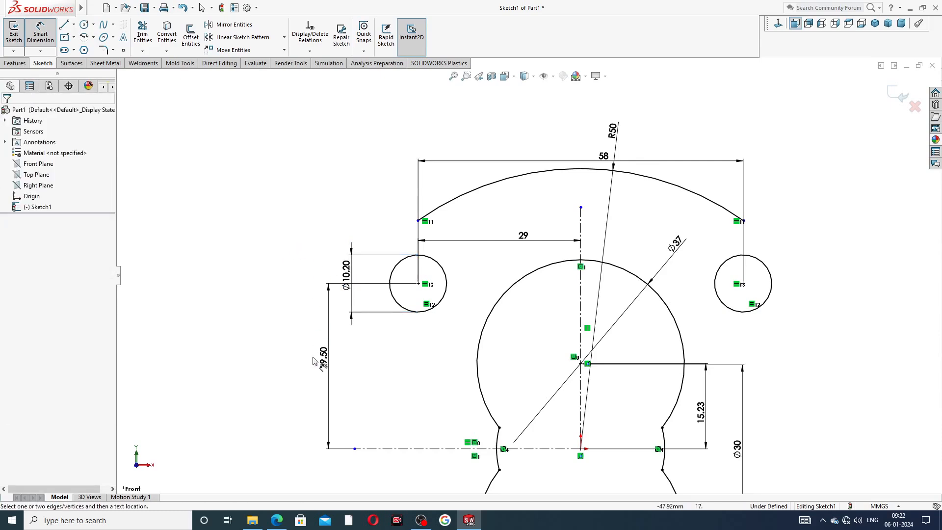
{"action": "left_click_drag", "start_coordinate": [315, 361], "coordinate": [303, 361]}
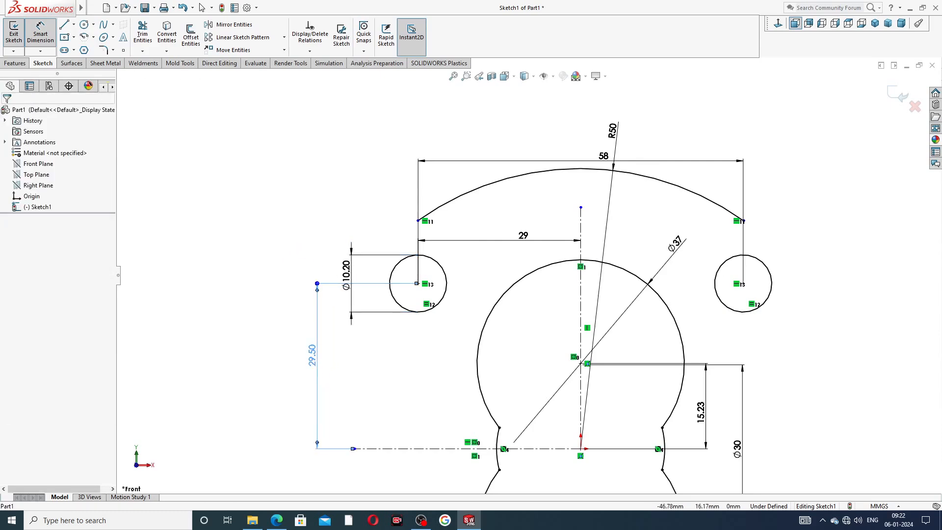
{"action": "right_click", "coordinate": [244, 168]}
{"action": "left_click", "coordinate": [268, 145]}
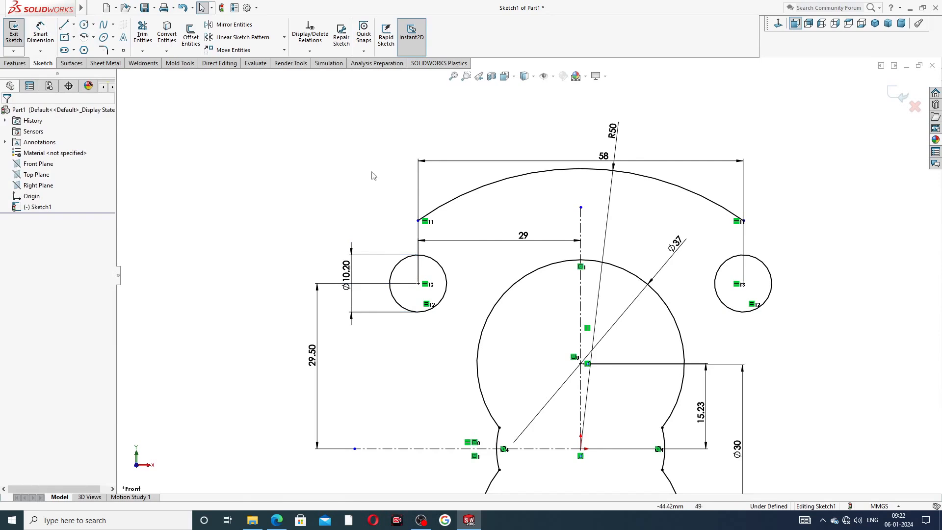
Move the R50 arc dimension up and outward, and raise the 58 width dimension higher above the arc
{"action": "left_click_drag", "start_coordinate": [621, 134], "coordinate": [660, 109]}
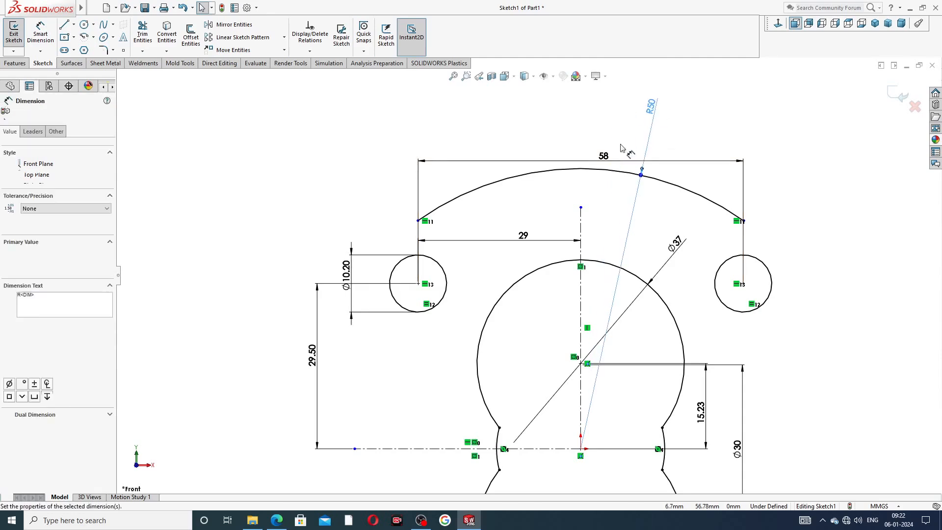
{"action": "left_click_drag", "start_coordinate": [604, 156], "coordinate": [627, 156]}
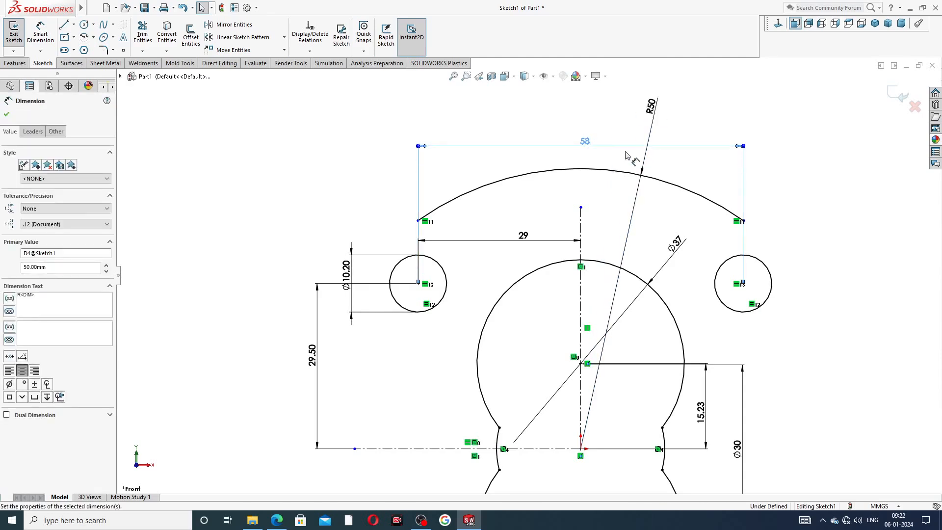
{"action": "key", "text": "Escape"}
Sketch a 3 Point Arc of about 15.6 mm radius from the R50 arc's left end to a point level with the left small circle's centre
{"action": "key", "text": "f"}
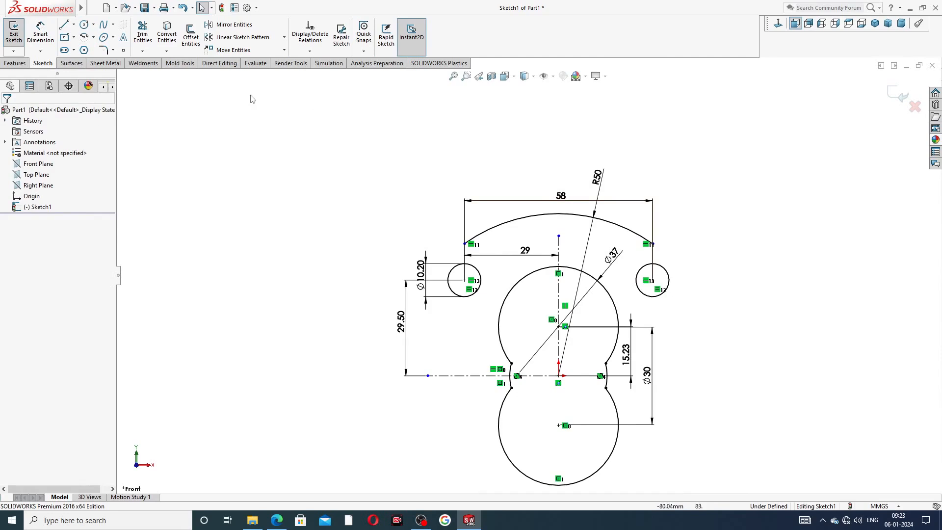
{"action": "left_click", "coordinate": [94, 37]}
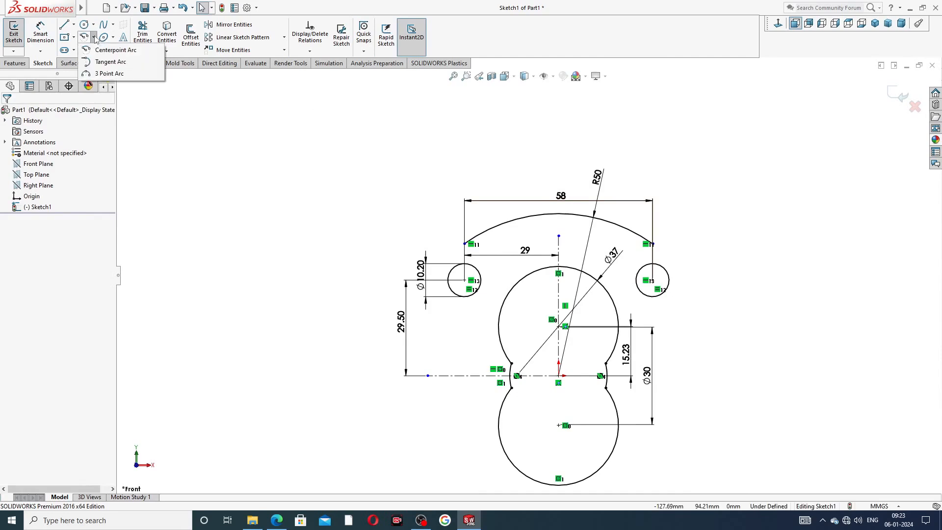
{"action": "left_click", "coordinate": [104, 72]}
{"action": "scroll", "coordinate": [464, 251], "scroll_direction": "down", "scroll_amount": 4}
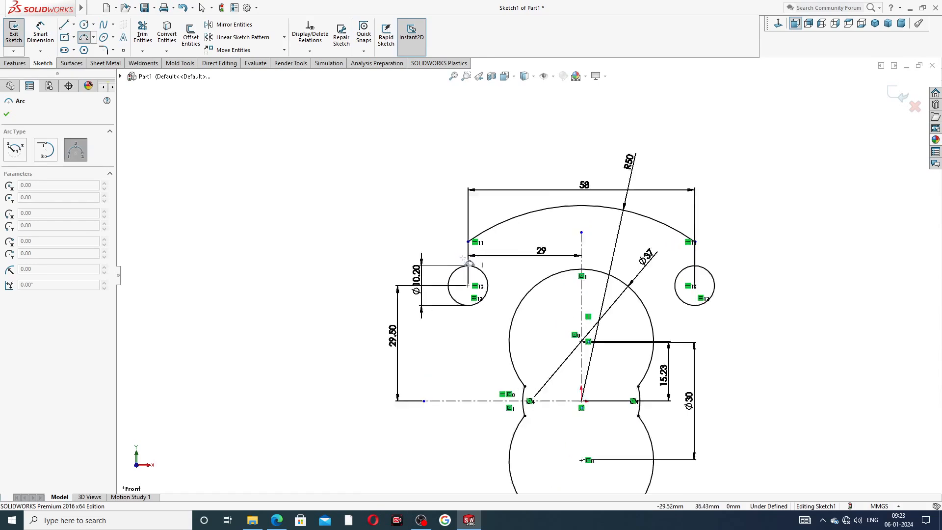
{"action": "left_click", "coordinate": [483, 234]}
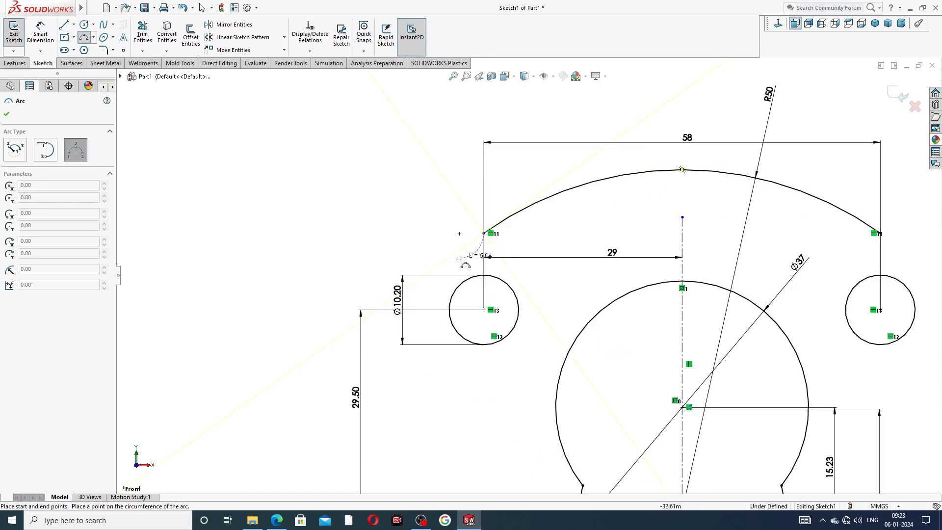
{"action": "left_click", "coordinate": [409, 309]}
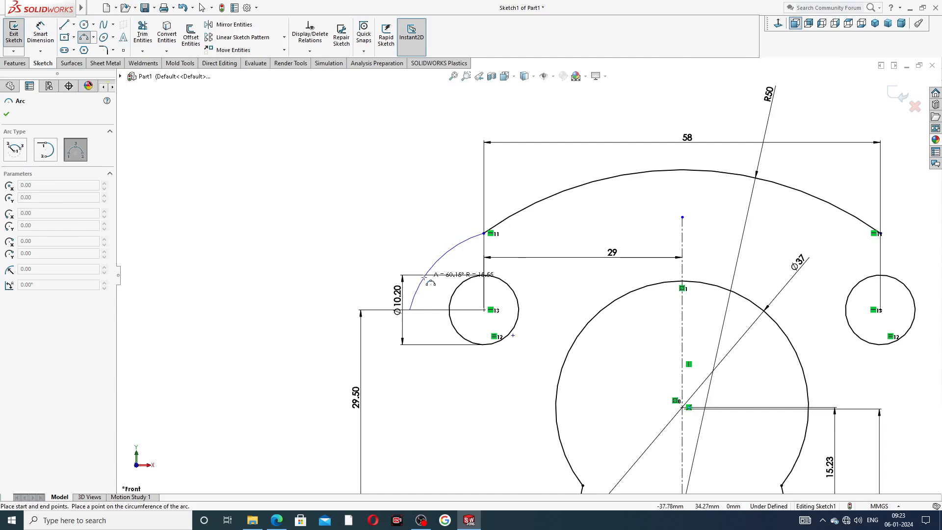
{"action": "left_click", "coordinate": [425, 277]}
{"action": "right_click", "coordinate": [411, 226]}
{"action": "left_click", "coordinate": [439, 234]}
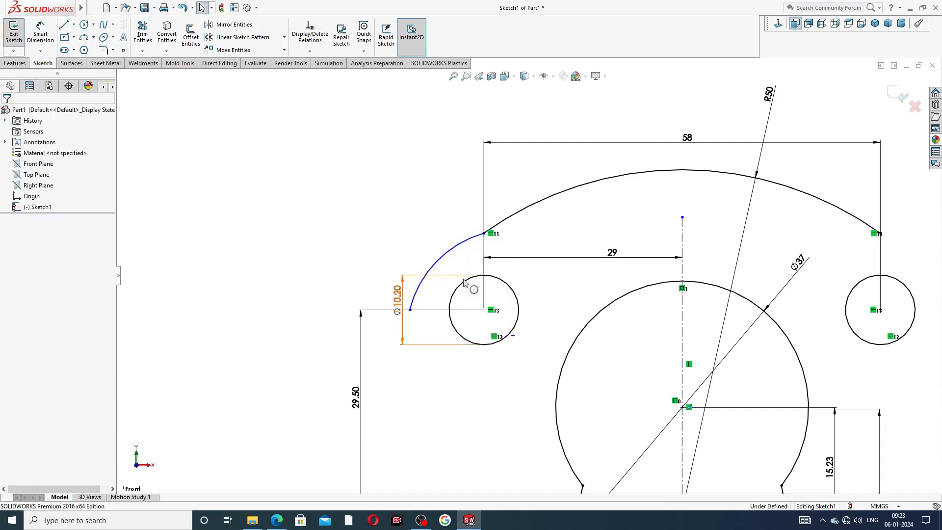
Merge the new arc's centre point with the left small circle's centre
{"action": "left_click", "coordinate": [513, 337]}
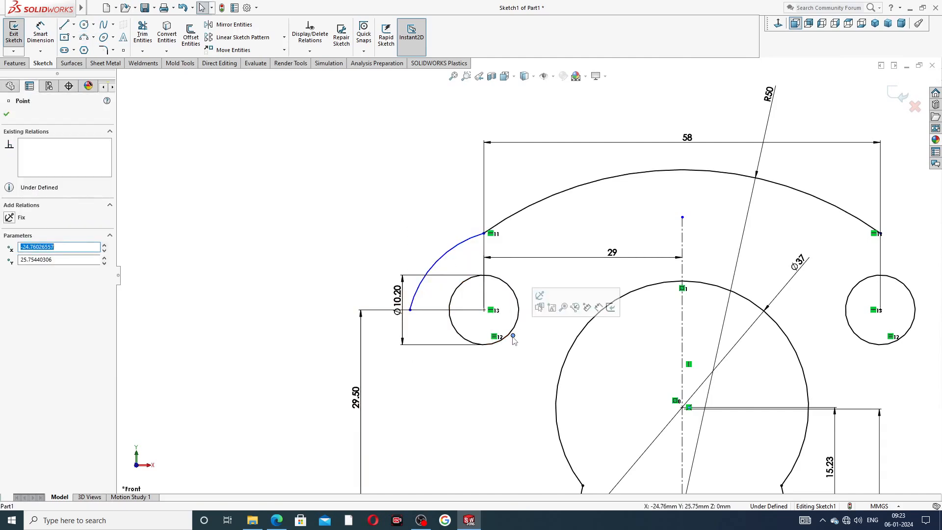
{"action": "left_click", "coordinate": [485, 311], "text": "ctrl"}
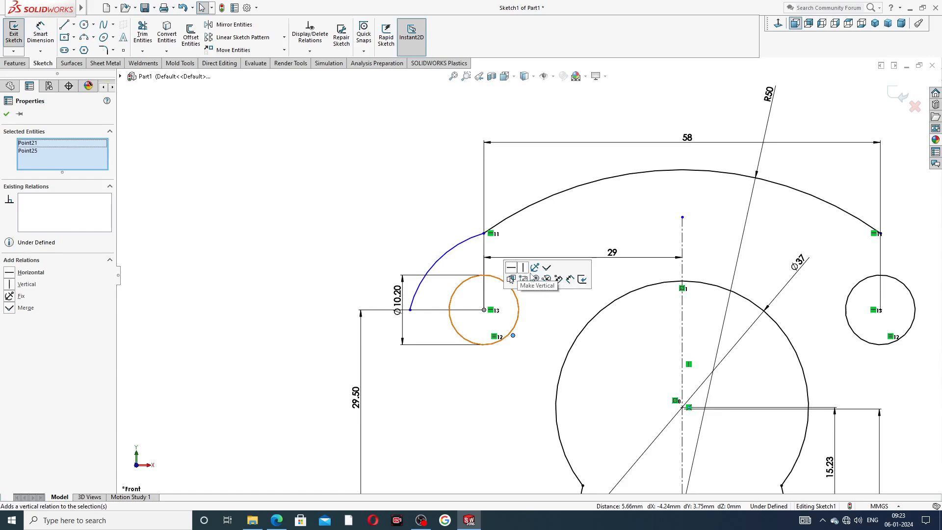
{"action": "left_click", "coordinate": [547, 268]}
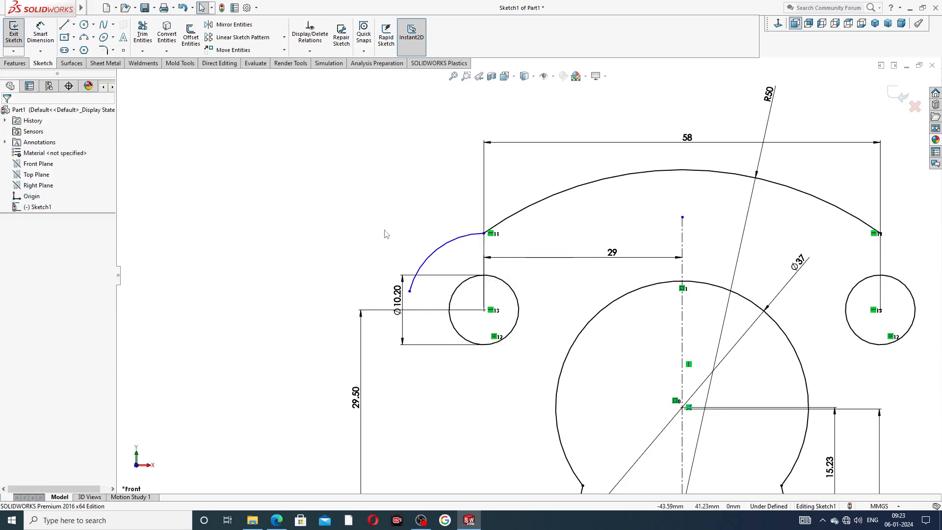
{"action": "left_click", "coordinate": [385, 237]}
Dimension the new arc around the left small circle with a radius of 11 mm
{"action": "left_click", "coordinate": [40, 33]}
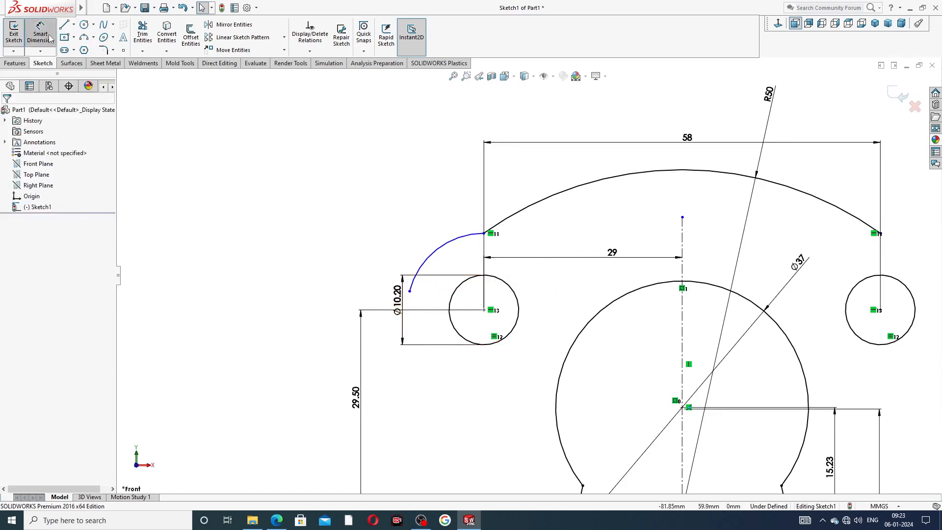
{"action": "left_click", "coordinate": [424, 257]}
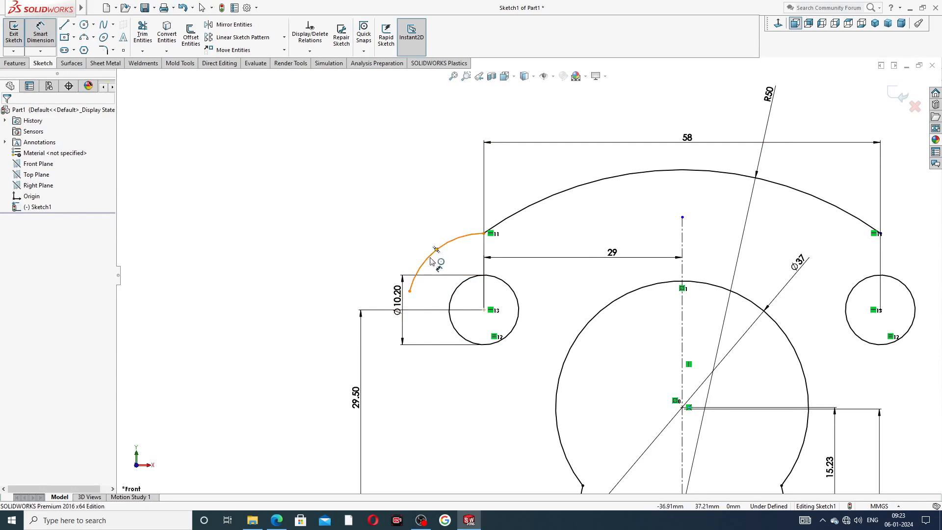
{"action": "left_click", "coordinate": [432, 216]}
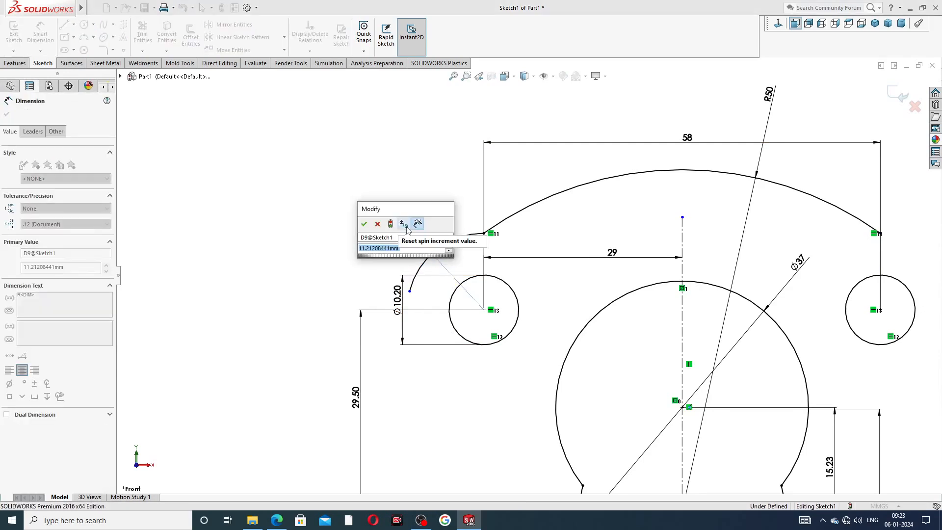
{"action": "type", "text": "11"}
{"action": "key", "text": "Return"}
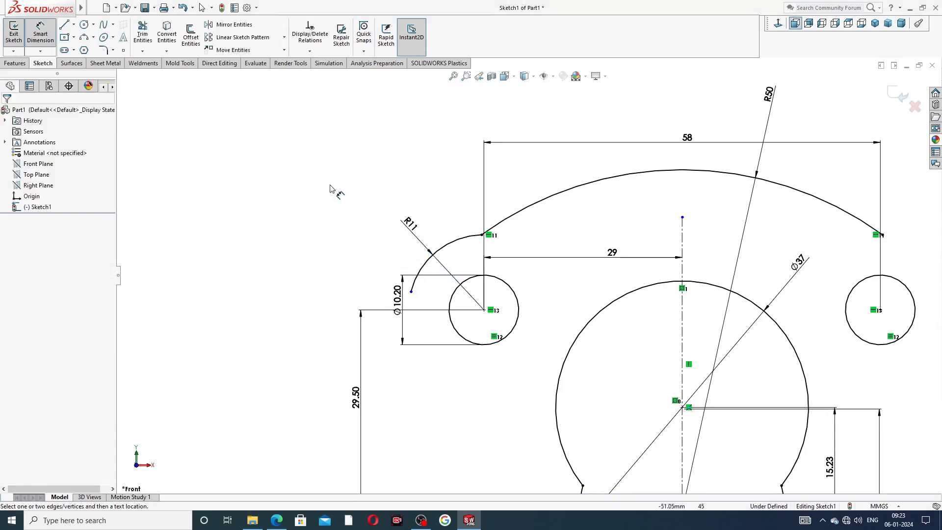
{"action": "right_click", "coordinate": [330, 189]}
{"action": "left_click", "coordinate": [350, 144]}
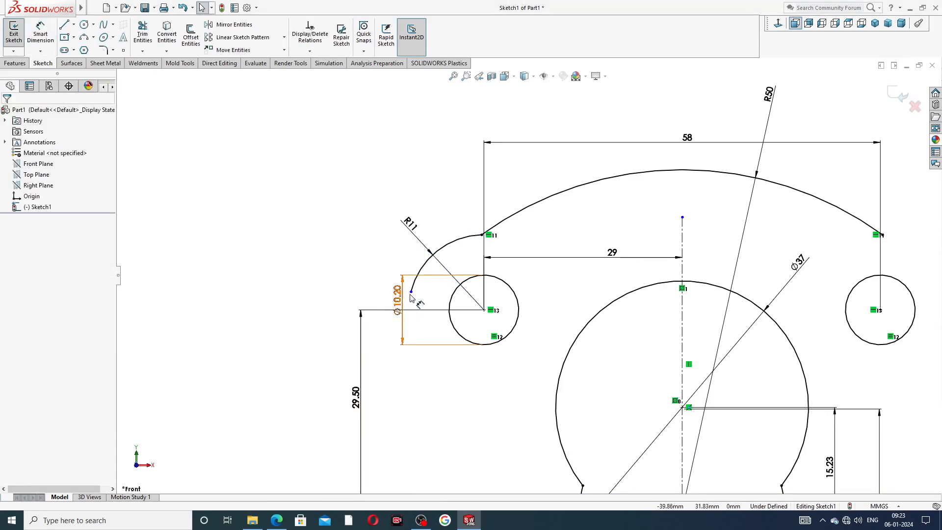
Move the small circle's diameter dimension clear of the R11 arc and pull the arc's lower end level with the circle's centre
{"action": "left_click_drag", "start_coordinate": [411, 298], "coordinate": [396, 298]}
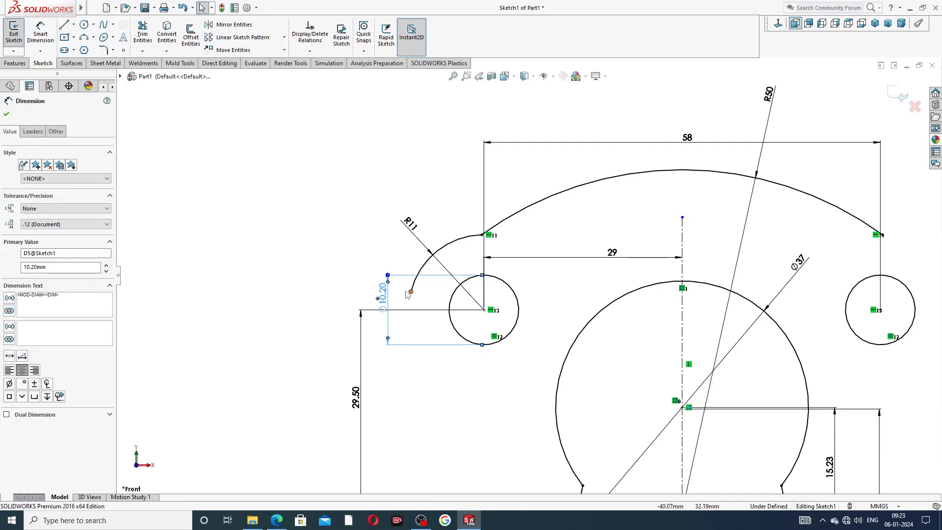
{"action": "left_click", "coordinate": [411, 293]}
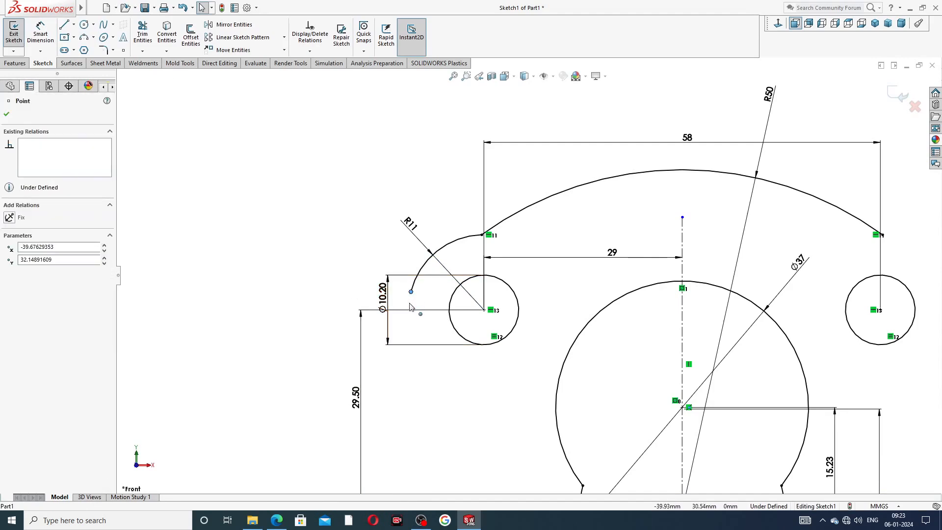
{"action": "left_click_drag", "start_coordinate": [411, 307], "coordinate": [409, 309]}
{"action": "left_click", "coordinate": [332, 272]}
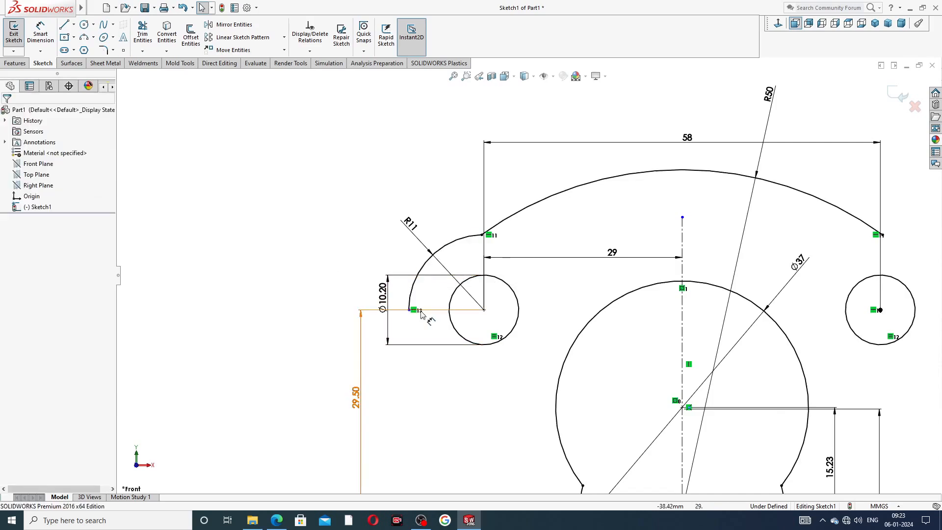
Add a Horizontal relation between the R11 arc's lower end and the left small circle's centre
{"action": "left_click", "coordinate": [410, 310]}
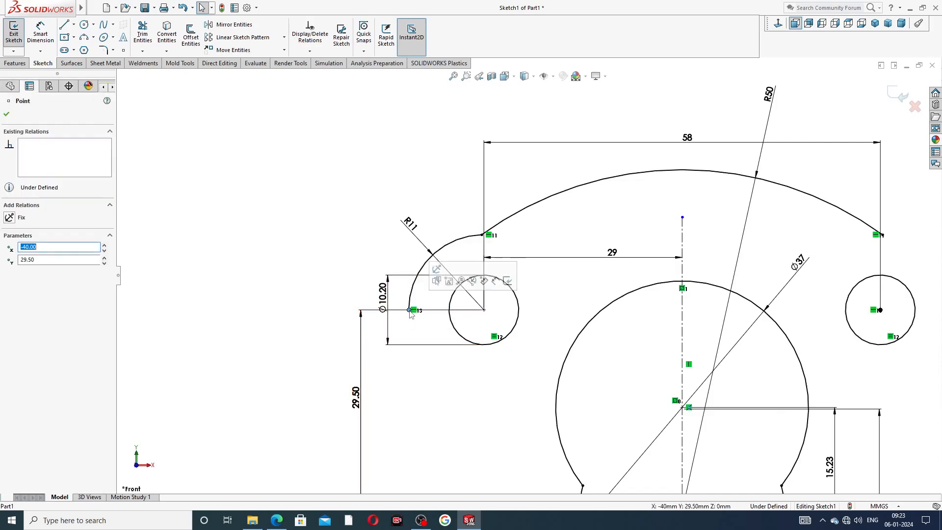
{"action": "left_click", "coordinate": [485, 310], "text": "ctrl"}
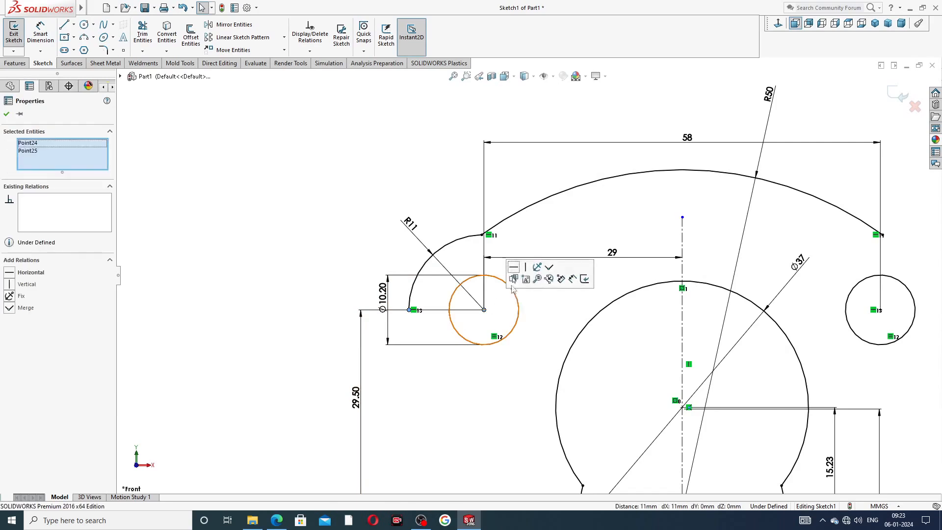
{"action": "left_click", "coordinate": [378, 242]}
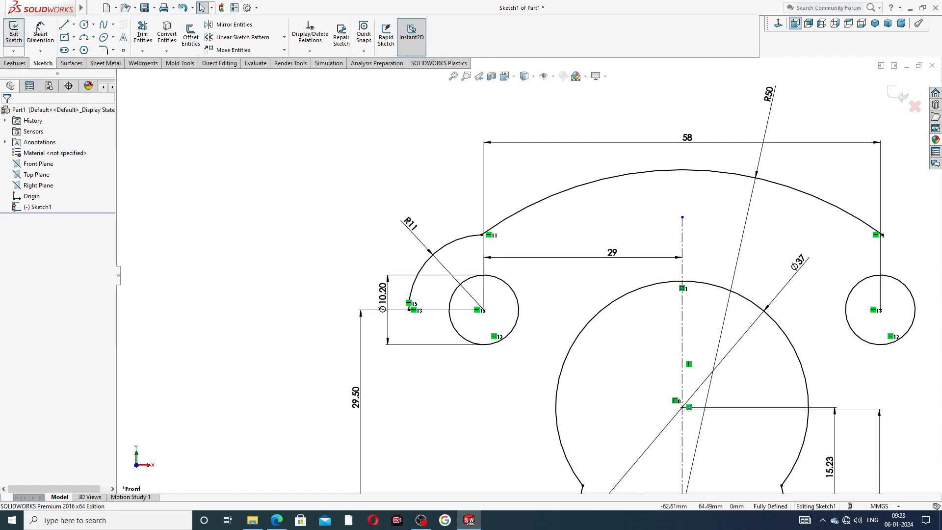
Draw a vertical line about 1.65 mm long downward from the R11 arc's lower end
{"action": "left_click", "coordinate": [64, 25]}
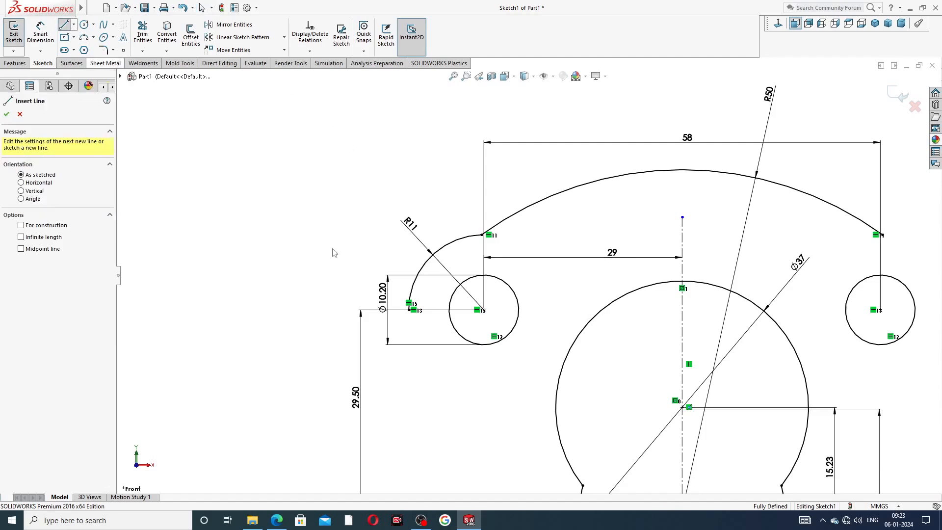
{"action": "left_click", "coordinate": [410, 310]}
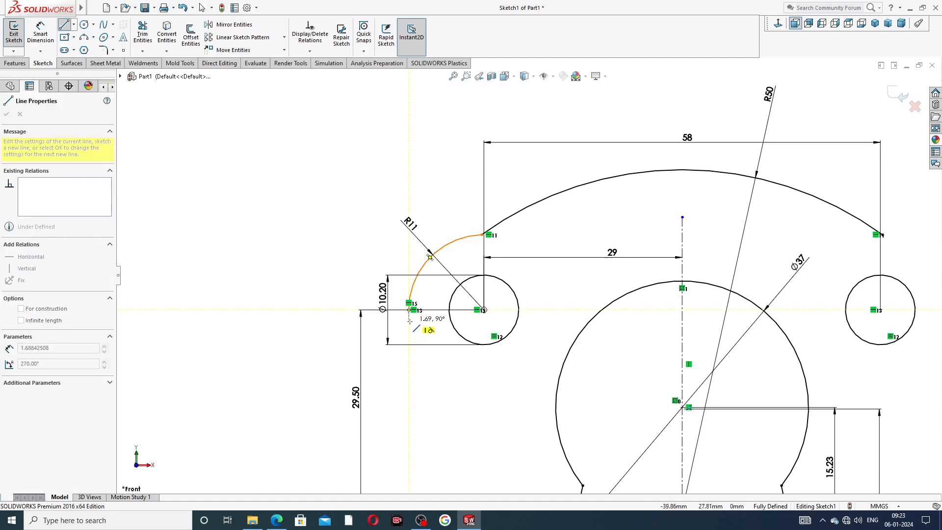
{"action": "left_click", "coordinate": [409, 325]}
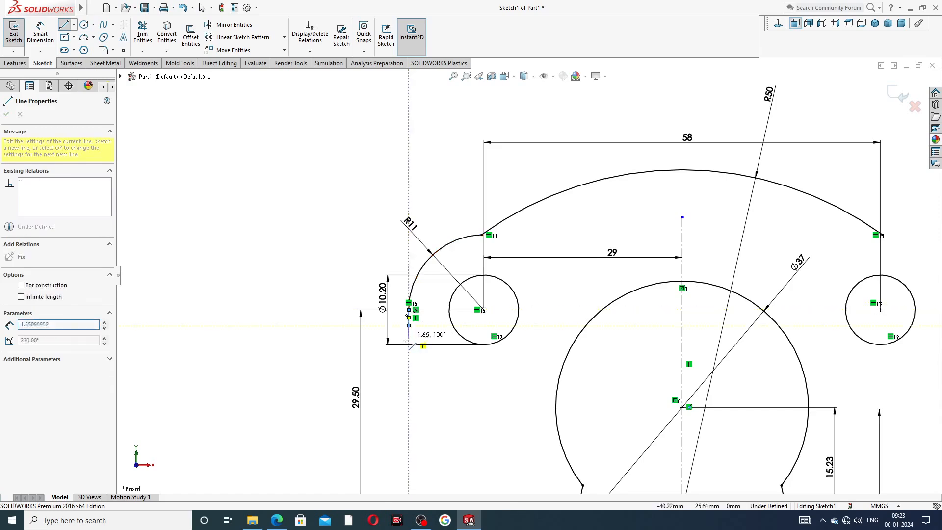
{"action": "left_click", "coordinate": [409, 350]}
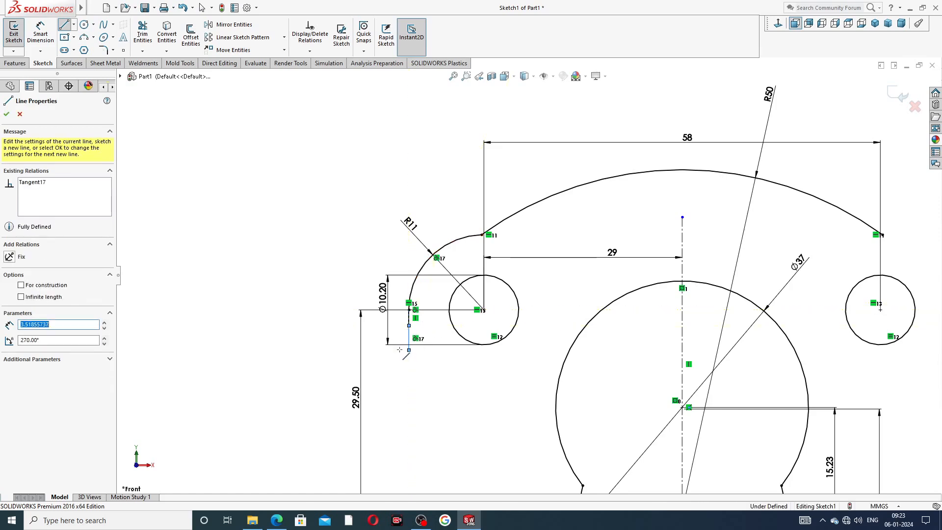
{"action": "scroll", "coordinate": [458, 344], "scroll_direction": "up", "scroll_amount": 3}
{"action": "scroll", "coordinate": [454, 348], "scroll_direction": "down", "scroll_amount": 3}
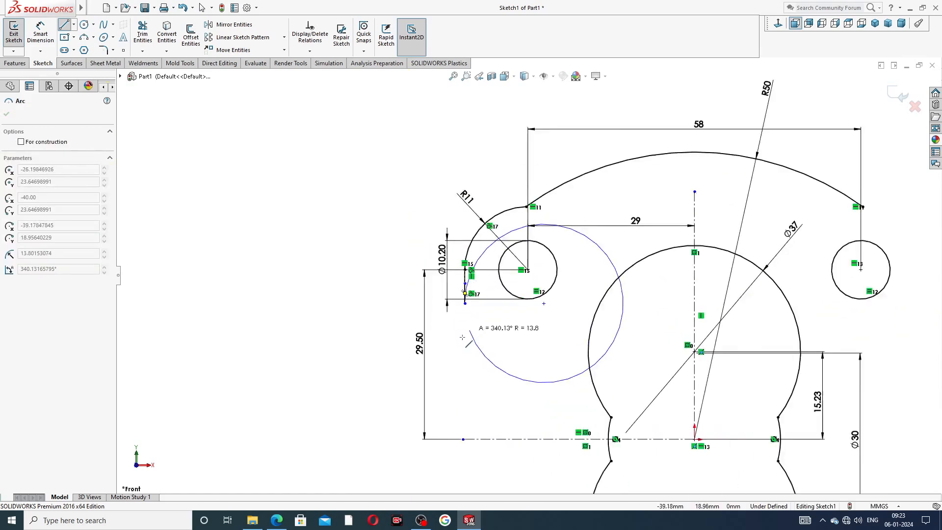
{"action": "right_click", "coordinate": [430, 210]}
{"action": "left_click", "coordinate": [449, 213]}
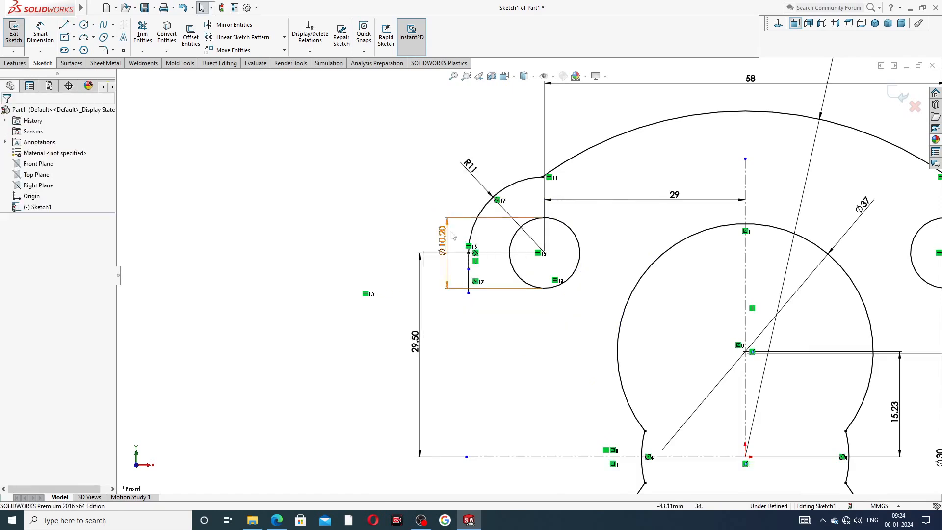
{"action": "left_click", "coordinate": [469, 280]}
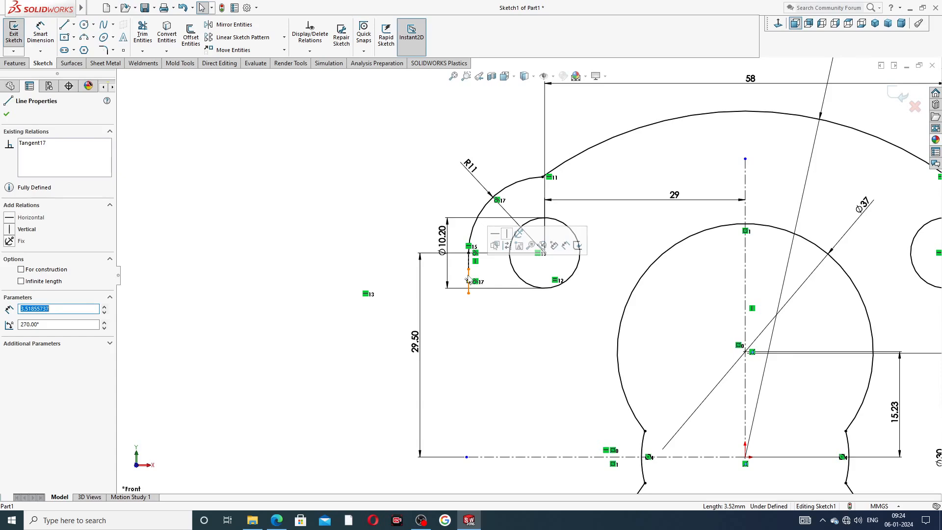
{"action": "key", "text": "Escape"}
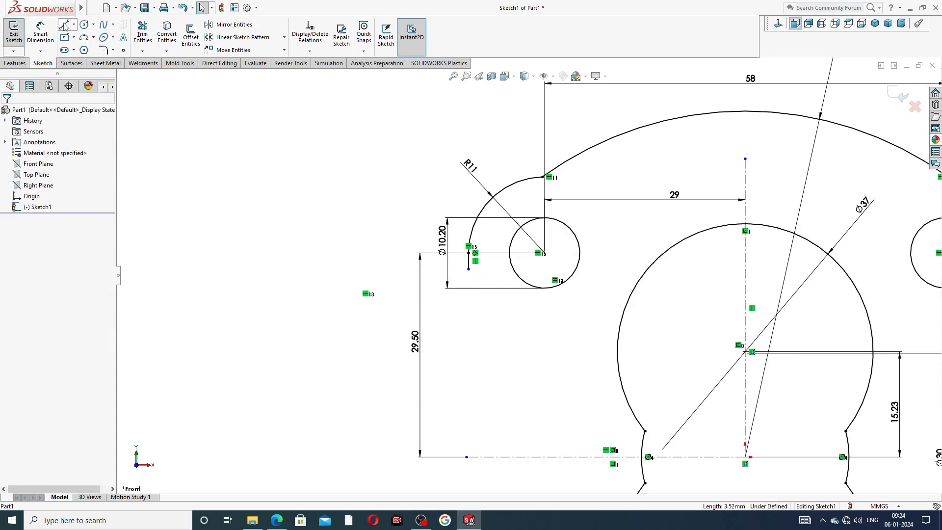
Draw an outward-slanting line about 2.3 mm long from the short vertical line's lower end, continued by a vertical line down to the horizontal centreline's level
{"action": "left_click", "coordinate": [64, 25]}
{"action": "scroll", "coordinate": [489, 281], "scroll_direction": "down", "scroll_amount": 2}
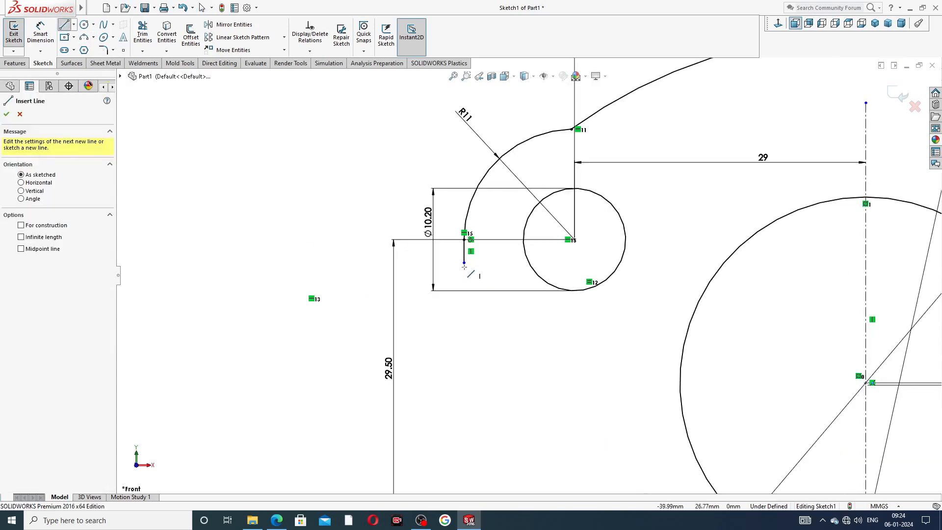
{"action": "left_click", "coordinate": [464, 263]}
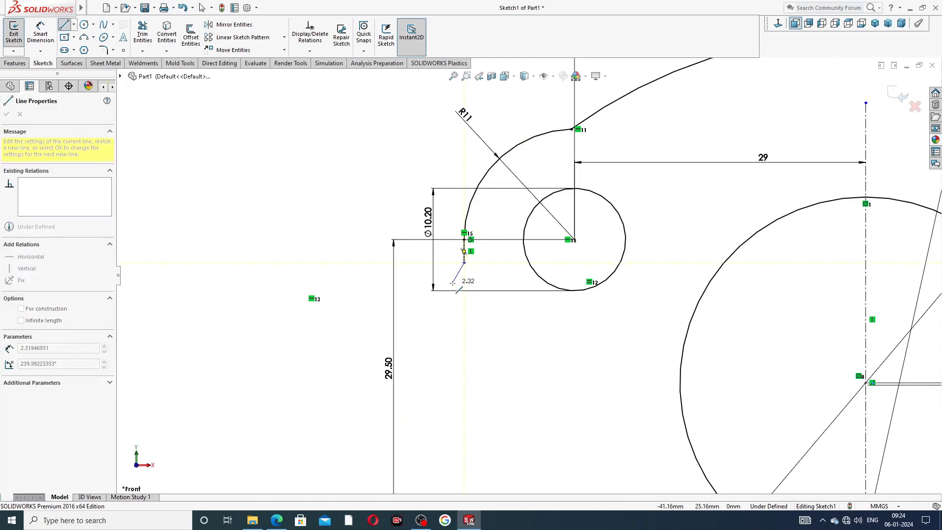
{"action": "left_click", "coordinate": [452, 283]}
{"action": "scroll", "coordinate": [515, 289], "scroll_direction": "up", "scroll_amount": 3}
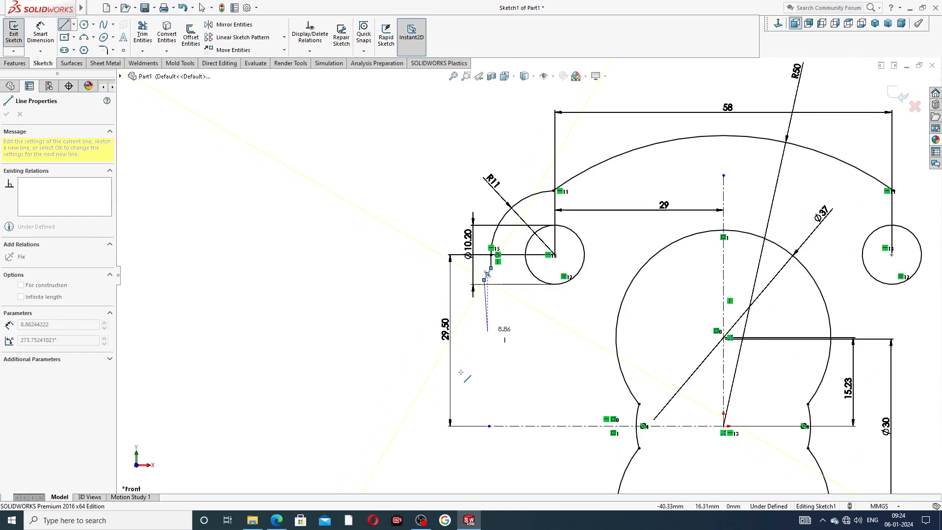
{"action": "left_click", "coordinate": [490, 426]}
{"action": "right_click", "coordinate": [514, 350]}
{"action": "left_click", "coordinate": [544, 384]}
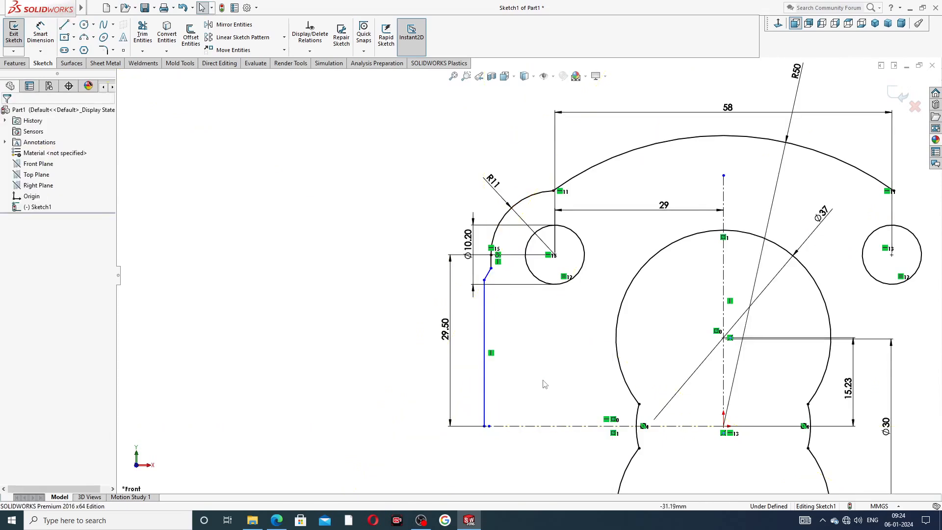
Move the slanted line's upper end up to about Y 28.02 mm and its lower end to about X -41.16 mm, Y 24.82 mm
{"action": "scroll", "coordinate": [548, 340], "scroll_direction": "down", "scroll_amount": 2}
{"action": "scroll", "coordinate": [566, 299], "scroll_direction": "up", "scroll_amount": 1}
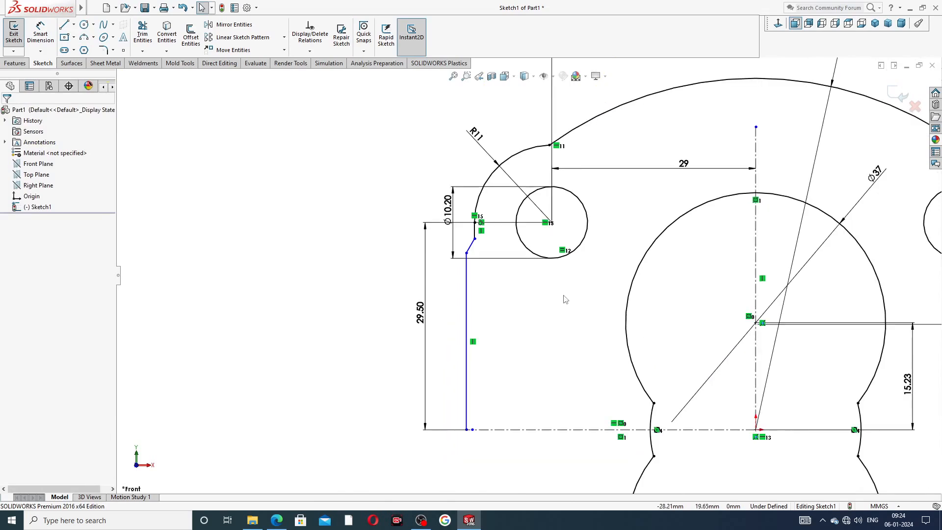
{"action": "scroll", "coordinate": [503, 275], "scroll_direction": "down", "scroll_amount": 7}
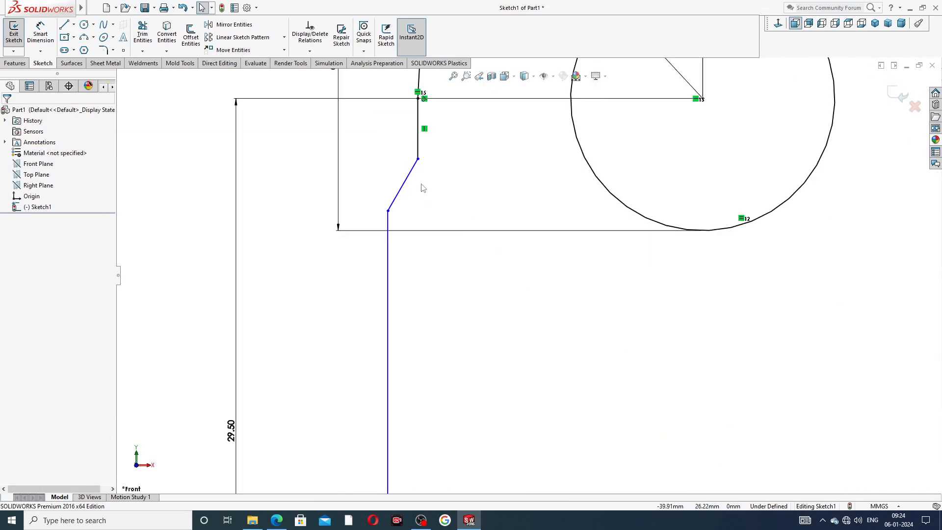
{"action": "scroll", "coordinate": [425, 186], "scroll_direction": "up", "scroll_amount": 2}
{"action": "left_click_drag", "start_coordinate": [451, 196], "coordinate": [452, 179]}
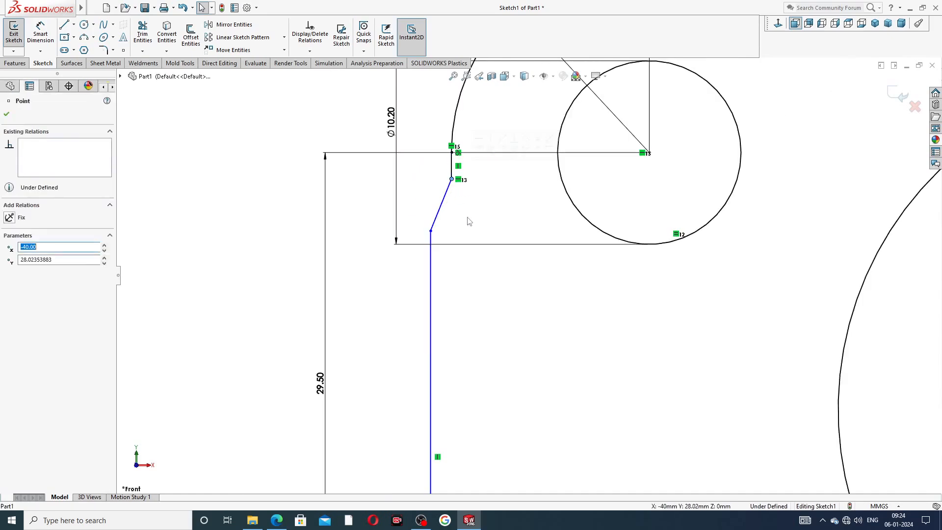
{"action": "left_click", "coordinate": [476, 272]}
{"action": "scroll", "coordinate": [482, 265], "scroll_direction": "up", "scroll_amount": 3}
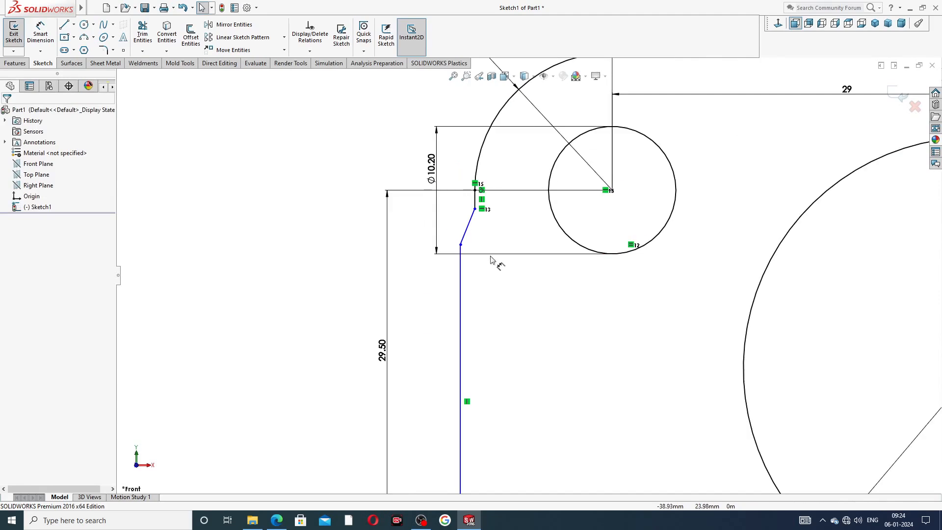
{"action": "scroll", "coordinate": [467, 252], "scroll_direction": "down", "scroll_amount": 4}
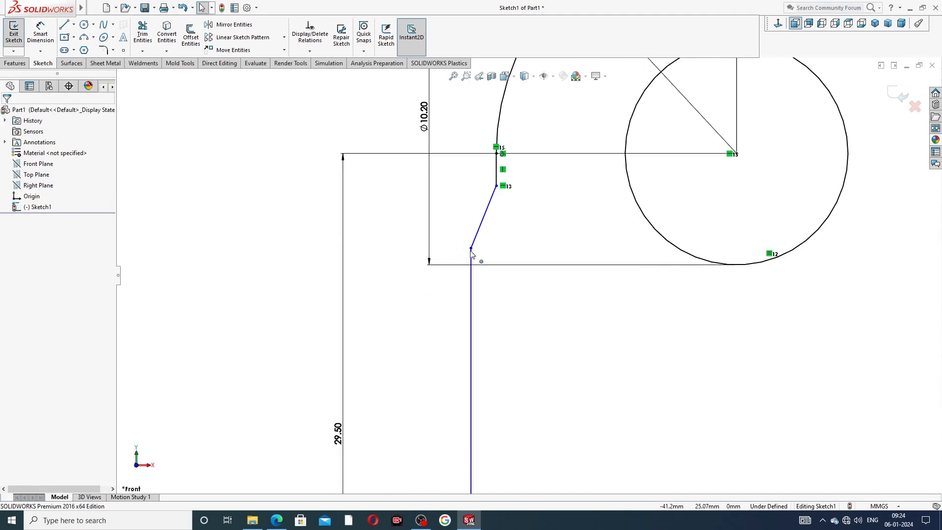
{"action": "left_click_drag", "start_coordinate": [469, 252], "coordinate": [472, 256]}
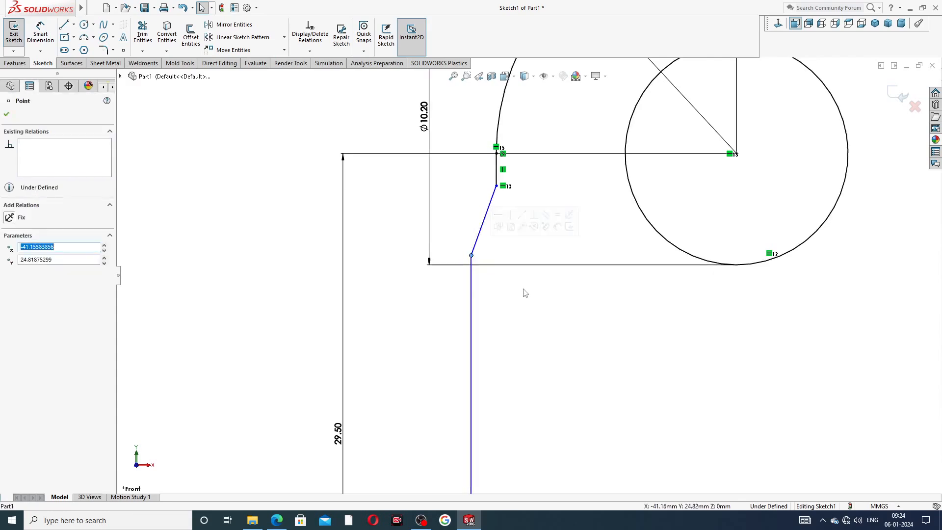
{"action": "left_click", "coordinate": [564, 227]}
Apply a 5 mm sketch fillet at the corner between the R11 arc and the R50 top arc
{"action": "scroll", "coordinate": [564, 228], "scroll_direction": "up", "scroll_amount": 3}
{"action": "scroll", "coordinate": [540, 191], "scroll_direction": "up", "scroll_amount": 3}
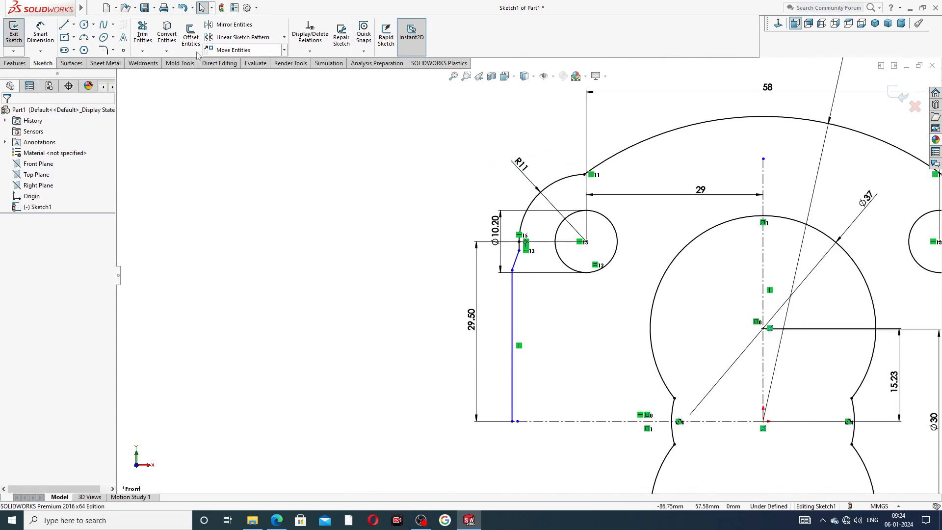
{"action": "left_click", "coordinate": [115, 50]}
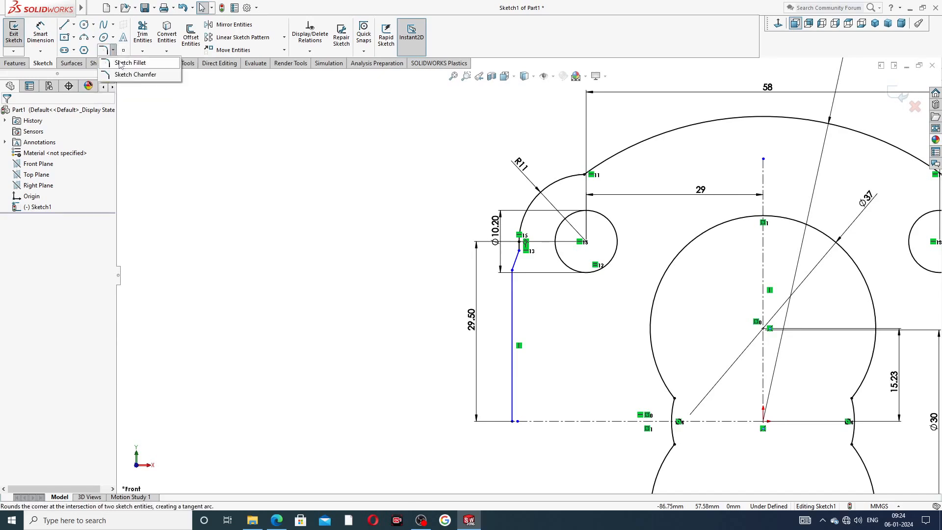
{"action": "left_click", "coordinate": [130, 62]}
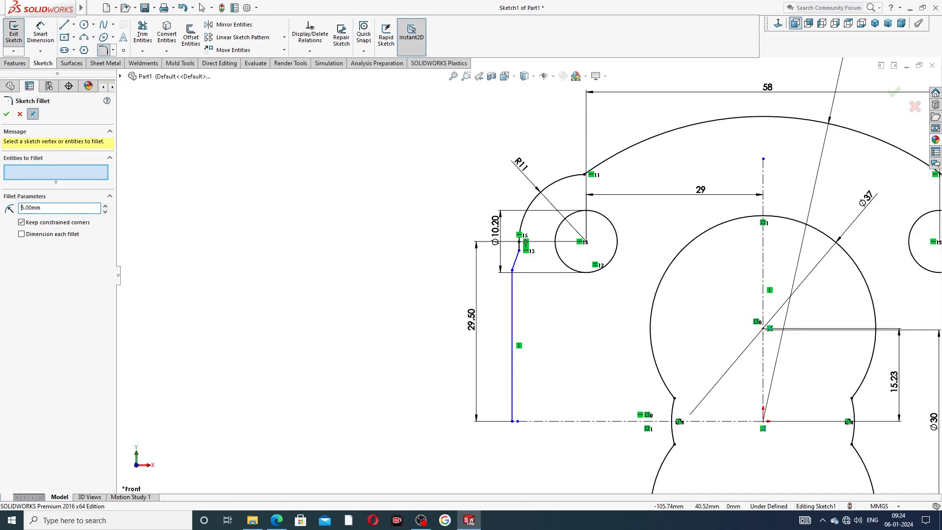
{"action": "left_click", "coordinate": [584, 176]}
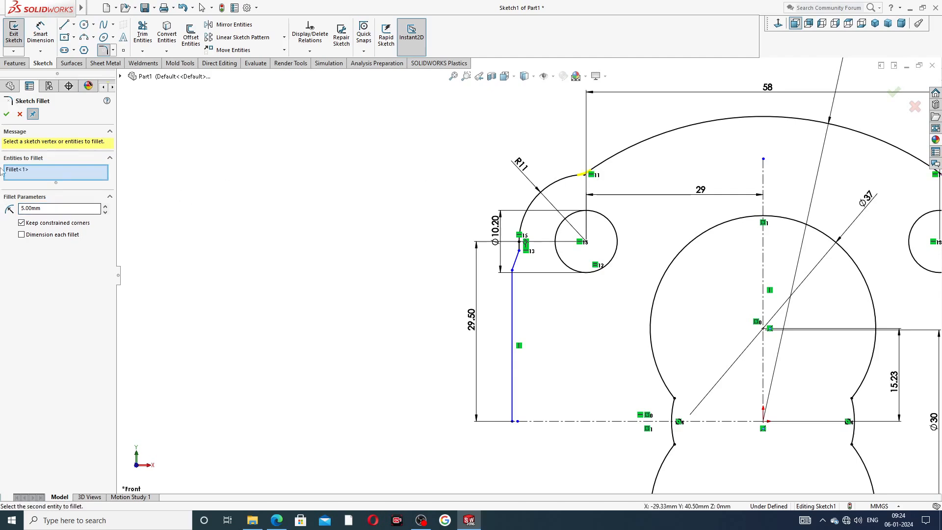
{"action": "left_click", "coordinate": [6, 114]}
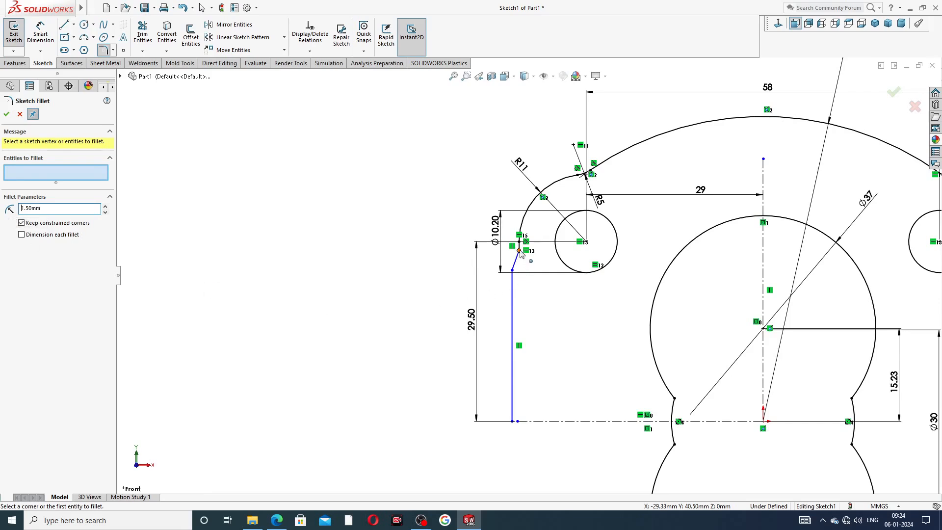
Apply a 1.5 mm sketch fillet at the corner between the short vertical line and the slanted line
{"action": "scroll", "coordinate": [526, 259], "scroll_direction": "down", "scroll_amount": 4}
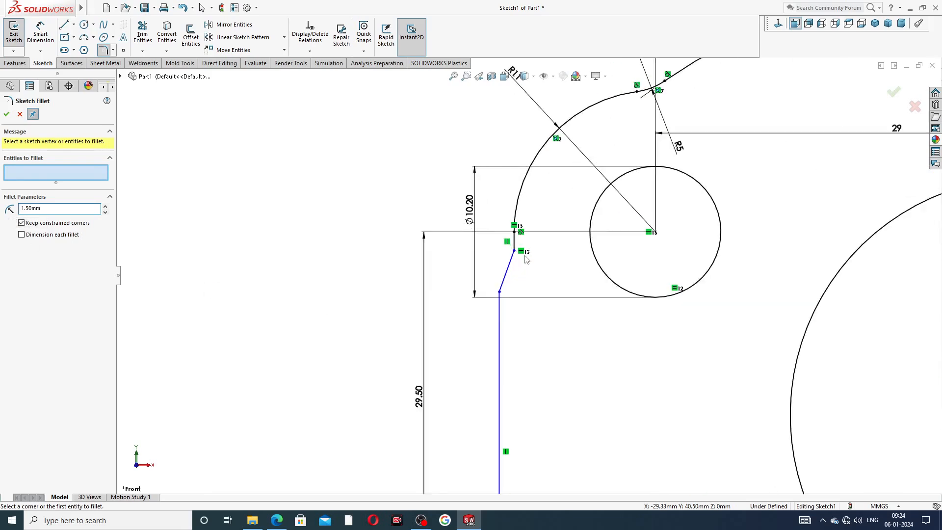
{"action": "left_click", "coordinate": [506, 253]}
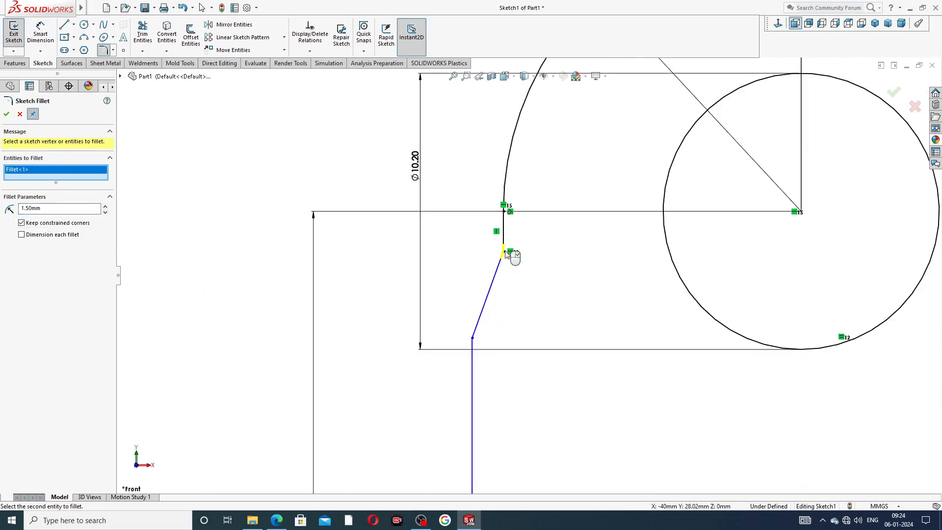
{"action": "left_click", "coordinate": [6, 116]}
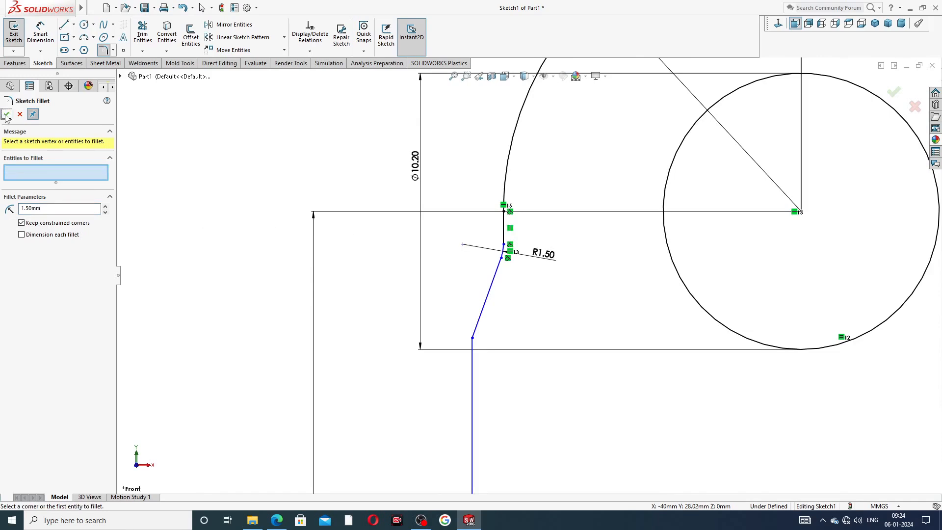
Reposition the R1.50 and R5 fillet dimensions slightly farther from their corners
{"action": "left_click", "coordinate": [547, 256]}
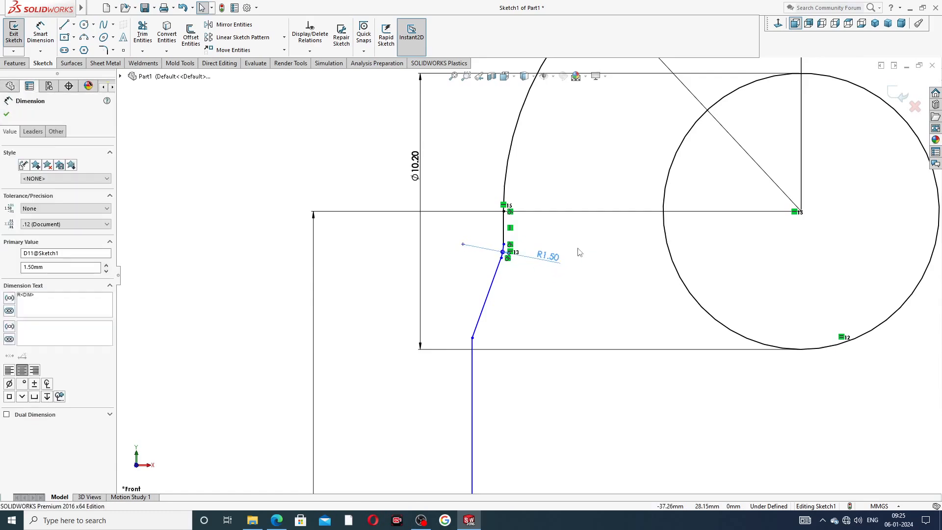
{"action": "left_click", "coordinate": [583, 235]}
{"action": "scroll", "coordinate": [604, 207], "scroll_direction": "up", "scroll_amount": 5}
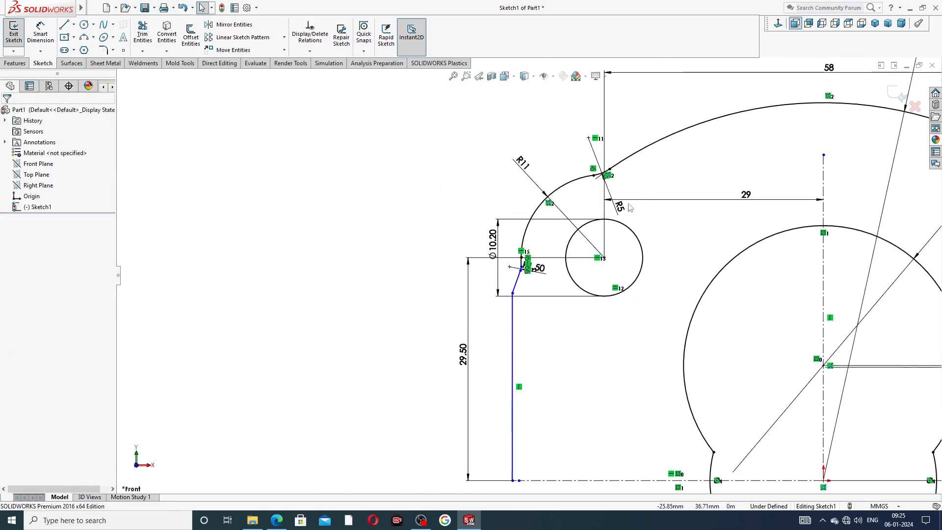
{"action": "mouse_move", "coordinate": [631, 208]}
{"action": "left_mouse_down"}
{"action": "mouse_move", "coordinate": [614, 192]}
{"action": "mouse_move", "coordinate": [633, 219]}
{"action": "left_mouse_up"}
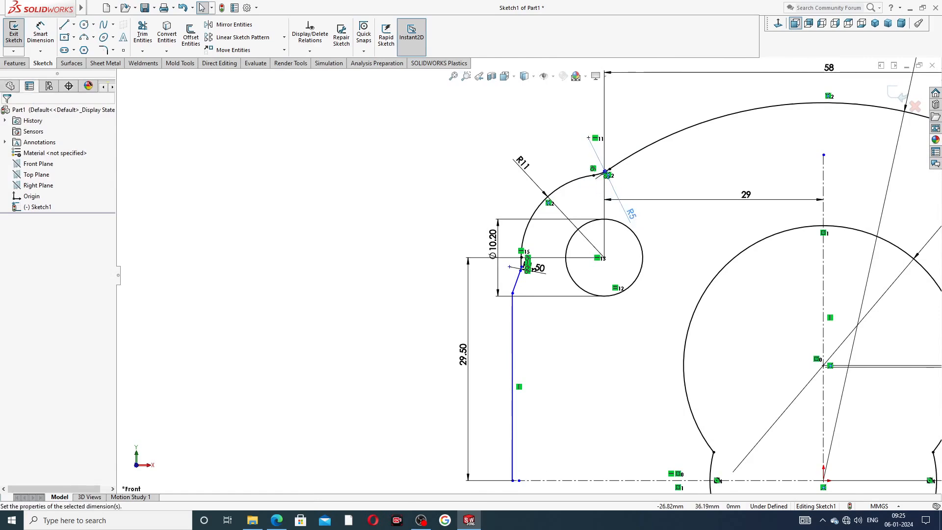
{"action": "left_click", "coordinate": [658, 172]}
Dimension the distance between the left vertical line and the vertical centreline as 42 mm, placing it below the horizontal centreline
{"action": "scroll", "coordinate": [677, 190], "scroll_direction": "up", "scroll_amount": 6}
{"action": "scroll", "coordinate": [655, 339], "scroll_direction": "down", "scroll_amount": 2}
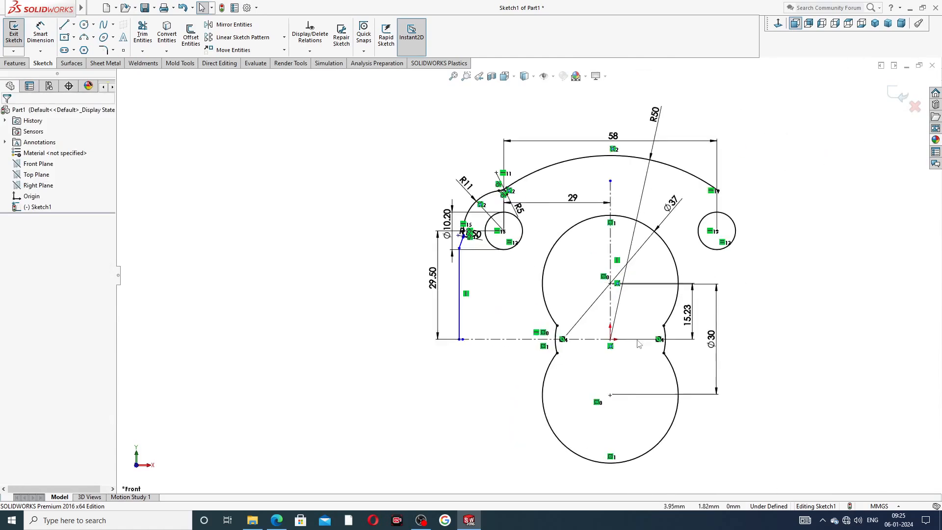
{"action": "scroll", "coordinate": [639, 343], "scroll_direction": "down", "scroll_amount": 1}
{"action": "left_click", "coordinate": [40, 34]}
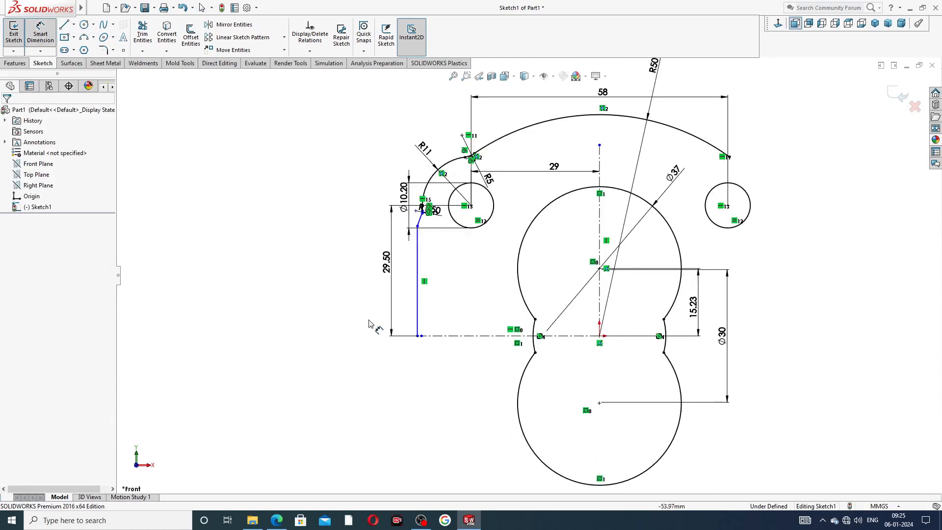
{"action": "left_click", "coordinate": [418, 302]}
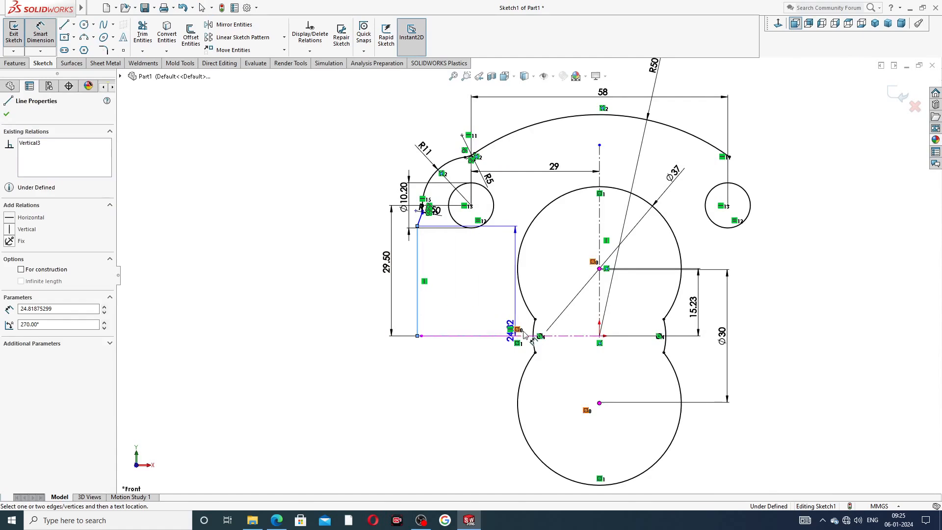
{"action": "left_click", "coordinate": [600, 314]}
{"action": "left_click", "coordinate": [497, 374]}
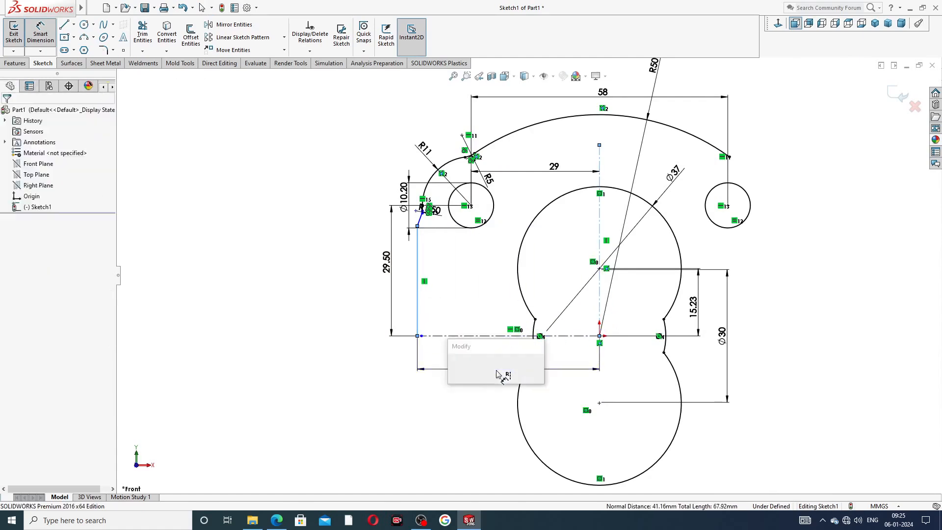
{"action": "type", "text": "2"}
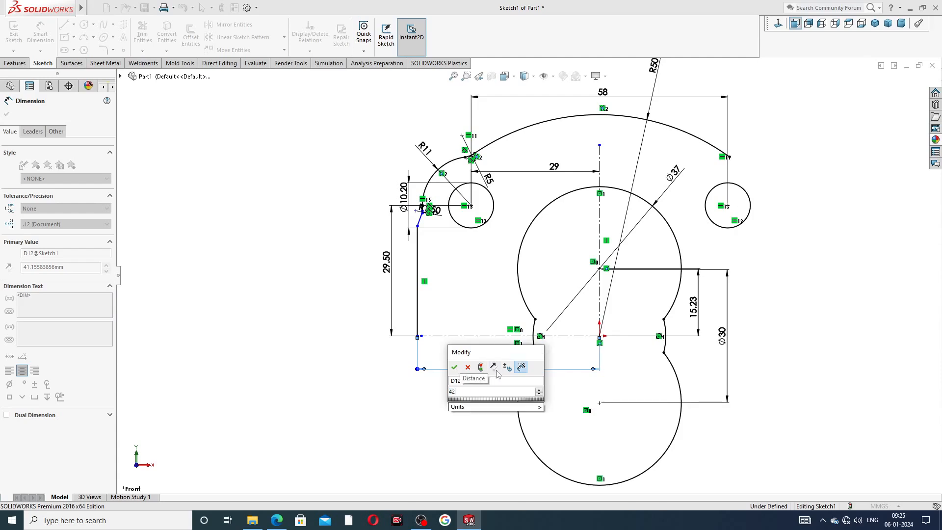
{"action": "key", "text": "Return"}
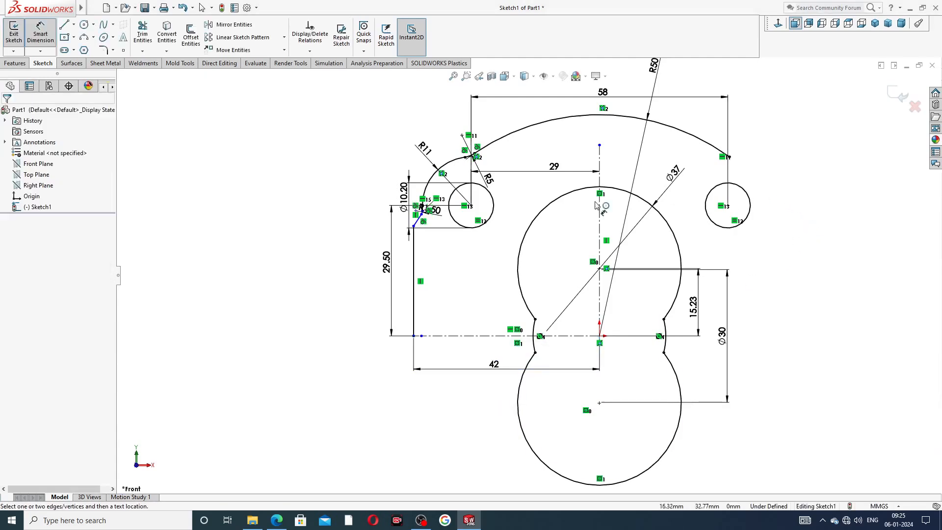
Reposition the R11 and R5 radius dimensions farther outward from their arcs
{"action": "scroll", "coordinate": [464, 193], "scroll_direction": "down", "scroll_amount": 1}
{"action": "scroll", "coordinate": [751, 194], "scroll_direction": "up", "scroll_amount": 2}
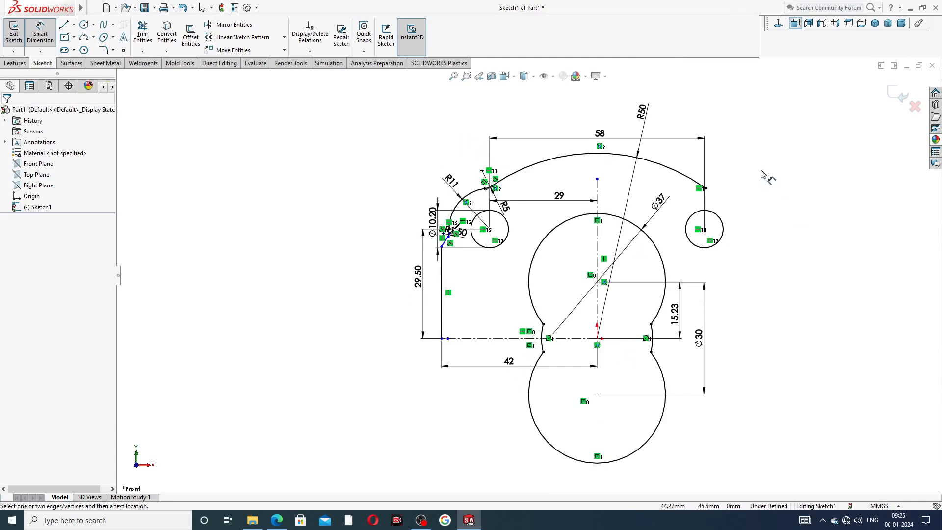
{"action": "right_click", "coordinate": [763, 184]}
{"action": "left_click", "coordinate": [788, 144]}
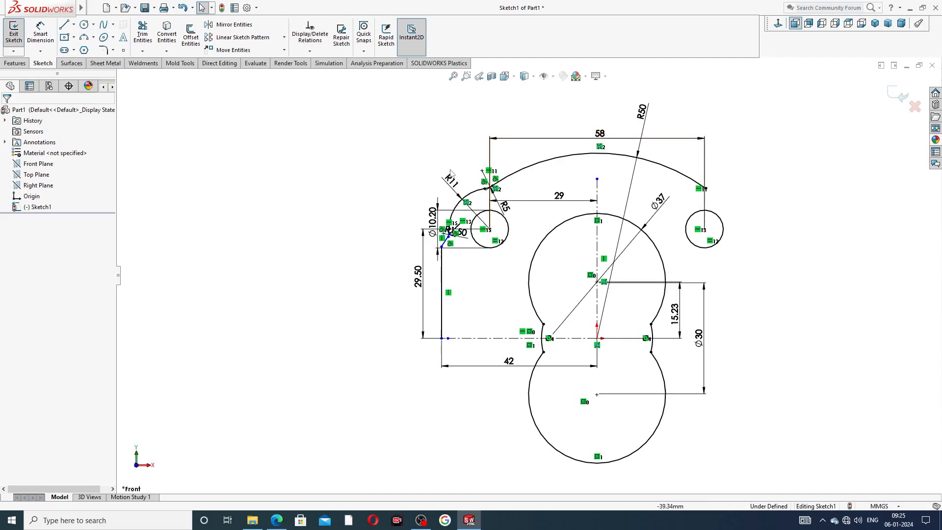
{"action": "left_click_drag", "start_coordinate": [450, 181], "coordinate": [440, 168]}
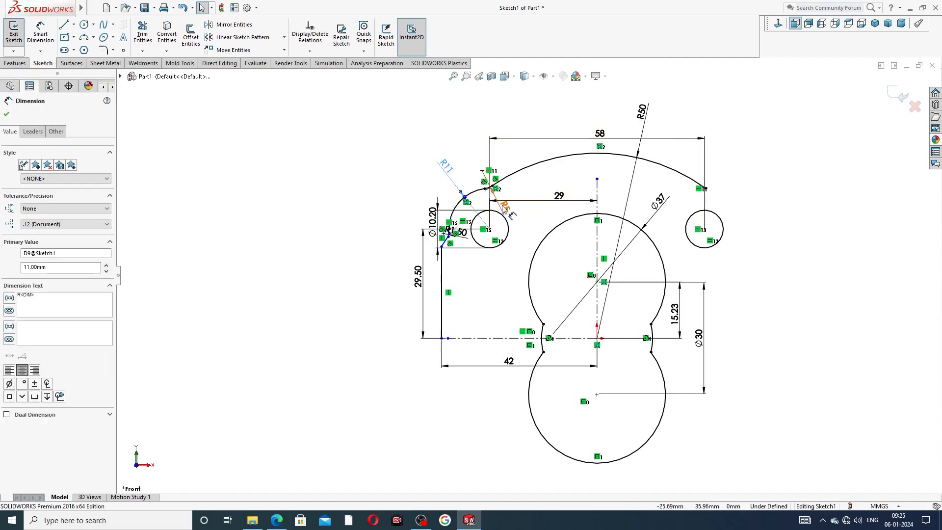
{"action": "left_click_drag", "start_coordinate": [503, 209], "coordinate": [557, 195]}
{"action": "left_click", "coordinate": [393, 158]}
{"action": "left_click", "coordinate": [556, 197]}
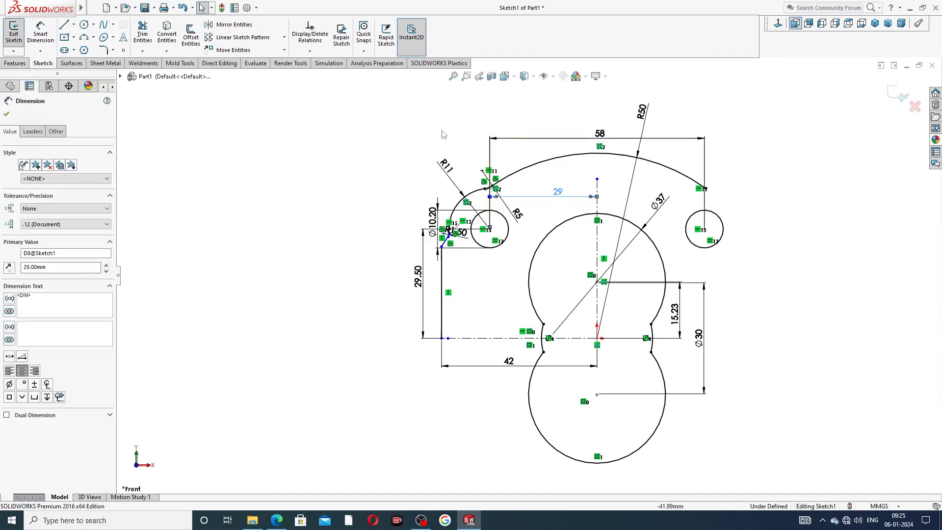
{"action": "left_click", "coordinate": [434, 181]}
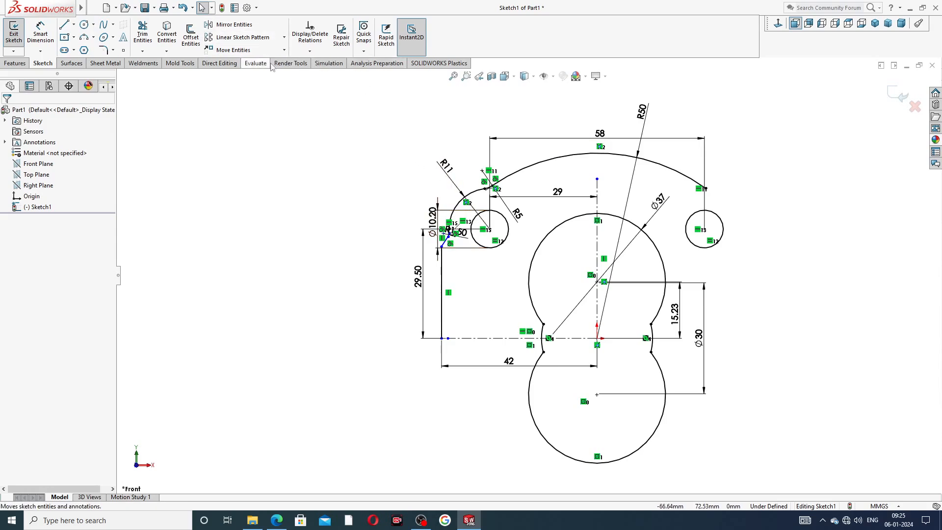
Mirror the left R5 fillet, R11 arc, short vertical line, R1.5 fillet, slanted line and long vertical line about the vertical centreline
{"action": "left_click", "coordinate": [252, 27]}
{"action": "scroll", "coordinate": [598, 193], "scroll_direction": "down", "scroll_amount": 2}
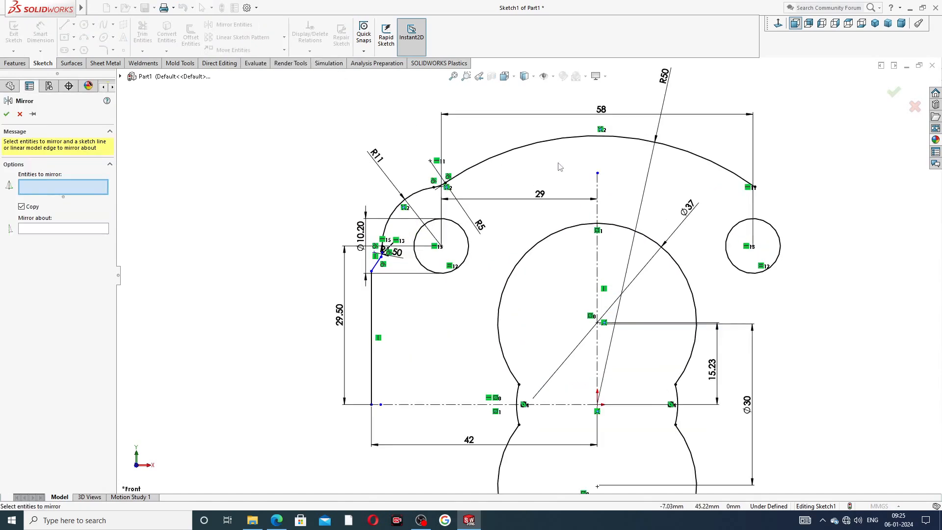
{"action": "scroll", "coordinate": [447, 167], "scroll_direction": "down", "scroll_amount": 2}
{"action": "left_click", "coordinate": [443, 199]}
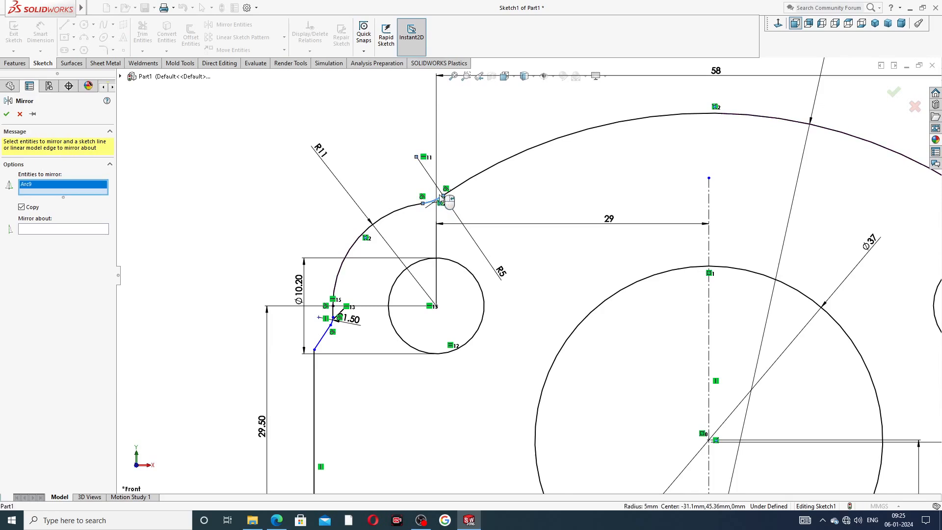
{"action": "left_click", "coordinate": [419, 204]}
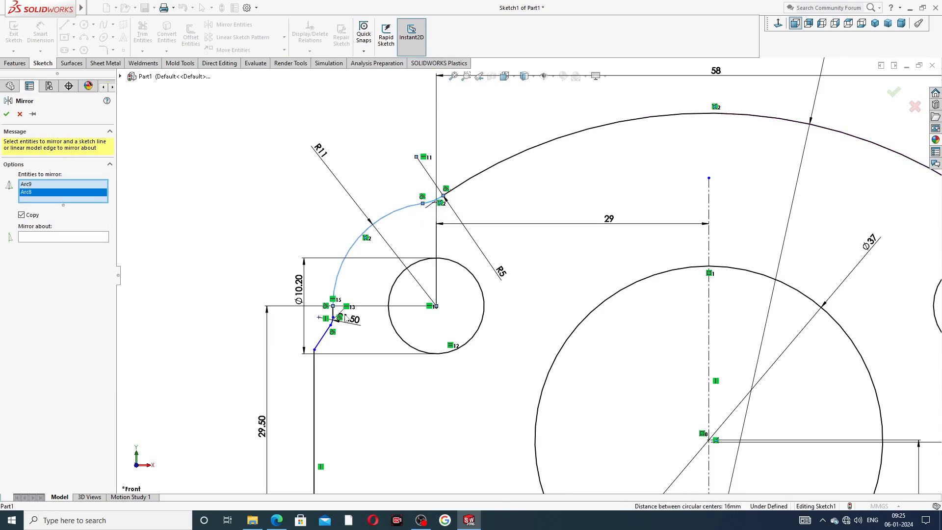
{"action": "scroll", "coordinate": [345, 317], "scroll_direction": "down", "scroll_amount": 2}
{"action": "left_click", "coordinate": [358, 306]}
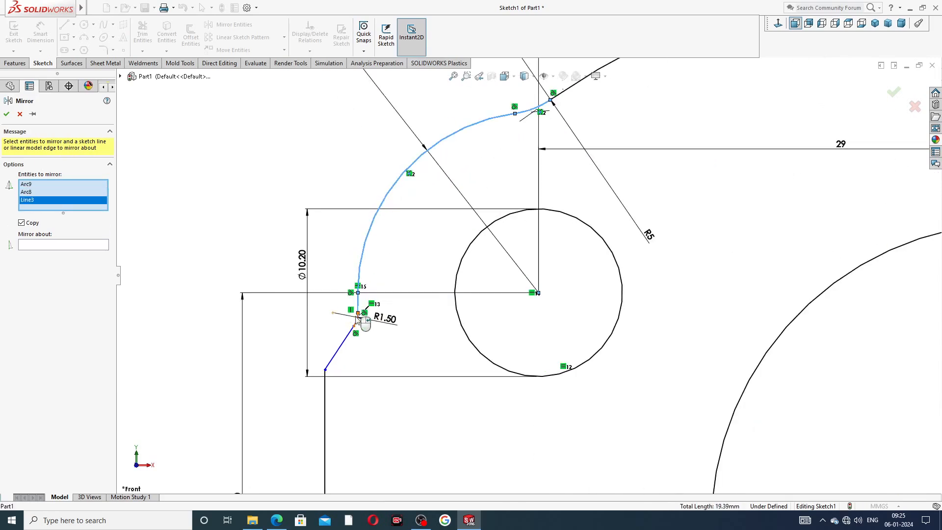
{"action": "scroll", "coordinate": [360, 319], "scroll_direction": "down", "scroll_amount": 1}
{"action": "left_click", "coordinate": [378, 320]}
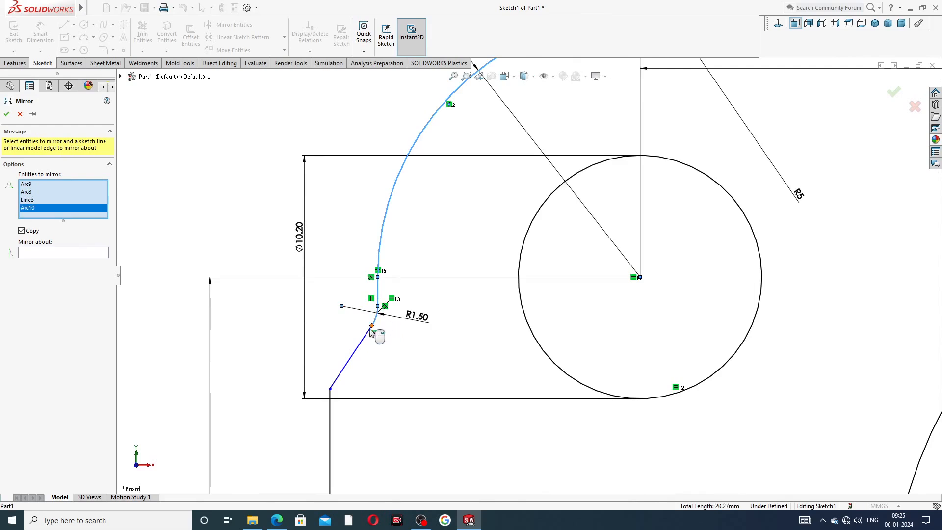
{"action": "left_click", "coordinate": [358, 360]}
{"action": "left_click", "coordinate": [333, 415]}
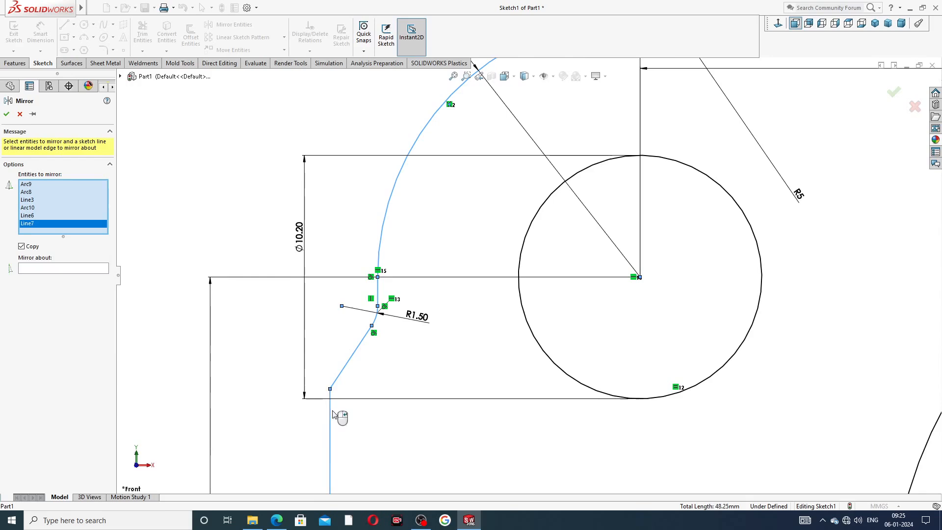
{"action": "scroll", "coordinate": [444, 365], "scroll_direction": "up", "scroll_amount": 5}
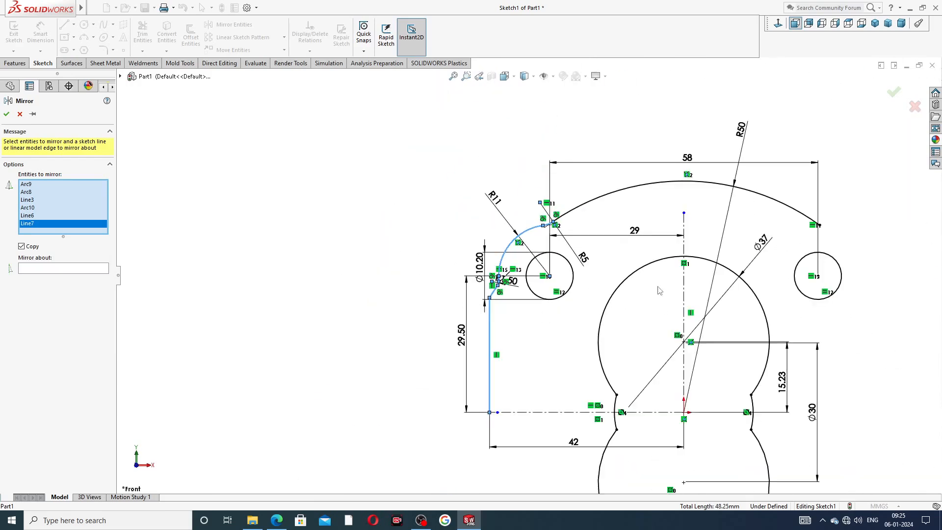
{"action": "left_click", "coordinate": [58, 269]}
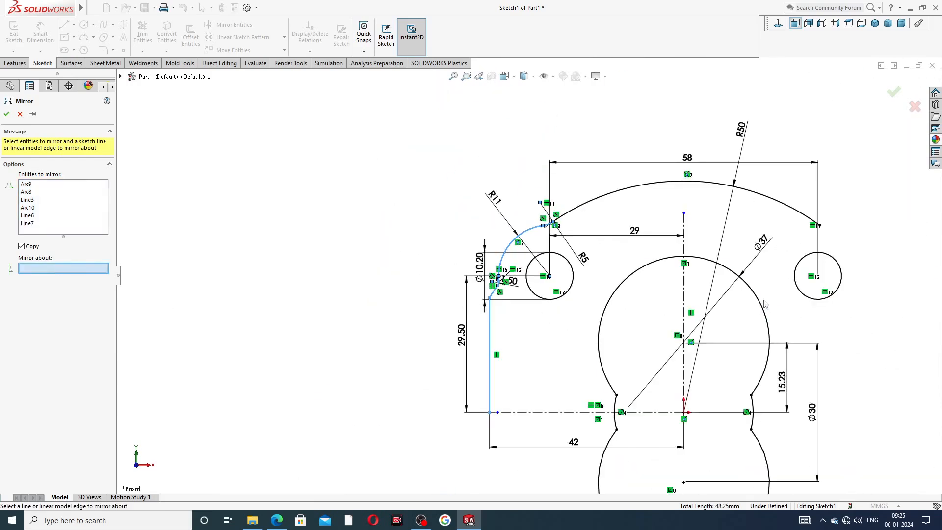
{"action": "left_click", "coordinate": [685, 247]}
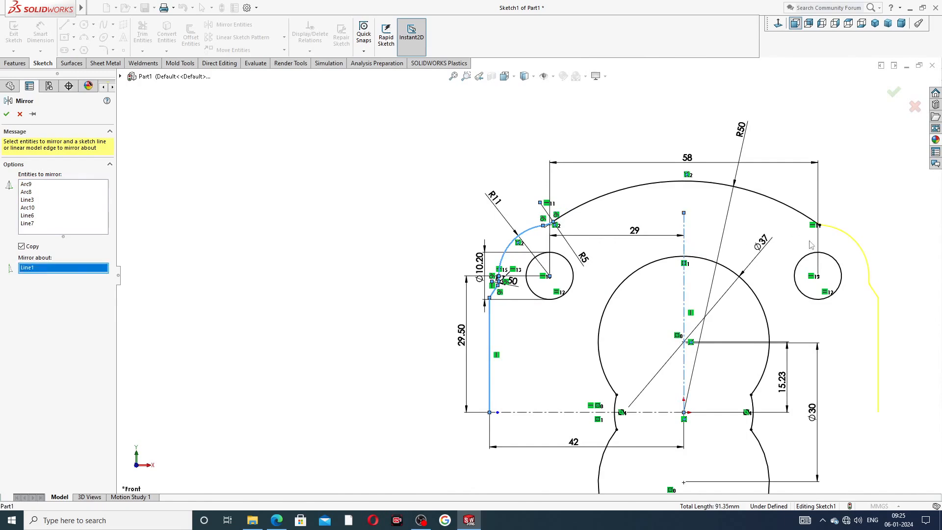
{"action": "scroll", "coordinate": [826, 278], "scroll_direction": "down", "scroll_amount": 2}
{"action": "left_click", "coordinate": [893, 92]}
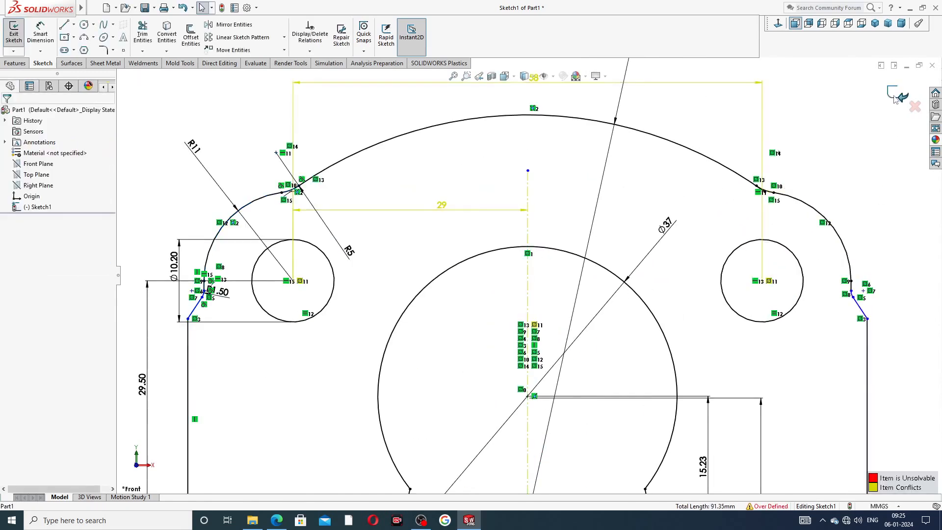
Delete the 29 mm dimension between the left small hole and the vertical centreline
{"action": "scroll", "coordinate": [828, 176], "scroll_direction": "up", "scroll_amount": 2}
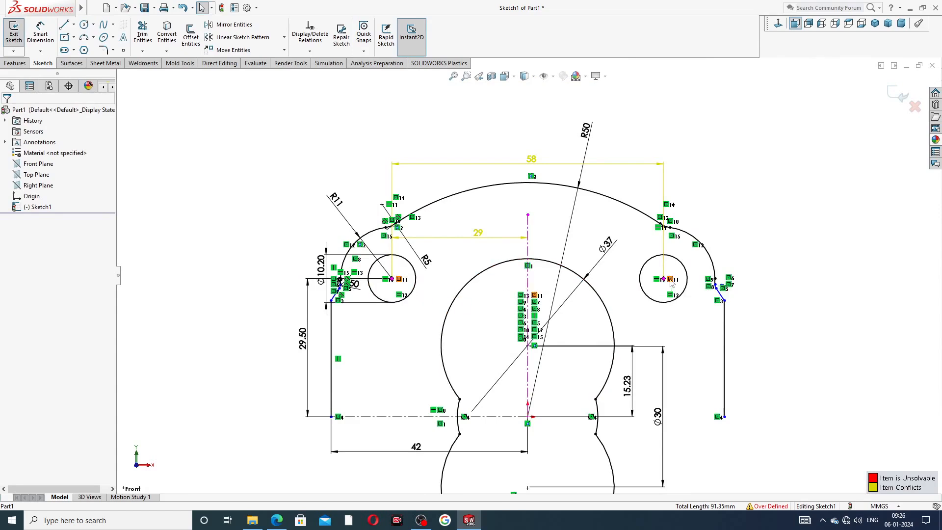
{"action": "left_click", "coordinate": [501, 240]}
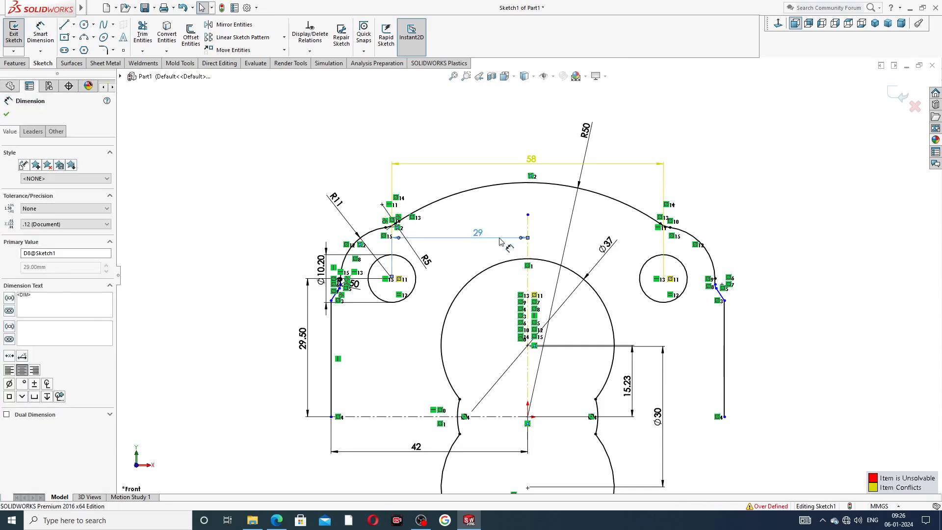
{"action": "key", "text": "Delete"}
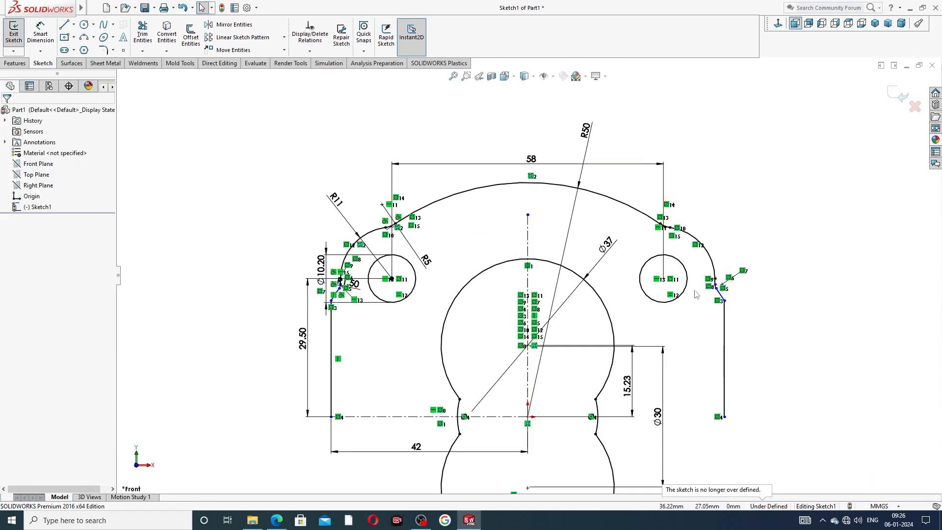
Trim the leftover end of the R50 arc that overshoots the right-hand R5 fillet, using trim to closest
{"action": "scroll", "coordinate": [673, 295], "scroll_direction": "down", "scroll_amount": 5}
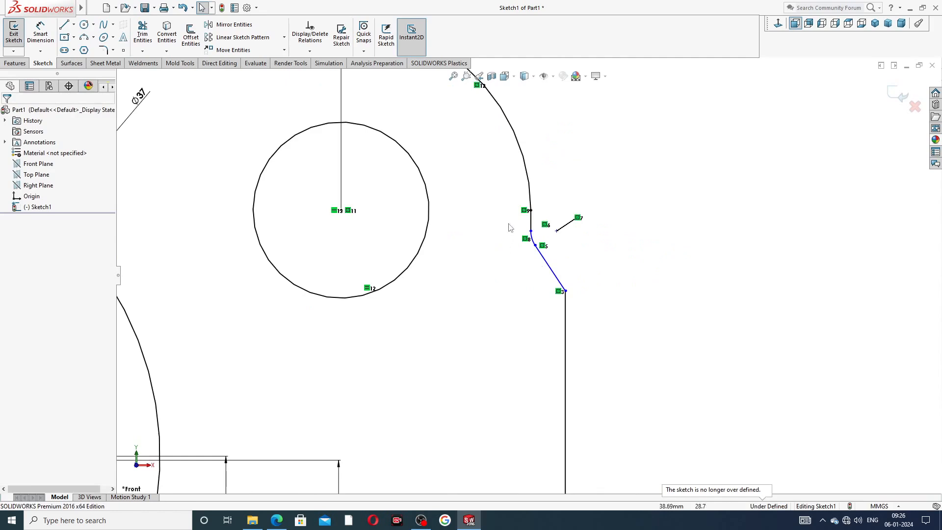
{"action": "scroll", "coordinate": [513, 216], "scroll_direction": "up", "scroll_amount": 2}
{"action": "scroll", "coordinate": [479, 185], "scroll_direction": "down", "scroll_amount": 5}
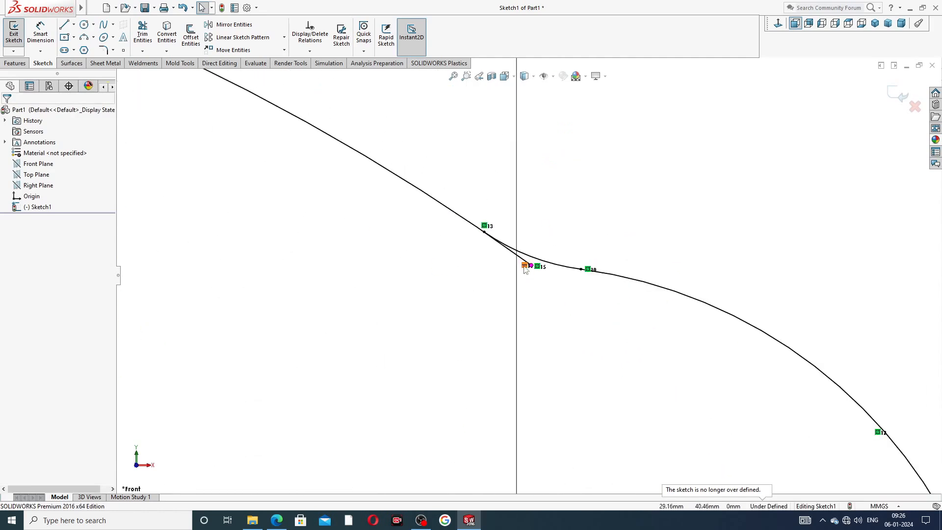
{"action": "left_click", "coordinate": [143, 34]}
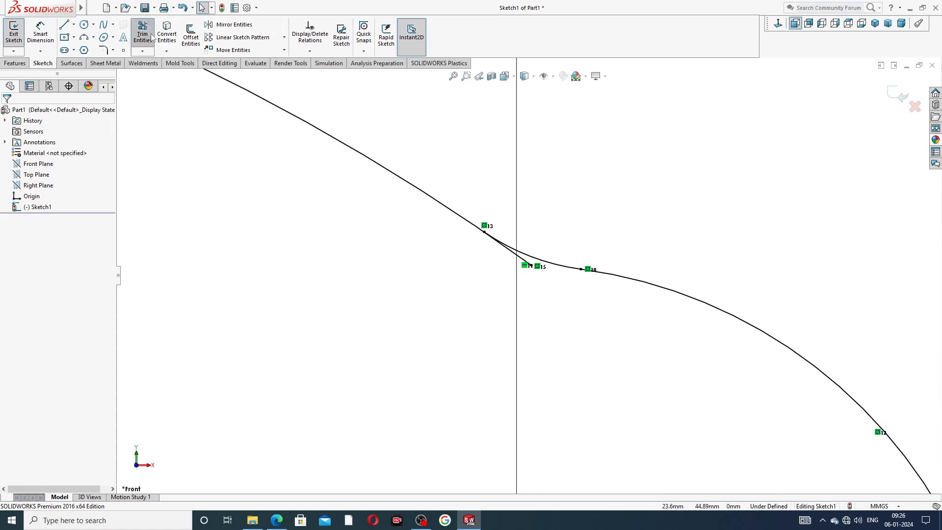
{"action": "left_click", "coordinate": [521, 259]}
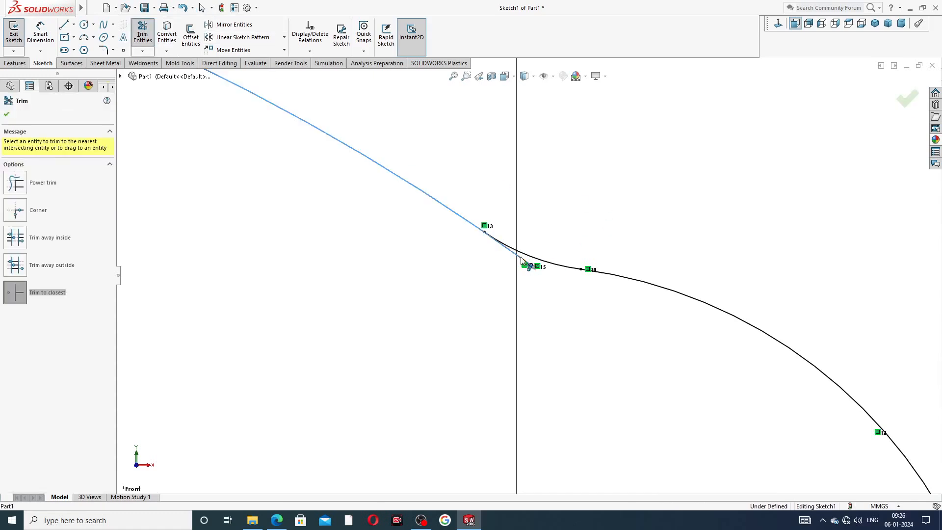
{"action": "scroll", "coordinate": [614, 228], "scroll_direction": "up", "scroll_amount": 4}
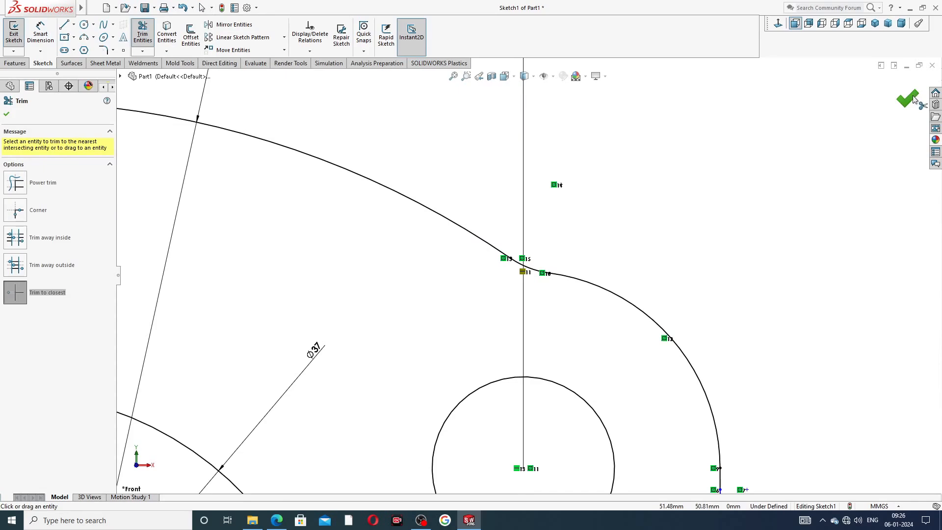
{"action": "key", "text": "Escape"}
{"action": "scroll", "coordinate": [555, 221], "scroll_direction": "up", "scroll_amount": 5}
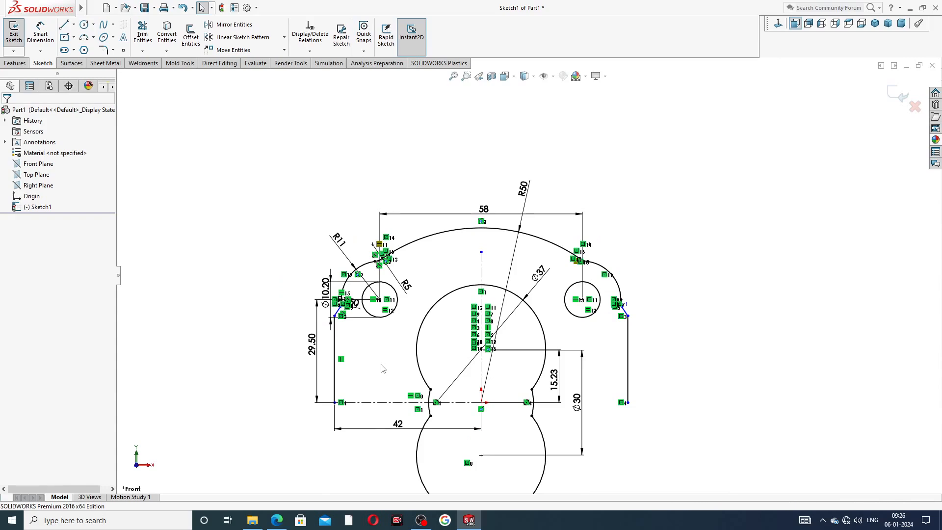
{"action": "scroll", "coordinate": [385, 370], "scroll_direction": "down", "scroll_amount": 1}
{"action": "scroll", "coordinate": [415, 394], "scroll_direction": "down", "scroll_amount": 1}
{"action": "scroll", "coordinate": [498, 372], "scroll_direction": "up", "scroll_amount": 2}
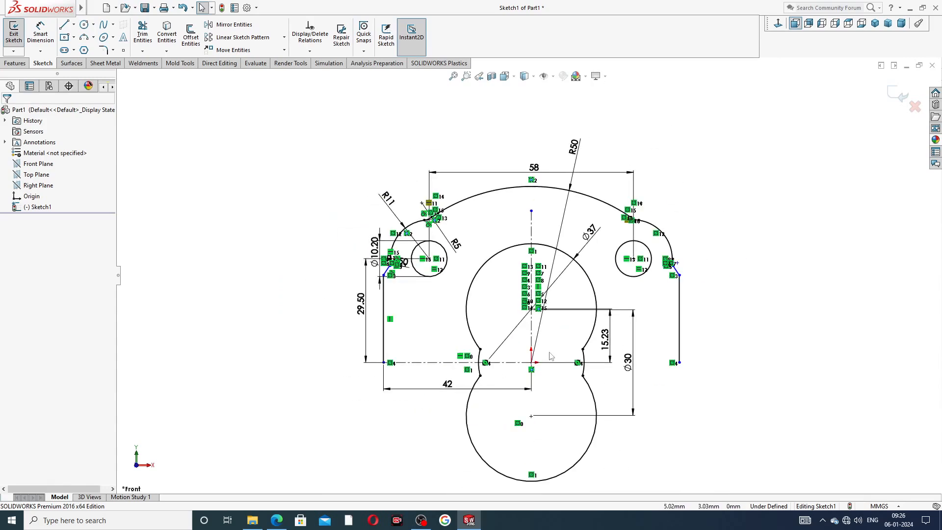
{"action": "scroll", "coordinate": [487, 332], "scroll_direction": "down", "scroll_amount": 1}
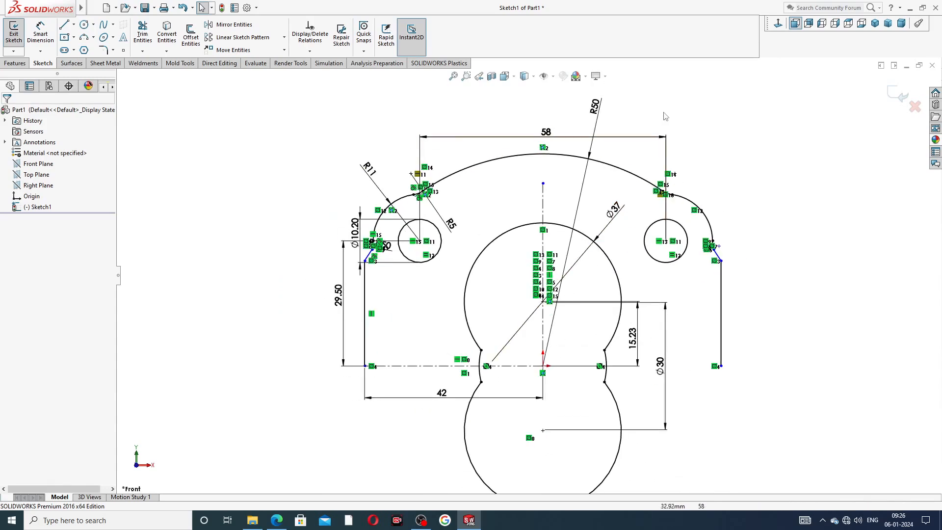
{"action": "left_click", "coordinate": [250, 27]}
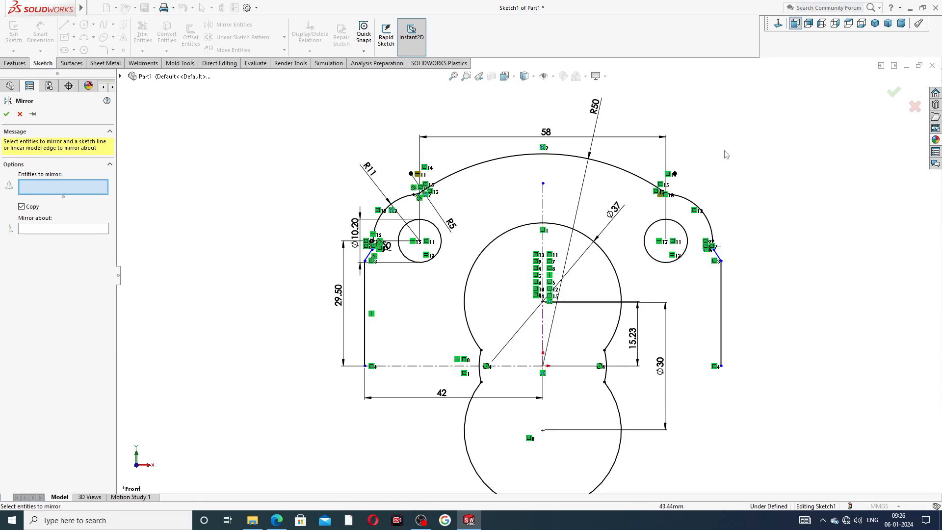
{"action": "mouse_move", "coordinate": [759, 148]}
{"action": "left_mouse_down"}
{"action": "mouse_move", "coordinate": [766, 226]}
{"action": "mouse_move", "coordinate": [680, 324]}
{"action": "mouse_move", "coordinate": [623, 247]}
{"action": "mouse_move", "coordinate": [638, 156]}
{"action": "left_mouse_up"}
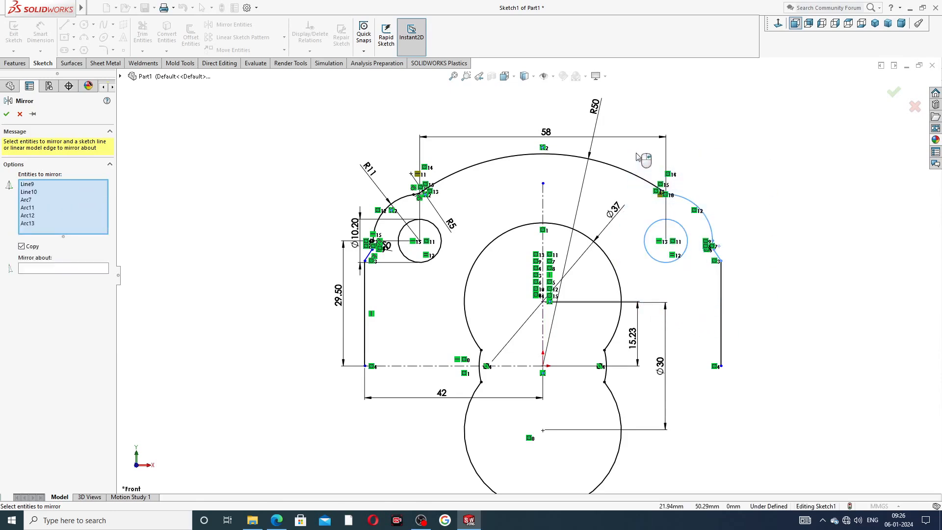
{"action": "left_click", "coordinate": [19, 114]}
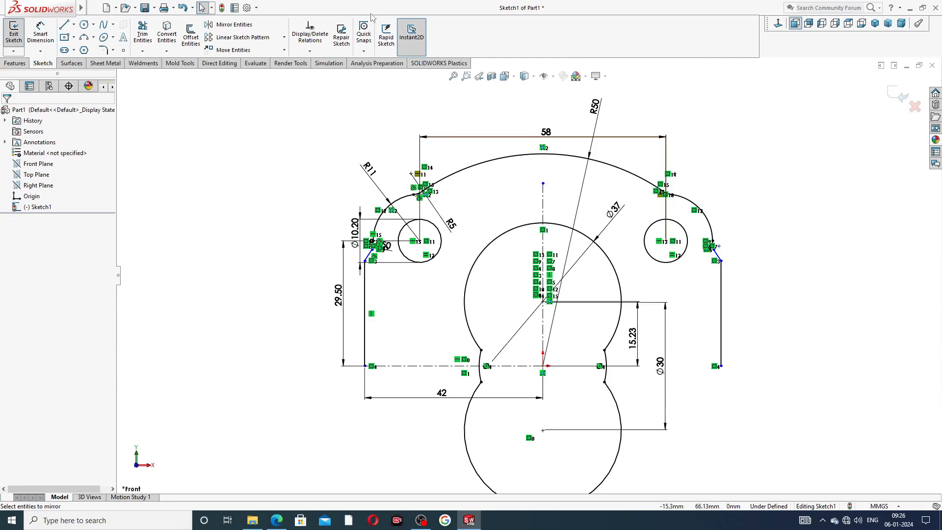
Start a sketch mirror with the R50 arc, right-side outline and hole, left R5 fillet, R11 arc and short vertical line as entities
{"action": "left_click", "coordinate": [248, 26]}
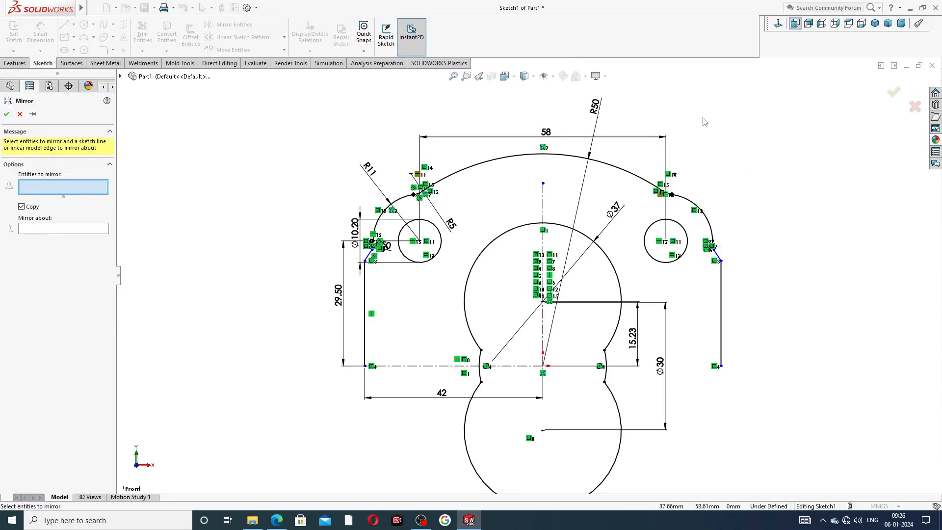
{"action": "mouse_move", "coordinate": [654, 163]}
{"action": "left_mouse_down"}
{"action": "mouse_move", "coordinate": [655, 275]}
{"action": "mouse_move", "coordinate": [751, 280]}
{"action": "left_mouse_up"}
{"action": "scroll", "coordinate": [424, 194], "scroll_direction": "down", "scroll_amount": 6}
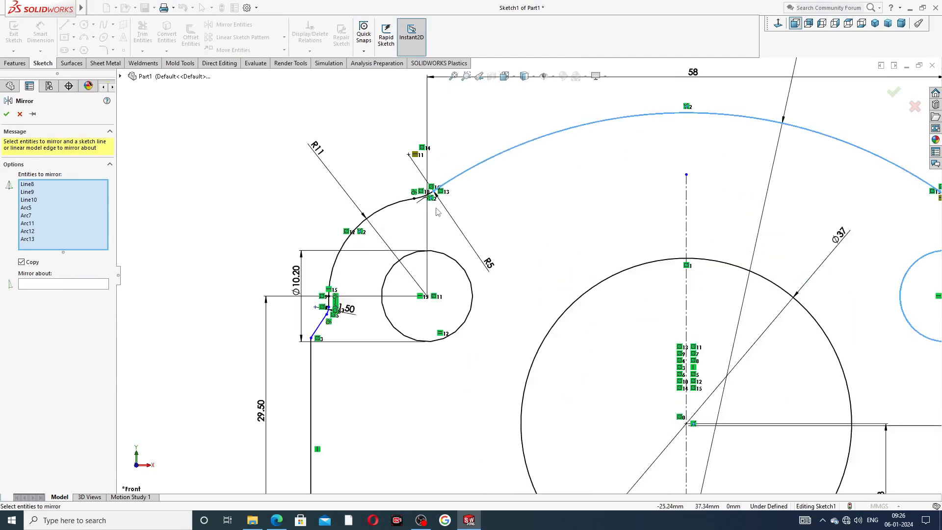
{"action": "left_click", "coordinate": [432, 205]}
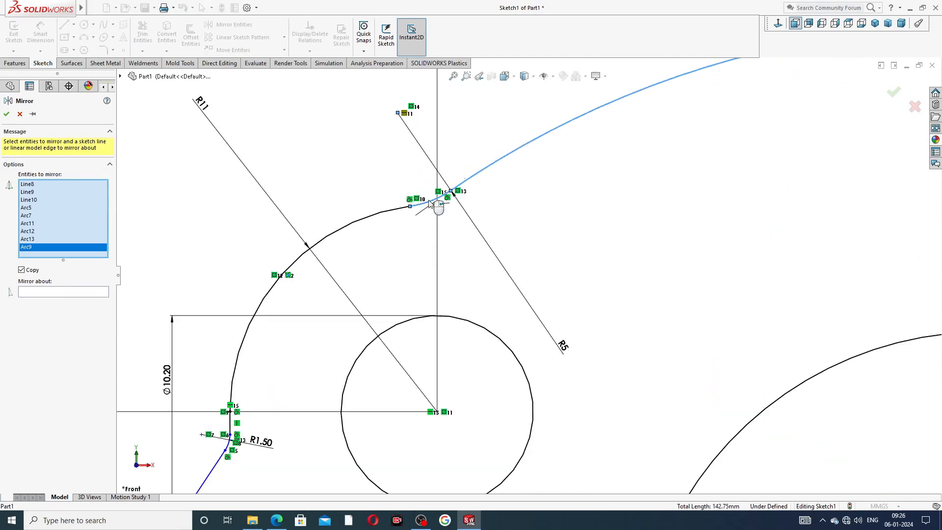
{"action": "left_click", "coordinate": [399, 210]}
{"action": "scroll", "coordinate": [259, 398], "scroll_direction": "down", "scroll_amount": 2}
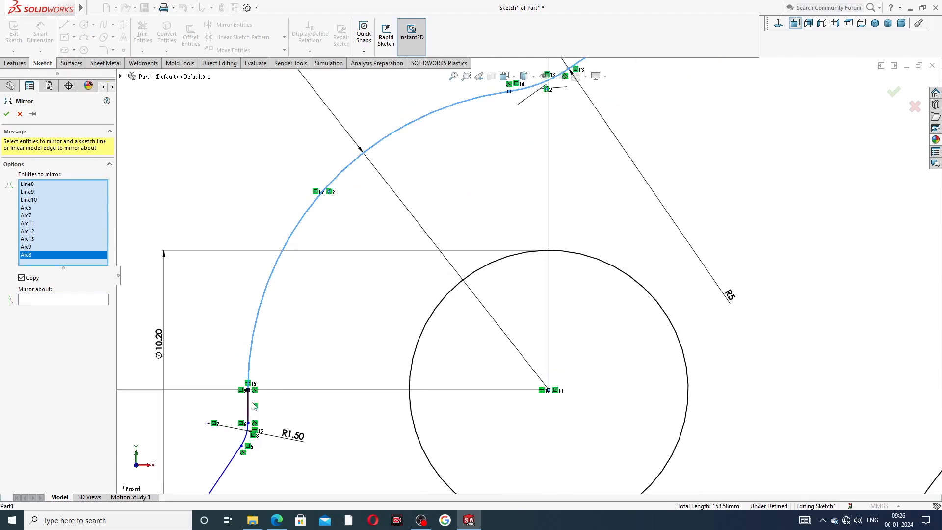
{"action": "left_click", "coordinate": [249, 405]}
Add the left R1.5 fillet, slanted line, long vertical line and small left hole to the entities to mirror
{"action": "scroll", "coordinate": [297, 417], "scroll_direction": "up", "scroll_amount": 4}
{"action": "scroll", "coordinate": [400, 366], "scroll_direction": "down", "scroll_amount": 4}
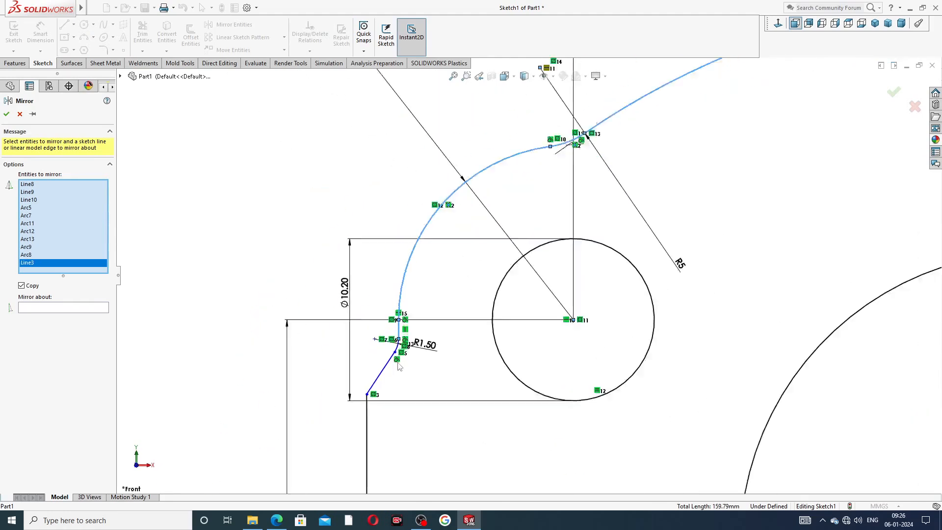
{"action": "left_click", "coordinate": [420, 324]}
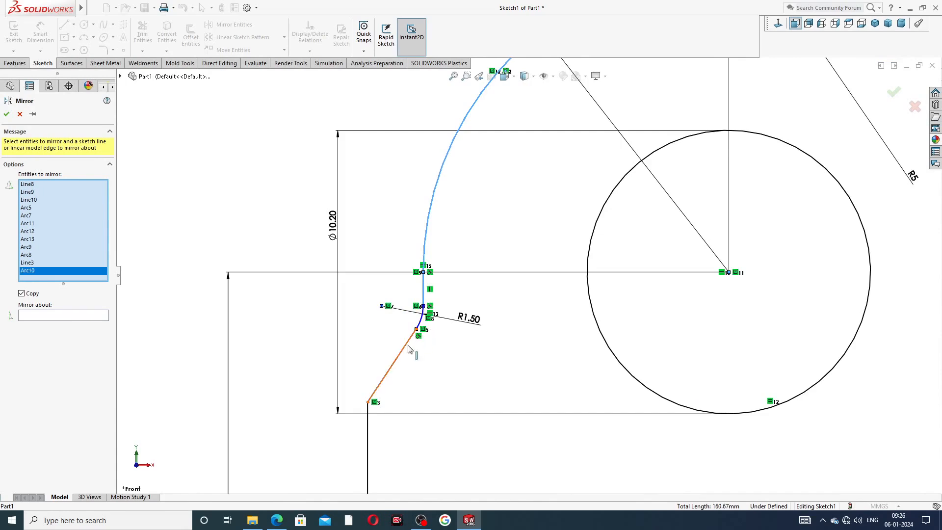
{"action": "left_click", "coordinate": [410, 346]}
{"action": "left_click", "coordinate": [369, 431]}
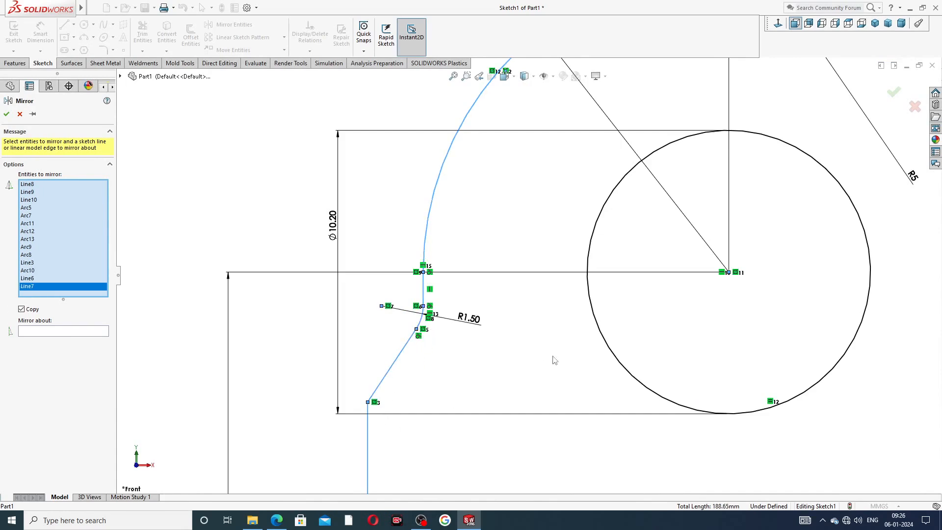
{"action": "left_click", "coordinate": [590, 333]}
{"action": "scroll", "coordinate": [673, 305], "scroll_direction": "up", "scroll_amount": 3}
{"action": "scroll", "coordinate": [511, 364], "scroll_direction": "up", "scroll_amount": 3}
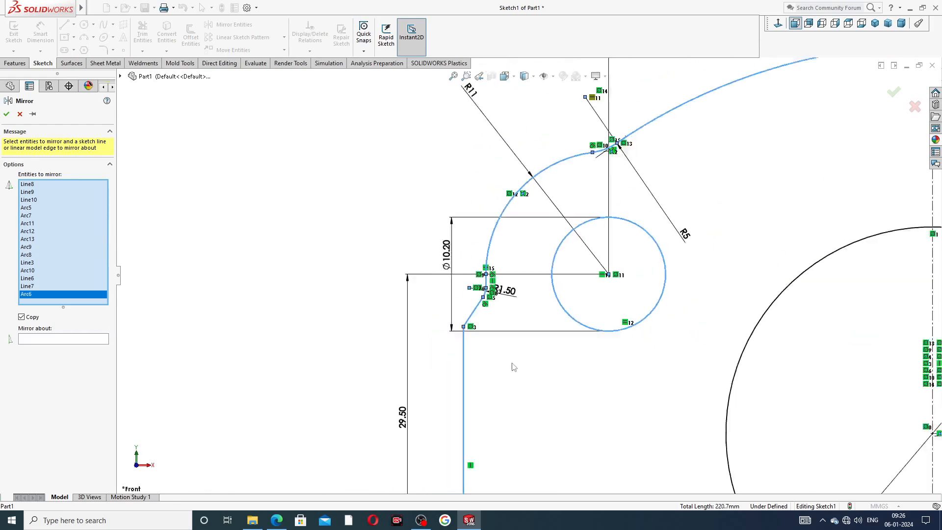
{"action": "scroll", "coordinate": [511, 364], "scroll_direction": "up", "scroll_amount": 2}
{"action": "scroll", "coordinate": [610, 337], "scroll_direction": "up", "scroll_amount": 3}
{"action": "scroll", "coordinate": [786, 287], "scroll_direction": "down", "scroll_amount": 2}
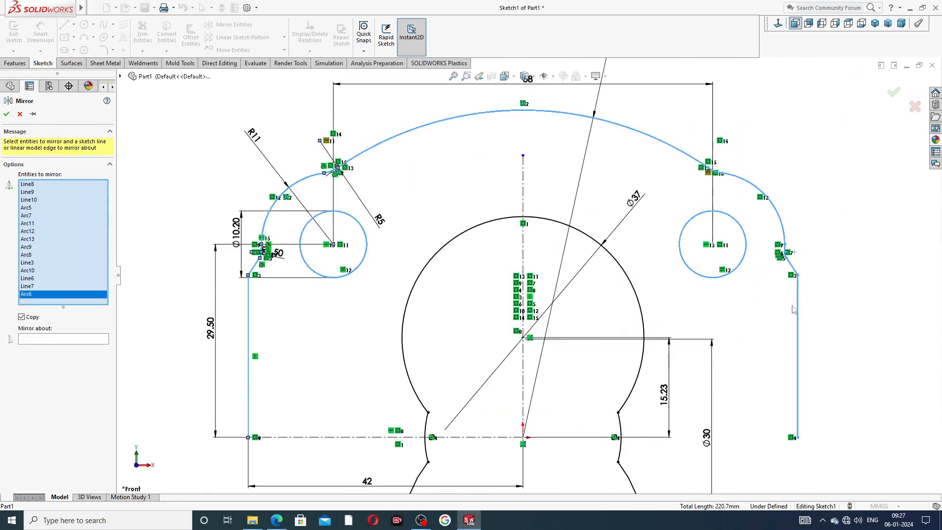
{"action": "key", "text": "z"}
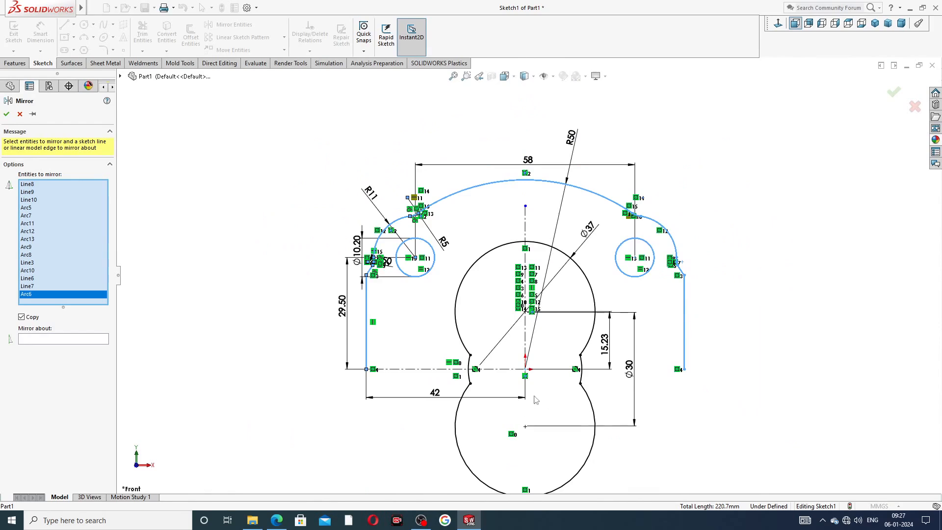
Mirror the selected upper outline and both small holes about the horizontal centreline
{"action": "left_click", "coordinate": [91, 339]}
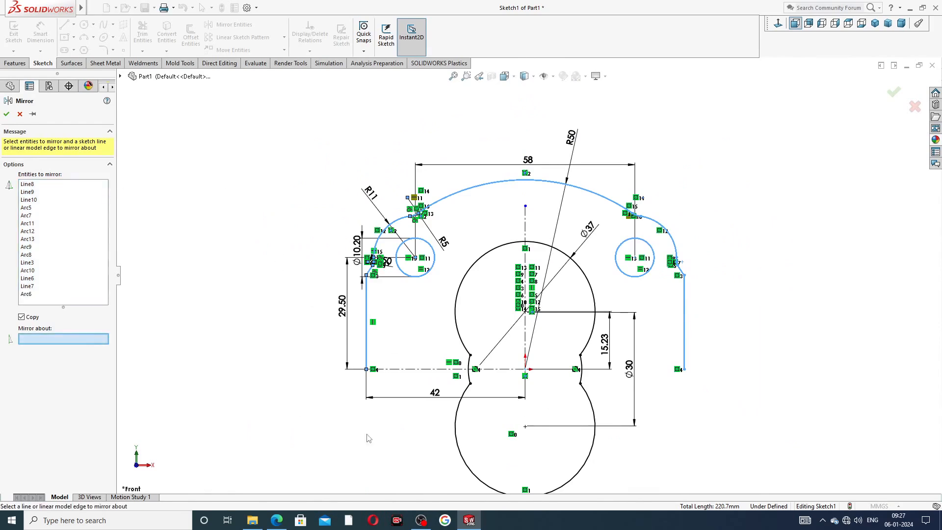
{"action": "left_click", "coordinate": [419, 371]}
{"action": "scroll", "coordinate": [421, 344], "scroll_direction": "up", "scroll_amount": 3}
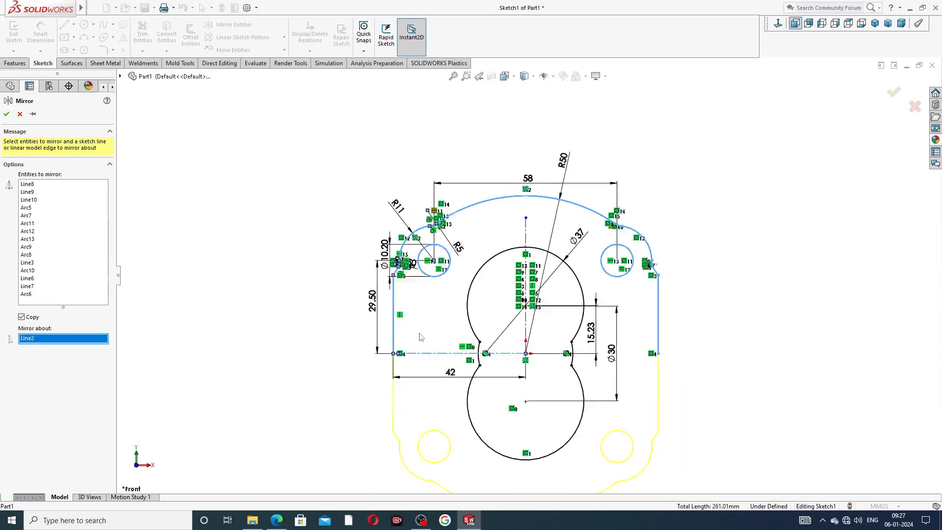
{"action": "scroll", "coordinate": [485, 356], "scroll_direction": "down", "scroll_amount": 5}
{"action": "scroll", "coordinate": [485, 356], "scroll_direction": "down", "scroll_amount": 2}
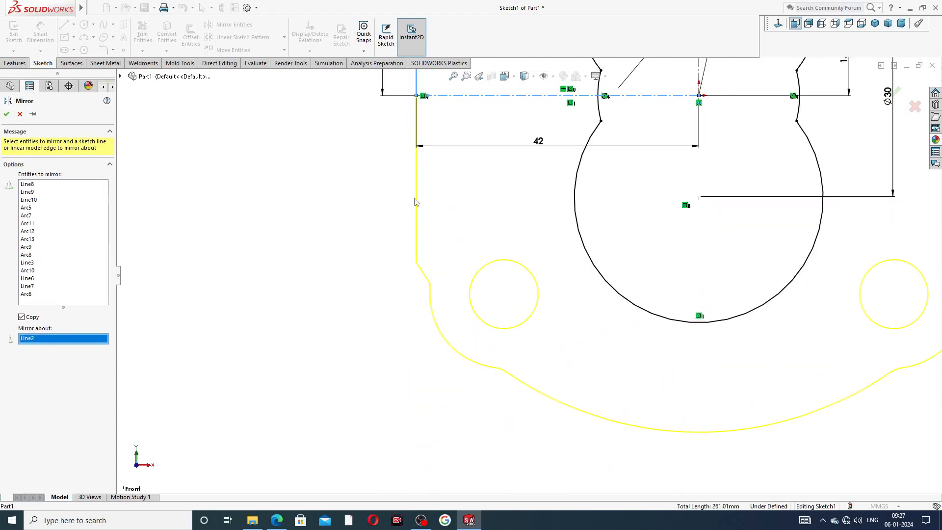
{"action": "scroll", "coordinate": [840, 301], "scroll_direction": "up", "scroll_amount": 3}
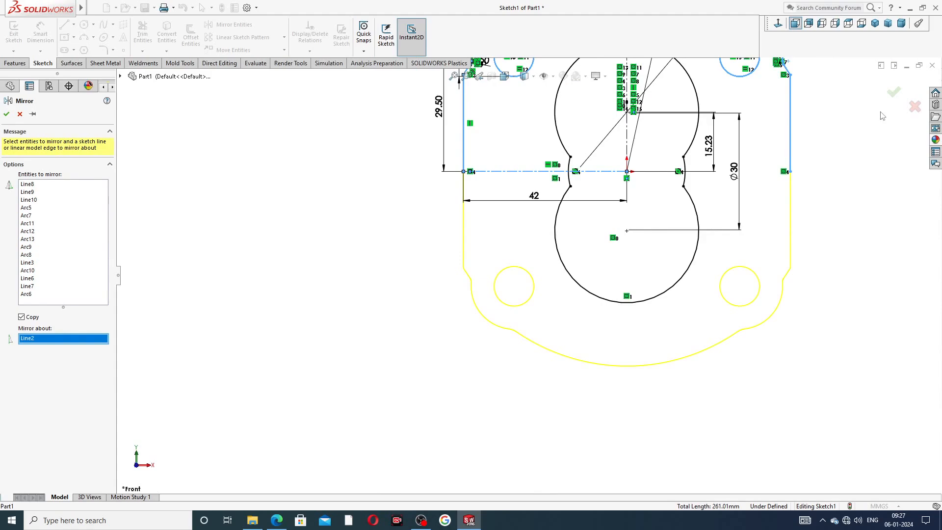
{"action": "left_click", "coordinate": [893, 93]}
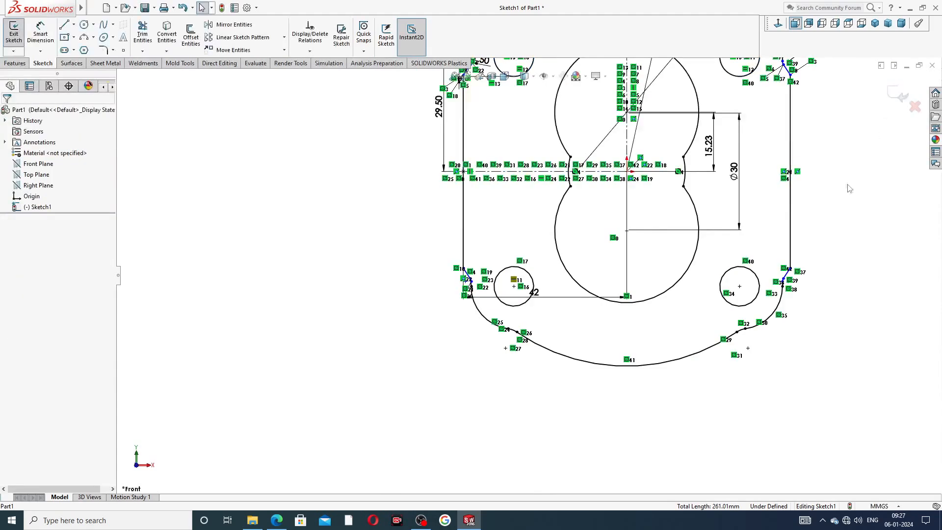
Examine the mirrored lower corners, the holes and the complete plate profile for closed, symmetric geometry
{"action": "scroll", "coordinate": [781, 279], "scroll_direction": "down", "scroll_amount": 7}
{"action": "scroll", "coordinate": [627, 290], "scroll_direction": "up", "scroll_amount": 3}
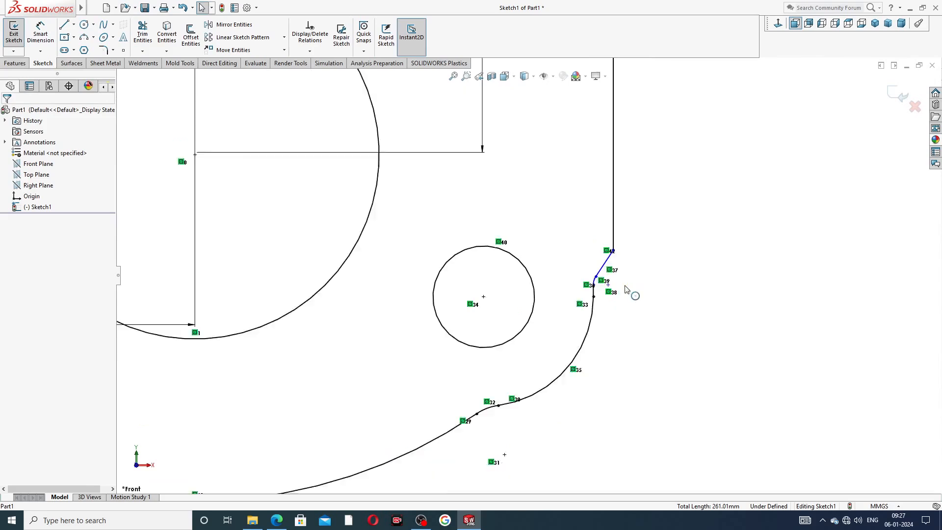
{"action": "scroll", "coordinate": [441, 368], "scroll_direction": "up", "scroll_amount": 5}
{"action": "scroll", "coordinate": [236, 305], "scroll_direction": "down", "scroll_amount": 4}
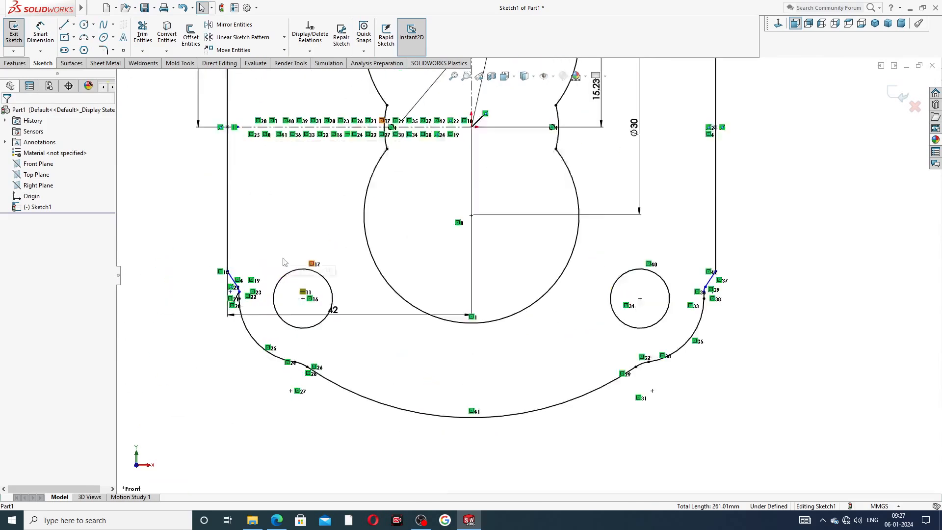
{"action": "scroll", "coordinate": [577, 476], "scroll_direction": "up", "scroll_amount": 5}
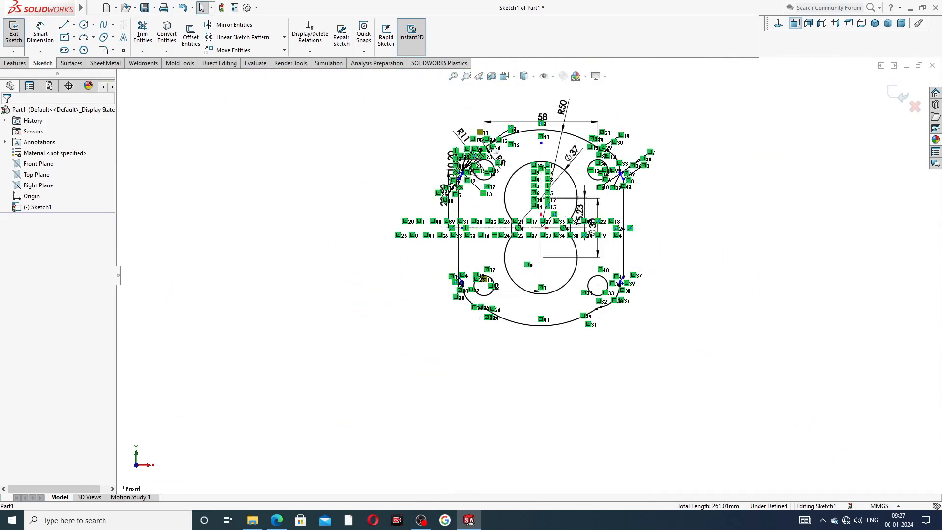
{"action": "scroll", "coordinate": [542, 328], "scroll_direction": "up", "scroll_amount": 3}
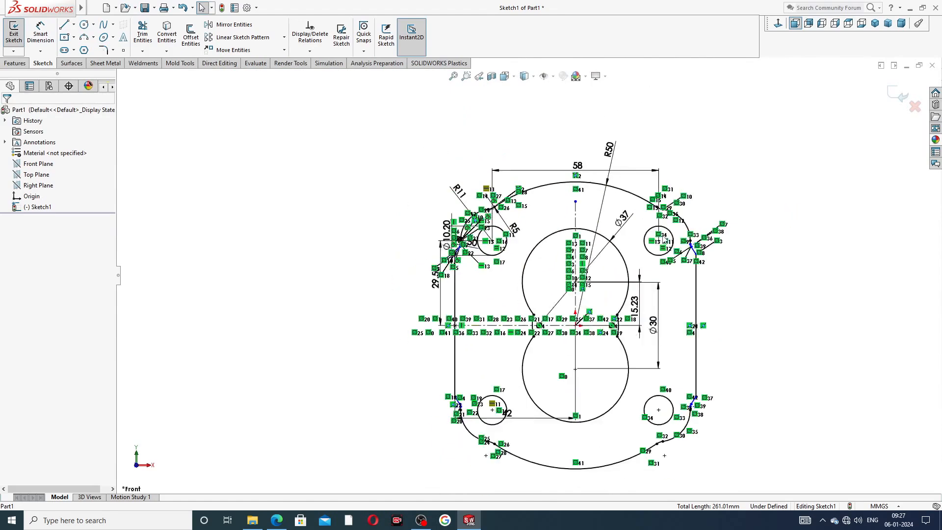
{"action": "scroll", "coordinate": [607, 362], "scroll_direction": "down", "scroll_amount": 3}
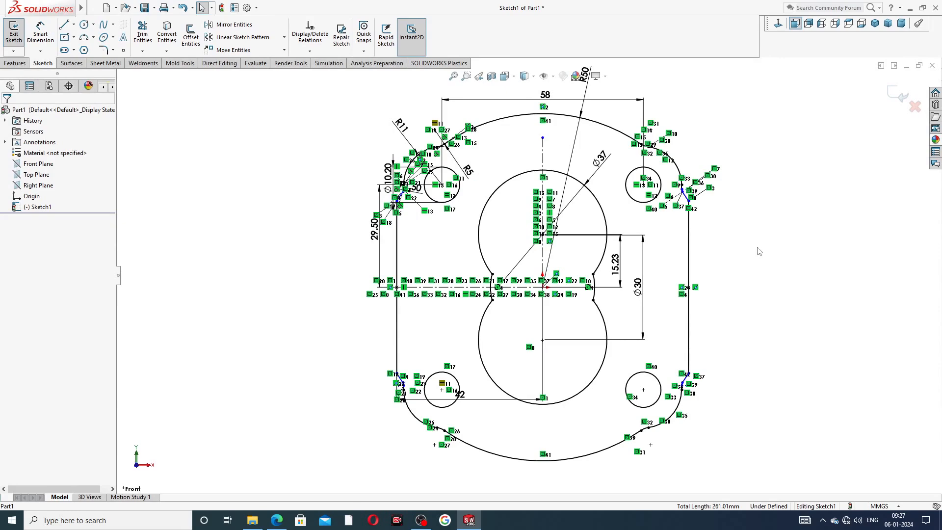
{"action": "scroll", "coordinate": [678, 244], "scroll_direction": "up", "scroll_amount": 3}
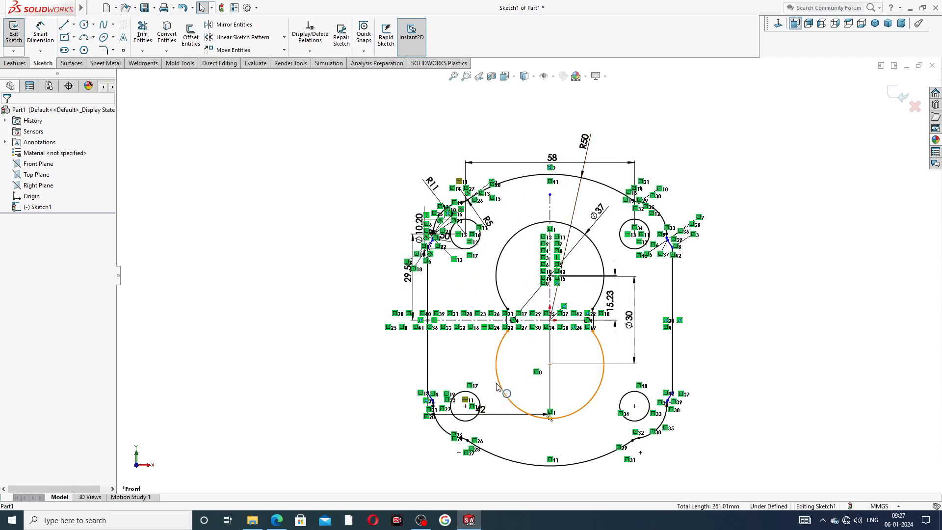
{"action": "scroll", "coordinate": [496, 400], "scroll_direction": "up", "scroll_amount": 1}
{"action": "scroll", "coordinate": [500, 396], "scroll_direction": "down", "scroll_amount": 1}
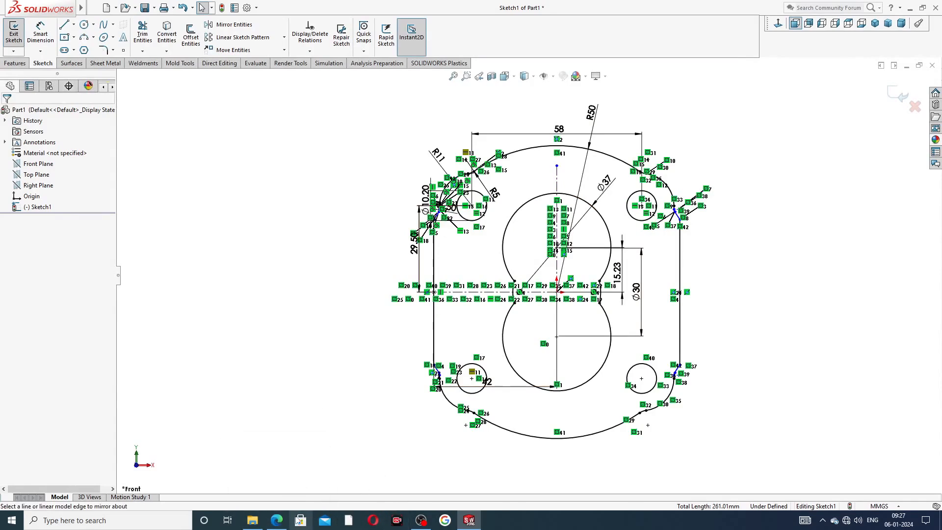
Consult the hydraulic body PDF drawing in the browser, and extrude the SOLIDWORKS plate profile 54 mm with the Mid Plane end condition
{"action": "left_click", "coordinate": [277, 520]}
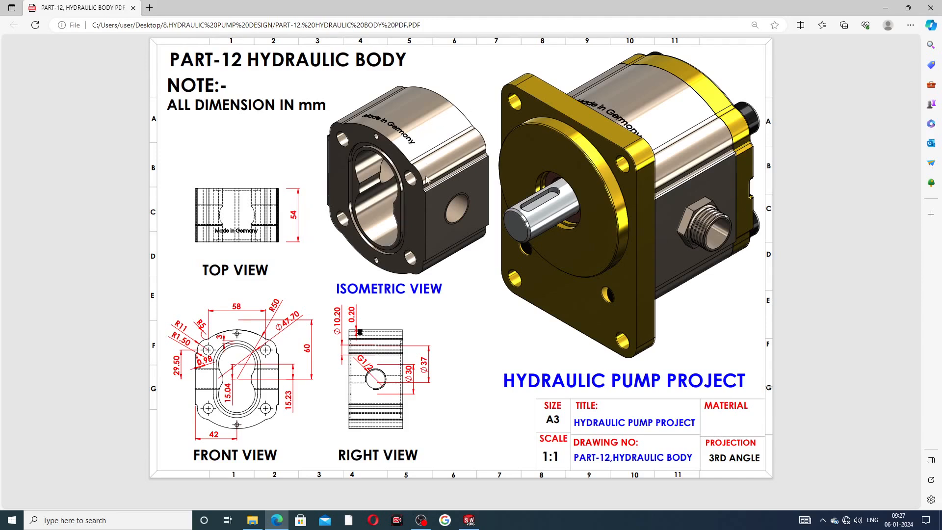
{"action": "mouse_move", "coordinate": [470, 521]}
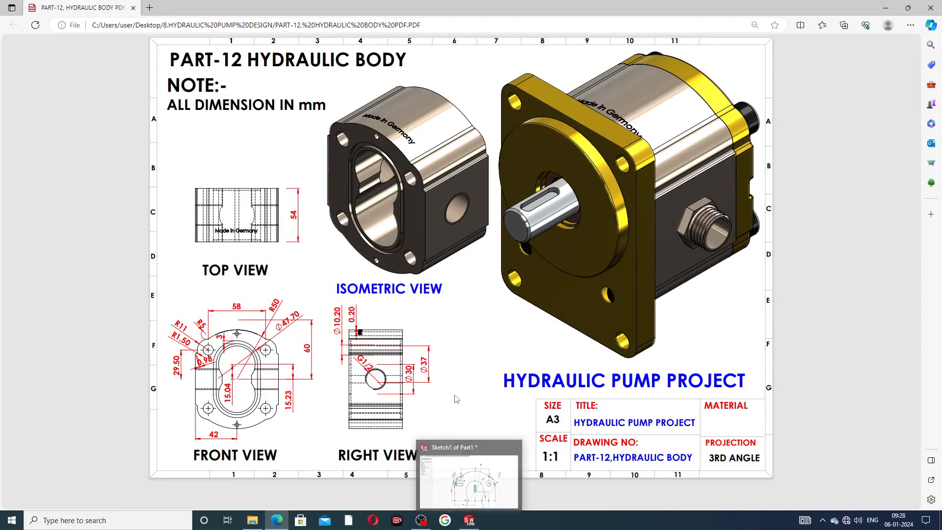
{"action": "left_click", "coordinate": [470, 520]}
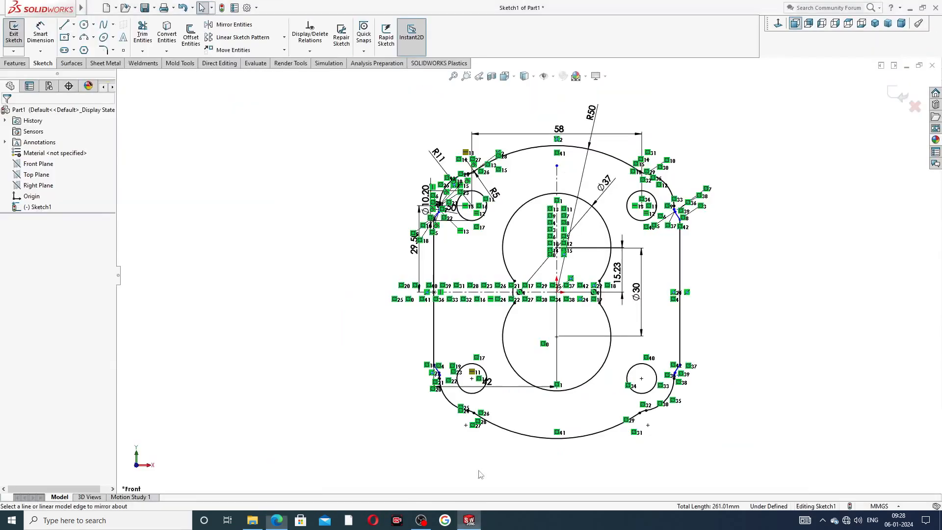
{"action": "left_click", "coordinate": [15, 63]}
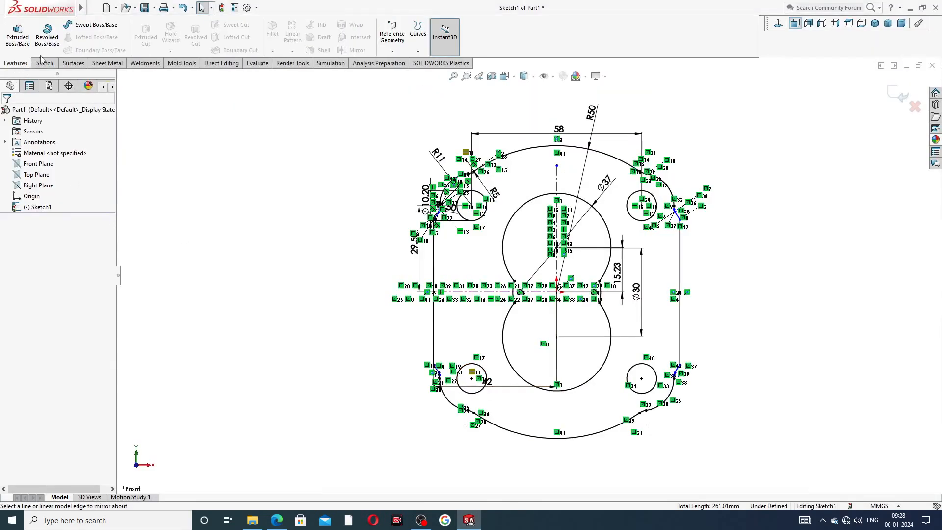
{"action": "left_click", "coordinate": [28, 43]}
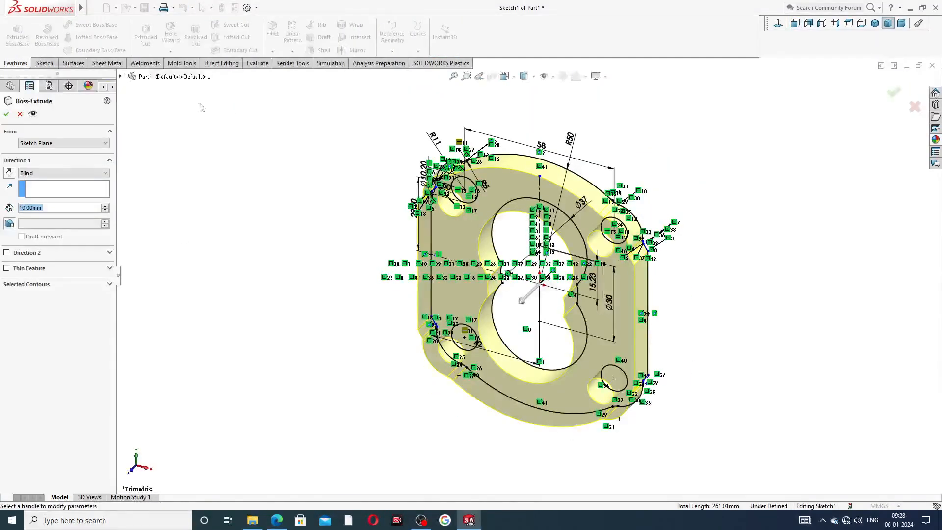
{"action": "left_click", "coordinate": [75, 174]}
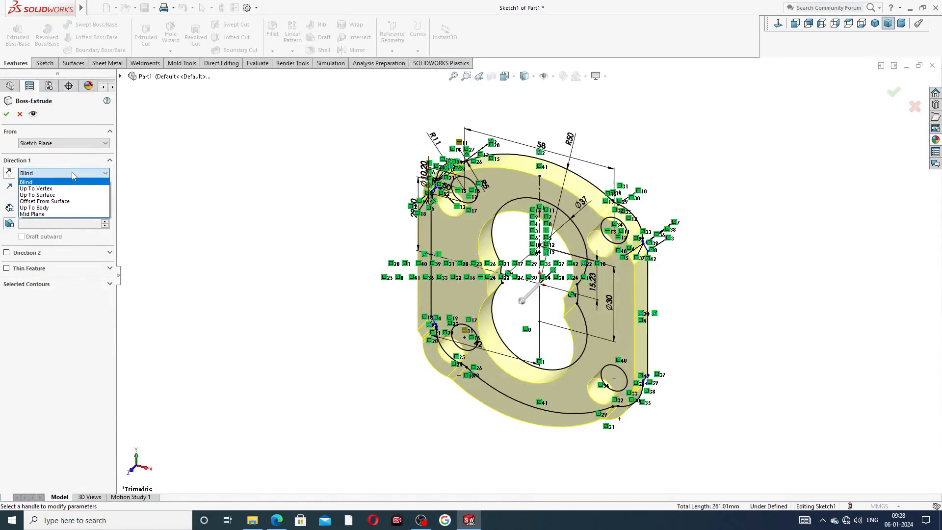
{"action": "left_click", "coordinate": [68, 215]}
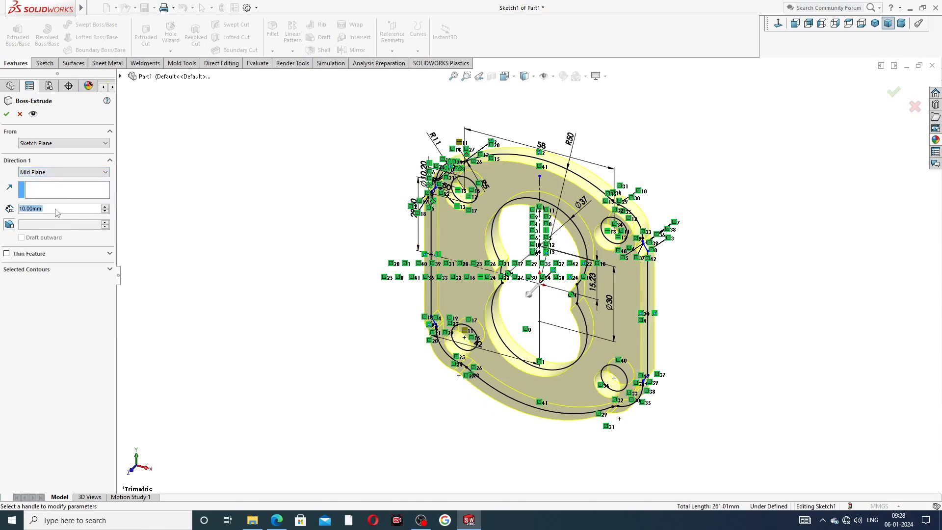
{"action": "type", "text": "54"}
{"action": "key", "text": "Return"}
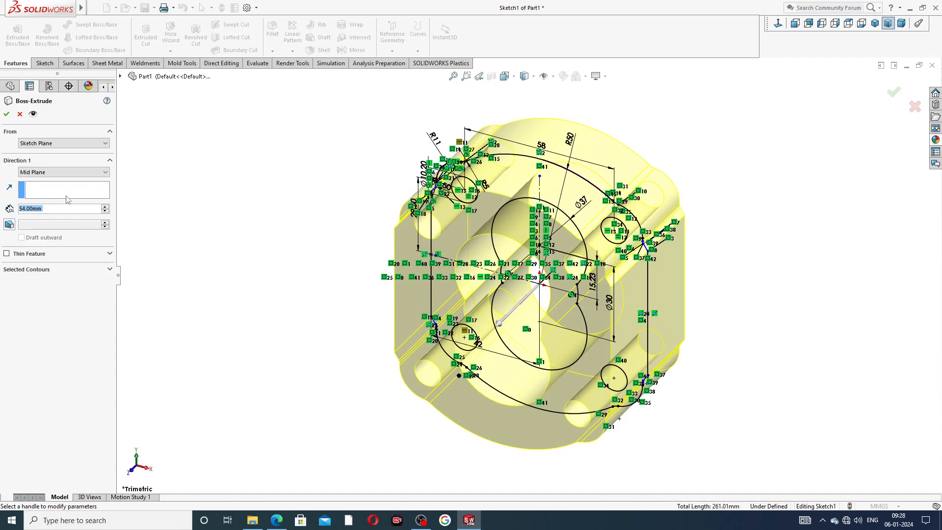
{"action": "mouse_move", "coordinate": [744, 259]}
{"action": "middle_mouse_down"}
{"action": "mouse_move", "coordinate": [694, 204]}
{"action": "mouse_move", "coordinate": [720, 235]}
{"action": "mouse_move", "coordinate": [712, 231]}
{"action": "middle_mouse_up"}
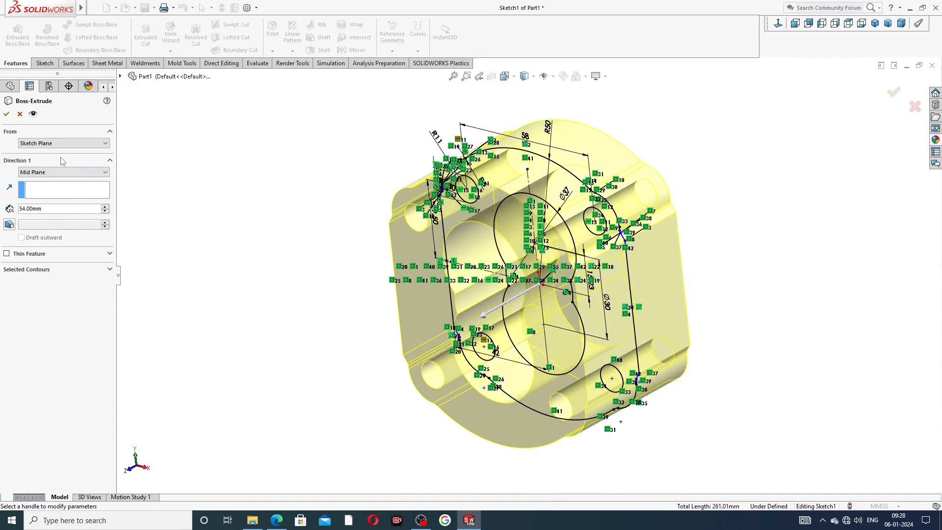
{"action": "left_click", "coordinate": [7, 114]}
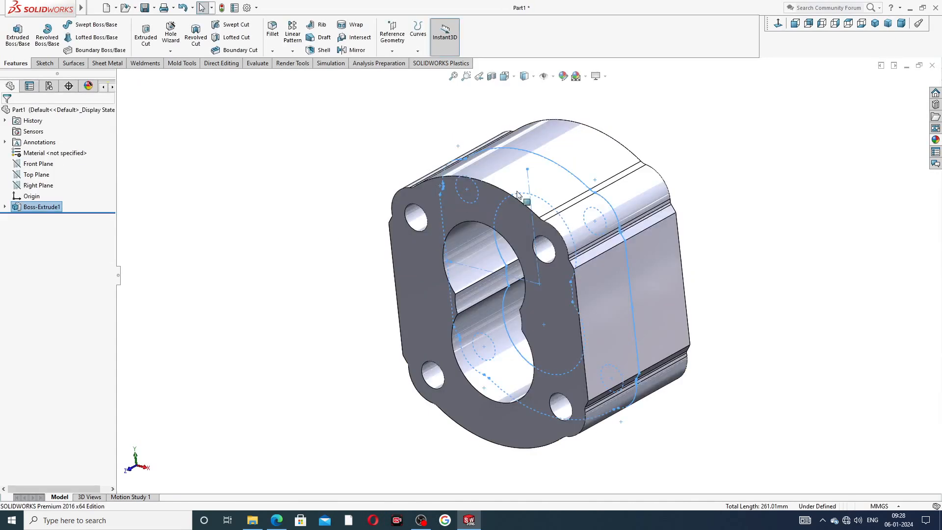
Inspect the extruded body from several angles and switch to the hydraulic body PDF drawing in the browser for comparison
{"action": "left_click", "coordinate": [681, 113]}
{"action": "middle_click_drag", "start_coordinate": [651, 174], "coordinate": [697, 184]}
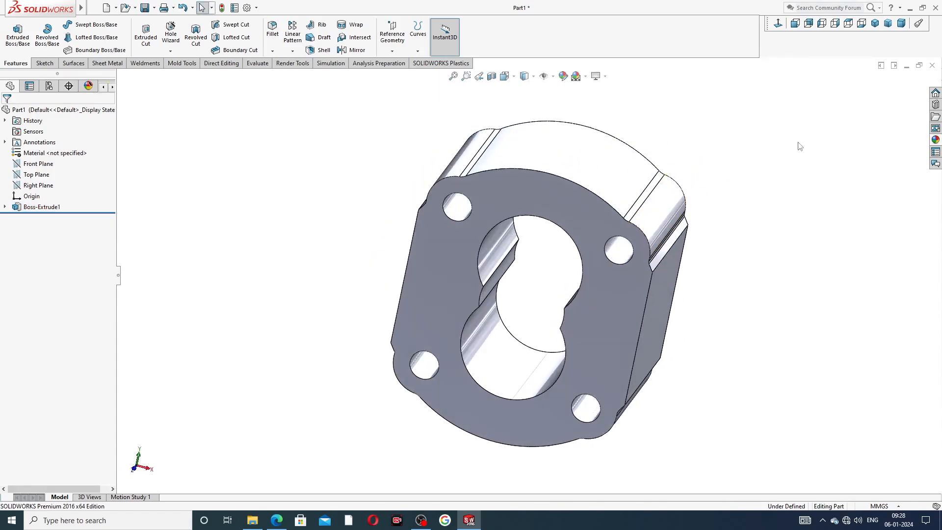
{"action": "middle_click_drag", "start_coordinate": [635, 229], "coordinate": [608, 211]}
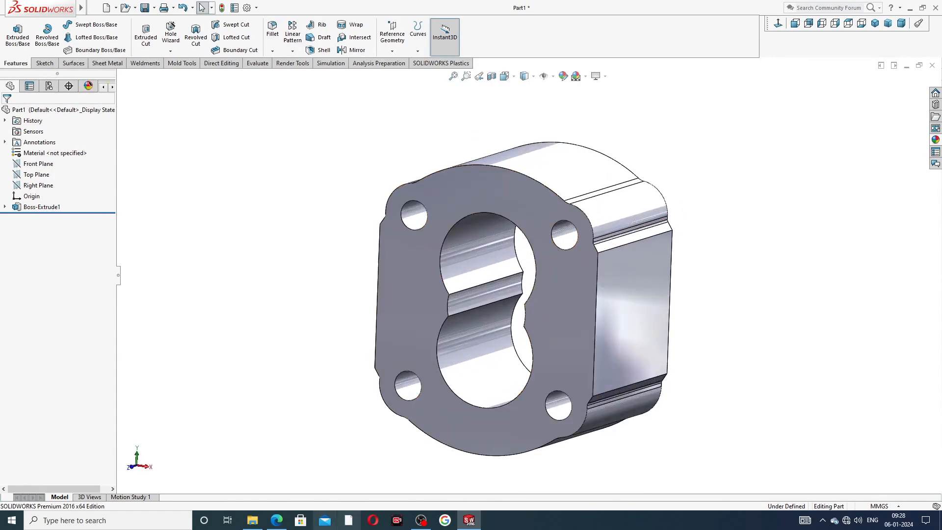
{"action": "left_click", "coordinate": [275, 521]}
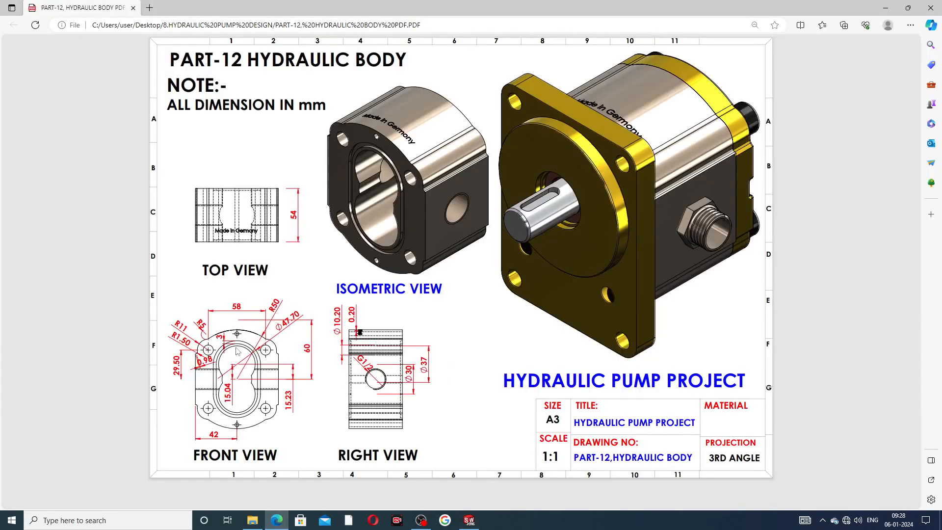
Switch back to SOLIDWORKS and start a sketch on the body's front face, viewed straight on
{"action": "left_click", "coordinate": [279, 520]}
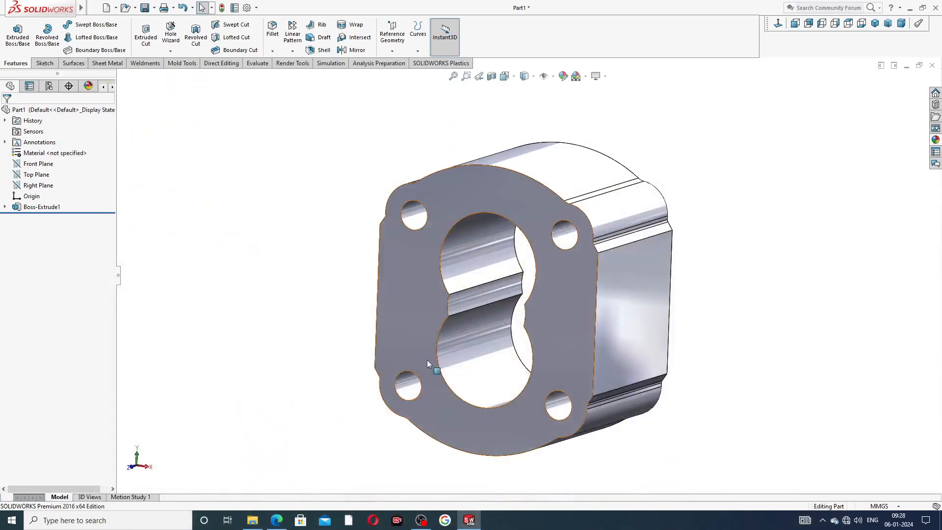
{"action": "left_click", "coordinate": [476, 197]}
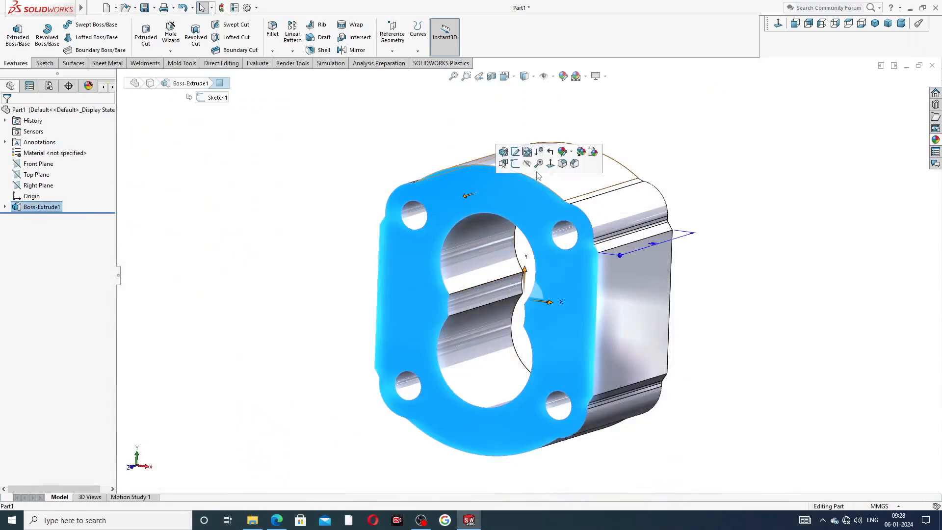
{"action": "left_click", "coordinate": [521, 166]}
{"action": "left_click", "coordinate": [778, 23]}
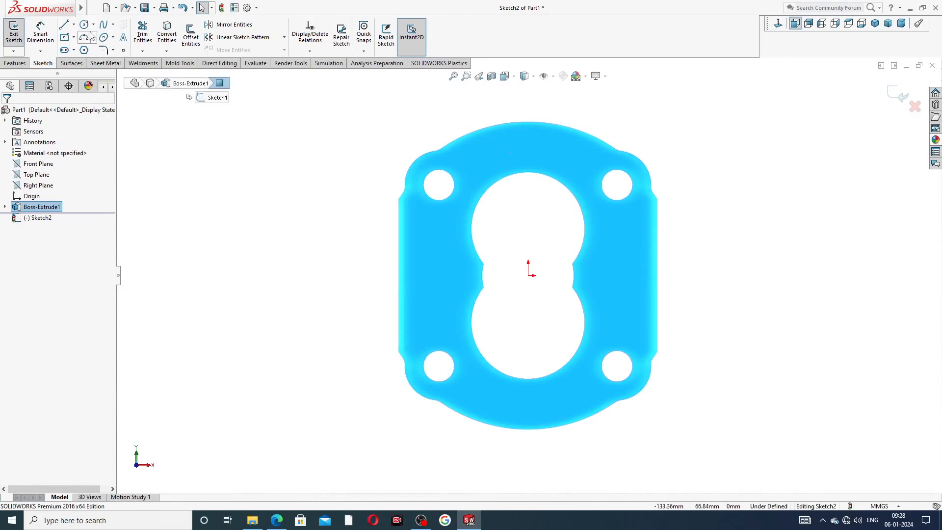
{"action": "left_click", "coordinate": [74, 24]}
{"action": "left_click", "coordinate": [90, 49]}
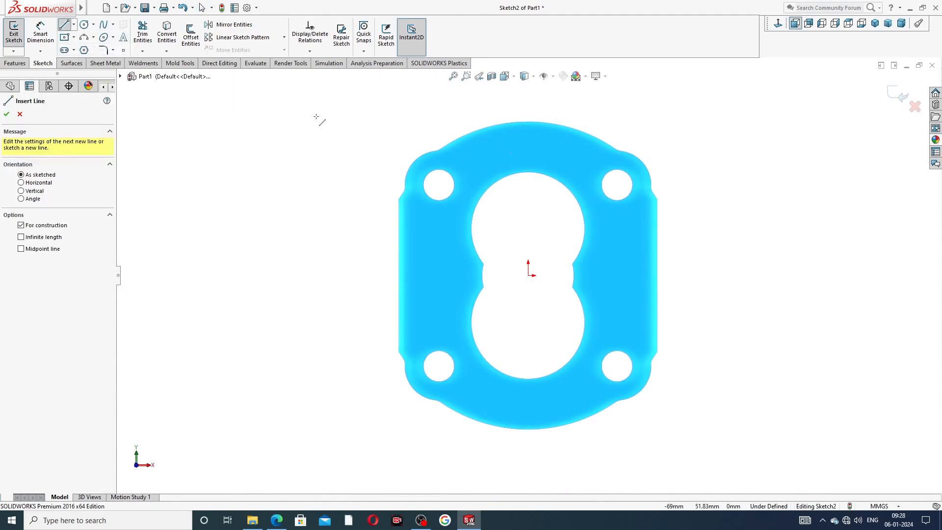
{"action": "left_click", "coordinate": [528, 275]}
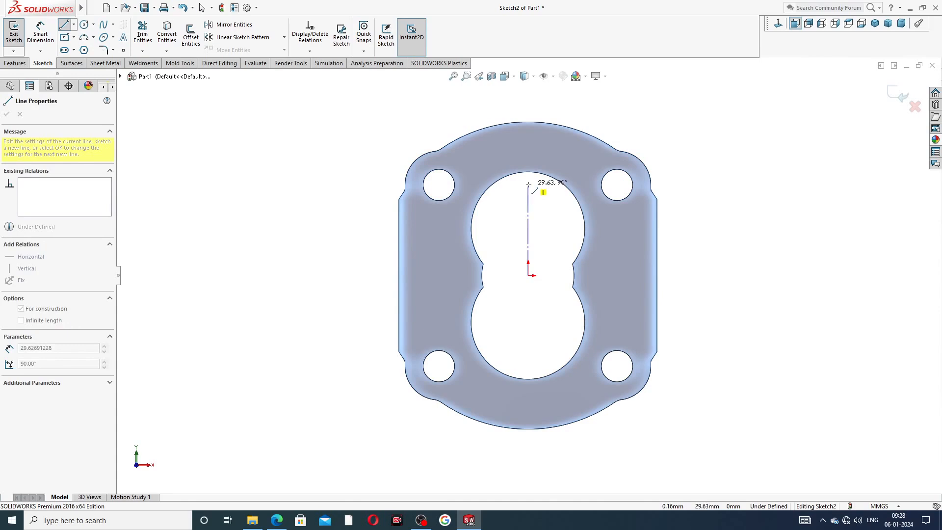
{"action": "key", "text": "Escape"}
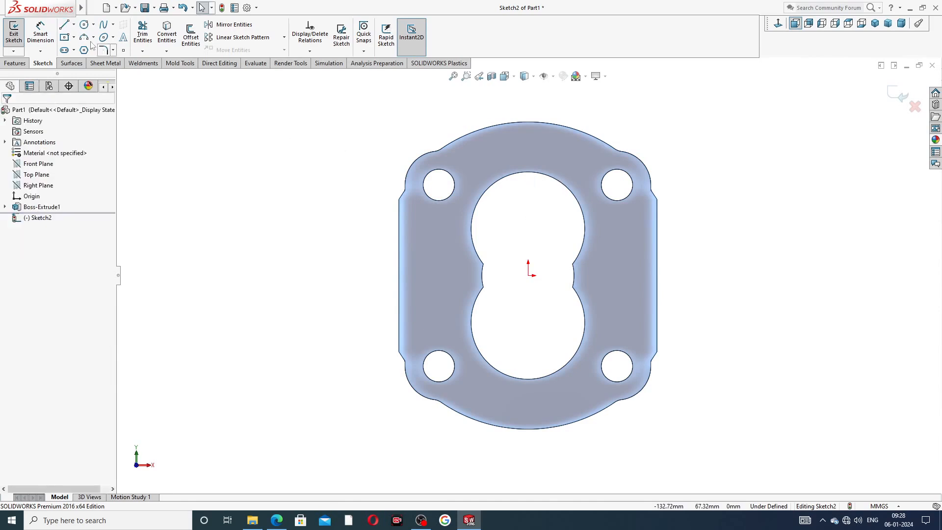
Draw a vertical centreline ending at the origin and a horizontal centreline starting there, each about 30 mm long
{"action": "left_click", "coordinate": [74, 24]}
{"action": "left_click", "coordinate": [80, 38]}
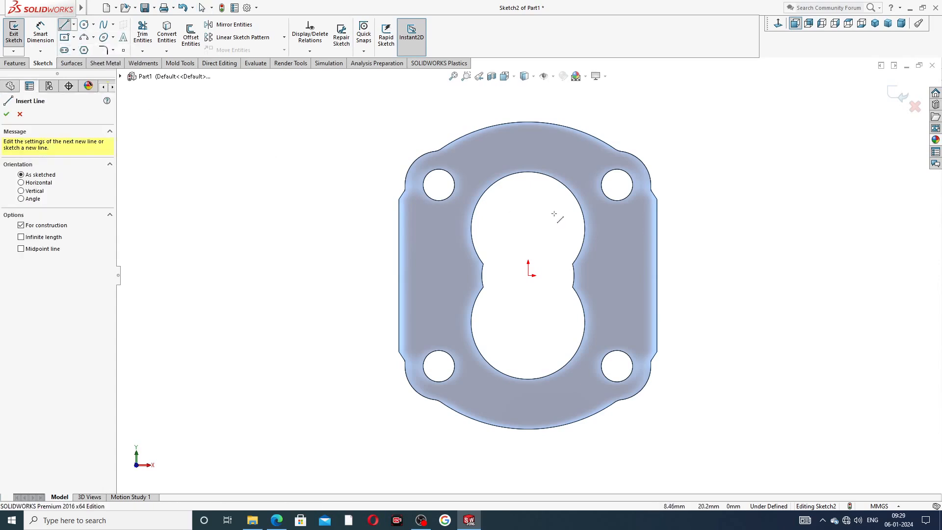
{"action": "left_click", "coordinate": [527, 185]}
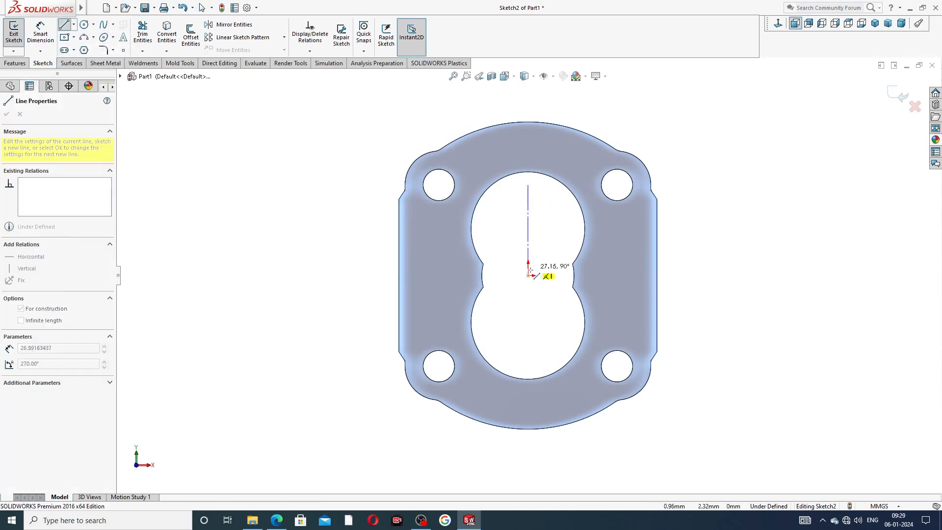
{"action": "left_click", "coordinate": [528, 275]}
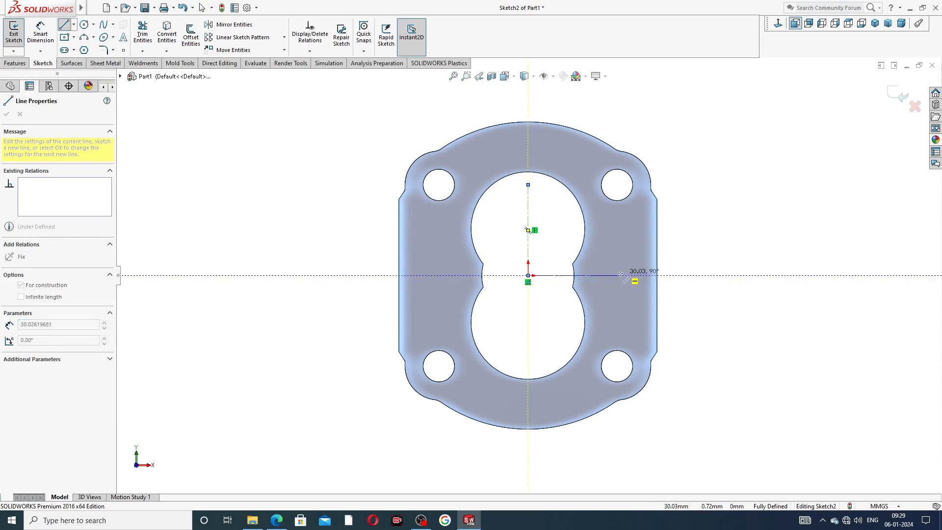
{"action": "left_click", "coordinate": [575, 275]}
{"action": "right_click", "coordinate": [725, 213]}
{"action": "left_click", "coordinate": [746, 219]}
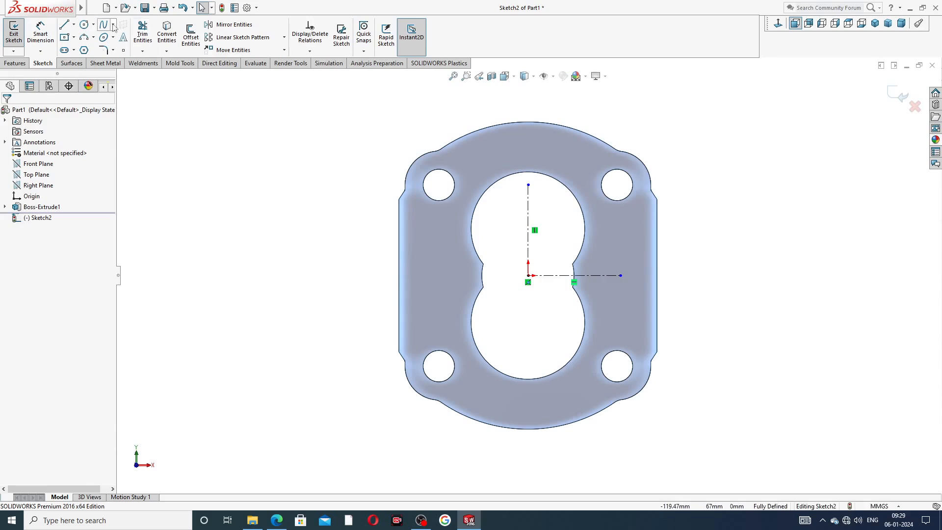
Sketch a circle of about 20.6 mm radius around the upper bore, centred on the vertical centreline
{"action": "left_click", "coordinate": [528, 218]}
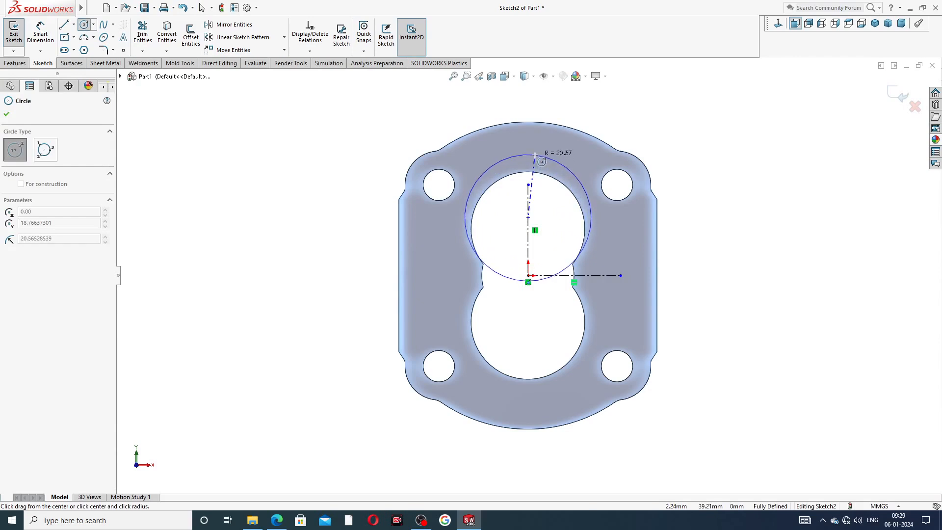
{"action": "left_click", "coordinate": [535, 155]}
{"action": "right_click", "coordinate": [638, 136]}
{"action": "left_click", "coordinate": [660, 140]}
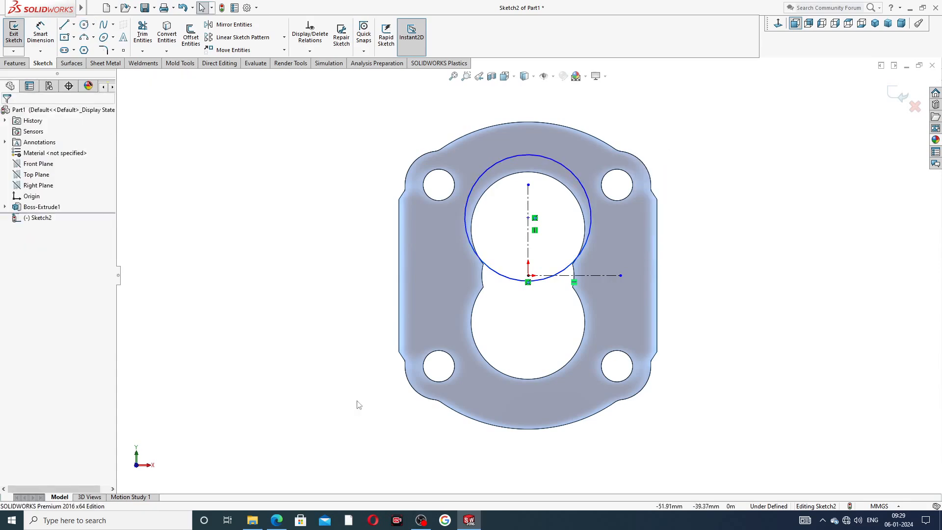
Consult the hydraulic body PDF drawing in the browser, and dimension the SOLIDWORKS circle's diameter as 47.70 mm
{"action": "left_click", "coordinate": [278, 523]}
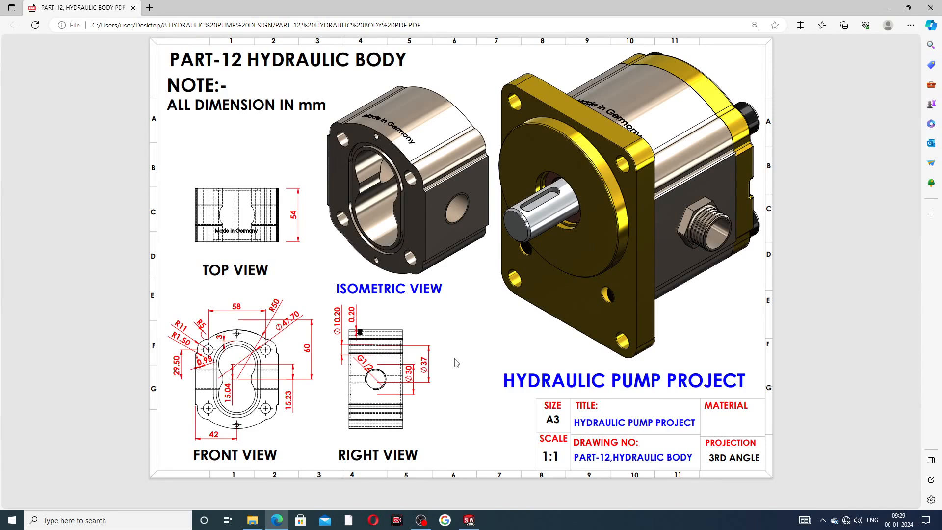
{"action": "left_click", "coordinate": [469, 520]}
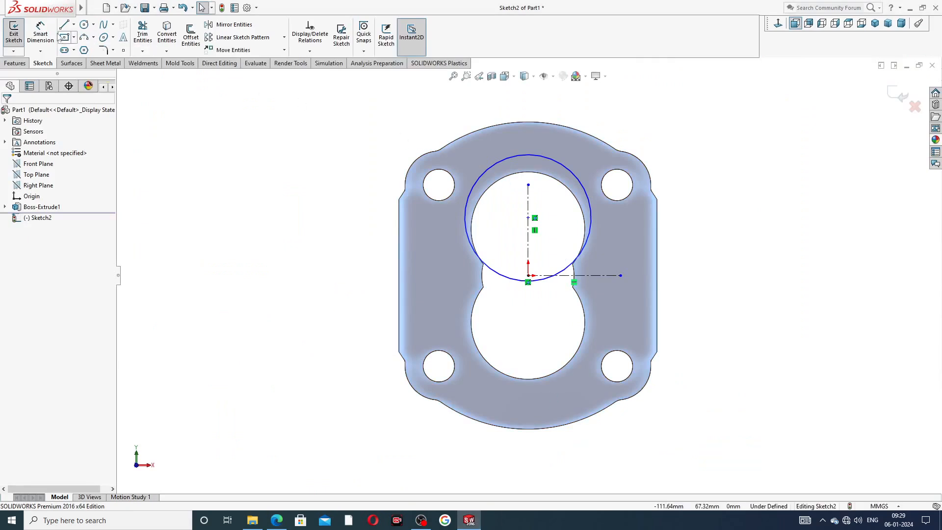
{"action": "left_click", "coordinate": [40, 34]}
{"action": "left_click", "coordinate": [513, 154]}
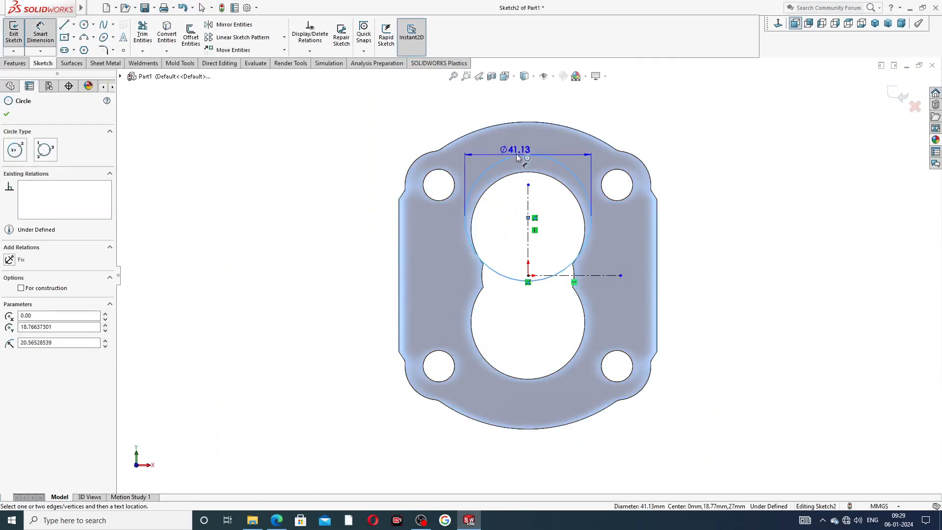
{"action": "left_click", "coordinate": [595, 109]}
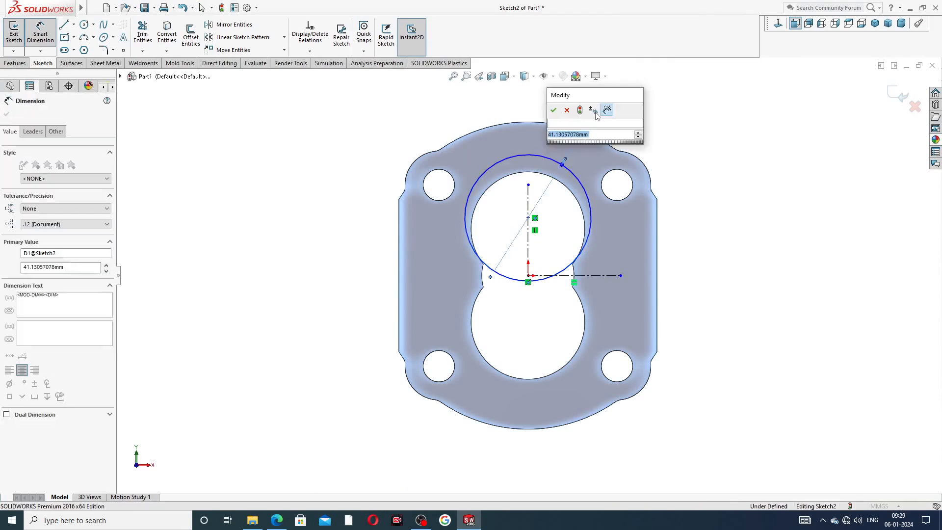
{"action": "type", "text": "47"}
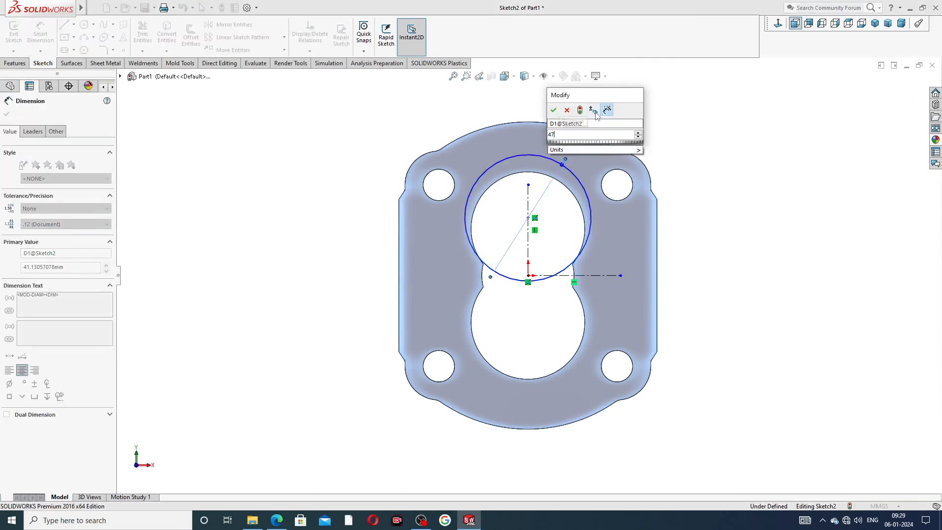
{"action": "type", "text": ".70"}
{"action": "key", "text": "Return"}
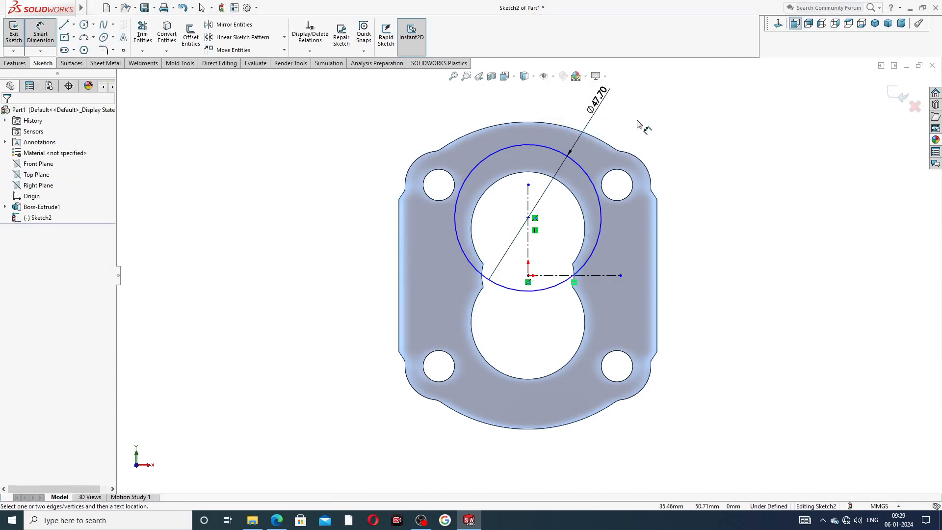
Dimension the vertical distance from the circle's centre to the origin as 15.04 mm
{"action": "left_click", "coordinate": [528, 230]}
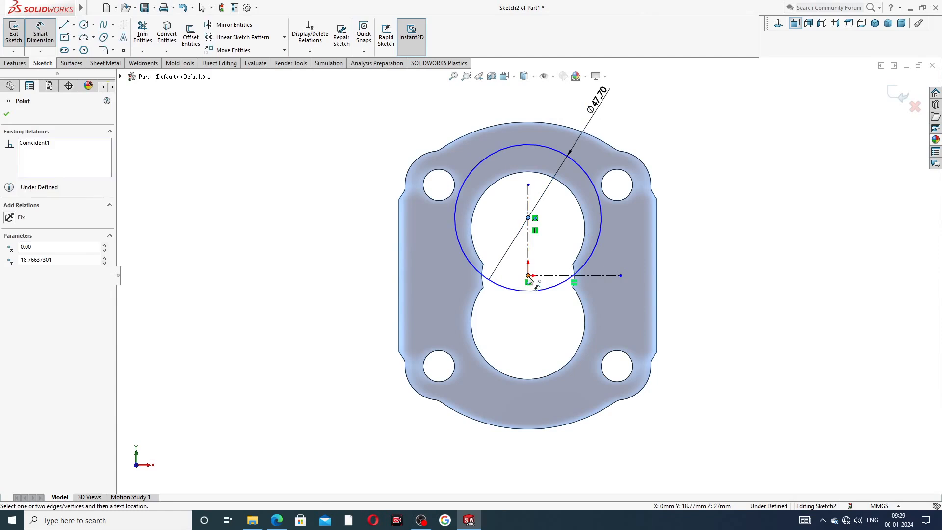
{"action": "left_click", "coordinate": [528, 276]}
{"action": "left_click", "coordinate": [441, 254]}
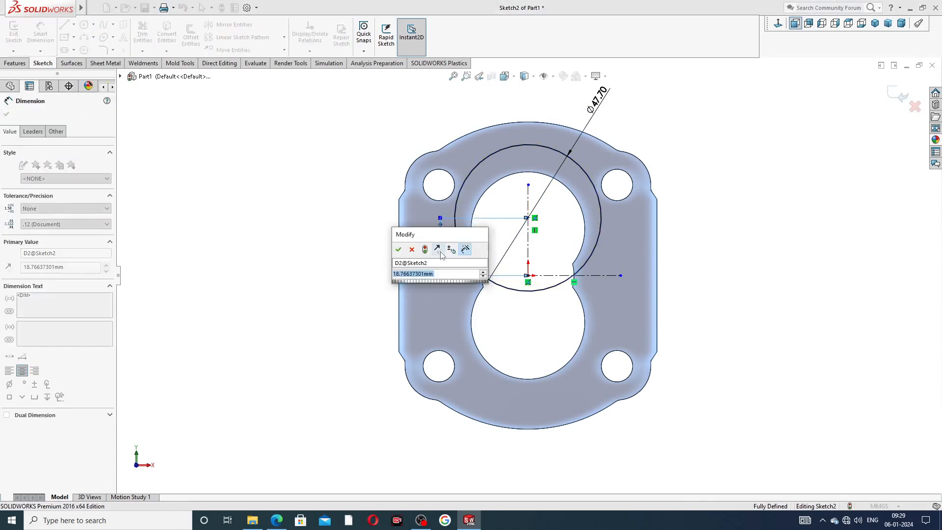
{"action": "type", "text": "15."}
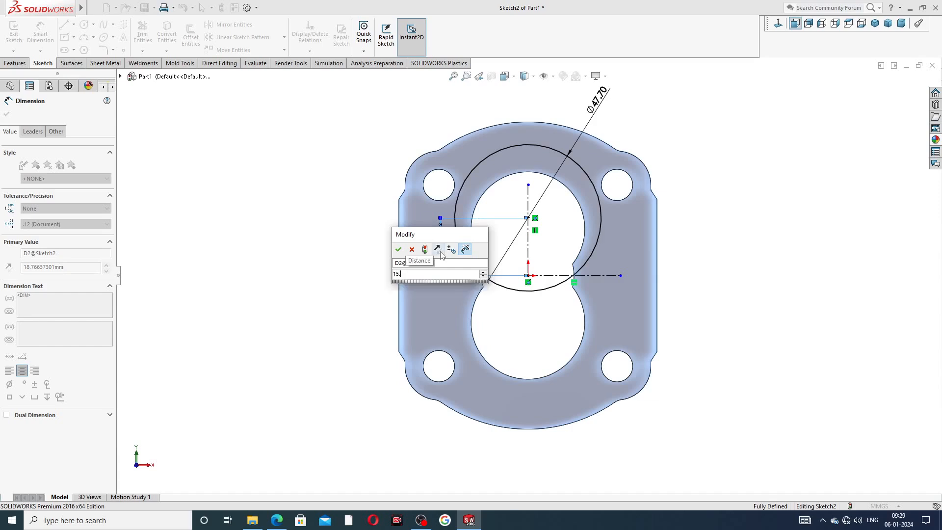
{"action": "type", "text": "04"}
{"action": "key", "text": "Return"}
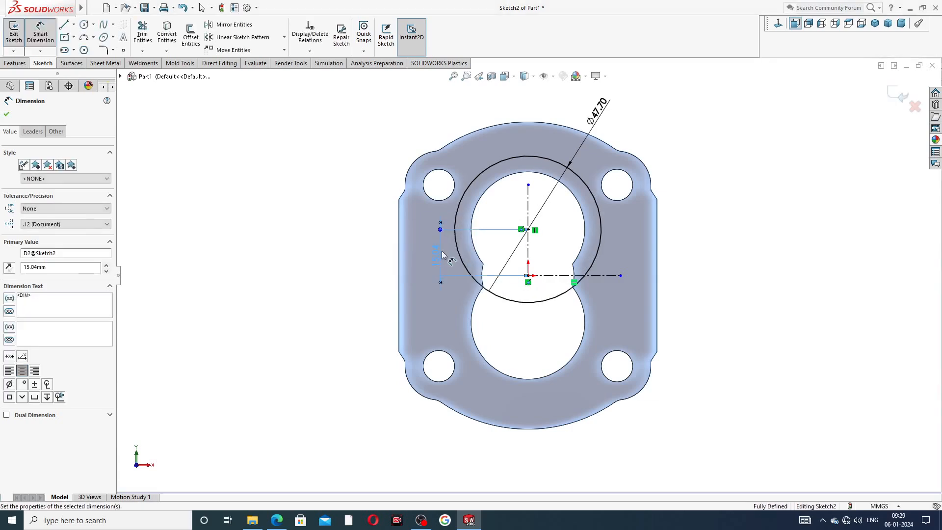
{"action": "key", "text": "Escape"}
{"action": "right_click", "coordinate": [712, 139]}
{"action": "left_click", "coordinate": [735, 147]}
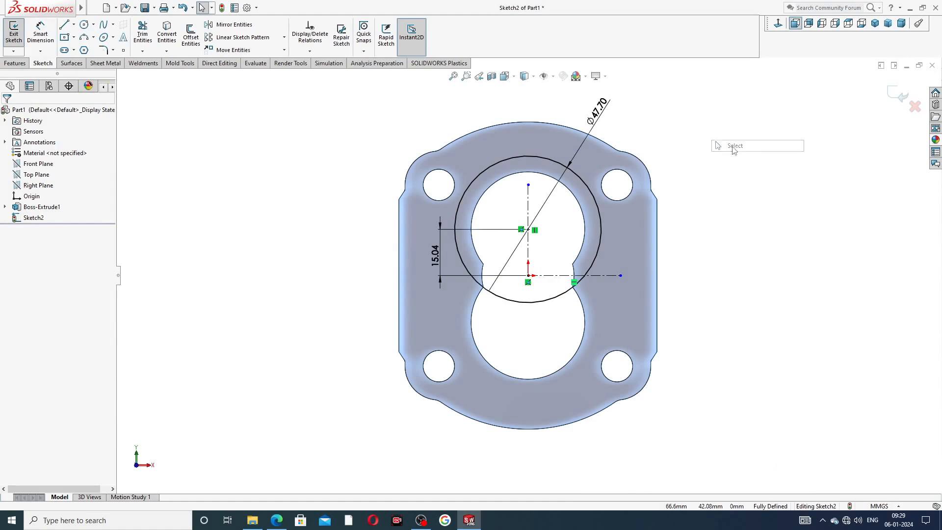
Mirror the 47.70 mm circle about the horizontal centreline
{"action": "left_click", "coordinate": [241, 26]}
{"action": "left_click", "coordinate": [483, 173]}
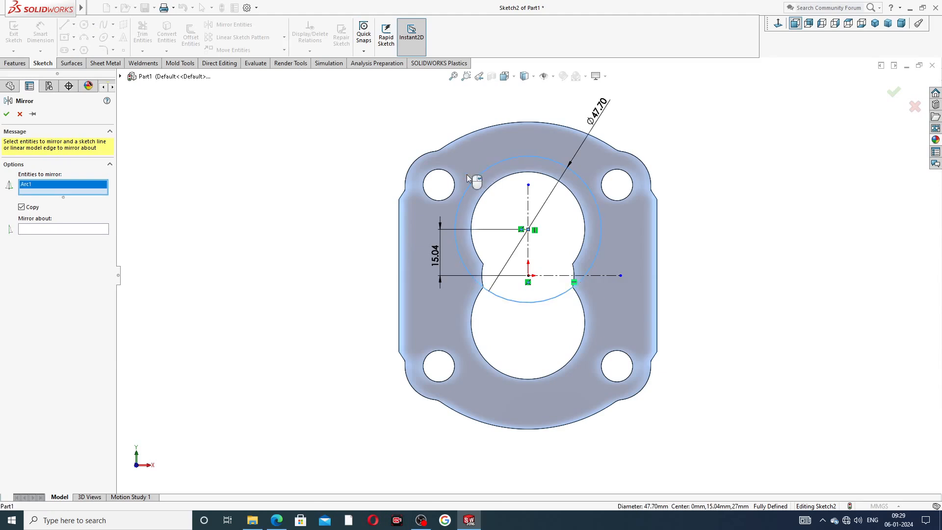
{"action": "left_click", "coordinate": [87, 230]}
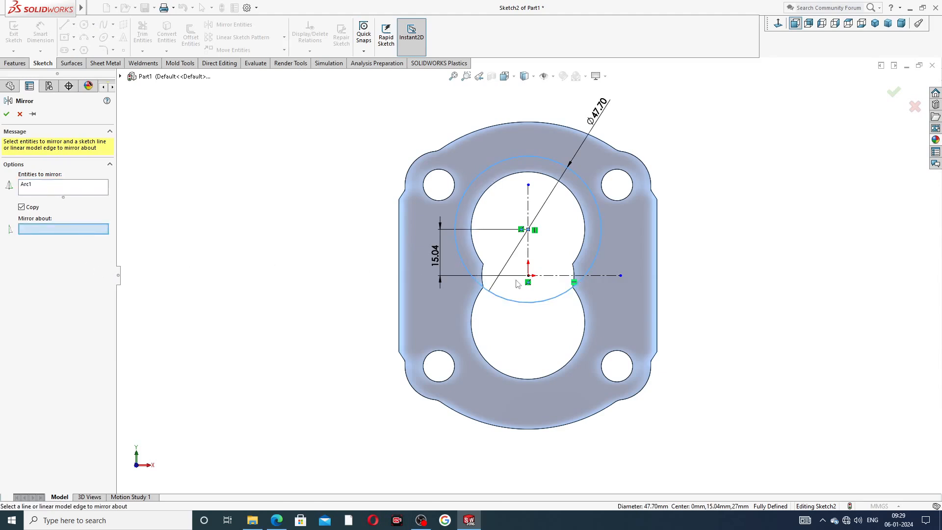
{"action": "left_click", "coordinate": [542, 276]}
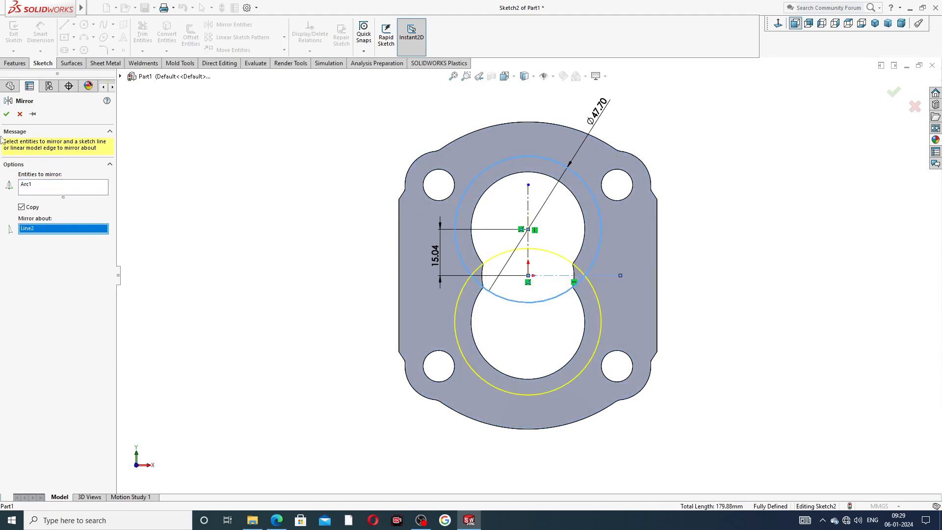
{"action": "left_click", "coordinate": [7, 114]}
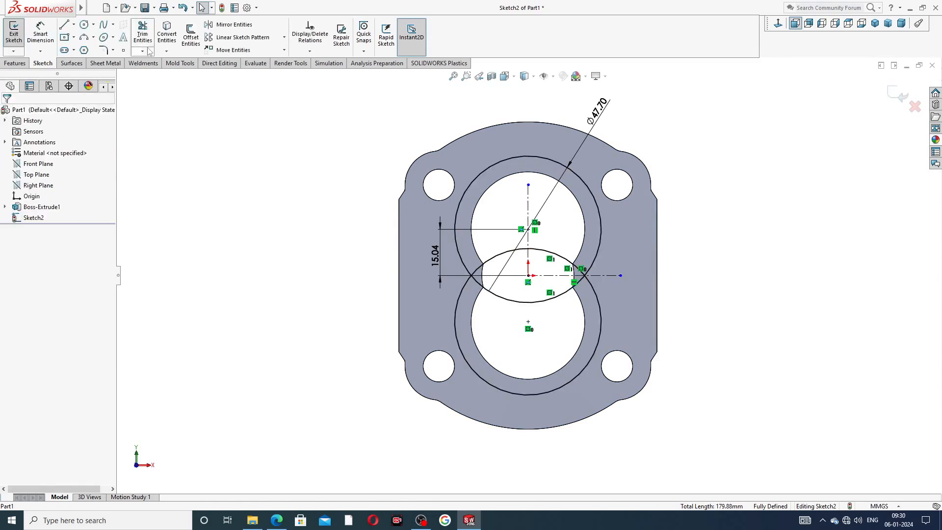
Connect the outer side points of the upper and lower circles with a vertical line on each side
{"action": "left_click", "coordinate": [65, 26]}
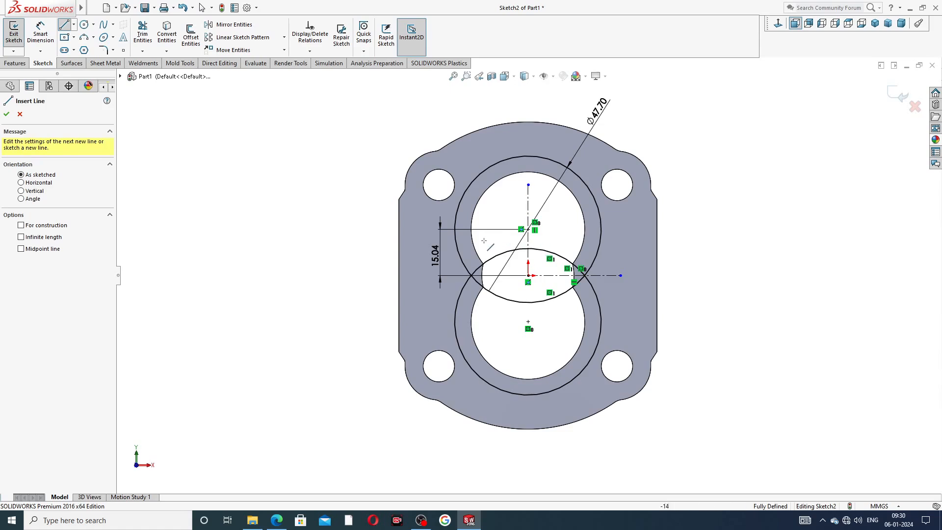
{"action": "left_click", "coordinate": [455, 229]}
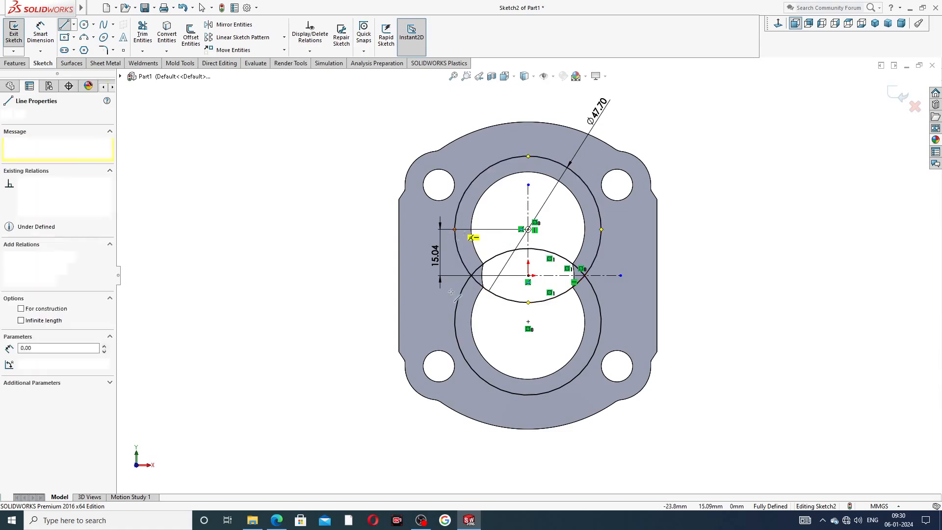
{"action": "left_click", "coordinate": [455, 321]}
{"action": "right_click", "coordinate": [397, 305]}
{"action": "left_click", "coordinate": [414, 309]}
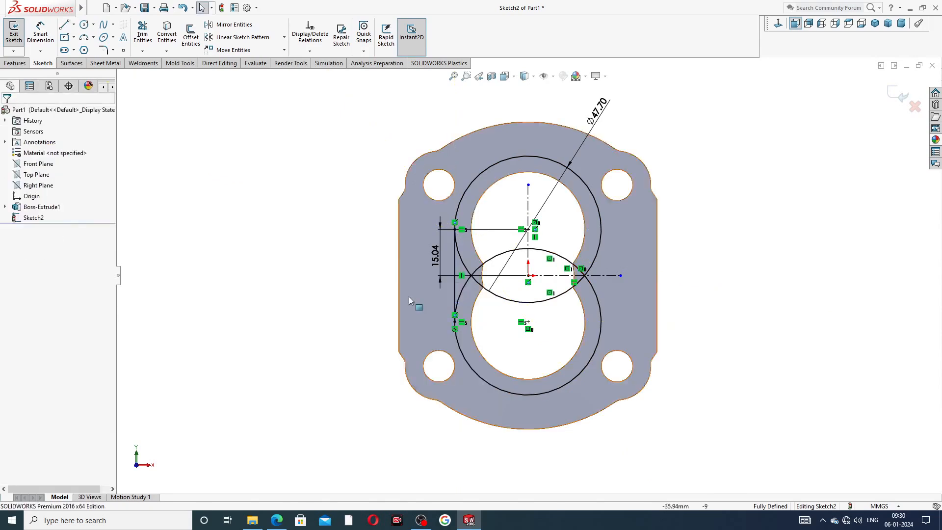
{"action": "key", "text": "l"}
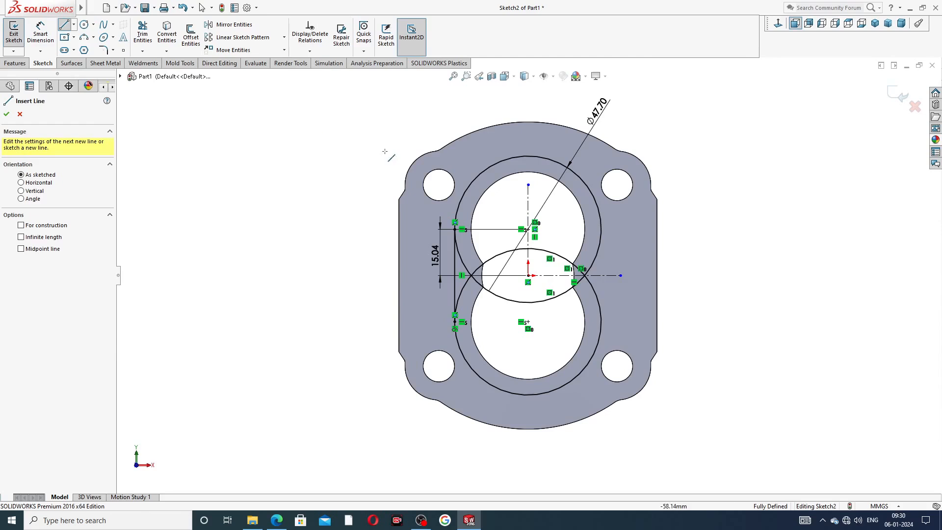
{"action": "left_click", "coordinate": [602, 230]}
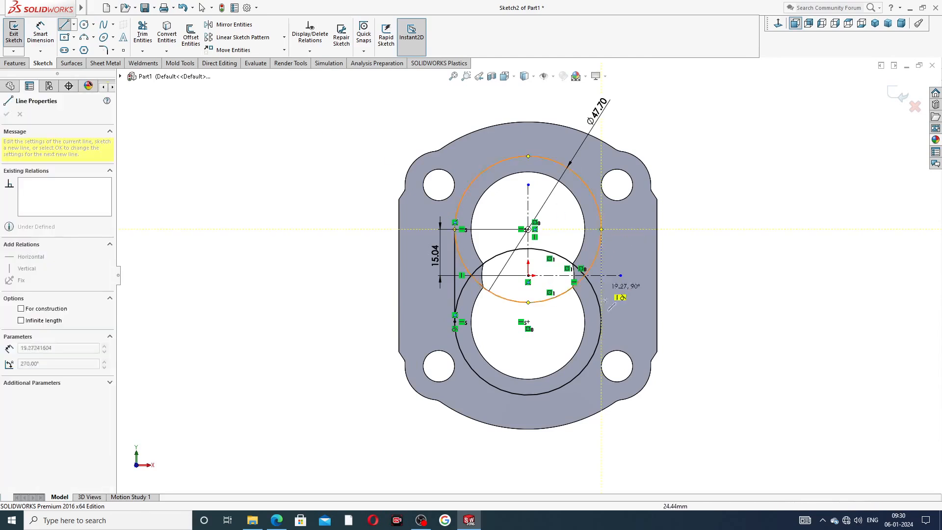
{"action": "left_click", "coordinate": [602, 322]}
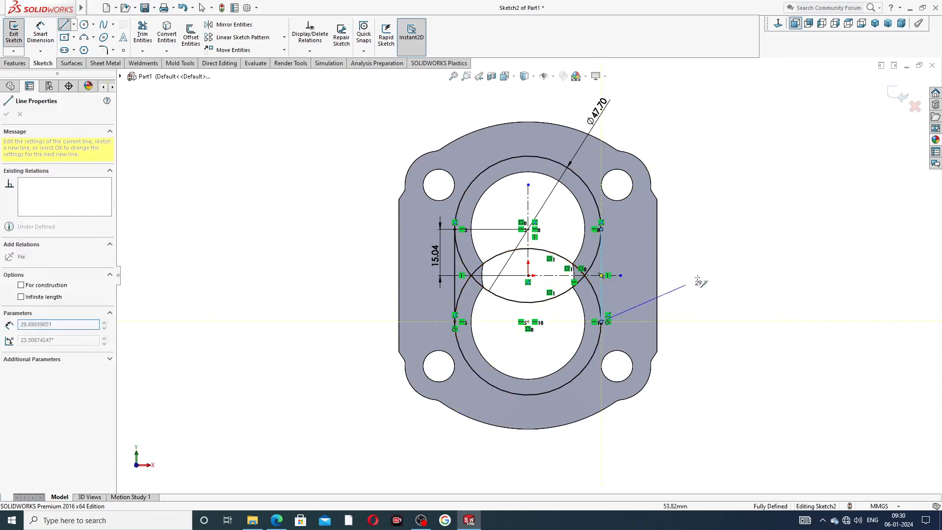
{"action": "right_click", "coordinate": [707, 281]}
{"action": "left_click", "coordinate": [722, 284]}
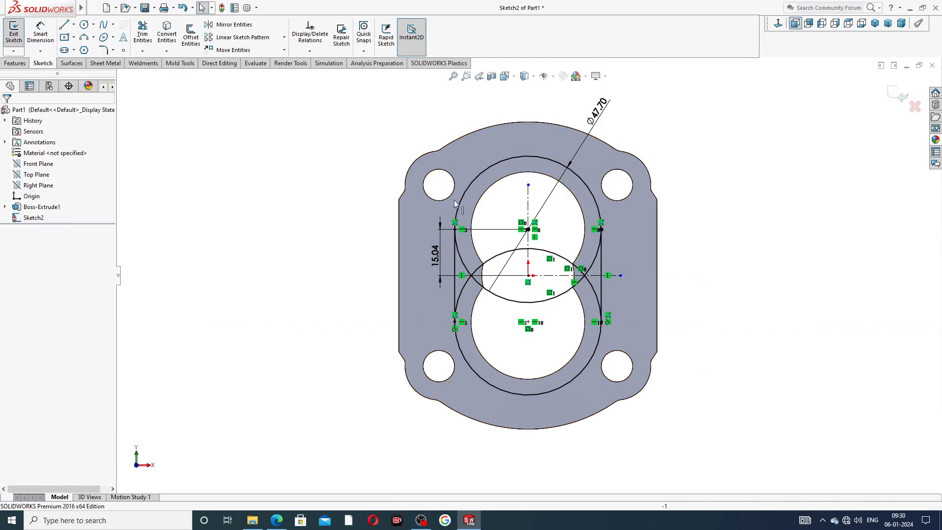
Trim away the overlapping inner arcs of the two circles, leaving a single closed slot outline around the bores
{"action": "left_click", "coordinate": [143, 33]}
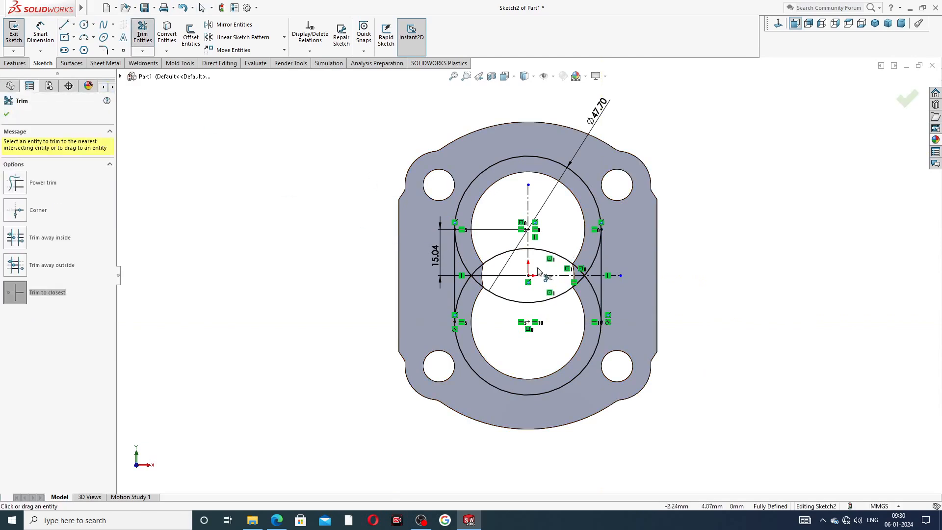
{"action": "scroll", "coordinate": [539, 272], "scroll_direction": "down", "scroll_amount": 3}
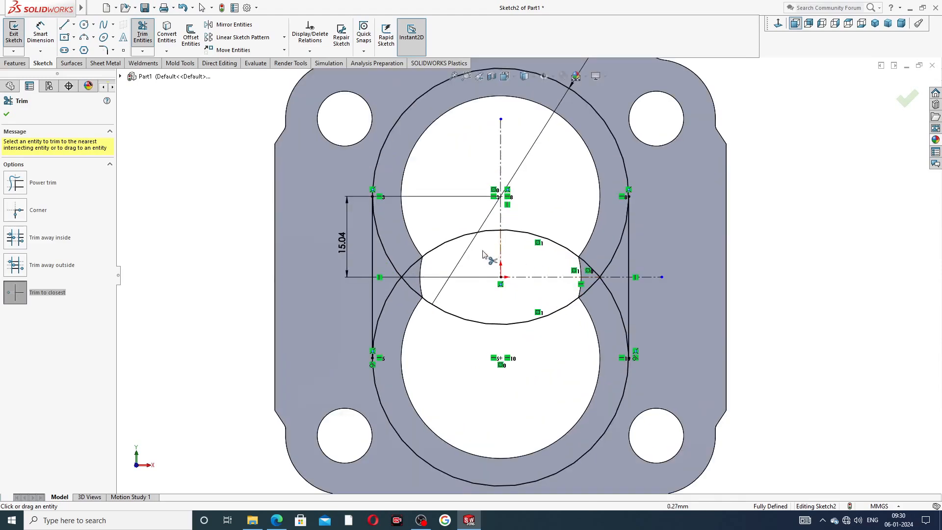
{"action": "left_click", "coordinate": [437, 248]}
{"action": "left_click", "coordinate": [468, 322]}
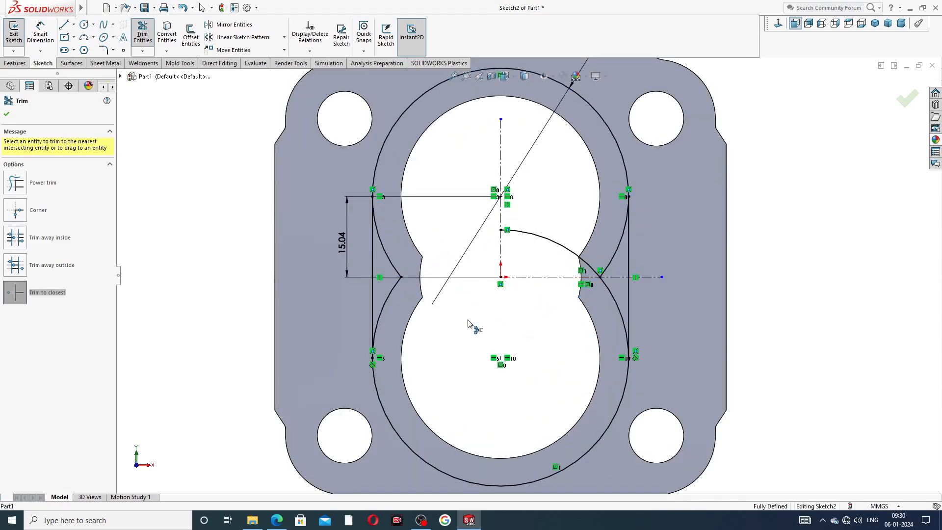
{"action": "left_click", "coordinate": [400, 267]}
{"action": "left_click", "coordinate": [399, 284]}
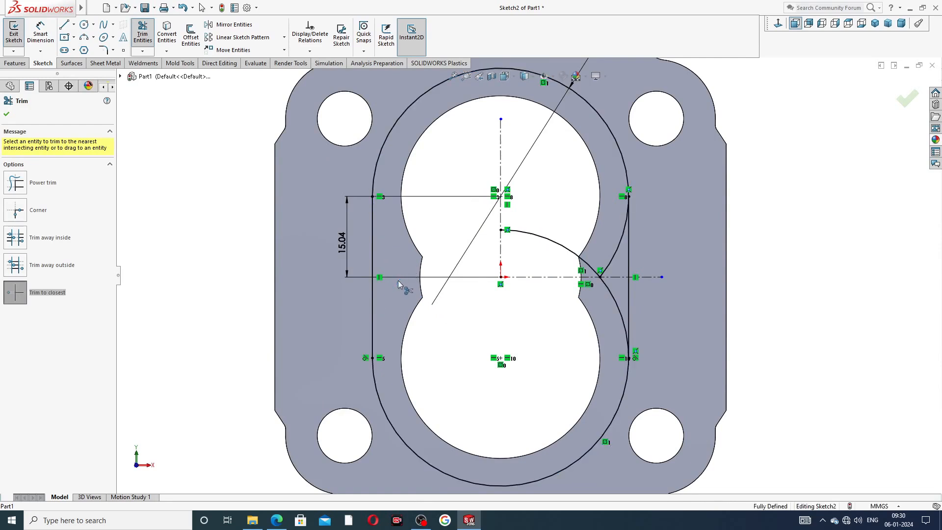
{"action": "left_click", "coordinate": [570, 250]}
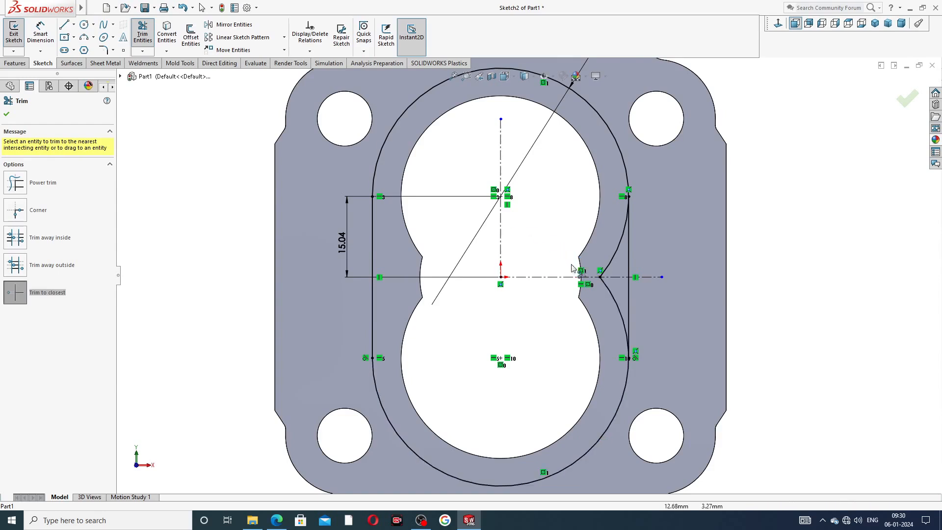
{"action": "left_click", "coordinate": [605, 271]}
{"action": "left_click", "coordinate": [606, 285]}
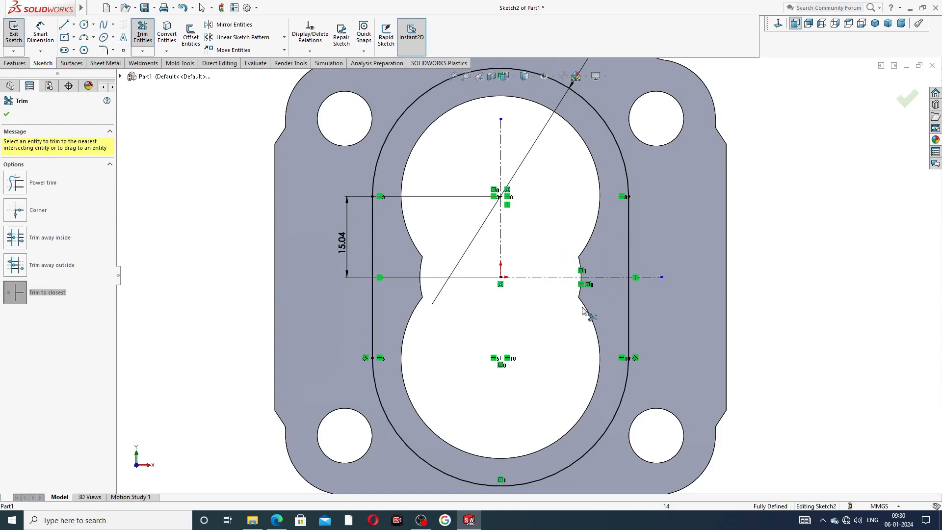
{"action": "key", "text": "f"}
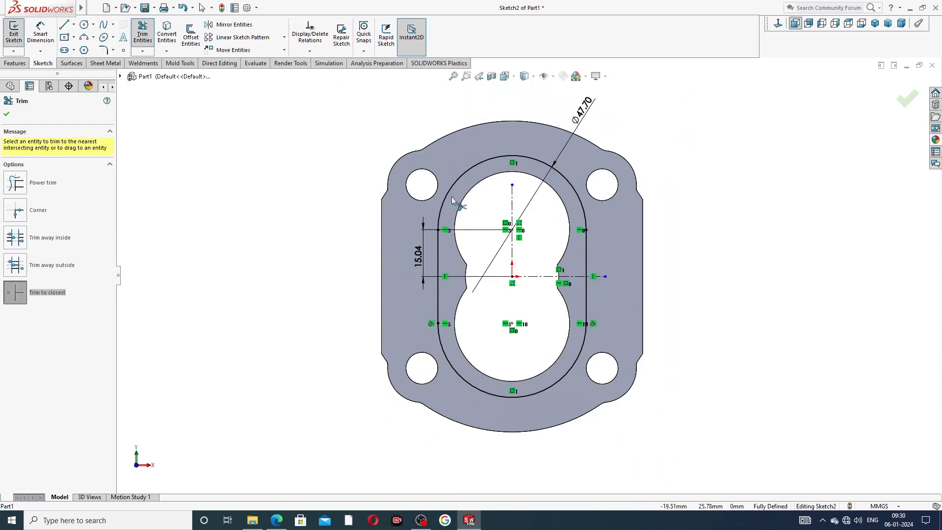
{"action": "left_click", "coordinate": [7, 115]}
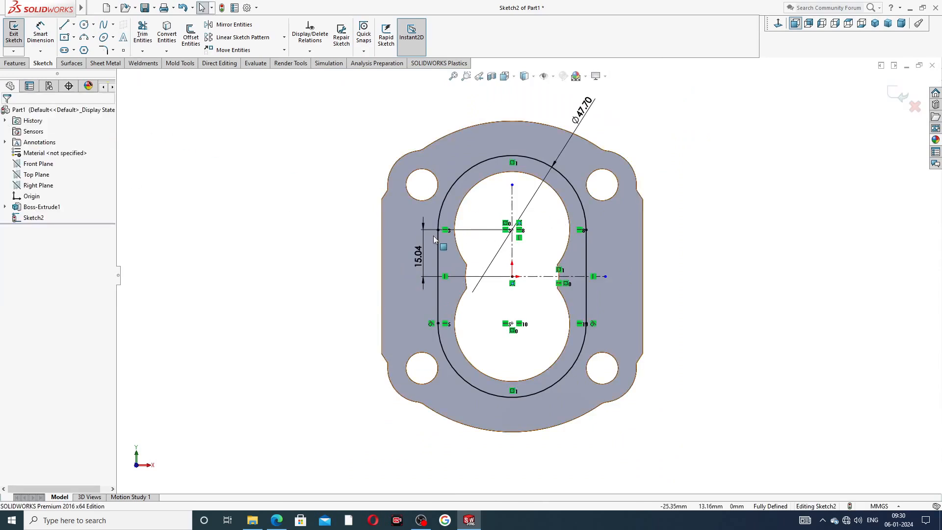
Reposition the slot sketch's diameter and centre-distance dimension labels
{"action": "scroll", "coordinate": [442, 241], "scroll_direction": "down", "scroll_amount": 1}
{"action": "left_click_drag", "start_coordinate": [617, 93], "coordinate": [652, 107]}
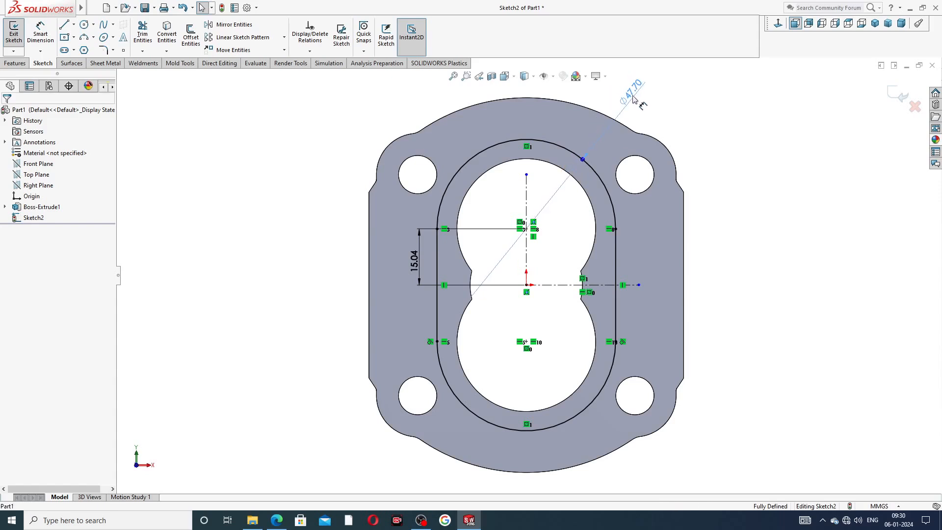
{"action": "left_click", "coordinate": [652, 107]}
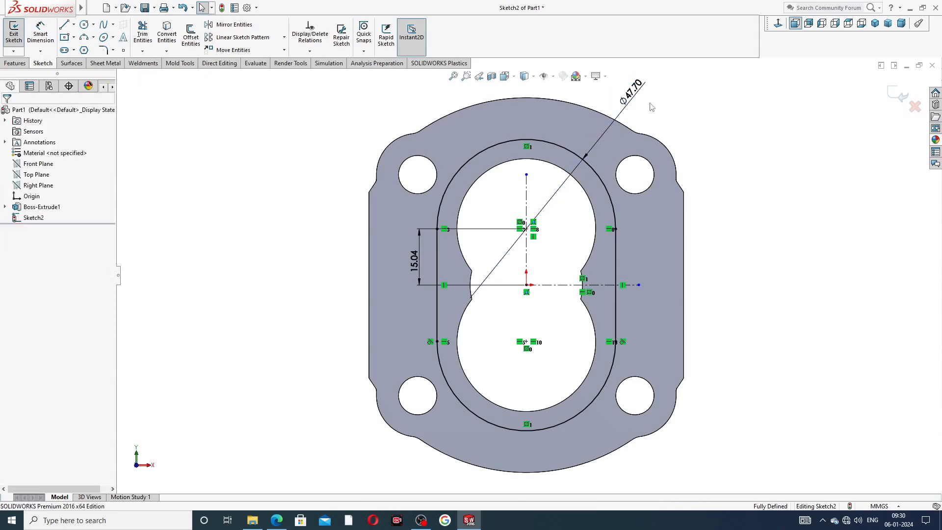
{"action": "left_click_drag", "start_coordinate": [416, 260], "coordinate": [410, 259]}
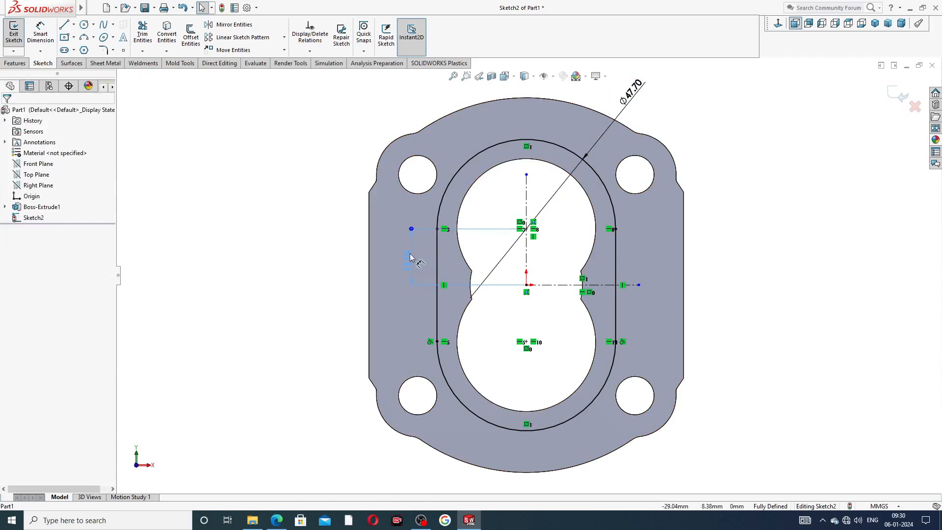
{"action": "left_click", "coordinate": [328, 388]}
Check the front view in the PDF drawing, offset the slot outline 3 mm inward in SOLIDWORKS, and position the offset dimension above it
{"action": "left_click", "coordinate": [276, 520]}
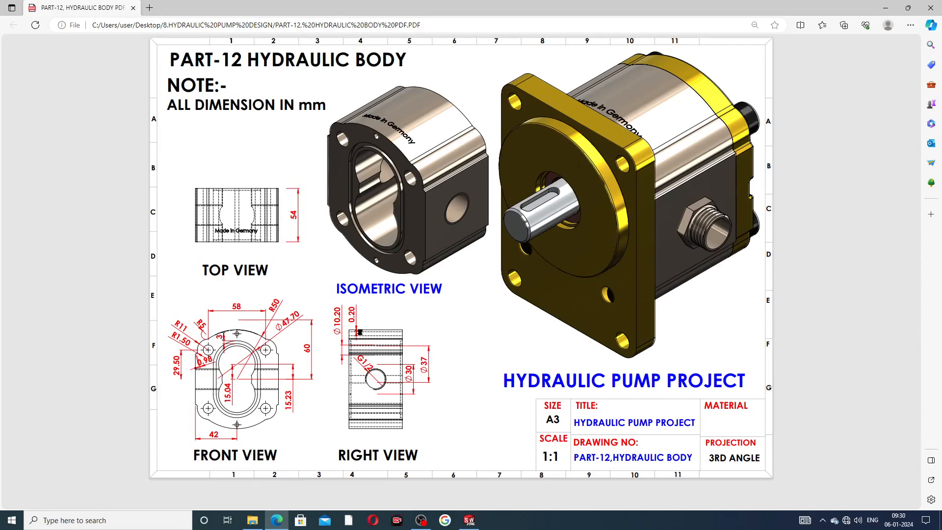
{"action": "left_click", "coordinate": [276, 519]}
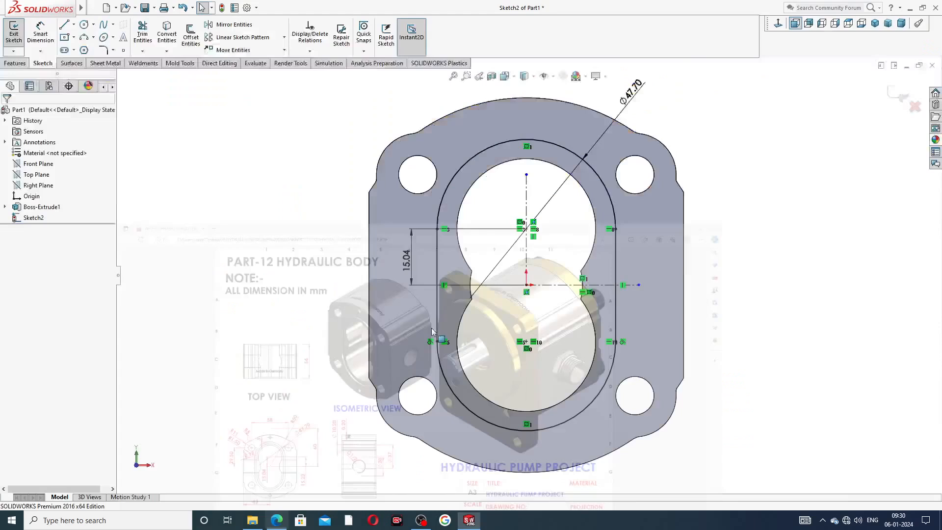
{"action": "left_click", "coordinate": [196, 38]}
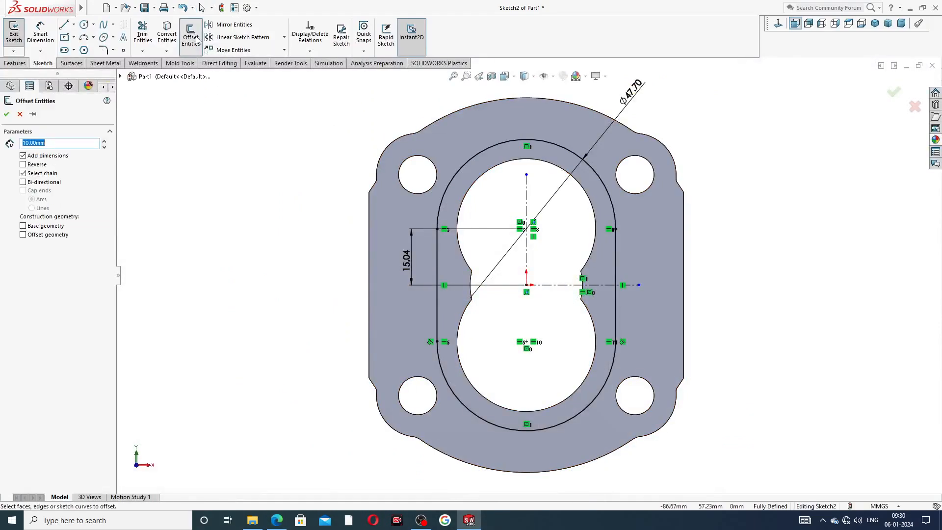
{"action": "left_click", "coordinate": [471, 158]}
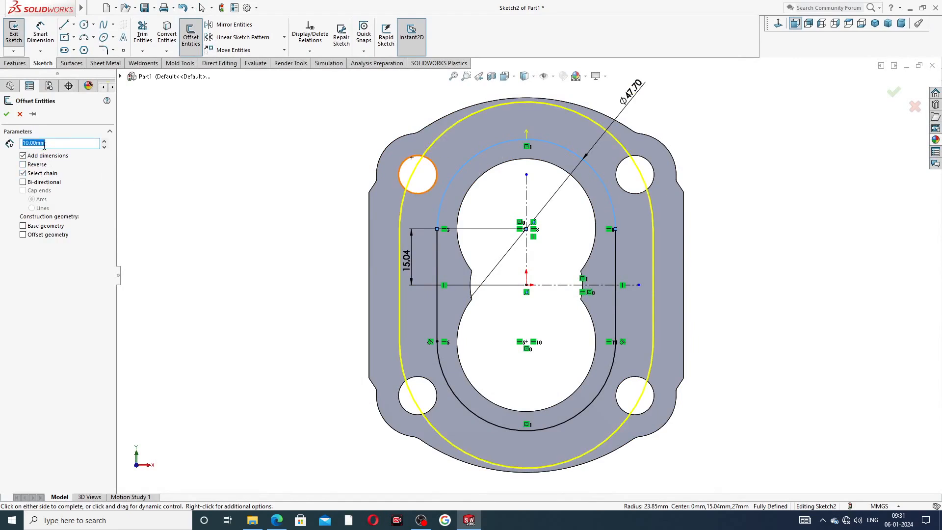
{"action": "type", "text": "3"}
{"action": "key", "text": "Return"}
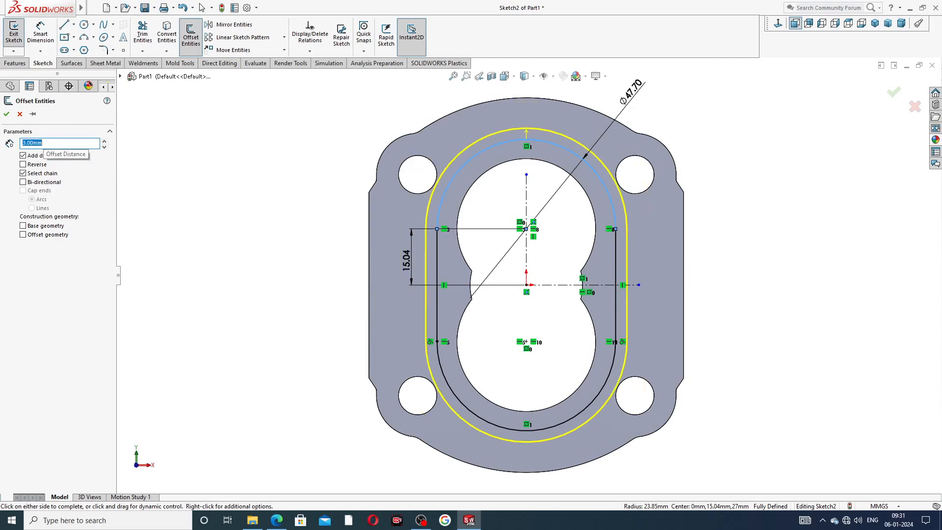
{"action": "left_click", "coordinate": [23, 165]}
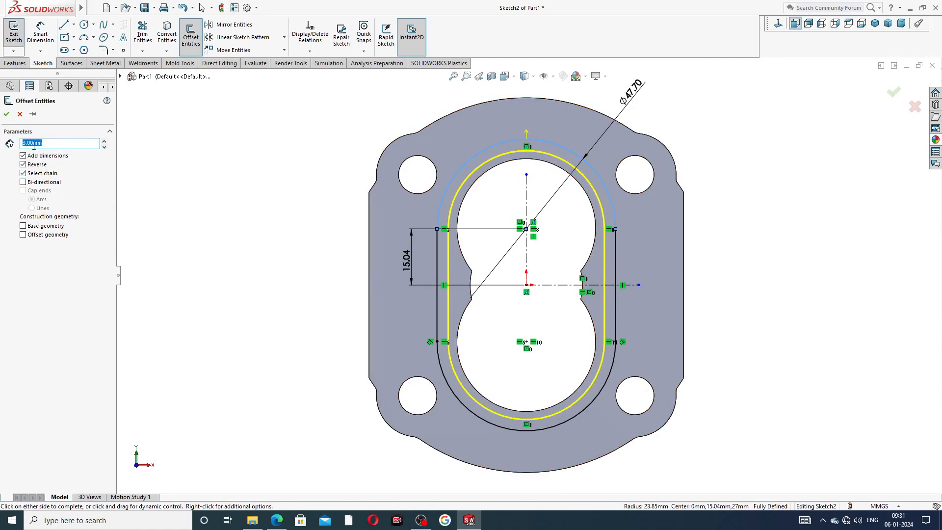
{"action": "left_click", "coordinate": [9, 118]}
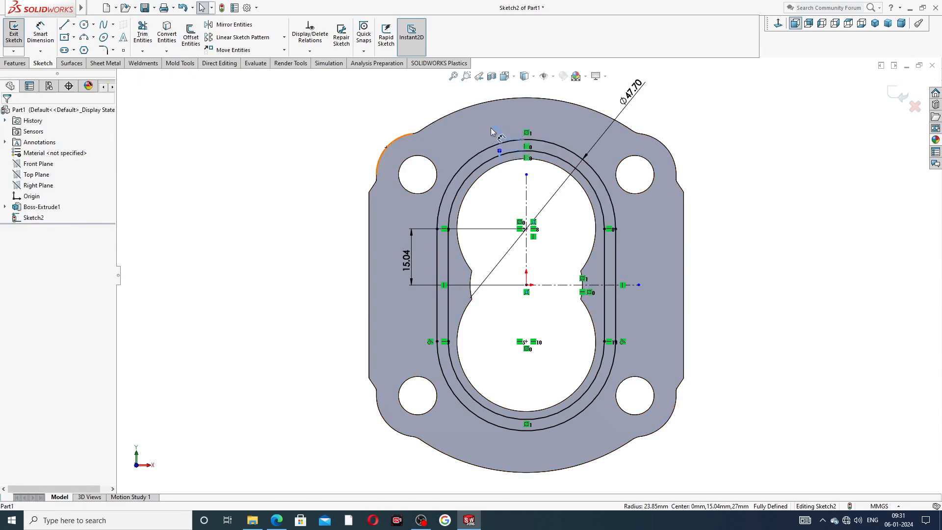
{"action": "left_click_drag", "start_coordinate": [482, 131], "coordinate": [481, 130]}
{"action": "left_click", "coordinate": [746, 142]}
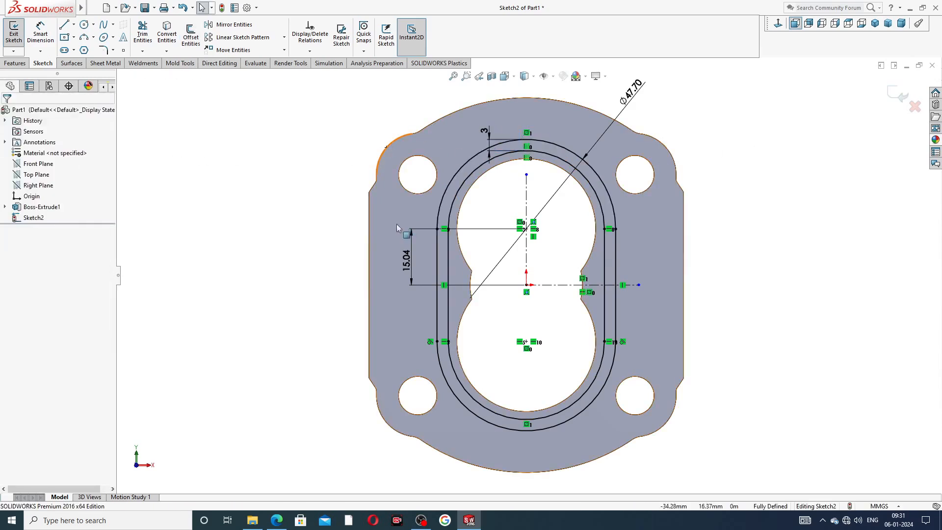
Recheck the PDF drawing, and cut-extrude the ring between the two slot outlines to a blind depth of 2 mm in SOLIDWORKS
{"action": "left_click", "coordinate": [277, 520]}
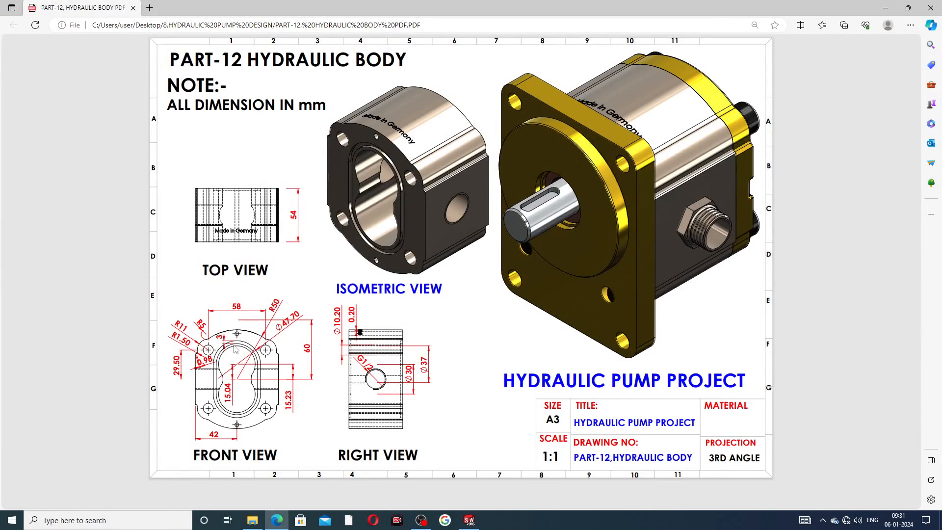
{"action": "left_click", "coordinate": [277, 520]}
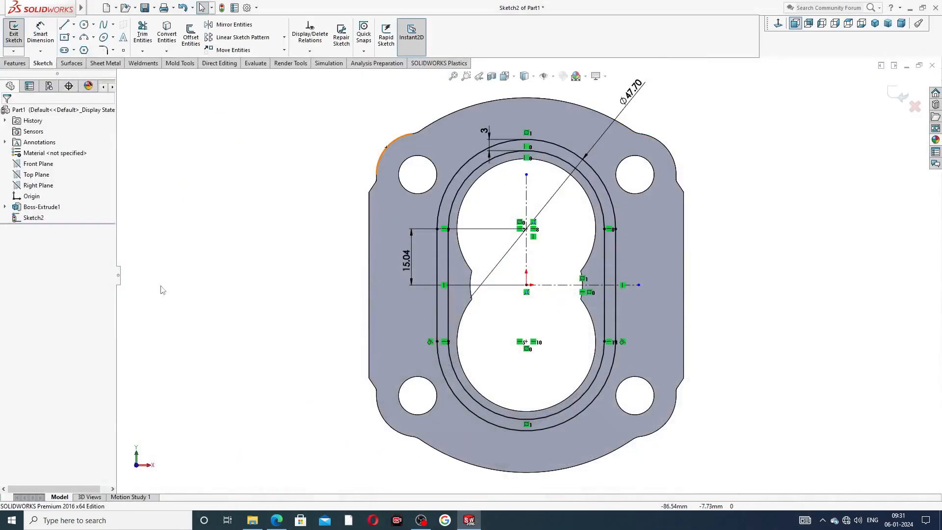
{"action": "left_click", "coordinate": [15, 63]}
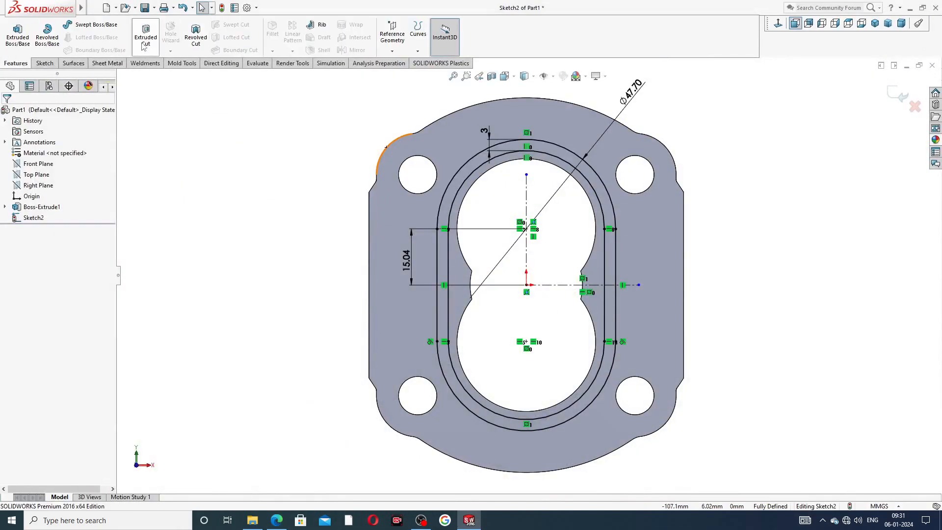
{"action": "left_click", "coordinate": [145, 36]}
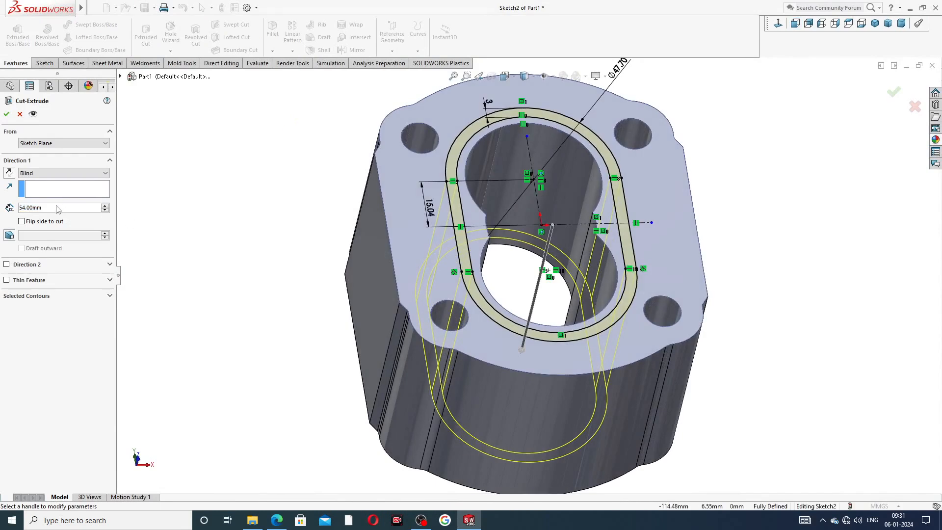
{"action": "type", "text": "2"}
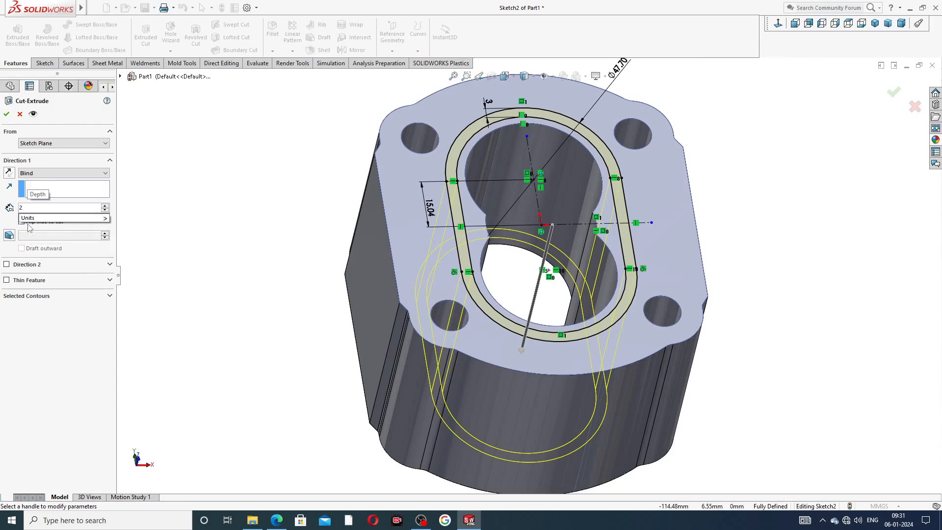
{"action": "key", "text": "Return"}
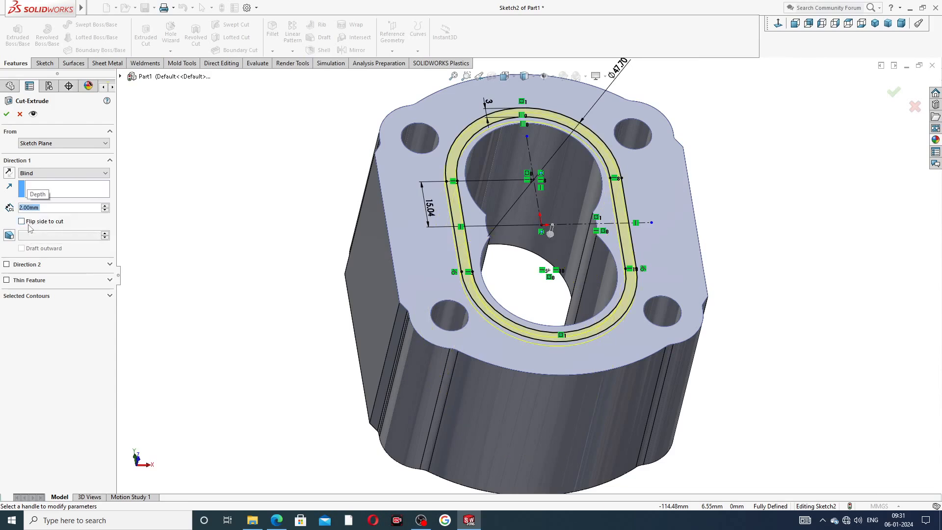
{"action": "left_click", "coordinate": [7, 114]}
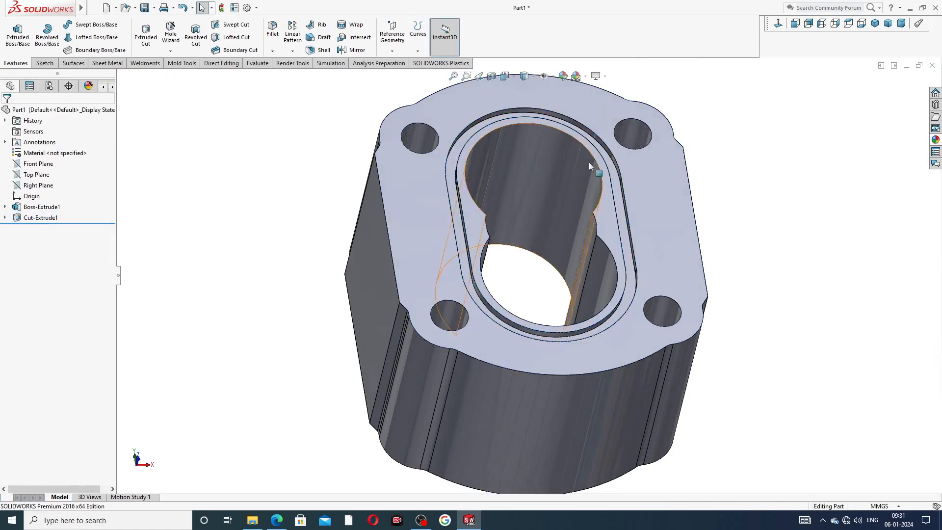
Mirror the seal groove cut about the Front Plane onto the opposite end face of the body
{"action": "scroll", "coordinate": [698, 170], "scroll_direction": "down", "scroll_amount": 1}
{"action": "middle_click_drag", "start_coordinate": [697, 169], "coordinate": [648, 237]}
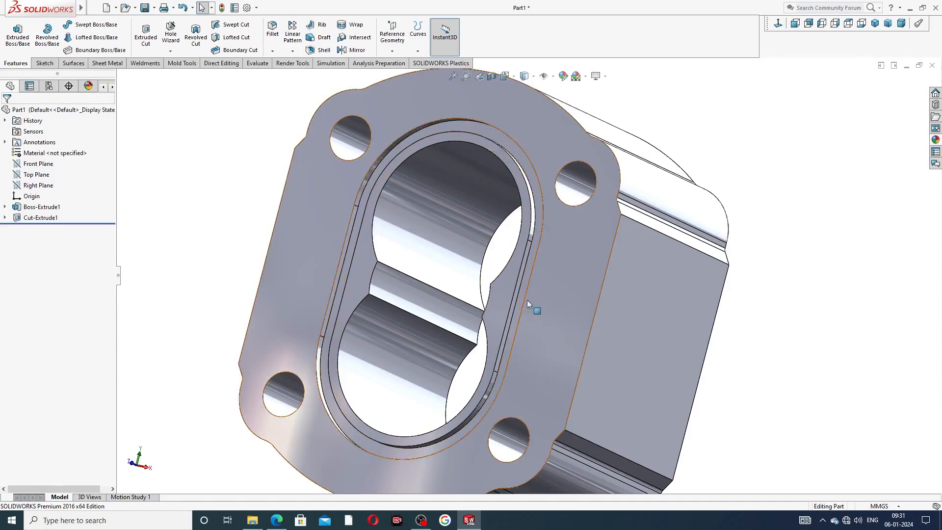
{"action": "mouse_move", "coordinate": [413, 273]}
{"action": "middle_mouse_down"}
{"action": "mouse_move", "coordinate": [466, 227]}
{"action": "mouse_move", "coordinate": [458, 248]}
{"action": "mouse_move", "coordinate": [429, 256]}
{"action": "mouse_move", "coordinate": [453, 198]}
{"action": "middle_mouse_up"}
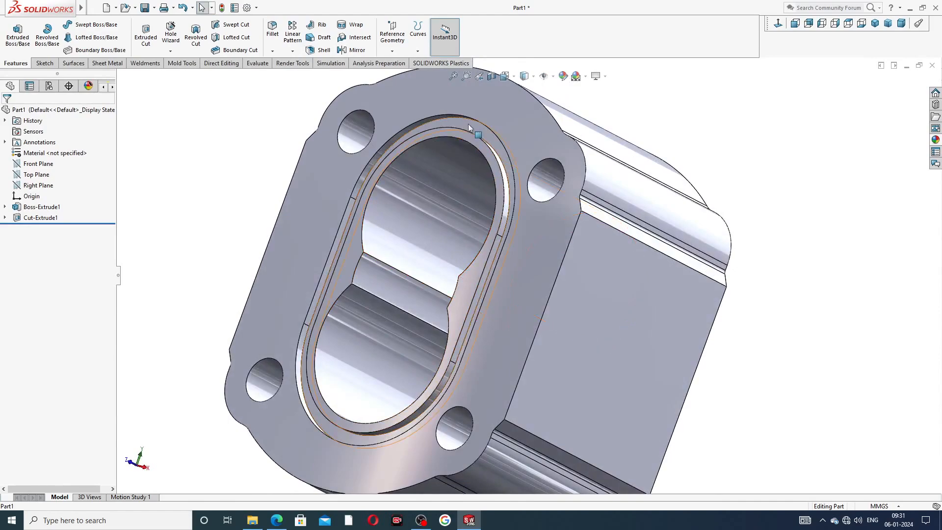
{"action": "middle_click_drag", "start_coordinate": [331, 235], "coordinate": [474, 338]}
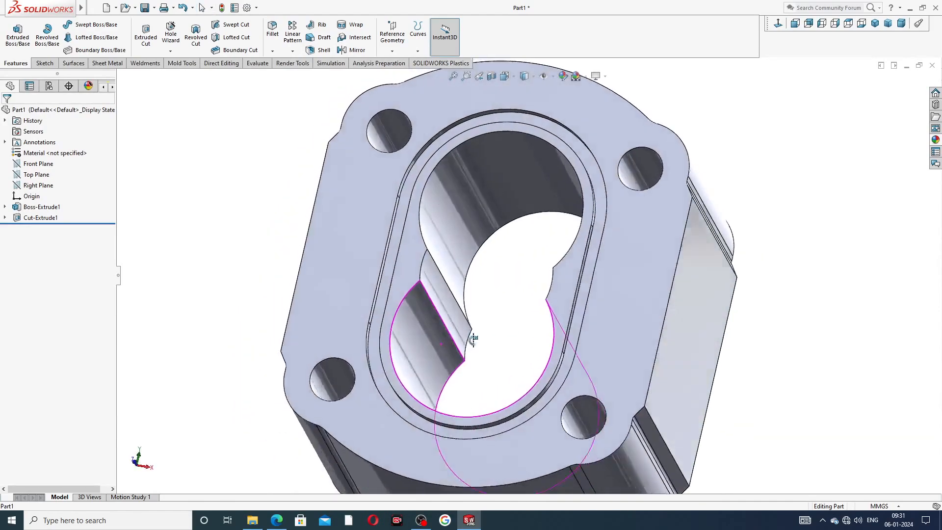
{"action": "scroll", "coordinate": [436, 202], "scroll_direction": "up", "scroll_amount": 4}
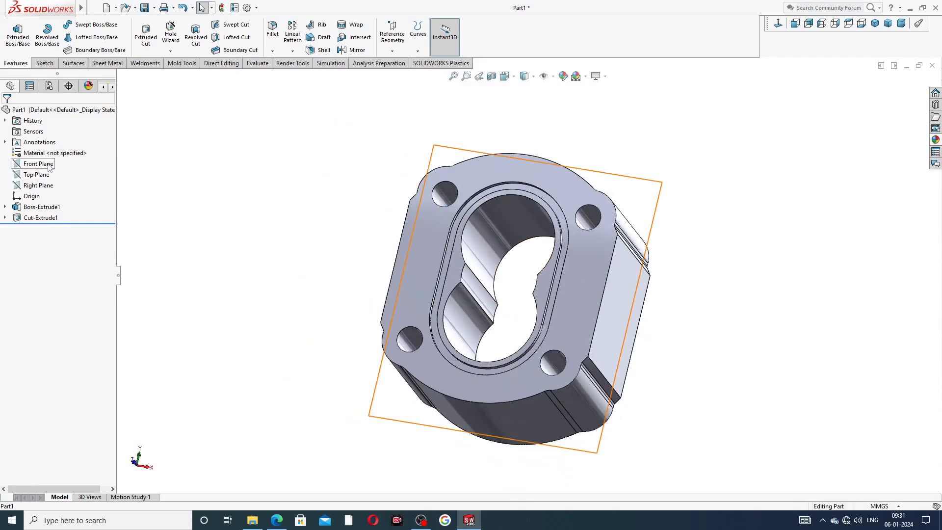
{"action": "left_click", "coordinate": [39, 164]}
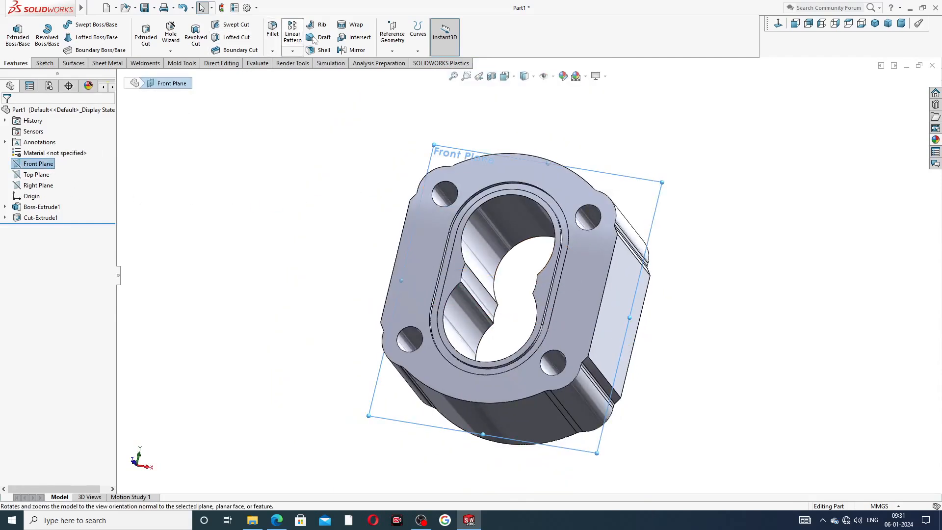
{"action": "left_click", "coordinate": [357, 51]}
{"action": "middle_click_drag", "start_coordinate": [598, 142], "coordinate": [496, 171]}
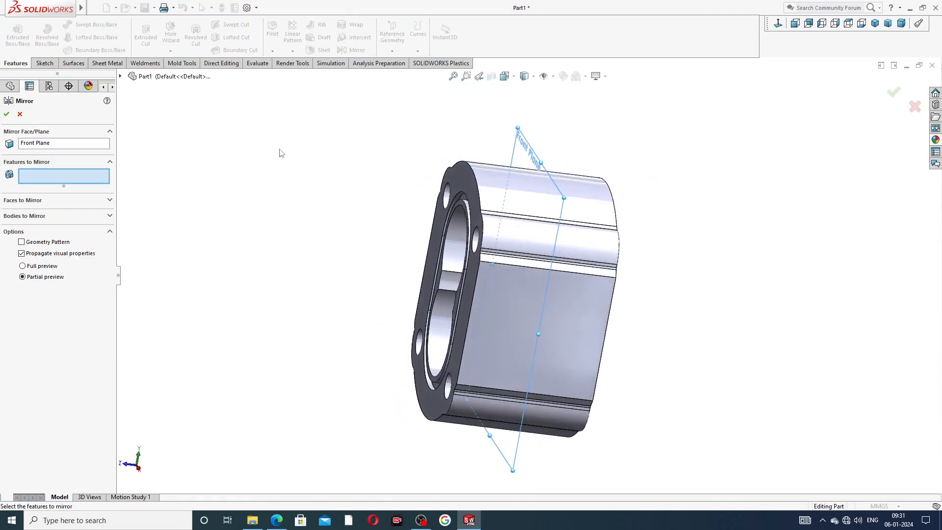
{"action": "left_click", "coordinate": [132, 78]}
{"action": "left_click", "coordinate": [167, 185]}
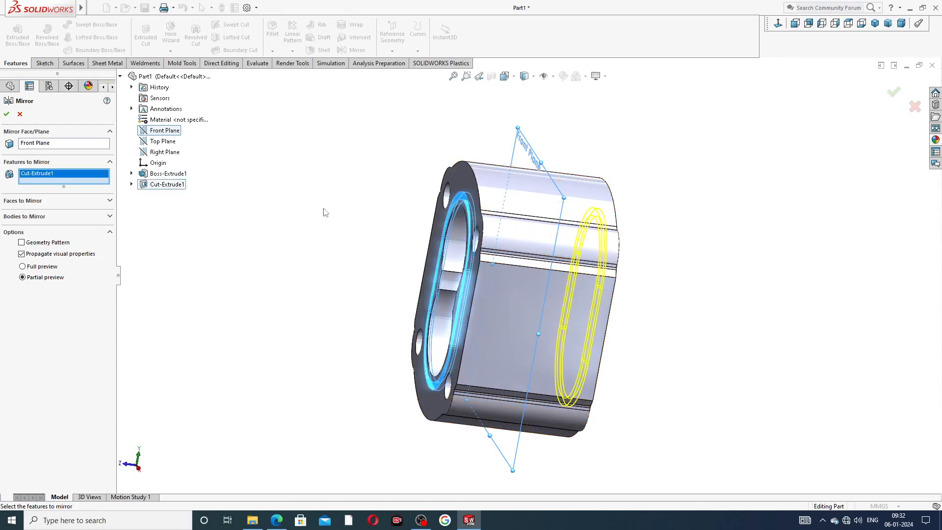
{"action": "middle_click_drag", "start_coordinate": [339, 218], "coordinate": [282, 201]}
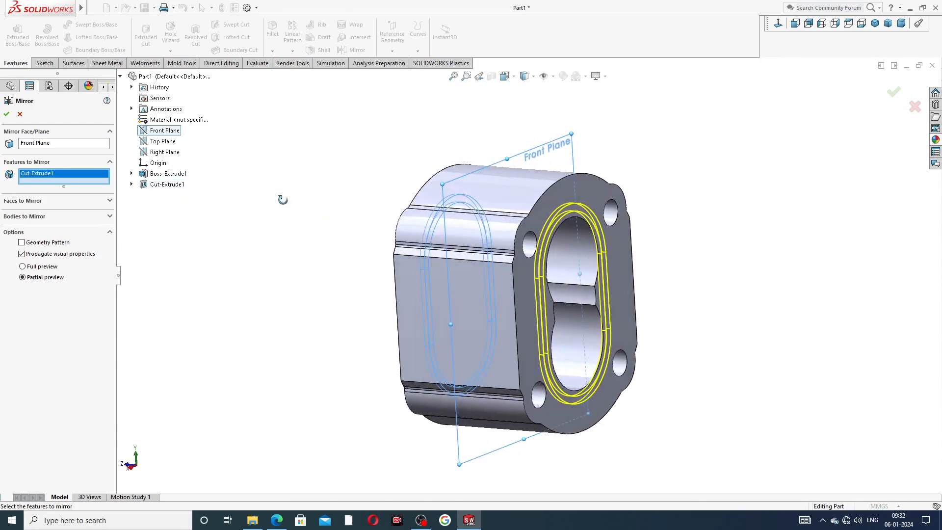
{"action": "left_click", "coordinate": [7, 114]}
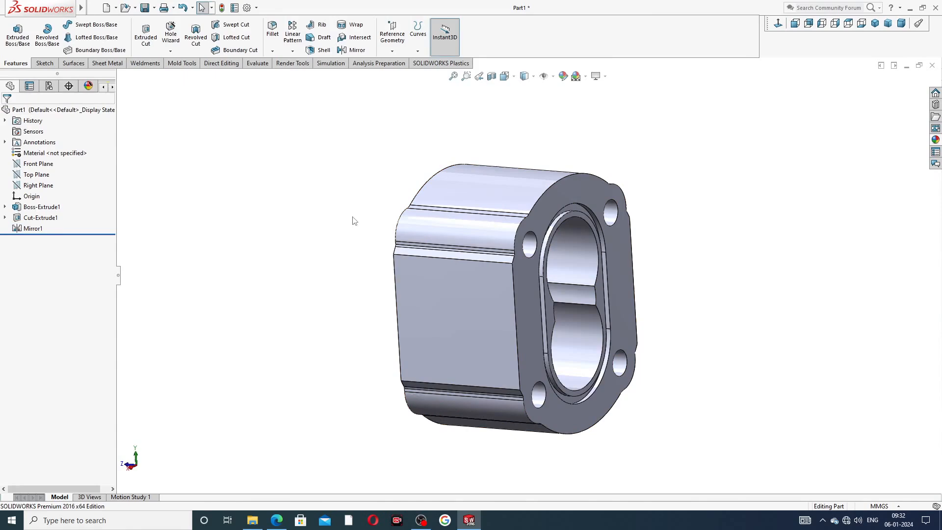
View the front end face of the body square on and start a Hole Wizard hole on it
{"action": "mouse_move", "coordinate": [353, 219]}
{"action": "middle_mouse_down"}
{"action": "mouse_move", "coordinate": [276, 141]}
{"action": "mouse_move", "coordinate": [410, 166]}
{"action": "mouse_move", "coordinate": [426, 194]}
{"action": "mouse_move", "coordinate": [358, 214]}
{"action": "middle_mouse_up"}
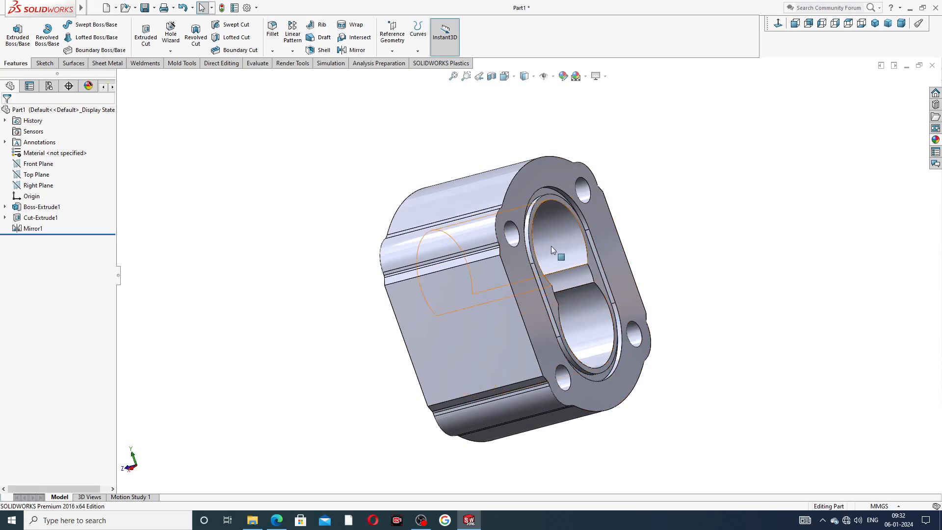
{"action": "middle_click_drag", "start_coordinate": [552, 246], "coordinate": [601, 244]}
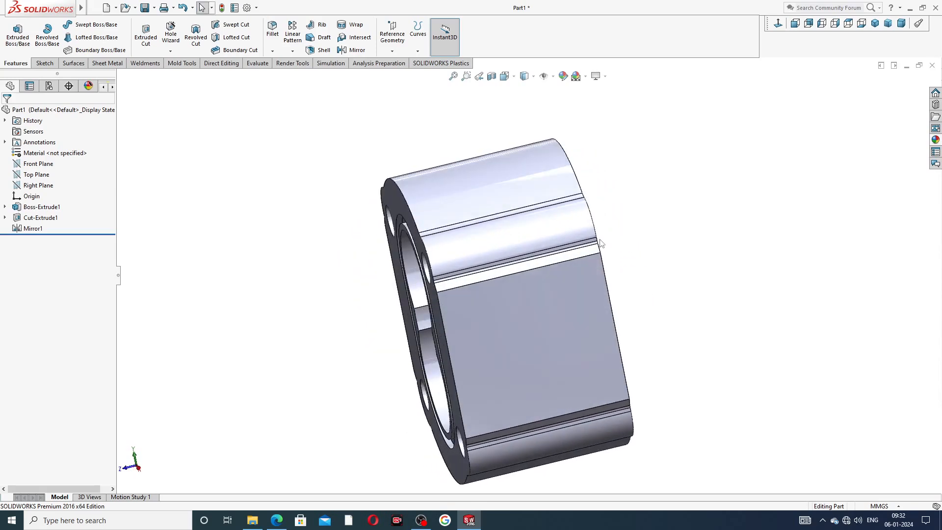
{"action": "middle_click_drag", "start_coordinate": [343, 231], "coordinate": [423, 146]}
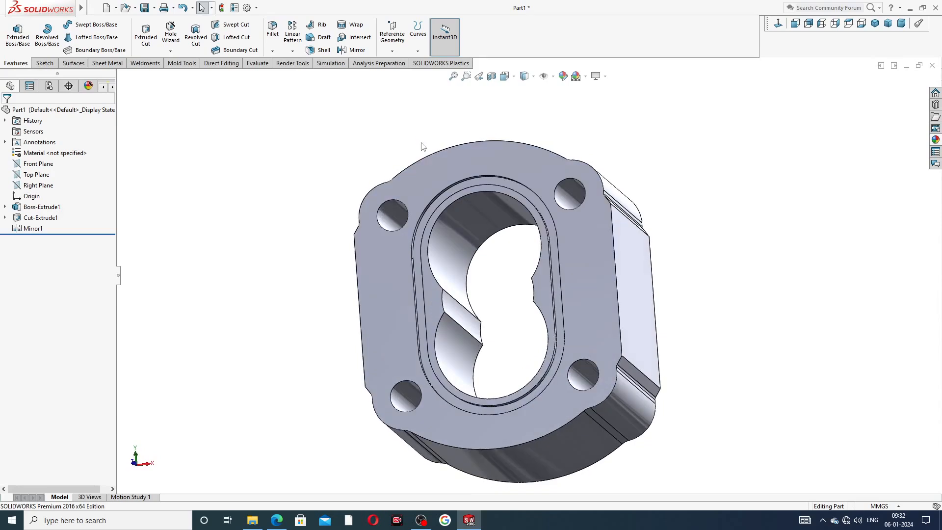
{"action": "scroll", "coordinate": [463, 179], "scroll_direction": "up", "scroll_amount": 2}
{"action": "middle_click_drag", "start_coordinate": [486, 253], "coordinate": [467, 265]}
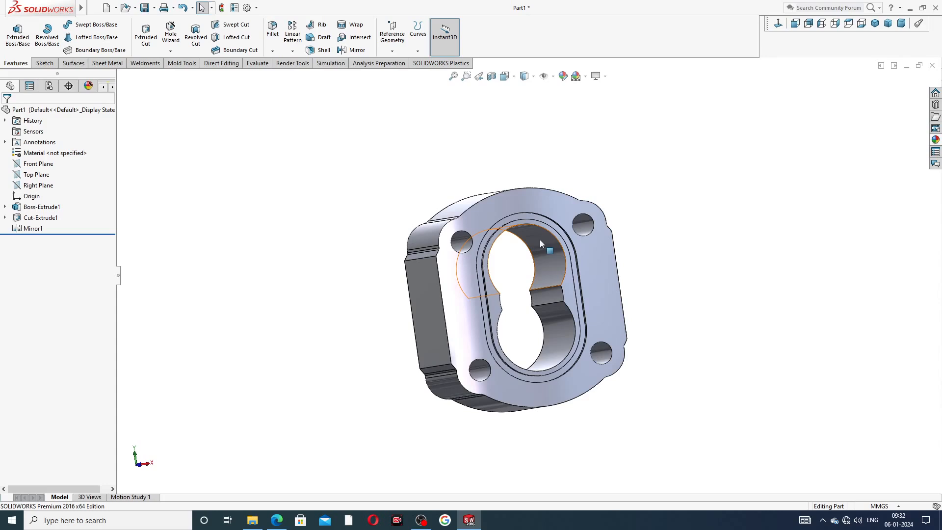
{"action": "left_click", "coordinate": [532, 197]}
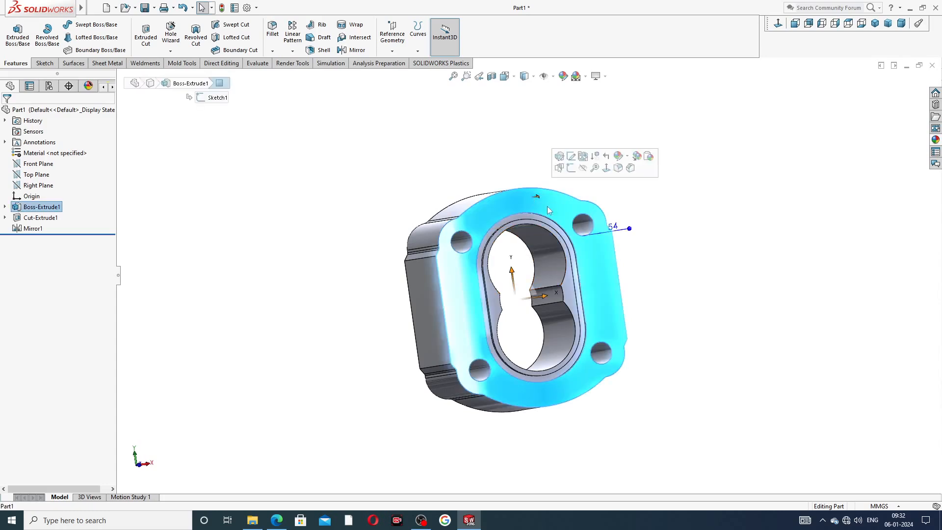
{"action": "left_click", "coordinate": [779, 23]}
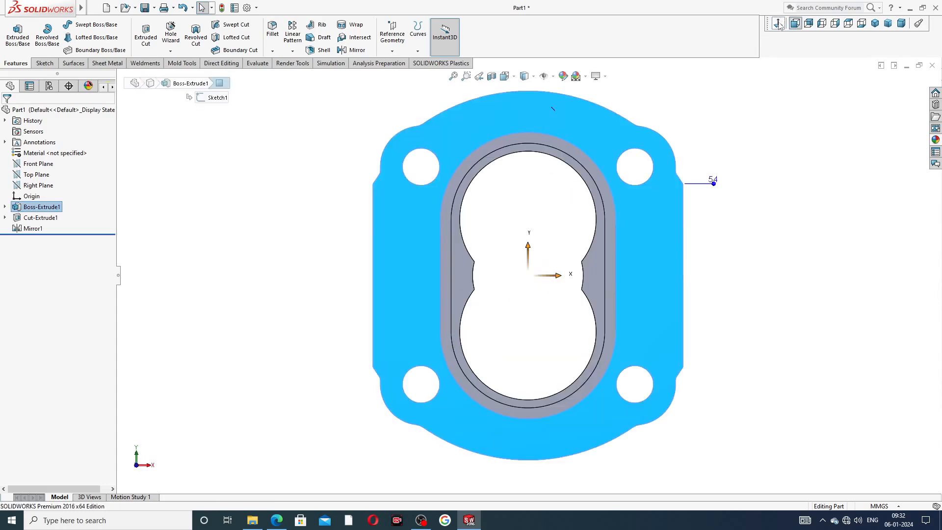
{"action": "left_click", "coordinate": [172, 36]}
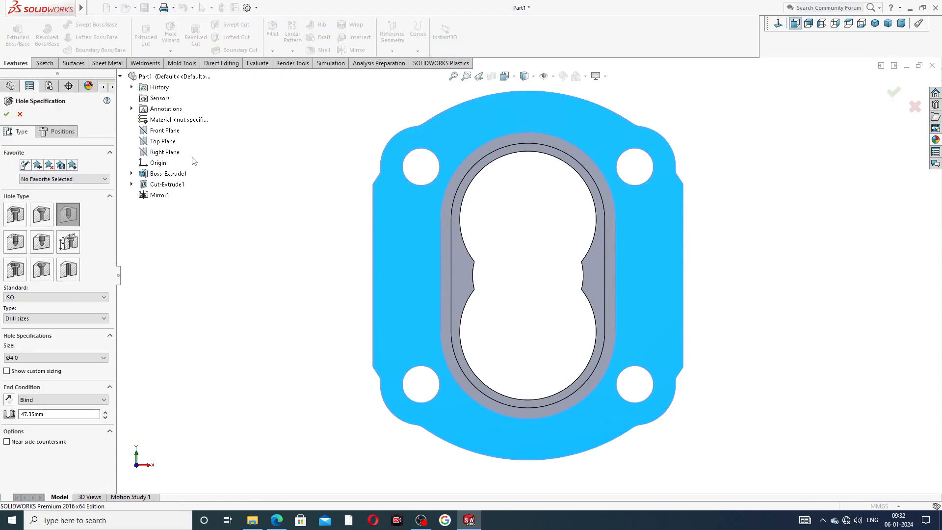
{"action": "left_click", "coordinate": [13, 241]}
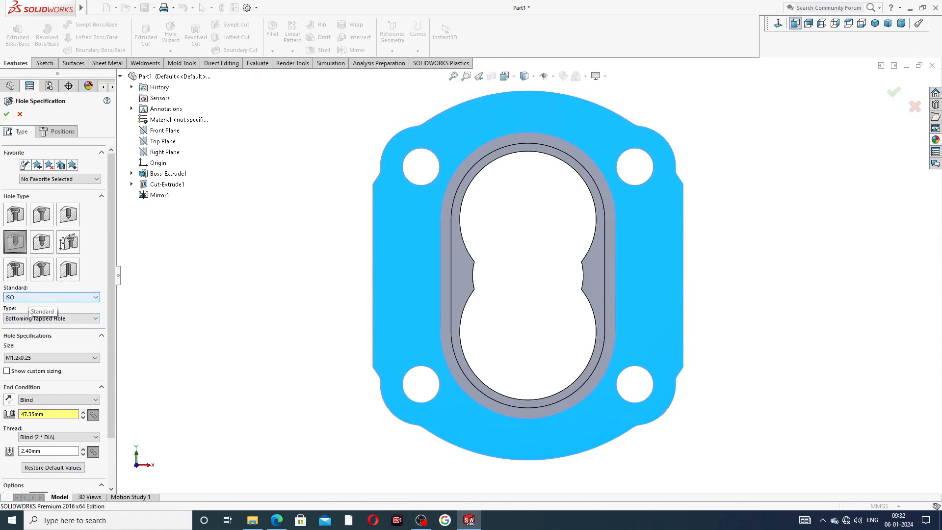
{"action": "left_click", "coordinate": [65, 319]}
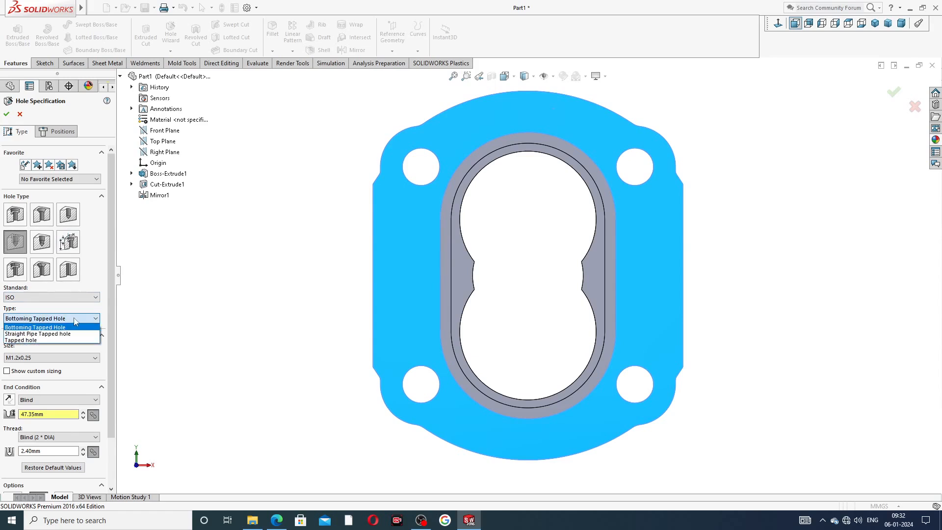
{"action": "left_click", "coordinate": [75, 320]}
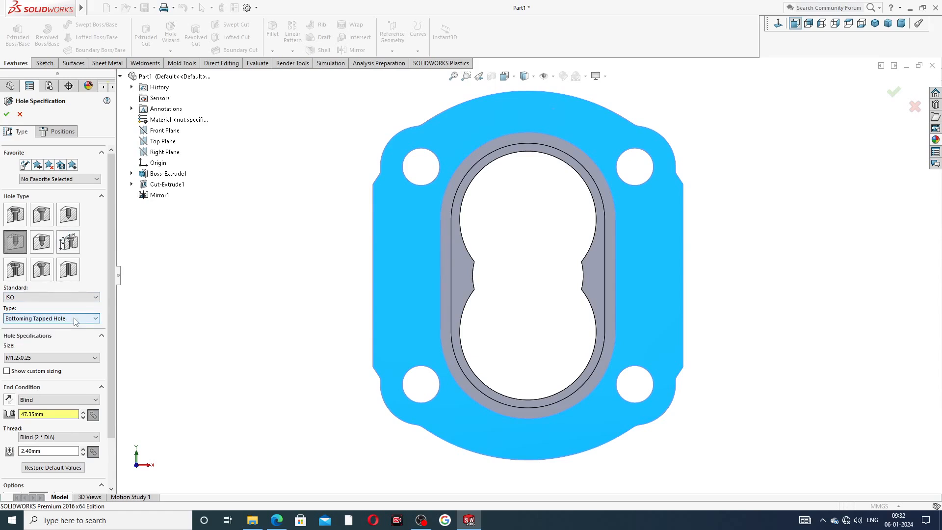
{"action": "left_click", "coordinate": [53, 361]}
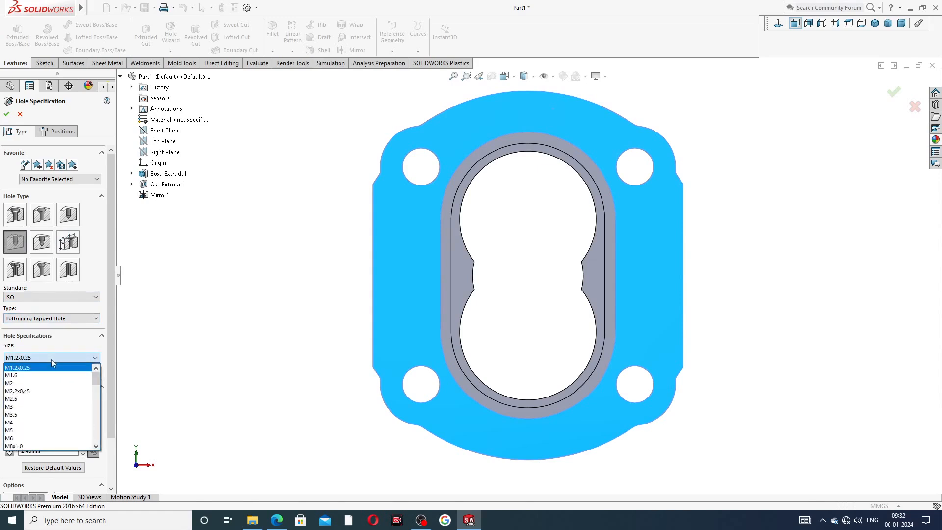
{"action": "left_click", "coordinate": [114, 353]}
{"action": "left_click_drag", "start_coordinate": [113, 362], "coordinate": [120, 415]}
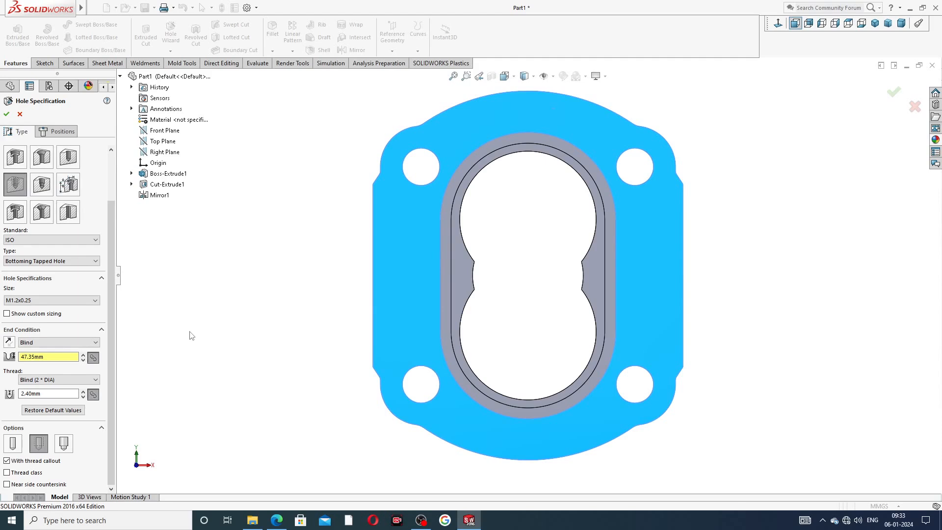
Specify a plain ISO hole of the Drill sizes type with a size of Ø4.0
{"action": "left_click", "coordinate": [67, 158]}
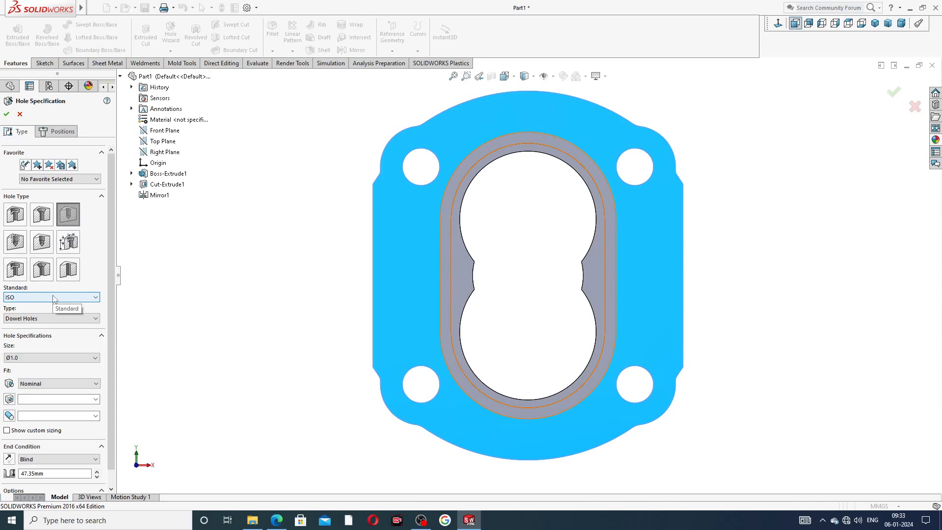
{"action": "left_click", "coordinate": [43, 324]}
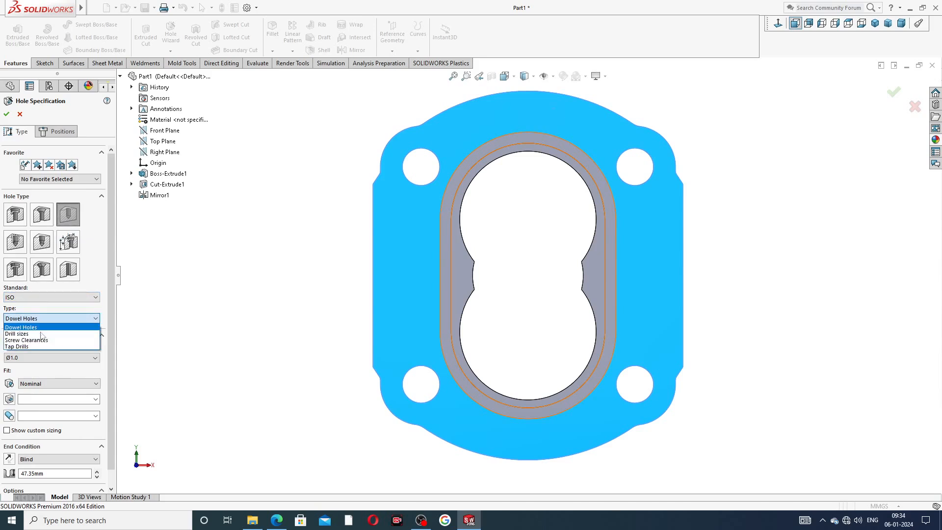
{"action": "left_click", "coordinate": [42, 334]}
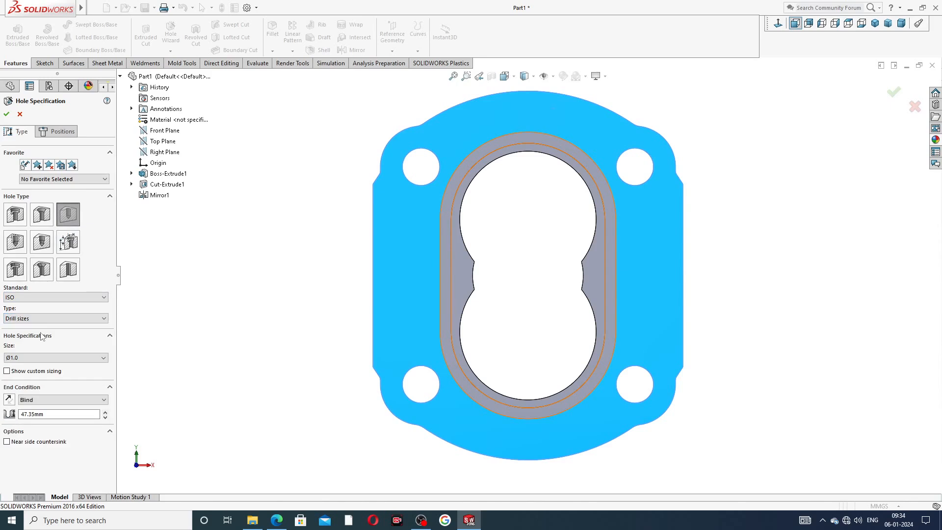
{"action": "left_click", "coordinate": [35, 359]}
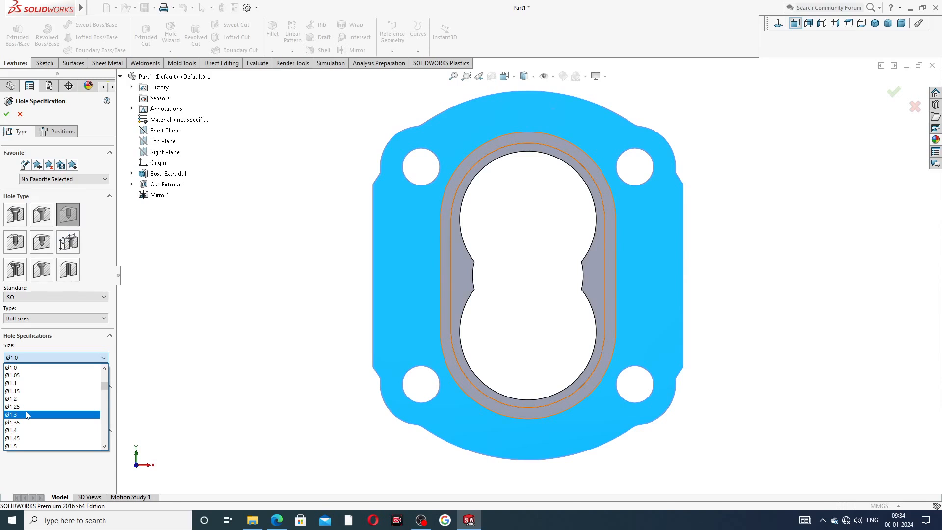
{"action": "scroll", "coordinate": [47, 413], "scroll_direction": "down", "scroll_amount": 10}
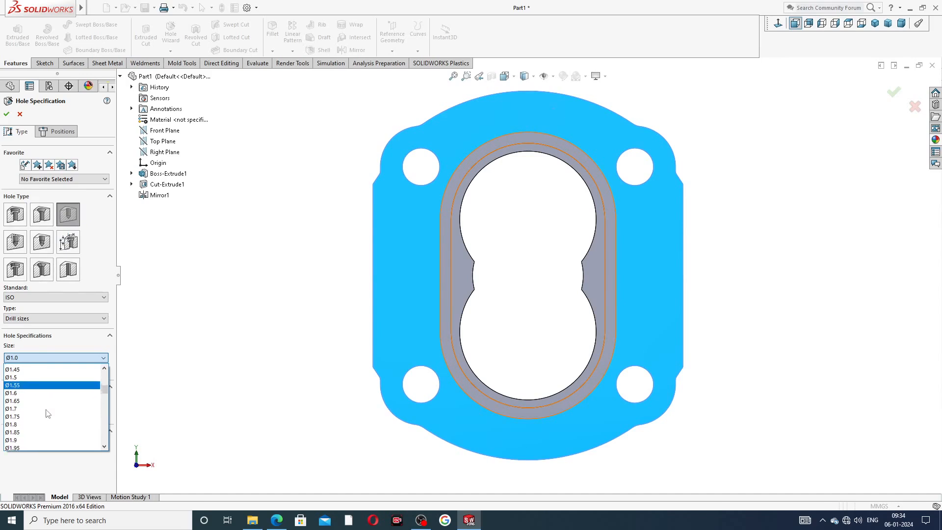
{"action": "scroll", "coordinate": [47, 412], "scroll_direction": "down", "scroll_amount": 6}
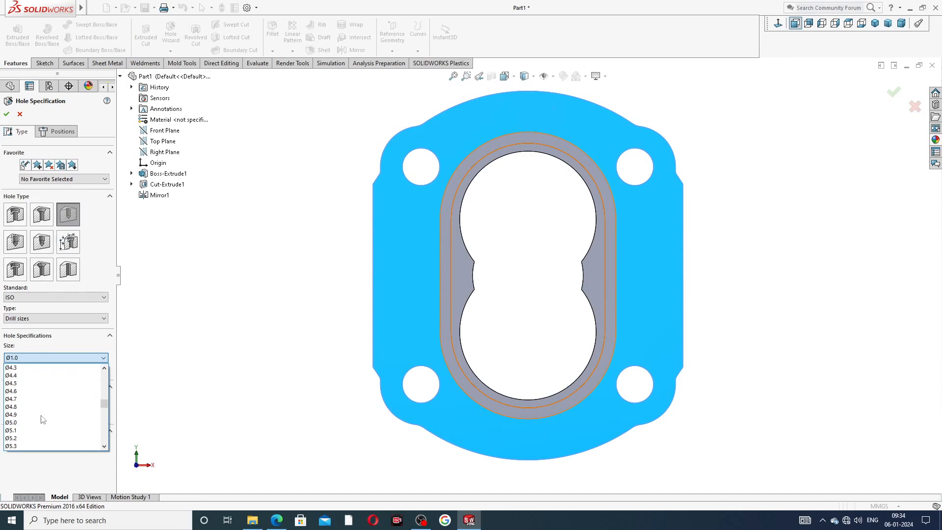
{"action": "scroll", "coordinate": [35, 388], "scroll_direction": "up", "scroll_amount": 2}
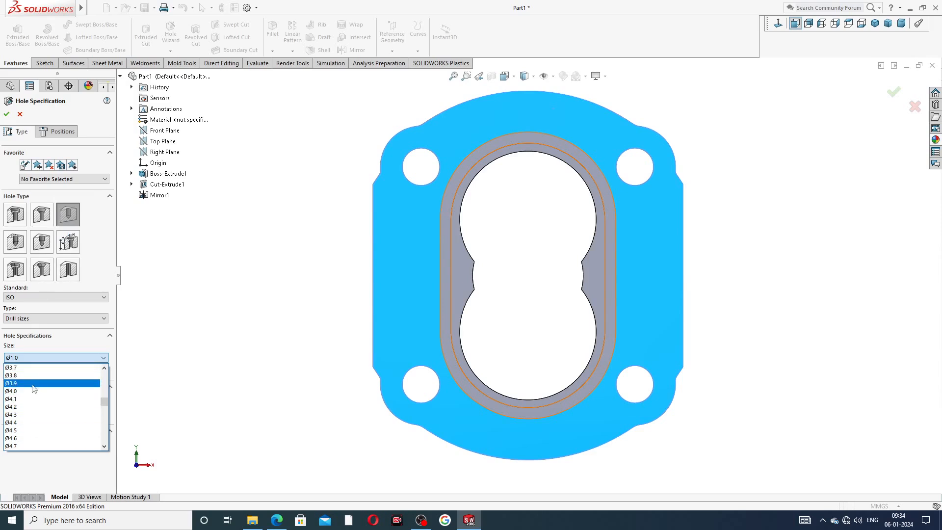
{"action": "left_click", "coordinate": [31, 391]}
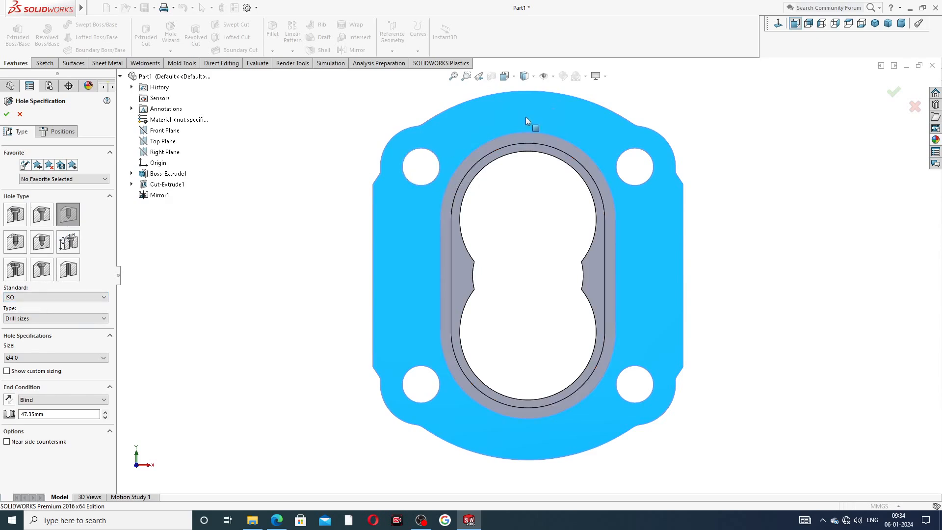
Place two hole points on the end face along the vertical centreline, one above and one below the bores
{"action": "left_click", "coordinate": [54, 131]}
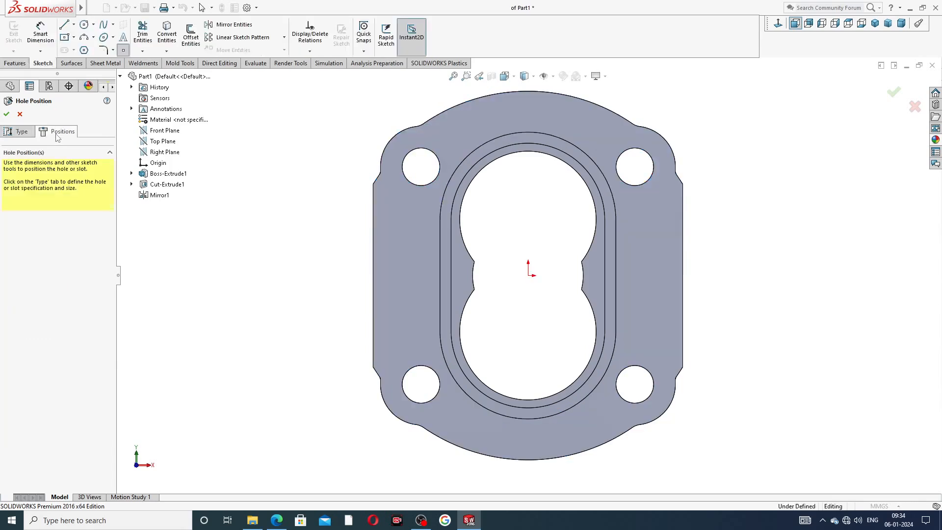
{"action": "left_click", "coordinate": [528, 111]}
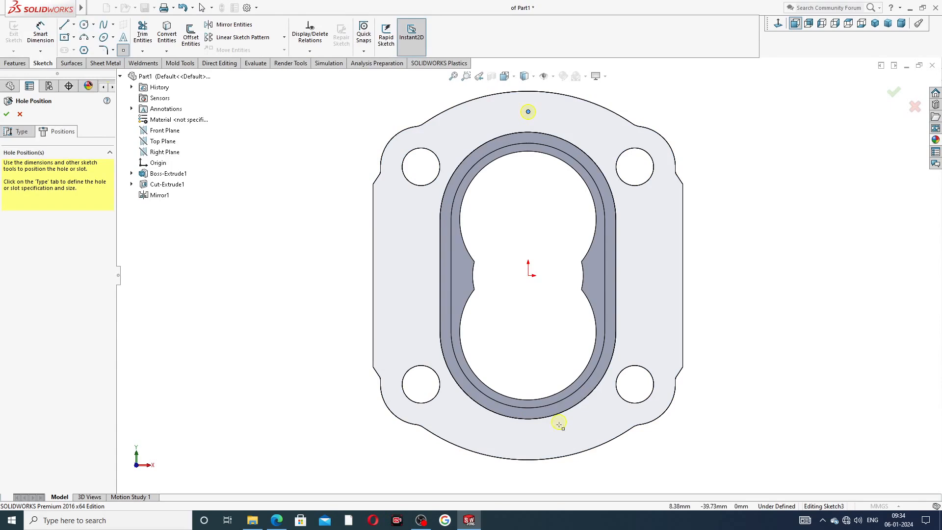
{"action": "left_click", "coordinate": [528, 440]}
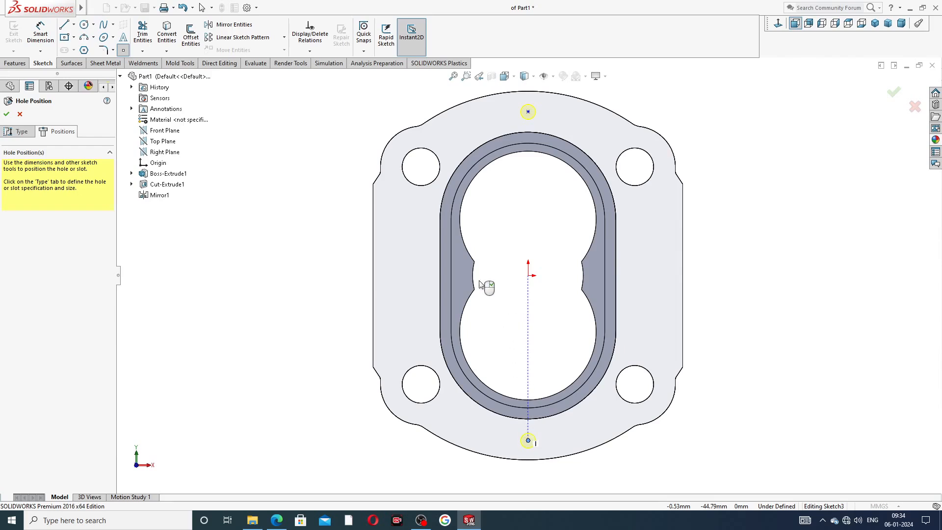
{"action": "right_click", "coordinate": [270, 189]}
{"action": "left_click", "coordinate": [282, 194]}
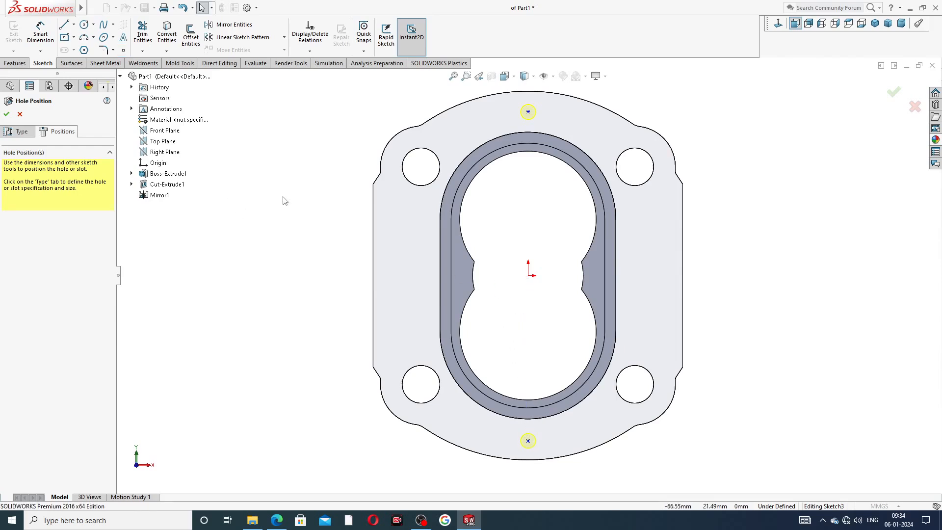
Dimension the upper hole point's vertical distance from the origin and set it to 45 mm
{"action": "left_click", "coordinate": [19, 65]}
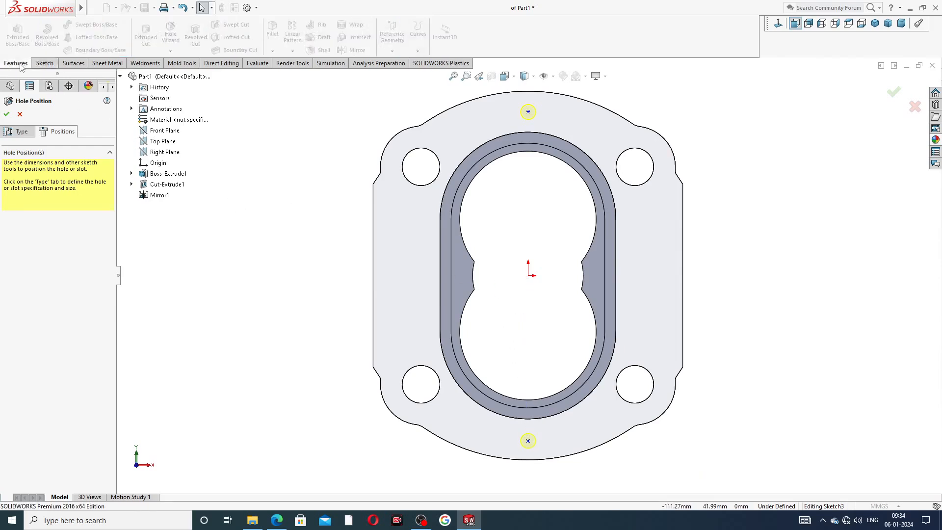
{"action": "left_click", "coordinate": [45, 63]}
{"action": "left_click", "coordinate": [41, 34]}
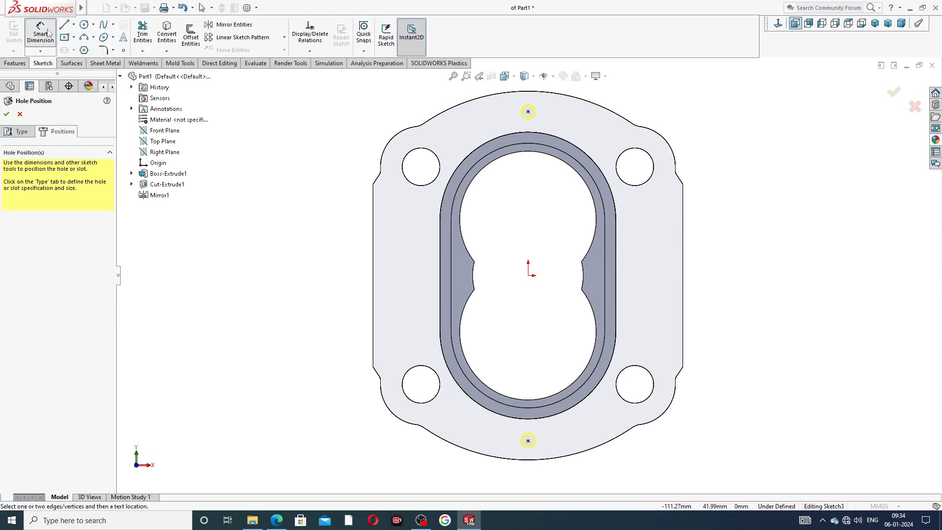
{"action": "left_click", "coordinate": [529, 112]}
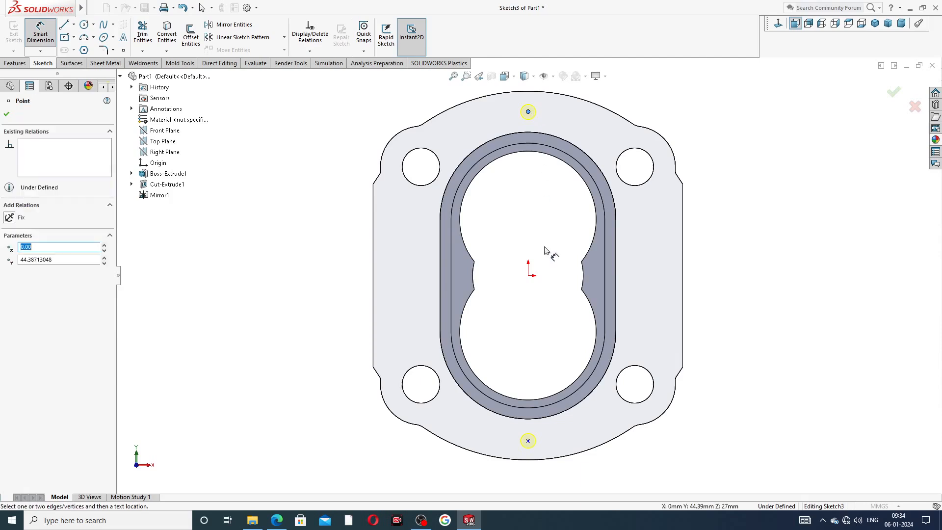
{"action": "left_click", "coordinate": [528, 276]}
{"action": "left_click", "coordinate": [362, 196]}
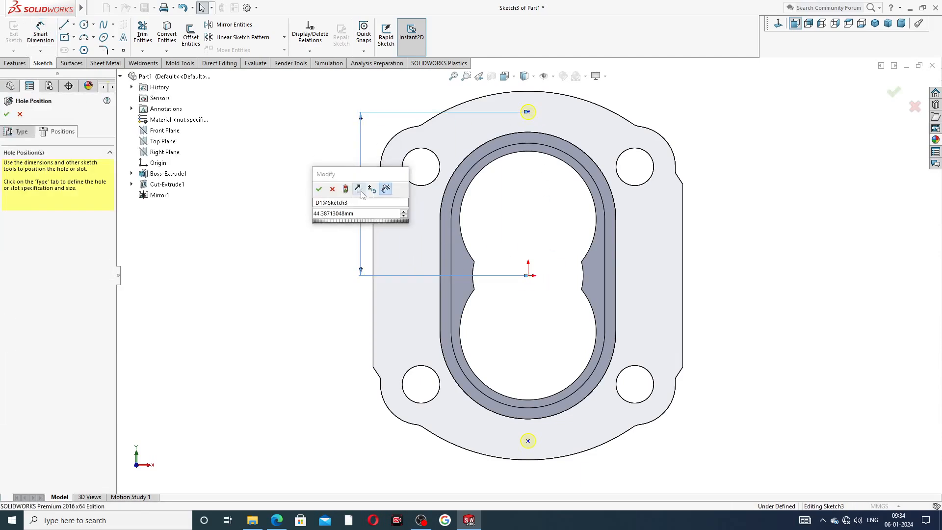
{"action": "key", "text": "Return"}
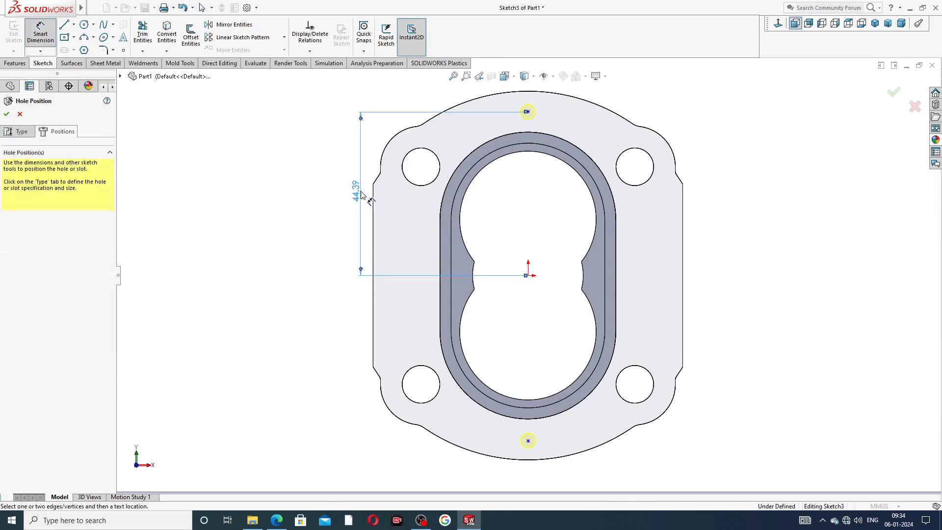
{"action": "left_click", "coordinate": [358, 195]}
{"action": "double_click", "coordinate": [357, 197]}
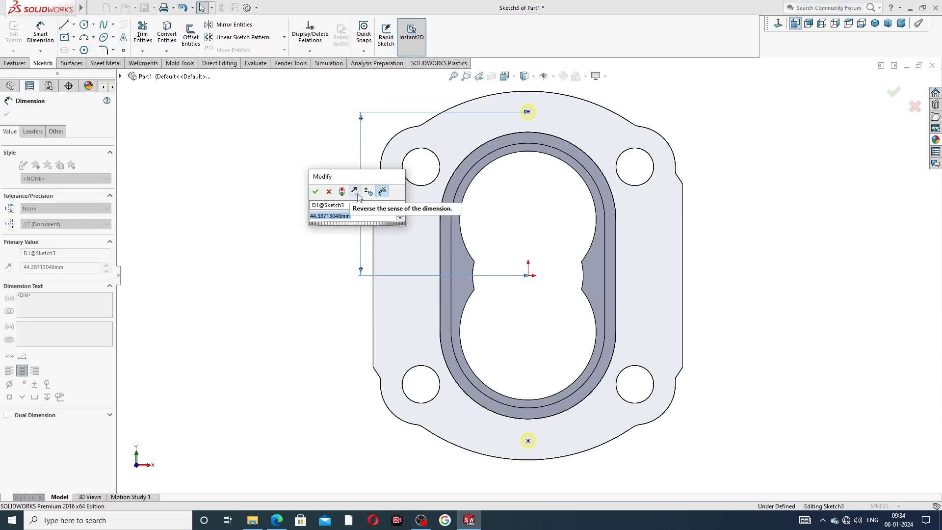
{"action": "type", "text": "45"}
{"action": "key", "text": "Return"}
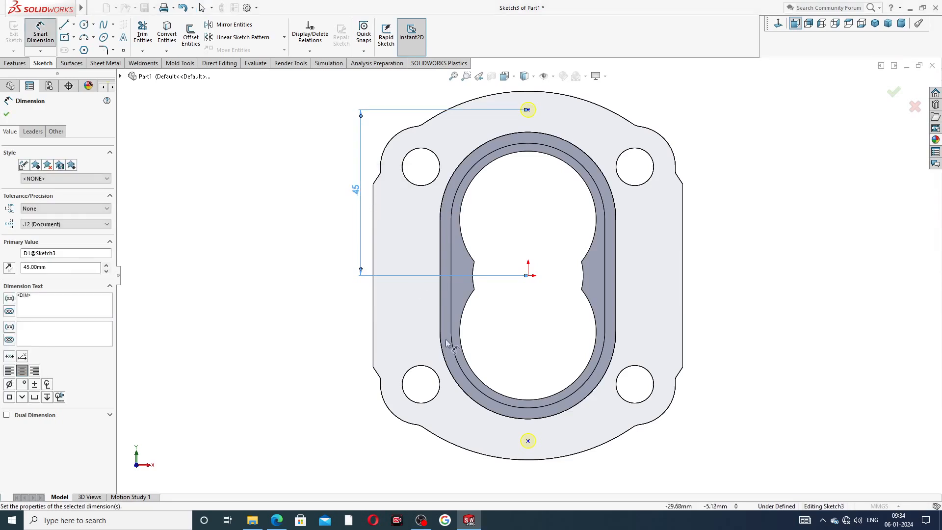
Reattach the 45 mm dimension's lower end from the origin to the lower hole point, and undo the move of that point onto the origin
{"action": "left_click_drag", "start_coordinate": [527, 275], "coordinate": [528, 441]}
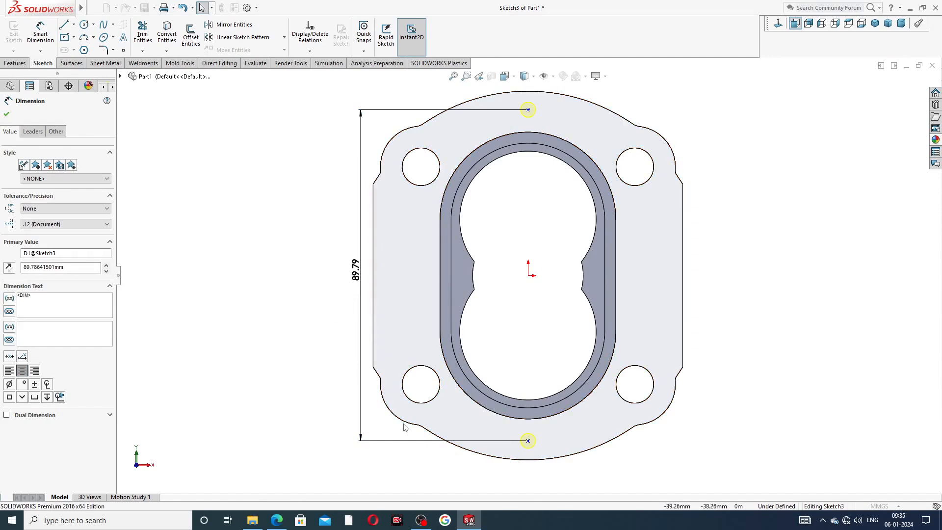
{"action": "left_click_drag", "start_coordinate": [529, 440], "coordinate": [528, 275]}
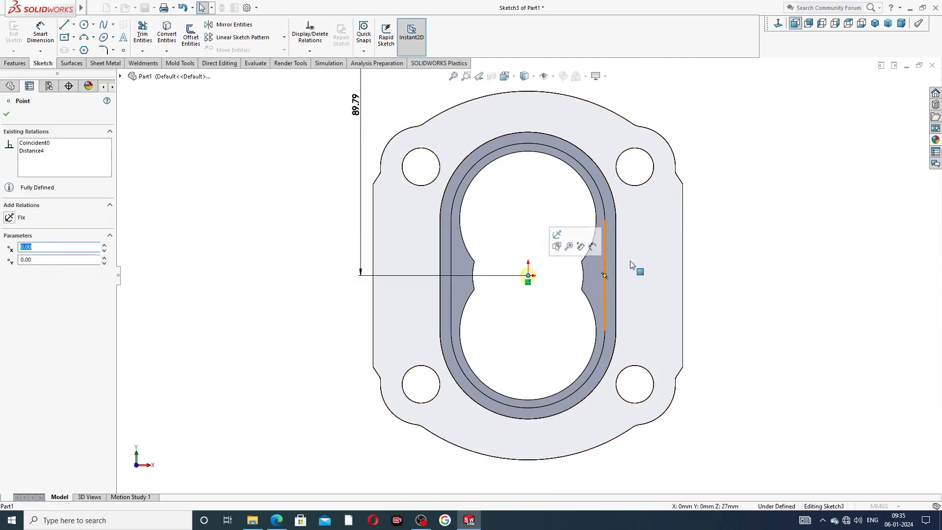
{"action": "scroll", "coordinate": [669, 239], "scroll_direction": "up", "scroll_amount": 3}
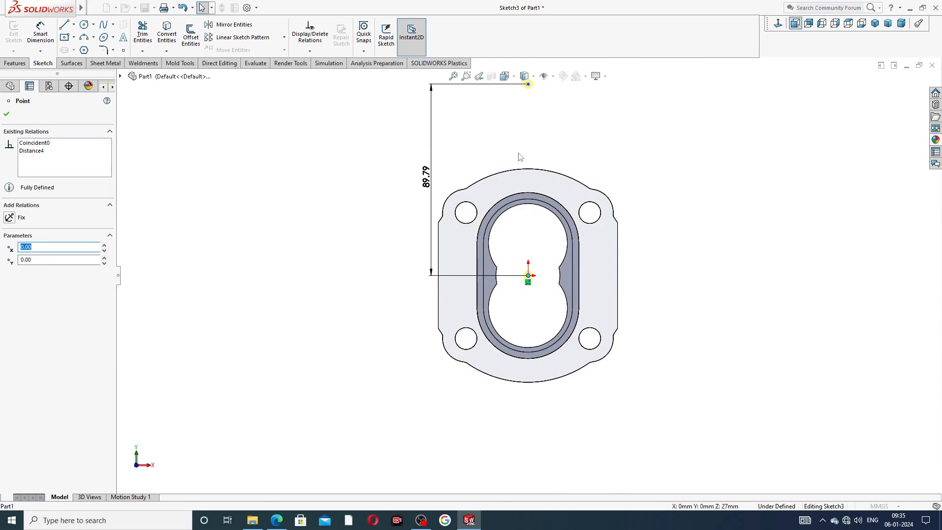
{"action": "key", "text": "ctrl+z"}
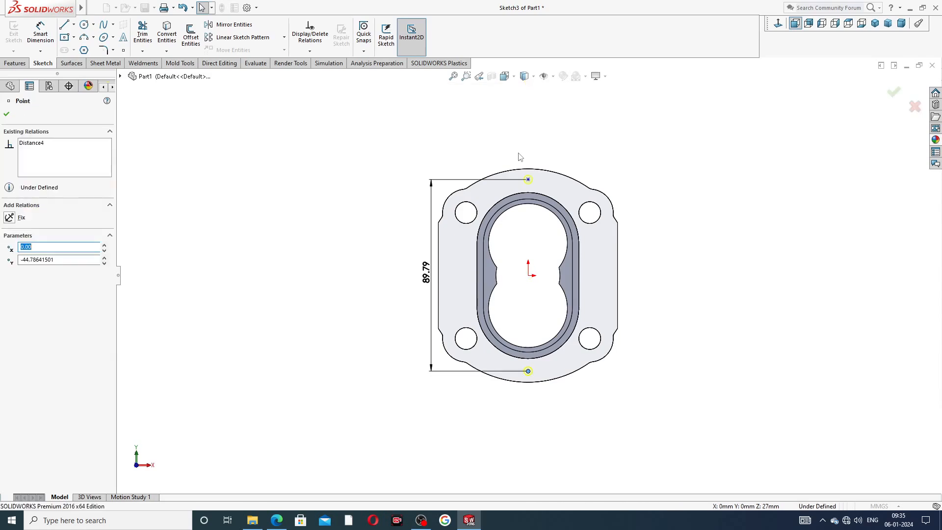
Undo the reattachment of the upper hole point's vertical dimension to the lower hole point
{"action": "key", "text": "ctrl+z"}
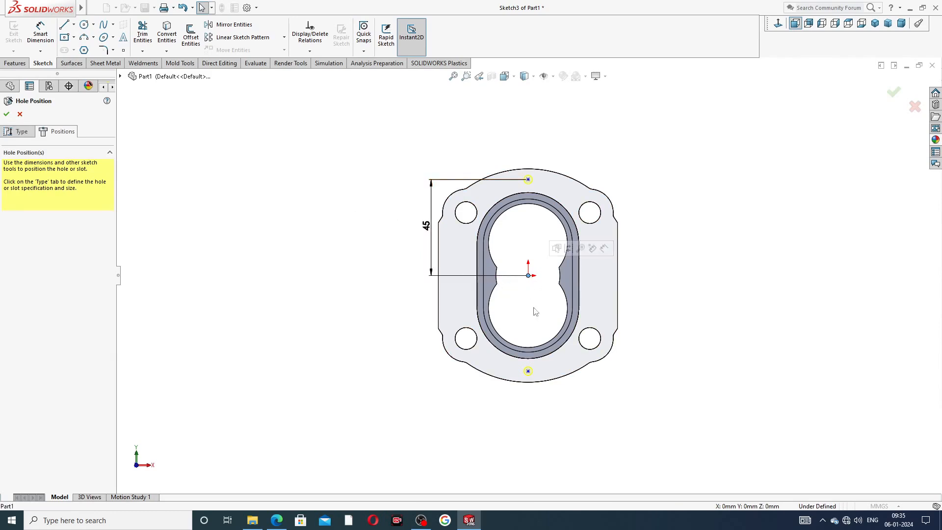
{"action": "left_click", "coordinate": [529, 371]}
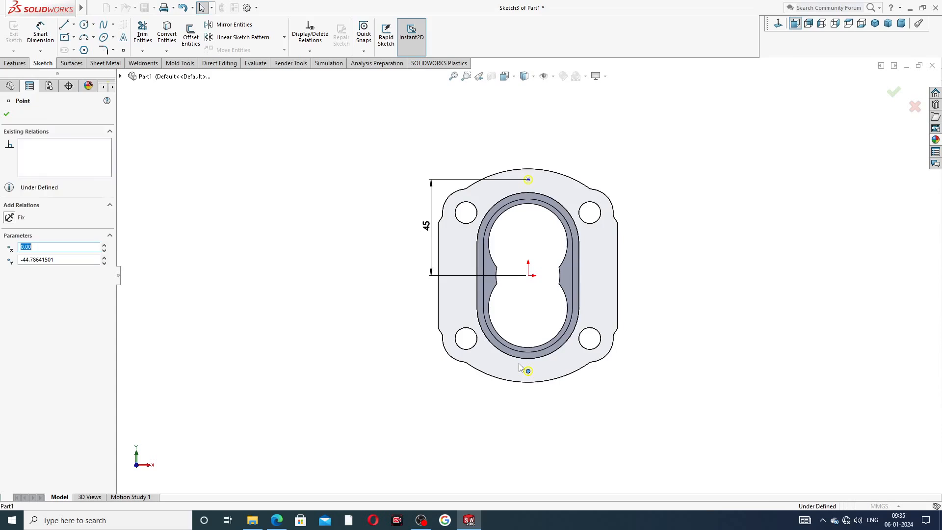
{"action": "left_click", "coordinate": [174, 192]}
Dimension the lower hole point's vertical distance from the origin and set it to 45 mm
{"action": "left_click", "coordinate": [40, 33]}
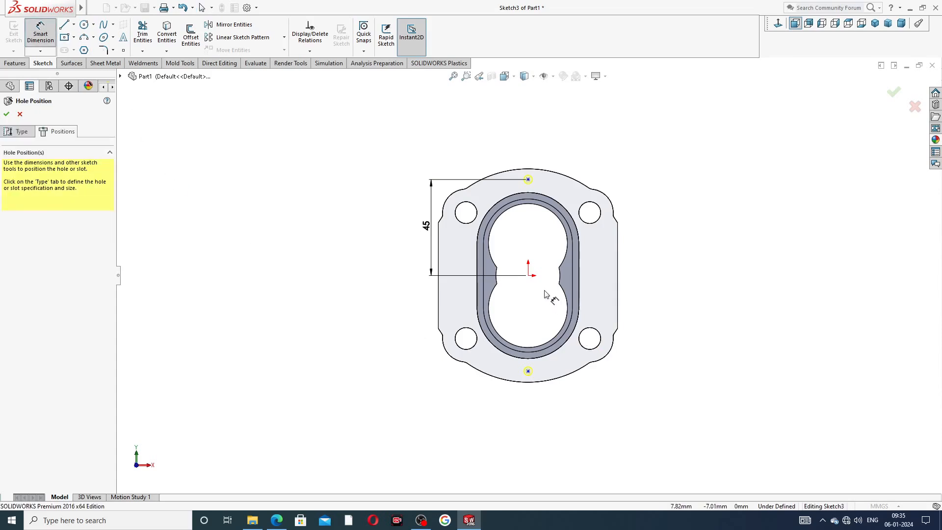
{"action": "left_click", "coordinate": [528, 276]}
{"action": "left_click", "coordinate": [528, 371]}
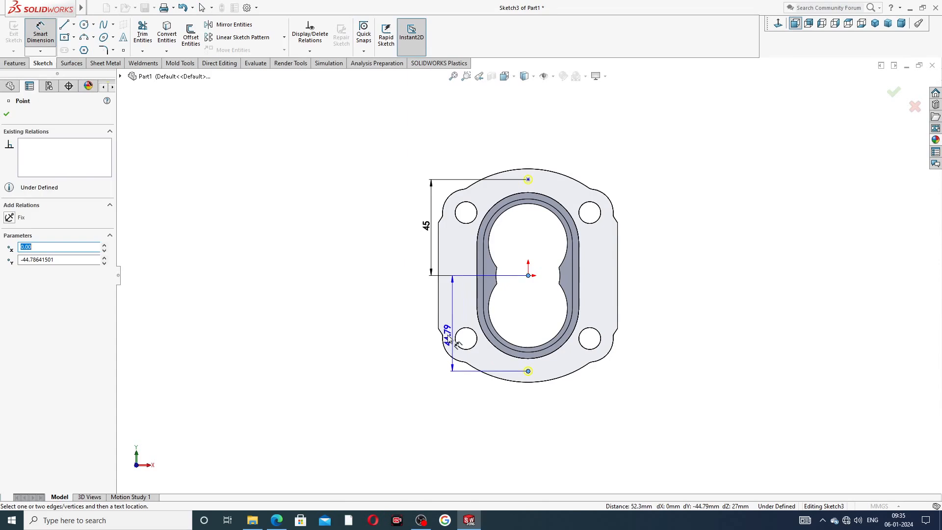
{"action": "left_click", "coordinate": [434, 337]}
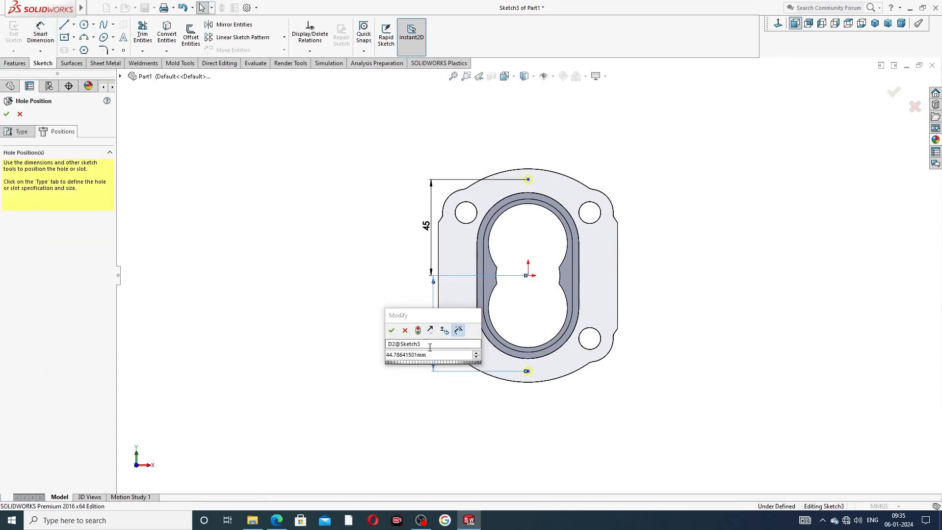
{"action": "type", "text": "45"}
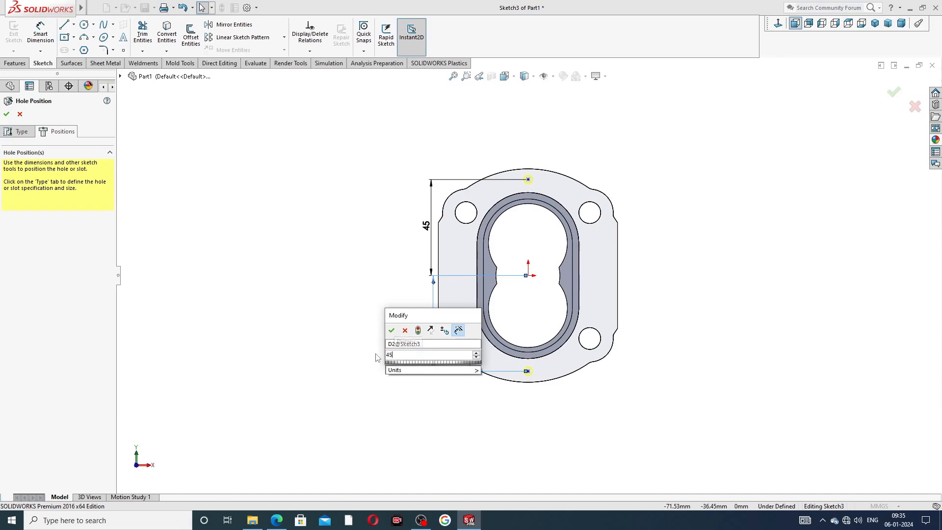
{"action": "key", "text": "Return"}
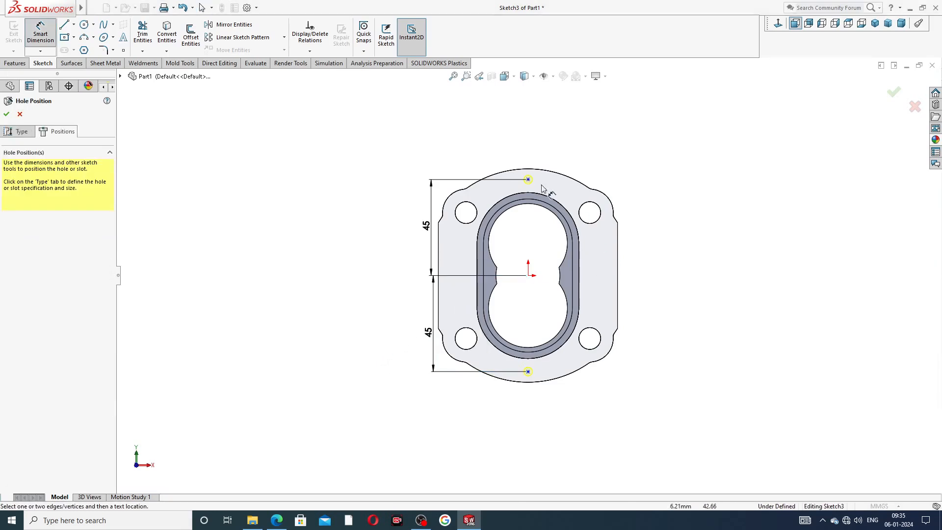
Leave the dimension tool and accept the hole positions to create the two Ø4.0 holes in the end face
{"action": "scroll", "coordinate": [520, 252], "scroll_direction": "down", "scroll_amount": 1}
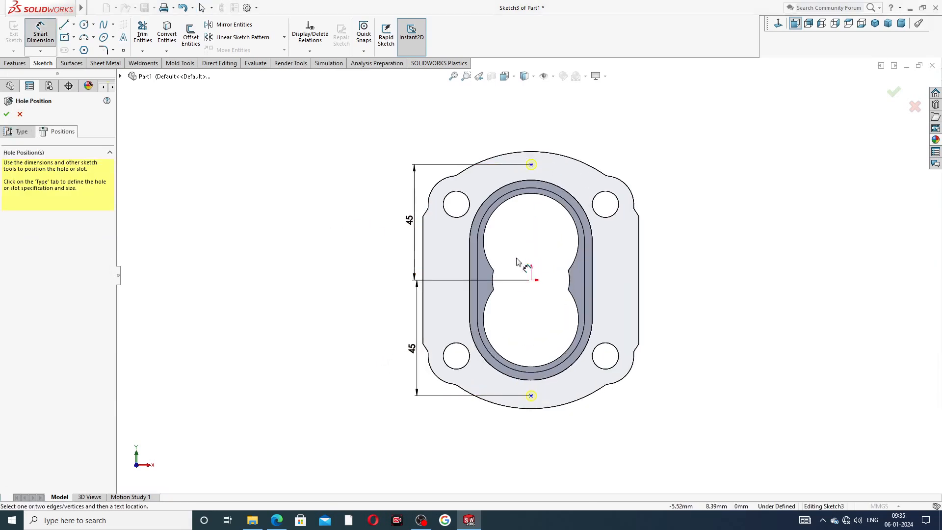
{"action": "right_click", "coordinate": [273, 206]}
{"action": "left_click", "coordinate": [298, 169]}
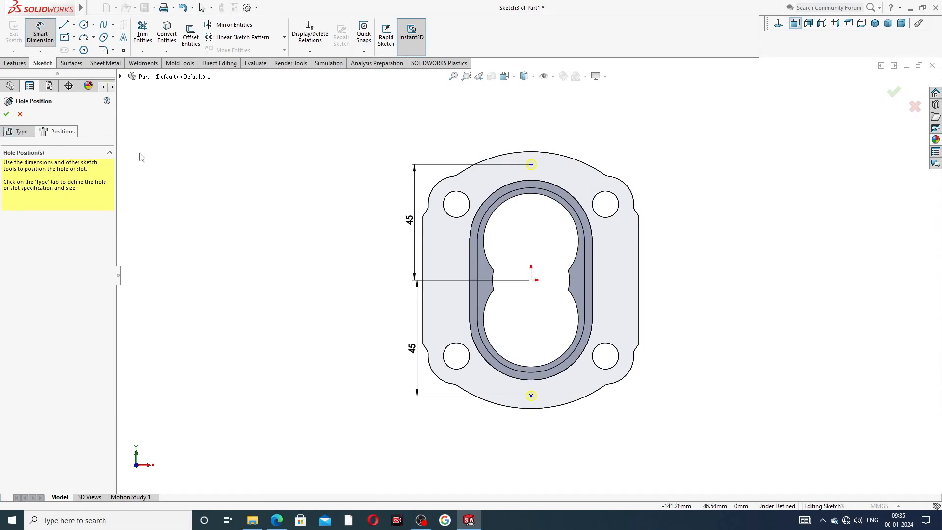
{"action": "left_click", "coordinate": [6, 114]}
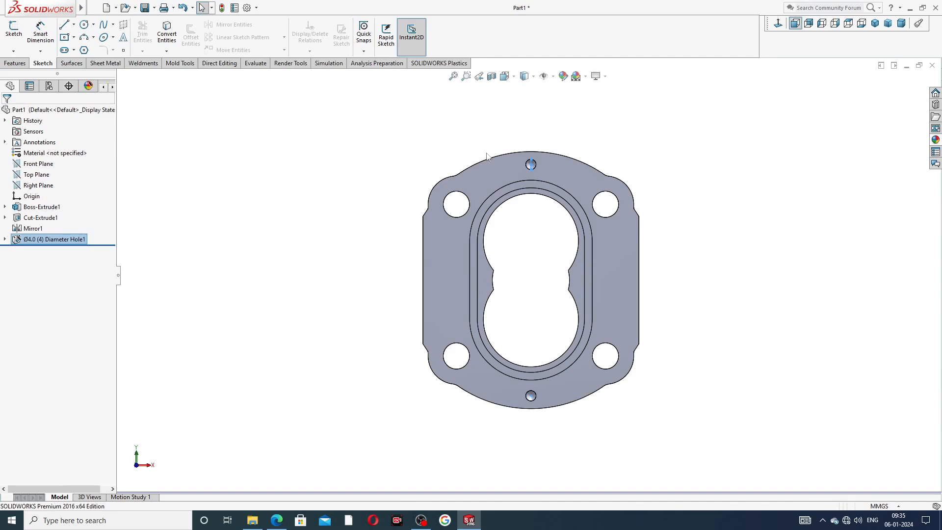
{"action": "left_click", "coordinate": [607, 122]}
Mirror the Ø4.0 hole feature about the Front Plane onto the opposite end face
{"action": "scroll", "coordinate": [620, 169], "scroll_direction": "down", "scroll_amount": 1}
{"action": "middle_click_drag", "start_coordinate": [619, 169], "coordinate": [688, 200]}
{"action": "scroll", "coordinate": [574, 219], "scroll_direction": "up", "scroll_amount": 2}
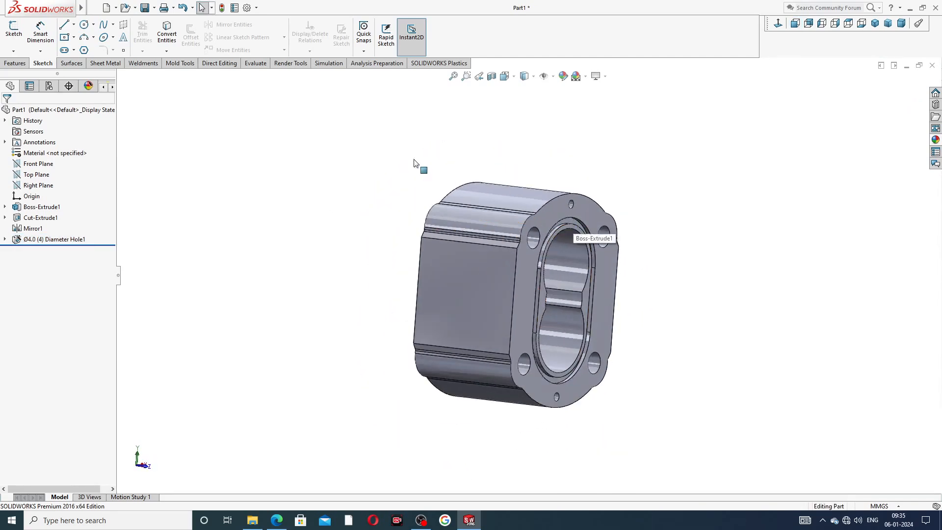
{"action": "left_click", "coordinate": [42, 165]}
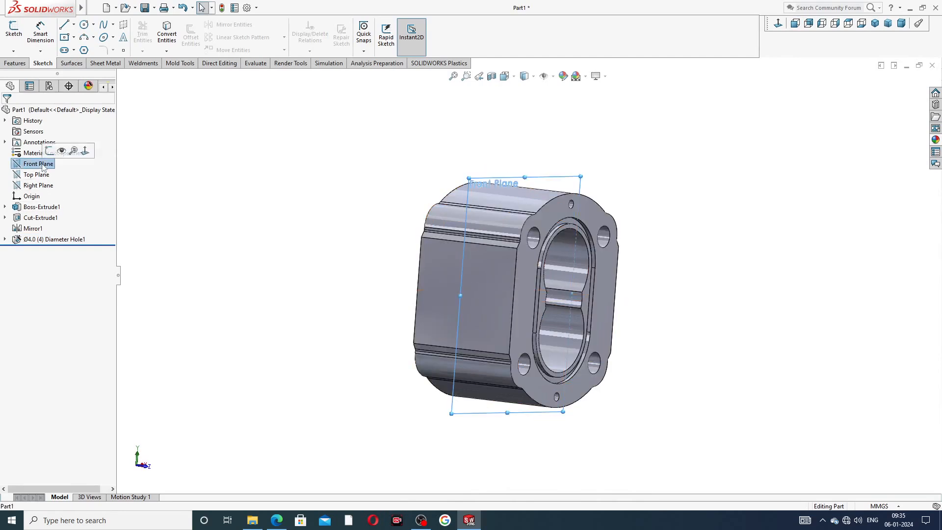
{"action": "left_click", "coordinate": [23, 64]}
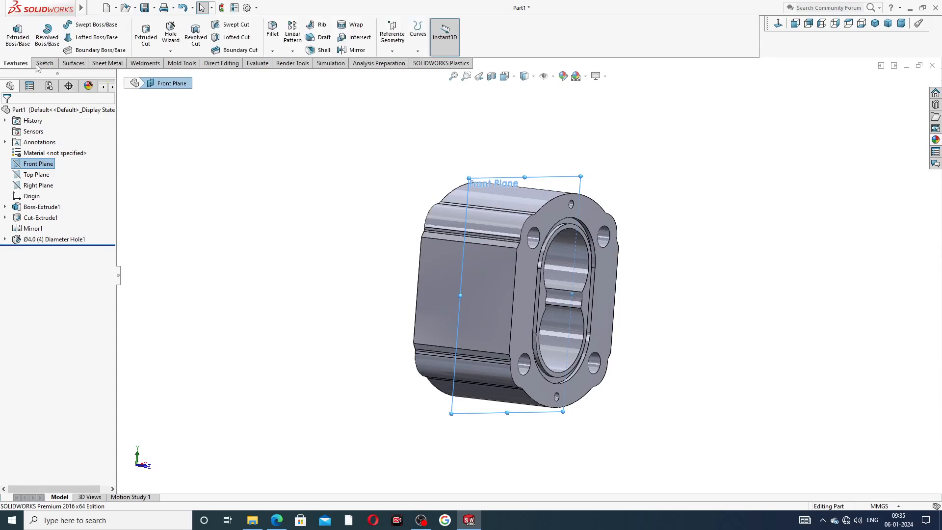
{"action": "left_click", "coordinate": [352, 49]}
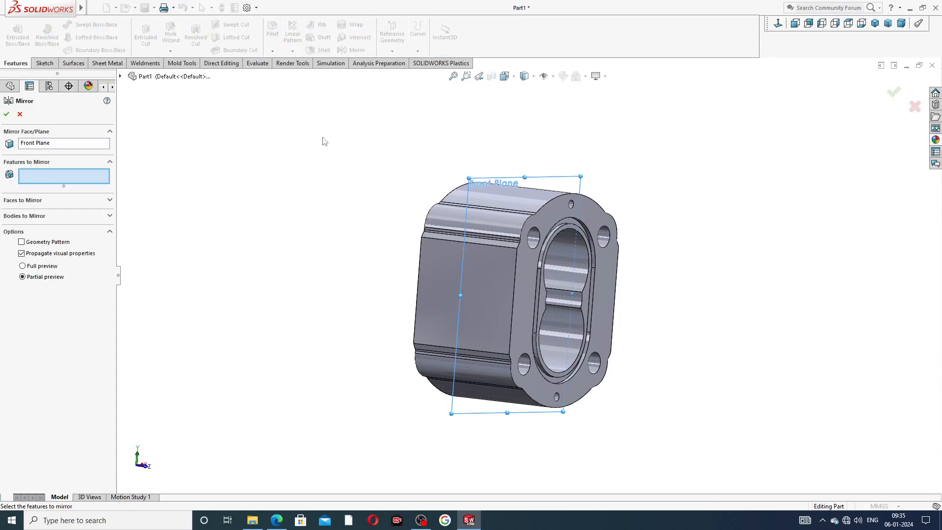
{"action": "left_click", "coordinate": [120, 76]}
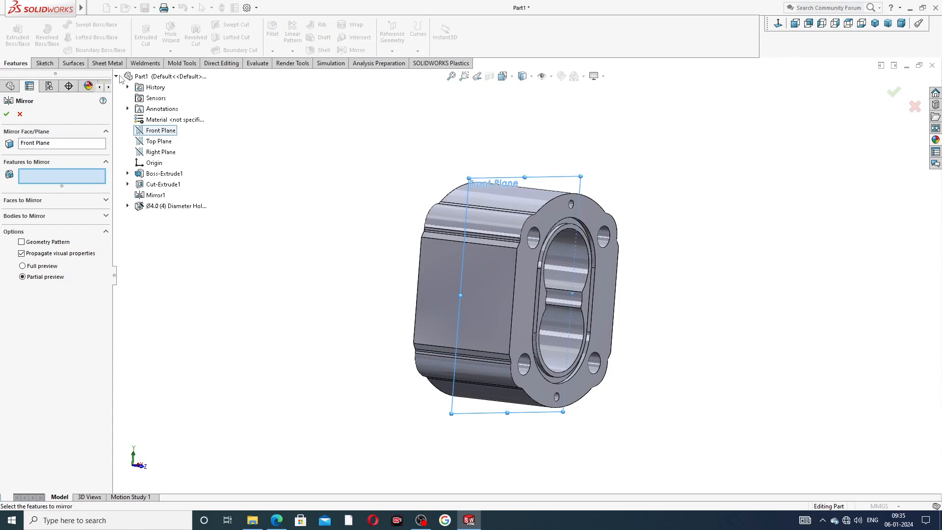
{"action": "left_click", "coordinate": [164, 207]}
{"action": "middle_click_drag", "start_coordinate": [350, 243], "coordinate": [420, 253]}
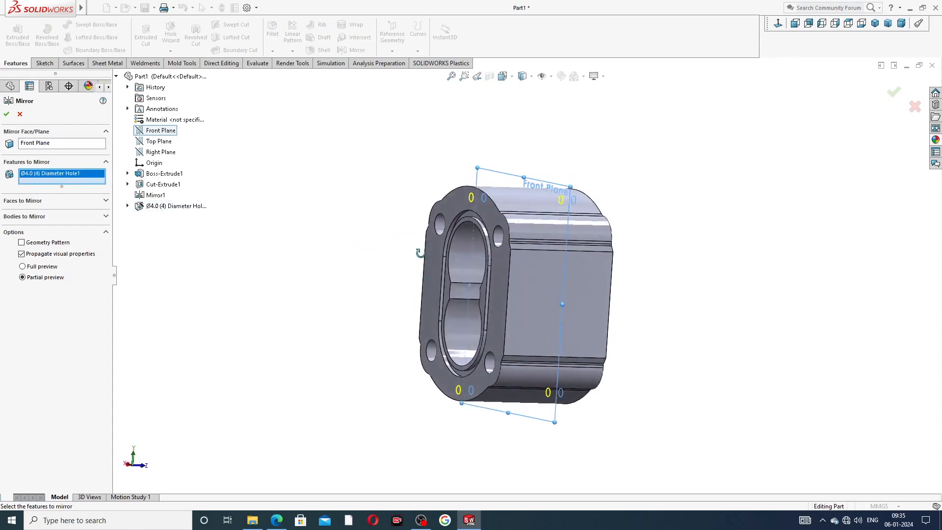
{"action": "left_click", "coordinate": [6, 114]}
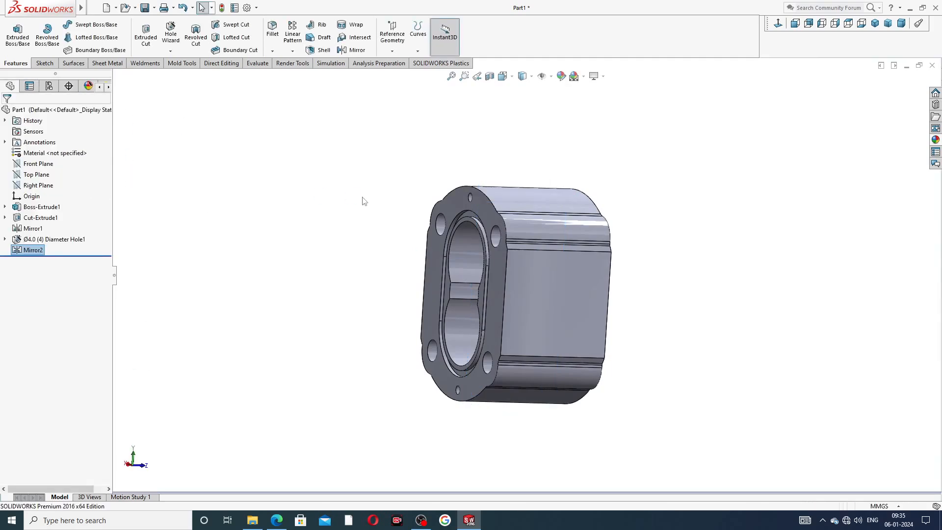
Start a Hole Wizard hole on the body's flat side face, viewed normal to it, using the straight tap hole type
{"action": "scroll", "coordinate": [458, 246], "scroll_direction": "down", "scroll_amount": 3}
{"action": "scroll", "coordinate": [518, 243], "scroll_direction": "up", "scroll_amount": 4}
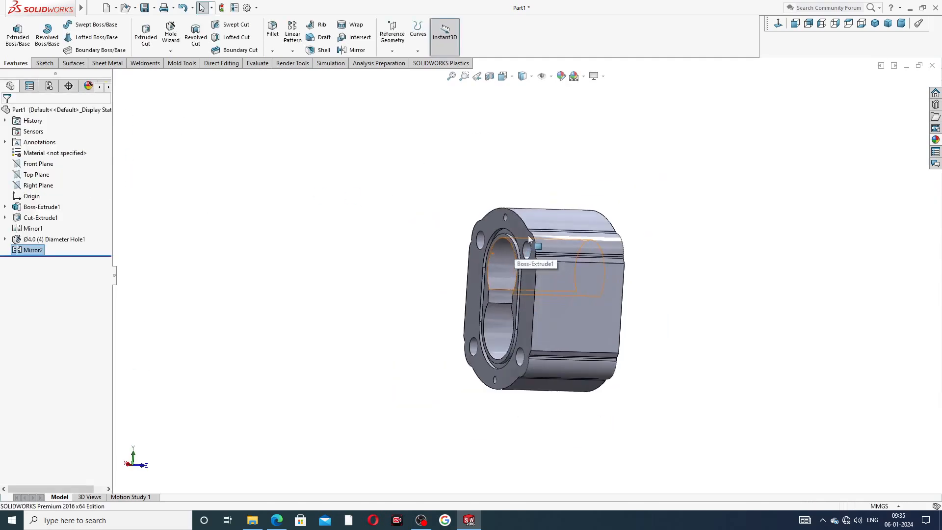
{"action": "mouse_move", "coordinate": [587, 230]}
{"action": "middle_mouse_down"}
{"action": "mouse_move", "coordinate": [515, 245]}
{"action": "mouse_move", "coordinate": [464, 224]}
{"action": "mouse_move", "coordinate": [582, 243]}
{"action": "middle_mouse_up"}
{"action": "left_click", "coordinate": [575, 301]}
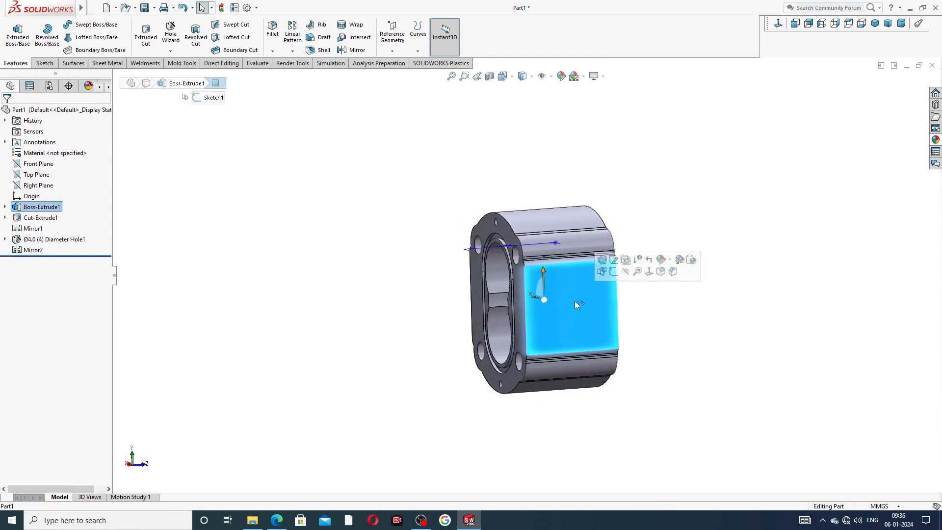
{"action": "left_click", "coordinate": [778, 24]}
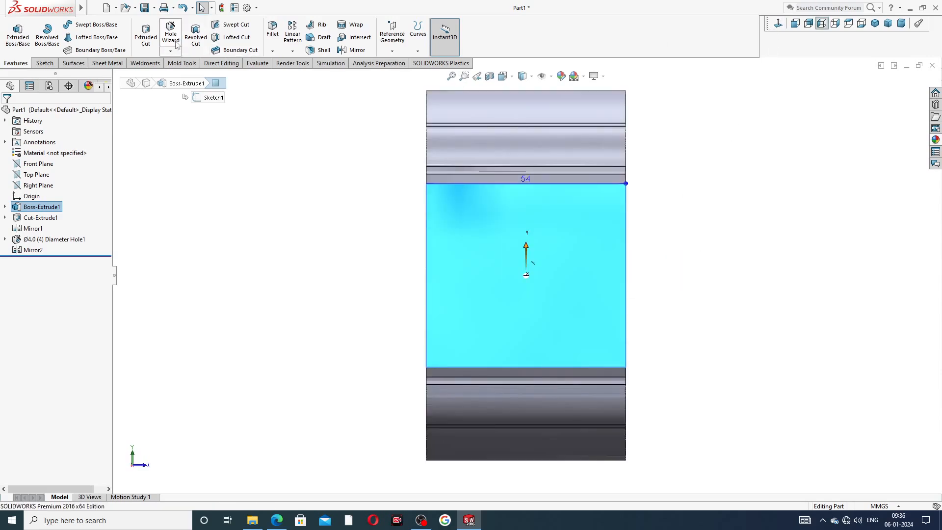
{"action": "left_click", "coordinate": [171, 31]}
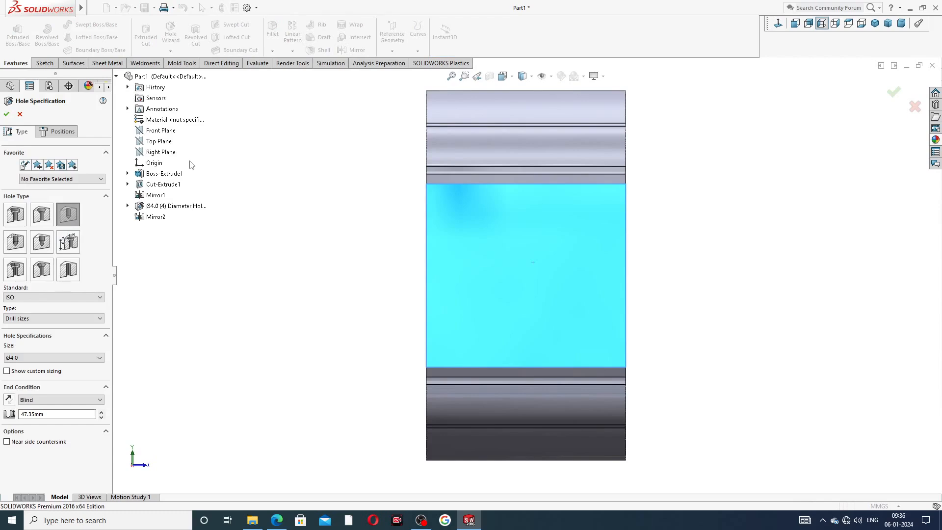
{"action": "left_click", "coordinate": [15, 242]}
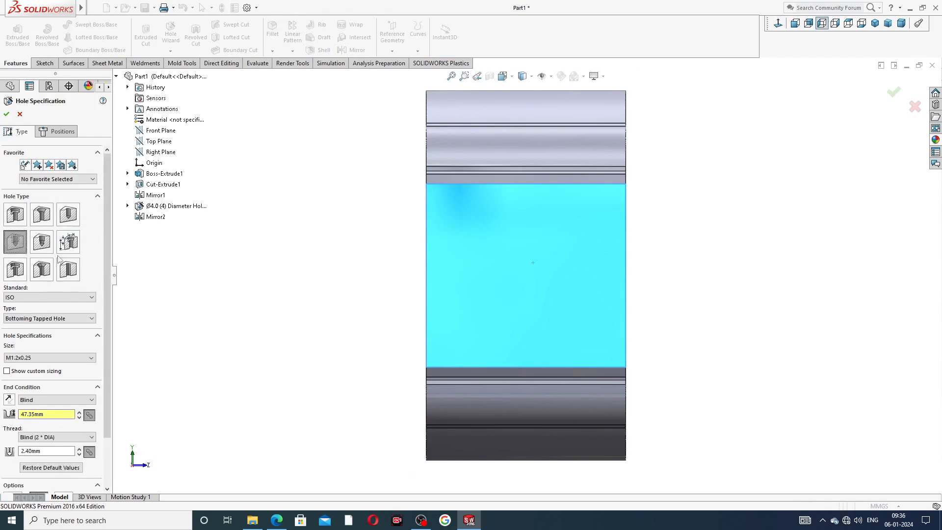
{"action": "left_click", "coordinate": [45, 357]}
{"action": "left_click", "coordinate": [45, 358]}
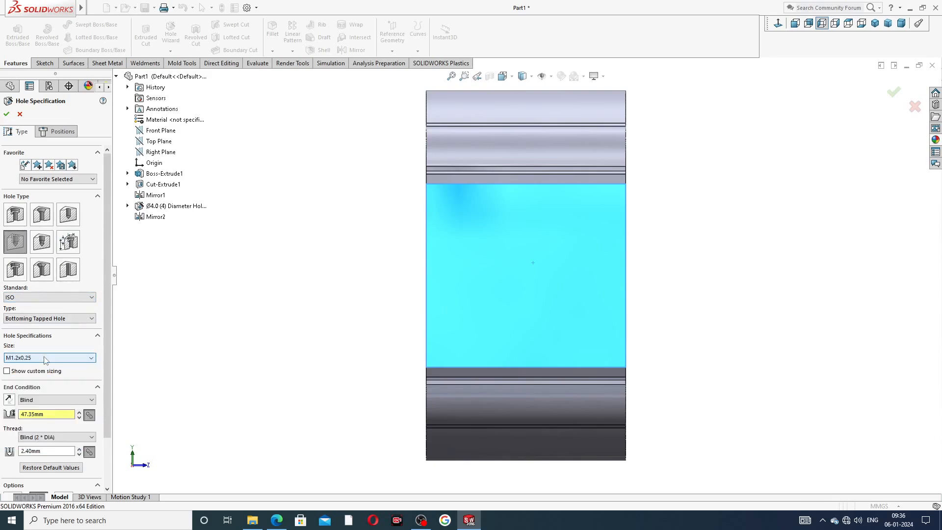
Specify the tapped hole as an ISO Straight Pipe Tapped hole with a size of G1/2
{"action": "left_click", "coordinate": [43, 319]}
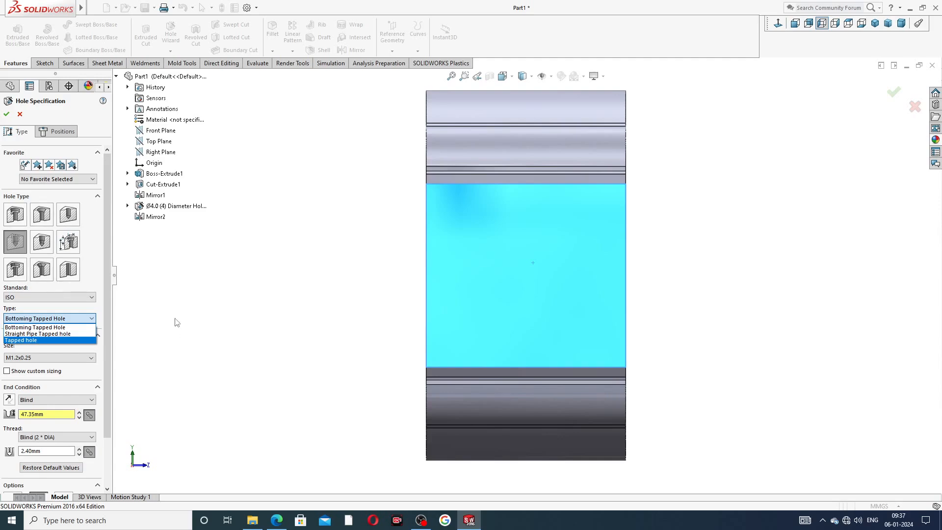
{"action": "left_click", "coordinate": [54, 328]}
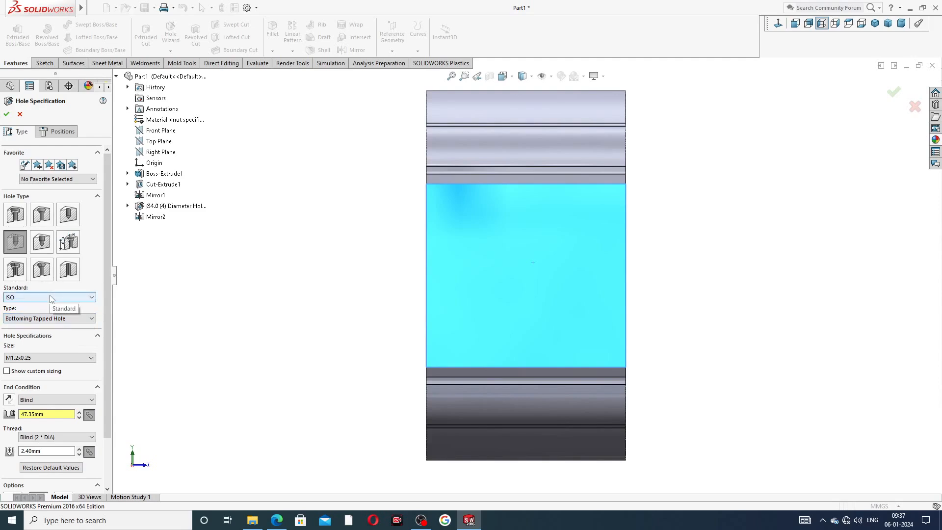
{"action": "left_click", "coordinate": [49, 318]}
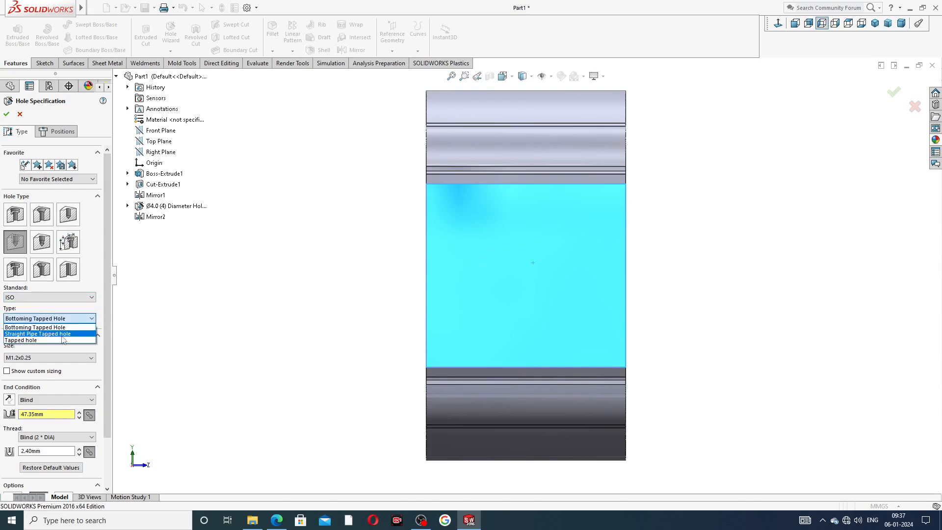
{"action": "left_click", "coordinate": [63, 335]}
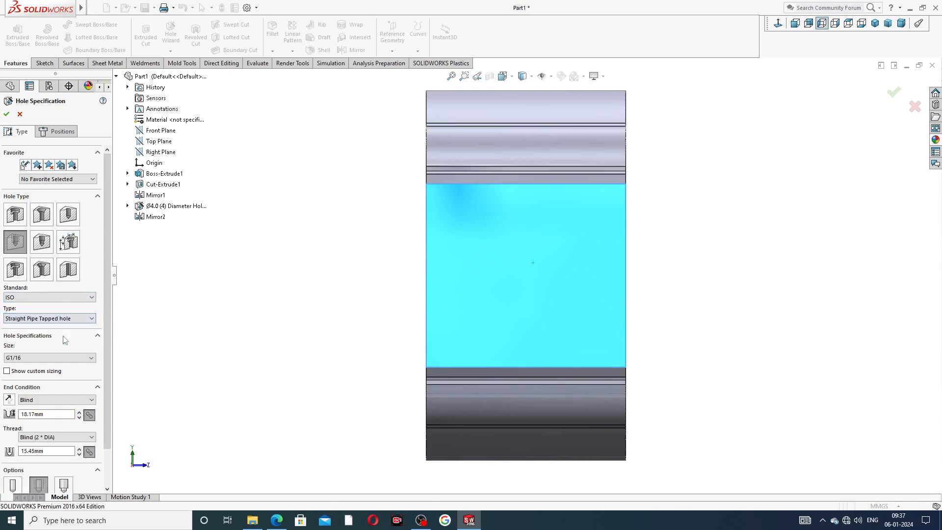
{"action": "left_click", "coordinate": [39, 362]}
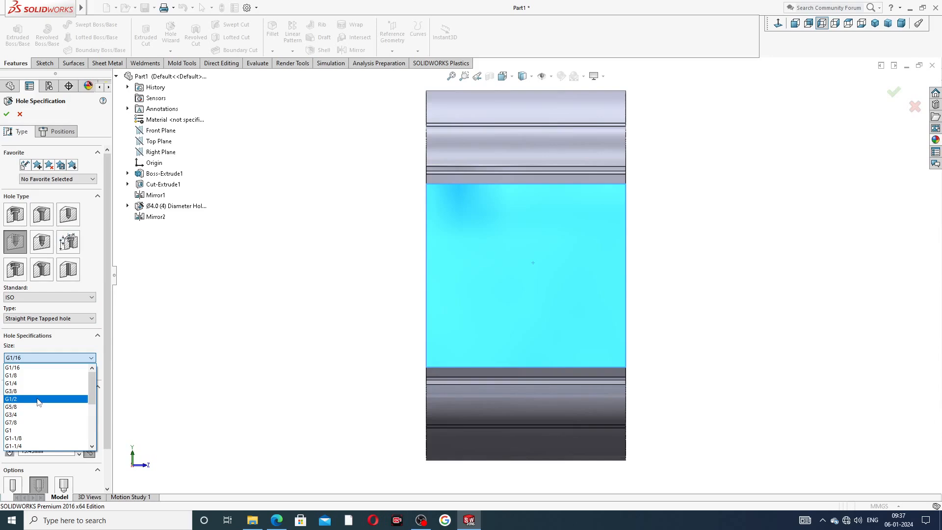
{"action": "scroll", "coordinate": [42, 381], "scroll_direction": "down", "scroll_amount": 5}
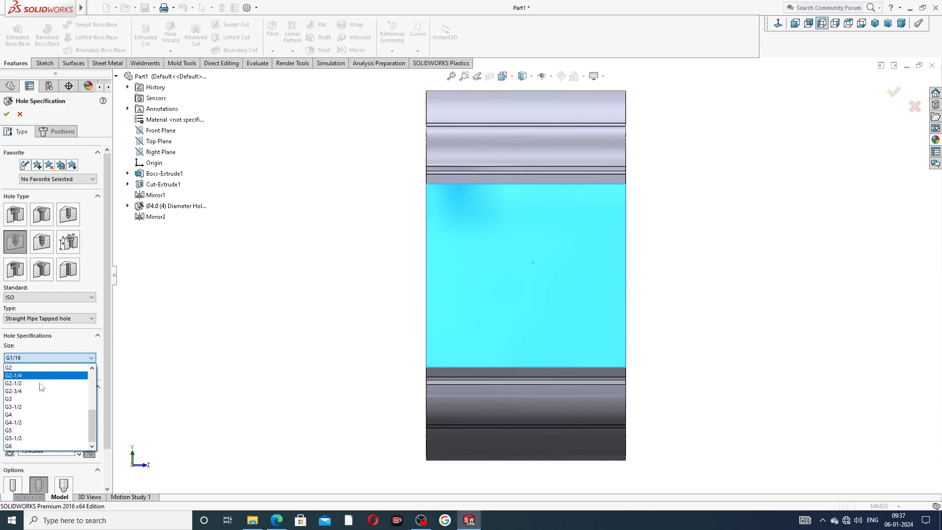
{"action": "scroll", "coordinate": [43, 381], "scroll_direction": "up", "scroll_amount": 5}
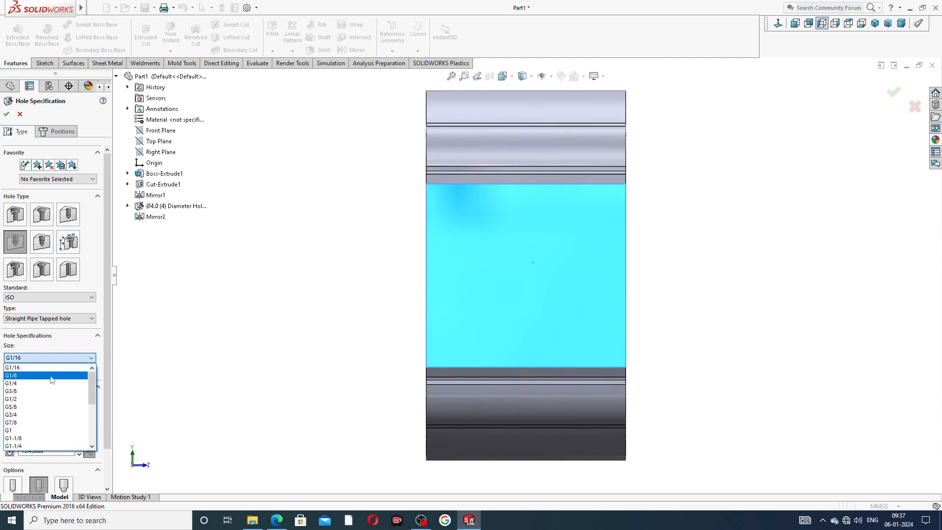
{"action": "left_click", "coordinate": [37, 399]}
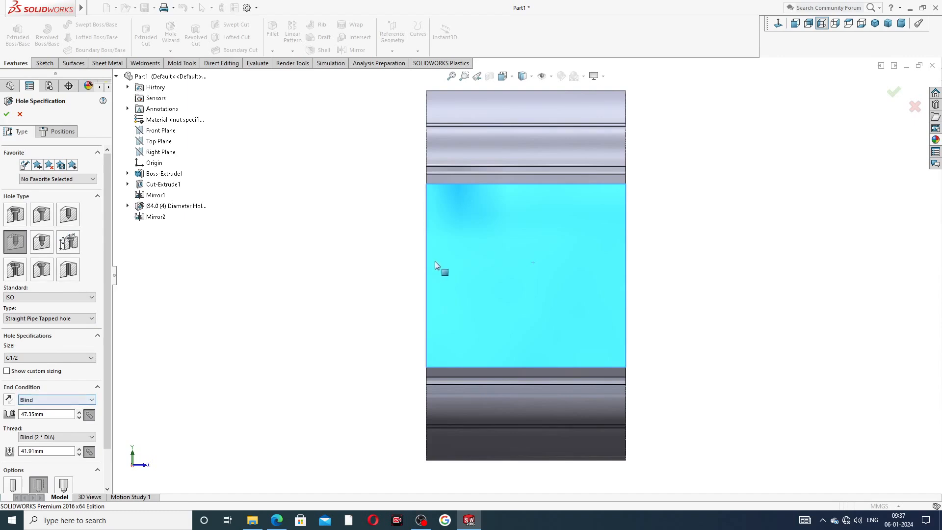
Place the G1/2 hole's position point on the origin of the side face and leave the Point tool
{"action": "left_click", "coordinate": [59, 131]}
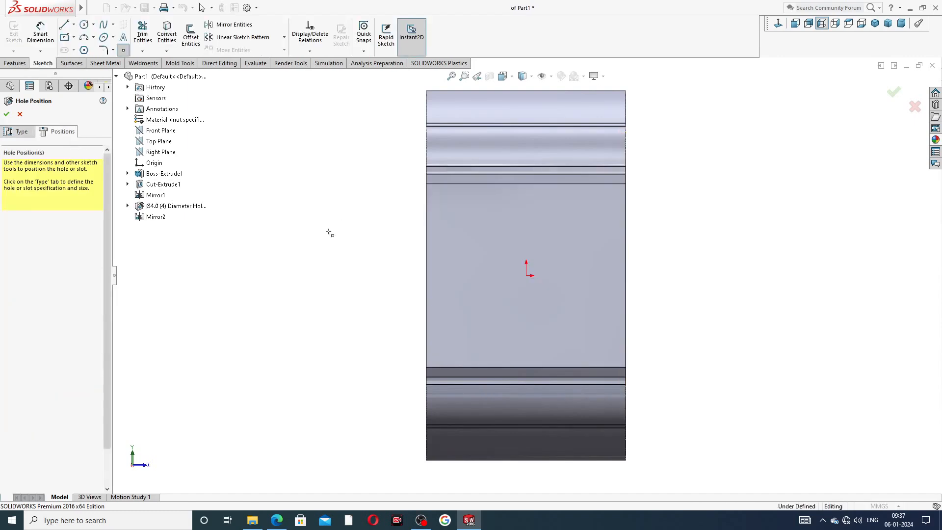
{"action": "left_click", "coordinate": [526, 275]}
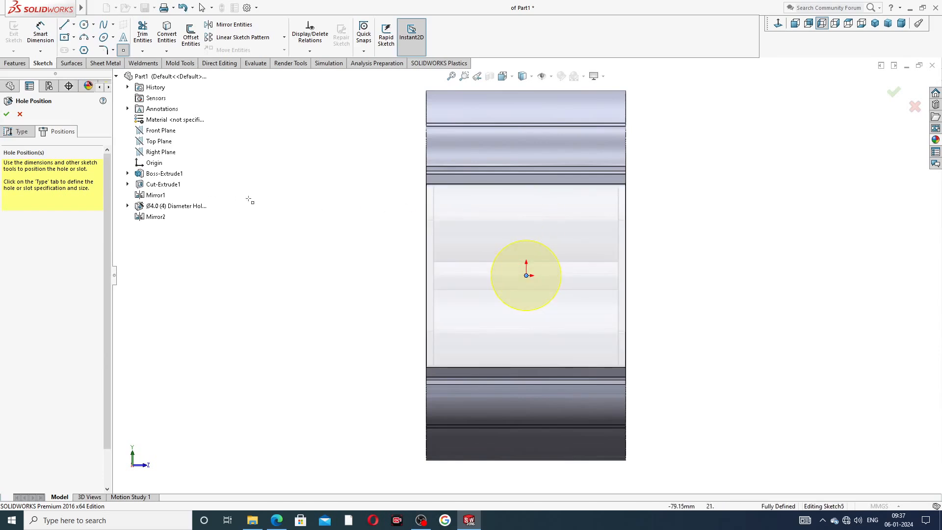
{"action": "right_click", "coordinate": [311, 167]}
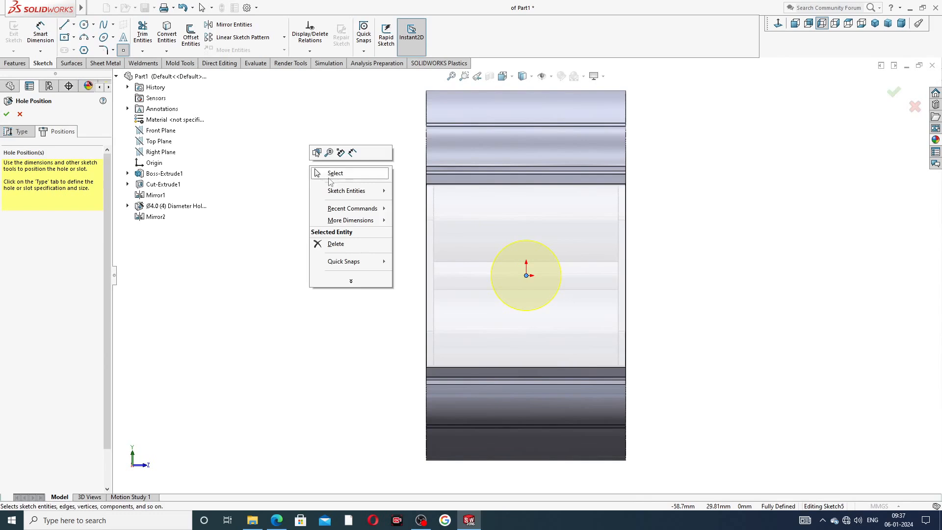
{"action": "left_click", "coordinate": [330, 174]}
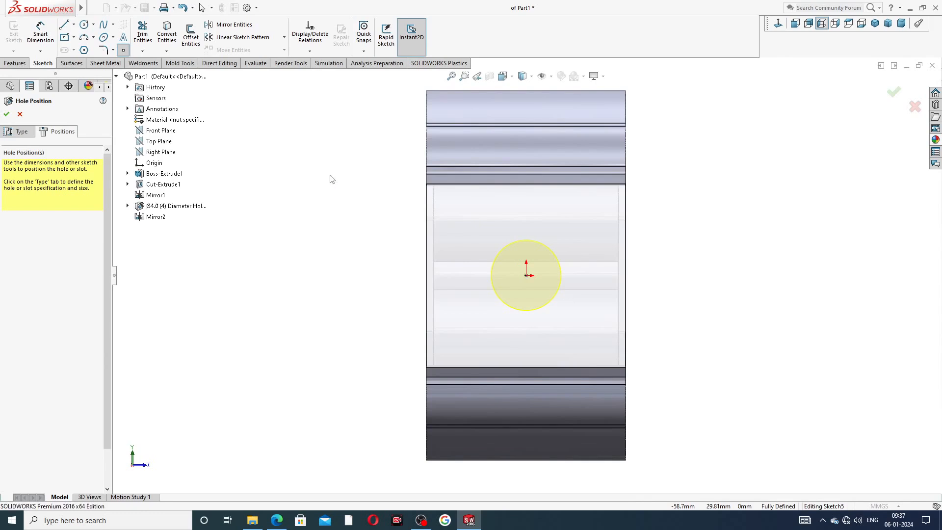
Complete the G1/2 tapped hole feature in the flat side face of the body
{"action": "left_click", "coordinate": [6, 114]}
{"action": "middle_click_drag", "start_coordinate": [345, 230], "coordinate": [410, 248]}
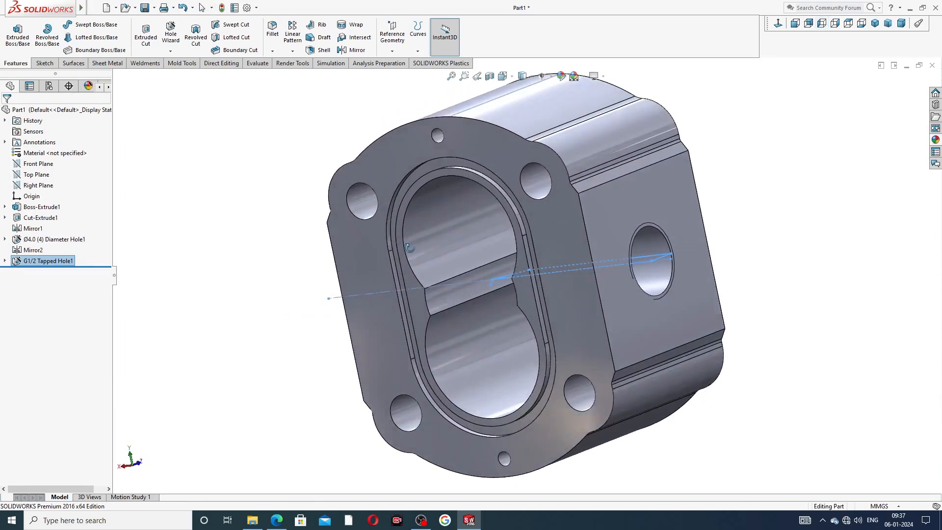
{"action": "left_click", "coordinate": [245, 207]}
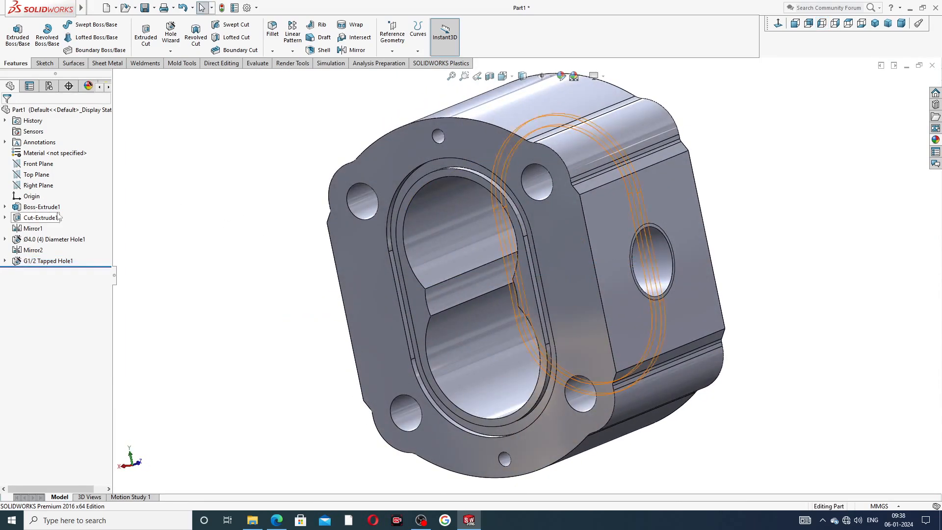
{"action": "left_click", "coordinate": [38, 164]}
{"action": "left_click", "coordinate": [368, 52]}
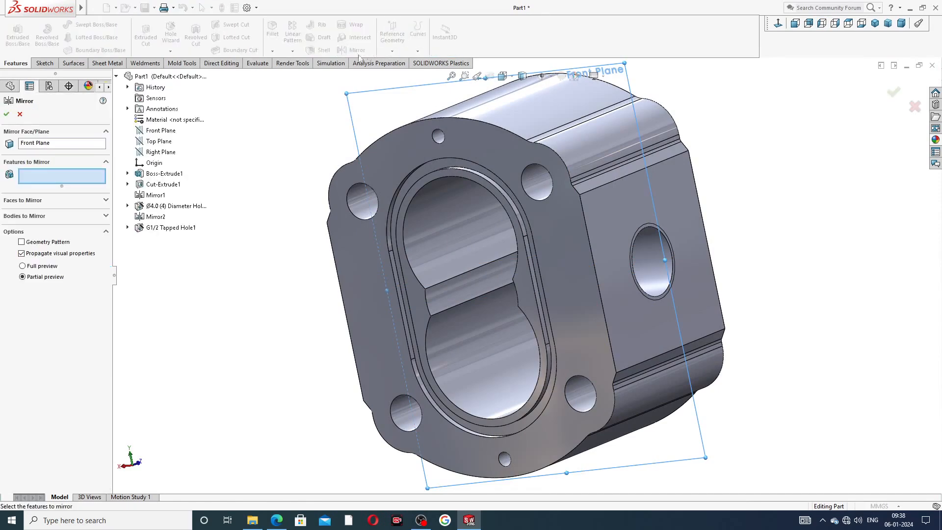
{"action": "left_click", "coordinate": [170, 228]}
{"action": "middle_click_drag", "start_coordinate": [277, 279], "coordinate": [530, 298]}
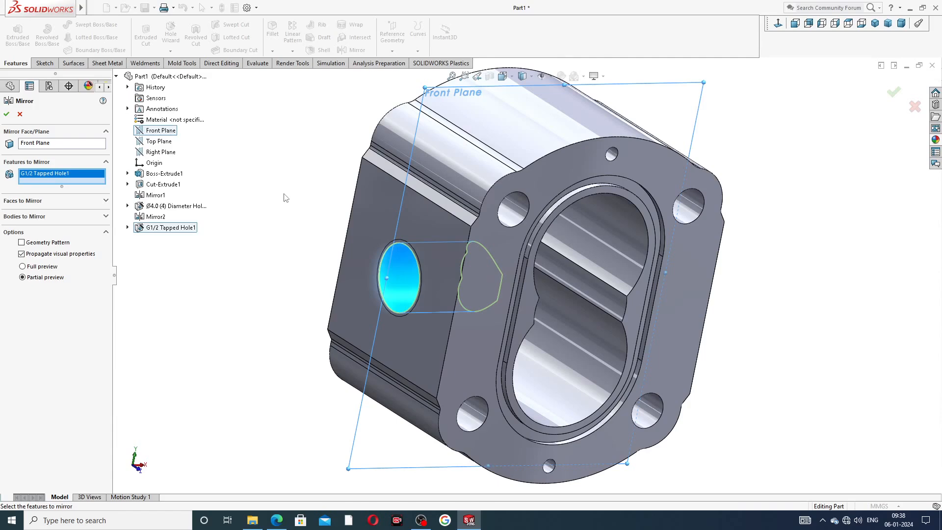
{"action": "left_click", "coordinate": [20, 114]}
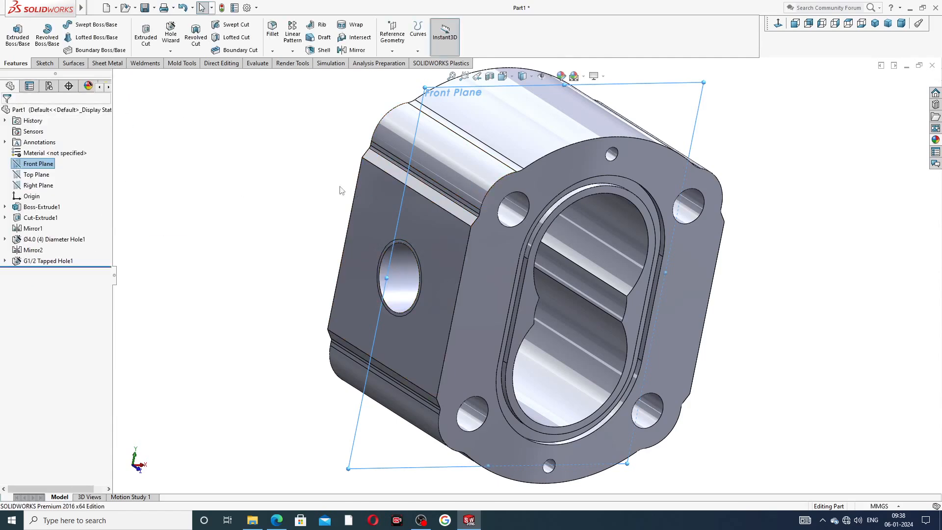
{"action": "left_click", "coordinate": [340, 187]}
Mirror the G1/2 tapped hole feature about the Right Plane onto the opposite side face
{"action": "scroll", "coordinate": [453, 206], "scroll_direction": "down", "scroll_amount": 1}
{"action": "middle_click_drag", "start_coordinate": [460, 191], "coordinate": [422, 216]}
{"action": "scroll", "coordinate": [530, 226], "scroll_direction": "up", "scroll_amount": 4}
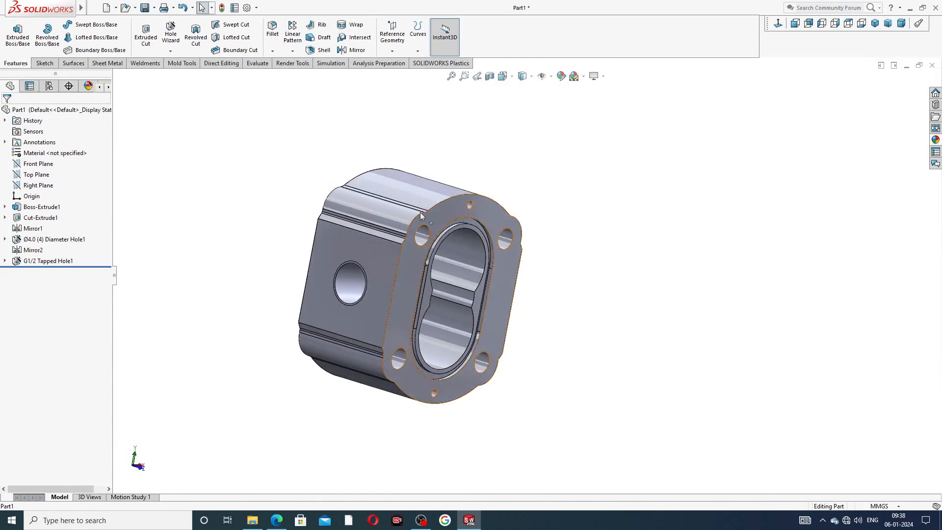
{"action": "left_click", "coordinate": [49, 187]}
{"action": "middle_click_drag", "start_coordinate": [238, 217], "coordinate": [198, 222]}
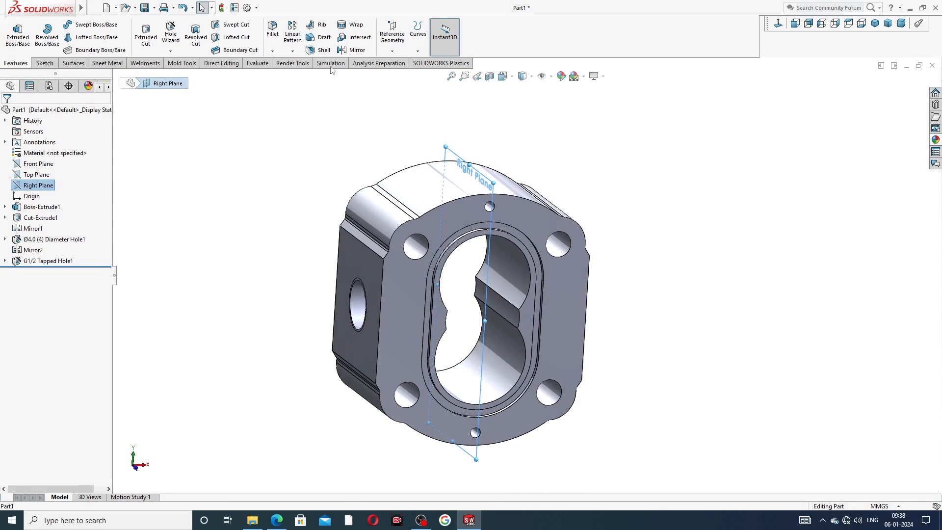
{"action": "left_click", "coordinate": [352, 49]}
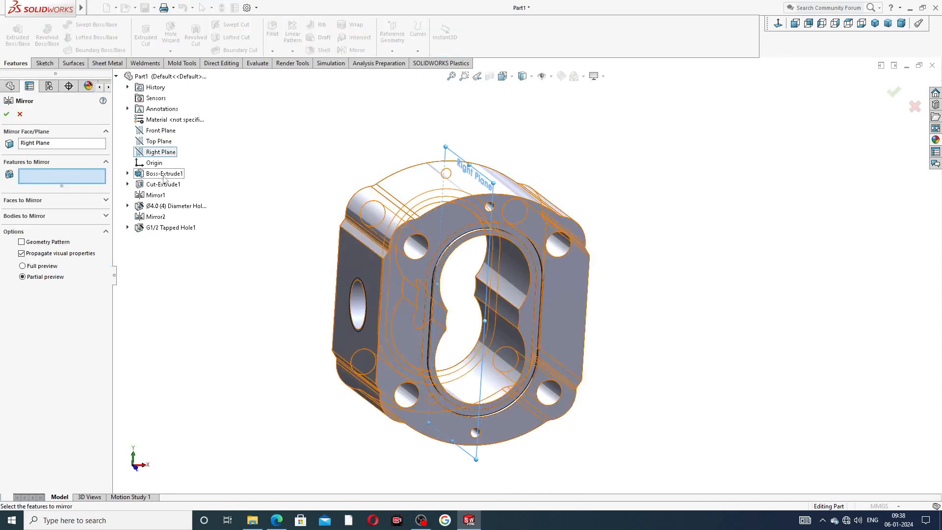
{"action": "left_click", "coordinate": [162, 228]}
{"action": "middle_click_drag", "start_coordinate": [257, 237], "coordinate": [190, 250]}
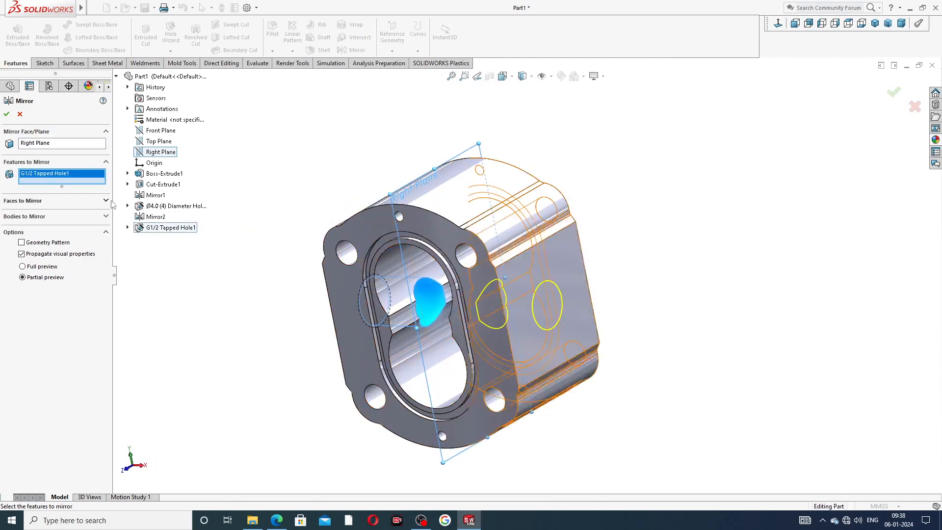
{"action": "left_click", "coordinate": [7, 114]}
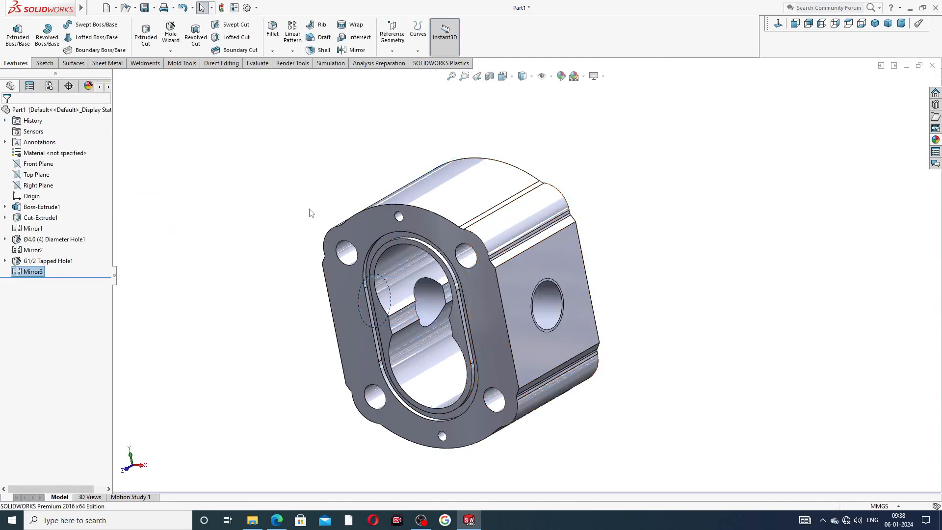
{"action": "middle_click_drag", "start_coordinate": [606, 306], "coordinate": [743, 225]}
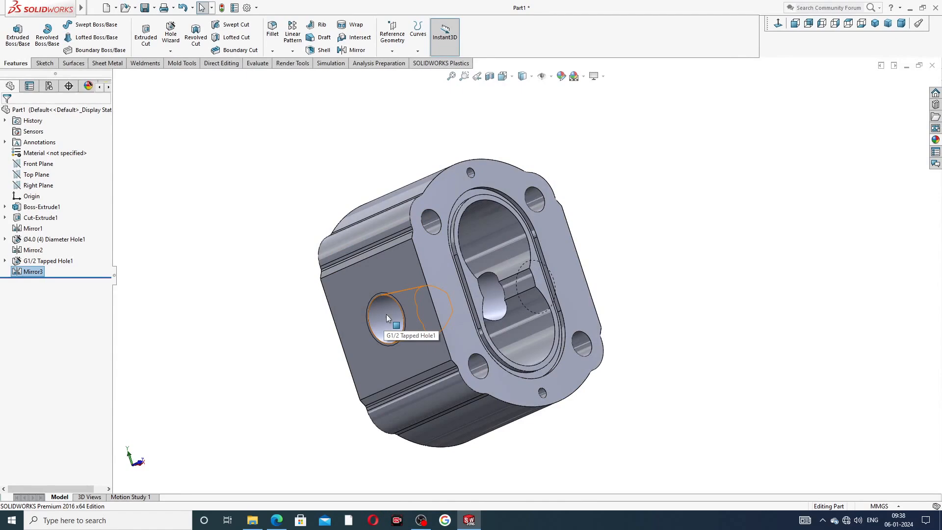
Enable shaded cosmetic threads in the detailing settings of the document properties
{"action": "left_click", "coordinate": [247, 7]}
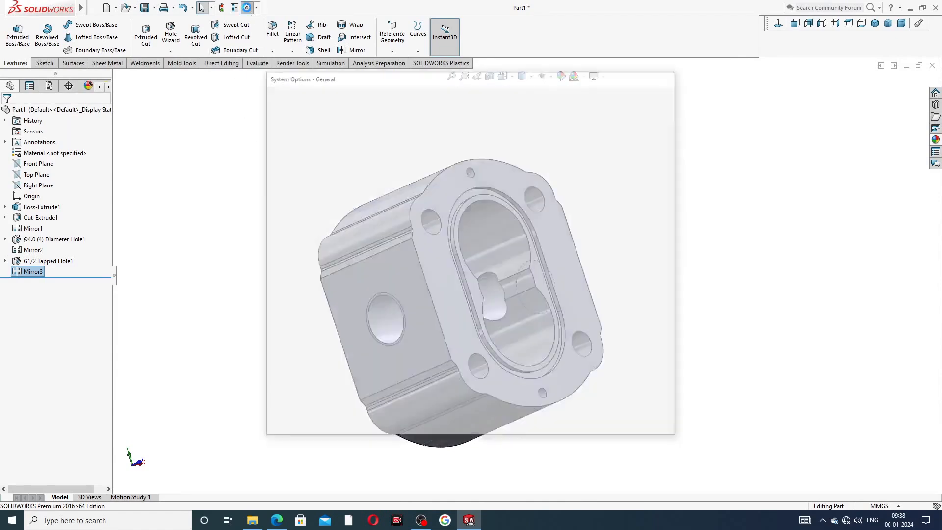
{"action": "left_click", "coordinate": [331, 96]}
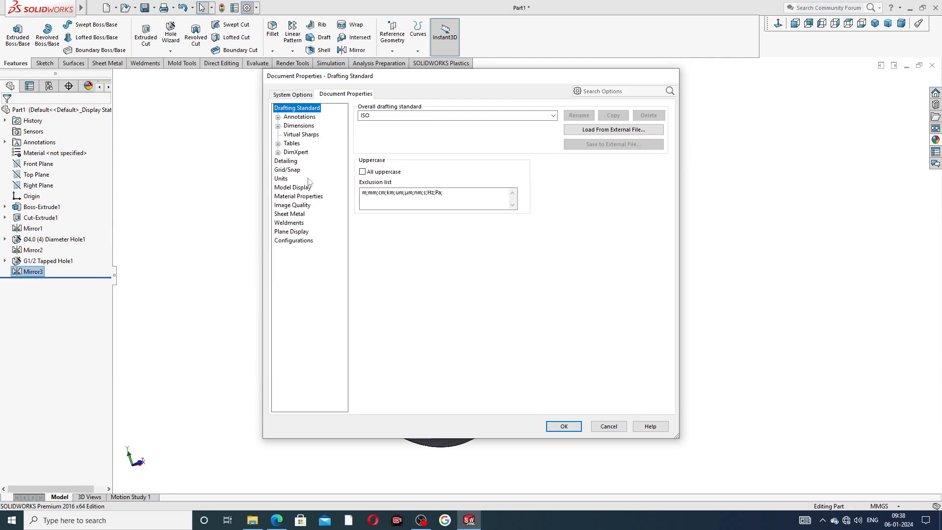
{"action": "left_click", "coordinate": [290, 162]}
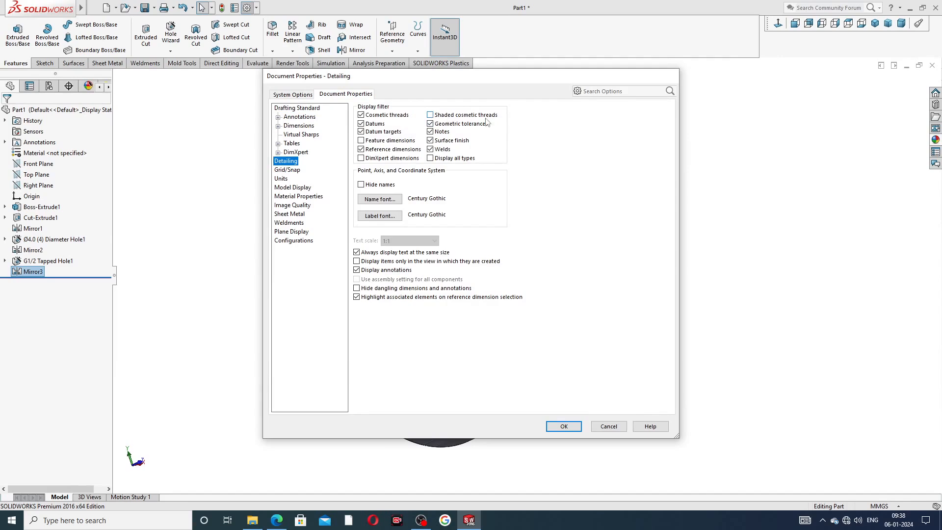
{"action": "left_click", "coordinate": [433, 114]}
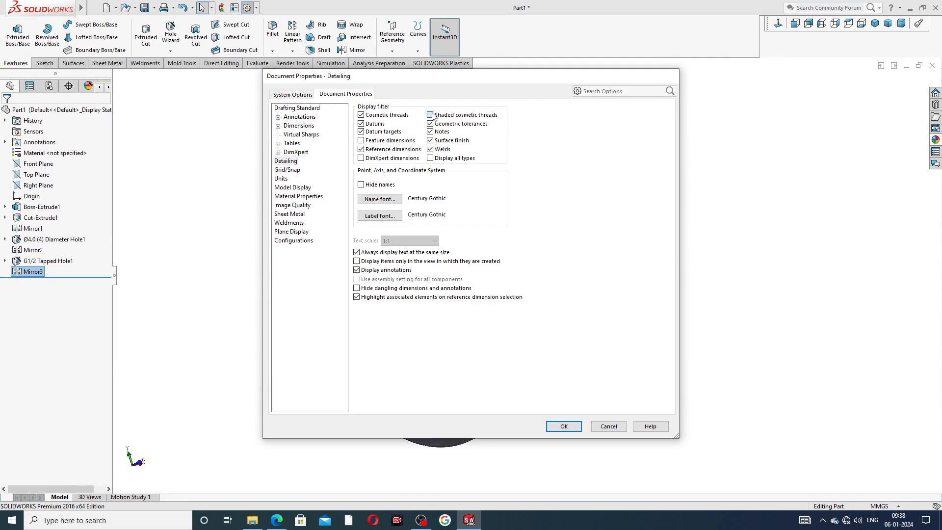
{"action": "left_click", "coordinate": [581, 429]}
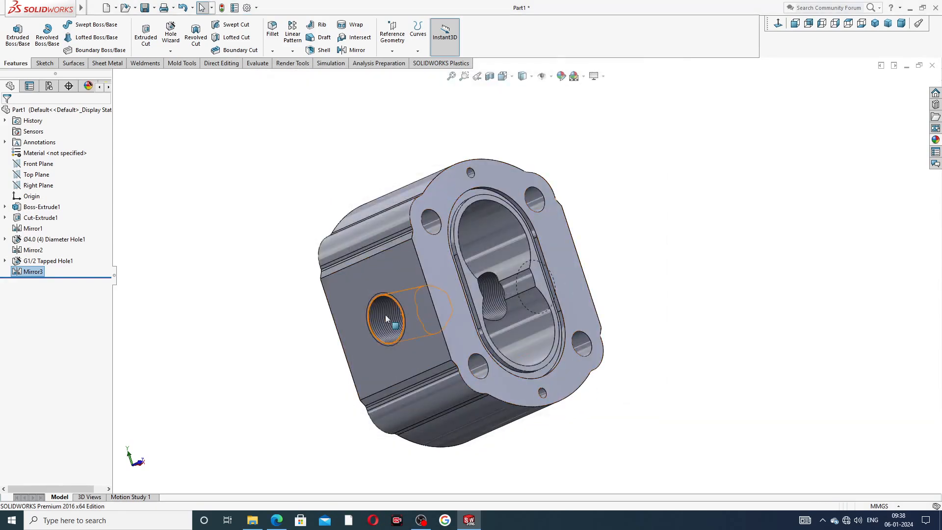
Examine the threads in both side ports up close and inspect the whole pump body from isometric and other angles
{"action": "scroll", "coordinate": [386, 319], "scroll_direction": "down", "scroll_amount": 1}
{"action": "mouse_move", "coordinate": [385, 319]}
{"action": "middle_mouse_down"}
{"action": "mouse_move", "coordinate": [343, 337]}
{"action": "mouse_move", "coordinate": [396, 327]}
{"action": "middle_mouse_up"}
{"action": "scroll", "coordinate": [406, 342], "scroll_direction": "down", "scroll_amount": 7}
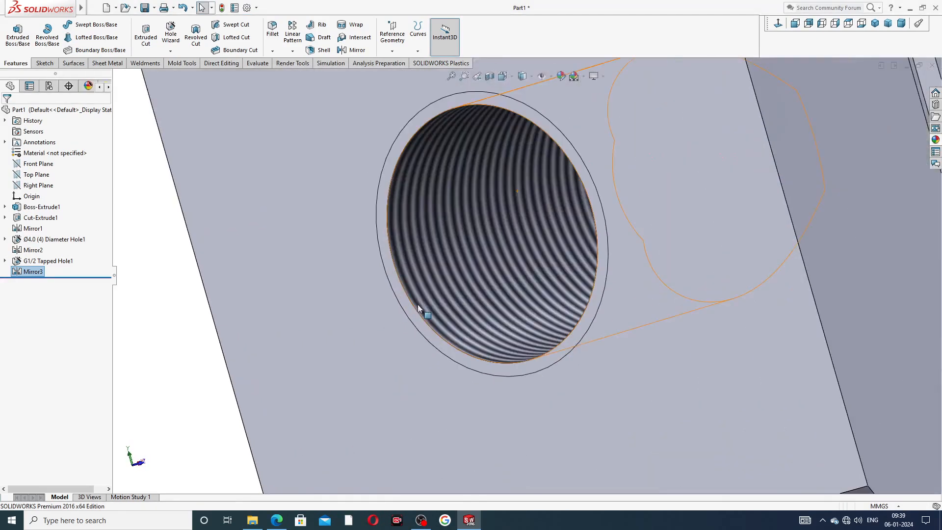
{"action": "scroll", "coordinate": [443, 235], "scroll_direction": "up", "scroll_amount": 8}
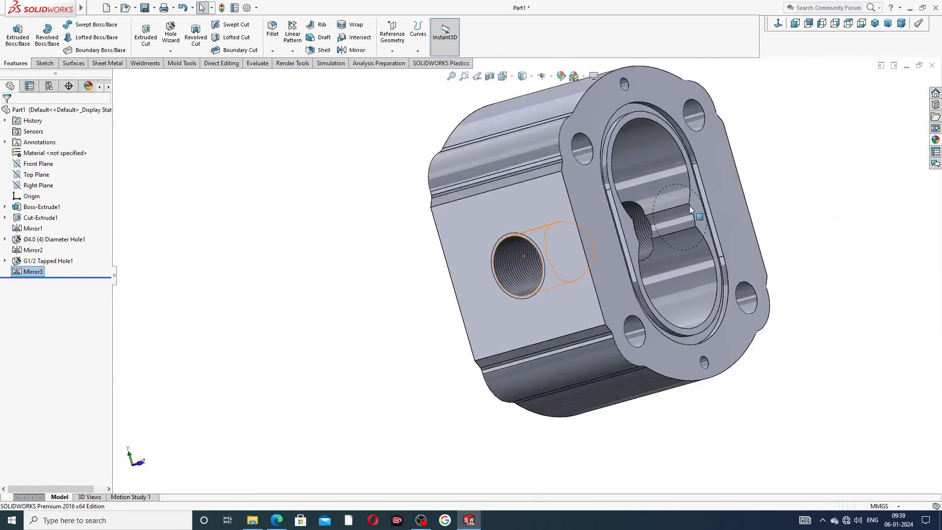
{"action": "middle_click_drag", "start_coordinate": [690, 205], "coordinate": [604, 282]}
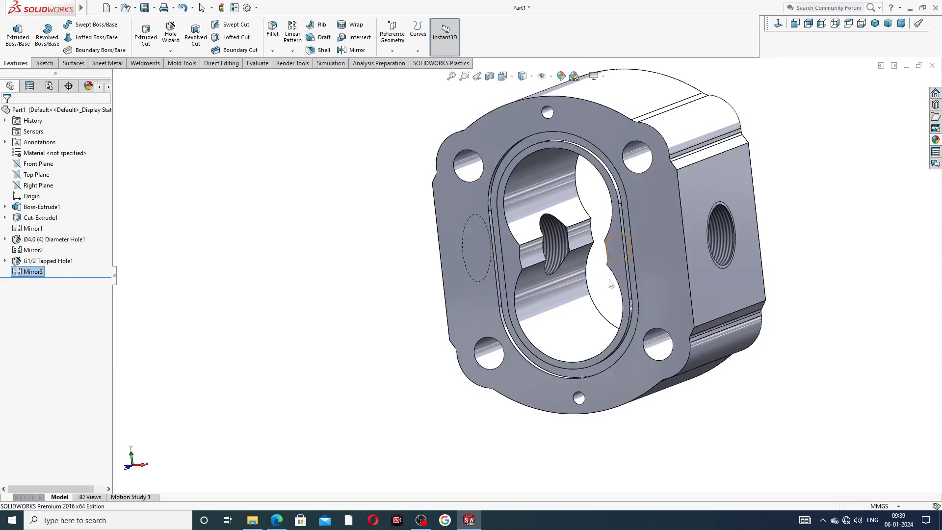
{"action": "left_click", "coordinate": [875, 25]}
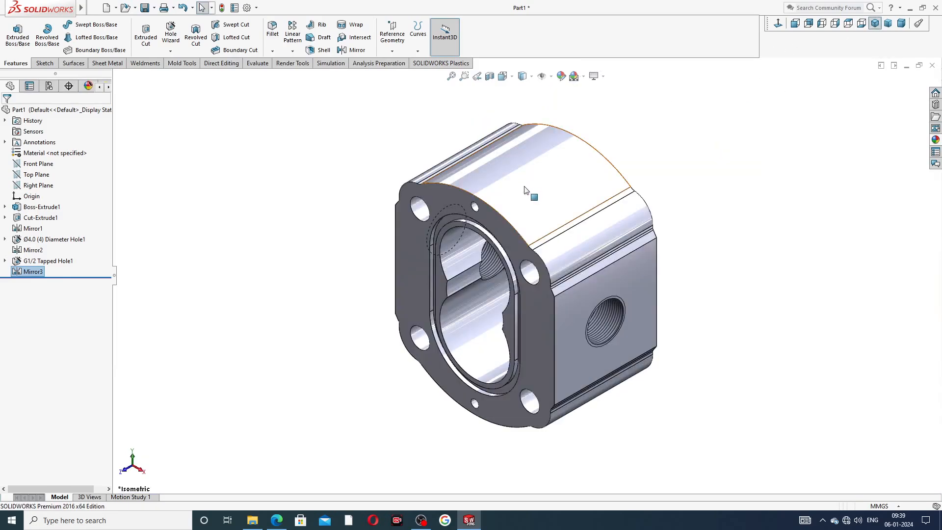
{"action": "middle_click_drag", "start_coordinate": [673, 193], "coordinate": [737, 326]}
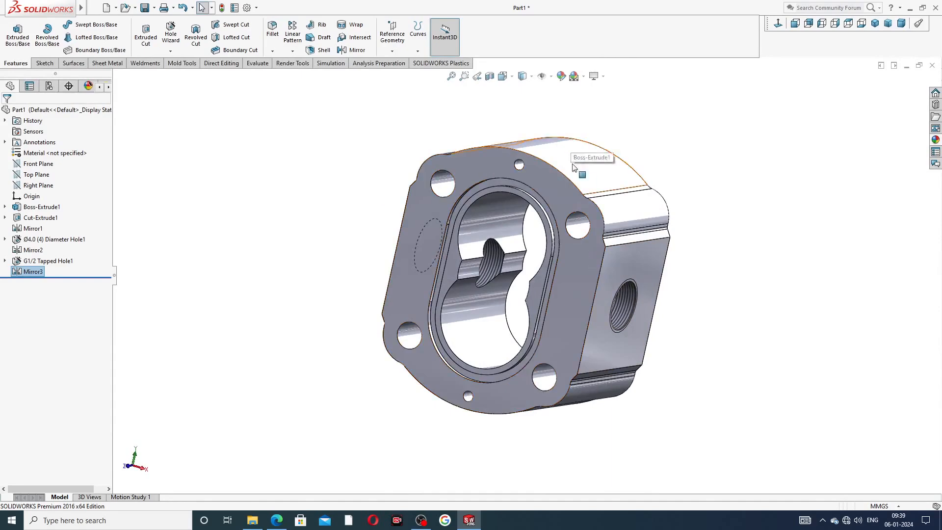
{"action": "middle_click_drag", "start_coordinate": [574, 165], "coordinate": [600, 274]}
{"action": "middle_click_drag", "start_coordinate": [599, 237], "coordinate": [539, 151]}
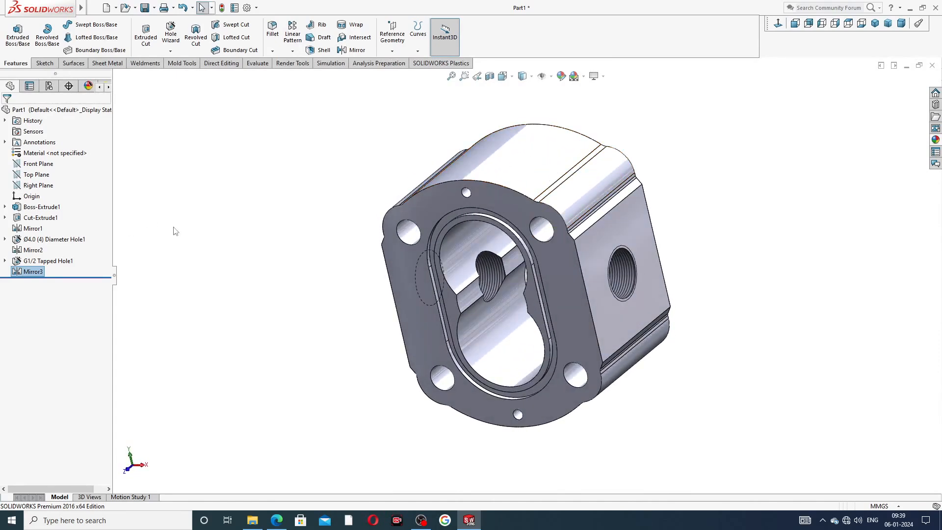
{"action": "left_click", "coordinate": [357, 200]}
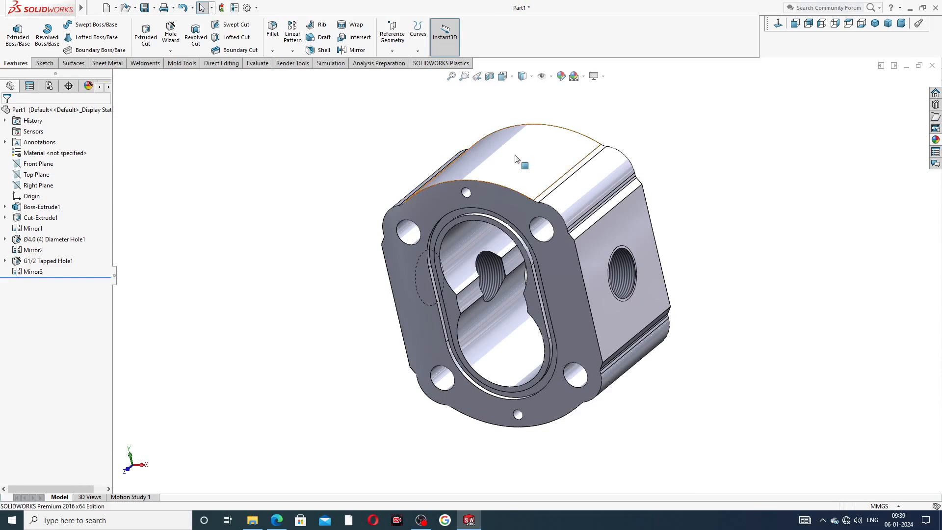
Create a reference plane parallel to the Top Plane, offset 60 mm above it
{"action": "middle_click_drag", "start_coordinate": [521, 157], "coordinate": [570, 147]}
{"action": "scroll", "coordinate": [544, 169], "scroll_direction": "down", "scroll_amount": 2}
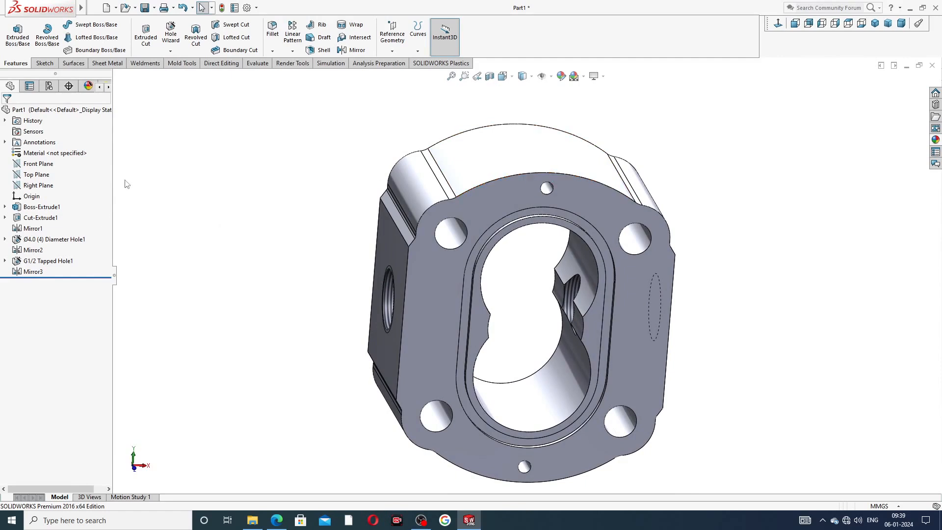
{"action": "left_click", "coordinate": [45, 176]}
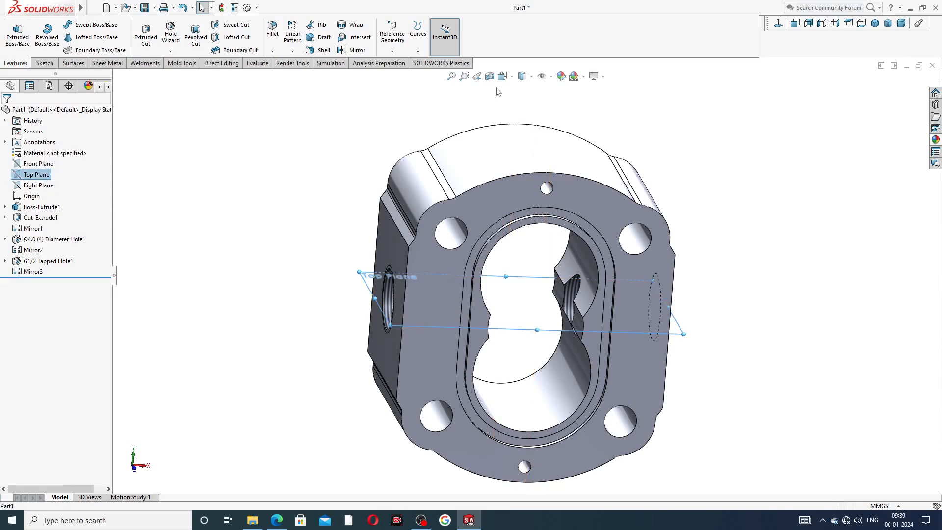
{"action": "left_click", "coordinate": [392, 52]}
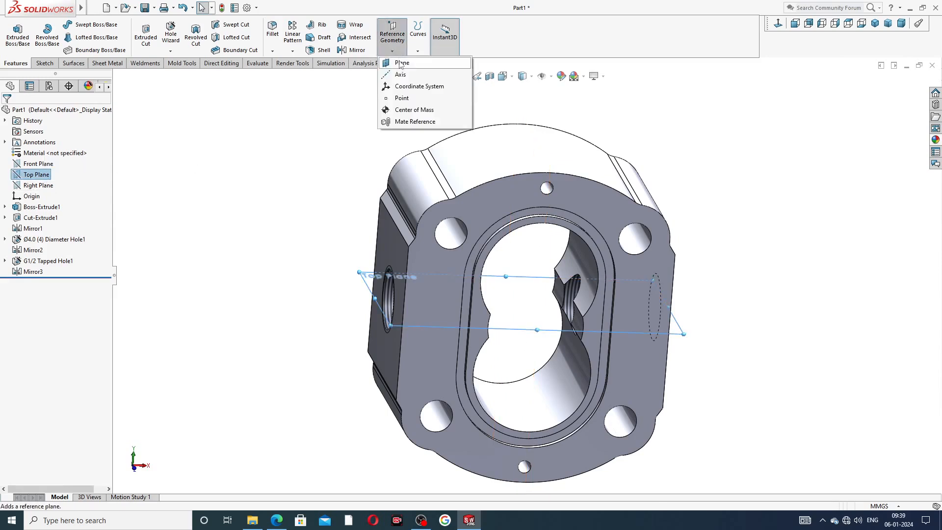
{"action": "left_click", "coordinate": [401, 64]}
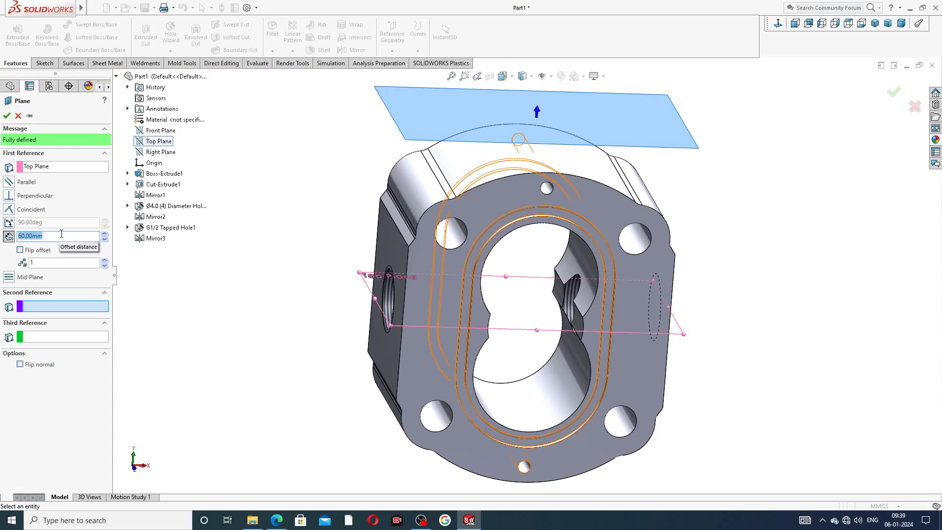
{"action": "left_click", "coordinate": [7, 115]}
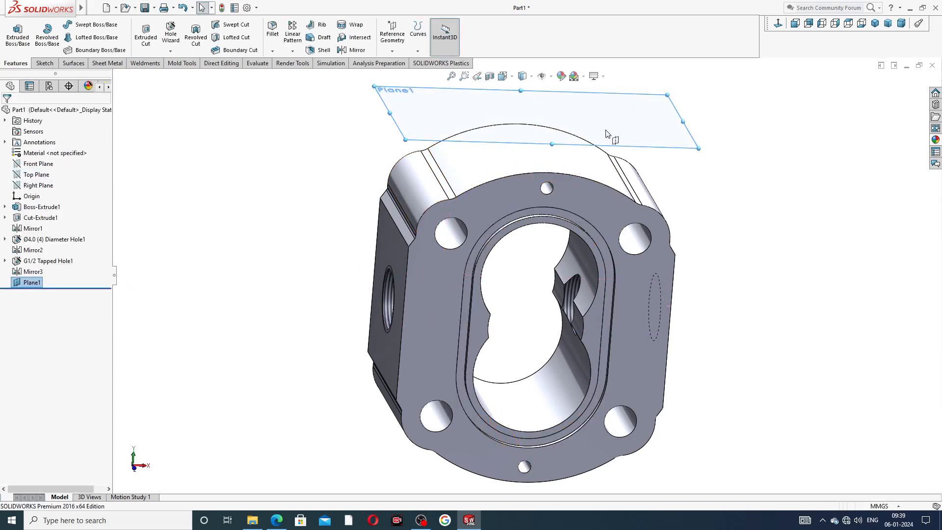
Start a sketch on the offset plane, viewed normal to it, and draw a vertical centerline about 37 mm long ending on the body's front end edge
{"action": "left_click", "coordinate": [638, 144]}
{"action": "left_click", "coordinate": [680, 122]}
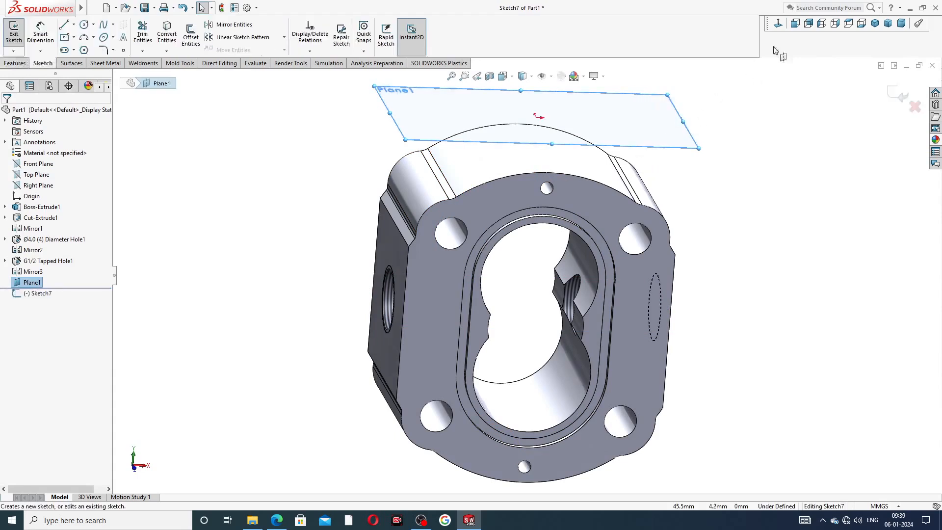
{"action": "left_click", "coordinate": [779, 23]}
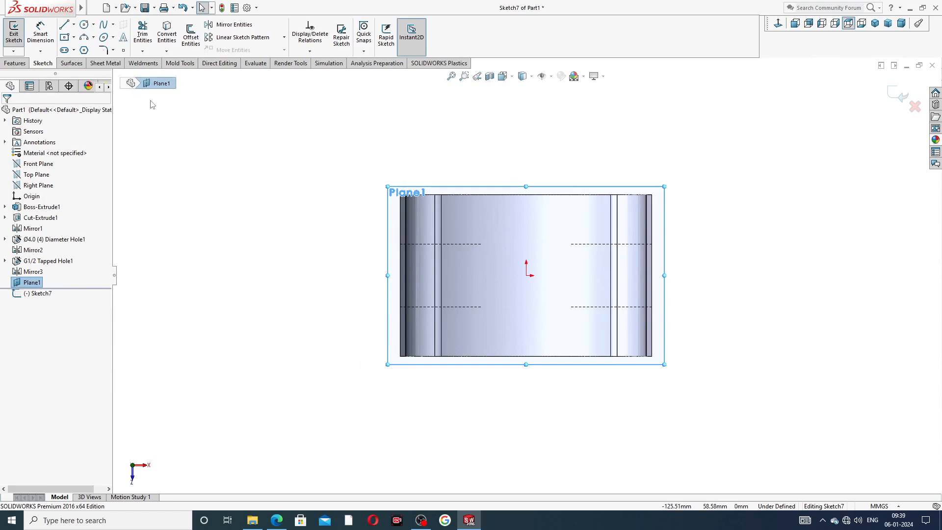
{"action": "left_click", "coordinate": [73, 24]}
{"action": "left_click", "coordinate": [87, 47]}
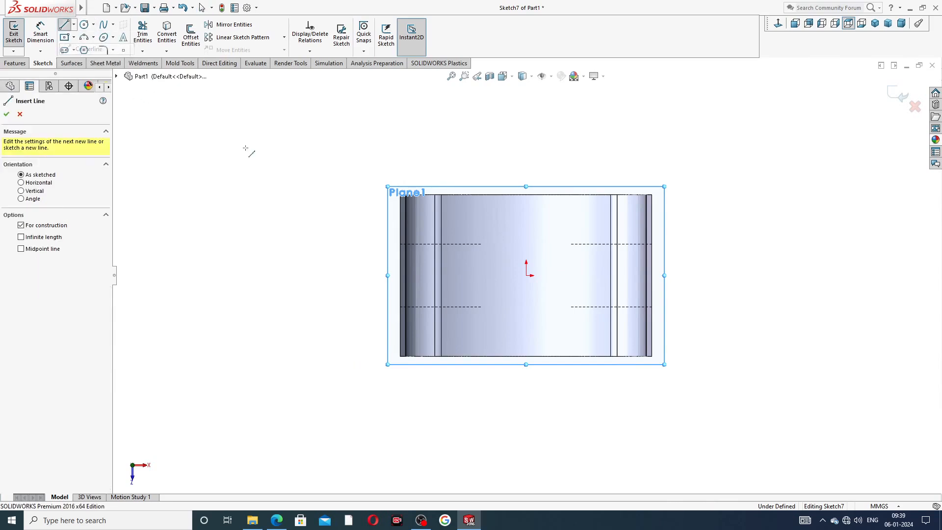
{"action": "scroll", "coordinate": [477, 266], "scroll_direction": "down", "scroll_amount": 2}
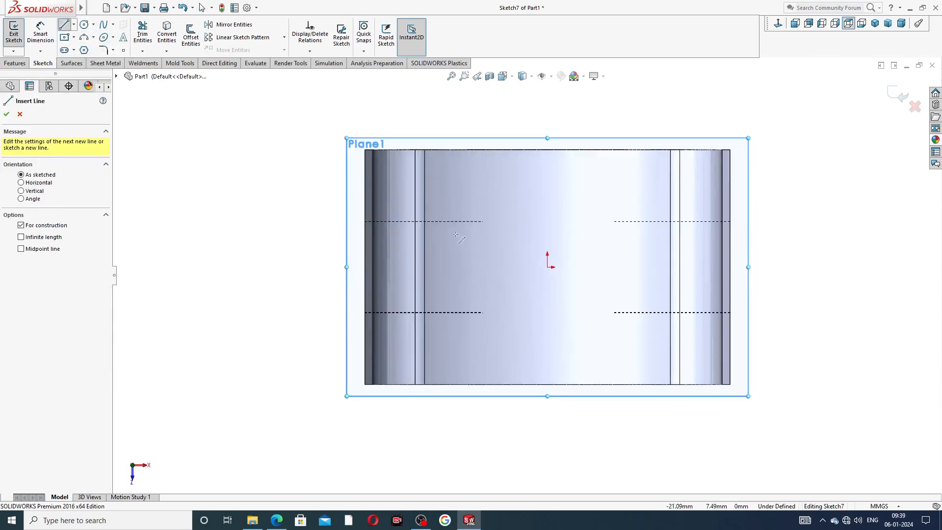
{"action": "left_click", "coordinate": [437, 222]}
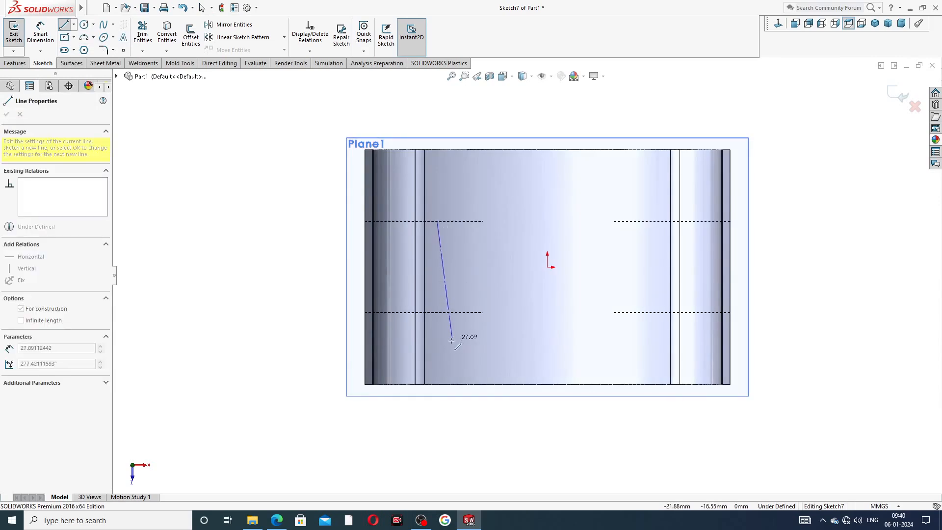
{"action": "left_click", "coordinate": [437, 384]}
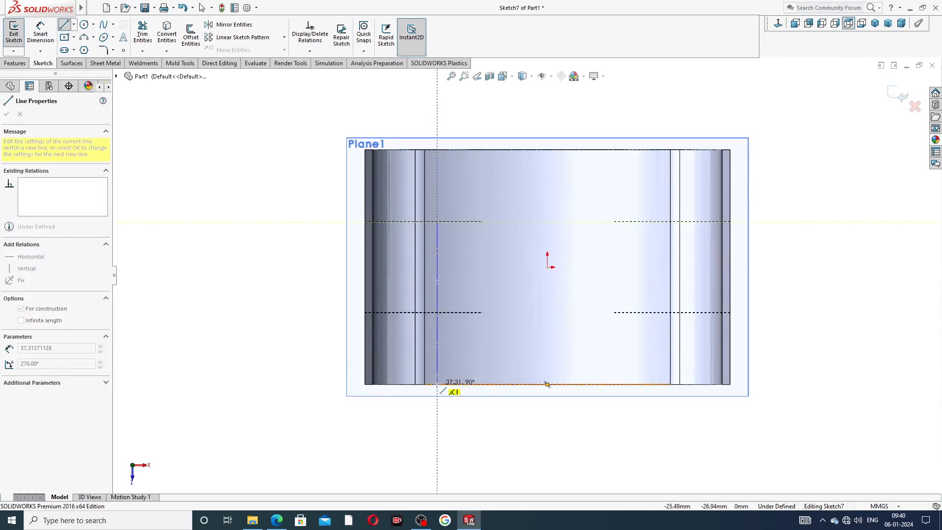
{"action": "right_click", "coordinate": [460, 363]}
{"action": "left_click", "coordinate": [483, 370]}
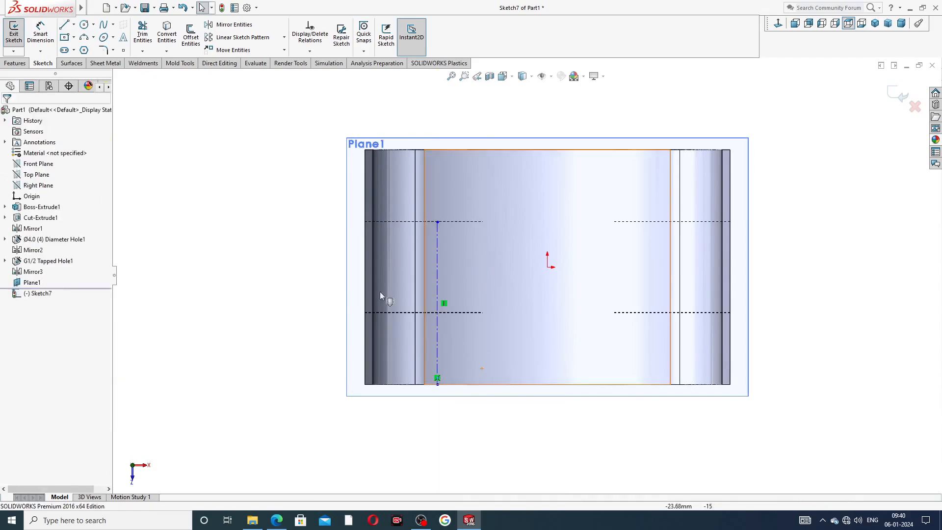
Draw a horizontal centerline about 51 mm long starting on the lower part of the vertical centerline, extending across the body
{"action": "left_click", "coordinate": [74, 26]}
{"action": "left_click", "coordinate": [84, 46]}
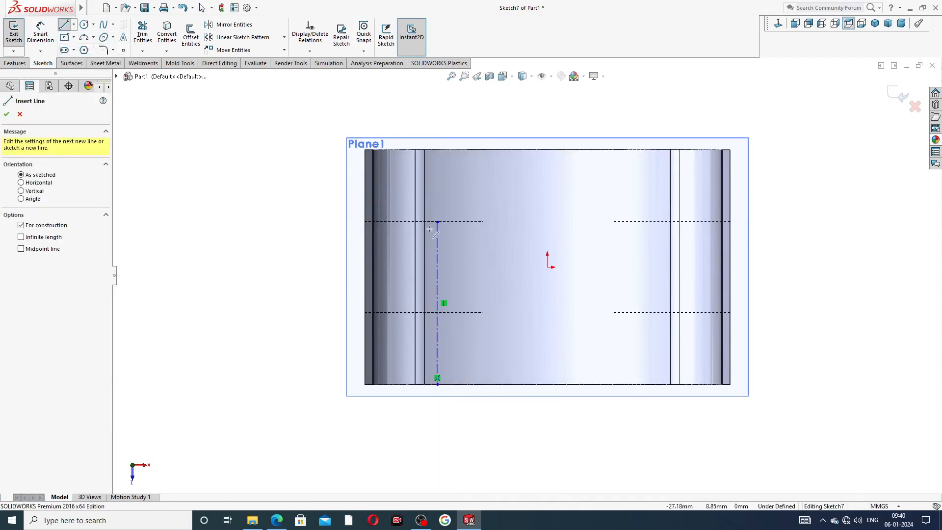
{"action": "left_click", "coordinate": [437, 328]}
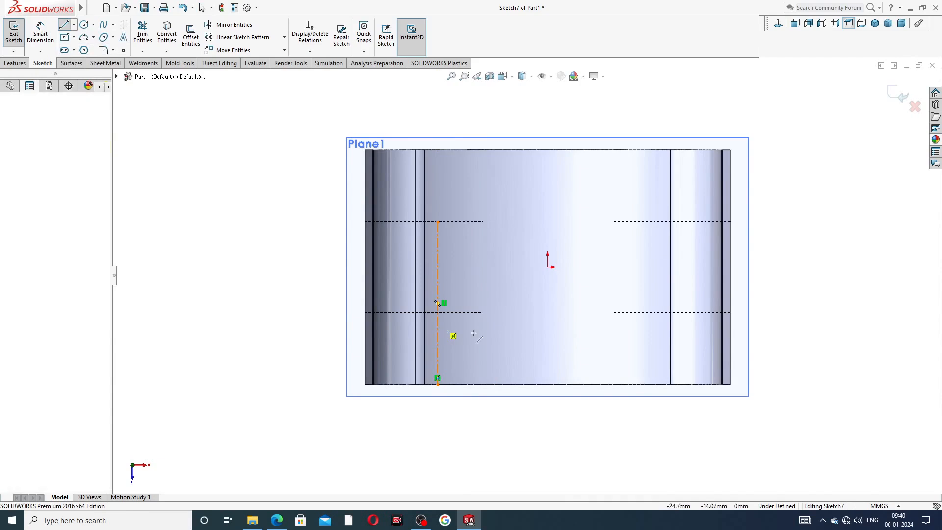
{"action": "left_click", "coordinate": [658, 328]}
{"action": "right_click", "coordinate": [658, 277]}
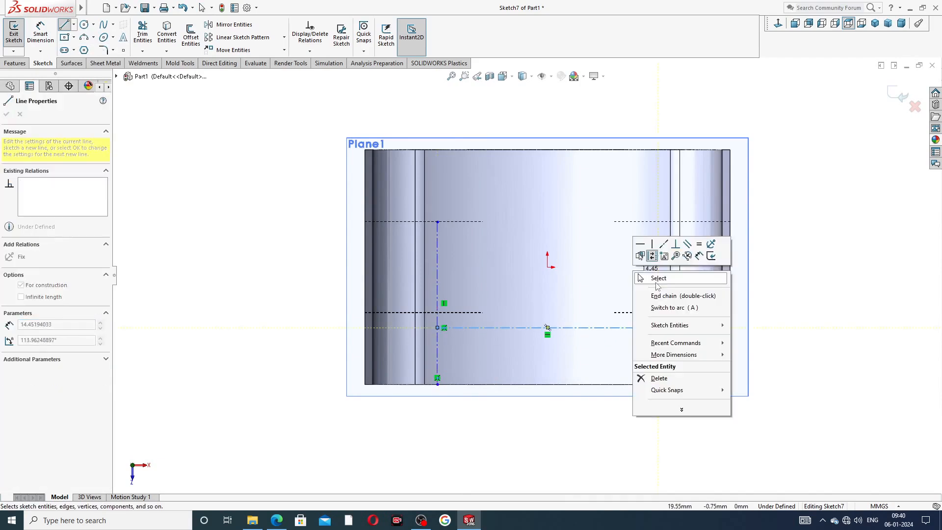
{"action": "left_click", "coordinate": [654, 278]}
Draw a second horizontal centerline about 49 mm long above the first and move it up to the vertical centerline's upper end
{"action": "left_click", "coordinate": [73, 25]}
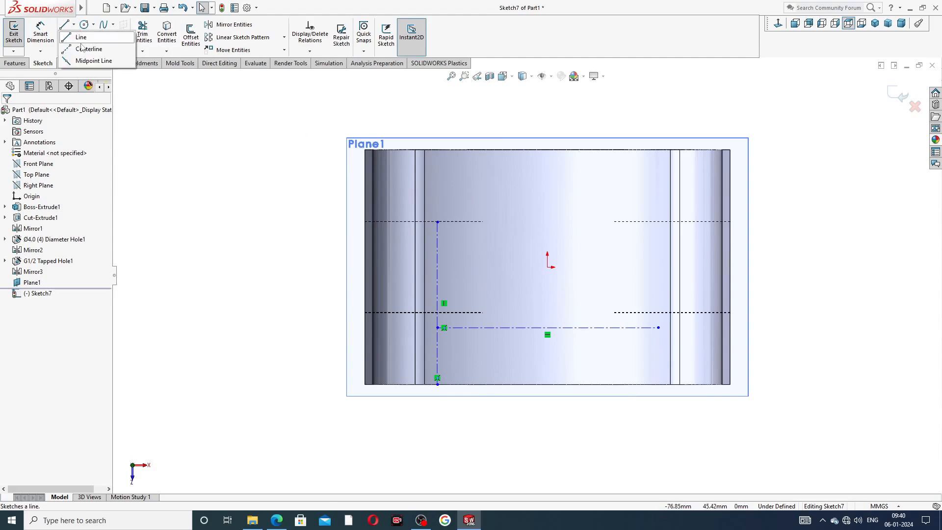
{"action": "left_click", "coordinate": [84, 49]}
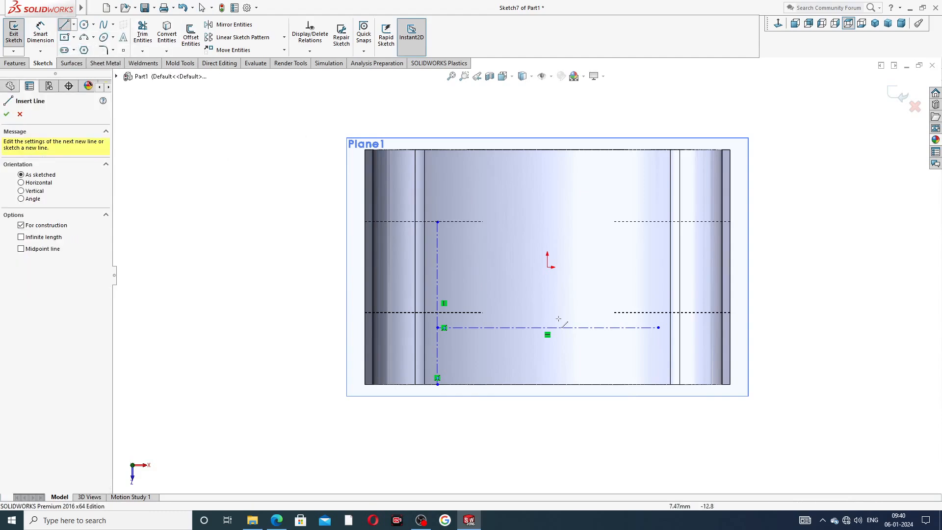
{"action": "left_click", "coordinate": [438, 238]}
{"action": "left_click", "coordinate": [650, 238]}
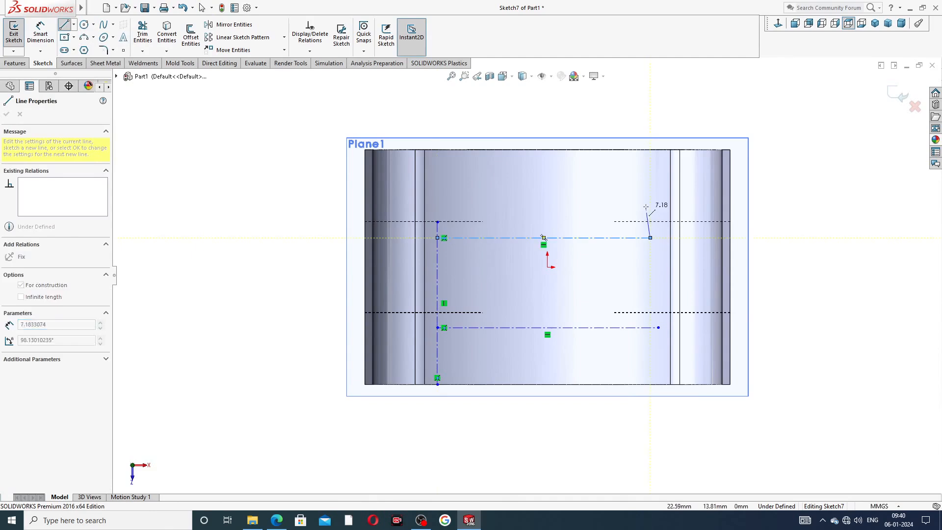
{"action": "right_click", "coordinate": [651, 210]}
{"action": "left_click", "coordinate": [675, 217]}
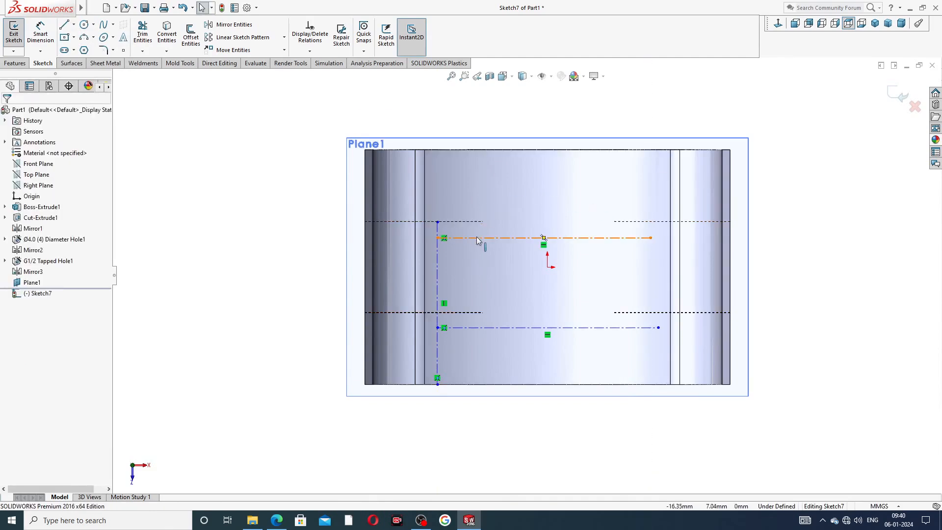
{"action": "left_click_drag", "start_coordinate": [484, 239], "coordinate": [484, 223]}
Add the sketch text "Made in Germony" along the upper horizontal centerline, indented with leading space
{"action": "left_click", "coordinate": [123, 38]}
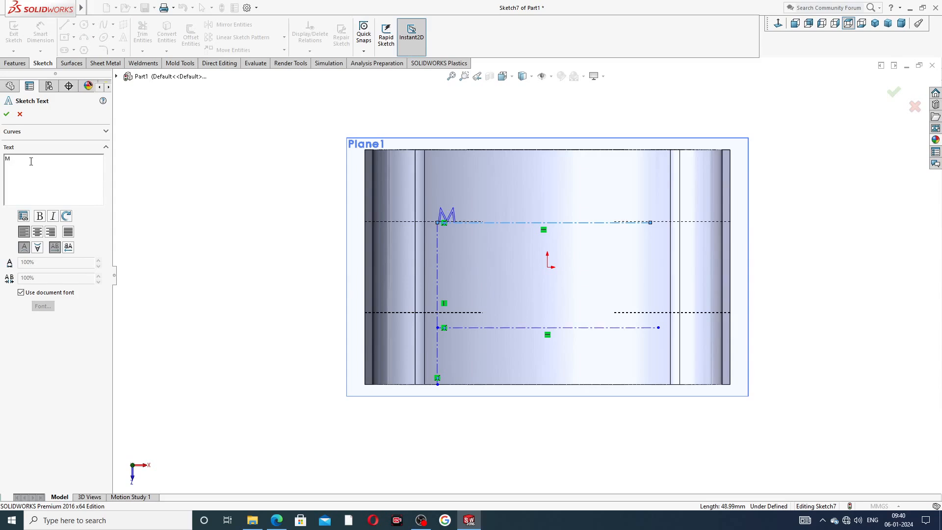
{"action": "type", "text": "g"}
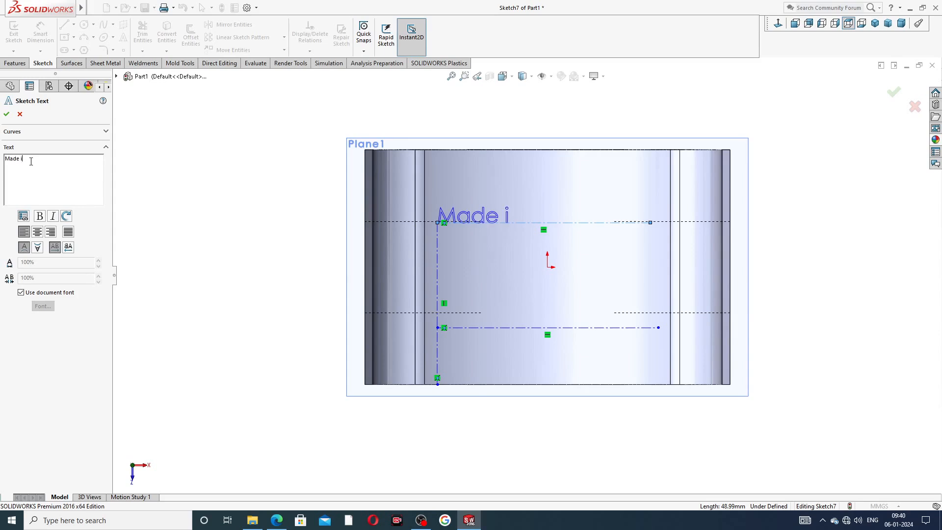
{"action": "type", "text": "Germony"}
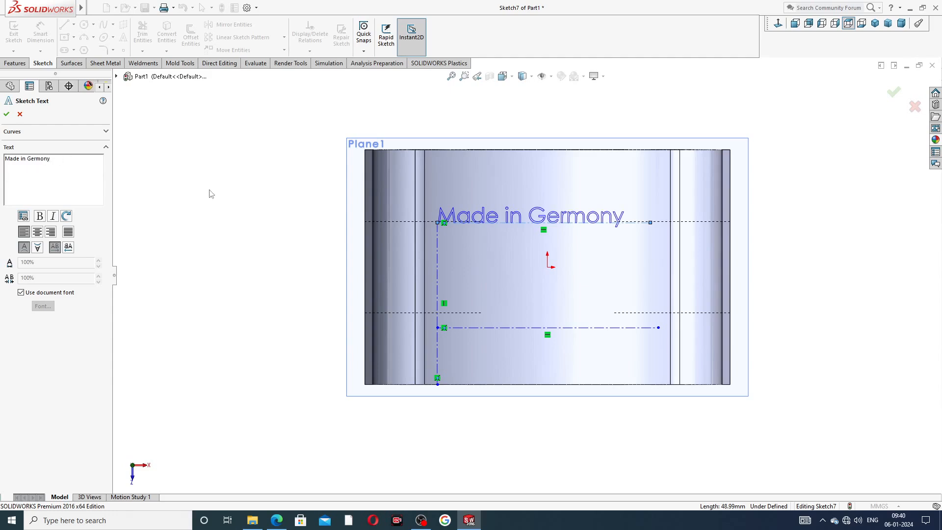
{"action": "left_click", "coordinate": [8, 161]}
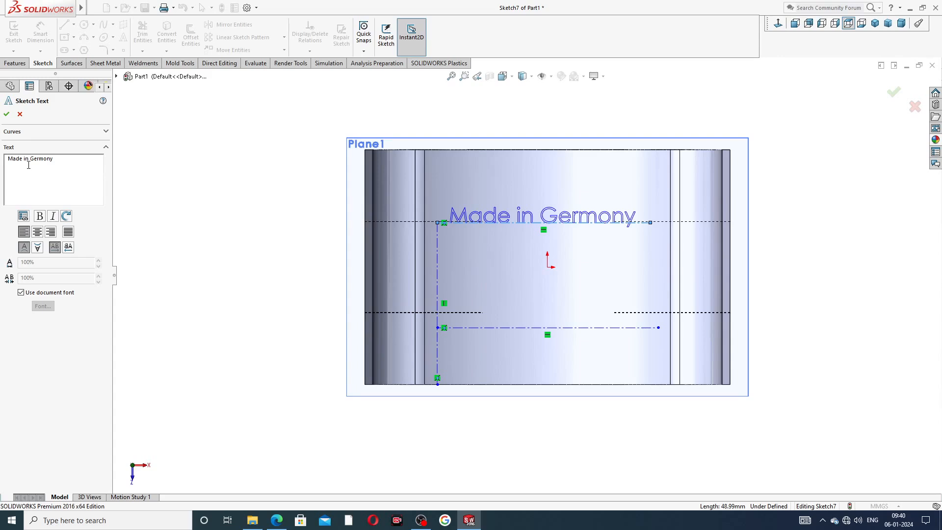
{"action": "left_click", "coordinate": [6, 114]}
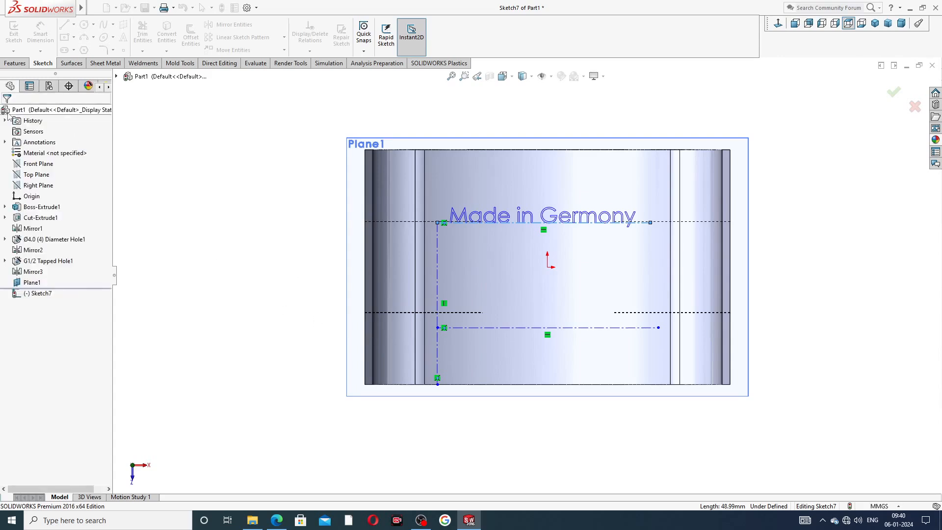
Add the sketch text "CAD,CAE,TUTORIAL" along the lower horizontal centerline, indented with leading space
{"action": "left_click", "coordinate": [493, 329]}
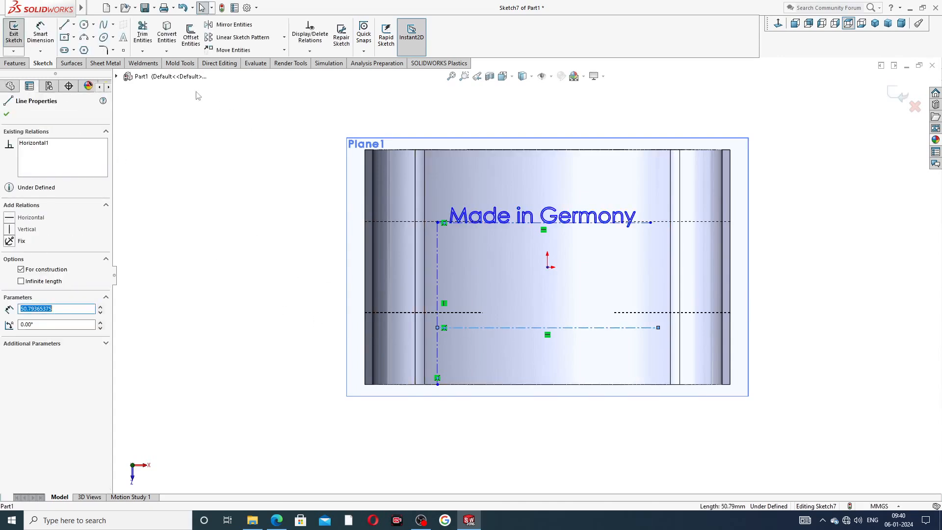
{"action": "left_click", "coordinate": [123, 38]}
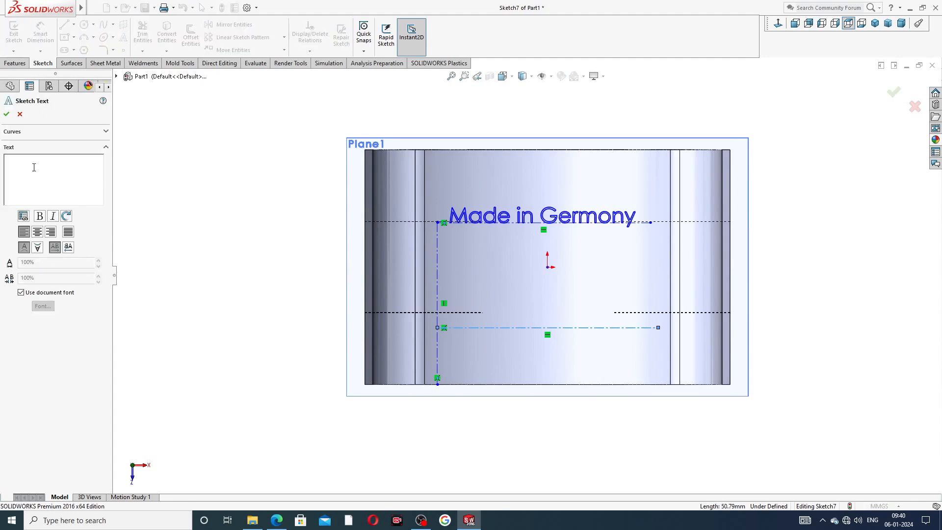
{"action": "type", "text": "C"}
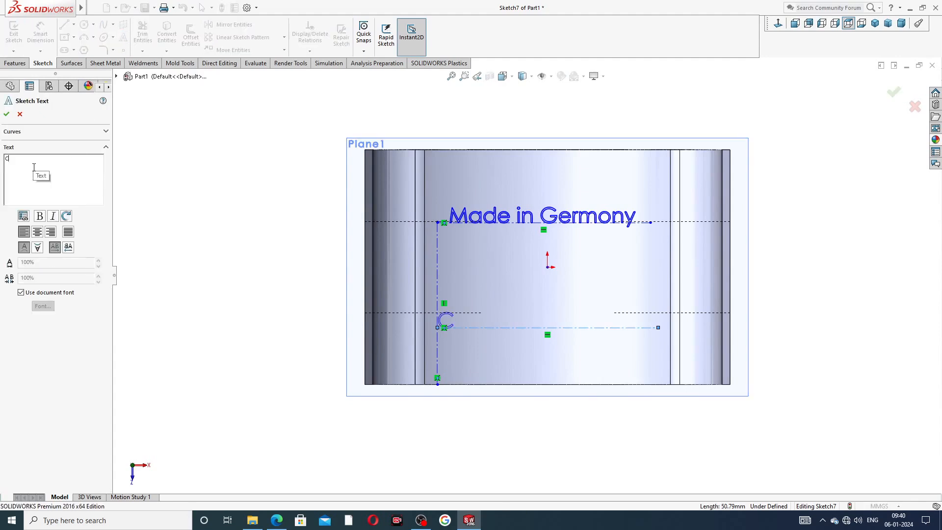
{"action": "type", "text": "AD,CAE,TU"}
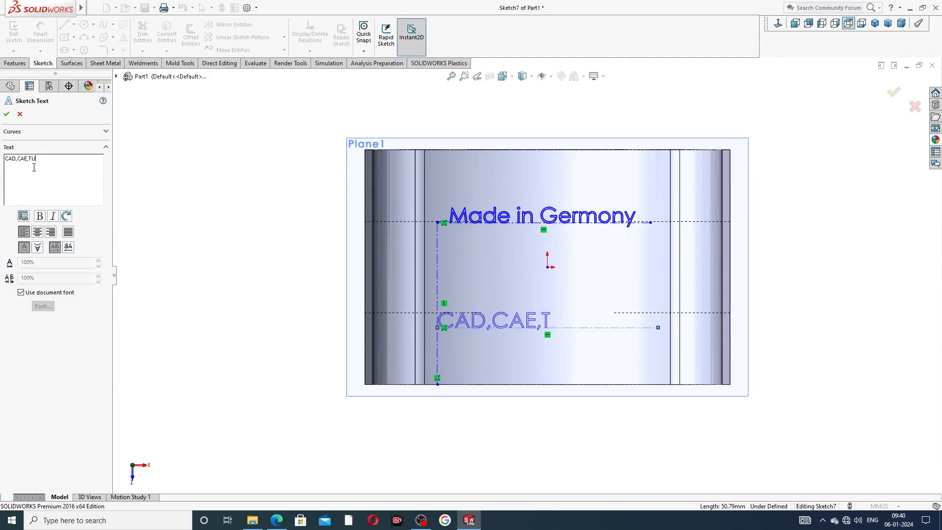
{"action": "type", "text": "TORIAL"}
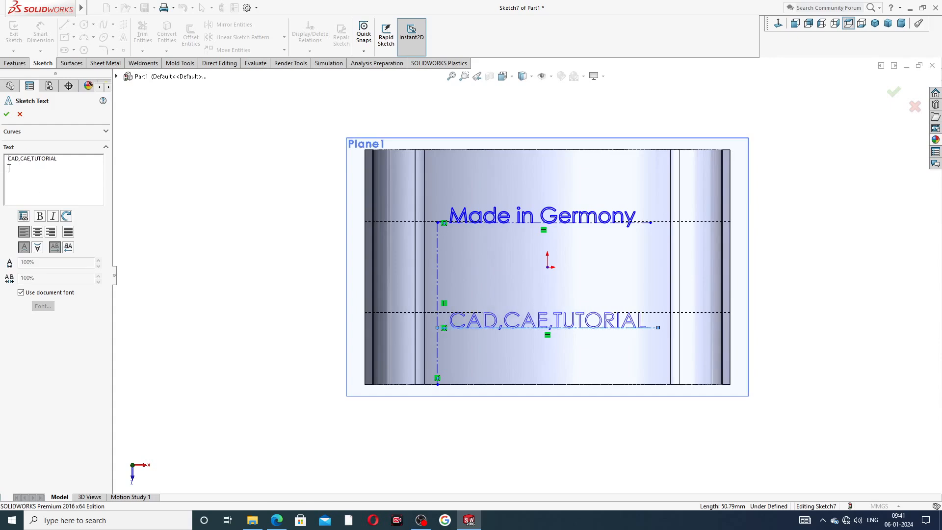
{"action": "left_click", "coordinate": [6, 114]}
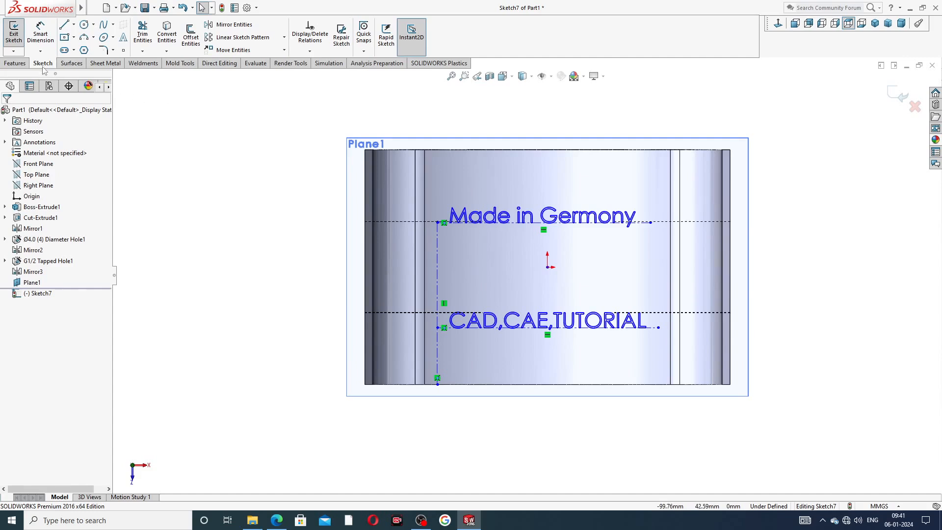
Start an extruded cut of the two text lines with the end condition Offset From Surface
{"action": "left_click", "coordinate": [15, 63]}
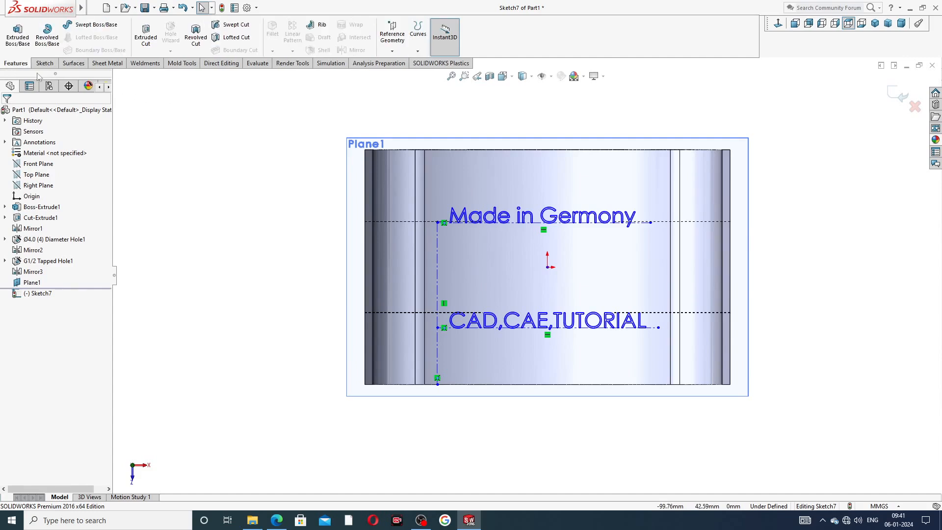
{"action": "left_click", "coordinate": [147, 39]}
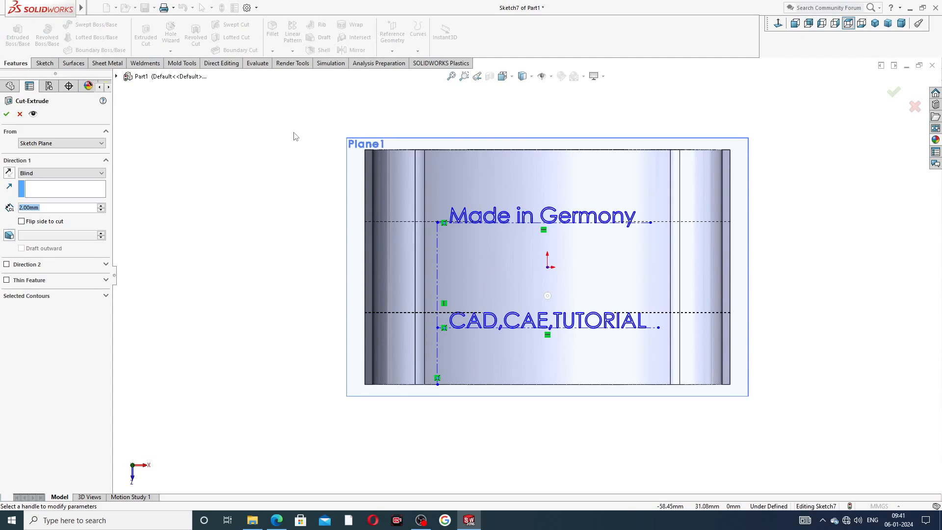
{"action": "left_click", "coordinate": [61, 173]}
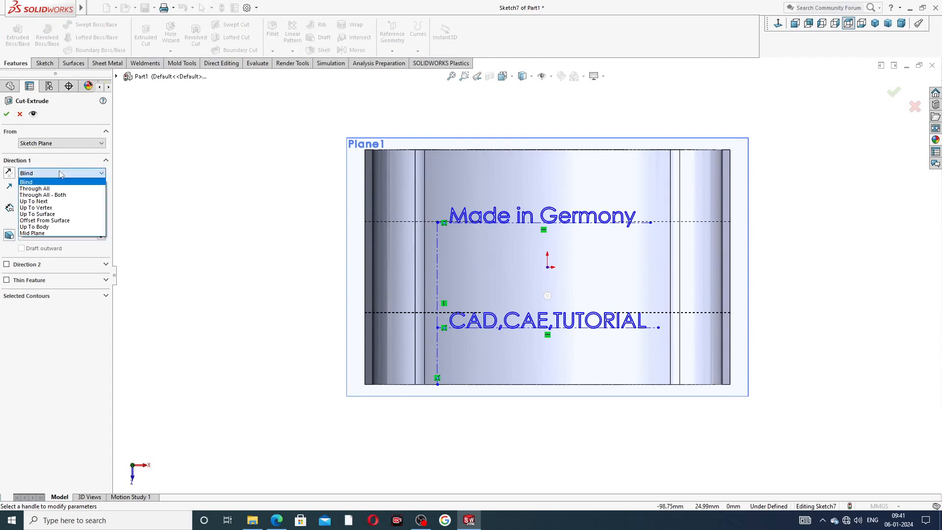
{"action": "left_click", "coordinate": [52, 221]}
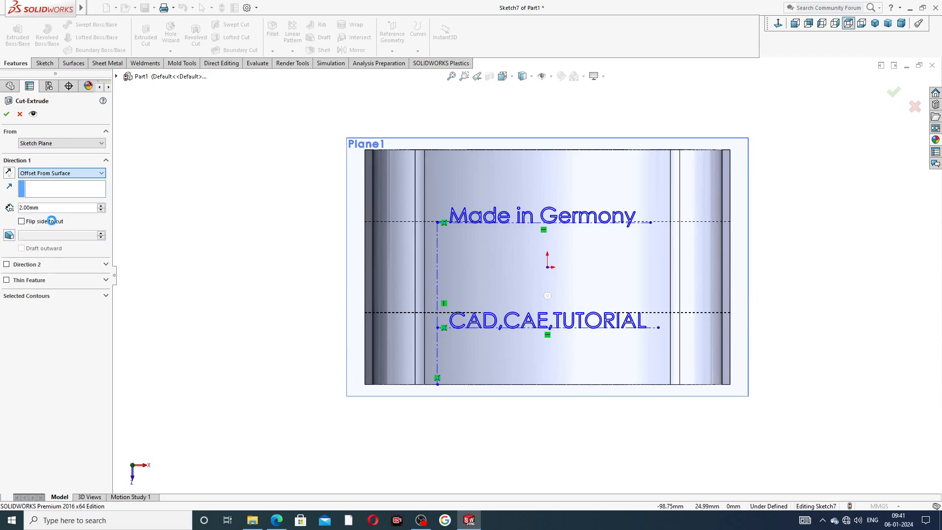
Cut-extrude the sketched lettering to a reversed 0.40 mm offset from the housing's curved outer face
{"action": "middle_click_drag", "start_coordinate": [227, 259], "coordinate": [246, 147]}
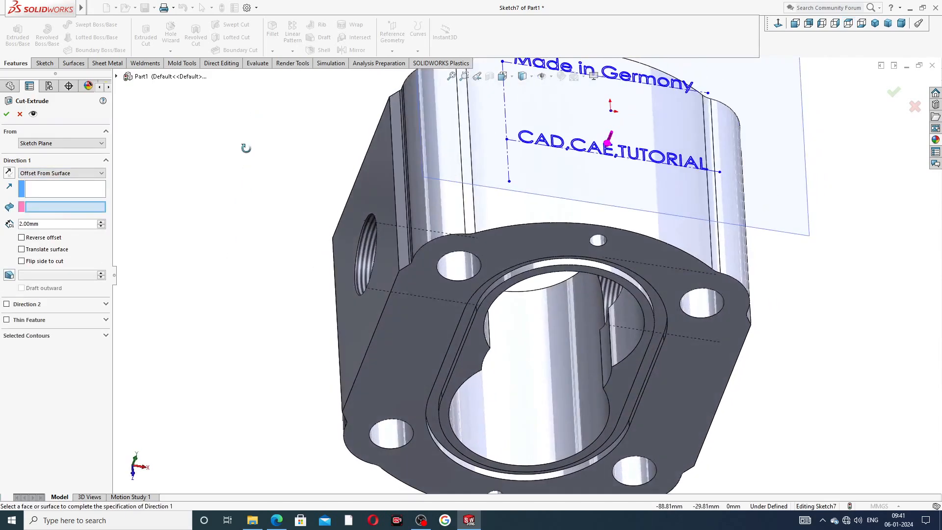
{"action": "left_click", "coordinate": [491, 211]}
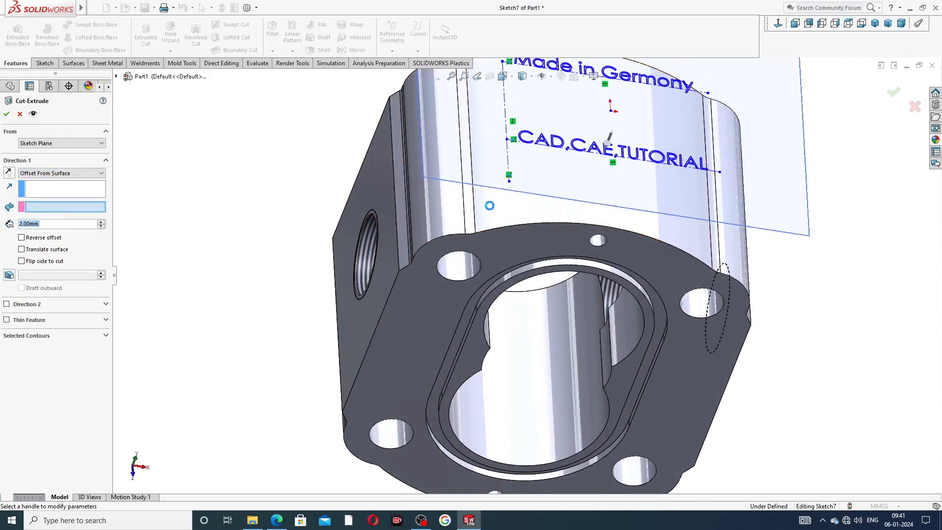
{"action": "scroll", "coordinate": [492, 210], "scroll_direction": "up", "scroll_amount": 3}
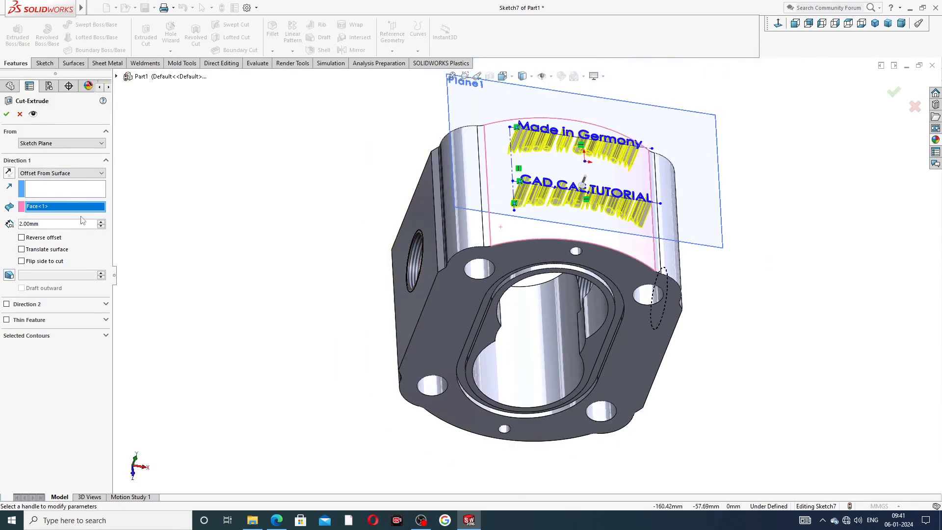
{"action": "double_click", "coordinate": [48, 225]}
{"action": "key", "text": "BackSpace"}
{"action": "type", "text": "."}
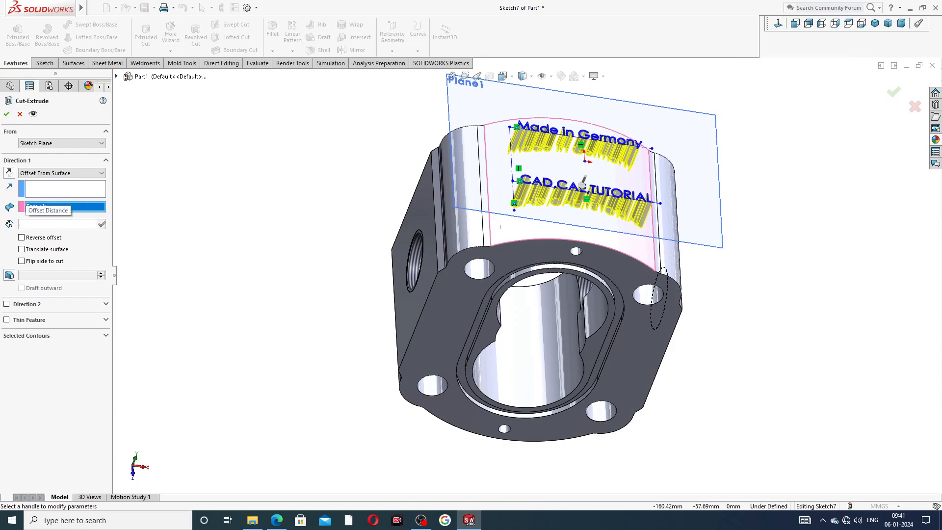
{"action": "type", "text": "4"}
{"action": "key", "text": "Return"}
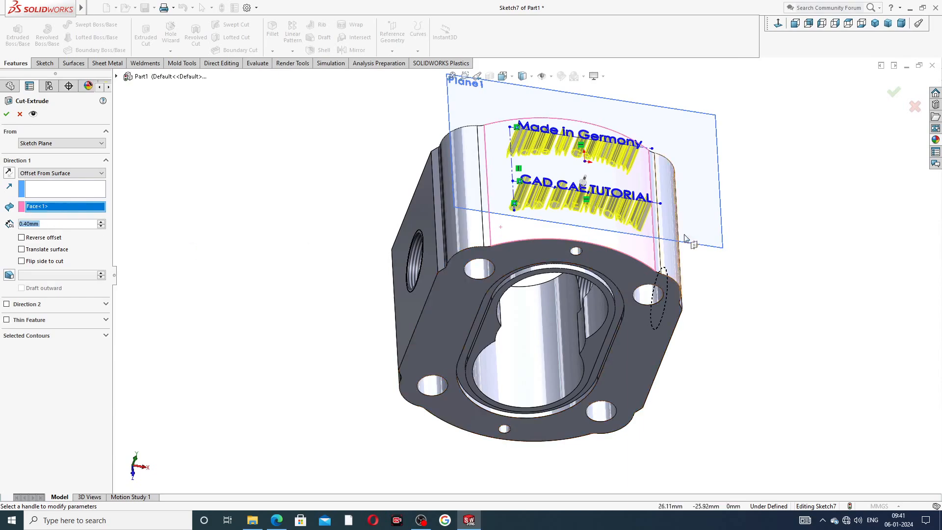
{"action": "middle_click_drag", "start_coordinate": [712, 276], "coordinate": [736, 183]}
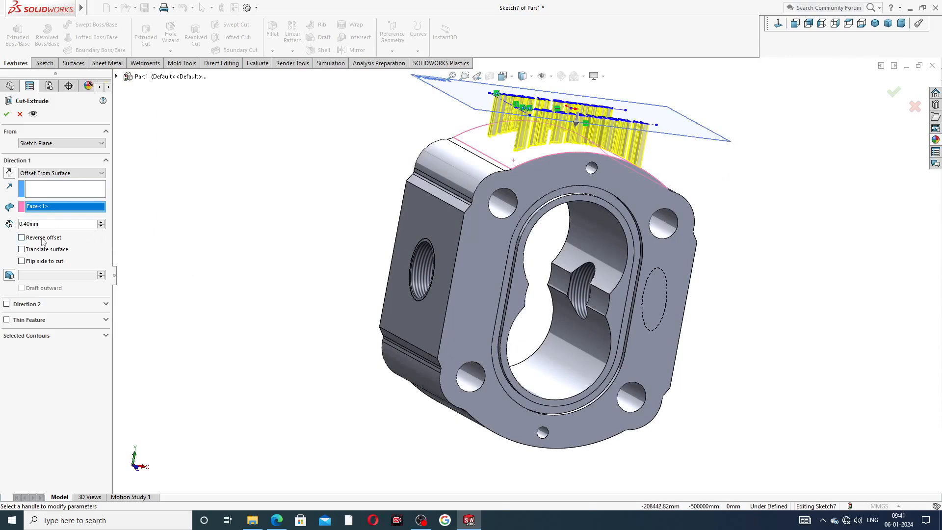
{"action": "left_click", "coordinate": [21, 237]}
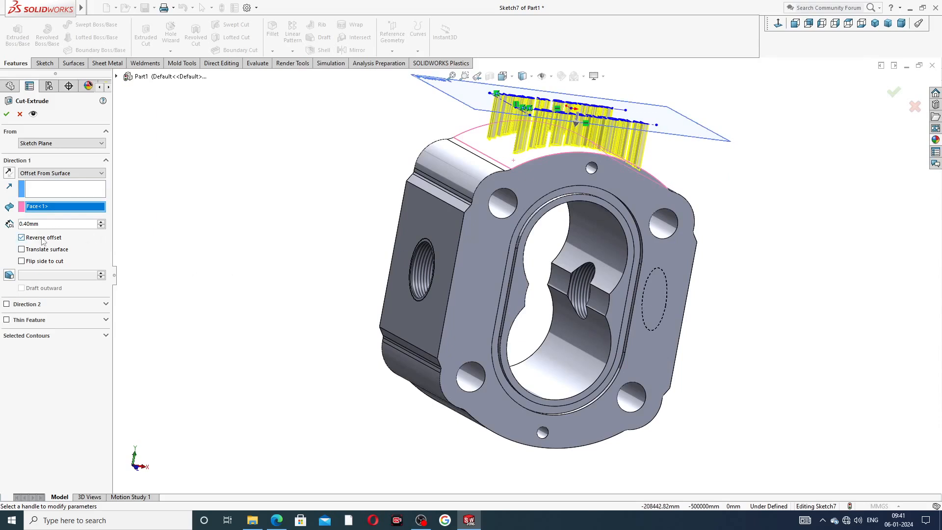
{"action": "left_click", "coordinate": [7, 113]}
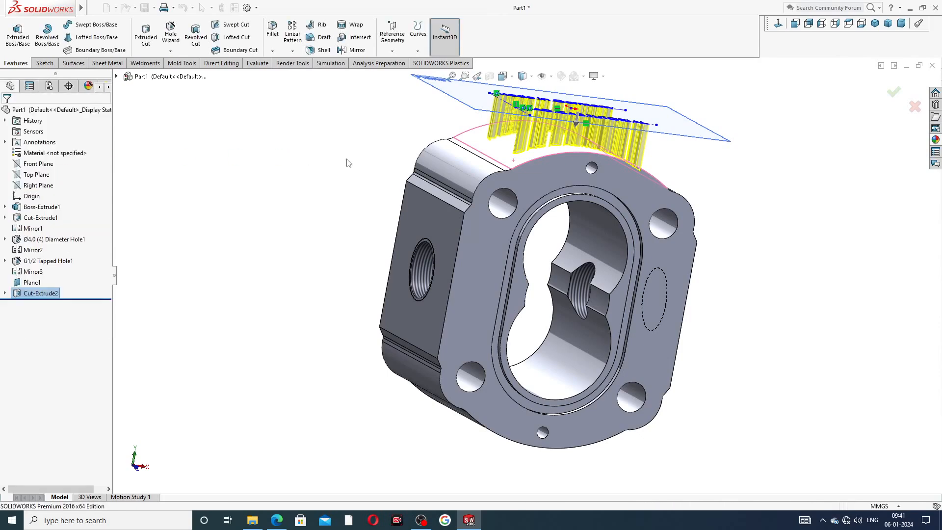
Hide the reference plane above the engraved lettering
{"action": "middle_click_drag", "start_coordinate": [757, 125], "coordinate": [648, 208]}
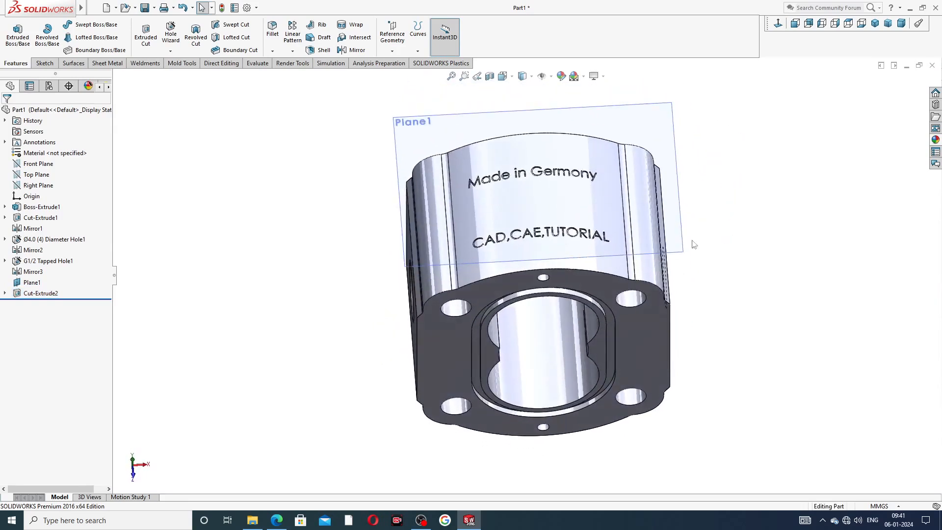
{"action": "left_click", "coordinate": [680, 186]}
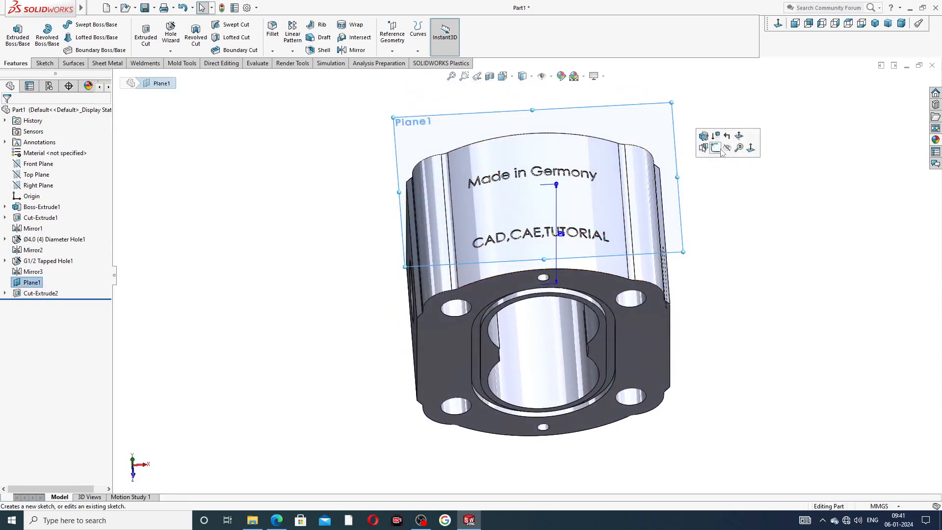
{"action": "left_click", "coordinate": [728, 147]}
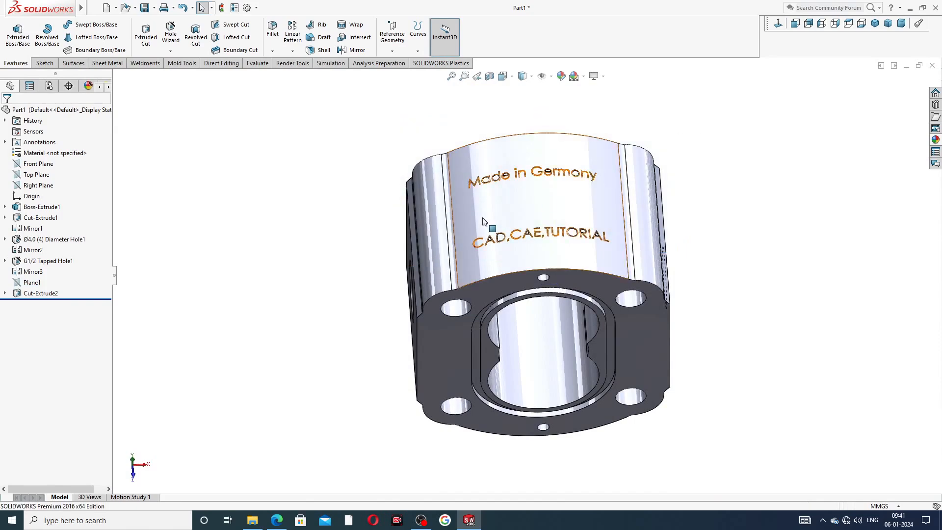
Apply the polished nickel appearance to the whole housing part
{"action": "scroll", "coordinate": [536, 220], "scroll_direction": "down", "scroll_amount": 4}
{"action": "scroll", "coordinate": [621, 204], "scroll_direction": "up", "scroll_amount": 6}
{"action": "middle_click_drag", "start_coordinate": [612, 212], "coordinate": [687, 212]}
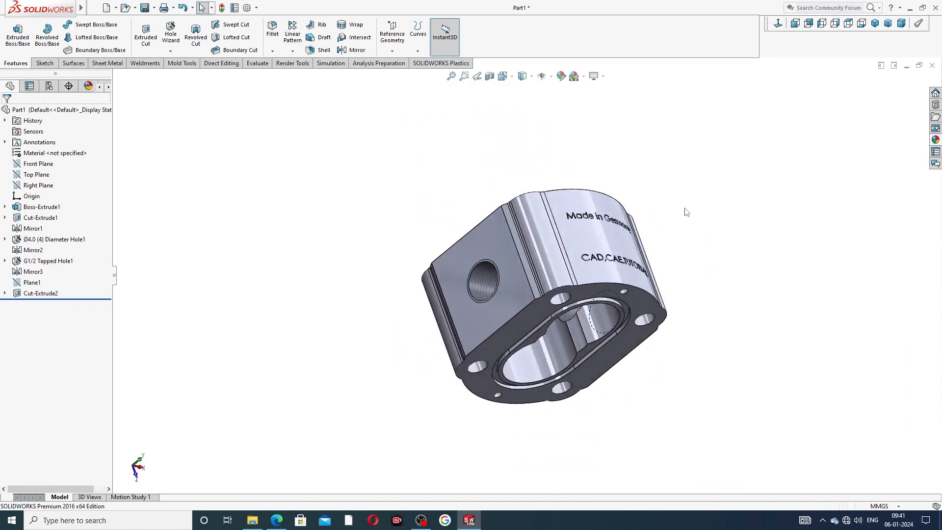
{"action": "left_click", "coordinate": [936, 139]}
{"action": "scroll", "coordinate": [876, 111], "scroll_direction": "up", "scroll_amount": 1}
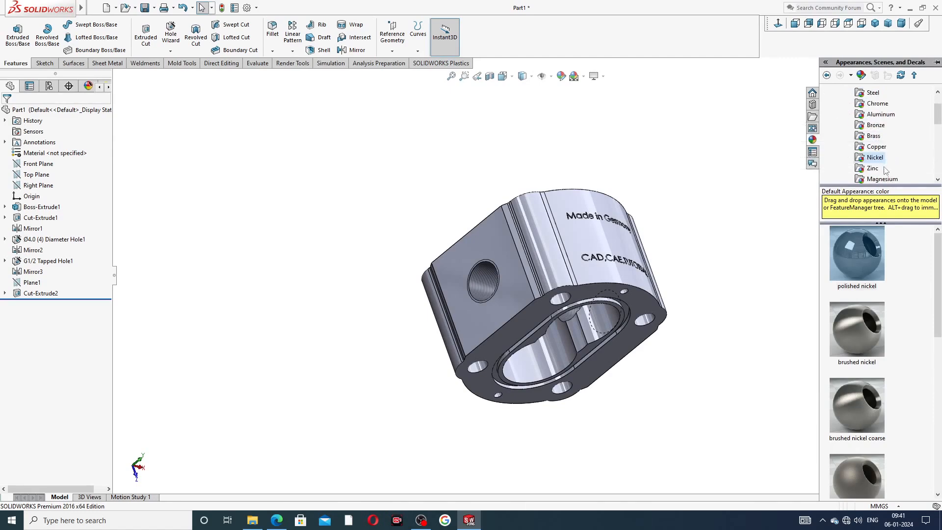
{"action": "double_click", "coordinate": [864, 249]}
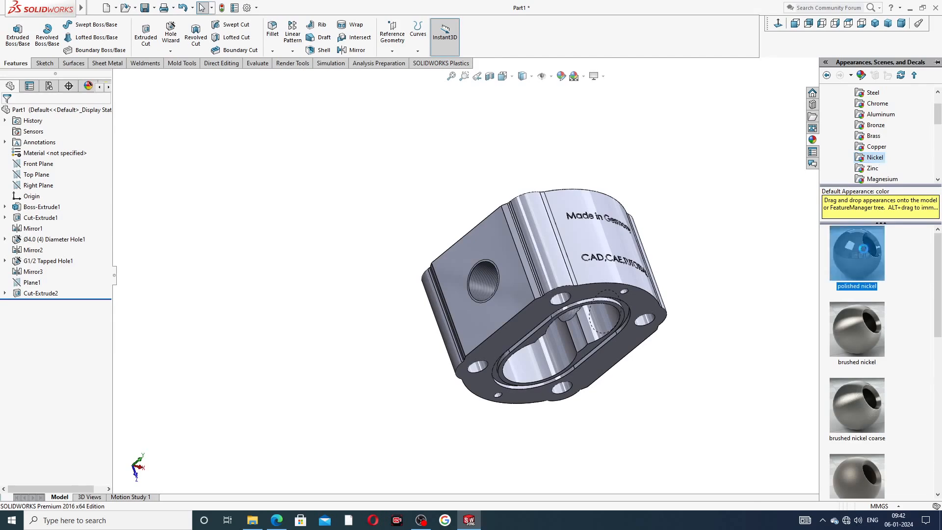
Examine the finished housing's engraving, bores and threaded ports from several sides and in isometric view
{"action": "middle_click_drag", "start_coordinate": [677, 309], "coordinate": [687, 255]}
{"action": "left_click", "coordinate": [875, 23]}
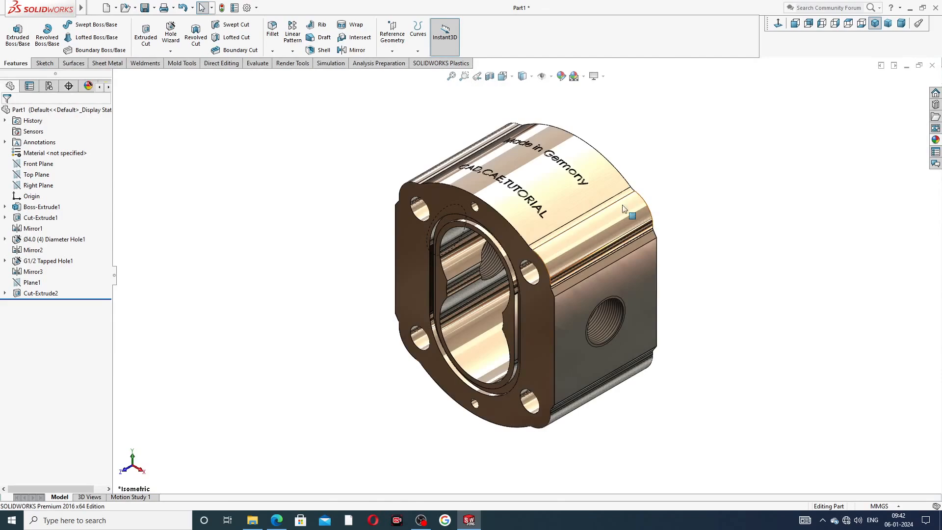
{"action": "scroll", "coordinate": [503, 231], "scroll_direction": "down", "scroll_amount": 3}
{"action": "scroll", "coordinate": [529, 230], "scroll_direction": "up", "scroll_amount": 5}
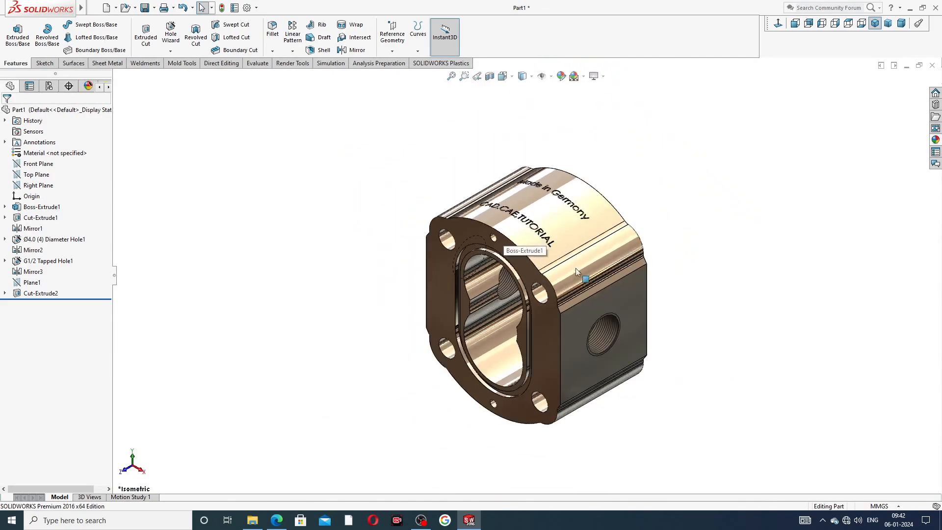
{"action": "middle_click_drag", "start_coordinate": [540, 245], "coordinate": [613, 249]}
{"action": "scroll", "coordinate": [534, 261], "scroll_direction": "down", "scroll_amount": 2}
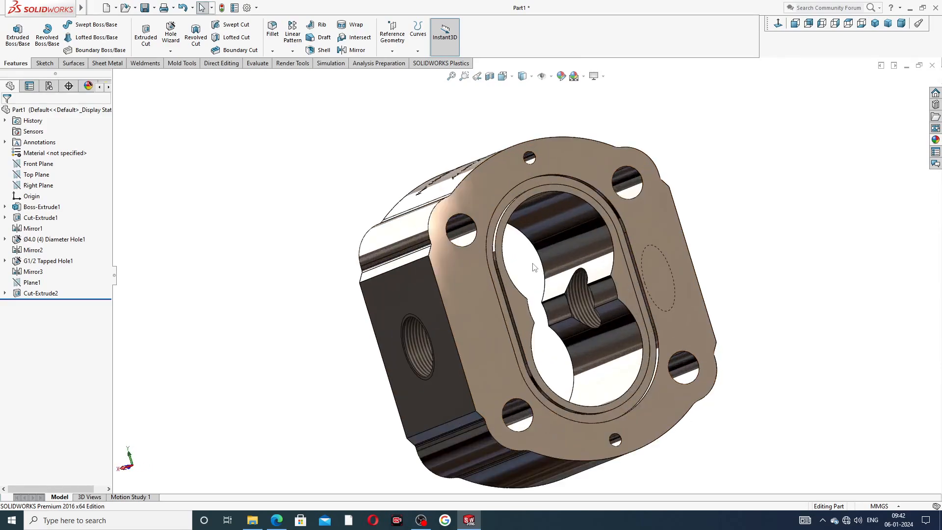
{"action": "middle_click_drag", "start_coordinate": [677, 240], "coordinate": [863, 242]}
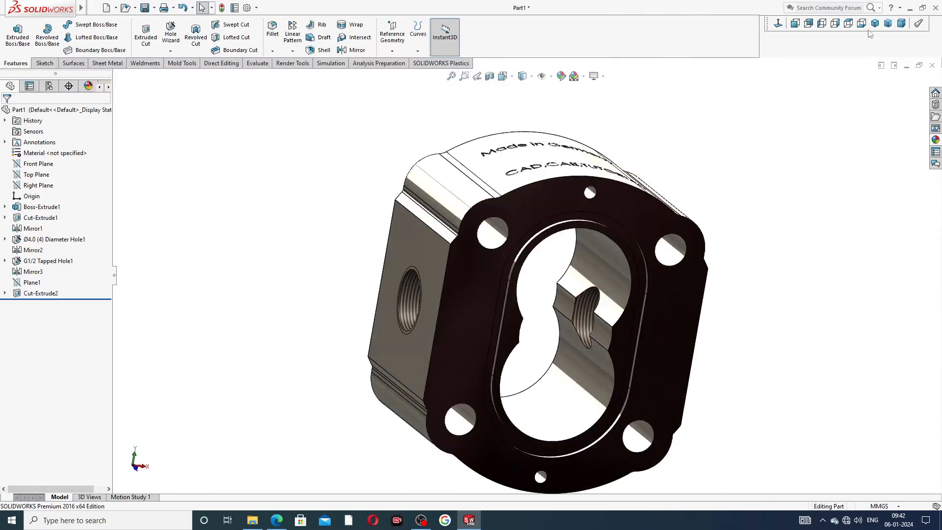
{"action": "left_click", "coordinate": [875, 23]}
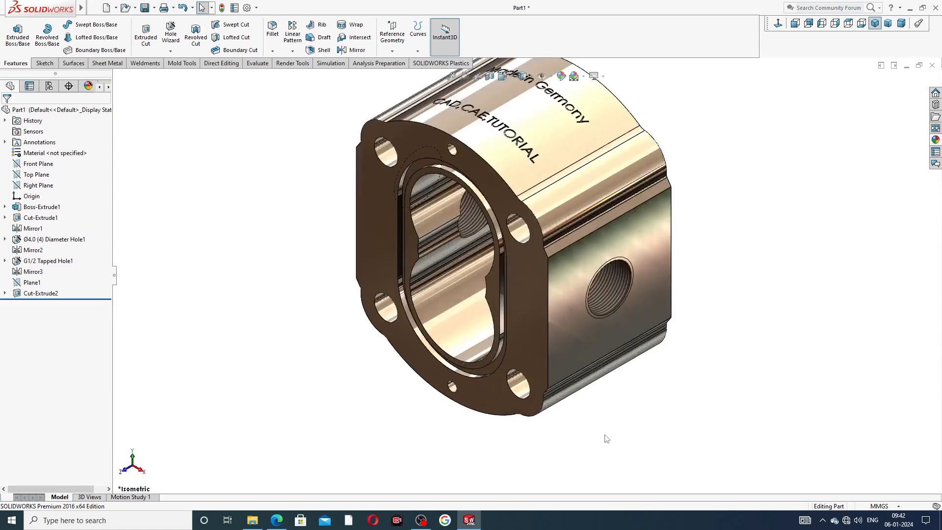
{"action": "scroll", "coordinate": [609, 211], "scroll_direction": "up", "scroll_amount": 1}
{"action": "scroll", "coordinate": [564, 181], "scroll_direction": "down", "scroll_amount": 2}
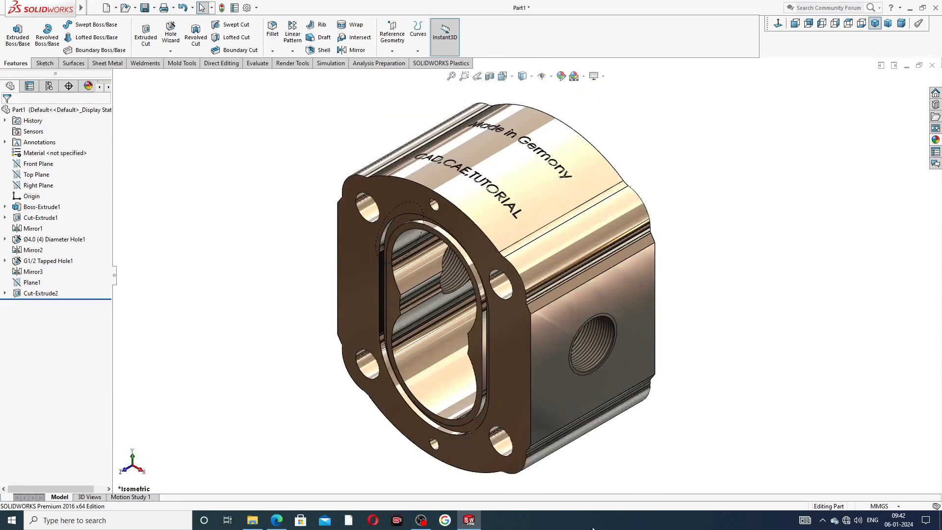
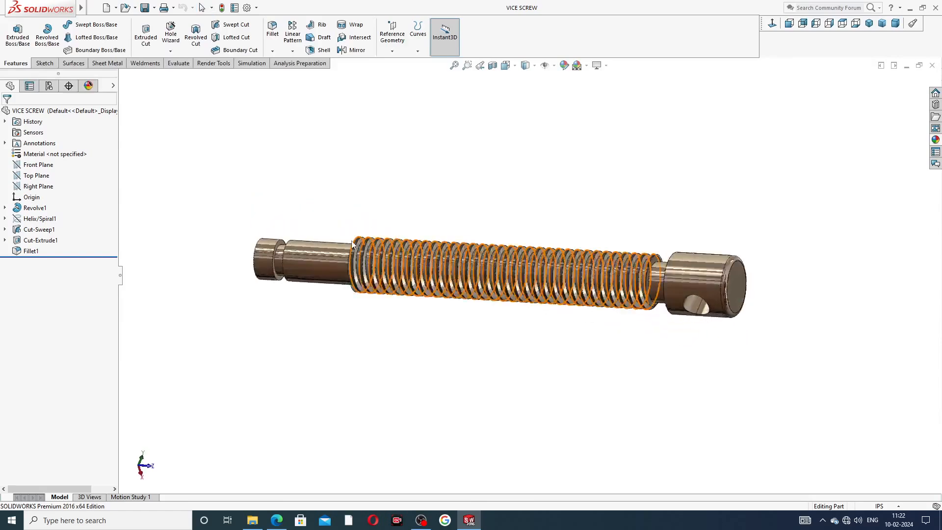
Examine the vice screw's thread, cross-drilled head and grooved end from several angles
{"action": "middle_click_drag", "start_coordinate": [620, 270], "coordinate": [407, 336]}
{"action": "middle_click_drag", "start_coordinate": [535, 301], "coordinate": [558, 266]}
{"action": "scroll", "coordinate": [535, 286], "scroll_direction": "down", "scroll_amount": 1}
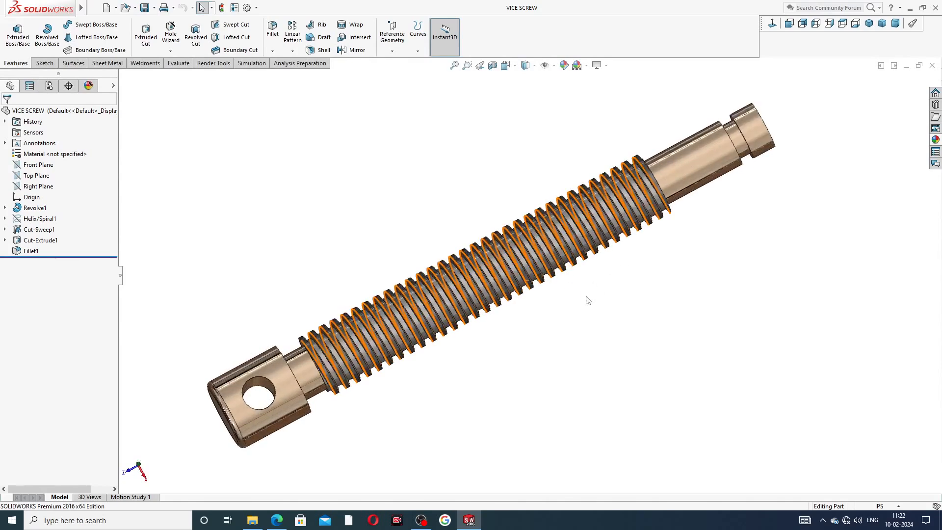
{"action": "scroll", "coordinate": [587, 299], "scroll_direction": "up", "scroll_amount": 2}
{"action": "scroll", "coordinate": [566, 206], "scroll_direction": "down", "scroll_amount": 1}
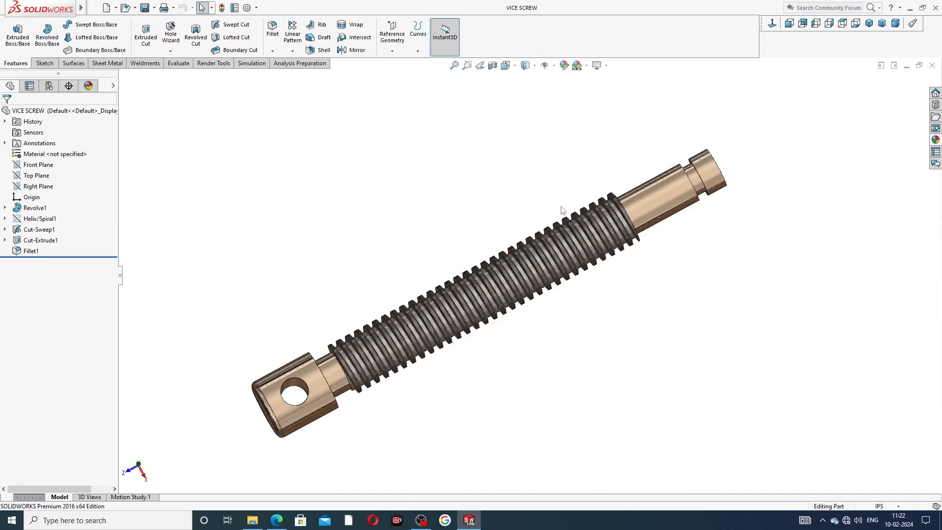
{"action": "scroll", "coordinate": [576, 338], "scroll_direction": "up", "scroll_amount": 1}
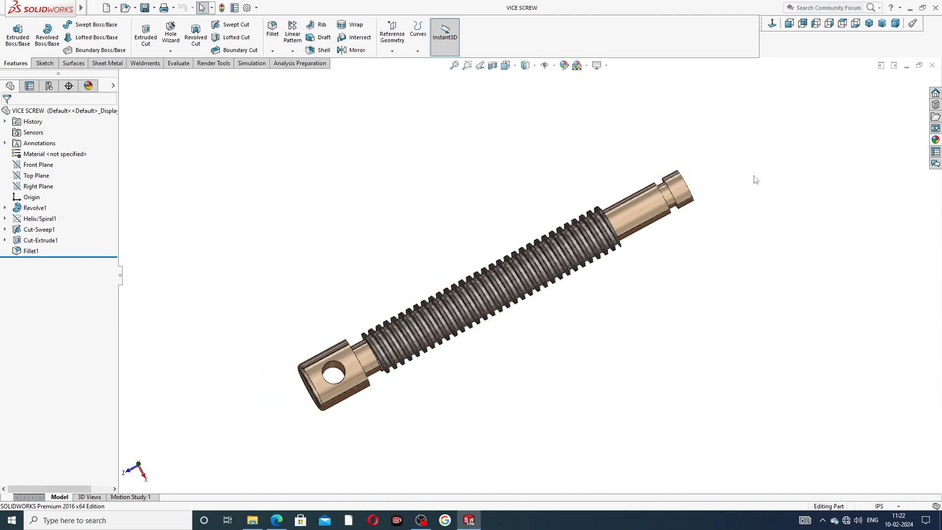
Close the vice screw document and create a new part
{"action": "left_click", "coordinate": [933, 65]}
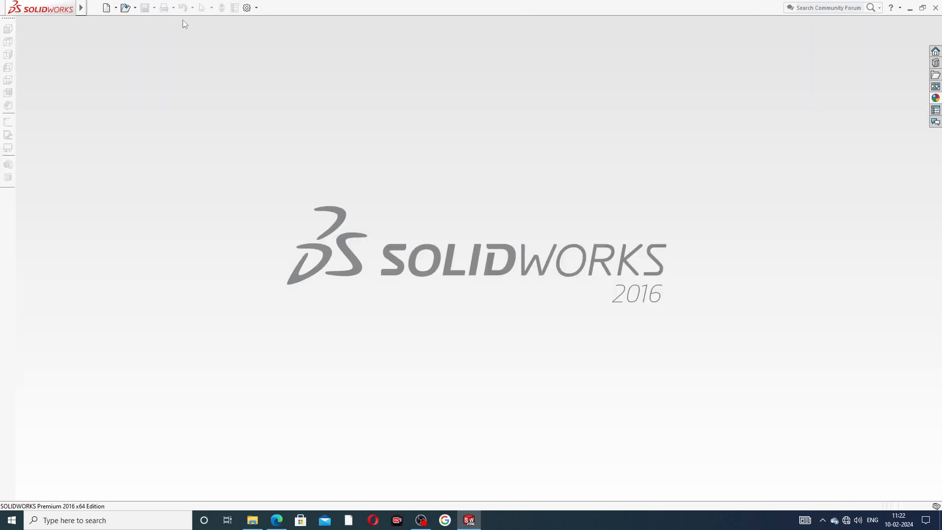
{"action": "left_click", "coordinate": [106, 8]}
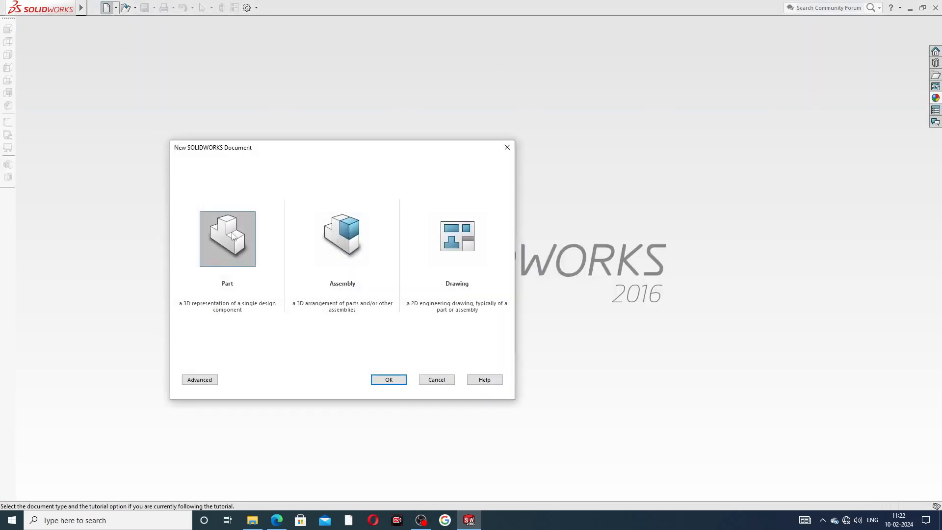
{"action": "left_click", "coordinate": [389, 380]}
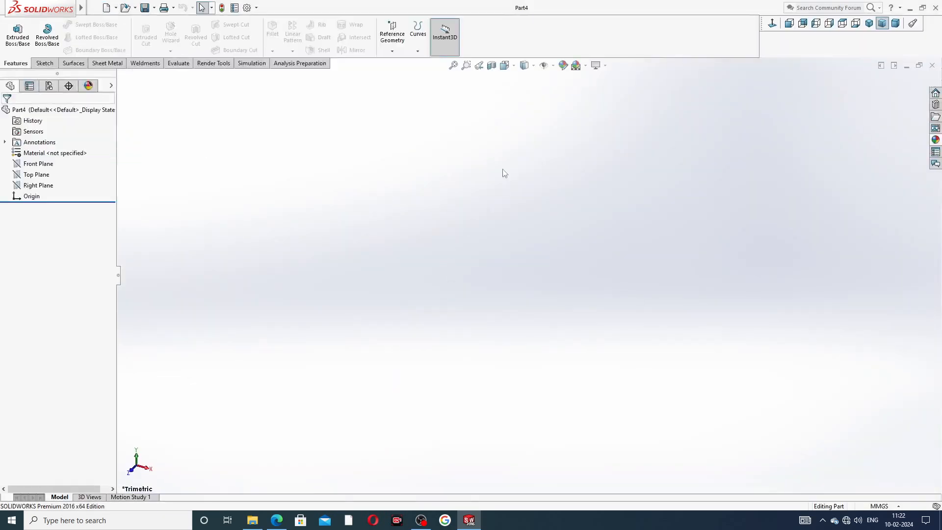
Apply the Plain White scene to the new part and set its units to IPS (inch, pound, second)
{"action": "left_click", "coordinate": [586, 66]}
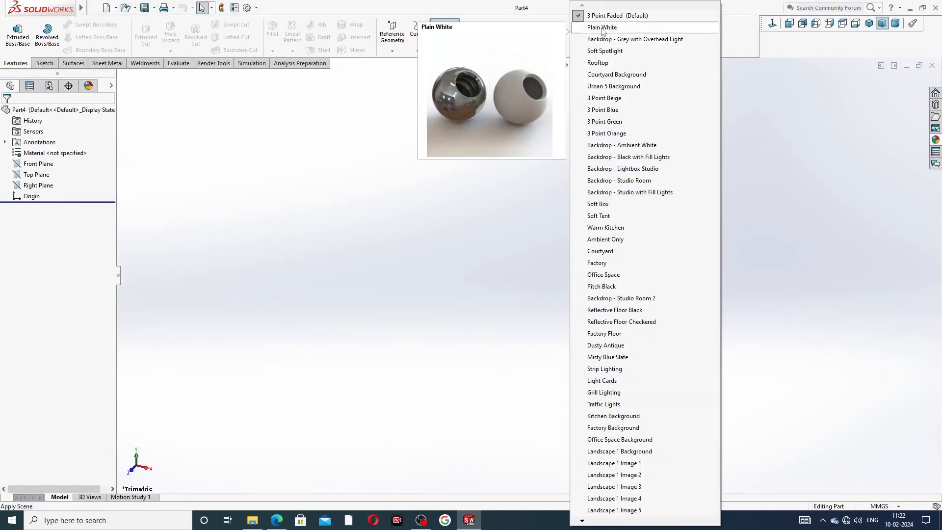
{"action": "left_click", "coordinate": [603, 28]}
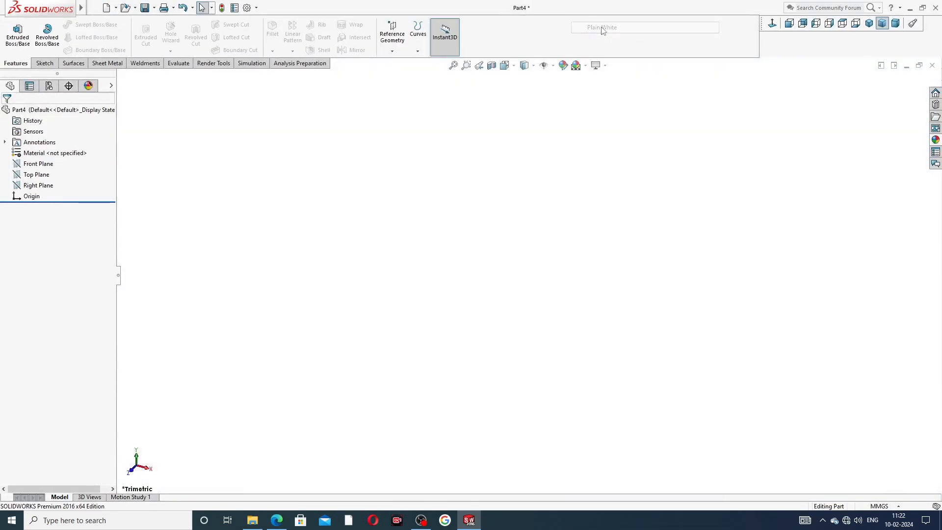
{"action": "left_click", "coordinate": [887, 506]}
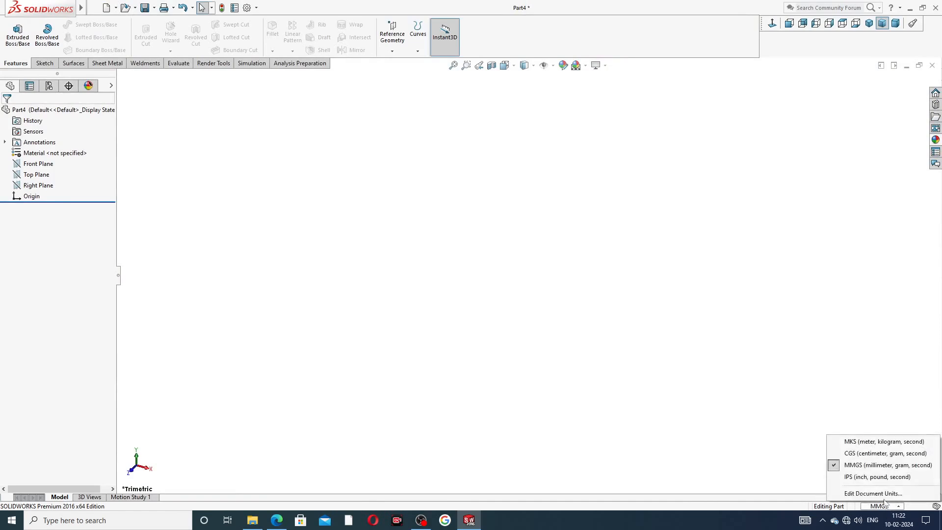
{"action": "left_click", "coordinate": [868, 478]}
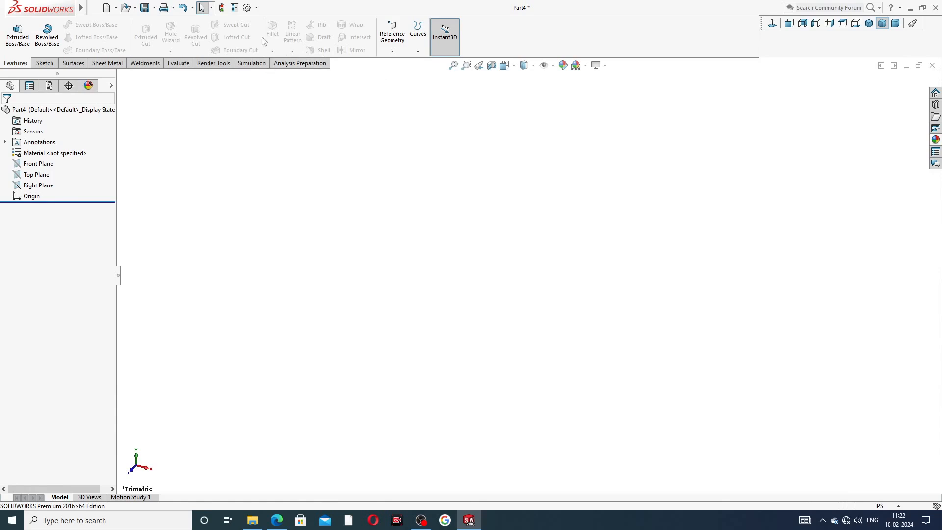
Raise both the shaded/draft and the wireframe image quality resolutions of the document to the highest setting
{"action": "left_click", "coordinate": [248, 8]}
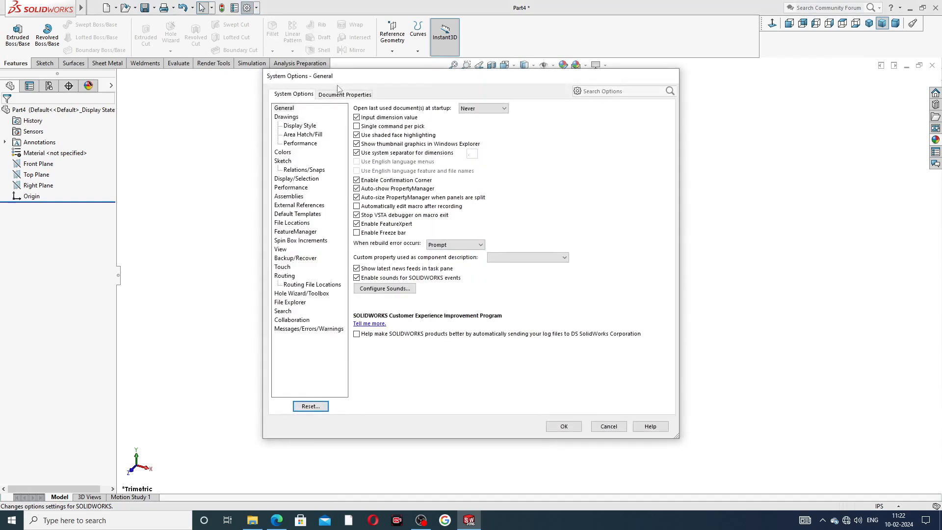
{"action": "left_click", "coordinate": [343, 95]}
{"action": "left_click", "coordinate": [293, 205]}
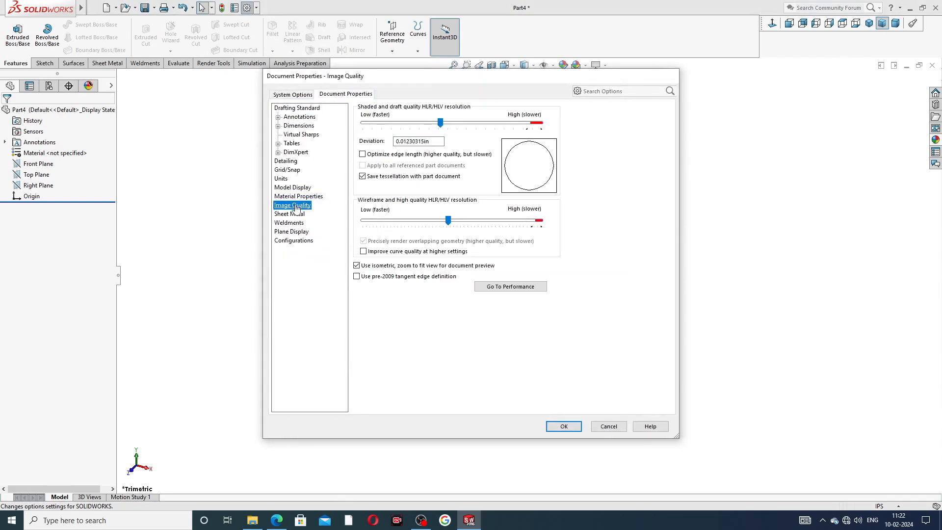
{"action": "left_click_drag", "start_coordinate": [443, 125], "coordinate": [540, 123]}
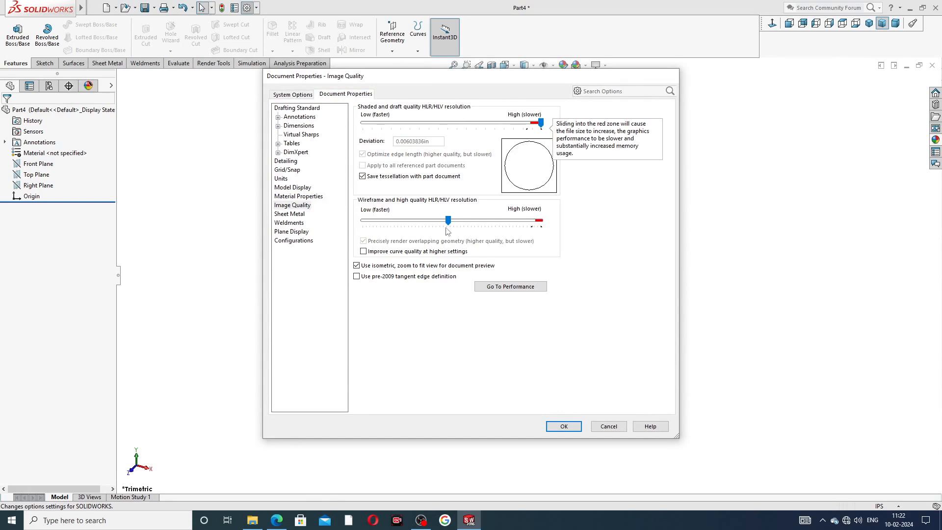
{"action": "left_click_drag", "start_coordinate": [449, 221], "coordinate": [540, 220]}
{"action": "left_click", "coordinate": [564, 426]}
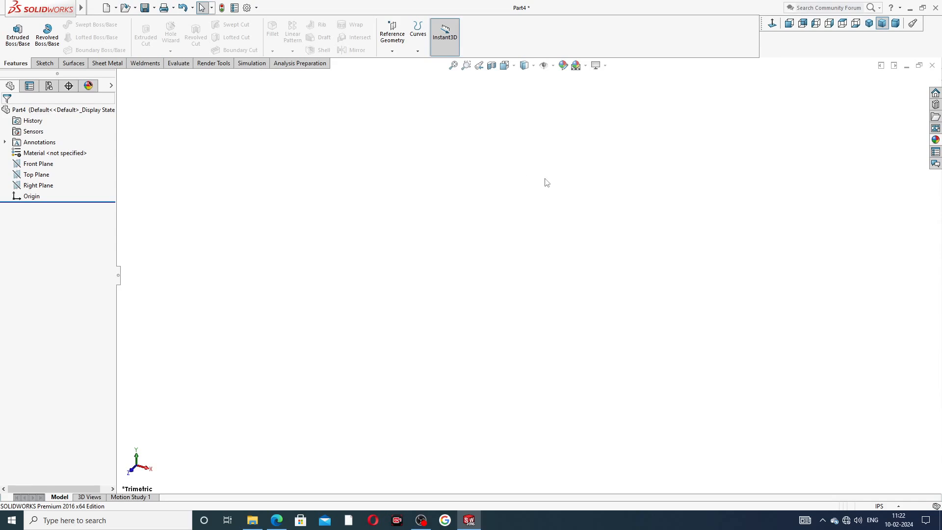
Check the vice screw drawing for its dimensions and start a sketch on the Right Plane
{"action": "left_click", "coordinate": [277, 520]}
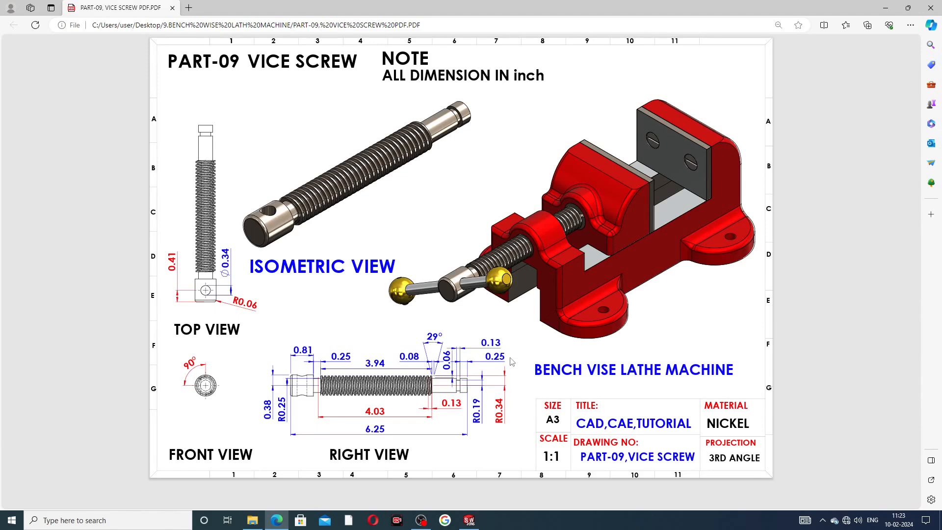
{"action": "left_click", "coordinate": [469, 521]}
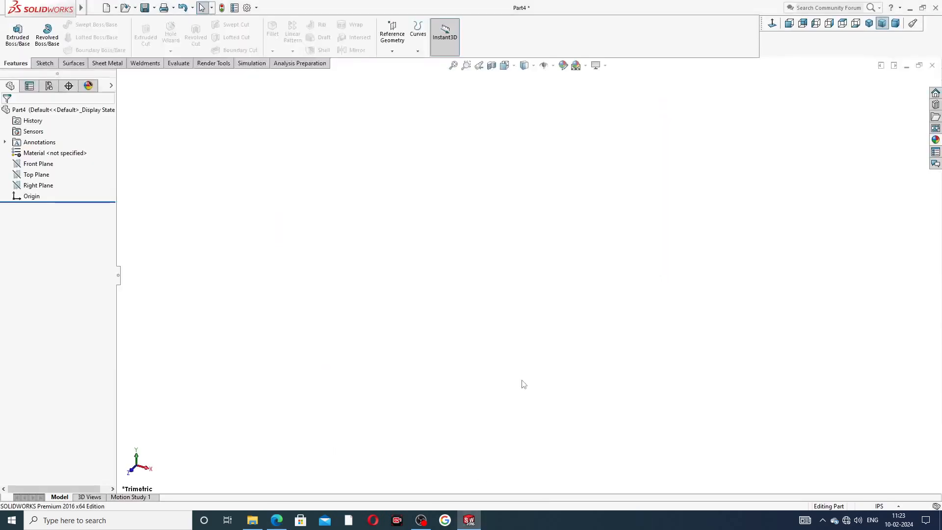
{"action": "left_click", "coordinate": [43, 186]}
{"action": "left_click", "coordinate": [55, 177]}
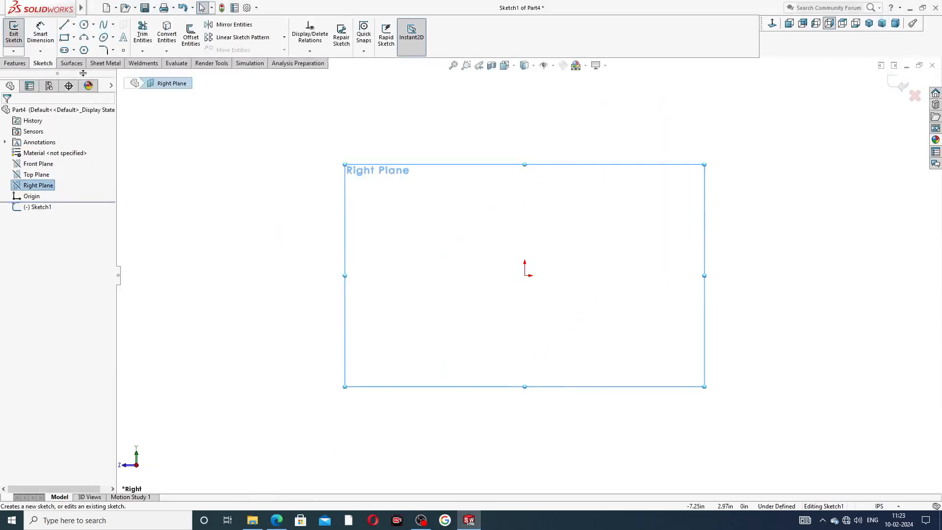
Draw a horizontal baseline about 6.22 in long ending at the origin, a vertical end edge, and a head step about 0.78 in long and 0.38 in deep
{"action": "left_click", "coordinate": [64, 25]}
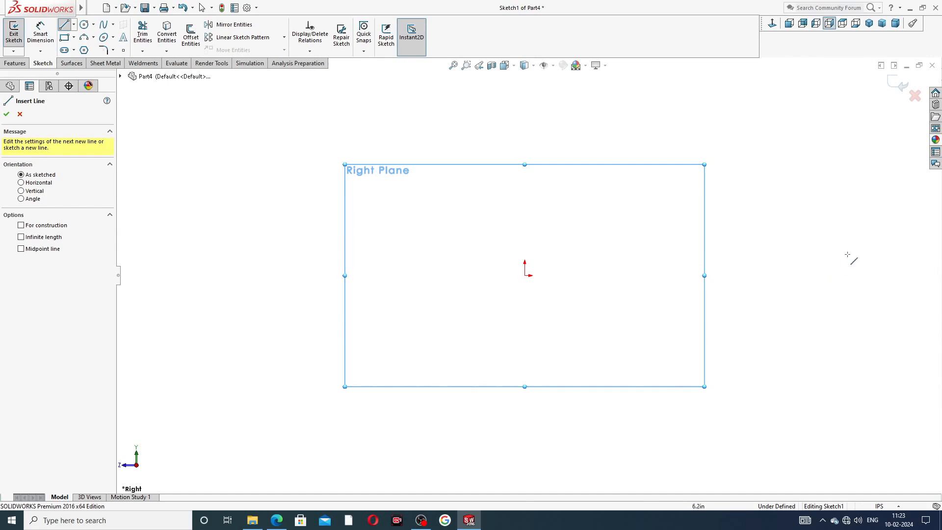
{"action": "left_click", "coordinate": [844, 276]}
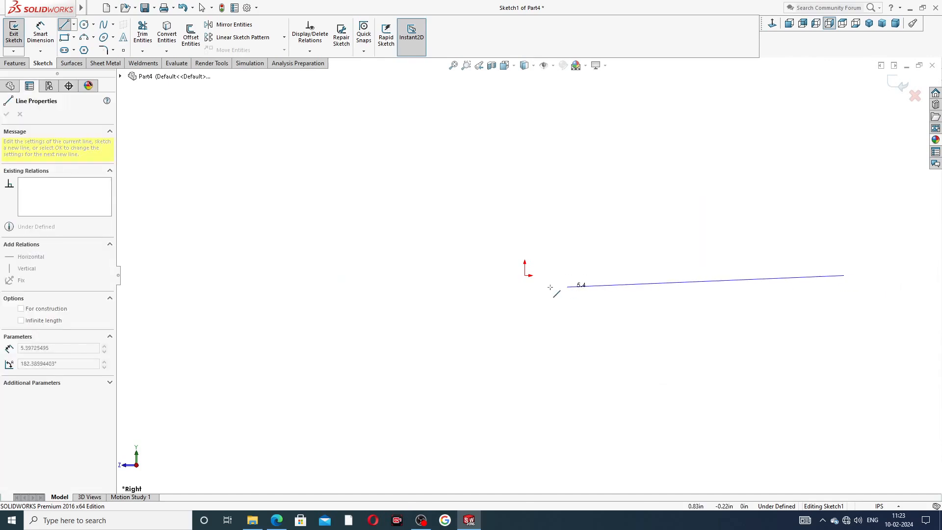
{"action": "left_click", "coordinate": [525, 276]}
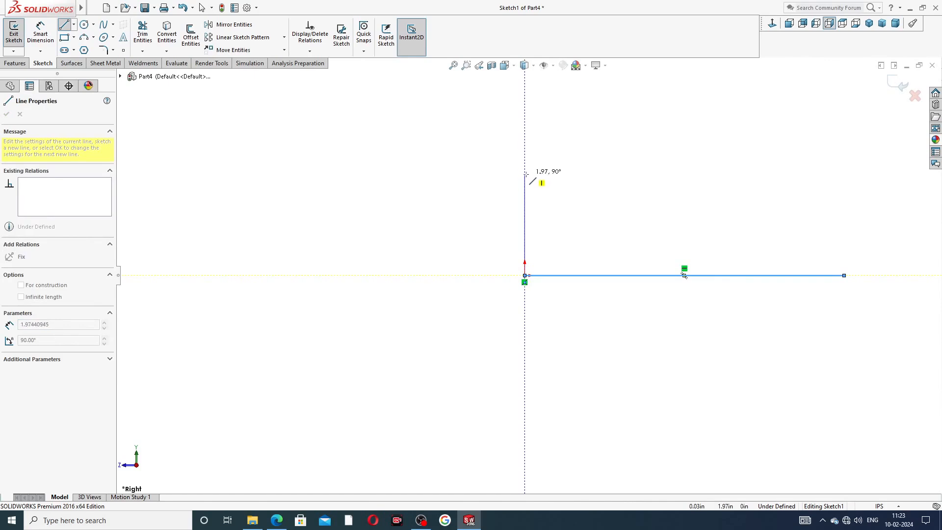
{"action": "left_click", "coordinate": [525, 200]}
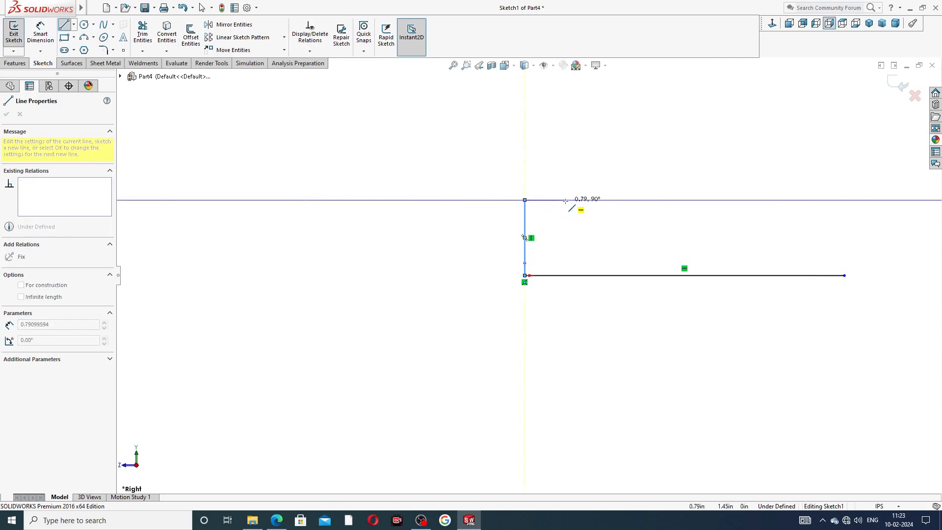
{"action": "left_click", "coordinate": [565, 201]}
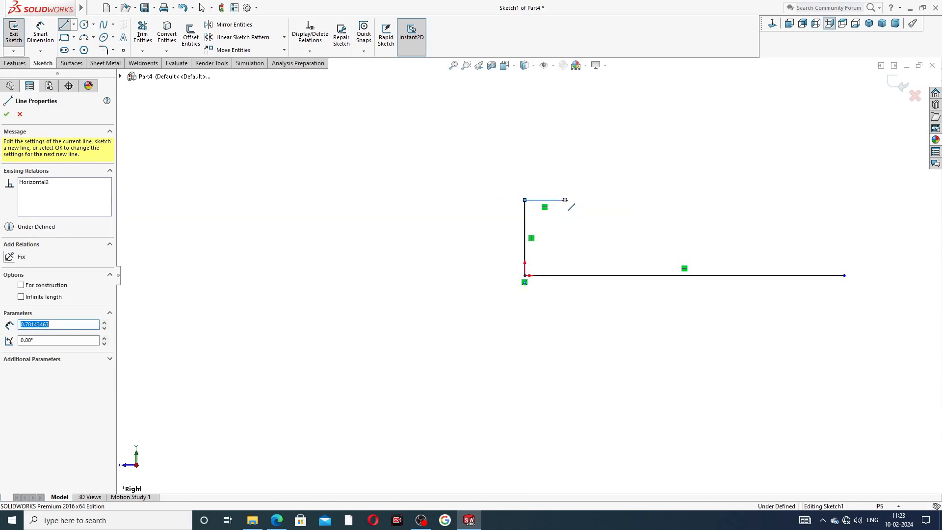
{"action": "left_click", "coordinate": [565, 219]}
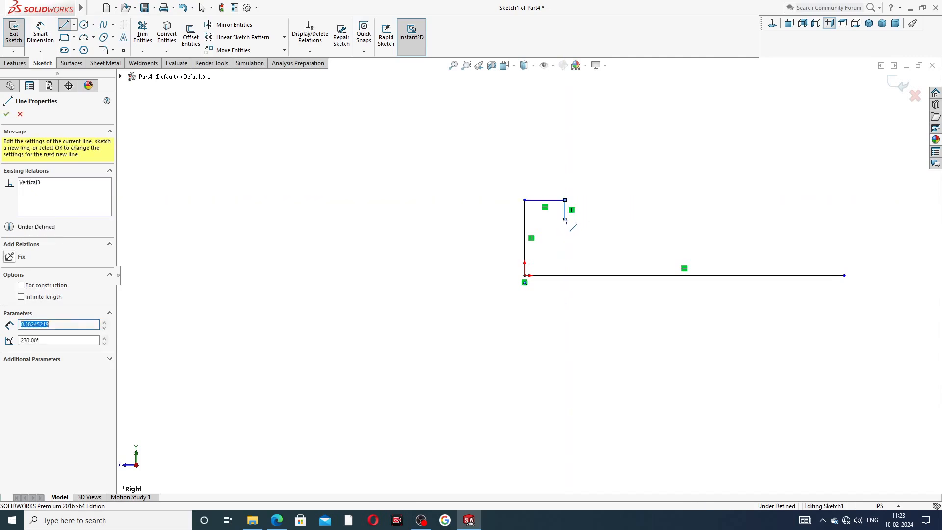
Continue the profile with a neck about 0.87 in long, a raised section about 1.35 in long, and a 0.21 in step down to a horizontal shank line
{"action": "left_click", "coordinate": [610, 204]}
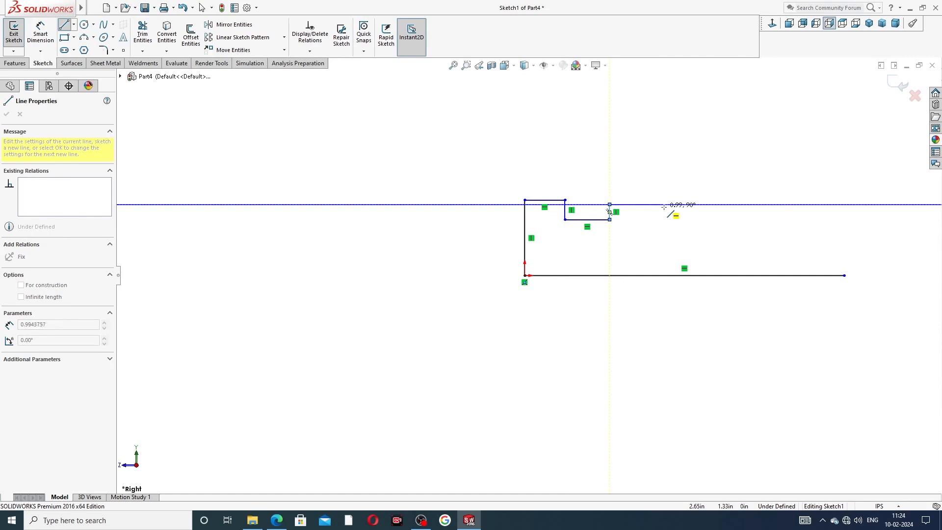
{"action": "left_click", "coordinate": [678, 204]}
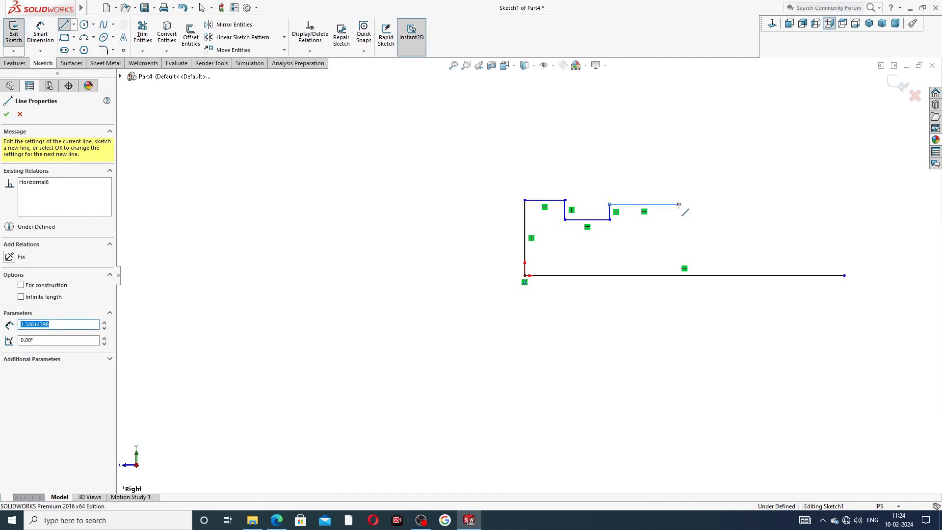
{"action": "left_click", "coordinate": [679, 215]}
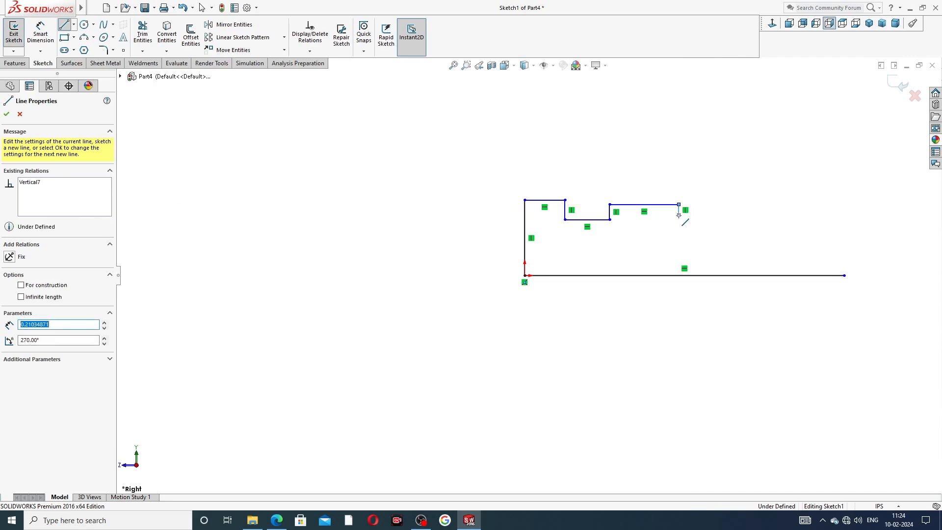
{"action": "left_click", "coordinate": [755, 215]}
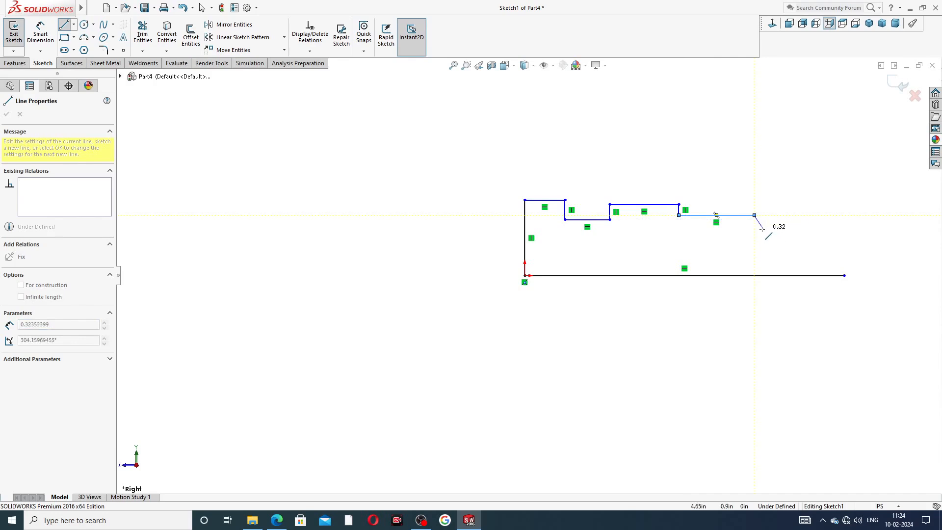
Add a shallow groove after the shank line and close the profile with an end section and a vertical edge down to the baseline
{"action": "left_click", "coordinate": [755, 224]}
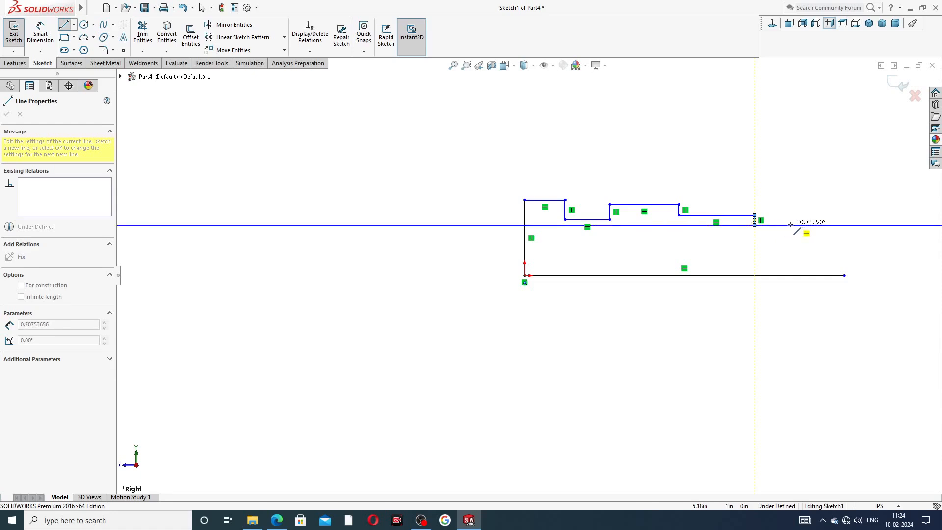
{"action": "left_click", "coordinate": [791, 224]}
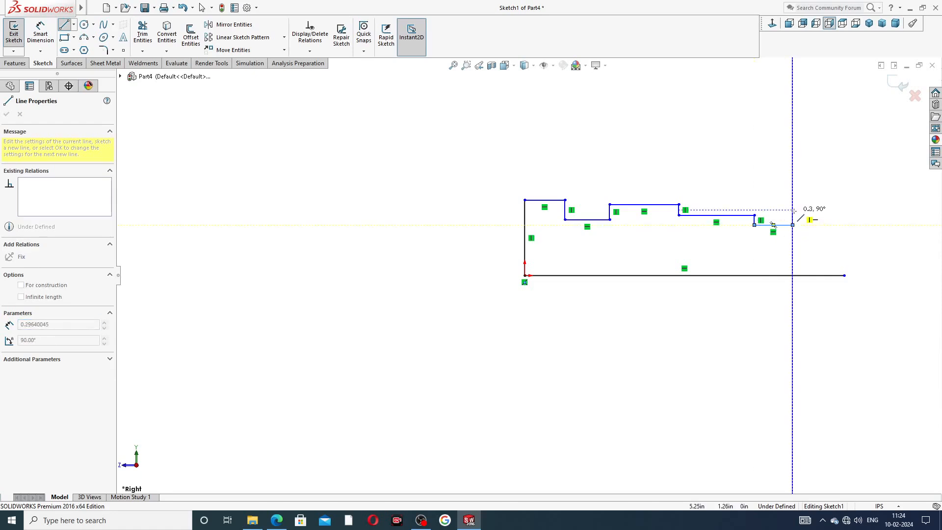
{"action": "left_click", "coordinate": [792, 215]}
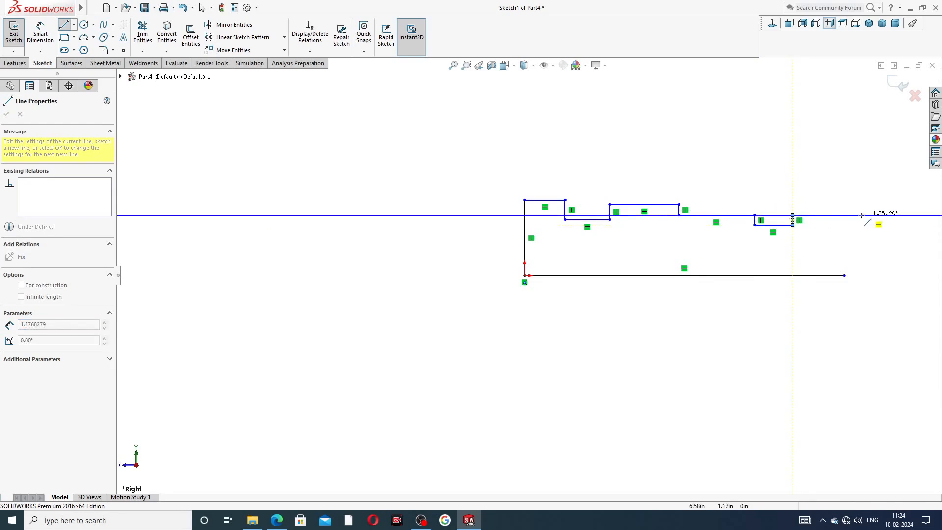
{"action": "left_click", "coordinate": [845, 216]}
{"action": "left_click", "coordinate": [844, 276]}
{"action": "right_click", "coordinate": [865, 267]}
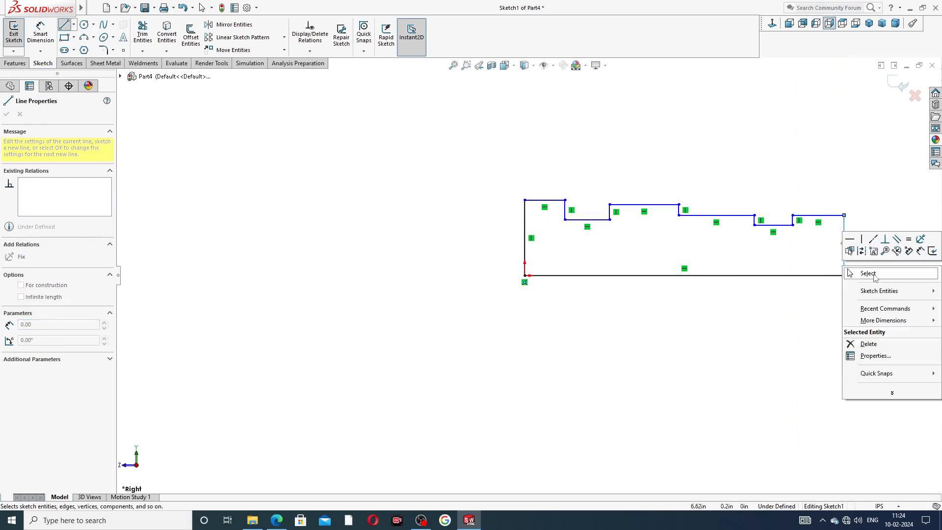
{"action": "left_click", "coordinate": [875, 273]}
Lower the head's top corner to about 1.31 in above the baseline and move the neck line closer to the baseline
{"action": "scroll", "coordinate": [831, 247], "scroll_direction": "down", "scroll_amount": 3}
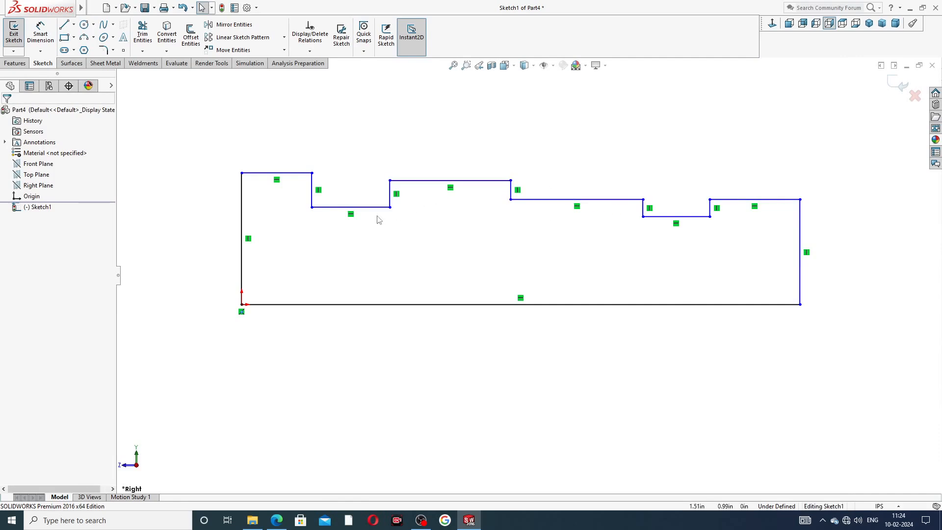
{"action": "scroll", "coordinate": [595, 278], "scroll_direction": "up", "scroll_amount": 3}
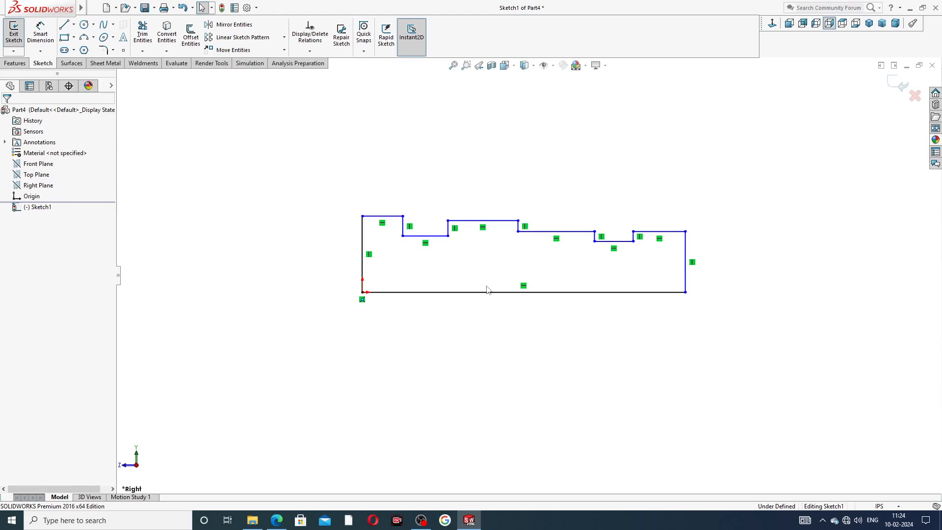
{"action": "scroll", "coordinate": [492, 286], "scroll_direction": "down", "scroll_amount": 2}
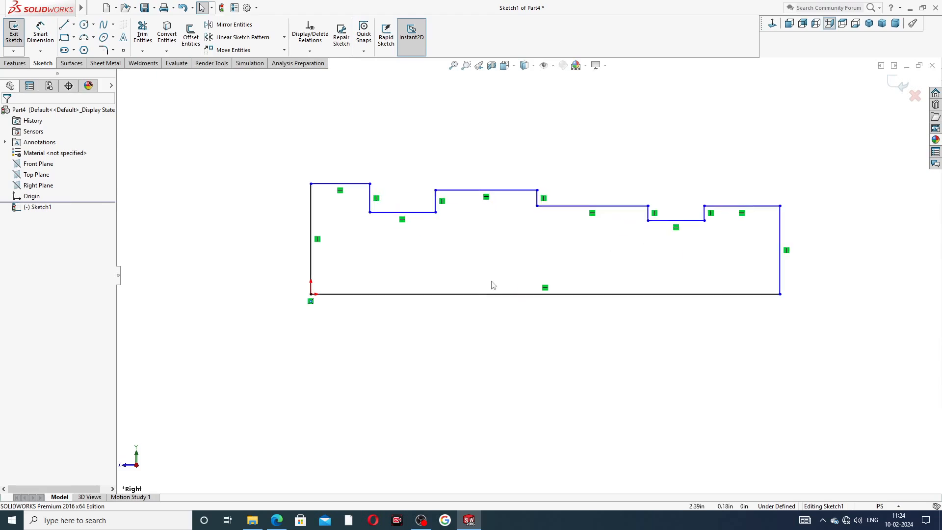
{"action": "left_click", "coordinate": [311, 184]}
{"action": "mouse_move", "coordinate": [310, 193]}
{"action": "left_mouse_down"}
{"action": "mouse_move", "coordinate": [311, 206]}
{"action": "mouse_move", "coordinate": [311, 196]}
{"action": "left_mouse_up"}
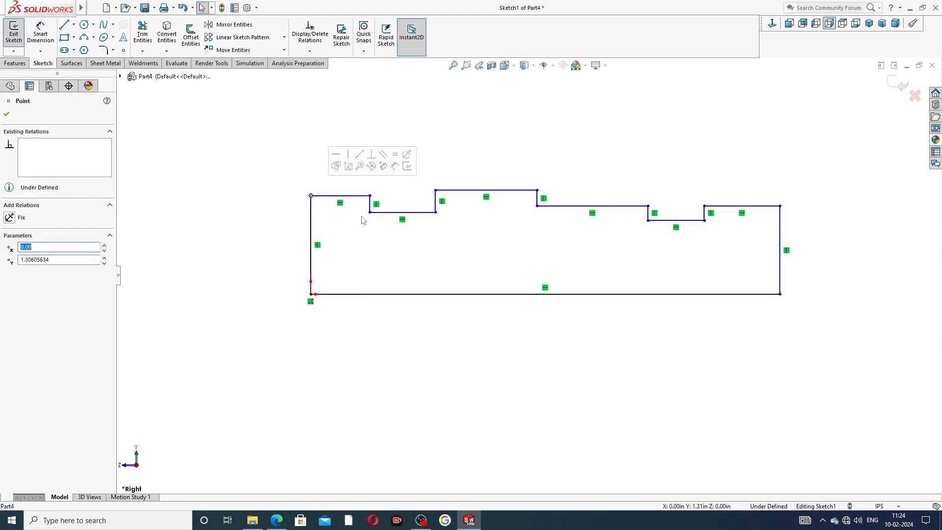
{"action": "left_click_drag", "start_coordinate": [388, 212], "coordinate": [388, 244]}
{"action": "left_click", "coordinate": [471, 235]}
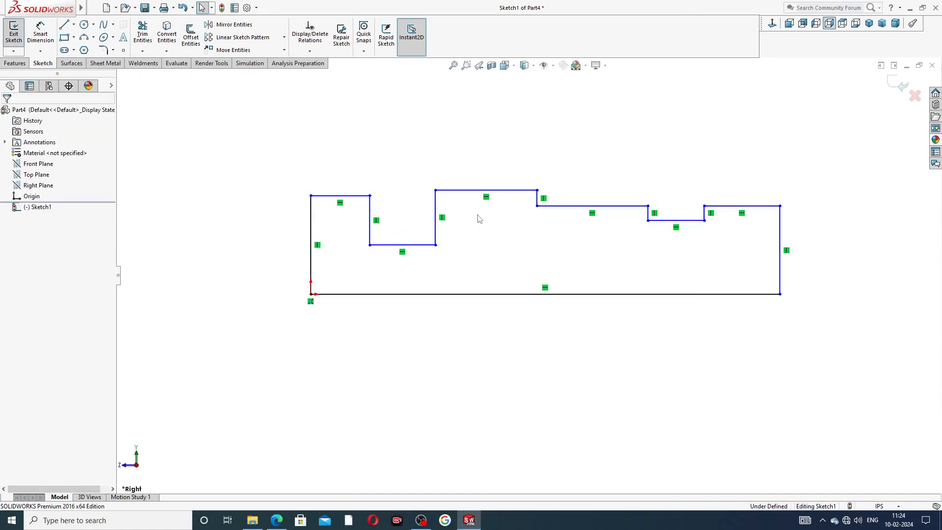
Readjust the heights of the raised section and the neck line, placing the raised section slightly above the head's top line
{"action": "left_click_drag", "start_coordinate": [481, 191], "coordinate": [482, 210]}
{"action": "left_click", "coordinate": [532, 234]}
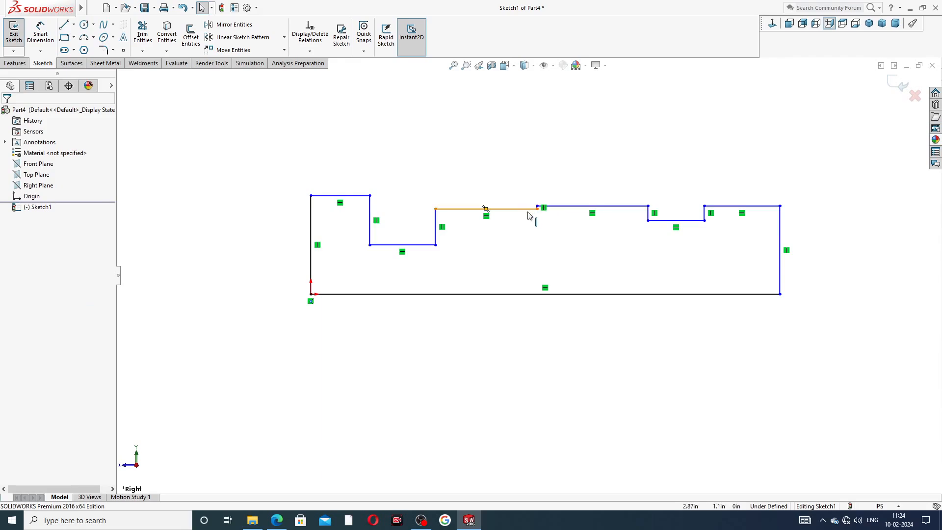
{"action": "left_click_drag", "start_coordinate": [509, 210], "coordinate": [507, 193]}
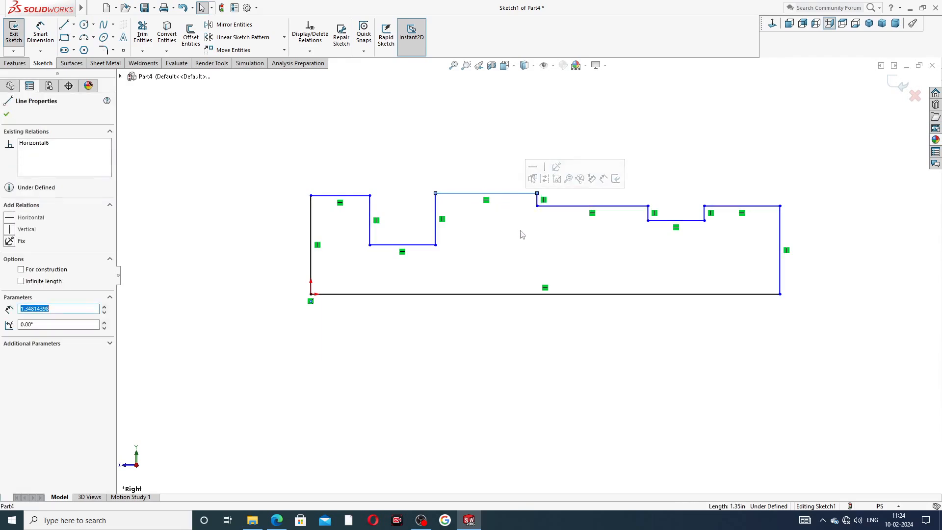
{"action": "left_click", "coordinate": [522, 235]}
{"action": "left_click_drag", "start_coordinate": [421, 244], "coordinate": [422, 231]}
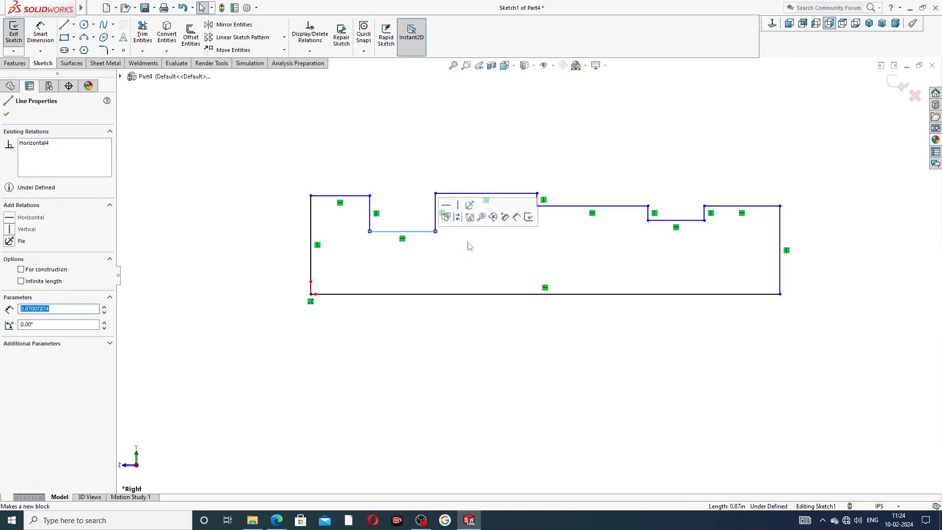
{"action": "left_click", "coordinate": [553, 226]}
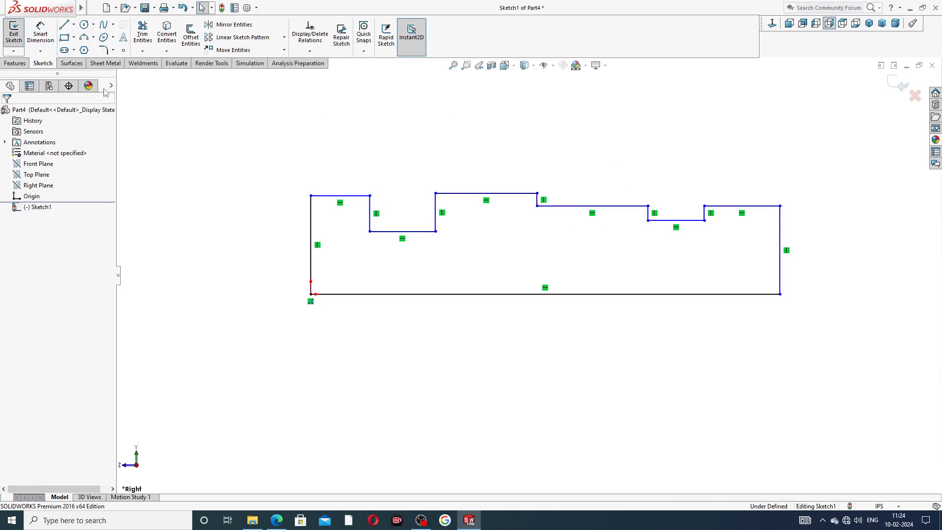
Dimension the profile's overall length between its two vertical end edges at 6.25 in
{"action": "left_click", "coordinate": [39, 37]}
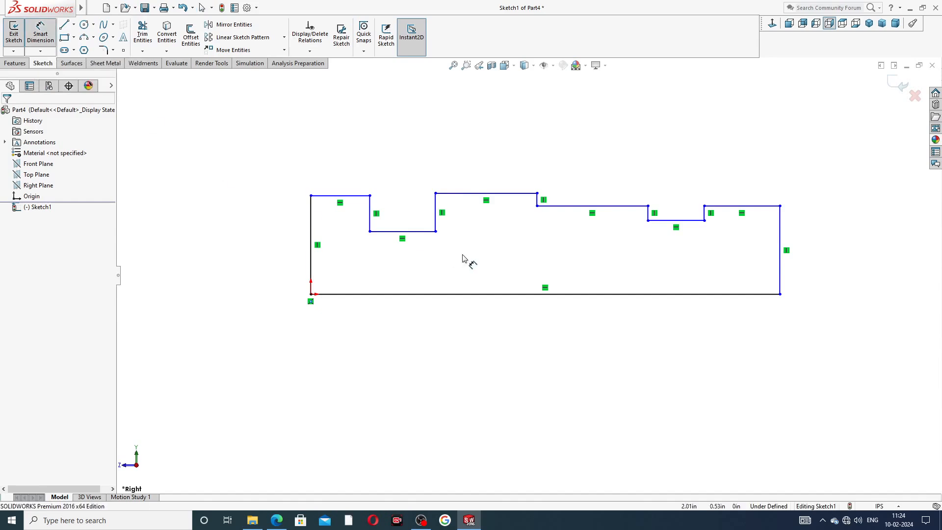
{"action": "left_click", "coordinate": [311, 231]}
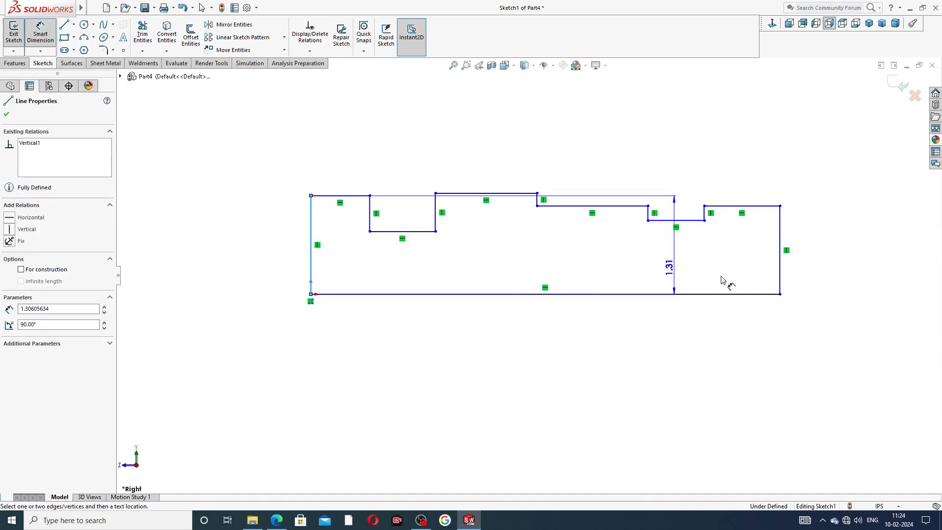
{"action": "left_click", "coordinate": [780, 249]}
{"action": "left_click", "coordinate": [597, 352]}
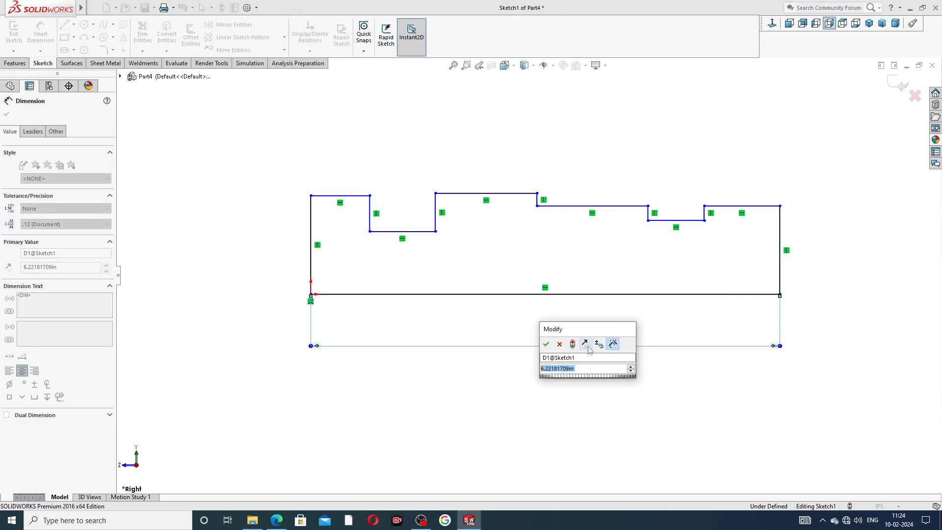
{"action": "type", "text": "6."}
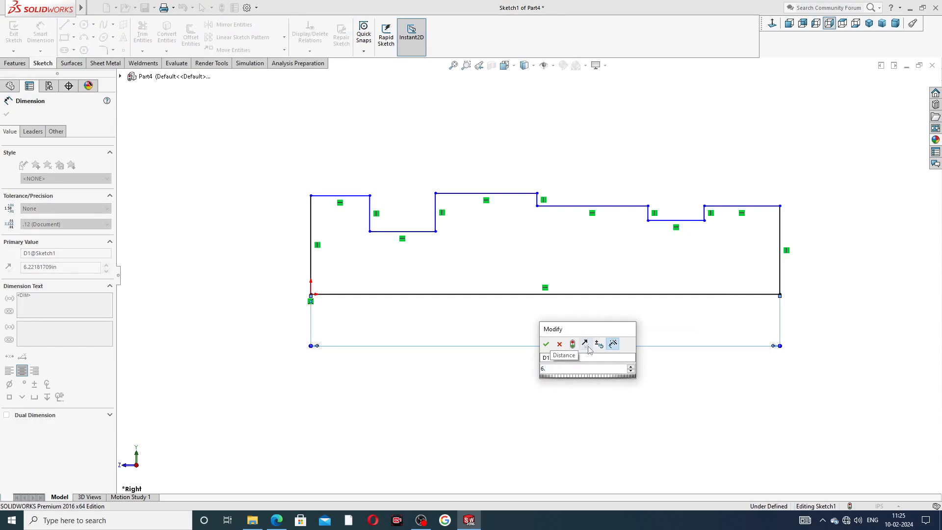
{"action": "type", "text": "25"}
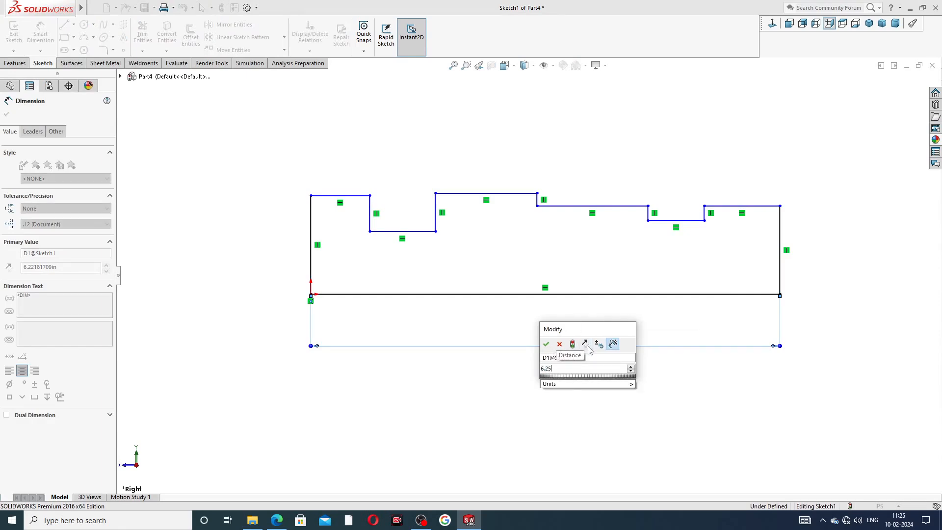
{"action": "key", "text": "Return"}
Check the head dimensions in the PDF drawing and dimension the head's vertical end edge at the origin at 0.38 in
{"action": "left_click", "coordinate": [277, 520]}
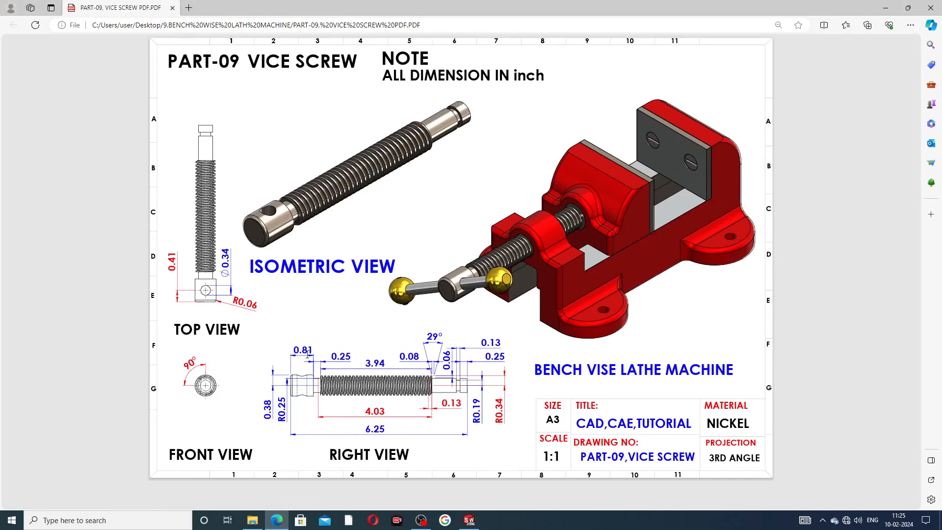
{"action": "left_click", "coordinate": [276, 520]}
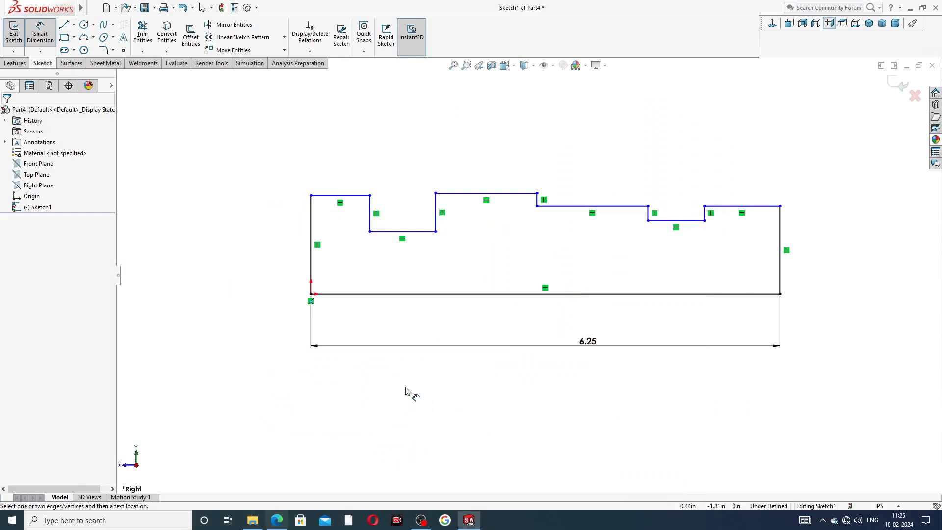
{"action": "left_click", "coordinate": [312, 211]}
{"action": "left_click", "coordinate": [294, 239]}
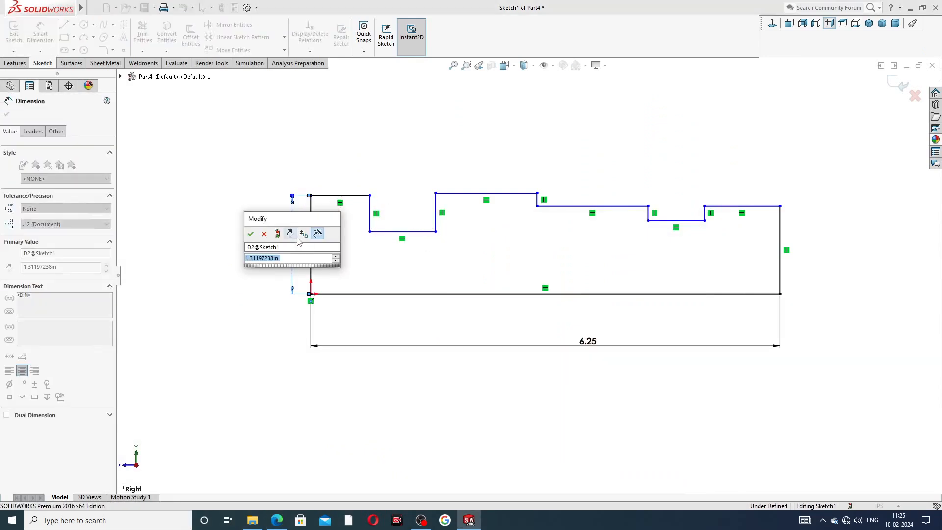
{"action": "type", "text": "."}
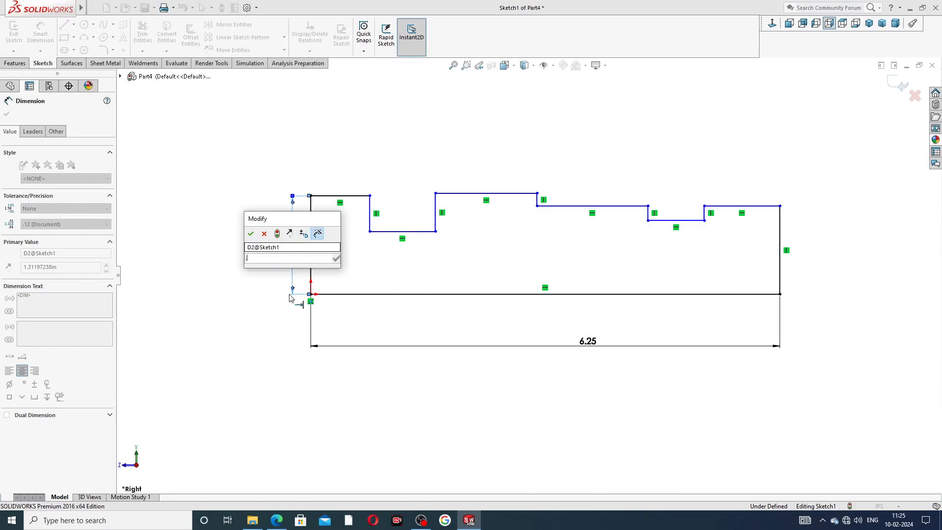
{"action": "left_click", "coordinate": [280, 522]}
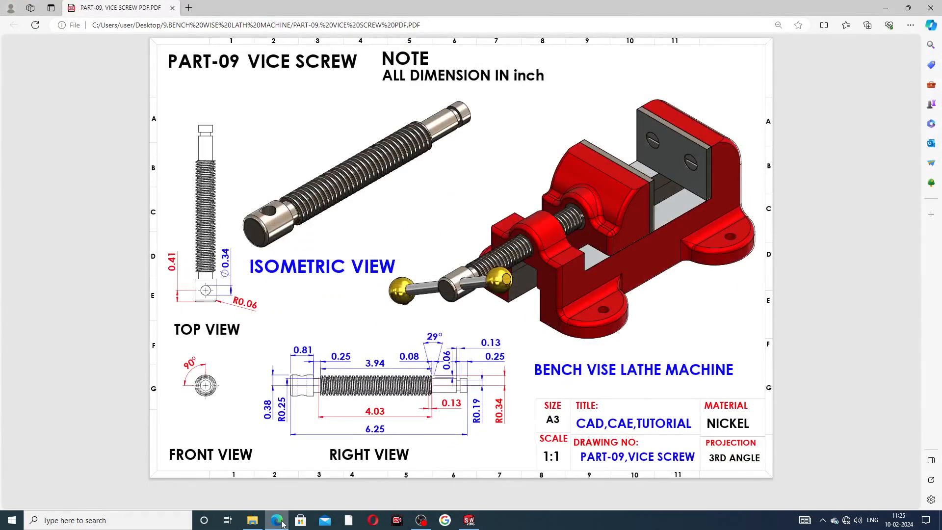
{"action": "left_click", "coordinate": [281, 522]}
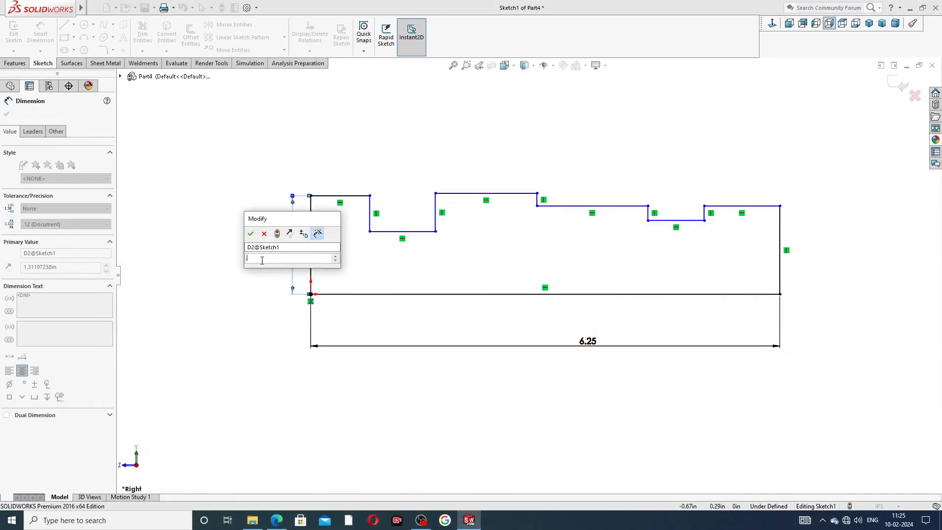
{"action": "type", "text": ".3"}
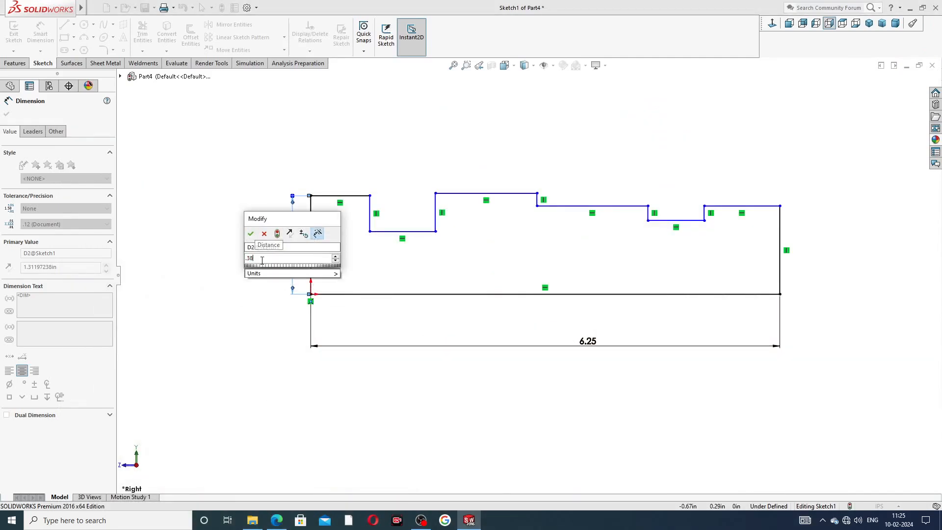
{"action": "type", "text": "8"}
{"action": "key", "text": "Return"}
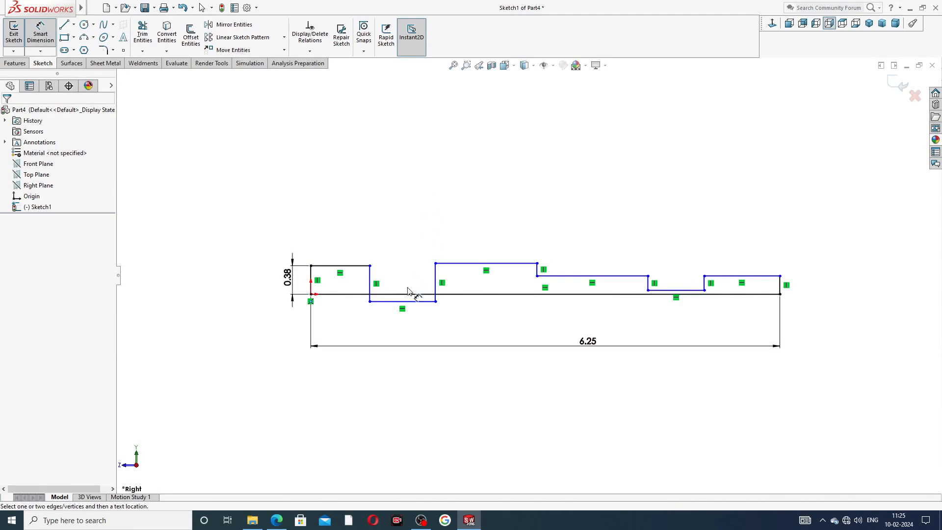
Raise the neck line to about 0.24 in above the baseline and lift the raised section, shank, groove and end section lines
{"action": "right_click", "coordinate": [410, 226]}
{"action": "left_click", "coordinate": [427, 145]}
{"action": "left_click_drag", "start_coordinate": [421, 304], "coordinate": [422, 279]}
{"action": "left_click", "coordinate": [434, 197]}
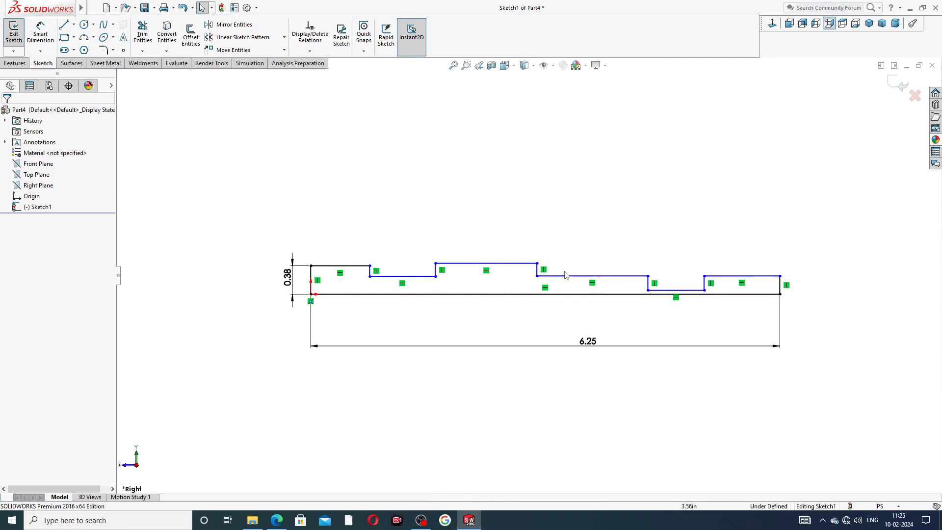
{"action": "left_click_drag", "start_coordinate": [524, 264], "coordinate": [568, 251]}
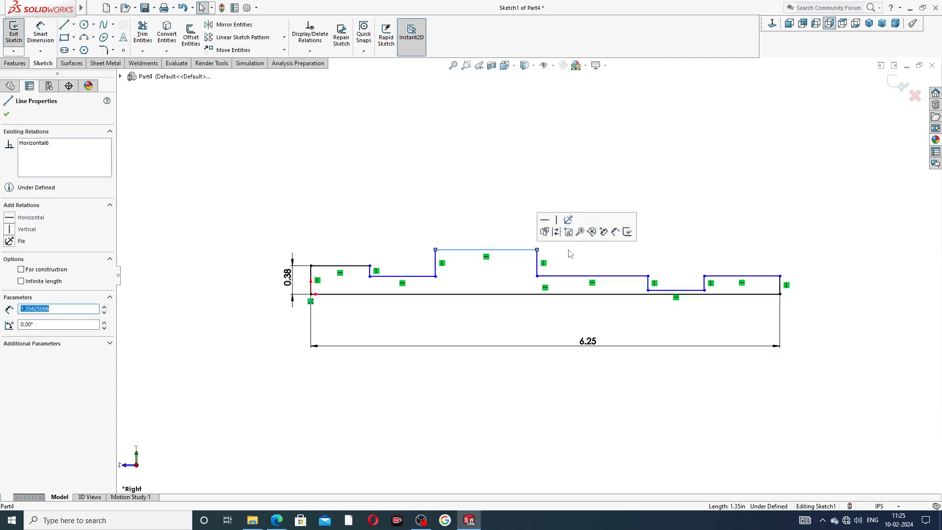
{"action": "left_click", "coordinate": [568, 251]}
{"action": "left_click_drag", "start_coordinate": [632, 277], "coordinate": [668, 281]}
{"action": "left_click_drag", "start_coordinate": [742, 276], "coordinate": [741, 264]}
{"action": "left_click", "coordinate": [730, 212]}
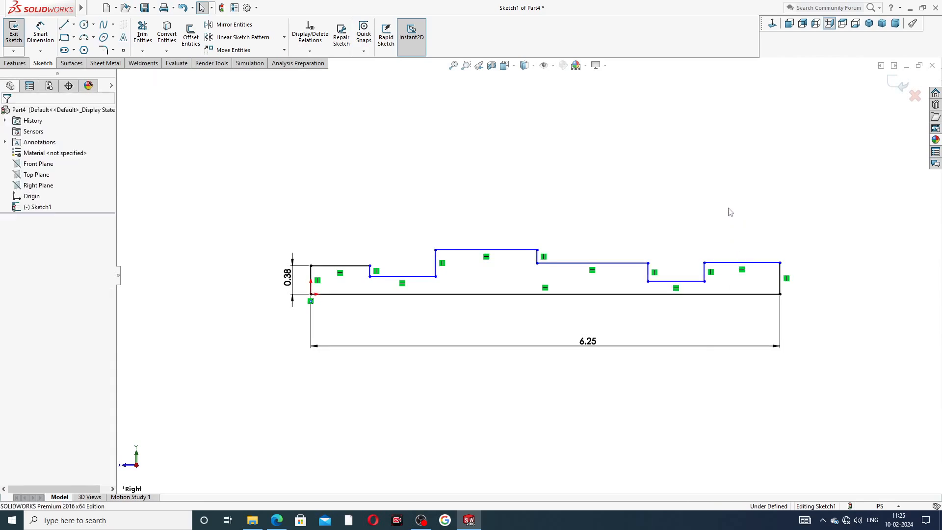
Dimension the length of the head's top line at 0.81 in
{"action": "left_click", "coordinate": [40, 32]}
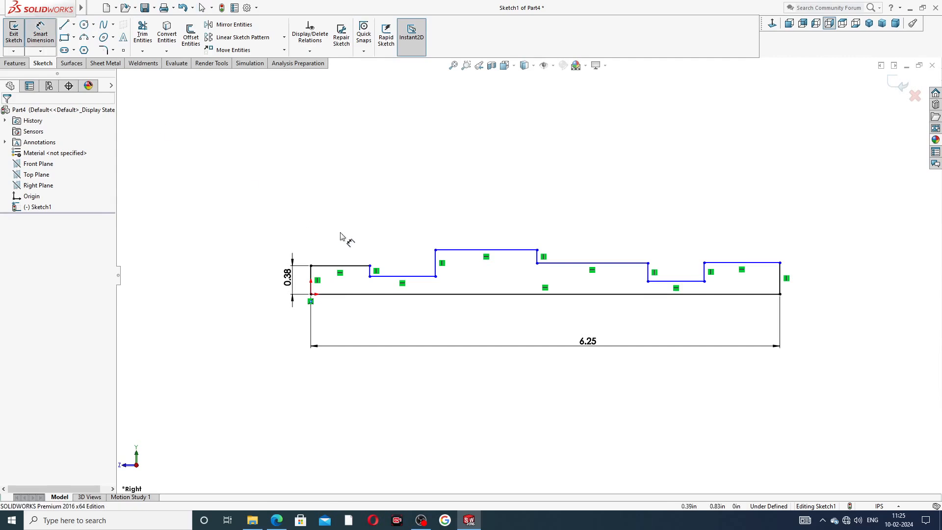
{"action": "left_click", "coordinate": [346, 258]}
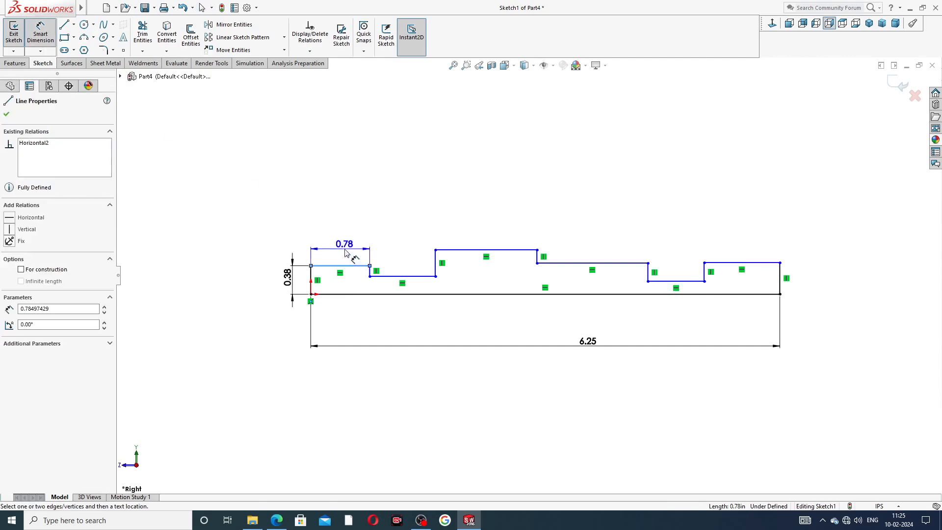
{"action": "left_click", "coordinate": [345, 252]}
{"action": "type", "text": "0.81"}
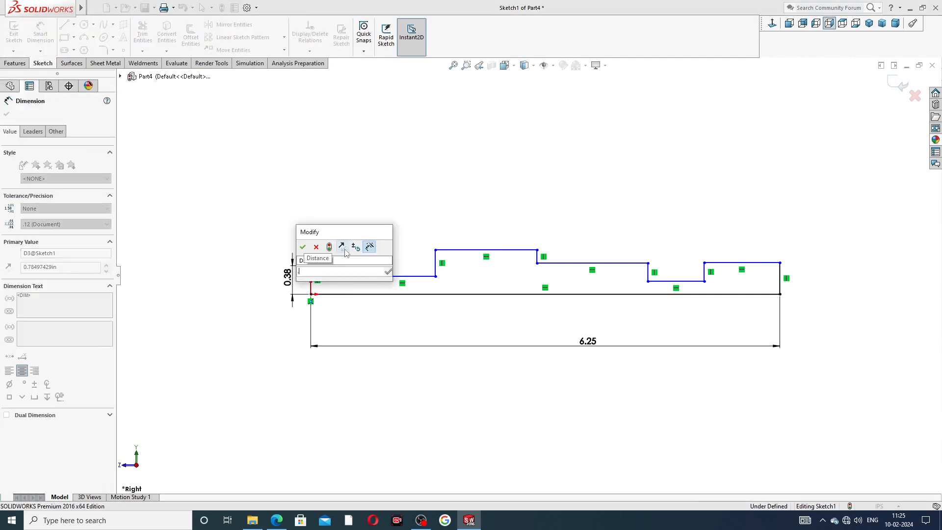
{"action": "key", "text": "Return"}
{"action": "left_click", "coordinate": [354, 206]}
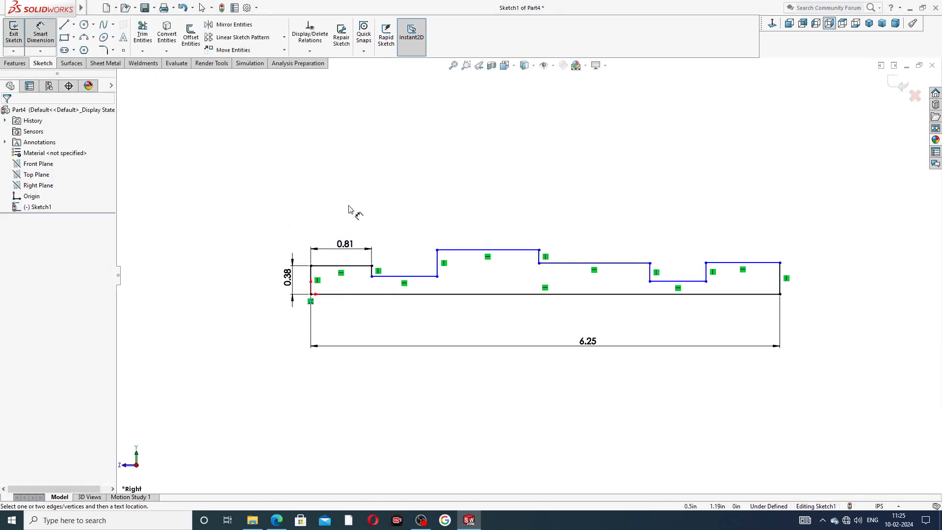
Dimension the length of the short neck line after the head at 0.25 in
{"action": "left_click", "coordinate": [397, 275]}
{"action": "left_click", "coordinate": [397, 263]}
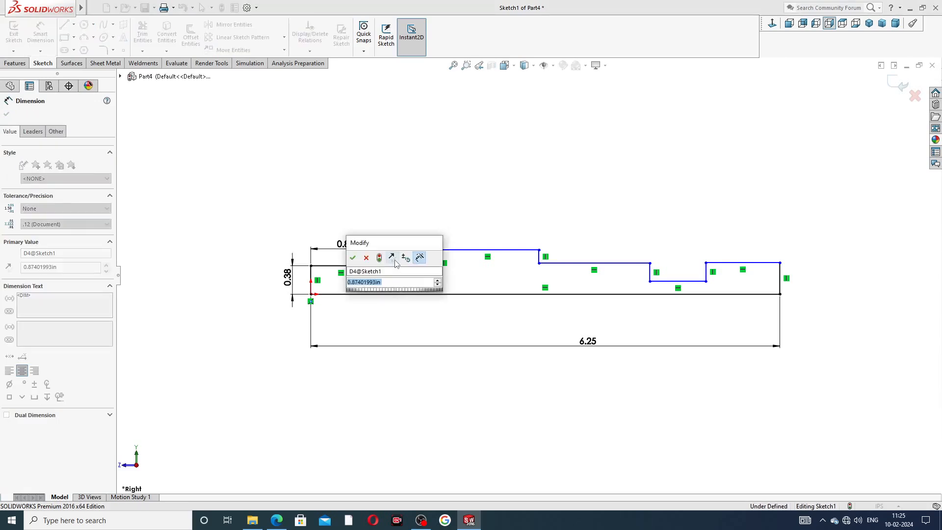
{"action": "type", "text": ".24"}
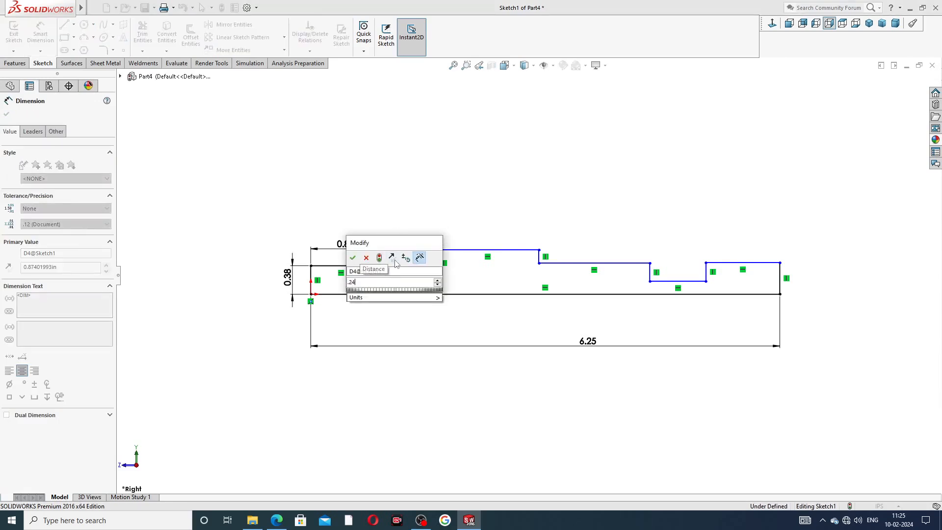
{"action": "type", "text": "5"}
{"action": "key", "text": "Return"}
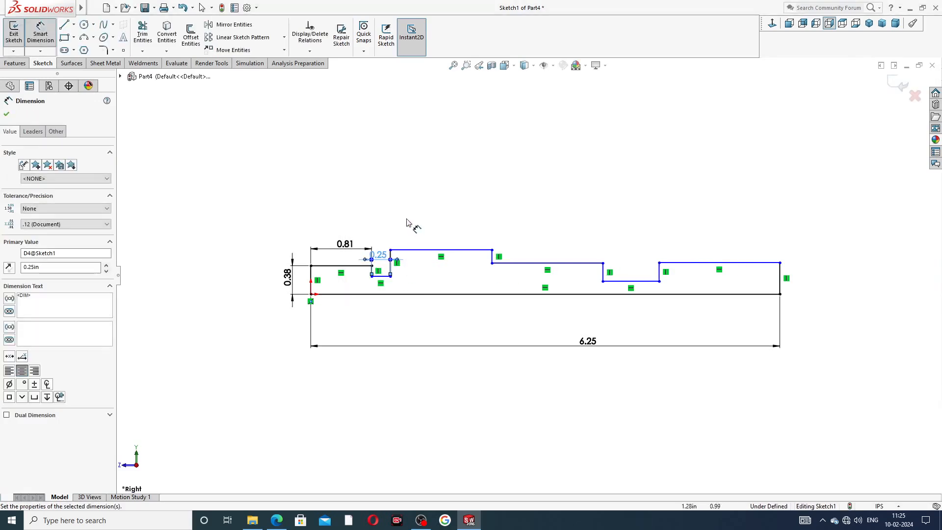
Dimension the neck line's height above the baseline at 0.25 in
{"action": "left_click", "coordinate": [381, 276]}
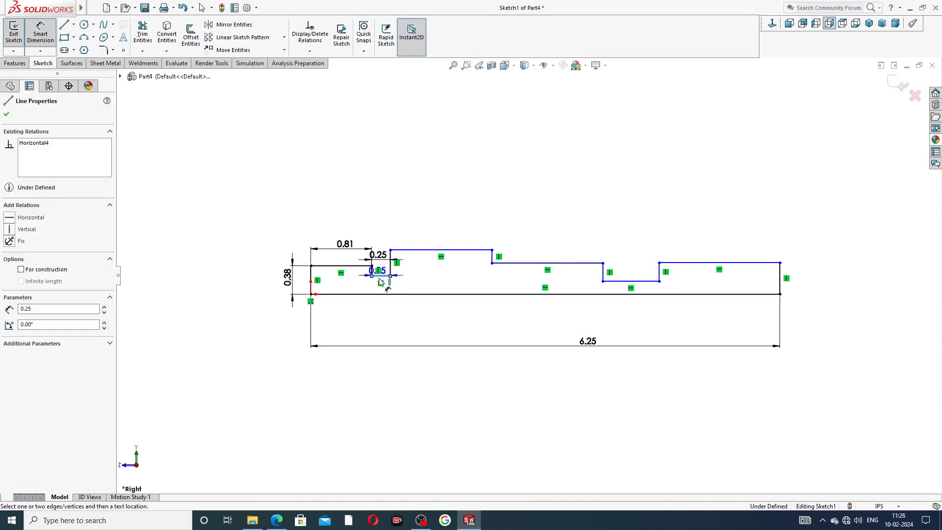
{"action": "left_click", "coordinate": [376, 294]}
{"action": "left_click", "coordinate": [361, 287]}
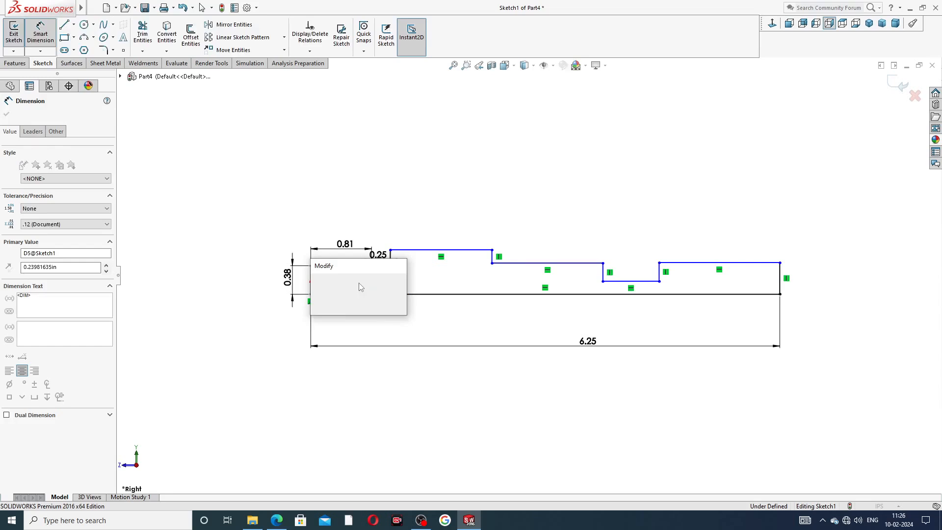
{"action": "type", "text": ".25"}
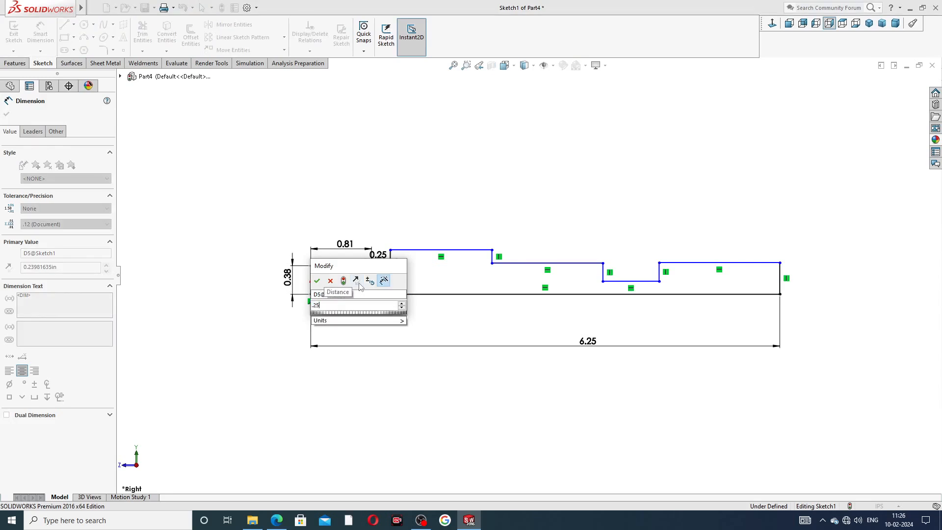
{"action": "key", "text": "Return"}
{"action": "scroll", "coordinate": [462, 277], "scroll_direction": "up", "scroll_amount": 1}
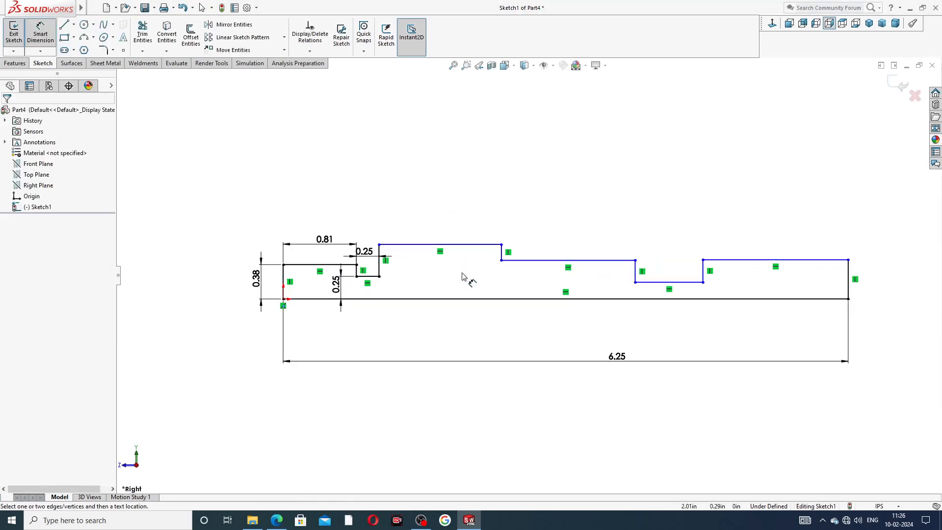
Make the neck line, the shank line and the end section's top line collinear
{"action": "right_click", "coordinate": [685, 182]}
{"action": "left_click", "coordinate": [707, 156]}
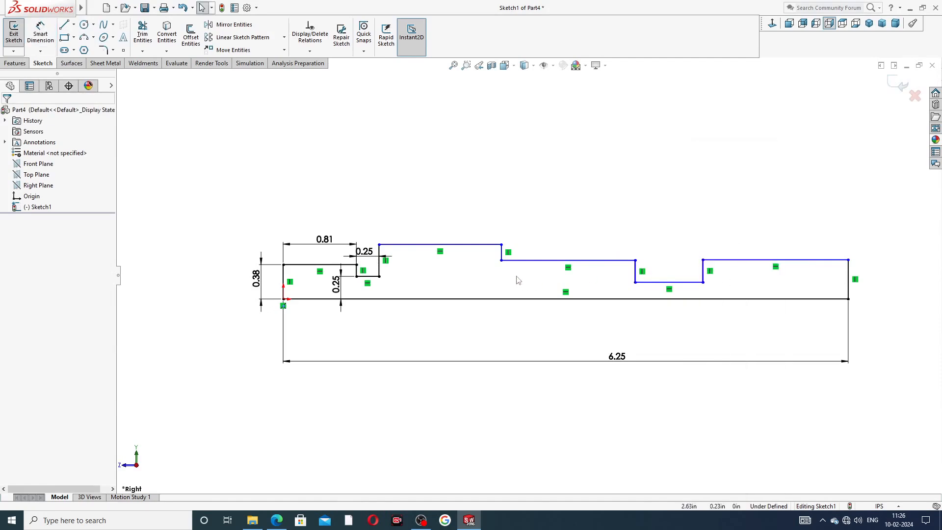
{"action": "left_click", "coordinate": [371, 277]}
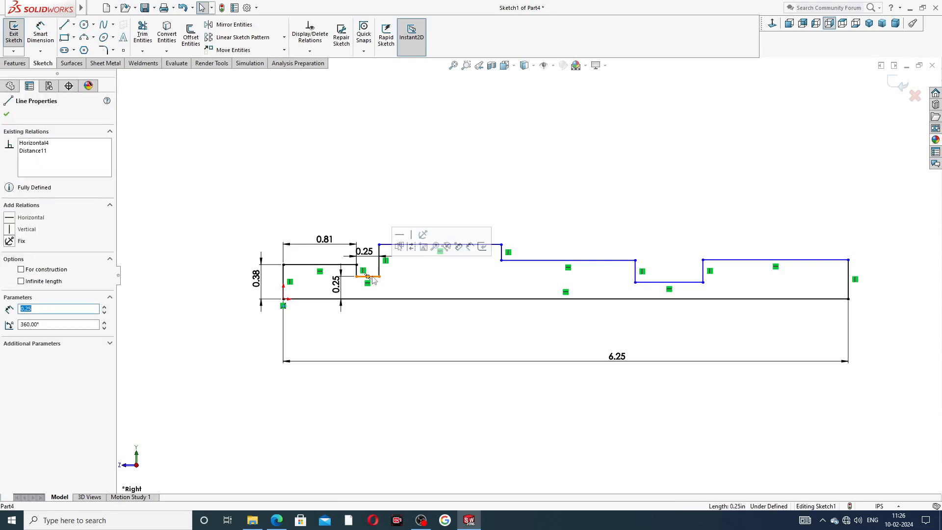
{"action": "left_click", "coordinate": [572, 263], "text": "ctrl"}
{"action": "left_click", "coordinate": [716, 261], "text": "ctrl"}
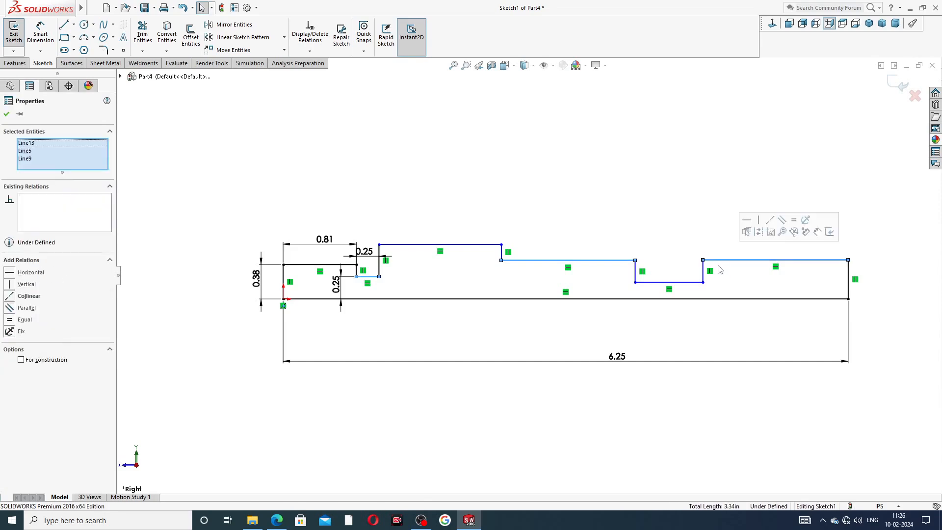
{"action": "left_click", "coordinate": [770, 231]}
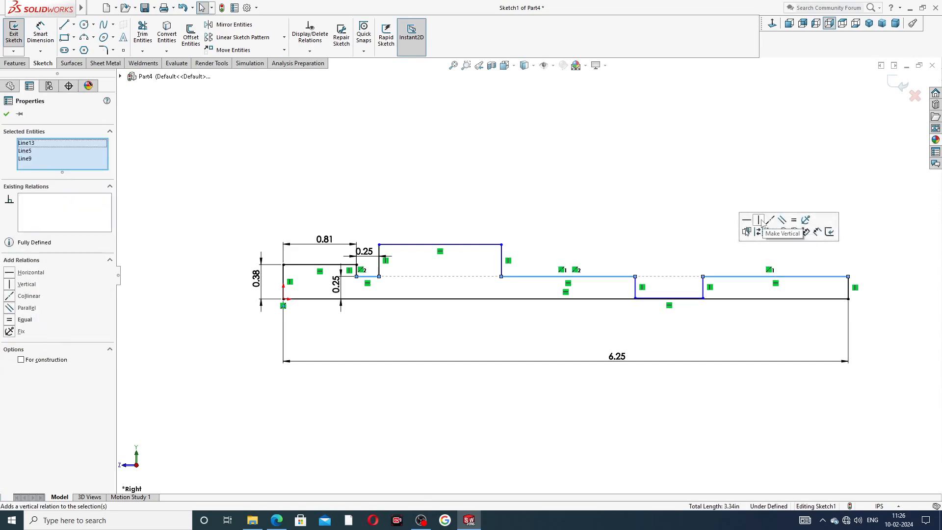
{"action": "left_click", "coordinate": [664, 181]}
Move the groove's bottom line up so it sits about midway between the baseline and the shank line
{"action": "left_click", "coordinate": [658, 299]}
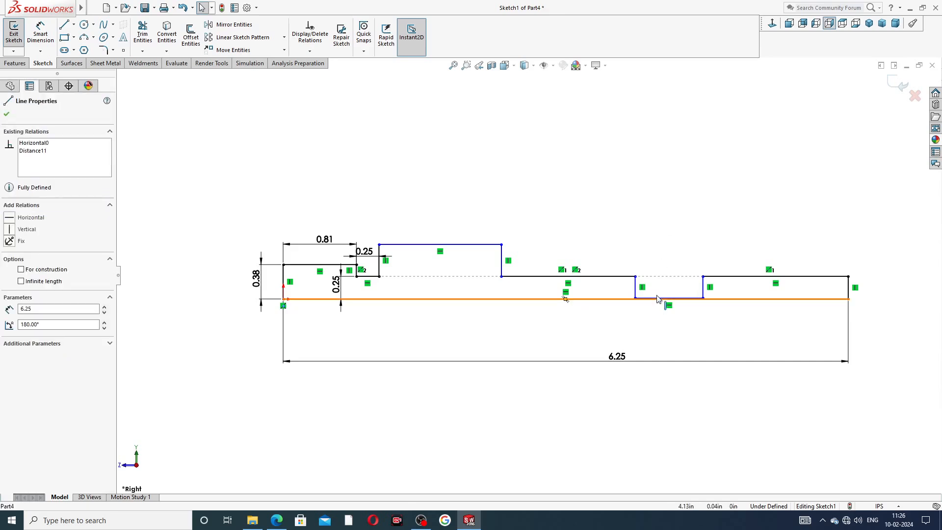
{"action": "scroll", "coordinate": [662, 300], "scroll_direction": "down", "scroll_amount": 1}
{"action": "left_click_drag", "start_coordinate": [663, 298], "coordinate": [664, 296]}
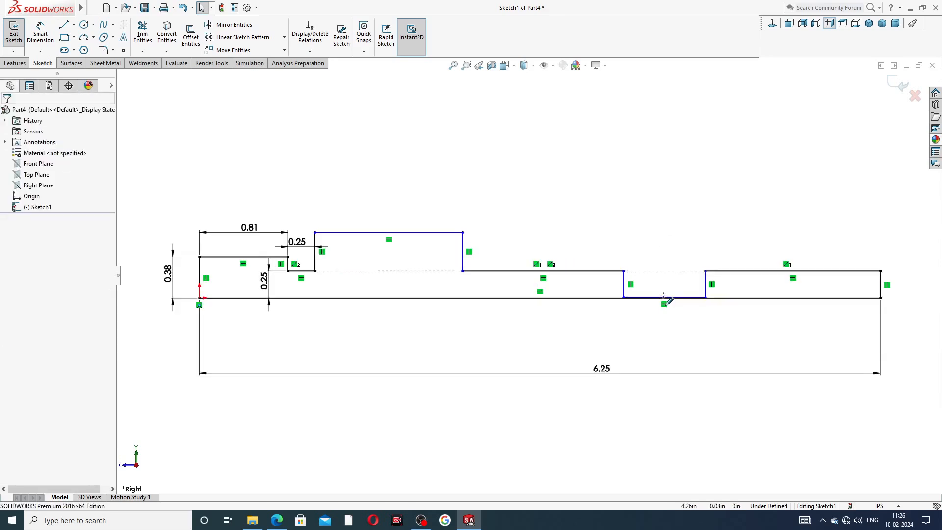
{"action": "left_click", "coordinate": [639, 298]}
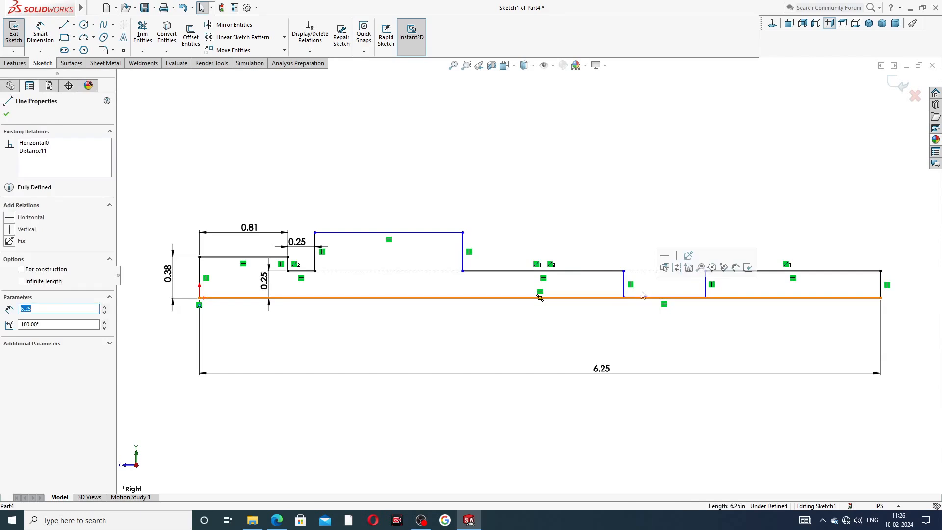
{"action": "left_click", "coordinate": [641, 230]}
{"action": "scroll", "coordinate": [663, 304], "scroll_direction": "down", "scroll_amount": 3}
{"action": "left_click_drag", "start_coordinate": [675, 280], "coordinate": [665, 251]}
{"action": "left_click", "coordinate": [655, 179]}
{"action": "scroll", "coordinate": [655, 180], "scroll_direction": "up", "scroll_amount": 5}
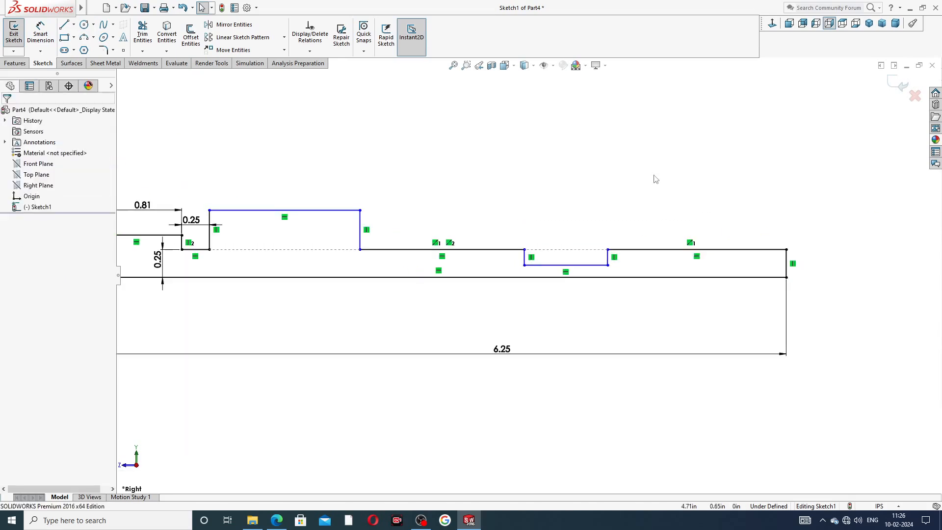
Dimension the length of the end section's top line at 0.25 in
{"action": "left_click", "coordinate": [40, 36]}
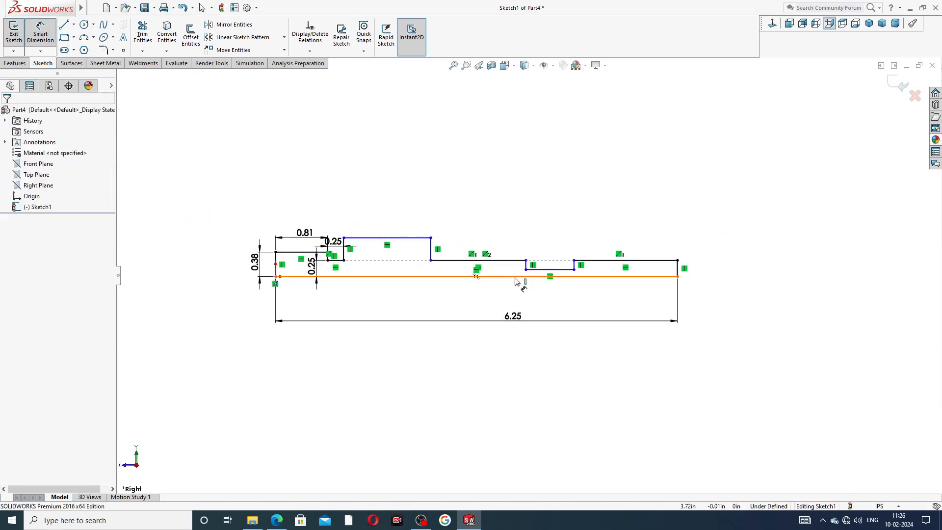
{"action": "scroll", "coordinate": [614, 290], "scroll_direction": "down", "scroll_amount": 2}
{"action": "left_click", "coordinate": [661, 243]}
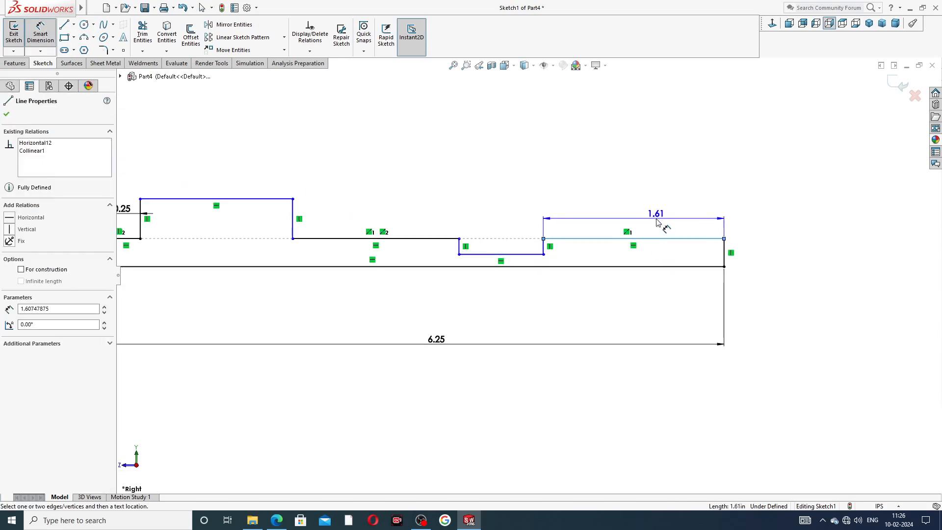
{"action": "left_click", "coordinate": [663, 225]}
{"action": "type", "text": ".25"}
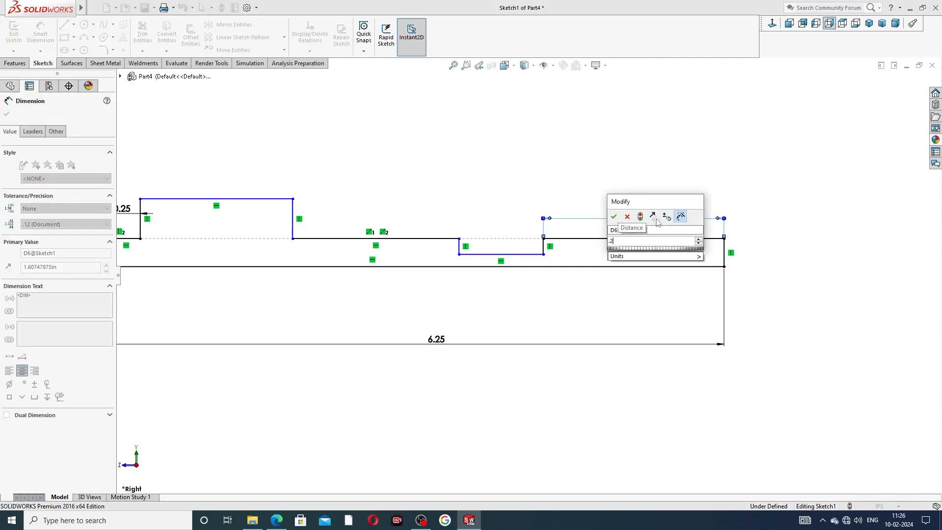
{"action": "key", "text": "Return"}
Dimension the groove's width at 0.125 in
{"action": "left_click", "coordinate": [664, 254]}
{"action": "left_click", "coordinate": [623, 236]}
{"action": "type", "text": ".125"}
{"action": "key", "text": "Return"}
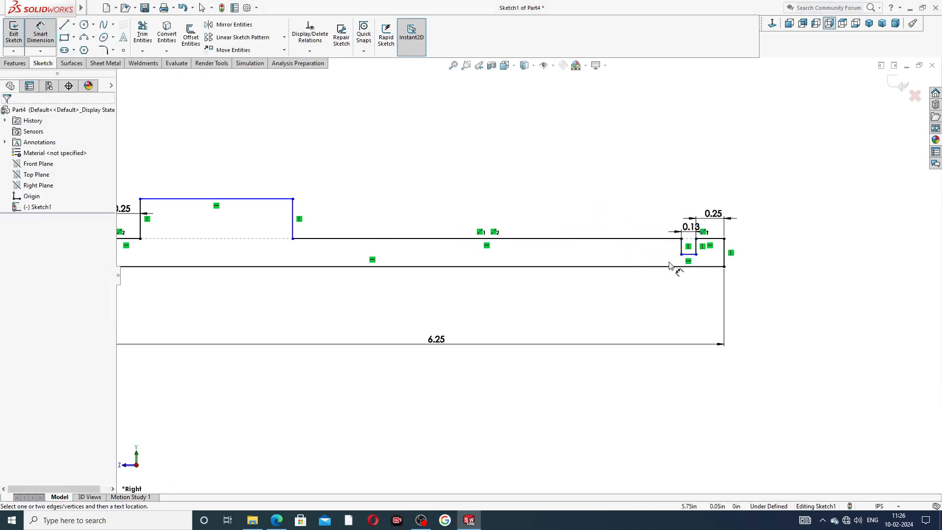
Dimension the groove's bottom line at 0.19 in above the baseline
{"action": "scroll", "coordinate": [674, 265], "scroll_direction": "down", "scroll_amount": 5}
{"action": "left_click", "coordinate": [659, 249]}
{"action": "left_click", "coordinate": [661, 294]}
{"action": "left_click", "coordinate": [647, 274]}
{"action": "key", "text": "BackSpace"}
{"action": "type", "text": ".19"}
{"action": "key", "text": "Return"}
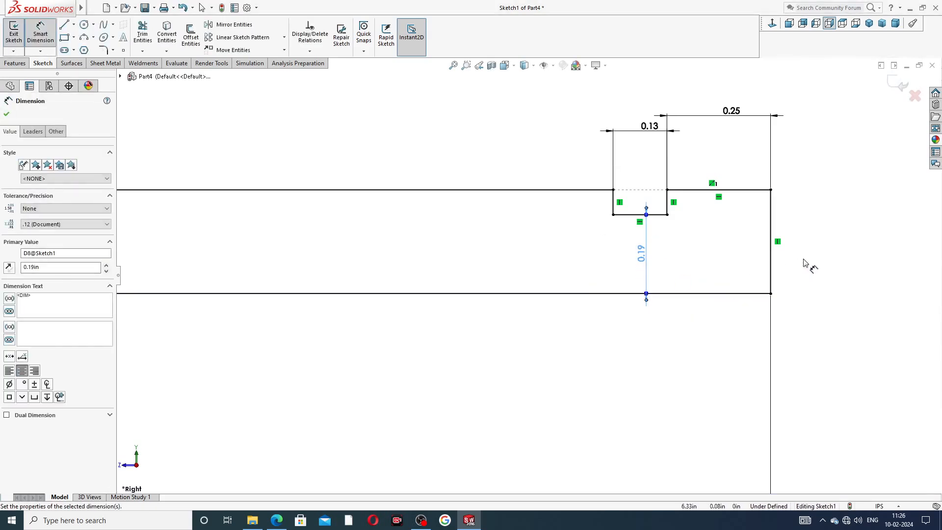
Dimension the length of the raised middle section's top line at 3.94 in
{"action": "left_click", "coordinate": [804, 263]}
{"action": "scroll", "coordinate": [692, 252], "scroll_direction": "up", "scroll_amount": 3}
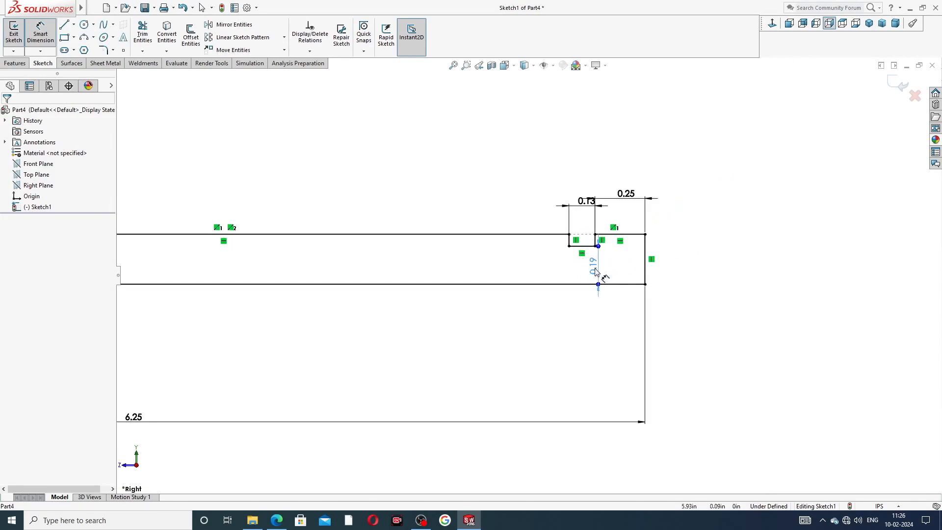
{"action": "scroll", "coordinate": [475, 232], "scroll_direction": "up", "scroll_amount": 3}
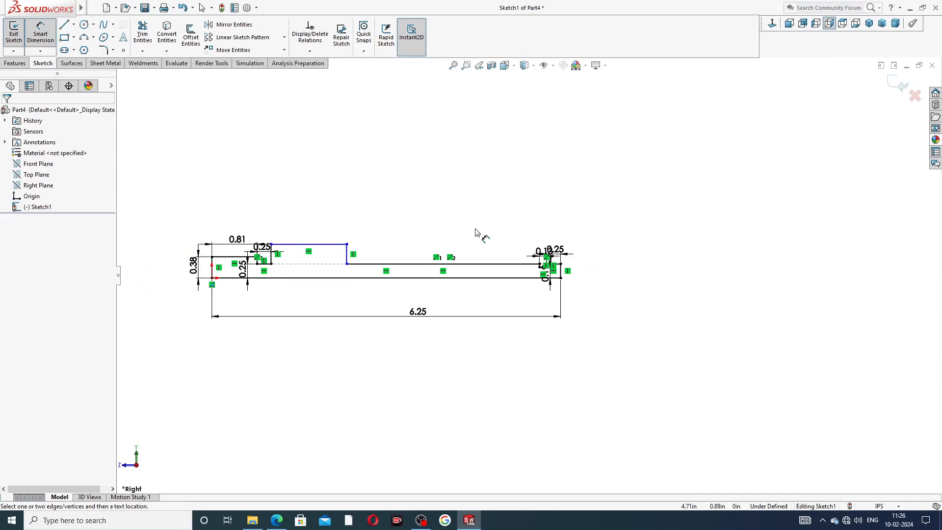
{"action": "scroll", "coordinate": [296, 248], "scroll_direction": "down", "scroll_amount": 3}
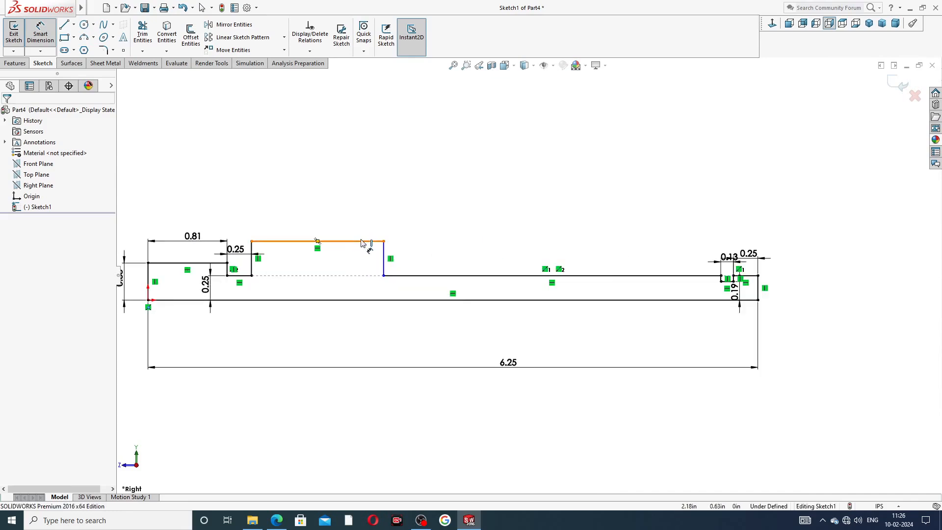
{"action": "left_click", "coordinate": [362, 242]}
{"action": "left_click", "coordinate": [352, 216]}
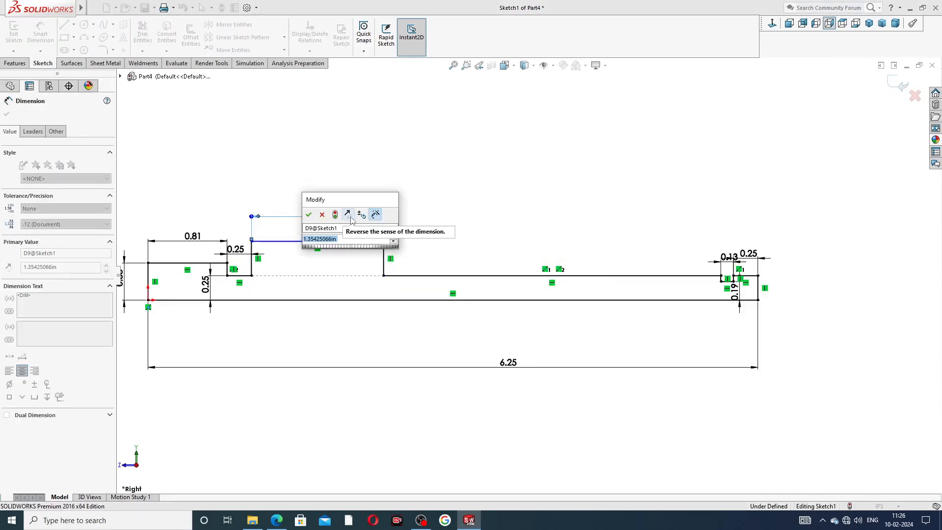
{"action": "type", "text": "3.9"}
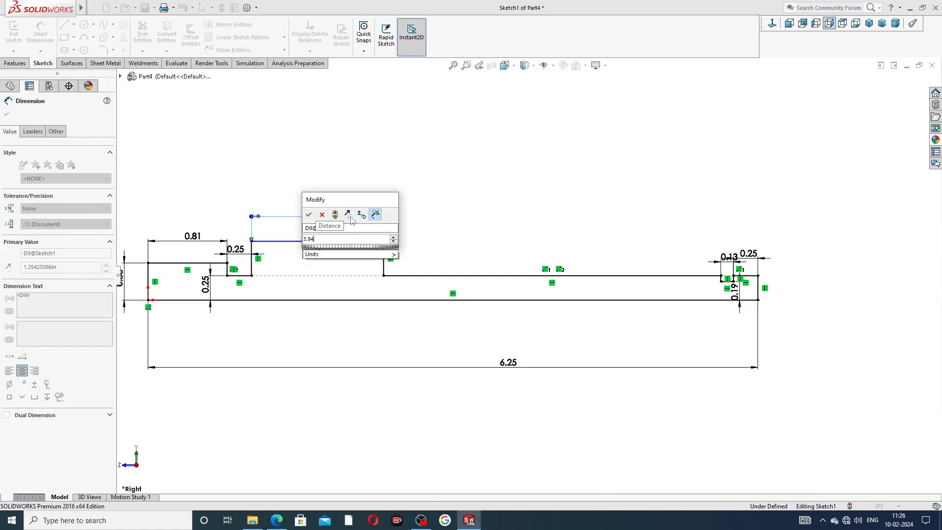
{"action": "type", "text": "4"}
{"action": "key", "text": "Return"}
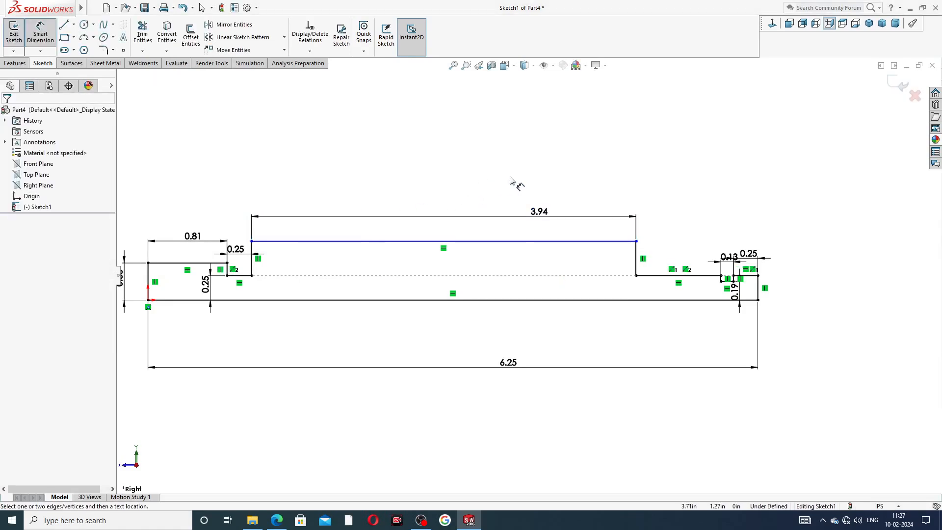
Dimension the raised middle section's top line at 0.34 in above the baseline and finish dimensioning
{"action": "left_click", "coordinate": [512, 241]}
{"action": "left_click", "coordinate": [516, 301]}
{"action": "left_click", "coordinate": [507, 273]}
{"action": "type", "text": "0.34"}
{"action": "key", "text": "Return"}
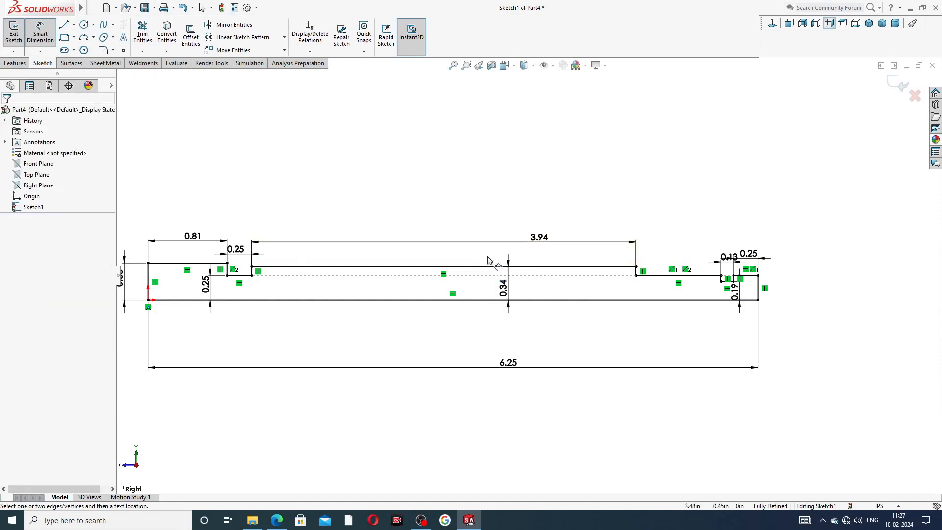
{"action": "scroll", "coordinate": [486, 294], "scroll_direction": "up", "scroll_amount": 1}
{"action": "scroll", "coordinate": [485, 304], "scroll_direction": "down", "scroll_amount": 1}
{"action": "right_click", "coordinate": [465, 172]}
{"action": "left_click", "coordinate": [486, 146]}
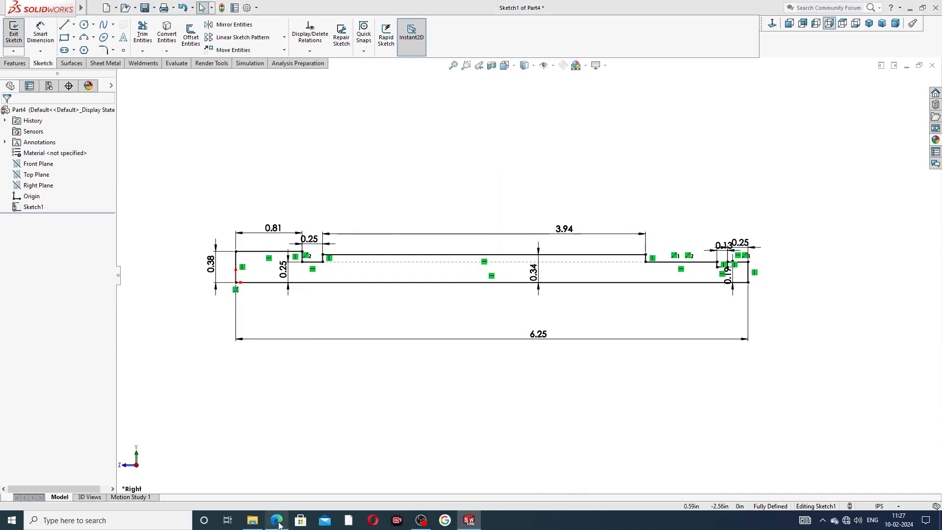
Check the profile against the PDF drawing and tidy the sketch by rearranging its dimensions clear of each other around the profile
{"action": "left_click", "coordinate": [277, 520]}
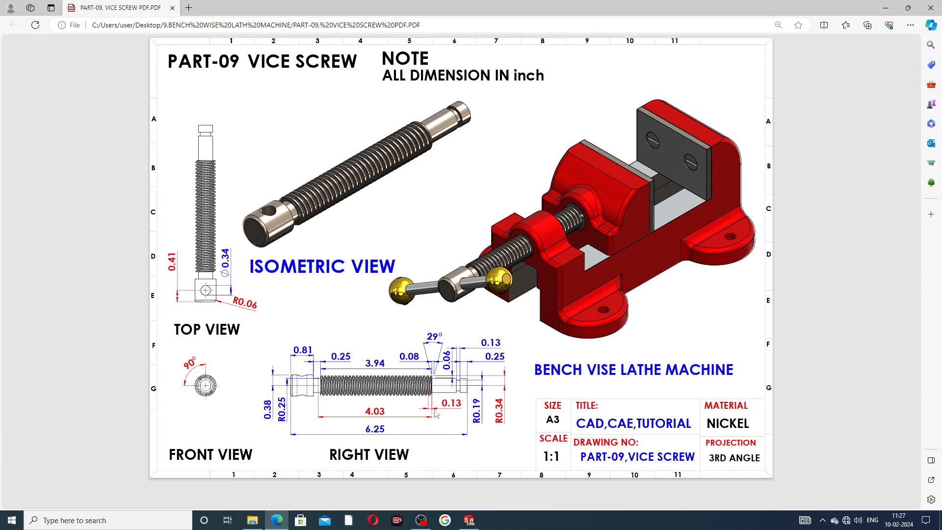
{"action": "left_click", "coordinate": [279, 520]}
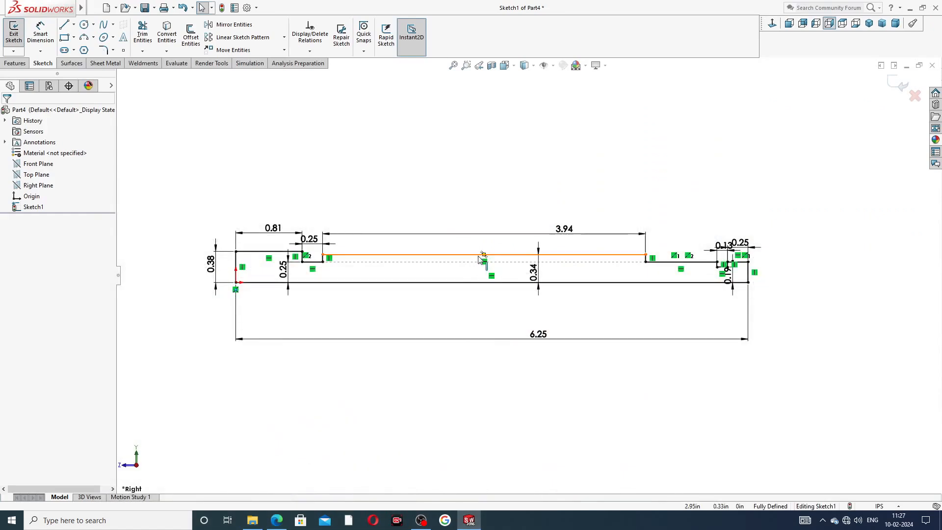
{"action": "left_click_drag", "start_coordinate": [747, 247], "coordinate": [693, 227]}
{"action": "left_click_drag", "start_coordinate": [728, 277], "coordinate": [775, 303]}
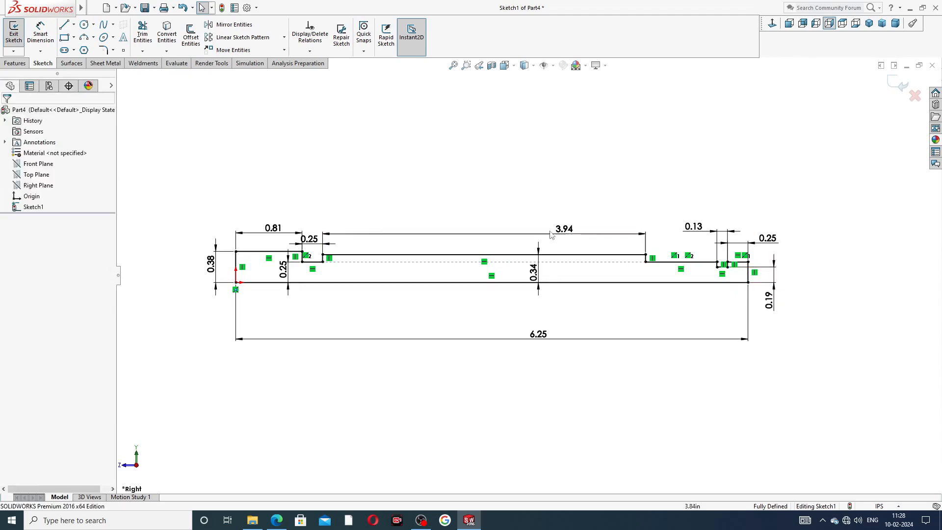
{"action": "left_click_drag", "start_coordinate": [562, 233], "coordinate": [485, 230]}
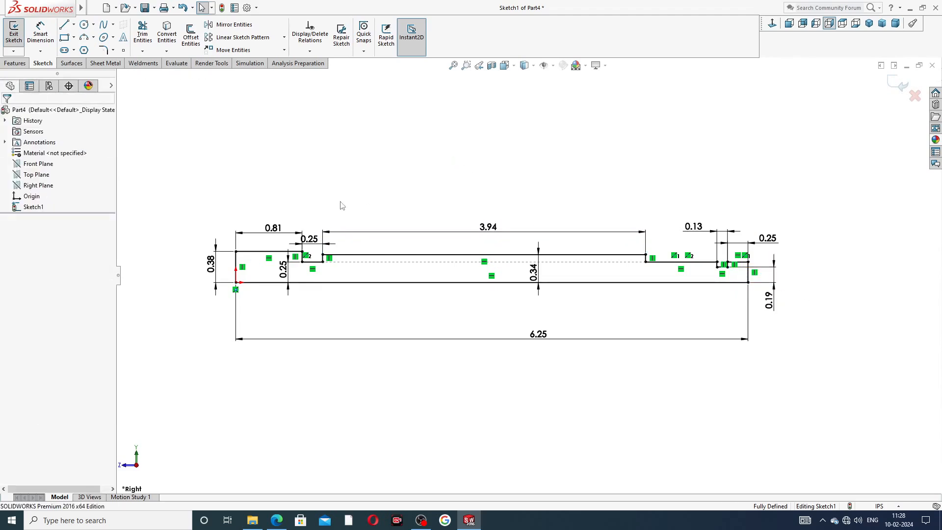
{"action": "left_click_drag", "start_coordinate": [276, 229], "coordinate": [356, 215]}
{"action": "left_click", "coordinate": [388, 193]}
{"action": "left_click_drag", "start_coordinate": [283, 268], "coordinate": [277, 269]}
{"action": "left_click_drag", "start_coordinate": [549, 339], "coordinate": [472, 320]}
{"action": "left_click", "coordinate": [530, 369]}
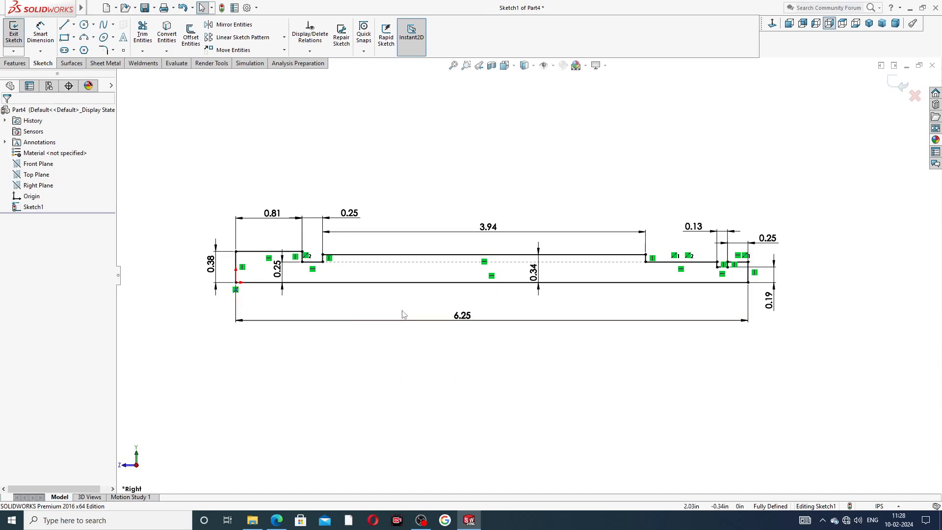
Revolve the half-profile 360° about its long baseline into the solid screw body
{"action": "left_click", "coordinate": [16, 63]}
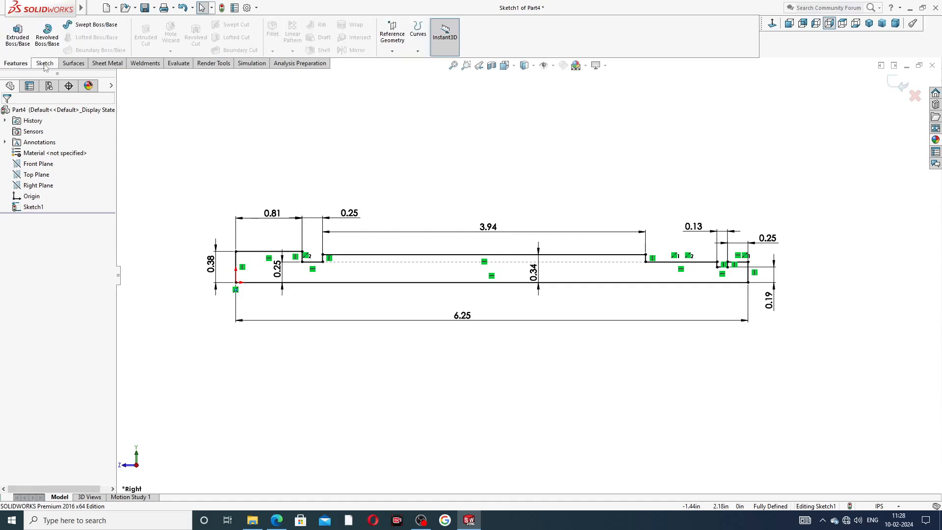
{"action": "left_click", "coordinate": [47, 34]}
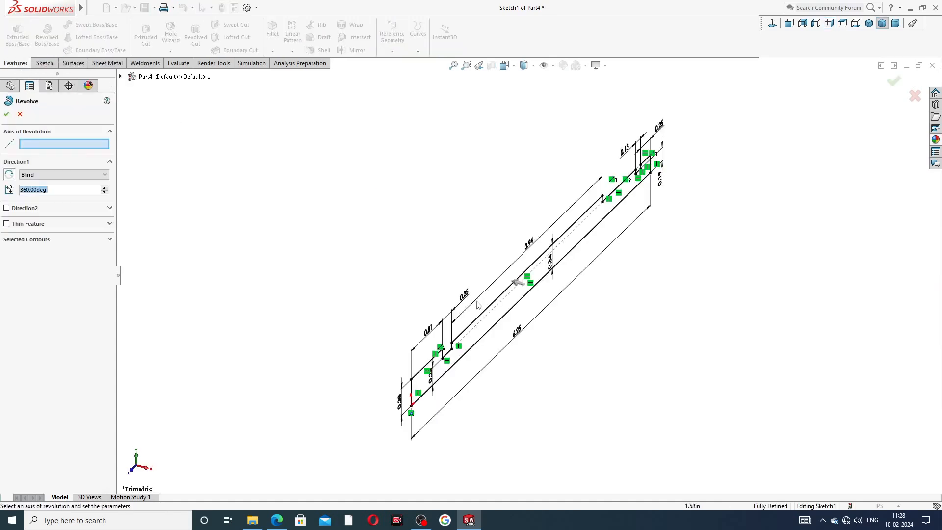
{"action": "left_click", "coordinate": [492, 332]}
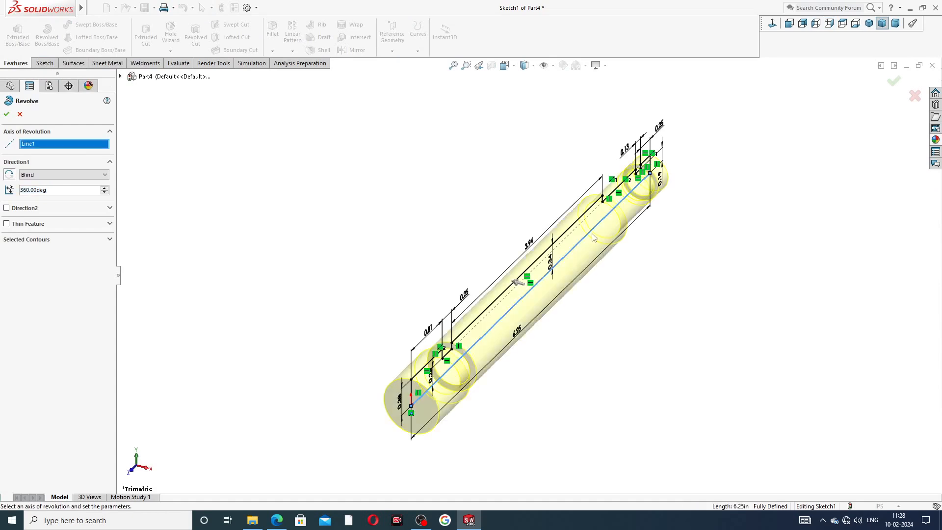
{"action": "left_click", "coordinate": [894, 82]}
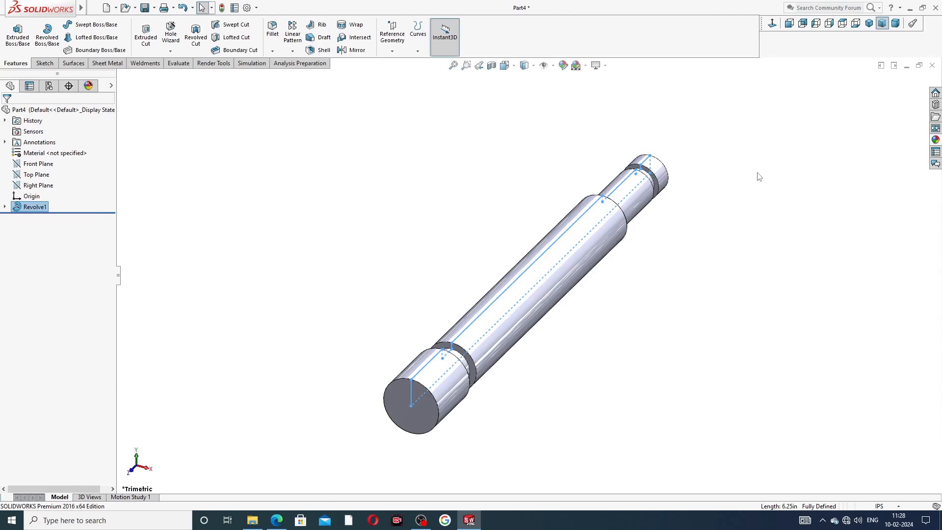
{"action": "middle_click_drag", "start_coordinate": [743, 184], "coordinate": [836, 58]}
{"action": "middle_click_drag", "start_coordinate": [666, 202], "coordinate": [677, 128]}
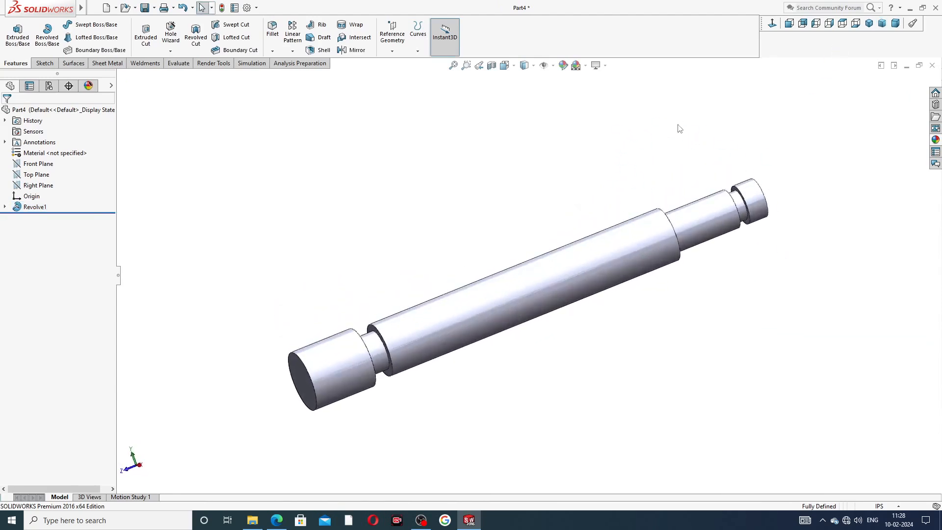
Apply the polished nickel appearance to the whole part
{"action": "left_click", "coordinate": [936, 140]}
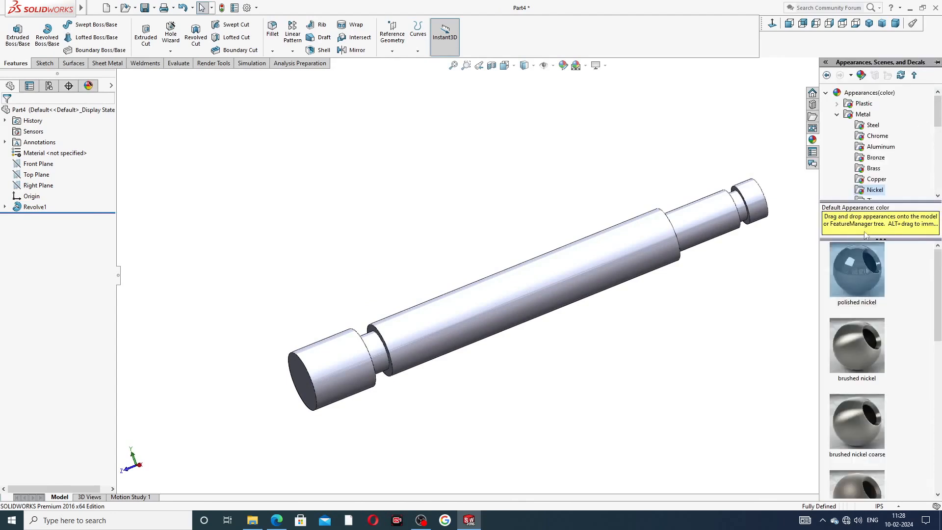
{"action": "double_click", "coordinate": [865, 261]}
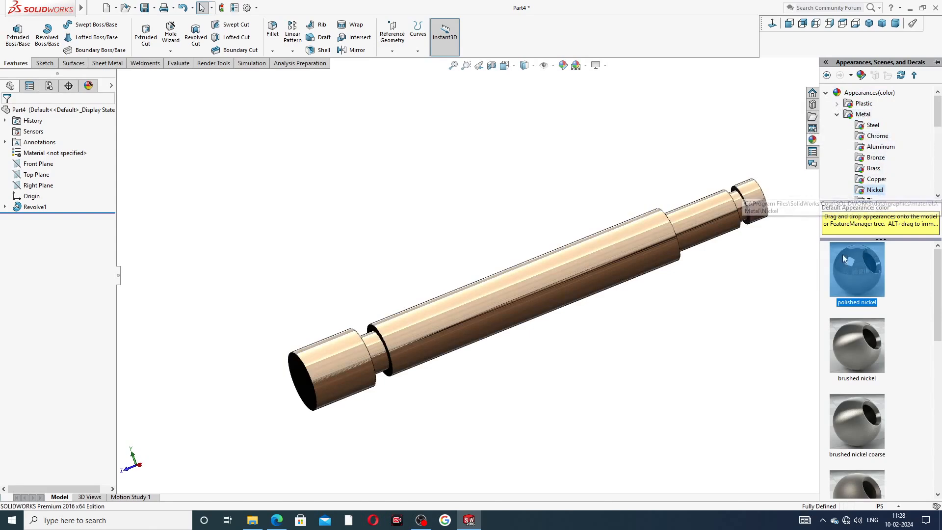
{"action": "left_click", "coordinate": [707, 291]}
Start a sketch on the middle section's ring-shaped shoulder face facing the grooved end and convert its outer circular edge into a sketch circle
{"action": "scroll", "coordinate": [702, 300], "scroll_direction": "up", "scroll_amount": 3}
{"action": "middle_click_drag", "start_coordinate": [677, 296], "coordinate": [595, 307]}
{"action": "scroll", "coordinate": [594, 299], "scroll_direction": "down", "scroll_amount": 2}
{"action": "scroll", "coordinate": [608, 193], "scroll_direction": "down", "scroll_amount": 5}
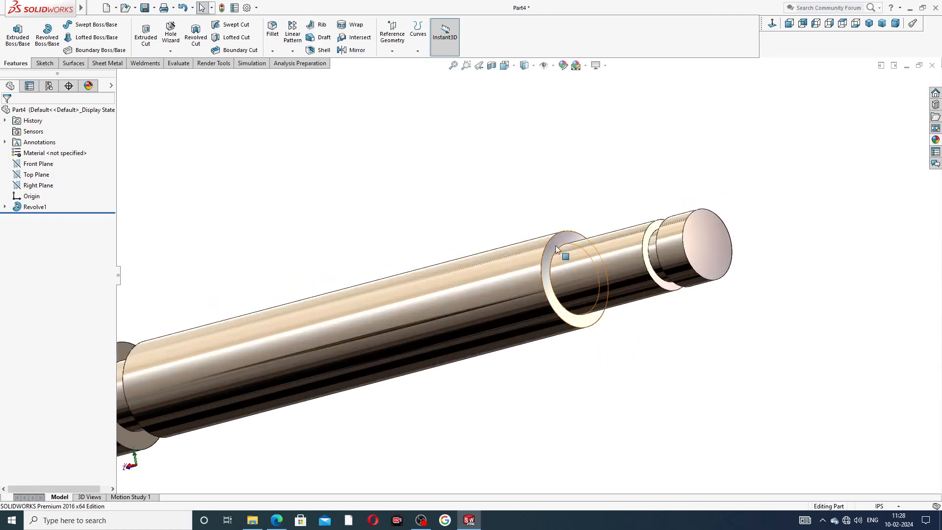
{"action": "left_click", "coordinate": [558, 253]}
{"action": "left_click", "coordinate": [595, 215]}
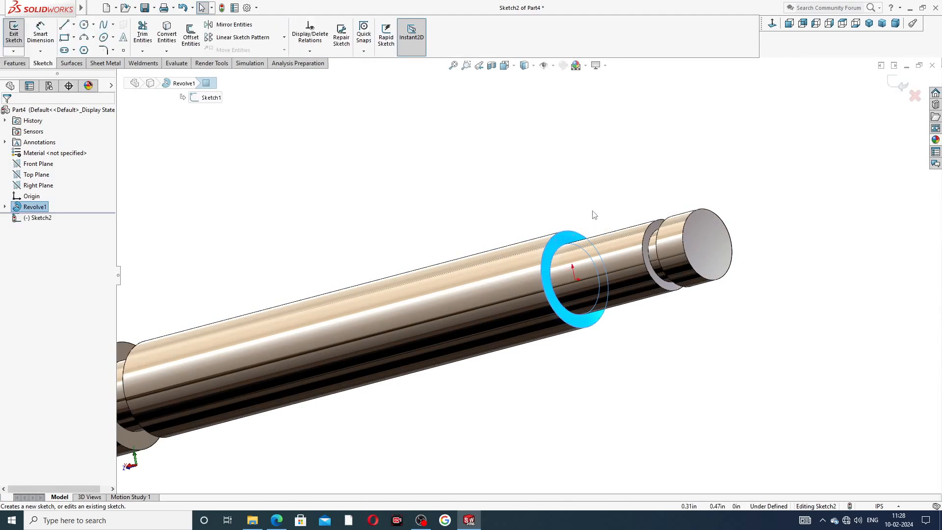
{"action": "left_click", "coordinate": [555, 239]}
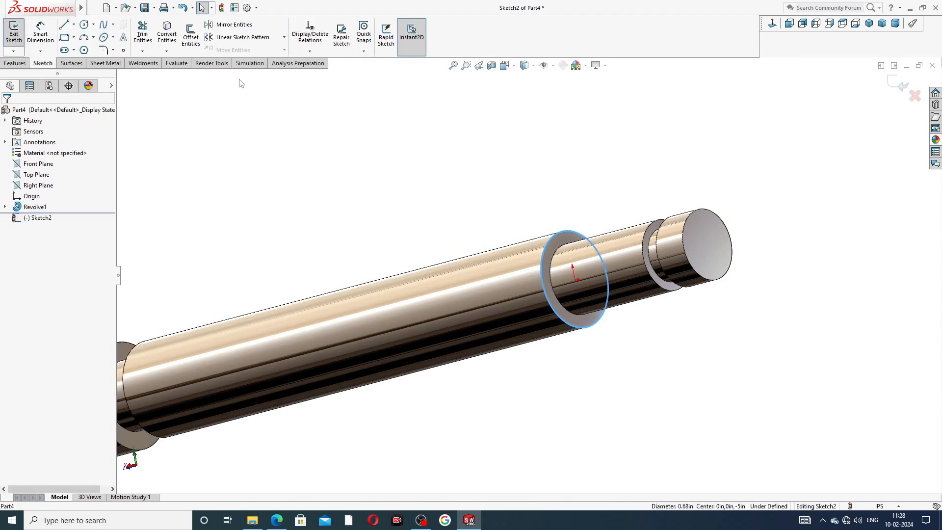
{"action": "left_click", "coordinate": [167, 35]}
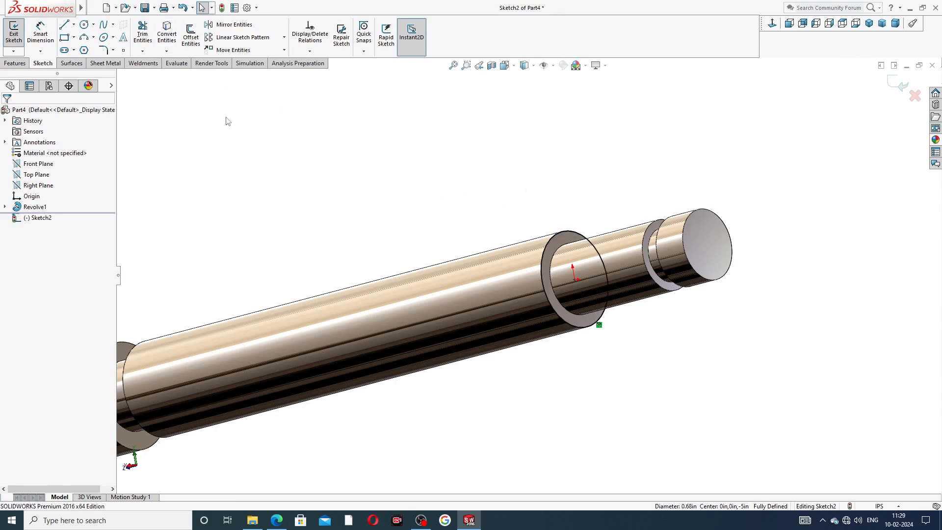
Create a clockwise helix from the circle by height and pitch: 4.025 in height, constant 0.125 in pitch, reversed direction, 90° start angle
{"action": "left_click", "coordinate": [15, 63]}
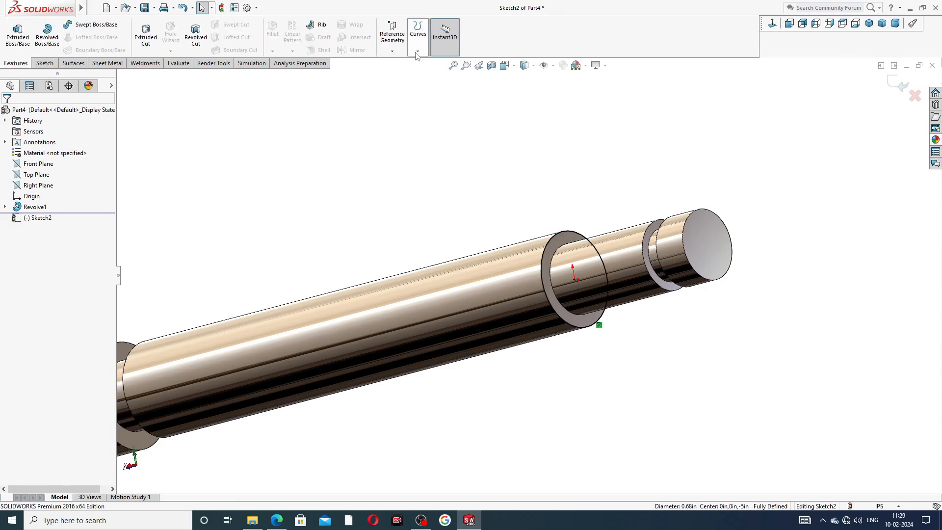
{"action": "left_click", "coordinate": [416, 53]}
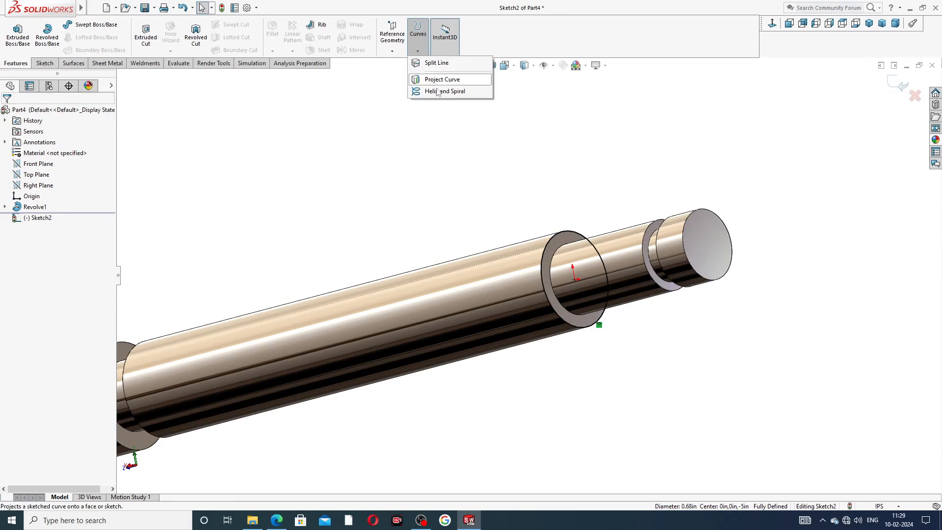
{"action": "left_click", "coordinate": [443, 92]}
{"action": "scroll", "coordinate": [476, 172], "scroll_direction": "up", "scroll_amount": 3}
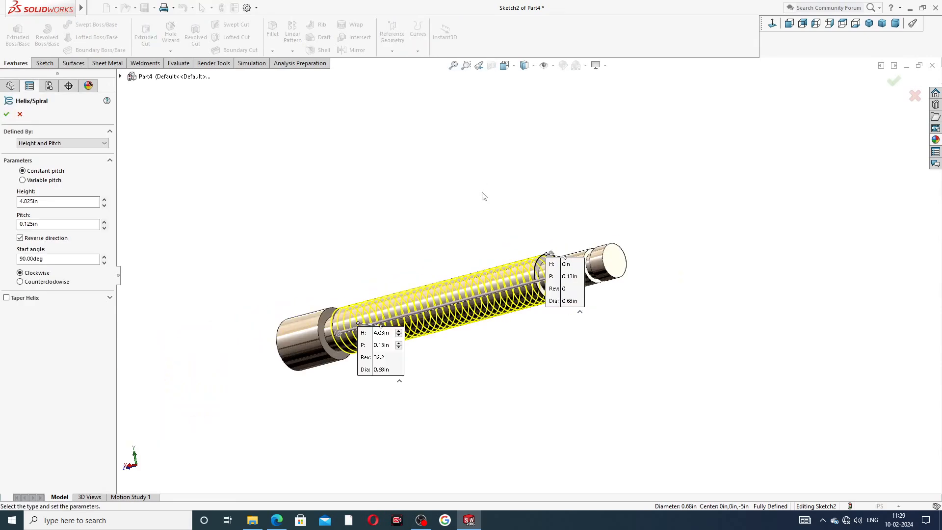
{"action": "middle_click_drag", "start_coordinate": [420, 212], "coordinate": [444, 194]}
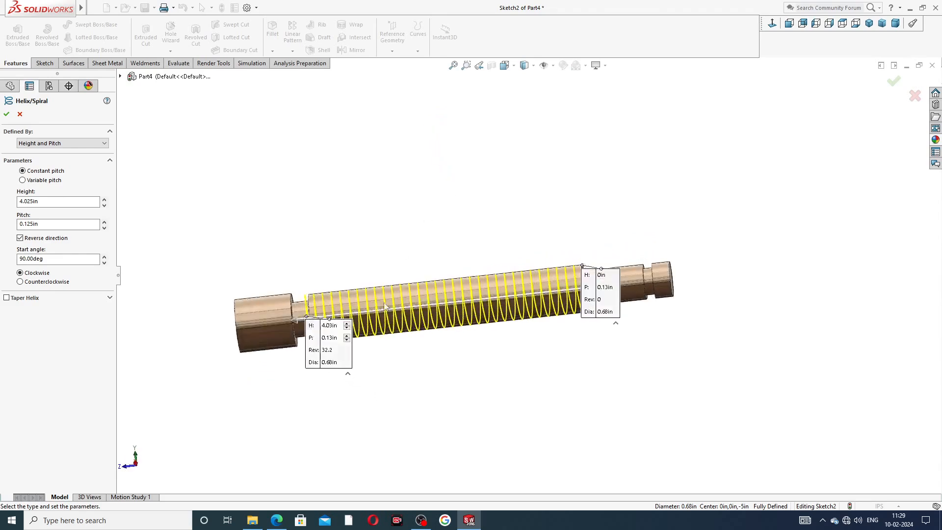
{"action": "scroll", "coordinate": [386, 334], "scroll_direction": "down", "scroll_amount": 2}
{"action": "middle_click_drag", "start_coordinate": [430, 293], "coordinate": [425, 259]}
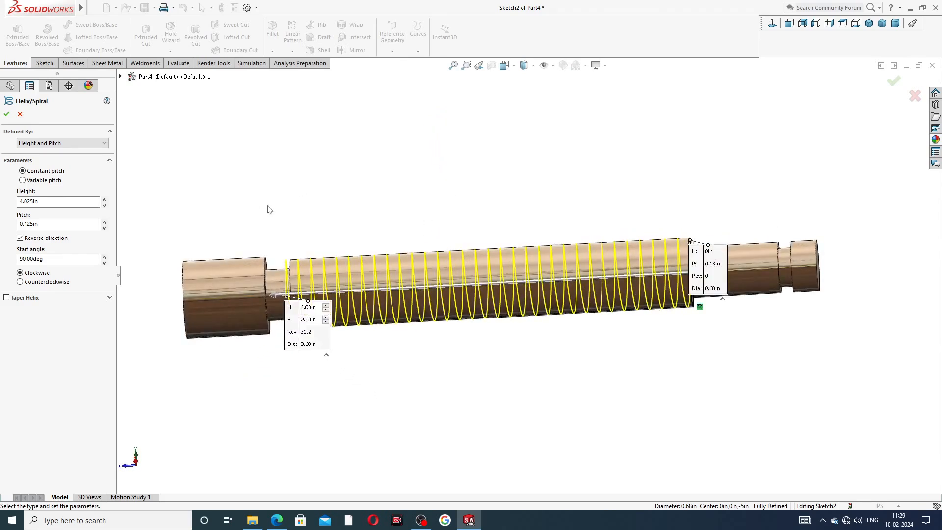
{"action": "left_click", "coordinate": [79, 143]}
{"action": "left_click", "coordinate": [79, 145]}
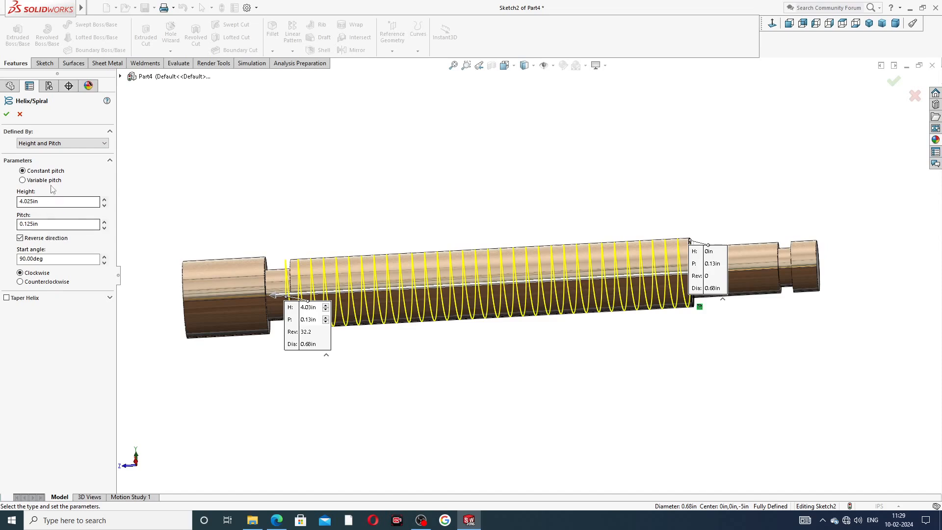
{"action": "left_click", "coordinate": [20, 238]}
{"action": "left_click", "coordinate": [20, 238]}
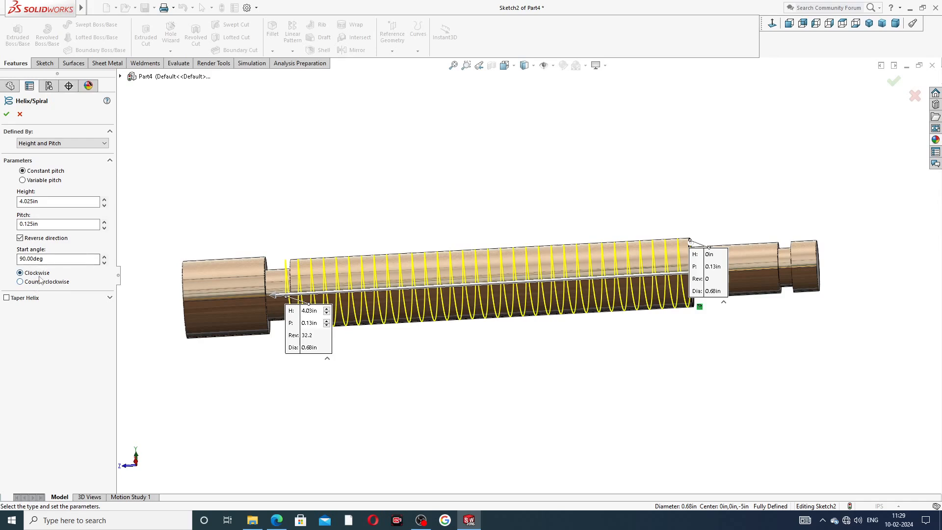
{"action": "left_click", "coordinate": [7, 114]}
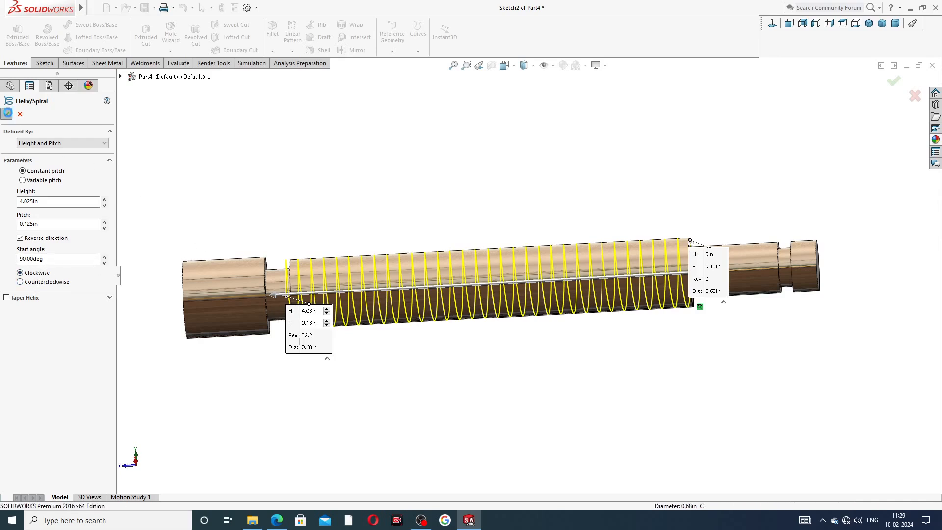
{"action": "left_click", "coordinate": [494, 397]}
Start a sketch on the Right Plane and view it face-on
{"action": "middle_click_drag", "start_coordinate": [658, 311], "coordinate": [635, 302]}
{"action": "scroll", "coordinate": [526, 278], "scroll_direction": "up", "scroll_amount": 3}
{"action": "middle_click_drag", "start_coordinate": [416, 273], "coordinate": [423, 251]}
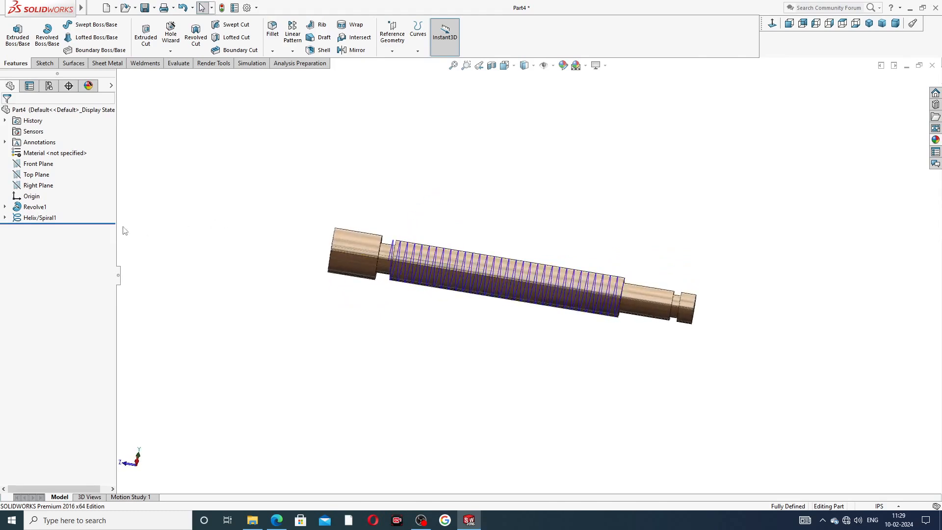
{"action": "left_click", "coordinate": [46, 188]}
{"action": "left_click", "coordinate": [89, 185]}
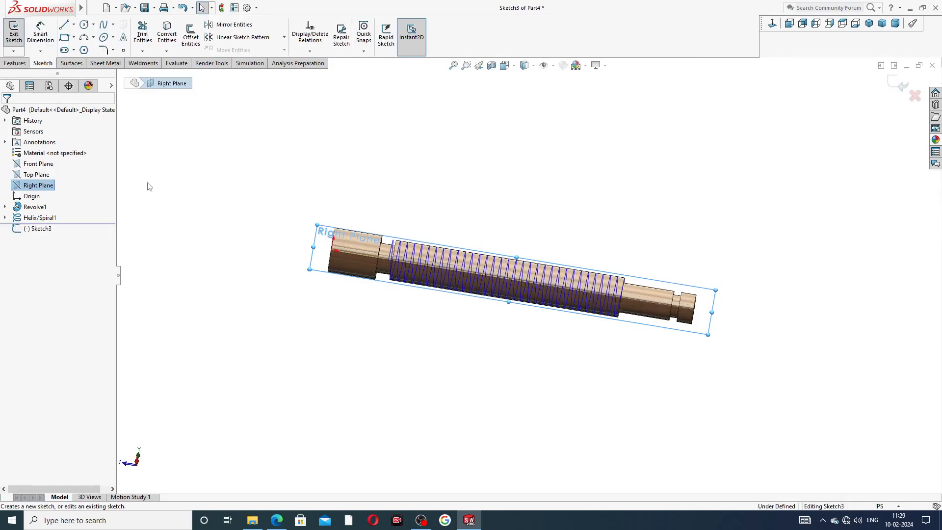
{"action": "left_click", "coordinate": [773, 24]}
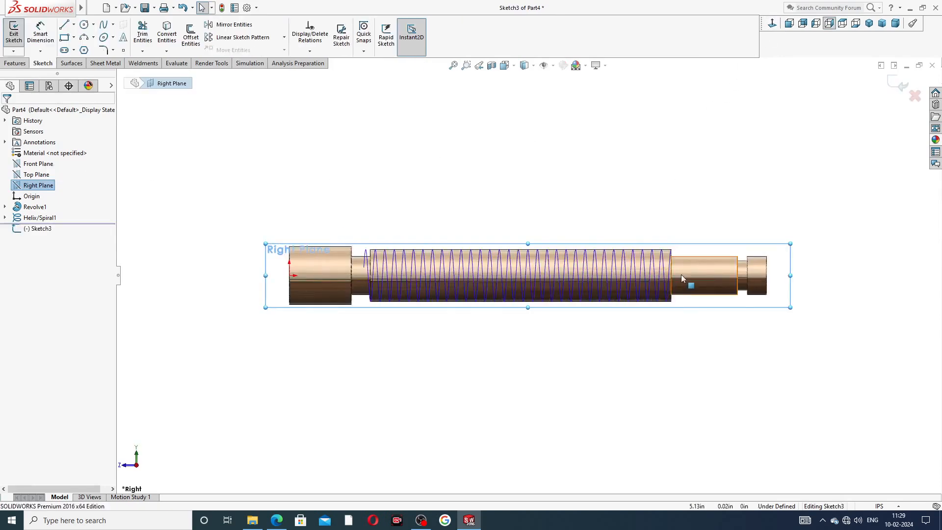
Draw a closed trapezoid thread profile from the helix start at the shoulder's upper corner, narrowing toward the axis, with its upper edge constrained horizontal
{"action": "scroll", "coordinate": [681, 274], "scroll_direction": "down", "scroll_amount": 5}
{"action": "scroll", "coordinate": [593, 200], "scroll_direction": "down", "scroll_amount": 3}
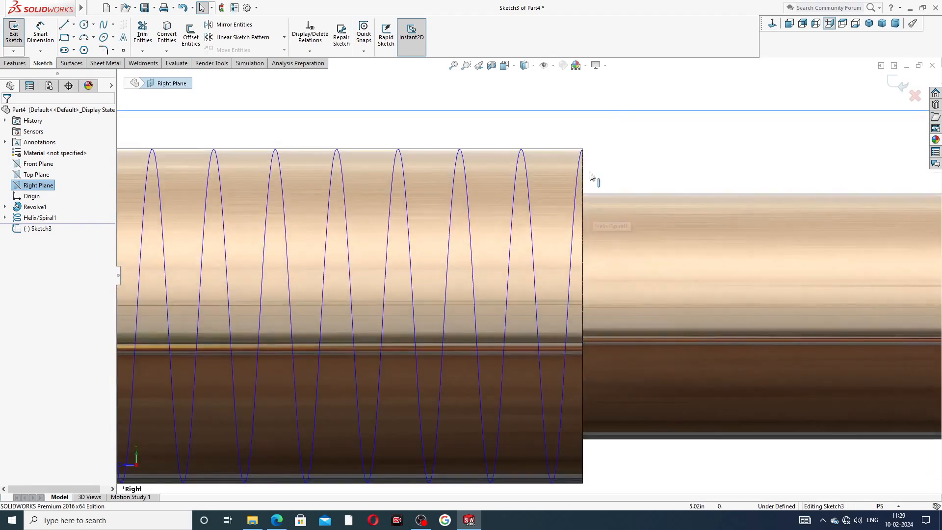
{"action": "left_click", "coordinate": [64, 24]}
{"action": "scroll", "coordinate": [599, 162], "scroll_direction": "down", "scroll_amount": 3}
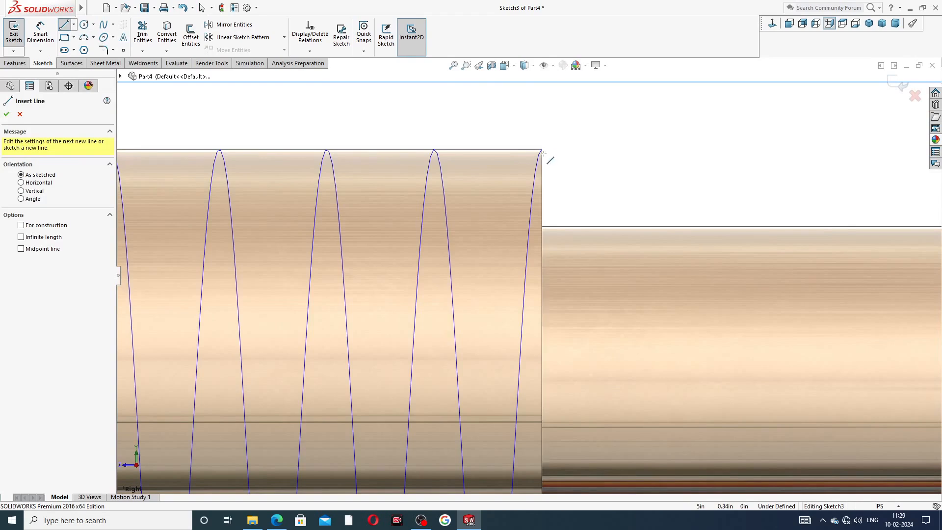
{"action": "left_click_drag", "start_coordinate": [542, 150], "coordinate": [576, 198]}
{"action": "left_click", "coordinate": [575, 198]}
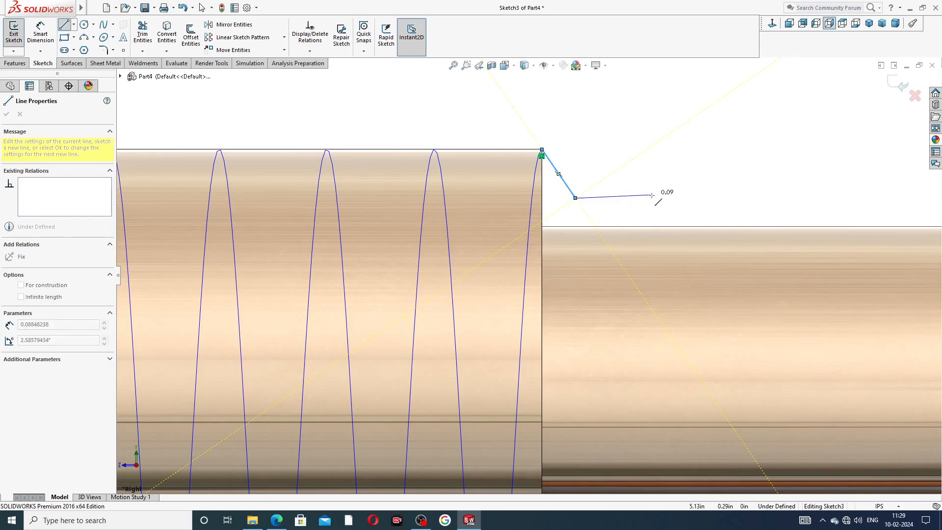
{"action": "left_click", "coordinate": [675, 119]}
{"action": "left_click", "coordinate": [541, 149]}
{"action": "right_click", "coordinate": [569, 84]}
{"action": "left_click", "coordinate": [586, 128]}
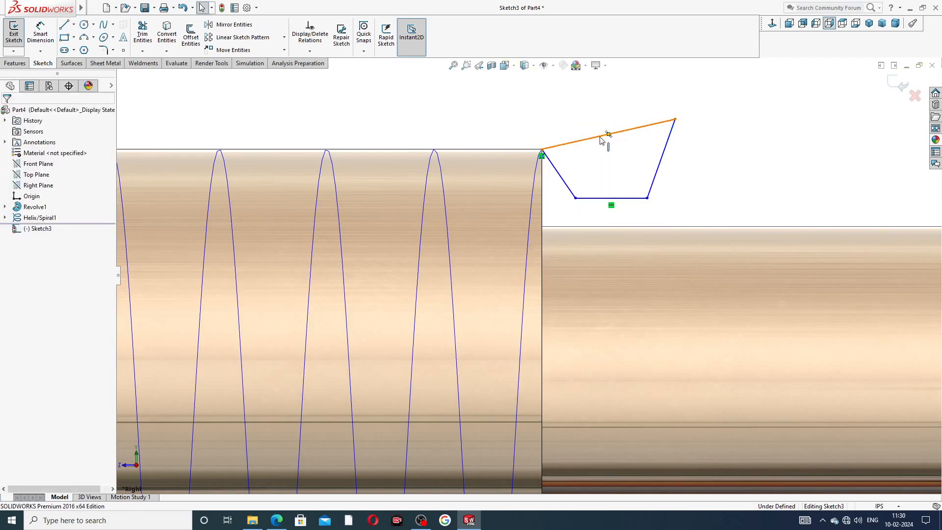
{"action": "left_click", "coordinate": [602, 141]}
{"action": "left_click", "coordinate": [632, 98]}
{"action": "left_click", "coordinate": [699, 146]}
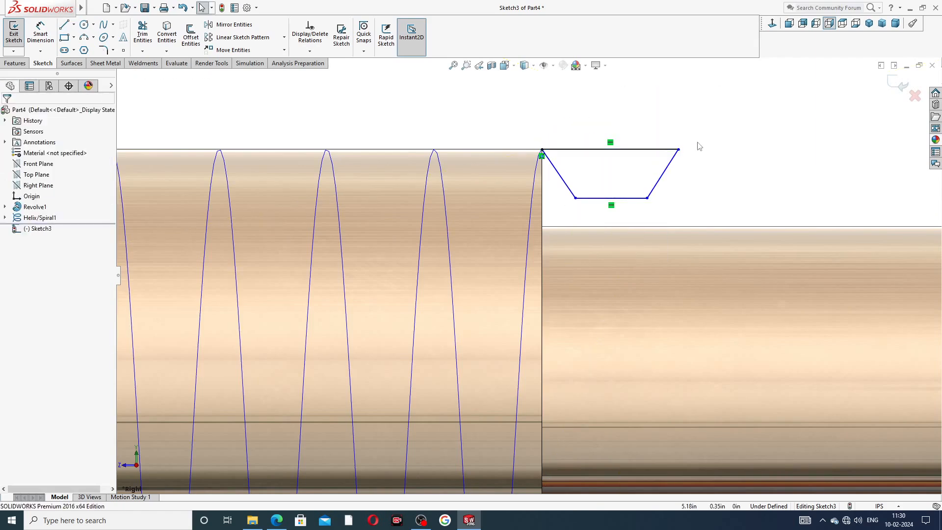
Add a centerline between the midpoints of the trapezoid's upper and lower edges and constrain it vertical
{"action": "left_click", "coordinate": [74, 24]}
{"action": "left_click", "coordinate": [88, 50]}
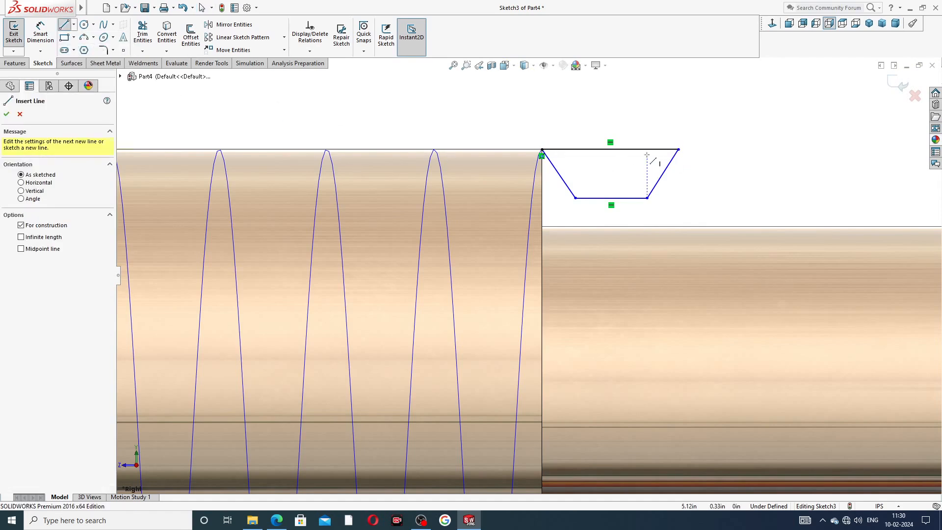
{"action": "left_click", "coordinate": [610, 149]}
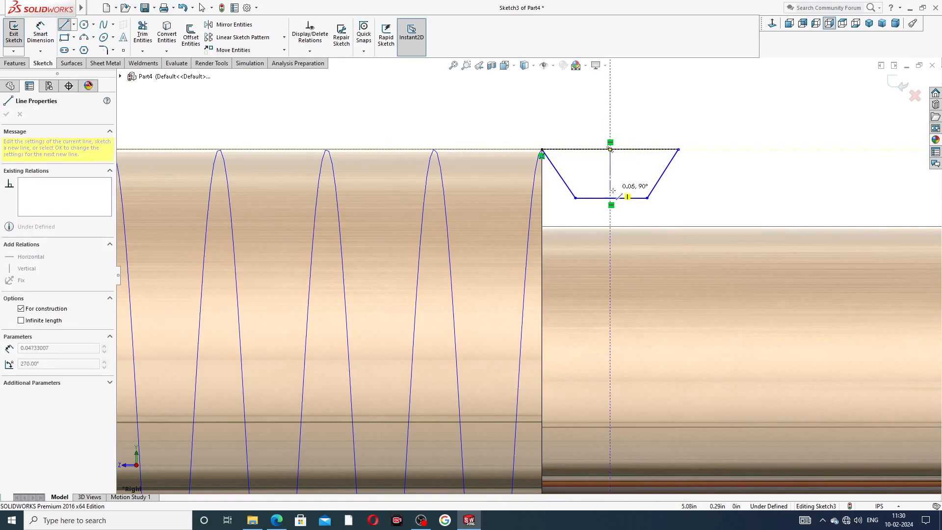
{"action": "left_click", "coordinate": [610, 198]}
{"action": "right_click", "coordinate": [697, 182]}
{"action": "left_click", "coordinate": [721, 186]}
{"action": "left_click", "coordinate": [611, 173]}
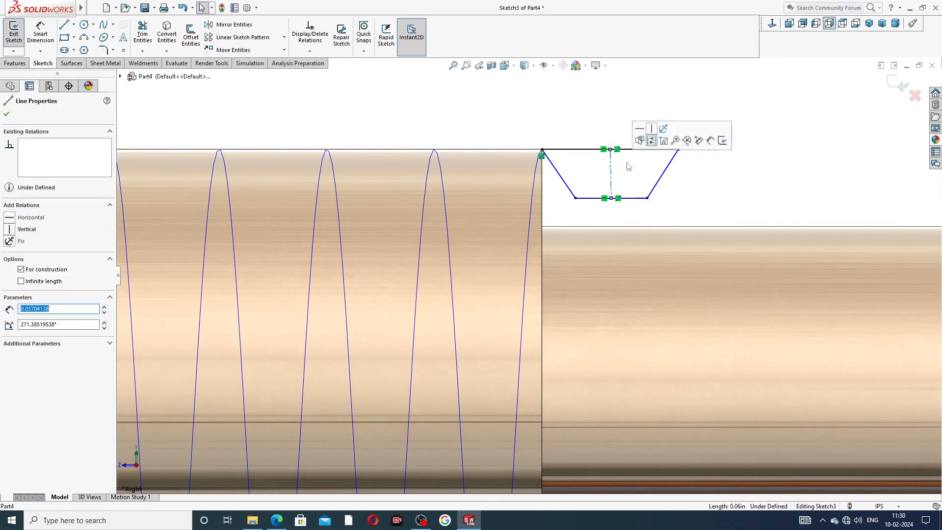
{"action": "left_click", "coordinate": [652, 130]}
{"action": "left_click", "coordinate": [719, 184]}
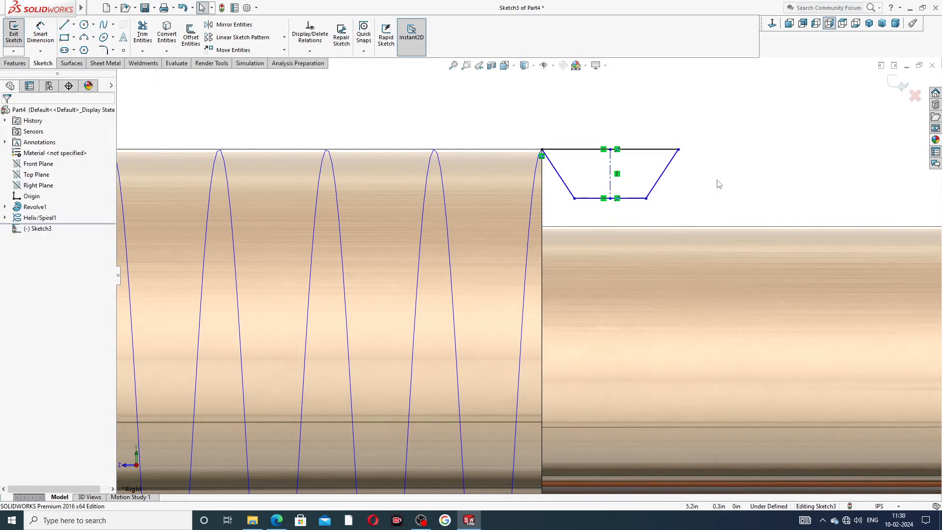
Dimension the angle between the trapezoid's two slanted sides as 29°, with the dimension above the profile
{"action": "left_click", "coordinate": [40, 33]}
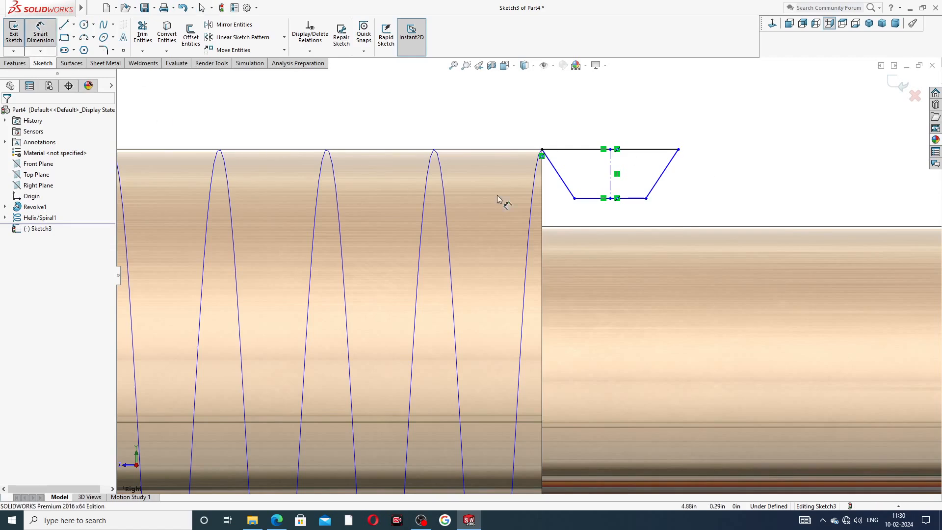
{"action": "left_click", "coordinate": [565, 184]}
{"action": "left_click", "coordinate": [656, 185]}
{"action": "left_click", "coordinate": [610, 124]}
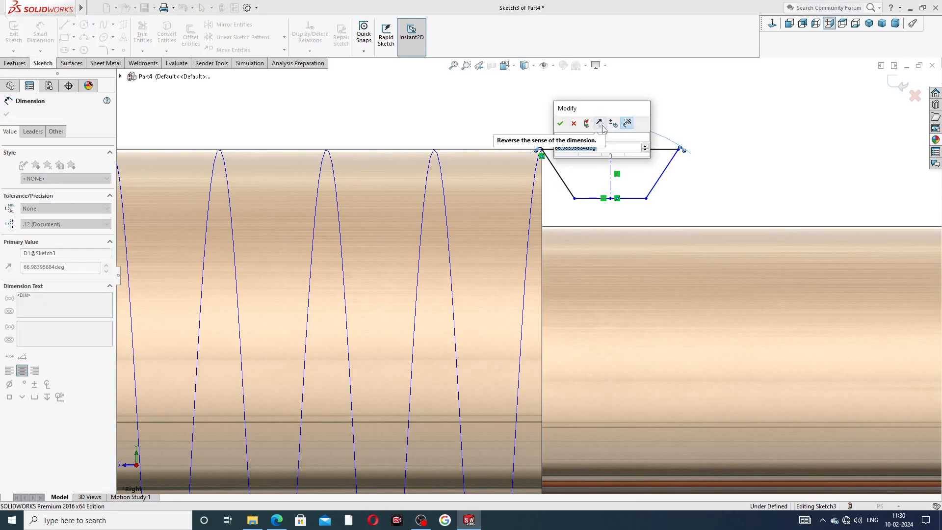
{"action": "type", "text": "29"}
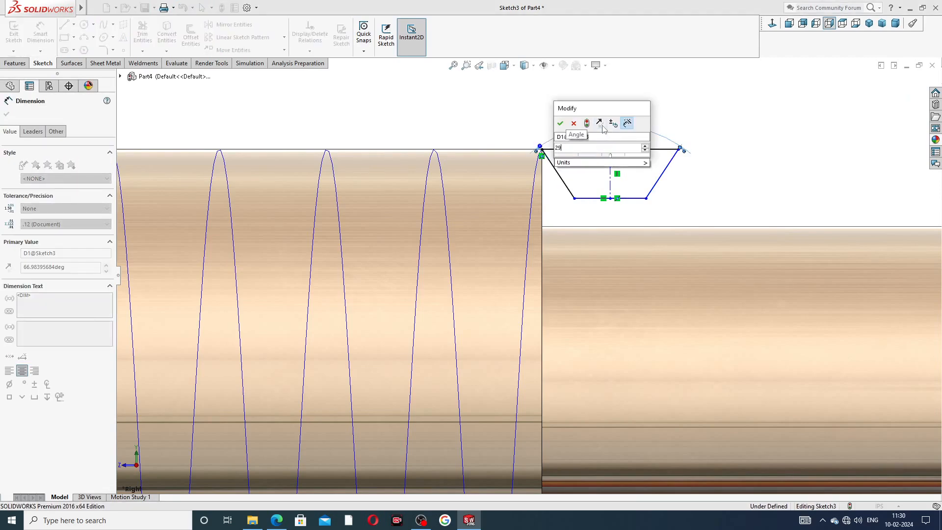
{"action": "key", "text": "Return"}
{"action": "left_click_drag", "start_coordinate": [586, 212], "coordinate": [593, 118]}
{"action": "left_click", "coordinate": [676, 175]}
Dimension the trapezoid's upper edge as 0.08 in
{"action": "scroll", "coordinate": [595, 169], "scroll_direction": "down", "scroll_amount": 3}
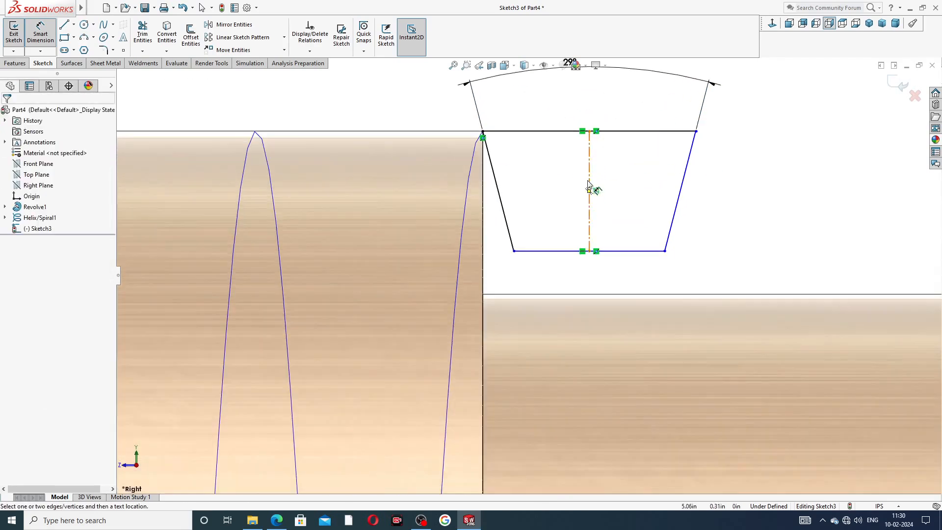
{"action": "left_click", "coordinate": [569, 131]}
{"action": "left_click", "coordinate": [564, 122]}
{"action": "type", "text": ".08"}
{"action": "key", "text": "Return"}
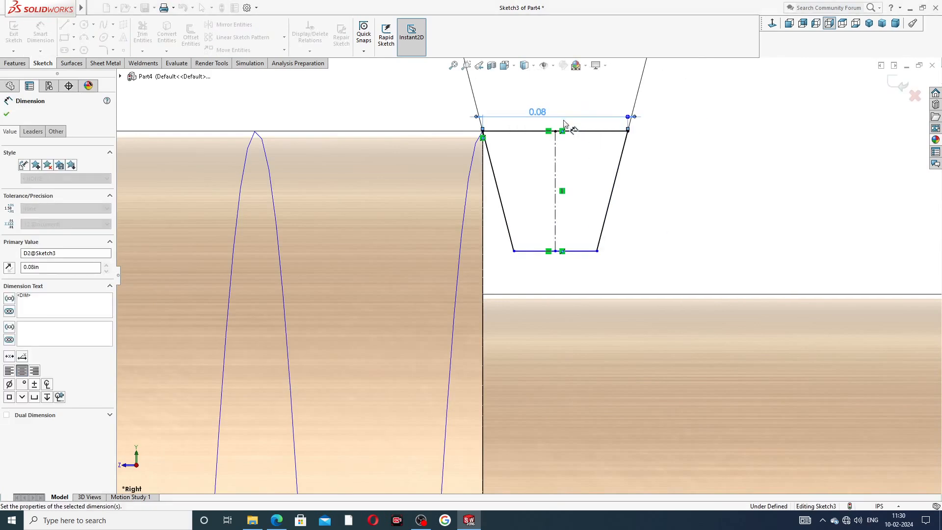
Dimension the trapezoid's depth between its parallel edges as 0.06 in and finish dimensioning
{"action": "left_click", "coordinate": [604, 134]}
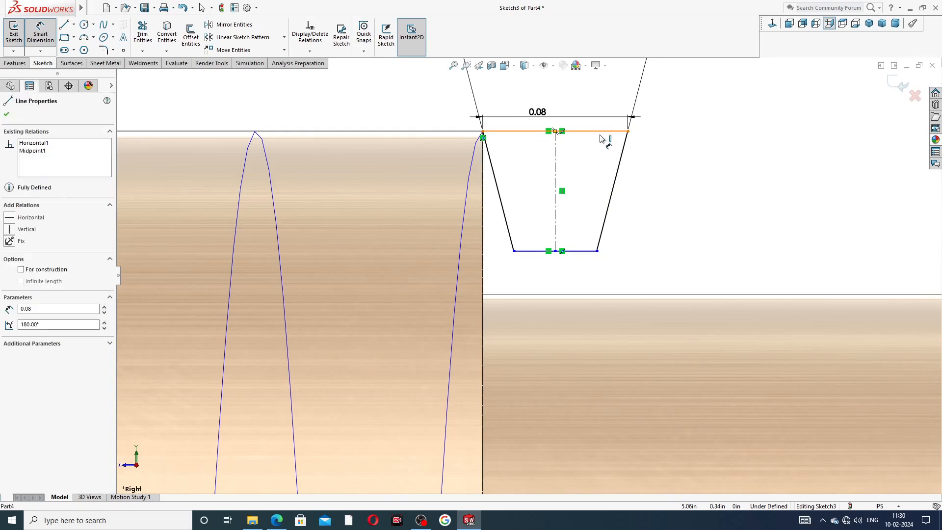
{"action": "left_click", "coordinate": [584, 252]}
{"action": "left_click", "coordinate": [652, 208]}
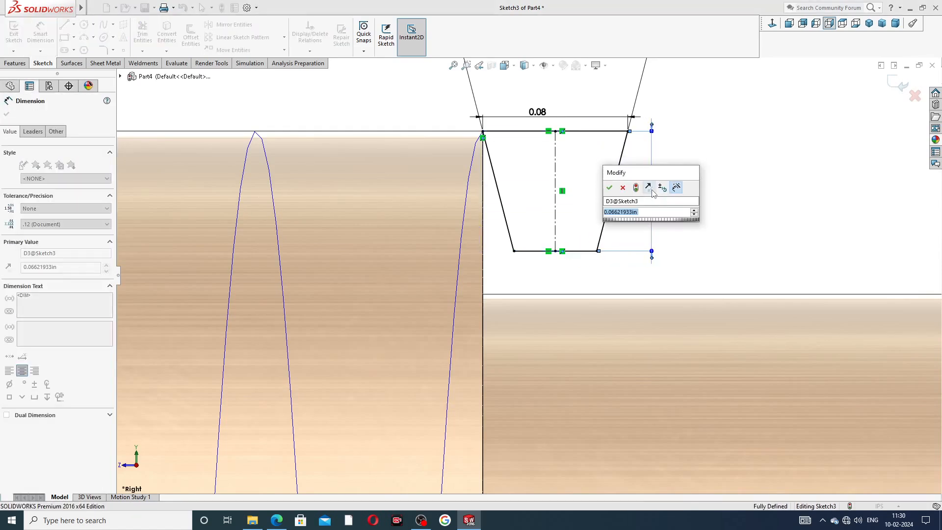
{"action": "type", "text": ".08"}
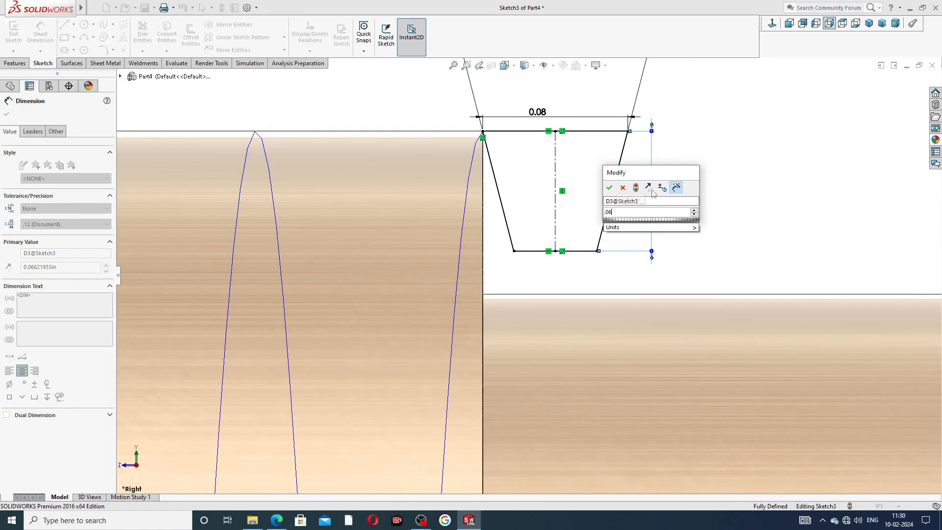
{"action": "key", "text": "Return"}
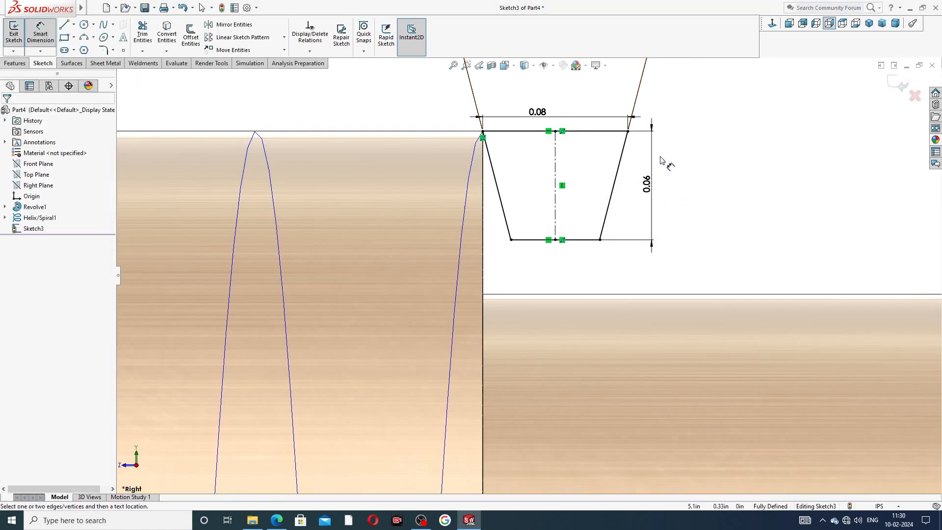
{"action": "mouse_move", "coordinate": [537, 111]}
{"action": "left_mouse_down"}
{"action": "mouse_move", "coordinate": [552, 109]}
{"action": "mouse_move", "coordinate": [550, 148]}
{"action": "left_mouse_up"}
{"action": "scroll", "coordinate": [740, 153], "scroll_direction": "up", "scroll_amount": 3}
{"action": "left_click", "coordinate": [694, 168]}
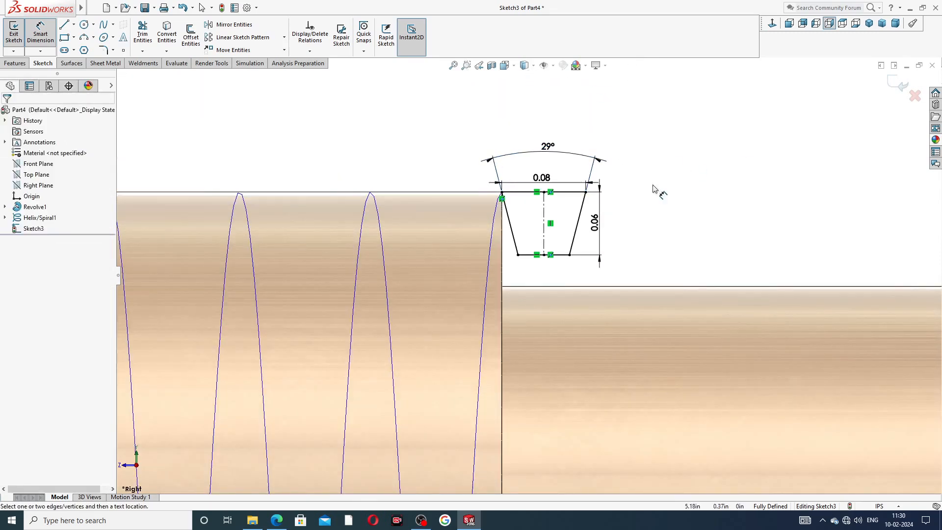
{"action": "scroll", "coordinate": [543, 258], "scroll_direction": "down", "scroll_amount": 2}
{"action": "right_click", "coordinate": [705, 173]}
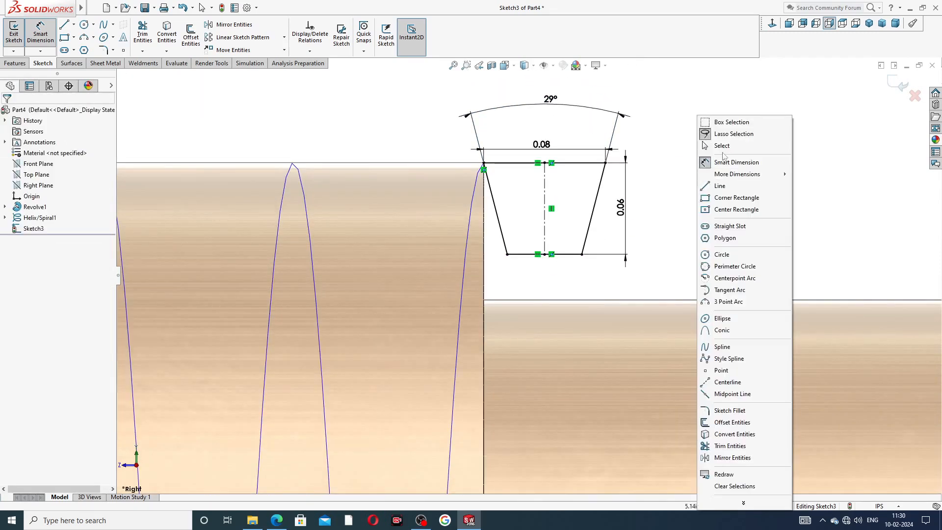
{"action": "left_click", "coordinate": [702, 145]}
Check the thread profile dimensions against the vice screw PDF drawing in Edge, then return to SOLIDWORKS and exit the profile sketch
{"action": "left_click", "coordinate": [277, 520]}
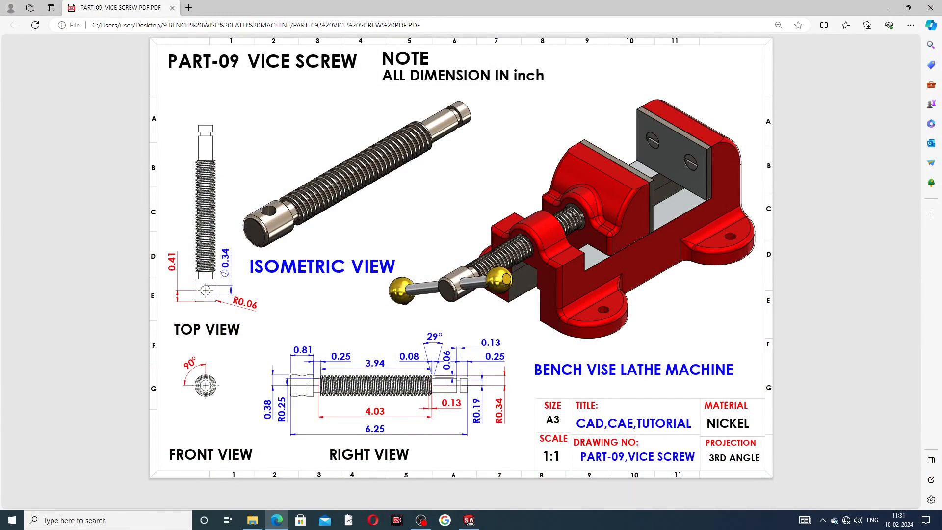
{"action": "left_click", "coordinate": [282, 522]}
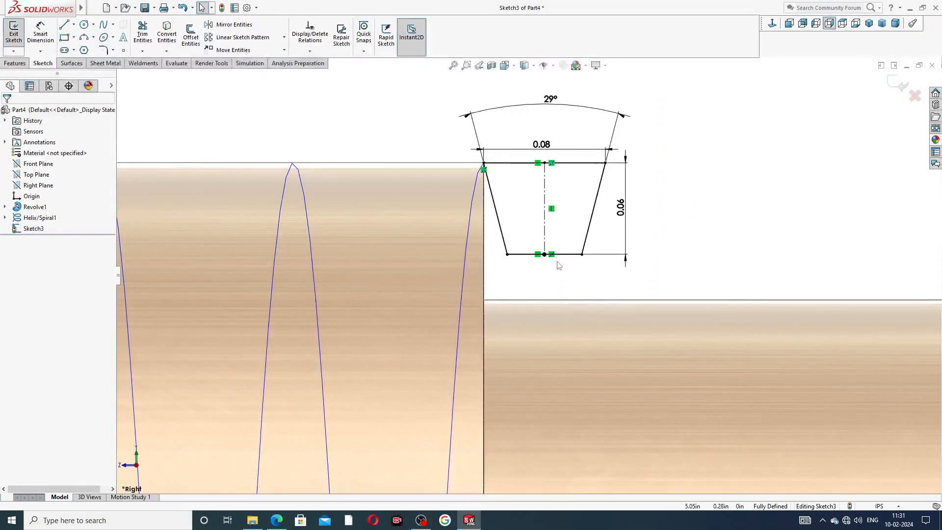
{"action": "scroll", "coordinate": [554, 259], "scroll_direction": "down", "scroll_amount": 2}
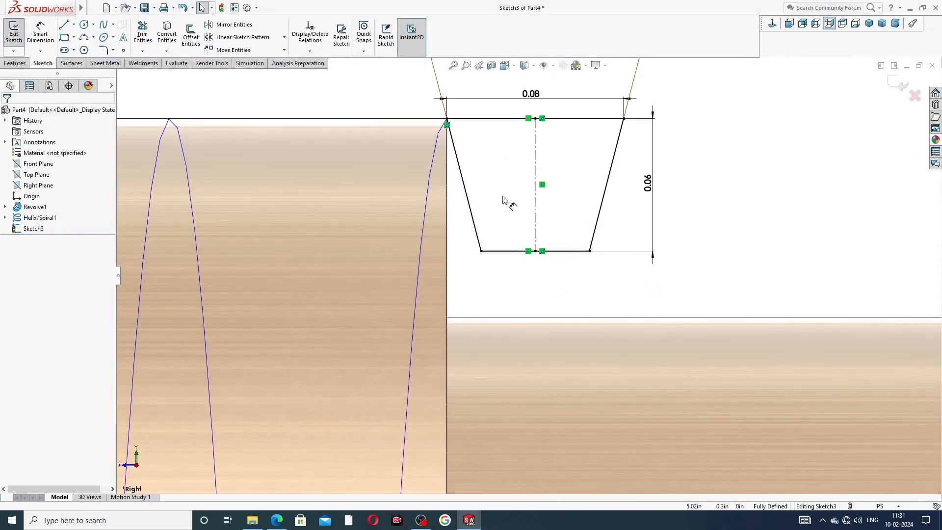
{"action": "left_click", "coordinate": [28, 65]}
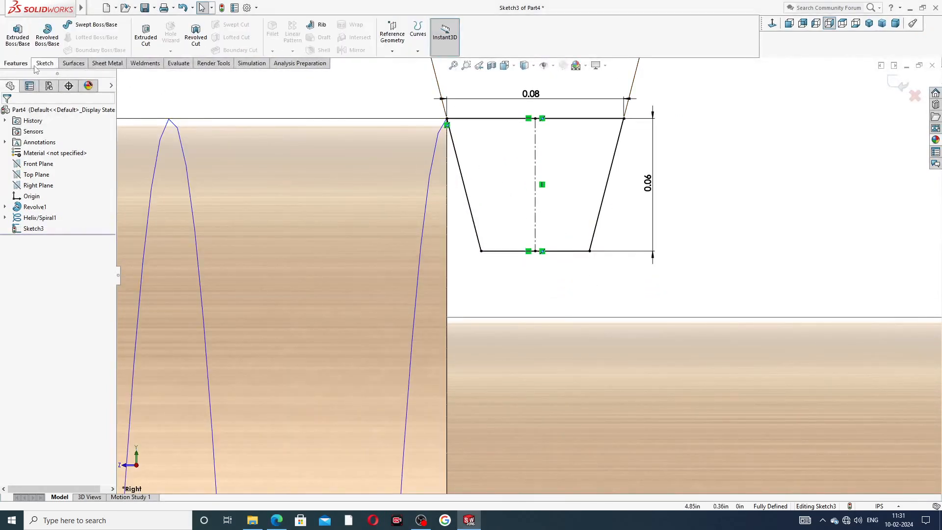
{"action": "left_click", "coordinate": [898, 92]}
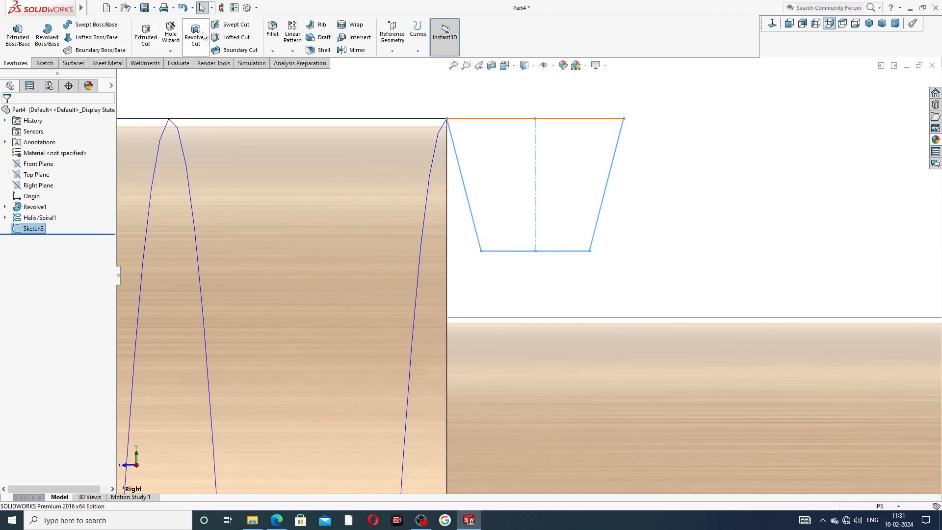
Cut the thread with a Swept Cut, using the trapezoid sketch as profile and the helix as path, and inspect it
{"action": "left_click", "coordinate": [231, 26]}
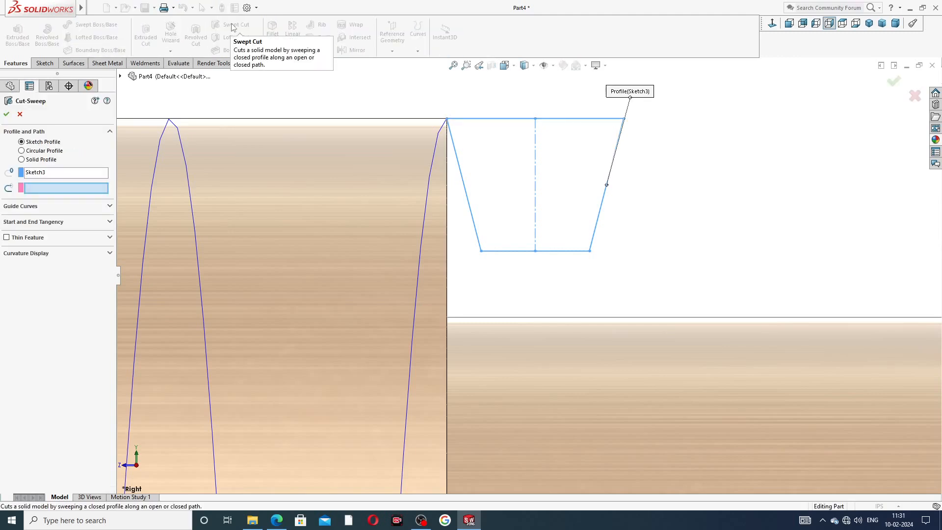
{"action": "scroll", "coordinate": [465, 168], "scroll_direction": "up", "scroll_amount": 3}
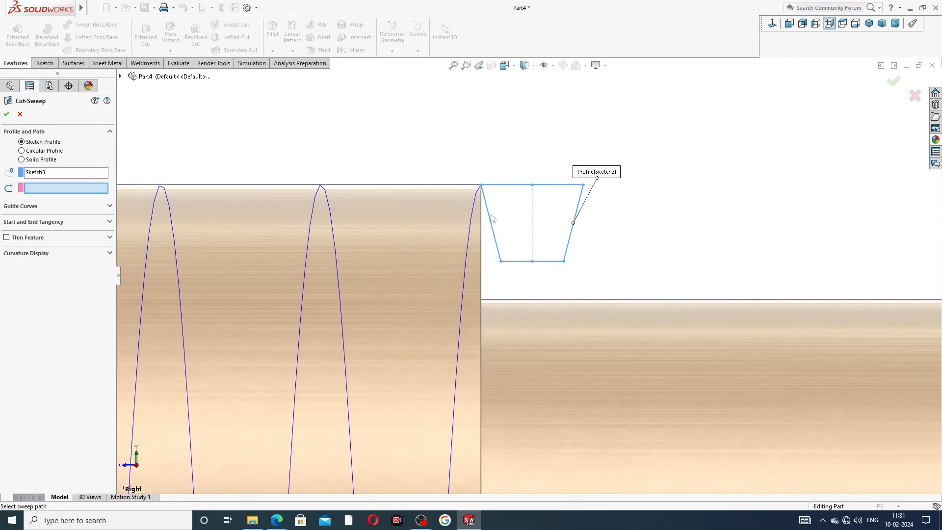
{"action": "left_click", "coordinate": [468, 255]}
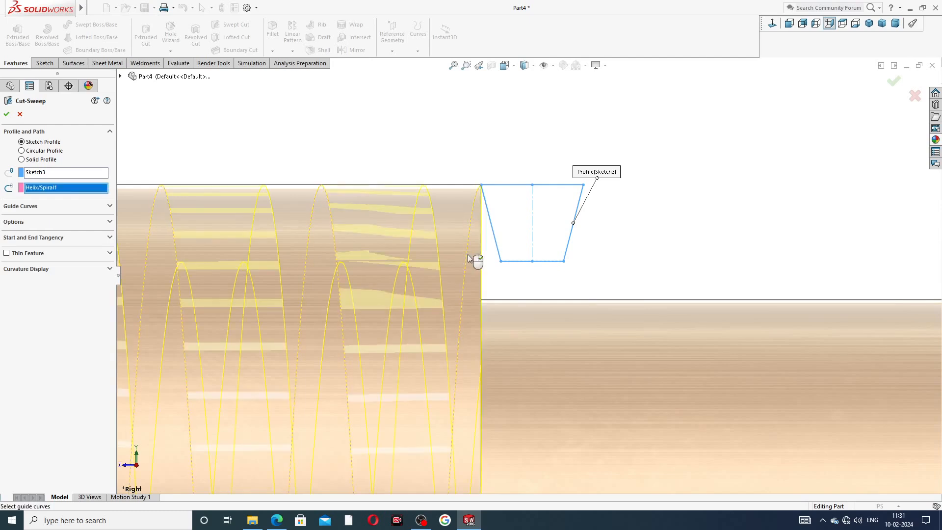
{"action": "scroll", "coordinate": [461, 253], "scroll_direction": "up", "scroll_amount": 5}
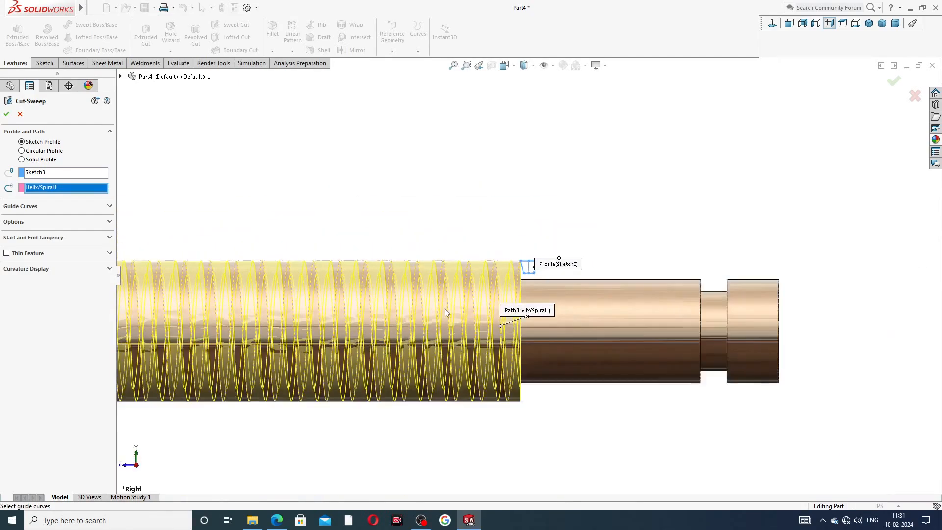
{"action": "scroll", "coordinate": [420, 304], "scroll_direction": "up", "scroll_amount": 4}
{"action": "scroll", "coordinate": [178, 290], "scroll_direction": "up", "scroll_amount": 2}
{"action": "scroll", "coordinate": [220, 302], "scroll_direction": "down", "scroll_amount": 2}
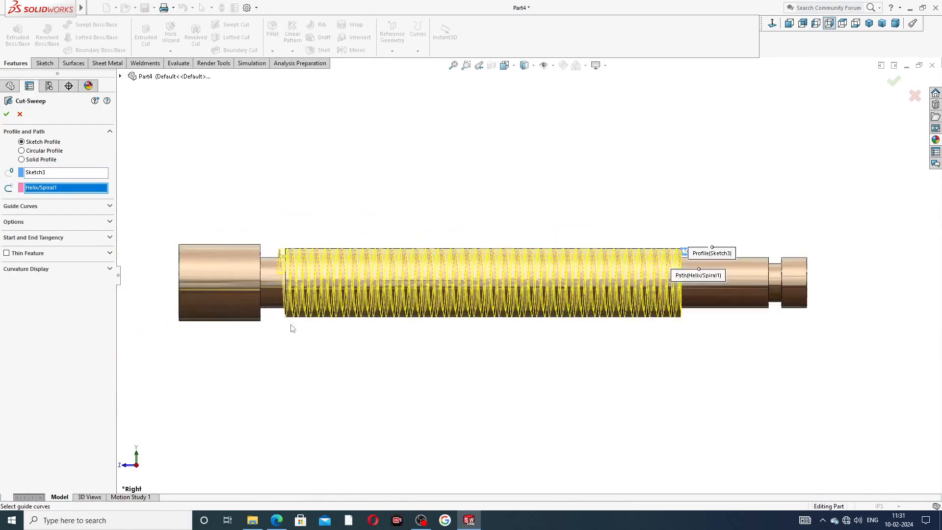
{"action": "left_click", "coordinate": [6, 115]}
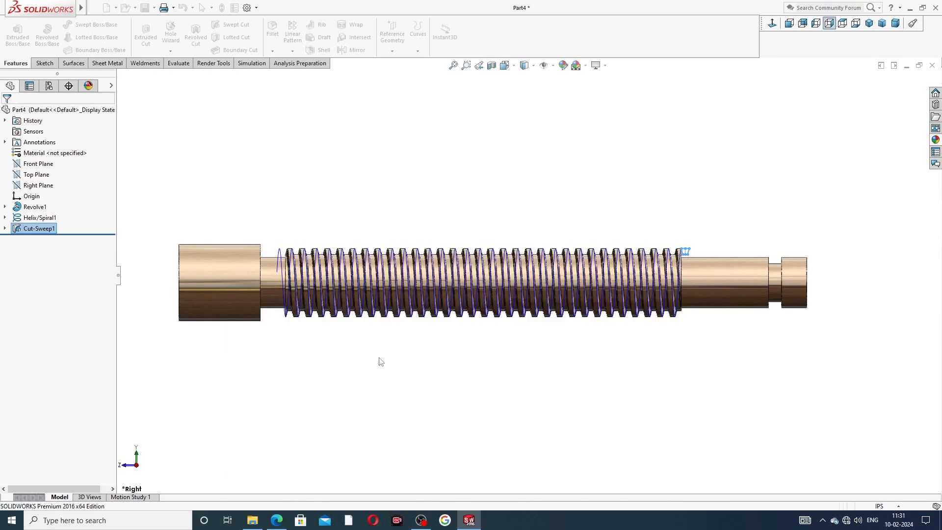
{"action": "left_click", "coordinate": [396, 371]}
{"action": "middle_click_drag", "start_coordinate": [395, 370], "coordinate": [422, 249]}
{"action": "scroll", "coordinate": [422, 250], "scroll_direction": "down", "scroll_amount": 4}
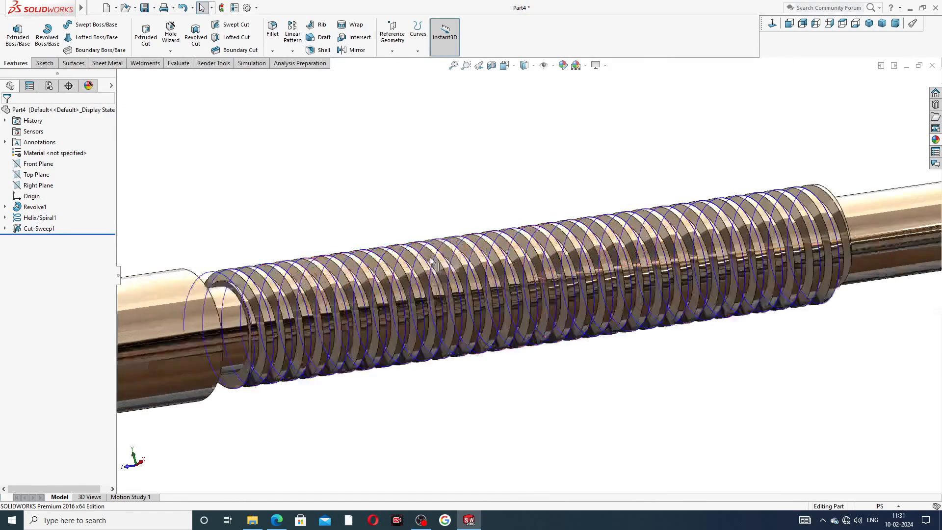
{"action": "left_click", "coordinate": [486, 237]}
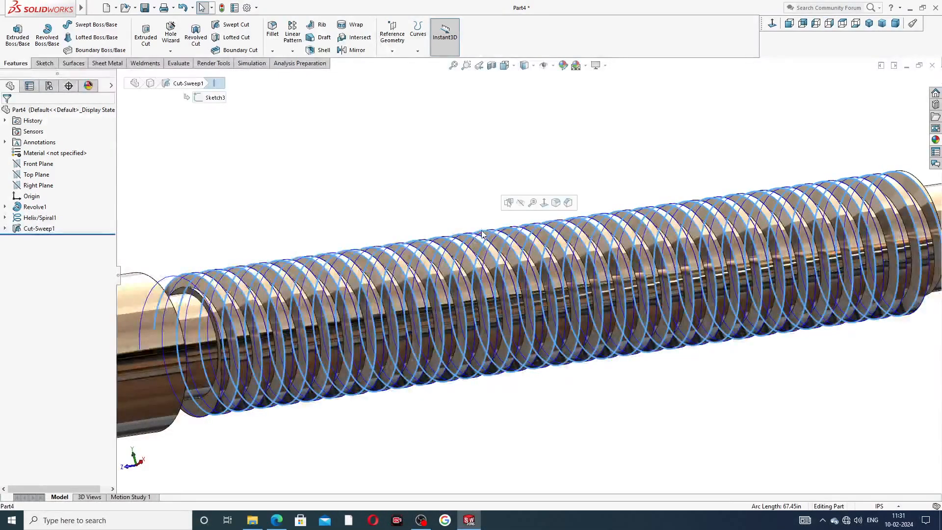
{"action": "left_click", "coordinate": [520, 203]}
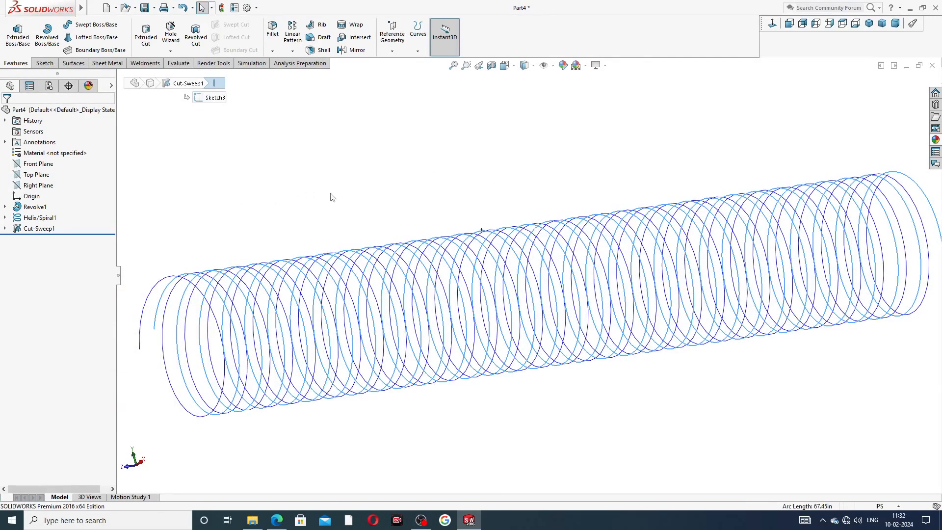
{"action": "key", "text": "ctrl+z"}
Hide the helix curve around the threaded section so only the solid screw is displayed
{"action": "middle_click_drag", "start_coordinate": [482, 244], "coordinate": [454, 230]}
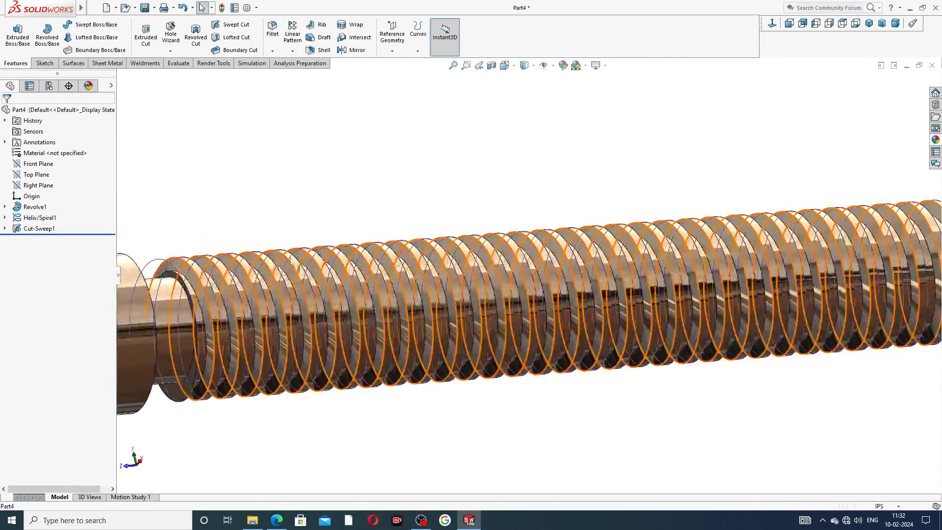
{"action": "left_click", "coordinate": [163, 267]}
{"action": "left_click", "coordinate": [197, 231]}
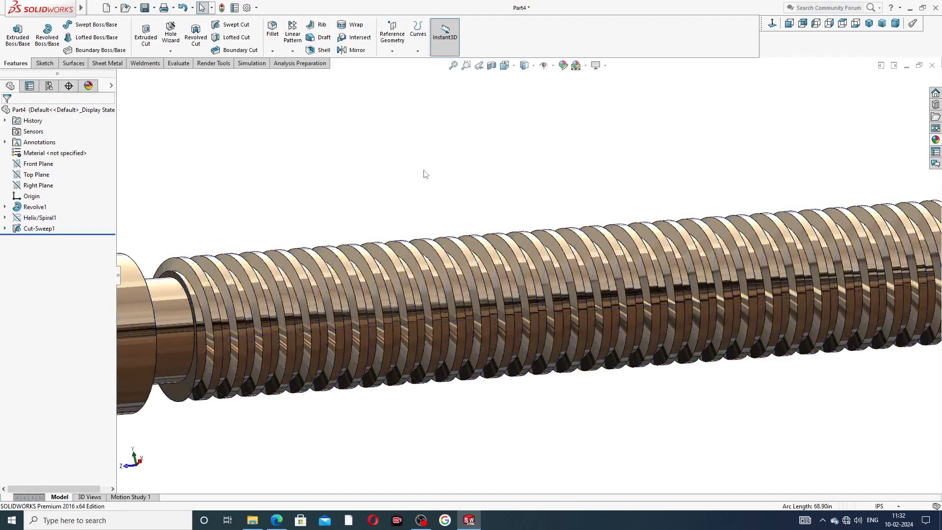
{"action": "scroll", "coordinate": [423, 173], "scroll_direction": "up", "scroll_amount": 5}
{"action": "mouse_move", "coordinate": [596, 264]}
{"action": "middle_mouse_down"}
{"action": "mouse_move", "coordinate": [513, 205]}
{"action": "mouse_move", "coordinate": [560, 137]}
{"action": "mouse_move", "coordinate": [585, 249]}
{"action": "middle_mouse_up"}
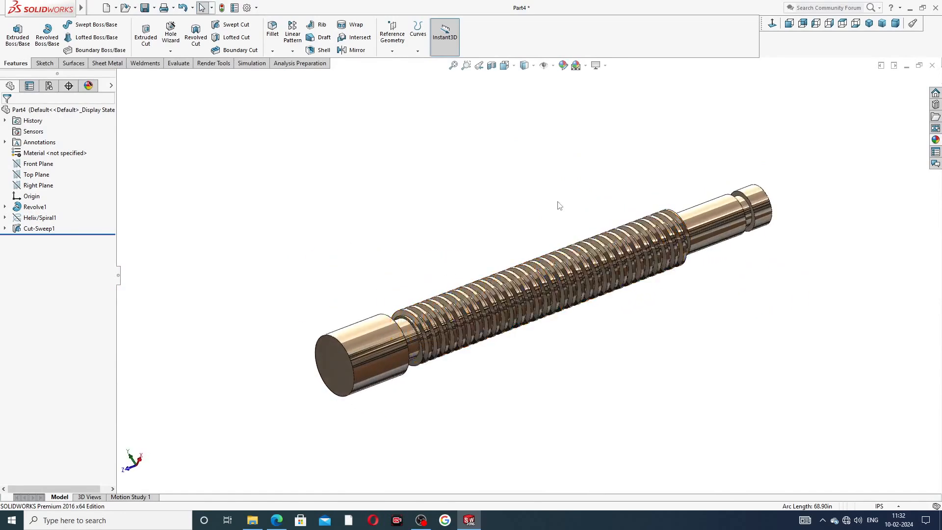
Save the part as Part4 in the Desktop's New folder
{"action": "key", "text": "ctrl+s"}
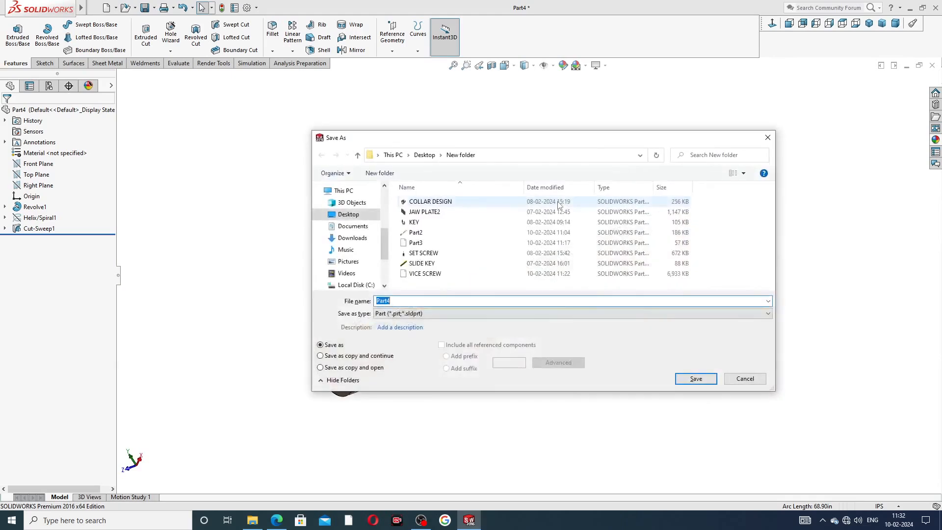
{"action": "left_click", "coordinate": [695, 378]}
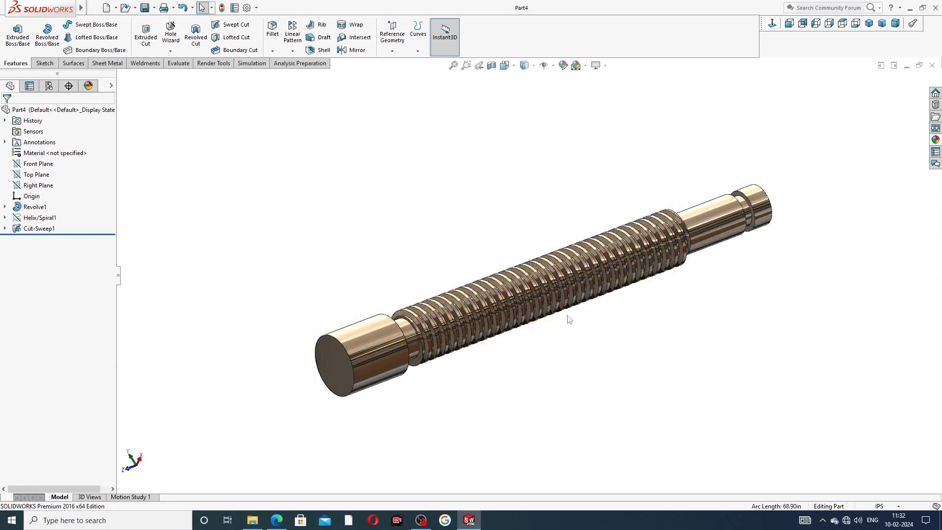
{"action": "middle_click_drag", "start_coordinate": [551, 343], "coordinate": [532, 347]}
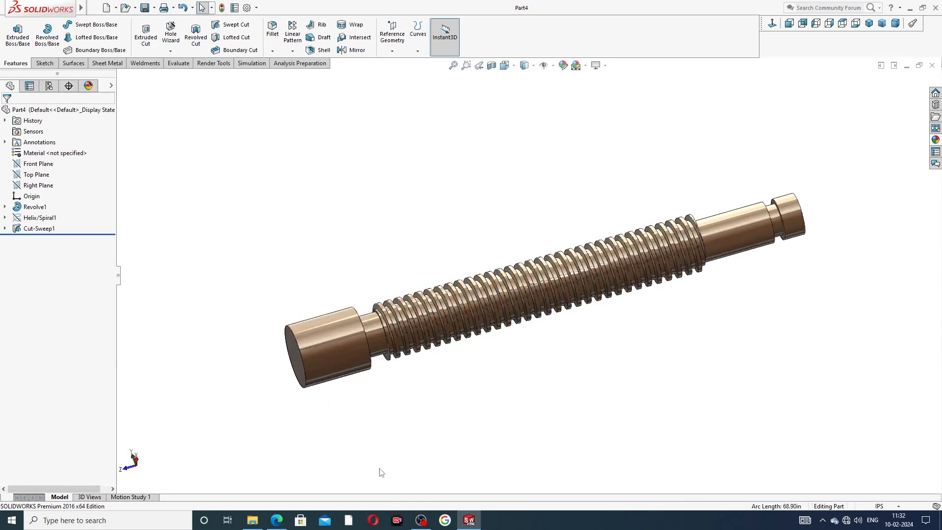
Check the vice screw PDF drawing in Edge, then return to SOLIDWORKS and start a sketch on the Top Plane, viewed normal to it
{"action": "left_click", "coordinate": [277, 520]}
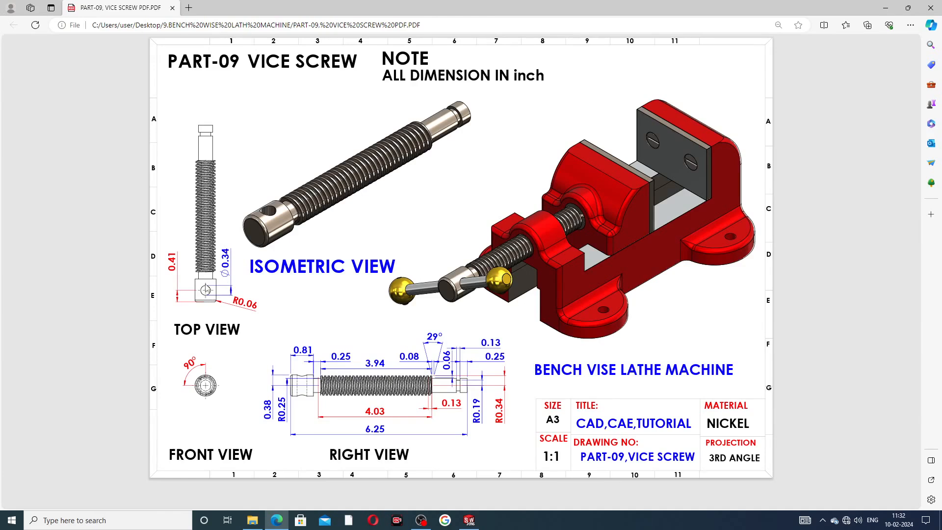
{"action": "left_click", "coordinate": [277, 519]}
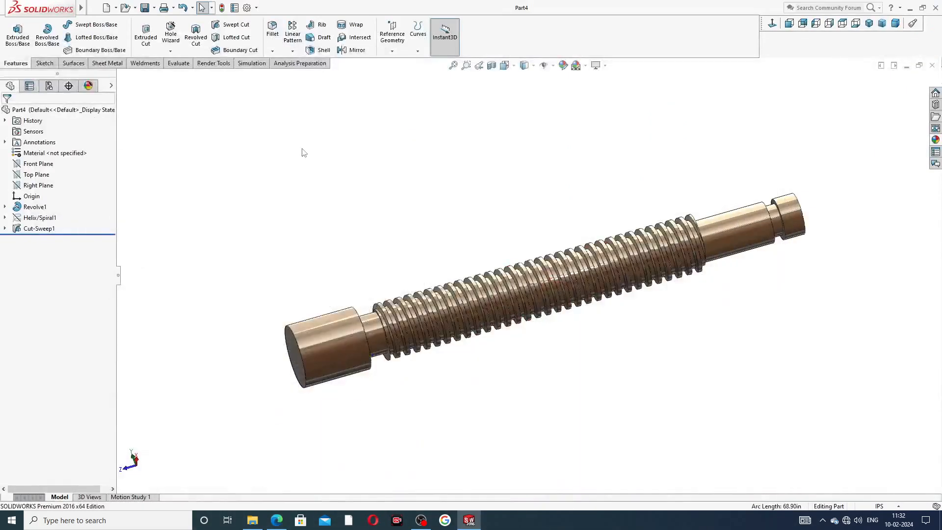
{"action": "left_click", "coordinate": [38, 178]}
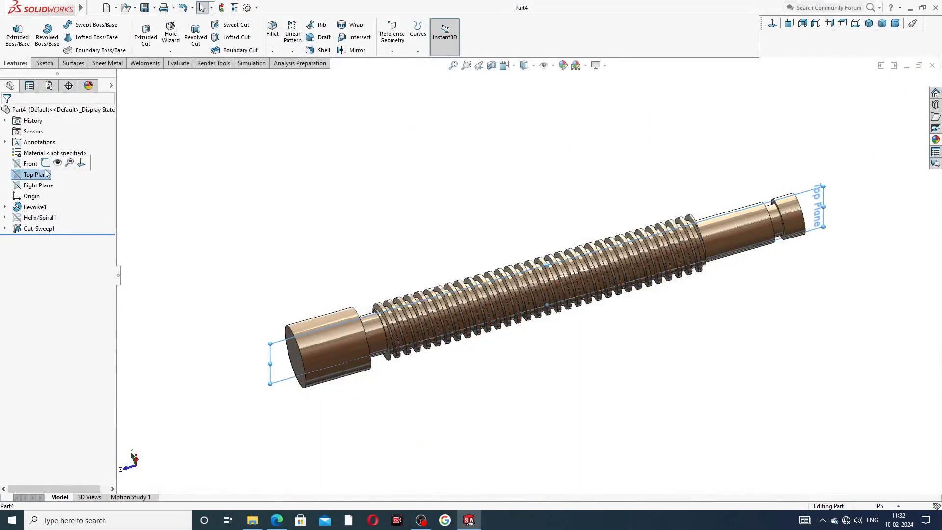
{"action": "left_click", "coordinate": [48, 167]}
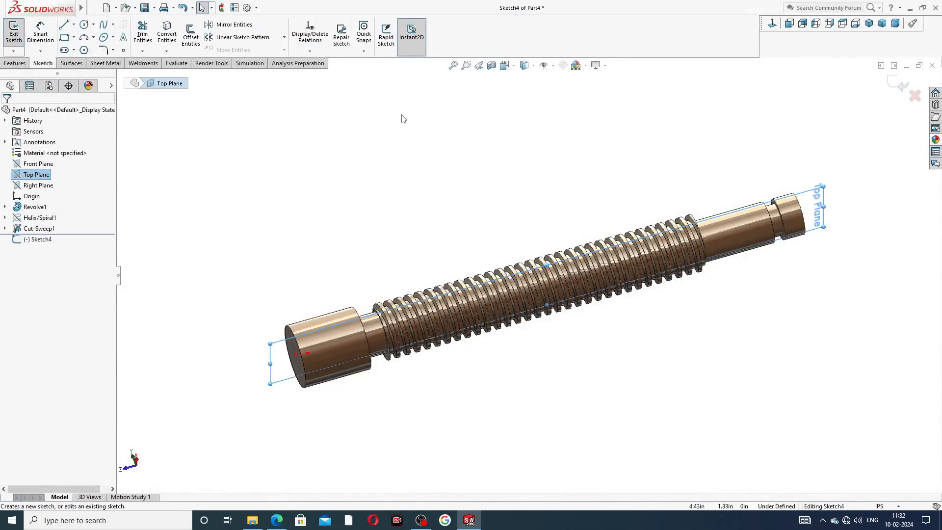
{"action": "left_click", "coordinate": [773, 23]}
Sketch a vertical centerline about 0.4 in long from the origin along the axis of the screw's large cylindrical head
{"action": "scroll", "coordinate": [548, 440], "scroll_direction": "down", "scroll_amount": 2}
{"action": "scroll", "coordinate": [548, 441], "scroll_direction": "down", "scroll_amount": 5}
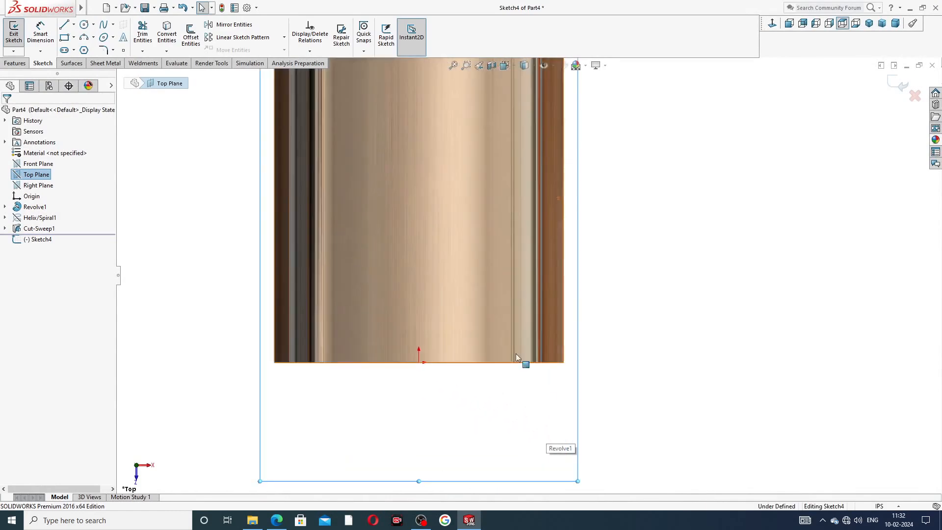
{"action": "scroll", "coordinate": [344, 157], "scroll_direction": "up", "scroll_amount": 2}
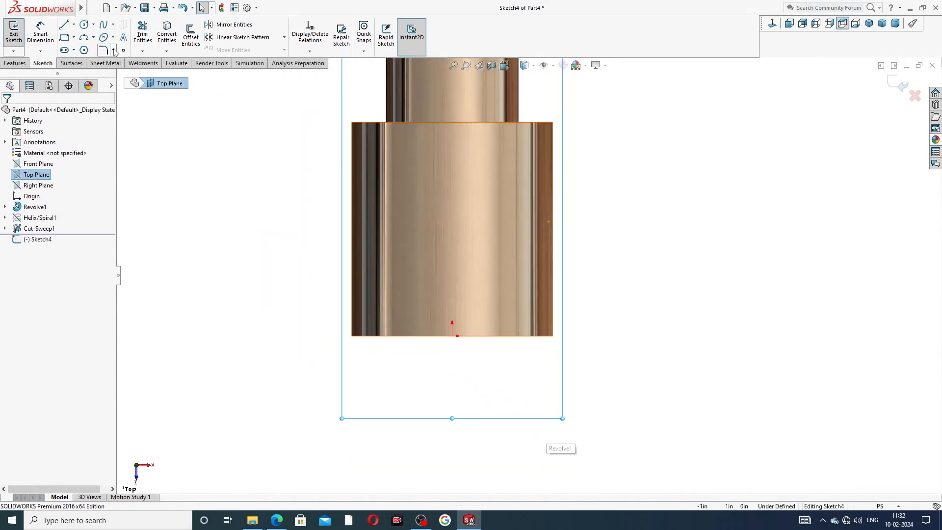
{"action": "left_click", "coordinate": [74, 24]}
{"action": "left_click", "coordinate": [78, 45]}
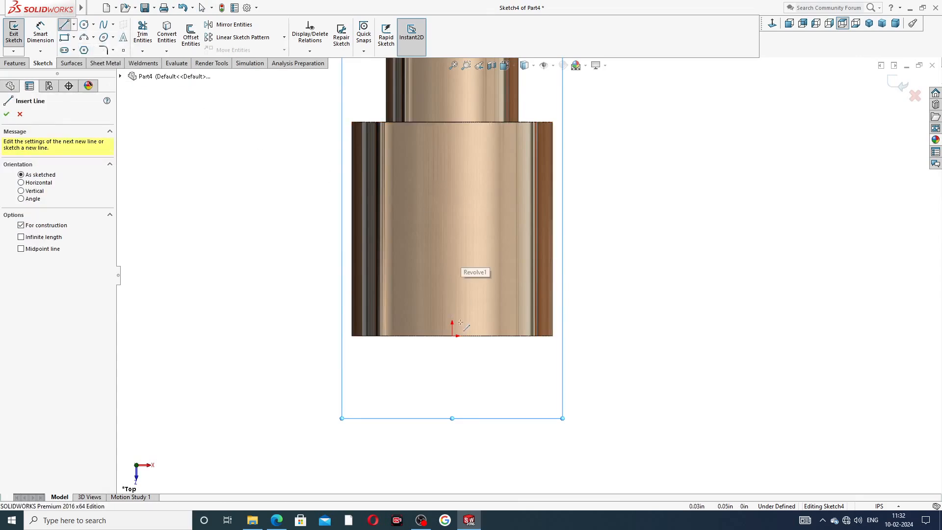
{"action": "left_click", "coordinate": [452, 335]}
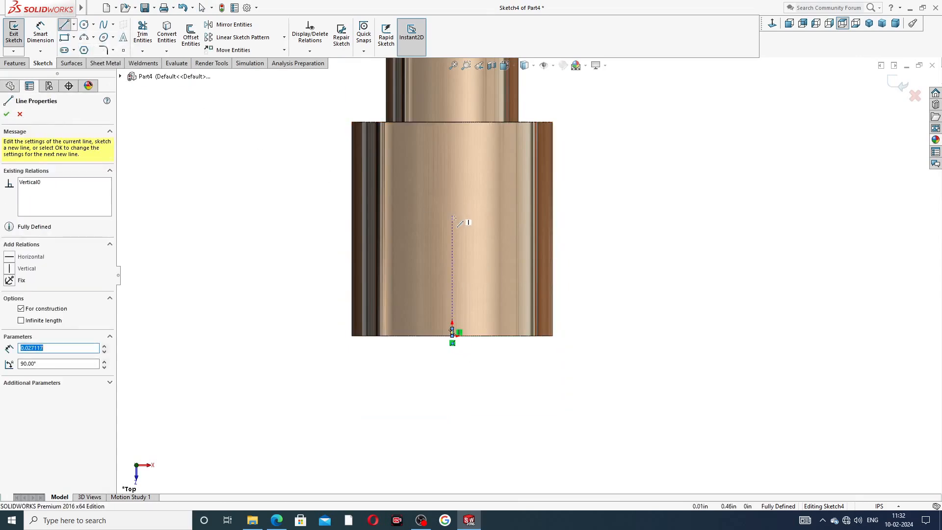
{"action": "right_click", "coordinate": [483, 192]}
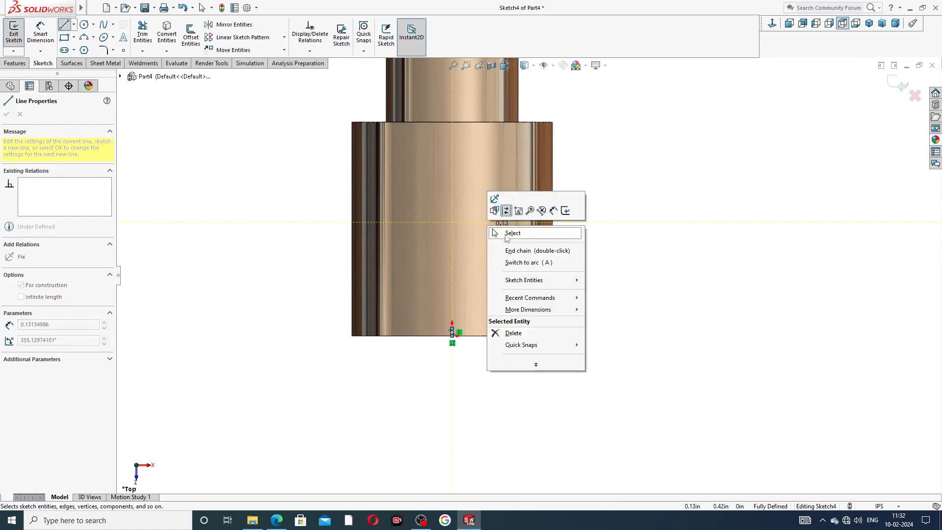
{"action": "left_click", "coordinate": [502, 235]}
{"action": "left_click", "coordinate": [452, 208]}
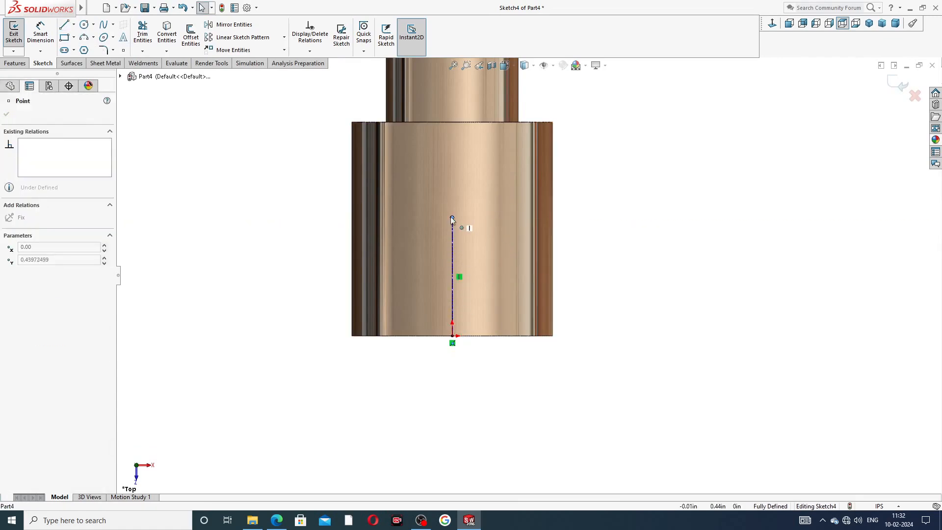
{"action": "left_click_drag", "start_coordinate": [452, 207], "coordinate": [453, 231]}
{"action": "left_click", "coordinate": [599, 185]}
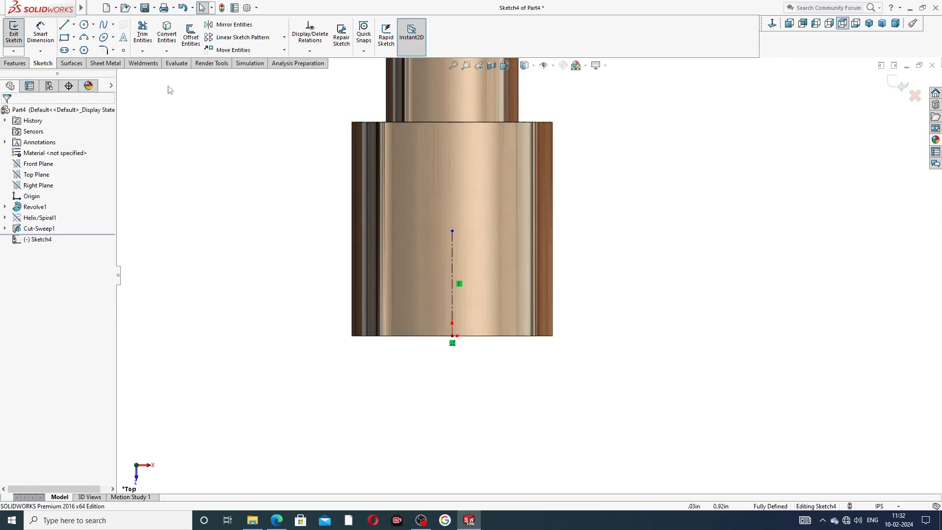
Draw a circle about 0.36 in in diameter centred on the free end of the centerline
{"action": "left_click", "coordinate": [86, 27]}
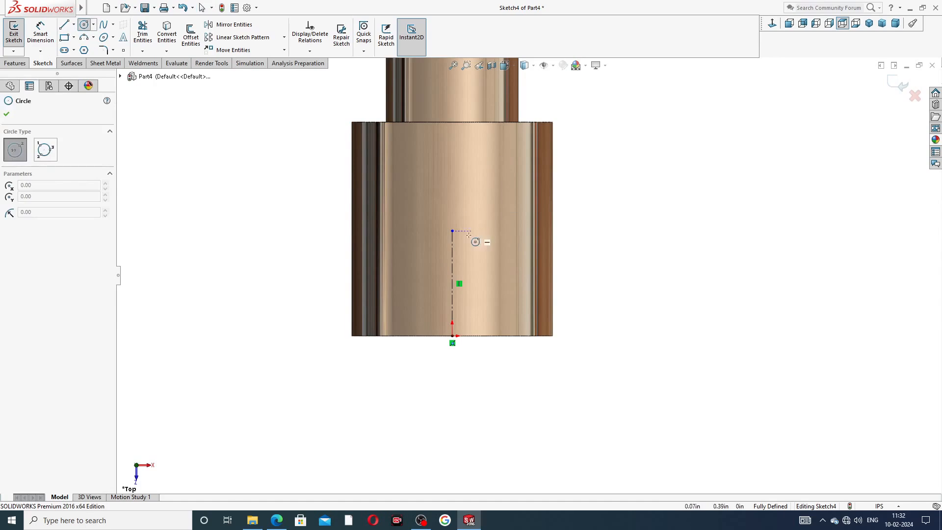
{"action": "left_click", "coordinate": [452, 231]}
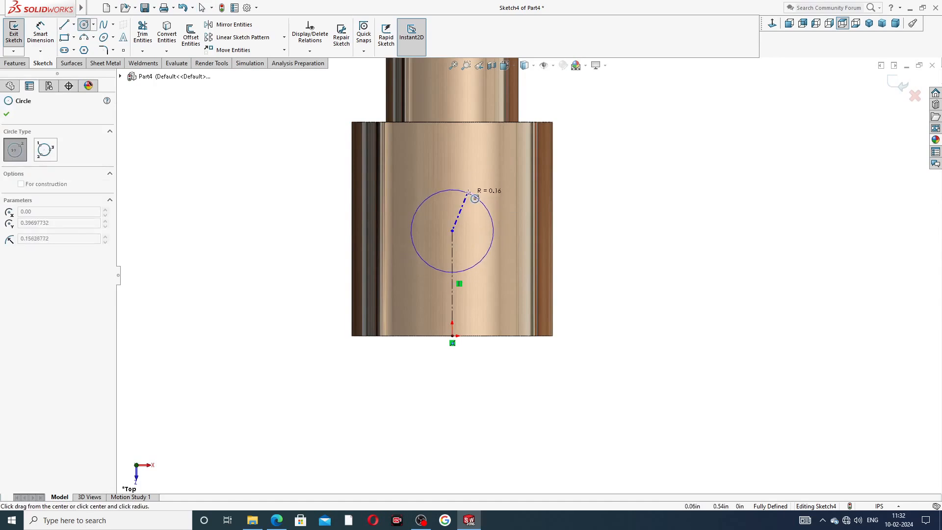
{"action": "left_click", "coordinate": [485, 197]}
{"action": "right_click", "coordinate": [581, 179]}
{"action": "left_click", "coordinate": [616, 190]}
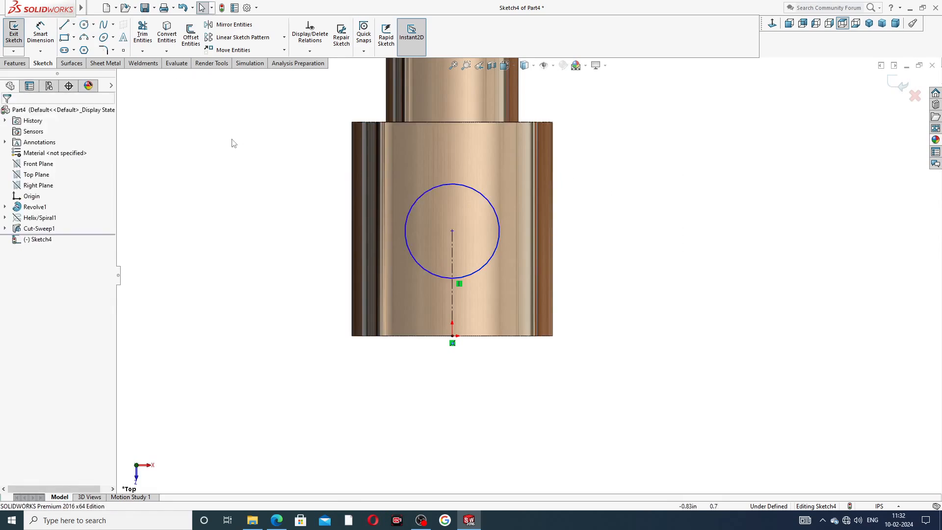
Dimension the circle's diameter as 0.34 in, checking the value in the vice screw PDF drawing in Edge
{"action": "left_click", "coordinate": [49, 42]}
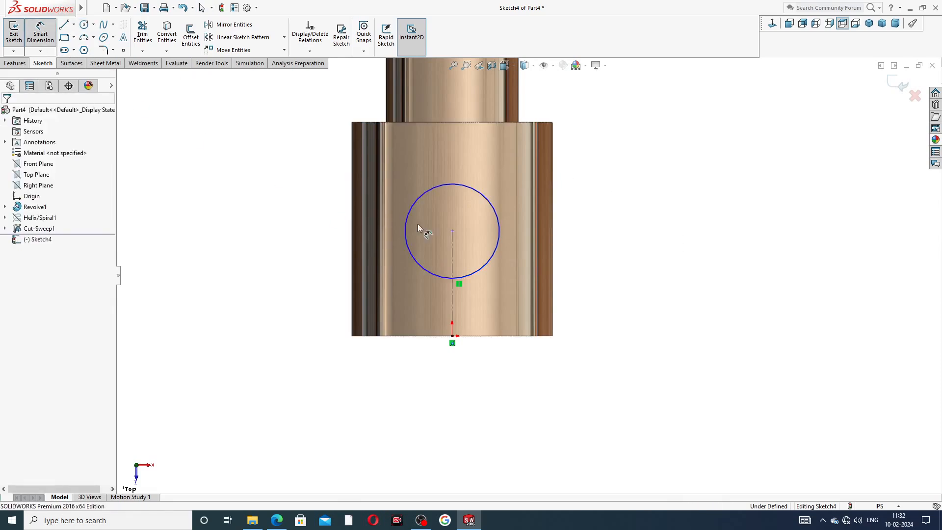
{"action": "left_click", "coordinate": [499, 223]}
{"action": "left_click", "coordinate": [581, 230]}
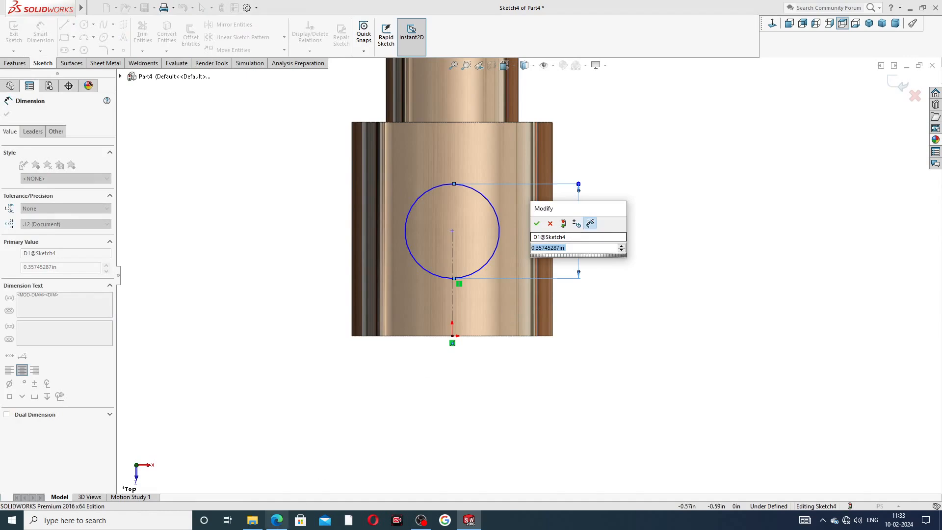
{"action": "left_click", "coordinate": [278, 523]}
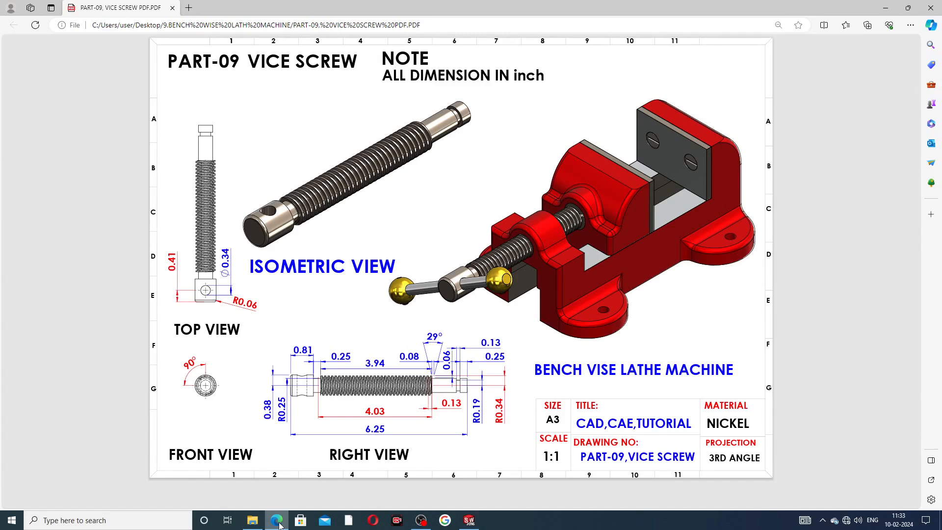
{"action": "left_click", "coordinate": [278, 523]}
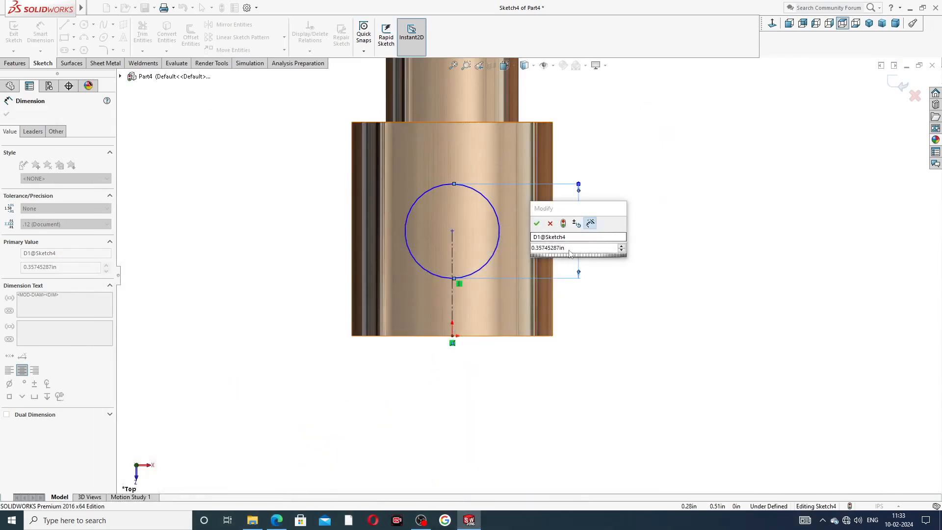
{"action": "type", "text": ".25"}
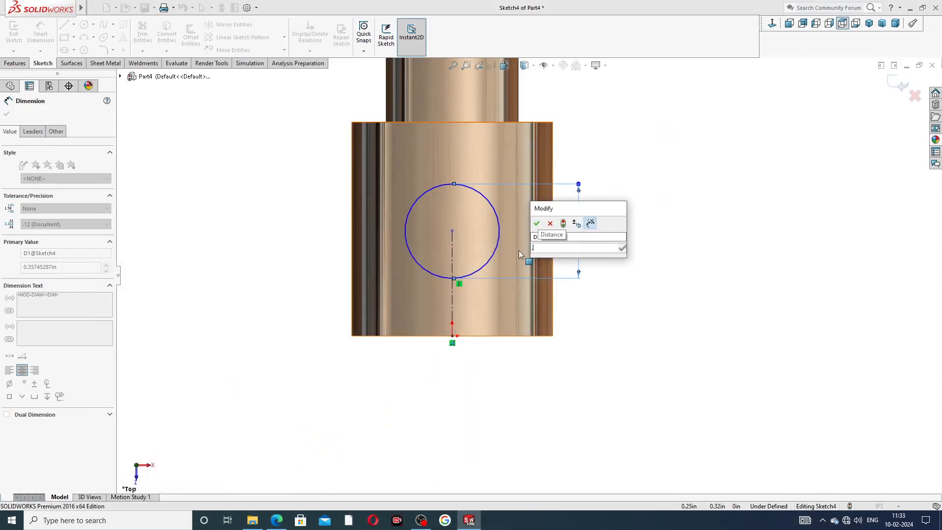
{"action": "key", "text": "Return"}
{"action": "left_click", "coordinate": [619, 214]}
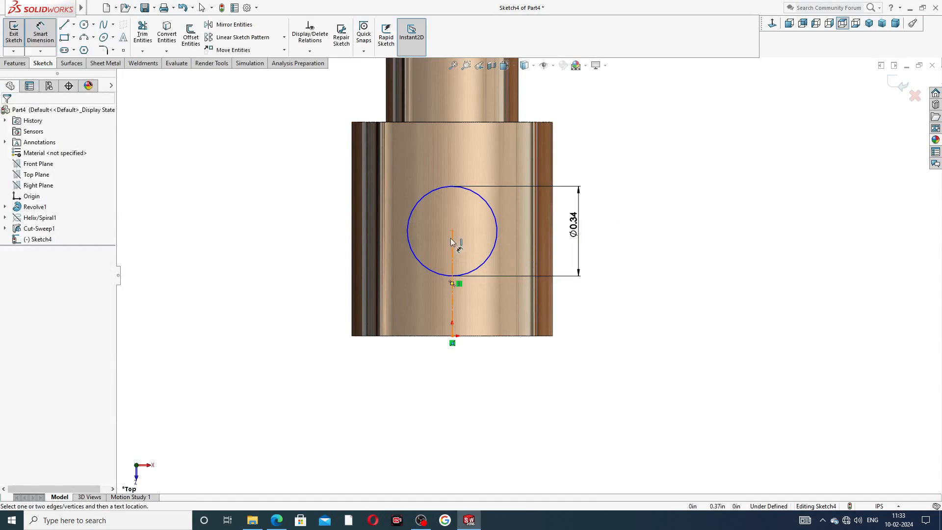
Dimension the distance from the origin to the circle's centre as 0.41 in and finish dimensioning
{"action": "left_click", "coordinate": [452, 231]}
{"action": "left_click", "coordinate": [452, 336]}
{"action": "left_click", "coordinate": [313, 285]}
{"action": "type", "text": ".41"}
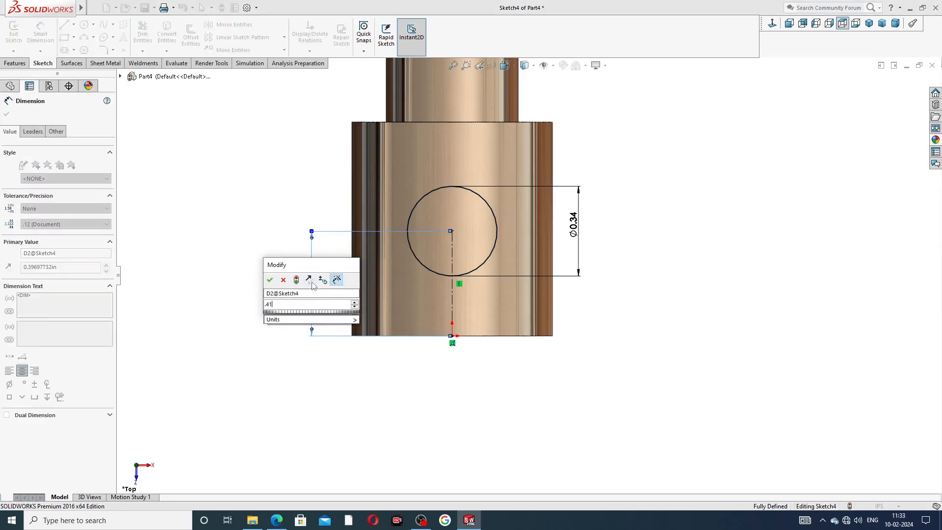
{"action": "key", "text": "Return"}
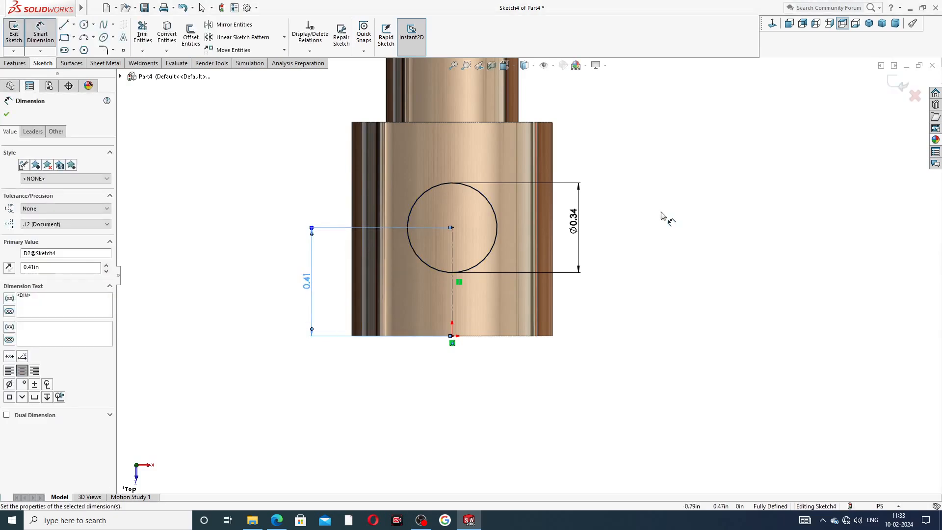
{"action": "right_click", "coordinate": [666, 140]}
{"action": "left_click", "coordinate": [684, 146]}
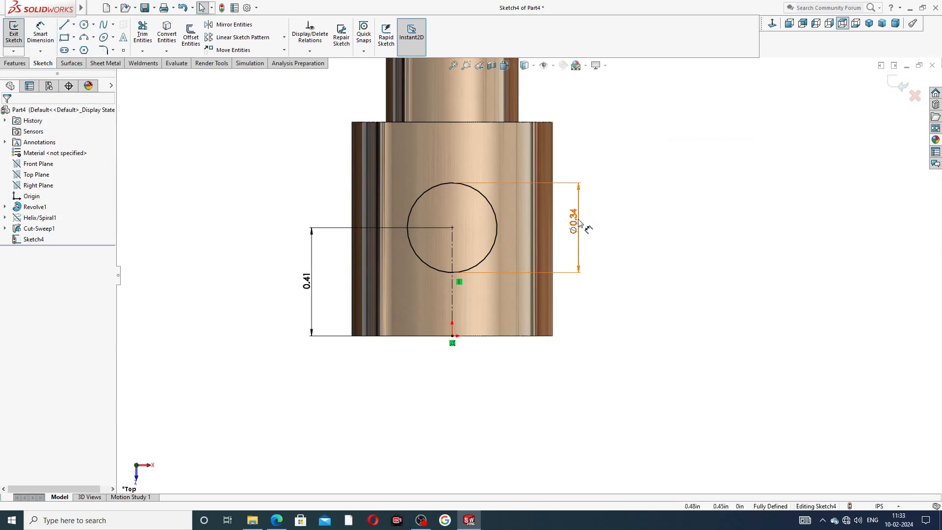
{"action": "left_click", "coordinate": [572, 225]}
{"action": "left_click", "coordinate": [267, 148]}
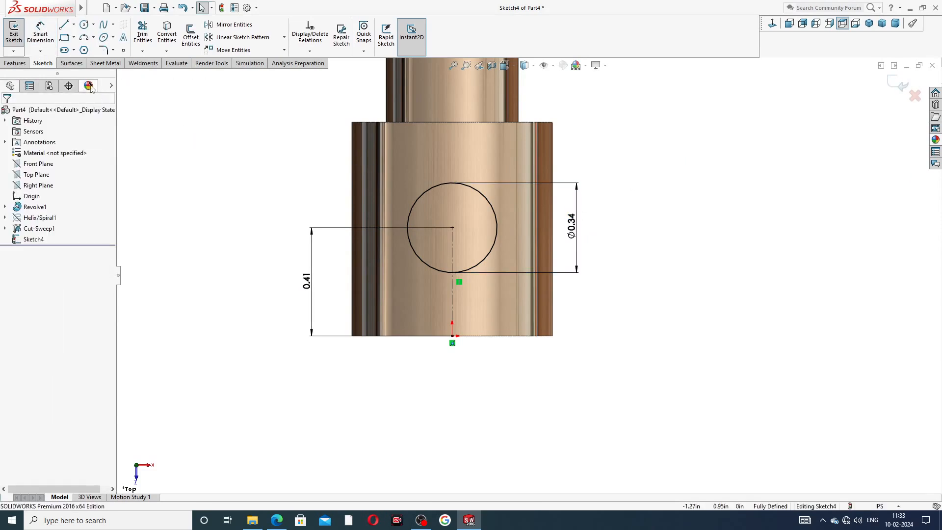
Cut the 0.34 in circle through the screw head with an Extruded Cut set to Through All - Both
{"action": "left_click", "coordinate": [15, 63]}
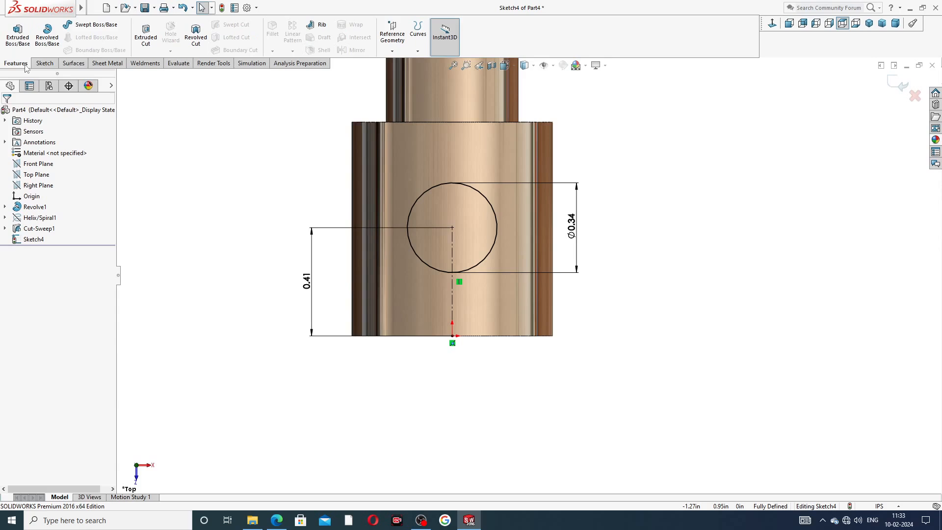
{"action": "left_click", "coordinate": [146, 35]}
{"action": "left_click", "coordinate": [39, 174]}
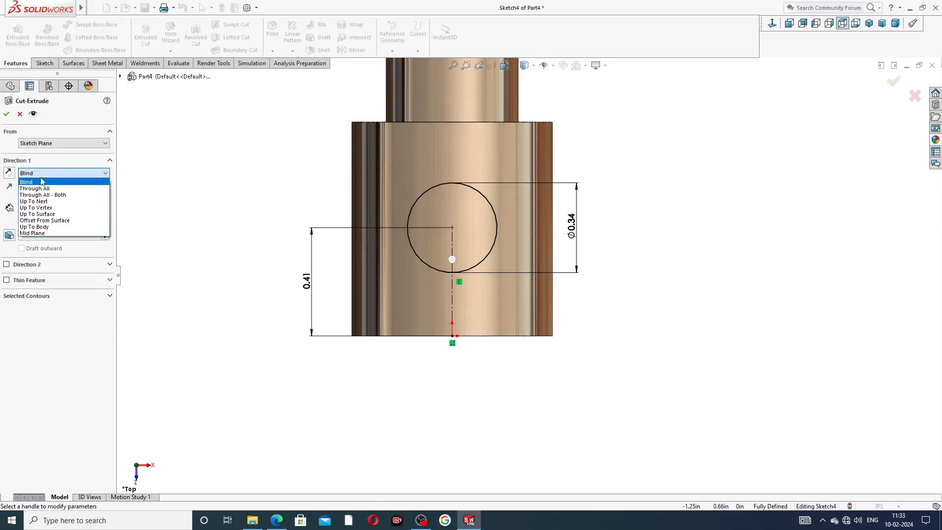
{"action": "left_click", "coordinate": [39, 191]}
{"action": "middle_click_drag", "start_coordinate": [208, 229], "coordinate": [246, 244]}
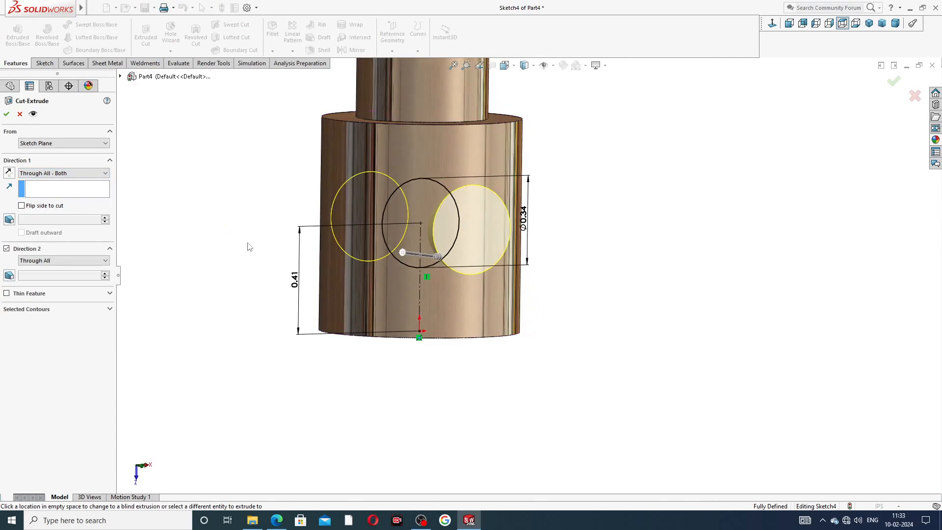
{"action": "left_click", "coordinate": [5, 114]}
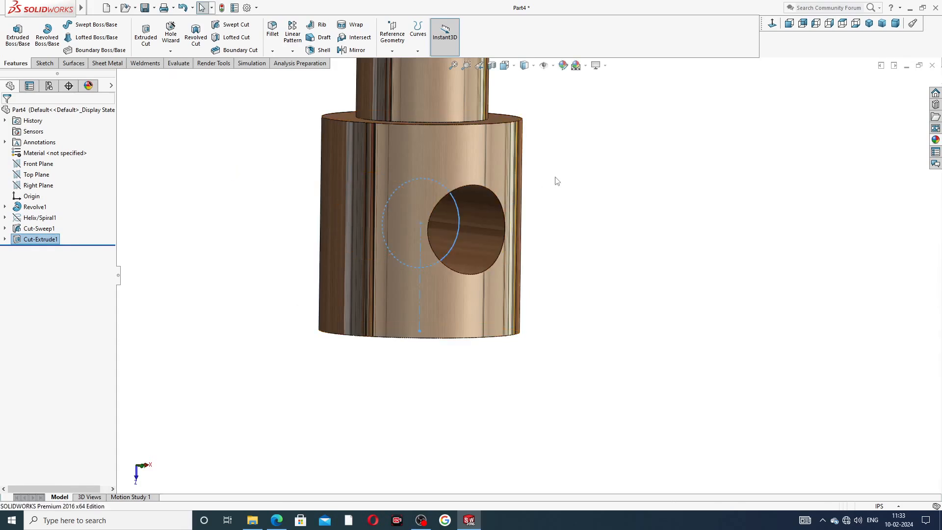
{"action": "left_click", "coordinate": [583, 173]}
{"action": "scroll", "coordinate": [593, 147], "scroll_direction": "up", "scroll_amount": 8}
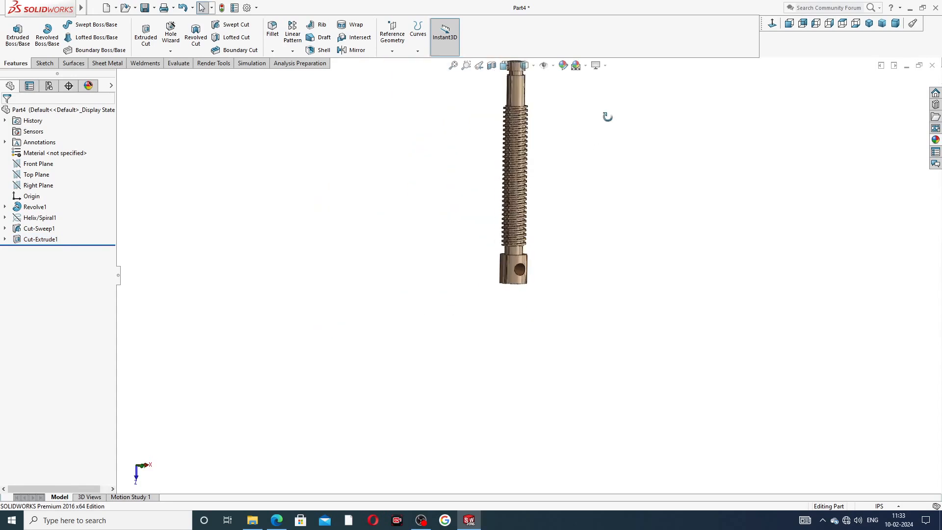
{"action": "middle_click_drag", "start_coordinate": [604, 113], "coordinate": [608, 42]}
{"action": "middle_click_drag", "start_coordinate": [554, 140], "coordinate": [526, 193]}
{"action": "middle_click_drag", "start_coordinate": [573, 213], "coordinate": [604, 213]}
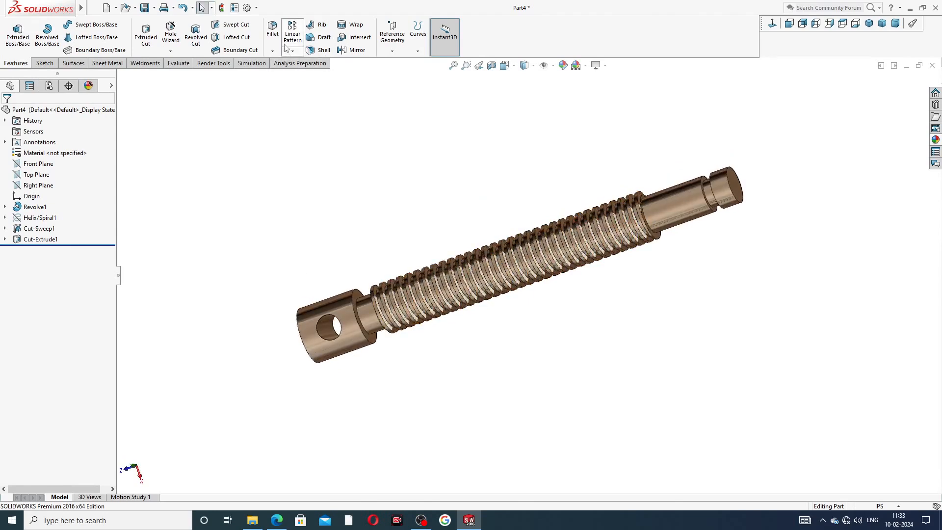
Fillet the outer end edge of the screw head with a 0.06 in radius, checking the value in the PDF drawing in Edge
{"action": "left_click", "coordinate": [273, 30]}
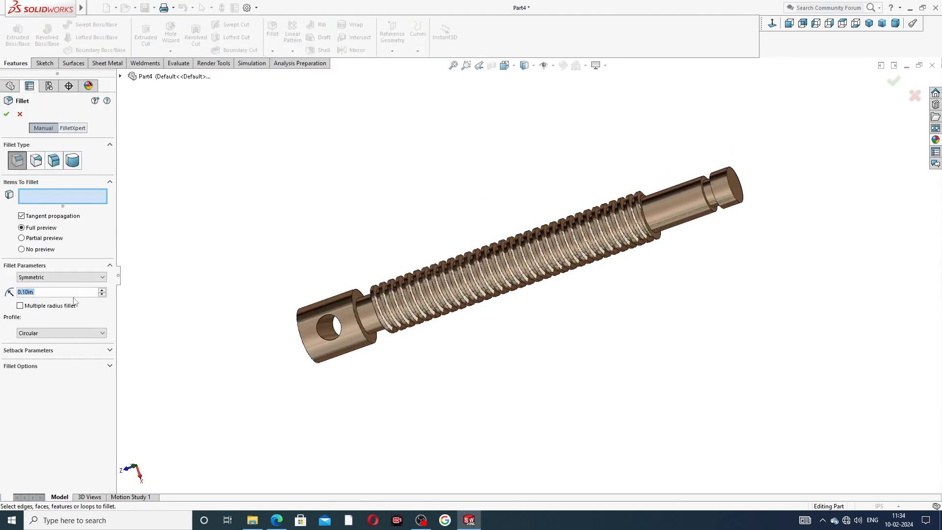
{"action": "type", "text": ".06"}
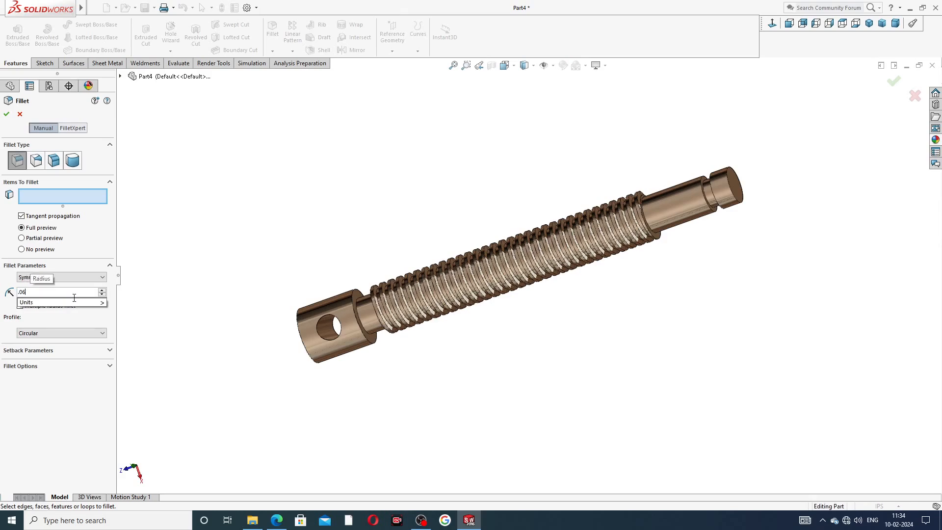
{"action": "key", "text": "Return"}
{"action": "left_click", "coordinate": [276, 520]}
{"action": "left_click", "coordinate": [278, 522]}
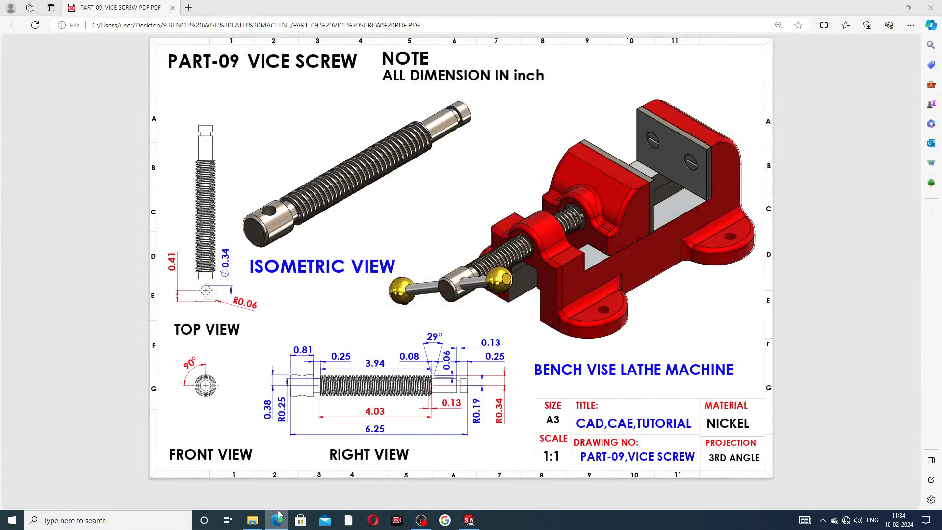
{"action": "scroll", "coordinate": [317, 328], "scroll_direction": "down", "scroll_amount": 5}
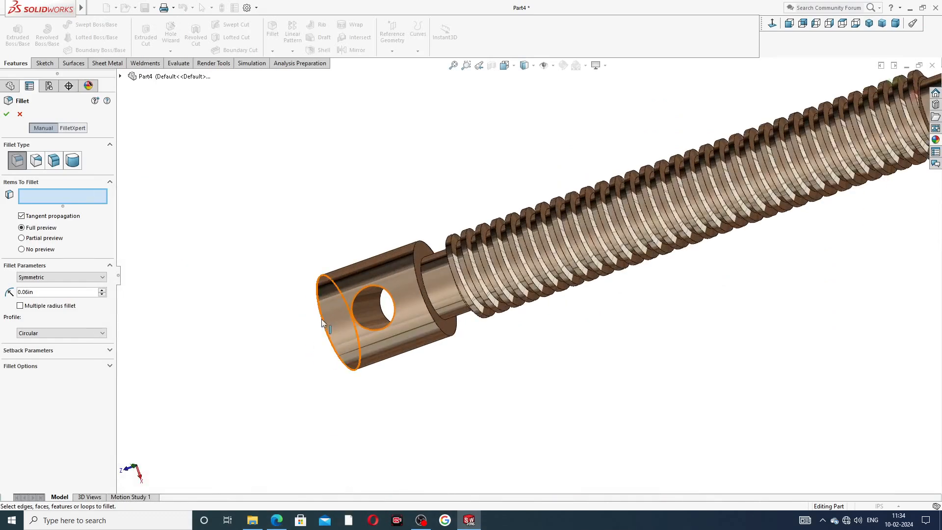
{"action": "left_click", "coordinate": [320, 324]}
{"action": "left_click", "coordinate": [5, 115]}
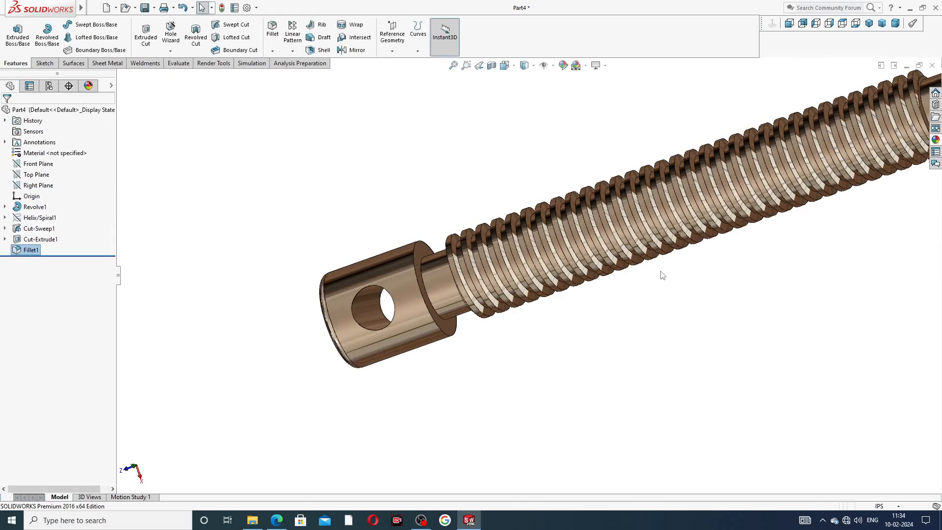
Color the swept-cut thread feature dark grey (RGB 64, 64, 64)
{"action": "scroll", "coordinate": [647, 299], "scroll_direction": "up", "scroll_amount": 5}
{"action": "middle_click_drag", "start_coordinate": [669, 252], "coordinate": [694, 141]}
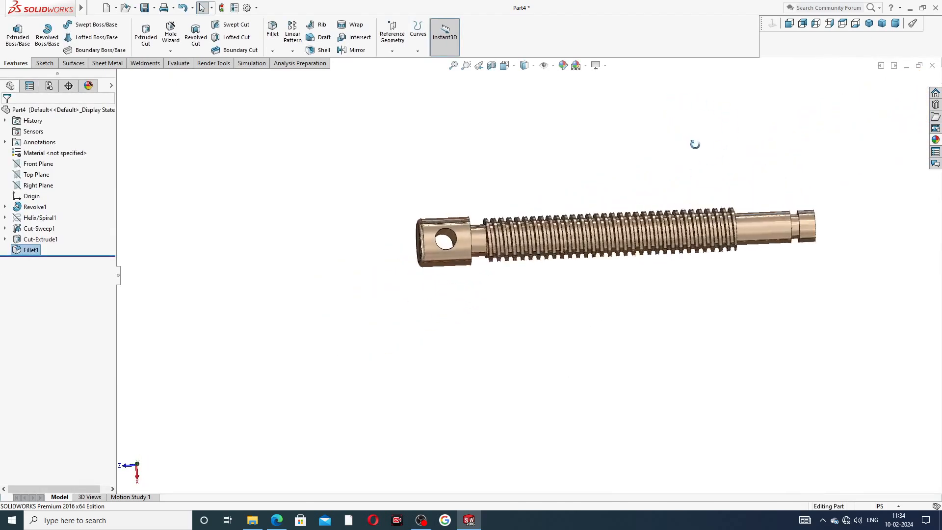
{"action": "scroll", "coordinate": [669, 188], "scroll_direction": "down", "scroll_amount": 2}
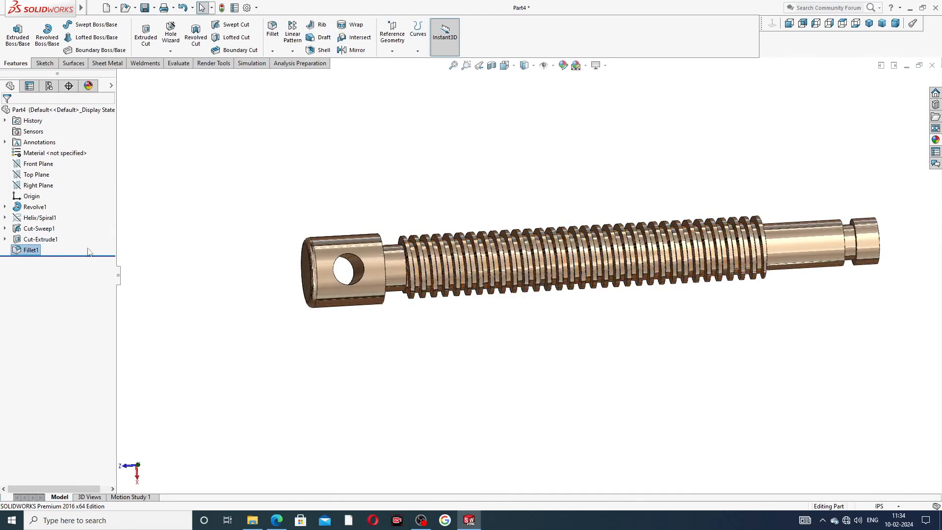
{"action": "left_click", "coordinate": [39, 229]}
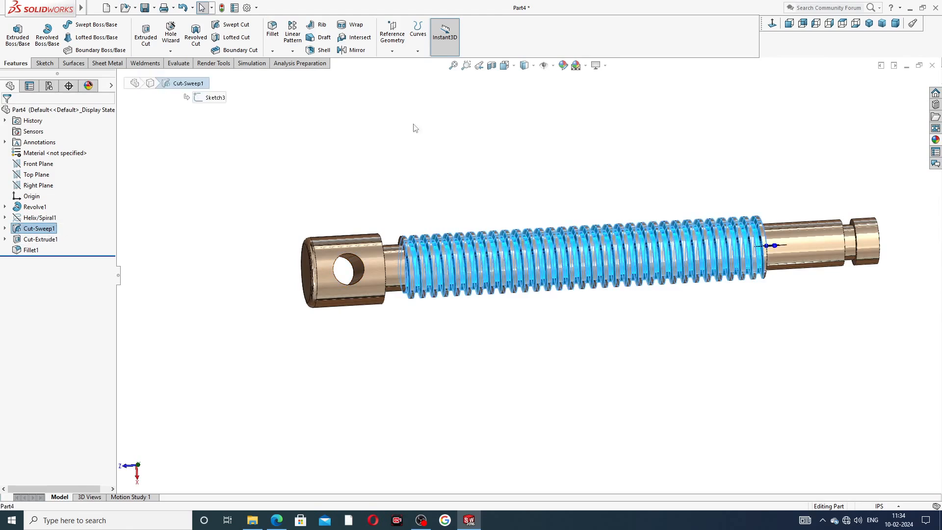
{"action": "left_click", "coordinate": [564, 66]}
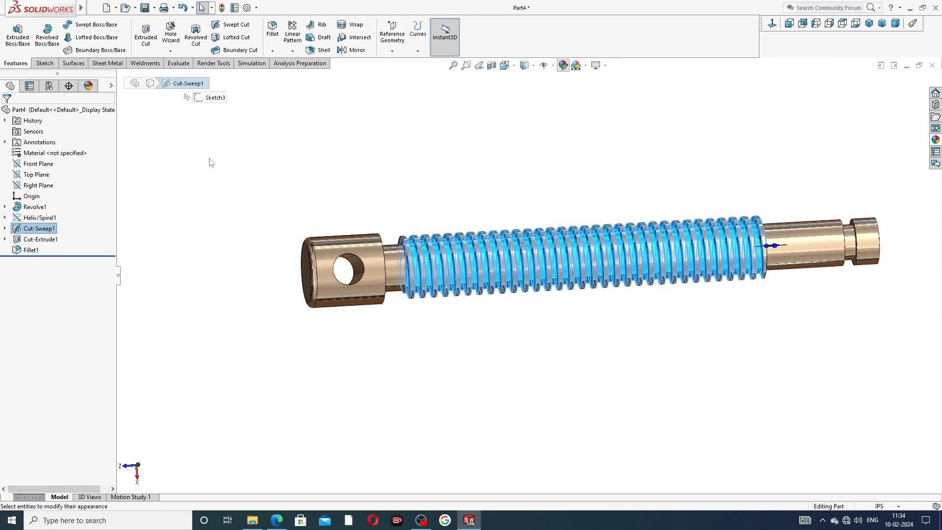
{"action": "left_click", "coordinate": [79, 319]}
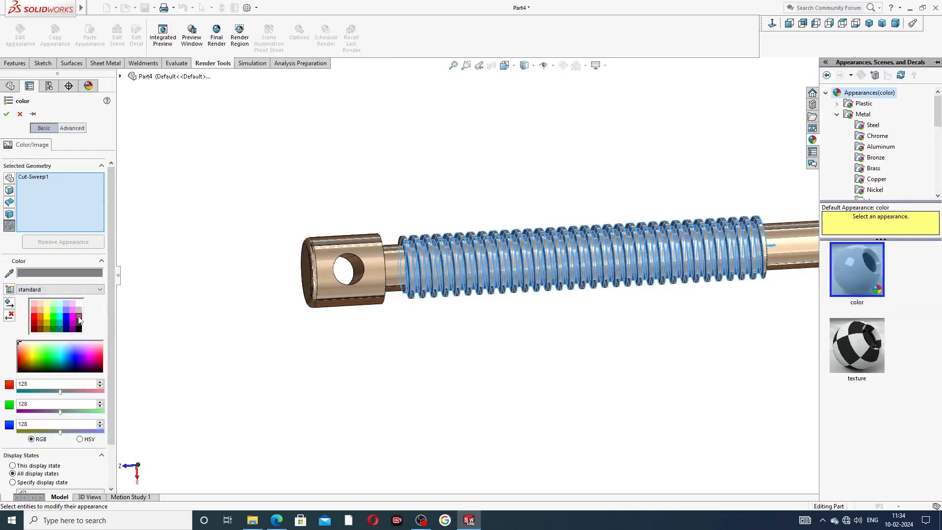
{"action": "left_click", "coordinate": [79, 324]}
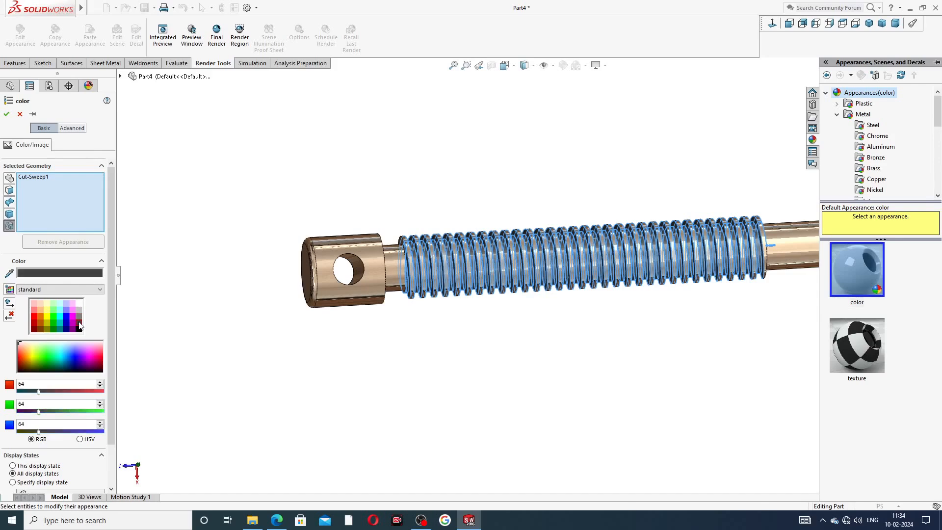
{"action": "left_click", "coordinate": [6, 114]}
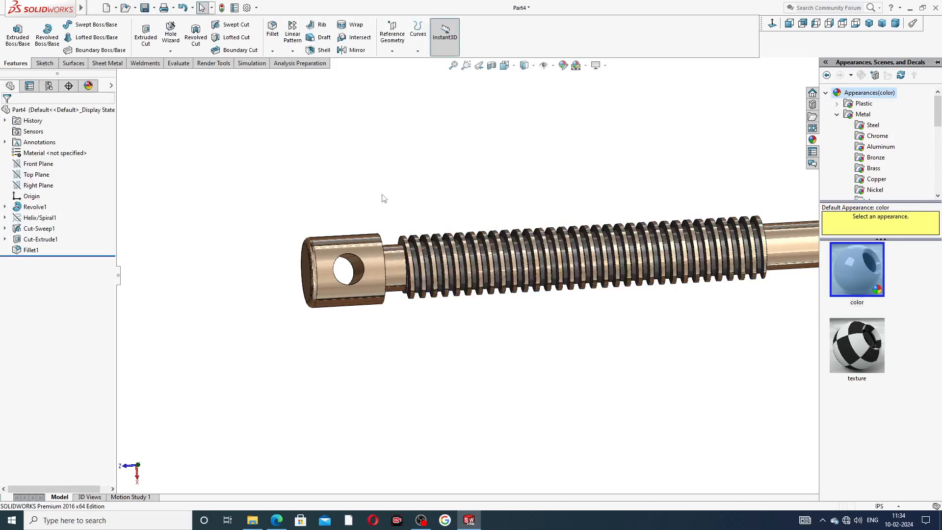
Change the swept-cut thread's color to the medium grey swatch of the standard palette
{"action": "middle_click_drag", "start_coordinate": [547, 337], "coordinate": [531, 204]}
{"action": "scroll", "coordinate": [651, 259], "scroll_direction": "up", "scroll_amount": 3}
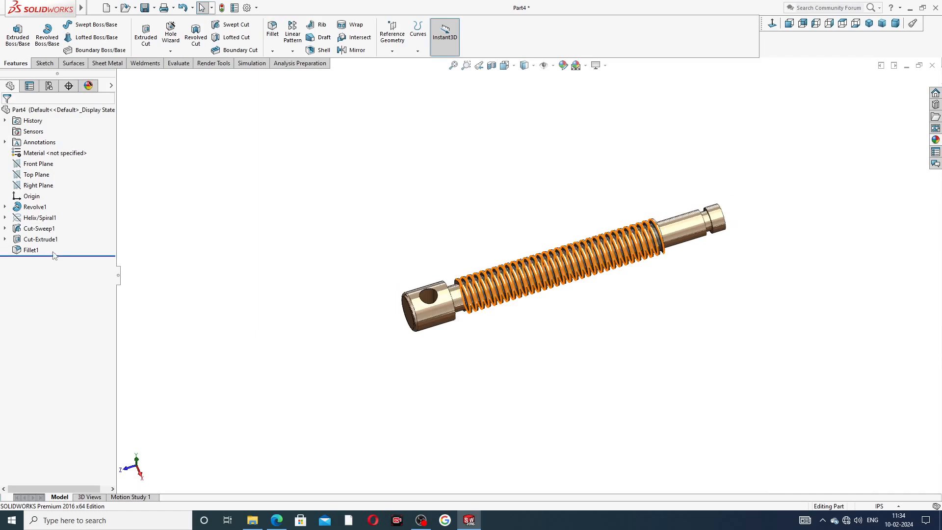
{"action": "left_click", "coordinate": [39, 228]}
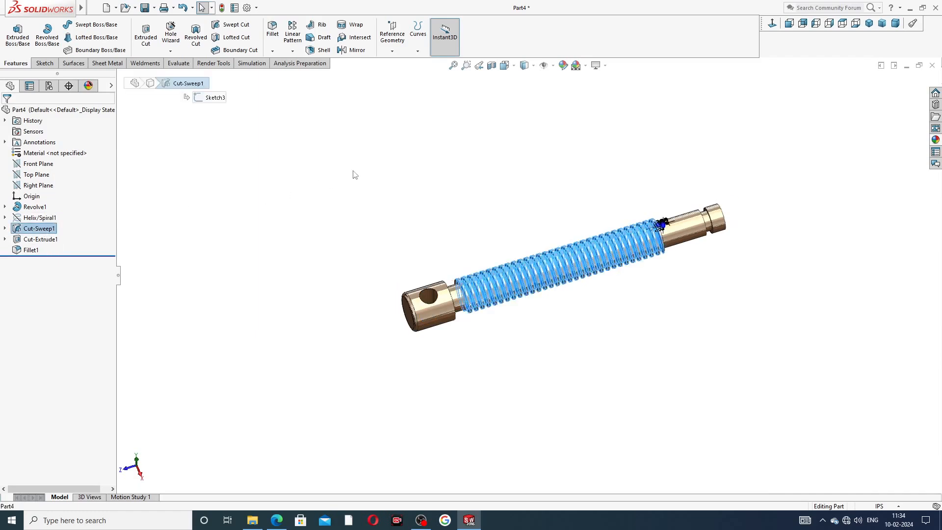
{"action": "left_click", "coordinate": [563, 65]}
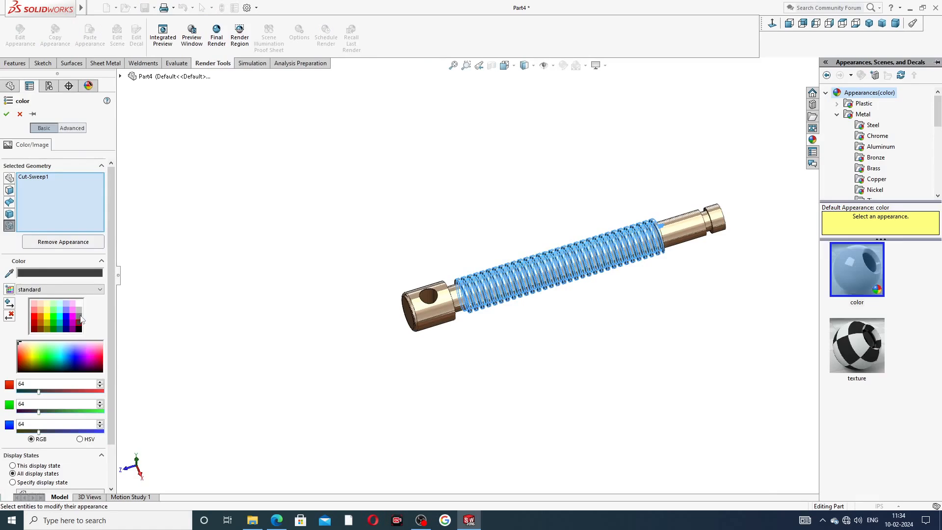
{"action": "left_click", "coordinate": [81, 319]}
{"action": "left_click", "coordinate": [7, 114]}
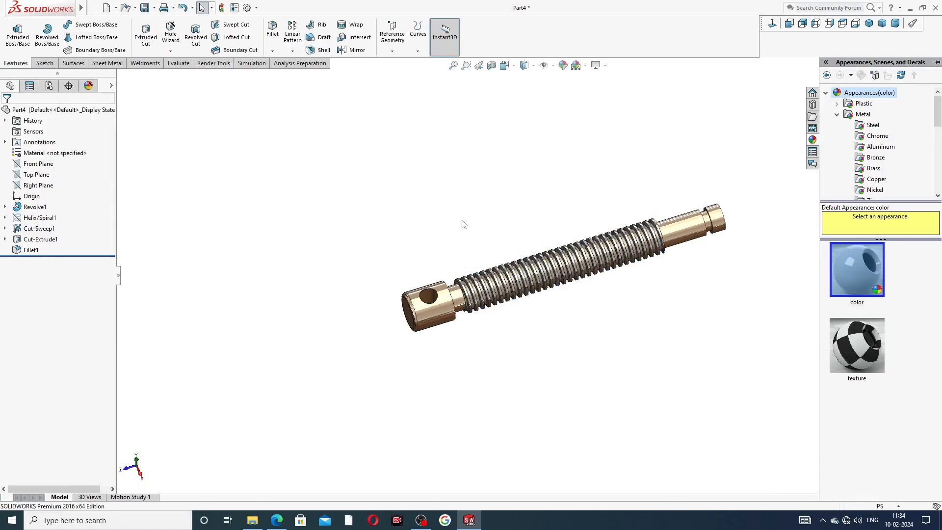
Save the part and orient the finished screw to the isometric view
{"action": "middle_click_drag", "start_coordinate": [570, 225], "coordinate": [716, 231]}
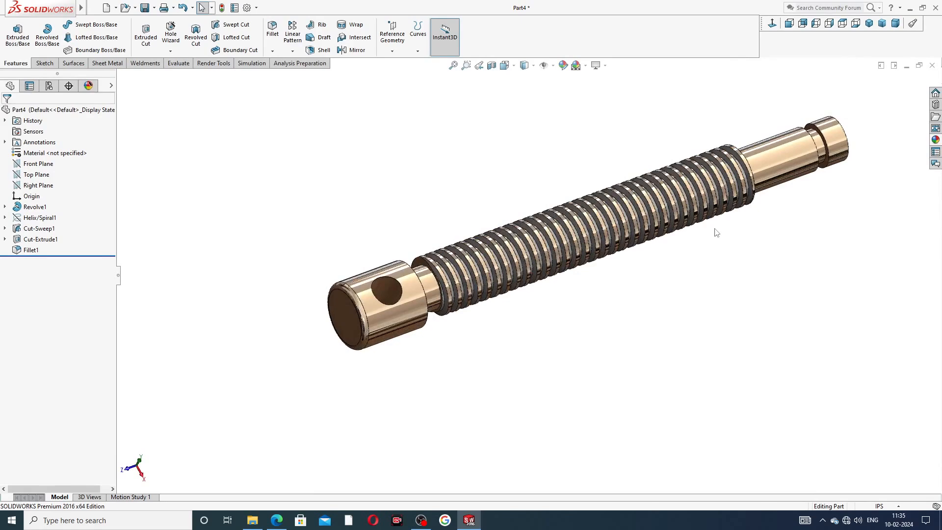
{"action": "scroll", "coordinate": [743, 238], "scroll_direction": "up", "scroll_amount": 3}
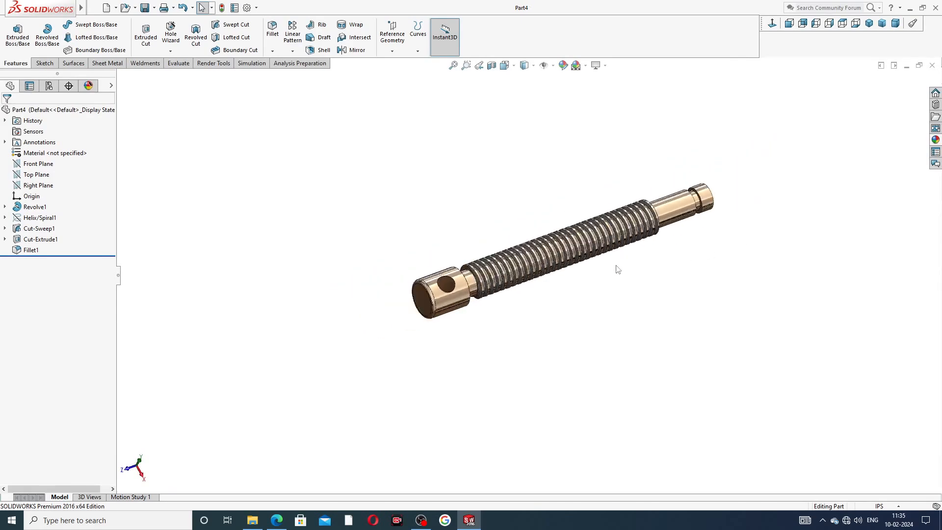
{"action": "scroll", "coordinate": [619, 268], "scroll_direction": "down", "scroll_amount": 2}
{"action": "scroll", "coordinate": [650, 169], "scroll_direction": "down", "scroll_amount": 1}
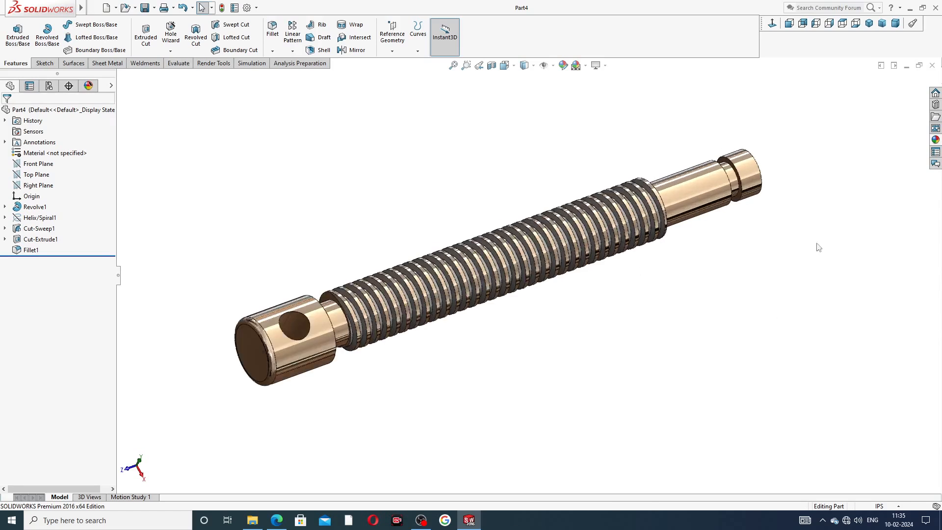
{"action": "left_click", "coordinate": [869, 23]}
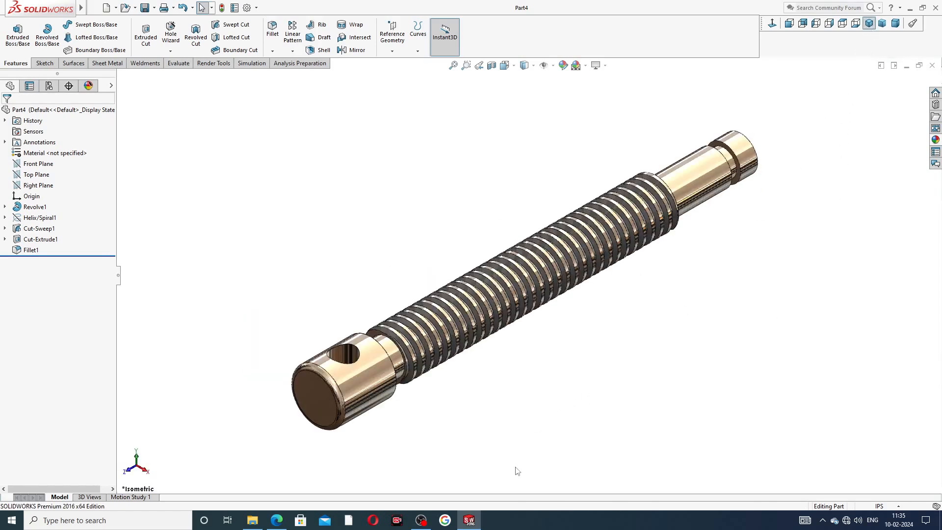
{"action": "left_click", "coordinate": [277, 520]}
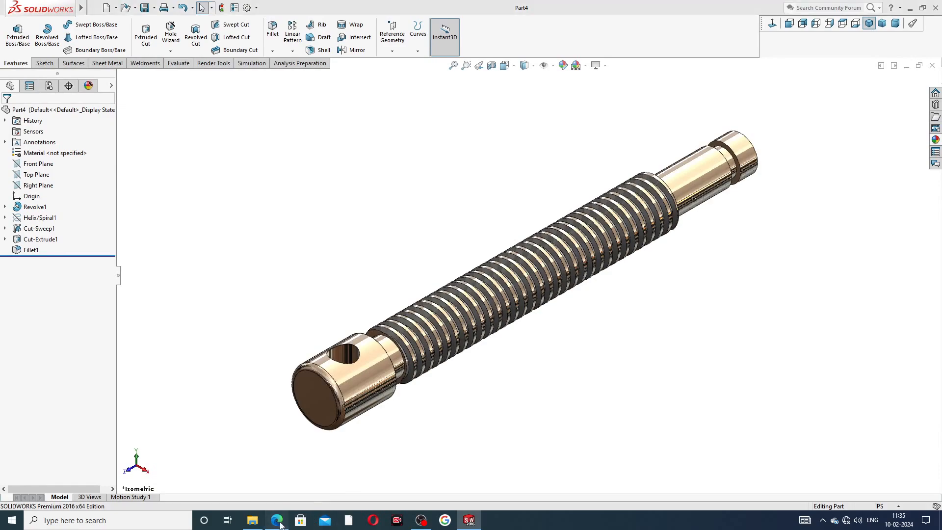
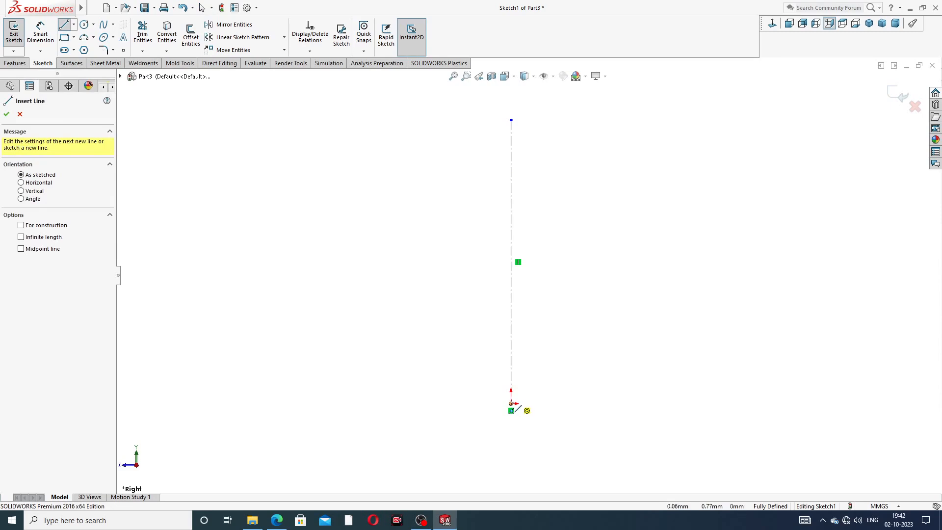
Sketch an open three-step line profile from the origin, with its middle vertical about 66 mm and upper vertical about 53 mm long
{"action": "left_click", "coordinate": [512, 403]}
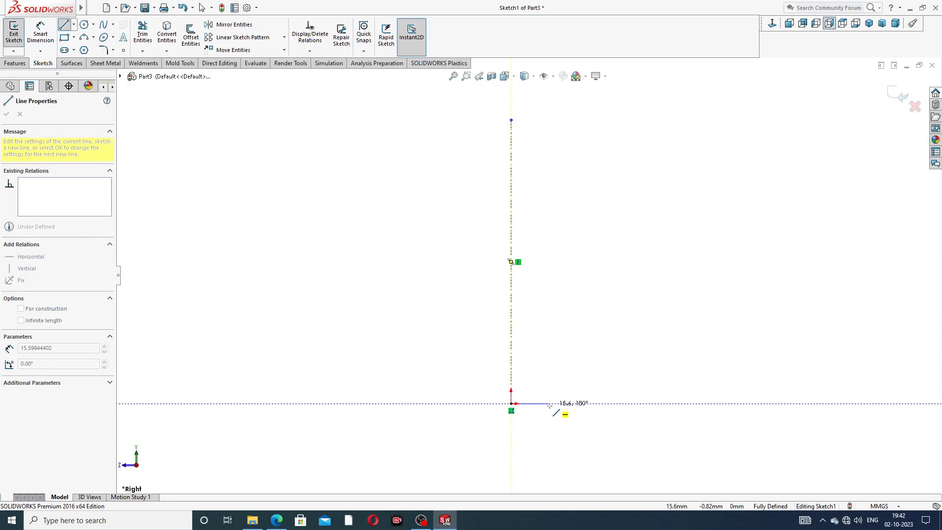
{"action": "left_click", "coordinate": [551, 404]}
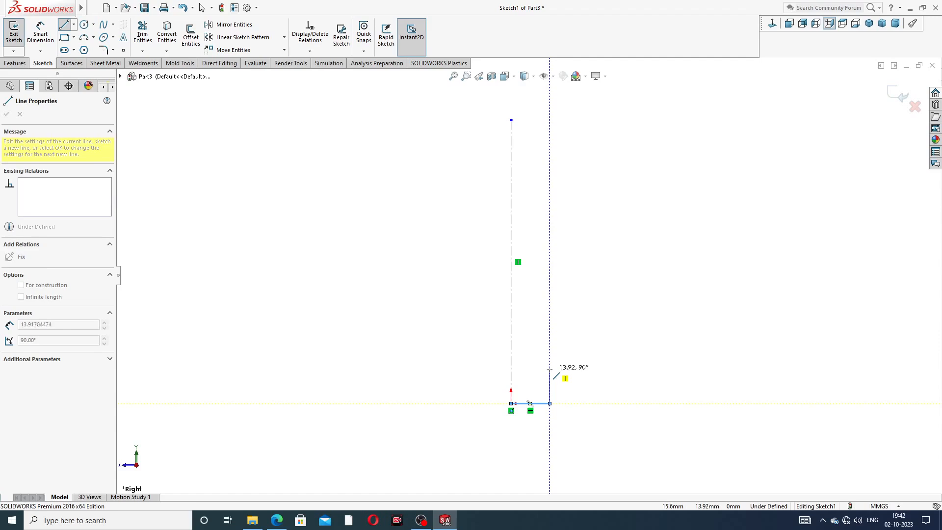
{"action": "left_click", "coordinate": [550, 365]}
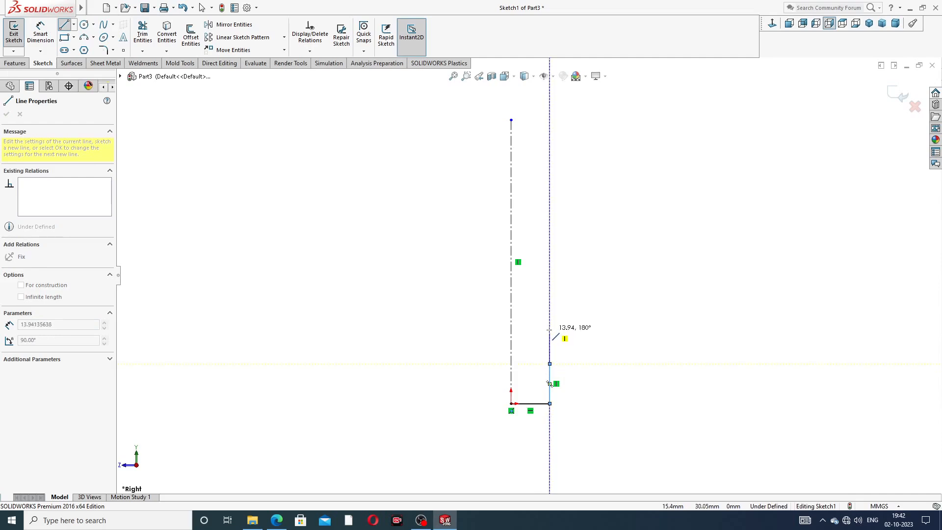
{"action": "left_click", "coordinate": [574, 364]}
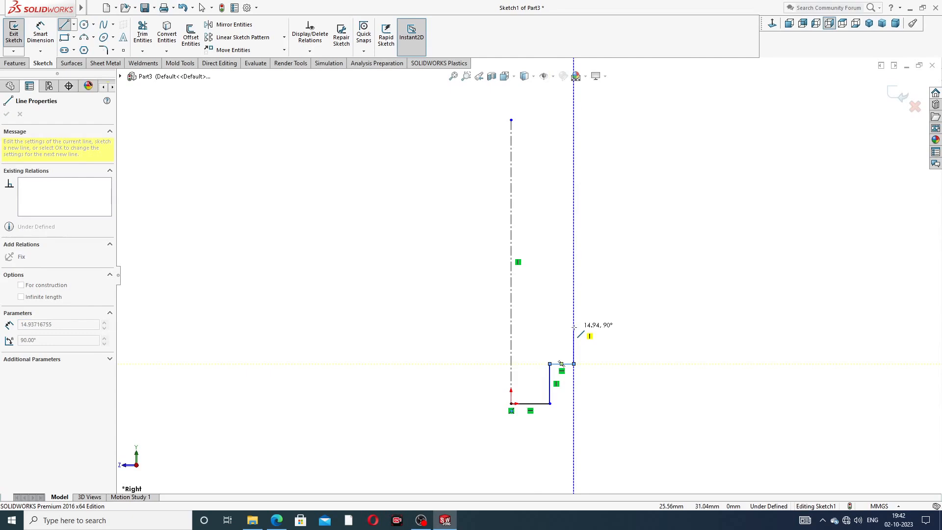
{"action": "left_click", "coordinate": [575, 202]}
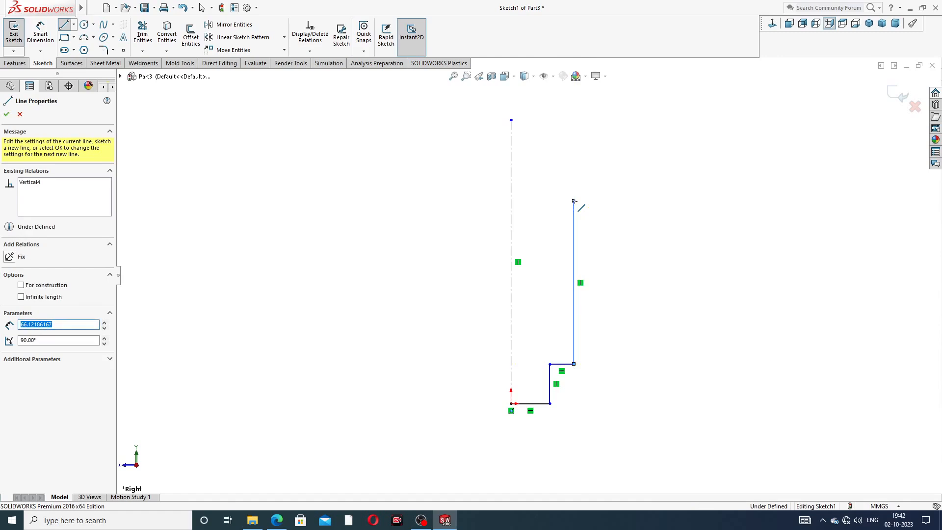
{"action": "left_click", "coordinate": [590, 201]}
{"action": "scroll", "coordinate": [594, 146], "scroll_direction": "up", "scroll_amount": 2}
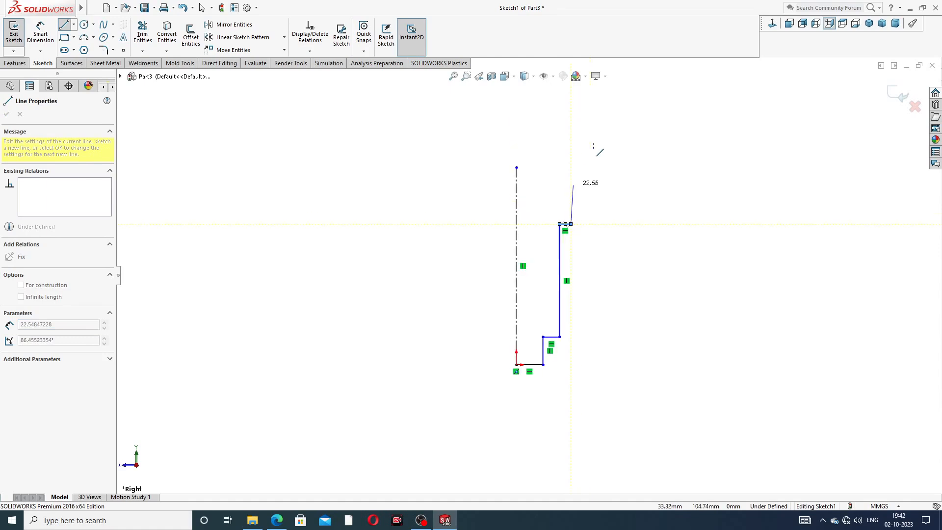
{"action": "left_click", "coordinate": [572, 133]}
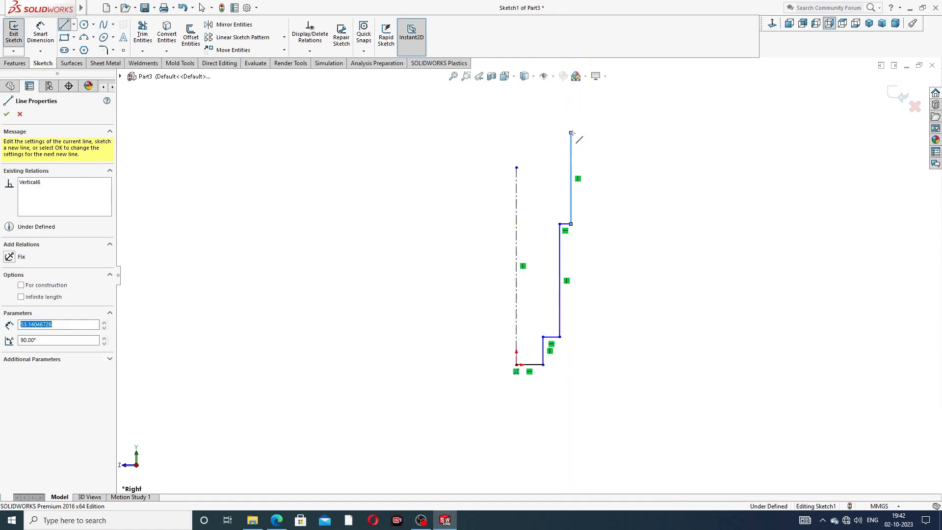
{"action": "right_click", "coordinate": [619, 144]}
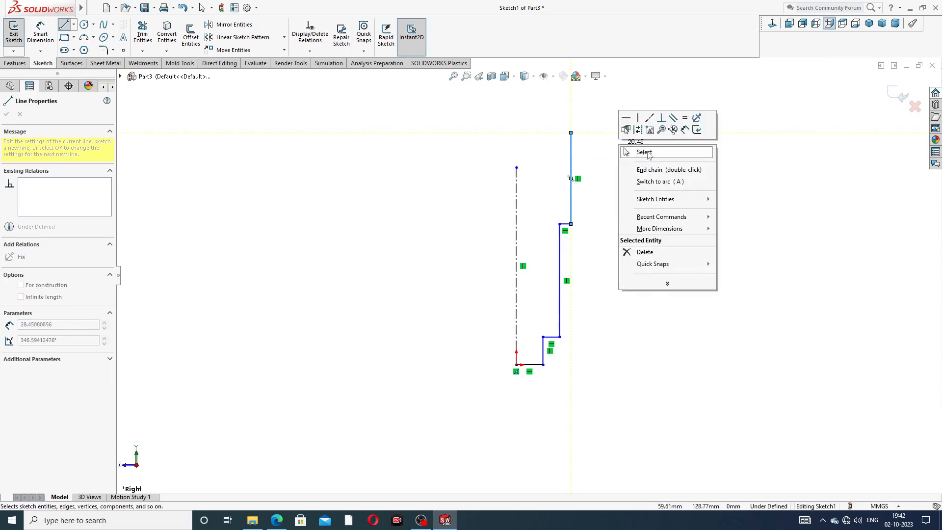
{"action": "left_click", "coordinate": [636, 151]}
Dimension the profile's lowest horizontal line at the origin to 11 mm
{"action": "left_click", "coordinate": [40, 32]}
{"action": "scroll", "coordinate": [551, 360], "scroll_direction": "down", "scroll_amount": 2}
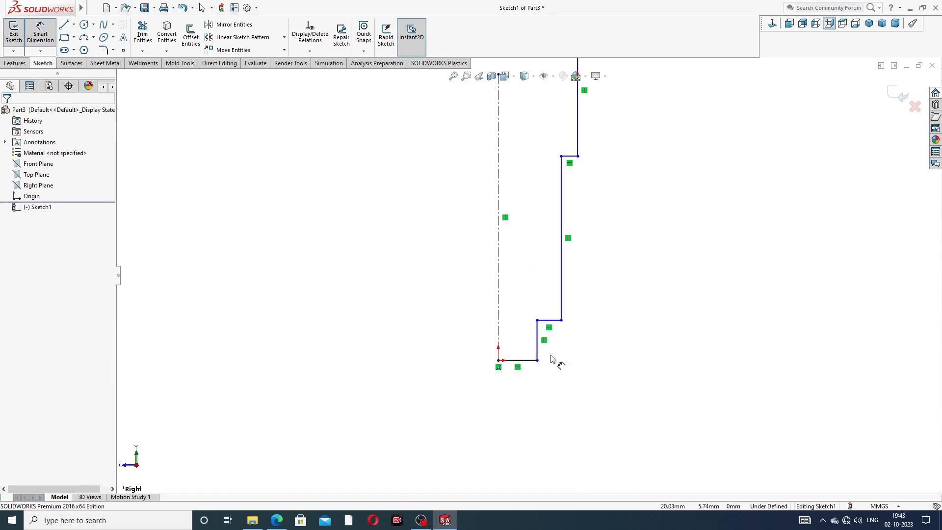
{"action": "left_click", "coordinate": [521, 361]}
{"action": "left_click", "coordinate": [516, 394]}
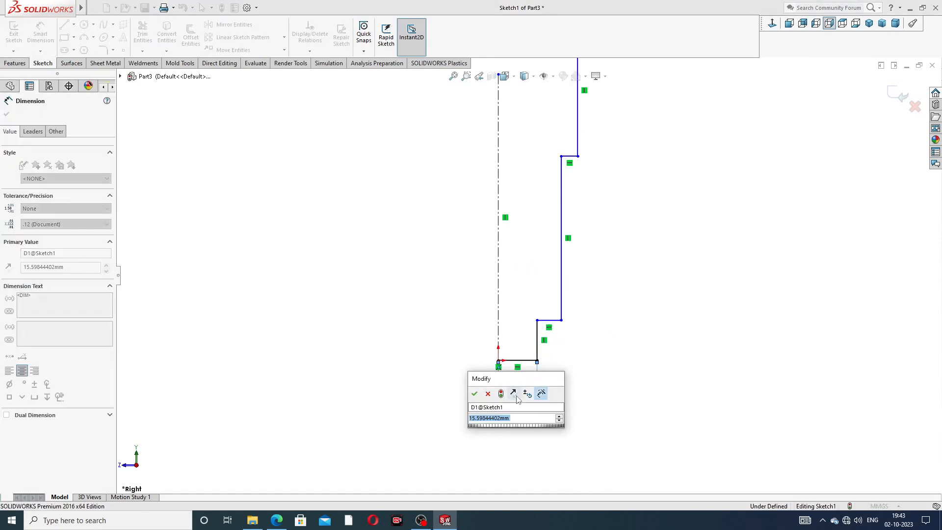
{"action": "type", "text": "11"}
{"action": "key", "text": "Return"}
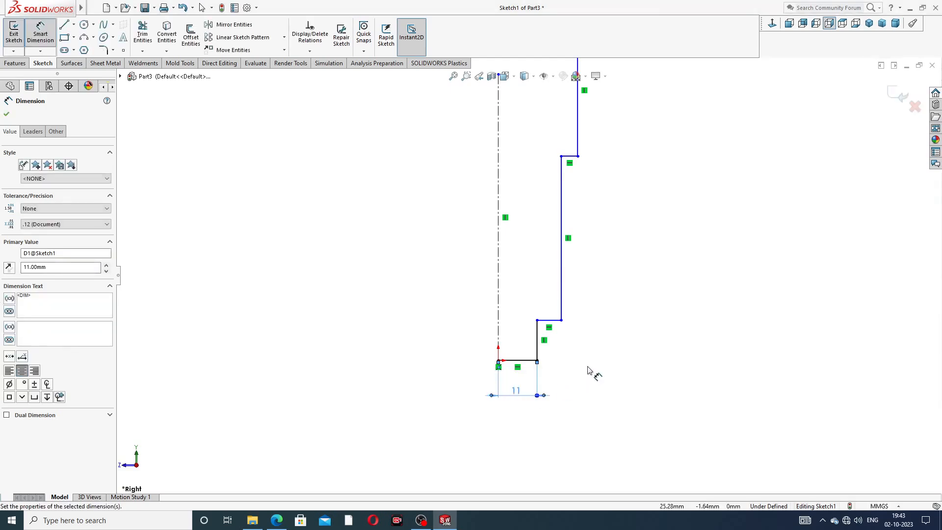
{"action": "left_click", "coordinate": [589, 370]}
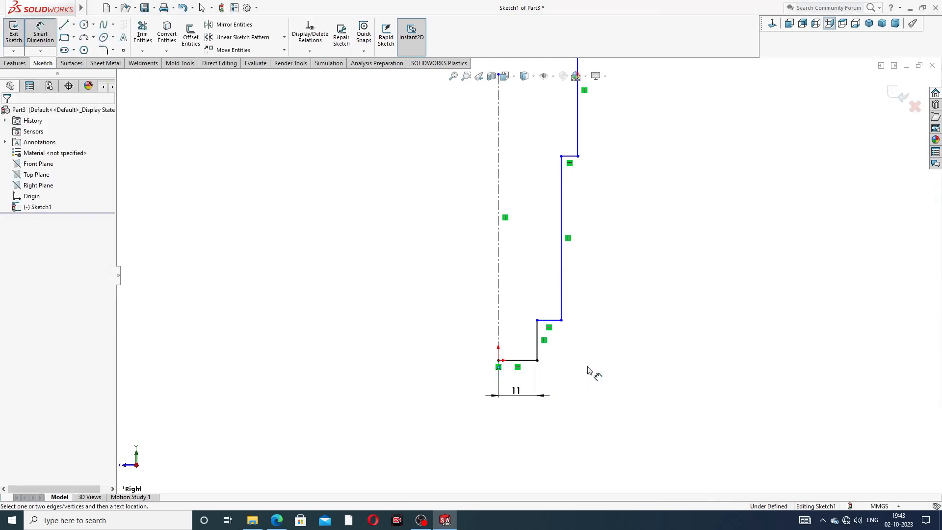
Dimension the profile's lowest vertical line to a length of 32 mm
{"action": "left_click", "coordinate": [539, 343]}
{"action": "left_click", "coordinate": [594, 347]}
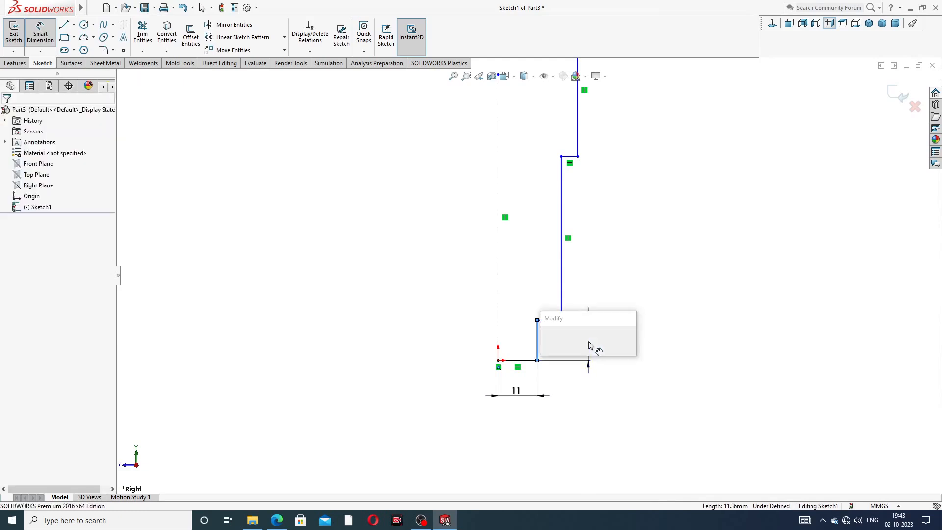
{"action": "type", "text": "2"}
{"action": "key", "text": "BackSpace"}
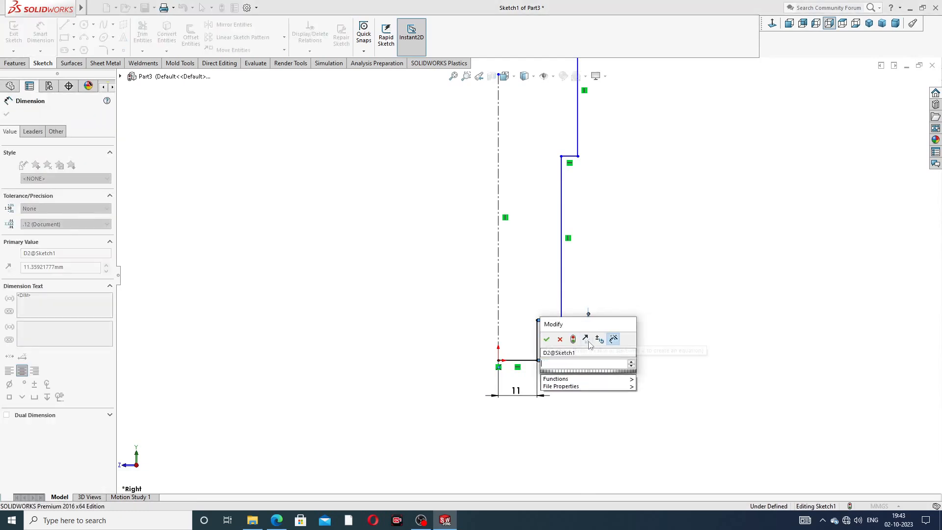
{"action": "type", "text": "10"}
{"action": "key", "text": "Return"}
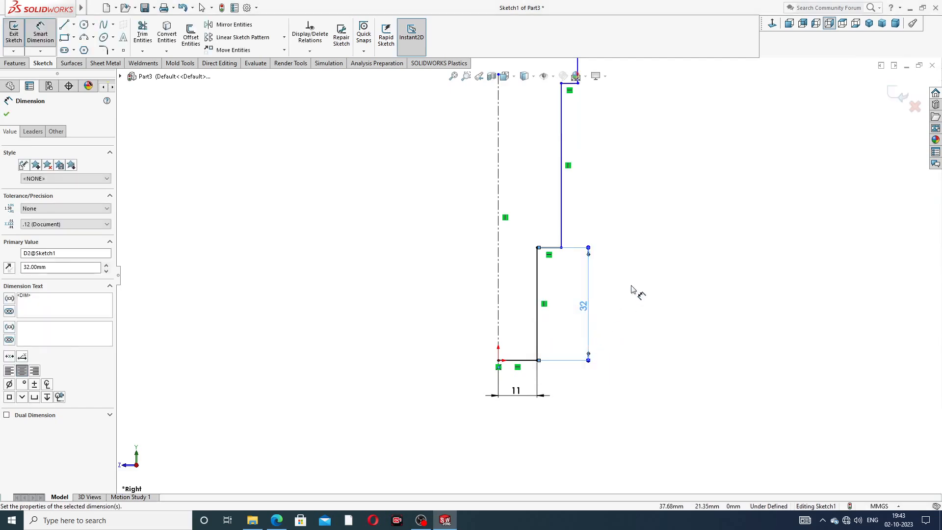
{"action": "left_click", "coordinate": [642, 268]}
Dimension the distance from the centerline to the middle vertical line as 14 mm
{"action": "scroll", "coordinate": [643, 190], "scroll_direction": "up", "scroll_amount": 3}
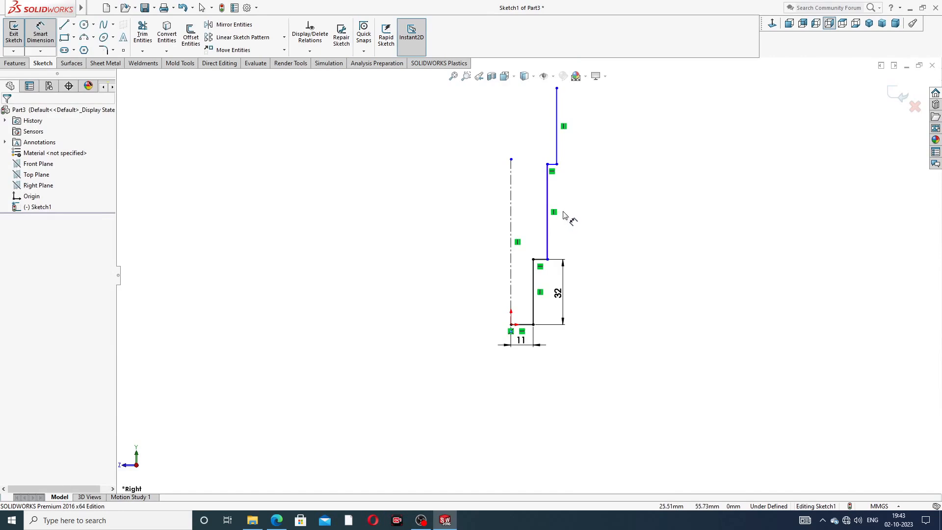
{"action": "scroll", "coordinate": [562, 233], "scroll_direction": "down", "scroll_amount": 2}
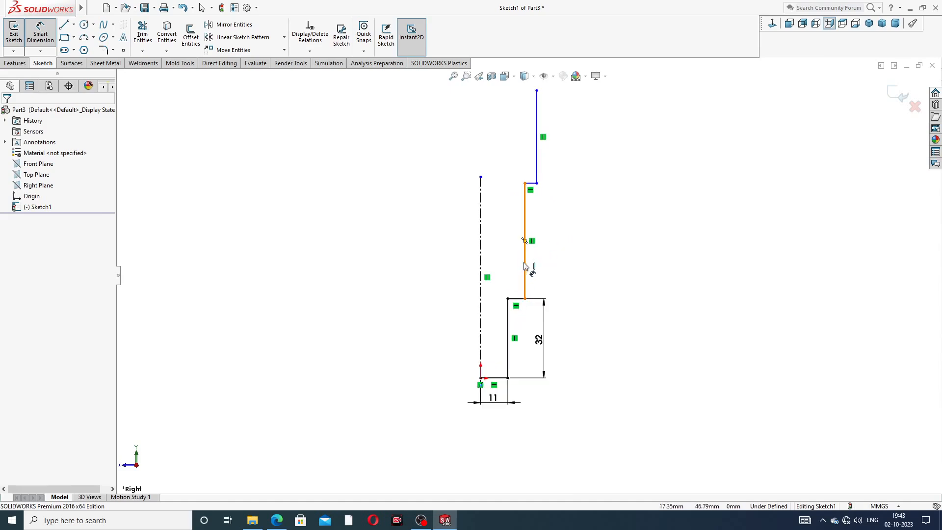
{"action": "left_click", "coordinate": [526, 267]}
{"action": "left_click", "coordinate": [481, 267]}
{"action": "left_click", "coordinate": [496, 256]}
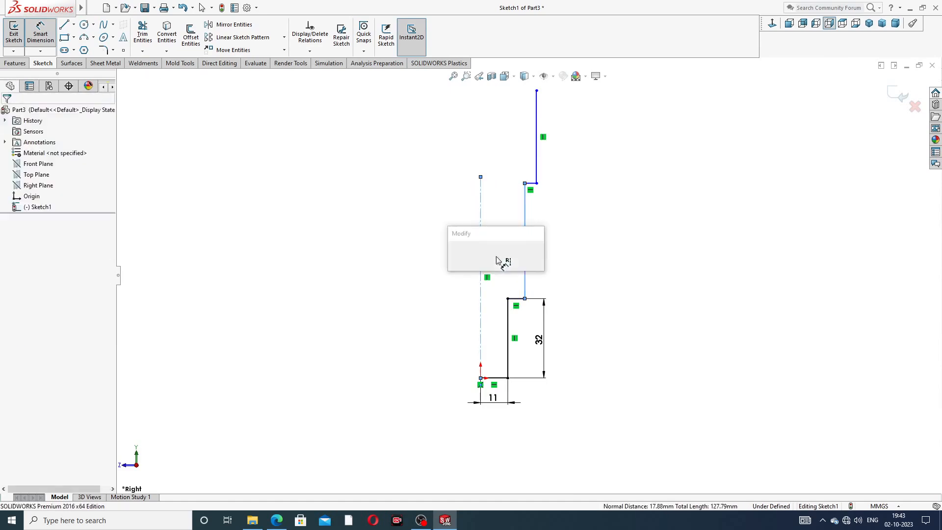
{"action": "type", "text": "14"}
{"action": "key", "text": "Return"}
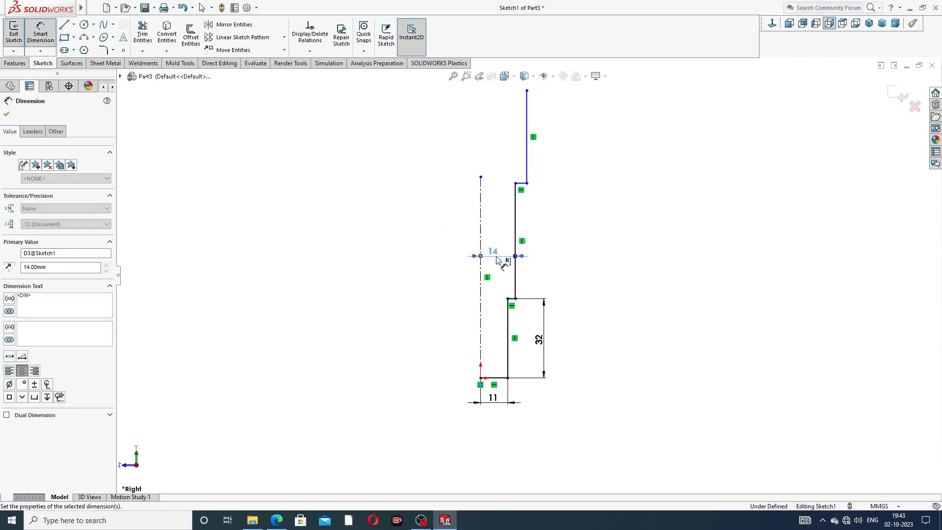
Dimension the middle vertical line's length to 190 mm and leave the dimension tool
{"action": "left_click", "coordinate": [517, 220]}
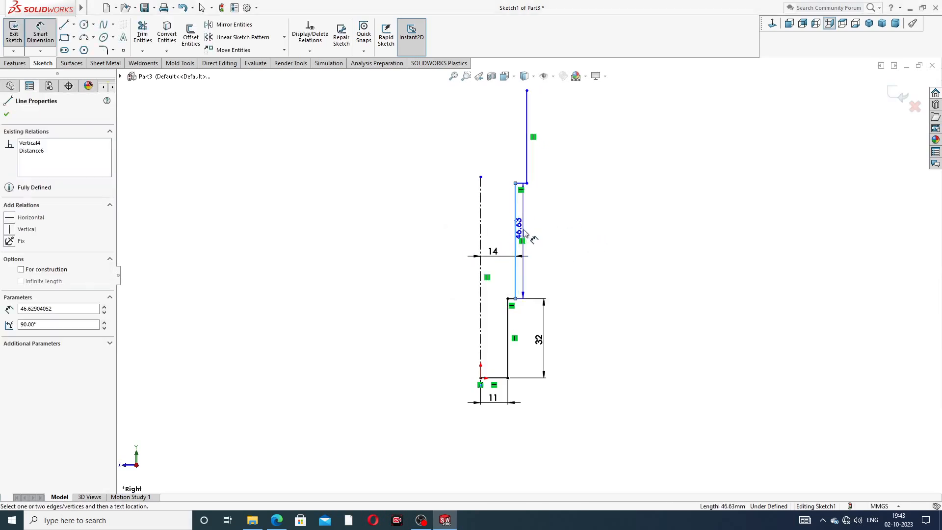
{"action": "left_click", "coordinate": [568, 244]}
{"action": "type", "text": "190"}
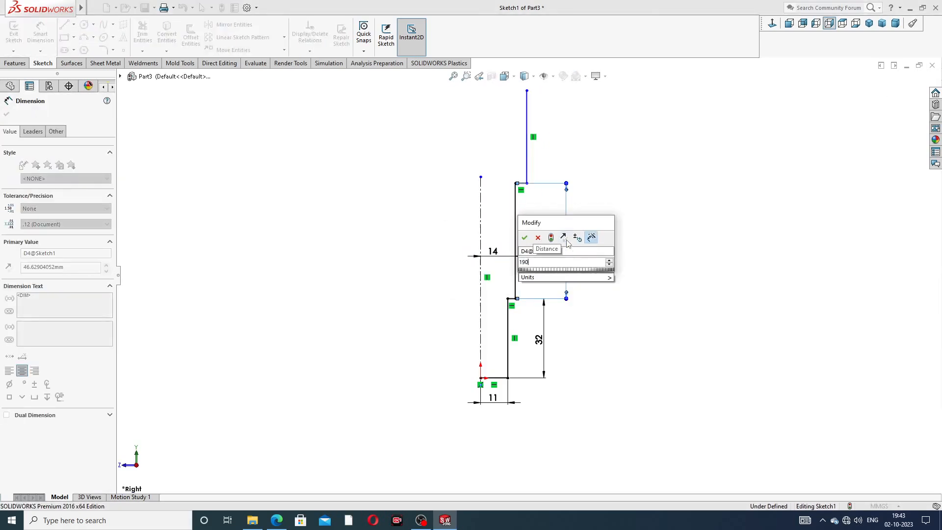
{"action": "key", "text": "Return"}
{"action": "left_click", "coordinate": [637, 216]}
{"action": "scroll", "coordinate": [600, 154], "scroll_direction": "up", "scroll_amount": 7}
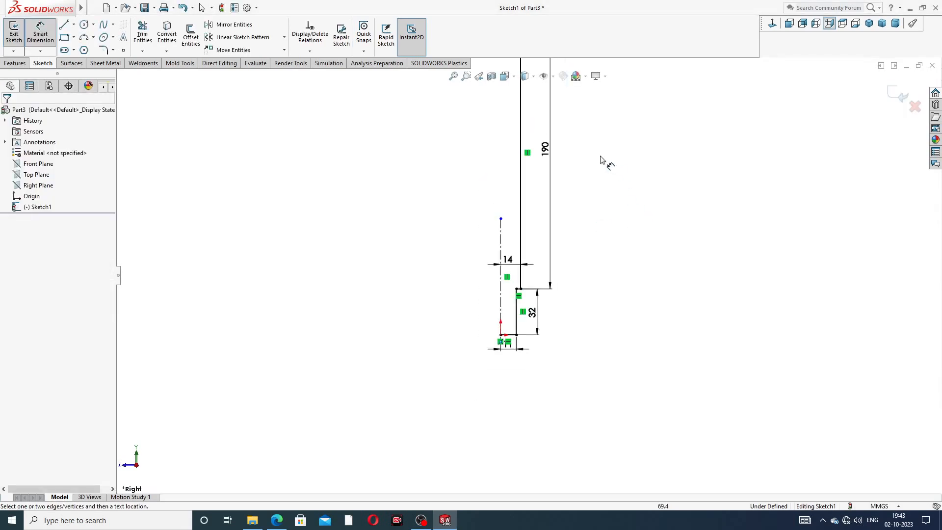
{"action": "scroll", "coordinate": [551, 197], "scroll_direction": "down", "scroll_amount": 3}
{"action": "right_click", "coordinate": [602, 156]}
{"action": "left_click", "coordinate": [633, 146]}
Extend the centerline by moving its upper endpoint well above the top of the profile
{"action": "left_click_drag", "start_coordinate": [500, 284], "coordinate": [499, 84]}
{"action": "scroll", "coordinate": [561, 171], "scroll_direction": "up", "scroll_amount": 3}
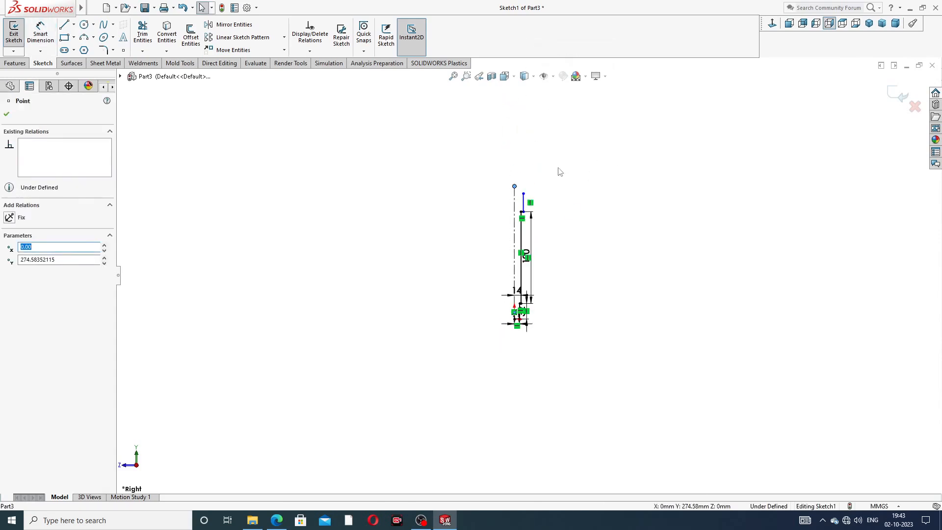
{"action": "left_click_drag", "start_coordinate": [515, 186], "coordinate": [513, 105]}
{"action": "left_click", "coordinate": [551, 132]}
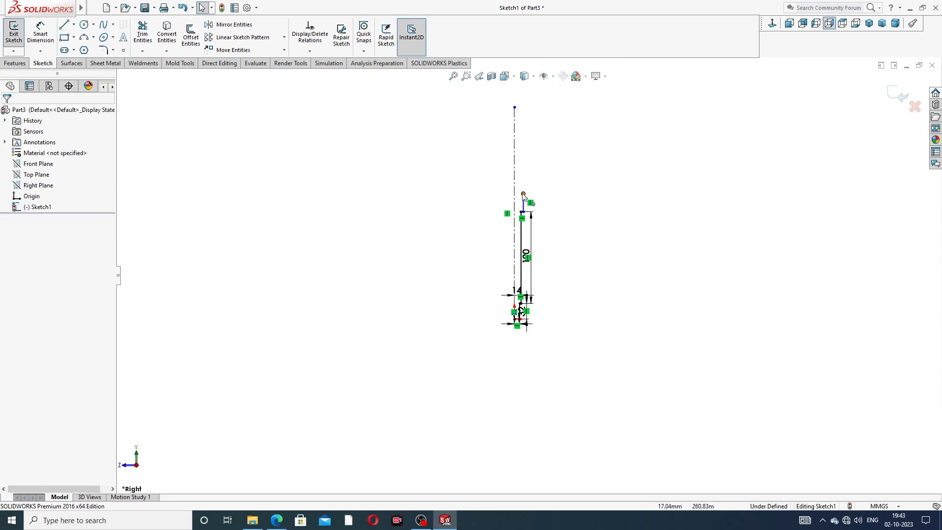
Reposition the 14 mm, 11 mm and 32 mm dimensions clear of the profile lines and fit the sketch in the view
{"action": "scroll", "coordinate": [521, 199], "scroll_direction": "down", "scroll_amount": 2}
{"action": "scroll", "coordinate": [512, 319], "scroll_direction": "down", "scroll_amount": 2}
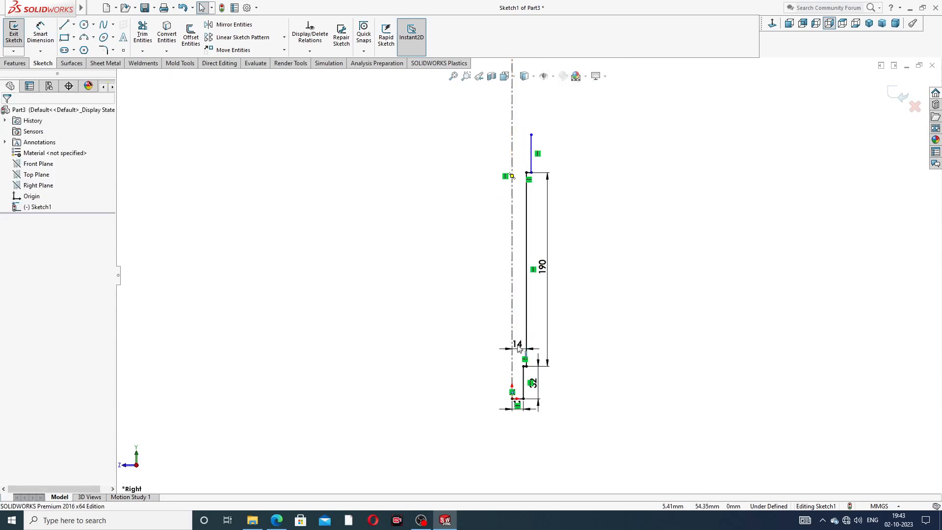
{"action": "left_click_drag", "start_coordinate": [519, 349], "coordinate": [515, 304]}
{"action": "left_click", "coordinate": [568, 312]}
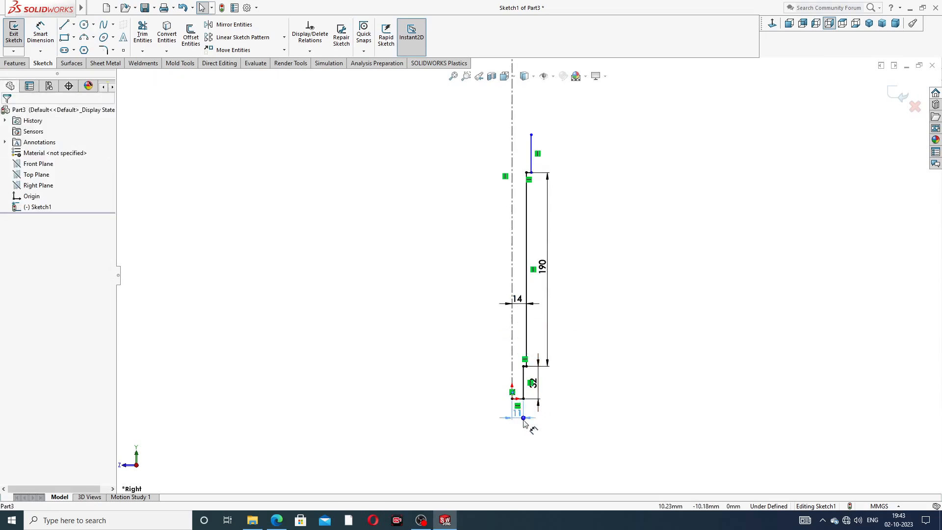
{"action": "left_click_drag", "start_coordinate": [525, 419], "coordinate": [524, 435]}
{"action": "left_click", "coordinate": [543, 384]}
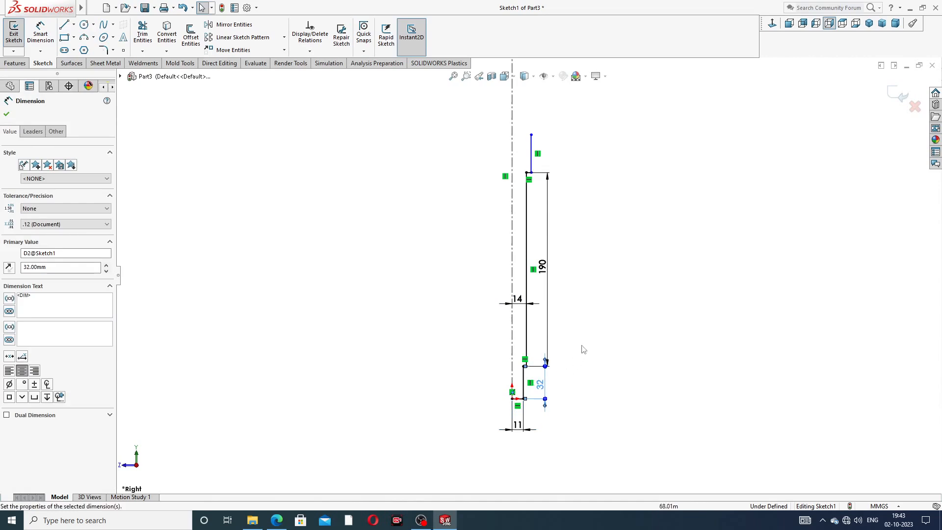
{"action": "key", "text": "Escape"}
{"action": "key", "text": "f"}
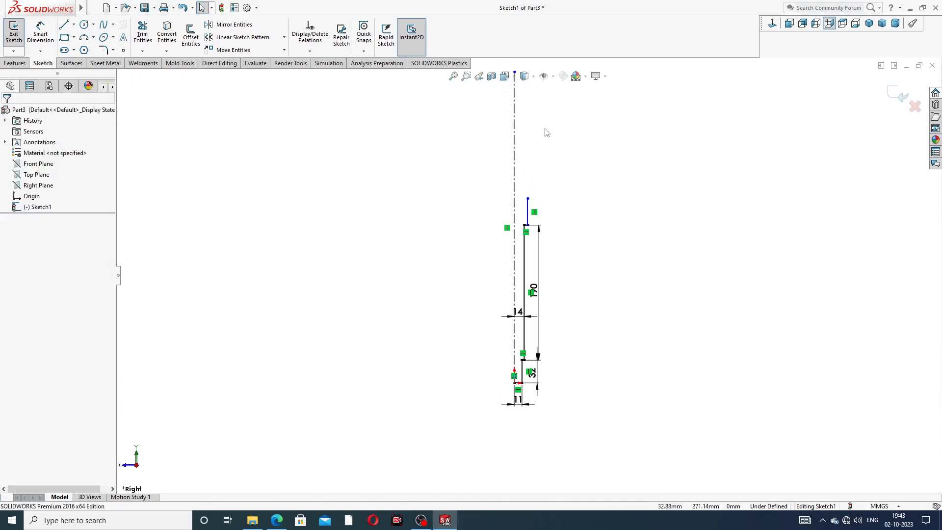
{"action": "left_click", "coordinate": [64, 24]}
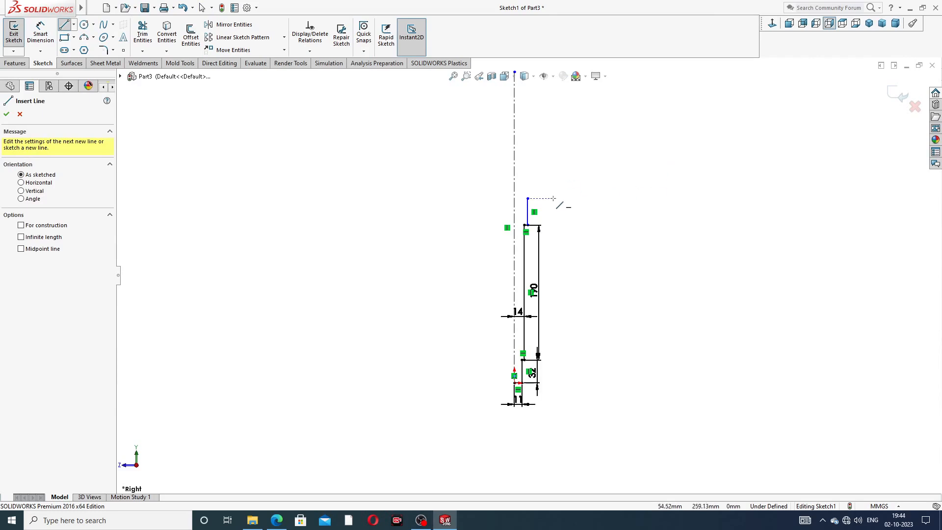
{"action": "right_click", "coordinate": [608, 156]}
{"action": "left_click", "coordinate": [626, 163]}
Dimension the distance from the centerline to the uppermost vertical line as 17 mm
{"action": "scroll", "coordinate": [525, 201], "scroll_direction": "down", "scroll_amount": 3}
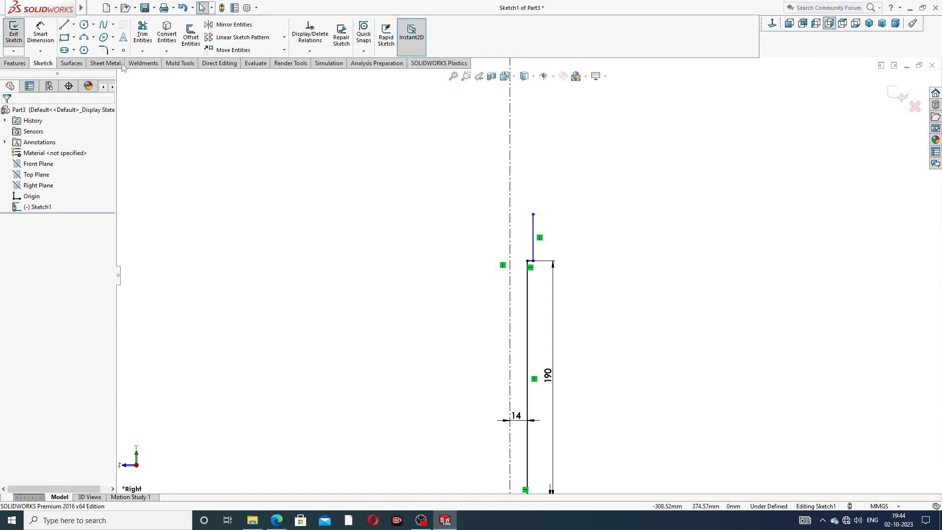
{"action": "left_click", "coordinate": [40, 34]}
{"action": "left_click", "coordinate": [535, 230]}
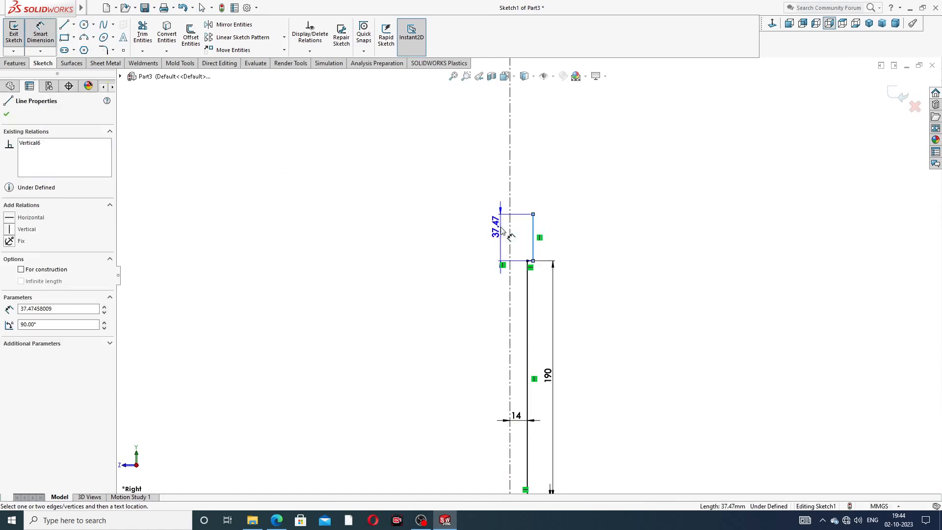
{"action": "left_click", "coordinate": [520, 236]}
{"action": "type", "text": "17"}
{"action": "key", "text": "Return"}
{"action": "left_click", "coordinate": [580, 200]}
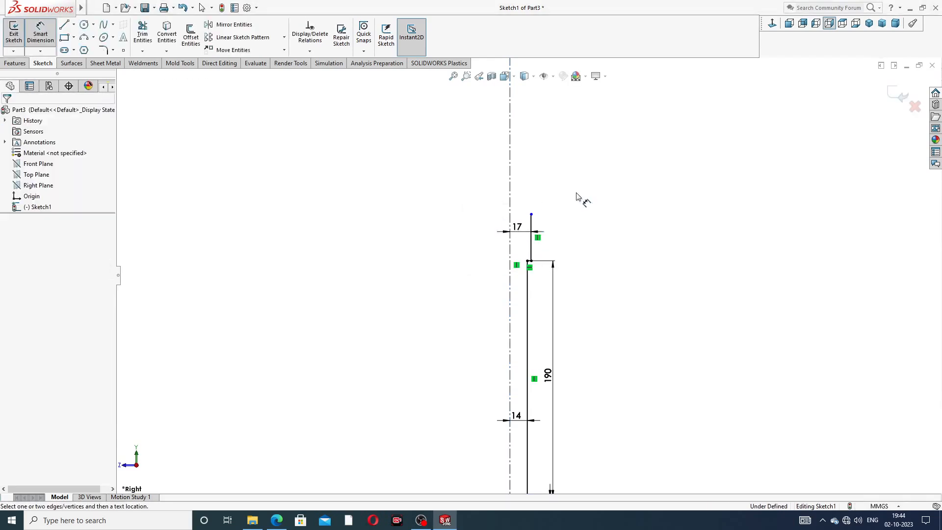
Dimension the uppermost vertical line's length to 90 mm and leave the dimension tool
{"action": "left_click", "coordinate": [531, 237]}
{"action": "left_click", "coordinate": [558, 239]}
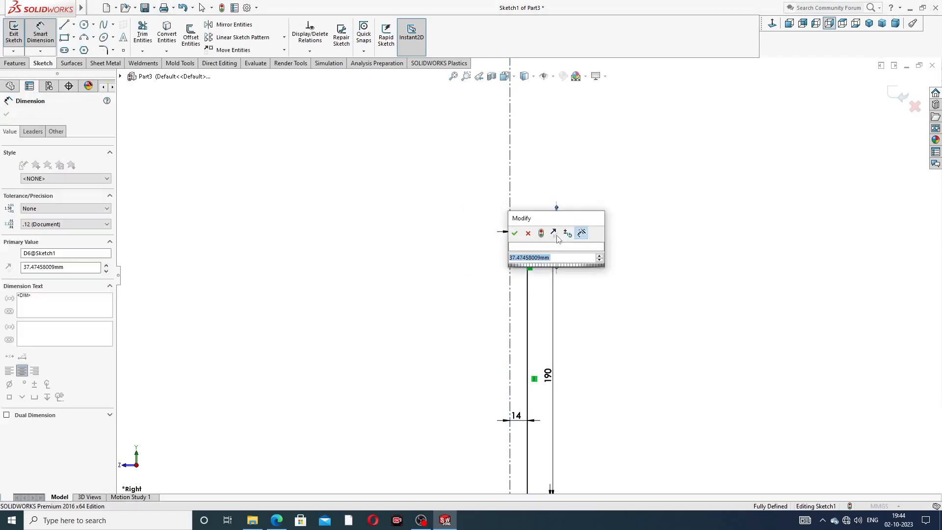
{"action": "type", "text": "90"}
{"action": "key", "text": "Return"}
{"action": "left_click", "coordinate": [598, 191]}
{"action": "scroll", "coordinate": [593, 147], "scroll_direction": "up", "scroll_amount": 5}
{"action": "scroll", "coordinate": [543, 203], "scroll_direction": "down", "scroll_amount": 2}
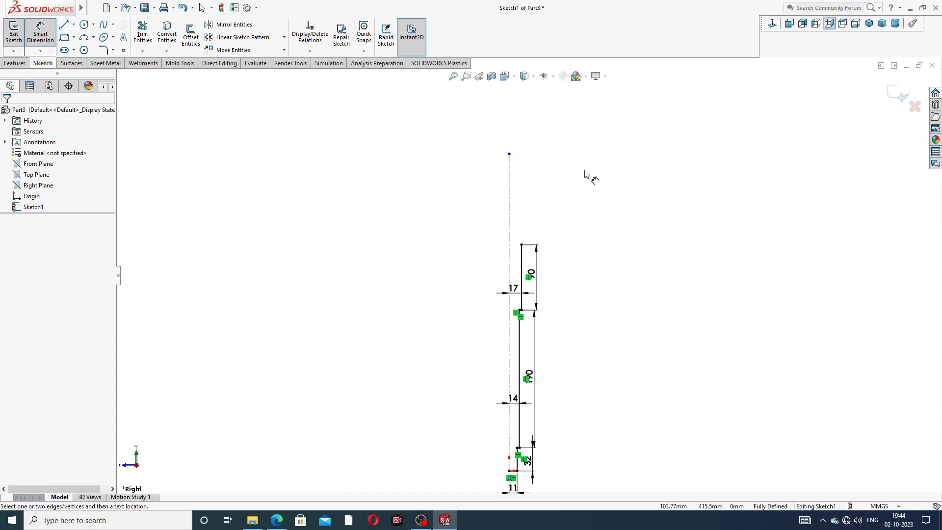
{"action": "right_click", "coordinate": [591, 177]}
{"action": "left_click", "coordinate": [609, 147]}
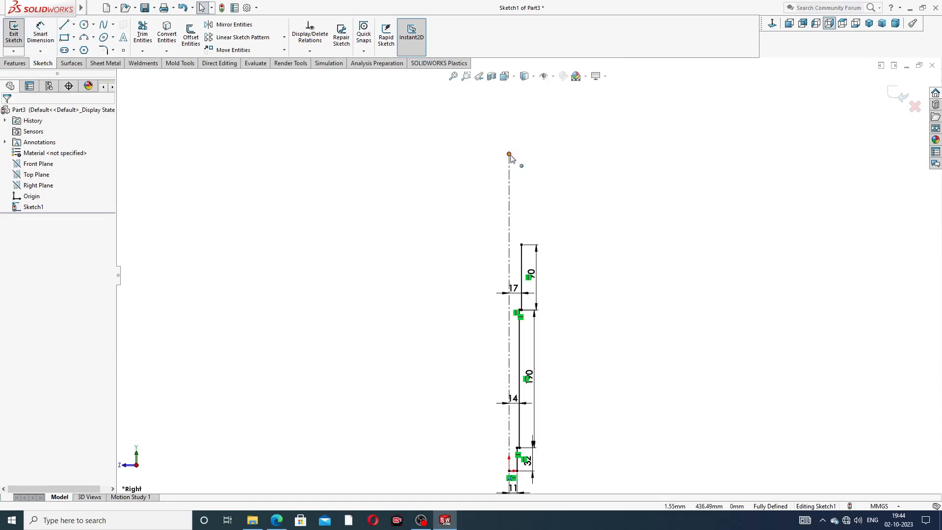
Lengthen the centerline upward and draw the neck 6 mm inward and about 30 mm tall, with a collar stepping 6 mm outward and upward above it
{"action": "left_click_drag", "start_coordinate": [510, 154], "coordinate": [510, 98]}
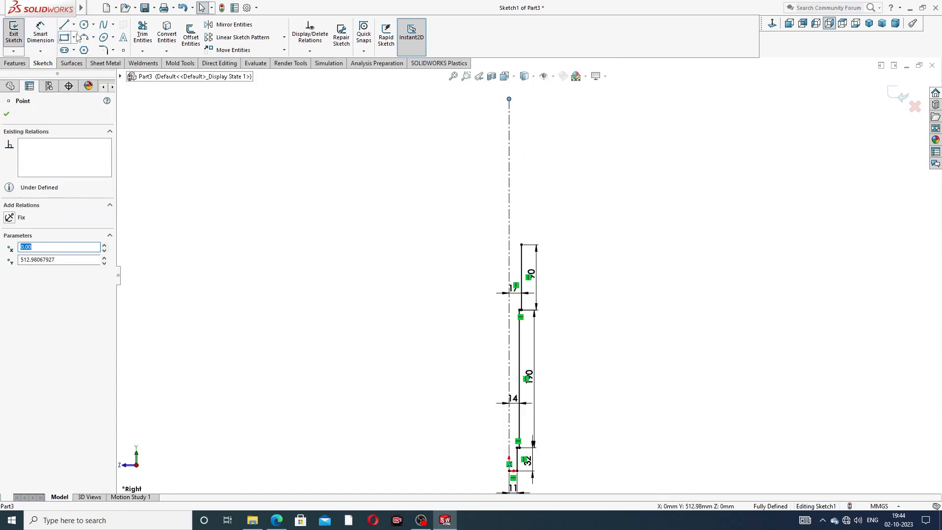
{"action": "left_click", "coordinate": [64, 24]}
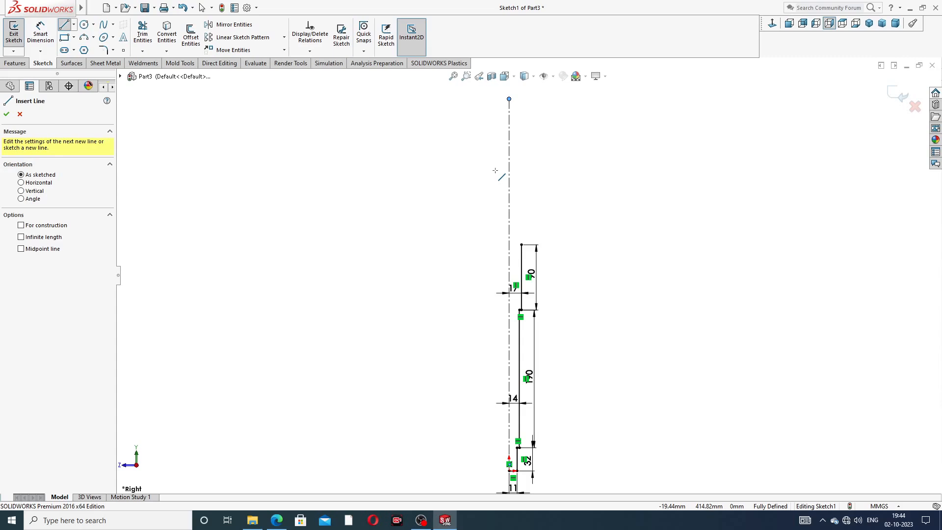
{"action": "scroll", "coordinate": [592, 194], "scroll_direction": "down", "scroll_amount": 3}
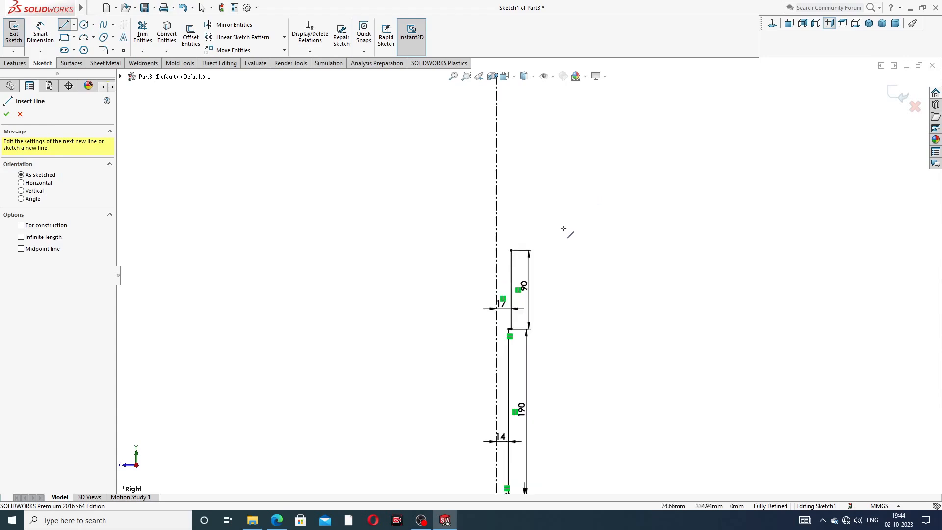
{"action": "scroll", "coordinate": [511, 238], "scroll_direction": "down", "scroll_amount": 1}
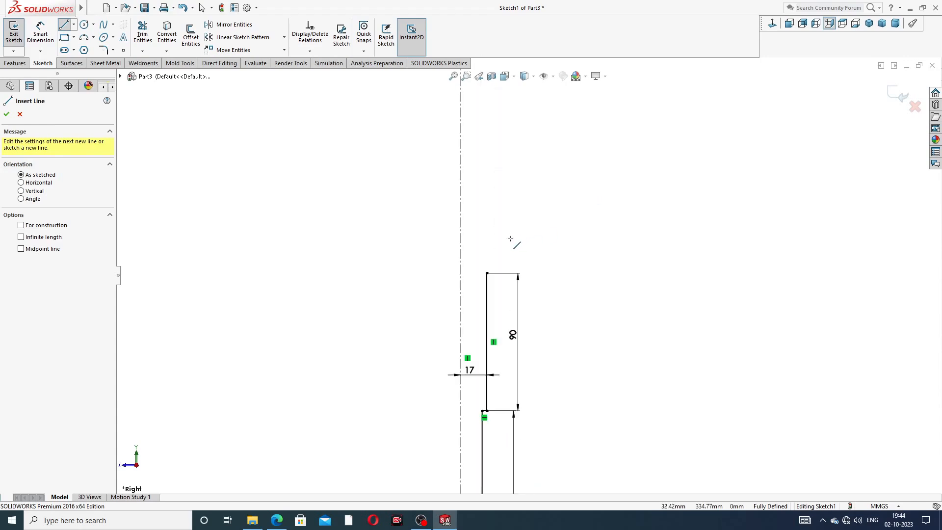
{"action": "left_click", "coordinate": [486, 273]}
{"action": "left_click", "coordinate": [477, 273]}
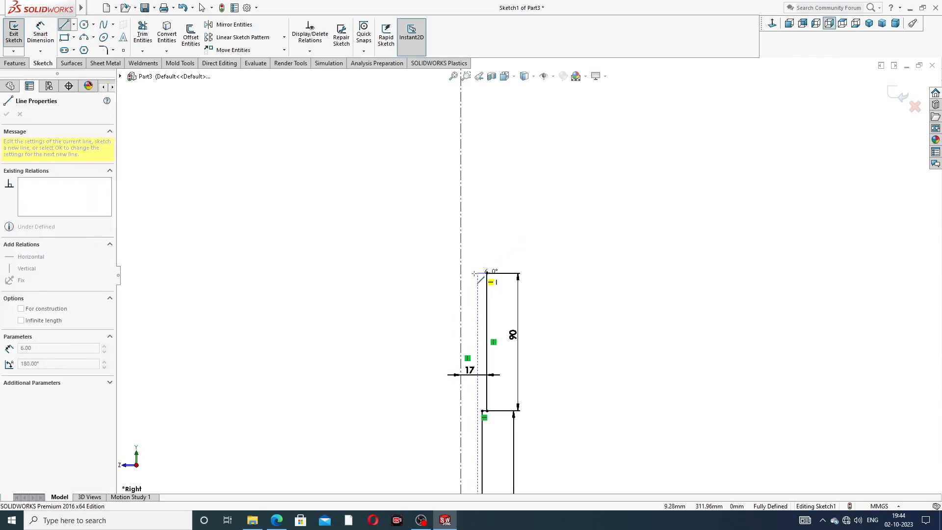
{"action": "left_click", "coordinate": [477, 227]}
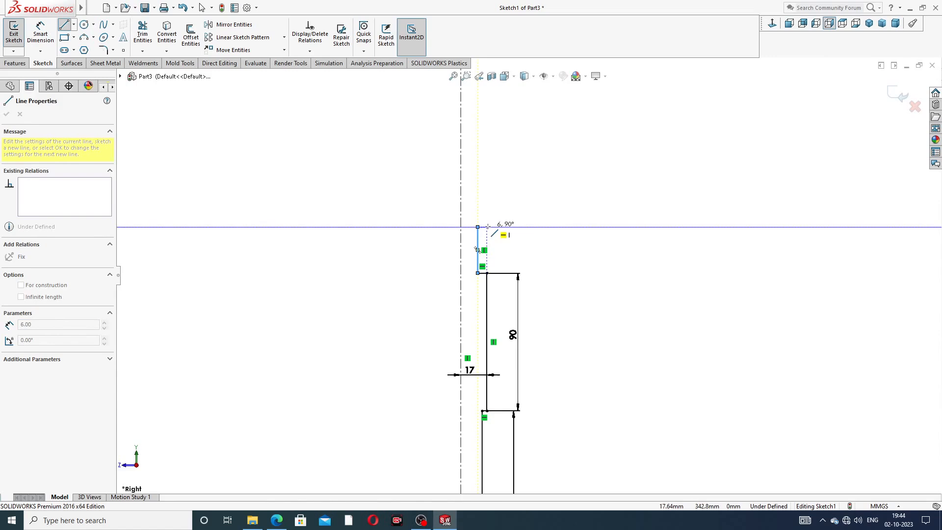
{"action": "left_click", "coordinate": [488, 227]}
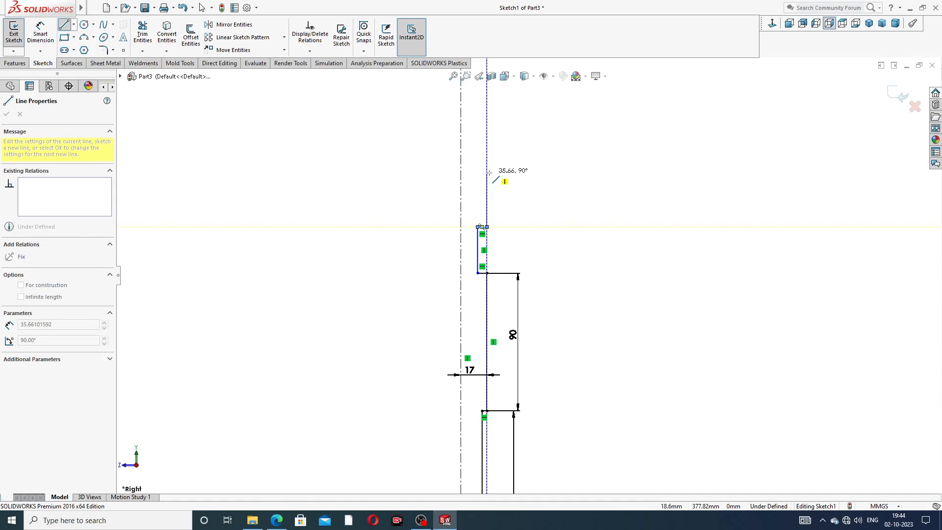
{"action": "left_click", "coordinate": [487, 168]}
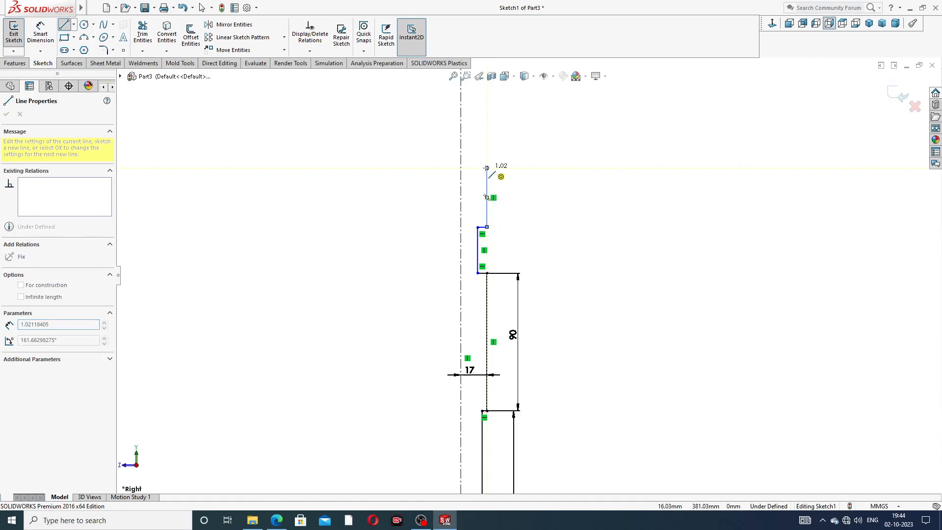
{"action": "scroll", "coordinate": [485, 176], "scroll_direction": "down", "scroll_amount": 3}
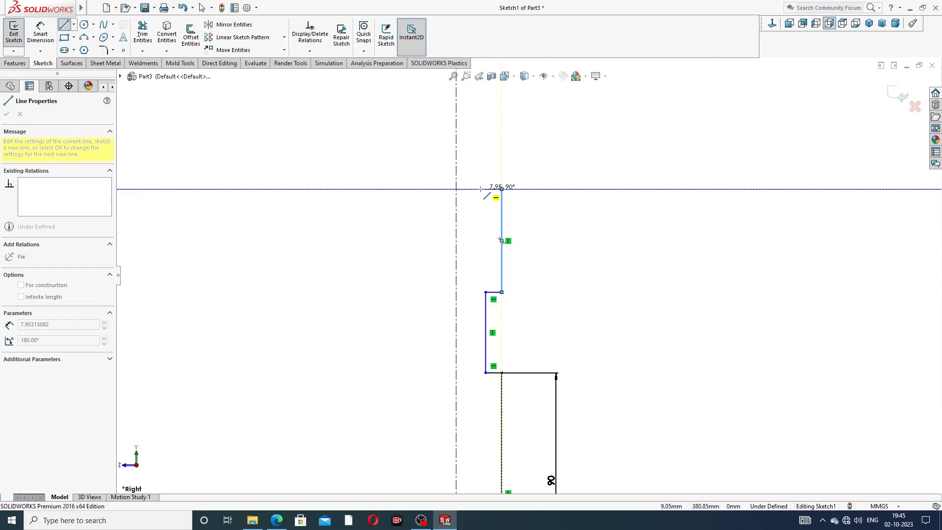
{"action": "left_click", "coordinate": [502, 188]}
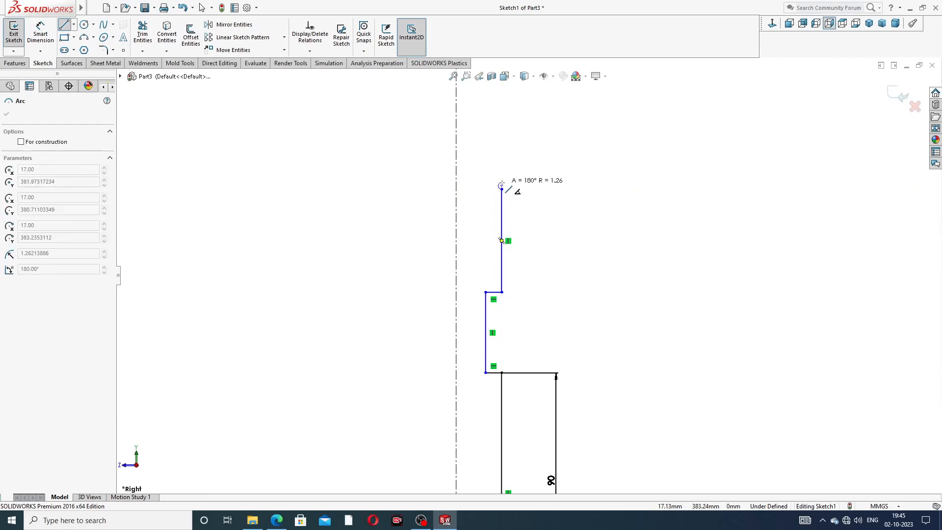
{"action": "key", "text": "Escape"}
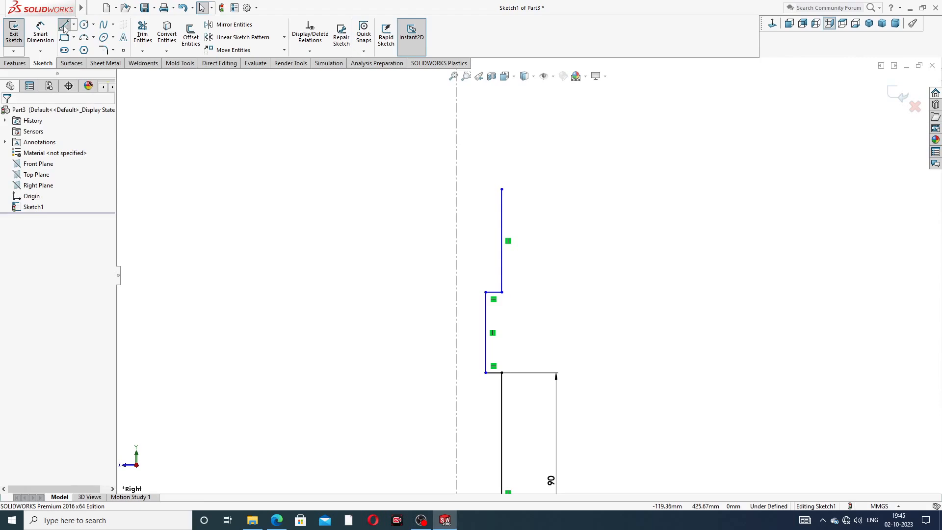
Draw a 6 mm inward shoulder above the collar and a vertical line up from it, joined horizontally to the centerline's upper endpoint
{"action": "left_click", "coordinate": [64, 25]}
{"action": "left_click", "coordinate": [502, 188]}
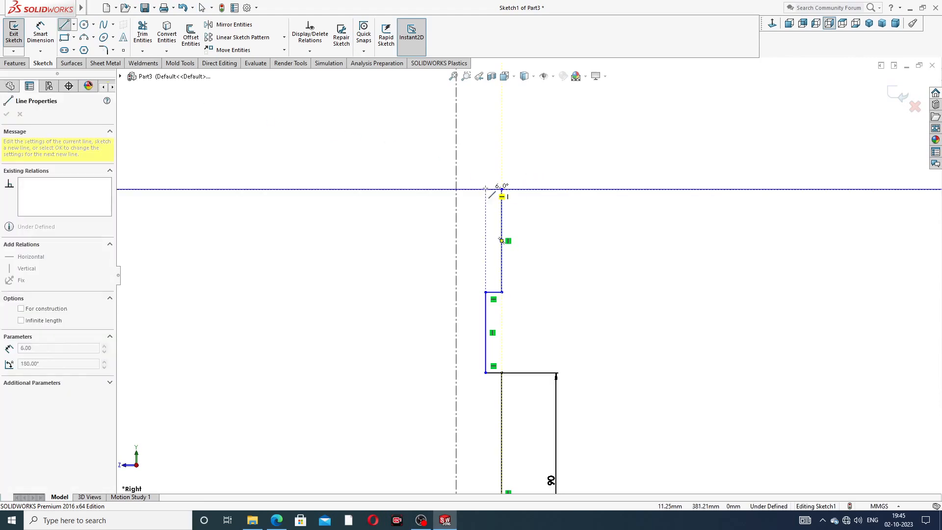
{"action": "left_click", "coordinate": [486, 189]}
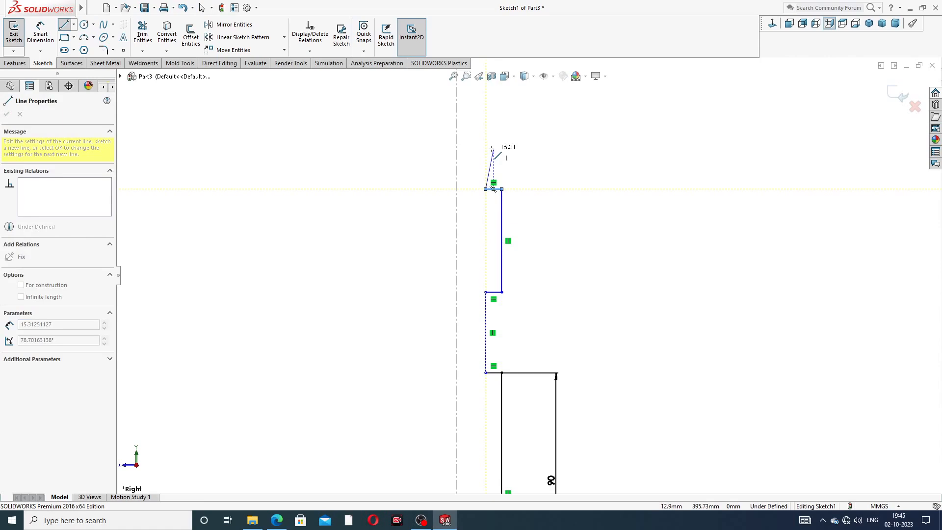
{"action": "scroll", "coordinate": [493, 147], "scroll_direction": "up", "scroll_amount": 5}
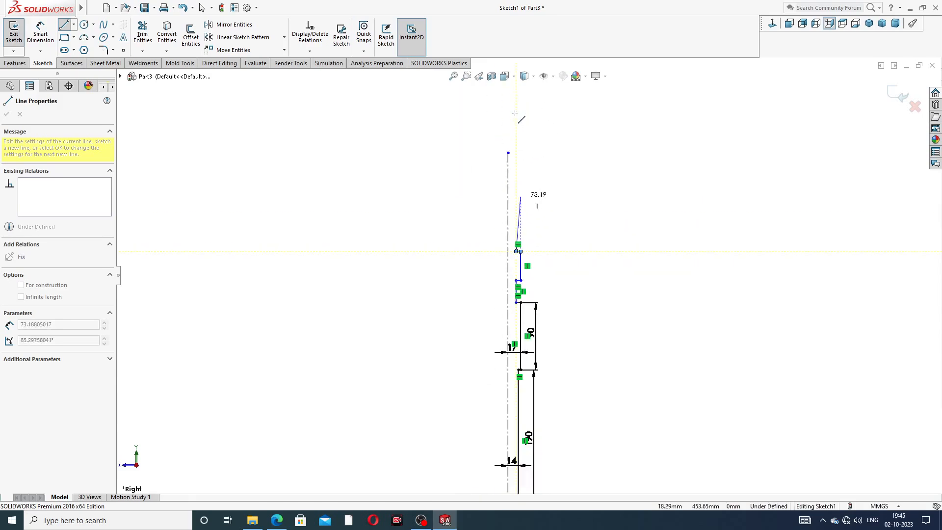
{"action": "left_click", "coordinate": [517, 153]}
{"action": "left_click", "coordinate": [508, 153]}
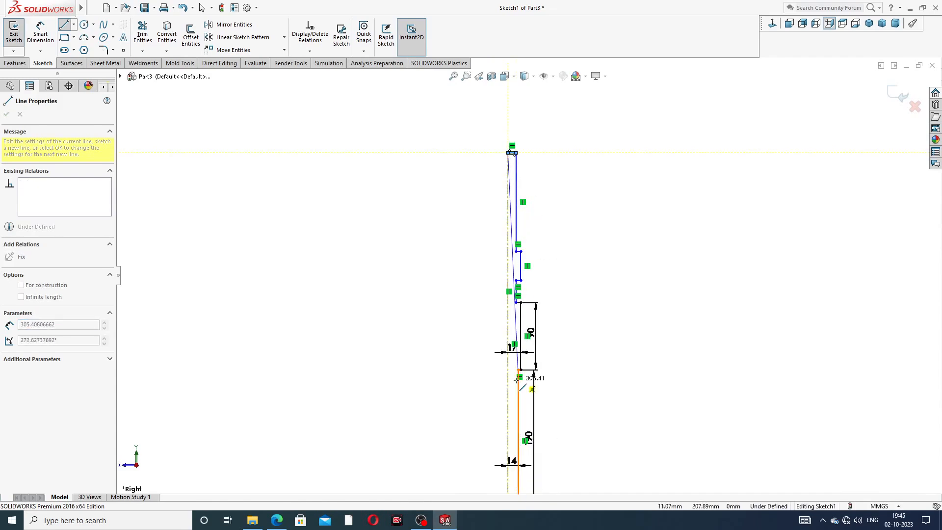
Close the profile with a vertical line along the centerline down to the origin and leave the Line tool
{"action": "scroll", "coordinate": [516, 381], "scroll_direction": "up", "scroll_amount": 2}
{"action": "scroll", "coordinate": [514, 410], "scroll_direction": "down", "scroll_amount": 4}
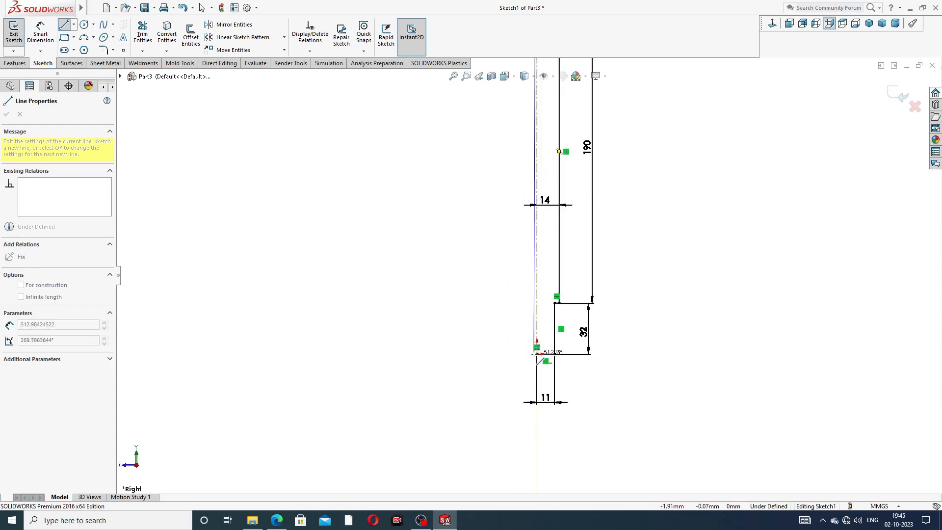
{"action": "left_click", "coordinate": [537, 353]}
{"action": "right_click", "coordinate": [636, 254]}
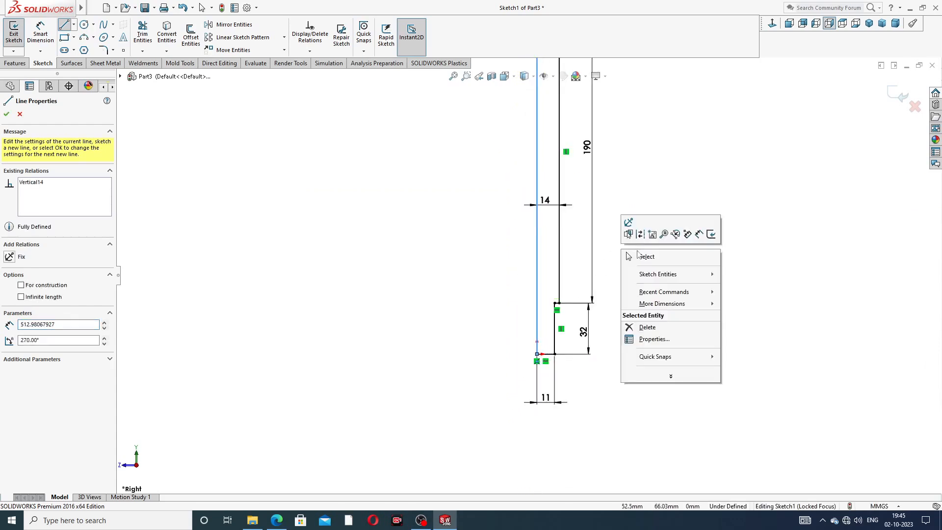
{"action": "left_click", "coordinate": [646, 256]}
Dimension the distance from the centerline to the neck's vertical line as 14 mm
{"action": "scroll", "coordinate": [609, 165], "scroll_direction": "up", "scroll_amount": 2}
{"action": "scroll", "coordinate": [564, 131], "scroll_direction": "down", "scroll_amount": 1}
{"action": "scroll", "coordinate": [545, 143], "scroll_direction": "up", "scroll_amount": 3}
{"action": "scroll", "coordinate": [539, 128], "scroll_direction": "down", "scroll_amount": 7}
{"action": "scroll", "coordinate": [540, 315], "scroll_direction": "down", "scroll_amount": 2}
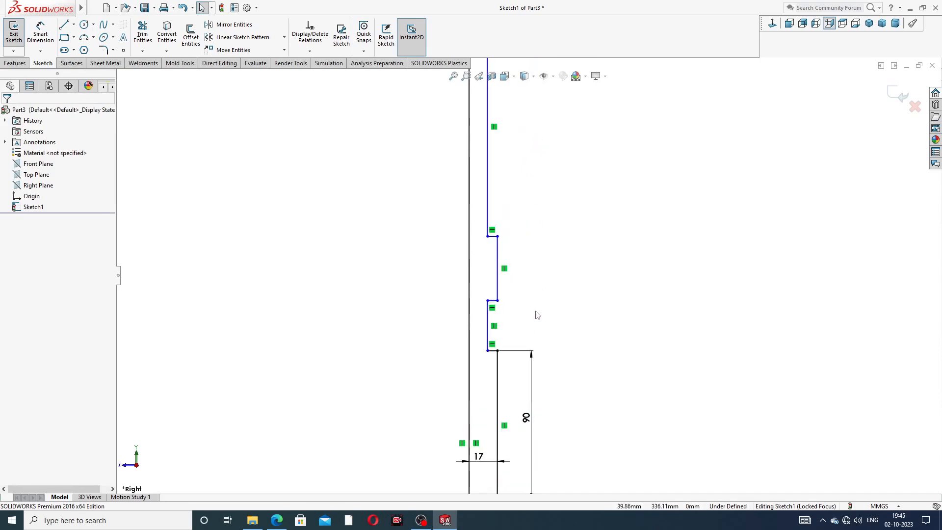
{"action": "left_click", "coordinate": [40, 33]}
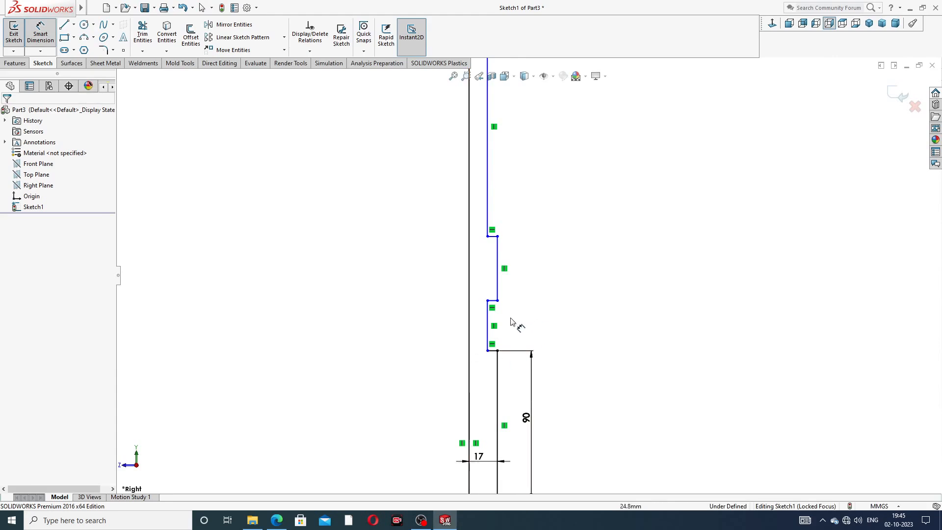
{"action": "left_click", "coordinate": [491, 322]}
{"action": "left_click", "coordinate": [470, 320]}
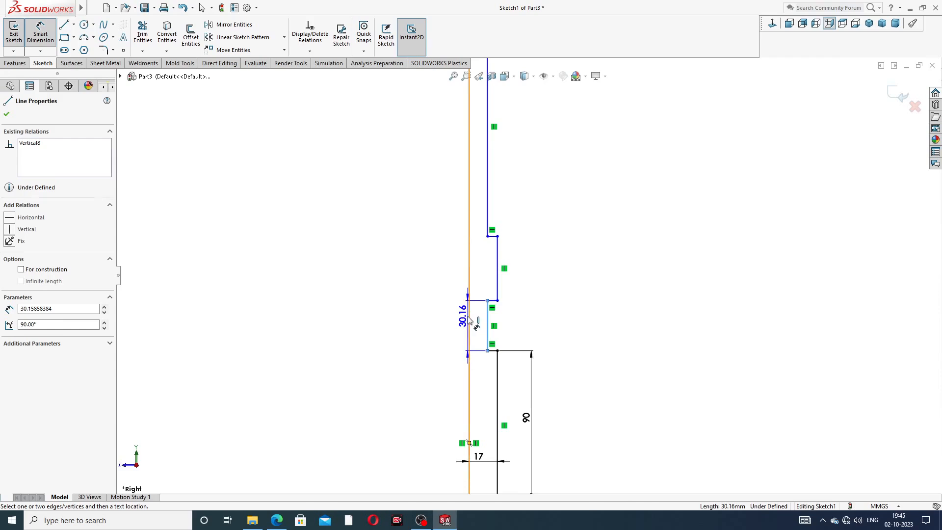
{"action": "left_click", "coordinate": [472, 319]}
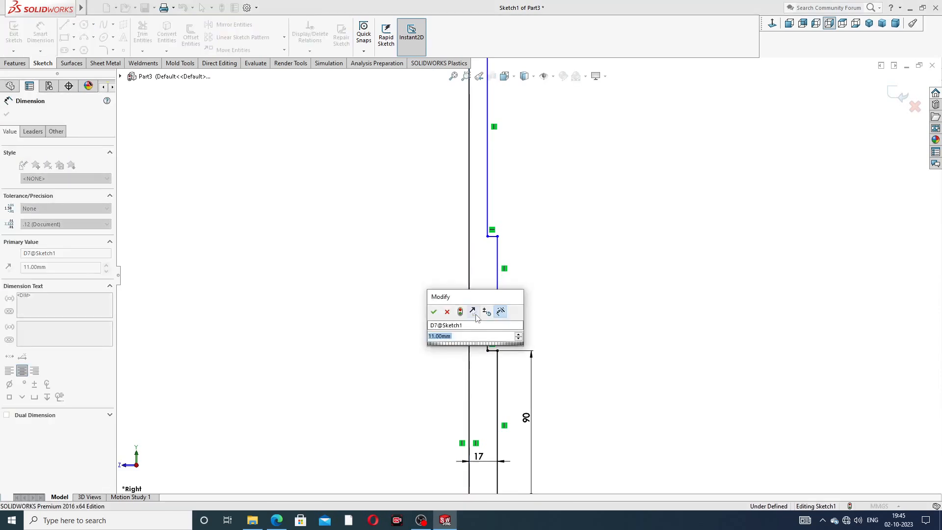
{"action": "type", "text": "14"}
{"action": "key", "text": "Return"}
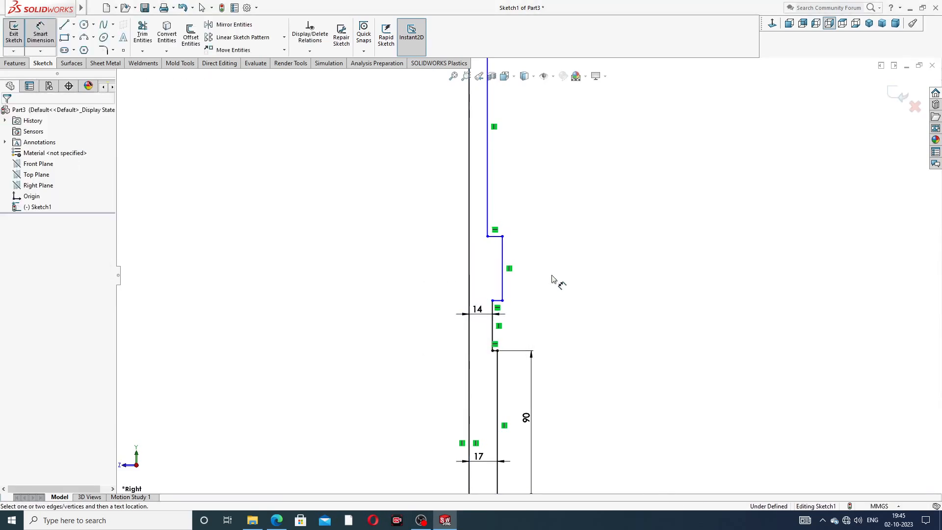
Dimension the distance from the centerline to the collar's vertical line as 20 mm
{"action": "left_click", "coordinate": [503, 261]}
{"action": "left_click", "coordinate": [470, 256]}
{"action": "left_click", "coordinate": [488, 262]}
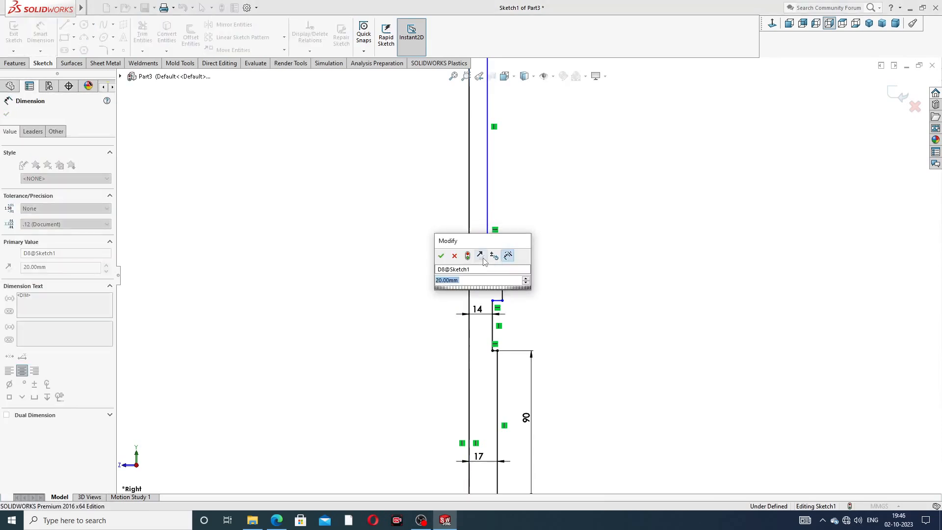
{"action": "type", "text": "20"}
{"action": "key", "text": "Return"}
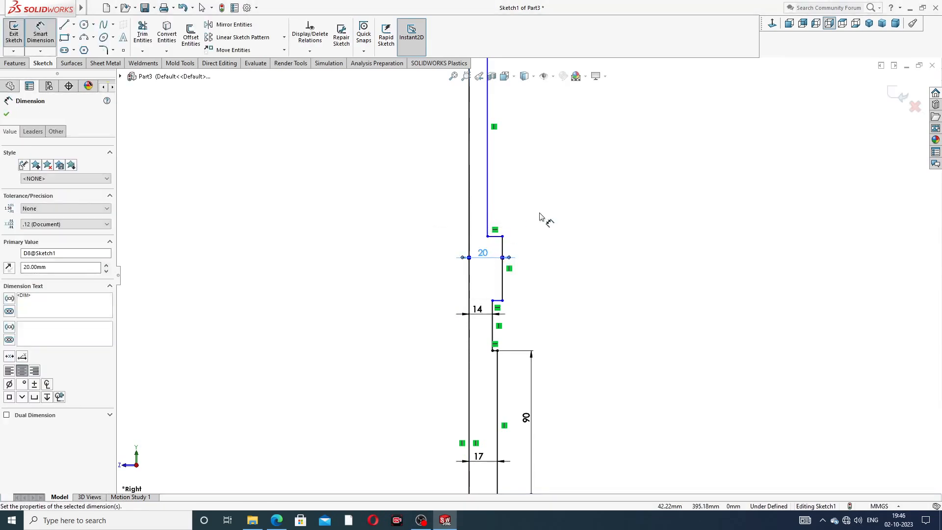
Dimension the distance from the centerline to the uppermost vertical line above the collar as 12 mm
{"action": "left_click", "coordinate": [488, 171]}
{"action": "left_click", "coordinate": [470, 167]}
{"action": "left_click", "coordinate": [471, 167]}
{"action": "type", "text": "12"}
{"action": "key", "text": "Return"}
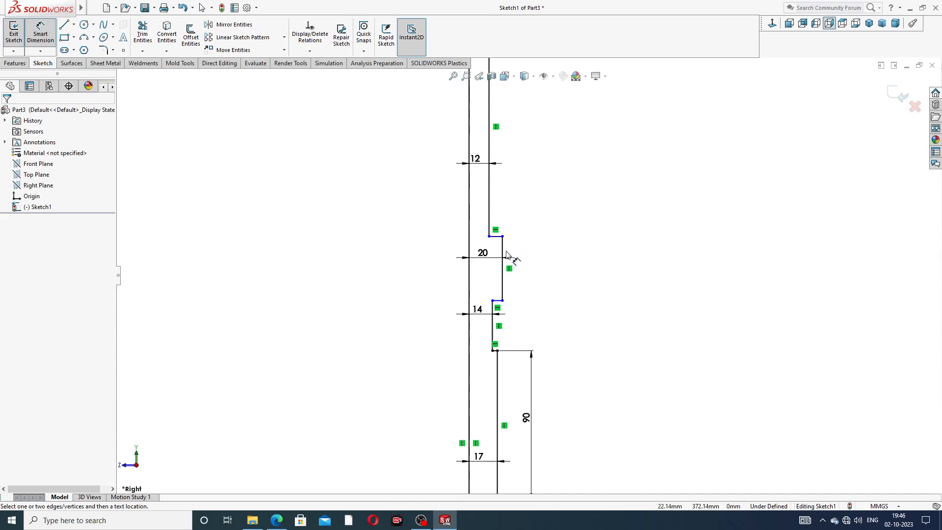
Dimension the neck's vertical line length as 9 mm
{"action": "left_click", "coordinate": [493, 330]}
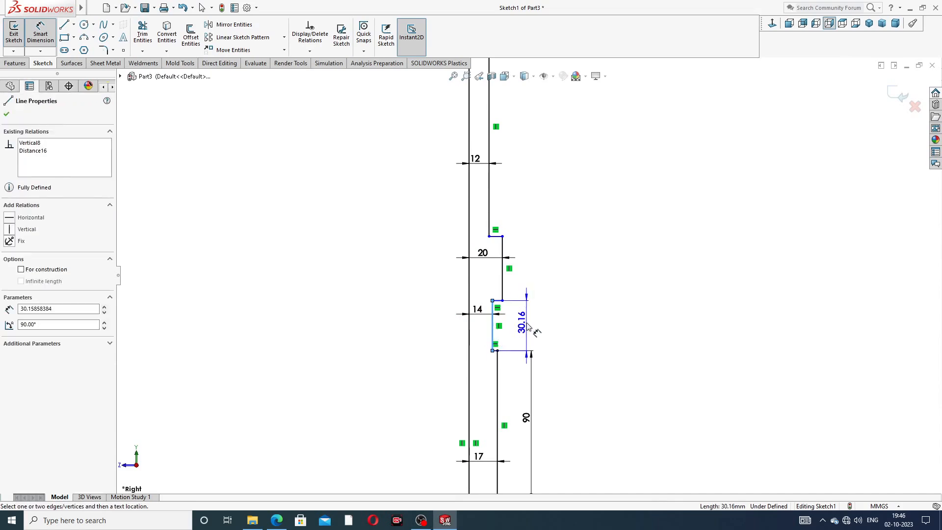
{"action": "left_click", "coordinate": [528, 328]}
{"action": "type", "text": "6"}
{"action": "key", "text": "Return"}
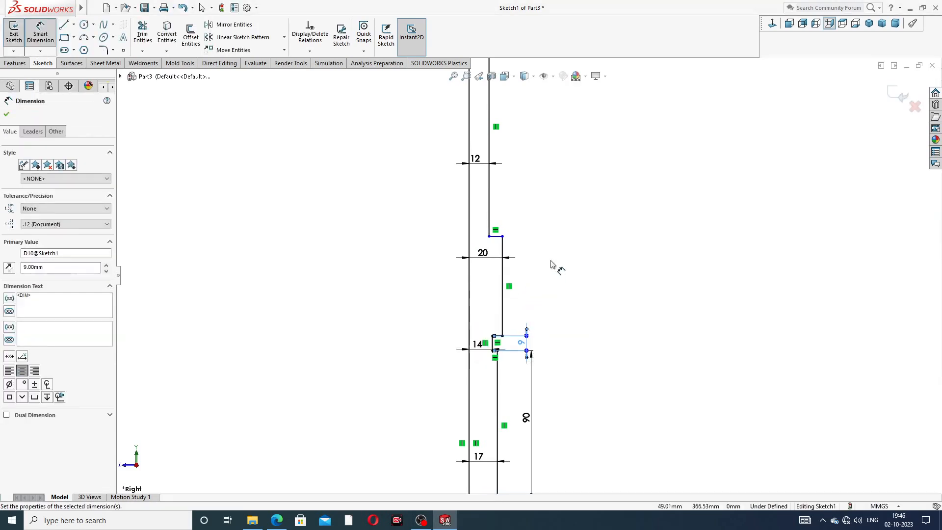
Move the 20 mm dimension lower within the collar and dimension the collar's vertical line length as 31 mm
{"action": "left_click_drag", "start_coordinate": [492, 257], "coordinate": [490, 275]}
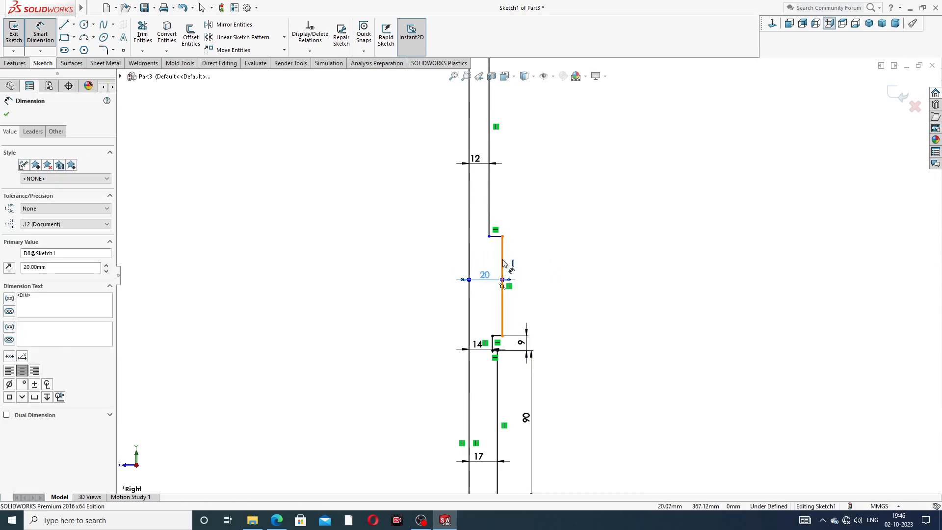
{"action": "left_click", "coordinate": [503, 268]}
{"action": "left_click", "coordinate": [542, 279]}
{"action": "type", "text": "3"}
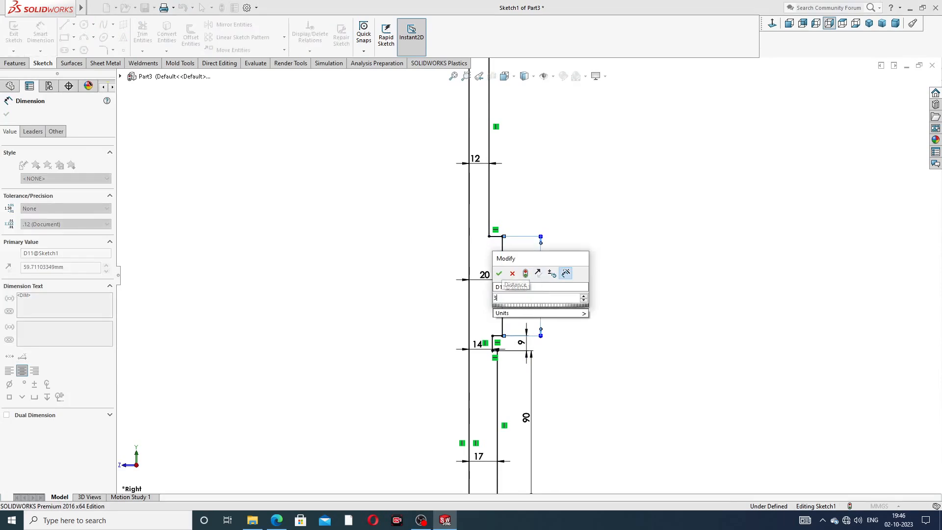
{"action": "key", "text": "Return"}
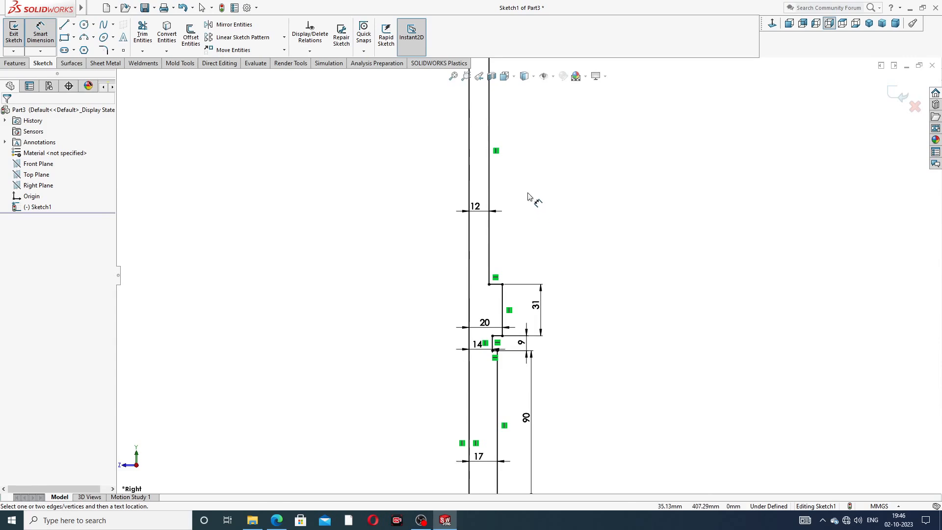
Dimension the length of the uppermost vertical line above the collar as 26 mm
{"action": "scroll", "coordinate": [532, 200], "scroll_direction": "up", "scroll_amount": 2}
{"action": "left_click", "coordinate": [502, 170]}
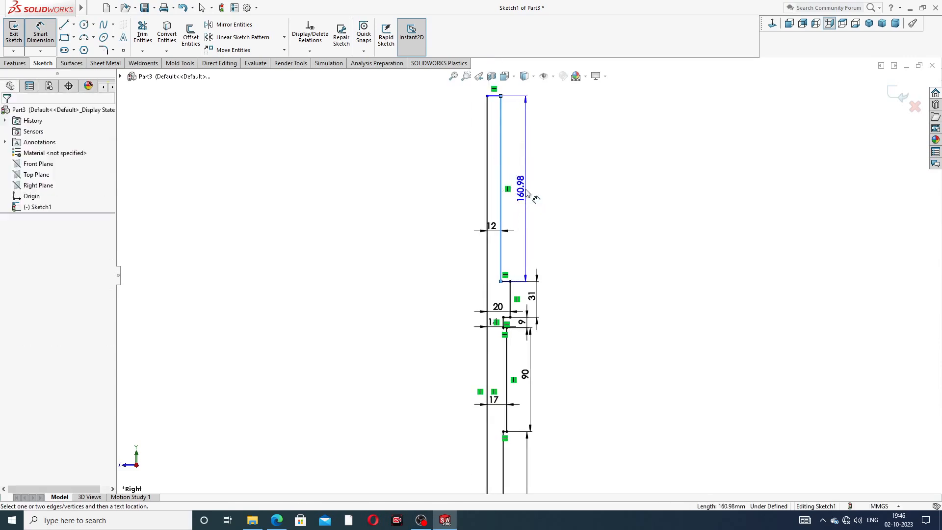
{"action": "left_click", "coordinate": [525, 185]}
{"action": "type", "text": "26"}
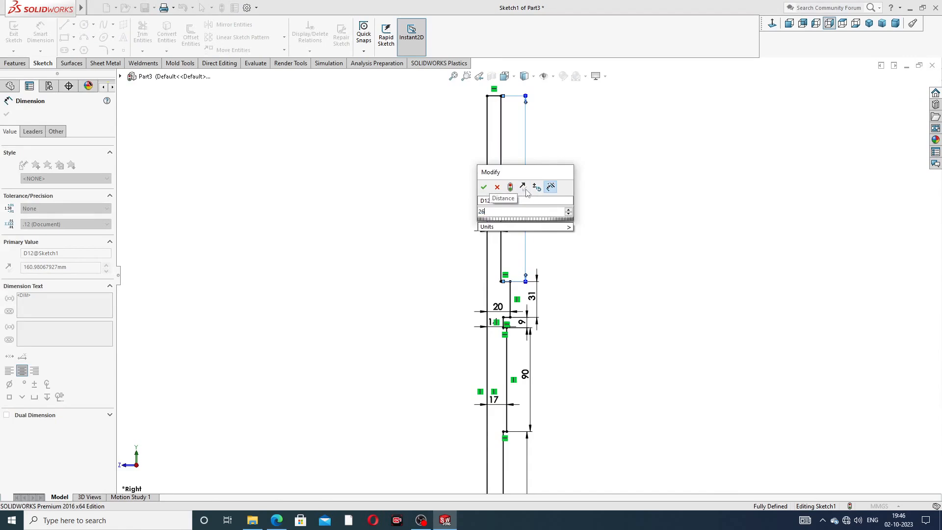
{"action": "key", "text": "Return"}
Reposition the 12 mm dimension down inside the uppermost section of the profile
{"action": "scroll", "coordinate": [515, 256], "scroll_direction": "down", "scroll_amount": 4}
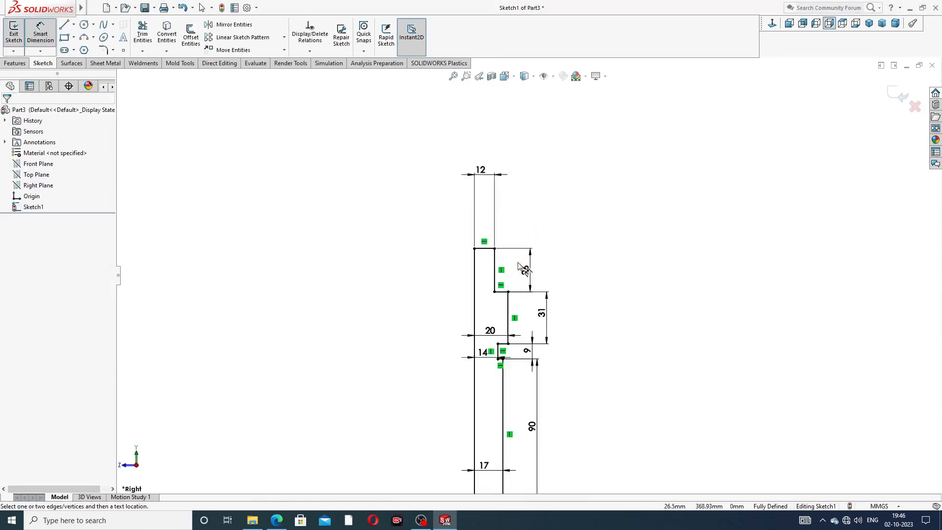
{"action": "mouse_move", "coordinate": [465, 132]}
{"action": "left_mouse_down"}
{"action": "mouse_move", "coordinate": [483, 212]}
{"action": "mouse_move", "coordinate": [475, 265]}
{"action": "left_mouse_up"}
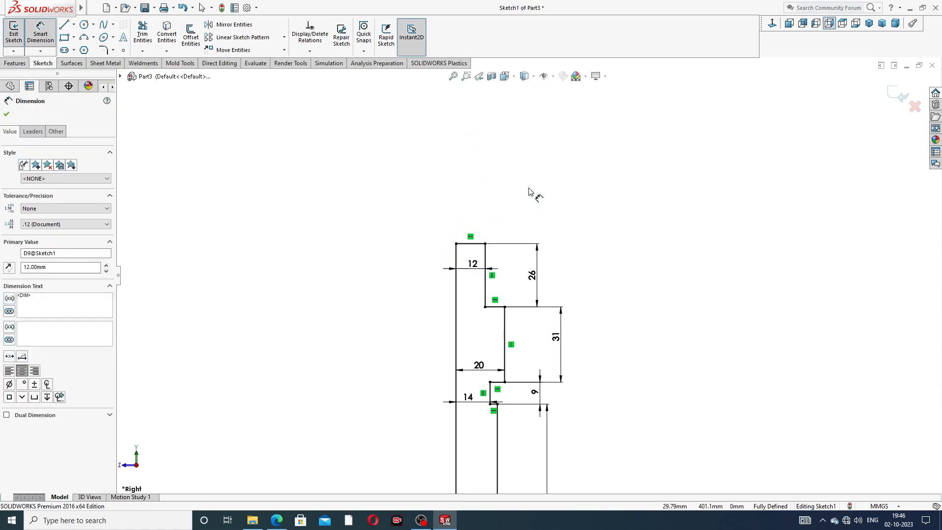
{"action": "scroll", "coordinate": [515, 279], "scroll_direction": "up", "scroll_amount": 3}
{"action": "scroll", "coordinate": [521, 305], "scroll_direction": "down", "scroll_amount": 3}
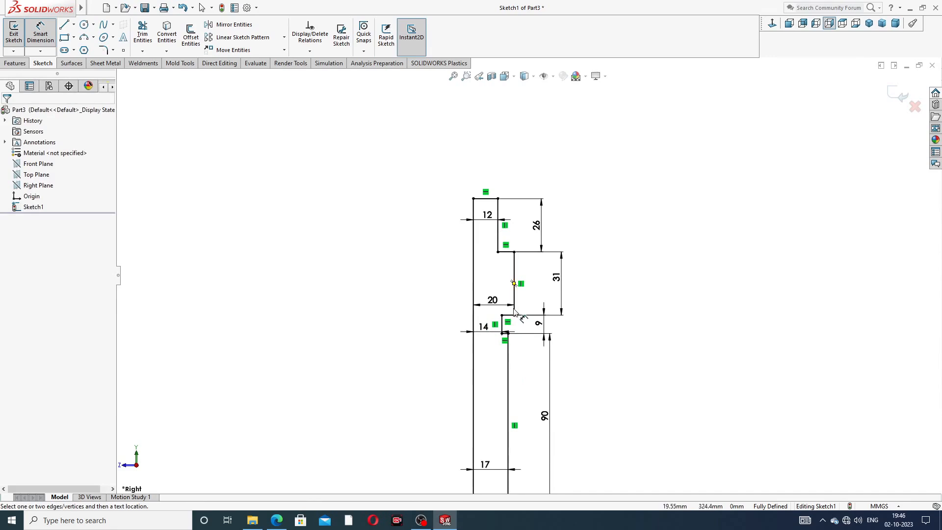
Move the 26, 9 and 90 mm length dimensions farther out from the profile and reposition the 20 mm dimension higher within the collar
{"action": "left_click_drag", "start_coordinate": [544, 210], "coordinate": [560, 206]}
{"action": "left_click_drag", "start_coordinate": [544, 327], "coordinate": [579, 332]}
{"action": "left_click", "coordinate": [595, 337]}
{"action": "left_click_drag", "start_coordinate": [554, 437], "coordinate": [569, 433]}
{"action": "left_click", "coordinate": [621, 410]}
{"action": "left_click_drag", "start_coordinate": [479, 333], "coordinate": [488, 283]}
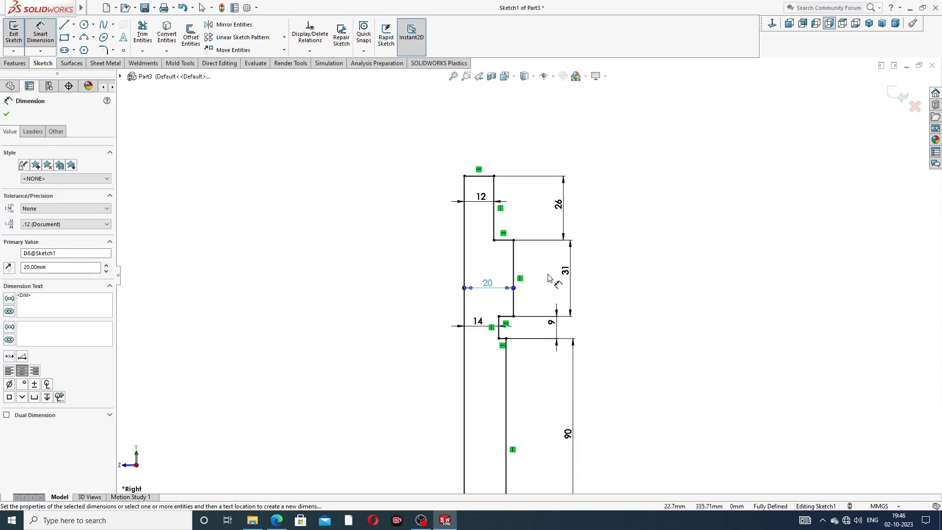
{"action": "left_click", "coordinate": [628, 289]}
Reposition the 11 mm dimension below the lower end and align the 190 and 32 mm length dimensions farther out from the profile
{"action": "scroll", "coordinate": [609, 314], "scroll_direction": "up", "scroll_amount": 5}
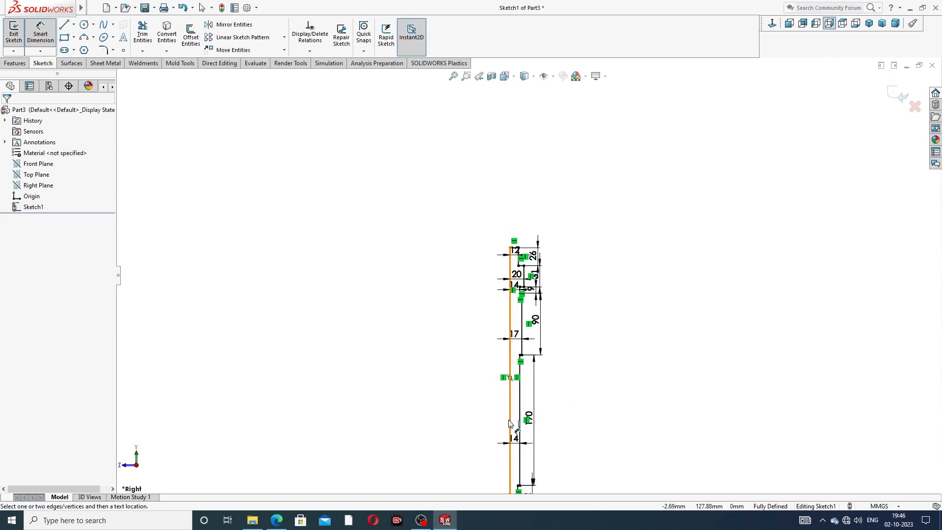
{"action": "scroll", "coordinate": [535, 407], "scroll_direction": "down", "scroll_amount": 3}
{"action": "scroll", "coordinate": [550, 206], "scroll_direction": "down", "scroll_amount": 3}
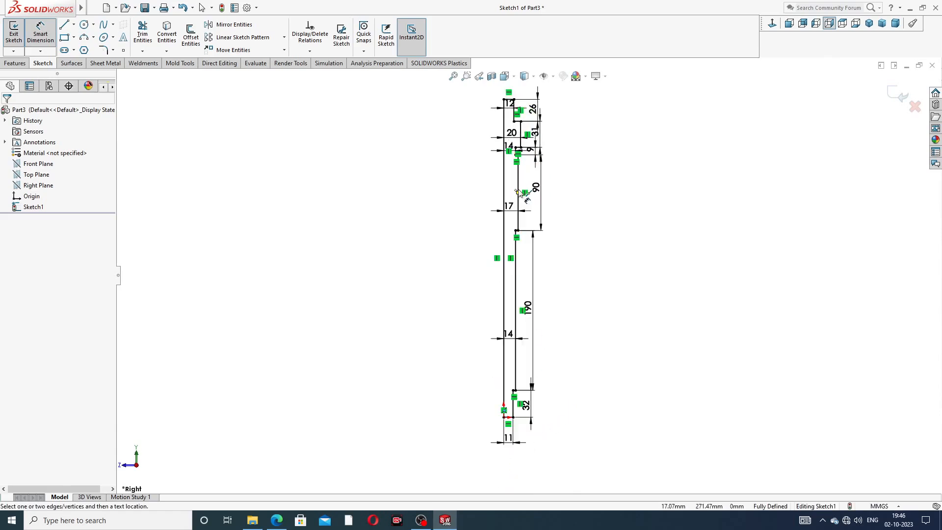
{"action": "scroll", "coordinate": [555, 204], "scroll_direction": "up", "scroll_amount": 2}
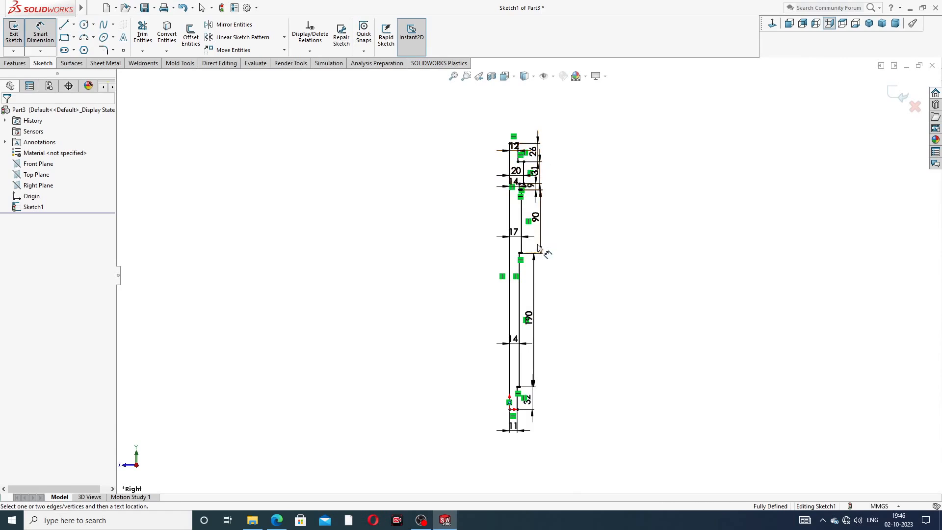
{"action": "left_click_drag", "start_coordinate": [513, 430], "coordinate": [526, 438]}
{"action": "left_click_drag", "start_coordinate": [533, 349], "coordinate": [542, 350]}
{"action": "left_click_drag", "start_coordinate": [532, 405], "coordinate": [541, 405]}
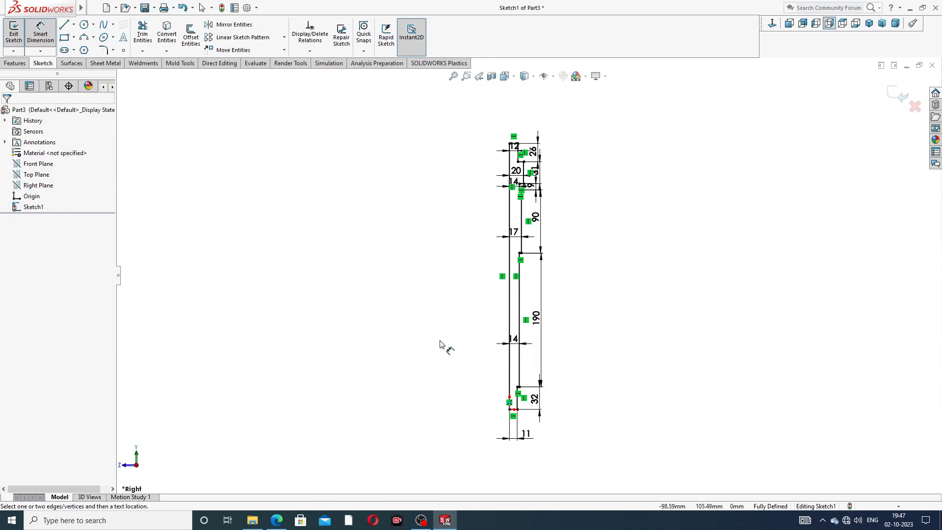
{"action": "right_click", "coordinate": [271, 230]}
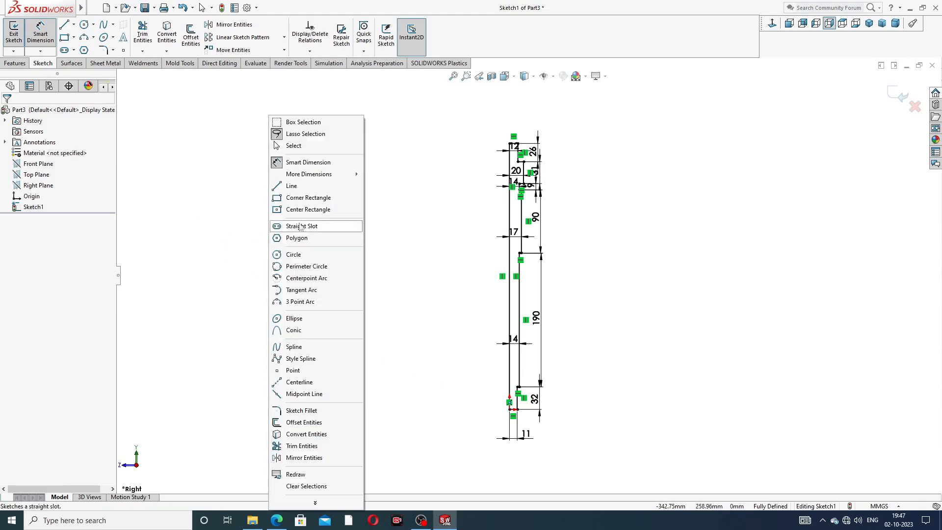
{"action": "left_click", "coordinate": [305, 146]}
Check the spindle drawing in the PDF viewer, return to SolidWorks and revolve the stepped profile 360° about its long vertical line
{"action": "left_click", "coordinate": [278, 521]}
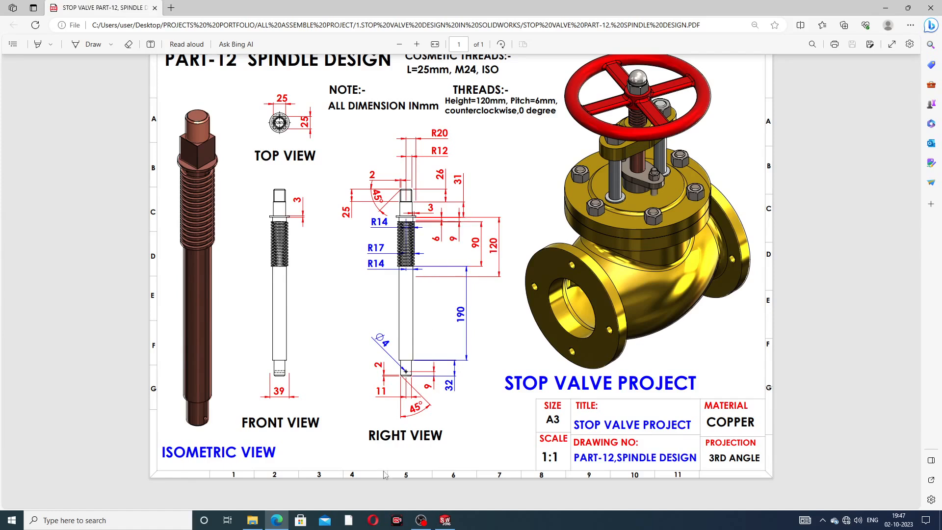
{"action": "left_click", "coordinate": [277, 520]}
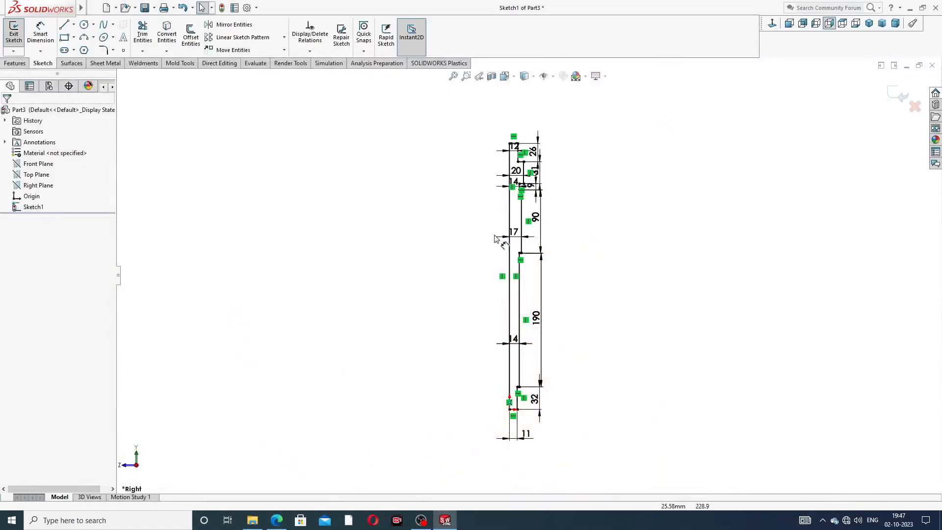
{"action": "left_click", "coordinate": [15, 63]}
{"action": "left_click", "coordinate": [47, 34]}
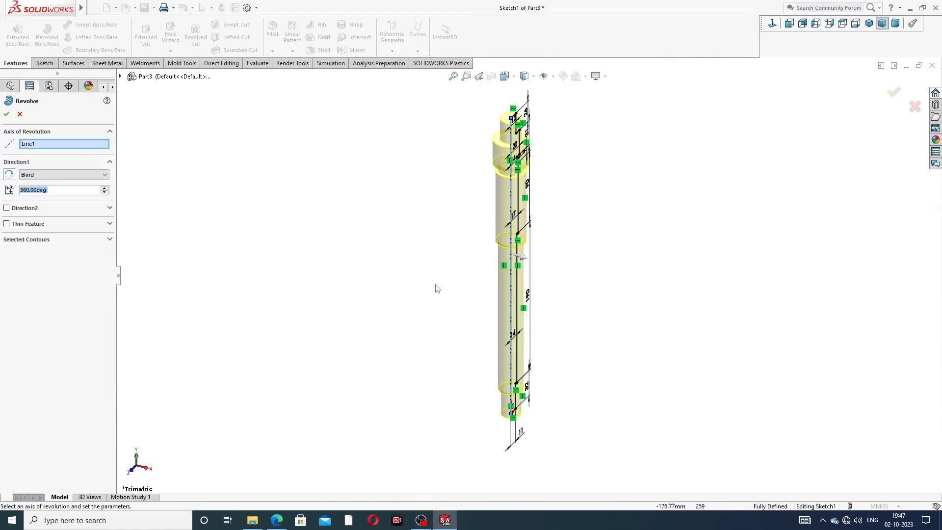
{"action": "left_click", "coordinate": [6, 114]}
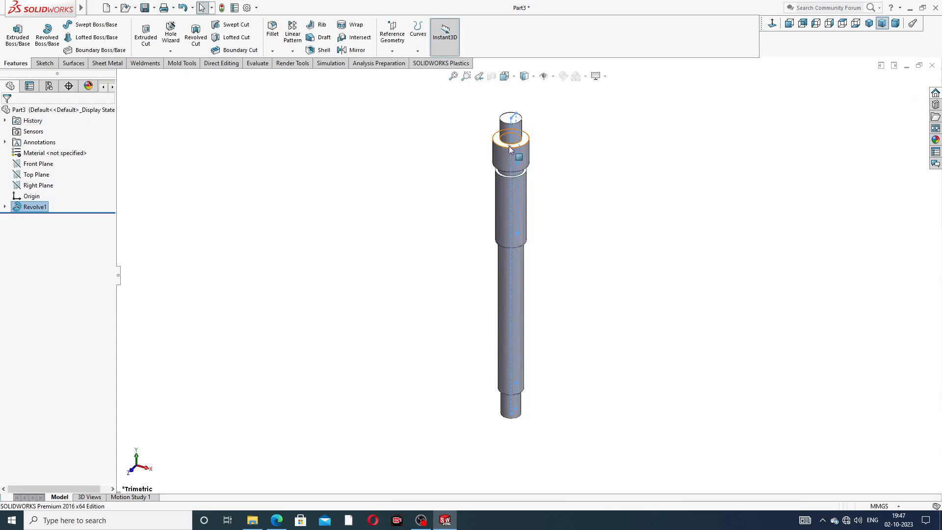
Start a sketch on the collar's upper annular face and draw a center rectangle about 26 by 25 mm centered on the origin
{"action": "middle_click_drag", "start_coordinate": [560, 143], "coordinate": [561, 234]}
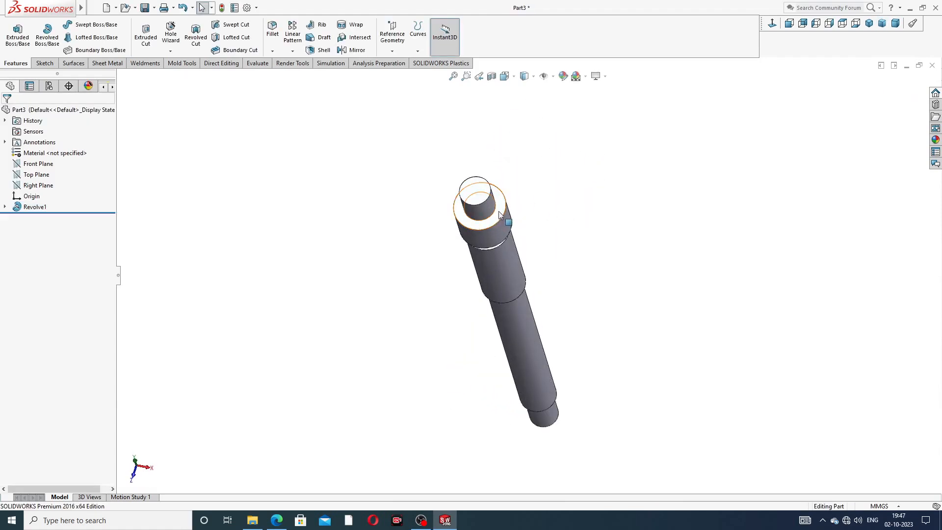
{"action": "left_click", "coordinate": [498, 214]}
{"action": "left_click", "coordinate": [537, 182]}
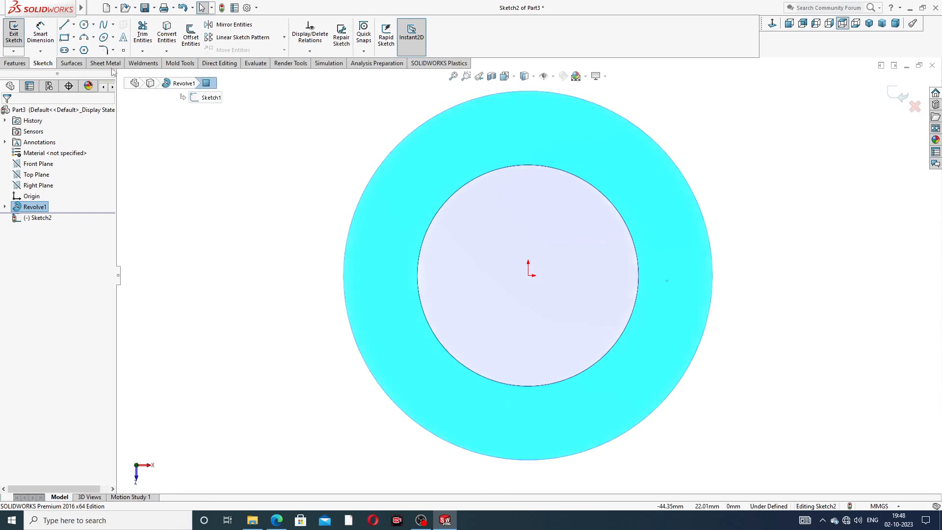
{"action": "left_click", "coordinate": [74, 37]}
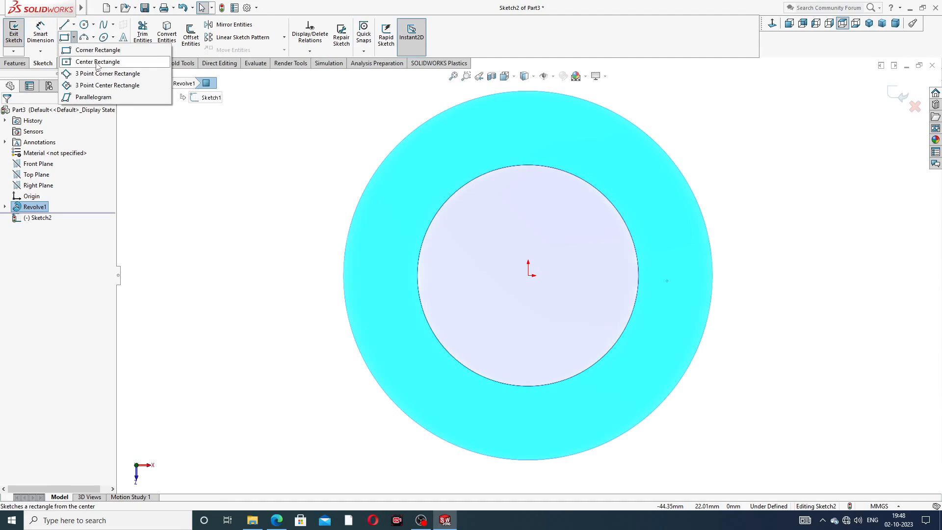
{"action": "left_click", "coordinate": [97, 62]}
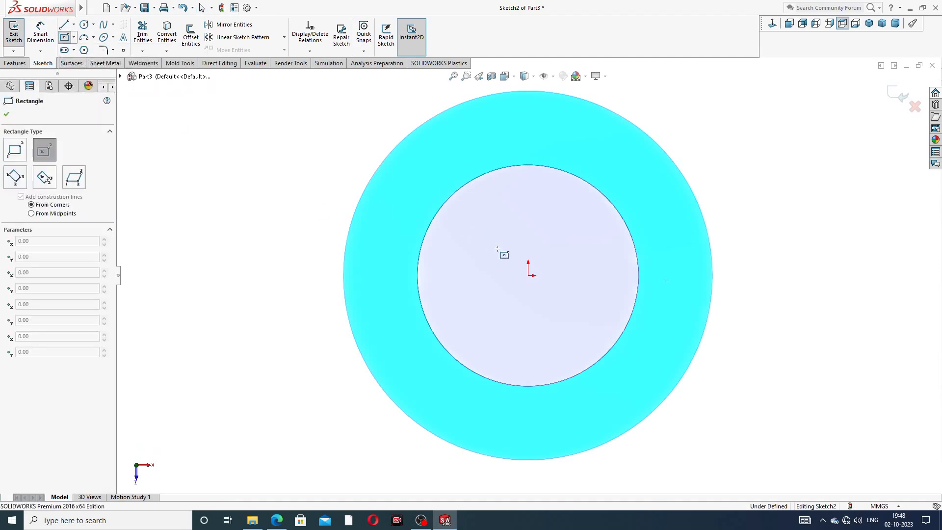
{"action": "left_click", "coordinate": [528, 275]}
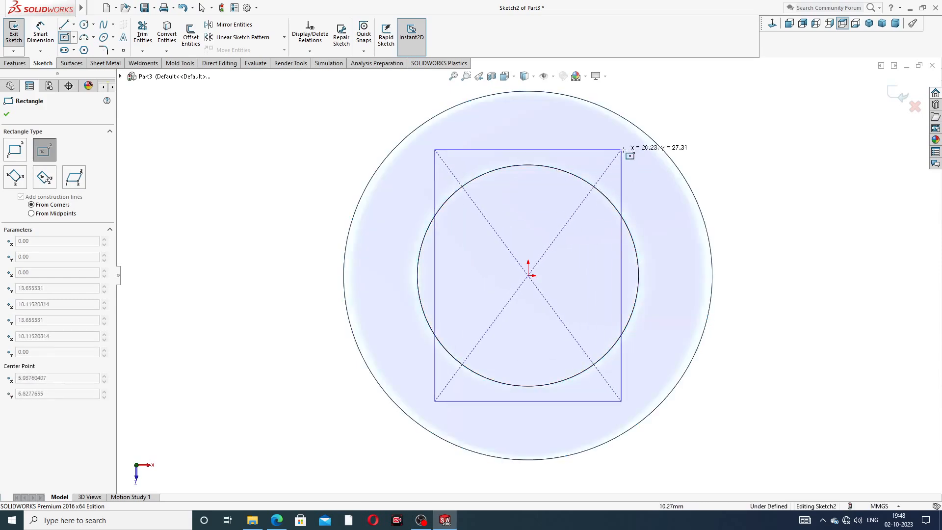
{"action": "left_click", "coordinate": [649, 162]}
{"action": "key", "text": "Escape"}
Dimension the rectangle's width and height as 25 mm each
{"action": "left_click", "coordinate": [41, 35]}
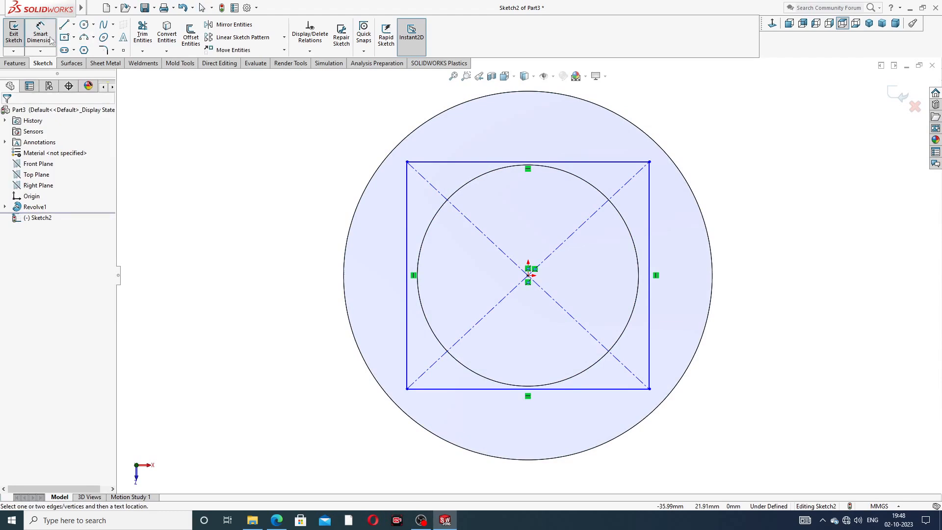
{"action": "left_click", "coordinate": [504, 164]}
{"action": "left_click", "coordinate": [535, 147]}
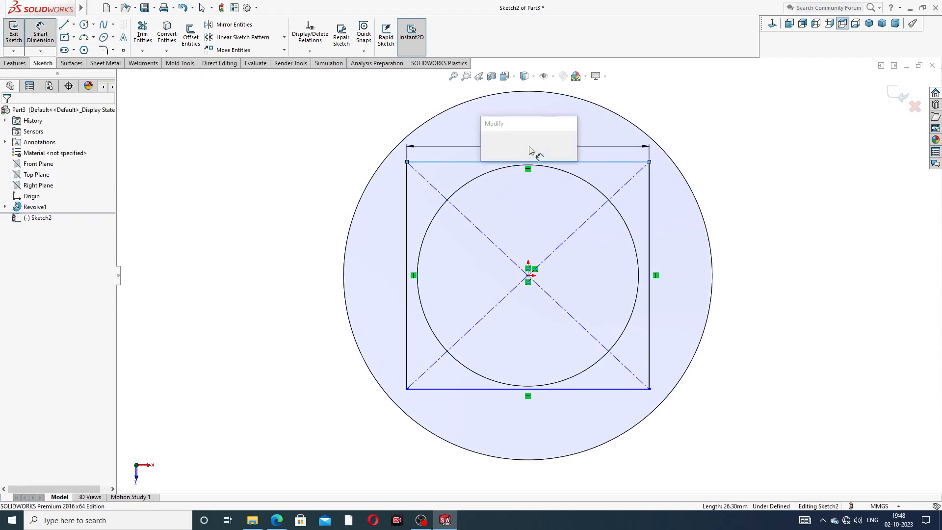
{"action": "type", "text": "25"}
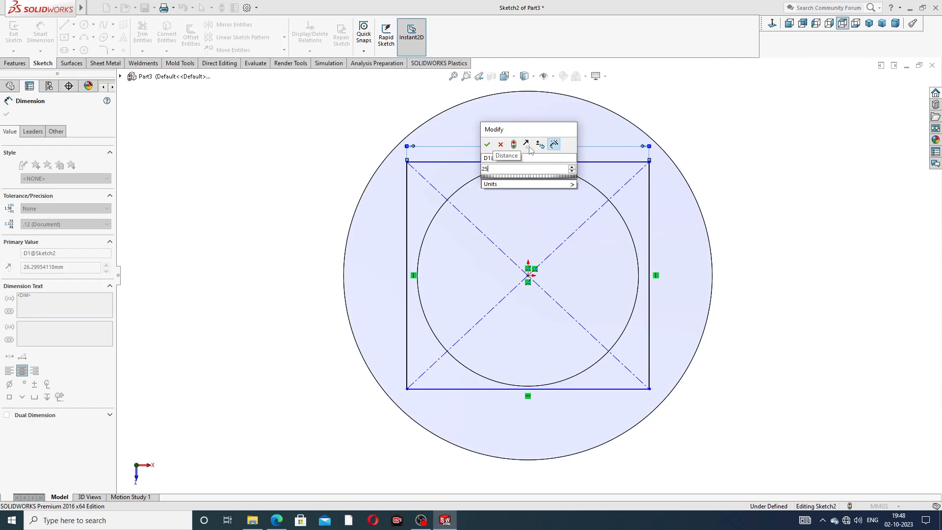
{"action": "key", "text": "Return"}
{"action": "left_click", "coordinate": [645, 209]}
{"action": "left_click", "coordinate": [667, 253]}
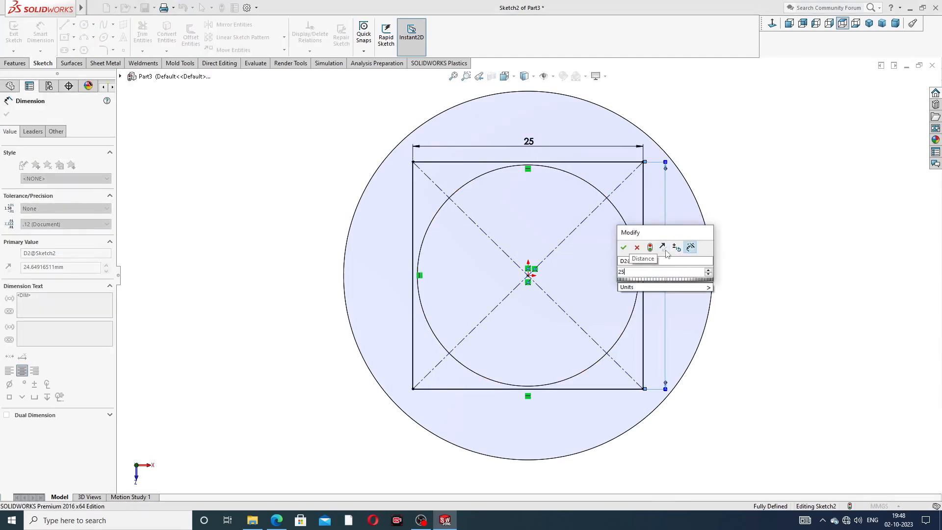
{"action": "key", "text": "Return"}
{"action": "left_click", "coordinate": [728, 202]}
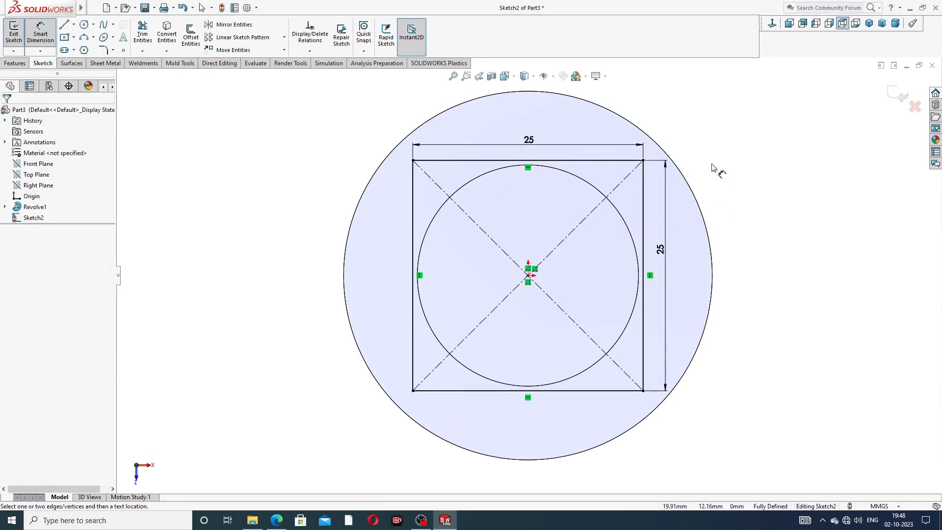
{"action": "right_click", "coordinate": [675, 99]}
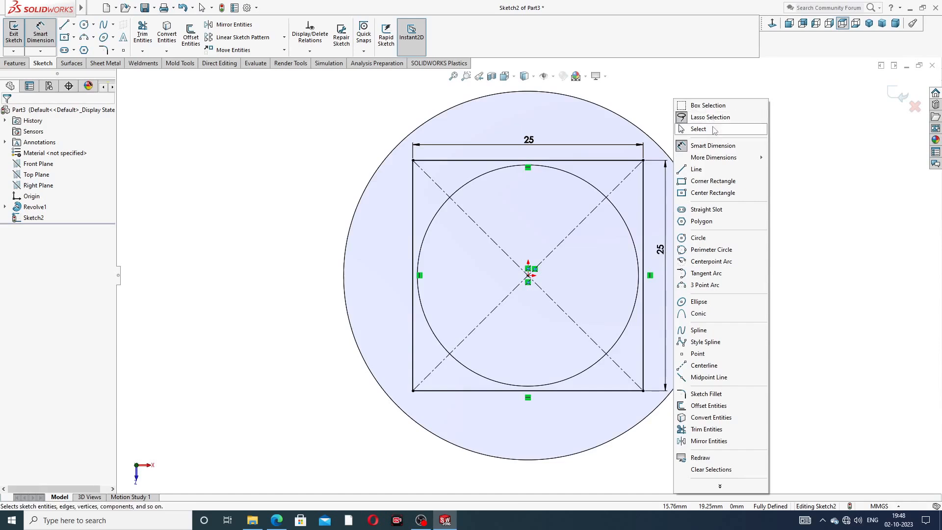
{"action": "left_click", "coordinate": [687, 129]}
Set up an extruded cut of the 25 mm square using Offset From Surface, 3 mm from the collar's lower annular face
{"action": "left_click", "coordinate": [16, 63]}
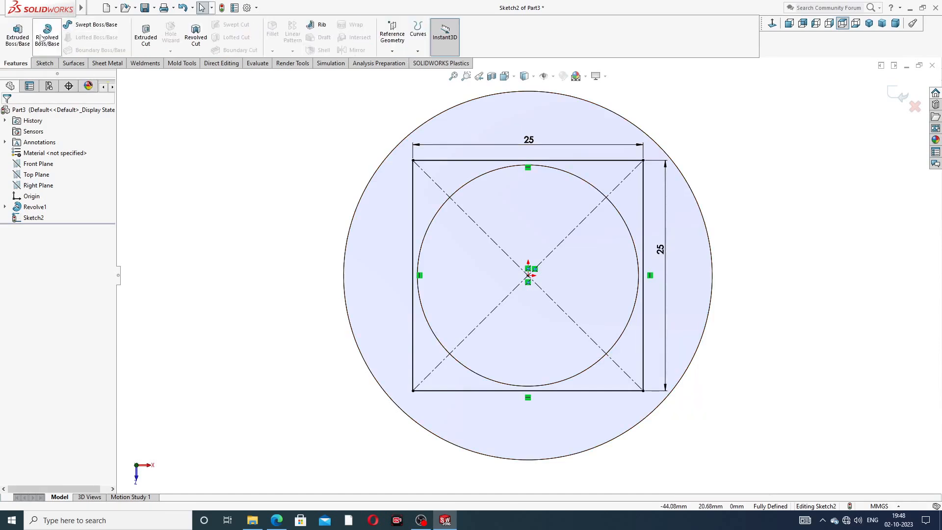
{"action": "left_click", "coordinate": [146, 41]}
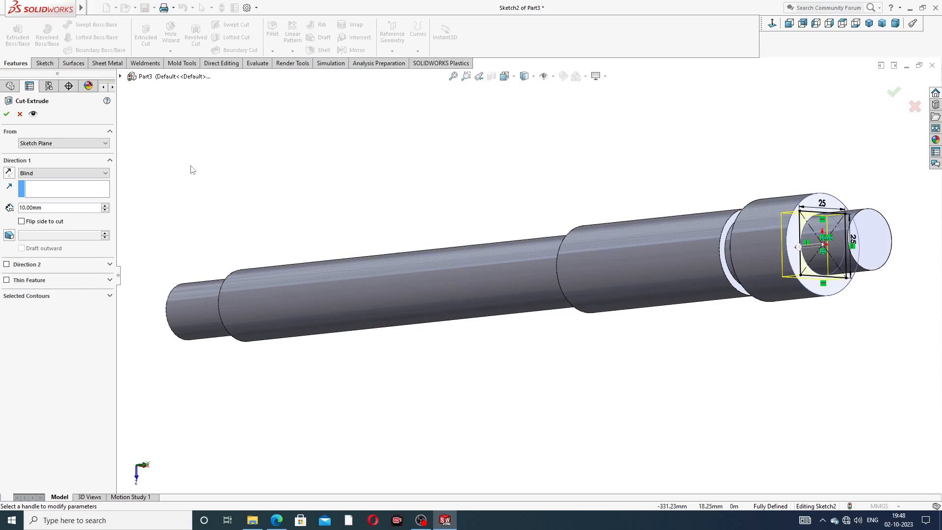
{"action": "left_click", "coordinate": [71, 174]}
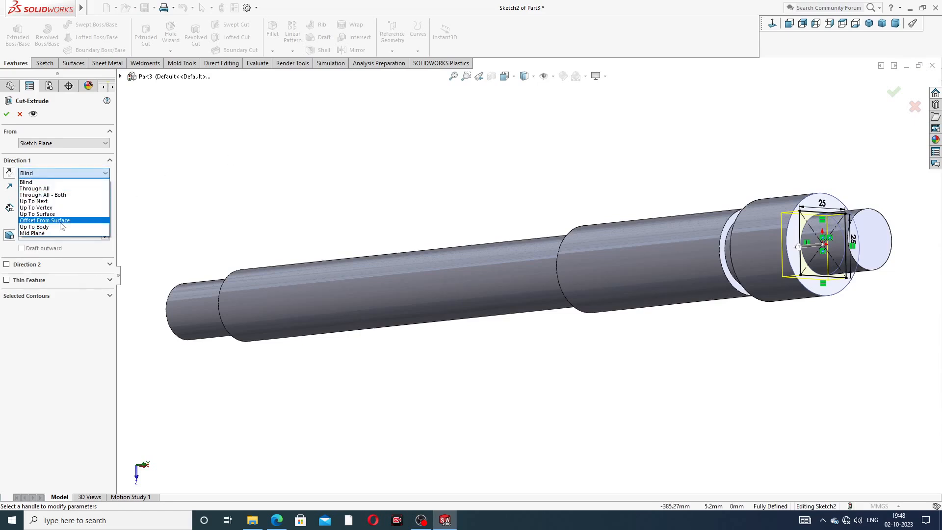
{"action": "left_click", "coordinate": [62, 221]}
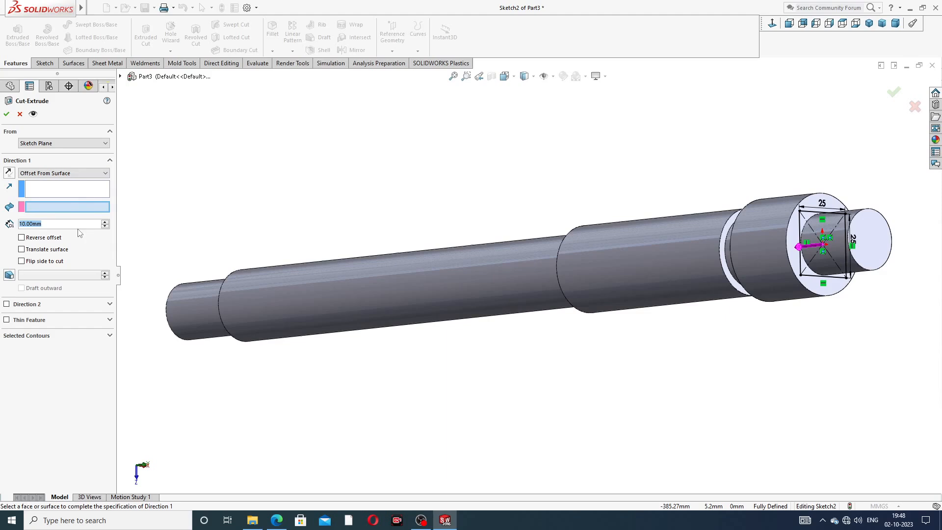
{"action": "type", "text": "3"}
{"action": "key", "text": "Return"}
{"action": "scroll", "coordinate": [760, 209], "scroll_direction": "down", "scroll_amount": 5}
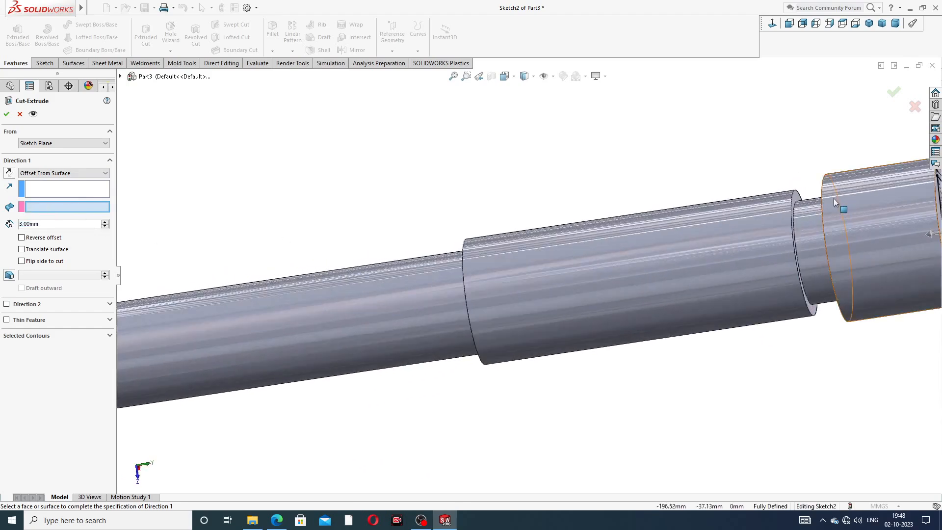
{"action": "left_click", "coordinate": [821, 200]}
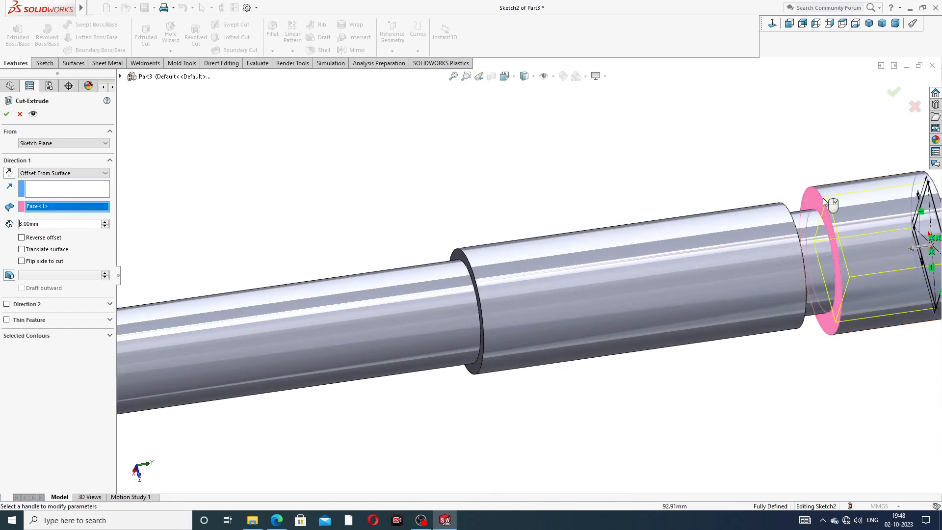
{"action": "scroll", "coordinate": [834, 206], "scroll_direction": "up", "scroll_amount": 3}
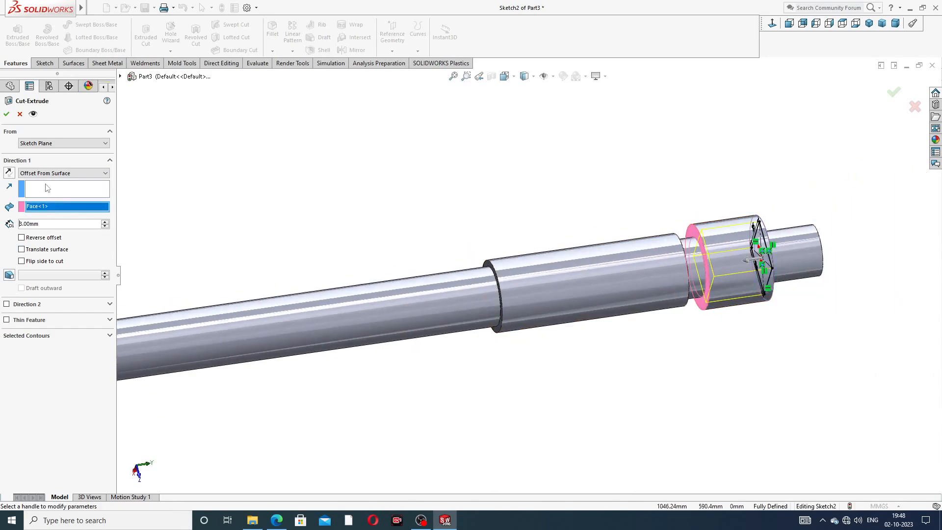
Flip the side to cut so material outside the square sketch is removed, and complete the offset-from-surface cut
{"action": "left_click", "coordinate": [30, 262]}
{"action": "middle_click_drag", "start_coordinate": [475, 190], "coordinate": [462, 201]}
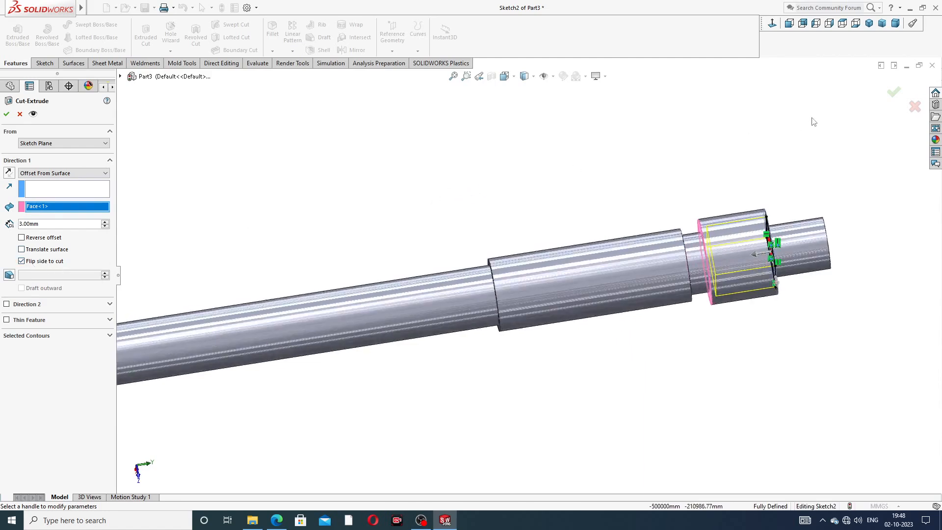
{"action": "left_click", "coordinate": [891, 92]}
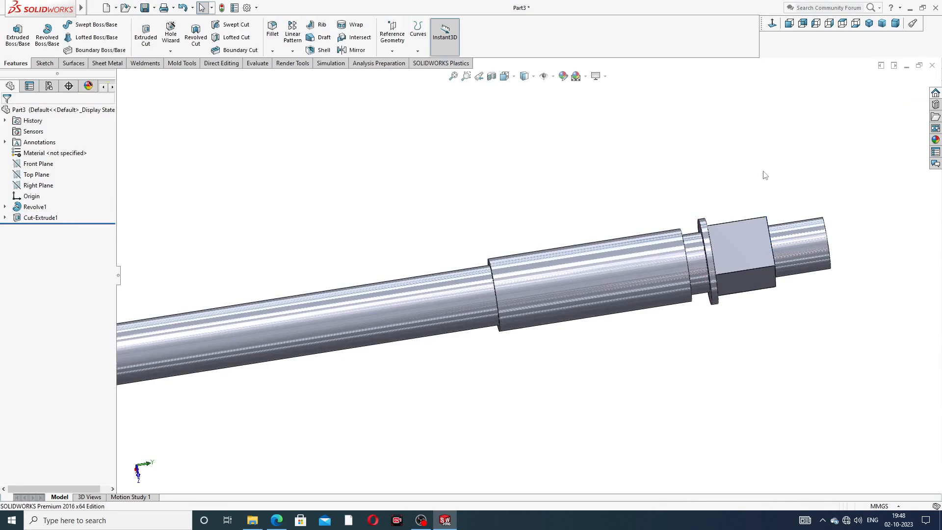
{"action": "middle_click_drag", "start_coordinate": [770, 182], "coordinate": [655, 182]}
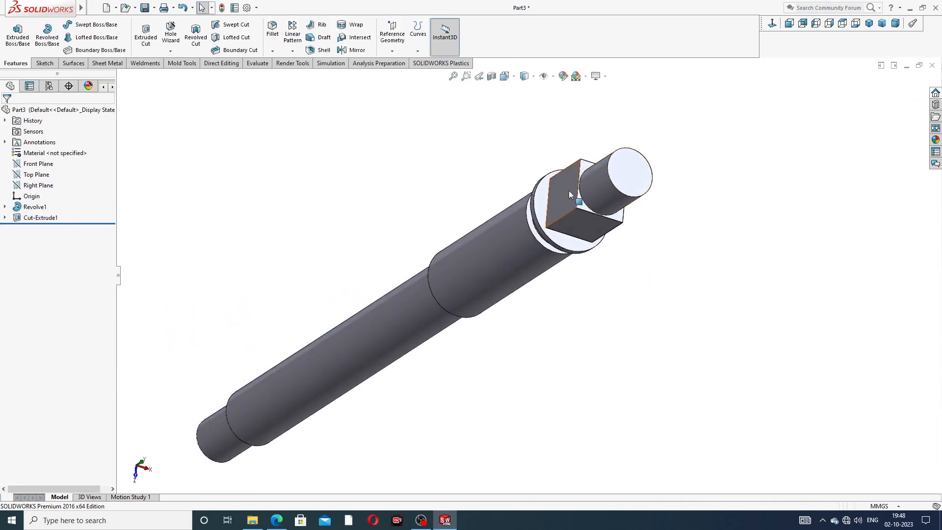
{"action": "scroll", "coordinate": [571, 190], "scroll_direction": "down", "scroll_amount": 3}
{"action": "scroll", "coordinate": [506, 220], "scroll_direction": "up", "scroll_amount": 7}
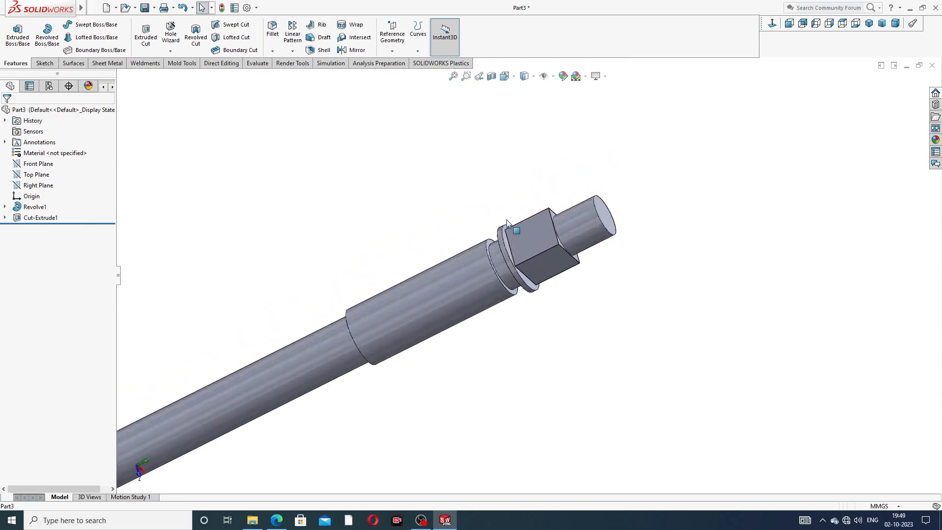
{"action": "scroll", "coordinate": [337, 302], "scroll_direction": "down", "scroll_amount": 2}
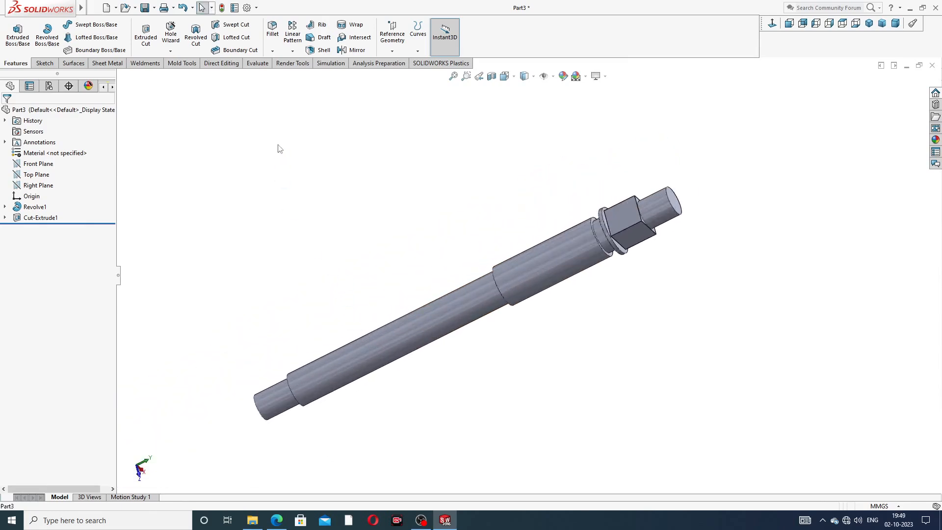
Start a new sketch on the Right Plane and orient the view normal to it
{"action": "left_click", "coordinate": [47, 185]}
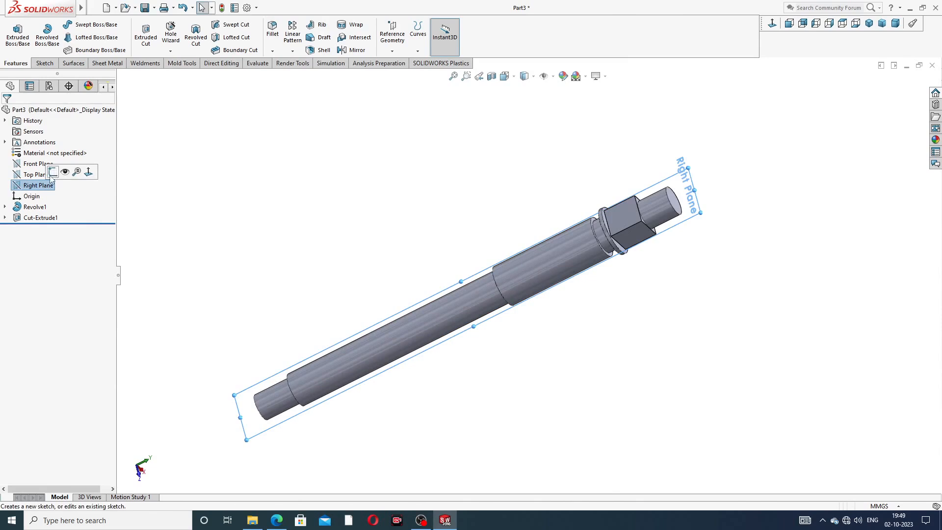
{"action": "left_click", "coordinate": [76, 171]}
{"action": "left_click", "coordinate": [772, 23]}
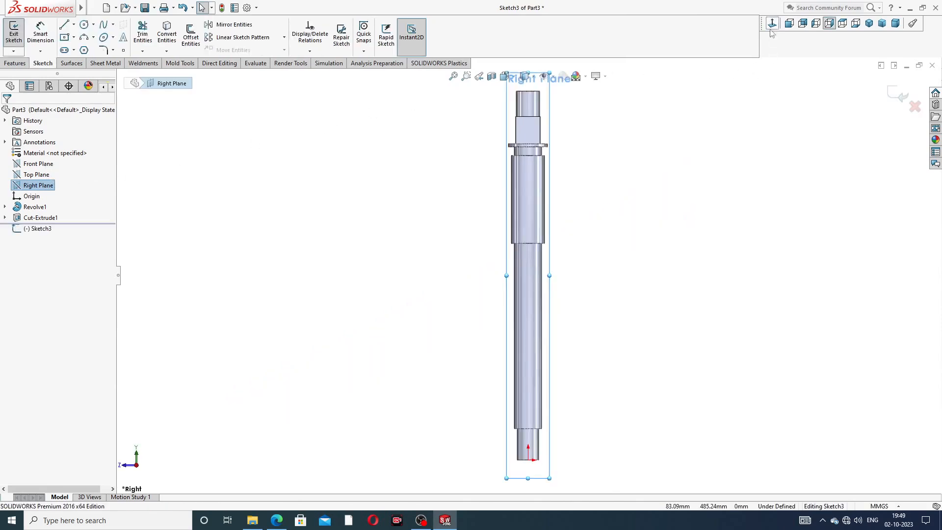
Sketch a circle about 8.8 mm in diameter on the narrow shaft end, centred about 16 mm directly above the origin
{"action": "scroll", "coordinate": [539, 486], "scroll_direction": "down", "scroll_amount": 4}
{"action": "scroll", "coordinate": [538, 486], "scroll_direction": "down", "scroll_amount": 3}
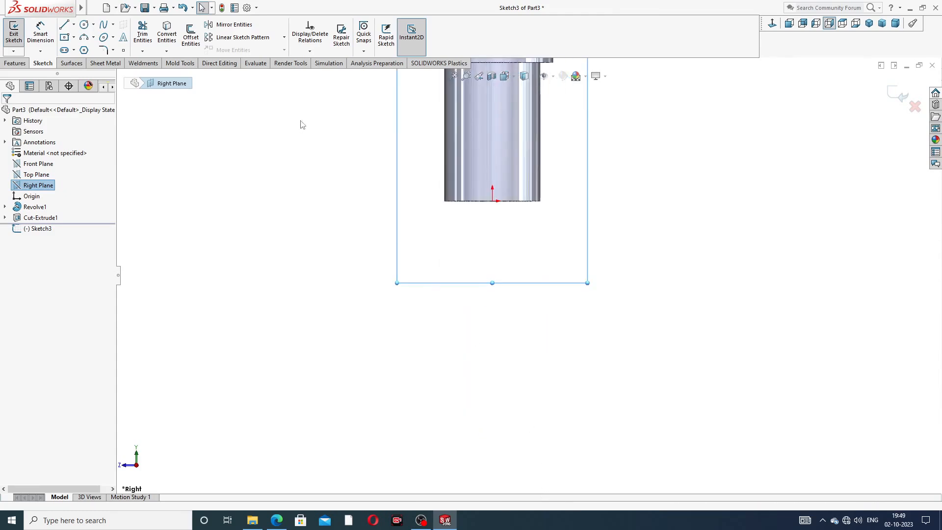
{"action": "left_click", "coordinate": [84, 24]}
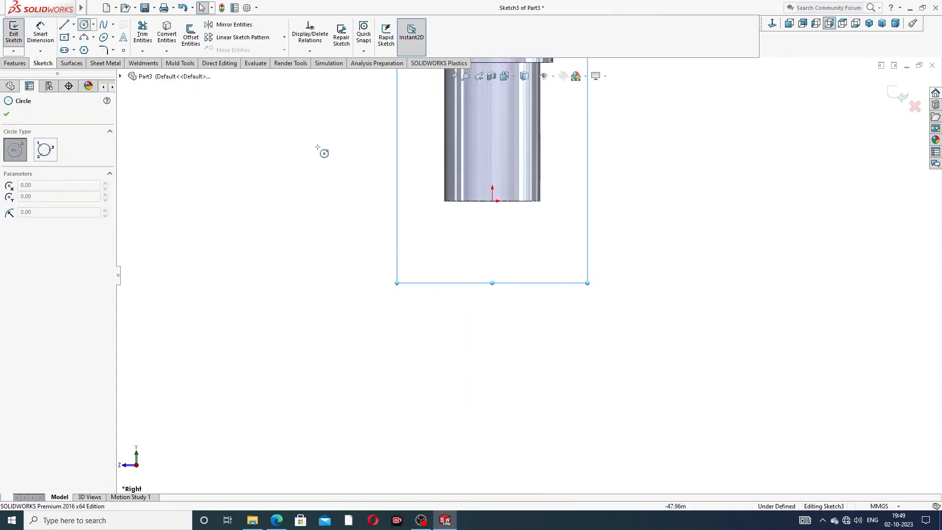
{"action": "scroll", "coordinate": [494, 154], "scroll_direction": "down", "scroll_amount": 1}
{"action": "scroll", "coordinate": [513, 131], "scroll_direction": "up", "scroll_amount": 2}
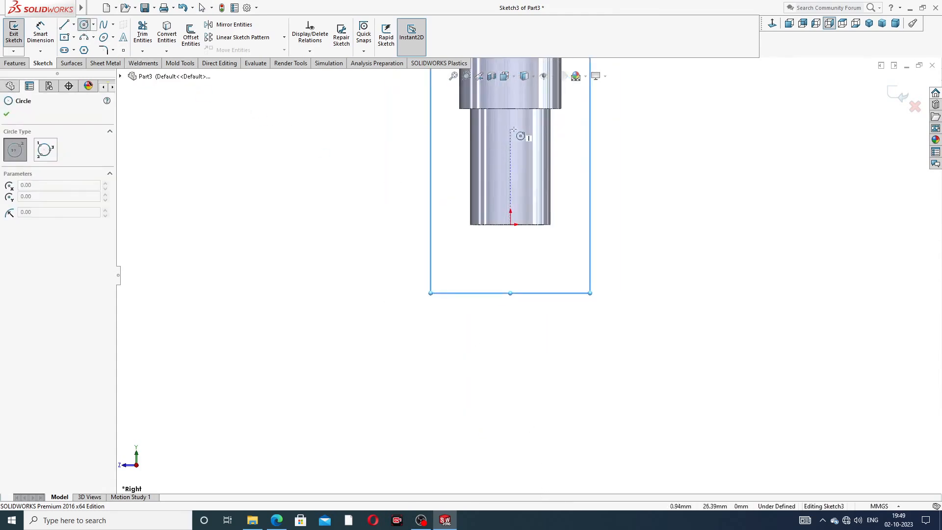
{"action": "left_click", "coordinate": [511, 166]}
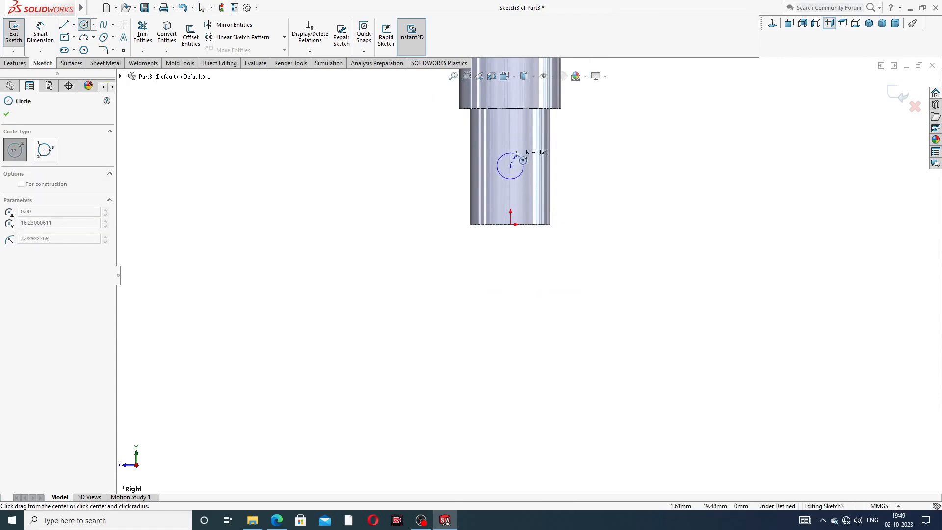
{"action": "left_click", "coordinate": [523, 154]}
{"action": "right_click", "coordinate": [602, 133]}
{"action": "left_click", "coordinate": [621, 139]}
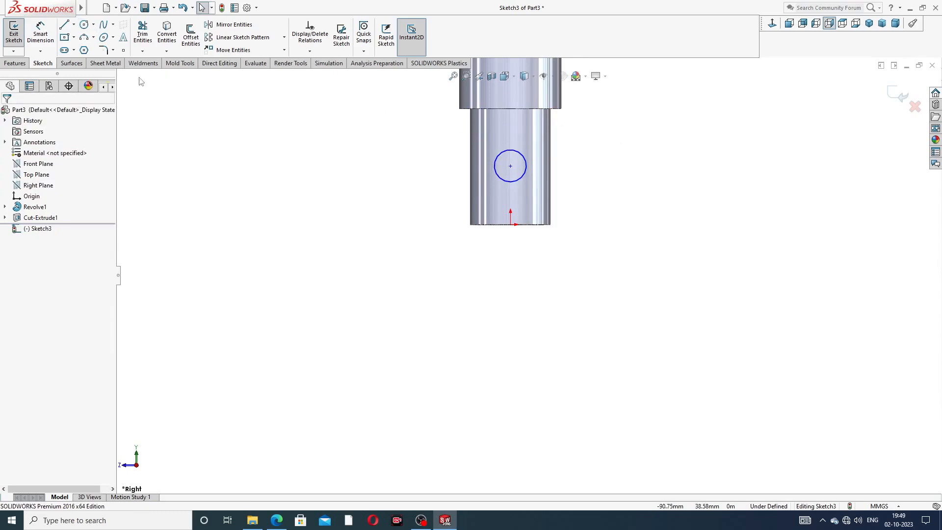
Dimension the circle's diameter as 4 mm
{"action": "left_click", "coordinate": [41, 32]}
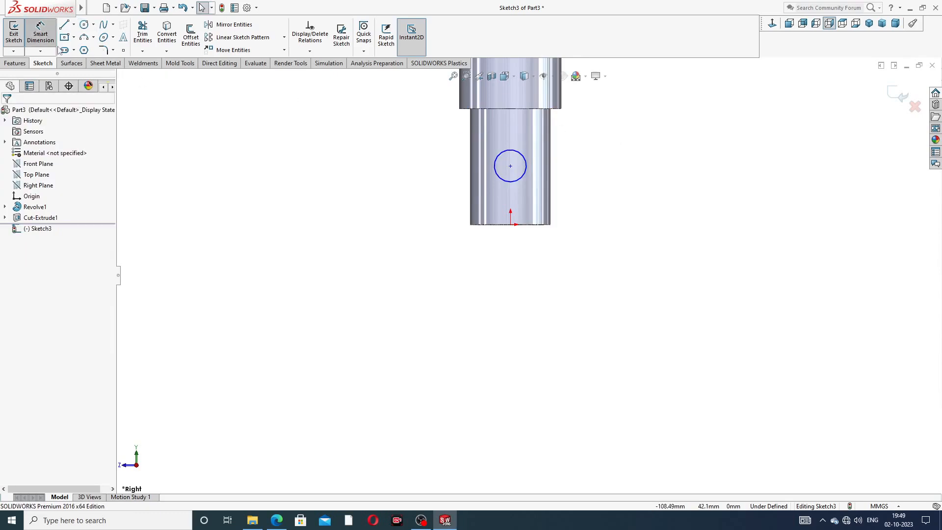
{"action": "left_click", "coordinate": [525, 157]}
{"action": "left_click", "coordinate": [584, 149]}
{"action": "type", "text": "4"}
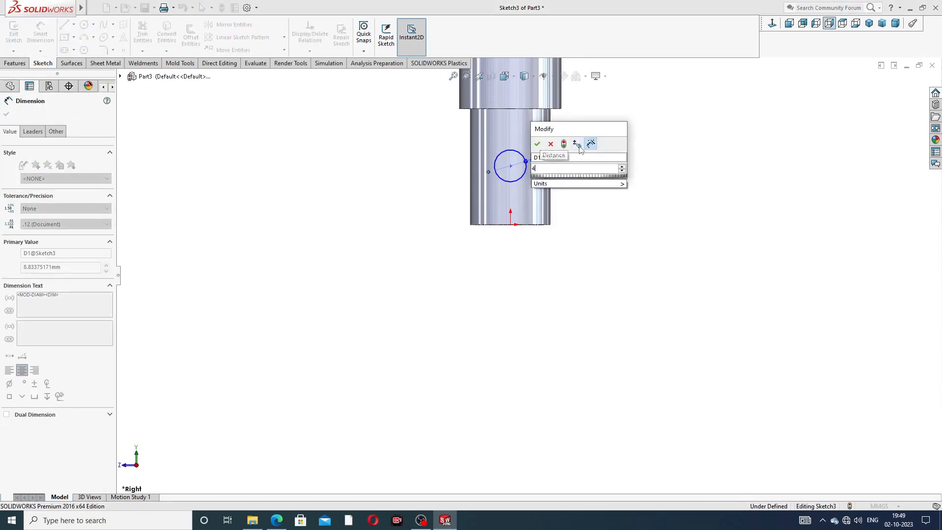
{"action": "key", "text": "Return"}
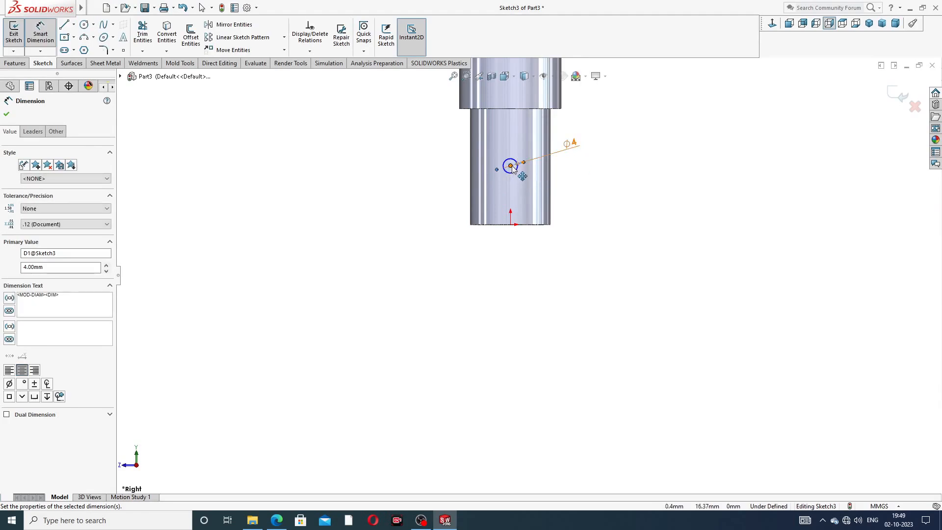
Dimension the vertical distance between the origin and the circle's centre as 9 mm
{"action": "left_click", "coordinate": [511, 224]}
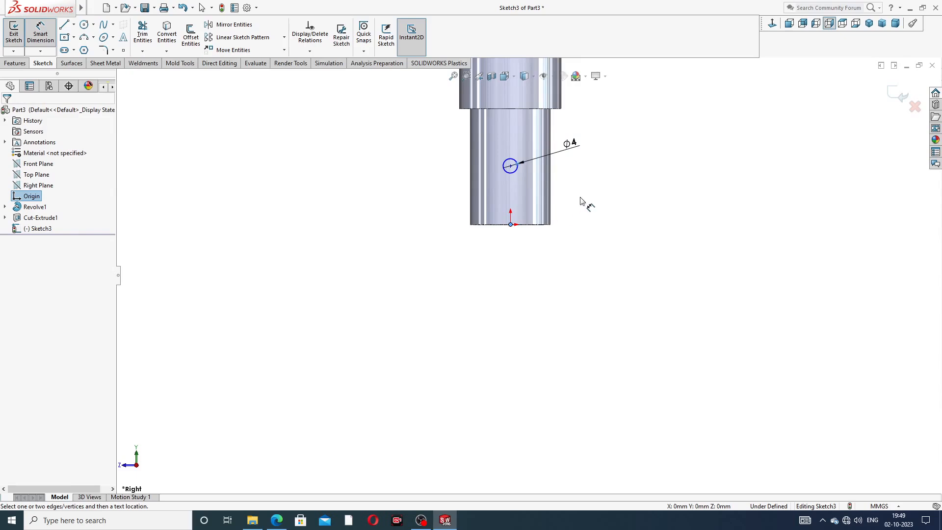
{"action": "scroll", "coordinate": [522, 143], "scroll_direction": "down", "scroll_amount": 2}
{"action": "left_click", "coordinate": [503, 181]}
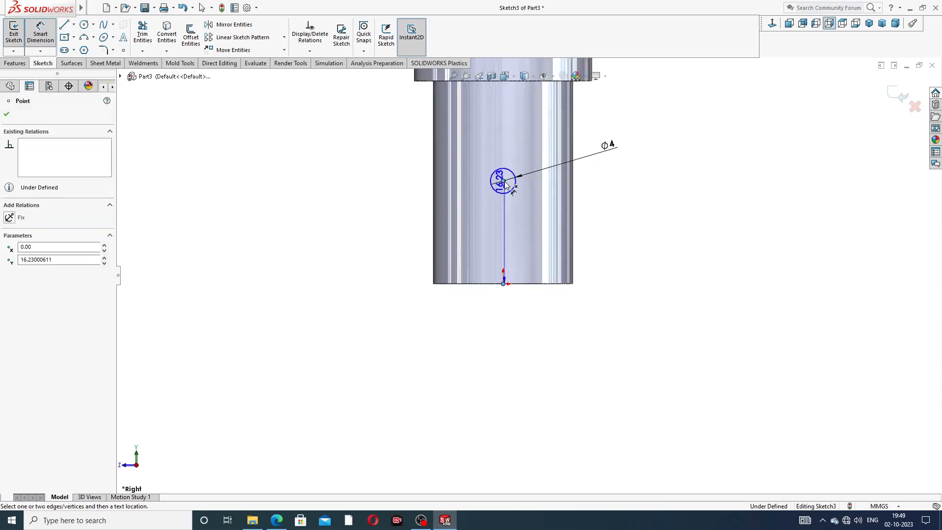
{"action": "left_click", "coordinate": [609, 245]}
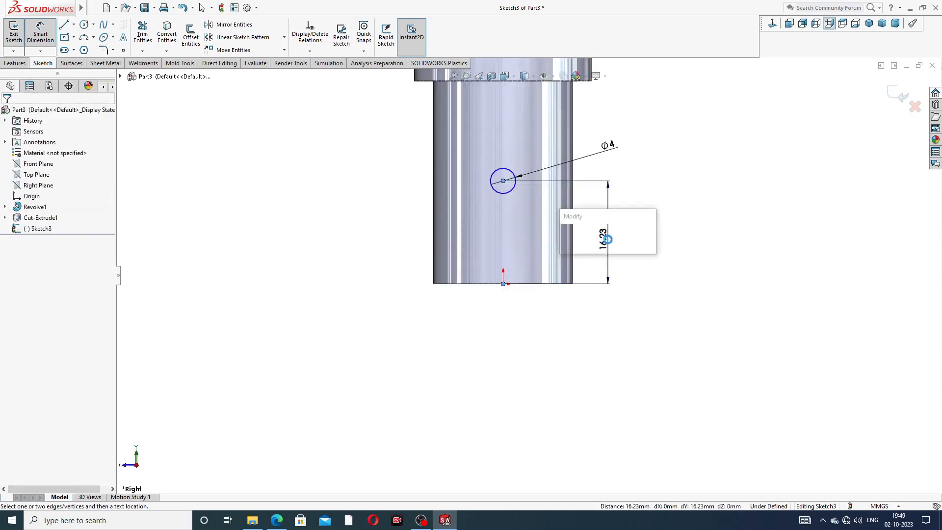
{"action": "type", "text": "6"}
{"action": "key", "text": "Return"}
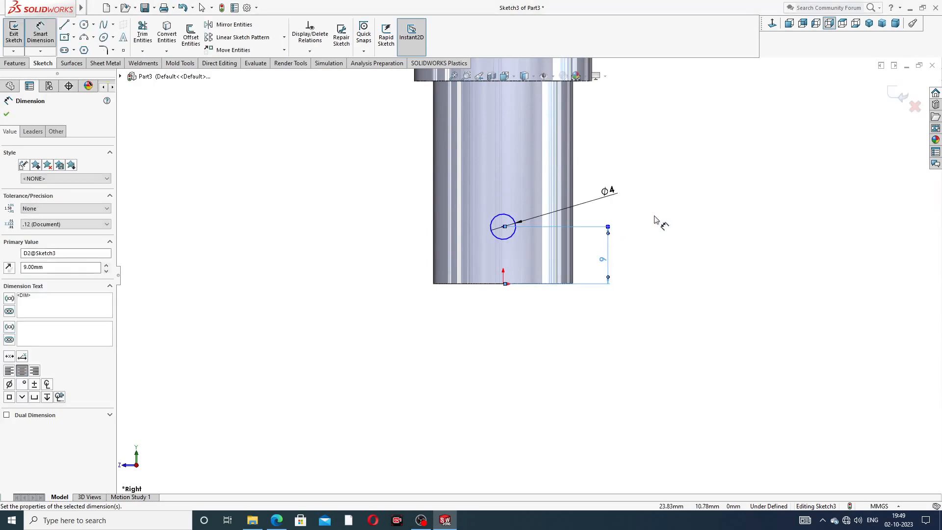
{"action": "right_click", "coordinate": [655, 153]}
{"action": "left_click", "coordinate": [682, 148]}
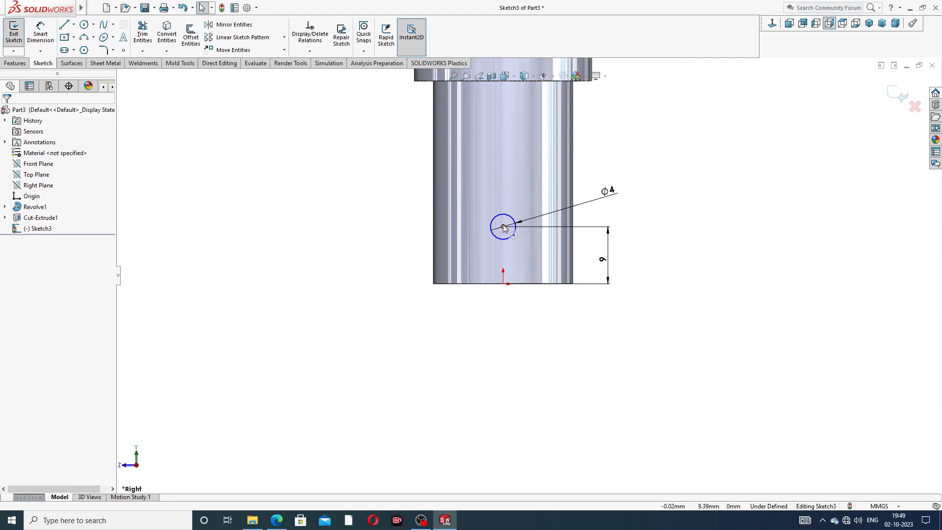
Add a vertical relation between the circle's centre and the origin
{"action": "left_click", "coordinate": [503, 227]}
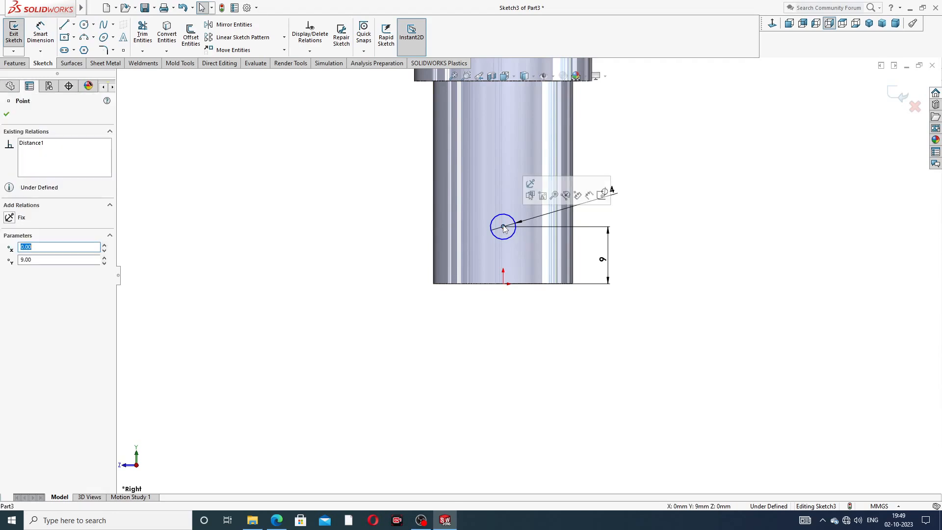
{"action": "left_click", "coordinate": [503, 284], "text": "ctrl"}
{"action": "left_click", "coordinate": [545, 252]}
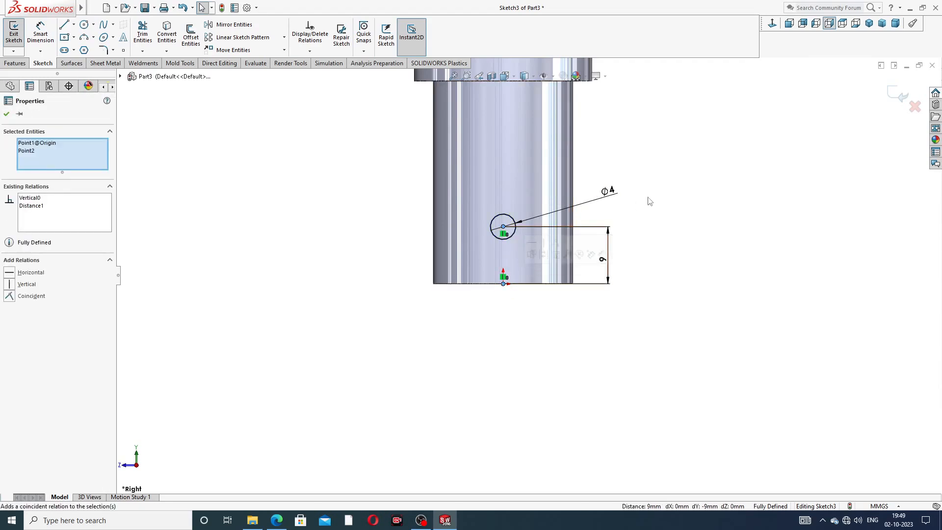
{"action": "left_click", "coordinate": [655, 196]}
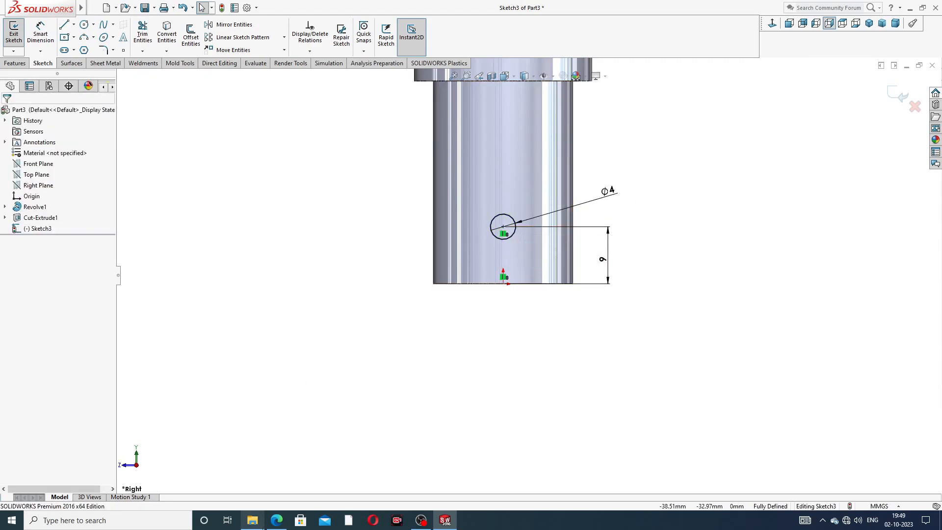
Consult the spindle drawing and cut the circle through the shaft with a 39 mm Mid Plane extruded cut
{"action": "left_click", "coordinate": [277, 520]}
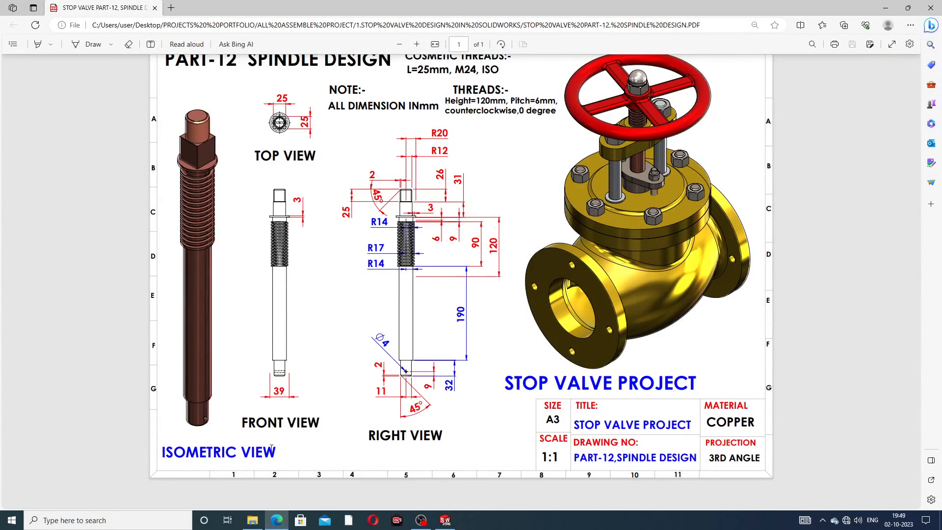
{"action": "left_click", "coordinate": [277, 520]}
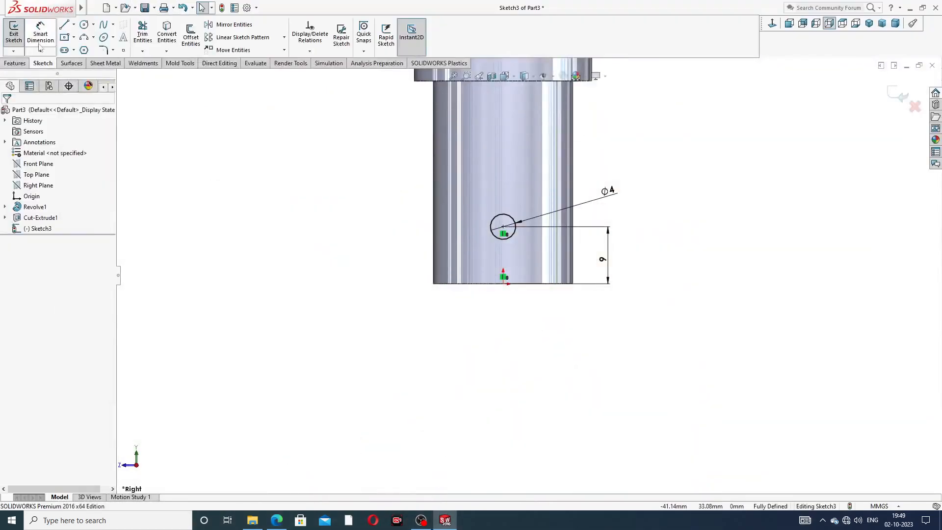
{"action": "left_click", "coordinate": [19, 64]}
{"action": "left_click", "coordinate": [143, 36]}
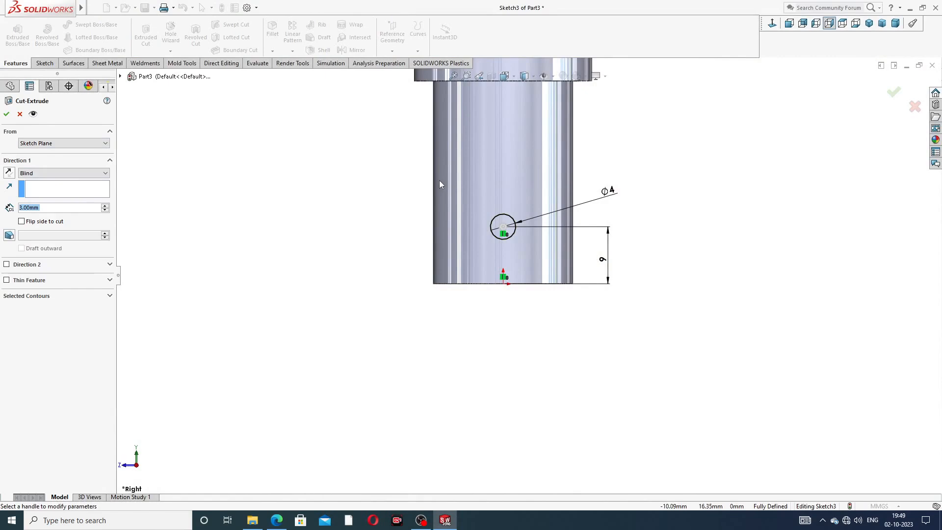
{"action": "left_click", "coordinate": [81, 175]}
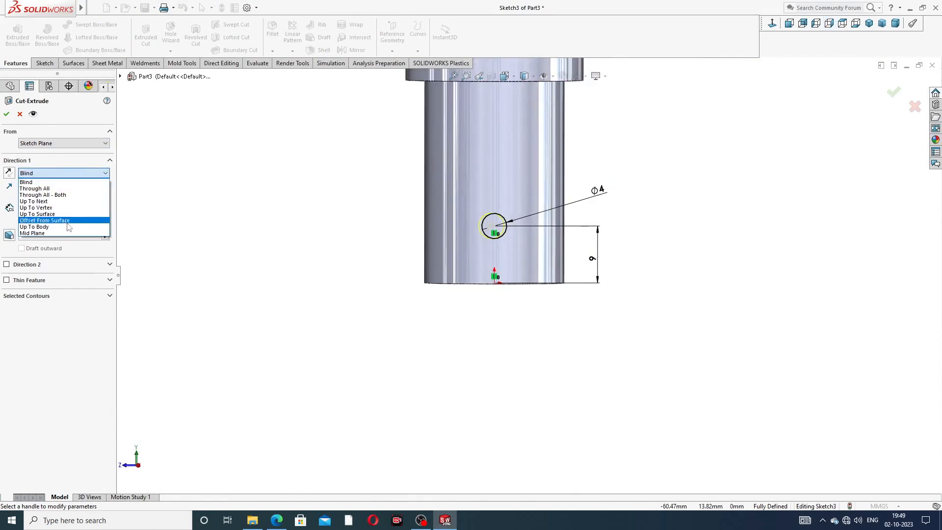
{"action": "left_click", "coordinate": [44, 232]}
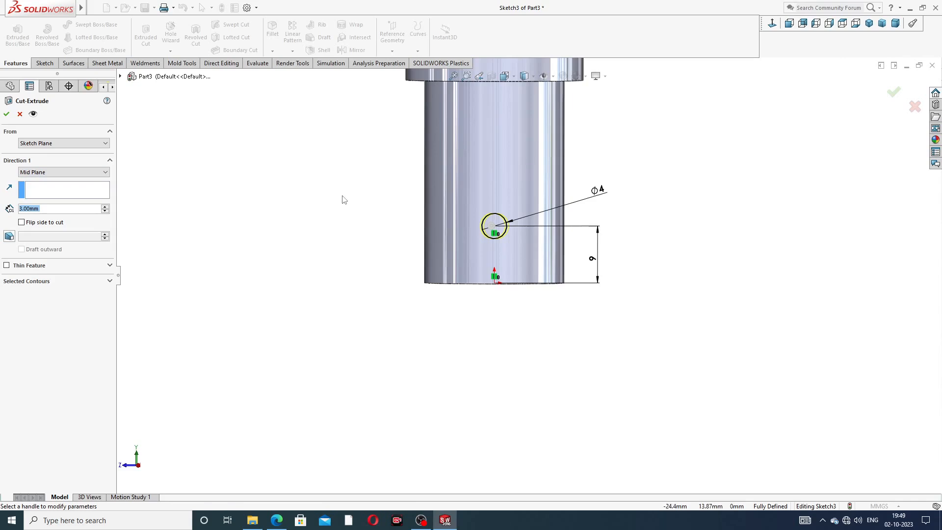
{"action": "middle_click_drag", "start_coordinate": [406, 196], "coordinate": [524, 186]}
{"action": "left_click_drag", "start_coordinate": [390, 233], "coordinate": [306, 235]}
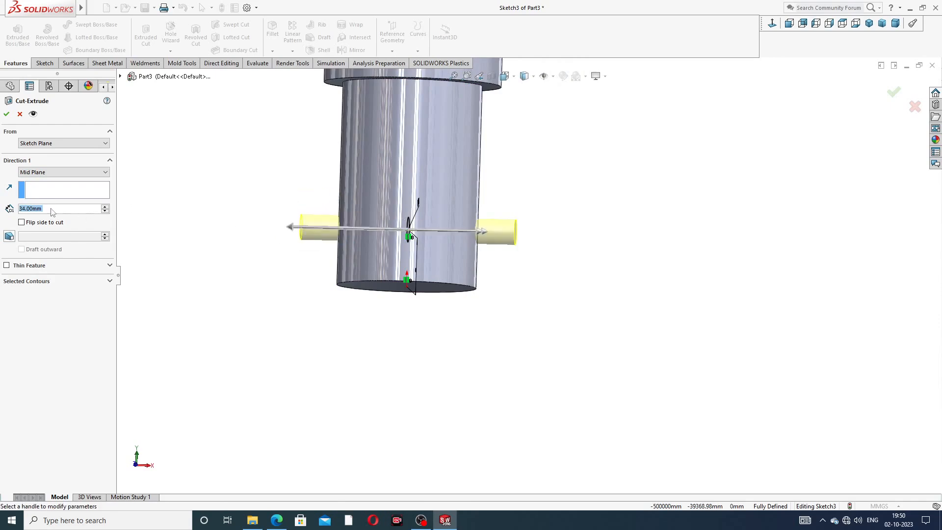
{"action": "type", "text": "39"}
{"action": "key", "text": "Return"}
{"action": "left_click", "coordinate": [276, 520]}
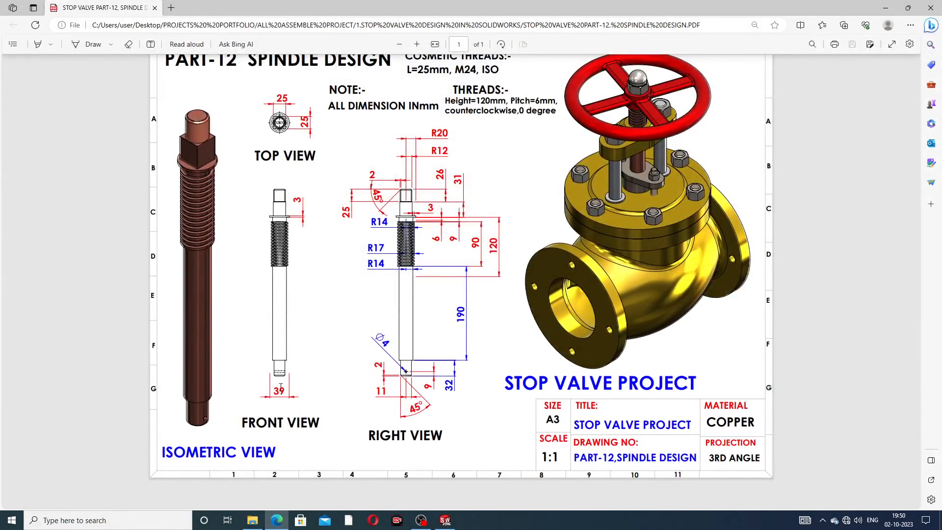
{"action": "left_click", "coordinate": [276, 521]}
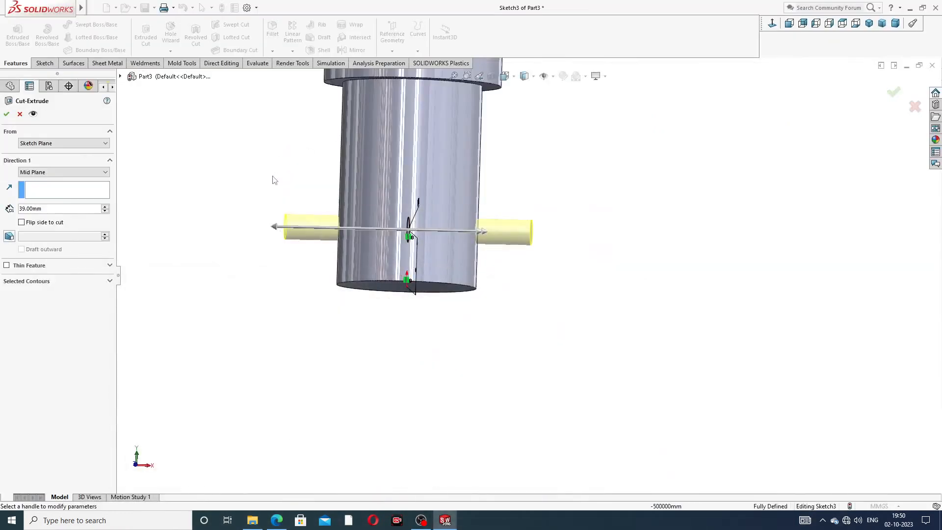
{"action": "left_click", "coordinate": [7, 115]}
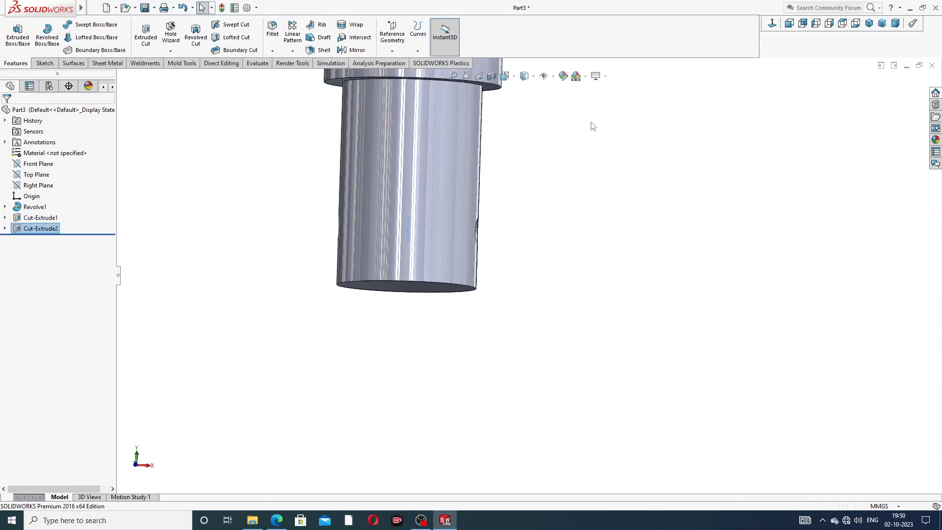
Chamfer the outer circular edges at both ends of the spindle with a 2 mm distance and 45° angle
{"action": "scroll", "coordinate": [521, 158], "scroll_direction": "up", "scroll_amount": 5}
{"action": "scroll", "coordinate": [540, 162], "scroll_direction": "down", "scroll_amount": 4}
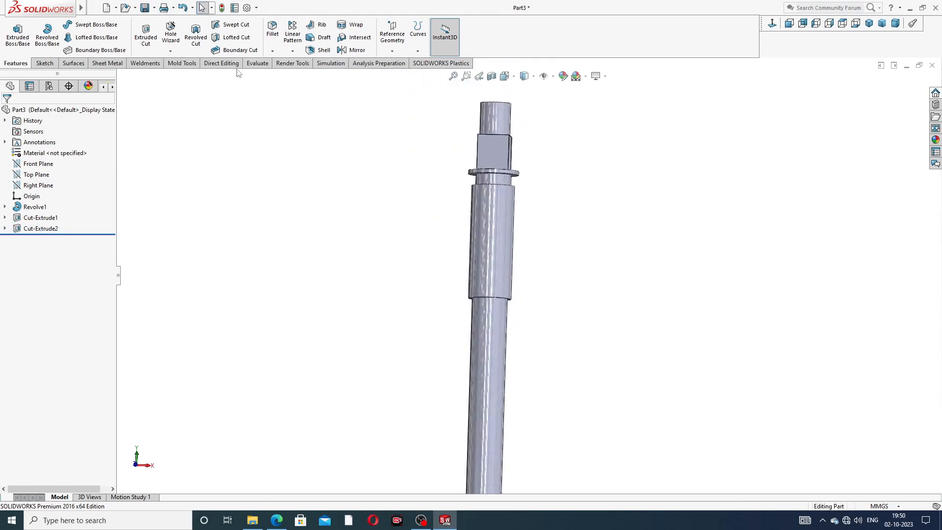
{"action": "left_click", "coordinate": [272, 52]}
{"action": "left_click", "coordinate": [293, 75]}
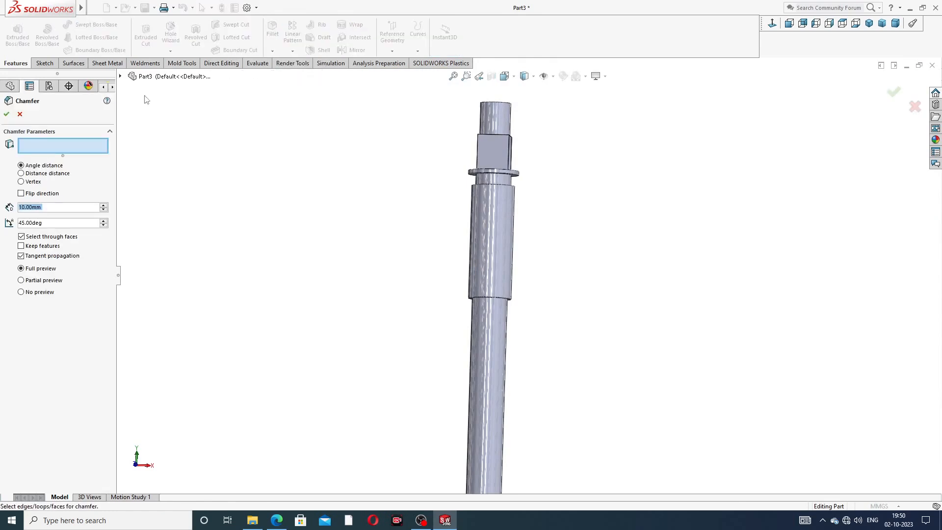
{"action": "type", "text": "2"}
{"action": "key", "text": "Return"}
{"action": "scroll", "coordinate": [496, 137], "scroll_direction": "down", "scroll_amount": 5}
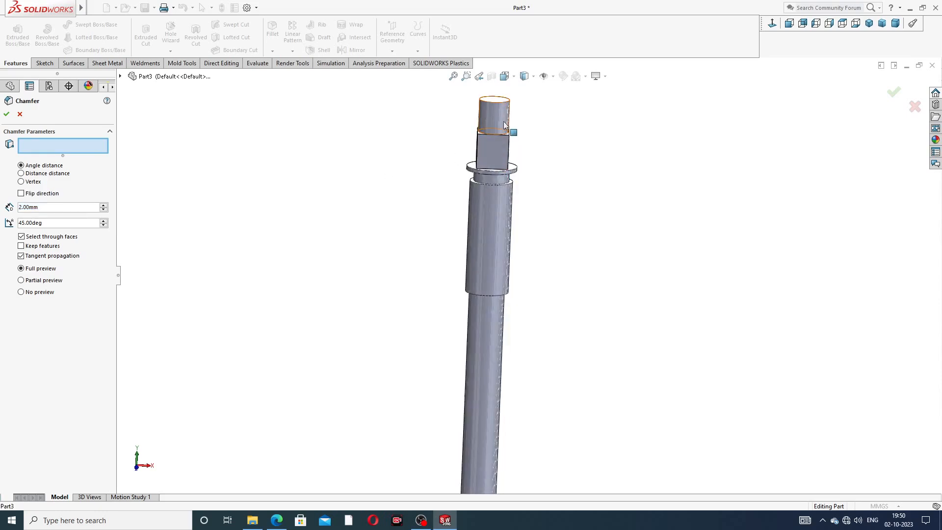
{"action": "left_click", "coordinate": [501, 133]}
{"action": "scroll", "coordinate": [545, 176], "scroll_direction": "up", "scroll_amount": 6}
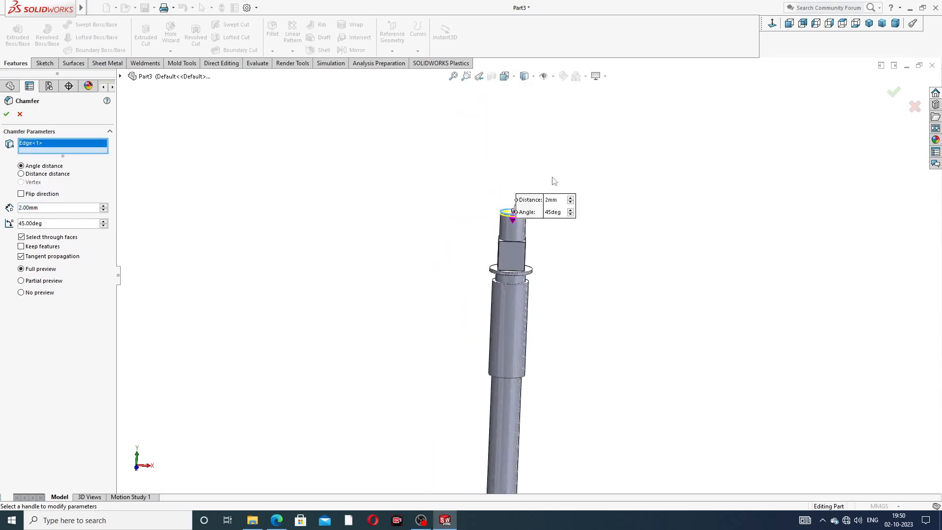
{"action": "scroll", "coordinate": [520, 400], "scroll_direction": "down", "scroll_amount": 5}
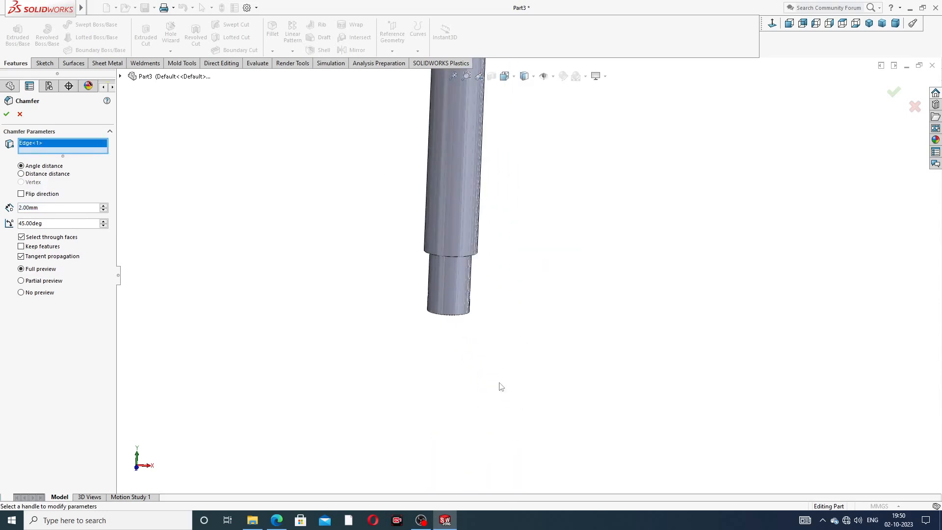
{"action": "left_click", "coordinate": [467, 321]}
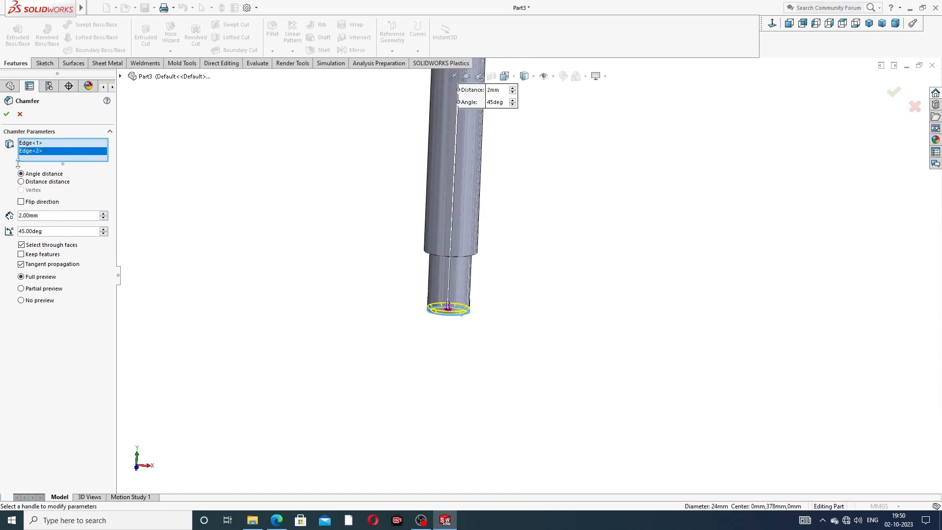
{"action": "left_click", "coordinate": [6, 114]}
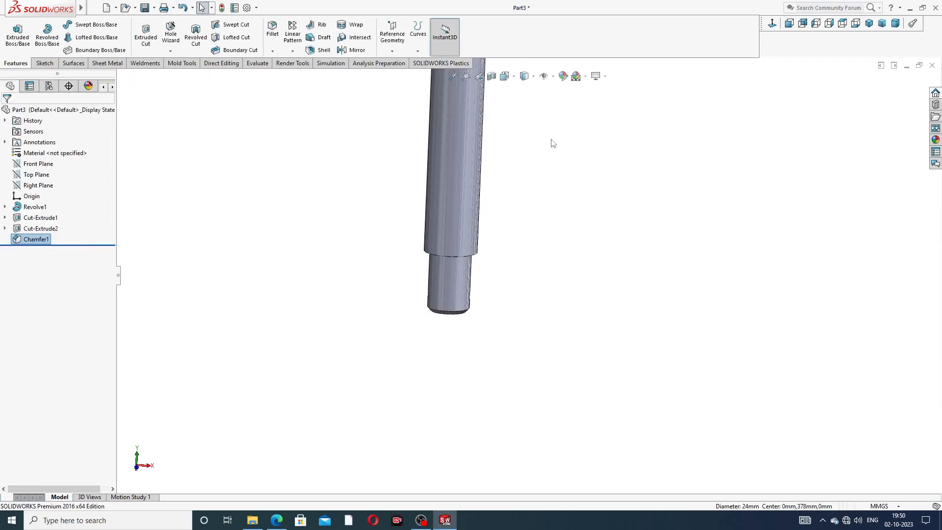
Enable shaded cosmetic threads in the document's detailing display filter
{"action": "scroll", "coordinate": [515, 137], "scroll_direction": "up", "scroll_amount": 4}
{"action": "scroll", "coordinate": [528, 128], "scroll_direction": "down", "scroll_amount": 5}
{"action": "middle_click_drag", "start_coordinate": [593, 188], "coordinate": [425, 184]}
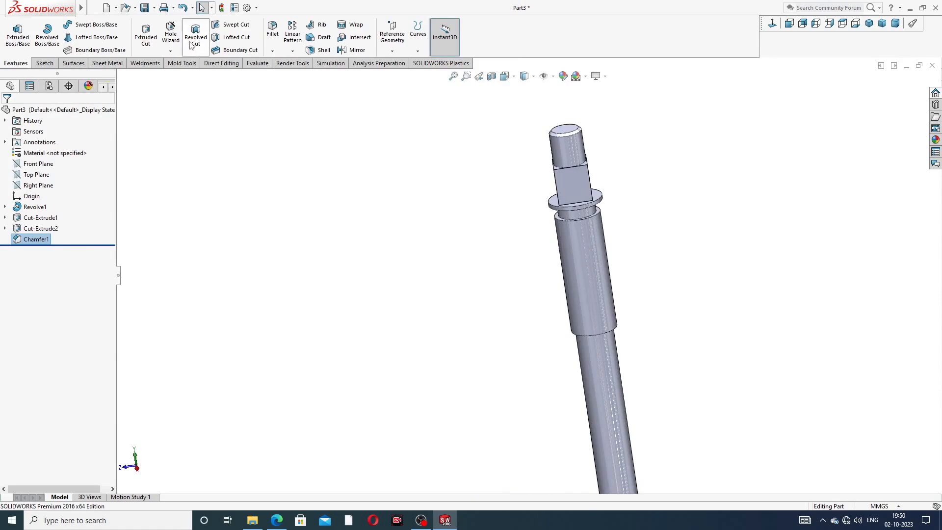
{"action": "left_click", "coordinate": [248, 8]}
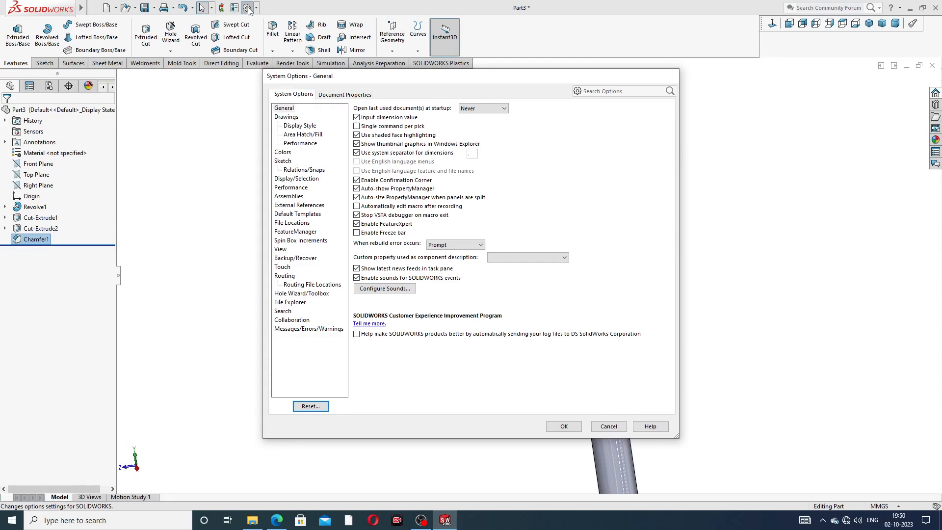
{"action": "left_click", "coordinate": [346, 95]}
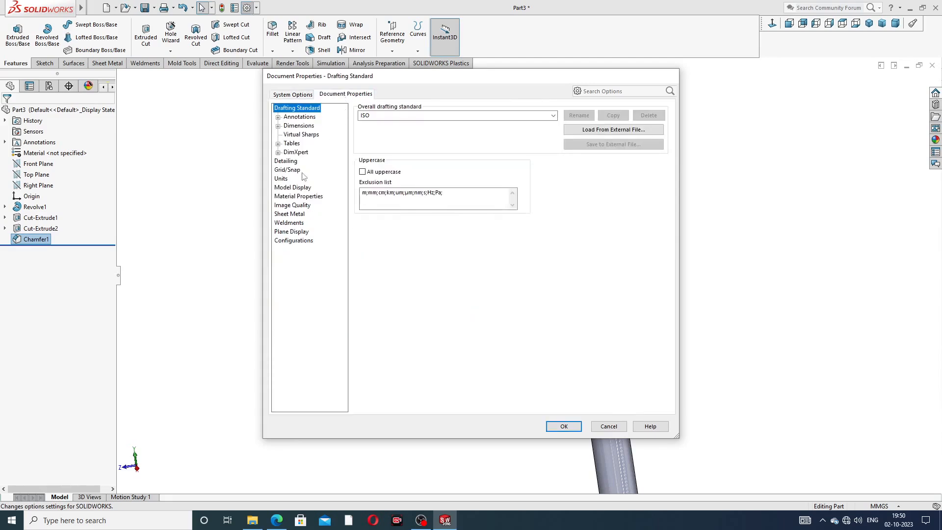
{"action": "left_click", "coordinate": [293, 162]}
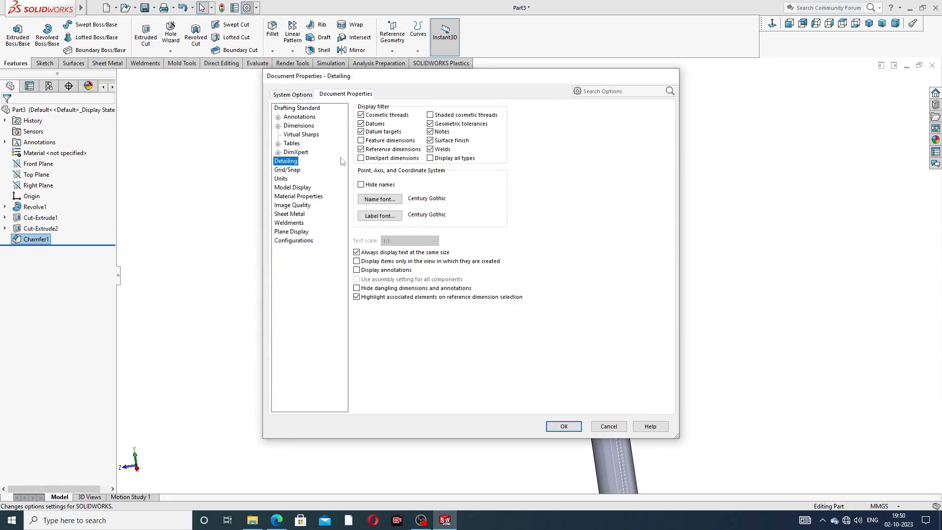
{"action": "left_click", "coordinate": [432, 116]}
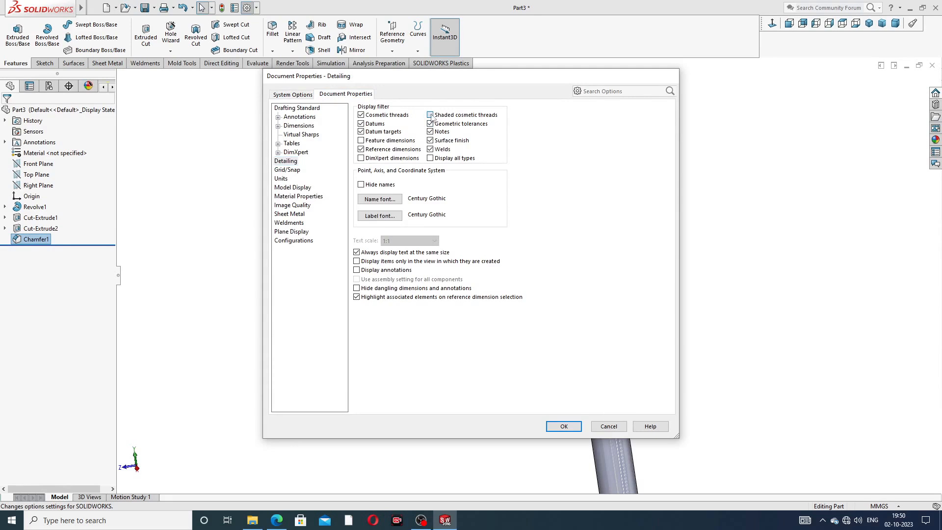
{"action": "left_click", "coordinate": [564, 426]}
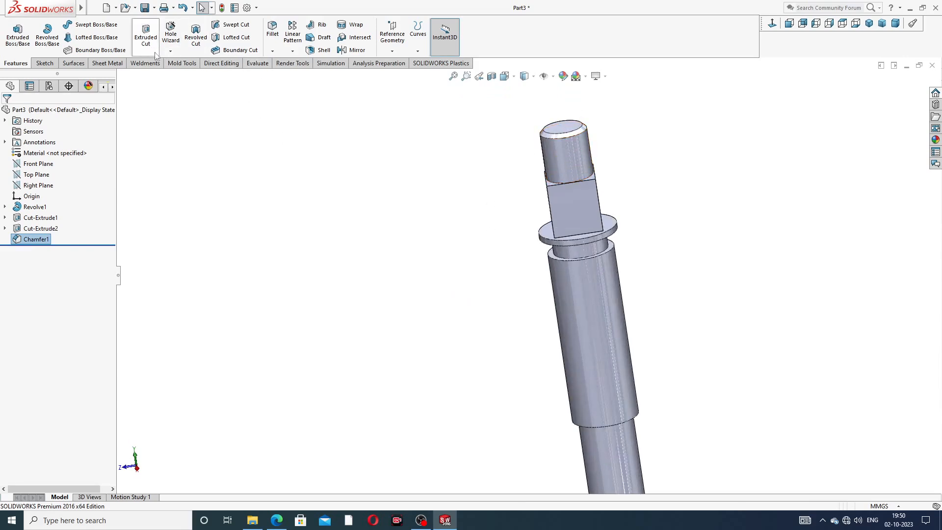
Start a cosmetic thread on the chamfer's outer edge above the square section, with the flat end face as its starting face
{"action": "mouse_move", "coordinate": [81, 7]}
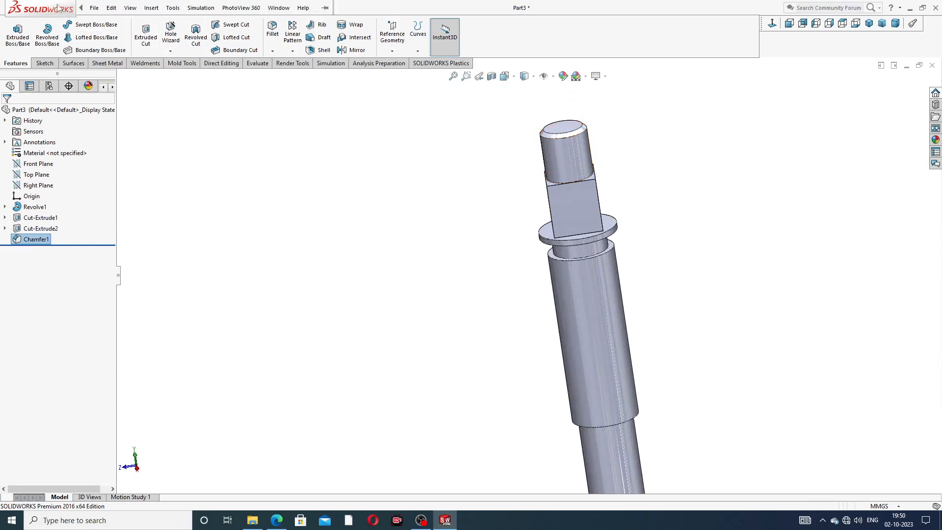
{"action": "left_click", "coordinate": [114, 8]}
{"action": "mouse_move", "coordinate": [151, 8]}
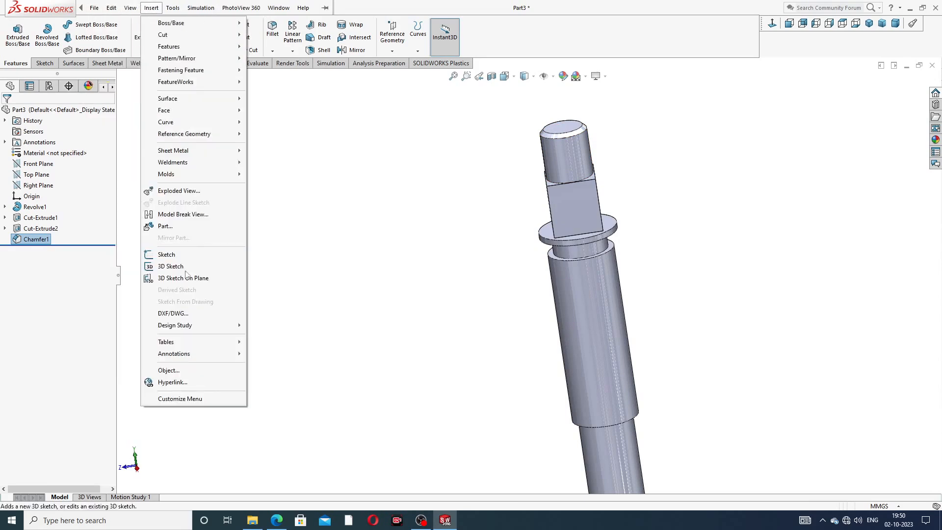
{"action": "mouse_move", "coordinate": [198, 352]}
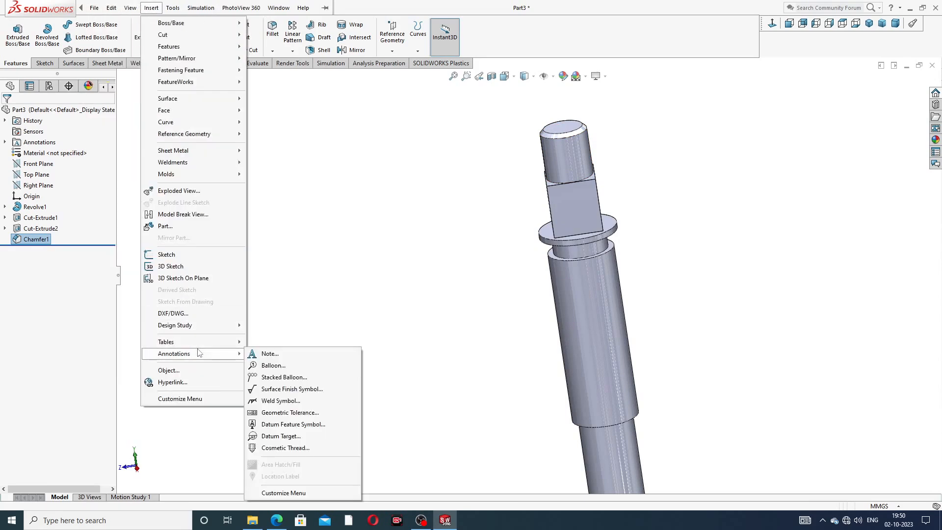
{"action": "left_click", "coordinate": [292, 448]}
{"action": "scroll", "coordinate": [570, 145], "scroll_direction": "down", "scroll_amount": 3}
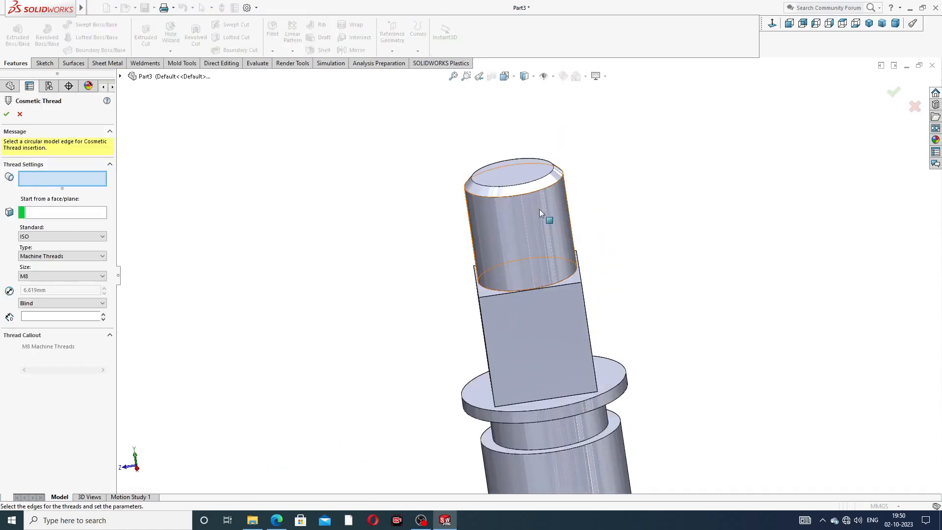
{"action": "left_click", "coordinate": [535, 192]}
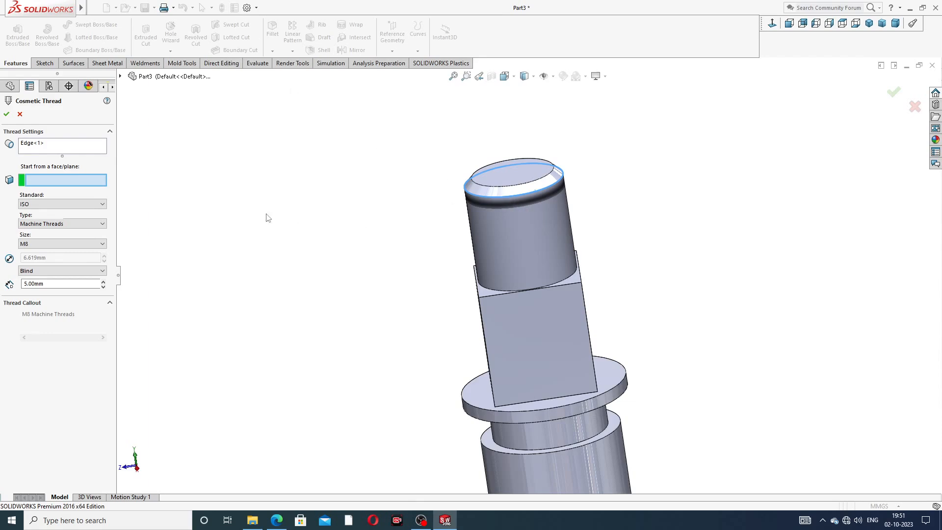
{"action": "left_click", "coordinate": [531, 181]}
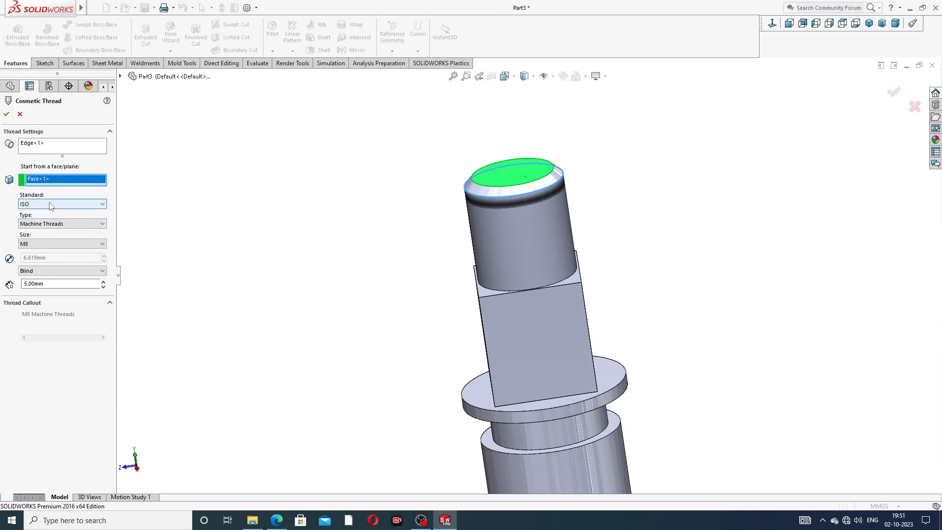
Set the cosmetic thread's size to M24 and its blind depth to 25 mm, and apply it
{"action": "left_click", "coordinate": [44, 245]}
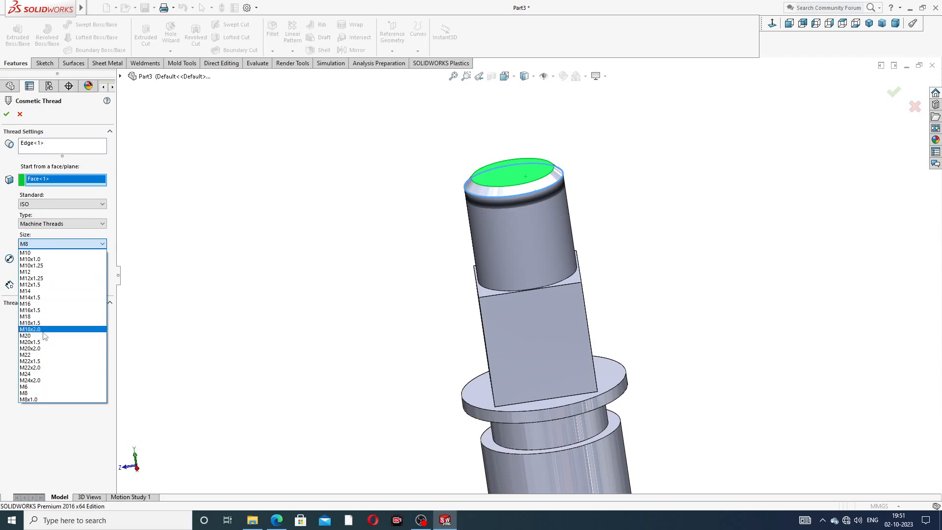
{"action": "left_click", "coordinate": [46, 374]}
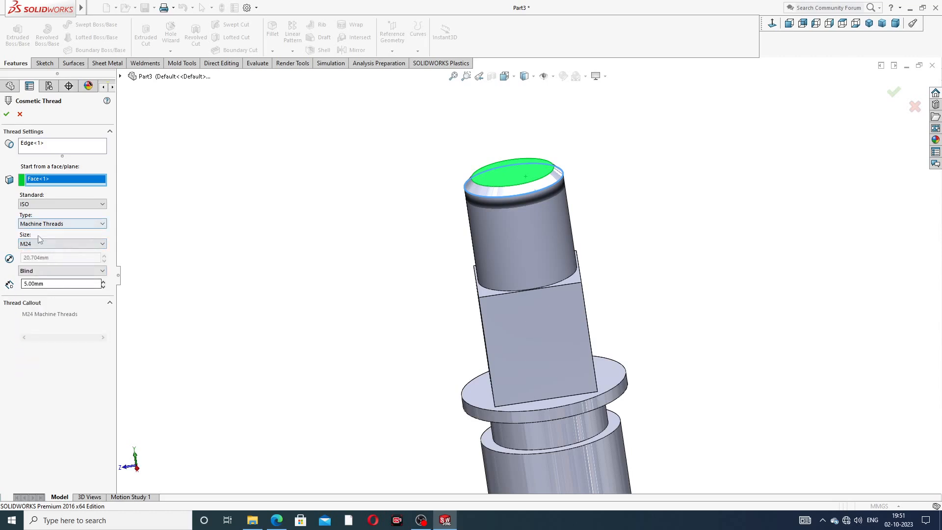
{"action": "left_click_drag", "start_coordinate": [50, 284], "coordinate": [9, 288]}
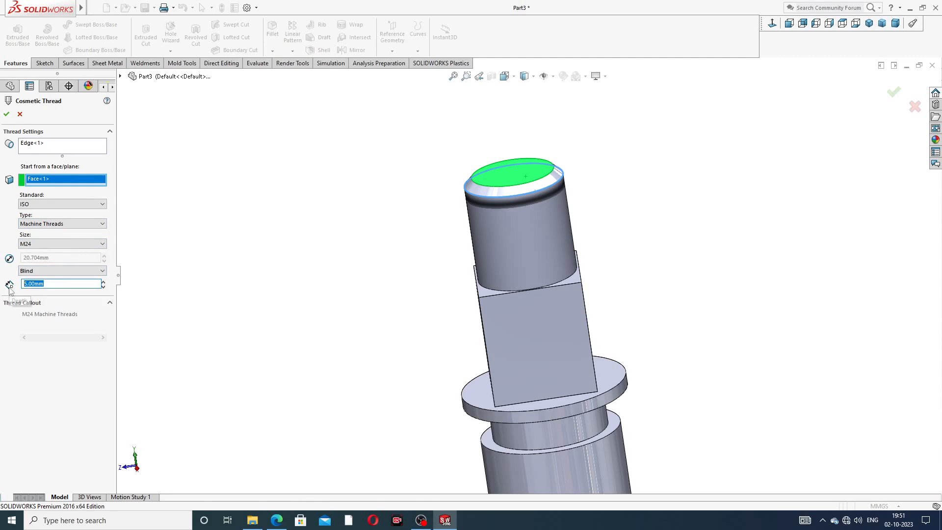
{"action": "type", "text": "25"}
{"action": "key", "text": "Return"}
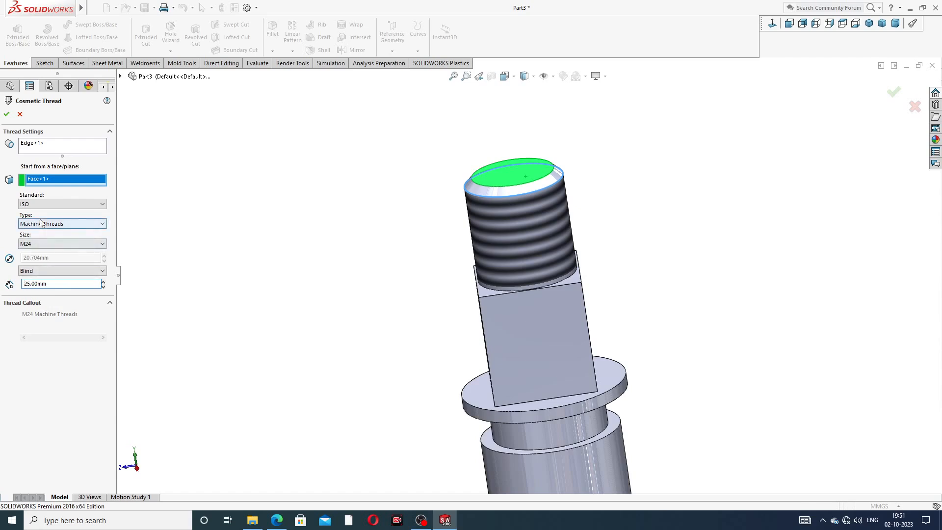
{"action": "left_click", "coordinate": [7, 114]}
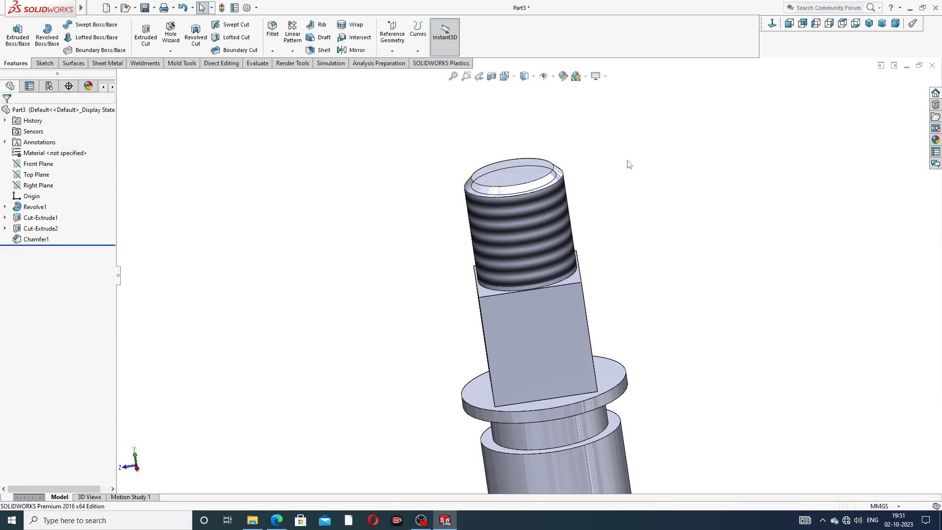
Sketch on the collar's underside and convert the top outer edge of the thick shaft section below it into a circle
{"action": "scroll", "coordinate": [643, 168], "scroll_direction": "up", "scroll_amount": 2}
{"action": "scroll", "coordinate": [504, 192], "scroll_direction": "up", "scroll_amount": 3}
{"action": "middle_click_drag", "start_coordinate": [542, 307], "coordinate": [546, 203]}
{"action": "scroll", "coordinate": [553, 336], "scroll_direction": "down", "scroll_amount": 3}
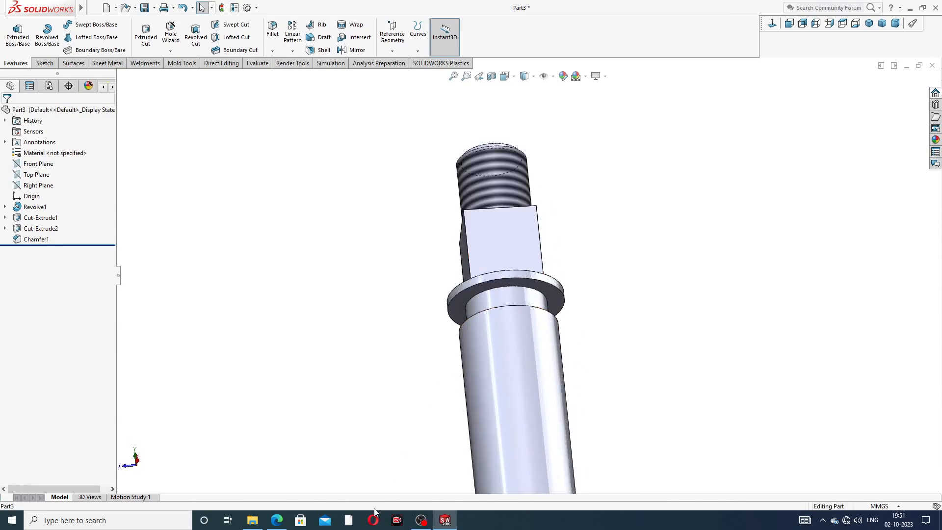
{"action": "left_click", "coordinate": [554, 295]}
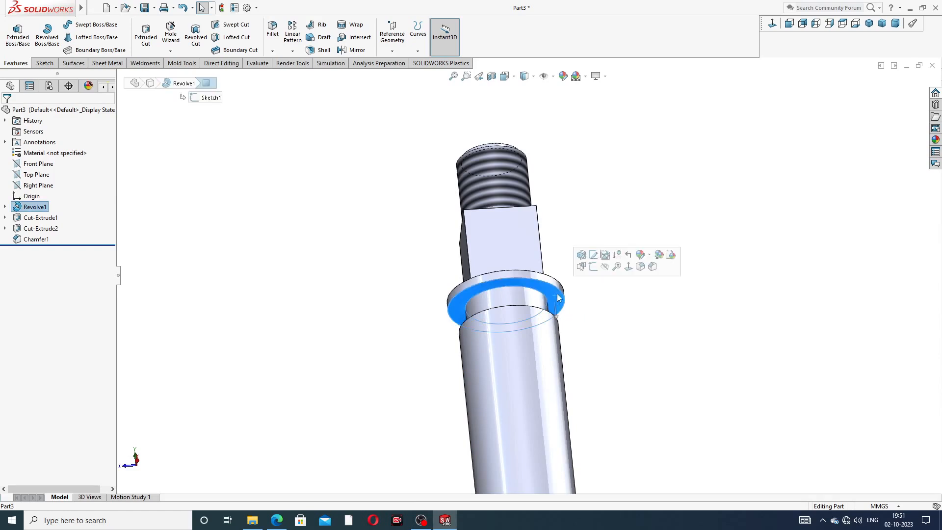
{"action": "left_click", "coordinate": [592, 270]}
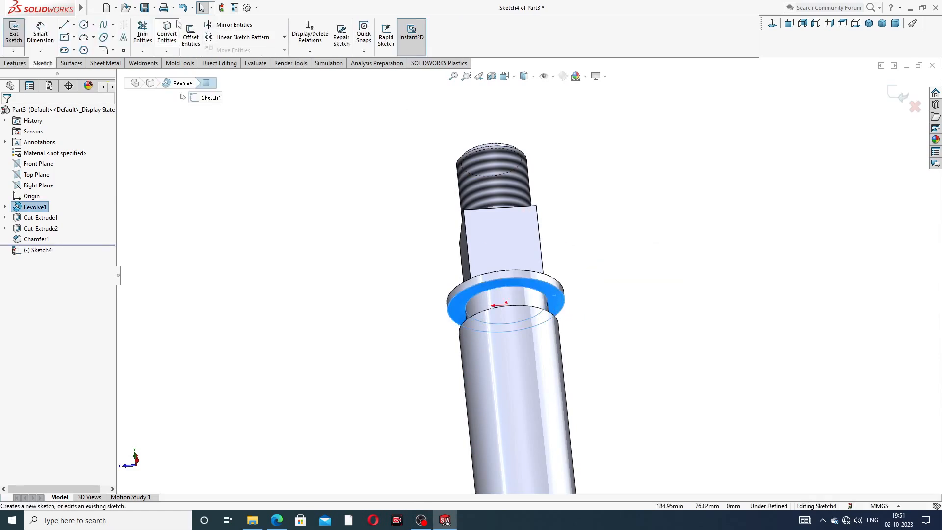
{"action": "scroll", "coordinate": [513, 337], "scroll_direction": "down", "scroll_amount": 5}
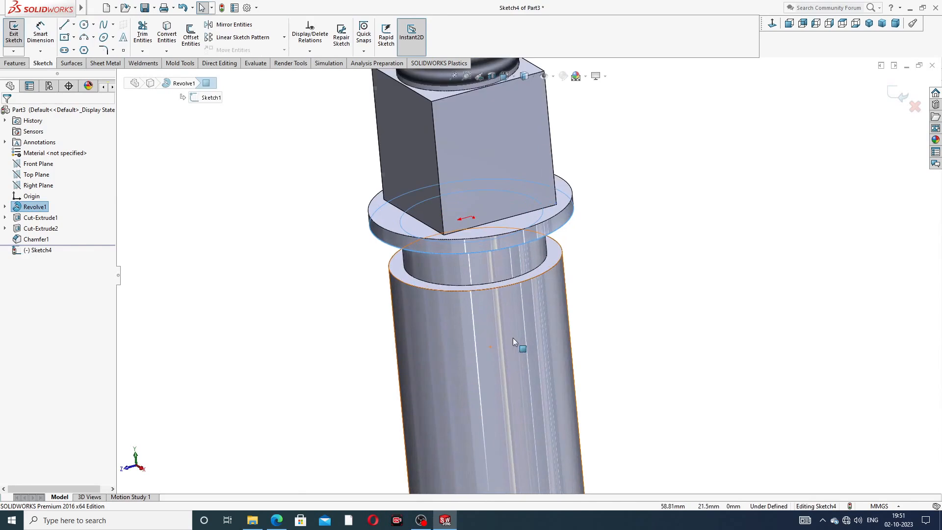
{"action": "left_click", "coordinate": [522, 283]}
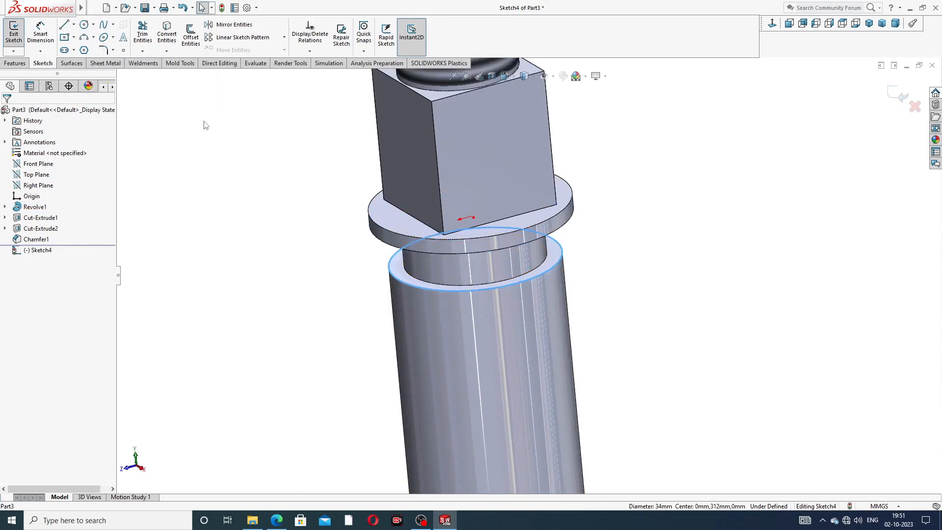
{"action": "left_click", "coordinate": [172, 34]}
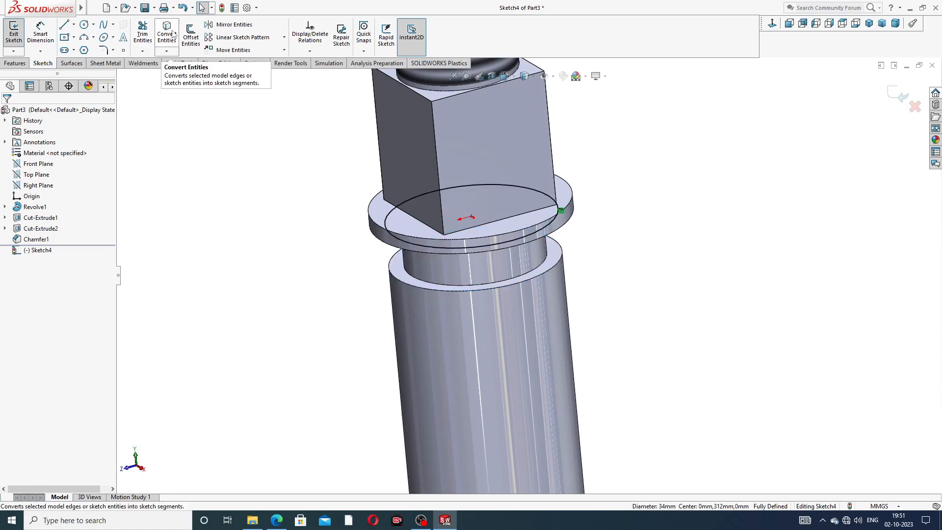
Create a counterclockwise constant-pitch helix from the converted circle, defined by height and pitch, 120 mm high with a 6 mm pitch
{"action": "middle_click_drag", "start_coordinate": [316, 196], "coordinate": [433, 167]}
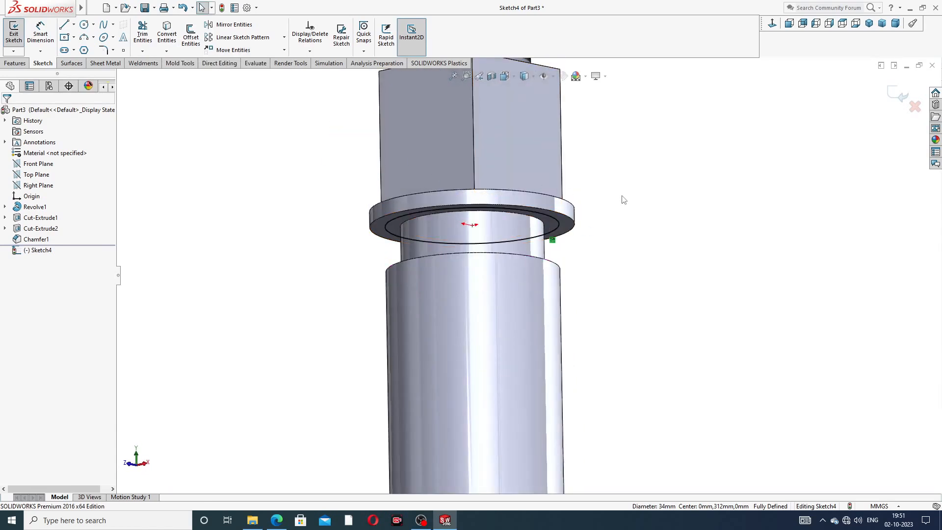
{"action": "left_click", "coordinate": [363, 52]}
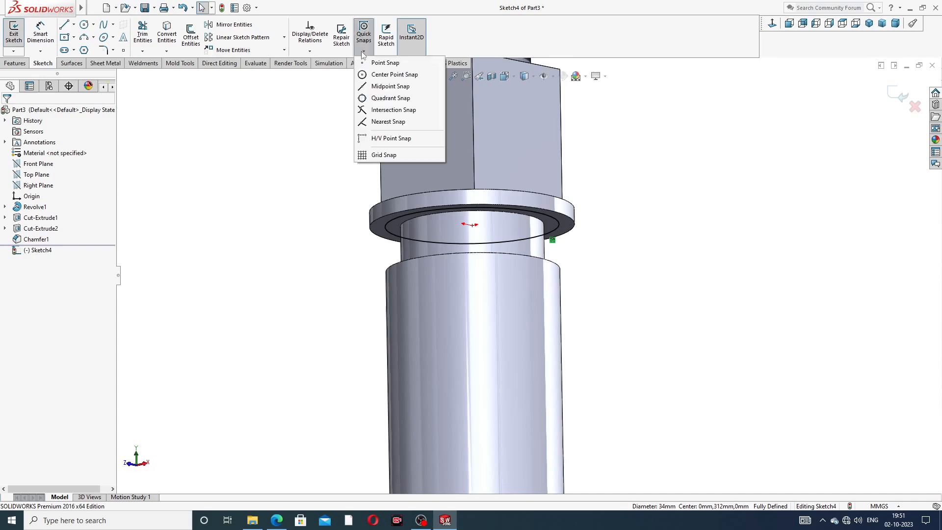
{"action": "left_click", "coordinate": [16, 63]}
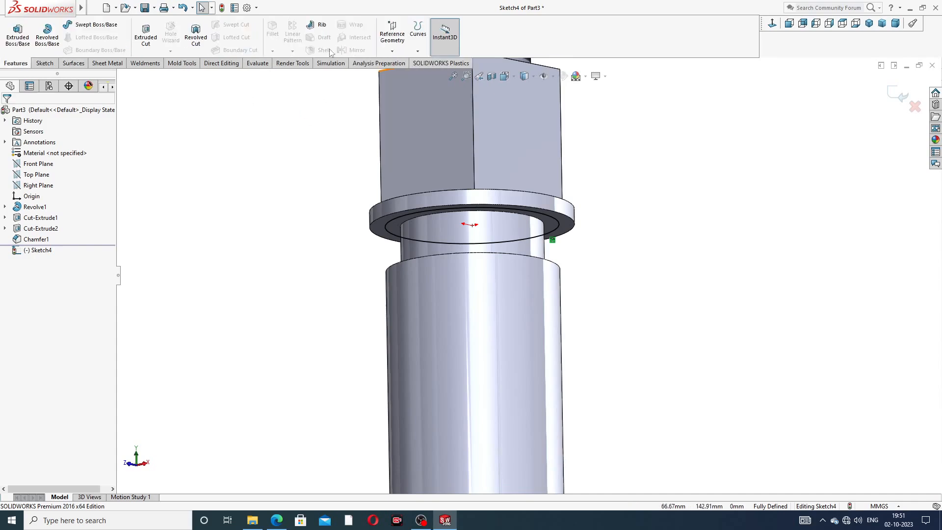
{"action": "left_click", "coordinate": [418, 51]}
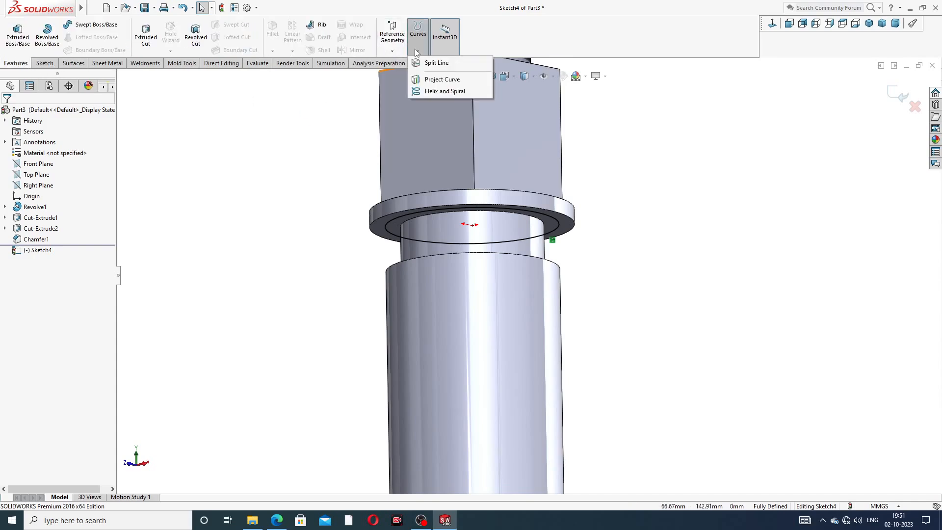
{"action": "left_click", "coordinate": [447, 93]}
{"action": "scroll", "coordinate": [483, 214], "scroll_direction": "up", "scroll_amount": 2}
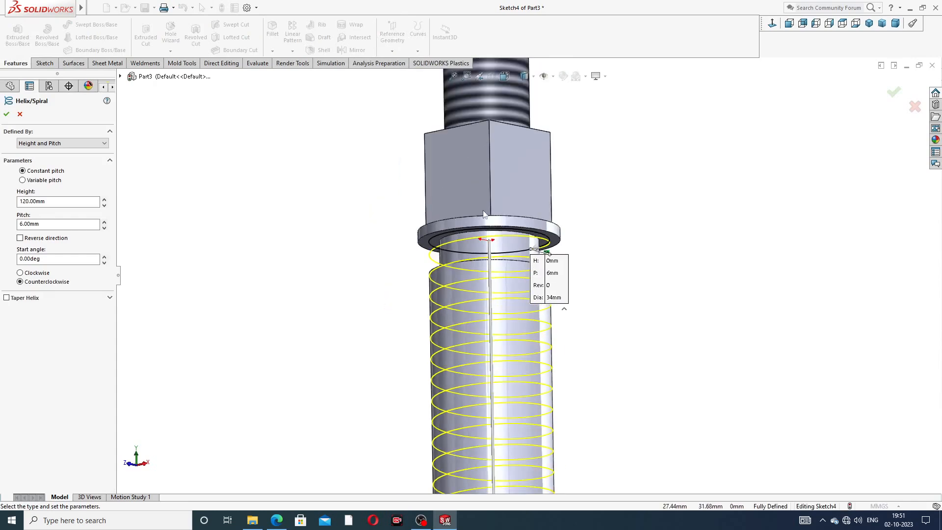
{"action": "left_click", "coordinate": [63, 143]}
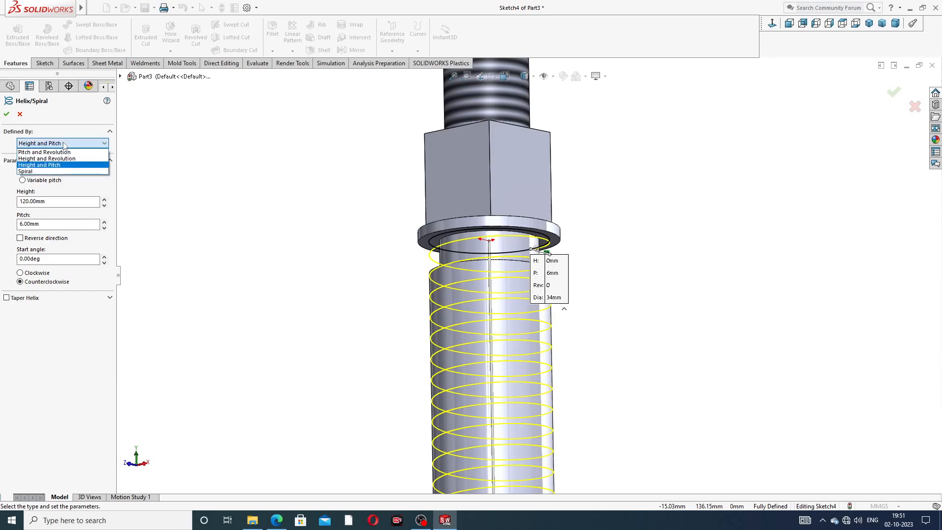
{"action": "left_click", "coordinate": [64, 165]}
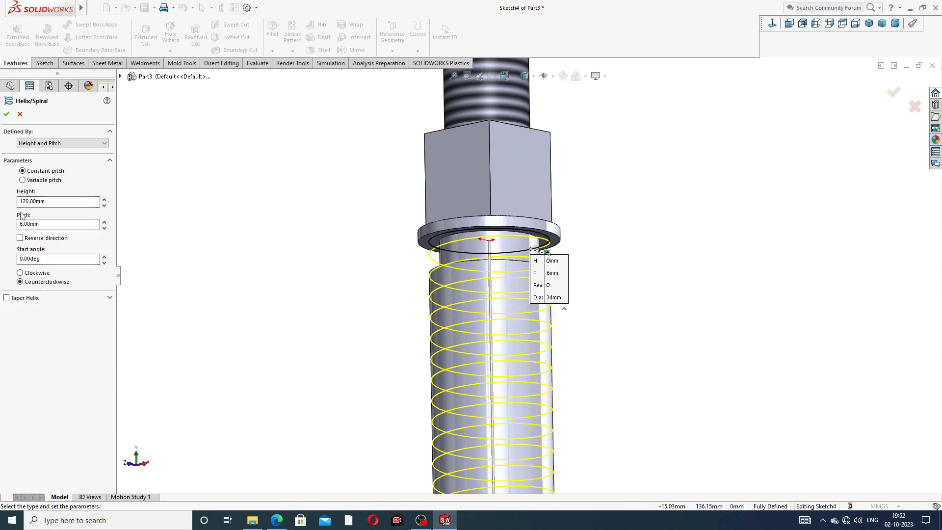
{"action": "left_click", "coordinate": [6, 117]}
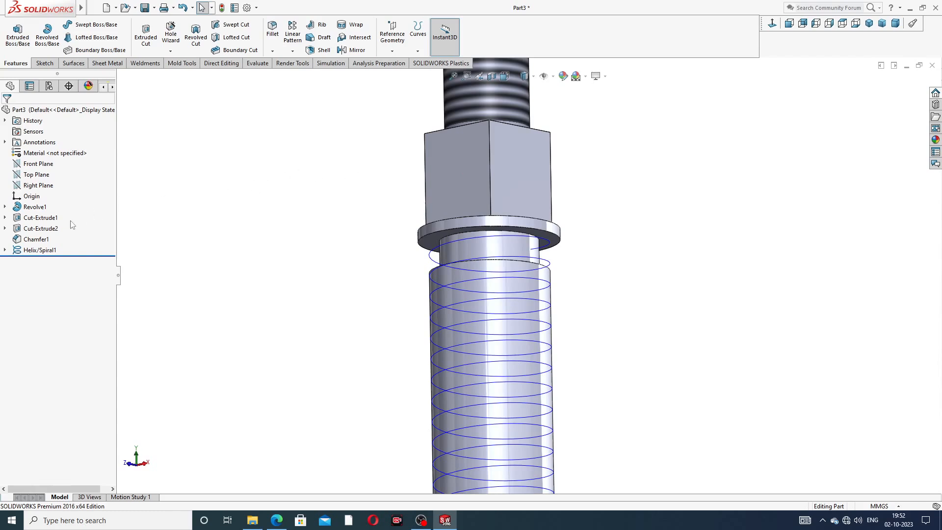
Sketch a corner rectangle about 4.1 by 2.6 mm on the Right Plane, beside the neck just below the collar
{"action": "left_click", "coordinate": [43, 186]}
{"action": "left_click", "coordinate": [51, 175]}
{"action": "left_click", "coordinate": [772, 24]}
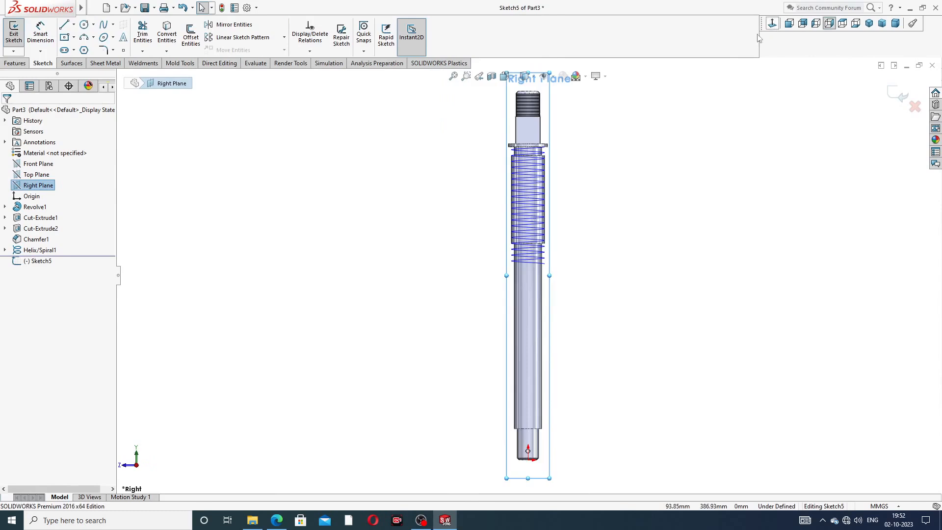
{"action": "scroll", "coordinate": [540, 128], "scroll_direction": "down", "scroll_amount": 10}
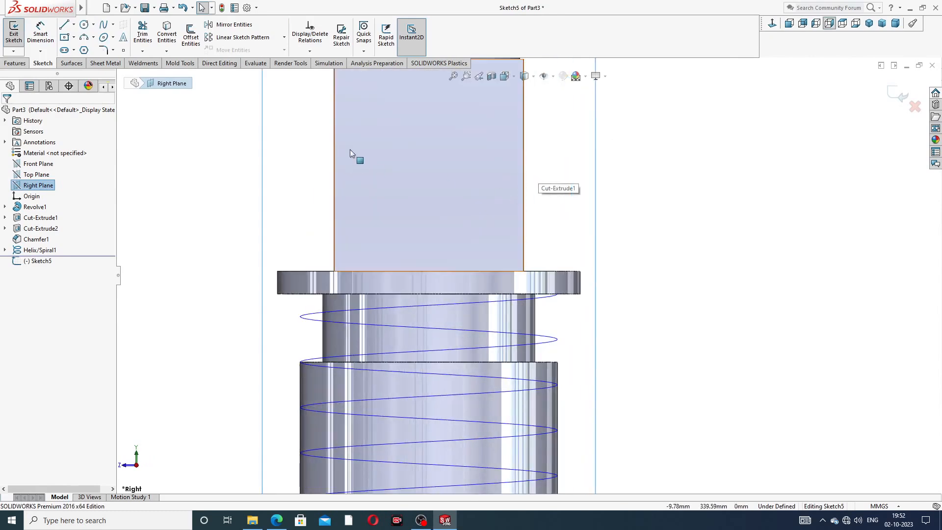
{"action": "left_click", "coordinate": [74, 39]}
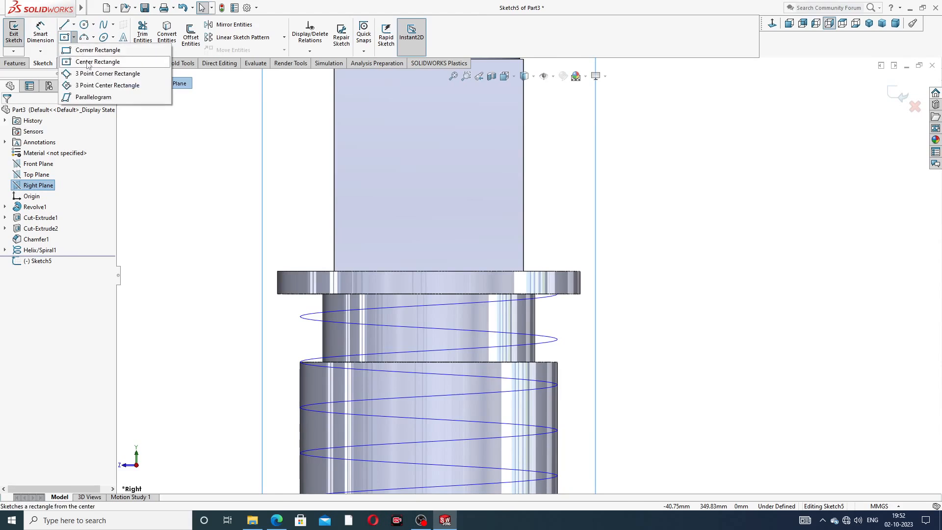
{"action": "left_click", "coordinate": [90, 51]}
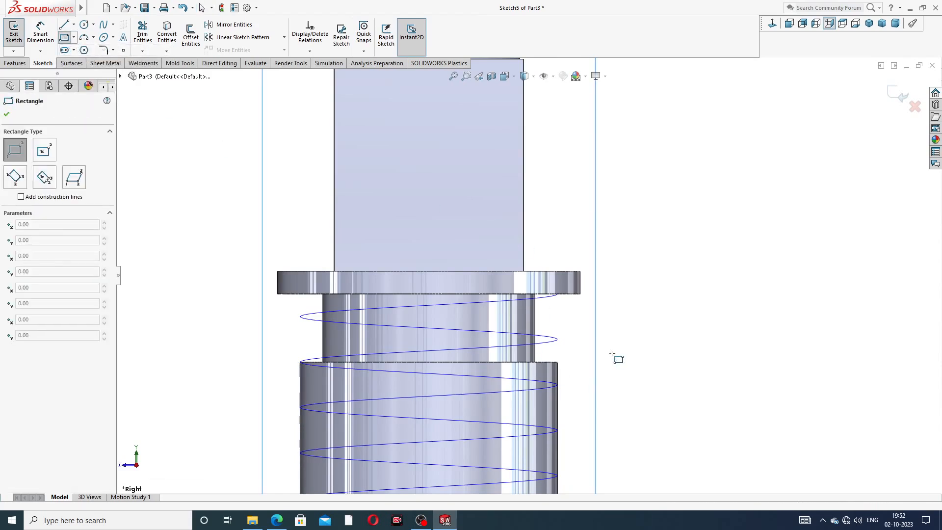
{"action": "scroll", "coordinate": [608, 337], "scroll_direction": "down", "scroll_amount": 4}
{"action": "left_click", "coordinate": [535, 282]}
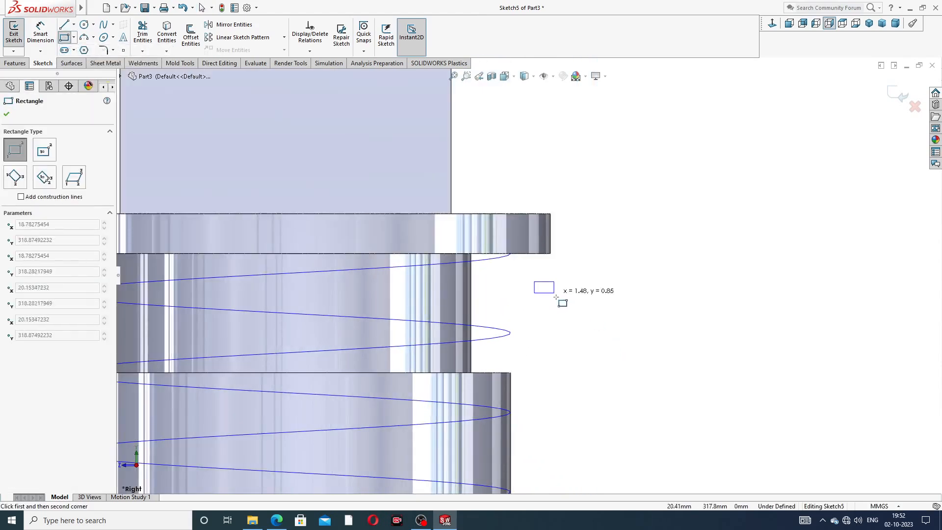
{"action": "left_click", "coordinate": [589, 316]}
{"action": "right_click", "coordinate": [621, 240]}
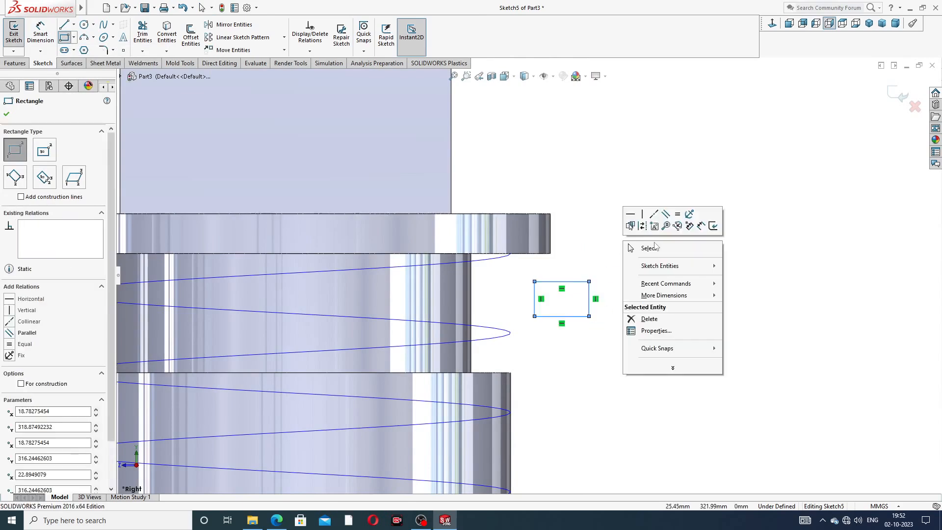
{"action": "left_click", "coordinate": [638, 244]}
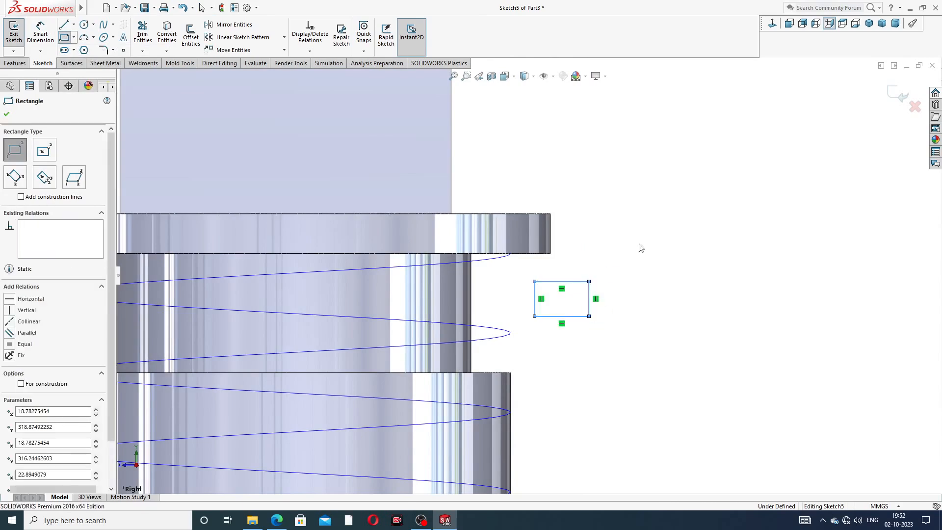
Make two adjacent sides of the rectangle equal so that it becomes a square
{"action": "left_click", "coordinate": [584, 282]}
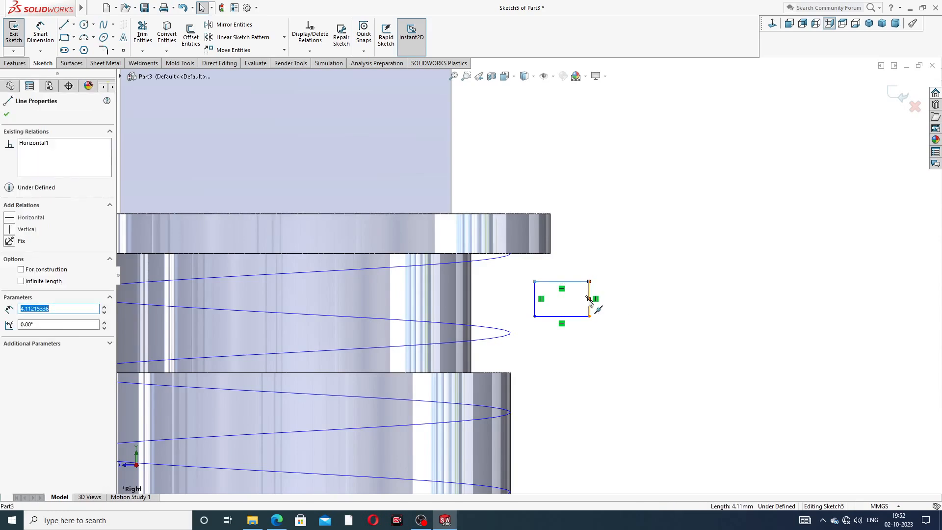
{"action": "left_click", "coordinate": [590, 297], "text": "ctrl"}
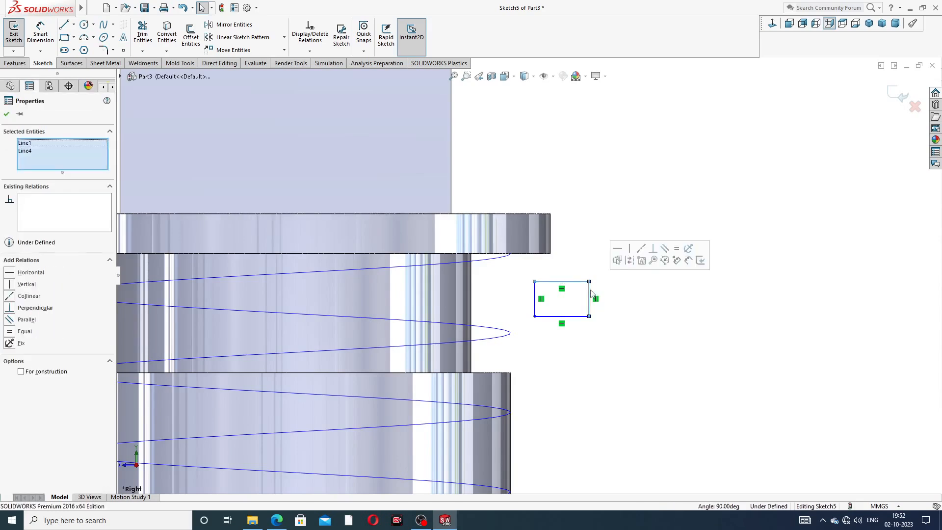
{"action": "left_click", "coordinate": [676, 248]}
{"action": "left_click", "coordinate": [629, 218]}
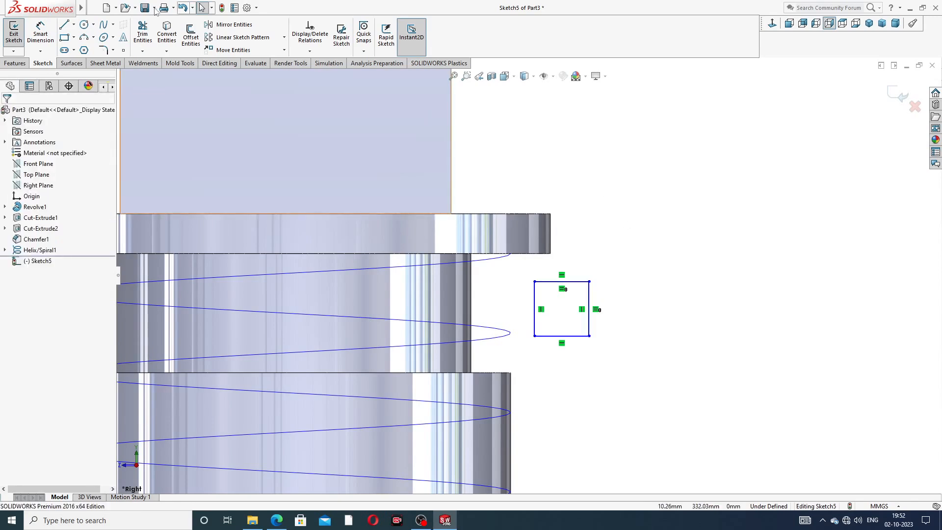
Dimension the square's top side to 3 mm
{"action": "left_click", "coordinate": [41, 33]}
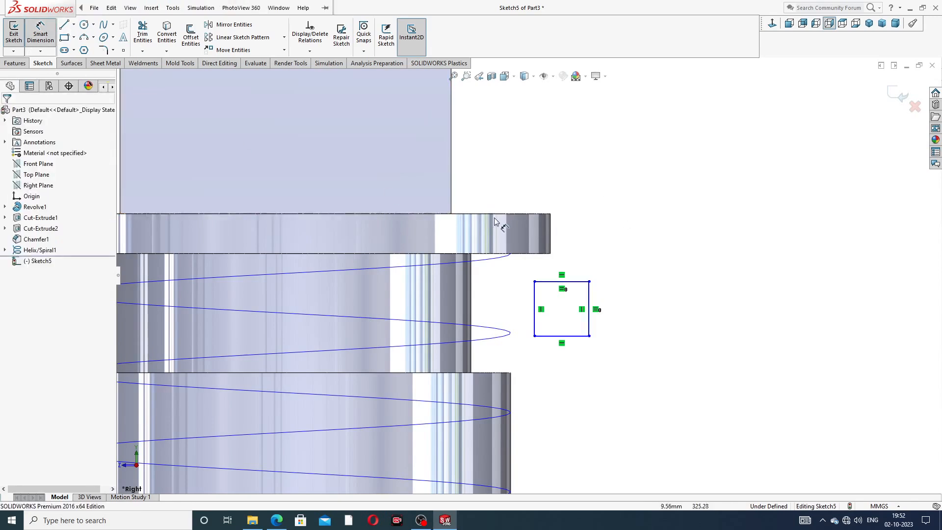
{"action": "left_click", "coordinate": [578, 281]}
{"action": "left_click", "coordinate": [578, 273]}
{"action": "type", "text": "3"}
{"action": "key", "text": "Return"}
{"action": "left_click", "coordinate": [627, 249]}
{"action": "right_click", "coordinate": [642, 238]}
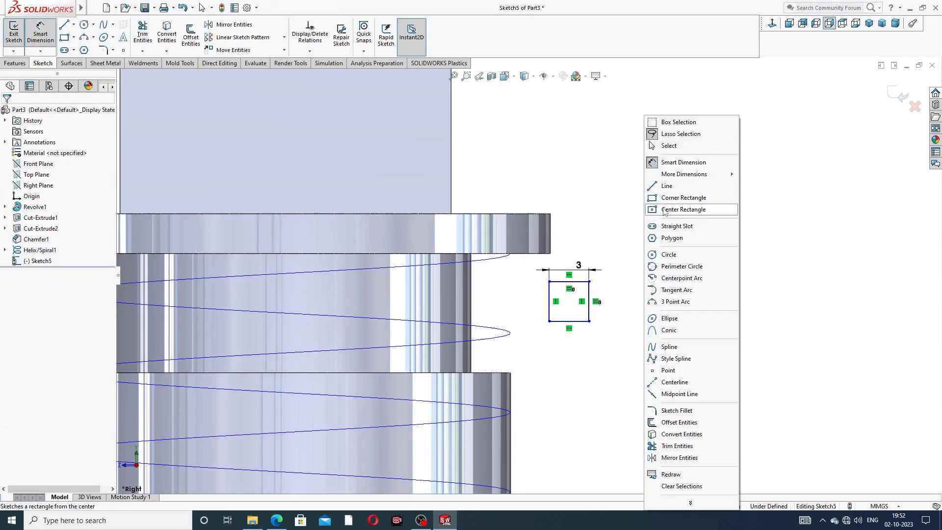
{"action": "left_click", "coordinate": [667, 148]}
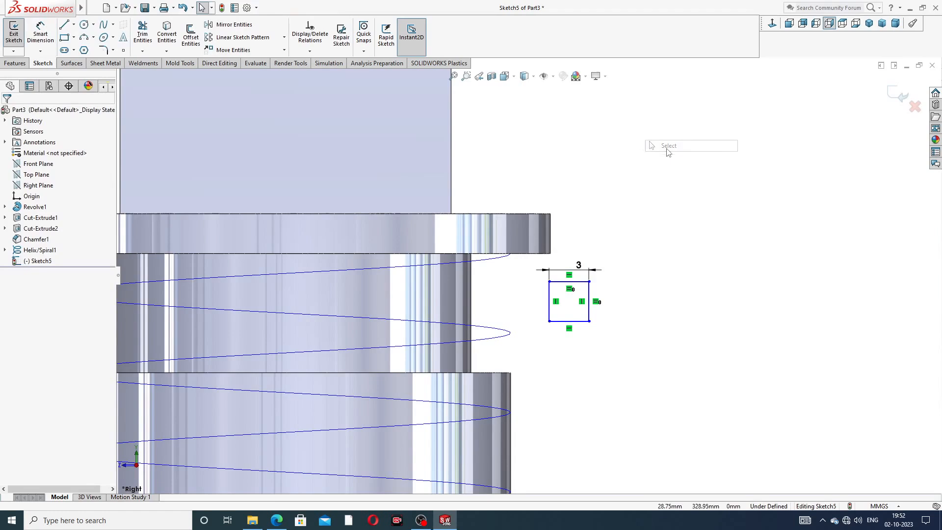
Add a pierce relation between the square's outer upper corner and the helix, and finish the sketch
{"action": "left_click", "coordinate": [589, 282]}
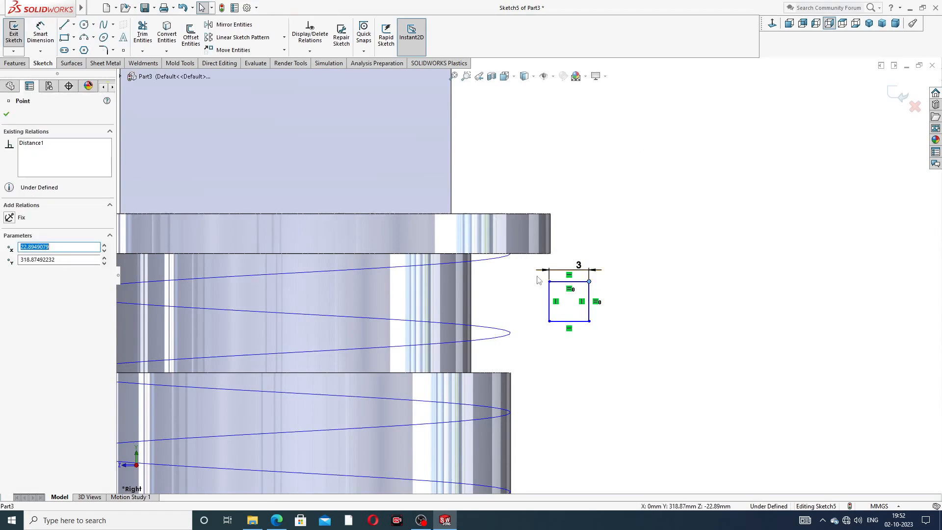
{"action": "left_click", "coordinate": [498, 255], "text": "ctrl"}
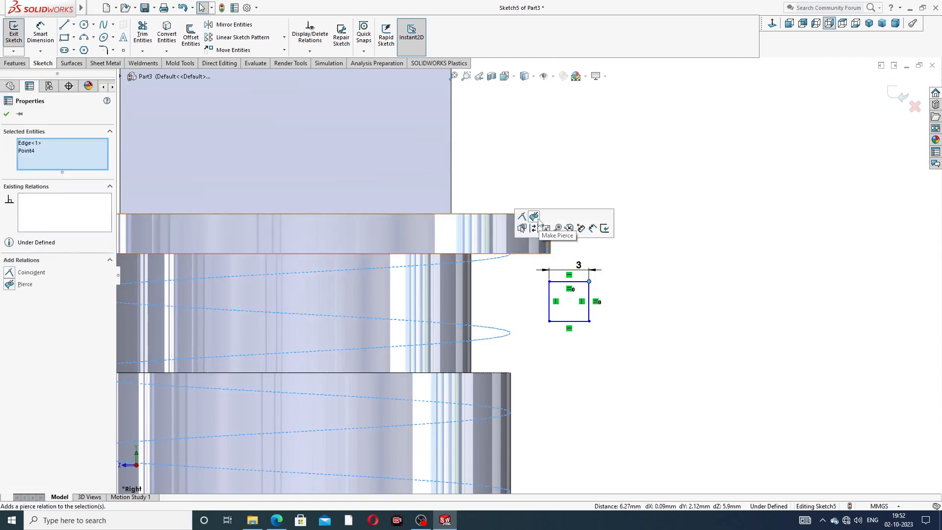
{"action": "left_click", "coordinate": [535, 217]}
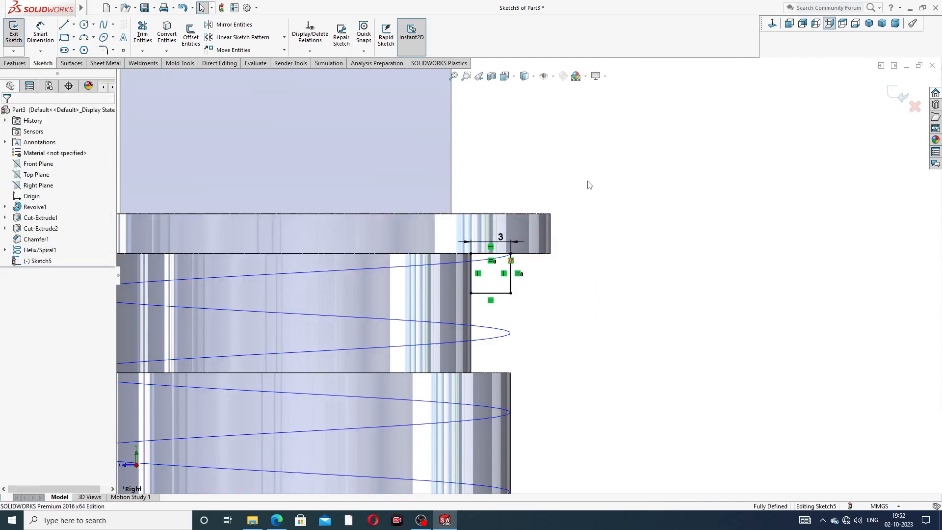
{"action": "left_click", "coordinate": [890, 94]}
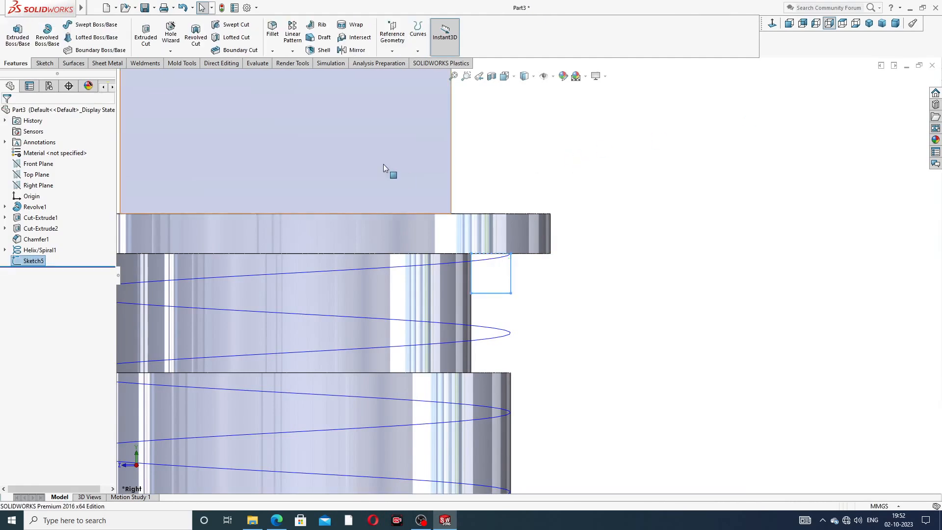
Cut the square thread with a Swept Cut of the 3 mm square profile along the helix
{"action": "left_click", "coordinate": [231, 25]}
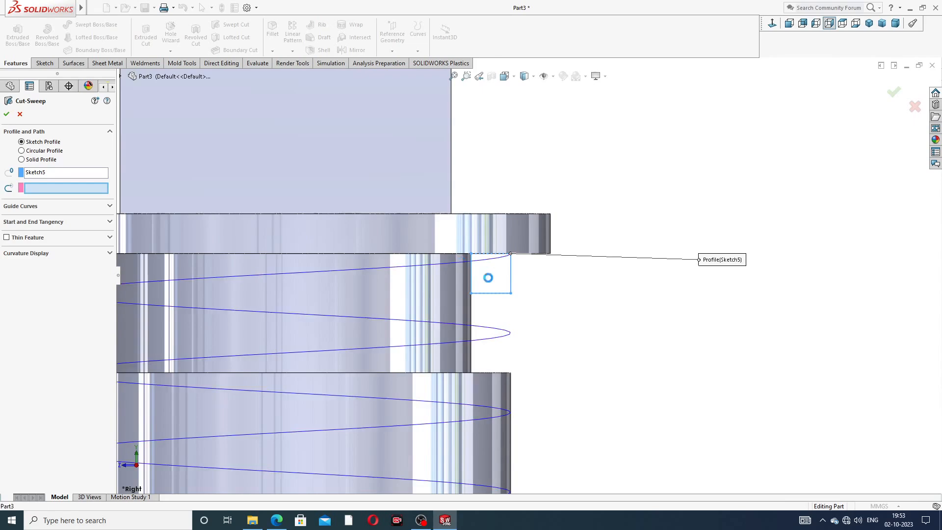
{"action": "left_click", "coordinate": [475, 270]}
{"action": "scroll", "coordinate": [526, 255], "scroll_direction": "up", "scroll_amount": 3}
{"action": "scroll", "coordinate": [522, 292], "scroll_direction": "up", "scroll_amount": 5}
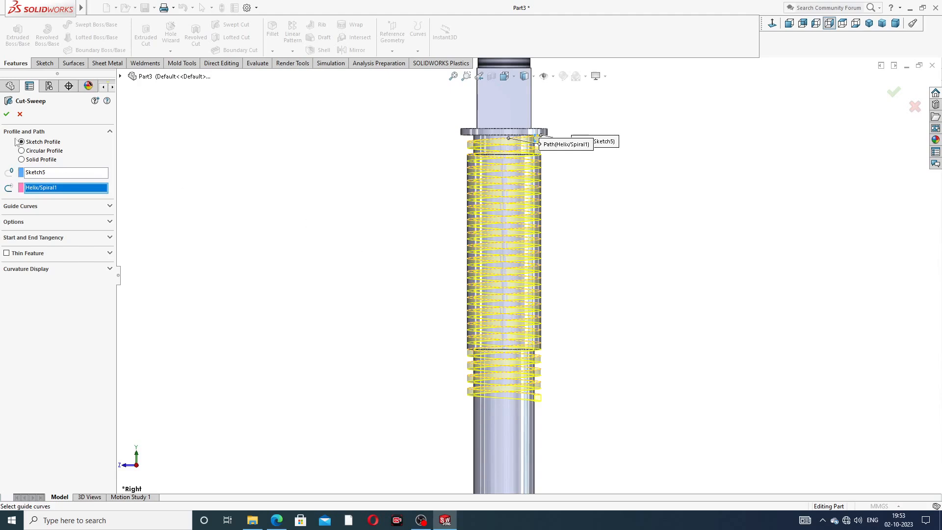
{"action": "left_click", "coordinate": [7, 114]}
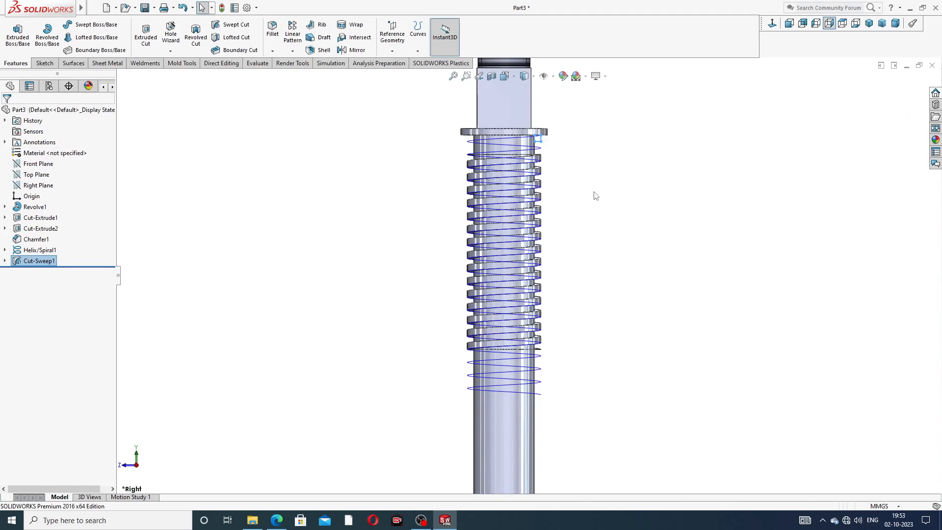
Hide the helix curve around the threaded section
{"action": "scroll", "coordinate": [498, 137], "scroll_direction": "down", "scroll_amount": 3}
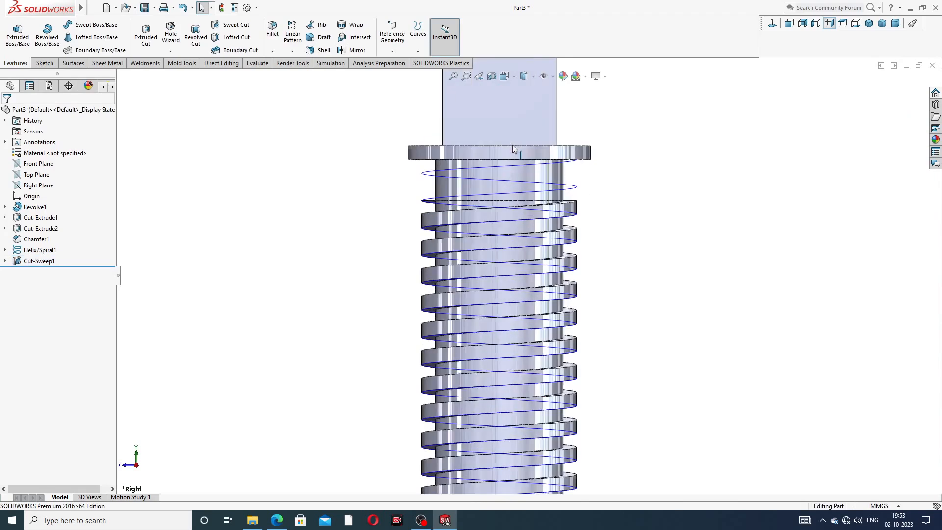
{"action": "left_click", "coordinate": [526, 178]}
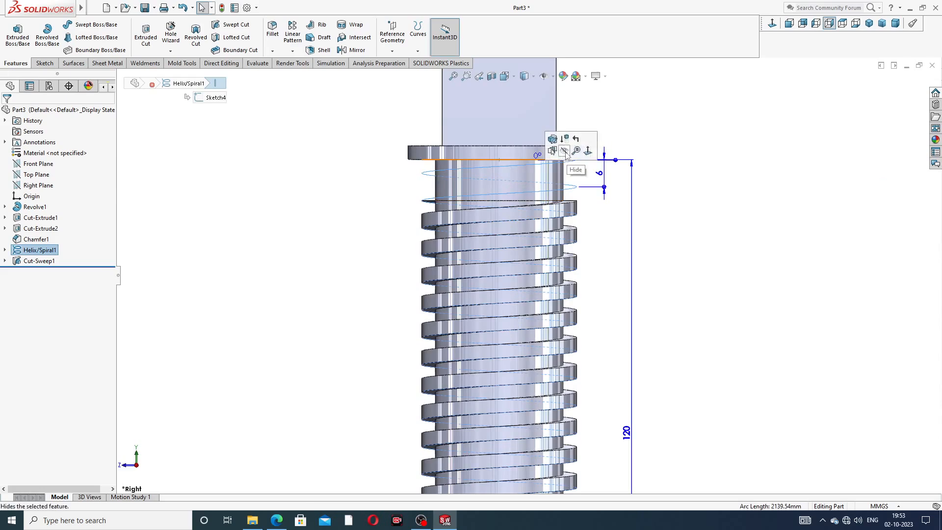
{"action": "left_click", "coordinate": [565, 152]}
Apply the polished copper appearance to the whole spindle
{"action": "scroll", "coordinate": [643, 144], "scroll_direction": "up", "scroll_amount": 3}
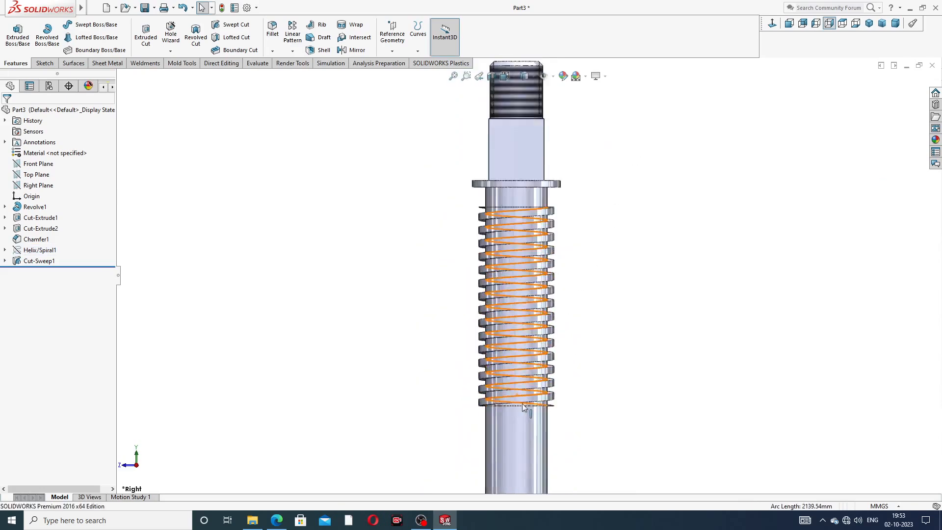
{"action": "scroll", "coordinate": [521, 407], "scroll_direction": "down", "scroll_amount": 3}
{"action": "middle_click_drag", "start_coordinate": [613, 351], "coordinate": [592, 345]}
{"action": "scroll", "coordinate": [592, 345], "scroll_direction": "up", "scroll_amount": 3}
{"action": "mouse_move", "coordinate": [577, 192]}
{"action": "middle_mouse_down"}
{"action": "mouse_move", "coordinate": [603, 142]}
{"action": "mouse_move", "coordinate": [587, 186]}
{"action": "middle_mouse_up"}
{"action": "scroll", "coordinate": [621, 188], "scroll_direction": "up", "scroll_amount": 2}
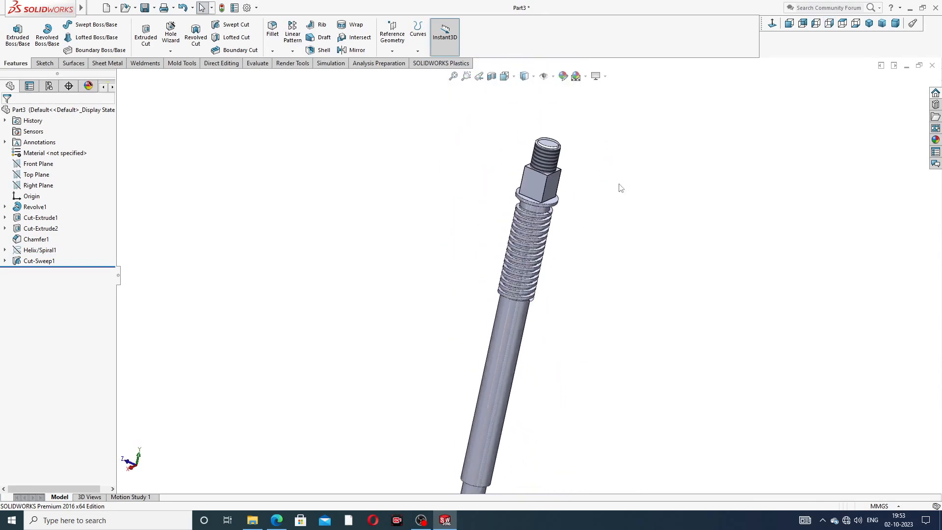
{"action": "left_click", "coordinate": [936, 140]}
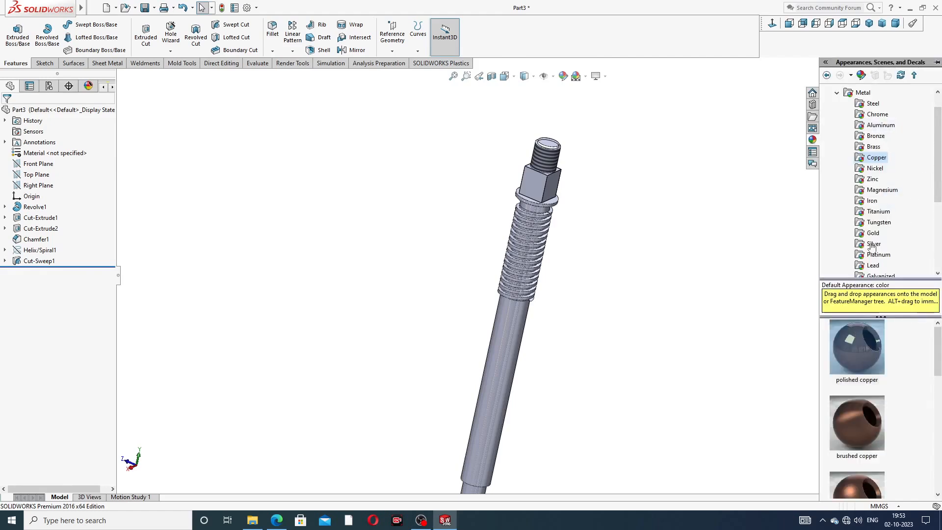
{"action": "double_click", "coordinate": [855, 329]}
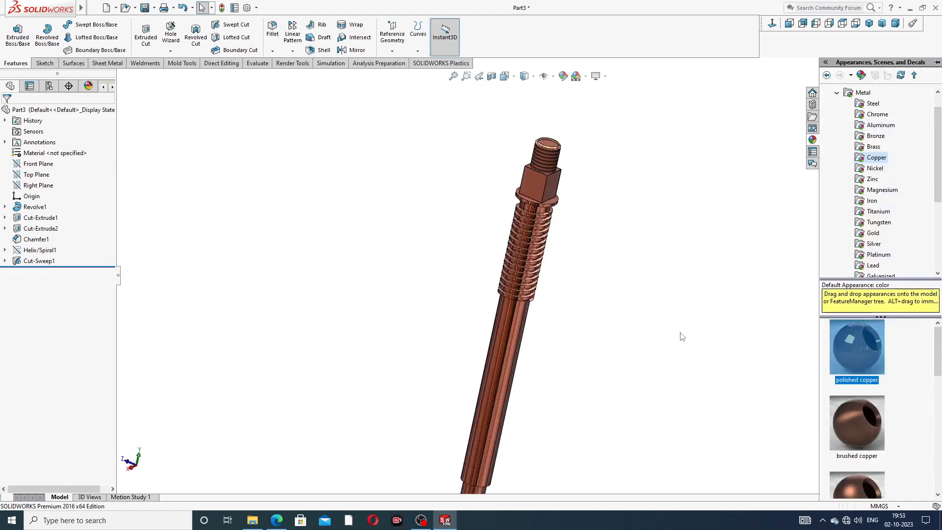
{"action": "middle_click_drag", "start_coordinate": [626, 260], "coordinate": [633, 202]}
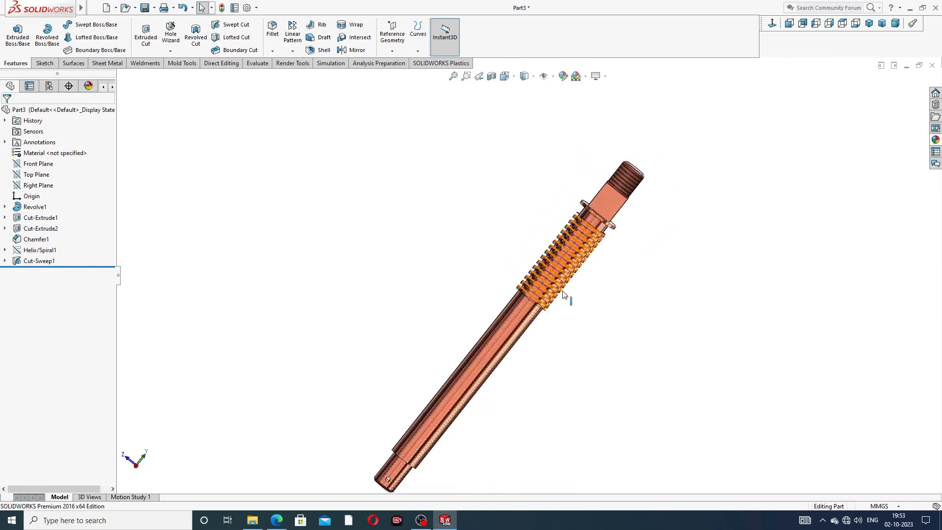
Inspect the finished copper spindle in isometric and orbited views, and compare it with the Part-12 spindle drawing PDF in Microsoft Edge
{"action": "scroll", "coordinate": [562, 296], "scroll_direction": "up", "scroll_amount": 3}
{"action": "scroll", "coordinate": [561, 296], "scroll_direction": "down", "scroll_amount": 1}
{"action": "scroll", "coordinate": [551, 315], "scroll_direction": "down", "scroll_amount": 2}
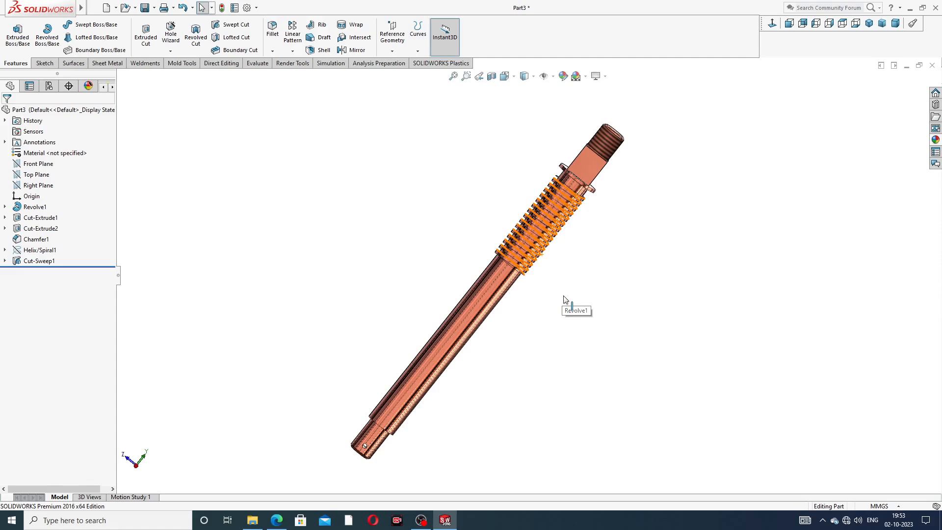
{"action": "scroll", "coordinate": [599, 354], "scroll_direction": "up", "scroll_amount": 2}
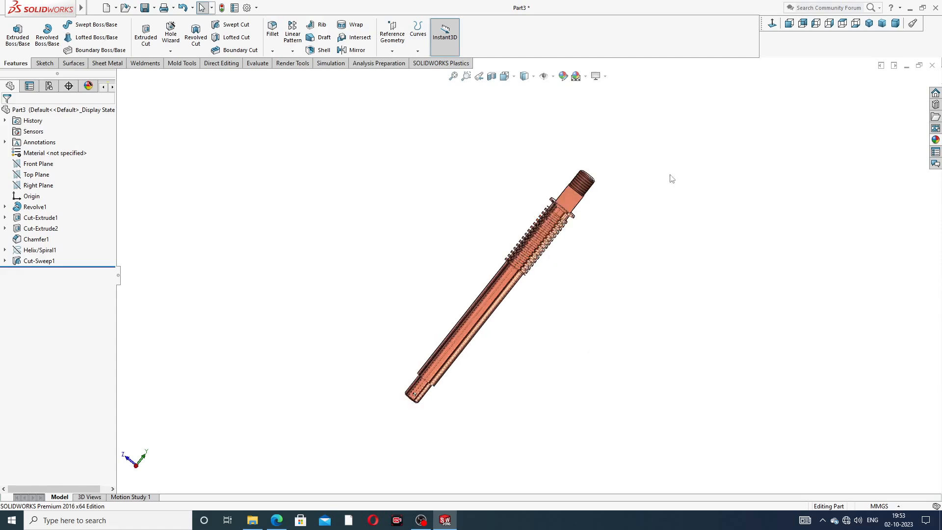
{"action": "left_click", "coordinate": [870, 23]}
{"action": "middle_click_drag", "start_coordinate": [662, 138], "coordinate": [596, 202]}
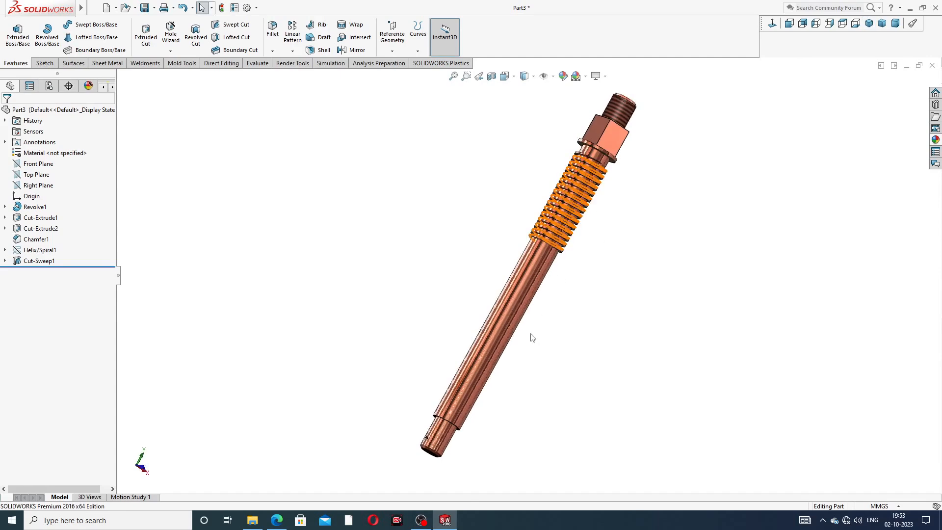
{"action": "left_click", "coordinate": [276, 520]}
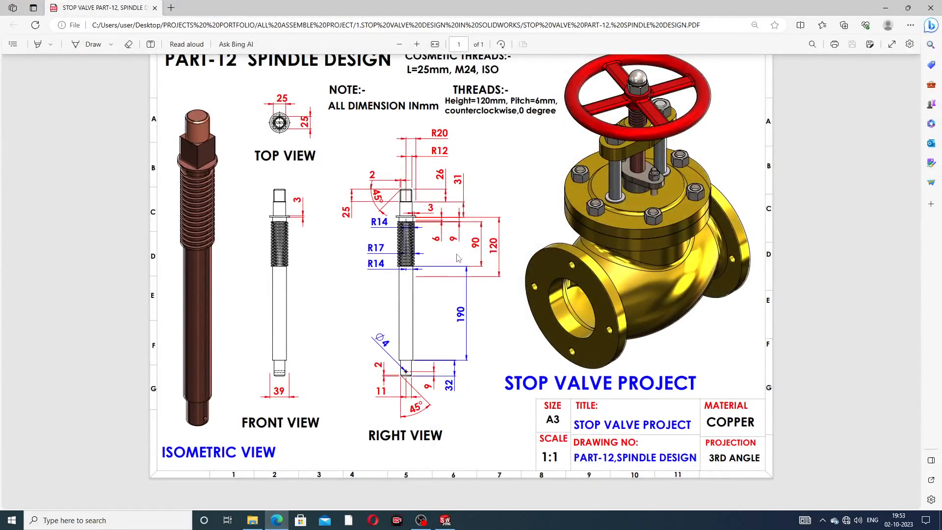
{"action": "left_click", "coordinate": [496, 525]}
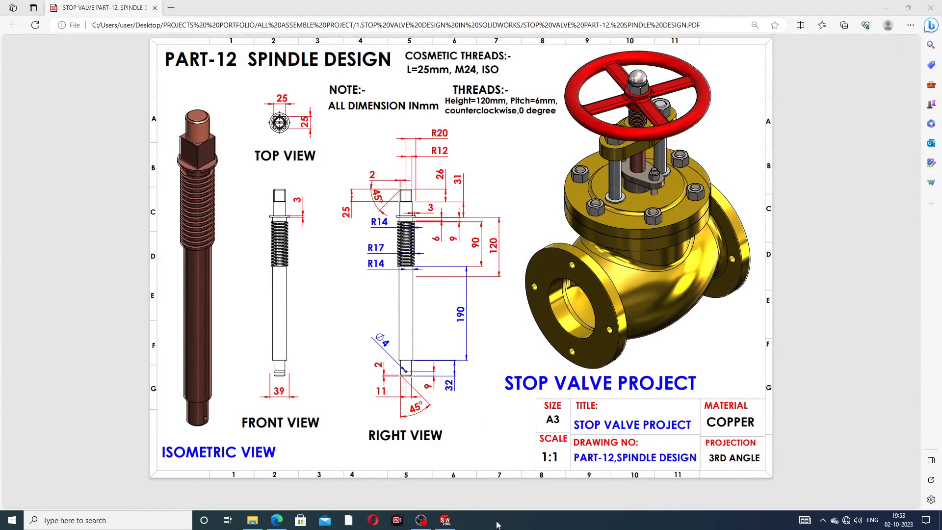
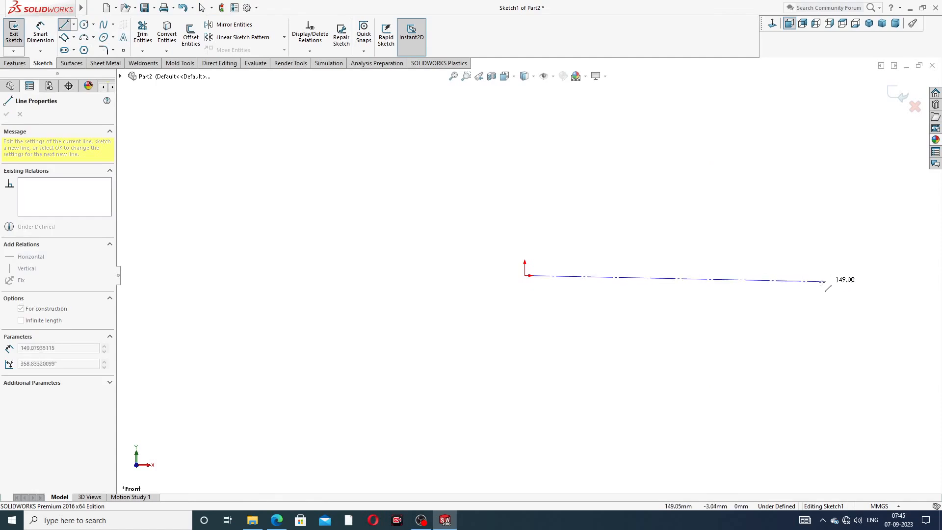
Sketch a horizontal construction centerline about 161 mm long from the origin on the Front Plane
{"action": "left_click", "coordinate": [850, 273]}
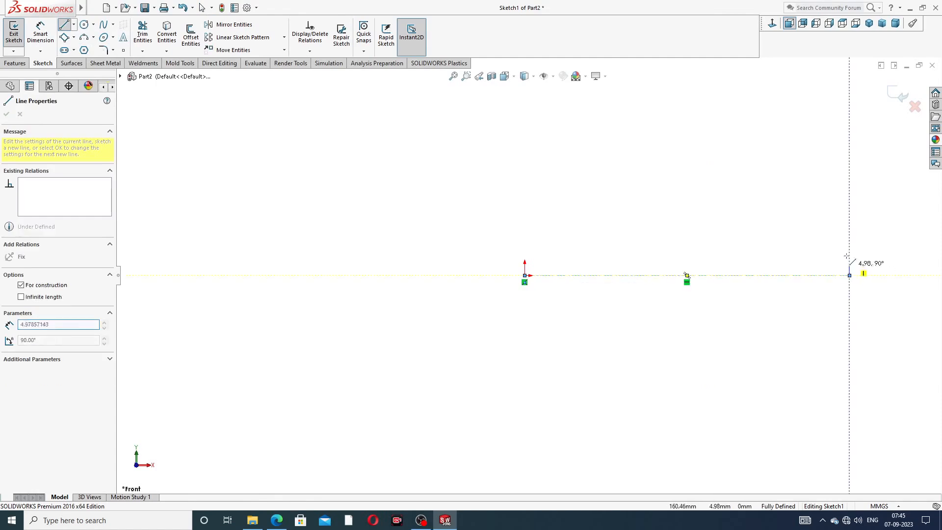
{"action": "right_click", "coordinate": [847, 243]}
{"action": "left_click", "coordinate": [856, 248]}
{"action": "left_click_drag", "start_coordinate": [850, 275], "coordinate": [790, 264]}
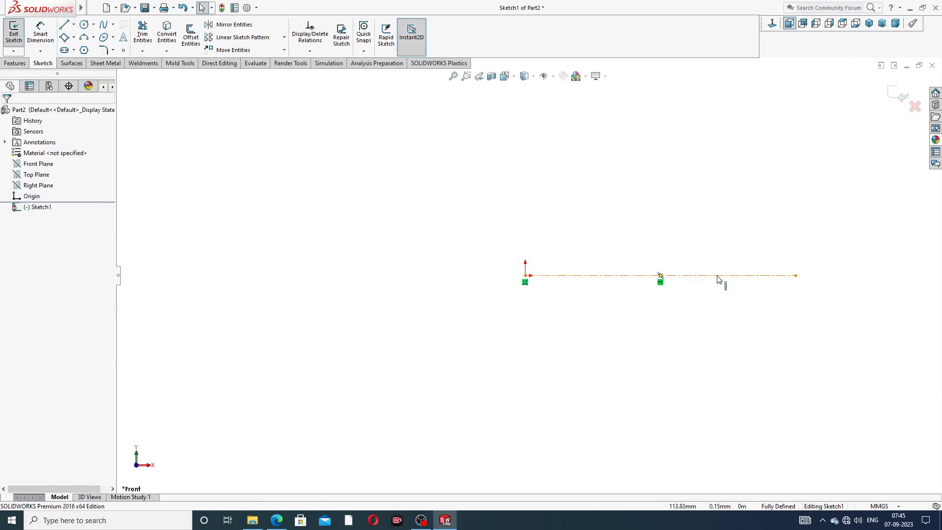
{"action": "scroll", "coordinate": [667, 280], "scroll_direction": "down", "scroll_amount": 2}
{"action": "scroll", "coordinate": [526, 203], "scroll_direction": "up", "scroll_amount": 1}
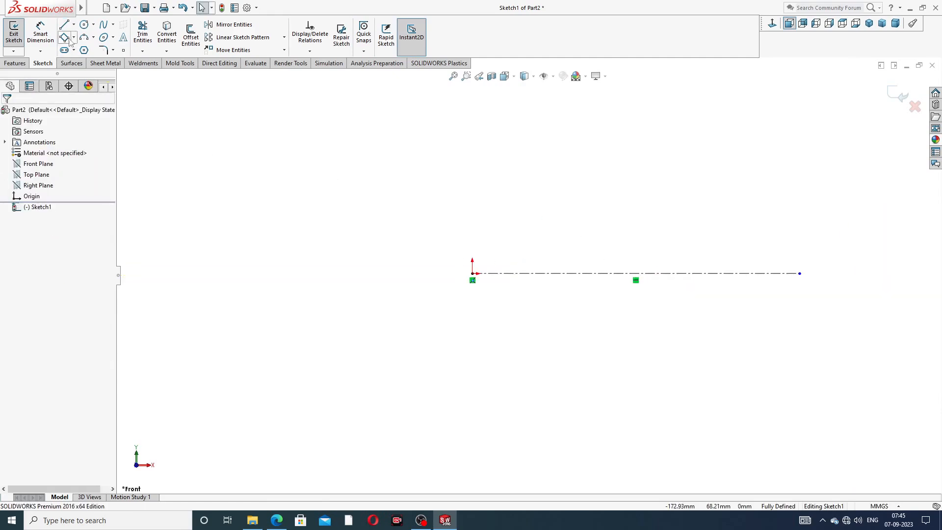
Dimension the horizontal centerline to 87 mm and end the dimension command
{"action": "left_click", "coordinate": [41, 34]}
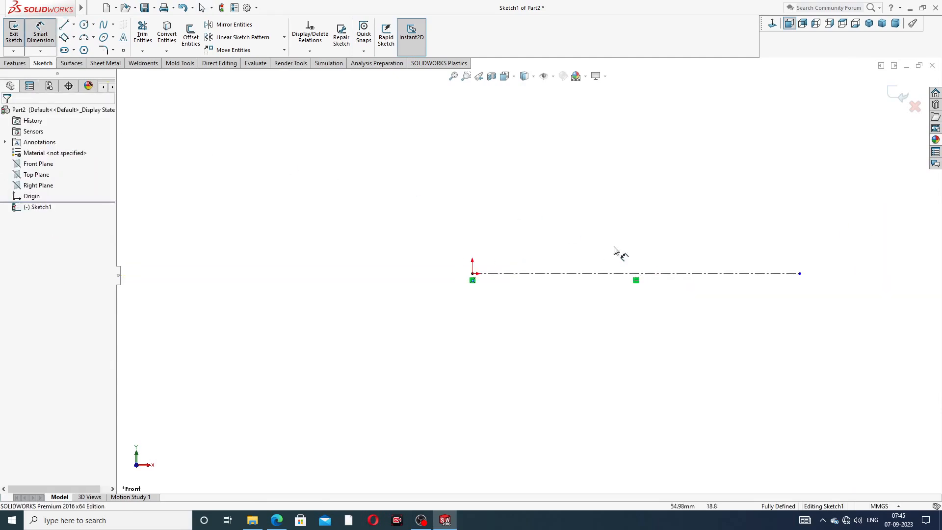
{"action": "left_click", "coordinate": [657, 277]}
{"action": "left_click", "coordinate": [632, 310]}
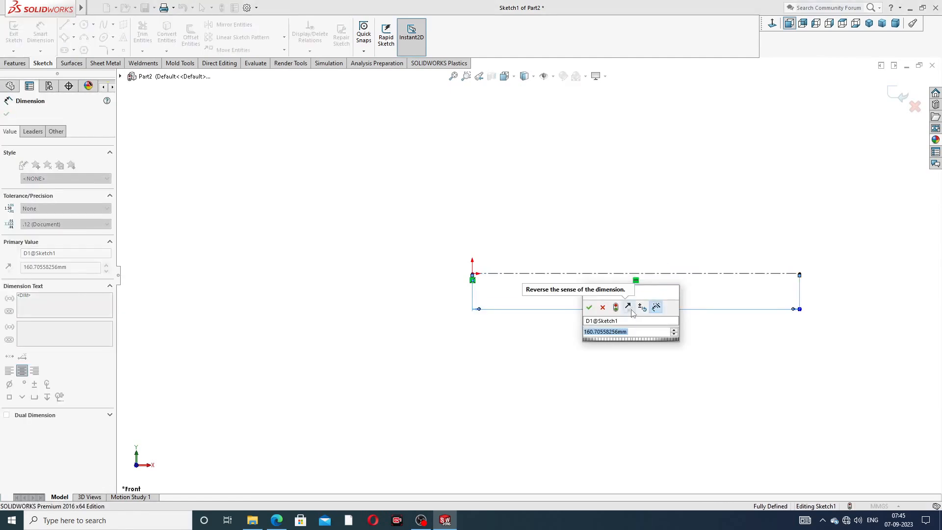
{"action": "type", "text": "87"}
{"action": "key", "text": "Return"}
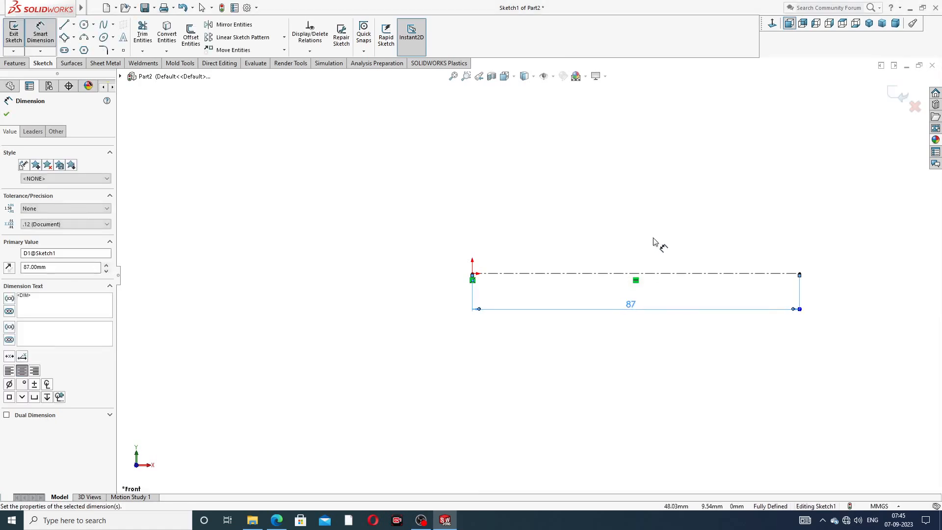
{"action": "scroll", "coordinate": [664, 175], "scroll_direction": "up", "scroll_amount": 3}
{"action": "scroll", "coordinate": [613, 263], "scroll_direction": "down", "scroll_amount": 4}
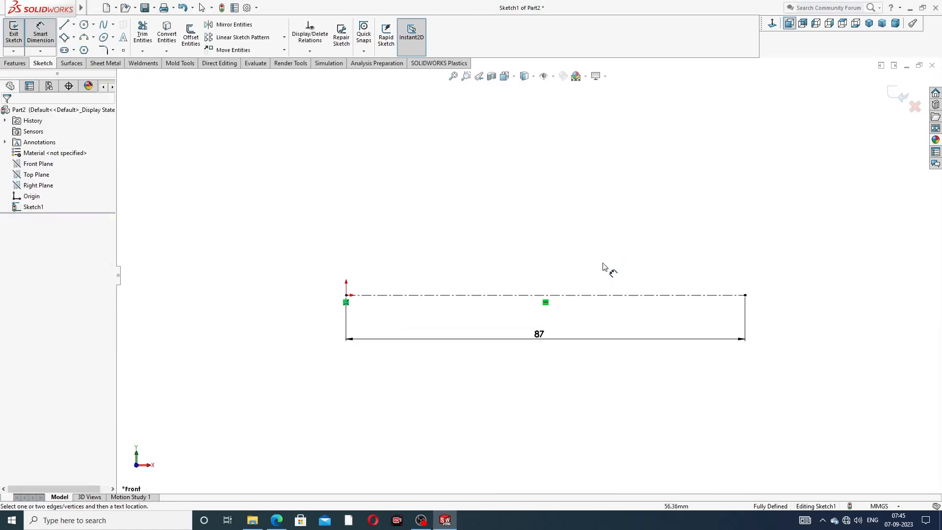
{"action": "right_click", "coordinate": [558, 191]}
{"action": "left_click", "coordinate": [565, 148]}
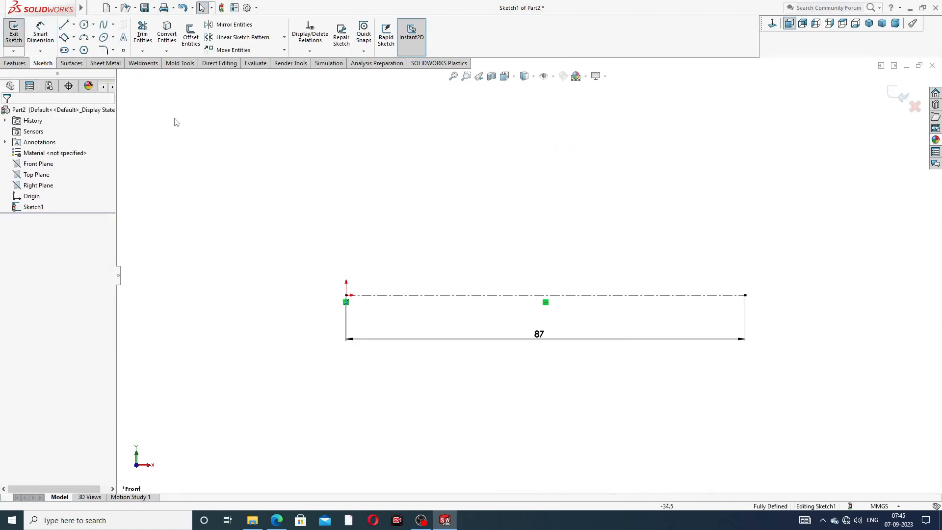
Draw profile lines from the centerline's far end: about 4 mm up, 8.7 mm toward the origin, 3.3 mm up and 26.6 mm toward the origin
{"action": "left_click", "coordinate": [64, 25]}
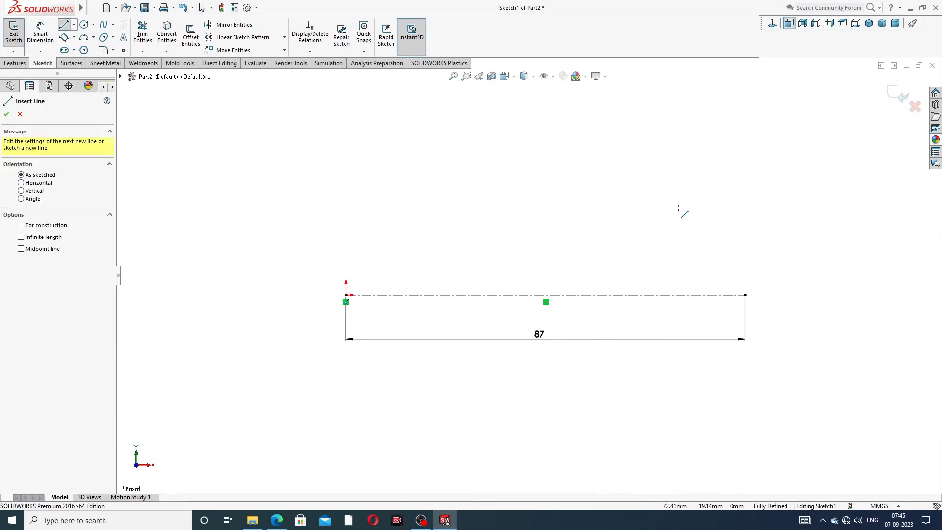
{"action": "left_click", "coordinate": [745, 295]}
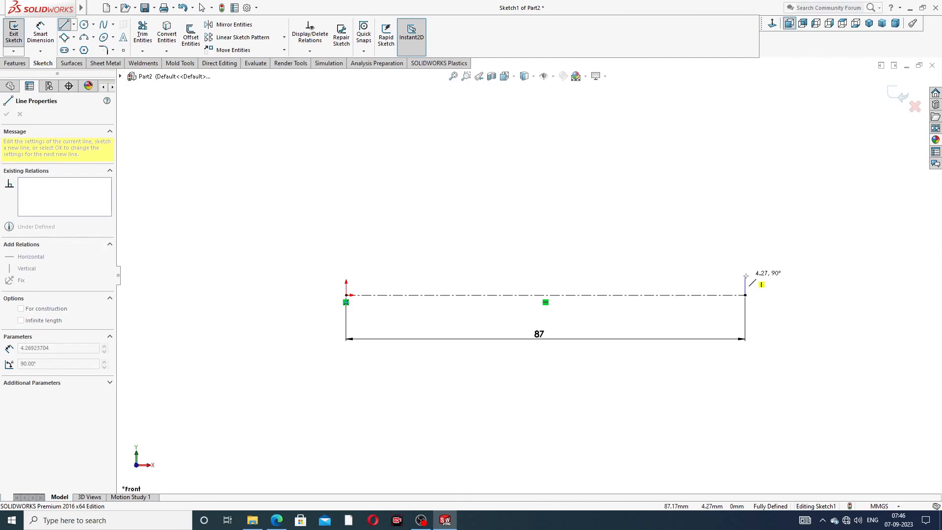
{"action": "left_click", "coordinate": [745, 277]}
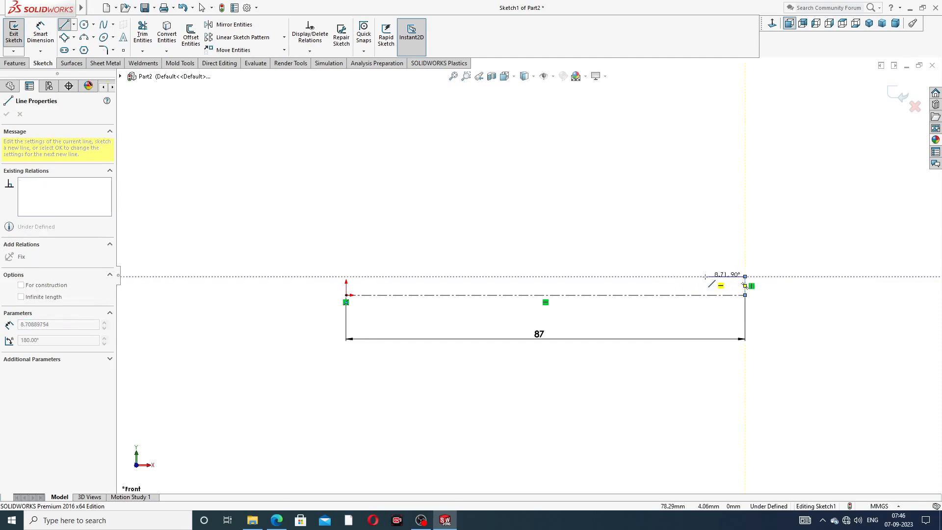
{"action": "double_click", "coordinate": [706, 277]}
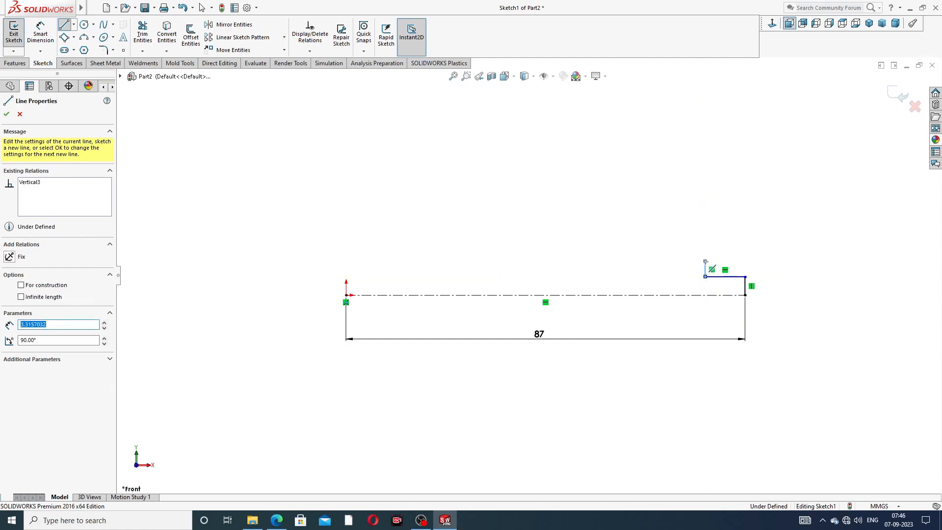
{"action": "left_click", "coordinate": [705, 262]}
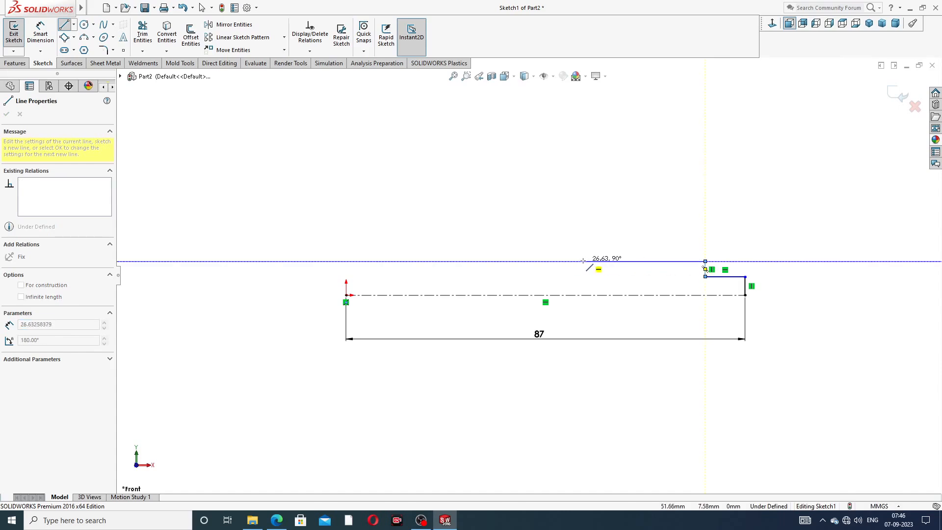
{"action": "double_click", "coordinate": [583, 261]}
Continue the profile with a raised step about 3.3 mm high and 11.9 mm long, followed by a horizontal line about 10.3 mm long
{"action": "left_click", "coordinate": [583, 262]}
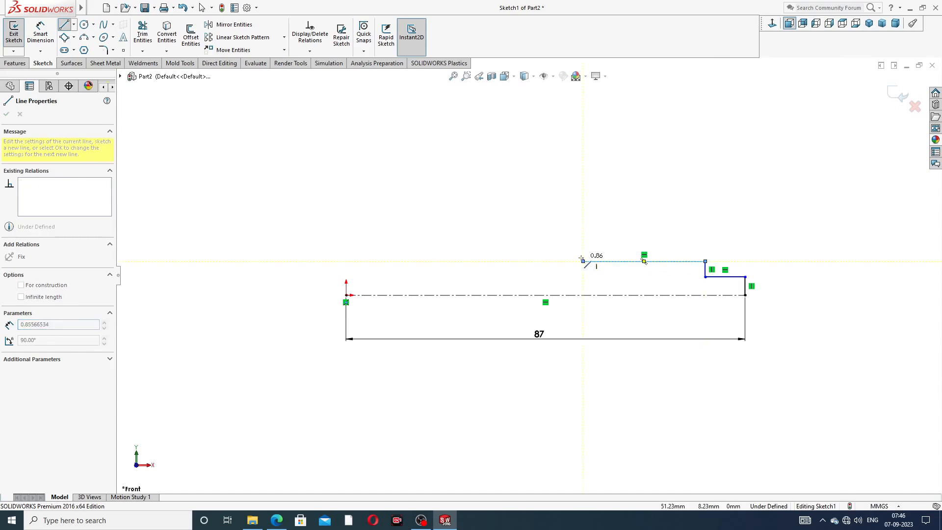
{"action": "left_click", "coordinate": [583, 246]}
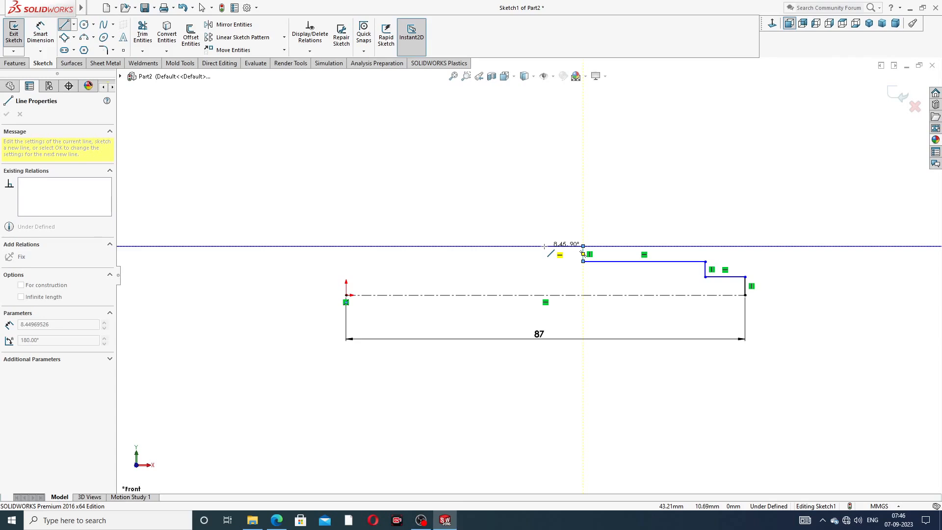
{"action": "double_click", "coordinate": [529, 245]}
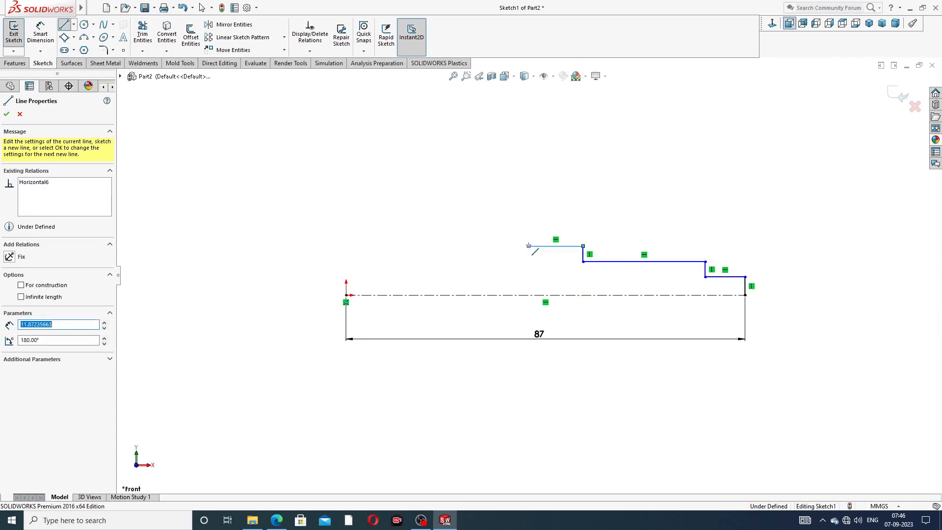
{"action": "left_click", "coordinate": [529, 246]}
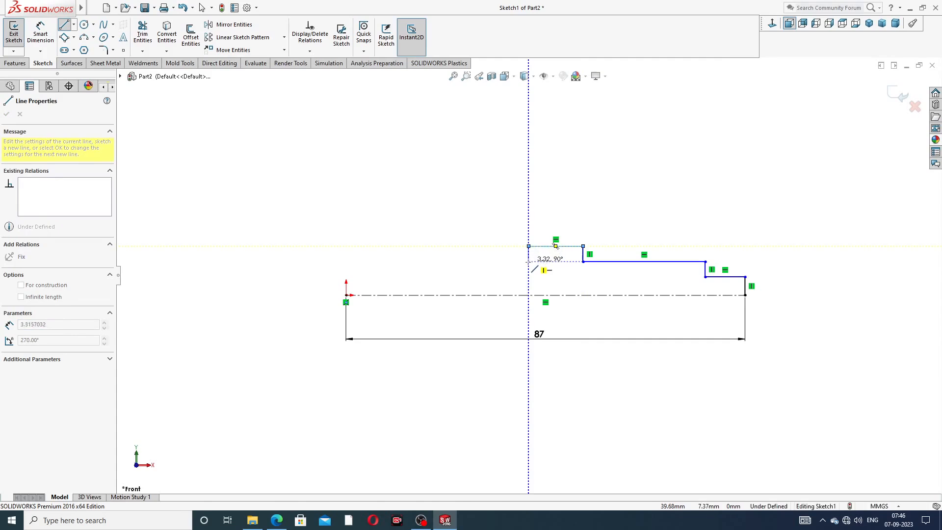
{"action": "double_click", "coordinate": [529, 262]}
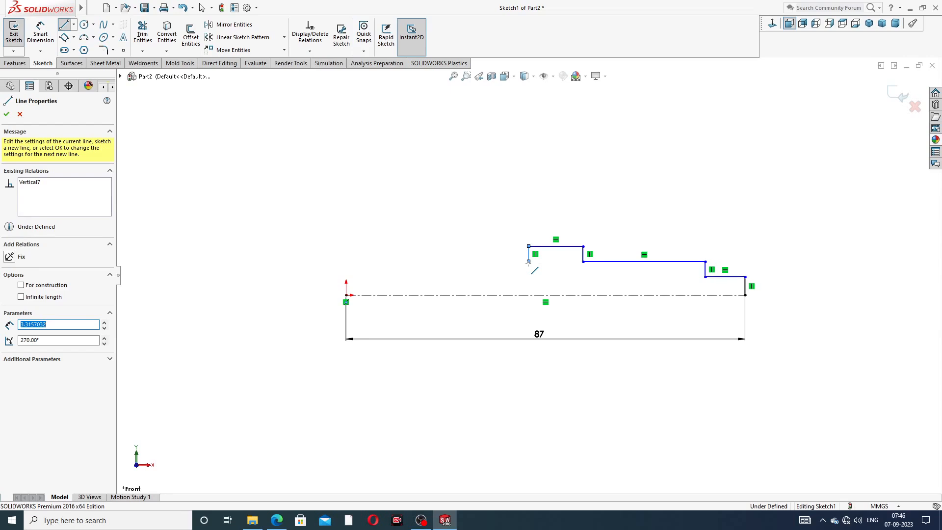
{"action": "left_click", "coordinate": [528, 261]}
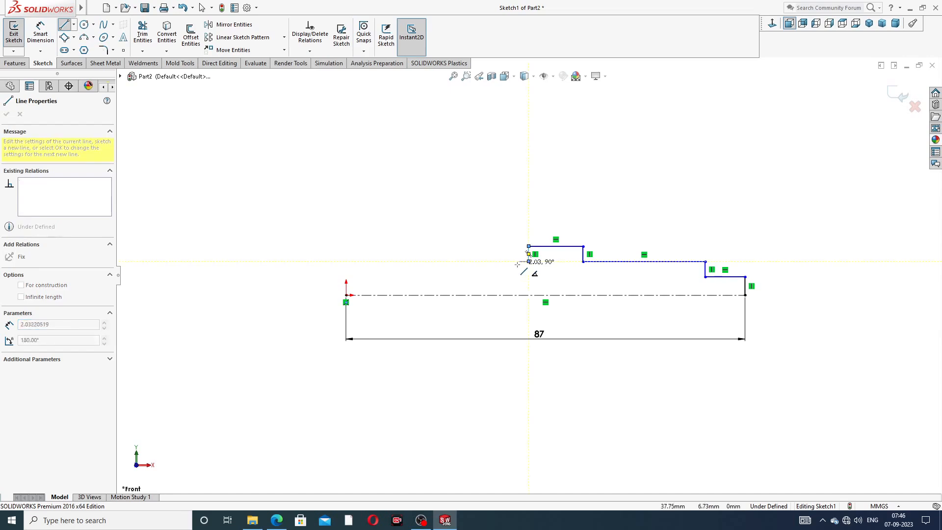
{"action": "double_click", "coordinate": [482, 262]}
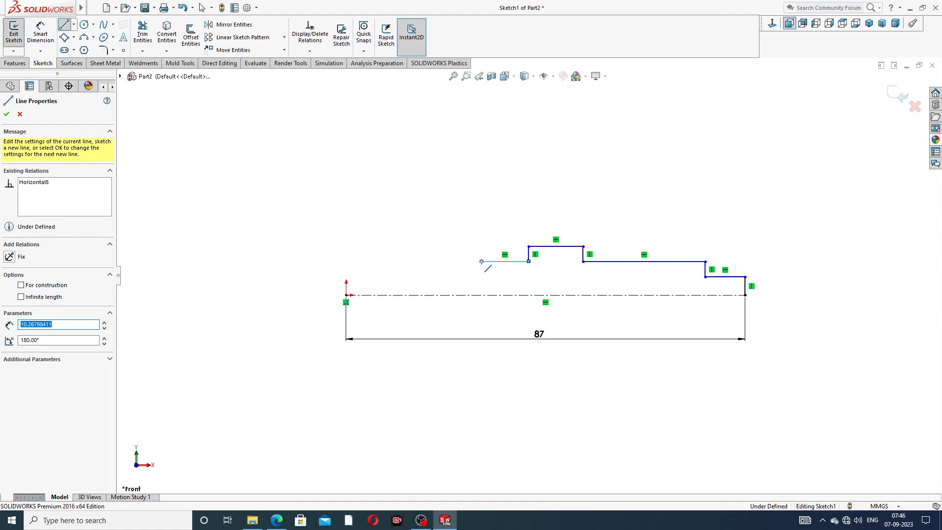
Add a groove about 3.3 mm deep and 8 mm wide to the profile, and end with a horizontal line about 9 mm long
{"action": "left_click", "coordinate": [481, 262]}
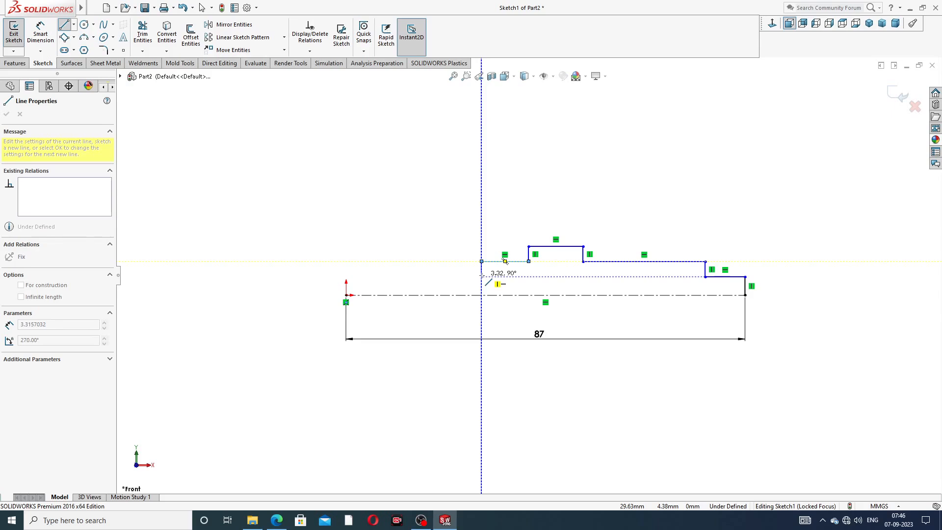
{"action": "left_click", "coordinate": [482, 277]}
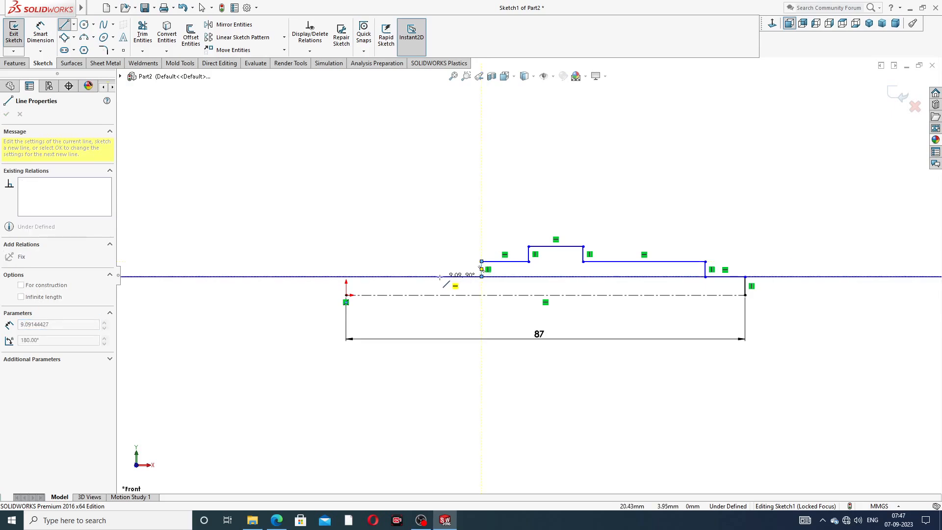
{"action": "left_click", "coordinate": [444, 276]}
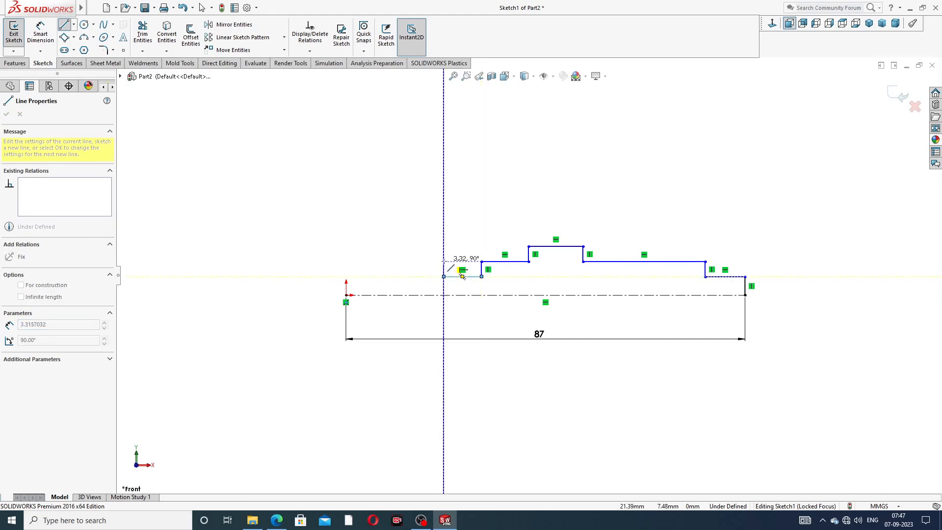
{"action": "left_click", "coordinate": [444, 261]}
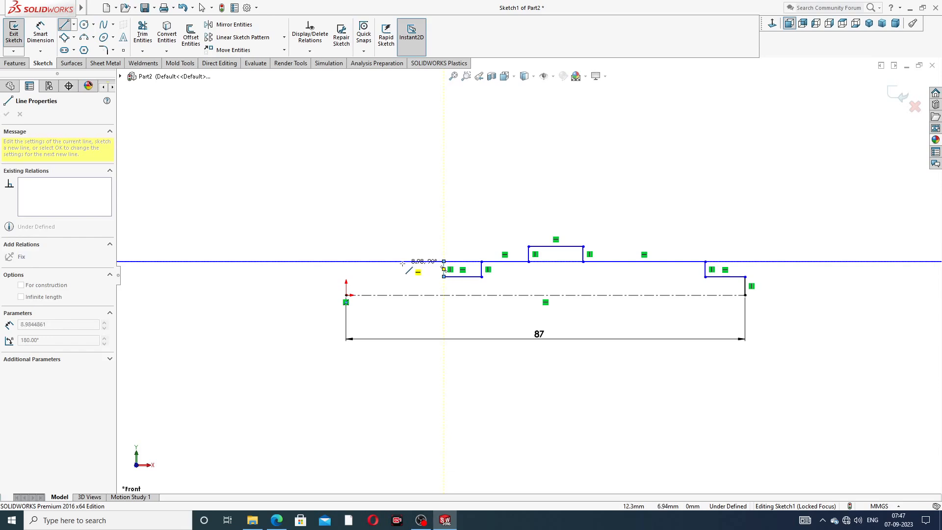
{"action": "left_click", "coordinate": [402, 261]}
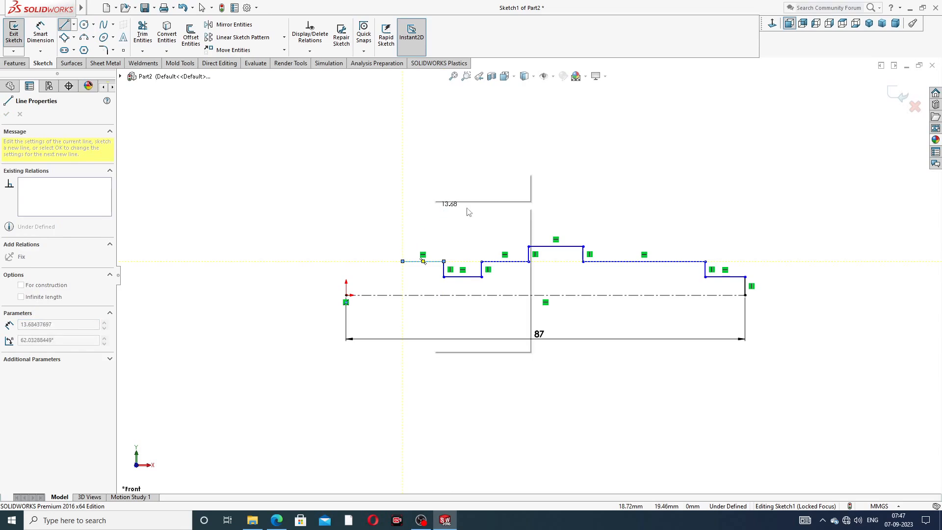
{"action": "right_click", "coordinate": [469, 211]}
{"action": "left_click", "coordinate": [454, 215]}
{"action": "scroll", "coordinate": [499, 259], "scroll_direction": "up", "scroll_amount": 1}
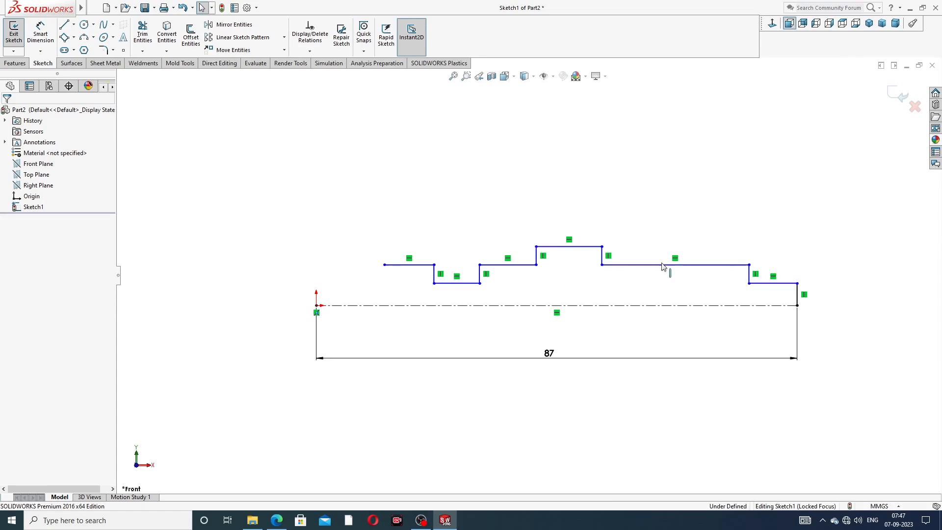
{"action": "left_click", "coordinate": [94, 38]}
{"action": "left_click", "coordinate": [105, 74]}
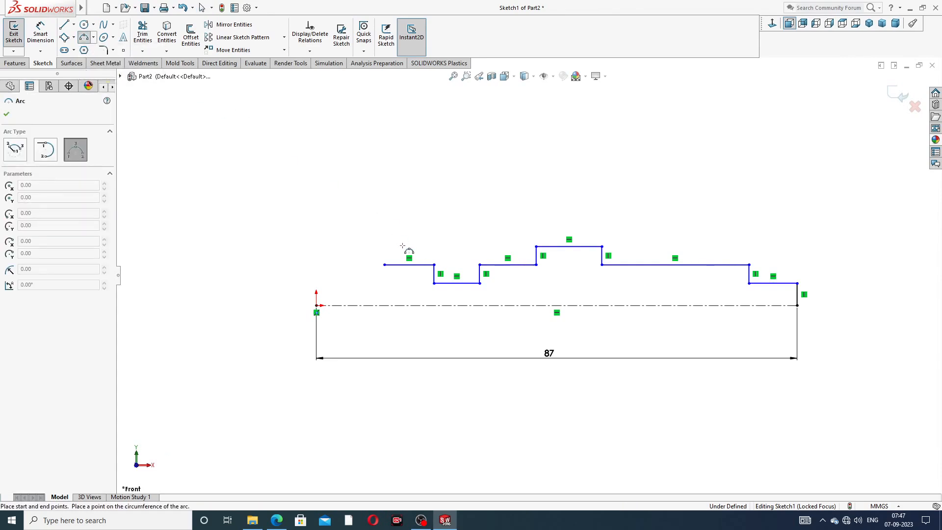
{"action": "scroll", "coordinate": [402, 246], "scroll_direction": "down", "scroll_amount": 2}
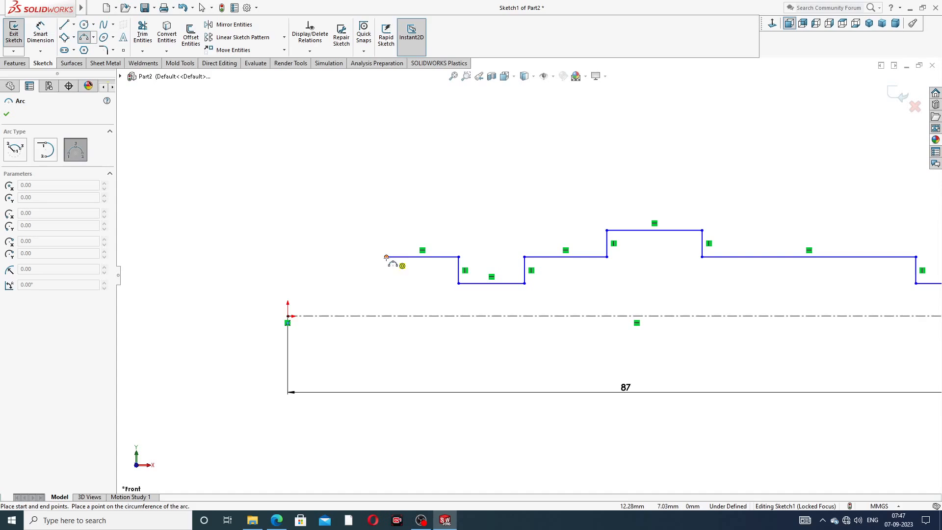
{"action": "right_click", "coordinate": [451, 195]}
{"action": "left_click", "coordinate": [461, 193]}
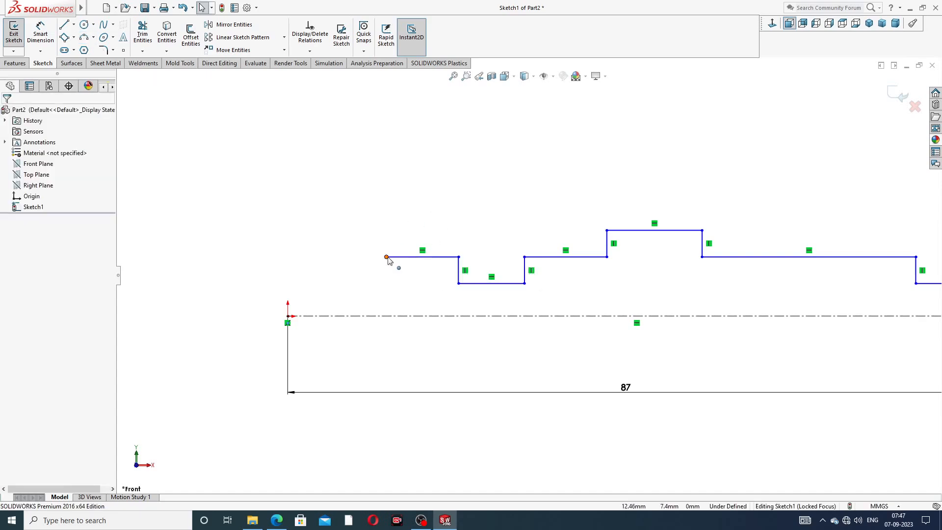
Stretch the profile's end line toward the origin and draw a three-point arc of about 9.5 mm radius from its end through the origin
{"action": "left_click_drag", "start_coordinate": [387, 257], "coordinate": [336, 265]}
{"action": "left_click", "coordinate": [352, 207]}
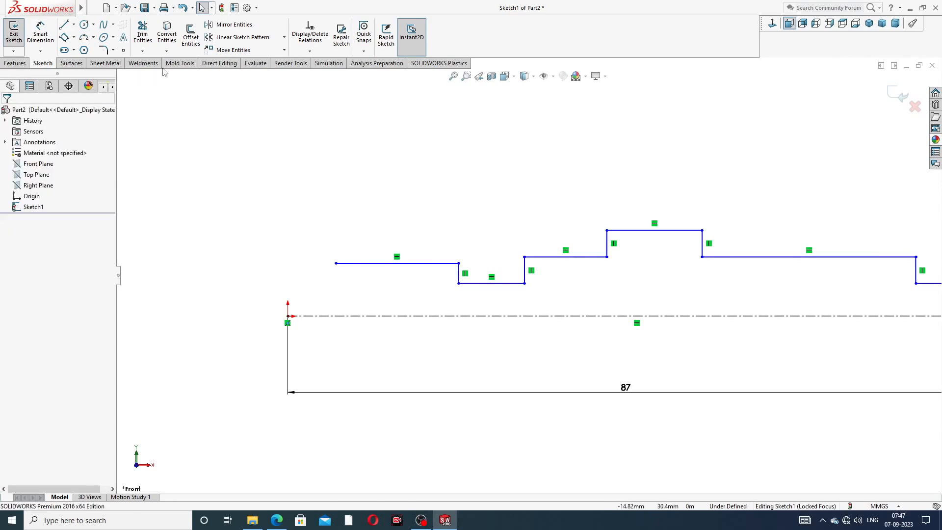
{"action": "left_click", "coordinate": [93, 39]}
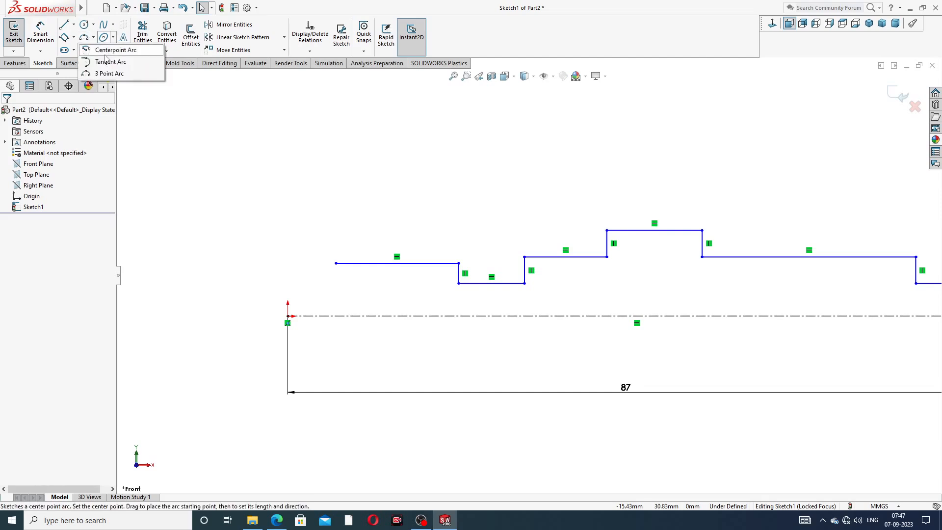
{"action": "left_click", "coordinate": [110, 73]}
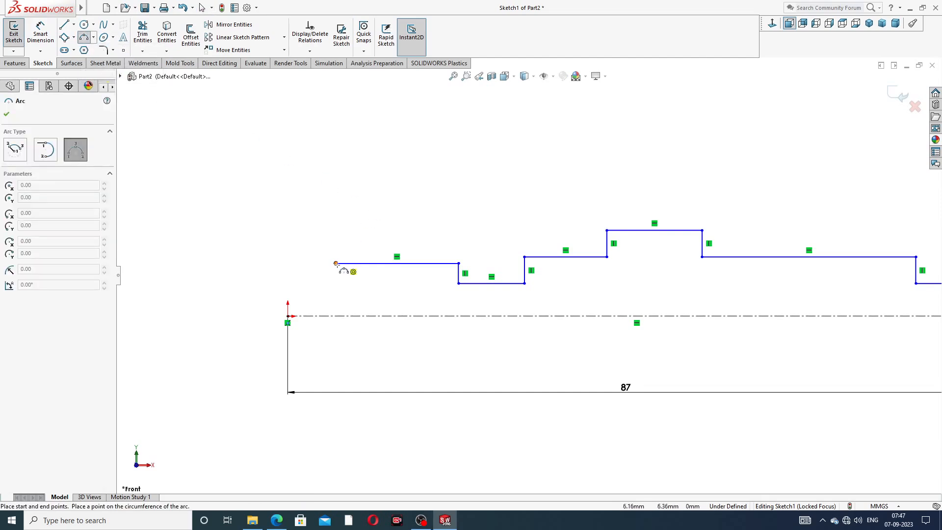
{"action": "left_click", "coordinate": [336, 263]}
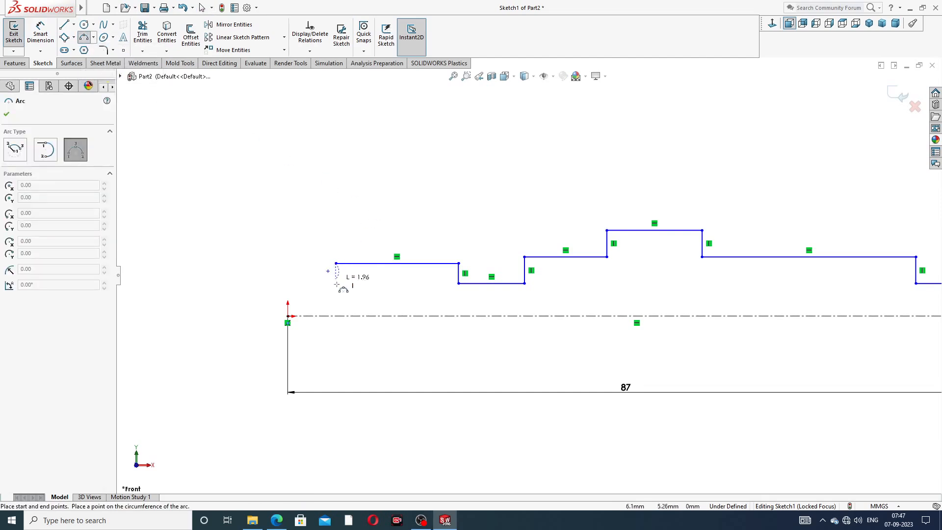
{"action": "left_click", "coordinate": [335, 406]}
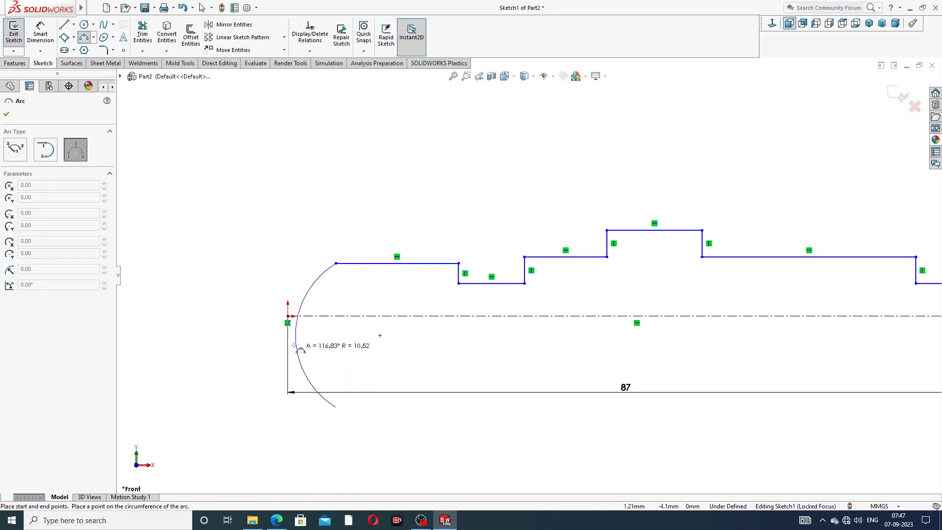
{"action": "left_click", "coordinate": [288, 319]}
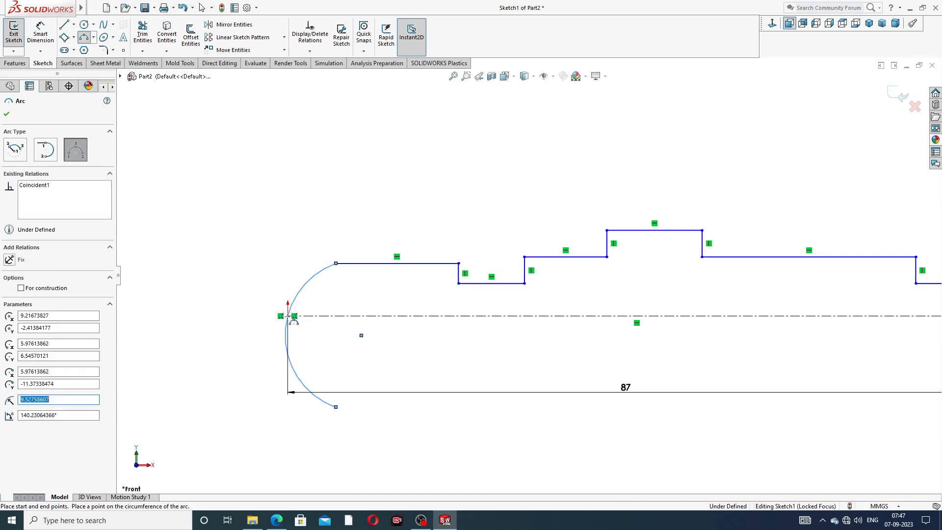
{"action": "right_click", "coordinate": [438, 204]}
{"action": "left_click", "coordinate": [454, 211]}
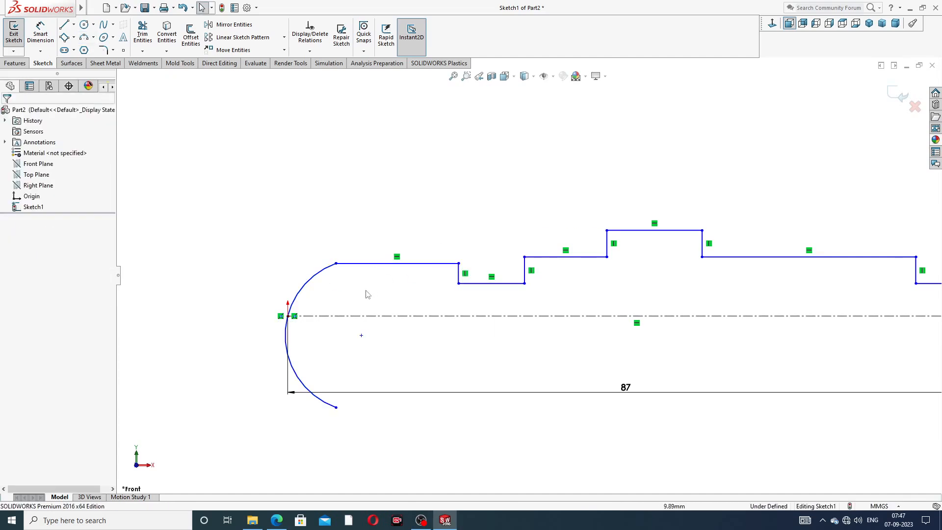
Trim away the portion of the end arc below the centerline and end the trim command
{"action": "left_click", "coordinate": [146, 42]}
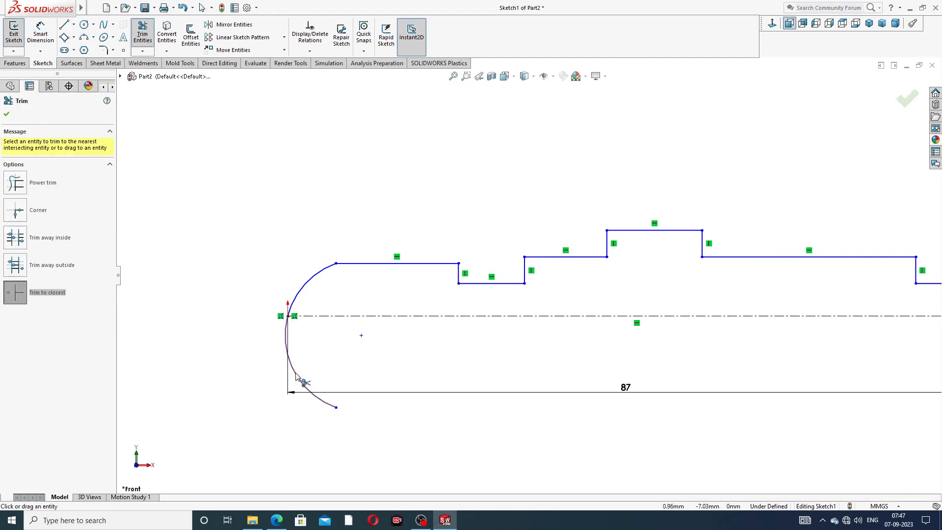
{"action": "left_click", "coordinate": [304, 384]}
{"action": "right_click", "coordinate": [318, 222]}
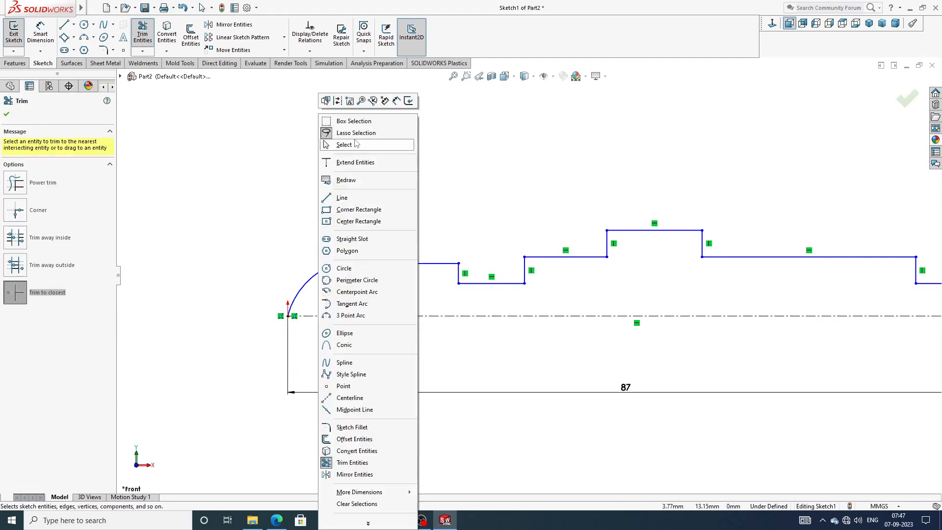
{"action": "left_click", "coordinate": [345, 145]}
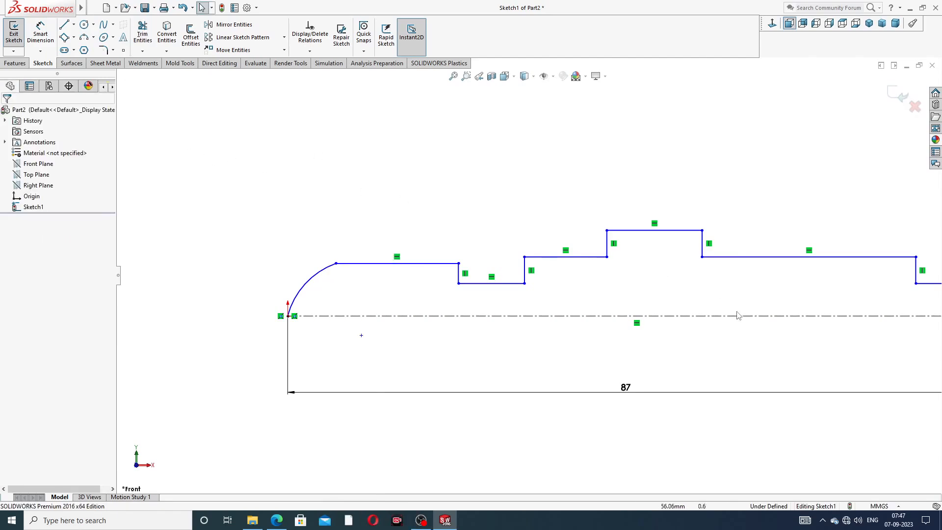
Dimension the vertical line at the centerline's far end to 3 mm
{"action": "key", "text": "f"}
{"action": "scroll", "coordinate": [760, 318], "scroll_direction": "up", "scroll_amount": 1}
{"action": "scroll", "coordinate": [714, 324], "scroll_direction": "down", "scroll_amount": 2}
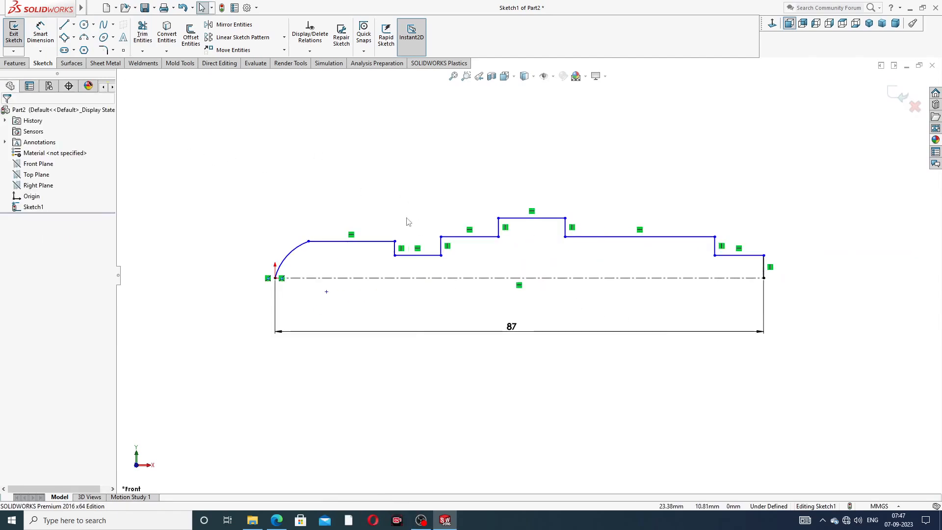
{"action": "left_click", "coordinate": [41, 35]}
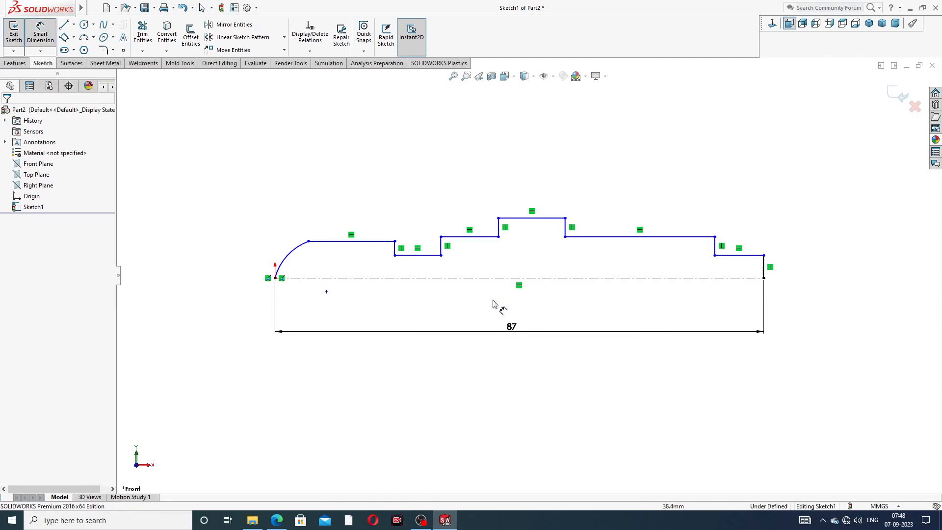
{"action": "scroll", "coordinate": [761, 276], "scroll_direction": "down", "scroll_amount": 1}
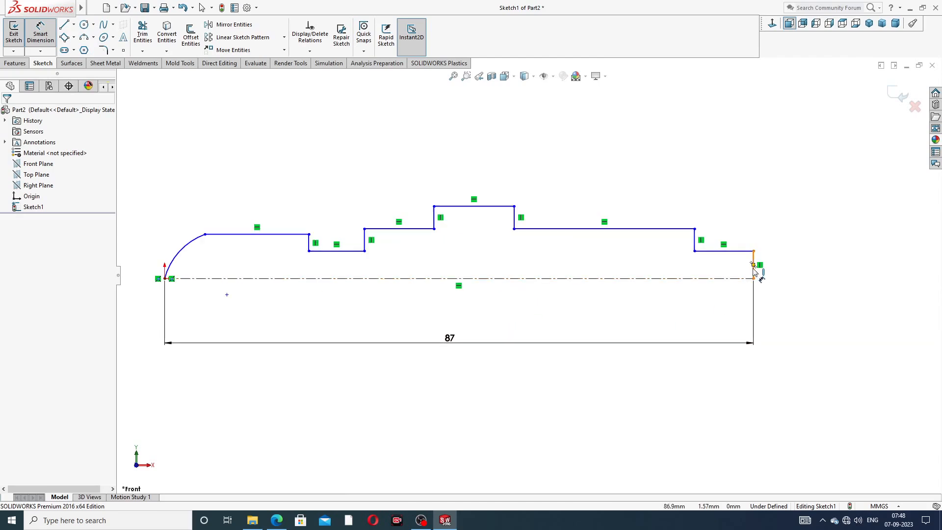
{"action": "left_click", "coordinate": [754, 273]}
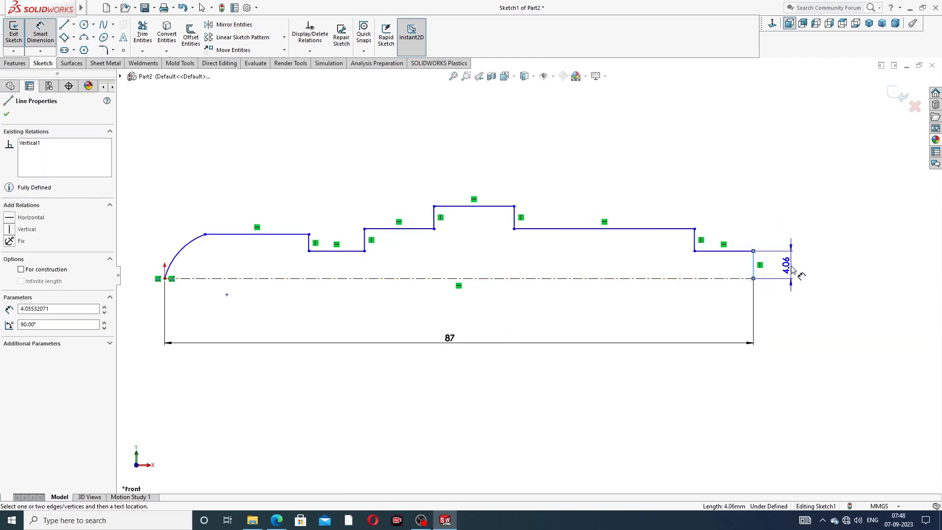
{"action": "left_click", "coordinate": [793, 269]}
{"action": "type", "text": "3"}
{"action": "key", "text": "Return"}
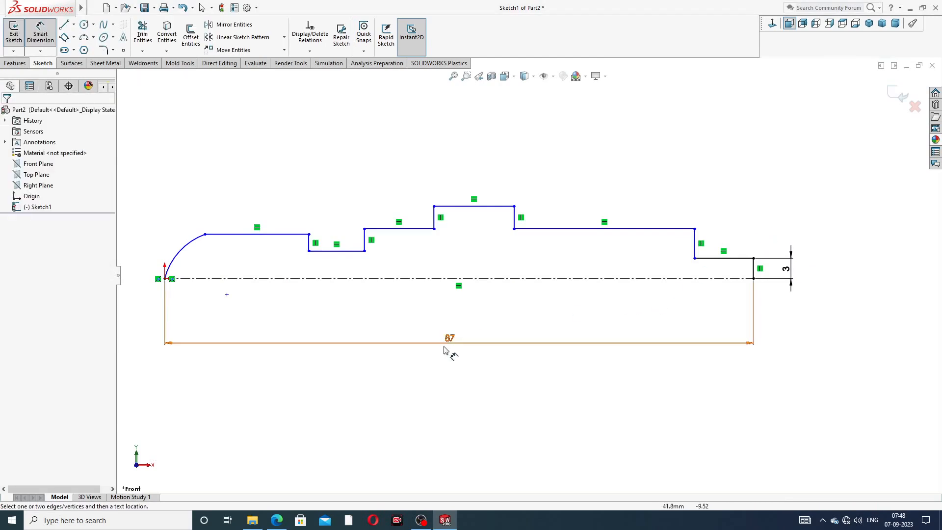
Consult the spindle drawing PDF and dimension the lowest horizontal line at the far end to 11 mm
{"action": "left_click", "coordinate": [276, 520]}
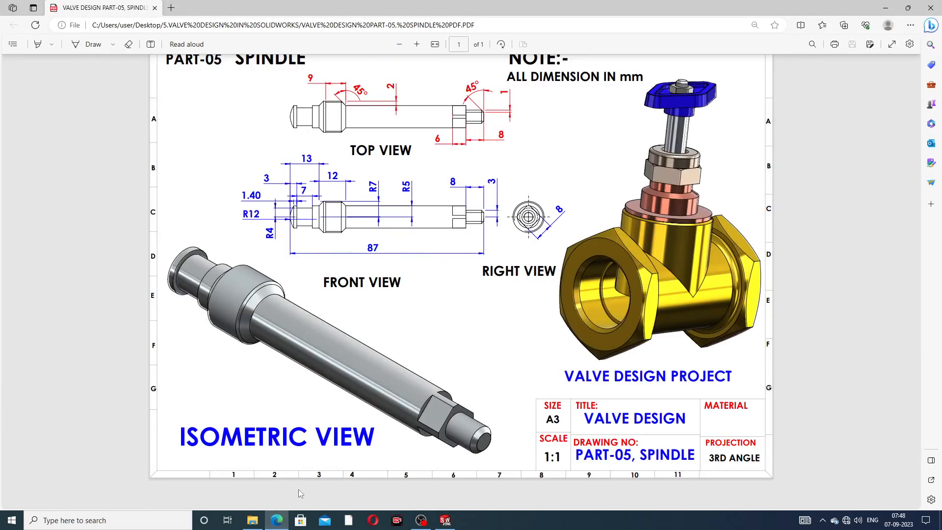
{"action": "left_click", "coordinate": [277, 521]}
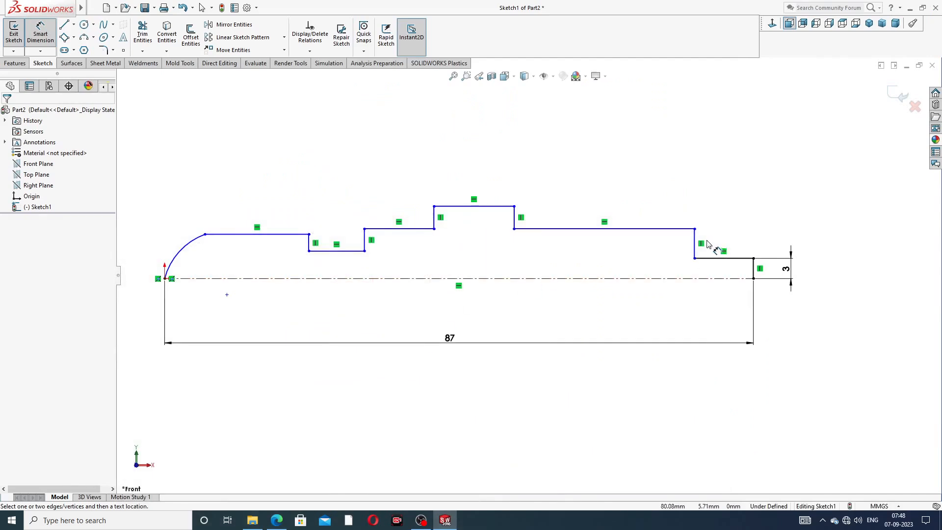
{"action": "left_click", "coordinate": [725, 259]}
{"action": "left_click", "coordinate": [727, 221]}
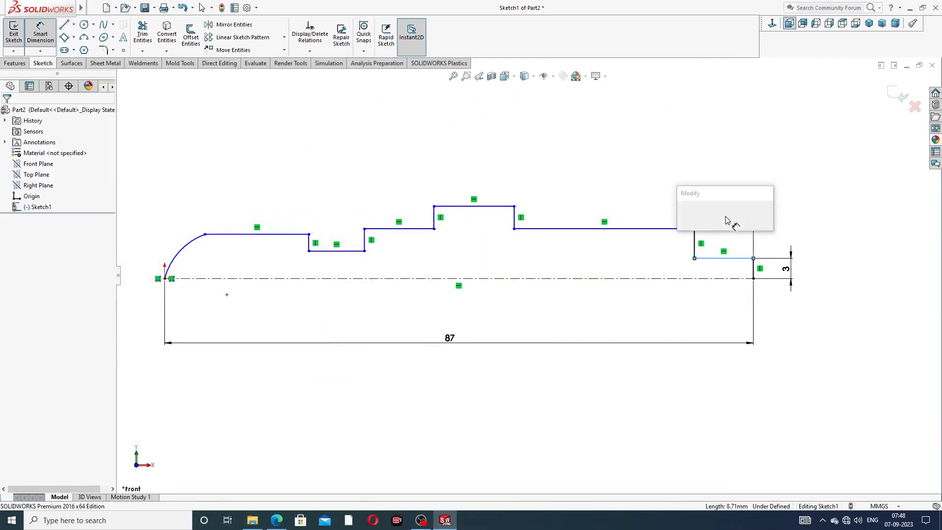
{"action": "type", "text": "11"}
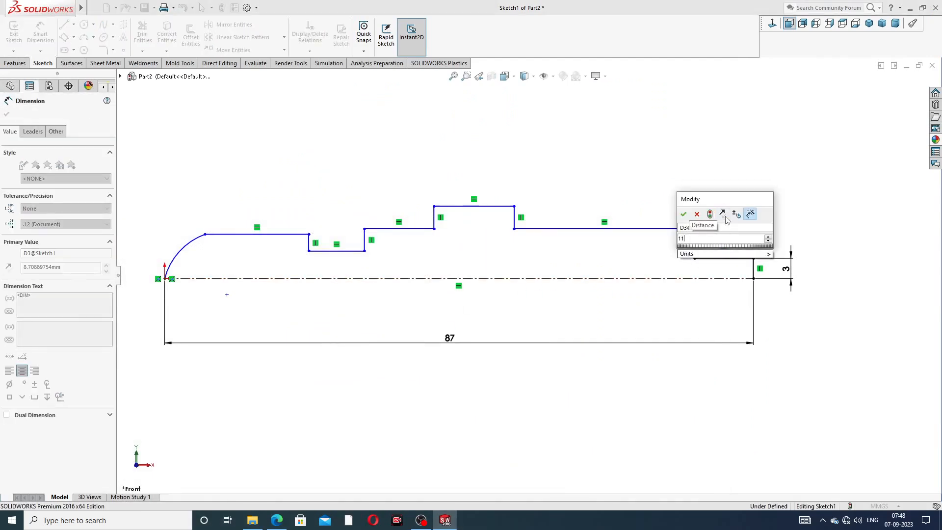
{"action": "key", "text": "Return"}
{"action": "left_click", "coordinate": [672, 184]}
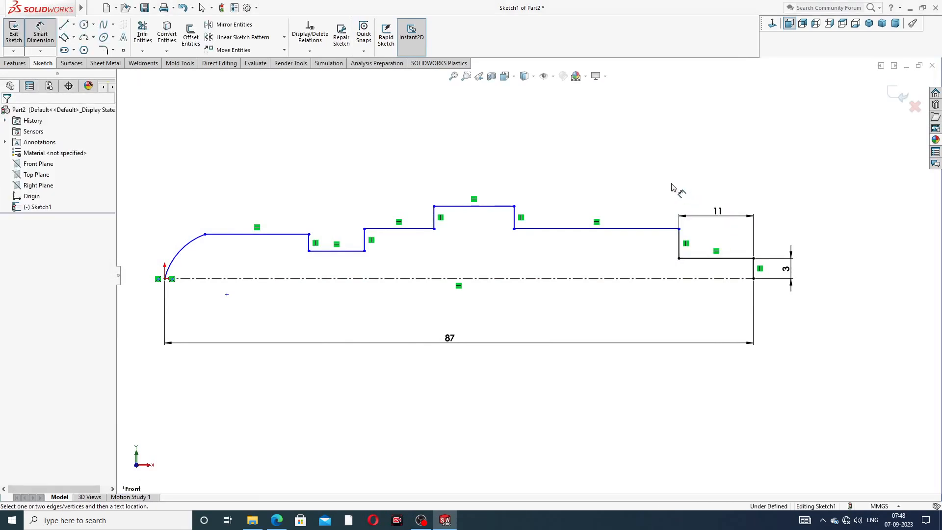
Dimension the length of the highest raised step in the profile to 12 mm
{"action": "left_click", "coordinate": [496, 207]}
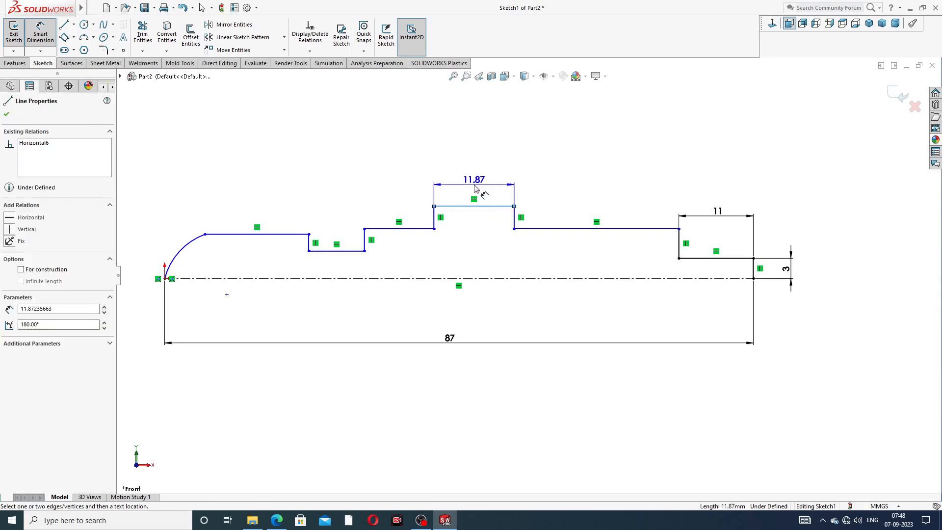
{"action": "left_click", "coordinate": [475, 191]}
{"action": "type", "text": "12"}
{"action": "key", "text": "Return"}
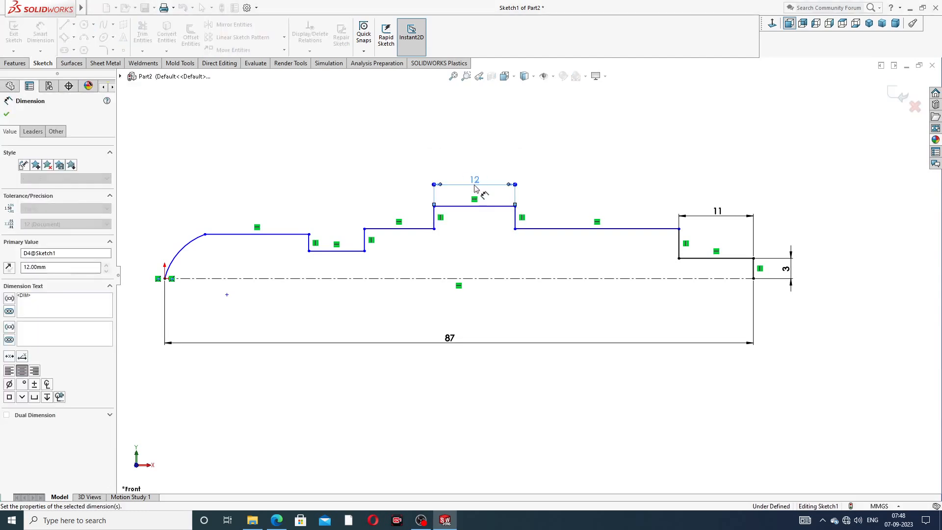
{"action": "left_click", "coordinate": [528, 159]}
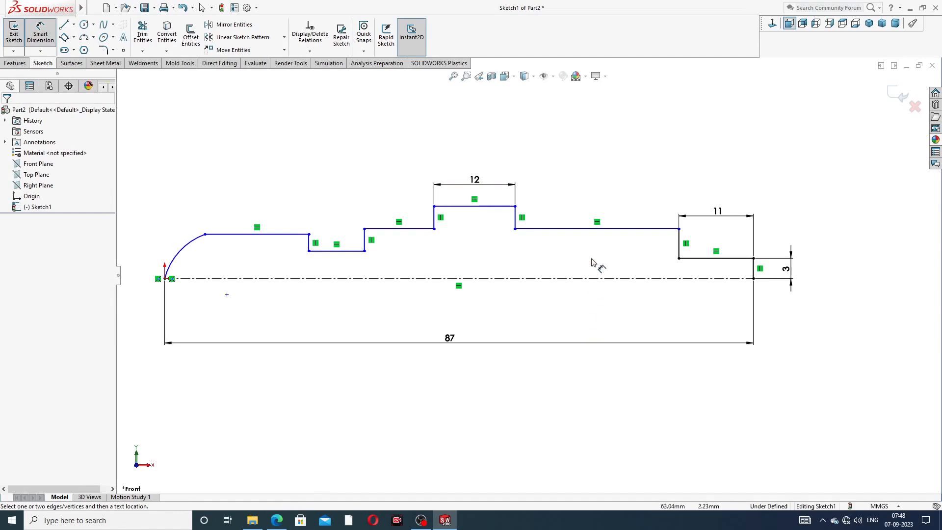
Set the height of the long horizontal line beside the raised step to 5 mm above the centerline
{"action": "left_click", "coordinate": [597, 229]}
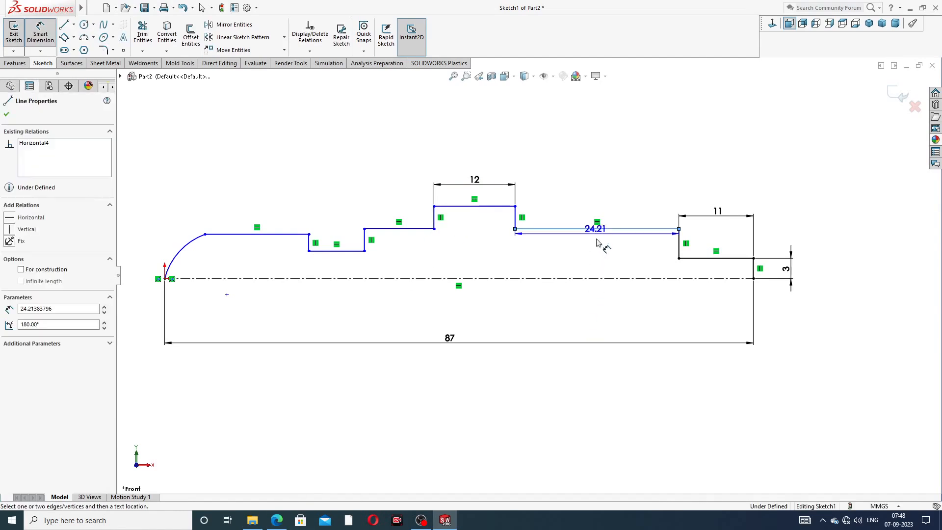
{"action": "left_click", "coordinate": [597, 279]}
{"action": "left_click", "coordinate": [598, 262]}
{"action": "type", "text": "5"}
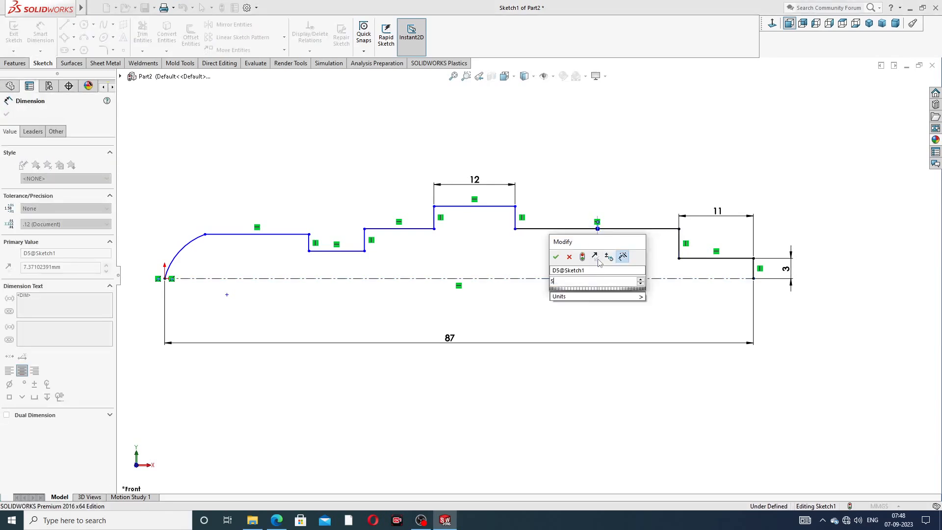
{"action": "key", "text": "Return"}
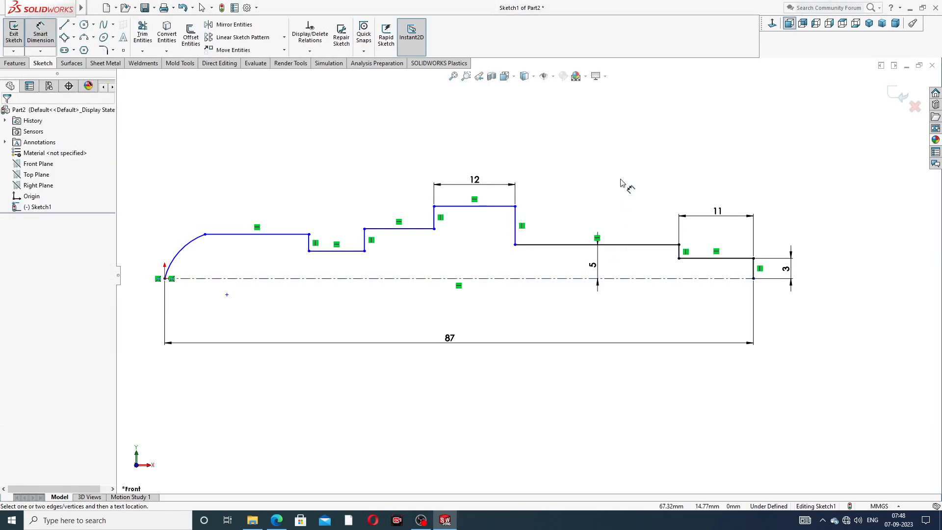
Set the height of the 12 mm raised step's upper line to 7 mm above the centerline
{"action": "left_click", "coordinate": [506, 207]}
{"action": "left_click", "coordinate": [480, 279]}
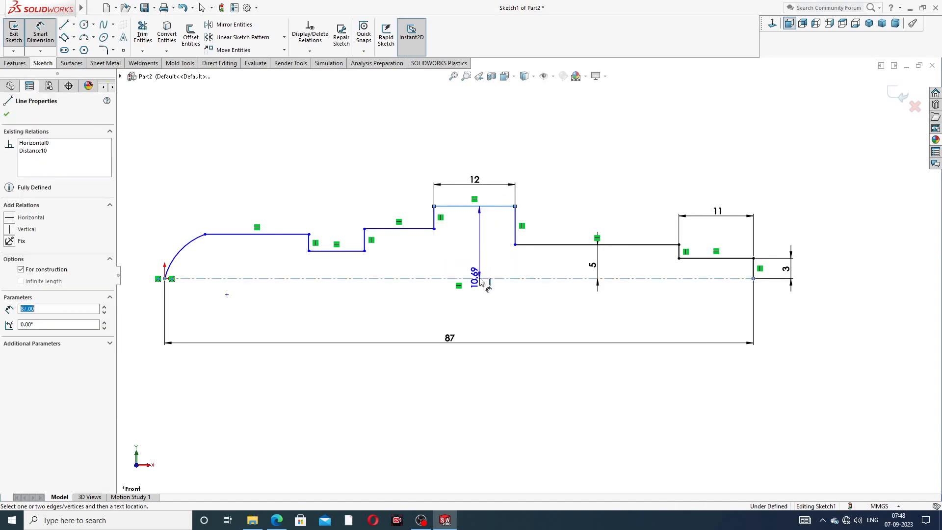
{"action": "left_click", "coordinate": [477, 254]}
{"action": "type", "text": "7"}
{"action": "key", "text": "Return"}
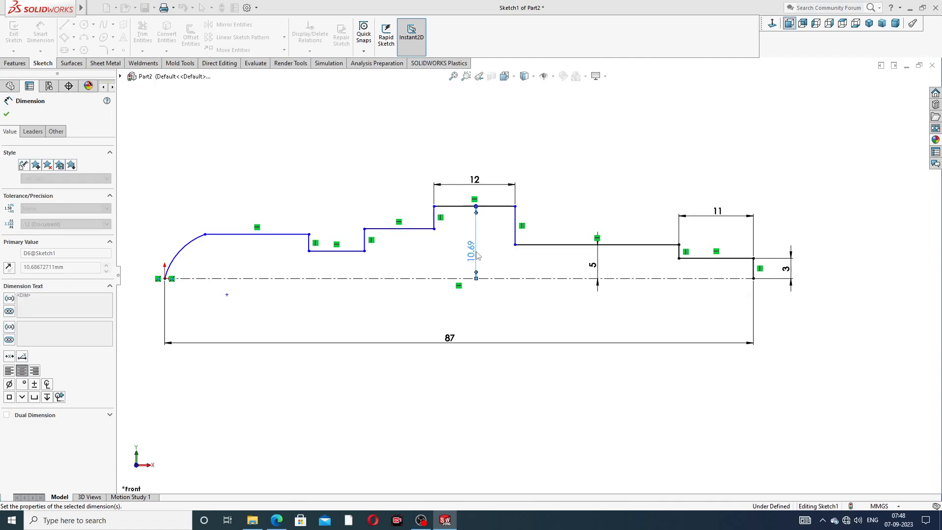
Set the height of the horizontal line joined to the arc to 4 mm above the centerline and end the dimension command
{"action": "left_click", "coordinate": [279, 234]}
{"action": "left_click", "coordinate": [282, 279]}
{"action": "left_click", "coordinate": [270, 263]}
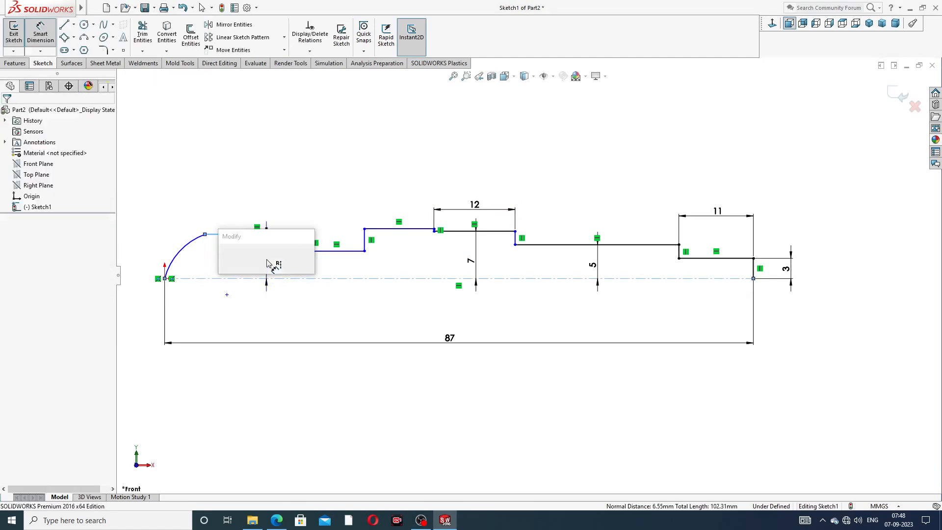
{"action": "type", "text": "4"}
{"action": "key", "text": "Return"}
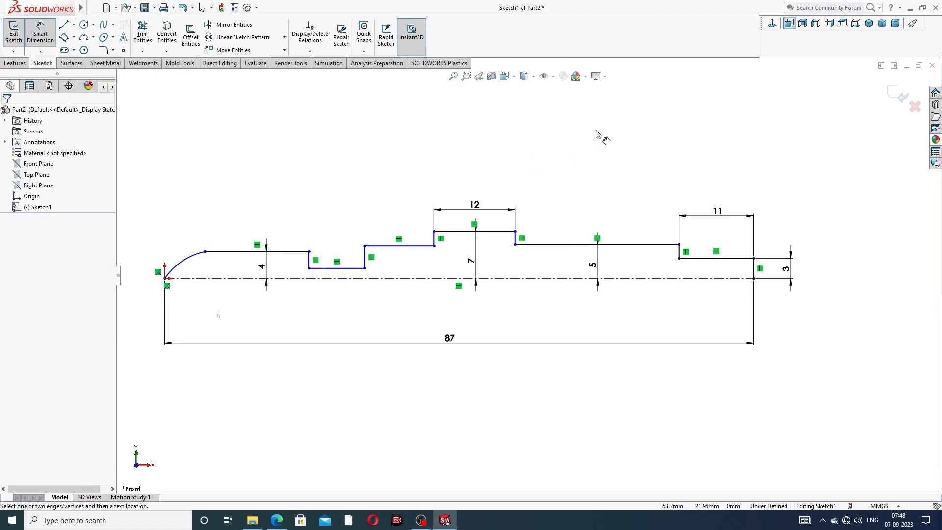
{"action": "right_click", "coordinate": [596, 144]}
{"action": "left_click", "coordinate": [617, 147]}
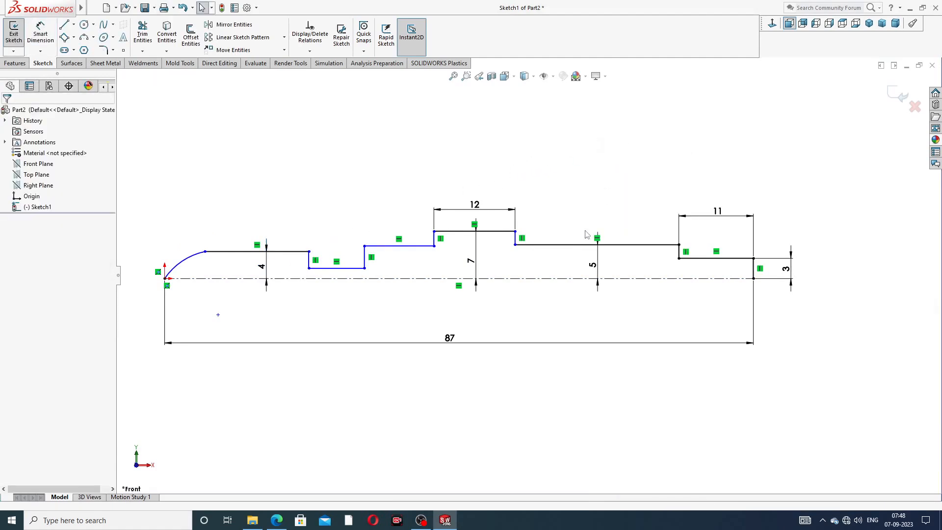
Try to make the line joined to the arc and the horizontal lines on both sides of the raised step collinear
{"action": "left_click", "coordinate": [568, 246]}
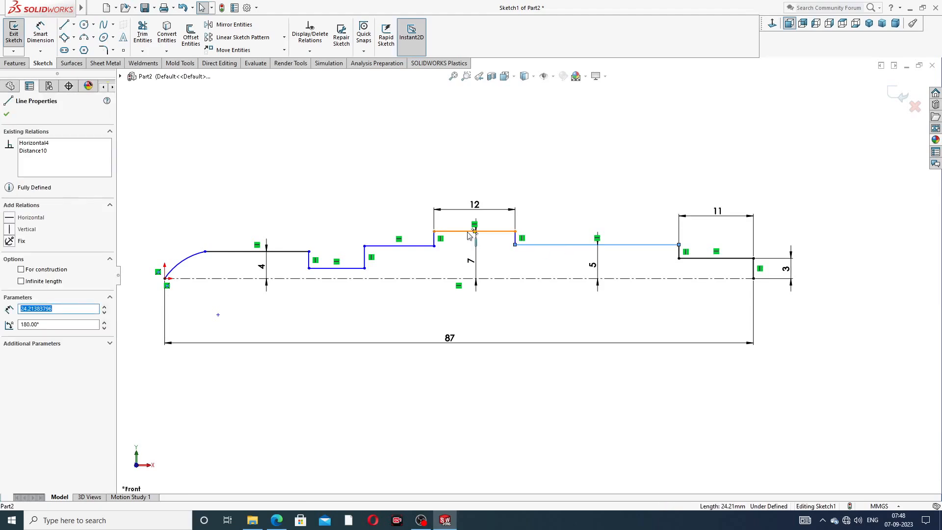
{"action": "left_click", "coordinate": [415, 246], "text": "ctrl"}
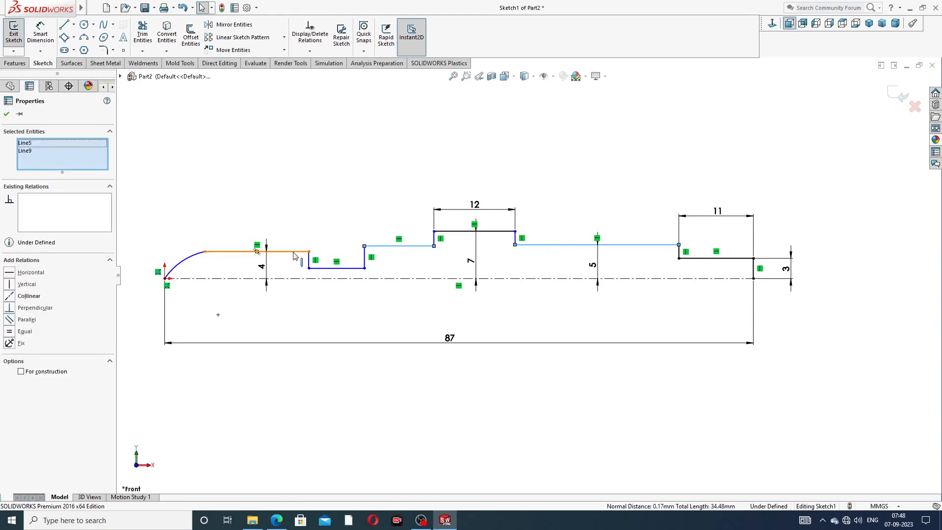
{"action": "left_click", "coordinate": [294, 252], "text": "ctrl"}
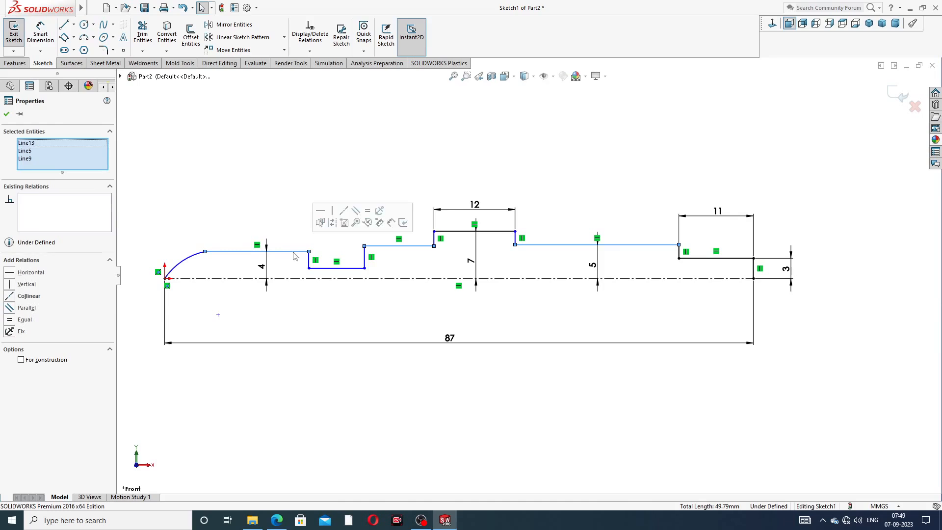
{"action": "left_click", "coordinate": [346, 212]}
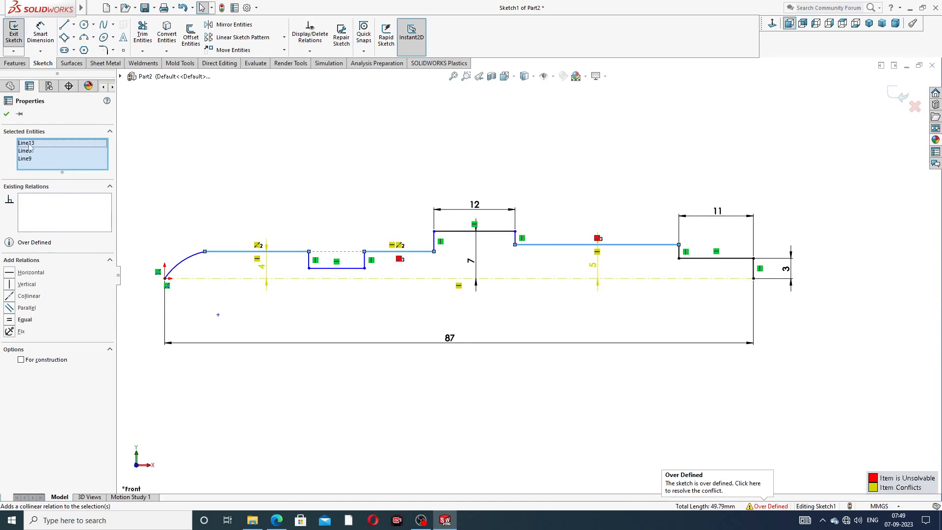
Undo the collinear relation and the height settings of the line joined to the arc, the raised step and the long line beside it
{"action": "left_click", "coordinate": [274, 181]}
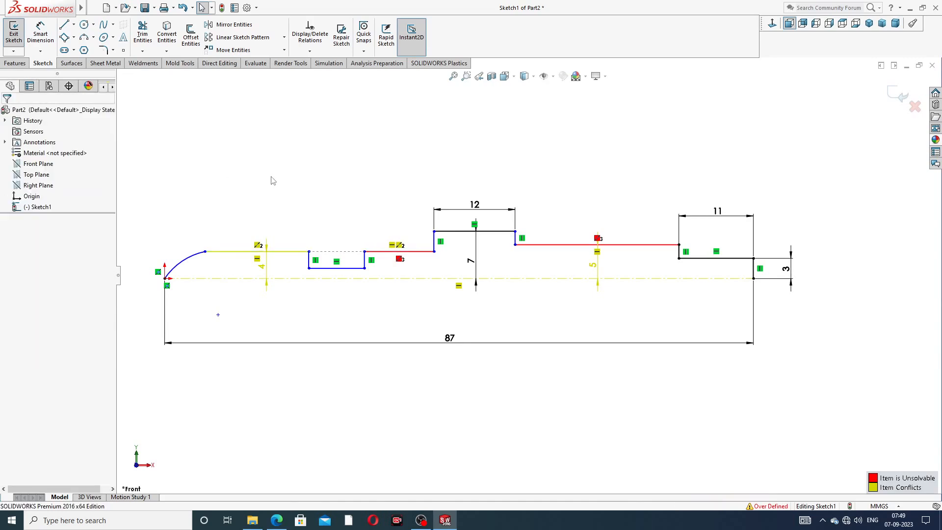
{"action": "key", "text": "ctrl+z"}
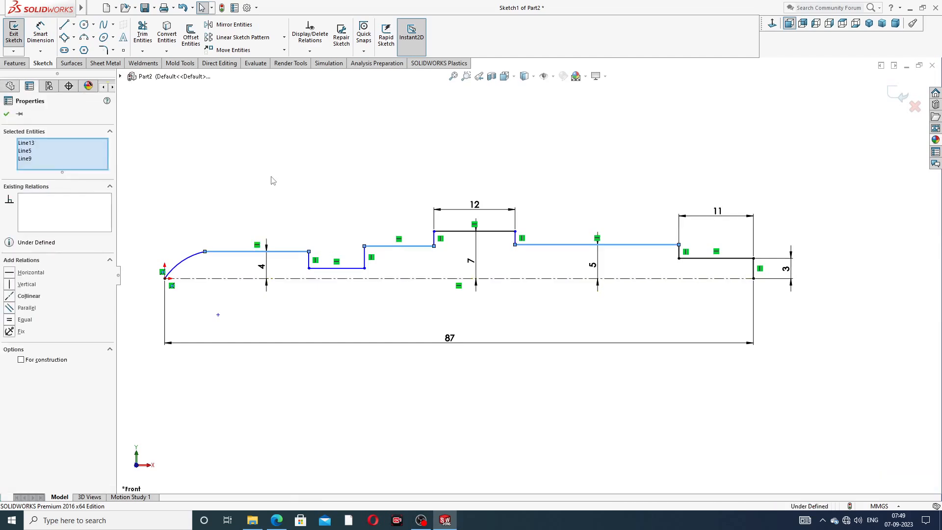
{"action": "key", "text": "ctrl+z"}
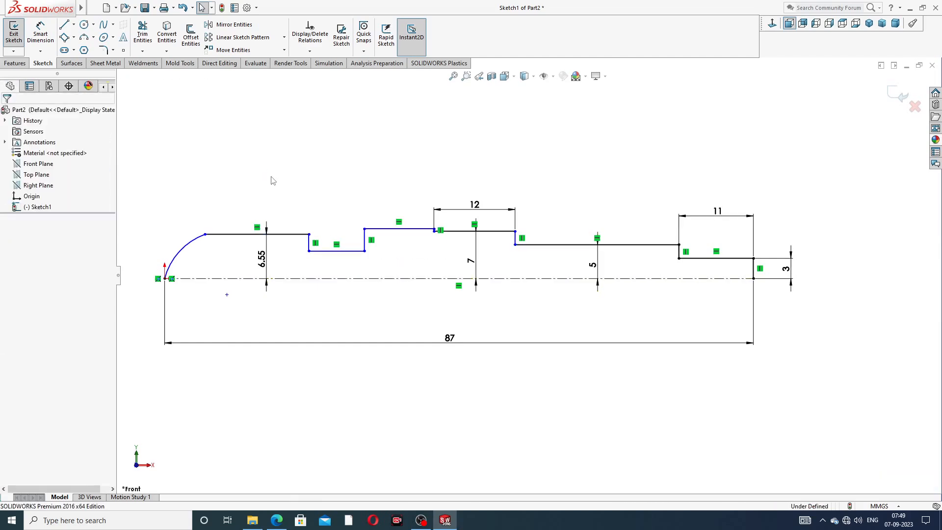
{"action": "key", "text": "ctrl+z"}
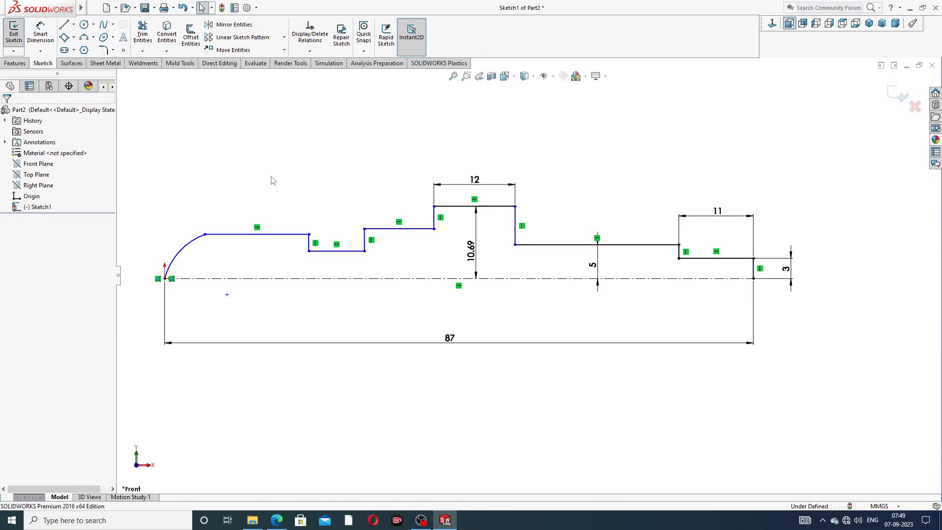
{"action": "key", "text": "ctrl+z"}
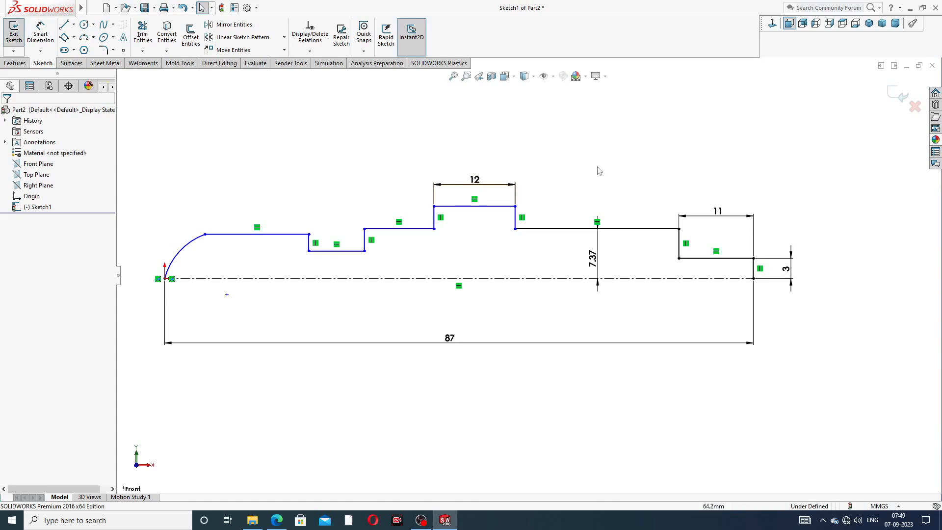
Set the height of the long horizontal line beside the raised step to 5 mm above the centerline again
{"action": "double_click", "coordinate": [593, 260]}
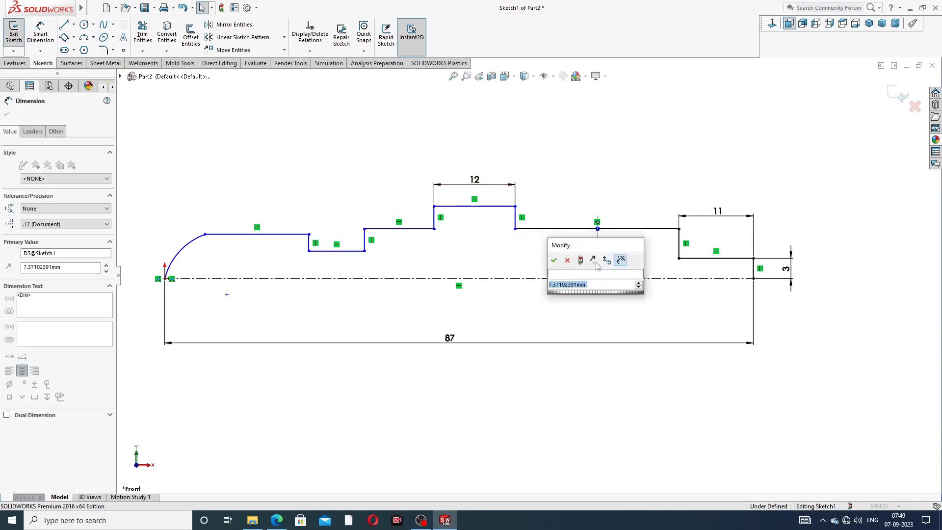
{"action": "type", "text": "5"}
{"action": "key", "text": "Return"}
{"action": "key", "text": "Escape"}
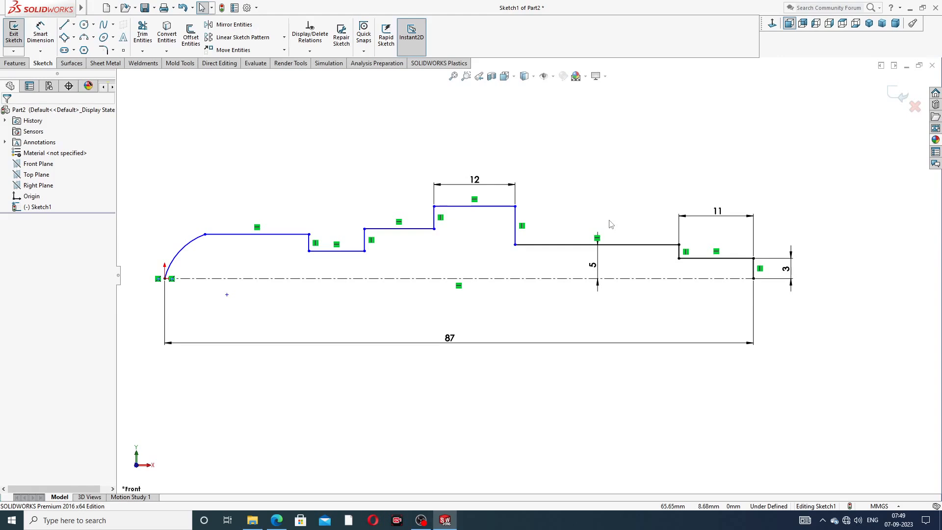
Make the long line, the line between recess and raised step, and the line joined to the arc collinear
{"action": "left_click", "coordinate": [530, 249]}
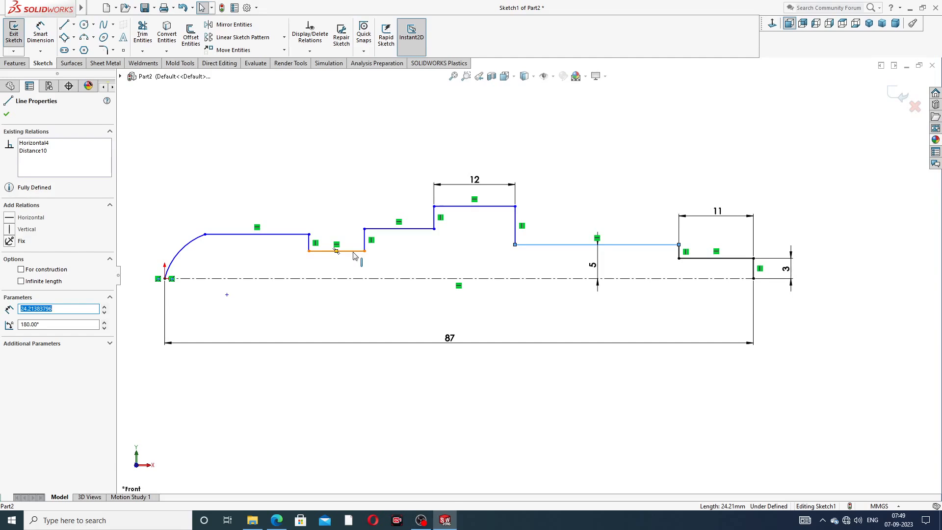
{"action": "left_click", "coordinate": [394, 230], "text": "ctrl"}
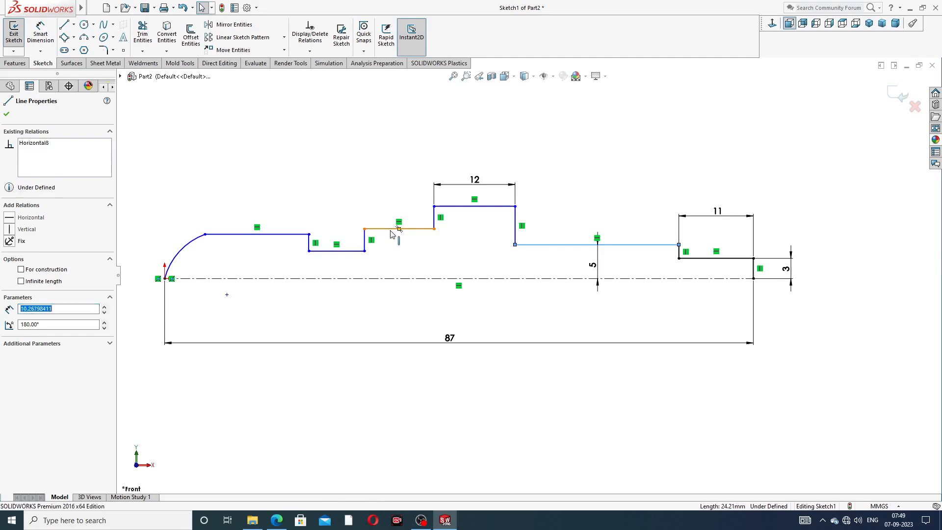
{"action": "left_click", "coordinate": [296, 239], "text": "ctrl"}
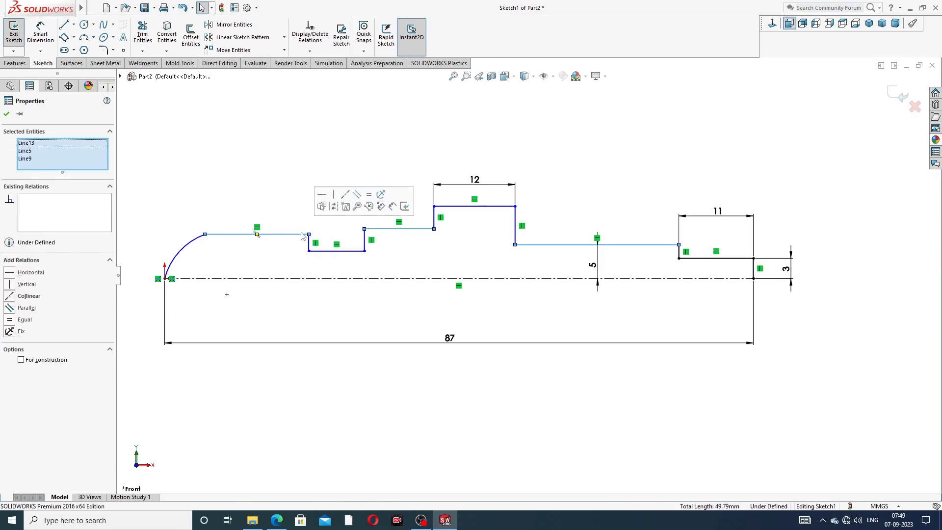
{"action": "left_click", "coordinate": [346, 195]}
{"action": "left_click", "coordinate": [598, 156]}
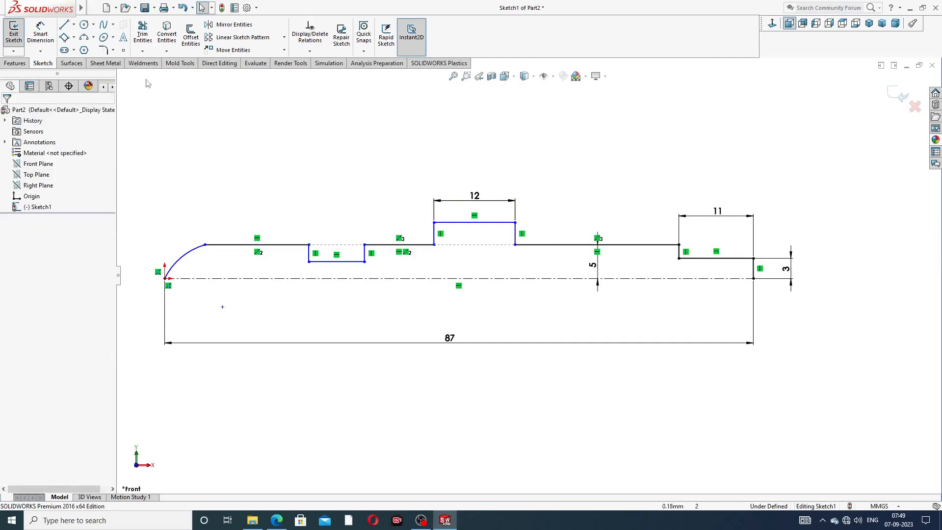
Dimension the raised step's upper line at 7 mm above the centerline
{"action": "left_click", "coordinate": [40, 33]}
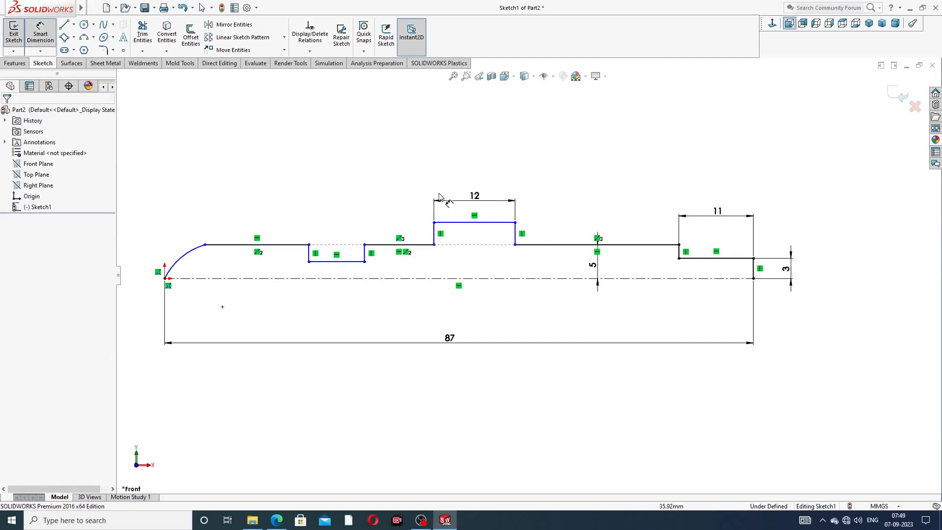
{"action": "left_click", "coordinate": [476, 223]}
{"action": "left_click", "coordinate": [484, 278]}
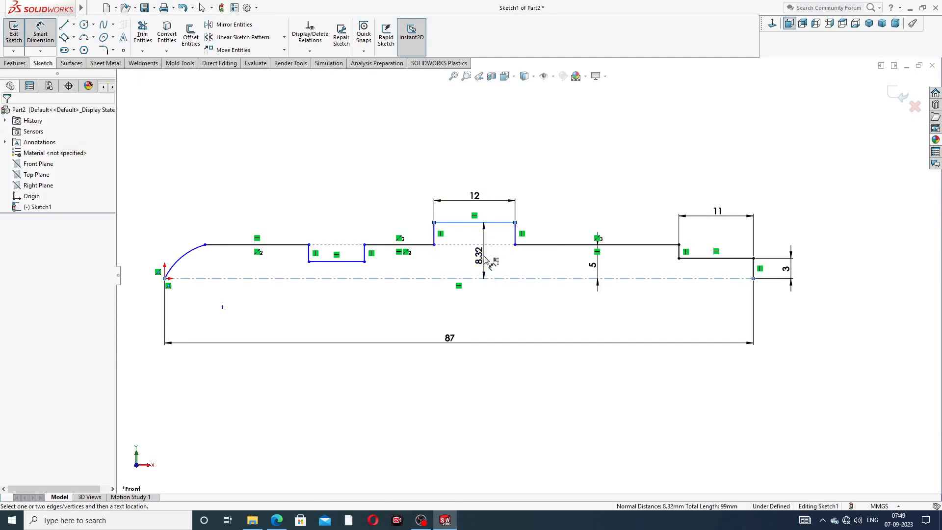
{"action": "left_click", "coordinate": [486, 261]}
{"action": "type", "text": "7"}
{"action": "key", "text": "Return"}
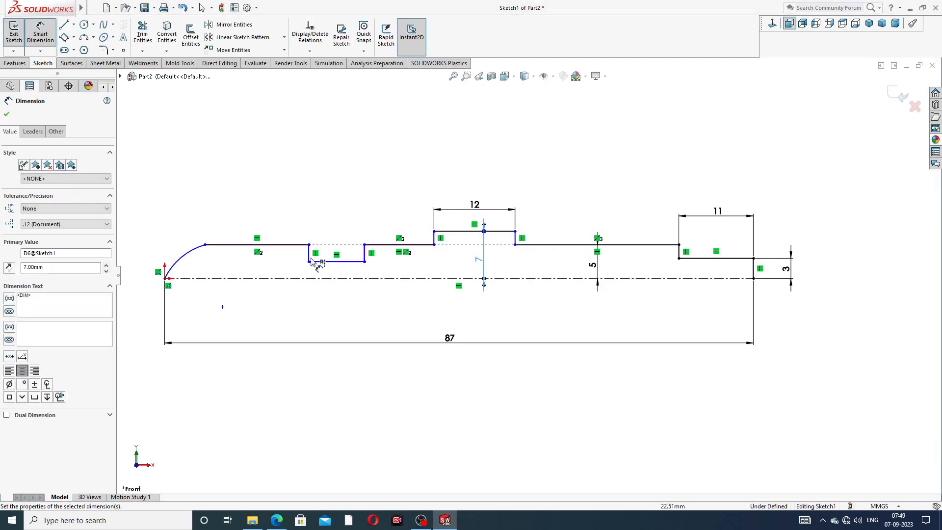
{"action": "left_click", "coordinate": [287, 244]}
{"action": "left_click", "coordinate": [287, 279]}
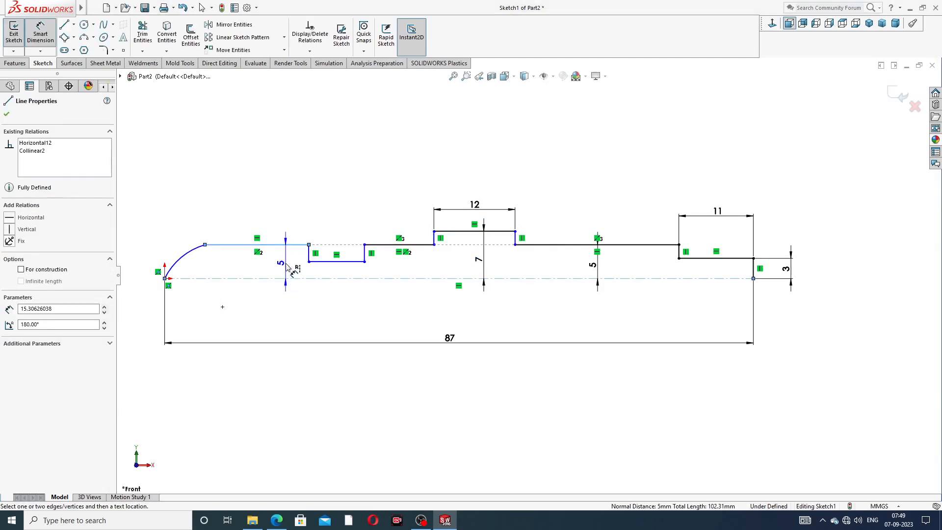
{"action": "left_click", "coordinate": [286, 265]}
{"action": "left_click", "coordinate": [549, 221]}
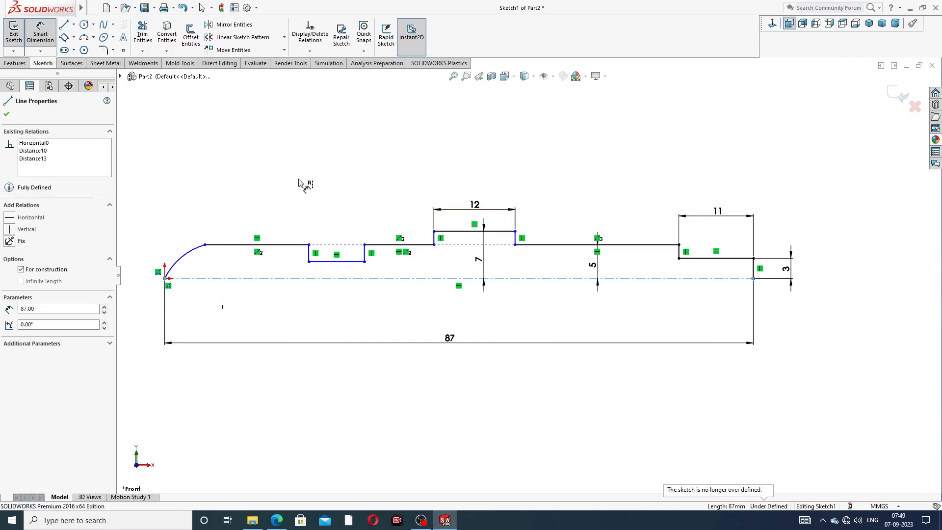
Dimension the recess's bottom line at 4 mm above the centerline, adjust the dimension's placement and end the dimension command
{"action": "left_click", "coordinate": [345, 266]}
{"action": "left_click", "coordinate": [350, 272]}
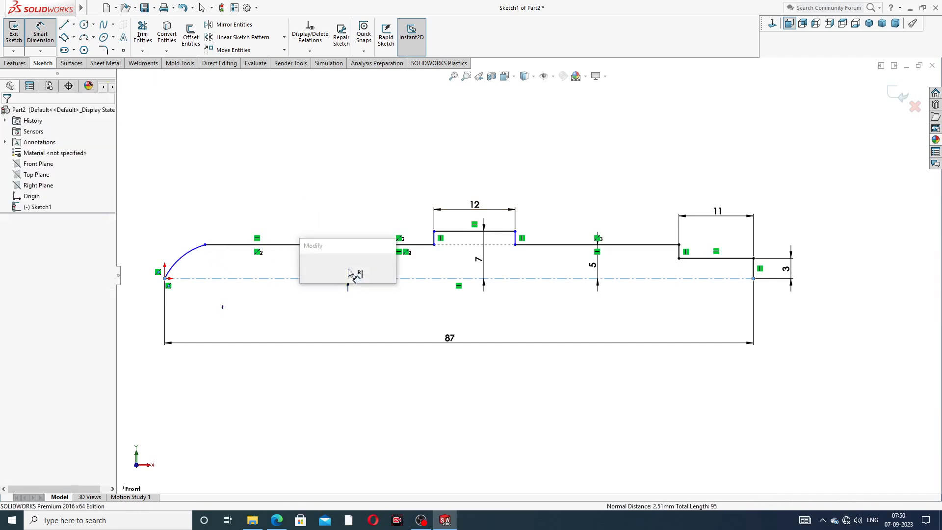
{"action": "type", "text": "4"}
{"action": "key", "text": "Return"}
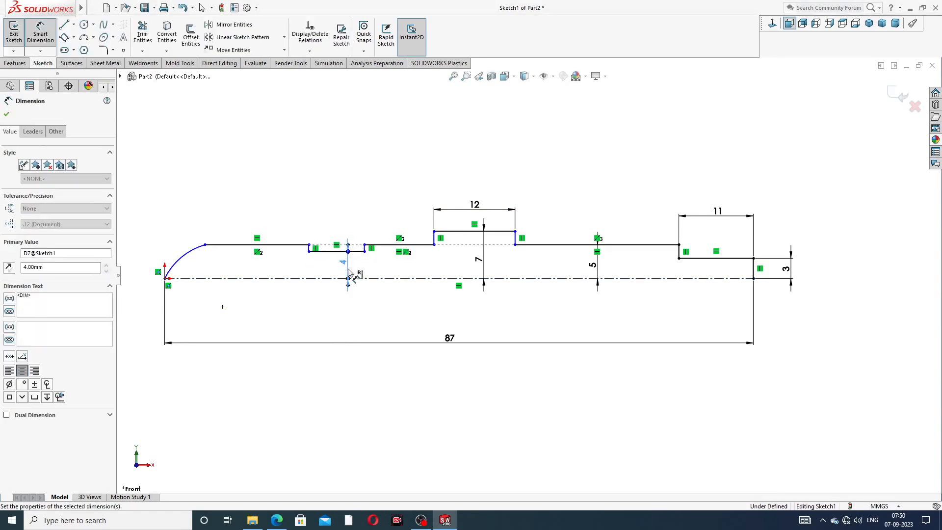
{"action": "left_click", "coordinate": [524, 160]}
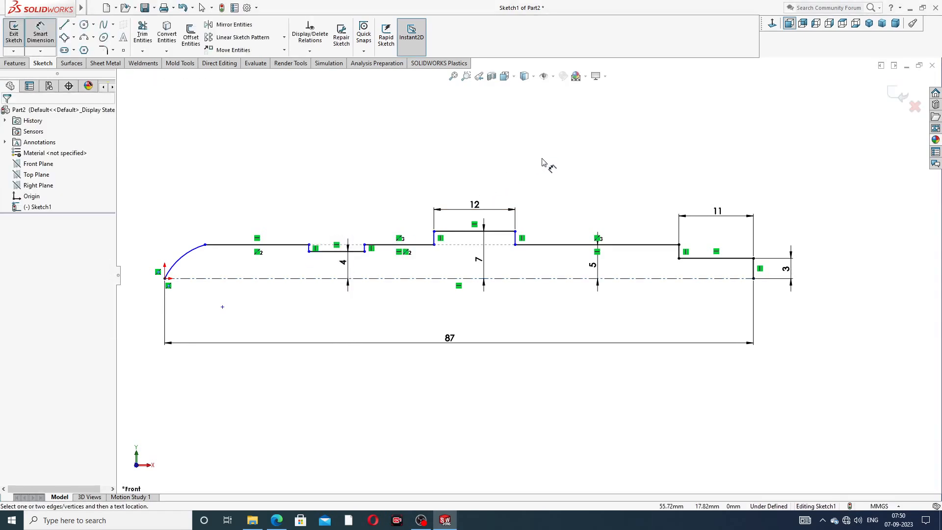
{"action": "left_click", "coordinate": [348, 261]}
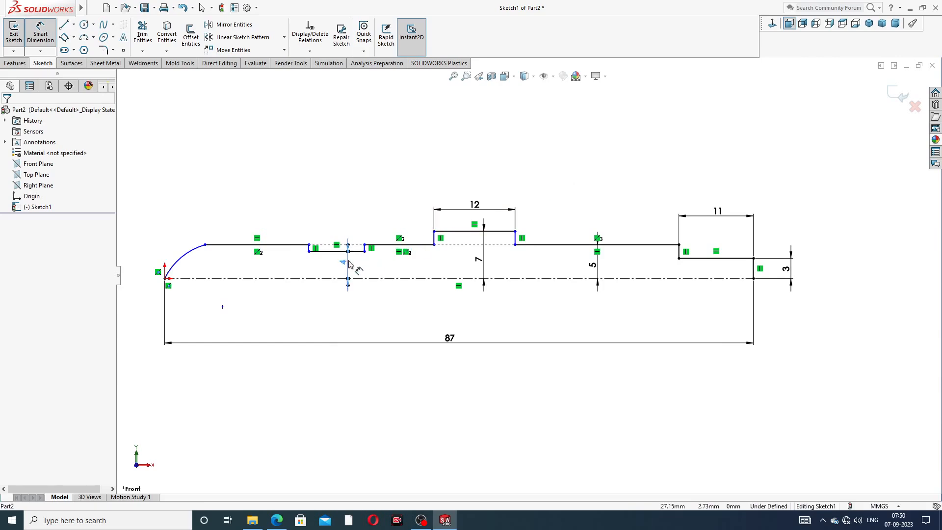
{"action": "right_click", "coordinate": [601, 181]}
{"action": "left_click", "coordinate": [623, 146]}
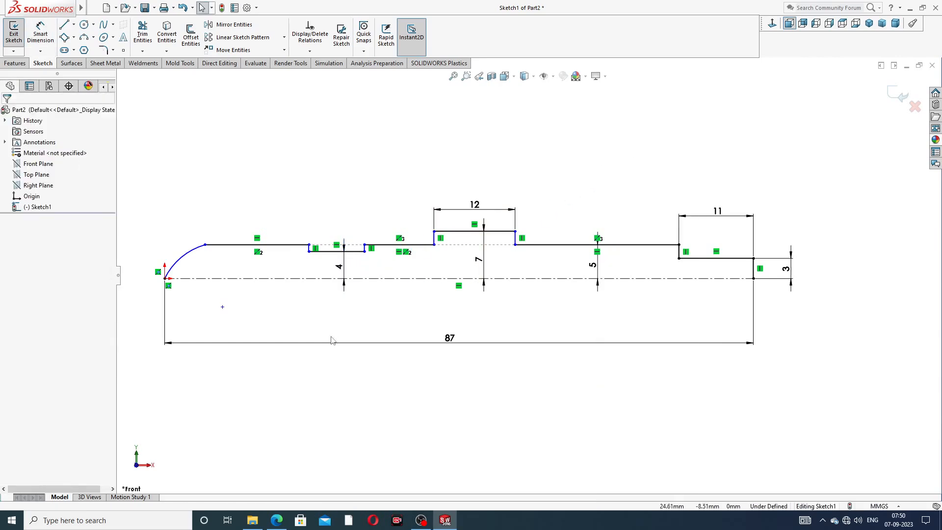
Check the spindle drawing in the PDF and return to SolidWorks to dimension the end arc with a 12 mm radius
{"action": "left_click", "coordinate": [287, 518]}
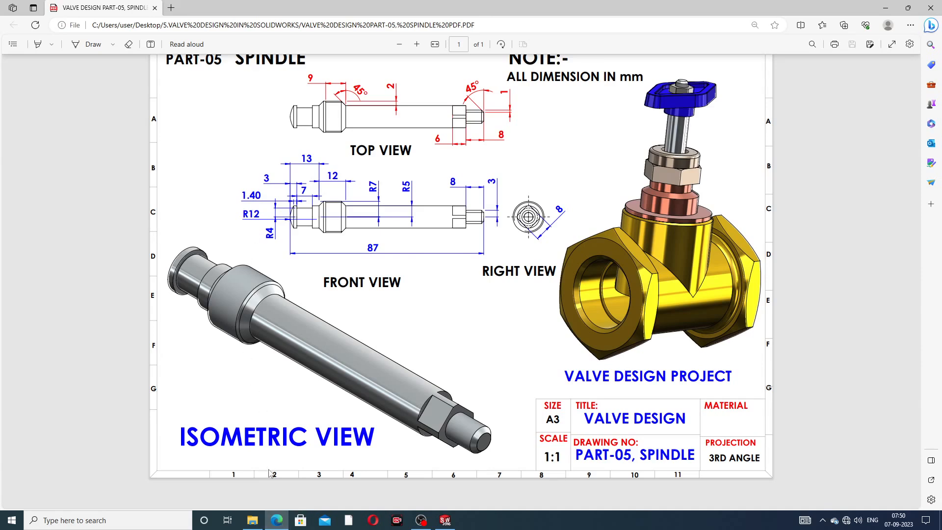
{"action": "left_click", "coordinate": [274, 516]}
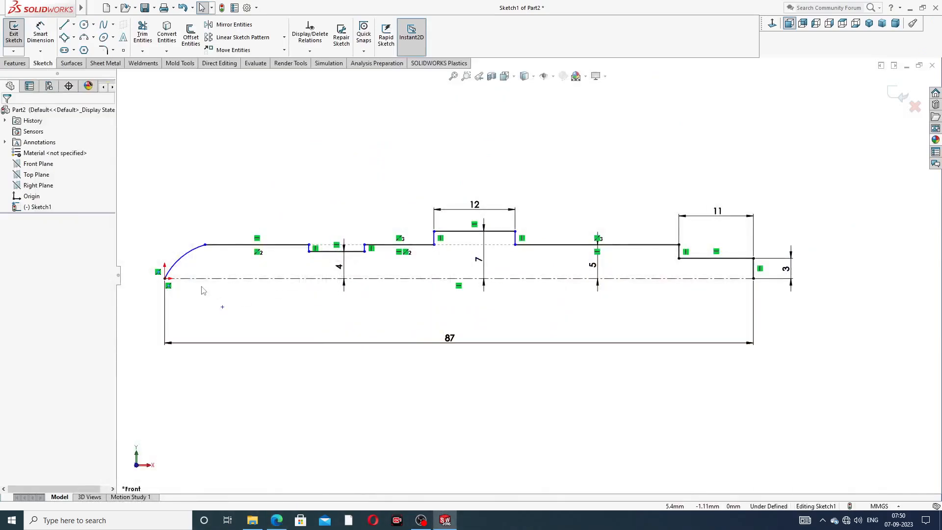
{"action": "left_click", "coordinate": [43, 39]}
{"action": "left_click", "coordinate": [180, 259]}
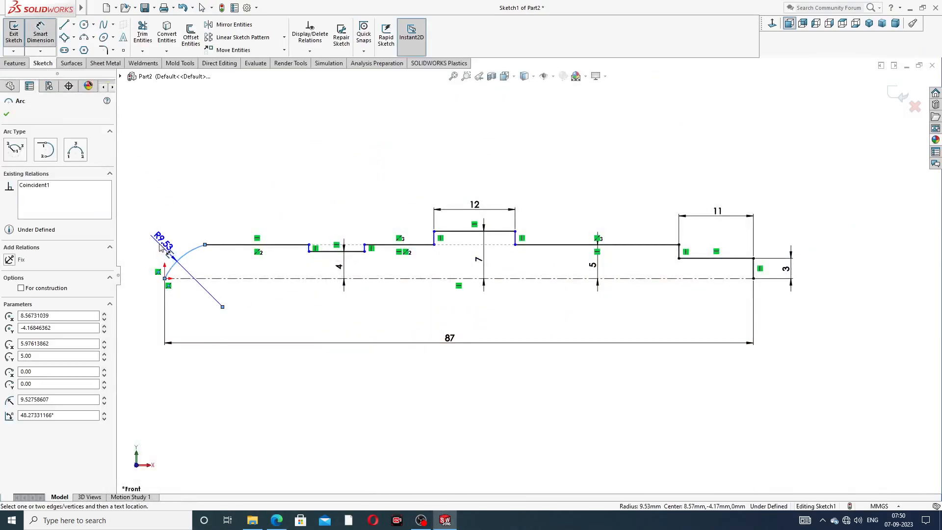
{"action": "left_click", "coordinate": [162, 248]}
{"action": "type", "text": "12"}
{"action": "key", "text": "Return"}
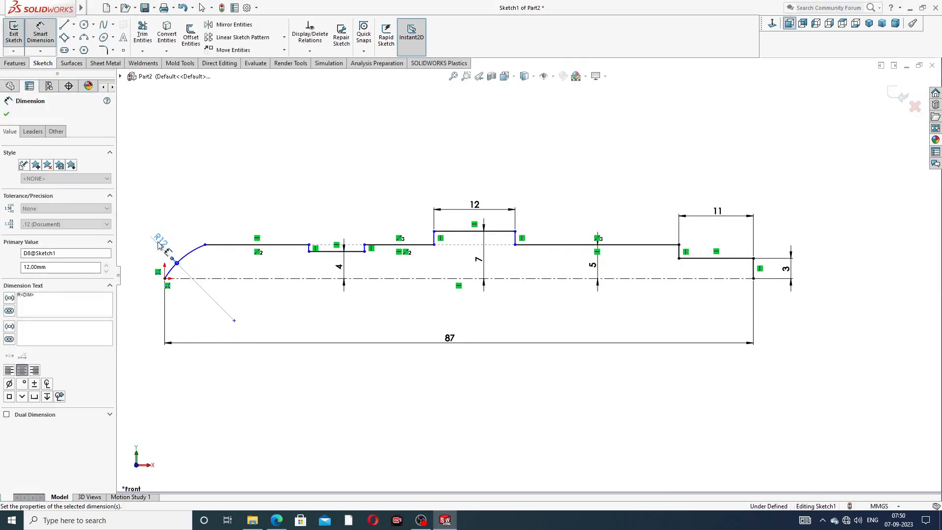
{"action": "left_click", "coordinate": [237, 204]}
Recheck the spindle drawing in the PDF and, back in SolidWorks, dimension the recess's near edge at 7 mm horizontally from the origin
{"action": "scroll", "coordinate": [235, 200], "scroll_direction": "up", "scroll_amount": 1}
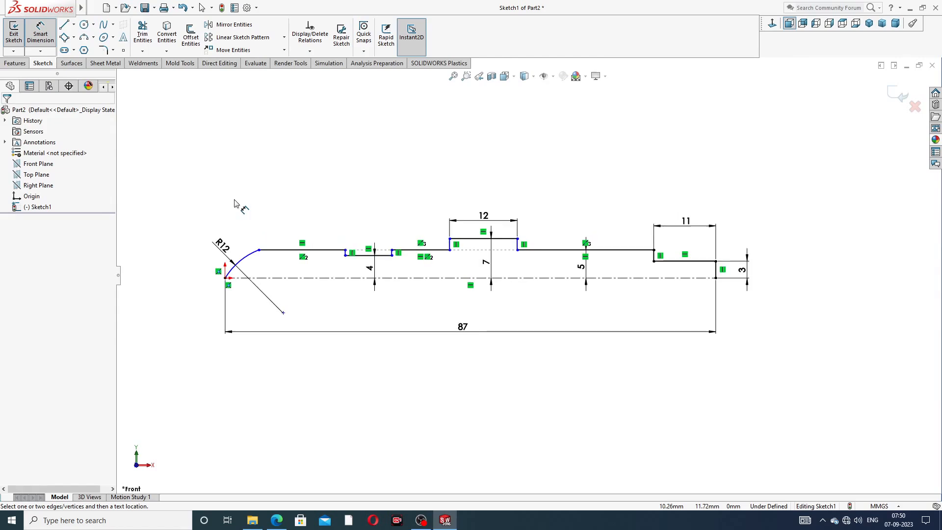
{"action": "scroll", "coordinate": [314, 267], "scroll_direction": "down", "scroll_amount": 1}
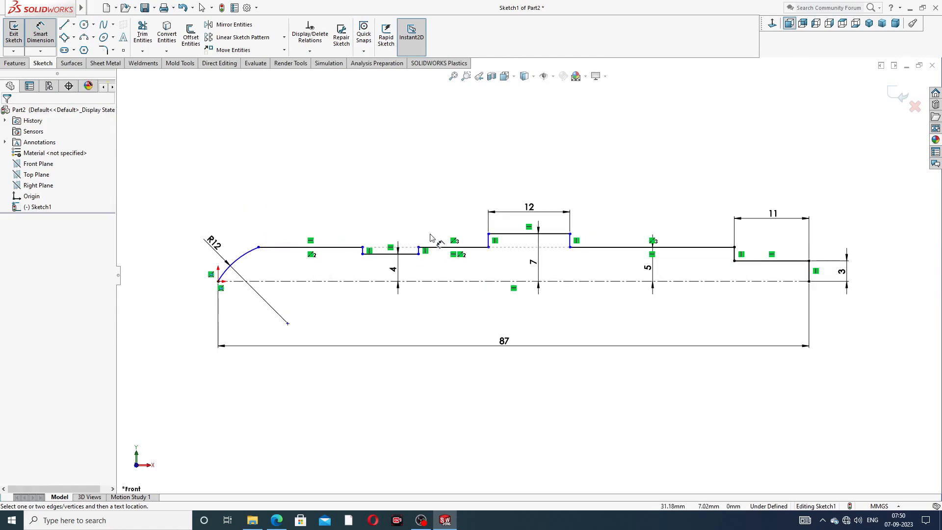
{"action": "scroll", "coordinate": [427, 269], "scroll_direction": "down", "scroll_amount": 1}
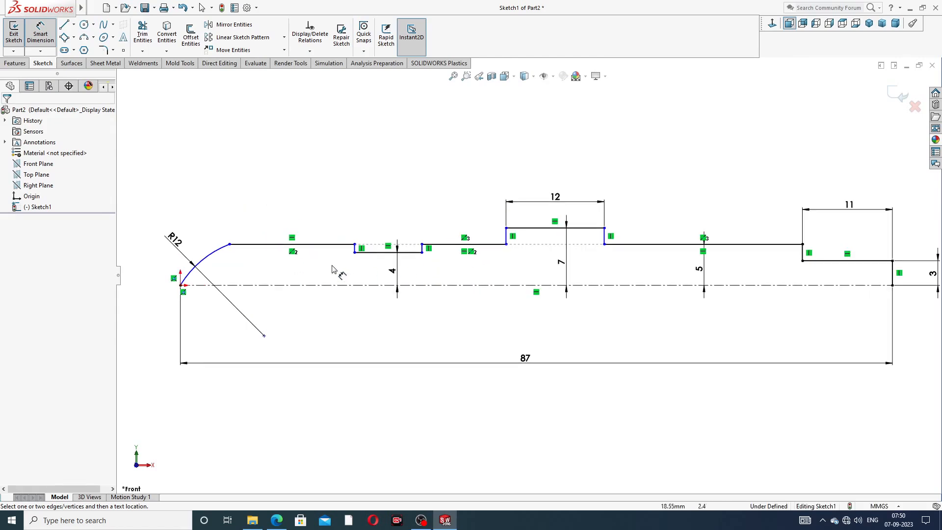
{"action": "left_click", "coordinate": [276, 520]}
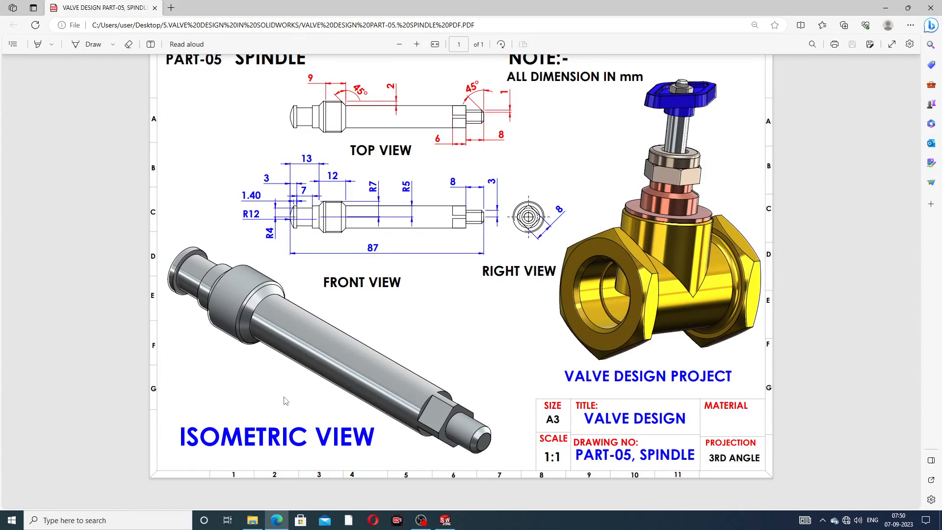
{"action": "left_click", "coordinate": [277, 521]}
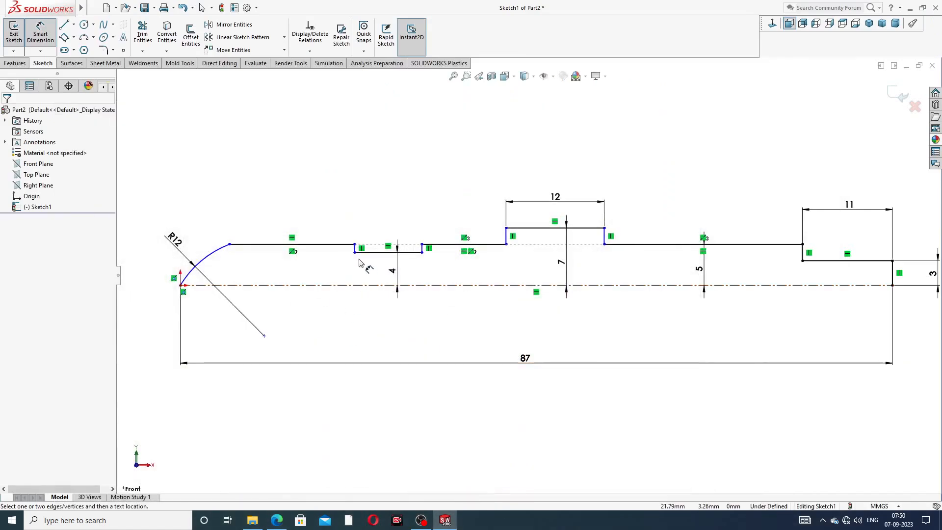
{"action": "left_click", "coordinate": [181, 285]}
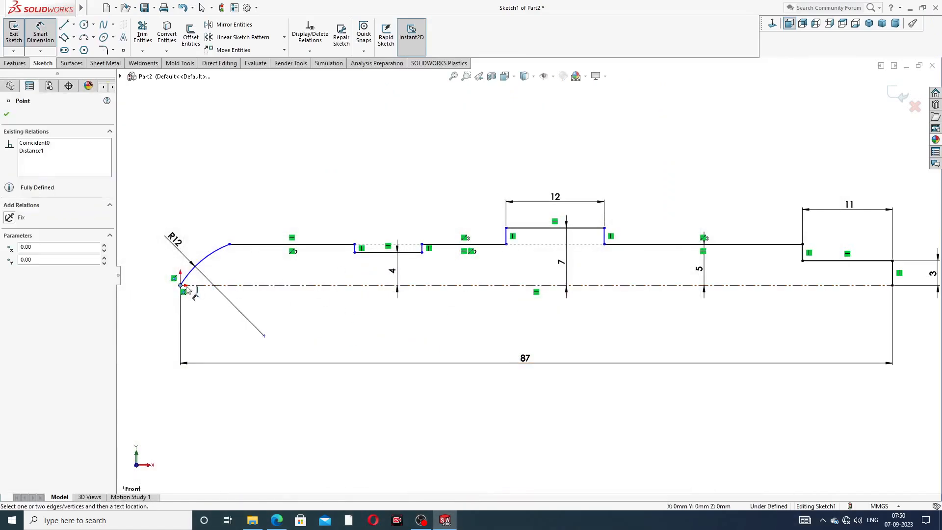
{"action": "left_click", "coordinate": [355, 253]}
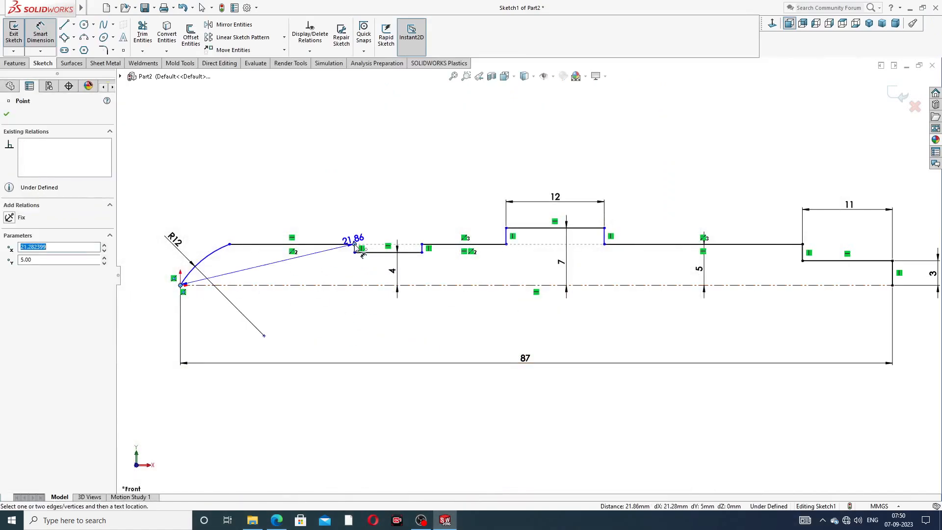
{"action": "left_click", "coordinate": [283, 217]}
{"action": "type", "text": "7"}
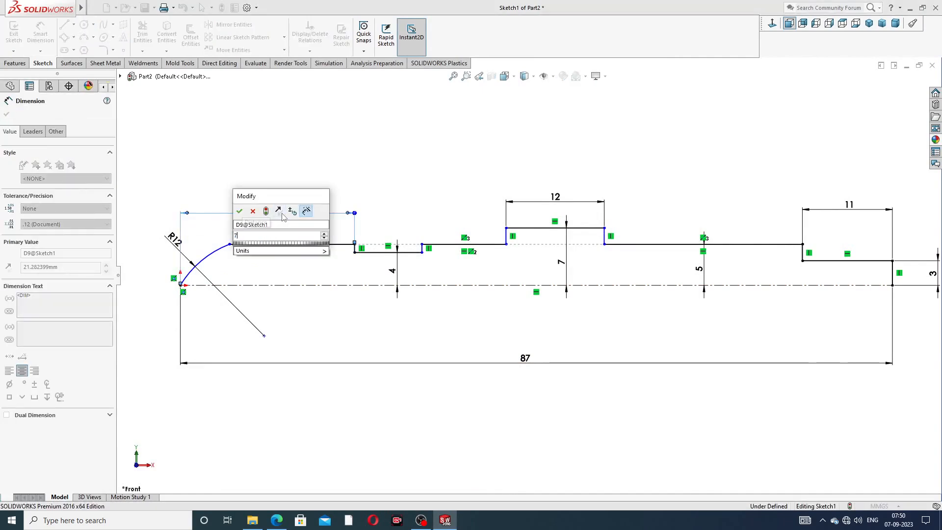
{"action": "key", "text": "Return"}
{"action": "left_click", "coordinate": [326, 182]}
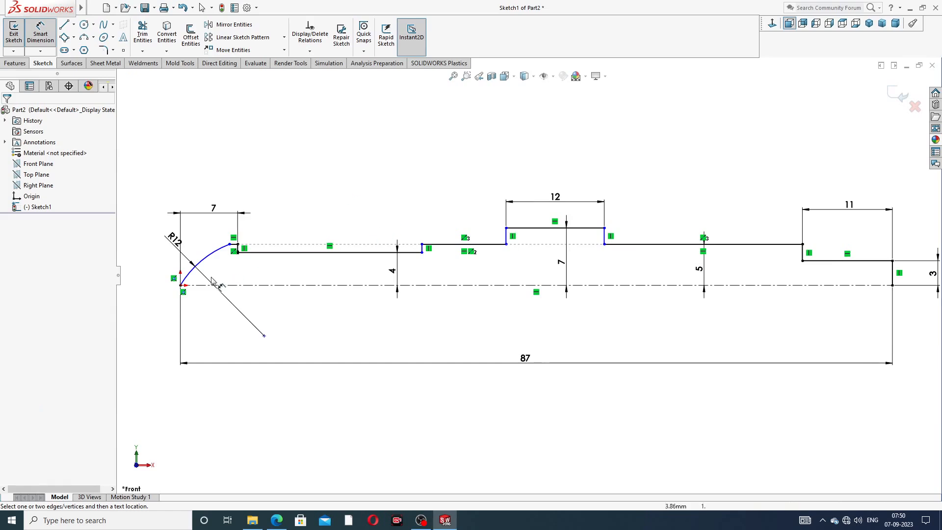
Dimension the raised step's near edge at 13 mm horizontally from the origin and end the dimension command
{"action": "left_click", "coordinate": [181, 285]}
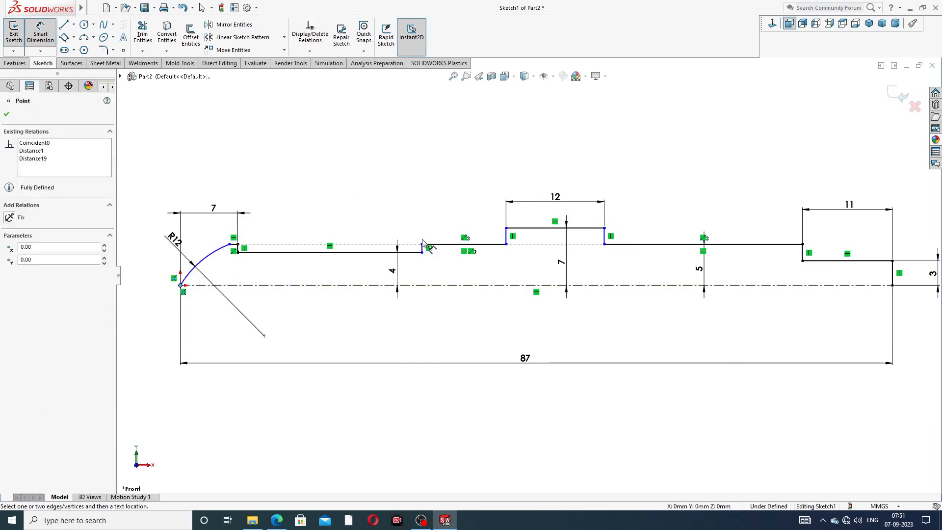
{"action": "left_click", "coordinate": [506, 228]}
{"action": "left_click", "coordinate": [362, 191]}
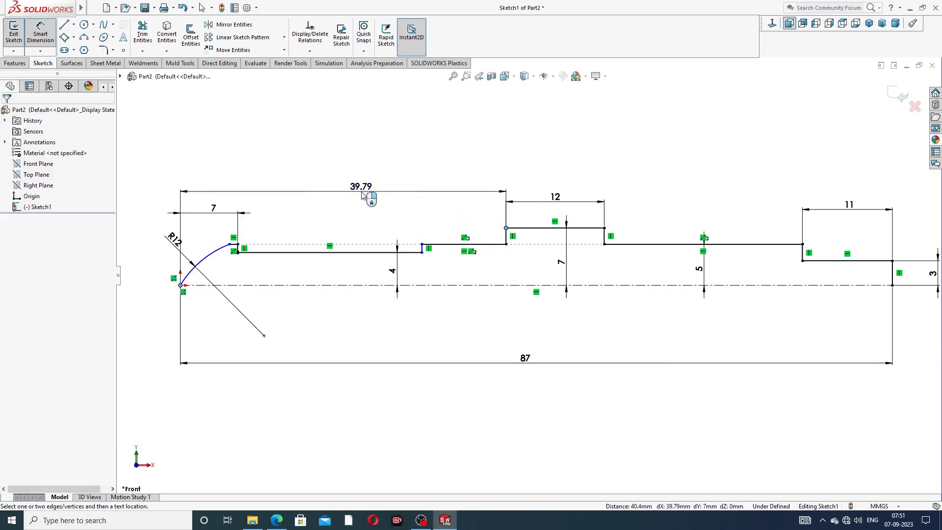
{"action": "type", "text": "13"}
{"action": "key", "text": "Return"}
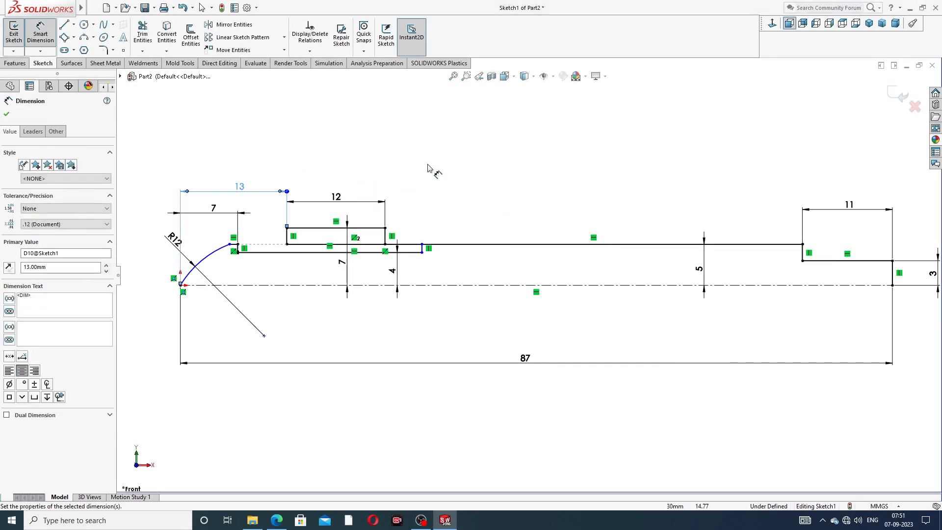
{"action": "left_click", "coordinate": [429, 169]}
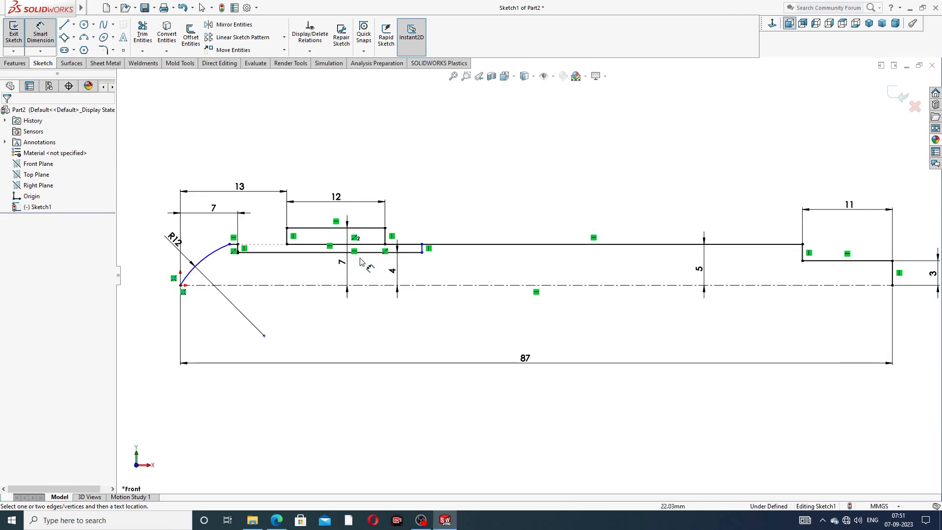
{"action": "scroll", "coordinate": [353, 268], "scroll_direction": "down", "scroll_amount": 1}
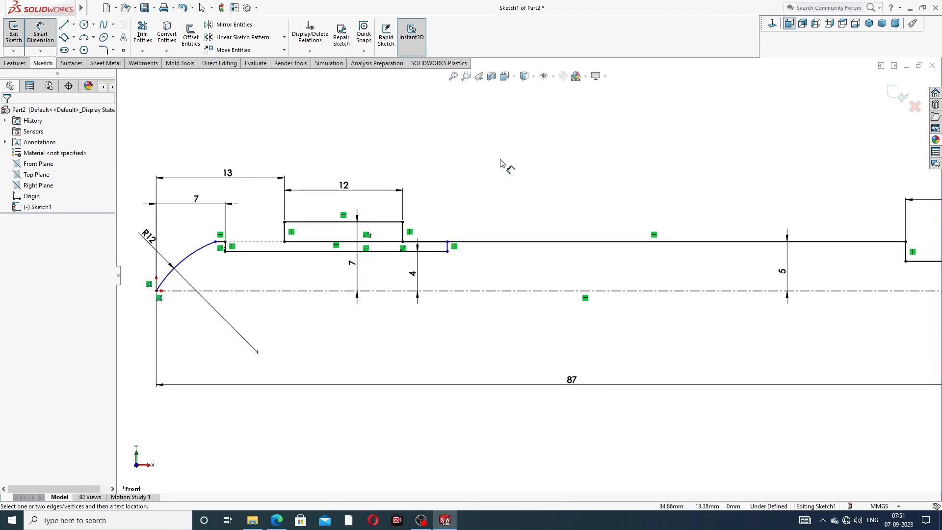
{"action": "right_click", "coordinate": [501, 164]}
{"action": "left_click", "coordinate": [526, 145]}
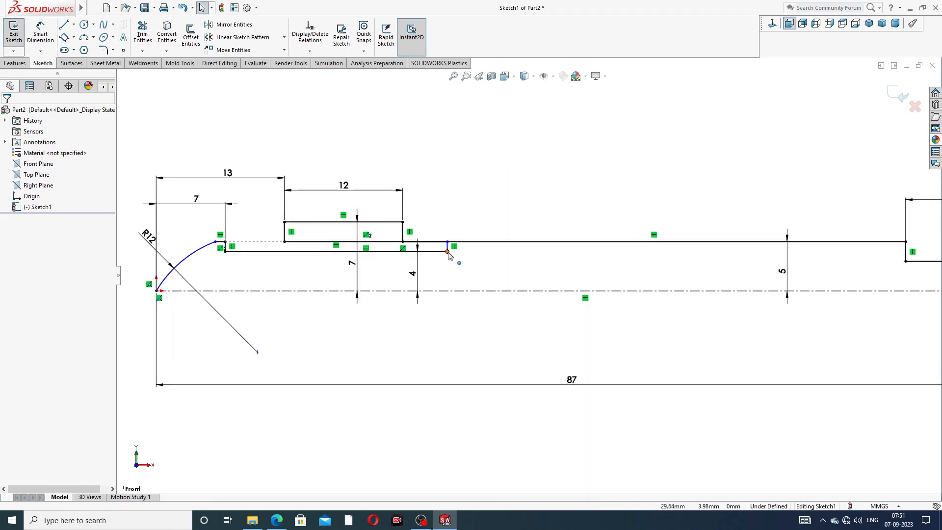
Move the recess's far edge back to about 11.7 mm from the origin, just before the raised step
{"action": "left_click_drag", "start_coordinate": [447, 251], "coordinate": [272, 251]}
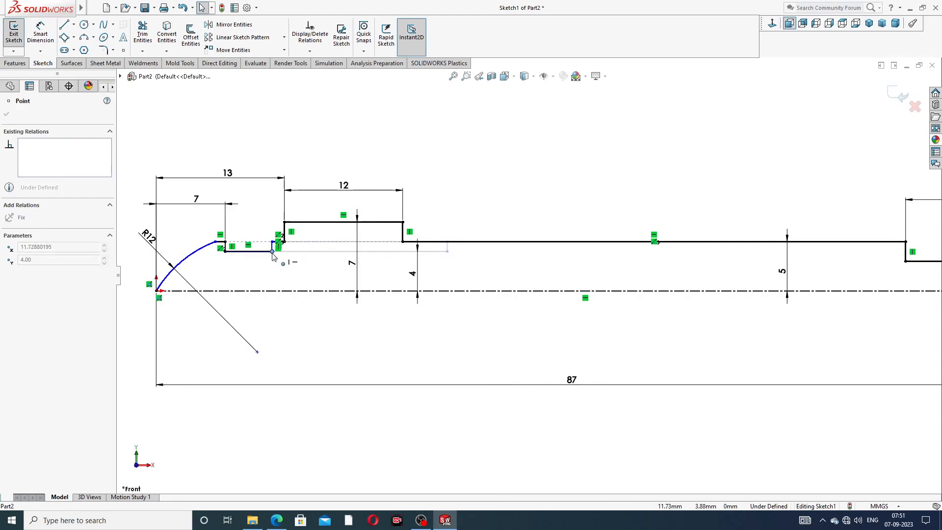
{"action": "left_click", "coordinate": [475, 187]}
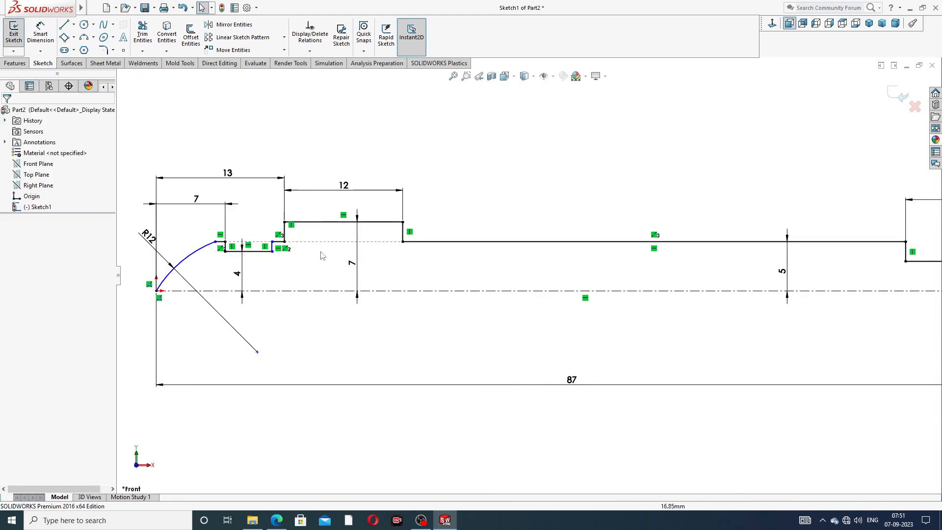
{"action": "scroll", "coordinate": [289, 258], "scroll_direction": "down", "scroll_amount": 3}
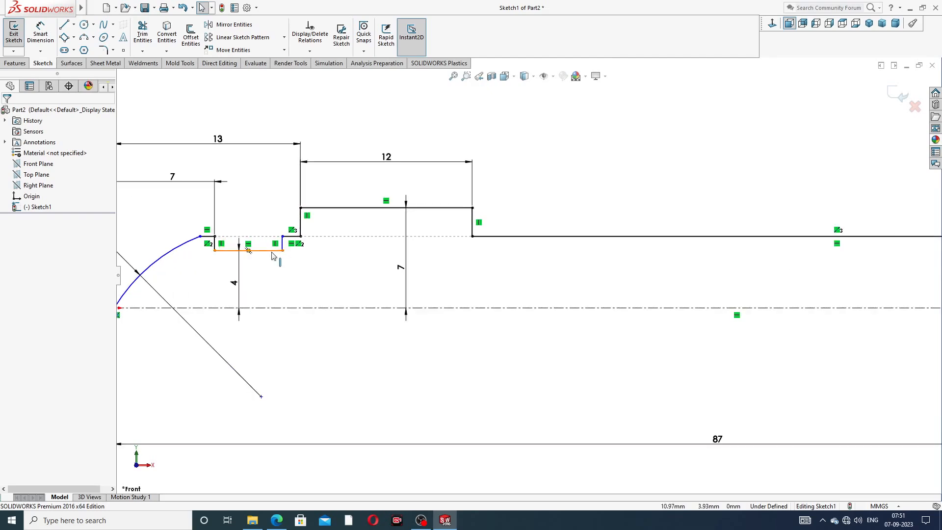
{"action": "scroll", "coordinate": [273, 256], "scroll_direction": "down", "scroll_amount": 2}
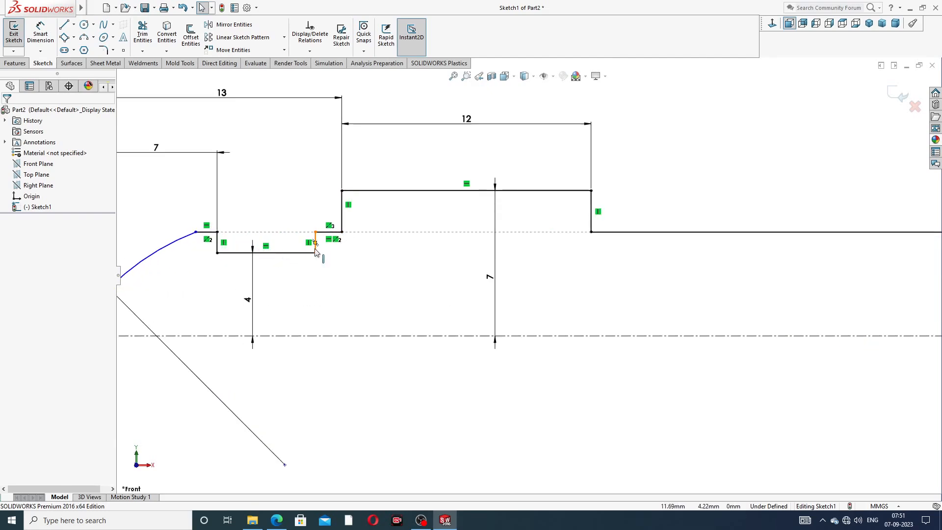
{"action": "scroll", "coordinate": [432, 249], "scroll_direction": "up", "scroll_amount": 1}
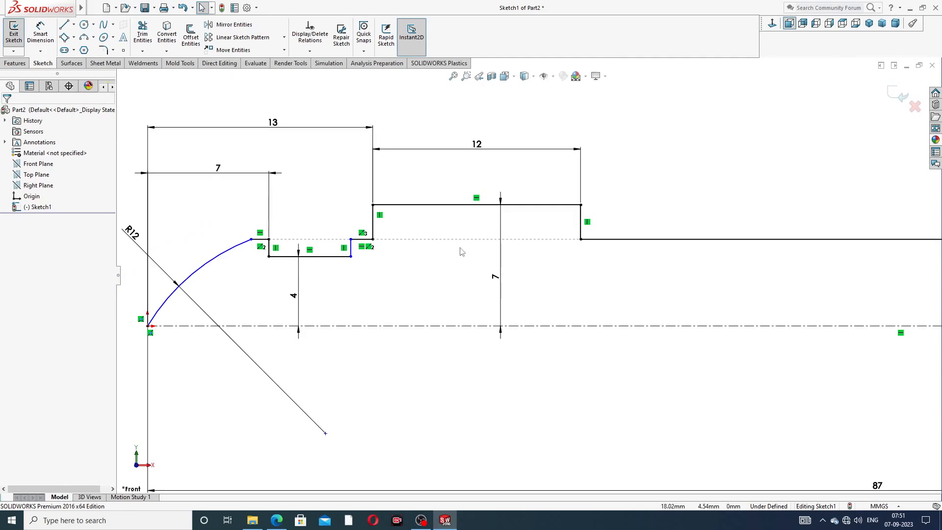
{"action": "scroll", "coordinate": [669, 205], "scroll_direction": "up", "scroll_amount": 2}
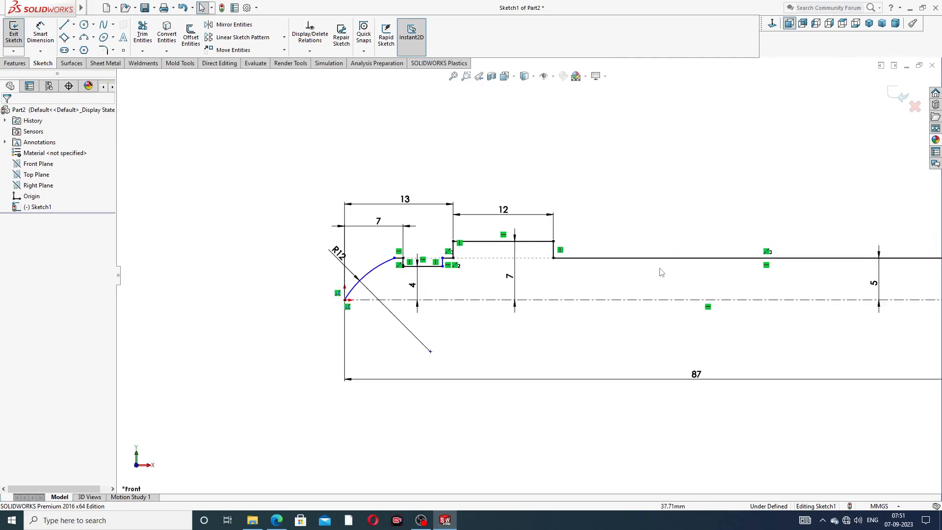
Add an Equal relation between the recess's two vertical edges
{"action": "scroll", "coordinate": [425, 288], "scroll_direction": "down", "scroll_amount": 3}
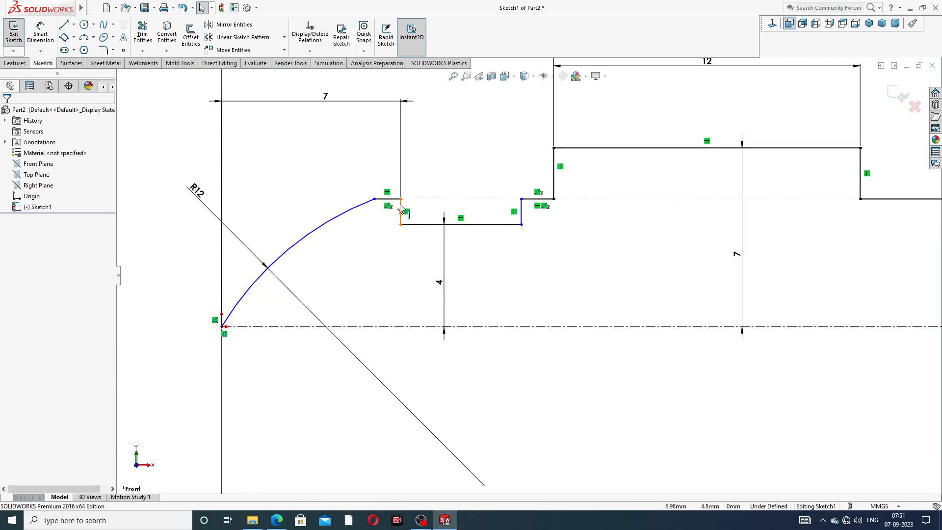
{"action": "left_click", "coordinate": [402, 210]}
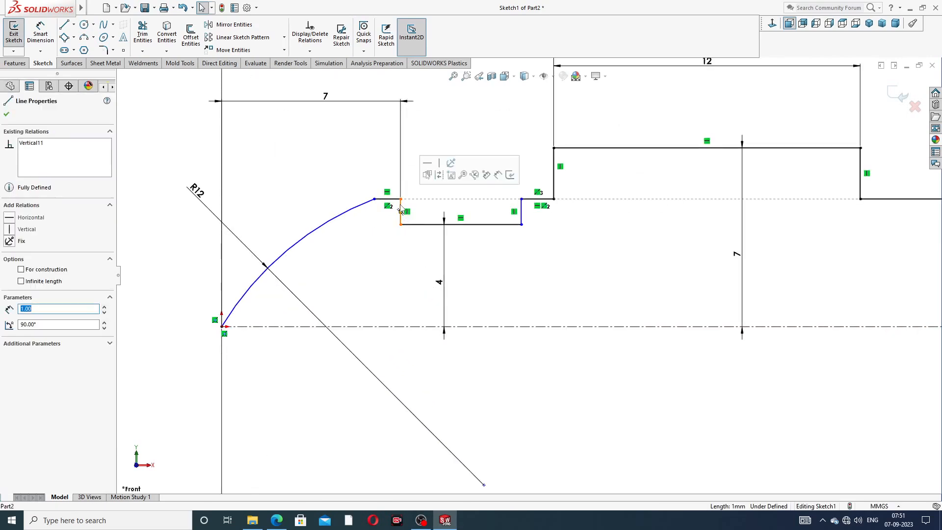
{"action": "left_click", "coordinate": [521, 210], "text": "ctrl"}
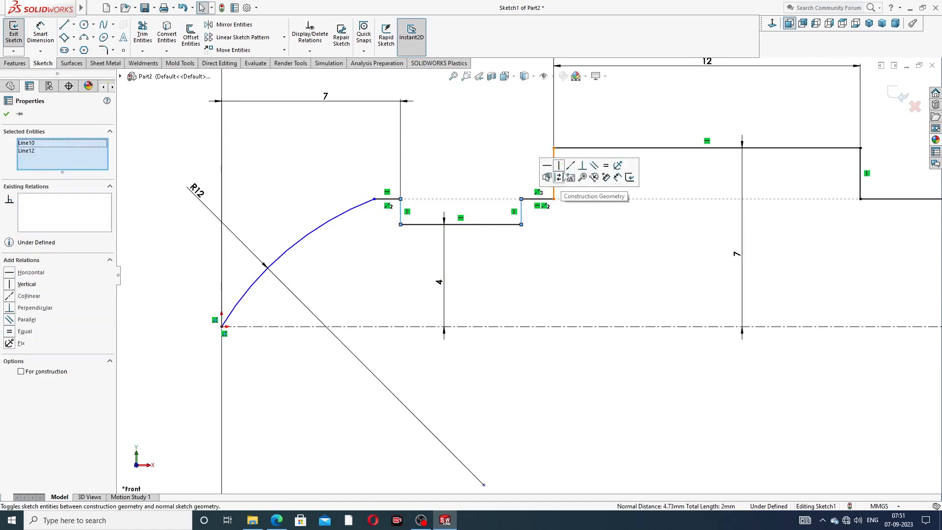
{"action": "left_click", "coordinate": [606, 168]}
{"action": "left_click", "coordinate": [584, 249]}
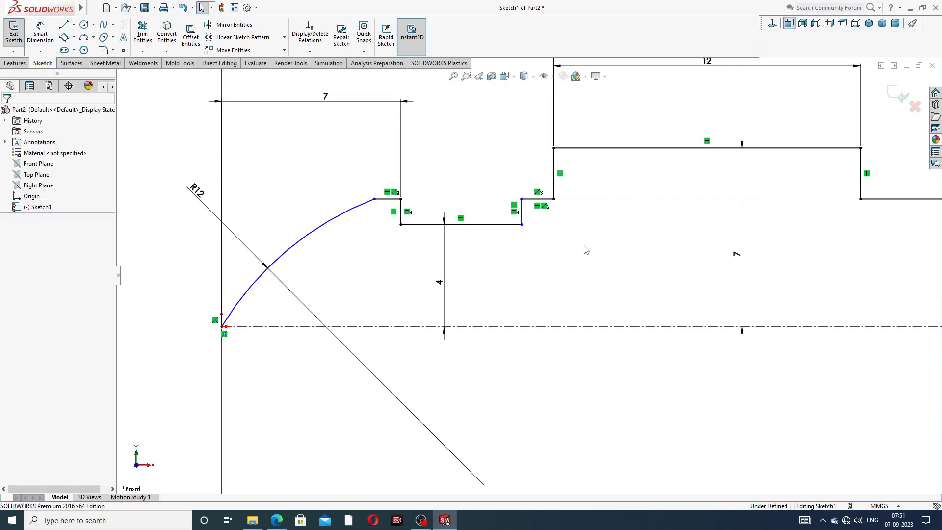
{"action": "key", "text": "z"}
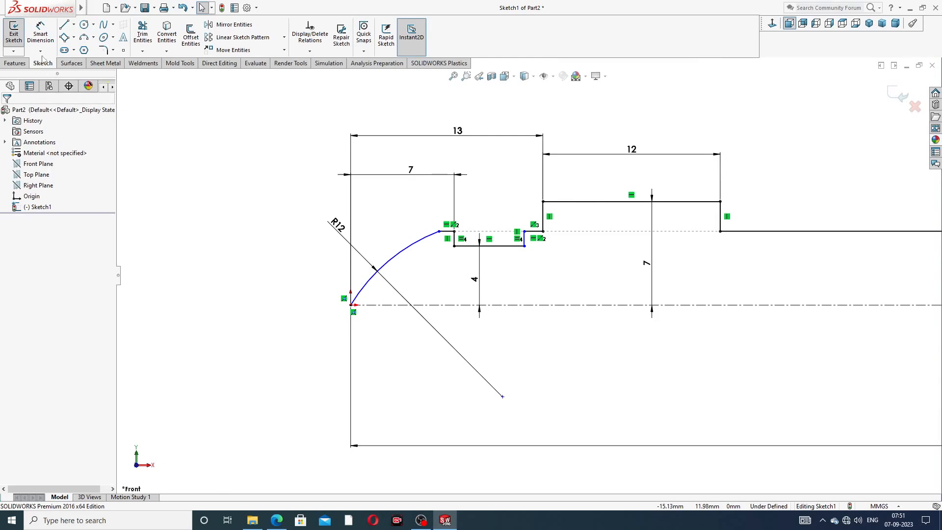
Check the spindle drawing in the PDF and, back in SolidWorks, set the recess's near-edge distance from the origin to 3 mm
{"action": "left_click", "coordinate": [277, 520]}
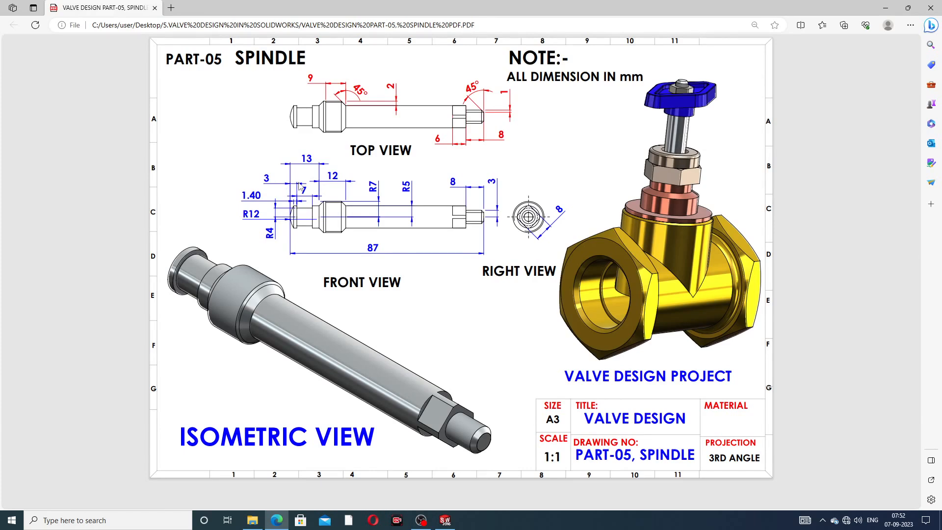
{"action": "left_click", "coordinate": [278, 519]}
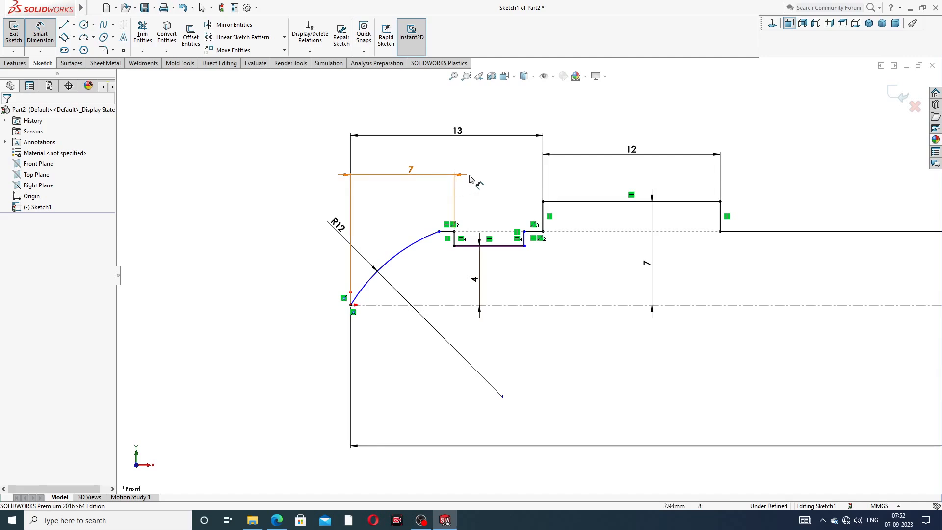
{"action": "left_click", "coordinate": [410, 171]}
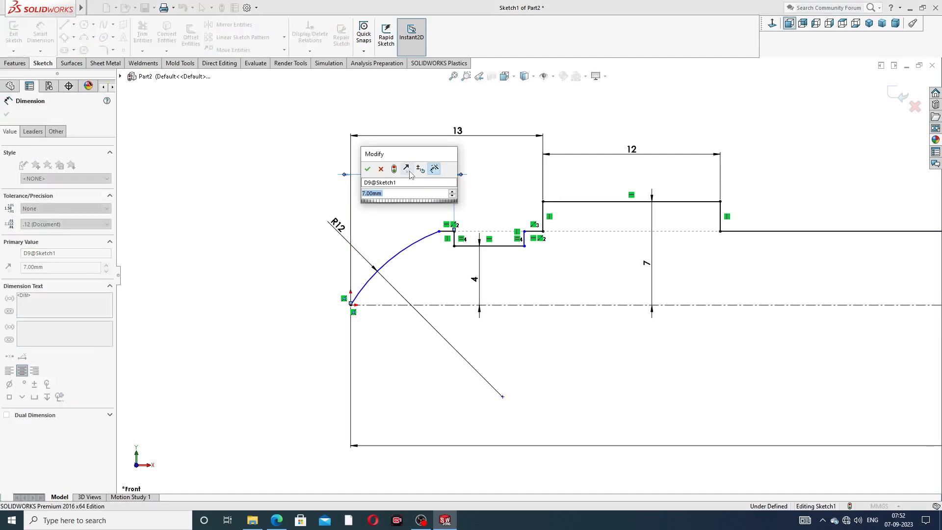
{"action": "type", "text": "3"}
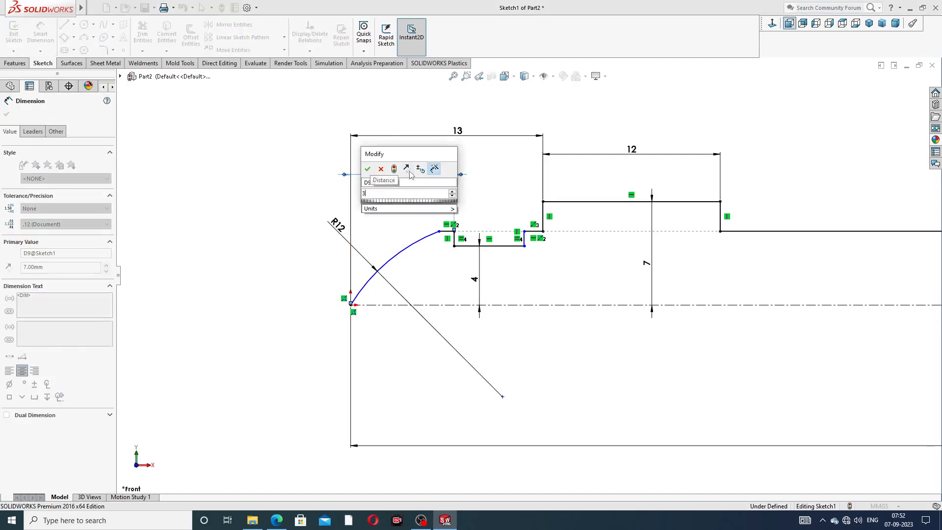
{"action": "key", "text": "Return"}
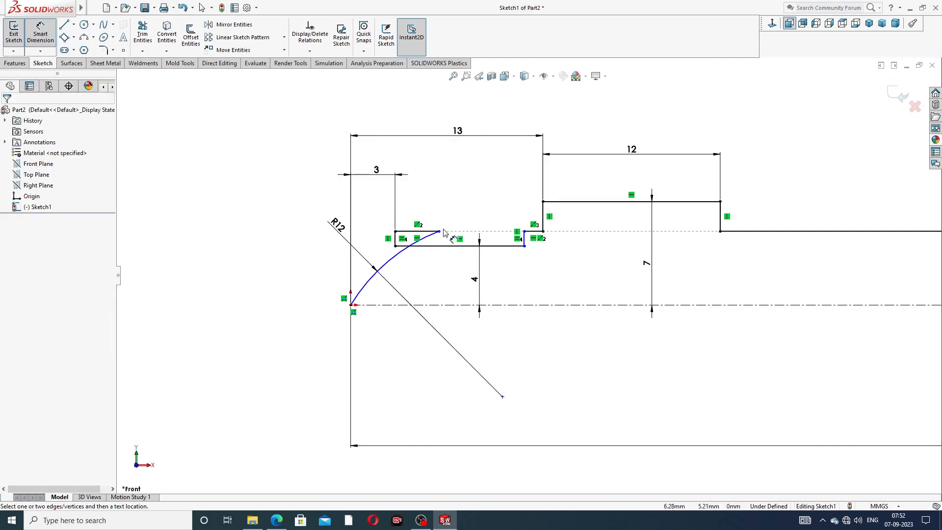
{"action": "right_click", "coordinate": [457, 198]}
{"action": "left_click", "coordinate": [484, 148]}
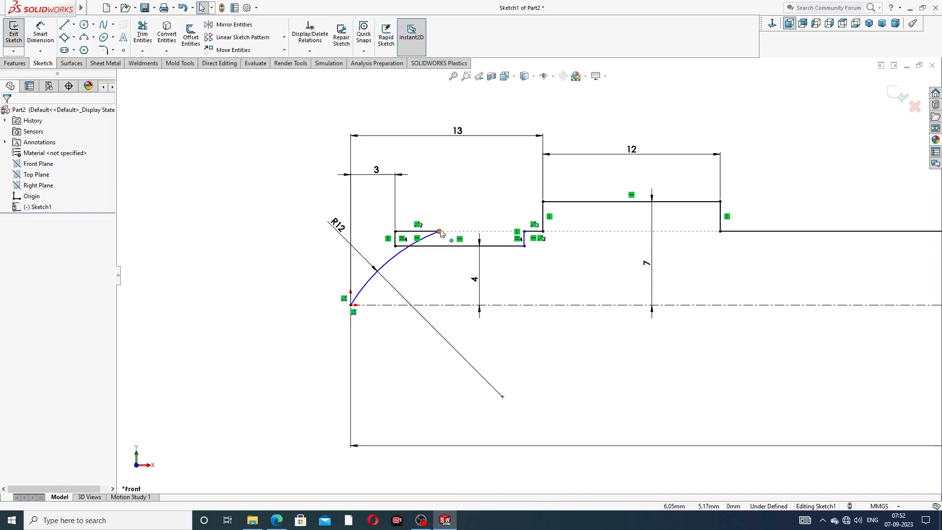
Move the end arc's upper endpoint to about 1.4 mm before the recess and place the R12 dimension outside the arc
{"action": "left_click_drag", "start_coordinate": [439, 232], "coordinate": [374, 260]}
{"action": "left_click", "coordinate": [300, 168]}
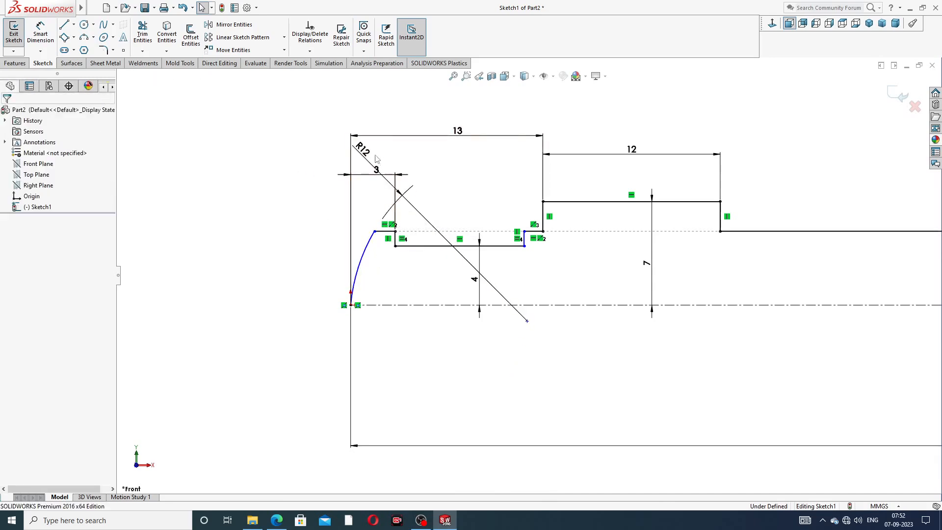
{"action": "left_click_drag", "start_coordinate": [364, 154], "coordinate": [306, 262]}
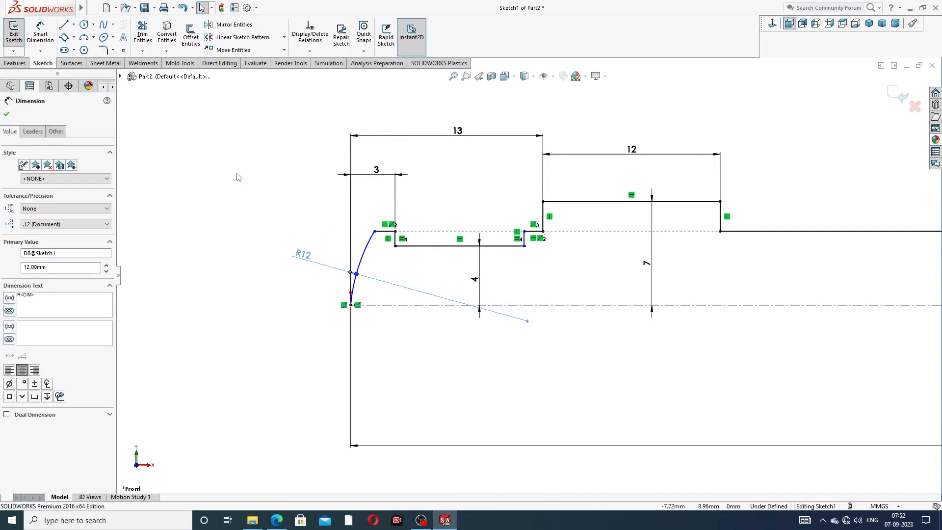
Dimension the recess's width at 7 mm and move the dimension slightly higher above the profile
{"action": "left_click", "coordinate": [41, 33]}
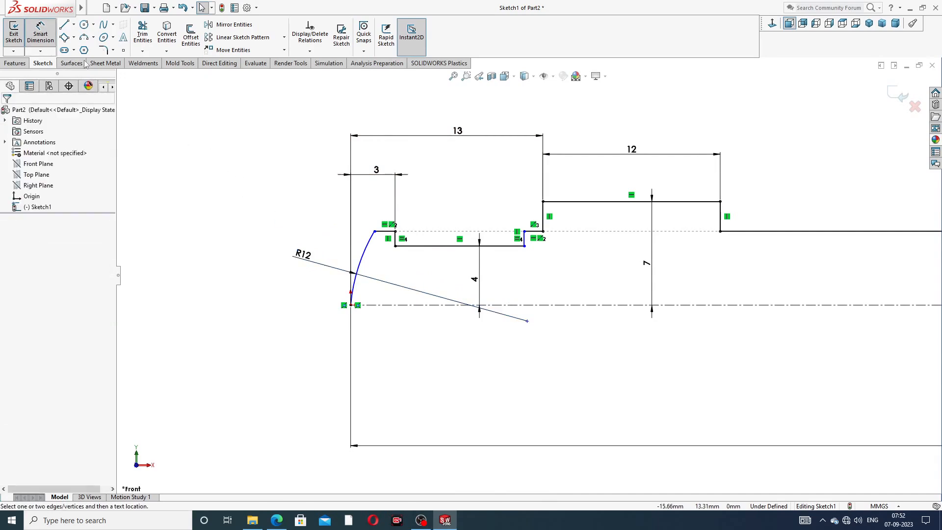
{"action": "left_click", "coordinate": [469, 251]}
{"action": "left_click", "coordinate": [474, 200]}
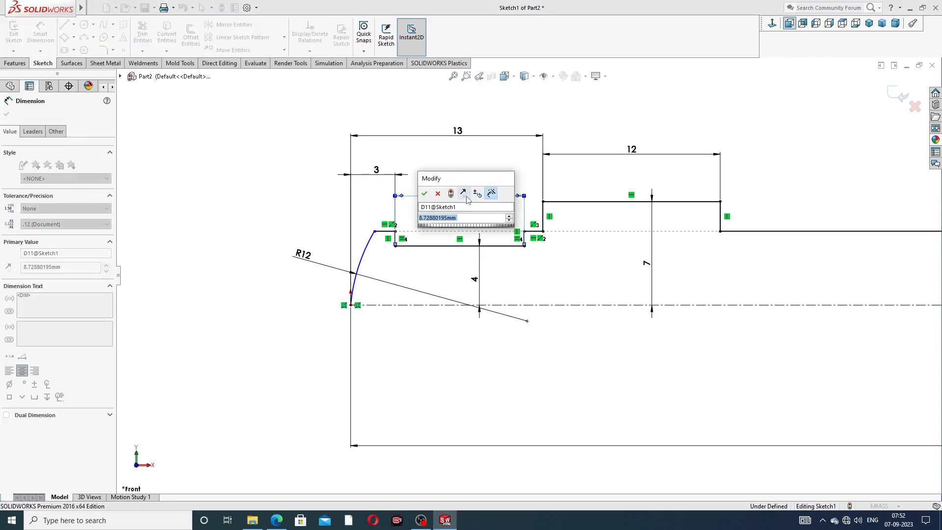
{"action": "type", "text": "7"}
{"action": "key", "text": "Return"}
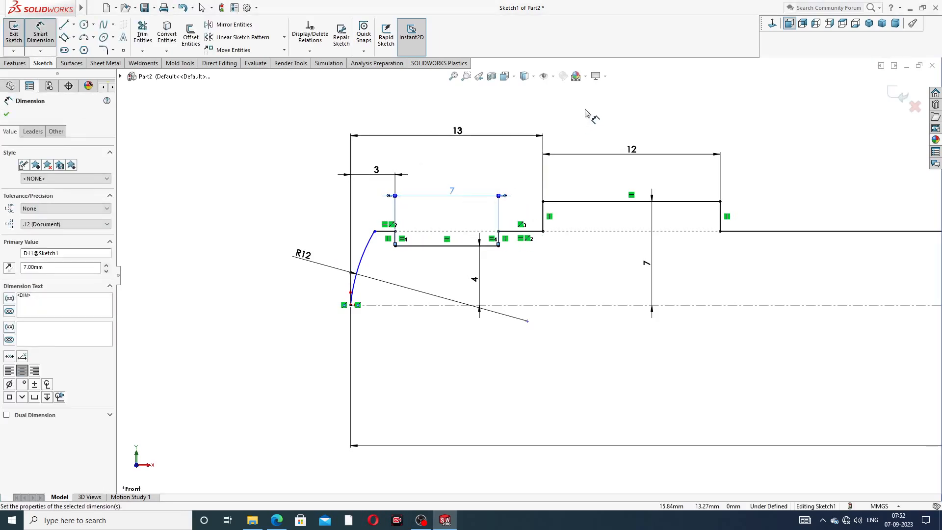
{"action": "left_click", "coordinate": [451, 195]}
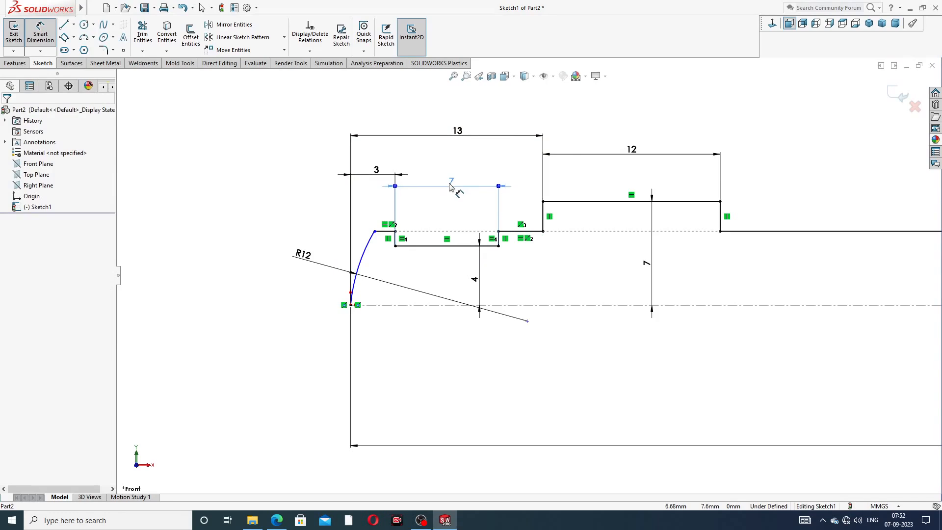
{"action": "left_click_drag", "start_coordinate": [450, 196], "coordinate": [458, 184]}
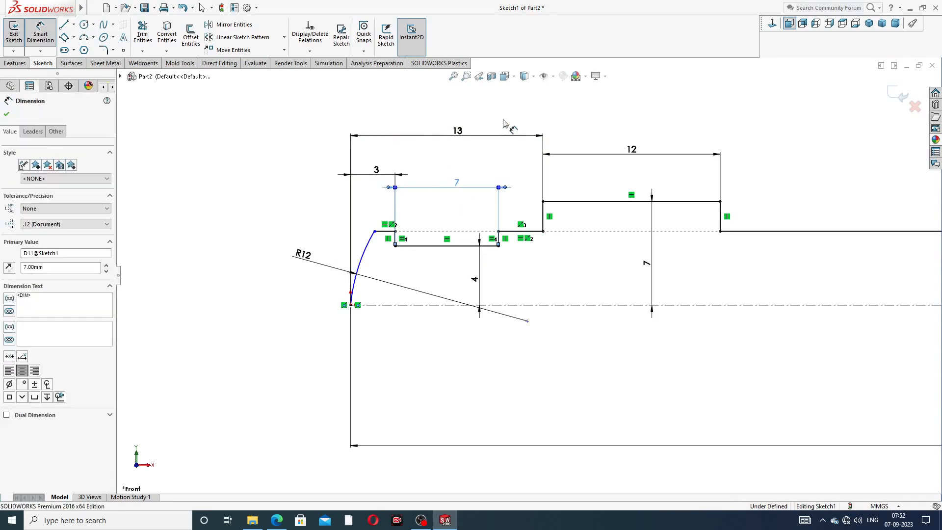
{"action": "left_click", "coordinate": [523, 116]}
Dimension the short line between the end arc and the recess at its current length, then compare with the PDF drawing and return to SolidWorks
{"action": "left_click", "coordinate": [386, 231]}
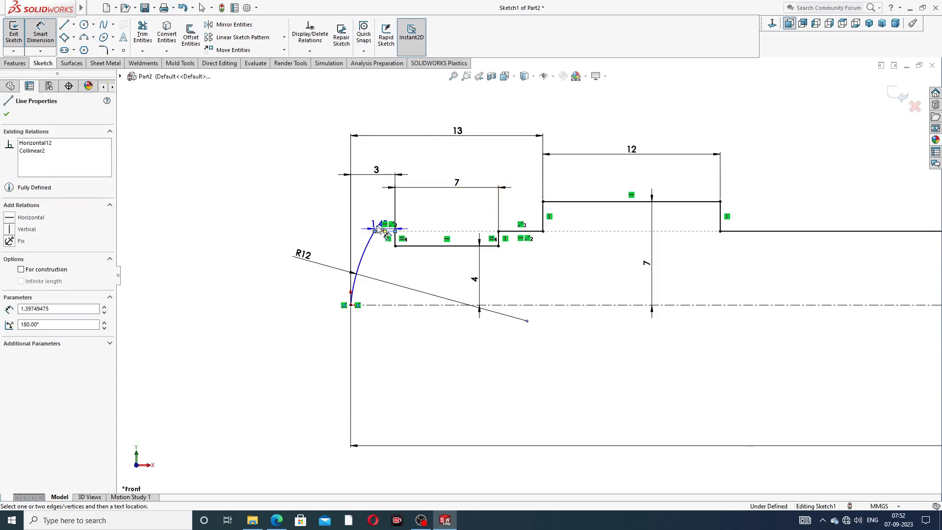
{"action": "left_click", "coordinate": [339, 210]}
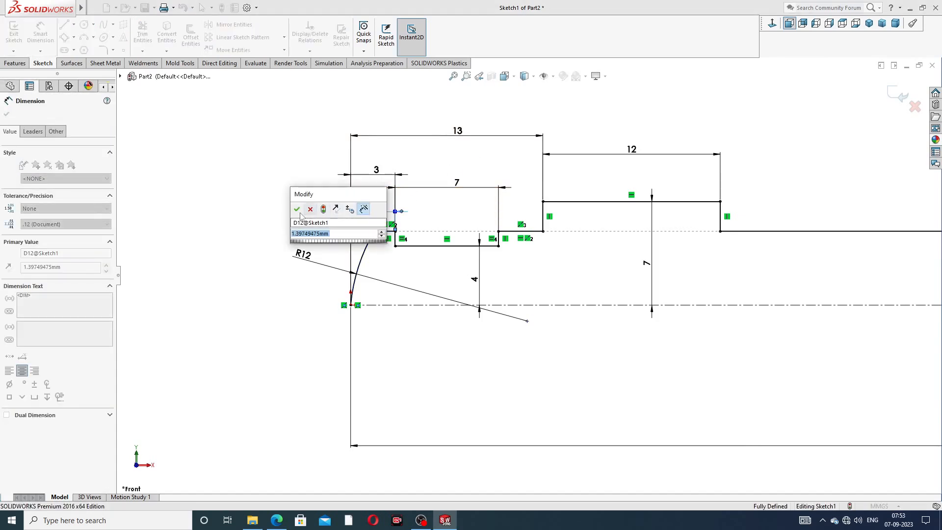
{"action": "left_click", "coordinate": [296, 210]}
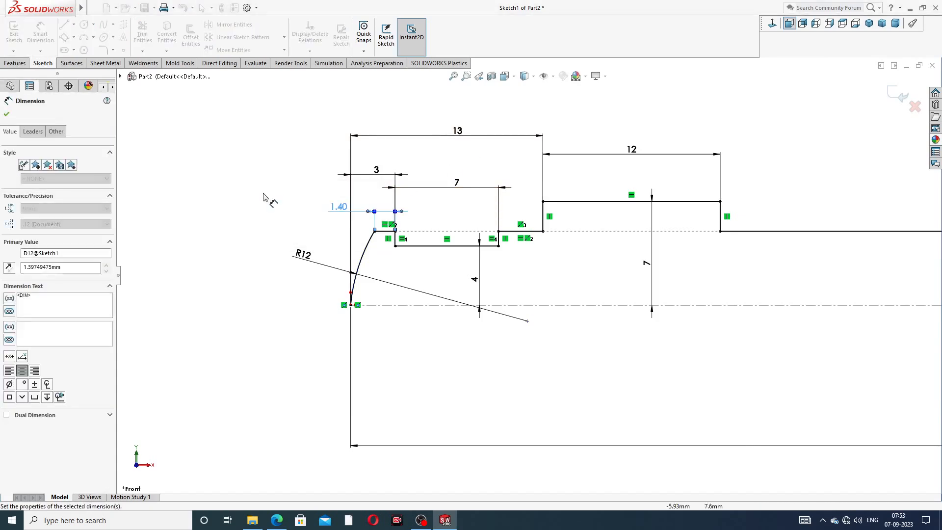
{"action": "left_click", "coordinate": [342, 213]}
{"action": "left_click", "coordinate": [280, 519]}
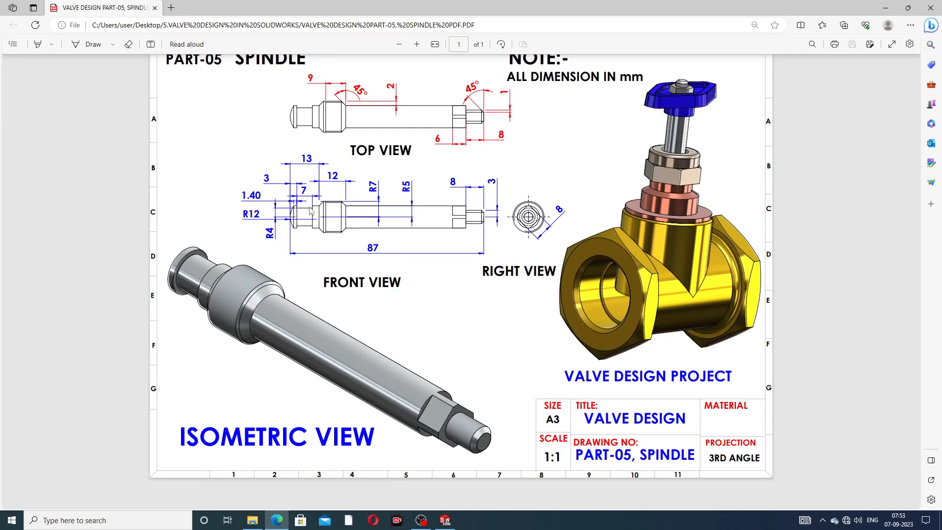
{"action": "left_click", "coordinate": [277, 521]}
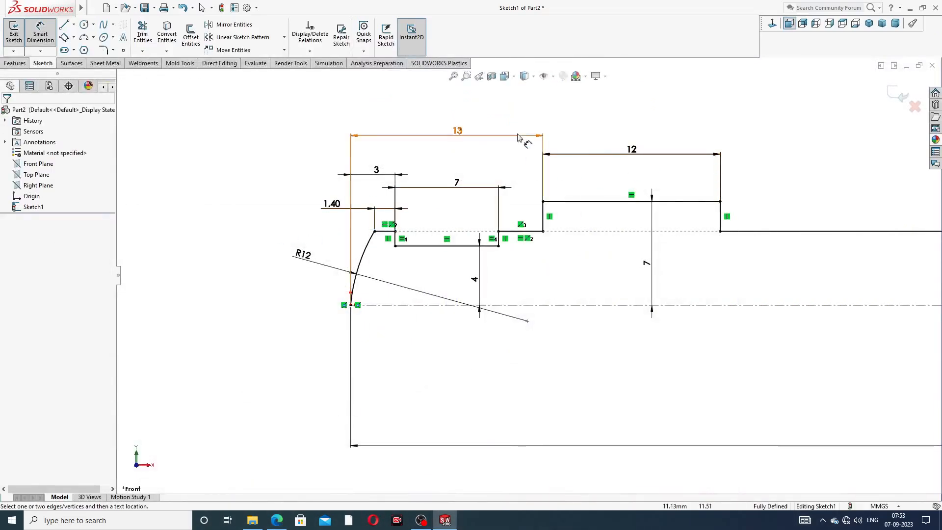
Place the 13 mm and 12 mm length dimensions at nearly the same height and lower the recess's 7 mm width dimension toward the profile
{"action": "mouse_move", "coordinate": [461, 133]}
{"action": "left_mouse_down"}
{"action": "mouse_move", "coordinate": [461, 144]}
{"action": "mouse_move", "coordinate": [462, 134]}
{"action": "left_mouse_up"}
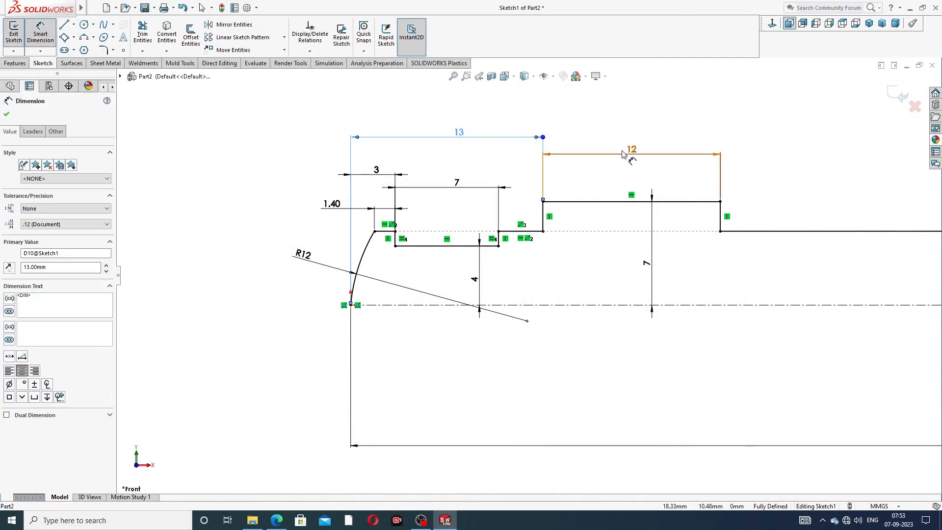
{"action": "left_click_drag", "start_coordinate": [631, 149], "coordinate": [631, 137]}
{"action": "left_click", "coordinate": [759, 135]}
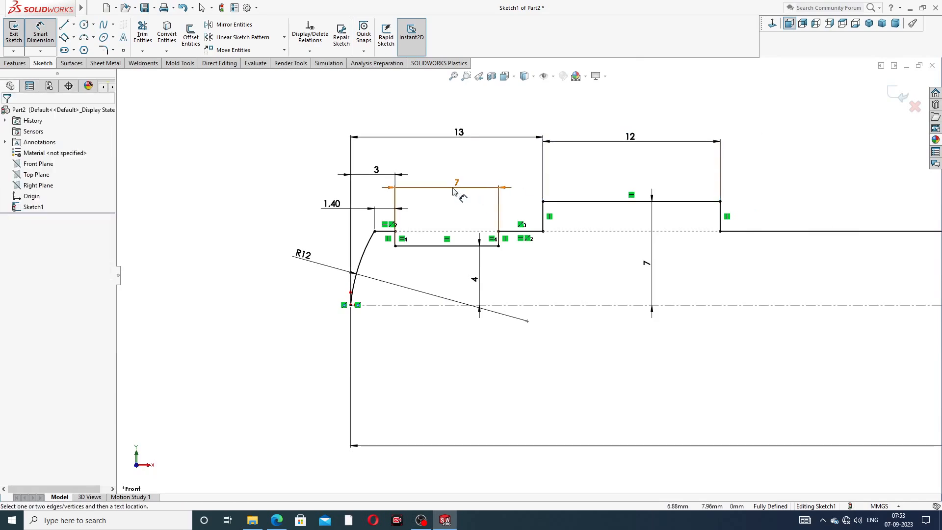
{"action": "left_click_drag", "start_coordinate": [457, 183], "coordinate": [457, 198]}
{"action": "left_click", "coordinate": [596, 127]}
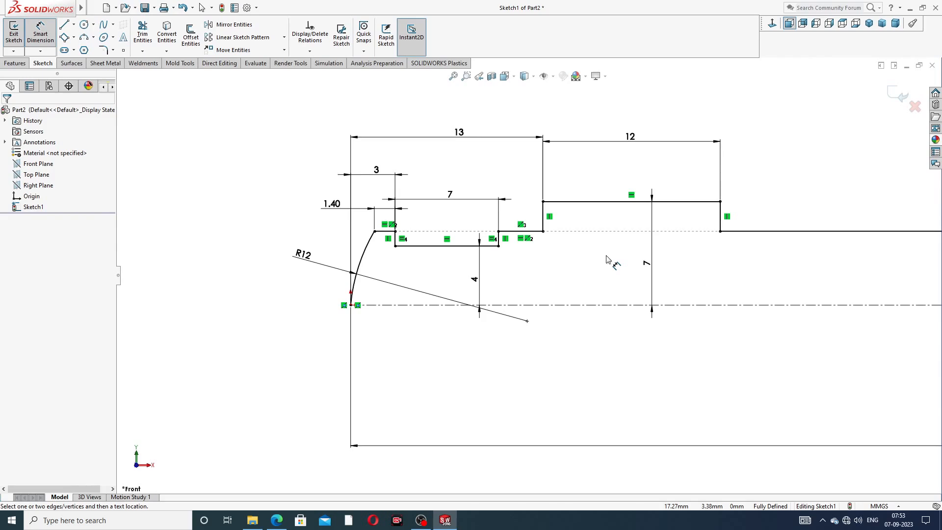
Move the 1.40 and 3 mm dimensions outside the arc end, shift the 4 and 7 mm radial dimensions toward the origin, and end dimensioning
{"action": "left_click_drag", "start_coordinate": [331, 205], "coordinate": [290, 207]}
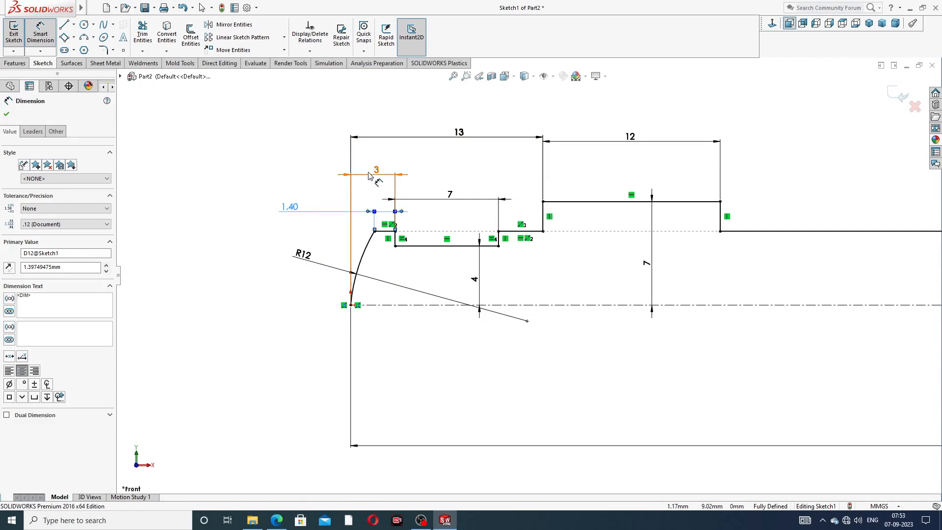
{"action": "left_click_drag", "start_coordinate": [369, 175], "coordinate": [303, 177]}
{"action": "left_click", "coordinate": [256, 160]}
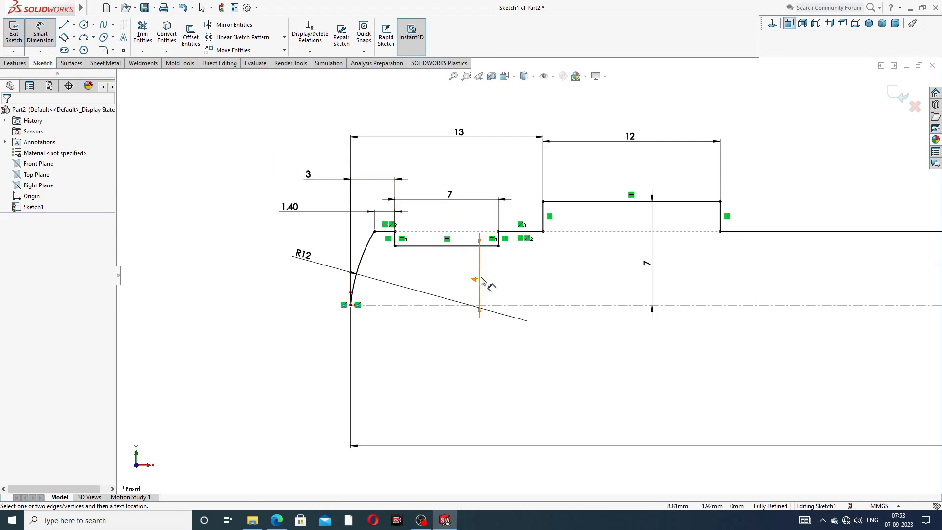
{"action": "left_click_drag", "start_coordinate": [486, 280], "coordinate": [465, 278]}
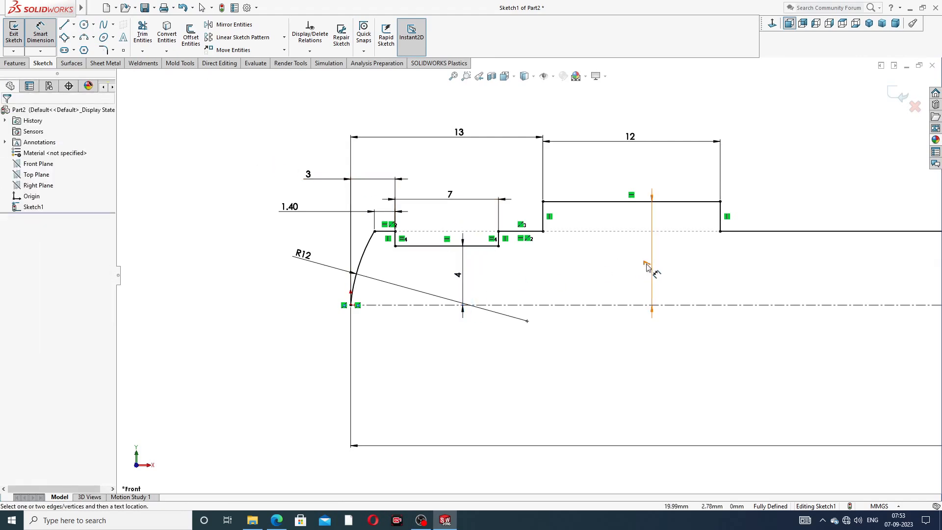
{"action": "left_click_drag", "start_coordinate": [647, 267], "coordinate": [615, 266]}
{"action": "scroll", "coordinate": [778, 267], "scroll_direction": "up", "scroll_amount": 6}
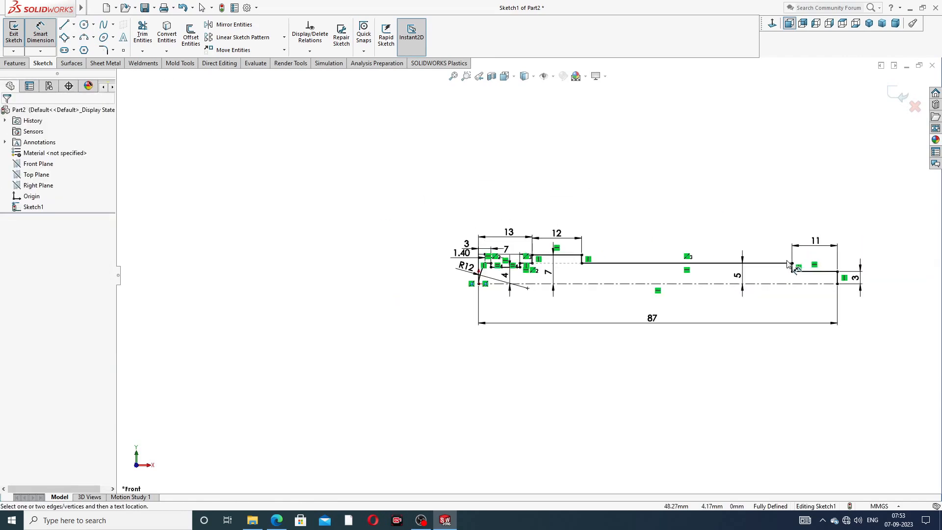
{"action": "scroll", "coordinate": [793, 292], "scroll_direction": "down", "scroll_amount": 3}
{"action": "left_click", "coordinate": [564, 325]}
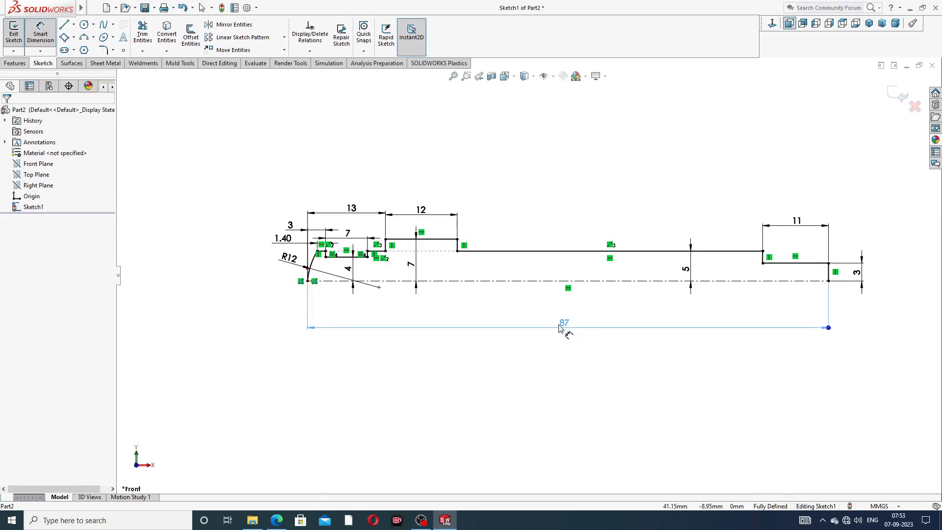
{"action": "left_click", "coordinate": [609, 352]}
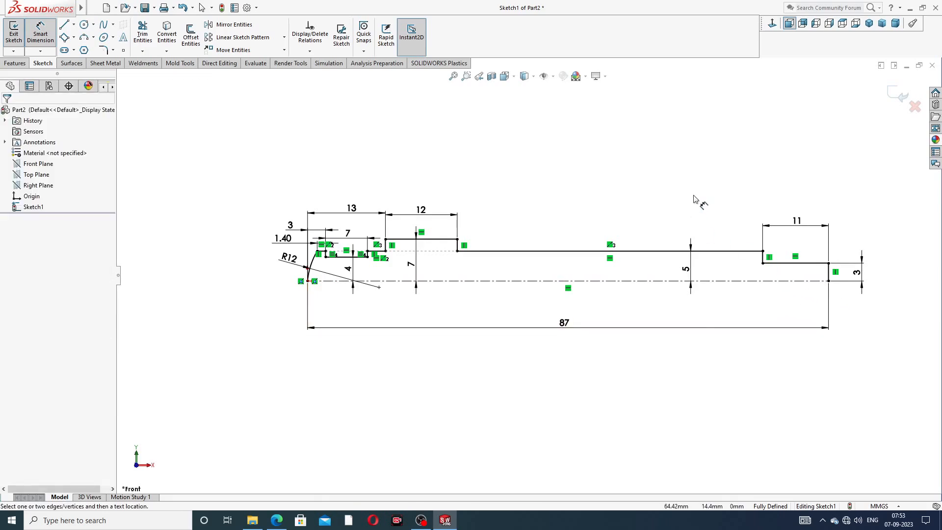
{"action": "right_click", "coordinate": [611, 153]}
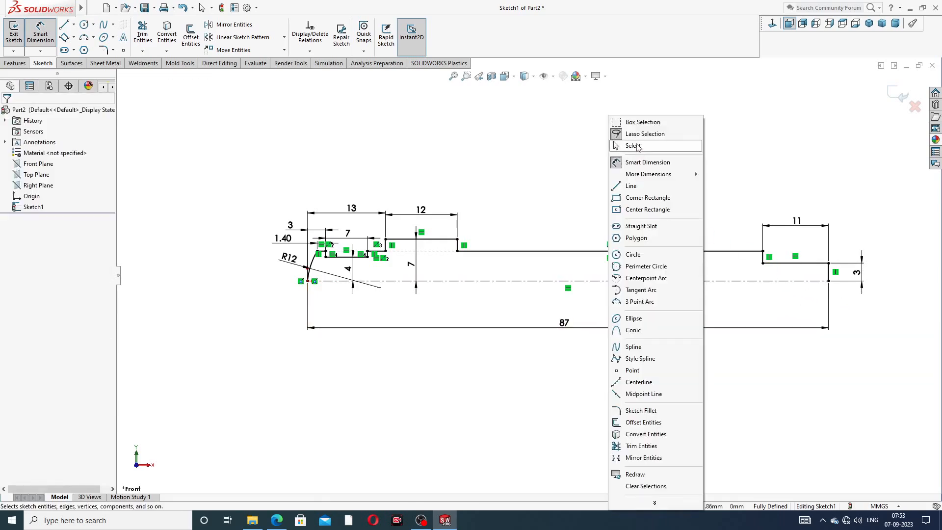
{"action": "left_click", "coordinate": [638, 147]}
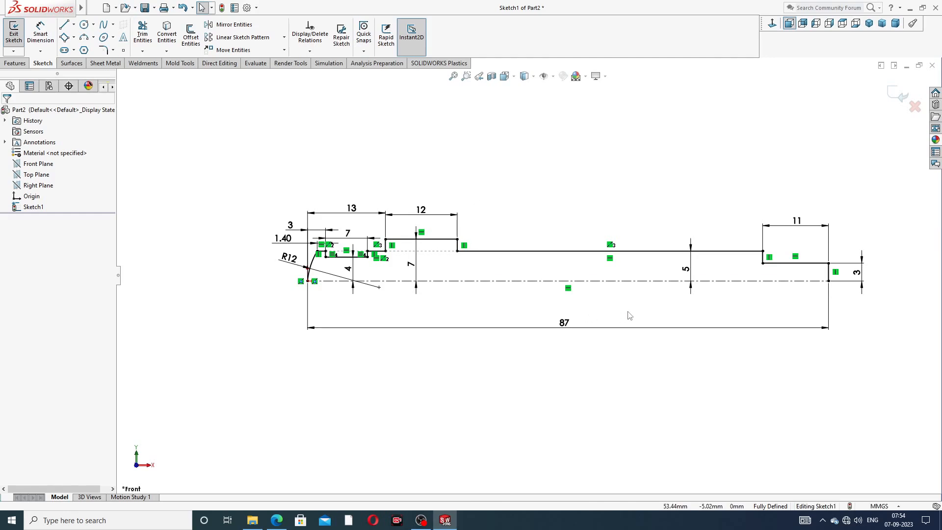
Revolve the half profile 360° about the 87 mm centerline, letting the open sketch be closed automatically
{"action": "scroll", "coordinate": [642, 335], "scroll_direction": "down", "scroll_amount": 1}
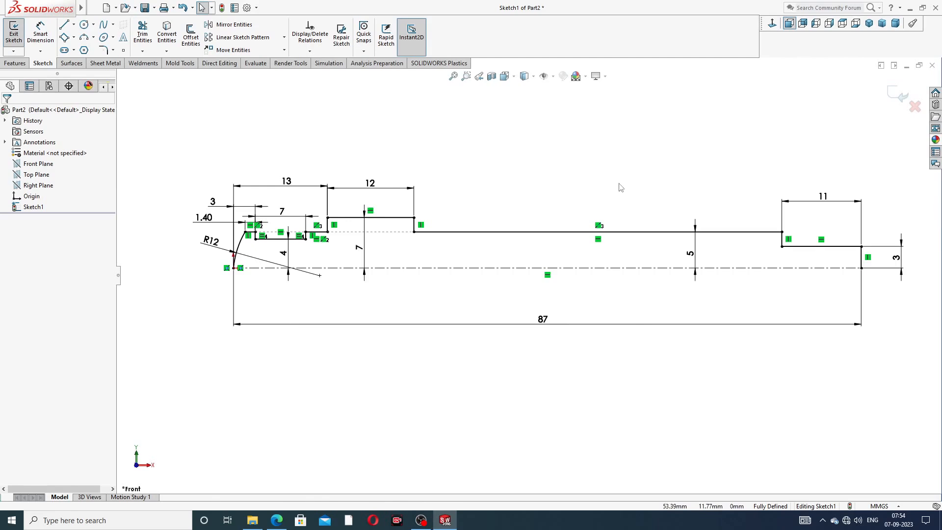
{"action": "scroll", "coordinate": [620, 187], "scroll_direction": "up", "scroll_amount": 2}
{"action": "left_click", "coordinate": [22, 66]}
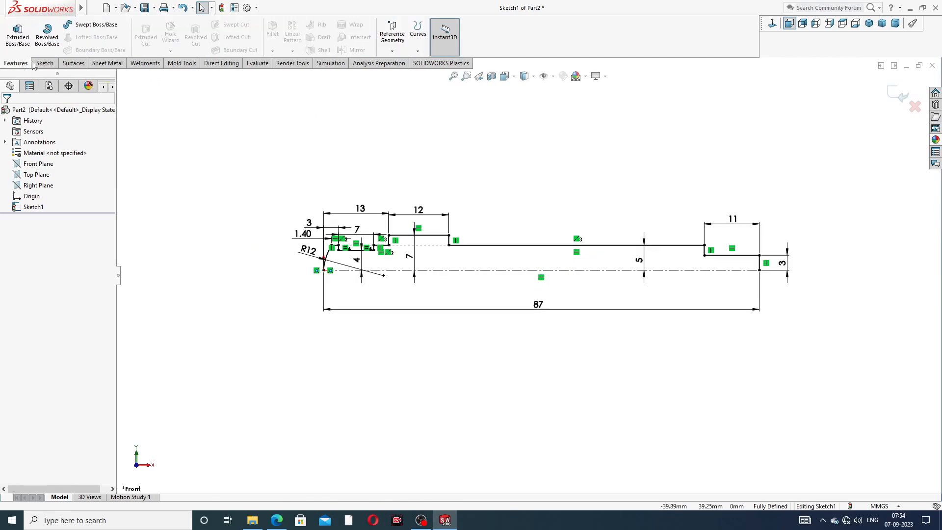
{"action": "left_click", "coordinate": [56, 46]}
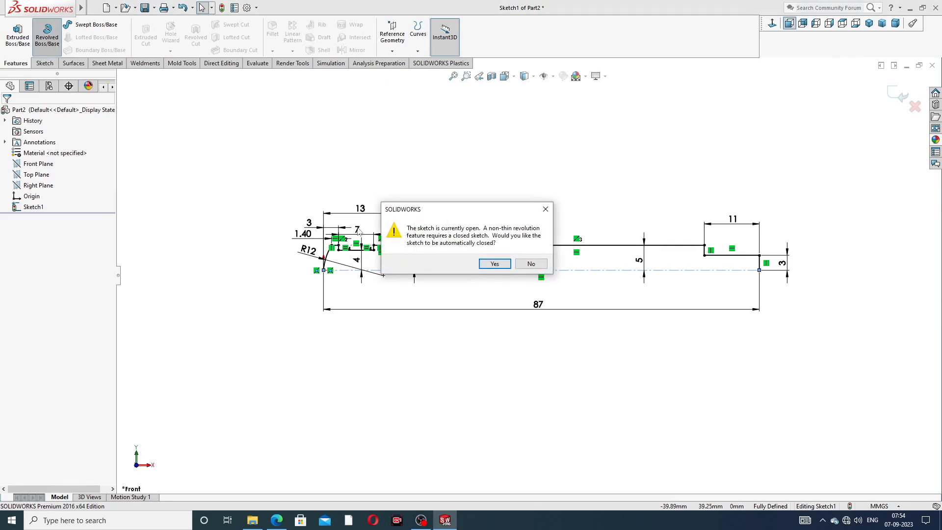
{"action": "left_click", "coordinate": [494, 264]}
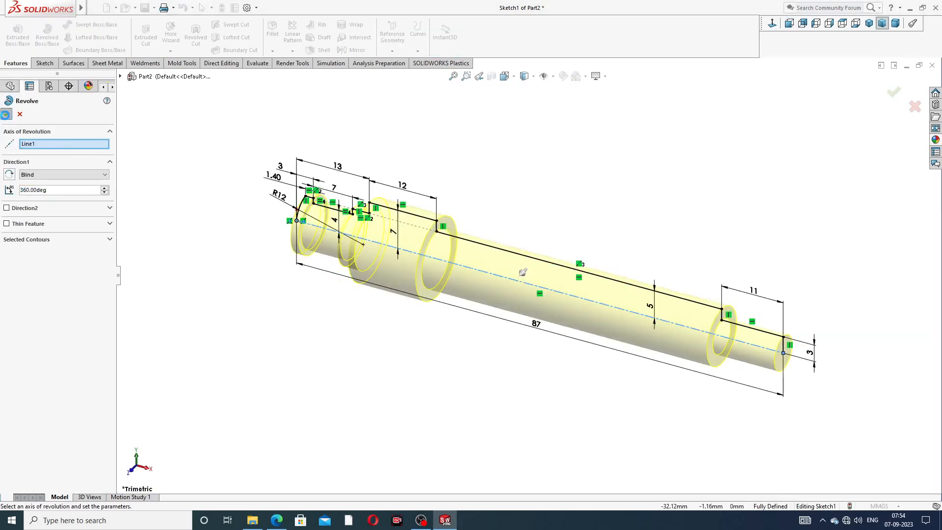
{"action": "key", "text": "Return"}
{"action": "mouse_move", "coordinate": [616, 278]}
{"action": "middle_mouse_down"}
{"action": "mouse_move", "coordinate": [543, 326]}
{"action": "mouse_move", "coordinate": [649, 218]}
{"action": "mouse_move", "coordinate": [614, 206]}
{"action": "mouse_move", "coordinate": [551, 273]}
{"action": "middle_mouse_up"}
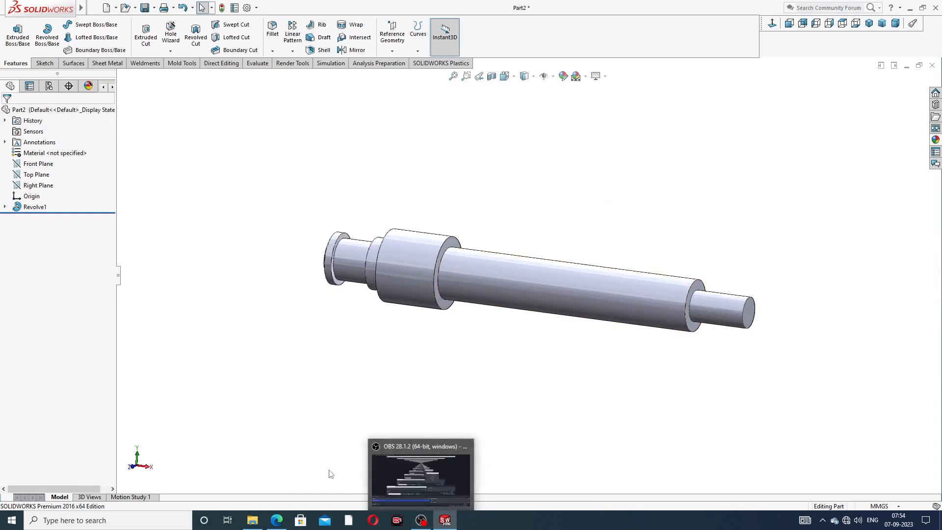
Check the chamfer sizes in the spindle PDF and, back in SolidWorks, chamfer the thin end's outer edge 1 mm at 45°
{"action": "left_click", "coordinate": [278, 519]}
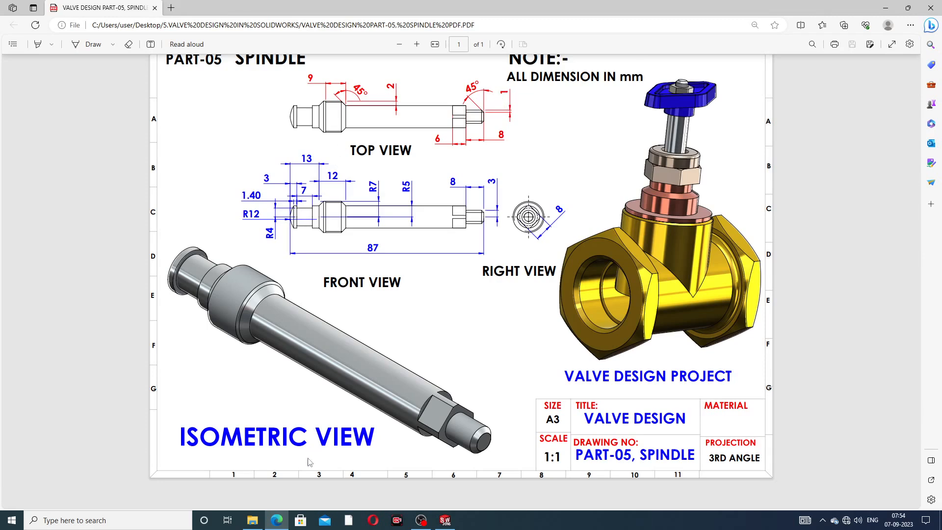
{"action": "left_click", "coordinate": [278, 519]}
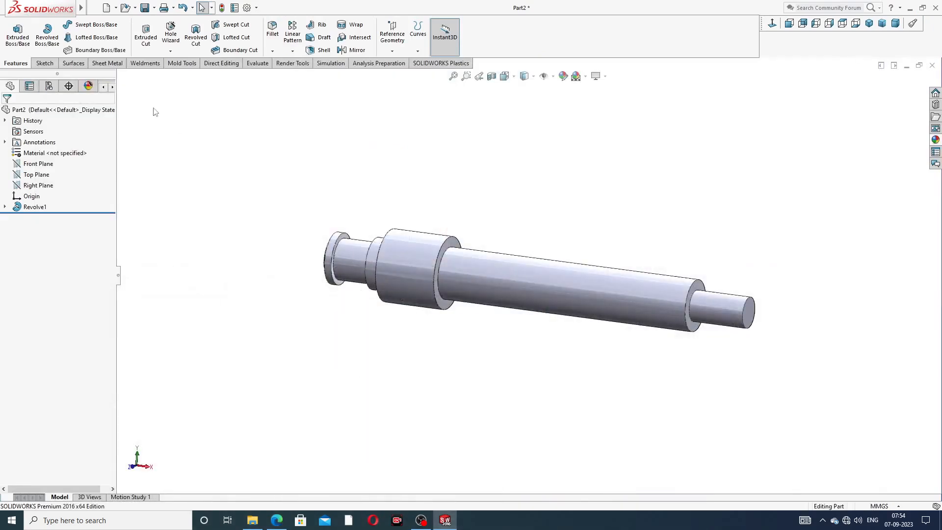
{"action": "left_click", "coordinate": [272, 51]}
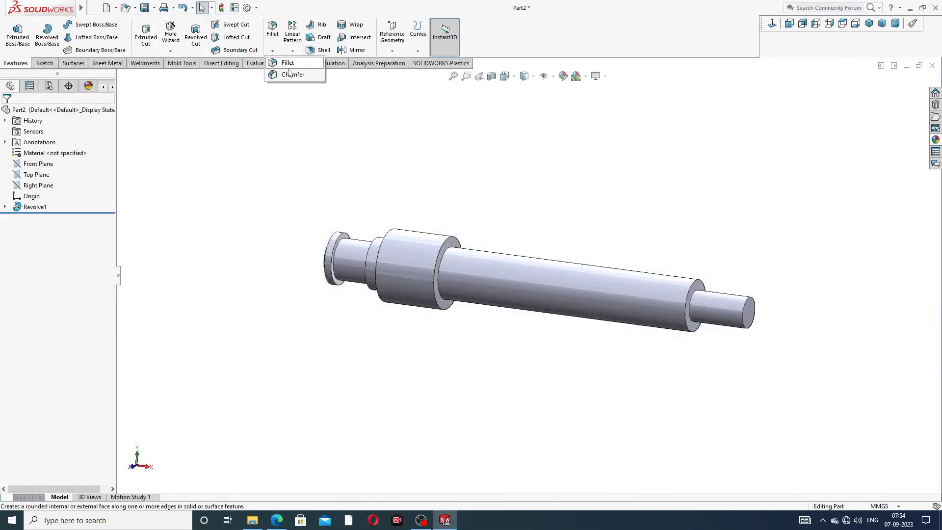
{"action": "left_click", "coordinate": [291, 74]}
{"action": "type", "text": "1"}
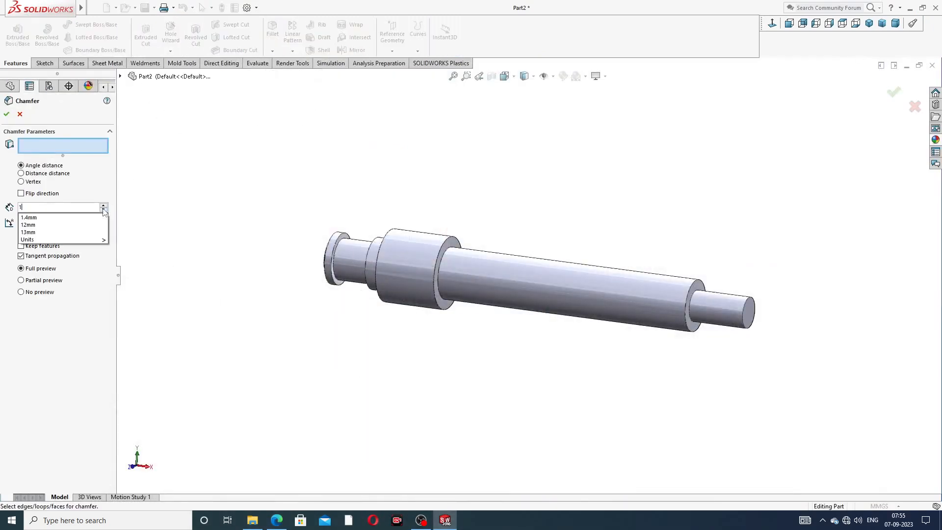
{"action": "key", "text": "Return"}
{"action": "scroll", "coordinate": [744, 315], "scroll_direction": "down", "scroll_amount": 3}
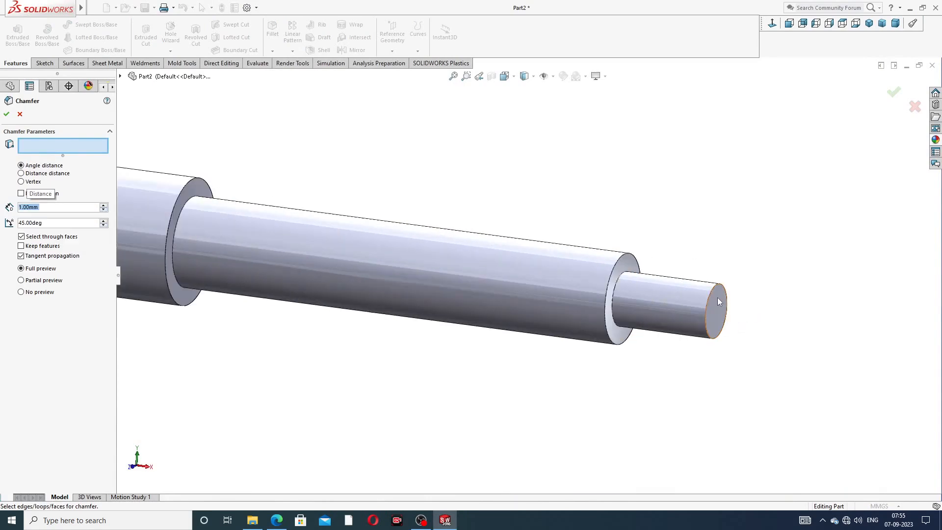
{"action": "left_click", "coordinate": [713, 297]}
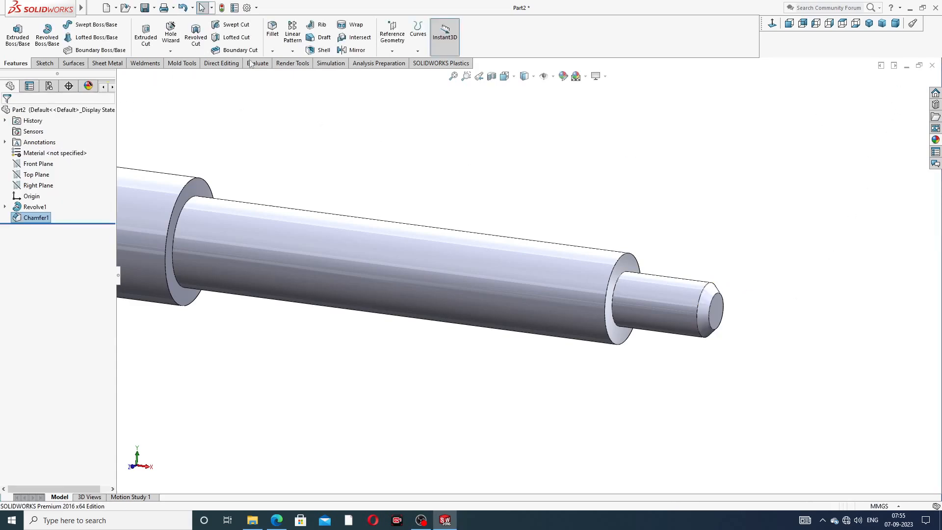
Chamfer both outer edges of the spindle's large collar 2 mm at 45°
{"action": "left_click", "coordinate": [273, 51]}
{"action": "left_click", "coordinate": [291, 74]}
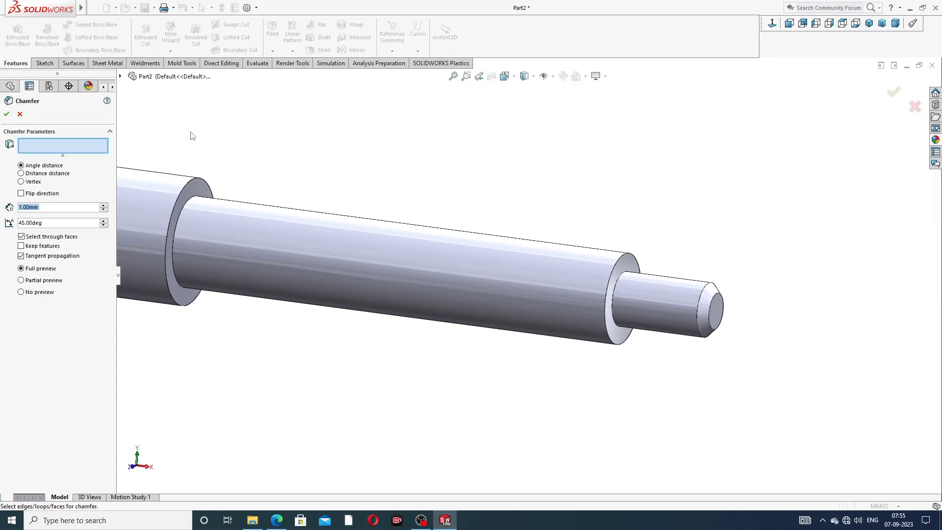
{"action": "type", "text": "2"}
{"action": "key", "text": "Return"}
{"action": "scroll", "coordinate": [282, 211], "scroll_direction": "up", "scroll_amount": 3}
{"action": "scroll", "coordinate": [282, 211], "scroll_direction": "down", "scroll_amount": 5}
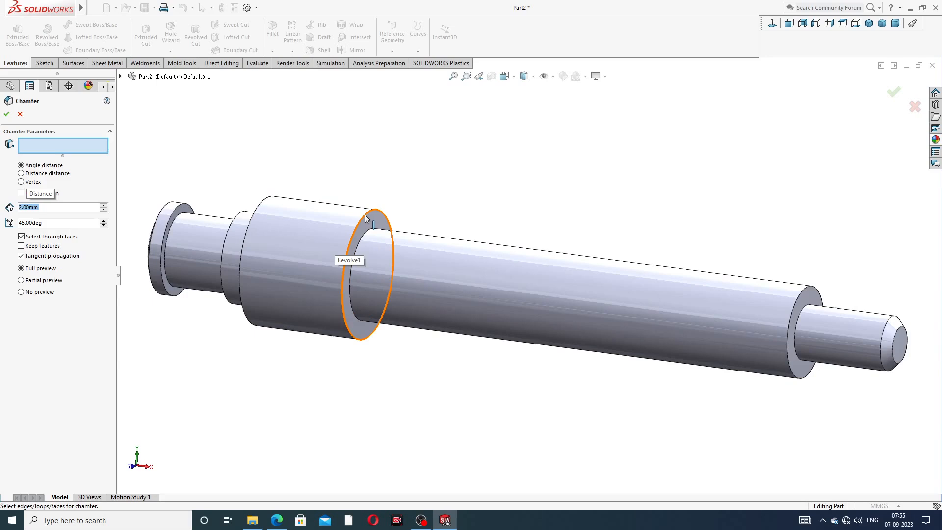
{"action": "left_click", "coordinate": [365, 219]}
{"action": "left_click", "coordinate": [274, 222]}
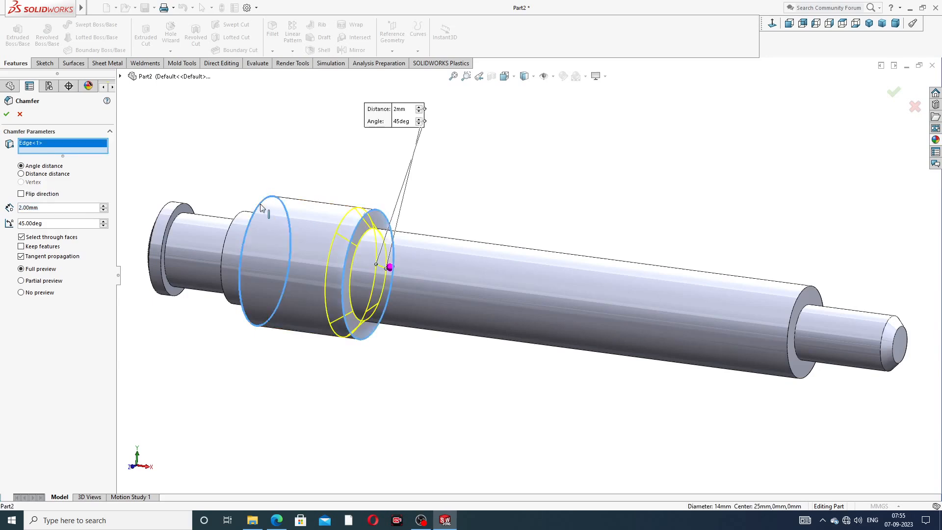
{"action": "left_click", "coordinate": [7, 114]}
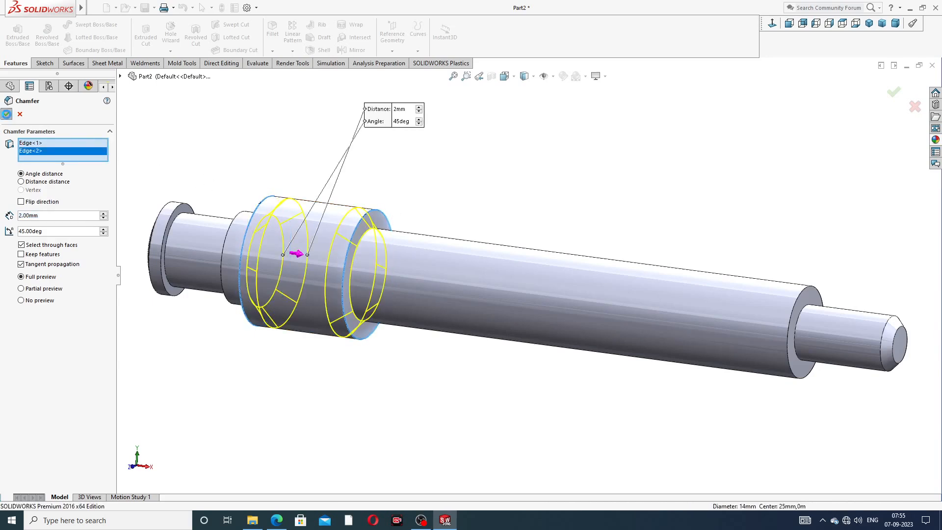
{"action": "scroll", "coordinate": [440, 273], "scroll_direction": "up", "scroll_amount": 3}
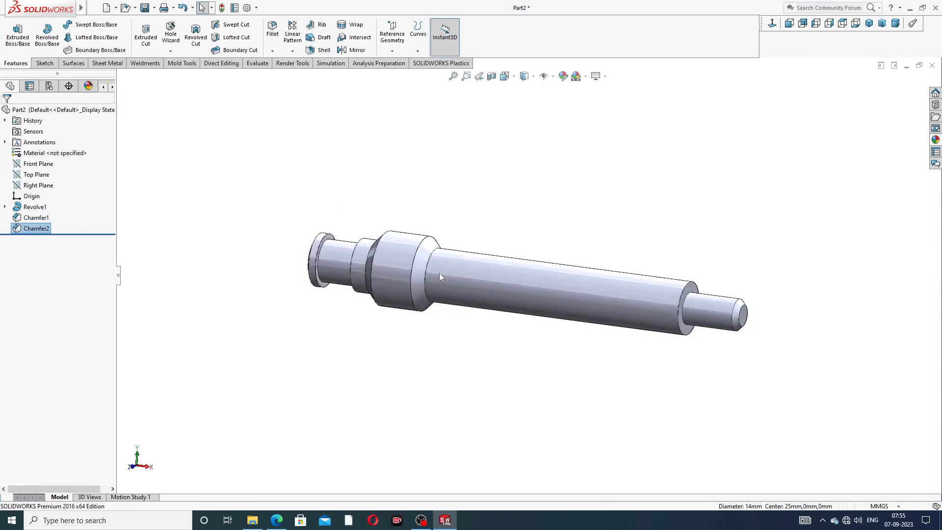
Check the square section in the spindle PDF and, back in SolidWorks, start a sketch on the annular shoulder face beside the thin end
{"action": "middle_click_drag", "start_coordinate": [438, 274], "coordinate": [478, 227]}
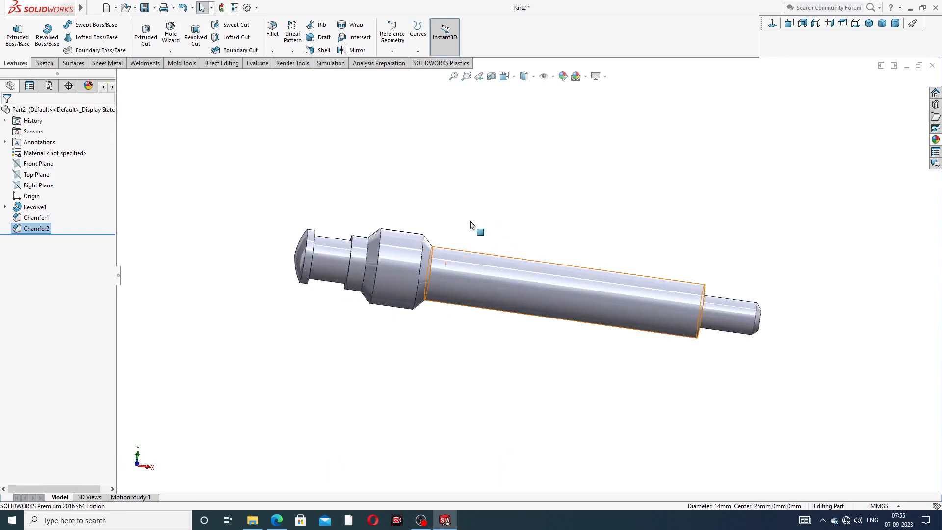
{"action": "middle_click_drag", "start_coordinate": [535, 281], "coordinate": [530, 251]}
{"action": "left_click", "coordinate": [277, 520]}
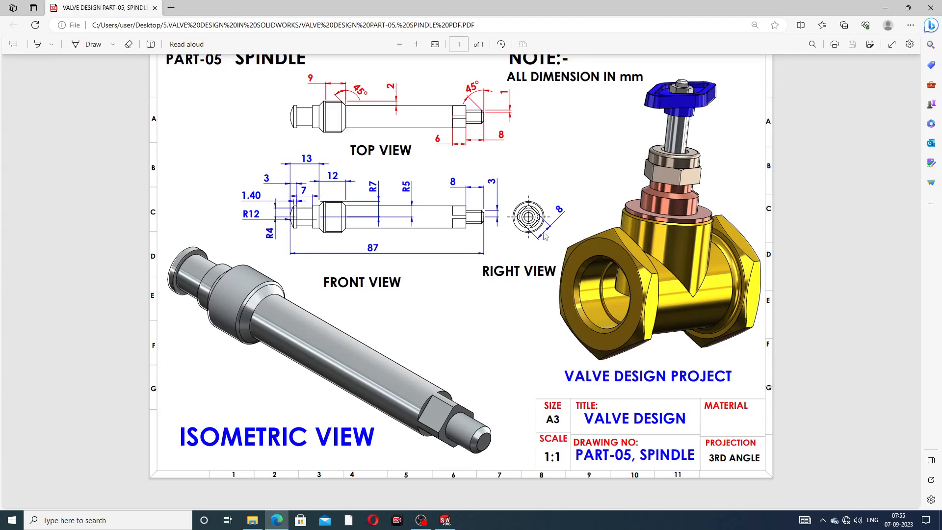
{"action": "left_click", "coordinate": [278, 523]}
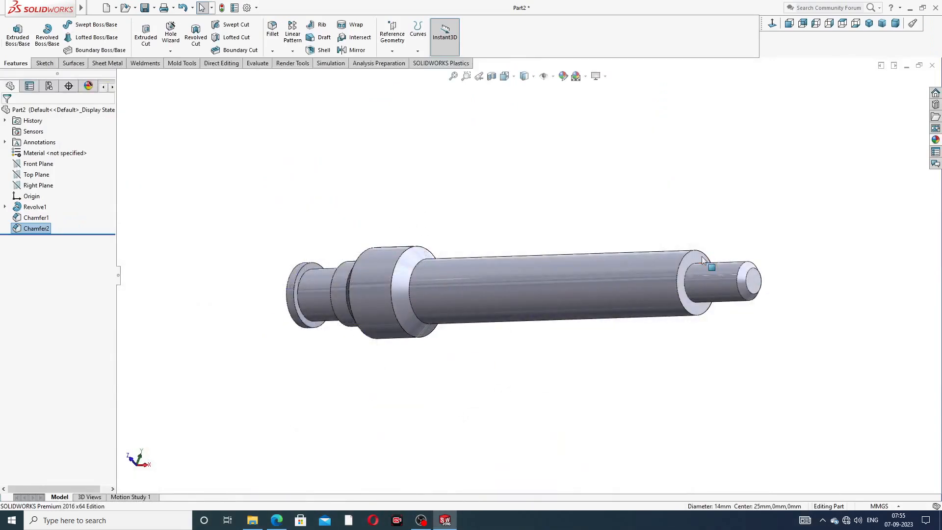
{"action": "left_click", "coordinate": [697, 256]}
{"action": "left_click", "coordinate": [746, 227]}
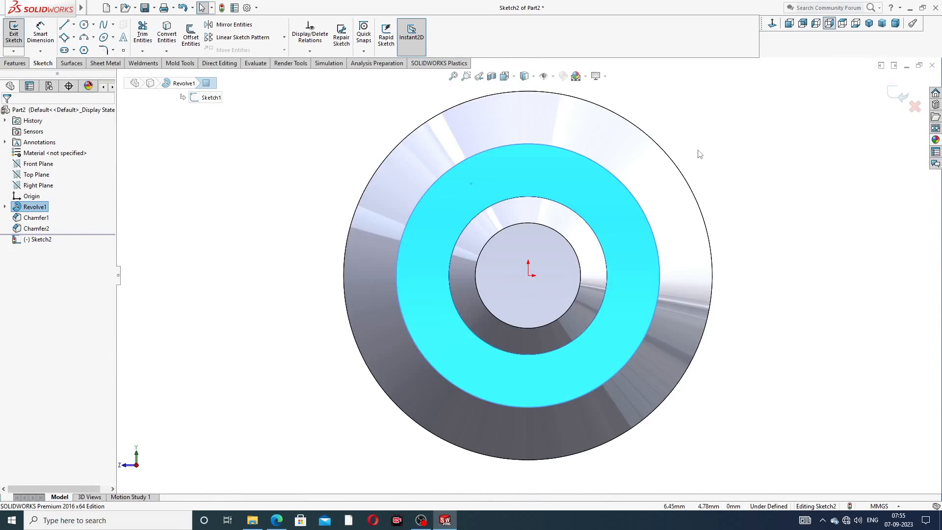
Sketch a tilted three-point corner rectangle about 5.6 mm wide around the spindle axis on the annular shoulder face
{"action": "left_click", "coordinate": [74, 37]}
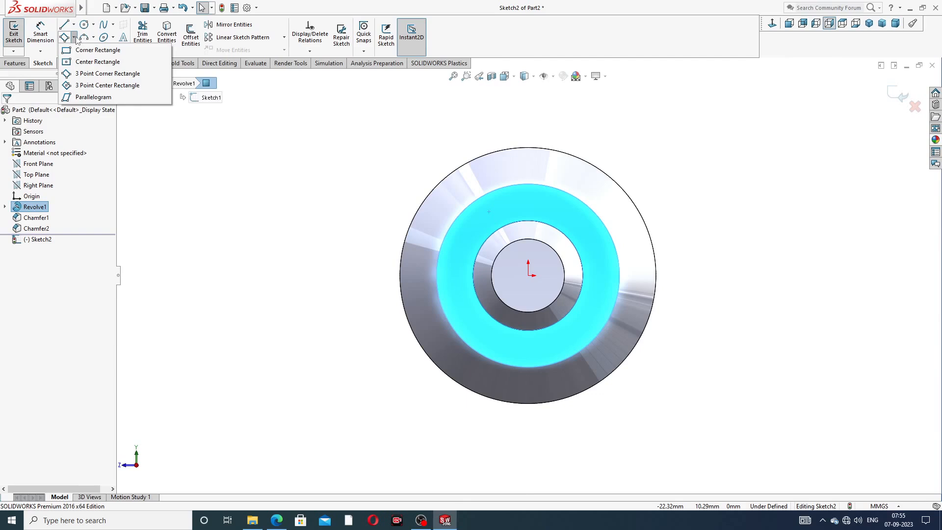
{"action": "left_click", "coordinate": [90, 74]}
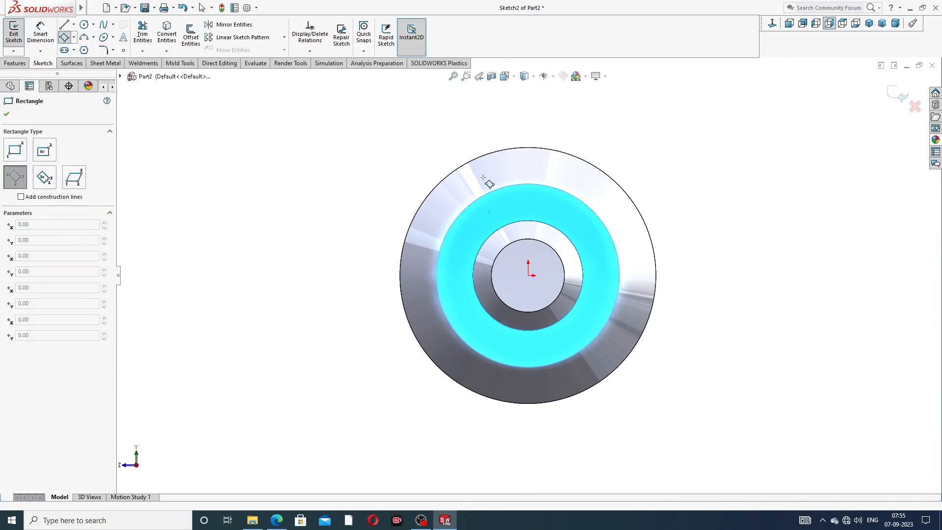
{"action": "left_click", "coordinate": [514, 201]}
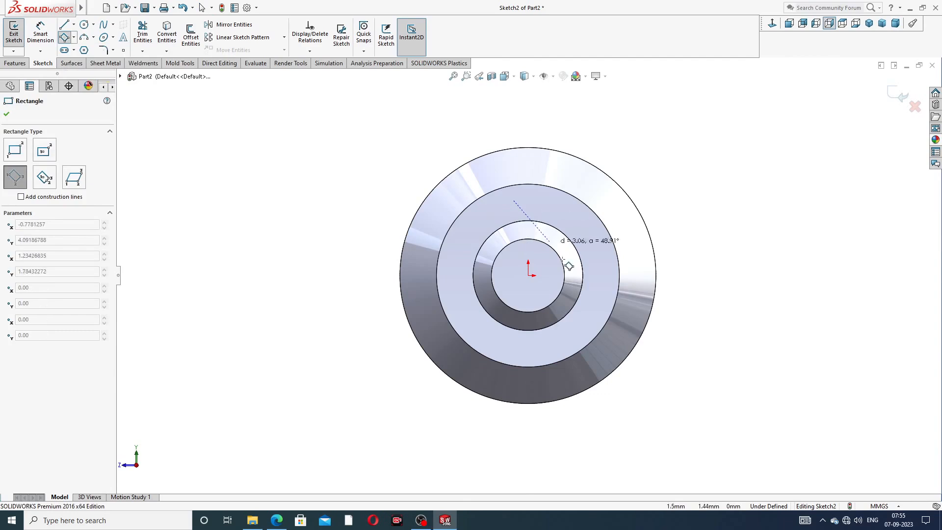
{"action": "left_click", "coordinate": [597, 300]}
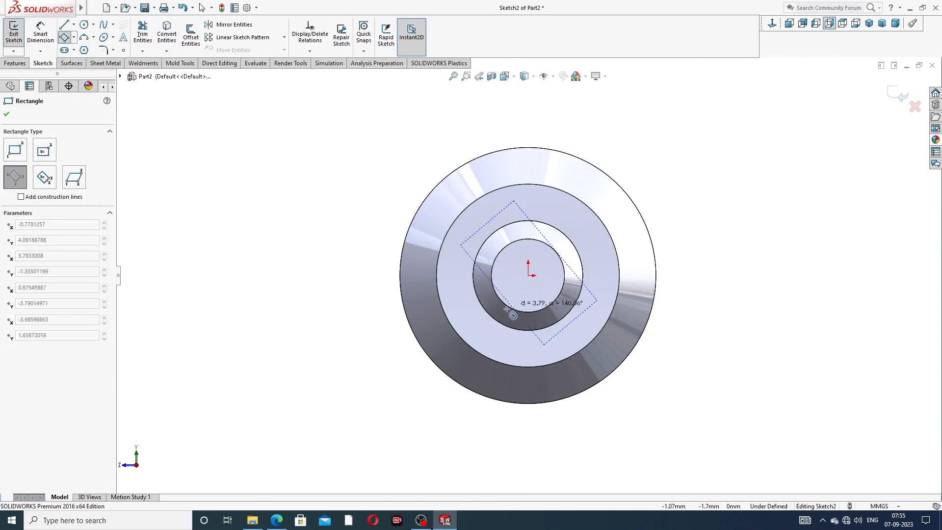
{"action": "left_click", "coordinate": [520, 365]}
{"action": "right_click", "coordinate": [674, 152]}
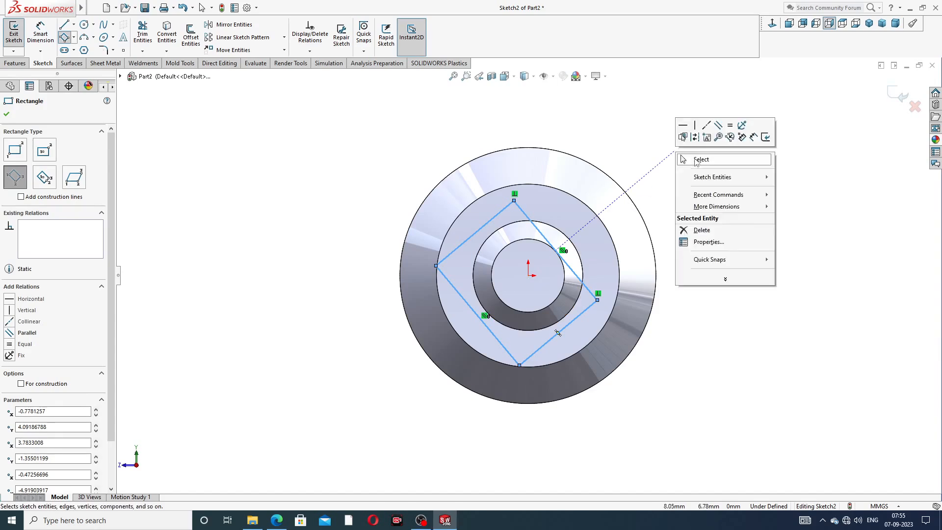
{"action": "left_click", "coordinate": [699, 159]}
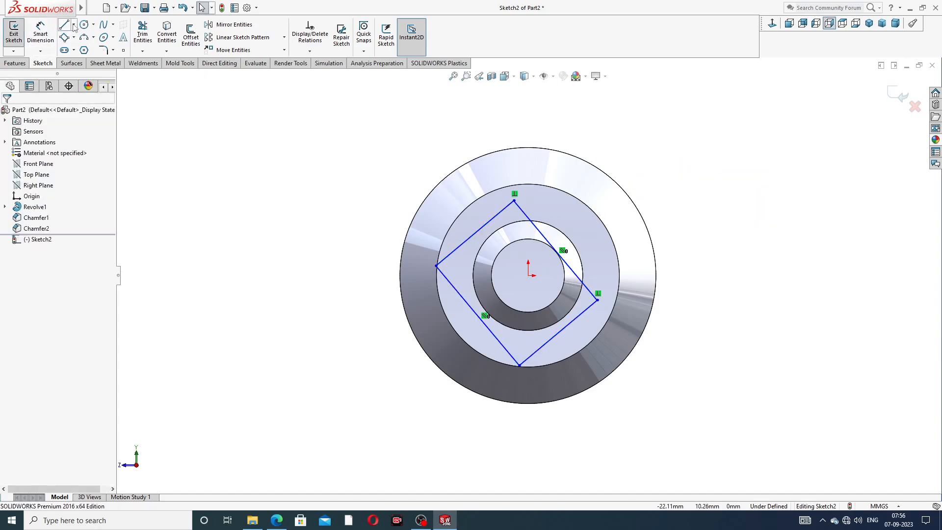
Draw two diagonal centerlines connecting the opposite corners of the tilted rectangle
{"action": "left_click", "coordinate": [73, 24]}
{"action": "left_click", "coordinate": [86, 47]}
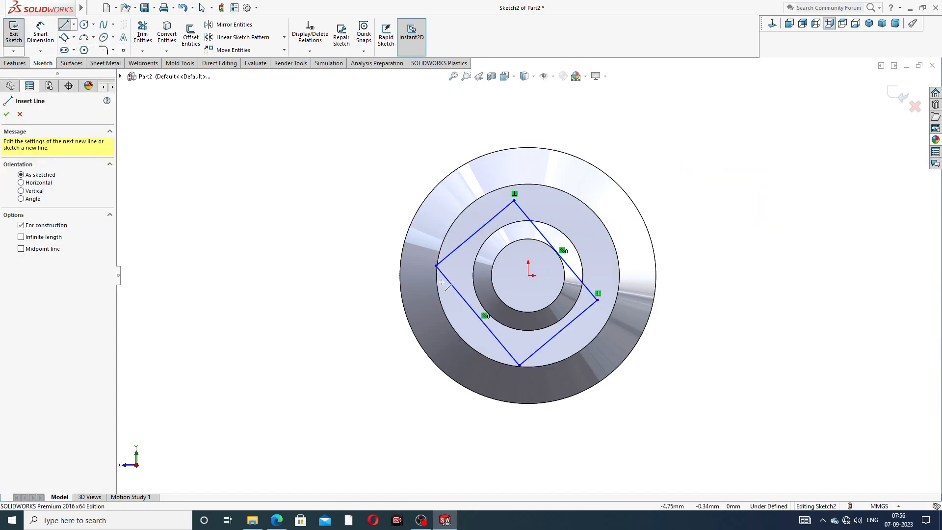
{"action": "left_click_drag", "start_coordinate": [436, 266], "coordinate": [598, 300]}
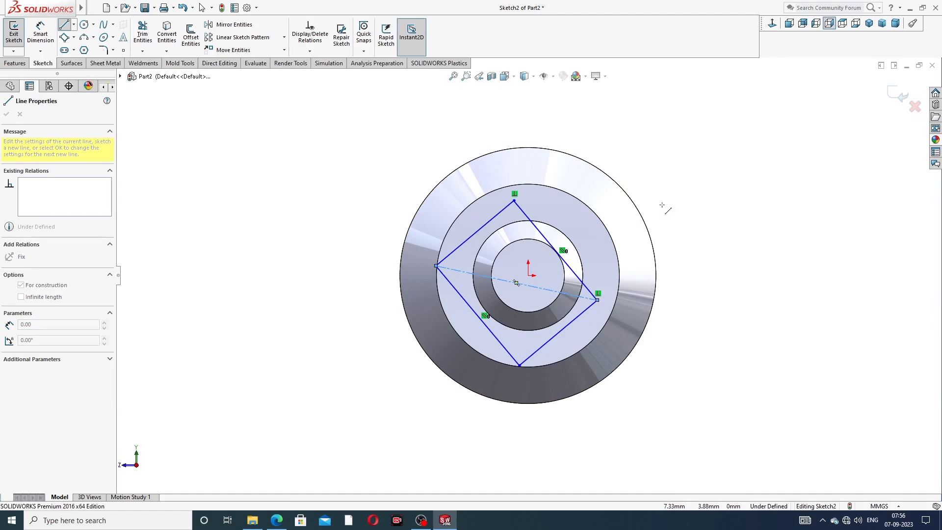
{"action": "left_click", "coordinate": [514, 200]}
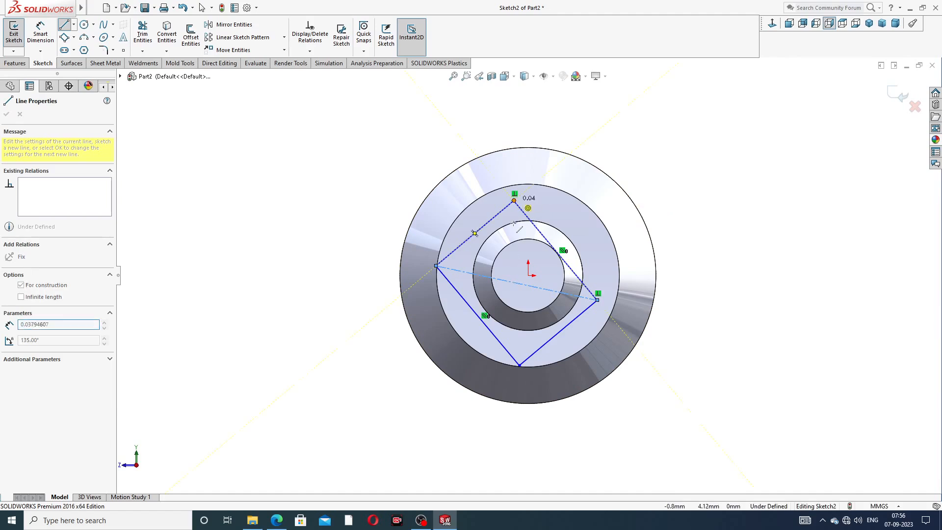
{"action": "left_click", "coordinate": [519, 365]}
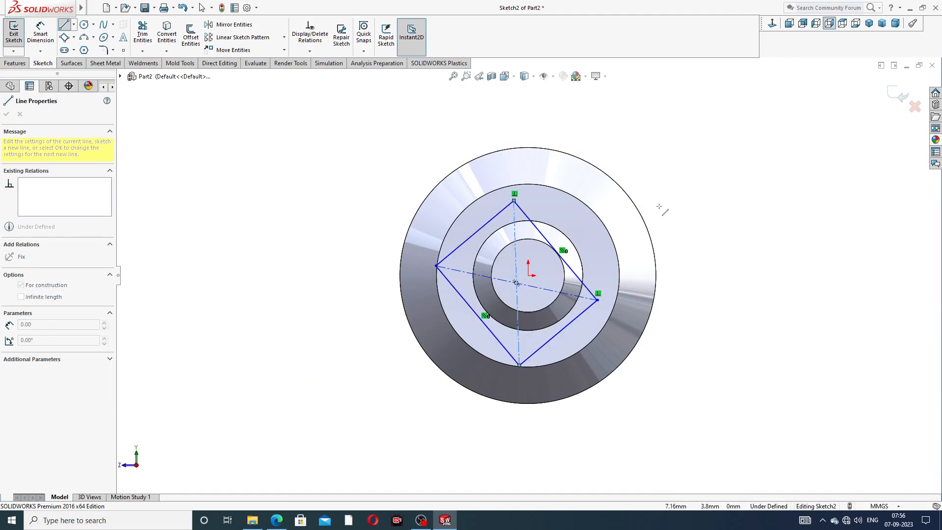
{"action": "right_click", "coordinate": [659, 173]}
{"action": "left_click", "coordinate": [672, 212]}
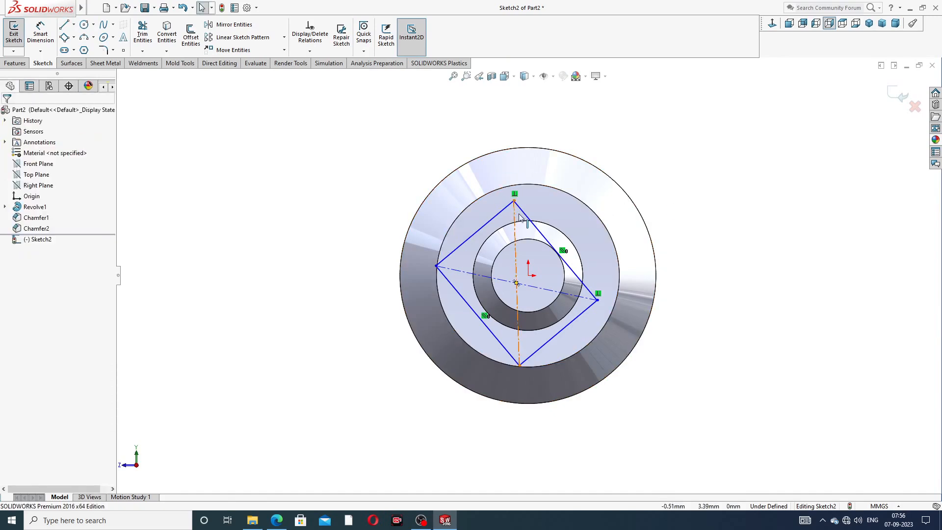
Make two adjacent sides of the rectangle equal and constrain its steep diagonal centerline to be vertical
{"action": "left_click", "coordinate": [493, 223]}
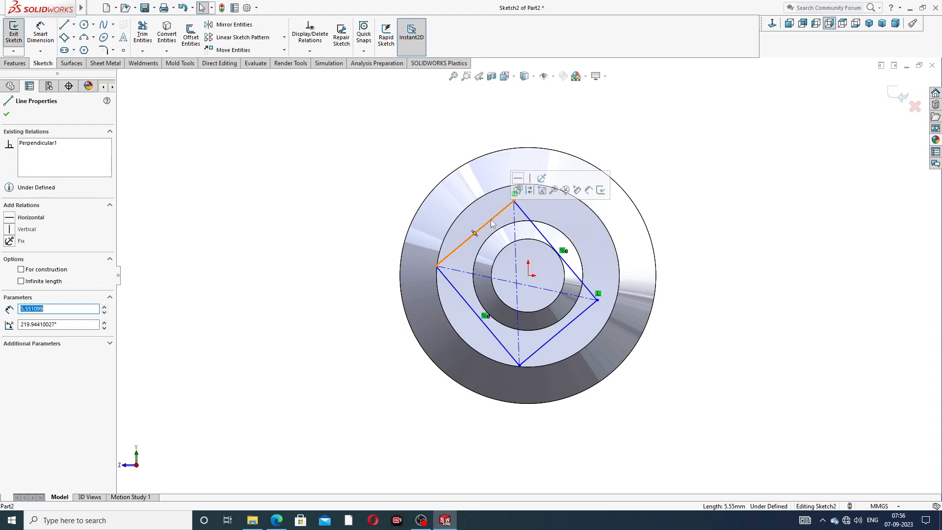
{"action": "left_click", "coordinate": [531, 222], "text": "ctrl"}
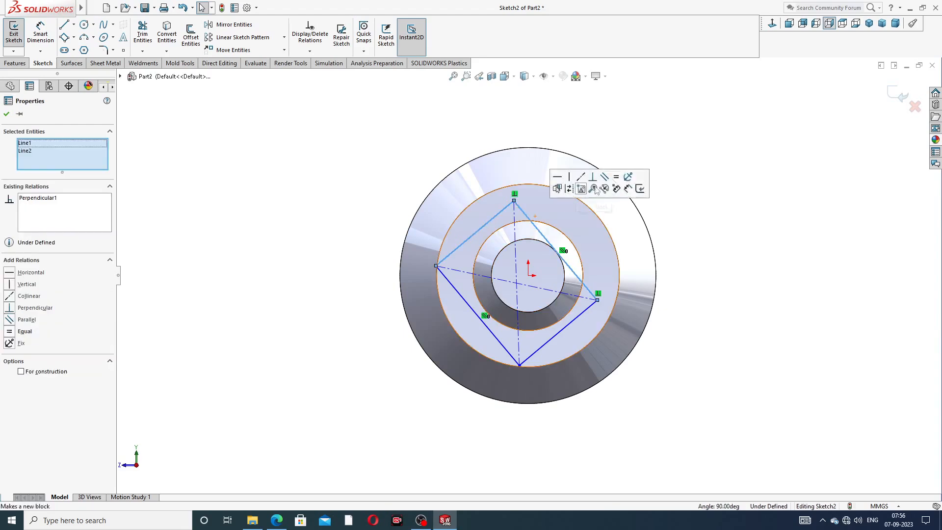
{"action": "left_click", "coordinate": [620, 178]}
{"action": "left_click", "coordinate": [682, 156]}
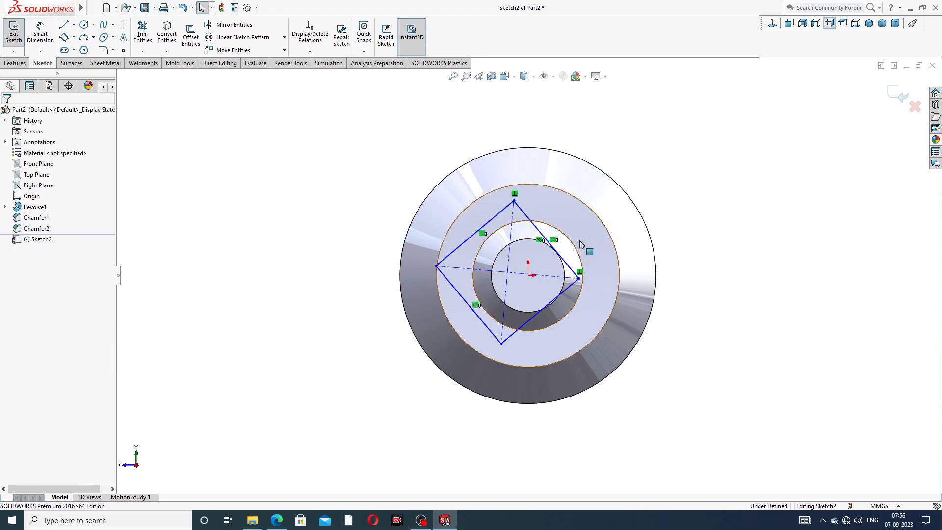
{"action": "left_click", "coordinate": [509, 261]}
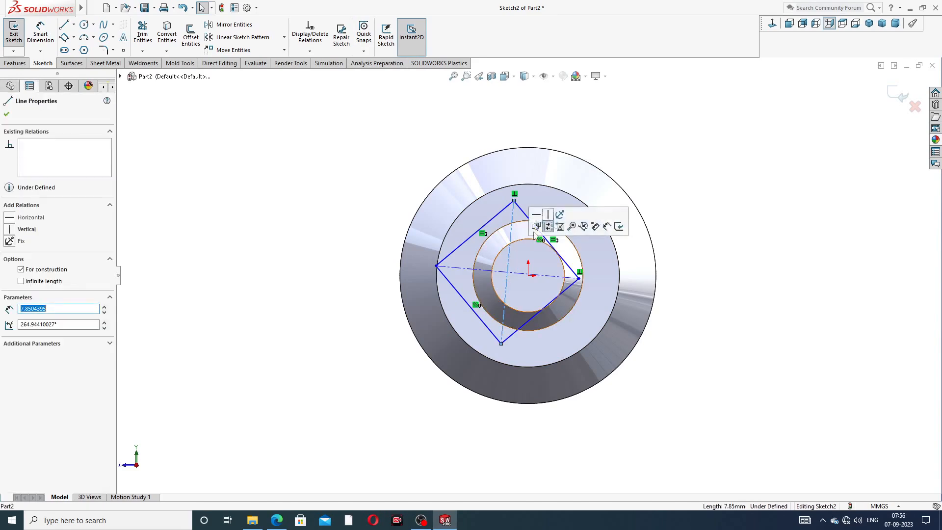
{"action": "left_click", "coordinate": [548, 214]}
{"action": "left_click", "coordinate": [659, 169]}
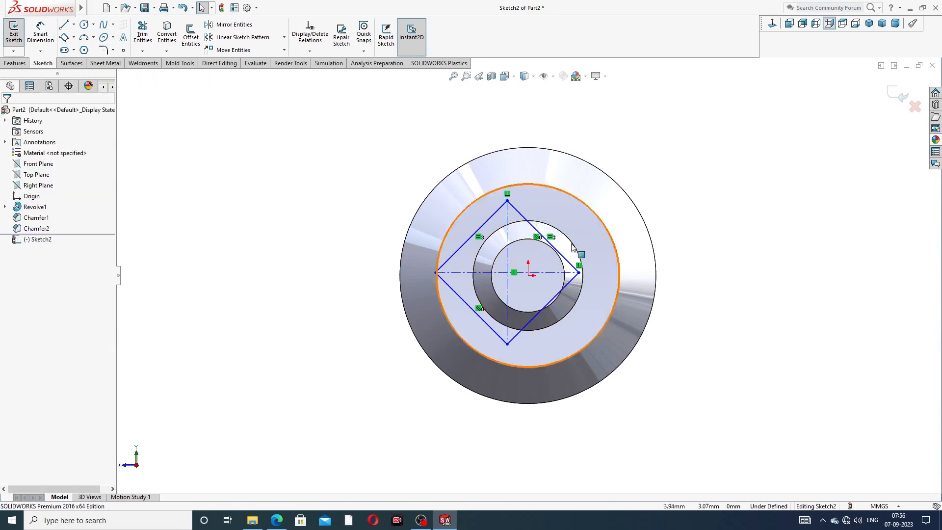
Centre the square on the spindle axis with a midpoint relation between the vertical diagonal and the origin
{"action": "left_click", "coordinate": [507, 260]}
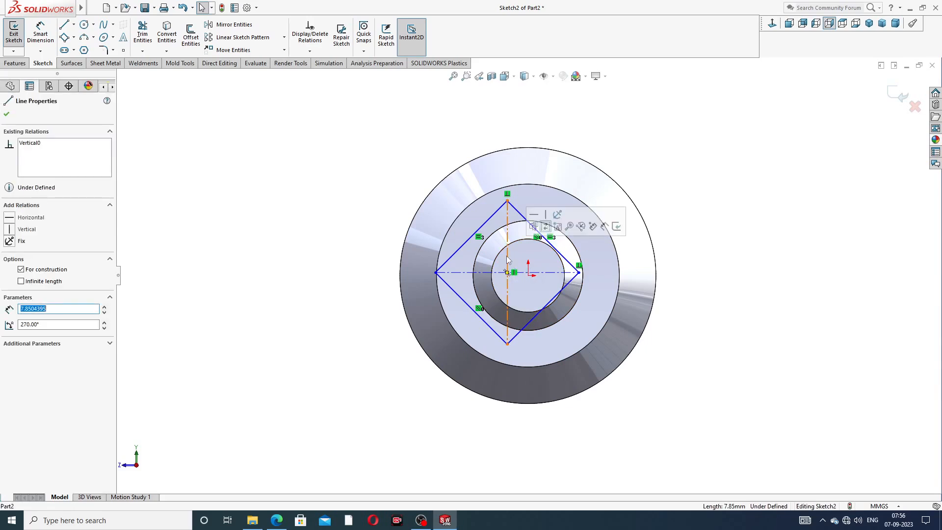
{"action": "left_click", "coordinate": [529, 276], "text": "ctrl"}
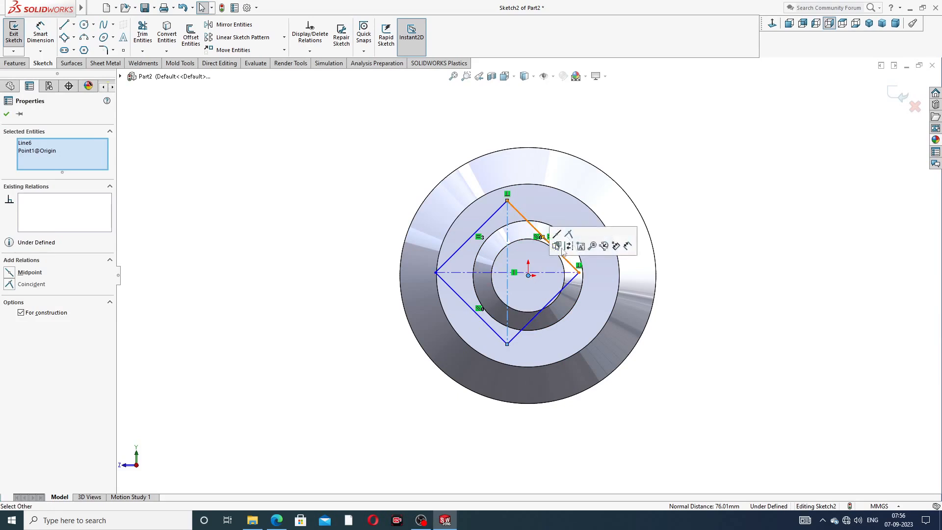
{"action": "left_click", "coordinate": [557, 245]}
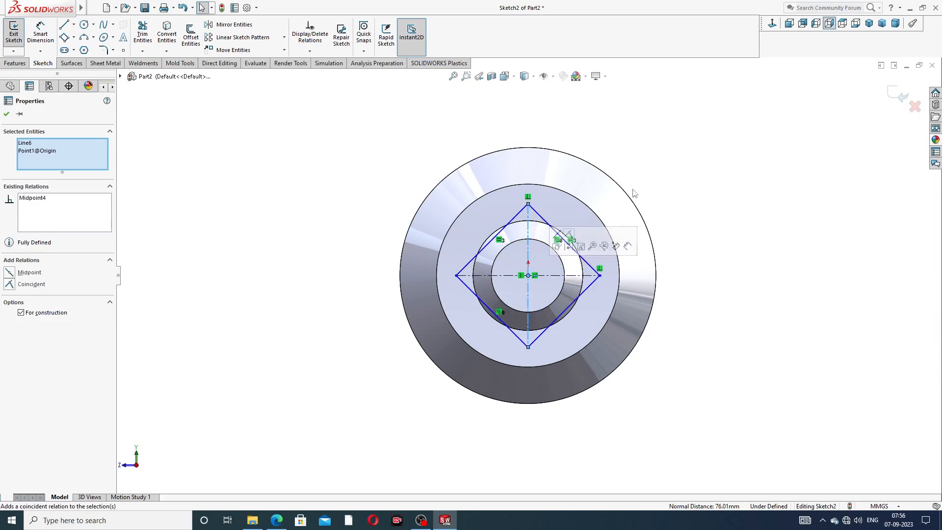
{"action": "left_click", "coordinate": [644, 183]}
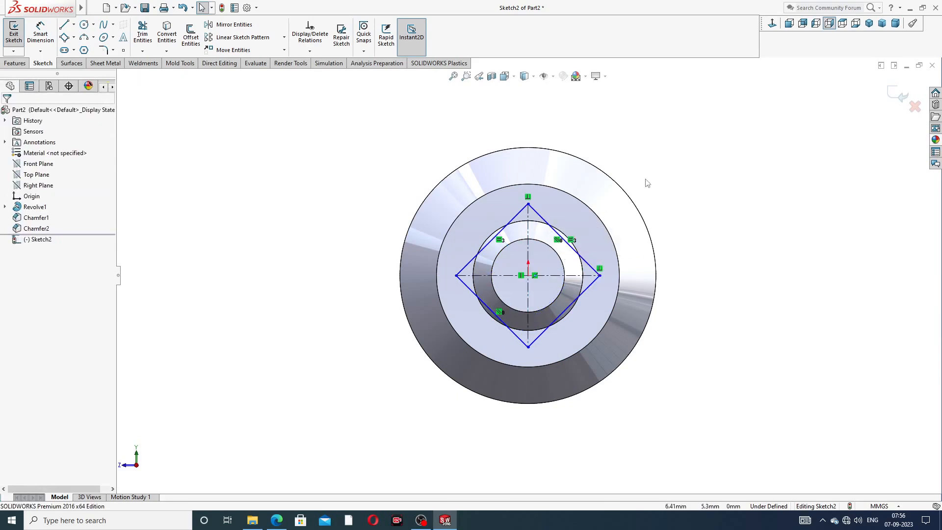
Dimension one side of the tilted square as 8 mm
{"action": "left_click", "coordinate": [41, 34]}
{"action": "left_click", "coordinate": [516, 220]}
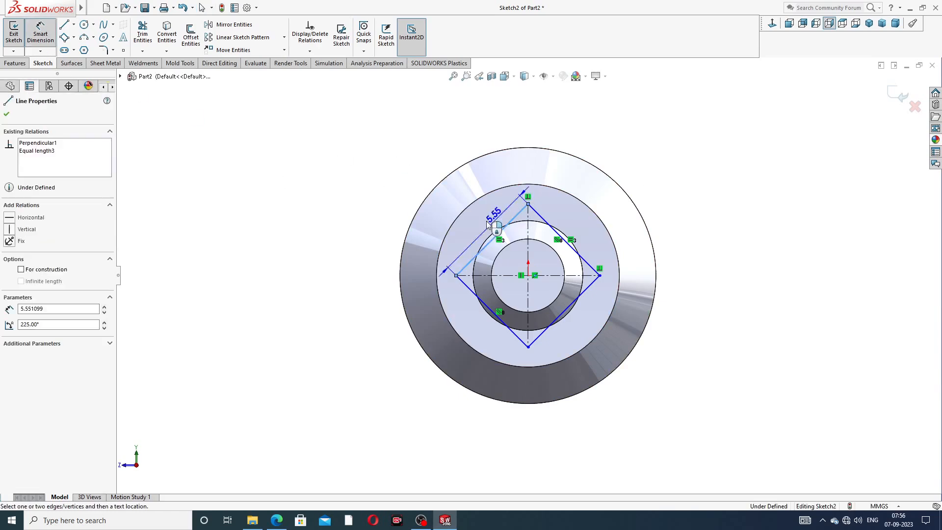
{"action": "left_click", "coordinate": [486, 222]}
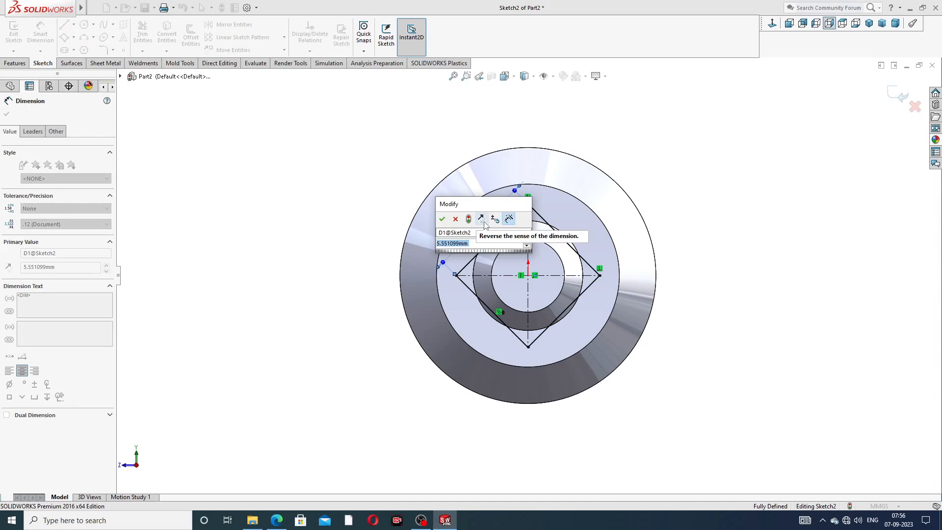
{"action": "type", "text": "8"}
{"action": "key", "text": "Return"}
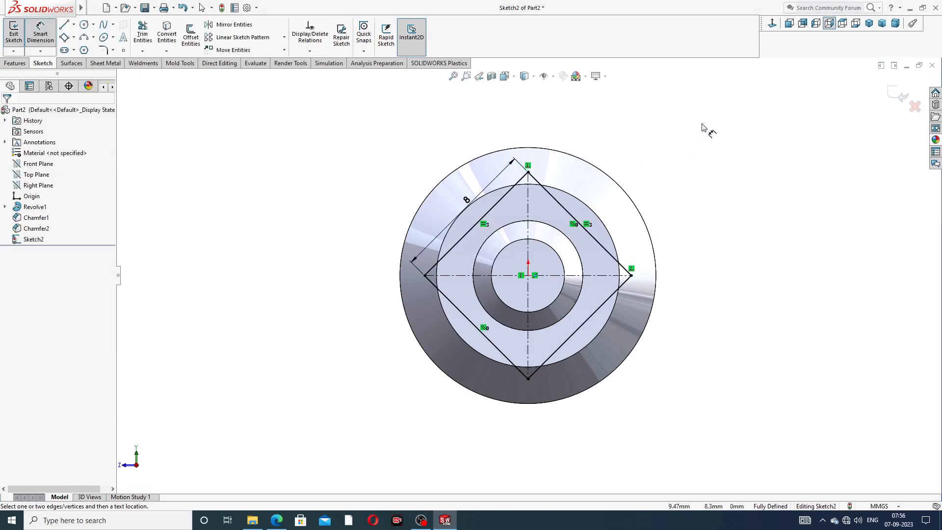
{"action": "right_click", "coordinate": [702, 125]}
{"action": "left_click", "coordinate": [729, 145]}
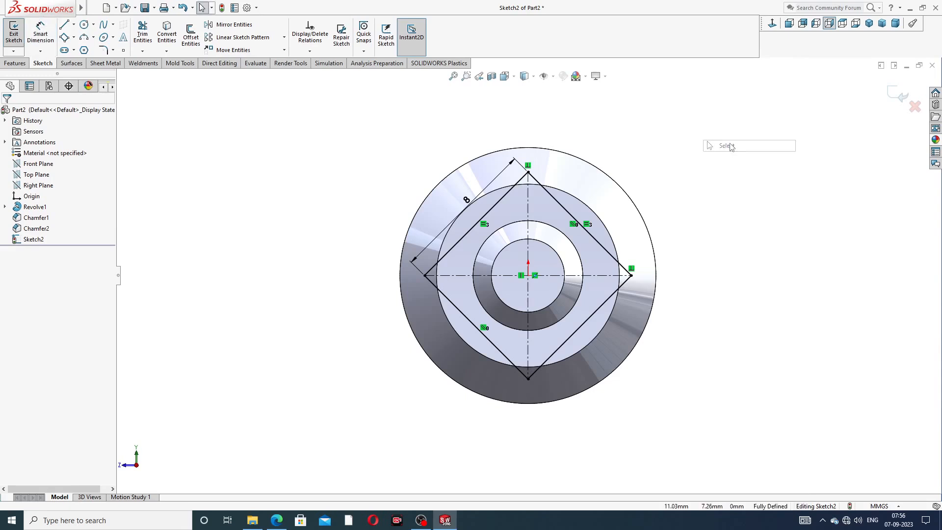
Cut-extrude the square sketch 7 mm blind with the side to cut flipped, leaving a square section beside the thin end
{"action": "left_click", "coordinate": [15, 63]}
{"action": "left_click", "coordinate": [146, 35]}
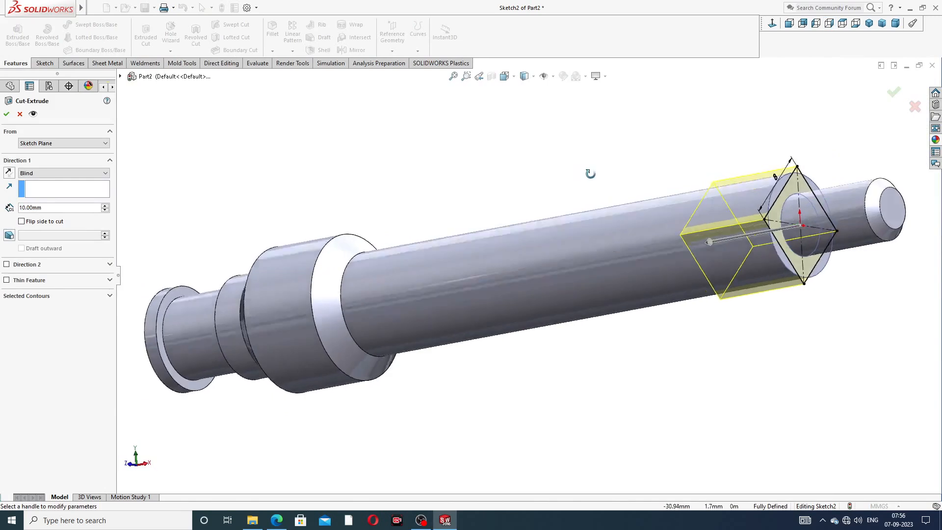
{"action": "left_click_drag", "start_coordinate": [45, 208], "coordinate": [15, 206]}
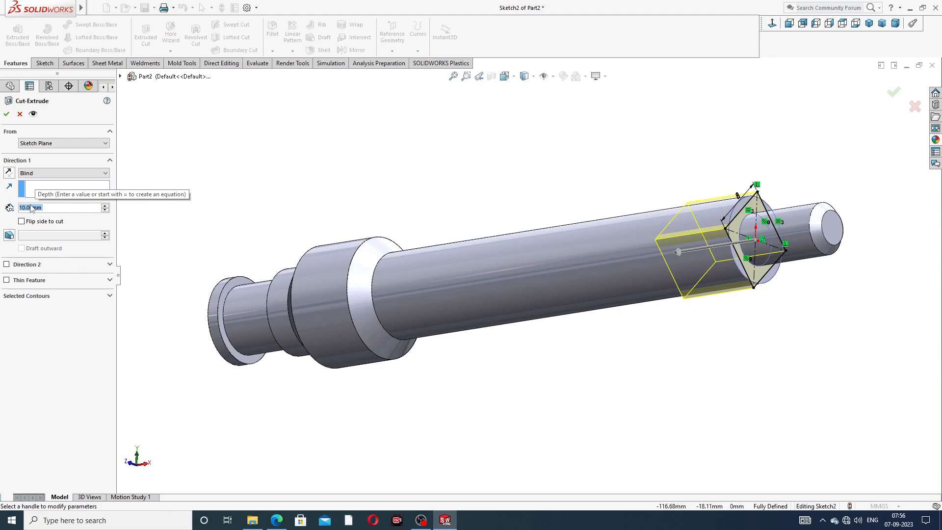
{"action": "type", "text": "7"}
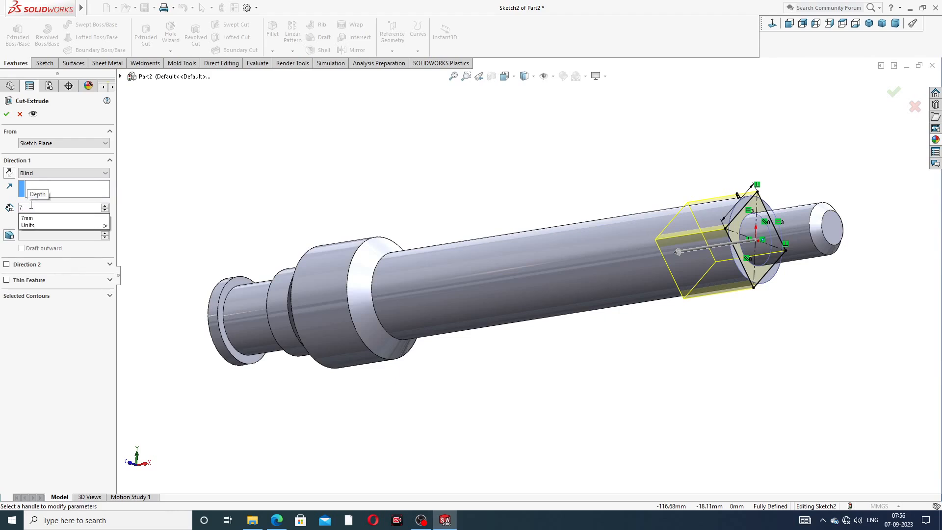
{"action": "key", "text": "Return"}
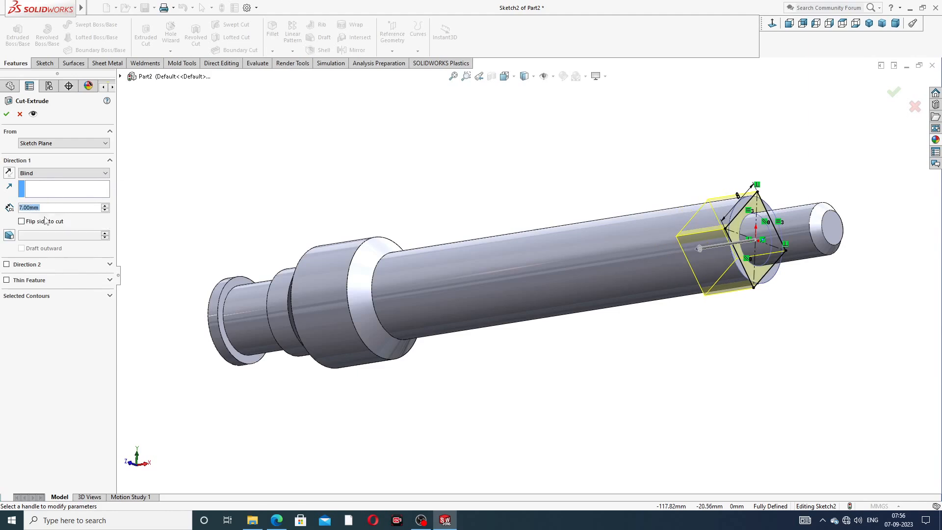
{"action": "left_click", "coordinate": [22, 222]}
{"action": "left_click", "coordinate": [7, 115]}
Apply the chromium plate appearance to the whole spindle and show it in isometric view
{"action": "middle_click_drag", "start_coordinate": [518, 205], "coordinate": [646, 119]}
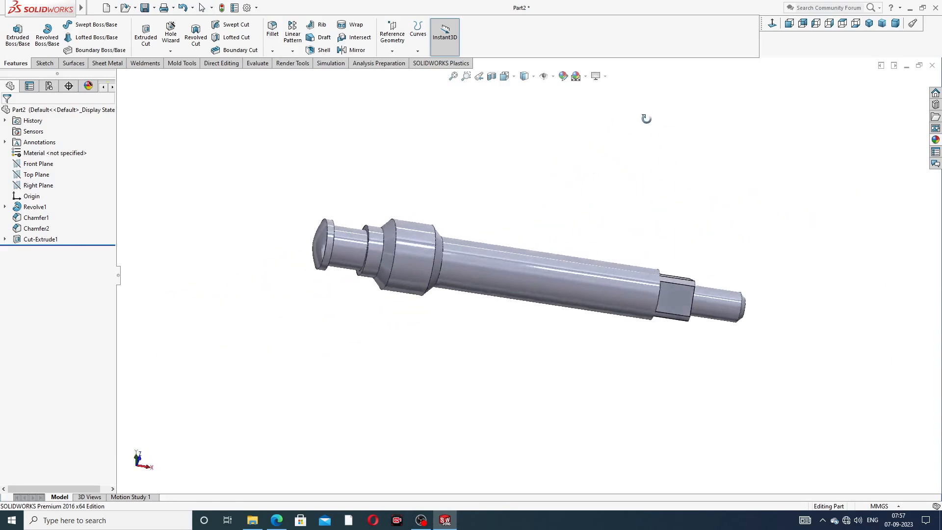
{"action": "scroll", "coordinate": [612, 260], "scroll_direction": "down", "scroll_amount": 2}
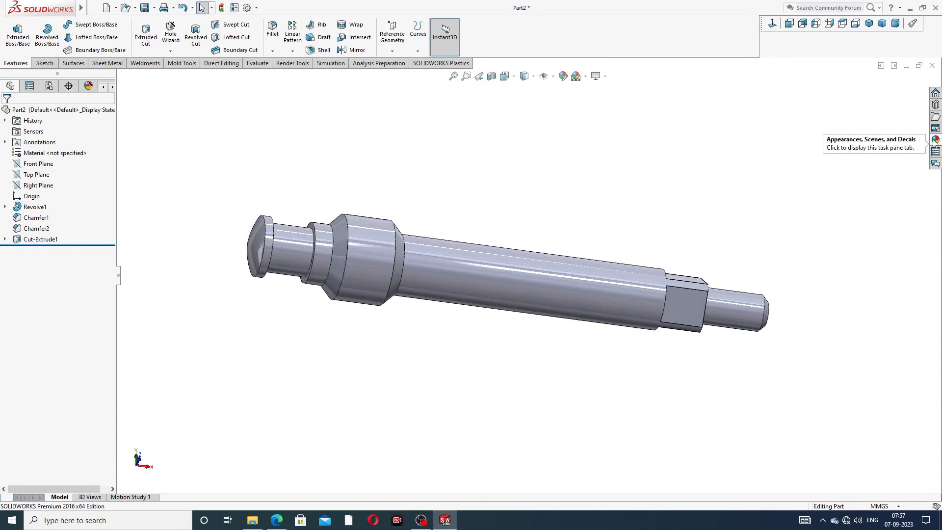
{"action": "left_click", "coordinate": [936, 139]}
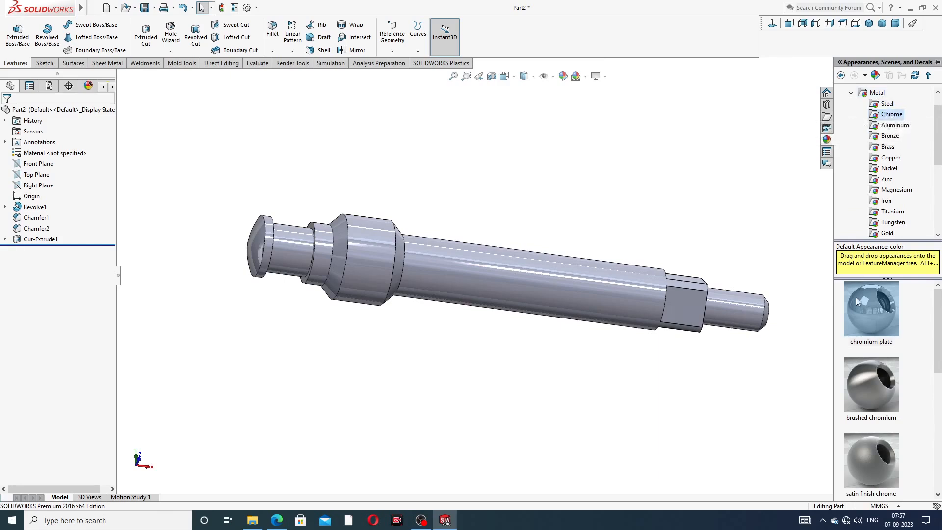
{"action": "double_click", "coordinate": [864, 313]}
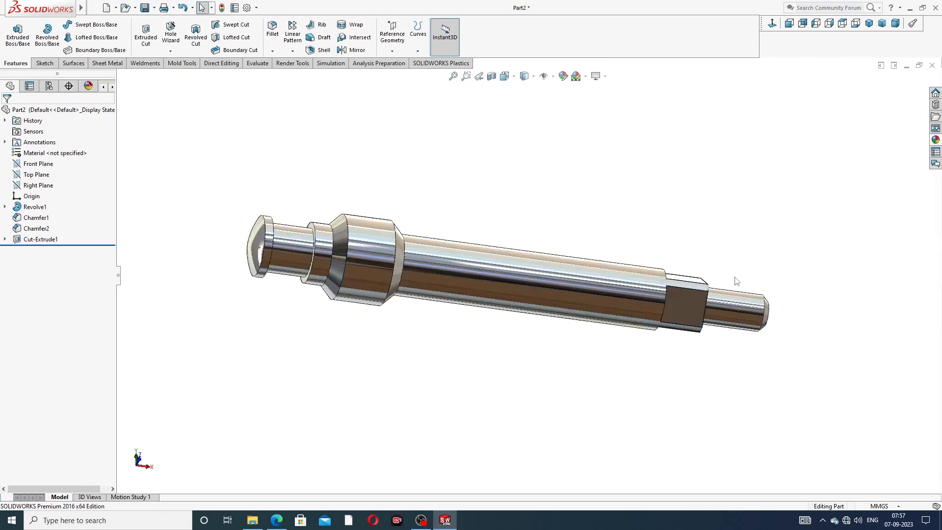
{"action": "middle_click_drag", "start_coordinate": [737, 281], "coordinate": [711, 214]}
{"action": "scroll", "coordinate": [748, 270], "scroll_direction": "down", "scroll_amount": 1}
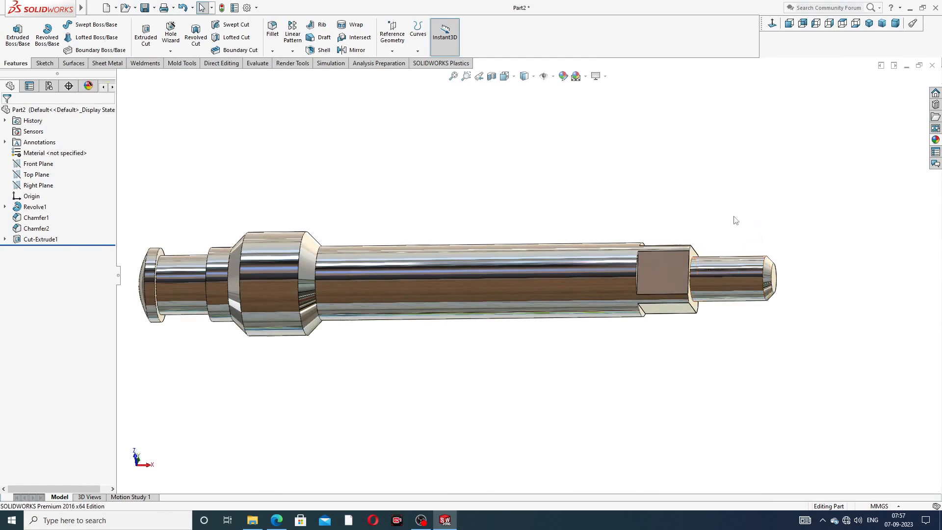
{"action": "scroll", "coordinate": [736, 220], "scroll_direction": "up", "scroll_amount": 2}
{"action": "middle_click_drag", "start_coordinate": [730, 271], "coordinate": [653, 272]}
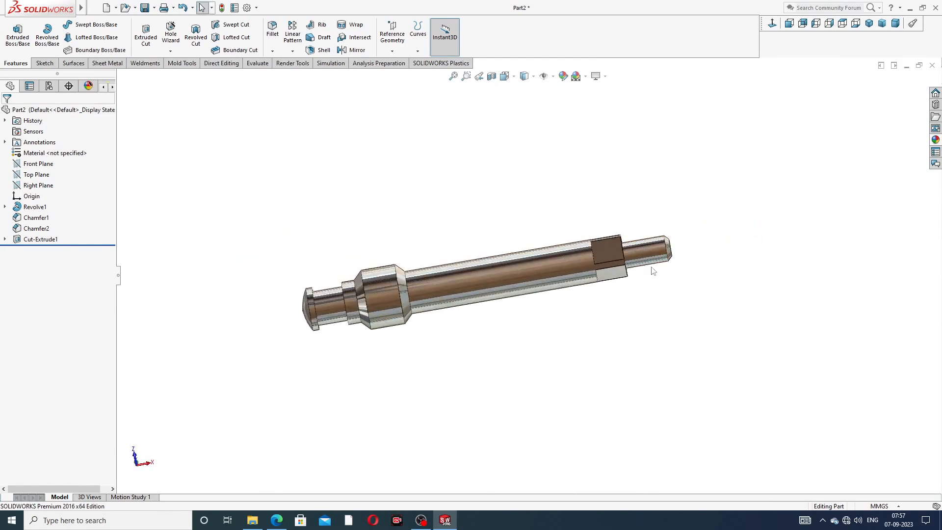
{"action": "left_click", "coordinate": [869, 24]}
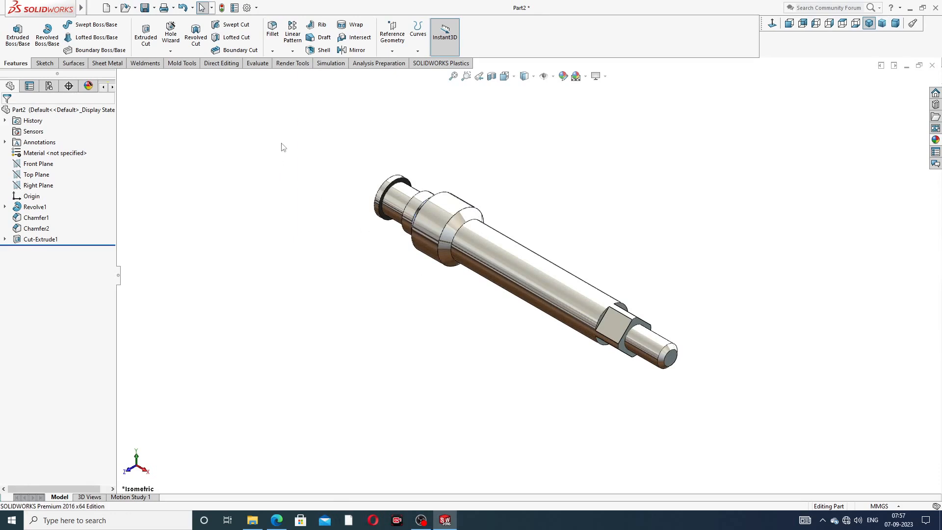
Turn on shaded cosmetic threads in the part's detailing document properties
{"action": "left_click", "coordinate": [248, 8]}
{"action": "left_click", "coordinate": [338, 95]}
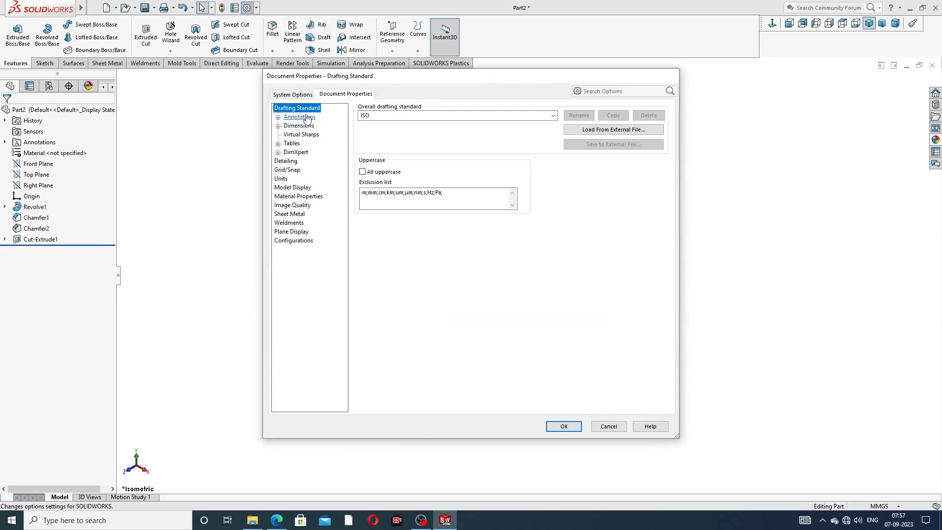
{"action": "left_click", "coordinate": [287, 161]}
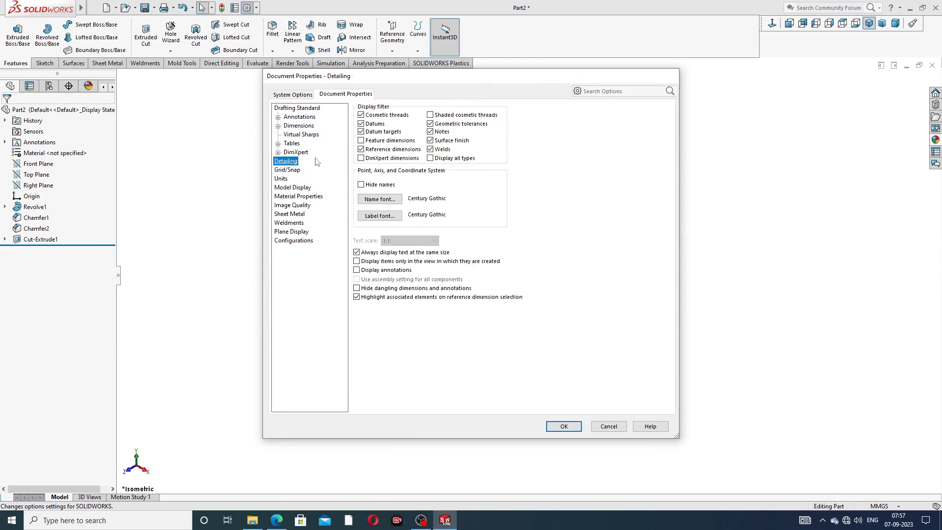
{"action": "left_click", "coordinate": [433, 115]}
{"action": "left_click", "coordinate": [564, 426]}
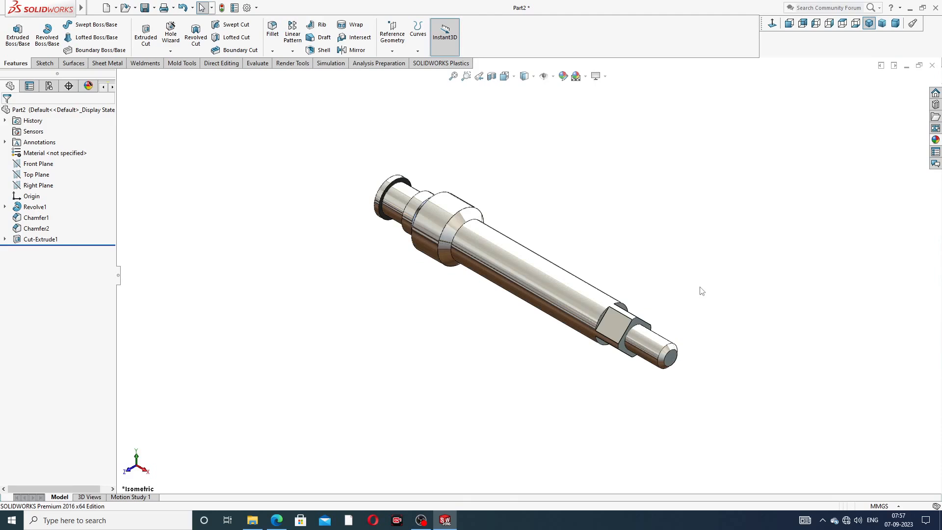
Start a cosmetic thread annotation on the circular edge where the spindle's thin end meets its chamfer
{"action": "middle_click_drag", "start_coordinate": [665, 375], "coordinate": [679, 334]}
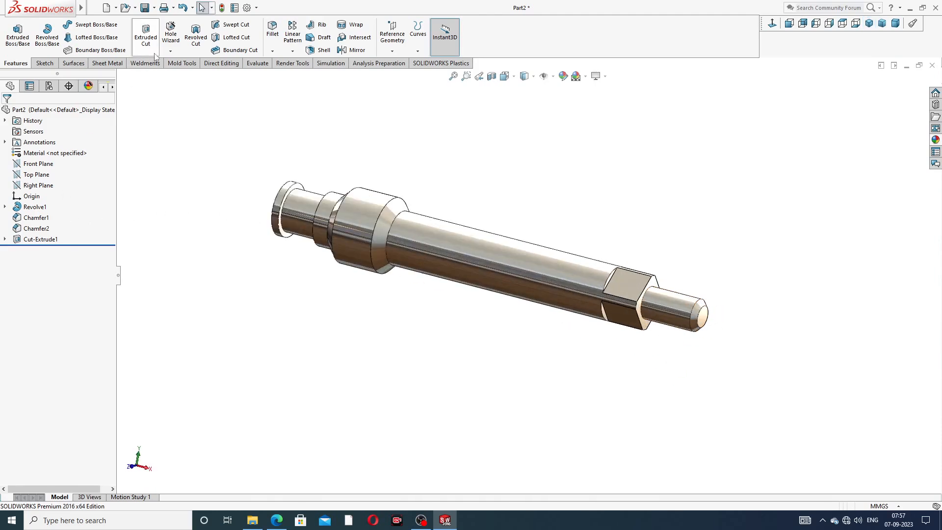
{"action": "left_click", "coordinate": [171, 51]}
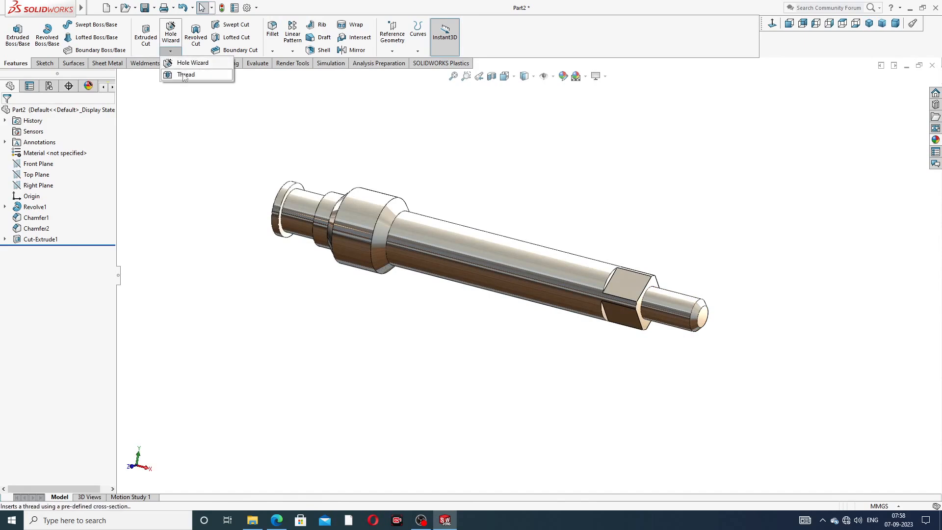
{"action": "mouse_move", "coordinate": [81, 8]}
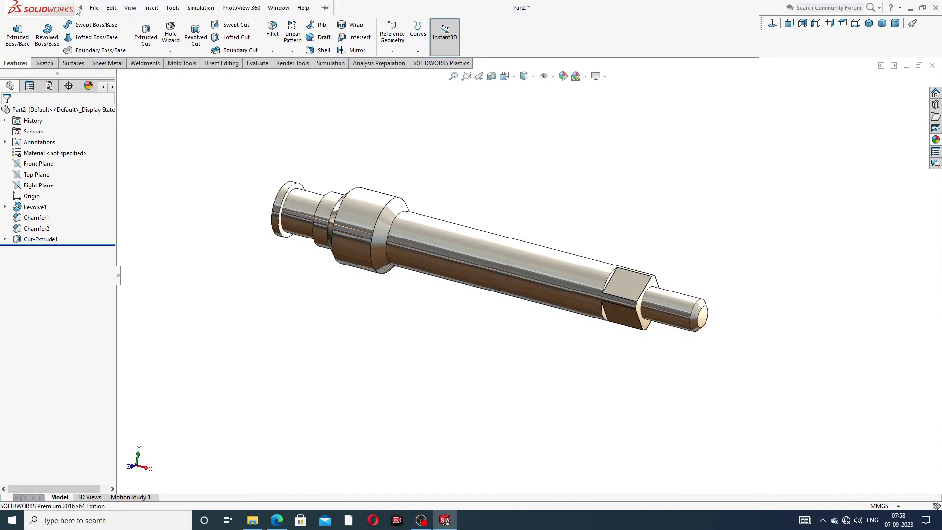
{"action": "left_click", "coordinate": [151, 8]}
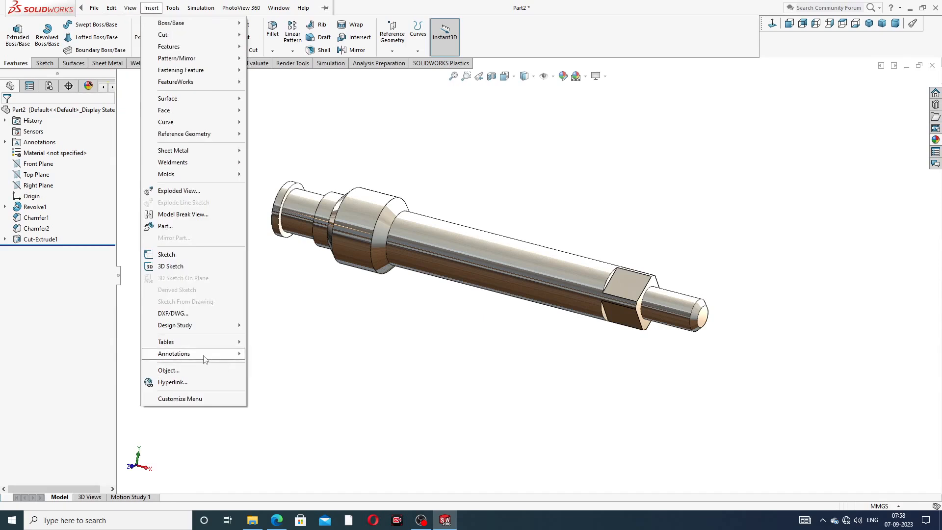
{"action": "mouse_move", "coordinate": [206, 358]}
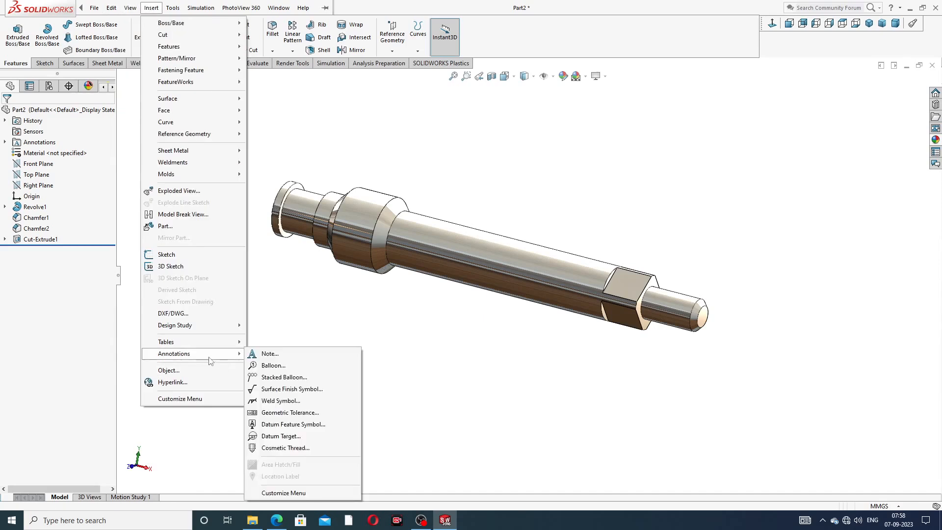
{"action": "left_click", "coordinate": [289, 448]}
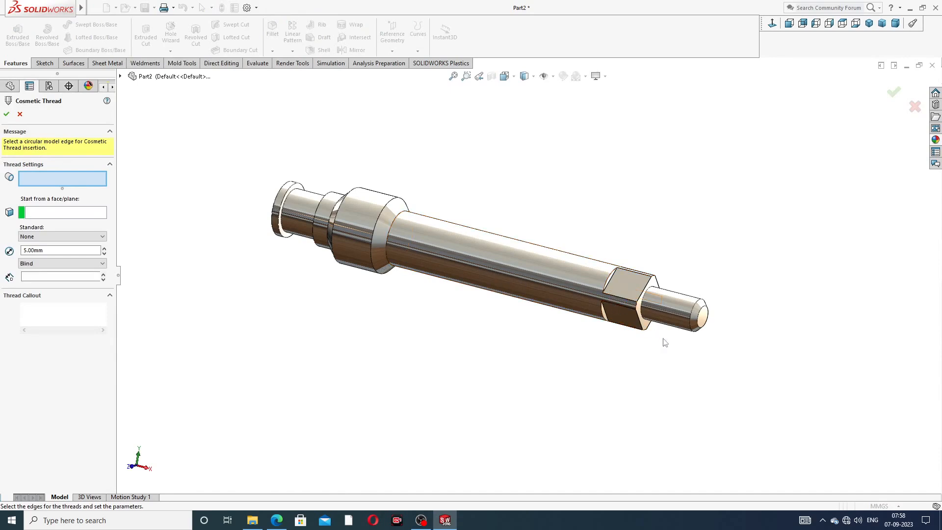
{"action": "scroll", "coordinate": [667, 319], "scroll_direction": "down", "scroll_amount": 5}
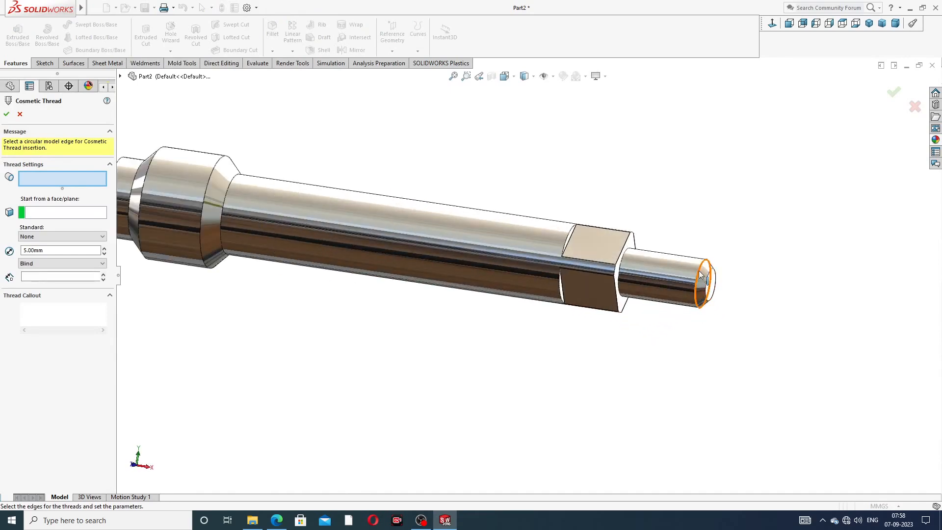
{"action": "left_click", "coordinate": [701, 275]}
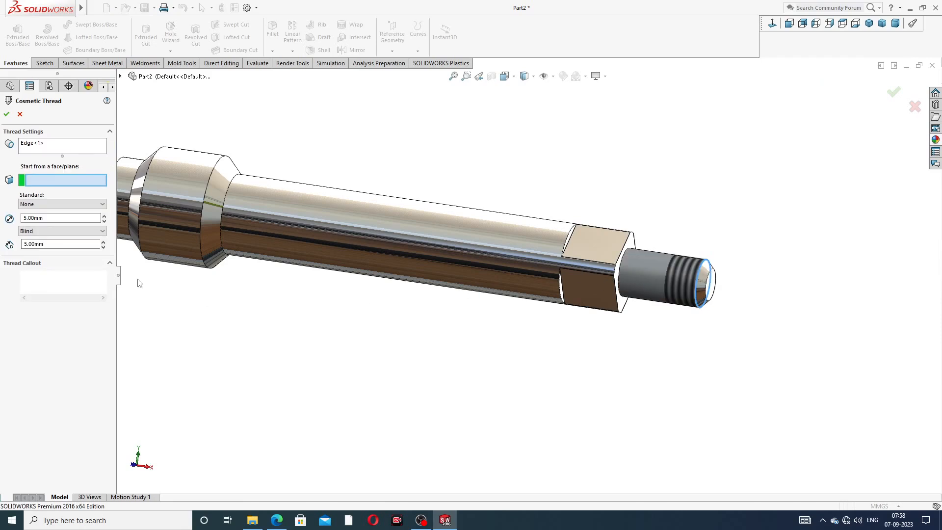
Try to set the cosmetic thread's minor diameter to 8 mm with a blind end condition
{"action": "double_click", "coordinate": [54, 218]}
{"action": "type", "text": "8"}
{"action": "key", "text": "Return"}
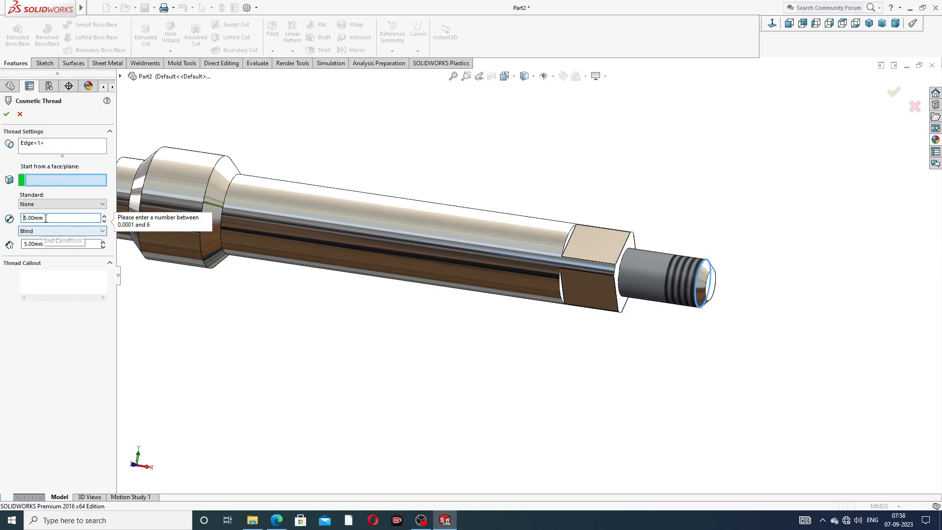
{"action": "left_click", "coordinate": [41, 234]}
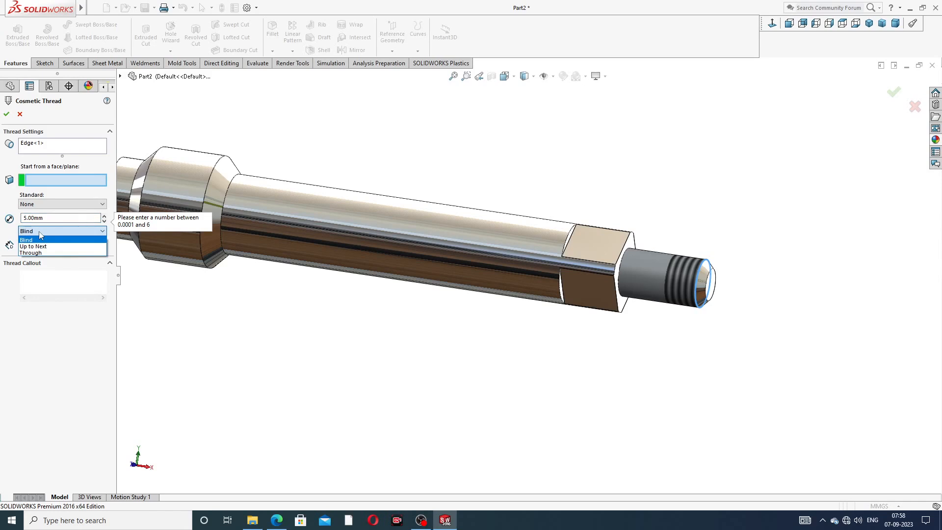
{"action": "left_click", "coordinate": [41, 239]}
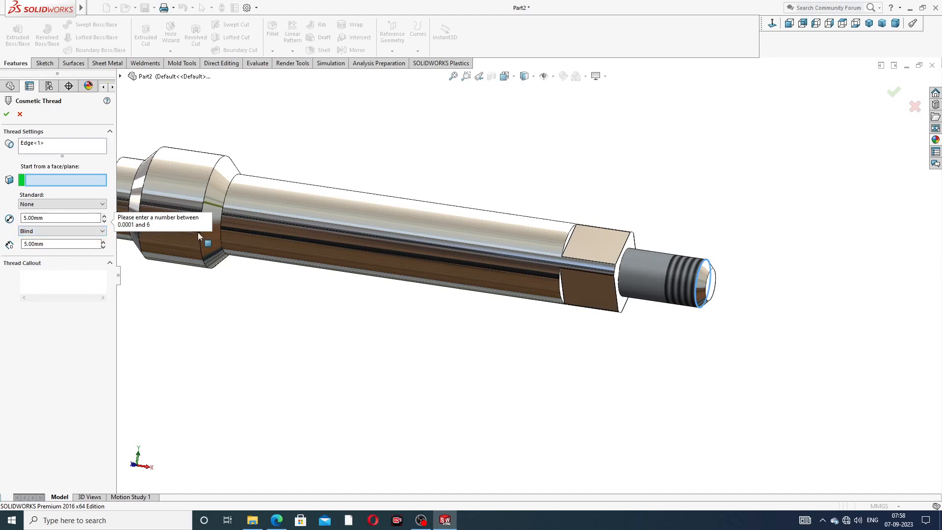
Set the cosmetic thread's minor diameter to 5.5 mm, start it from the spindle's thin end face, and create it 5 mm blind
{"action": "left_click_drag", "start_coordinate": [49, 219], "coordinate": [1, 219]}
{"action": "type", "text": "5.5"}
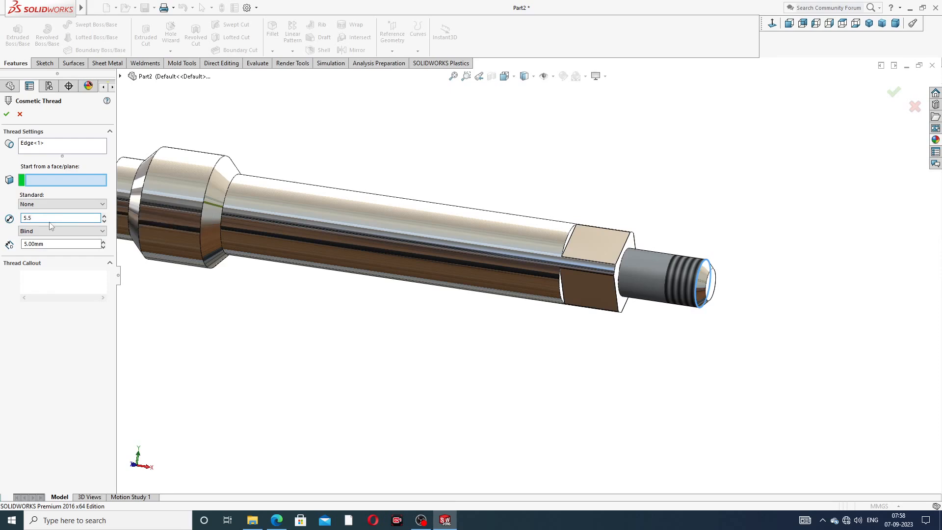
{"action": "middle_click_drag", "start_coordinate": [696, 231], "coordinate": [717, 255]}
{"action": "left_click", "coordinate": [697, 253]}
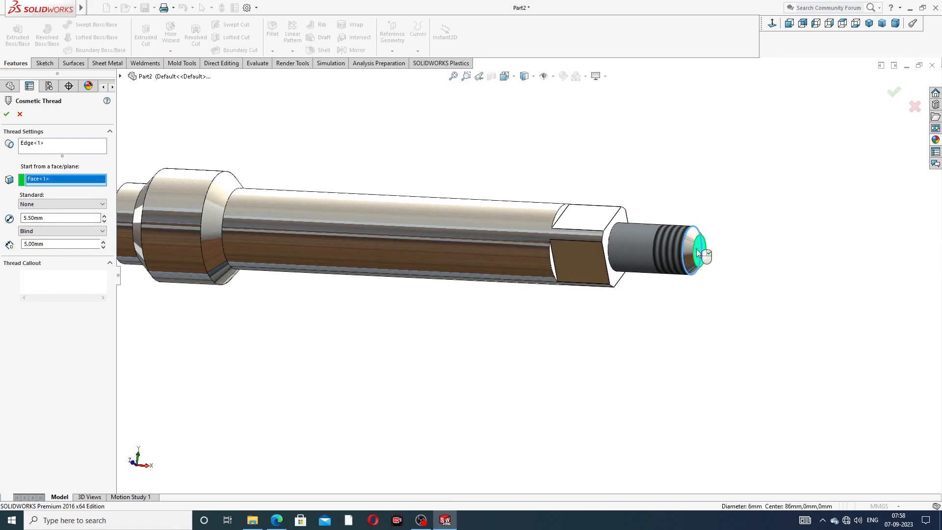
{"action": "scroll", "coordinate": [647, 243], "scroll_direction": "down", "scroll_amount": 2}
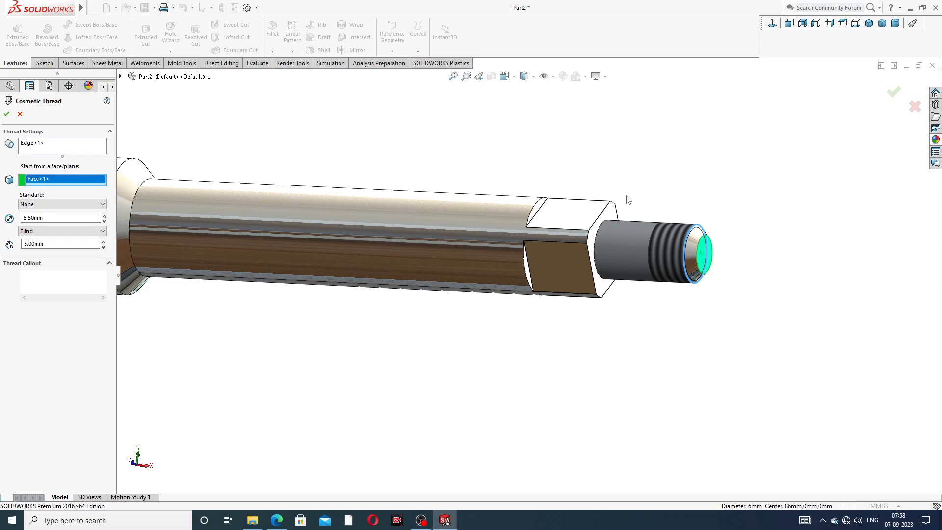
{"action": "mouse_move", "coordinate": [633, 230]}
{"action": "middle_mouse_down"}
{"action": "mouse_move", "coordinate": [589, 230]}
{"action": "mouse_move", "coordinate": [624, 231]}
{"action": "middle_mouse_up"}
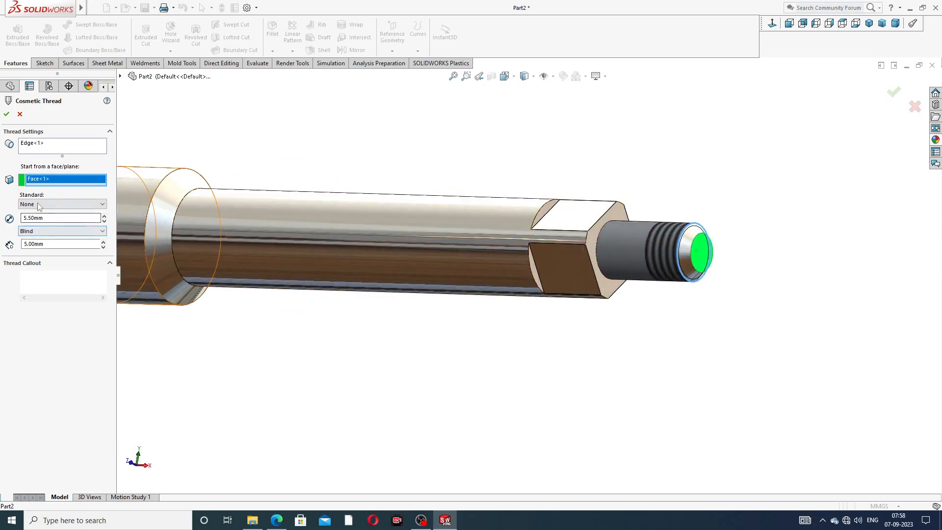
{"action": "left_click", "coordinate": [7, 116]}
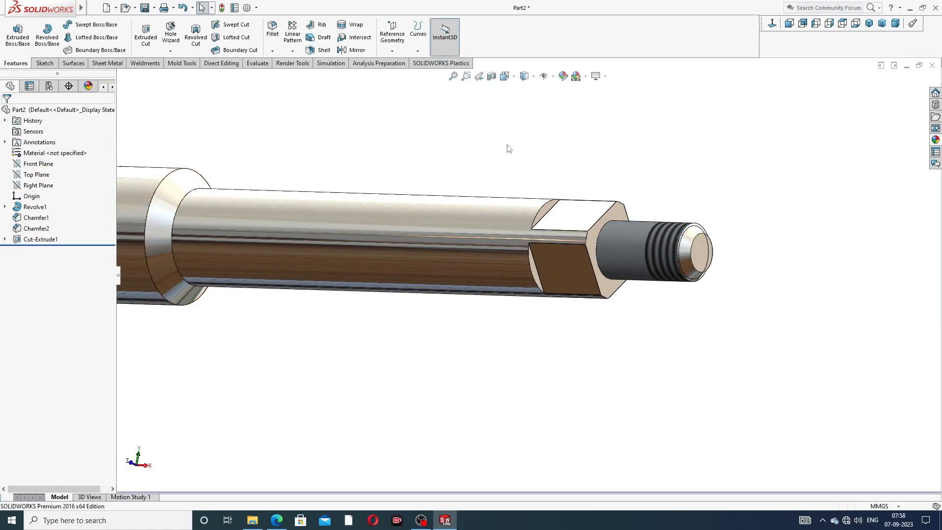
Examine the threaded spindle from several sides and return it to isometric view
{"action": "scroll", "coordinate": [509, 145], "scroll_direction": "up", "scroll_amount": 3}
{"action": "middle_click_drag", "start_coordinate": [430, 200], "coordinate": [461, 175]}
{"action": "scroll", "coordinate": [372, 278], "scroll_direction": "down", "scroll_amount": 2}
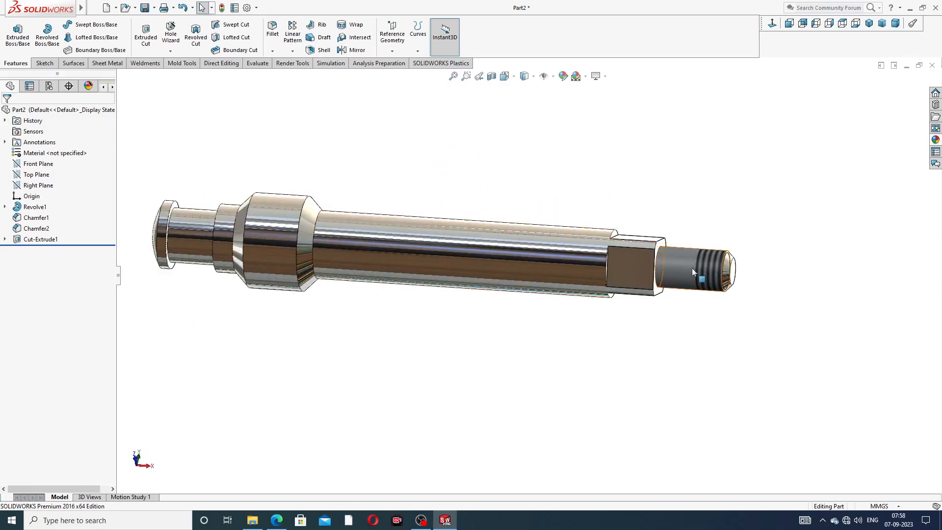
{"action": "middle_click_drag", "start_coordinate": [555, 281], "coordinate": [534, 205]}
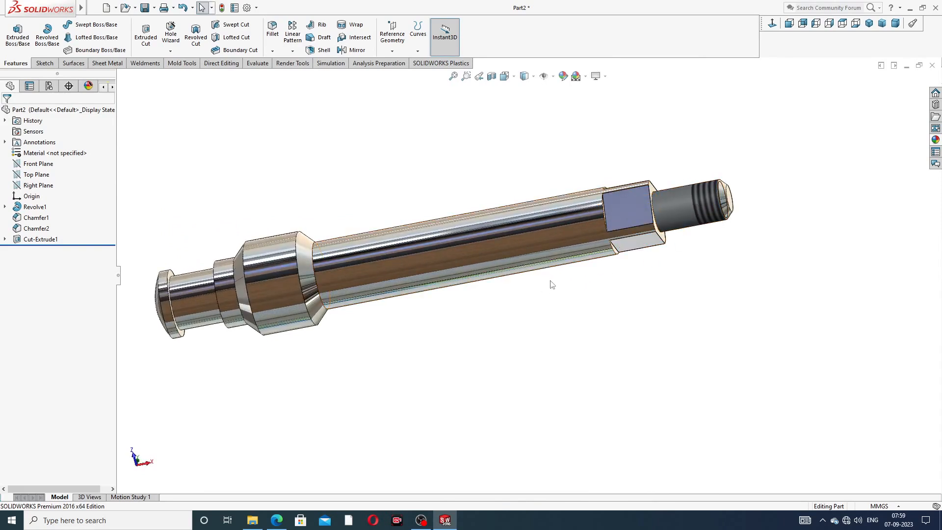
{"action": "left_click", "coordinate": [869, 23]}
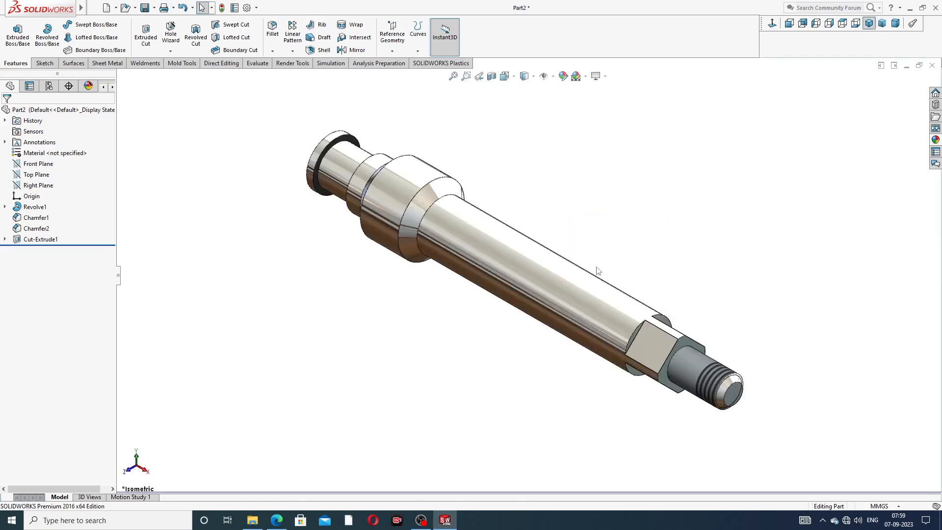
{"action": "scroll", "coordinate": [544, 225], "scroll_direction": "down", "scroll_amount": 2}
{"action": "scroll", "coordinate": [544, 226], "scroll_direction": "up", "scroll_amount": 2}
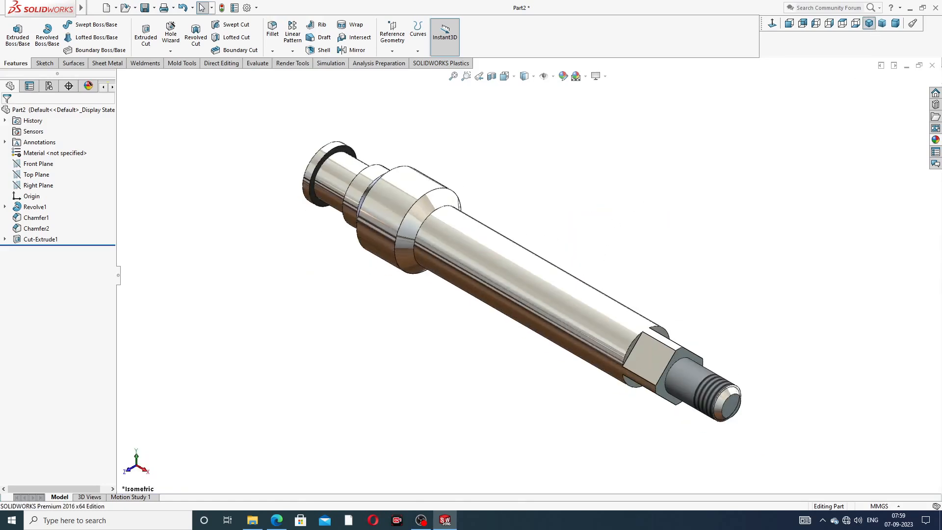